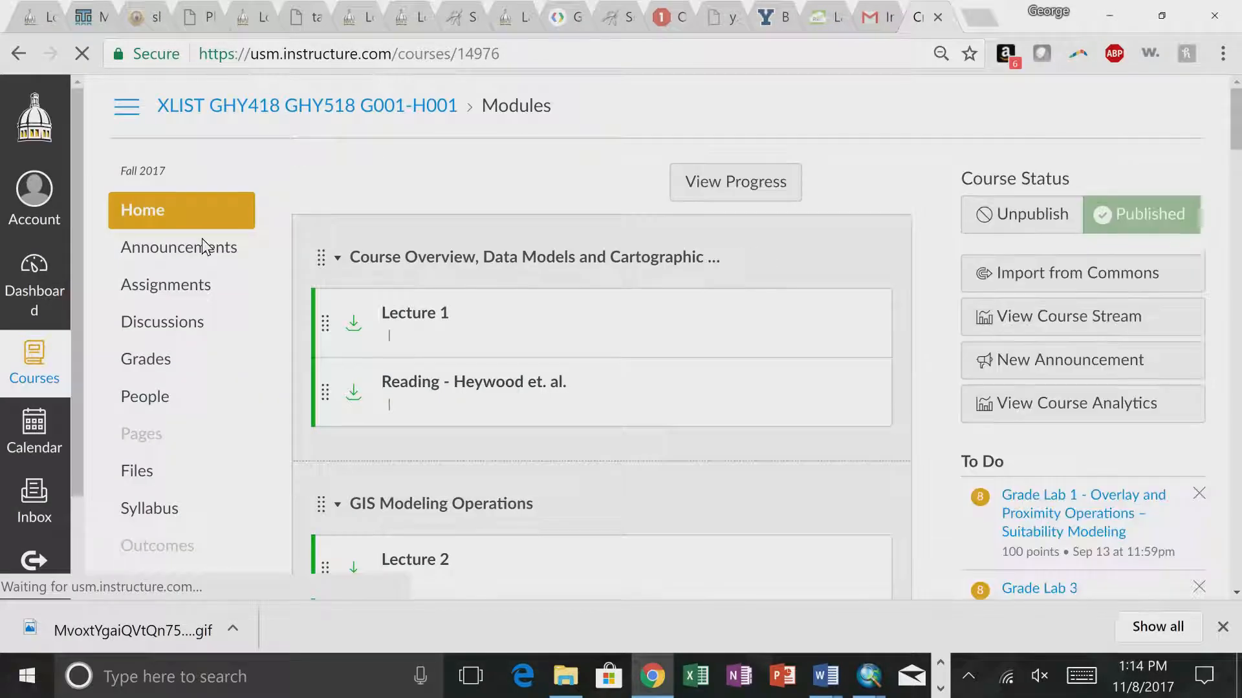
- Open the Lab 10 assignment from the Calibration, Verification and Validation module and look over its download links and due date
{"action": "scroll", "coordinate": [273, 382], "scroll_direction": "down", "scroll_amount": 8}
{"action": "scroll", "coordinate": [278, 385], "scroll_direction": "down", "scroll_amount": 15}
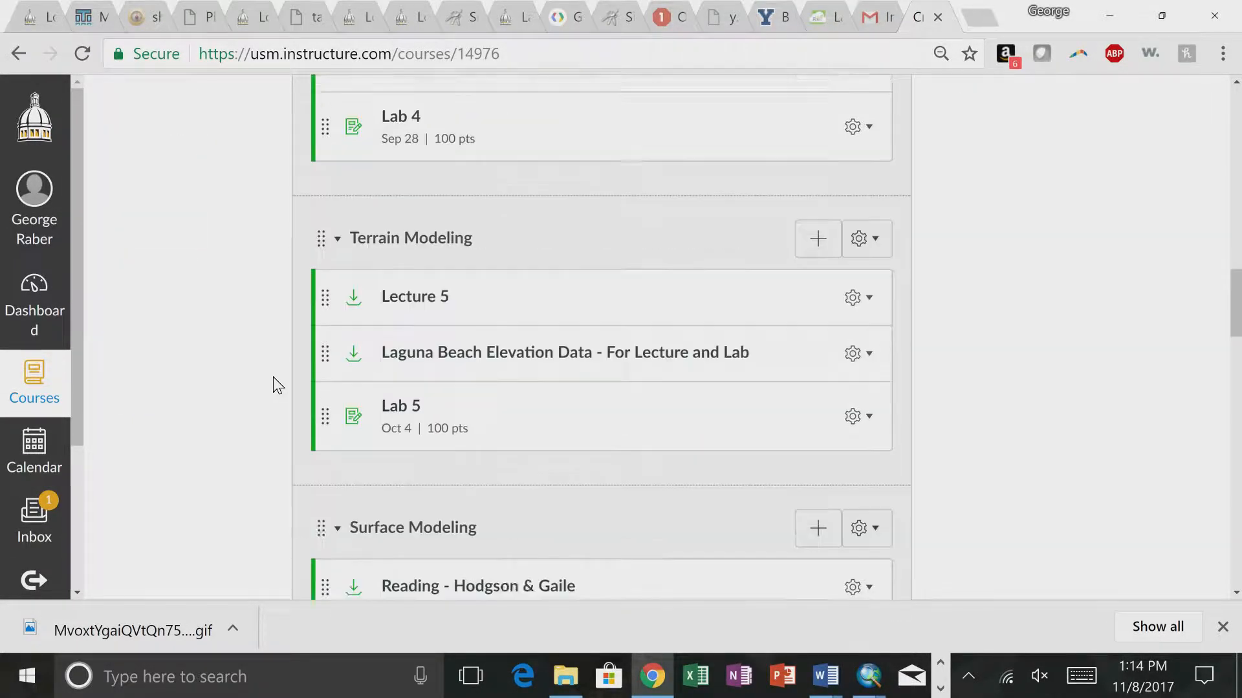
{"action": "scroll", "coordinate": [278, 386], "scroll_direction": "up", "scroll_amount": 5}
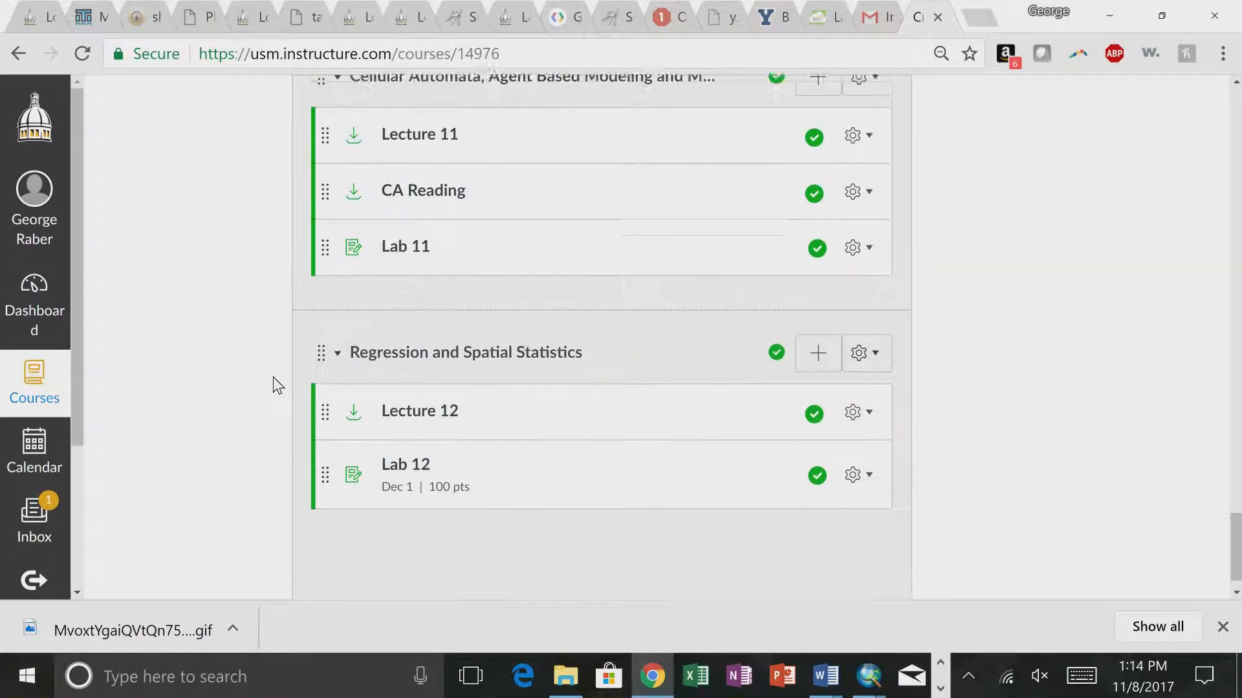
{"action": "scroll", "coordinate": [278, 385], "scroll_direction": "down", "scroll_amount": 3}
{"action": "scroll", "coordinate": [277, 385], "scroll_direction": "up", "scroll_amount": 4}
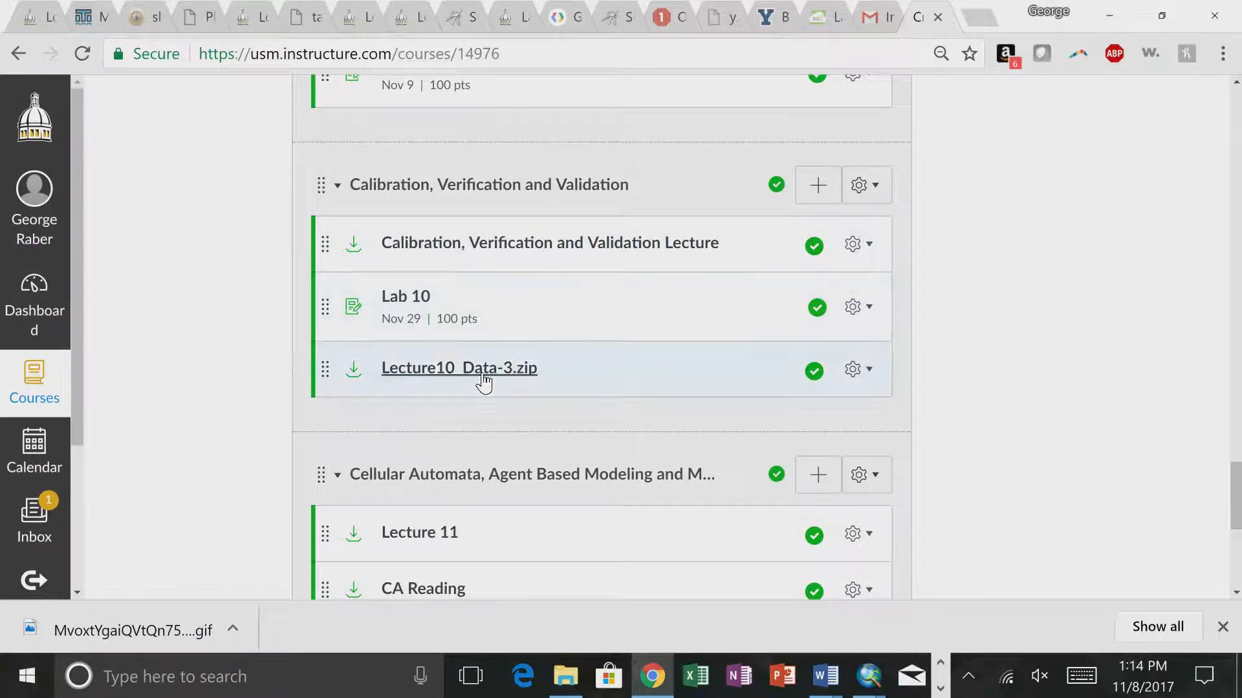
{"action": "left_click", "coordinate": [387, 299]}
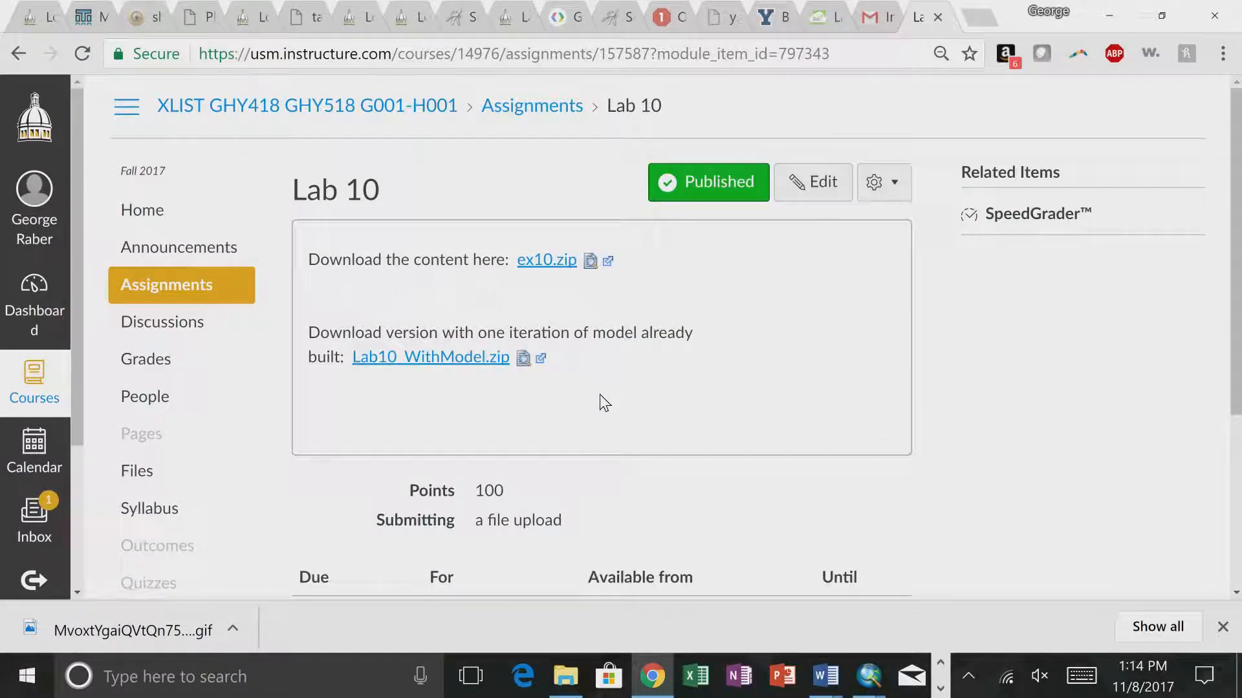
{"action": "scroll", "coordinate": [600, 403], "scroll_direction": "down", "scroll_amount": 2}
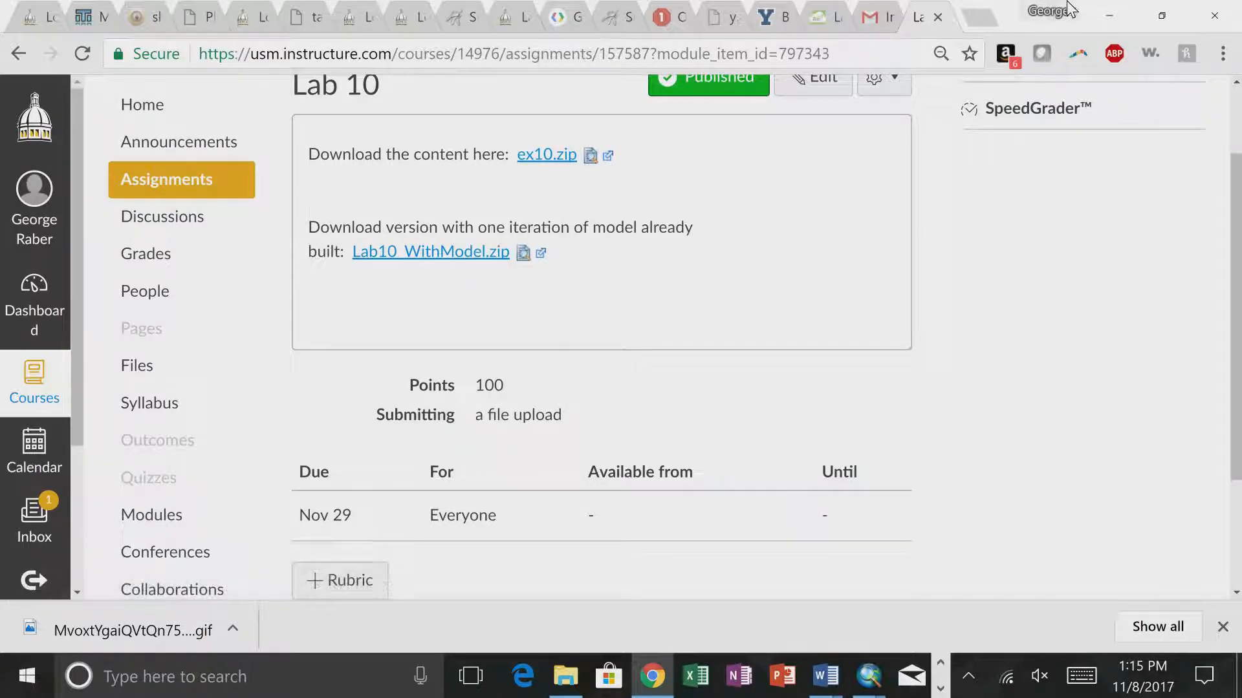
- Switch to ArcMap, cancel the KudzuPrediction tool dialog and open the KudzuPrediction model from the calibration toolbox for editing
{"action": "left_click", "coordinate": [1107, 14]}
{"action": "mouse_move", "coordinate": [707, 109]}
{"action": "left_mouse_down"}
{"action": "mouse_move", "coordinate": [691, 525]}
{"action": "mouse_move", "coordinate": [695, 92]}
{"action": "left_mouse_up"}
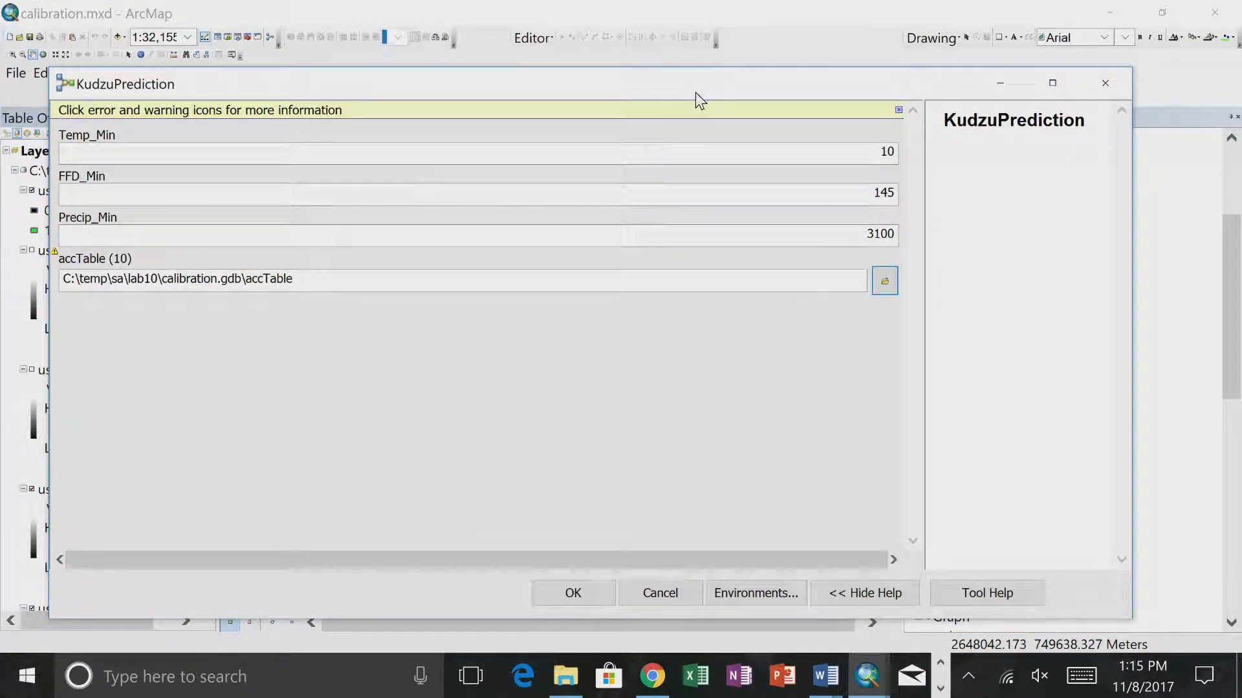
{"action": "left_click", "coordinate": [654, 595]}
{"action": "right_click", "coordinate": [951, 261]}
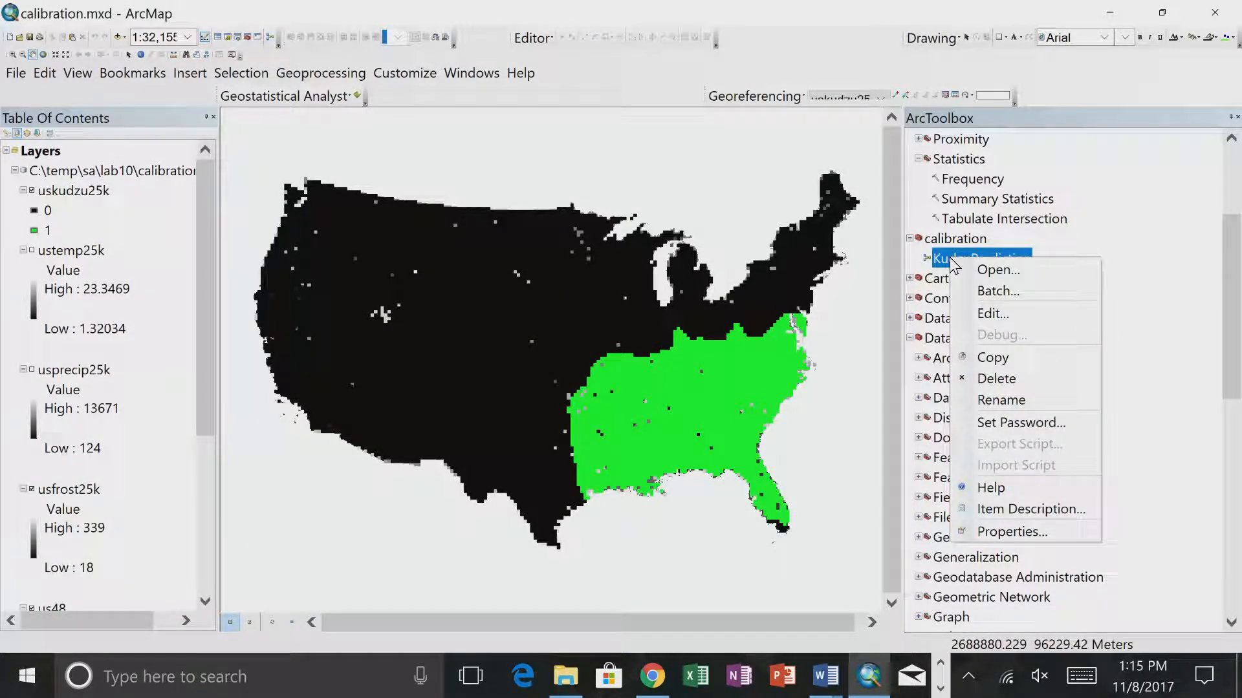
{"action": "left_click", "coordinate": [973, 312]}
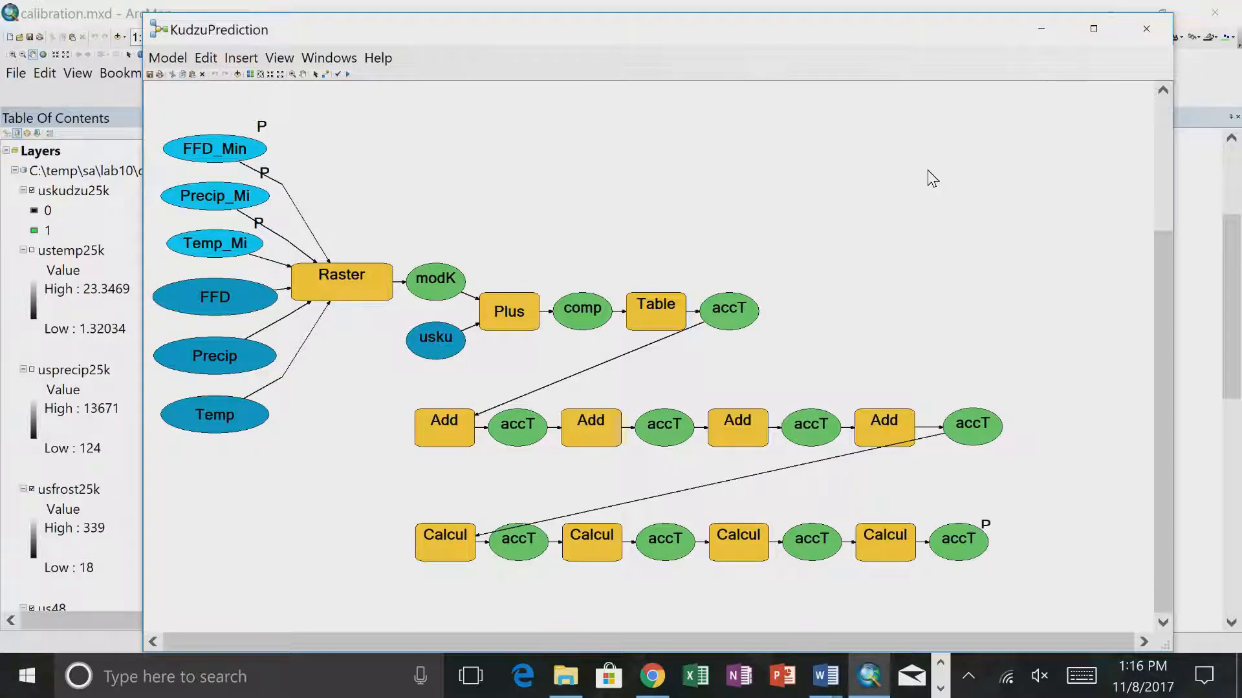
- Switch to Word and open the original version of ex10.docx from the recovered files
{"action": "left_click", "coordinate": [824, 676]}
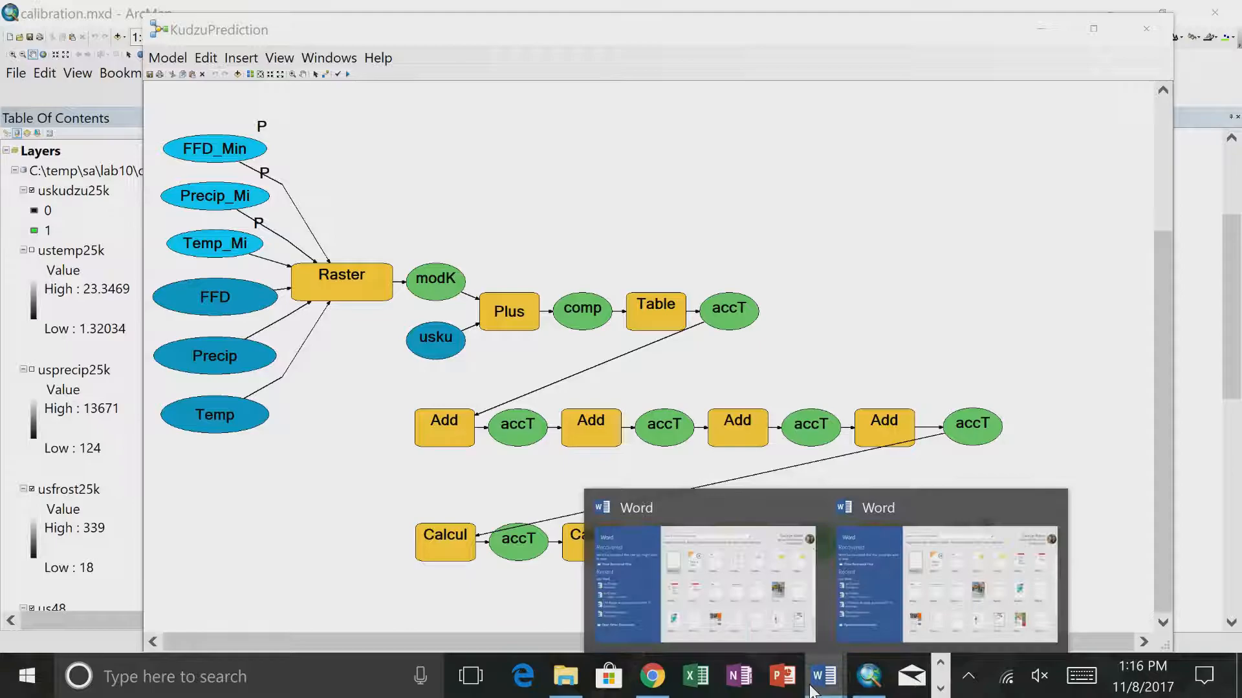
{"action": "left_click", "coordinate": [905, 605]}
{"action": "left_click", "coordinate": [1224, 12]}
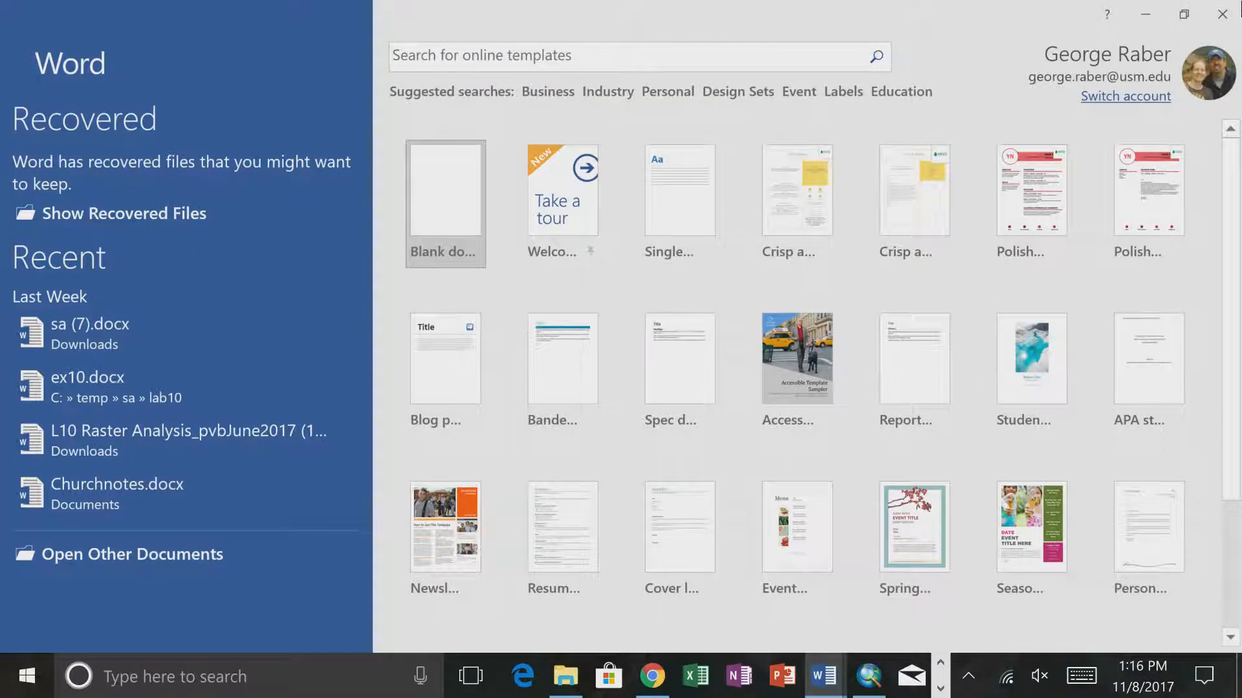
{"action": "left_click", "coordinate": [466, 340]}
{"action": "left_click", "coordinate": [525, 407]}
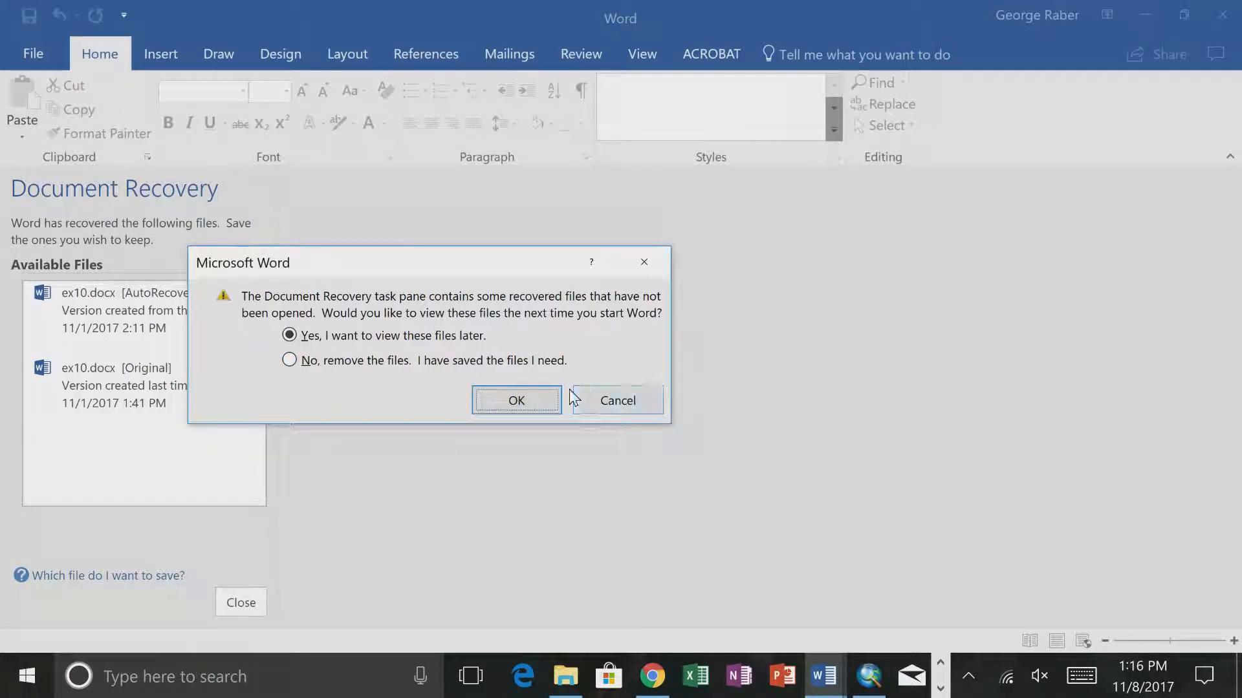
{"action": "left_click", "coordinate": [634, 395]}
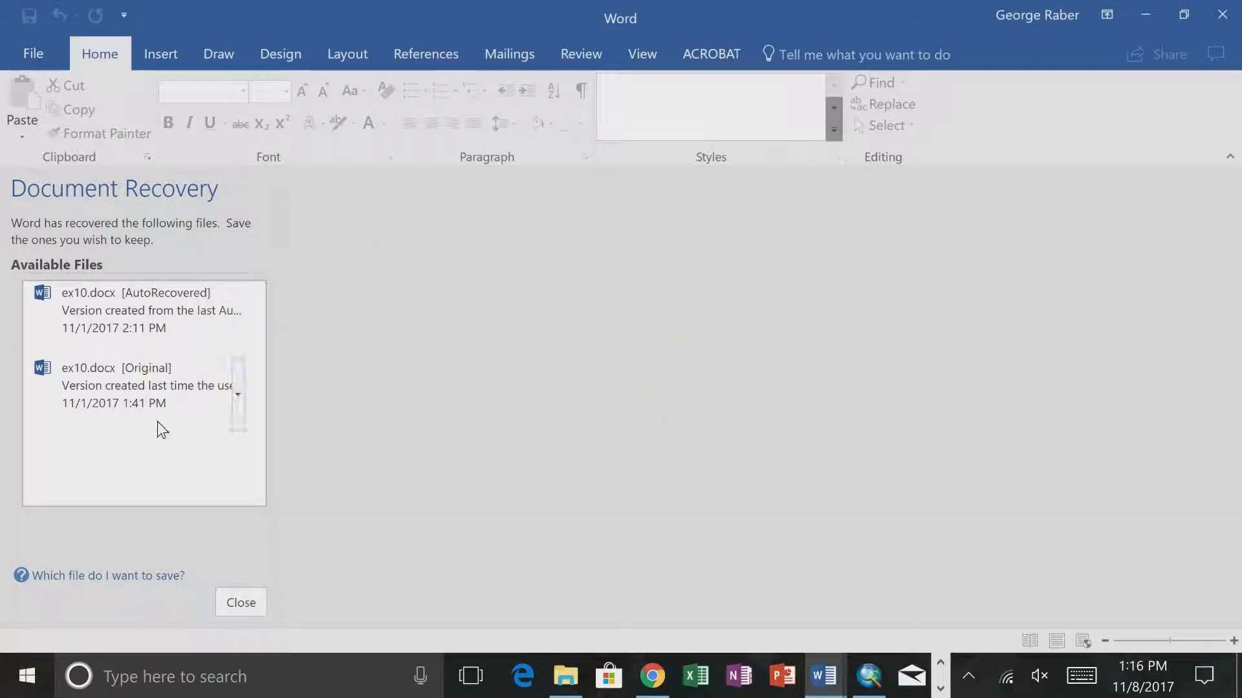
{"action": "left_click", "coordinate": [106, 368]}
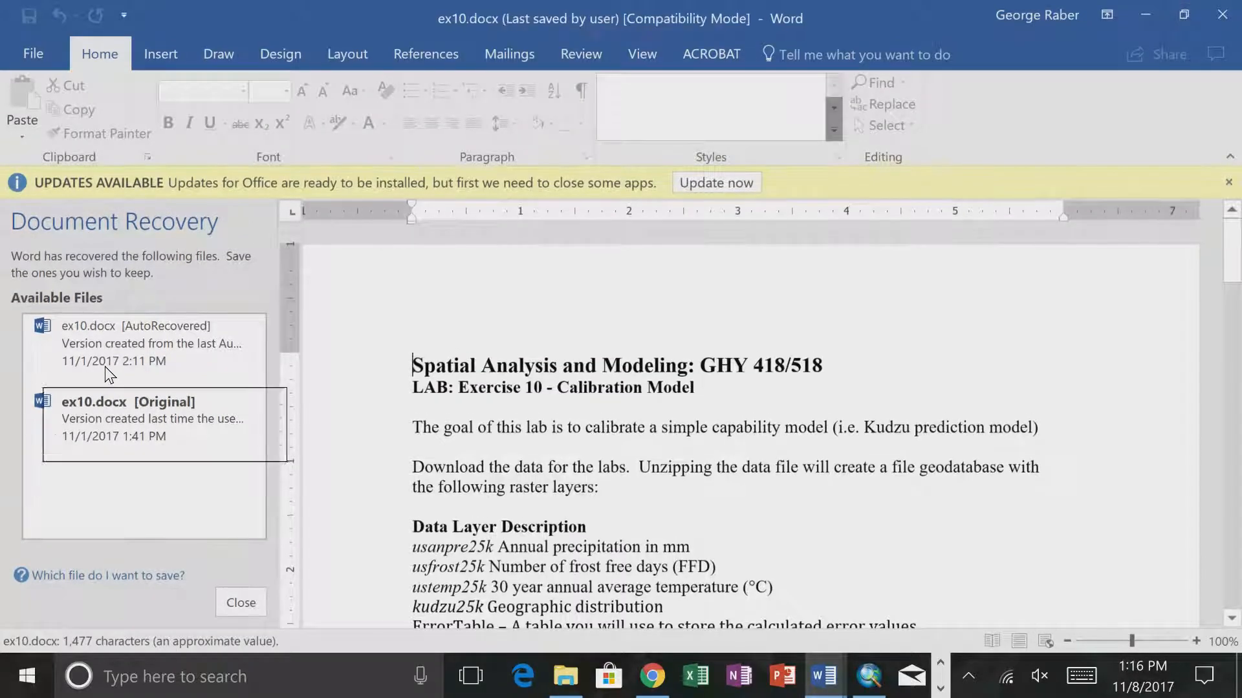
- Read the Task 1 and Task 2 instructions in ex10.docx, dismissing the Office update notice
{"action": "scroll", "coordinate": [525, 399], "scroll_direction": "down", "scroll_amount": 5}
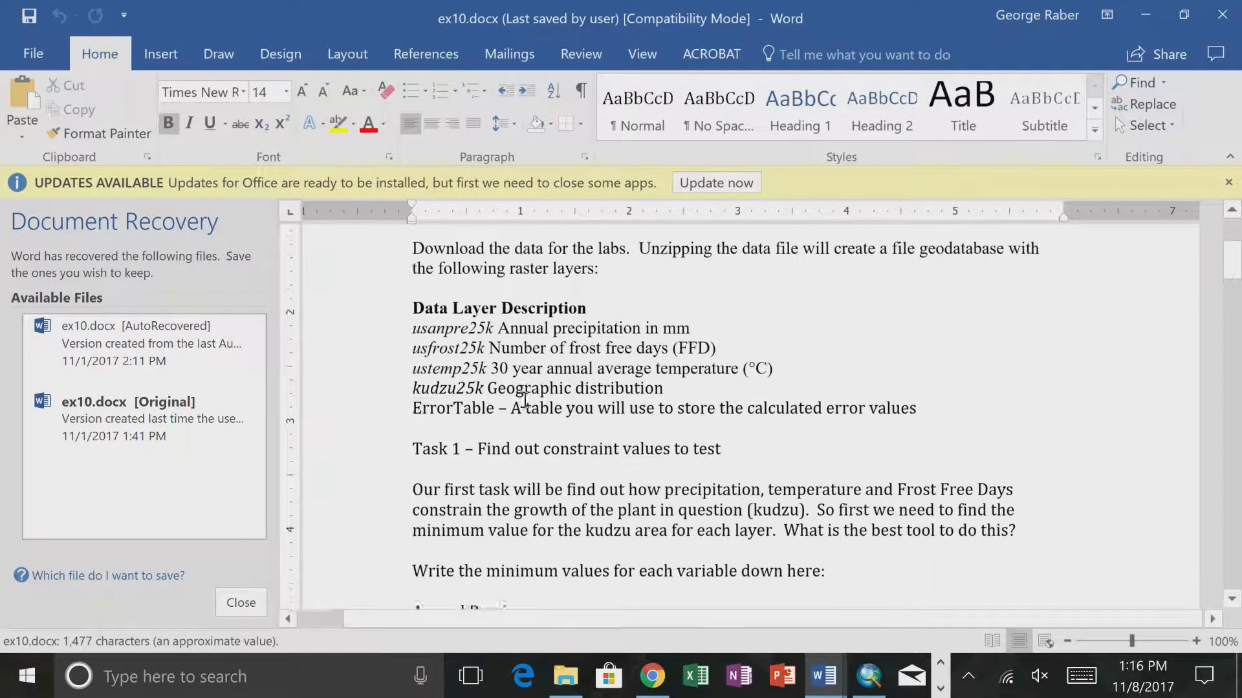
{"action": "scroll", "coordinate": [525, 399], "scroll_direction": "down", "scroll_amount": 6}
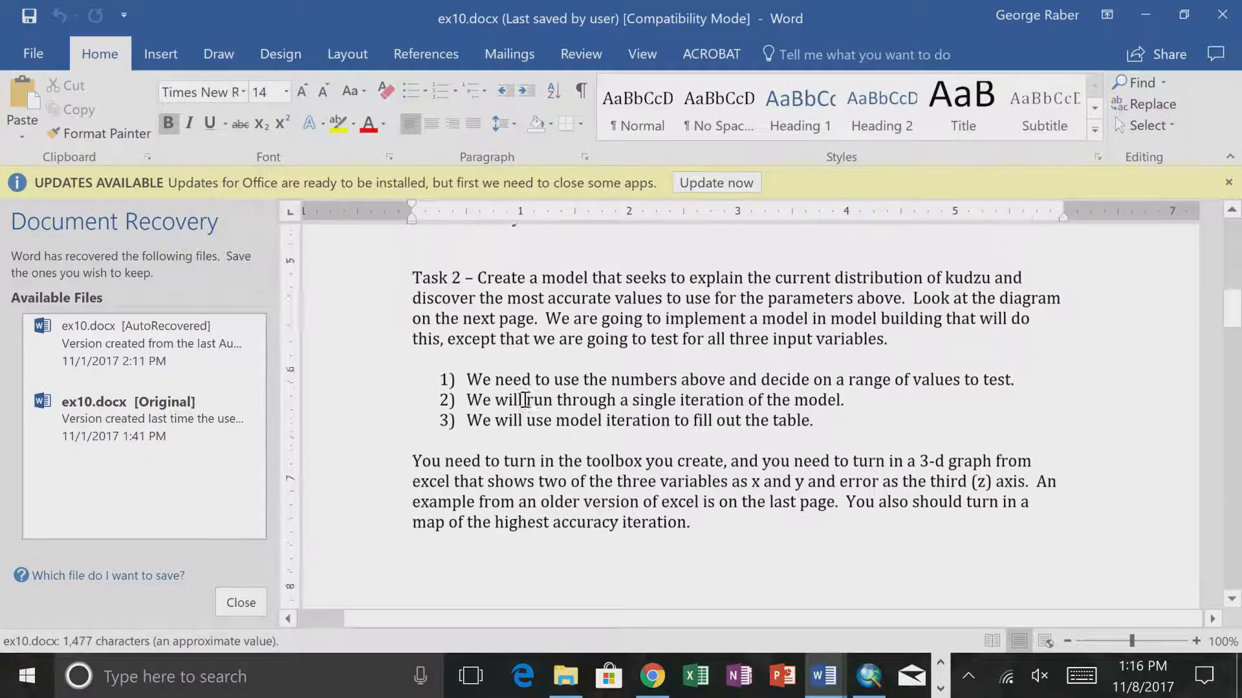
{"action": "scroll", "coordinate": [526, 399], "scroll_direction": "up", "scroll_amount": 3}
{"action": "scroll", "coordinate": [525, 399], "scroll_direction": "up", "scroll_amount": 6}
{"action": "scroll", "coordinate": [525, 399], "scroll_direction": "down", "scroll_amount": 3}
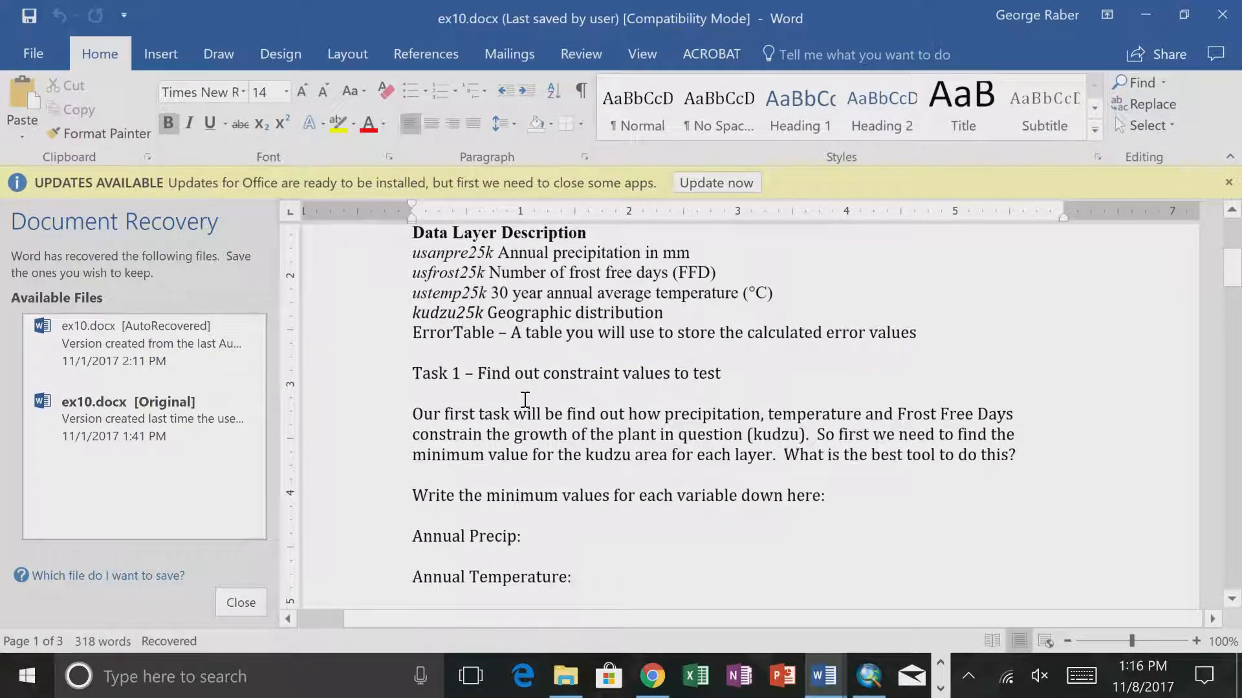
{"action": "left_click", "coordinate": [1228, 182]}
{"action": "scroll", "coordinate": [915, 320], "scroll_direction": "down", "scroll_amount": 3}
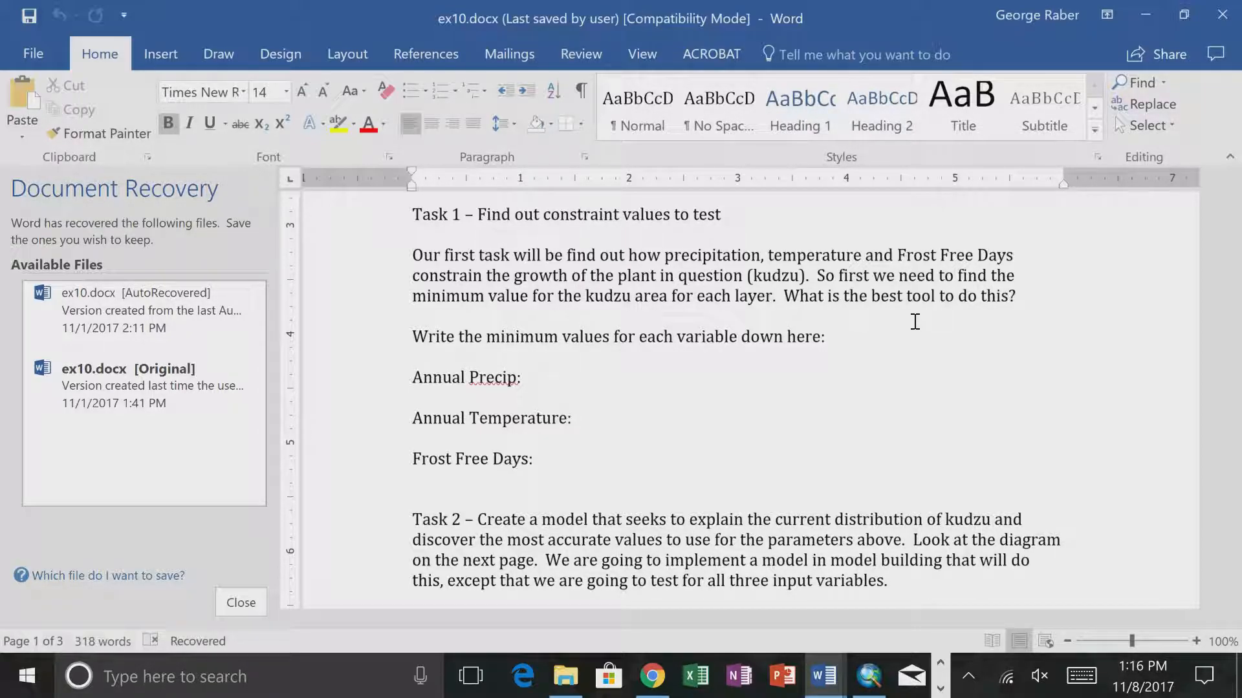
- Return to the KudzuPrediction model in ArcMap and examine the Raster Calculator's map algebra expression and output raster
{"action": "left_click", "coordinate": [869, 674]}
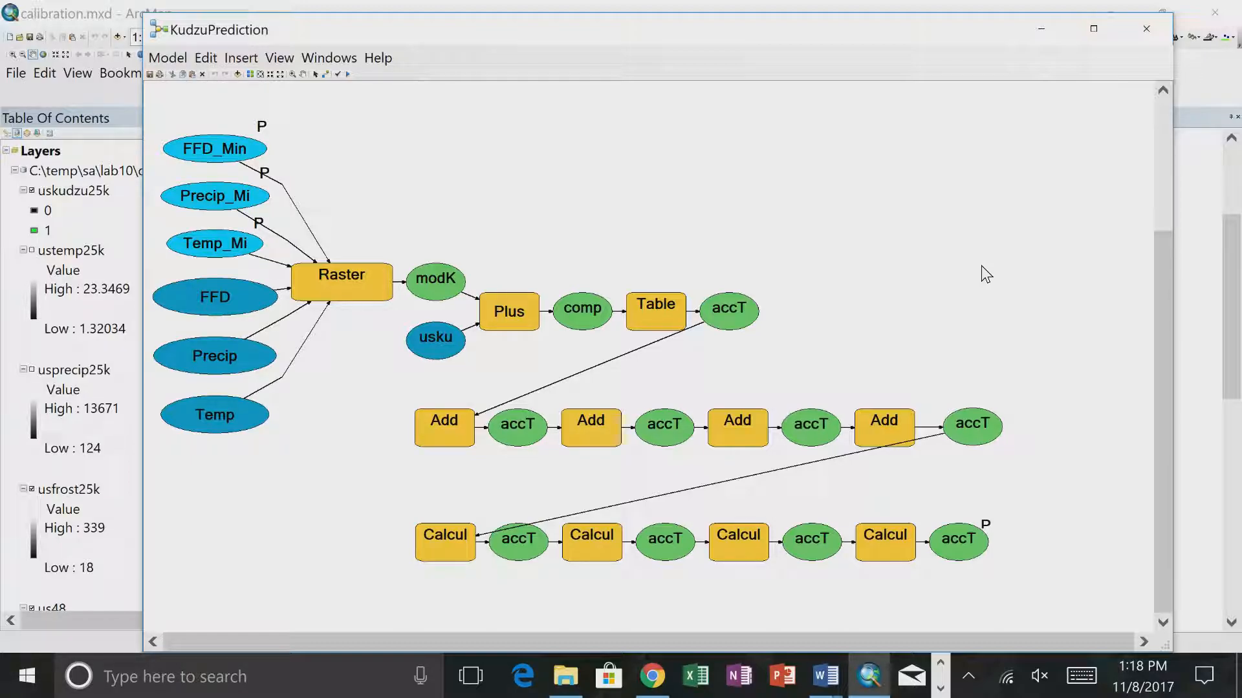
{"action": "double_click", "coordinate": [361, 291]}
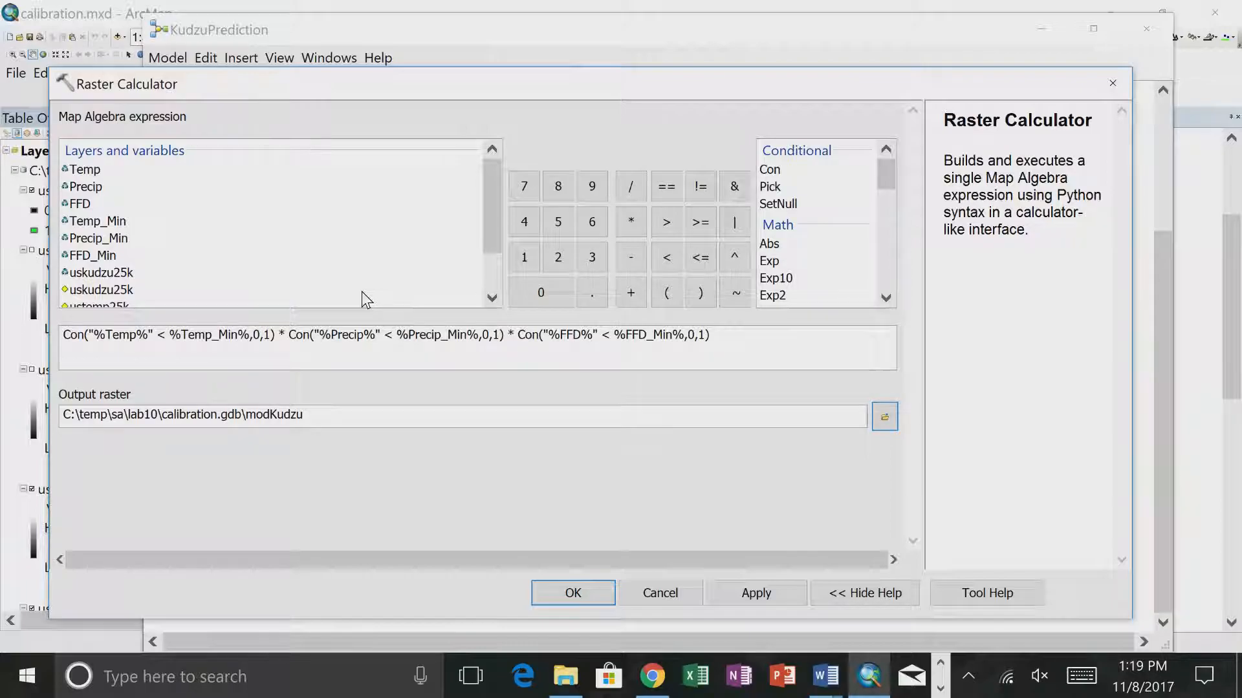
{"action": "left_click", "coordinate": [643, 592]}
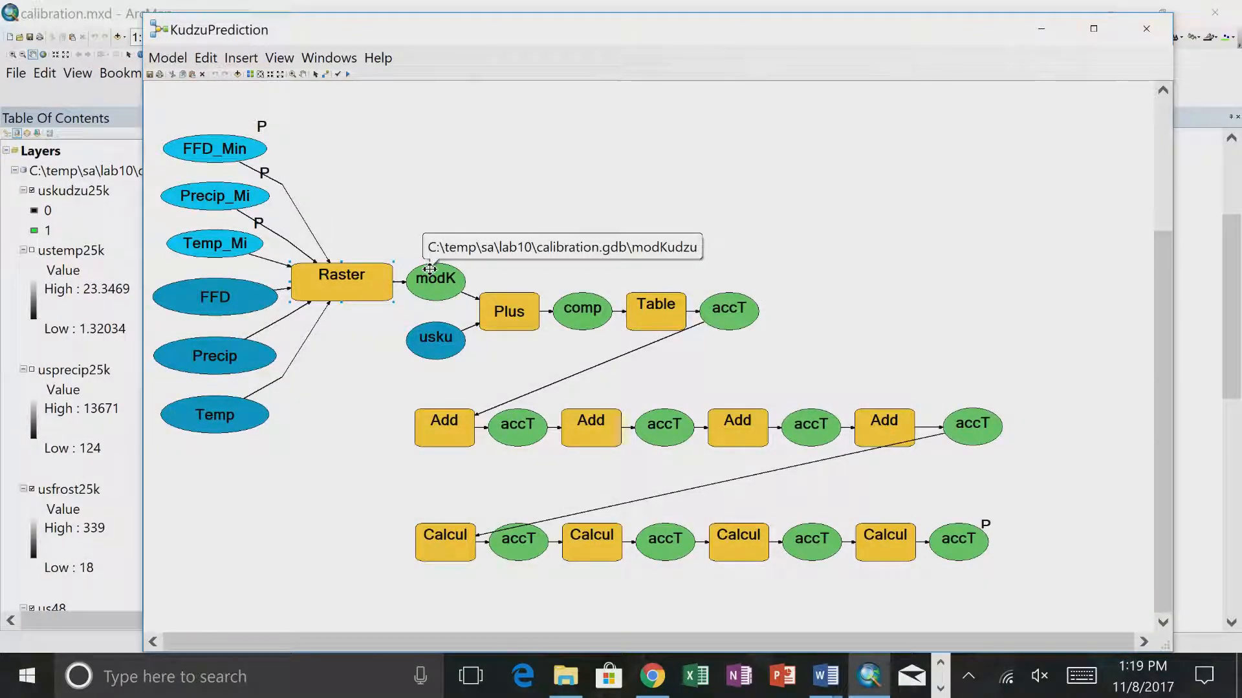
- Move the KudzuPrediction model window clear of the map and start adding data, displaying the list of browsable locations
{"action": "left_click", "coordinate": [67, 6]}
{"action": "left_click_drag", "start_coordinate": [780, 24], "coordinate": [707, 428]}
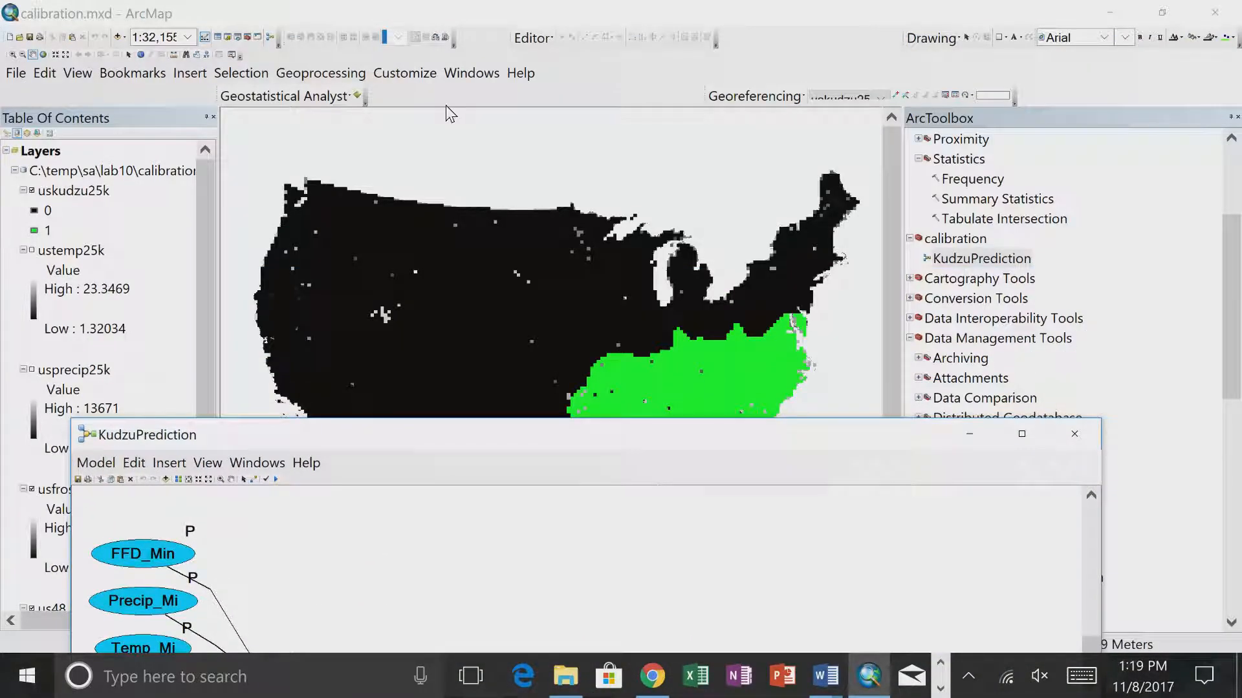
{"action": "left_click", "coordinate": [121, 38]}
{"action": "left_click", "coordinate": [526, 181]}
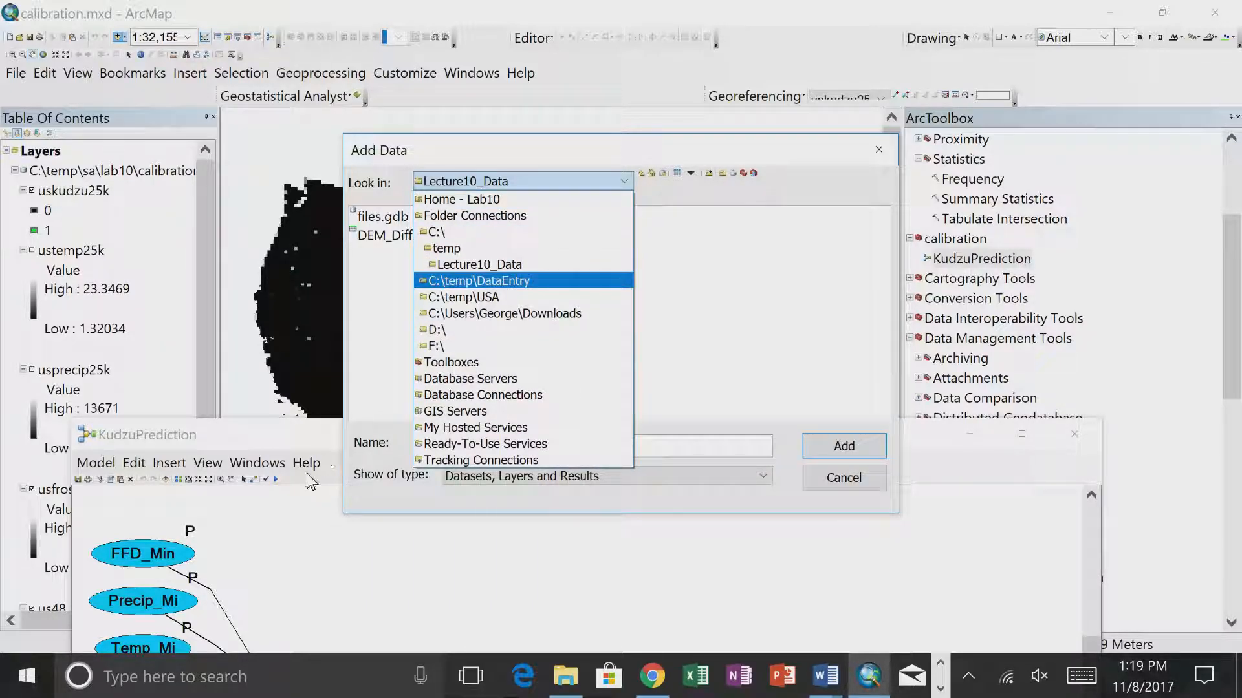
- Bring the model back into view and recheck the Raster Calculator's output raster path without changing anything
{"action": "left_click", "coordinate": [292, 441]}
{"action": "left_click_drag", "start_coordinate": [289, 440], "coordinate": [377, 123]}
{"action": "double_click", "coordinate": [391, 360]}
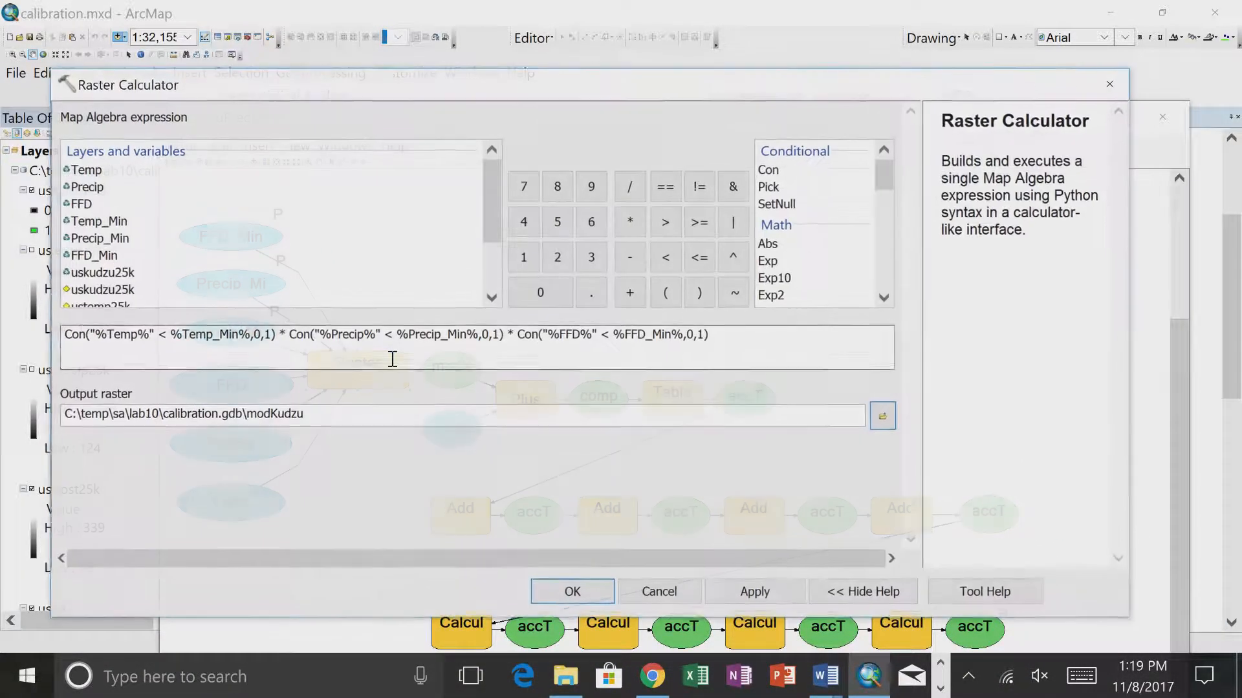
{"action": "left_click", "coordinate": [660, 593]}
- Uncover the Add Data dialog and browse to the C:\temp\sa\lab10\calibration.gdb geodatabase
{"action": "left_click_drag", "start_coordinate": [341, 116], "coordinate": [244, 481]}
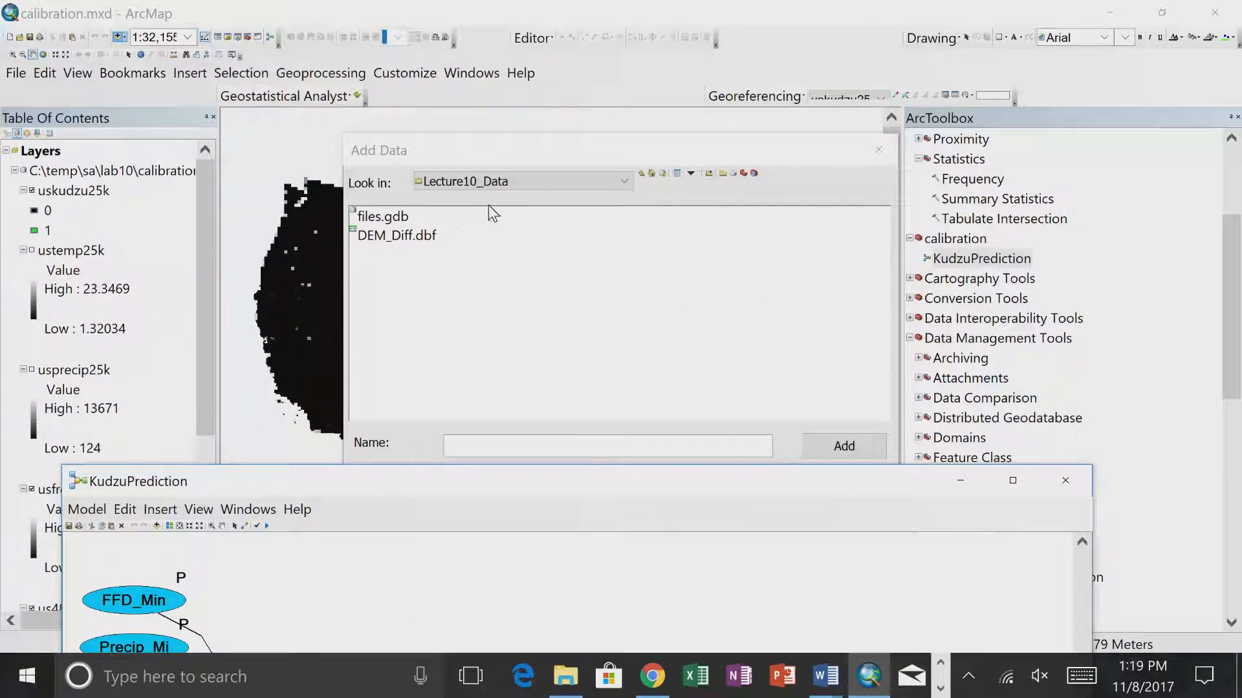
{"action": "left_click", "coordinate": [623, 181]}
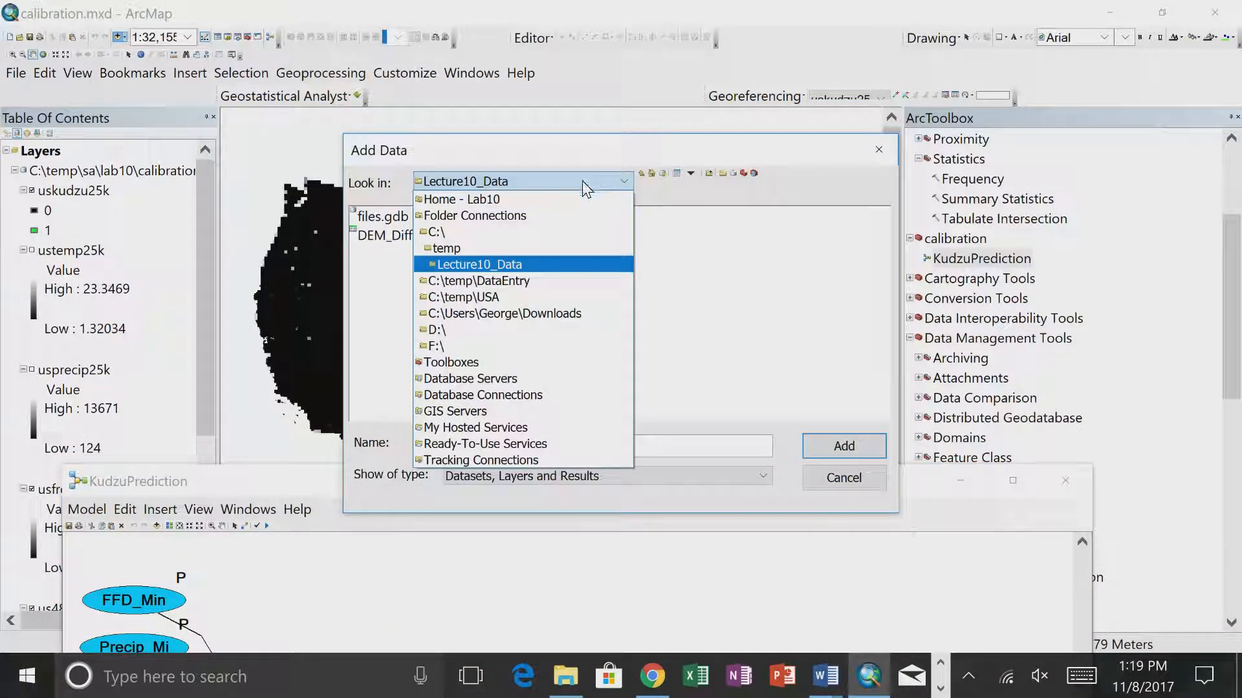
{"action": "left_click", "coordinate": [464, 238]}
{"action": "left_click", "coordinate": [377, 273]}
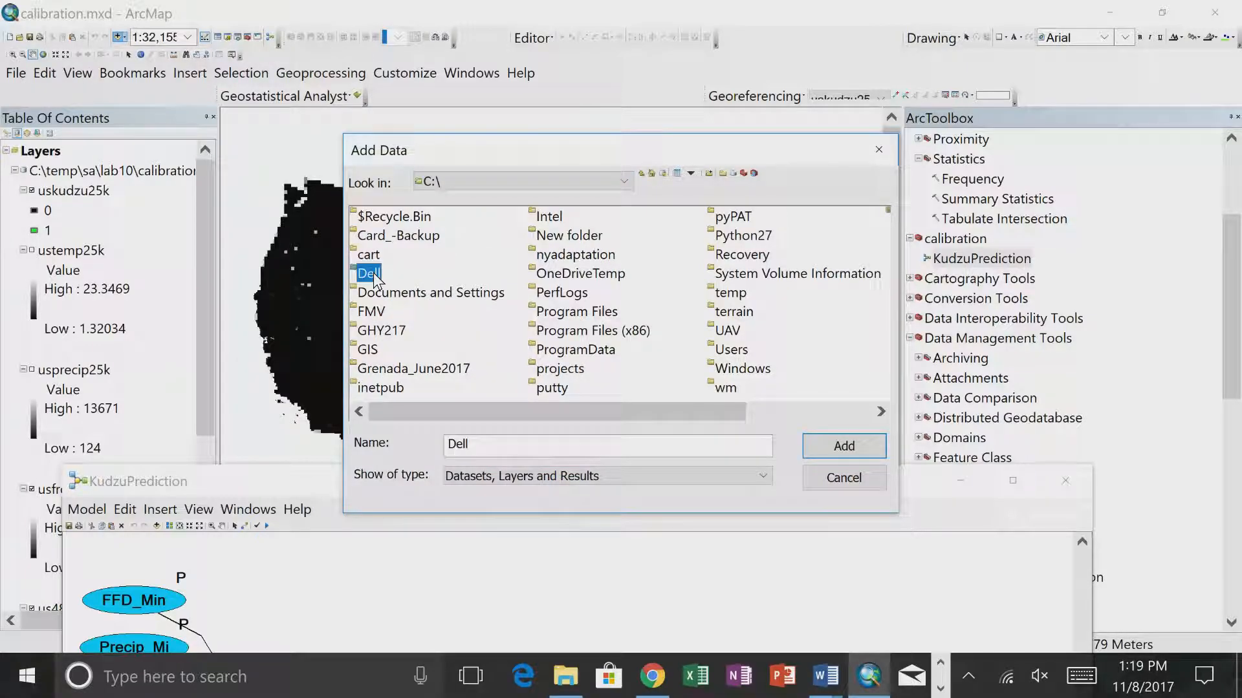
{"action": "type", "text": "temp"}
{"action": "double_click", "coordinate": [734, 296]}
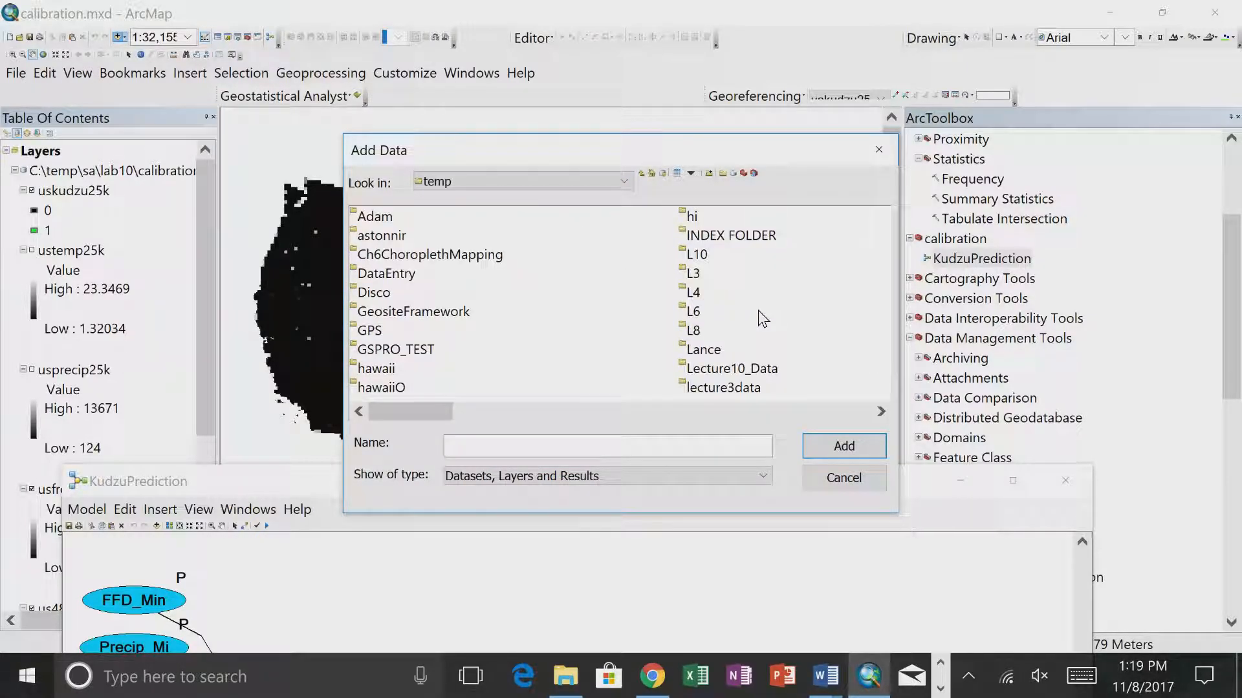
{"action": "left_click", "coordinate": [381, 278]}
{"action": "type", "text": "sa"}
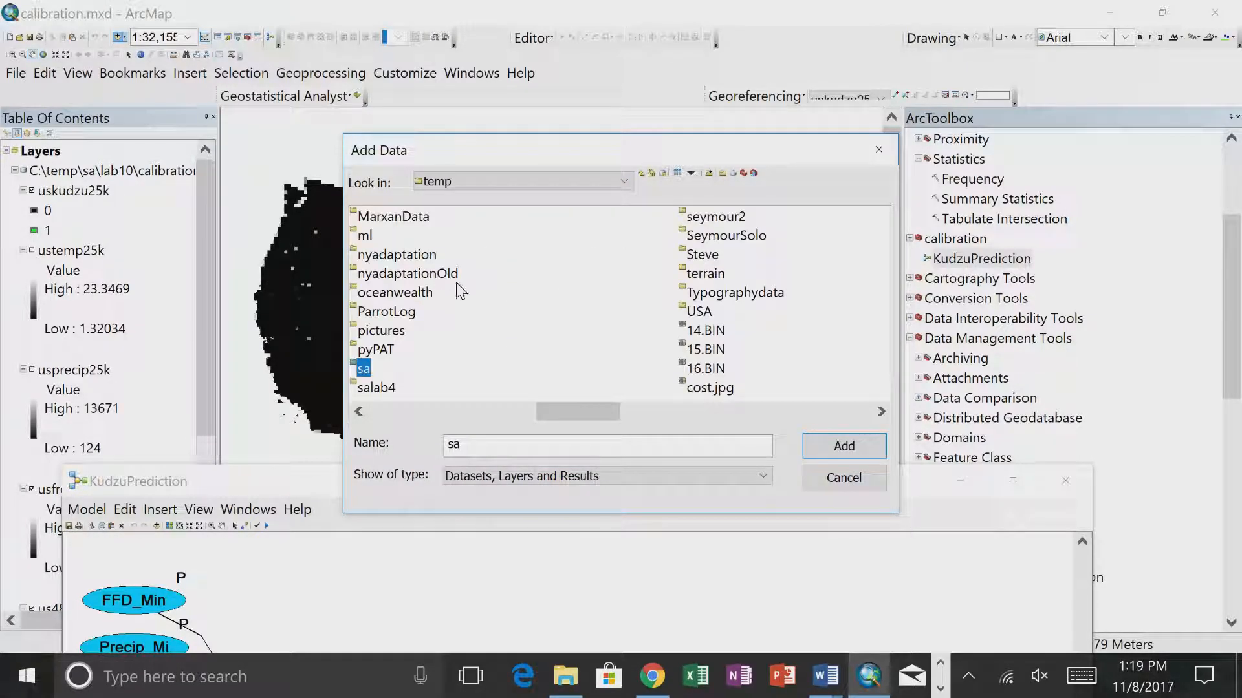
{"action": "double_click", "coordinate": [365, 370]}
{"action": "double_click", "coordinate": [375, 255]}
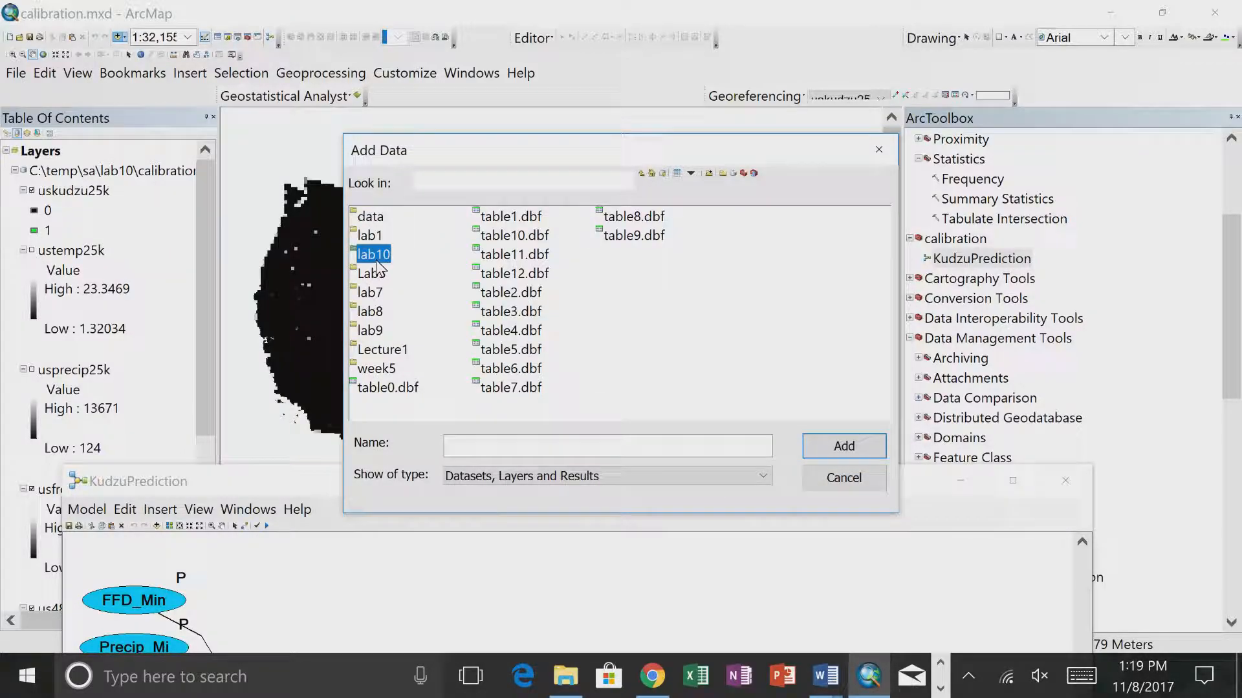
{"action": "left_click", "coordinate": [411, 225]}
{"action": "double_click", "coordinate": [411, 225]}
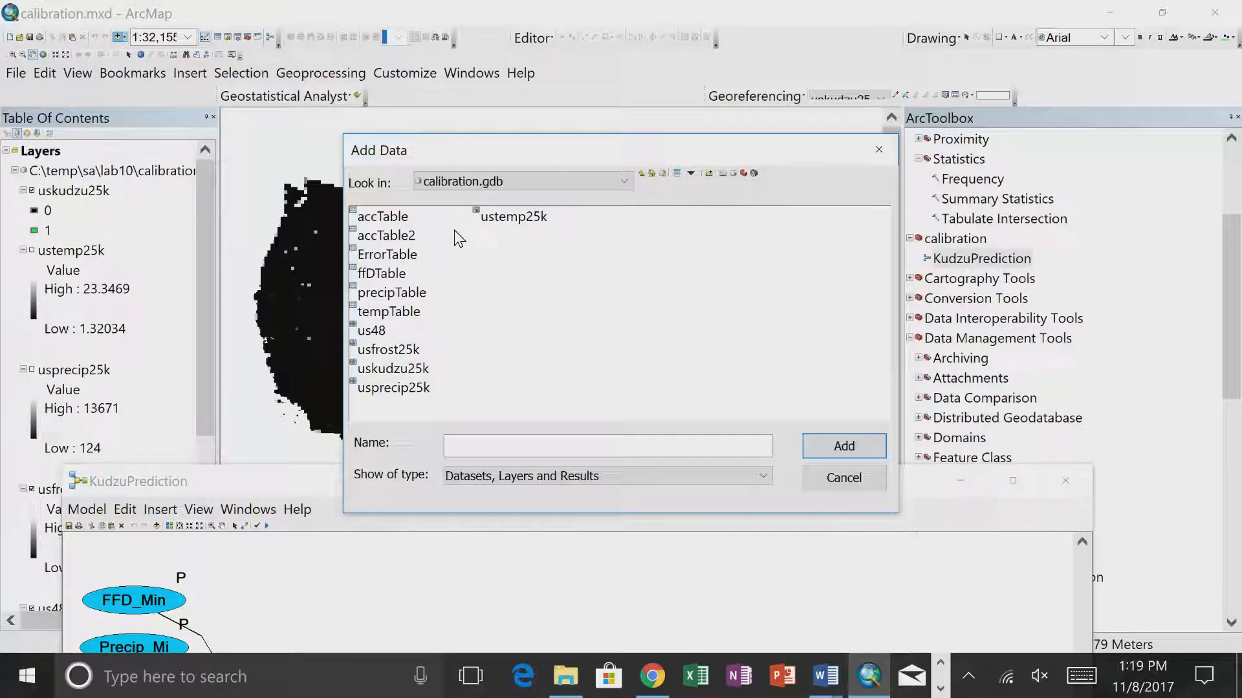
- Run only the Raster Calculator process in the KudzuPrediction model and close its progress report
{"action": "left_click_drag", "start_coordinate": [251, 489], "coordinate": [308, 134]}
{"action": "right_click", "coordinate": [323, 361]}
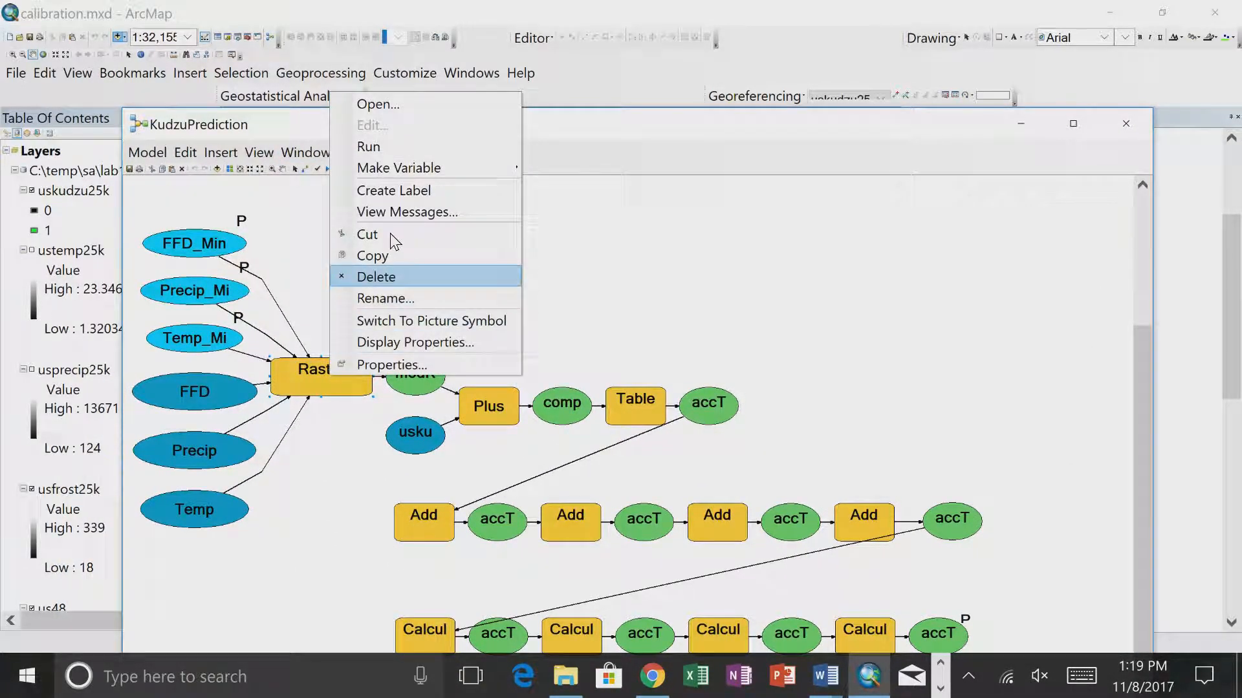
{"action": "left_click", "coordinate": [383, 153]}
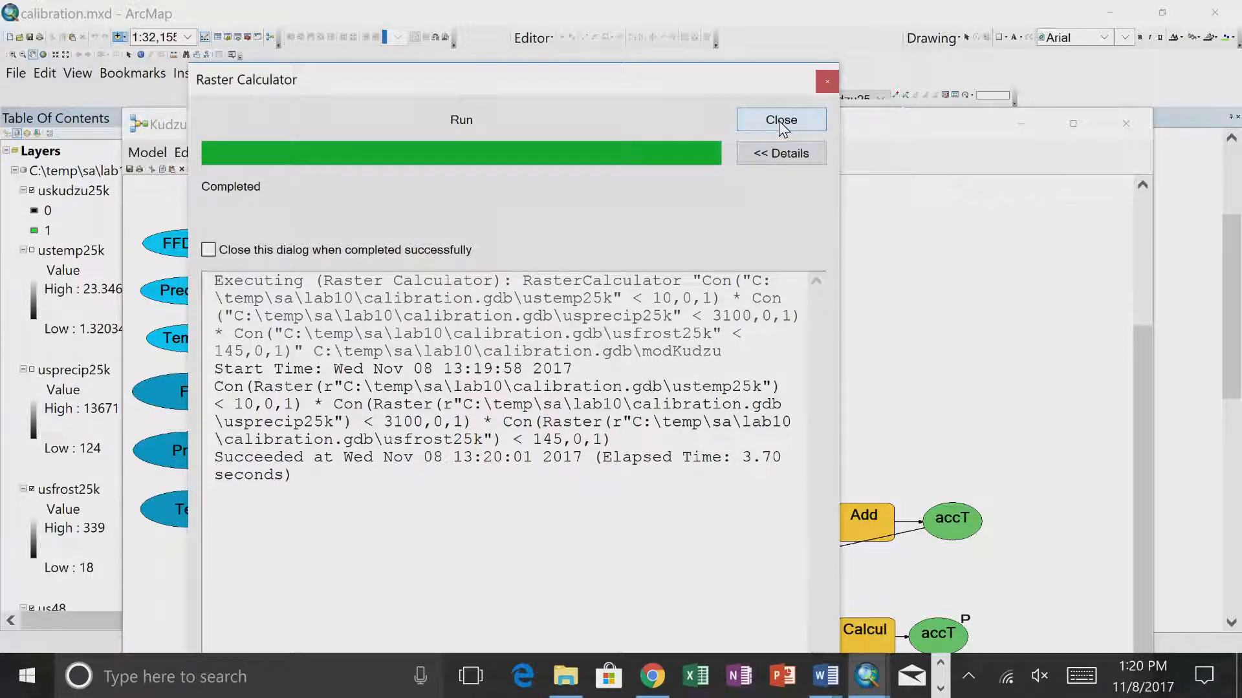
{"action": "left_click", "coordinate": [782, 120]}
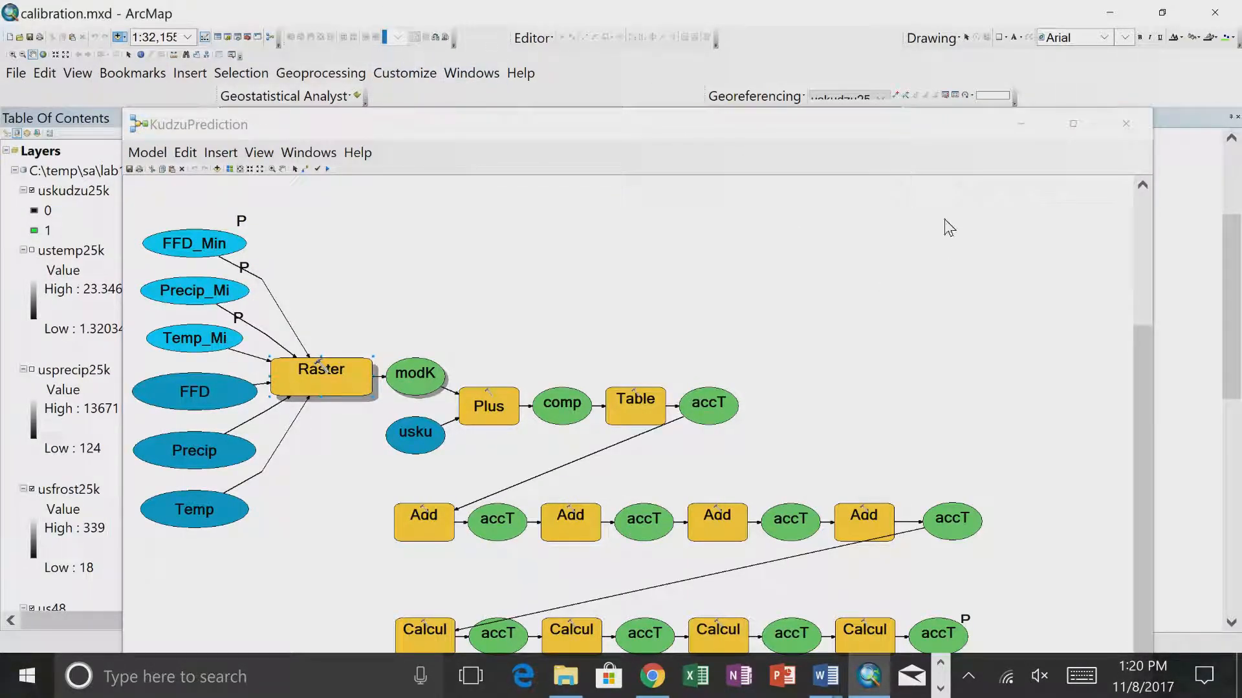
- Uncover the Add Data dialog, reopen it to refresh calibration.gdb, and add the modKudzu raster to the map
{"action": "left_click_drag", "start_coordinate": [878, 127], "coordinate": [874, 512]}
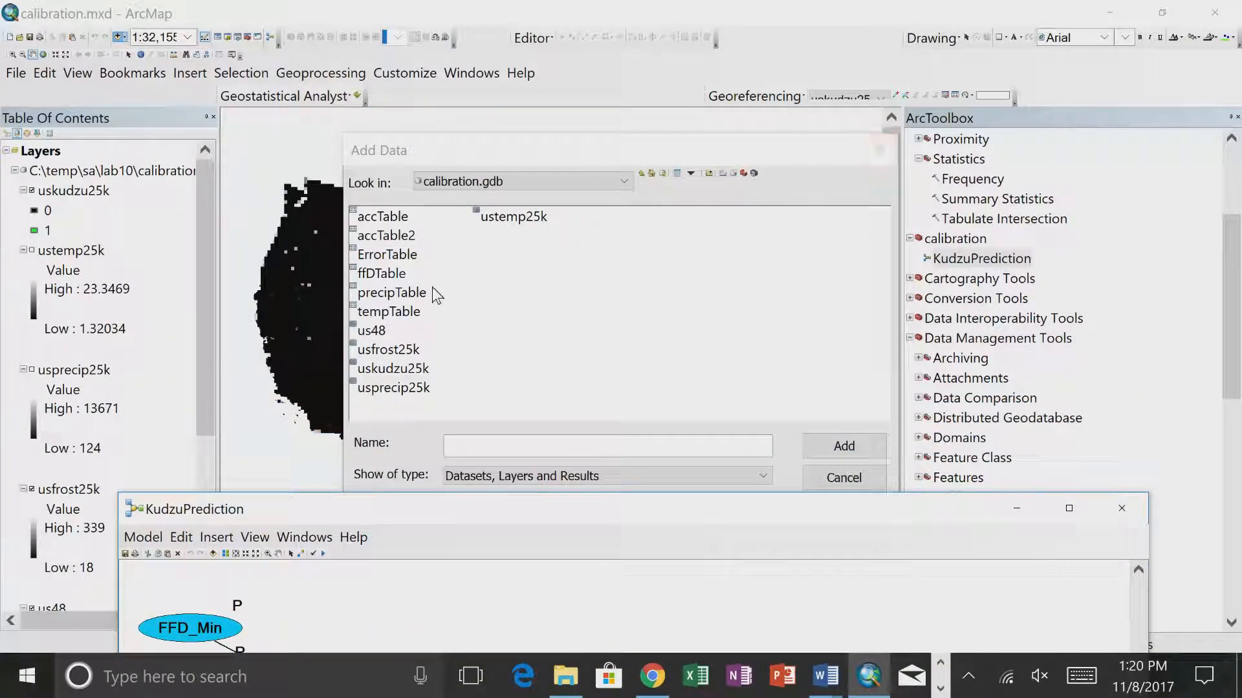
{"action": "left_click", "coordinate": [508, 304]}
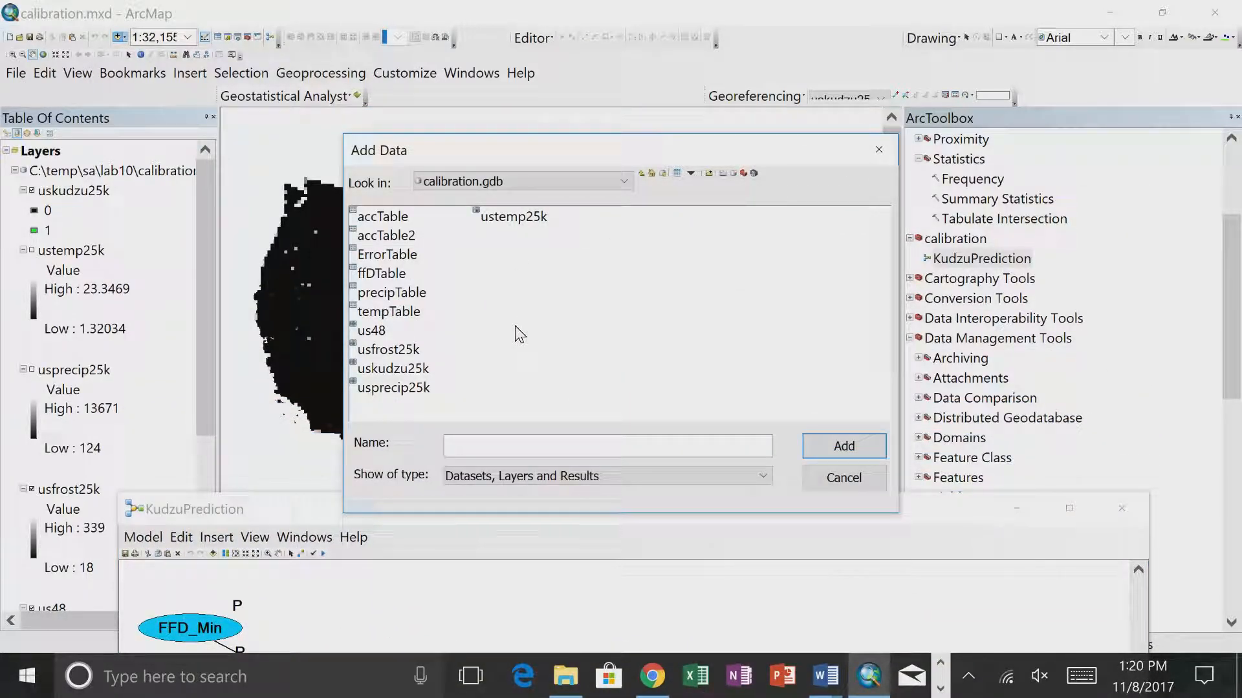
{"action": "left_click", "coordinate": [837, 480]}
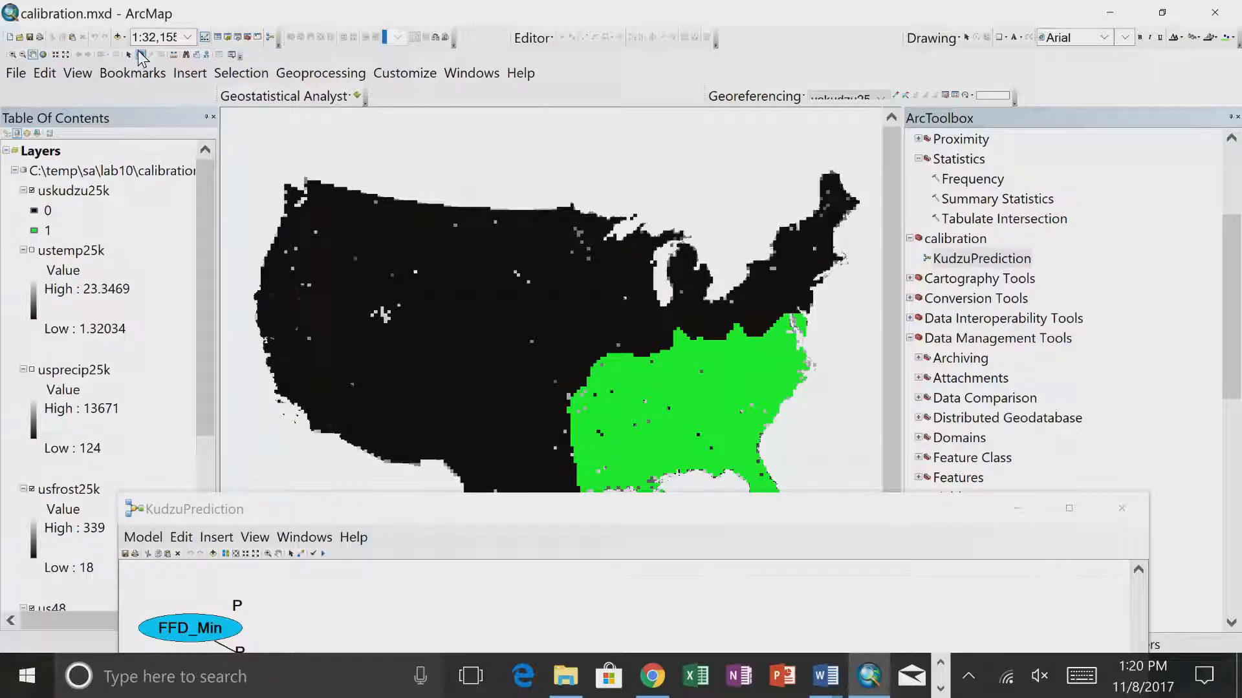
{"action": "left_click", "coordinate": [119, 37]}
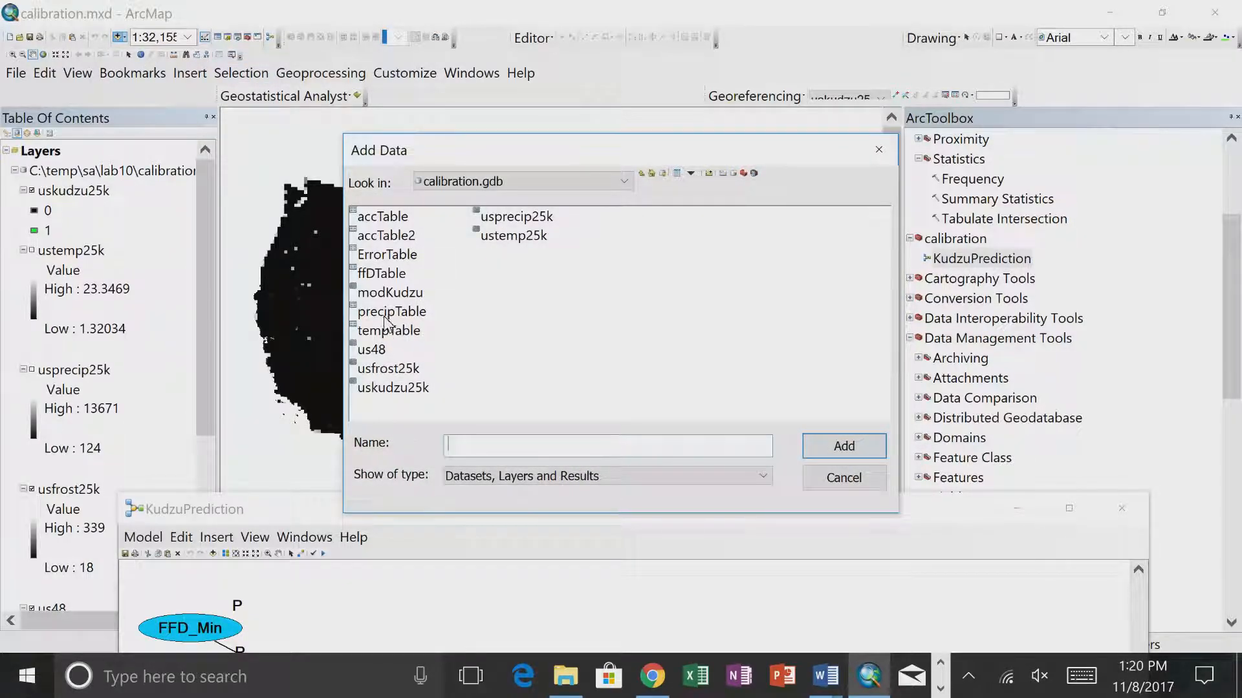
{"action": "left_click", "coordinate": [390, 292]}
{"action": "left_click", "coordinate": [818, 446]}
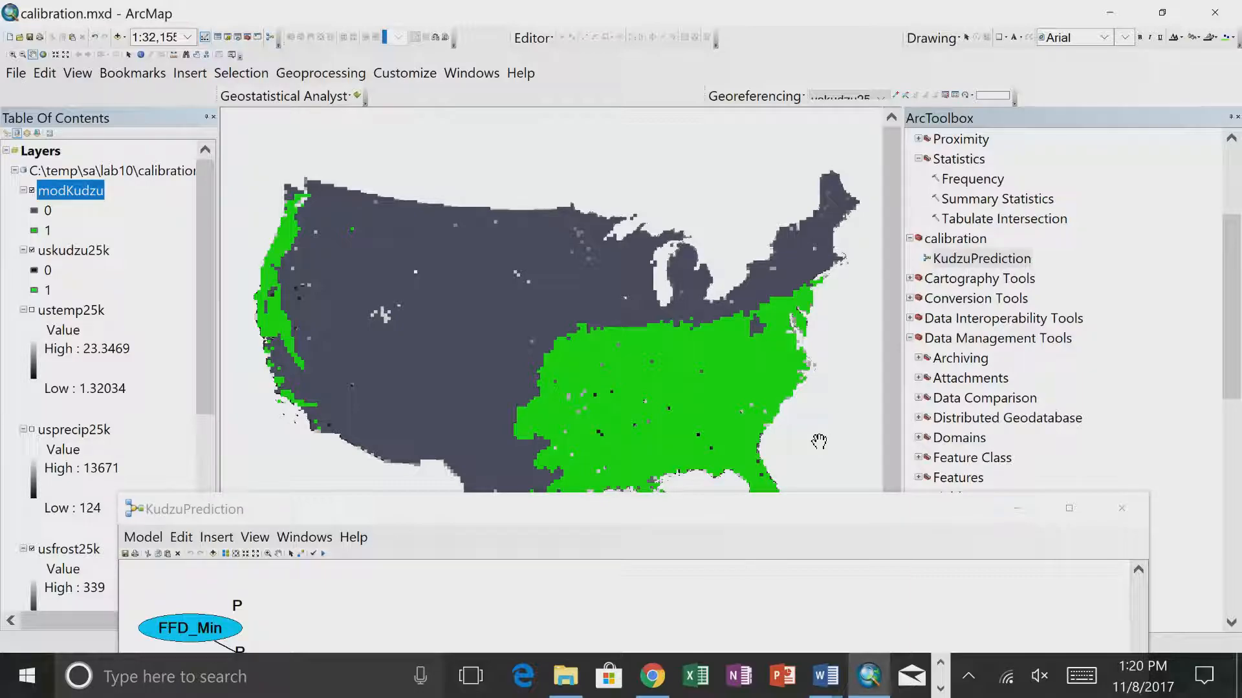
- Clear the model window off the map and toggle modKudzu's visibility to compare it with uskudzu25k, leaving modKudzu hidden
{"action": "left_click_drag", "start_coordinate": [764, 510], "coordinate": [750, 606]}
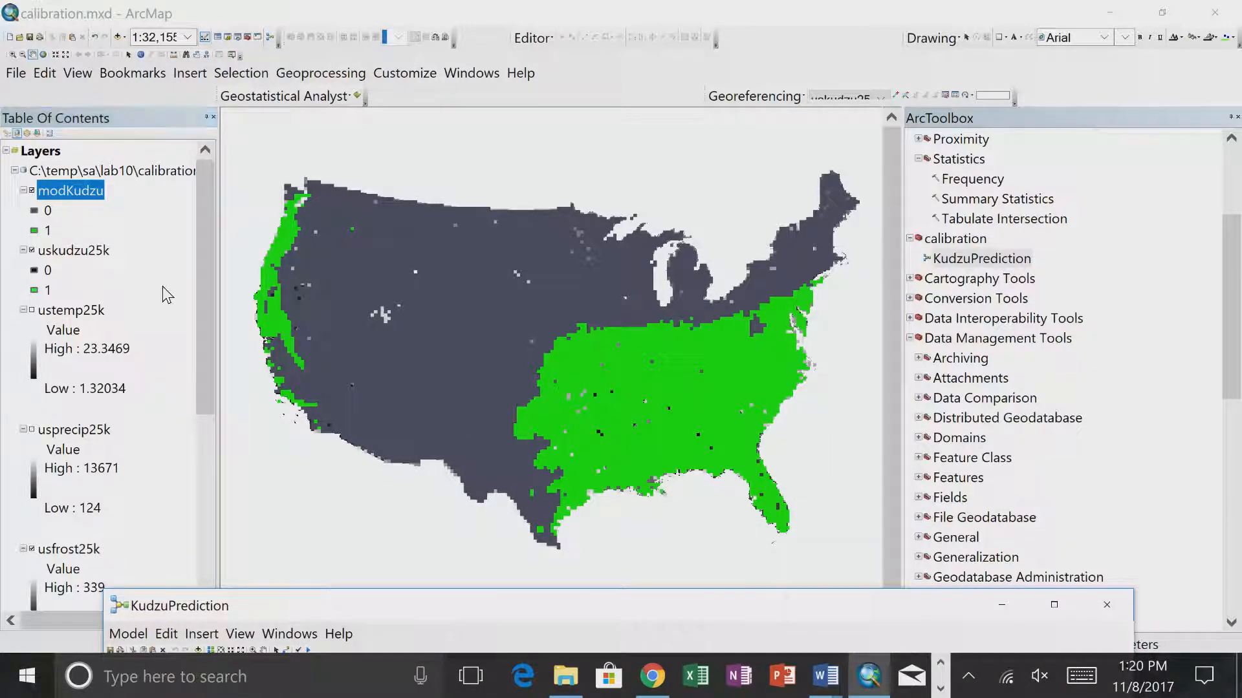
{"action": "left_click", "coordinate": [32, 190]}
{"action": "left_click", "coordinate": [32, 191]}
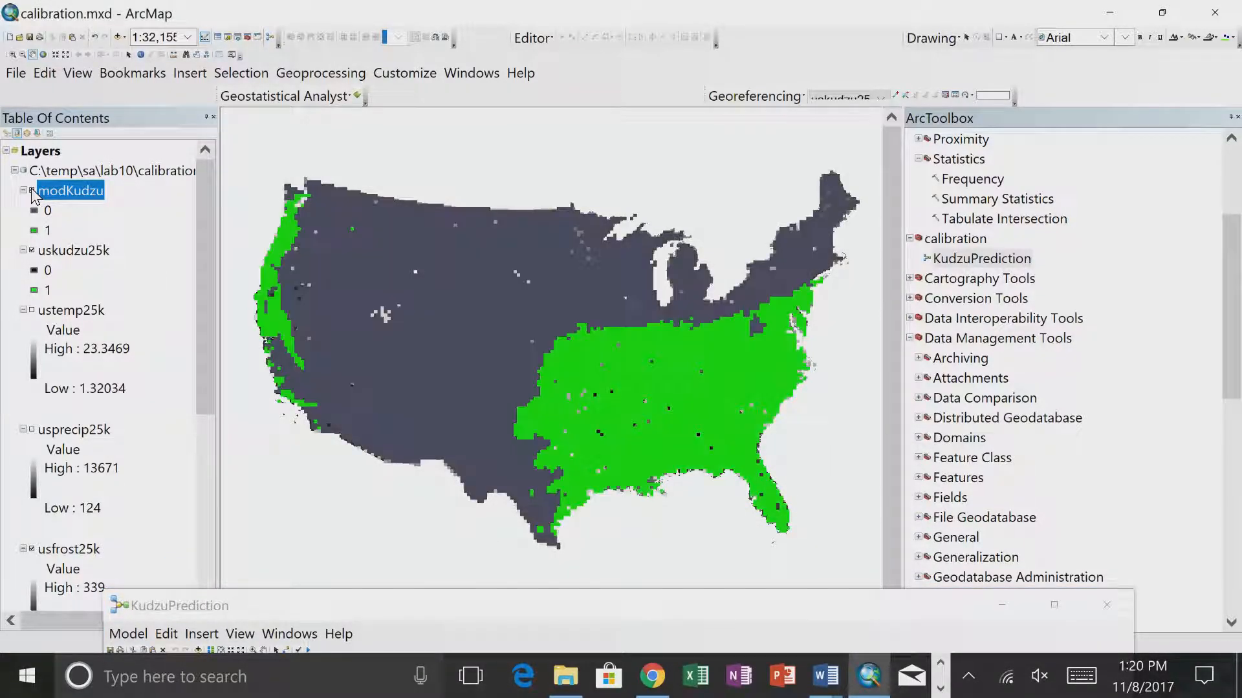
{"action": "left_click", "coordinate": [32, 191]}
{"action": "left_click", "coordinate": [32, 191]}
{"action": "left_click", "coordinate": [31, 191]}
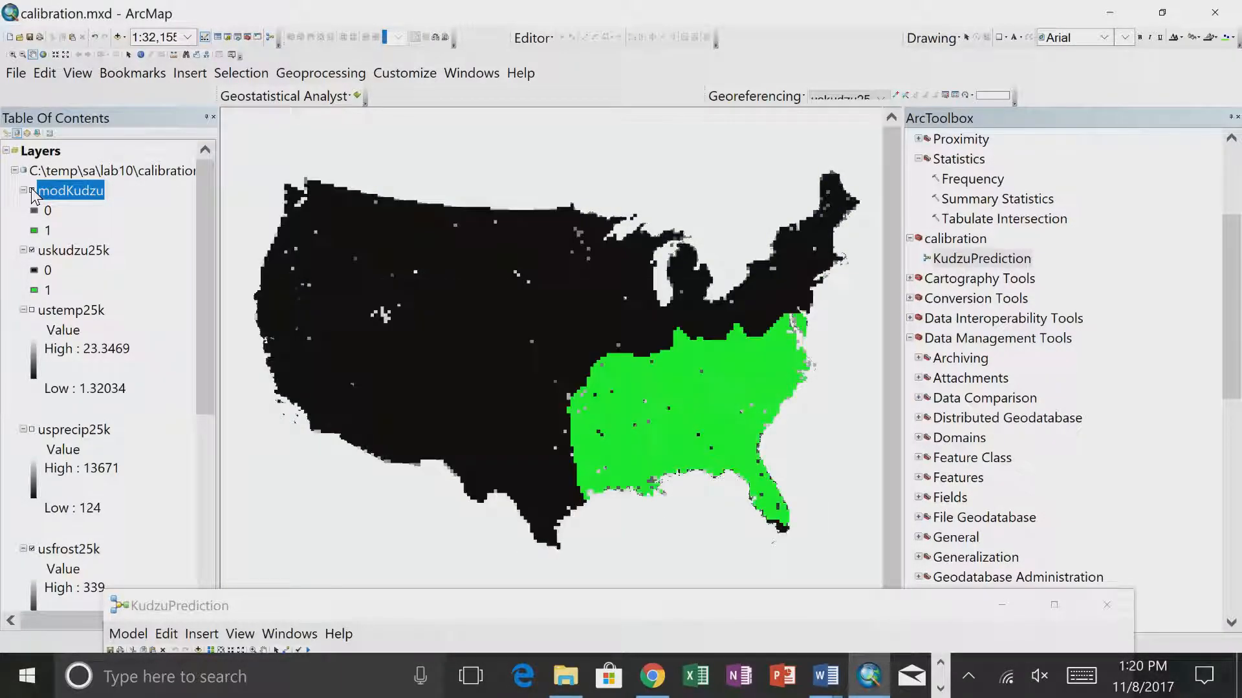
{"action": "left_click", "coordinate": [31, 191]}
{"action": "left_click", "coordinate": [32, 191]}
{"action": "left_click", "coordinate": [32, 191]}
{"action": "left_click", "coordinate": [32, 191]}
{"action": "right_click", "coordinate": [53, 193]}
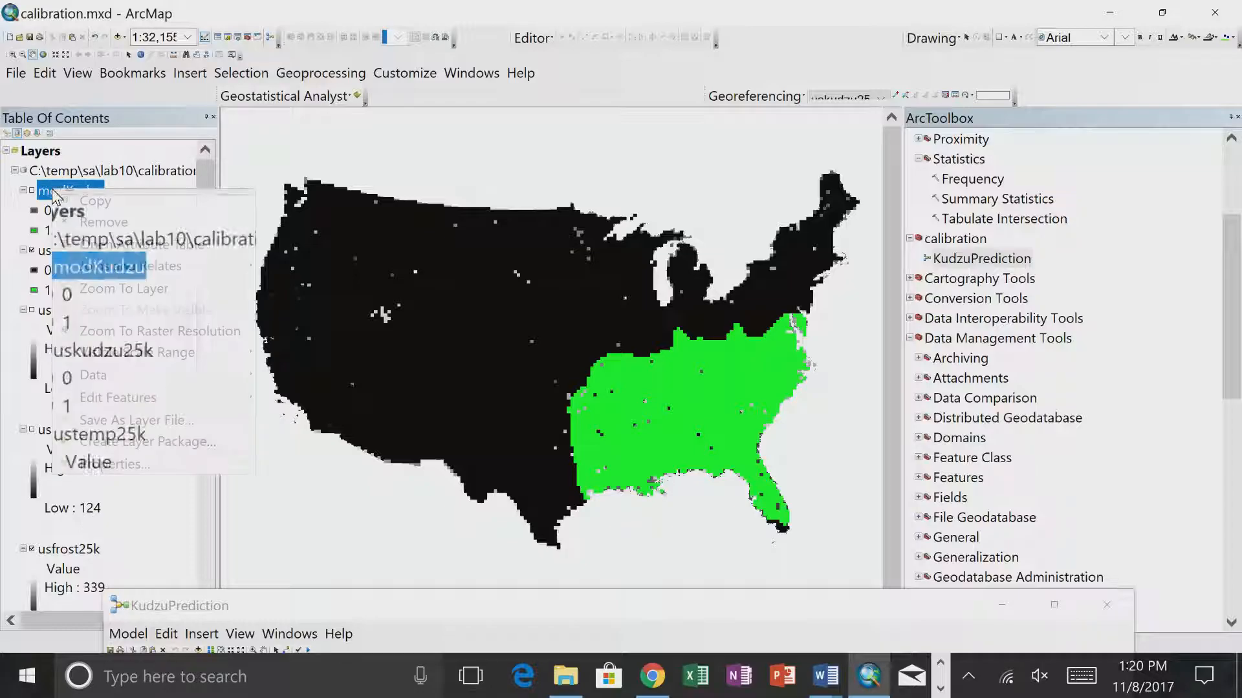
- Review the whole KudzuPrediction model, minimize it, and look through the Data Management toolsets in ArcToolbox
{"action": "left_click_drag", "start_coordinate": [263, 604], "coordinate": [244, 49]}
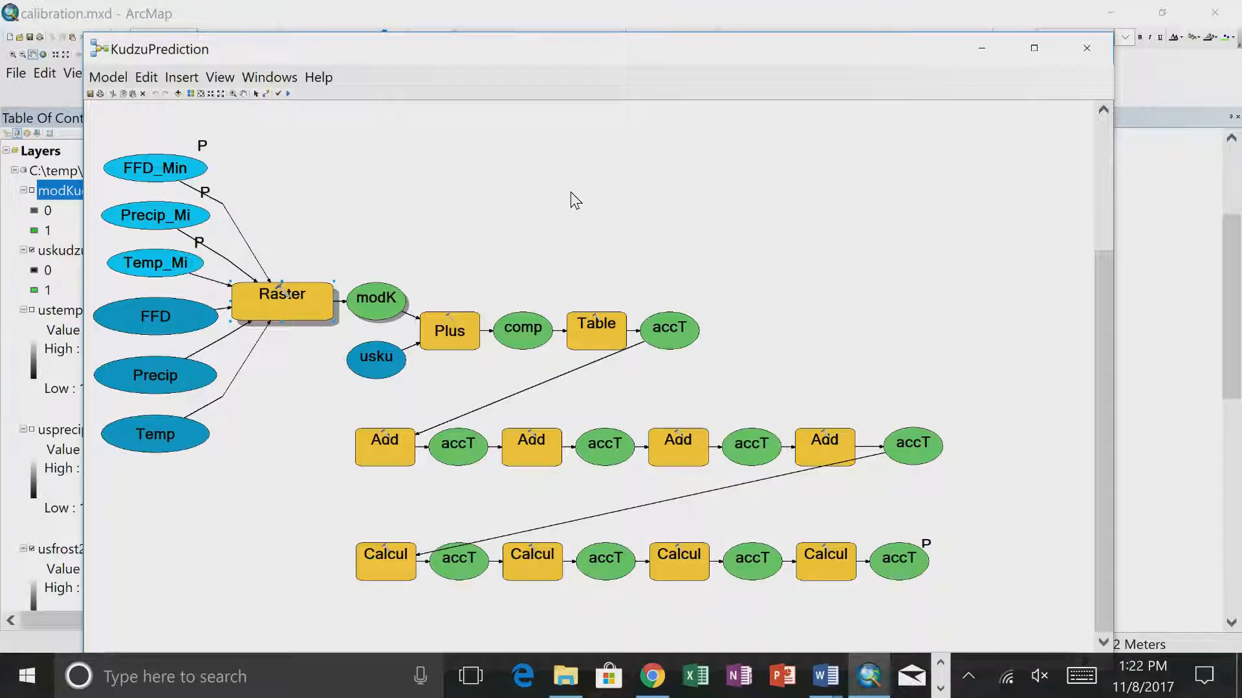
{"action": "left_click", "coordinate": [982, 48]}
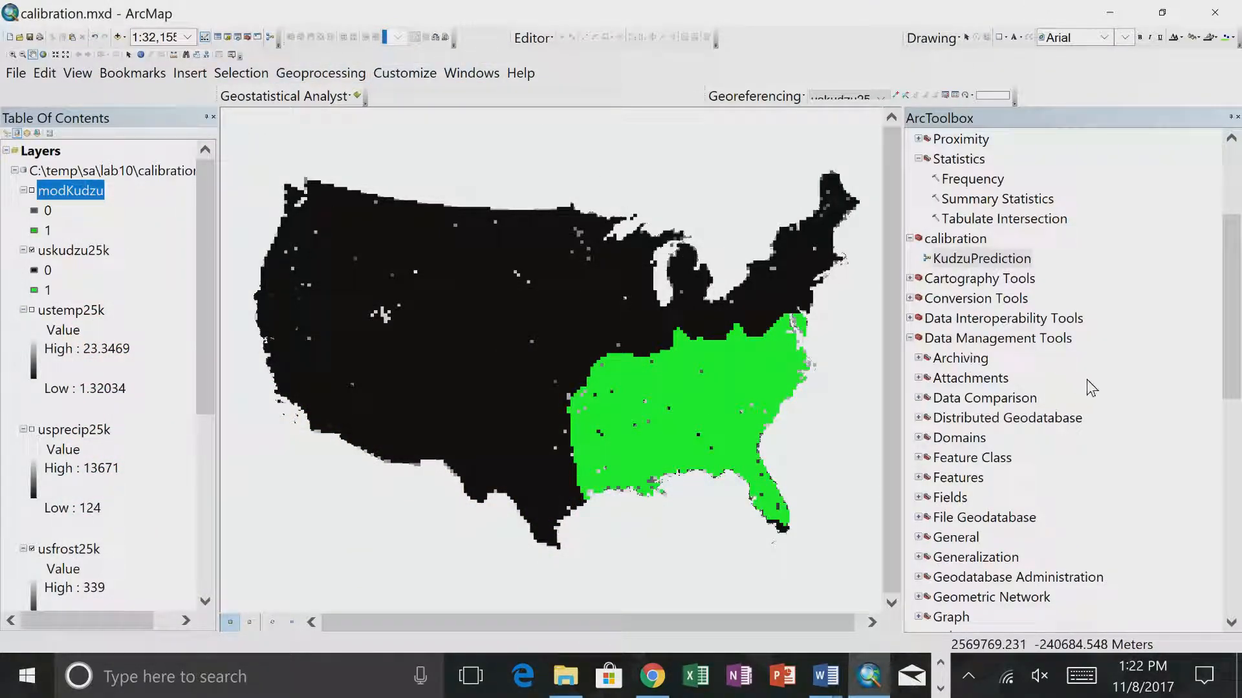
{"action": "scroll", "coordinate": [996, 503], "scroll_direction": "down", "scroll_amount": 3}
{"action": "scroll", "coordinate": [994, 503], "scroll_direction": "down", "scroll_amount": 6}
{"action": "scroll", "coordinate": [987, 426], "scroll_direction": "up", "scroll_amount": 2}
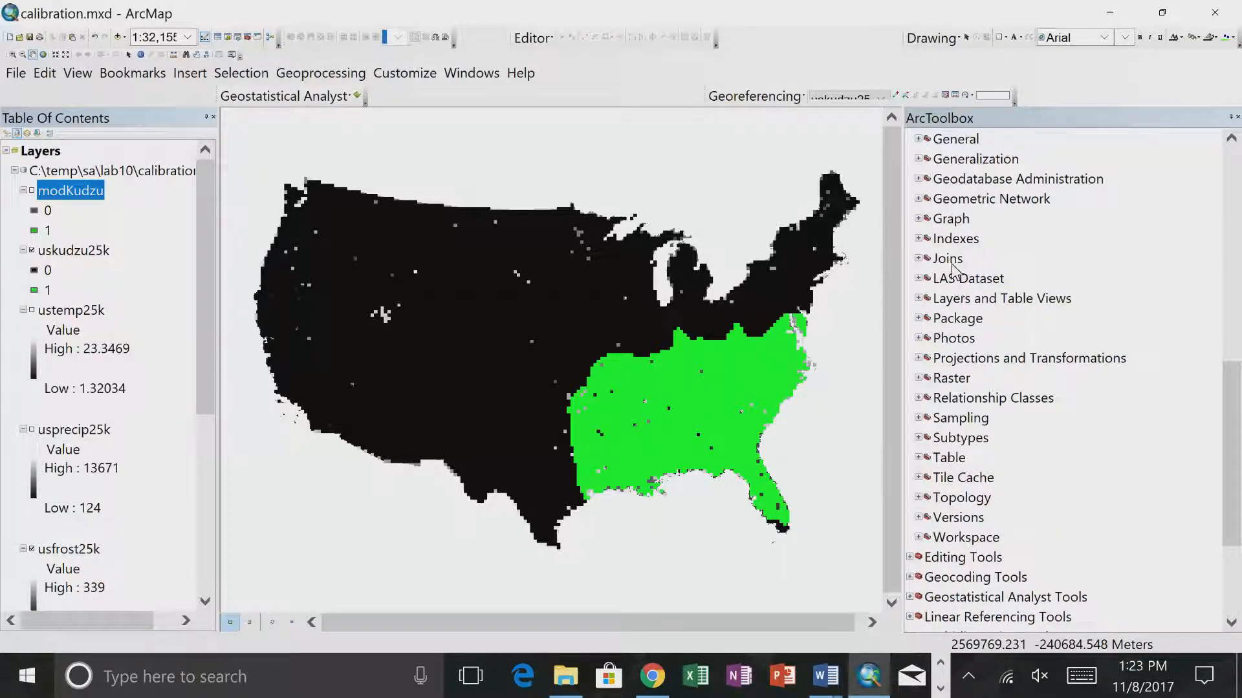
{"action": "left_click", "coordinate": [956, 318]}
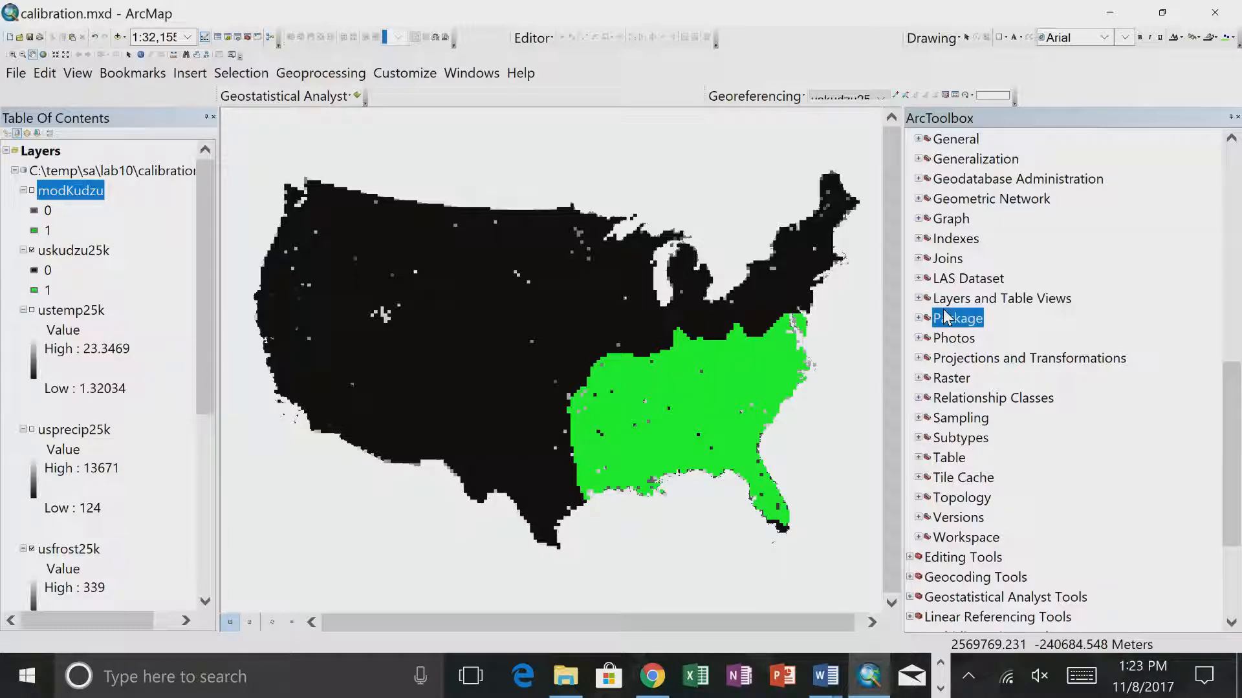
{"action": "key", "text": "Page_Down"}
{"action": "scroll", "coordinate": [987, 369], "scroll_direction": "up", "scroll_amount": 4}
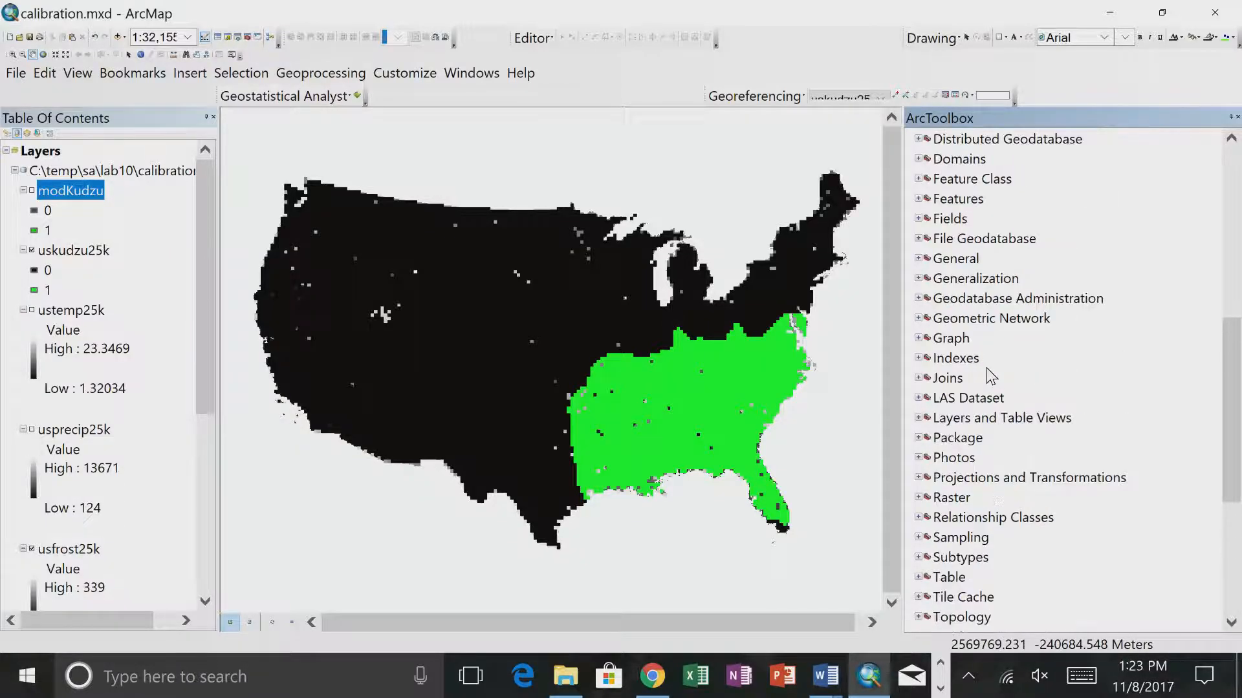
{"action": "scroll", "coordinate": [990, 375], "scroll_direction": "up", "scroll_amount": 2}
{"action": "scroll", "coordinate": [1009, 362], "scroll_direction": "down", "scroll_amount": 7}
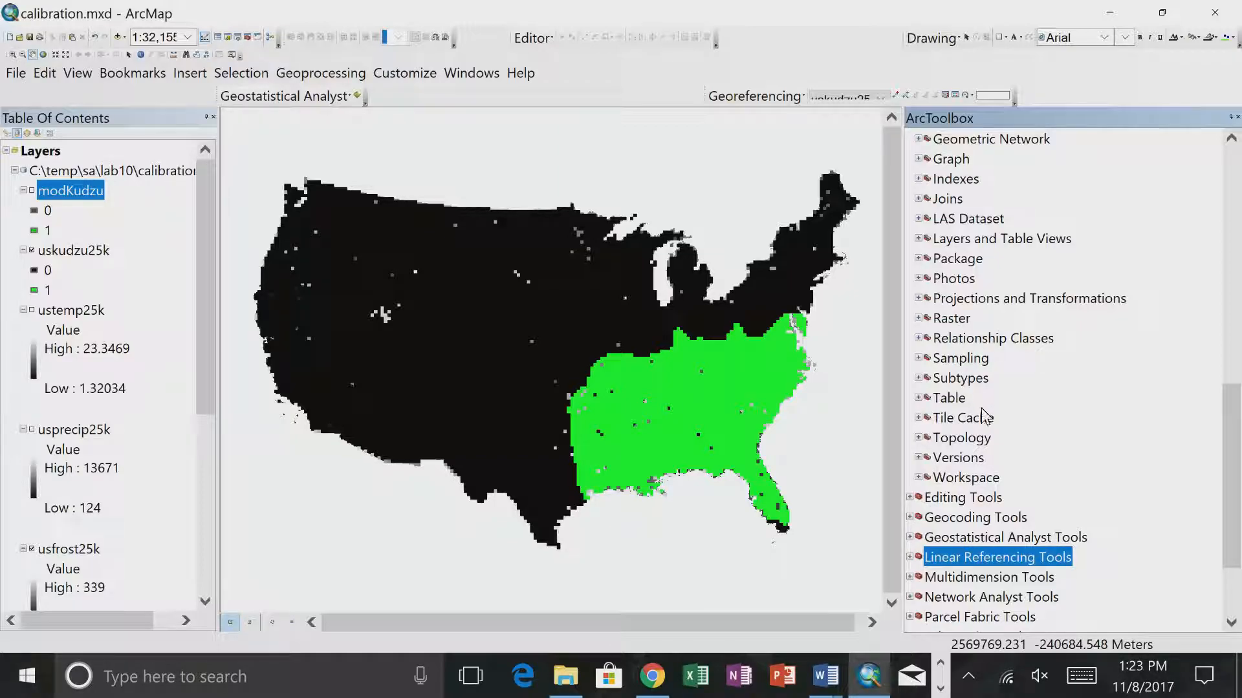
{"action": "scroll", "coordinate": [983, 416], "scroll_direction": "up", "scroll_amount": 7}
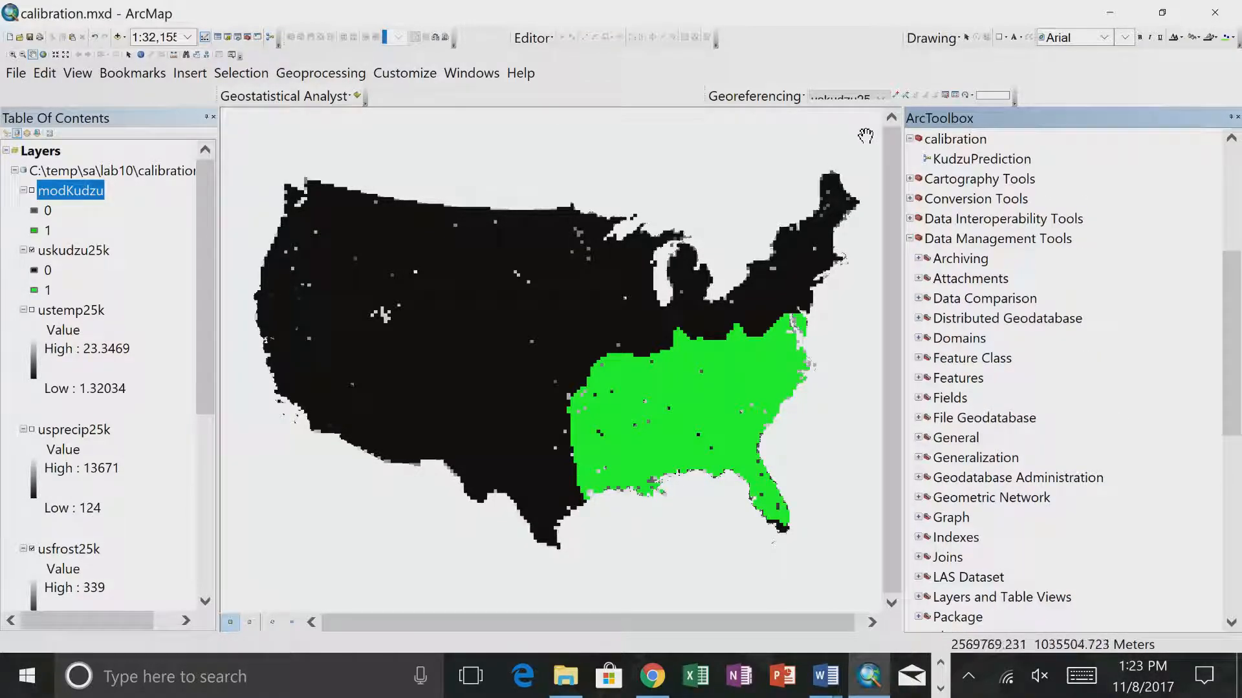
- Collapse Data Management Tools and open the Plus tool from the Spatial Analyst Math toolset
{"action": "left_click", "coordinate": [910, 238]}
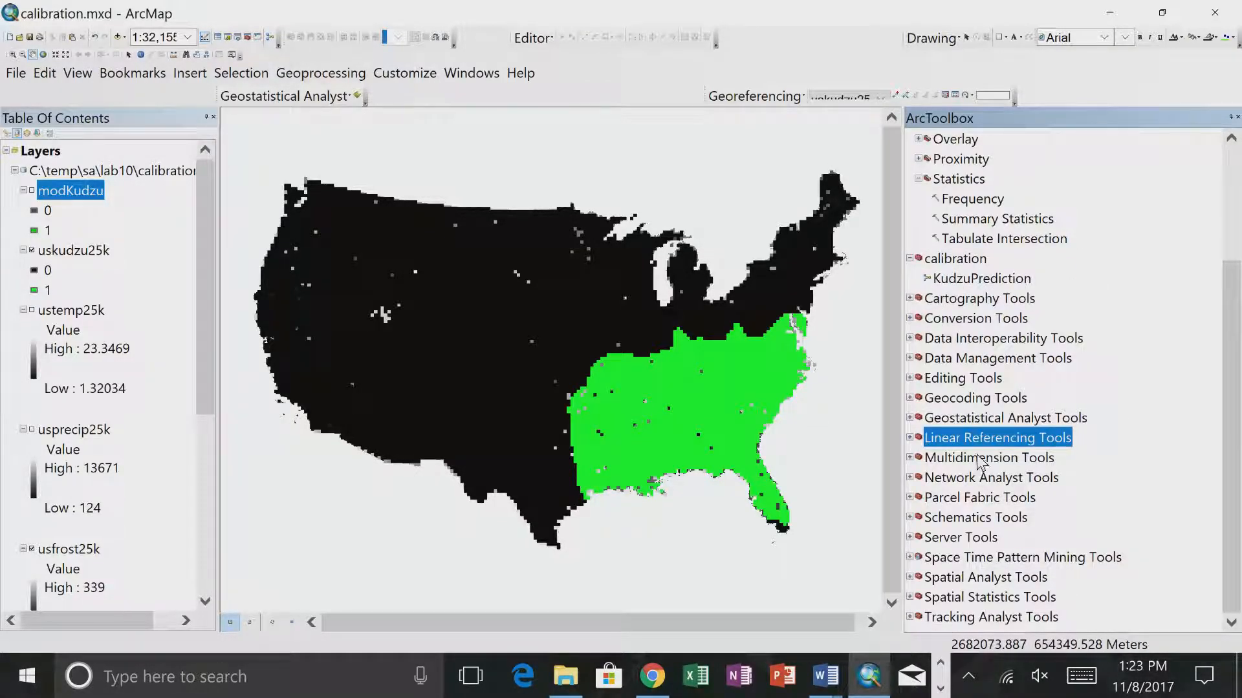
{"action": "double_click", "coordinate": [971, 577]}
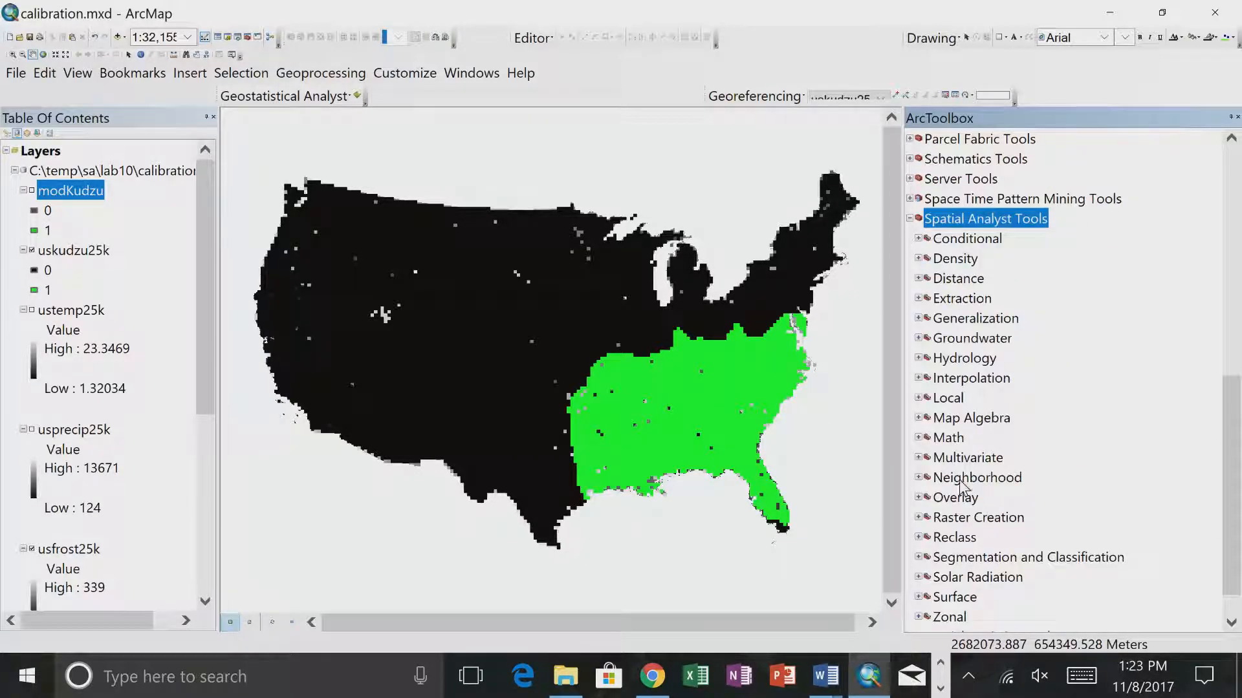
{"action": "double_click", "coordinate": [948, 438]}
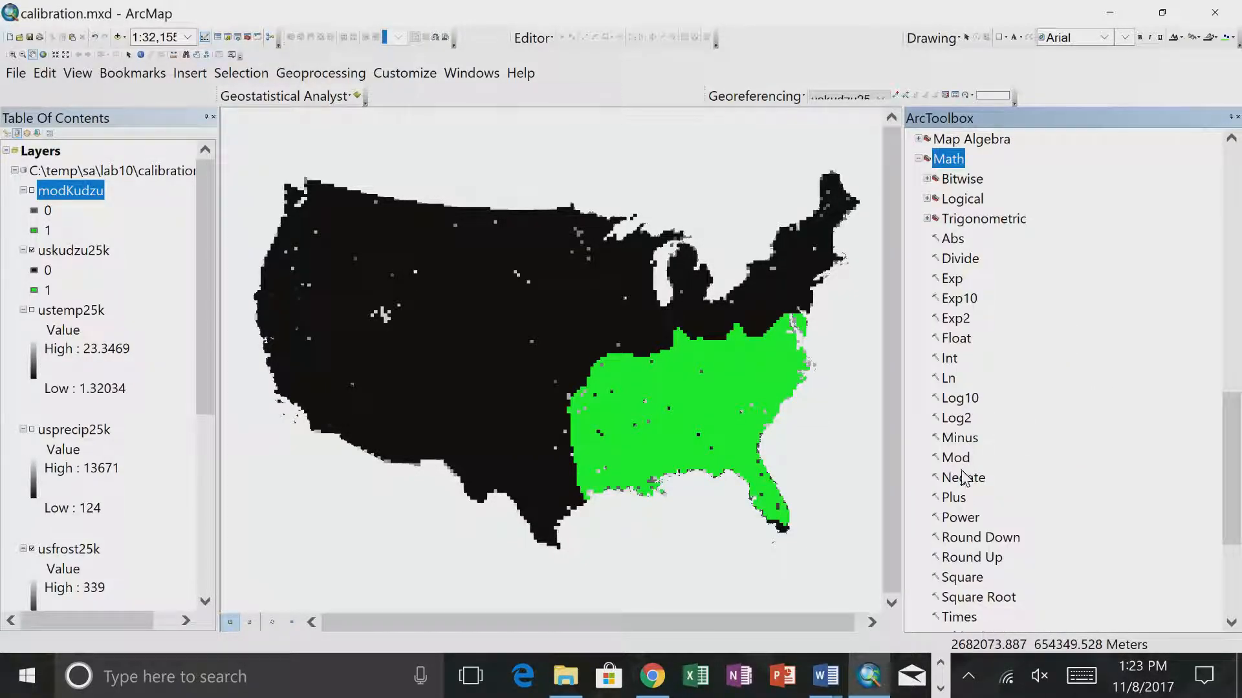
{"action": "double_click", "coordinate": [954, 496]}
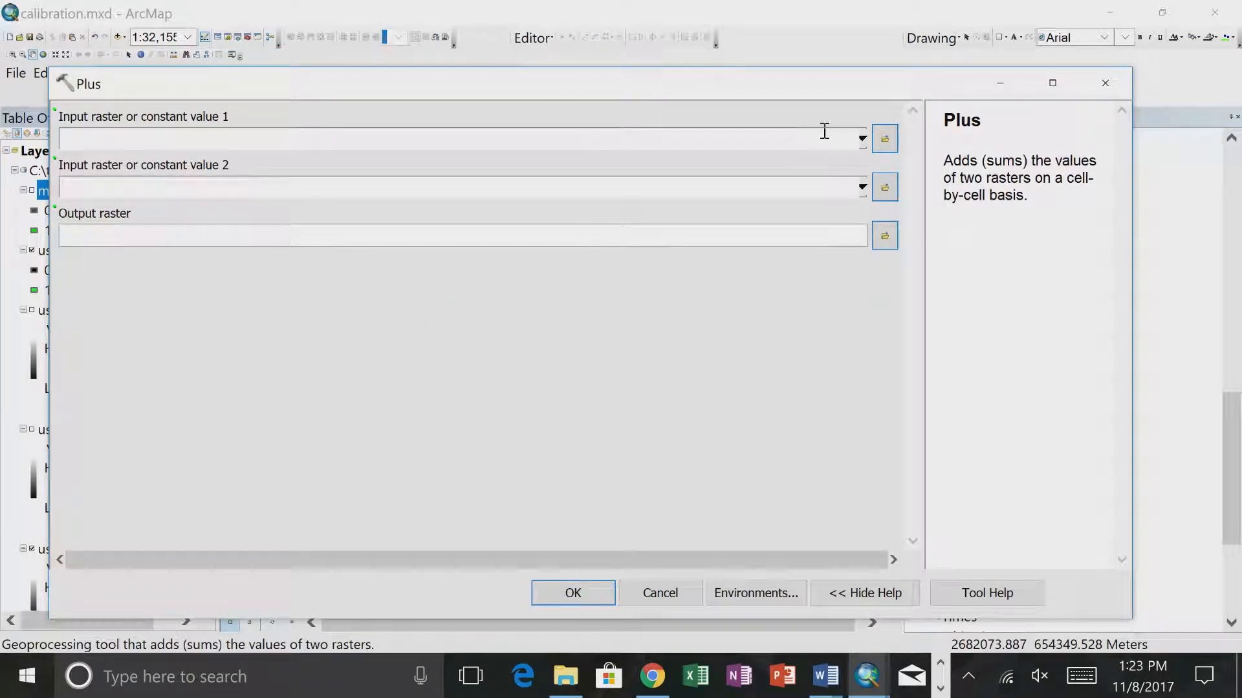
- Run Plus with modKudzu and uskudzu25k as the two input rasters, keeping the default output raster
{"action": "left_click", "coordinate": [862, 139]}
{"action": "left_click", "coordinate": [84, 166]}
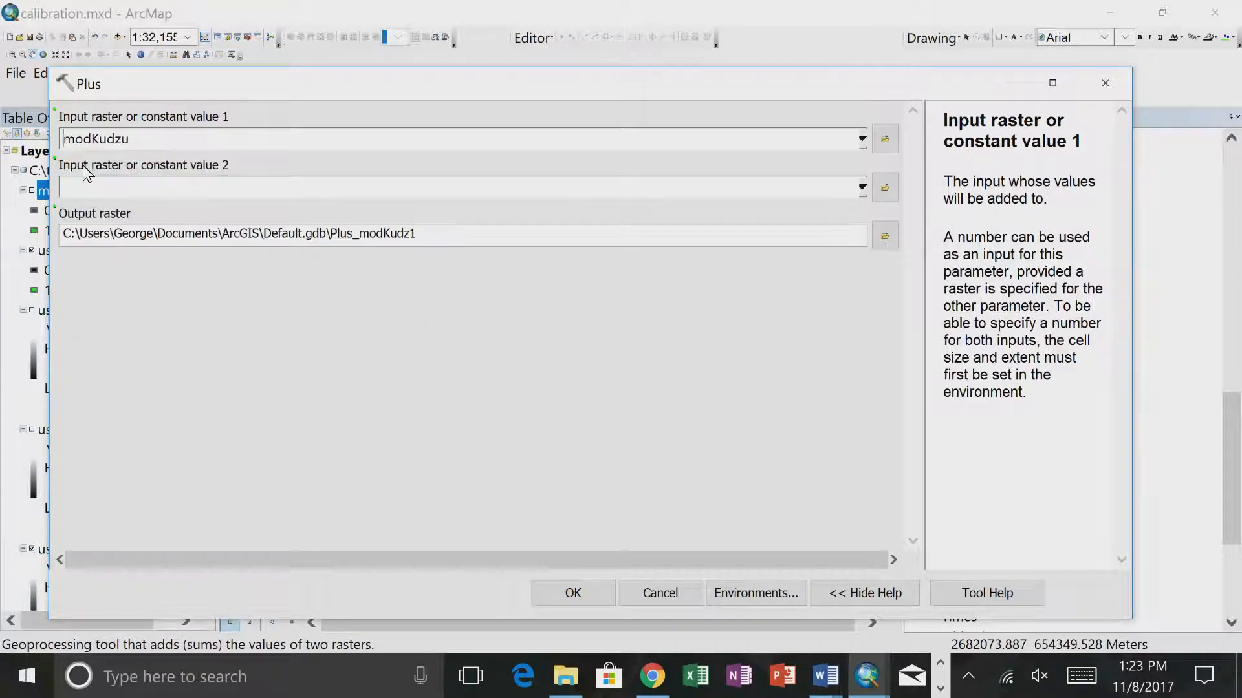
{"action": "left_click", "coordinate": [862, 187]}
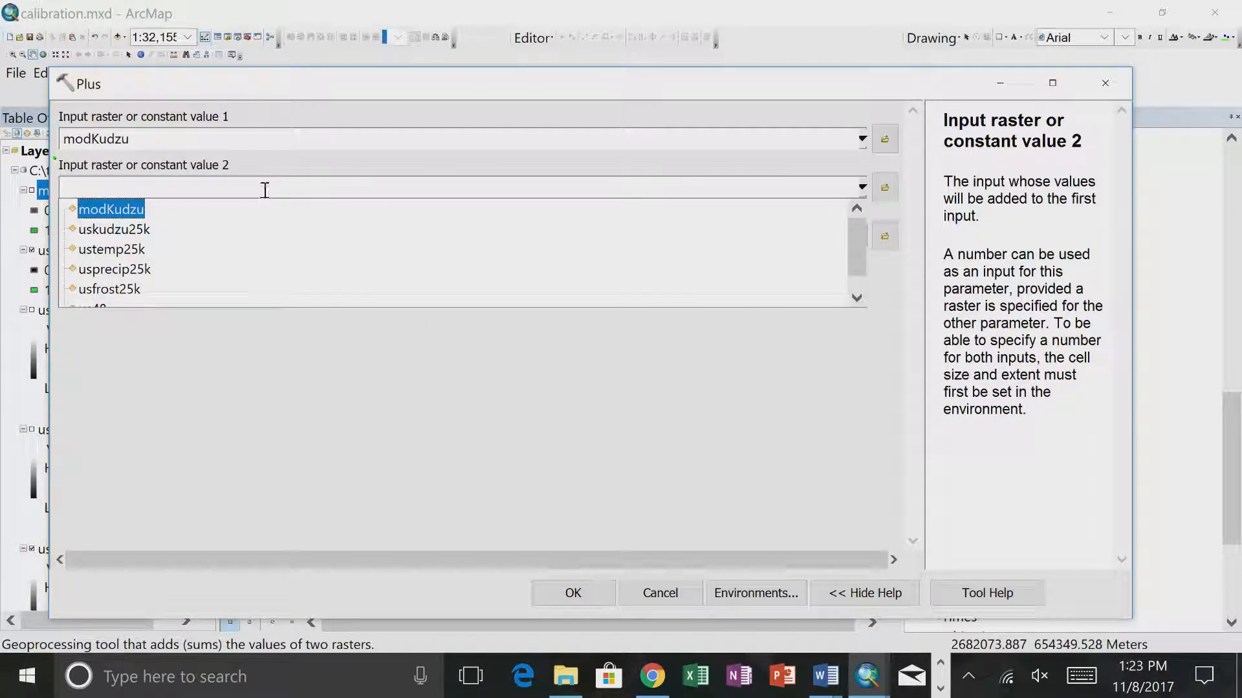
{"action": "left_click", "coordinate": [154, 225]}
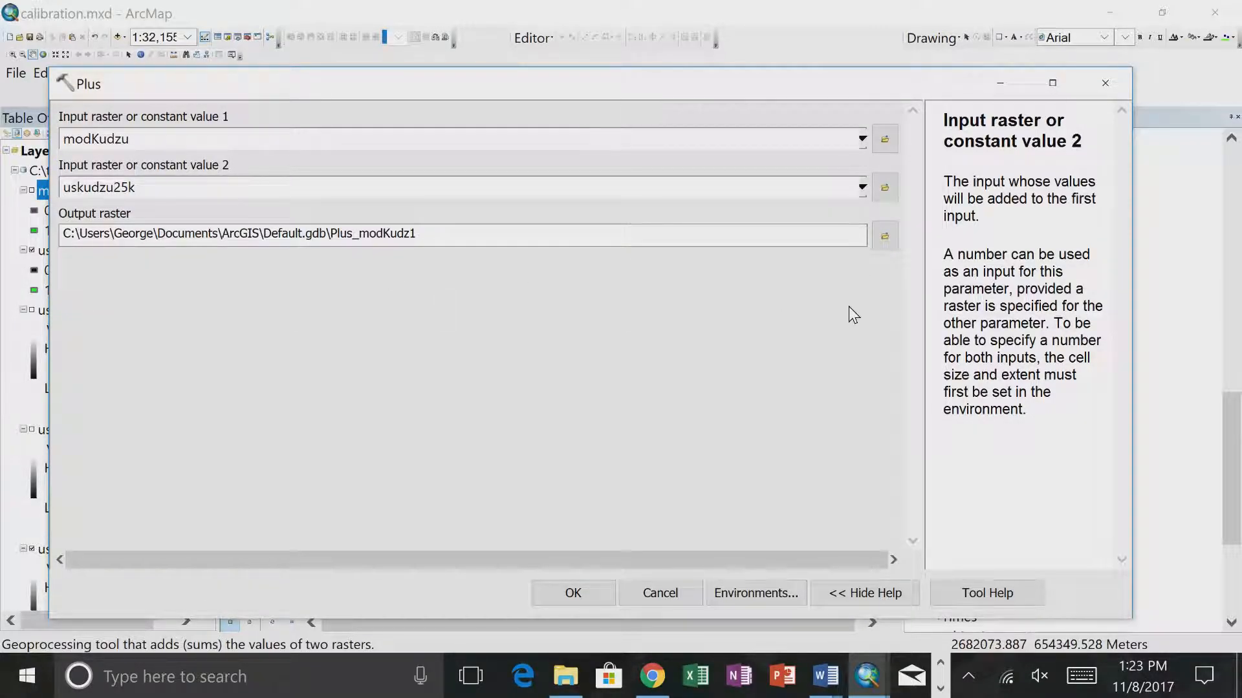
{"action": "left_click", "coordinate": [577, 593]}
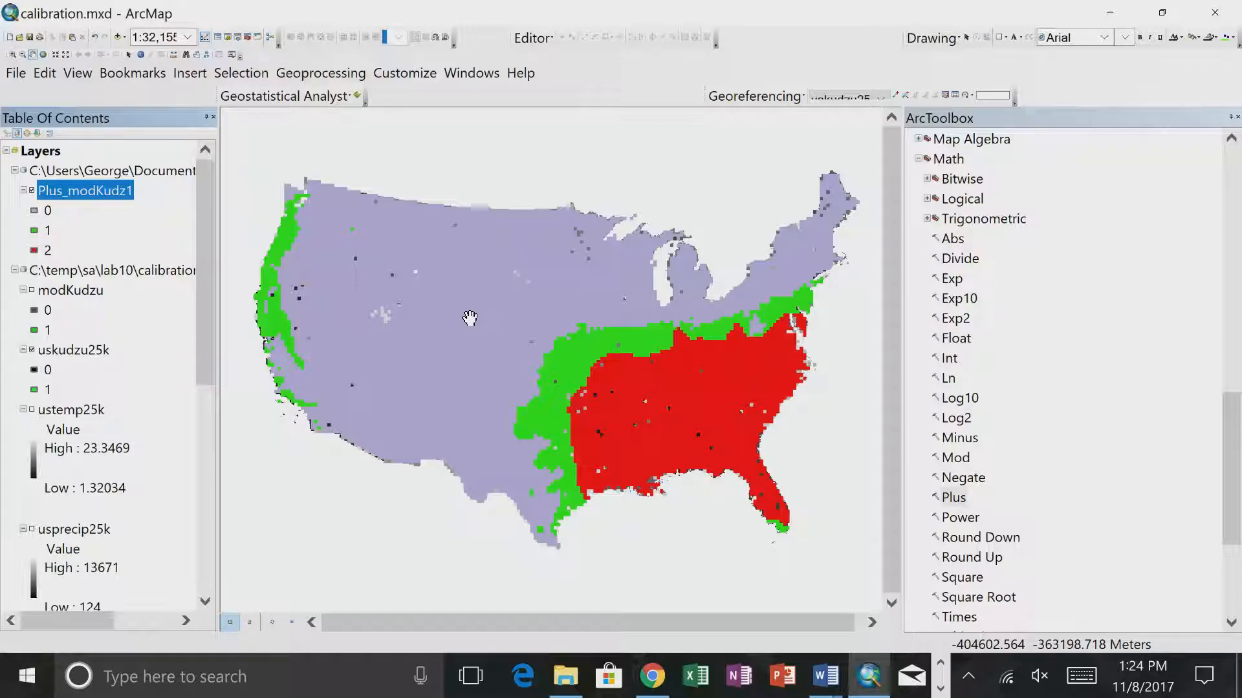
- Open the attribute table of the Plus_modKudz1 layer to examine its cell counts by value
{"action": "right_click", "coordinate": [84, 193]}
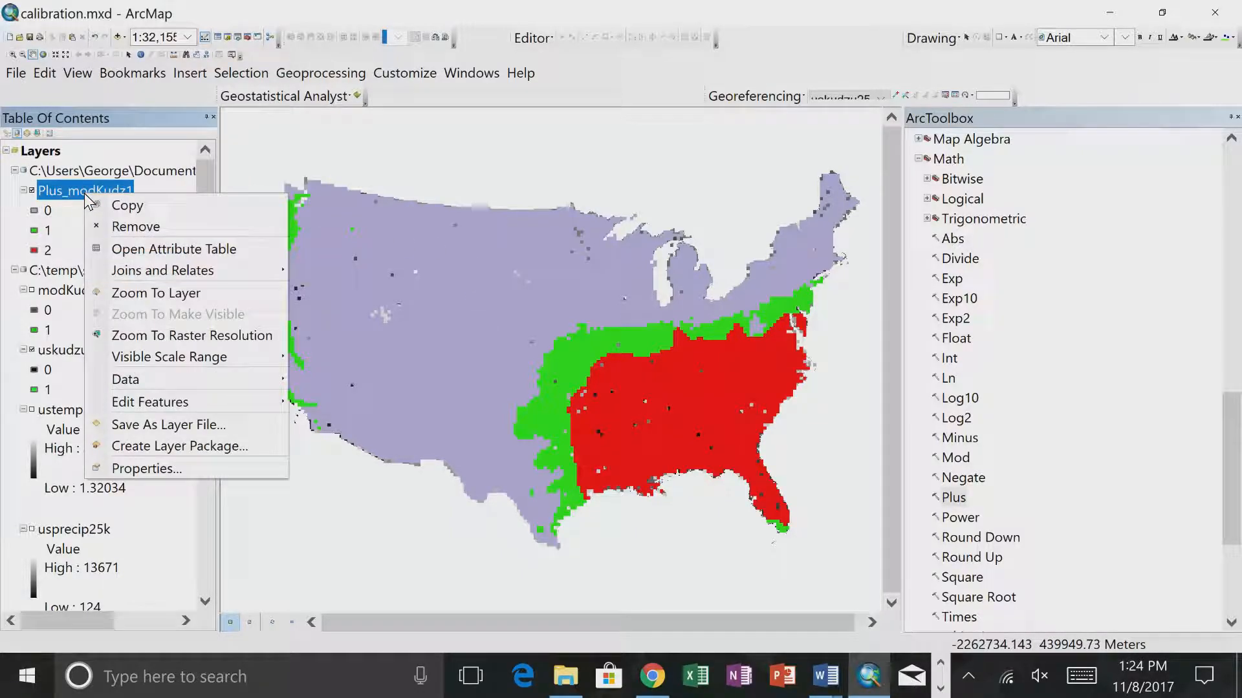
{"action": "left_click", "coordinate": [121, 252]}
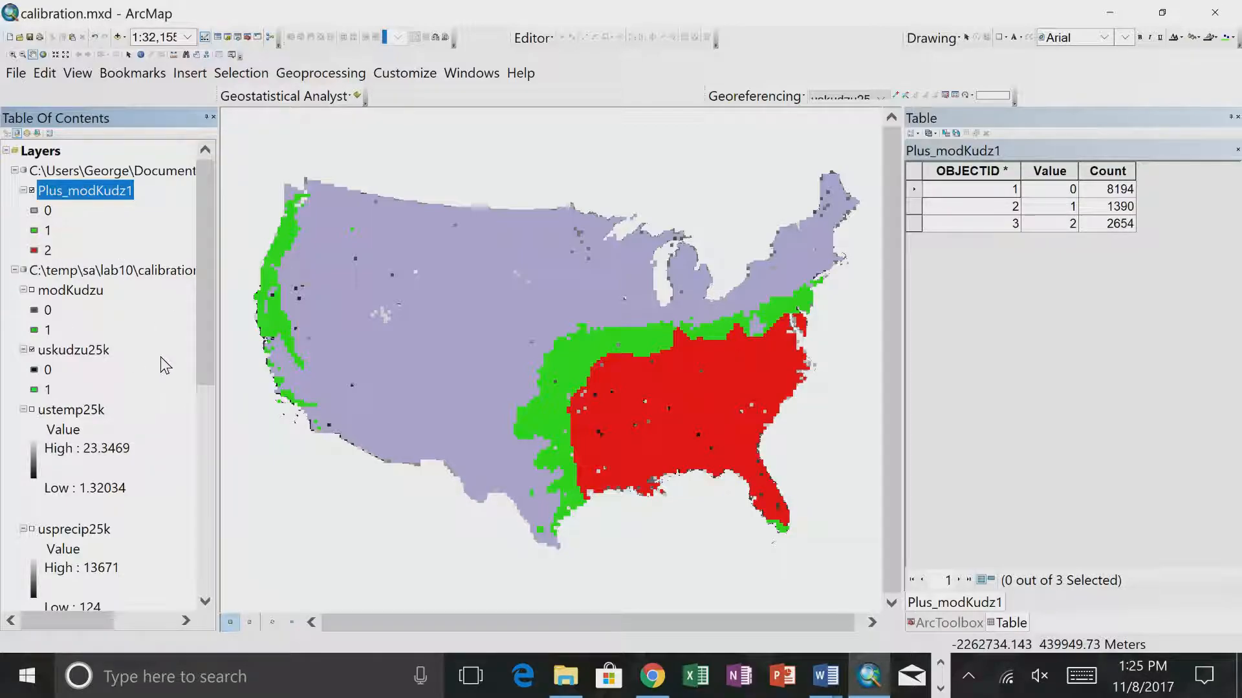
{"action": "right_click", "coordinate": [117, 192]}
- Bring the KudzuPrediction model back and inspect the Table Select process's input, output and expression, closing it without changes
{"action": "left_click", "coordinate": [829, 675]}
{"action": "left_click", "coordinate": [890, 679]}
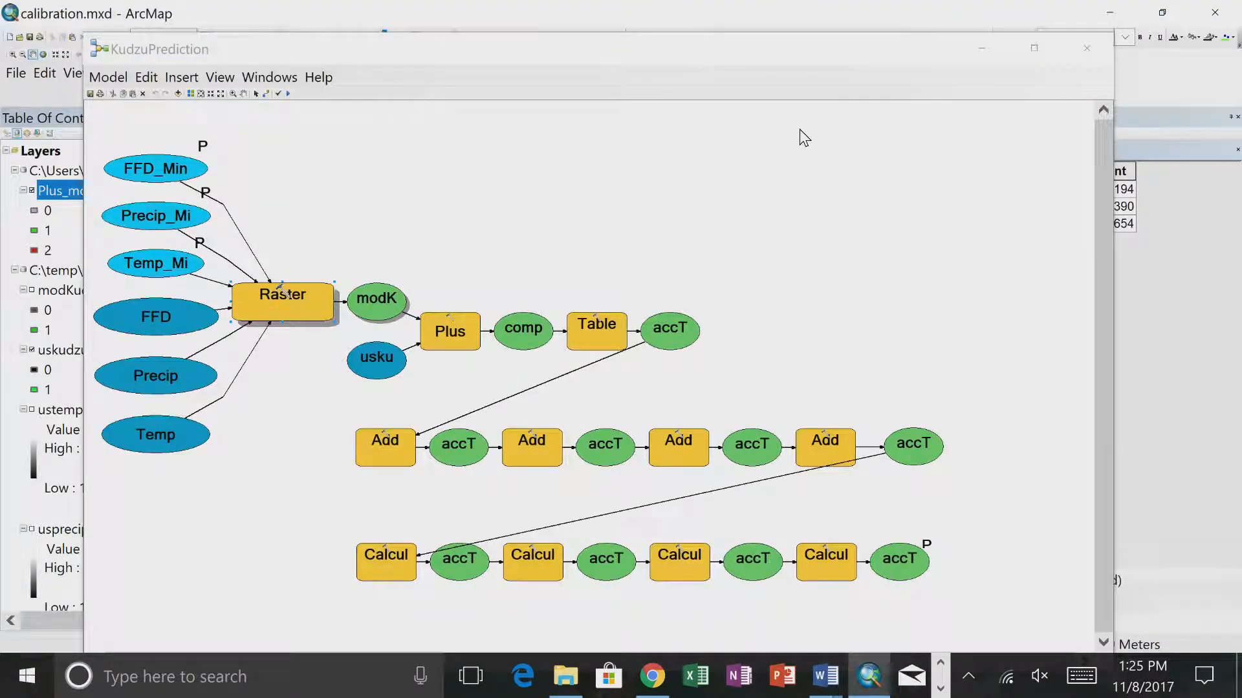
{"action": "double_click", "coordinate": [588, 343]}
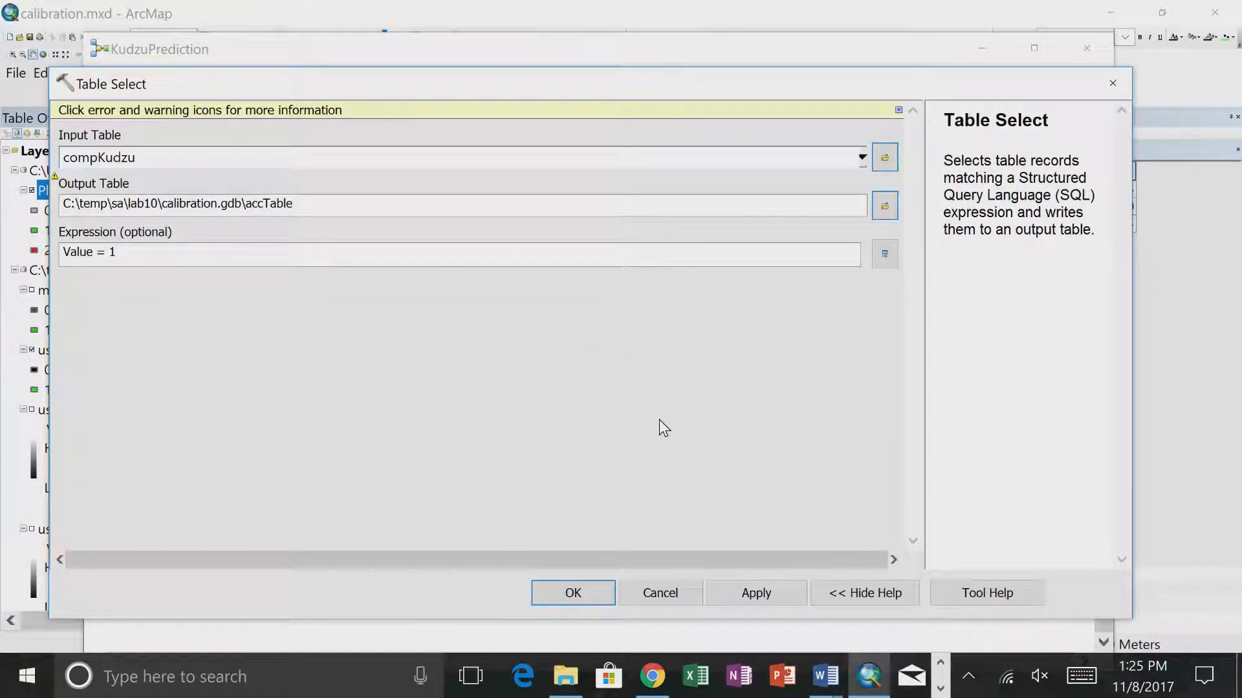
{"action": "left_click", "coordinate": [674, 594]}
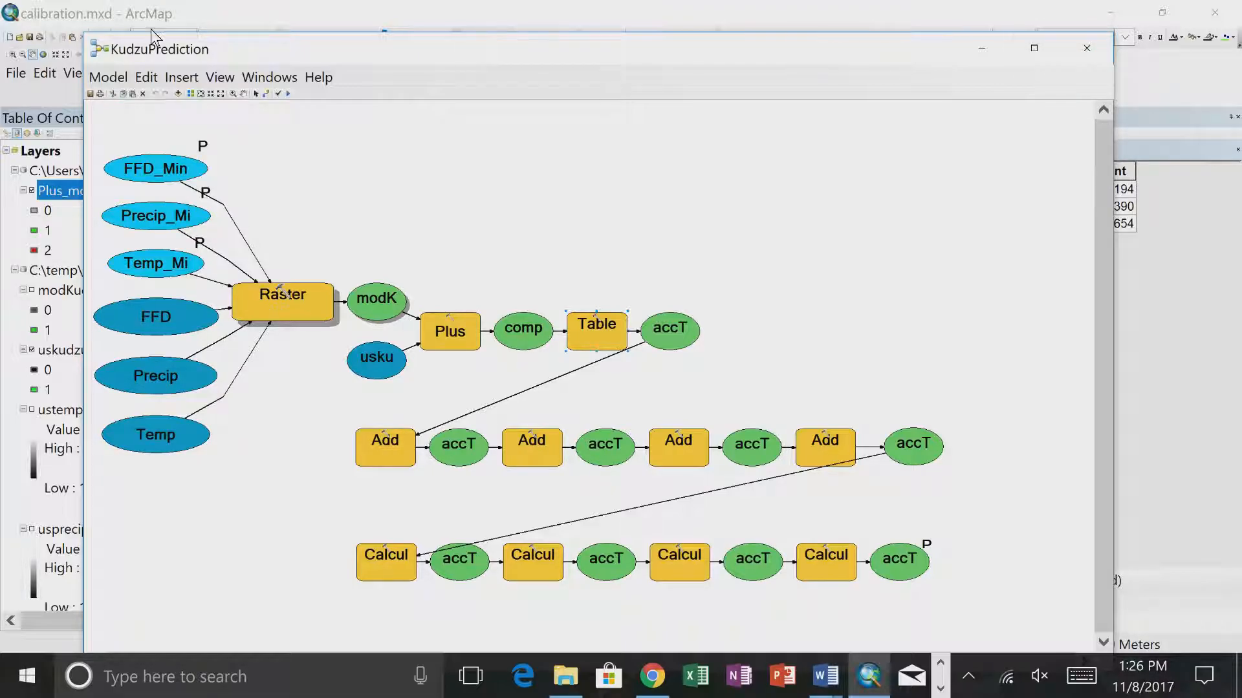
- Close the model window and remove the Plus_modKudz1 layer from the map
{"action": "left_click", "coordinate": [1078, 60]}
{"action": "right_click", "coordinate": [83, 193]}
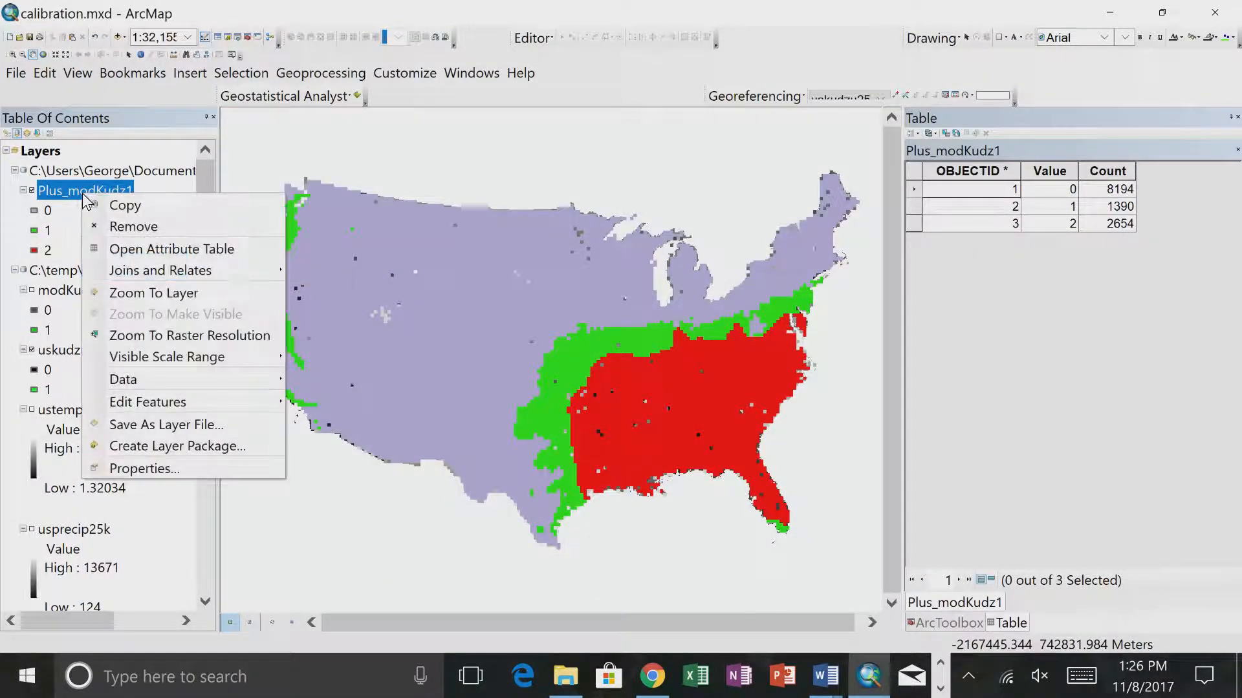
{"action": "left_click", "coordinate": [97, 227]}
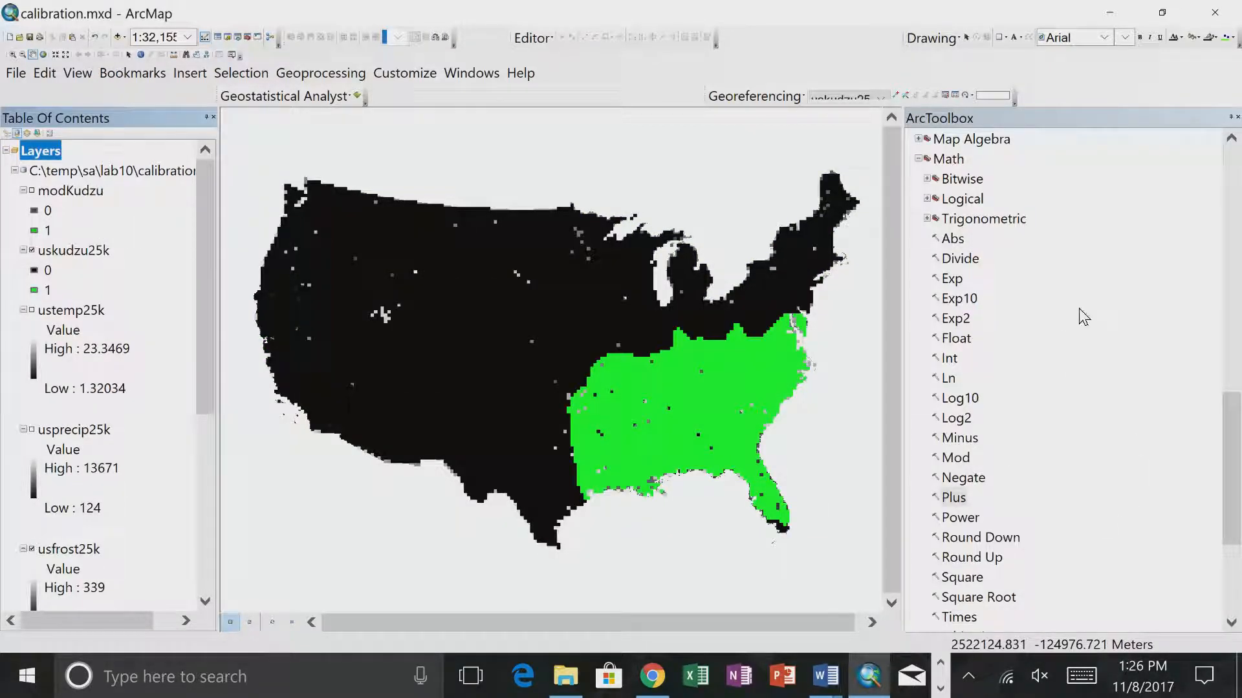
- Open the KudzuPrediction tool from the calibration toolbox and remove the modKudzu layer from the map
{"action": "scroll", "coordinate": [1060, 297], "scroll_direction": "up", "scroll_amount": 13}
{"action": "left_click", "coordinate": [978, 278]}
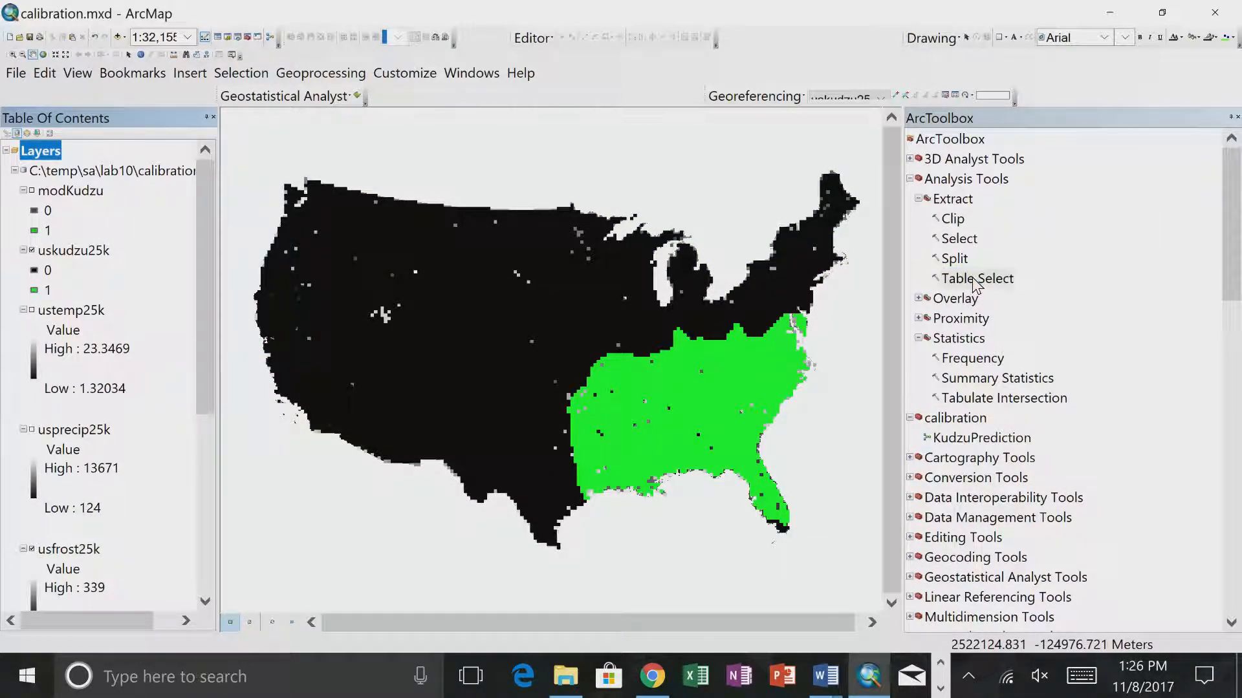
{"action": "double_click", "coordinate": [981, 438]}
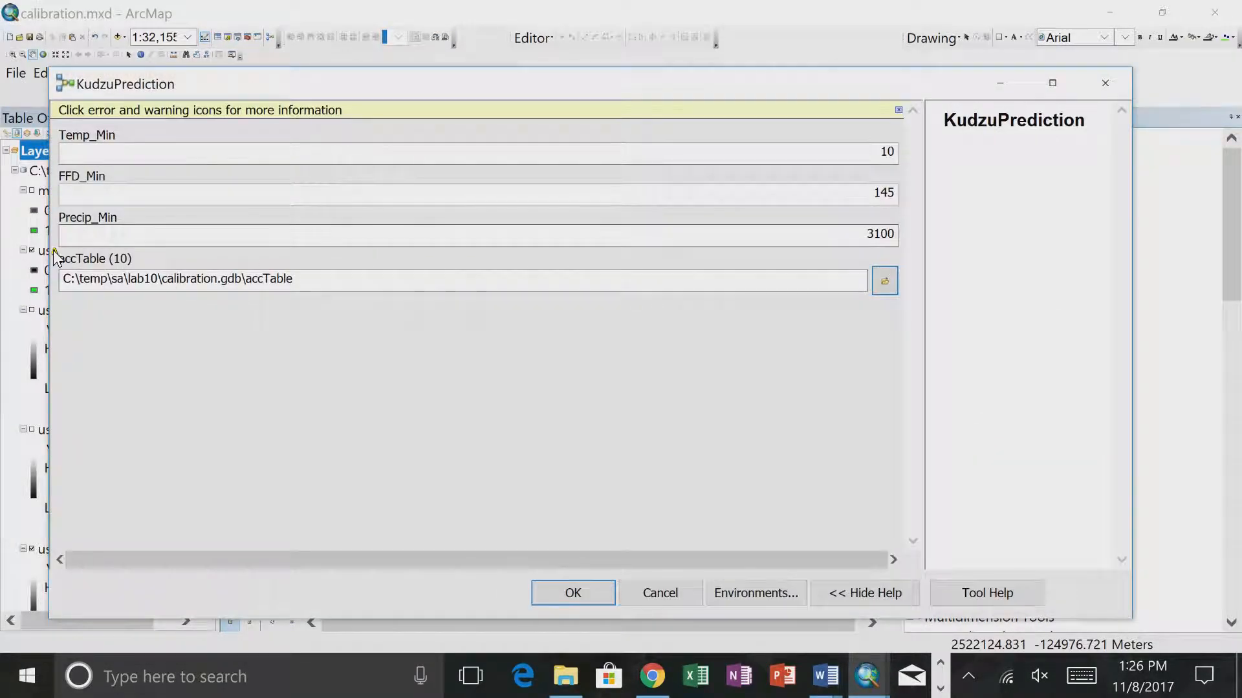
{"action": "right_click", "coordinate": [43, 191]}
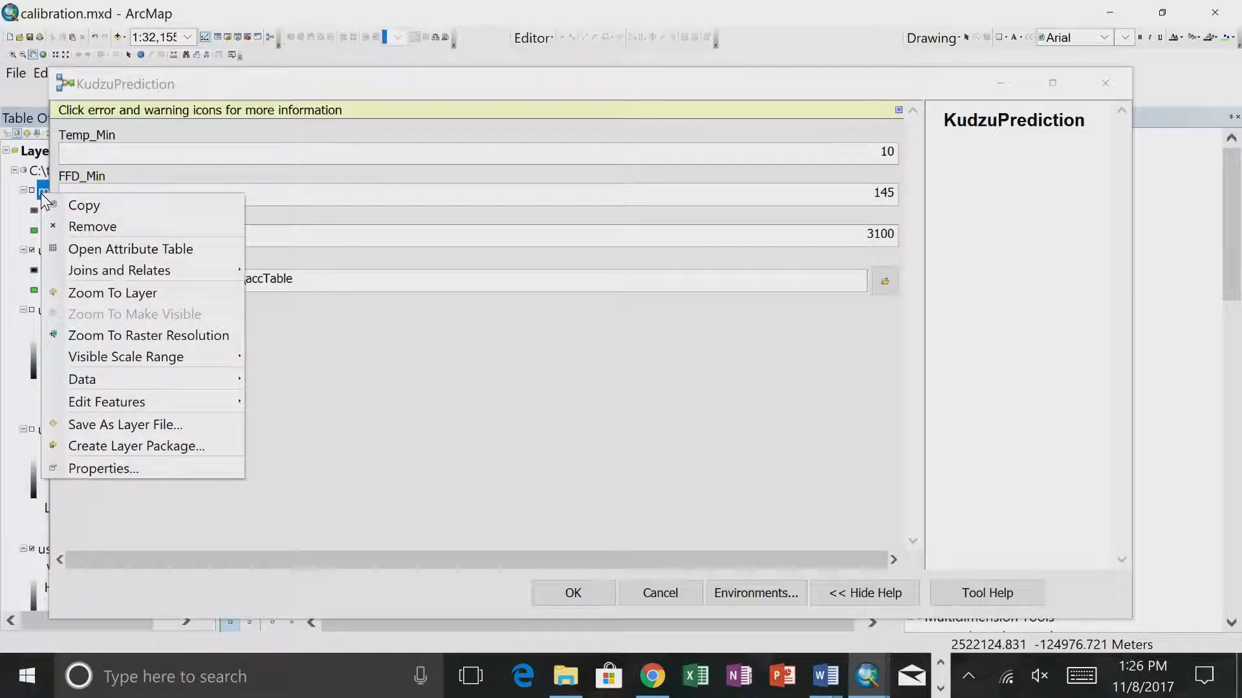
{"action": "left_click", "coordinate": [92, 226]}
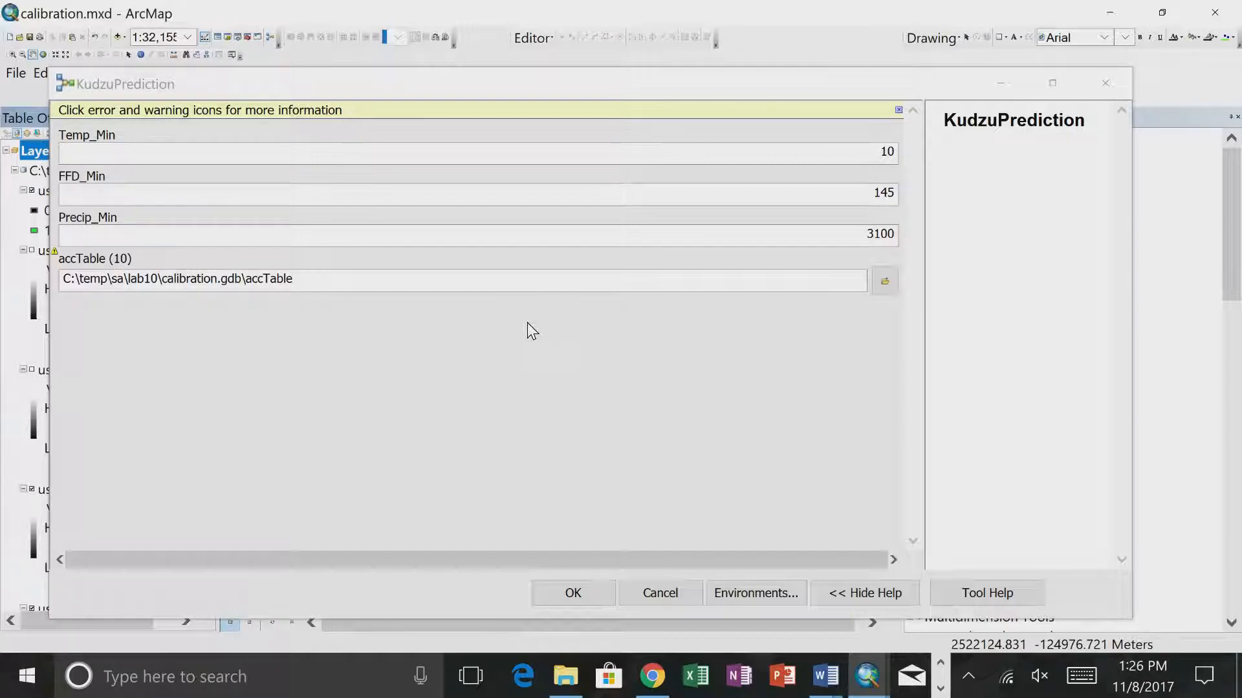
- Run the KudzuPrediction tool with Temp_Min 10, FFD_Min 145 and Precip_Min 3100, closing the progress report once it completes
{"action": "left_click", "coordinate": [571, 591]}
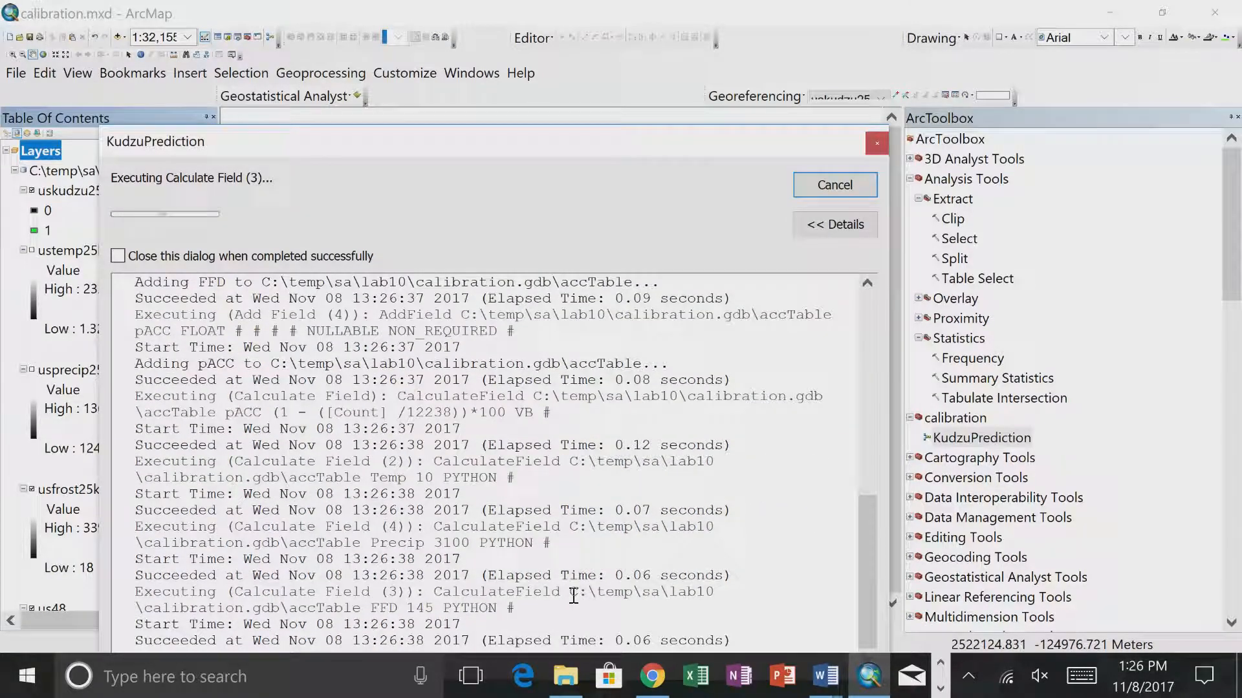
{"action": "left_click_drag", "start_coordinate": [495, 156], "coordinate": [510, 83]}
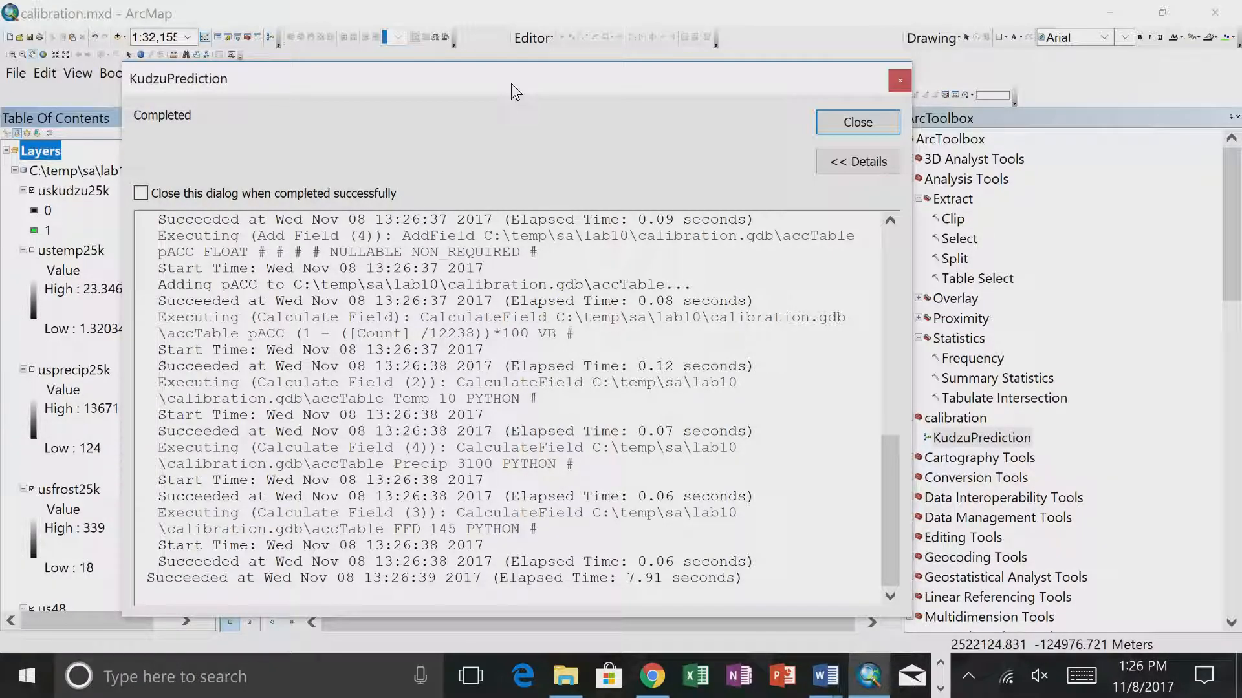
{"action": "left_click", "coordinate": [835, 127]}
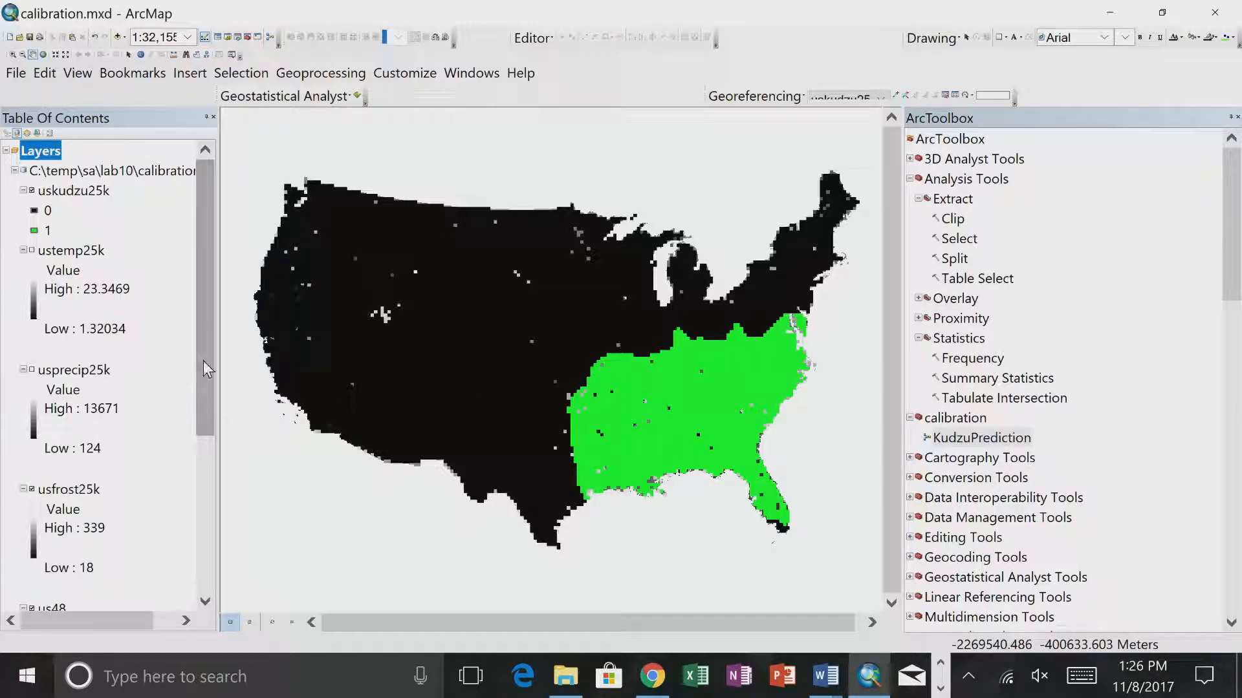
- Open the accTable output and widen its view to examine the count, threshold and pACC fields, closing the table afterward
{"action": "scroll", "coordinate": [205, 360], "scroll_direction": "down", "scroll_amount": 5}
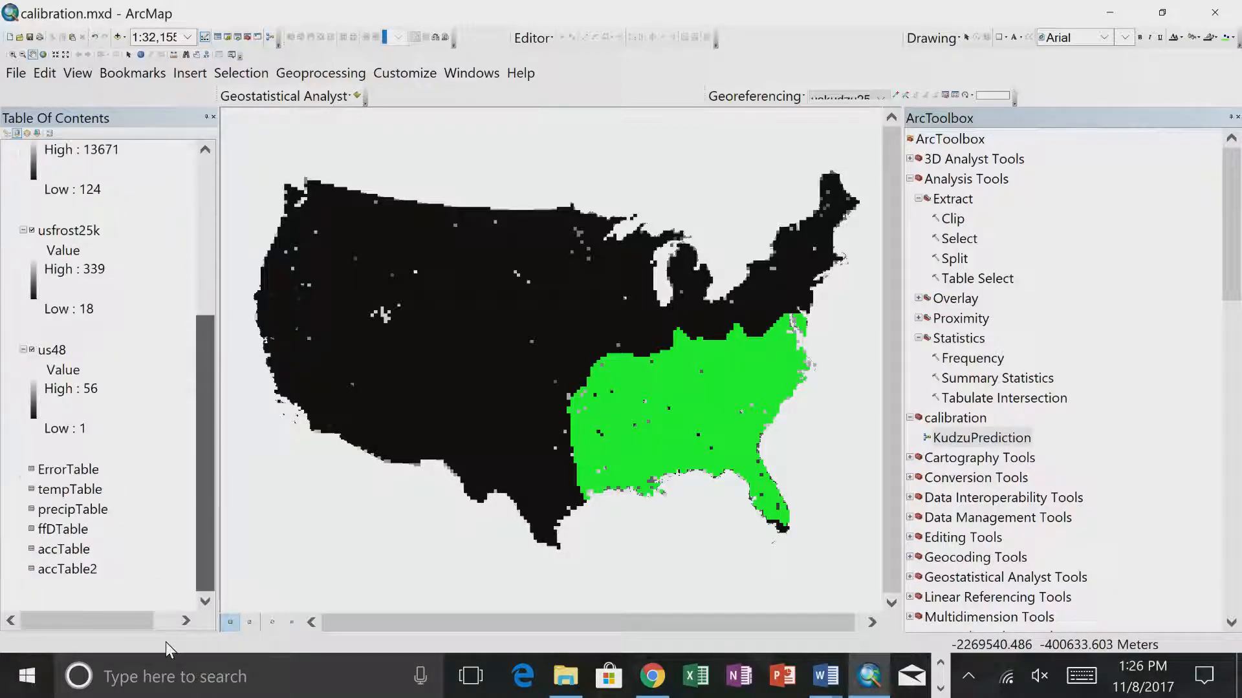
{"action": "left_click", "coordinate": [73, 571]}
{"action": "left_click", "coordinate": [79, 550]}
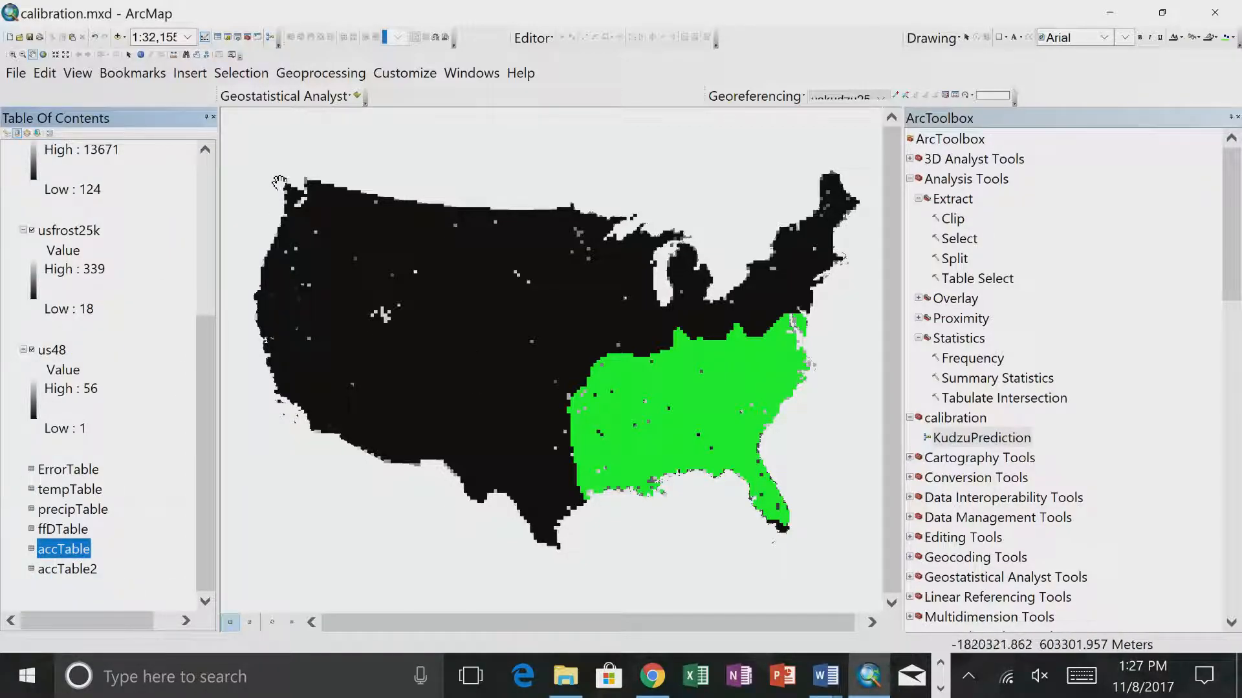
{"action": "right_click", "coordinate": [67, 553]}
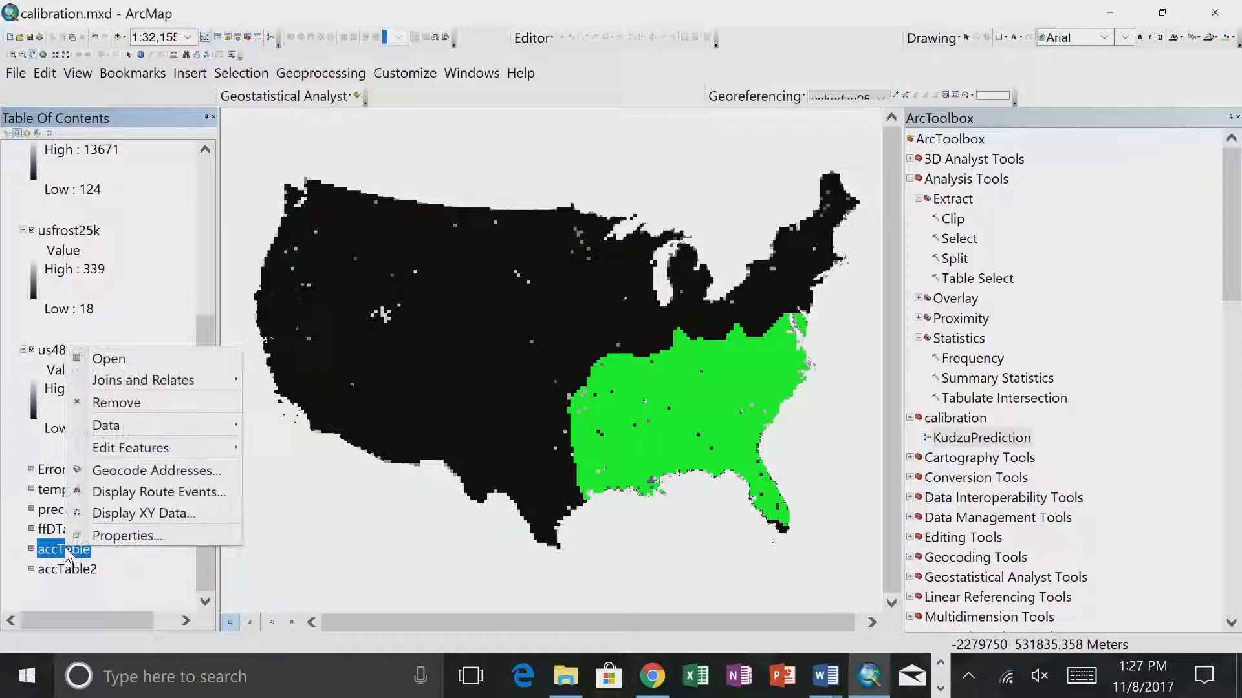
{"action": "left_click", "coordinate": [115, 359]}
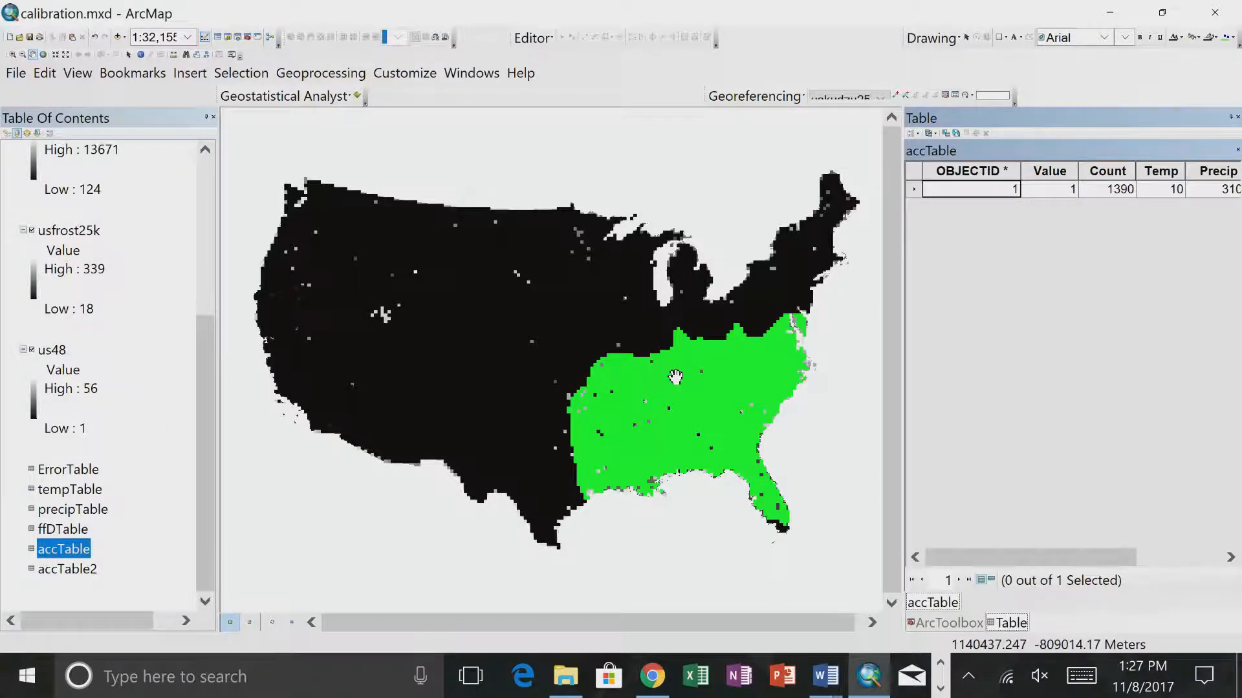
{"action": "left_click_drag", "start_coordinate": [906, 301], "coordinate": [585, 320]}
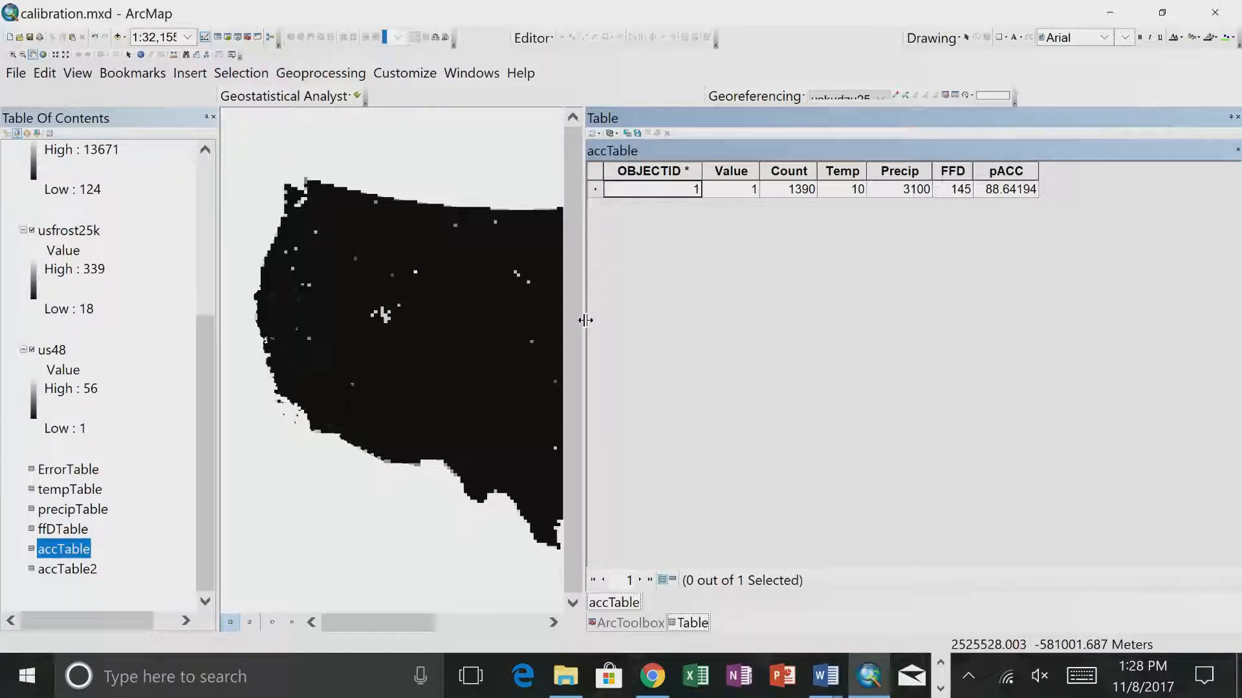
{"action": "left_click_drag", "start_coordinate": [891, 123], "coordinate": [942, 118]}
{"action": "left_click", "coordinate": [1009, 110]}
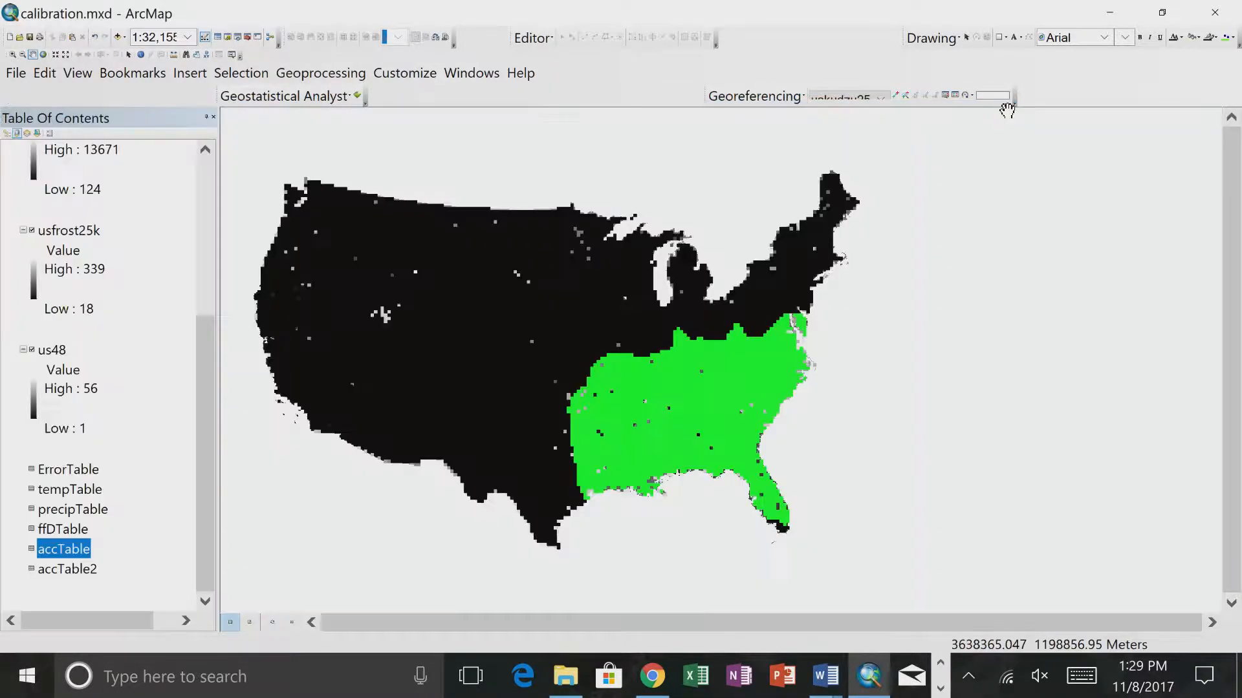
- Reopen ArcToolbox and dock it beside the map, narrowing it so the whole map of the United States is in view
{"action": "key", "text": "alt+Tab"}
{"action": "key", "text": "alt+Tab"}
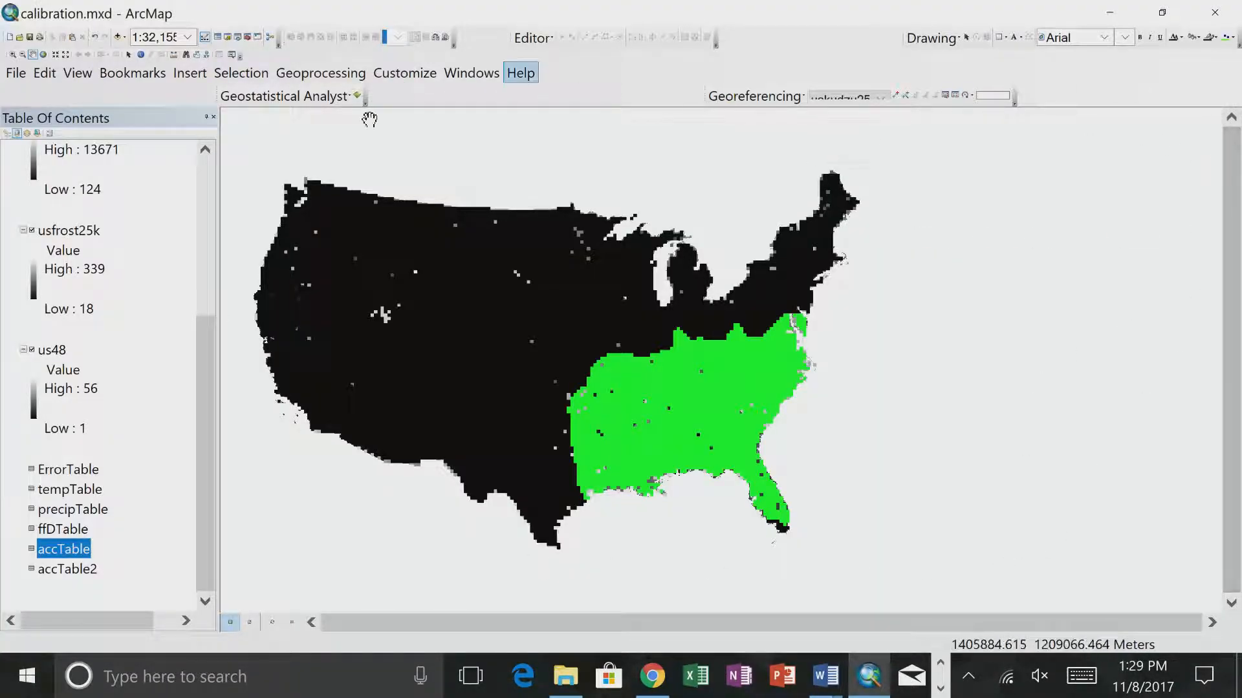
{"action": "left_click", "coordinate": [247, 36]}
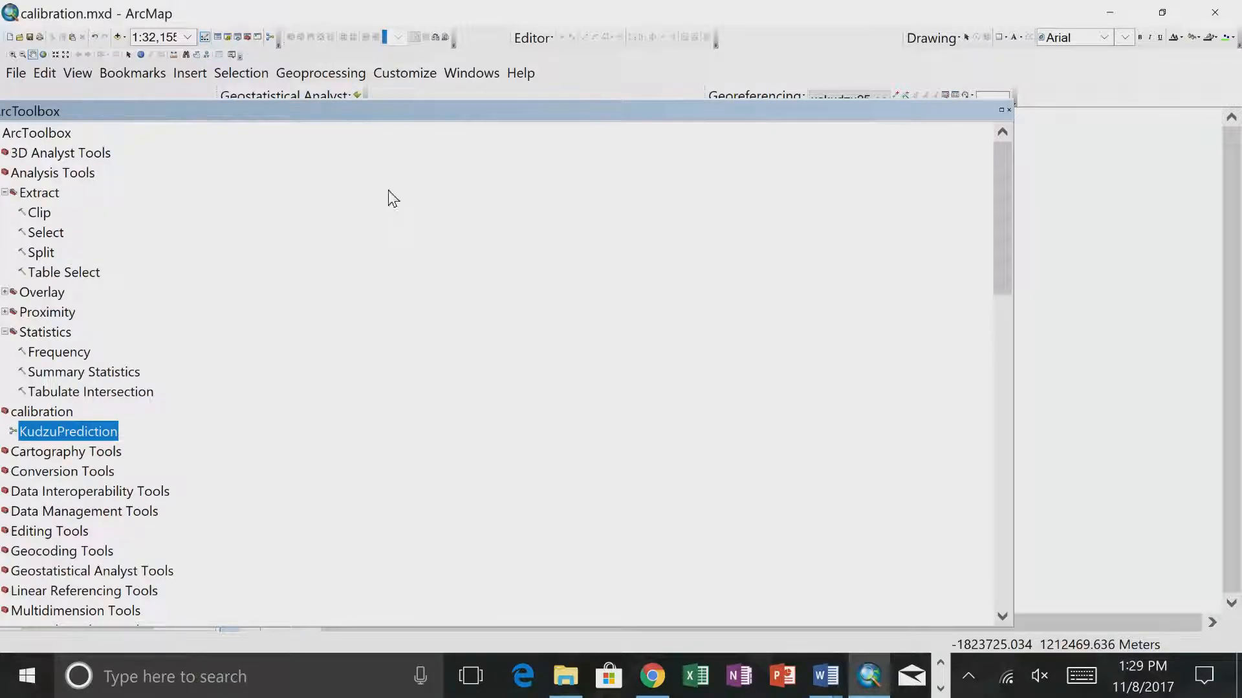
{"action": "left_click_drag", "start_coordinate": [240, 113], "coordinate": [1228, 378]}
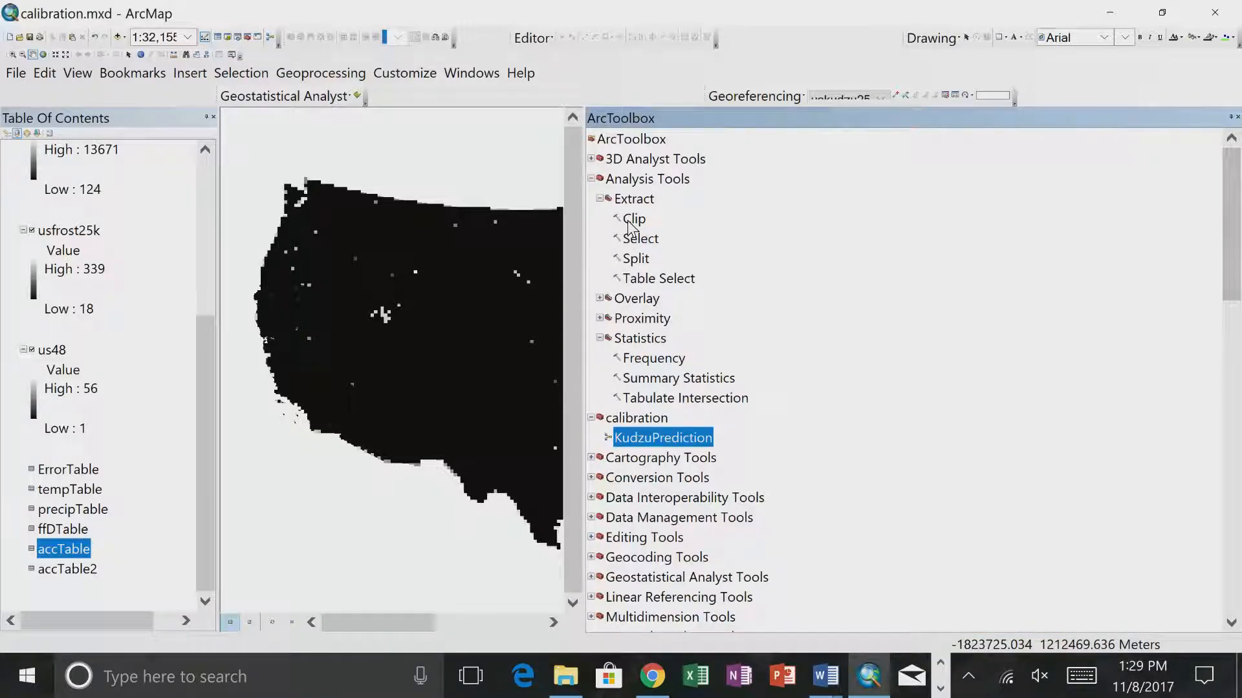
{"action": "left_click_drag", "start_coordinate": [582, 250], "coordinate": [922, 247]}
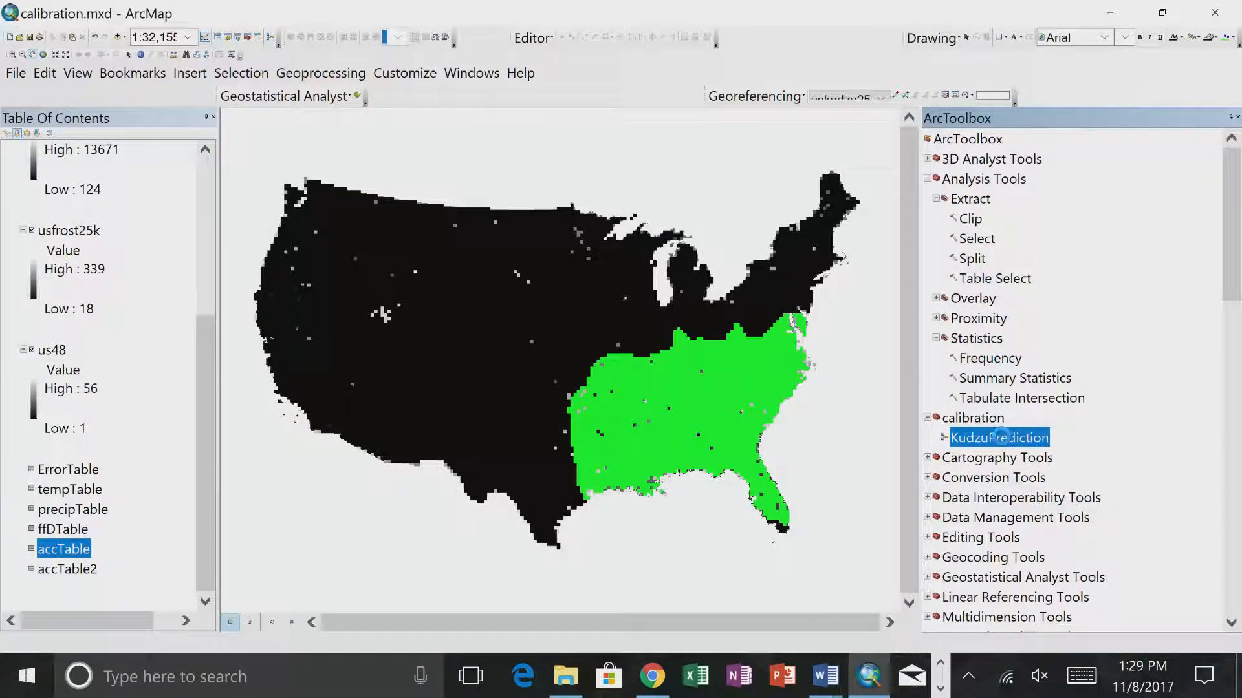
- Run the KudzuPrediction tool again with FFD_Min set to 130, allowing the ActiveX interaction and closing the completed run
{"action": "double_click", "coordinate": [999, 438]}
{"action": "left_click", "coordinate": [862, 194]}
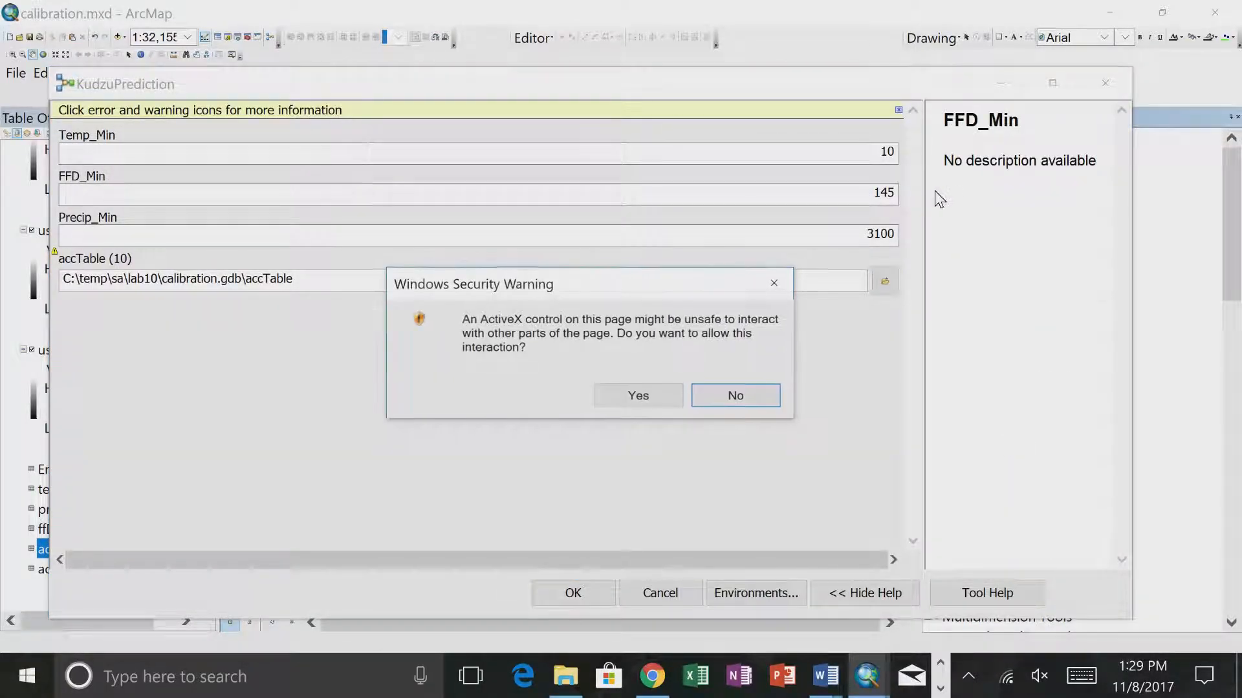
{"action": "left_click", "coordinate": [674, 393]}
{"action": "left_click_drag", "start_coordinate": [872, 193], "coordinate": [921, 188]}
{"action": "type", "text": "130"}
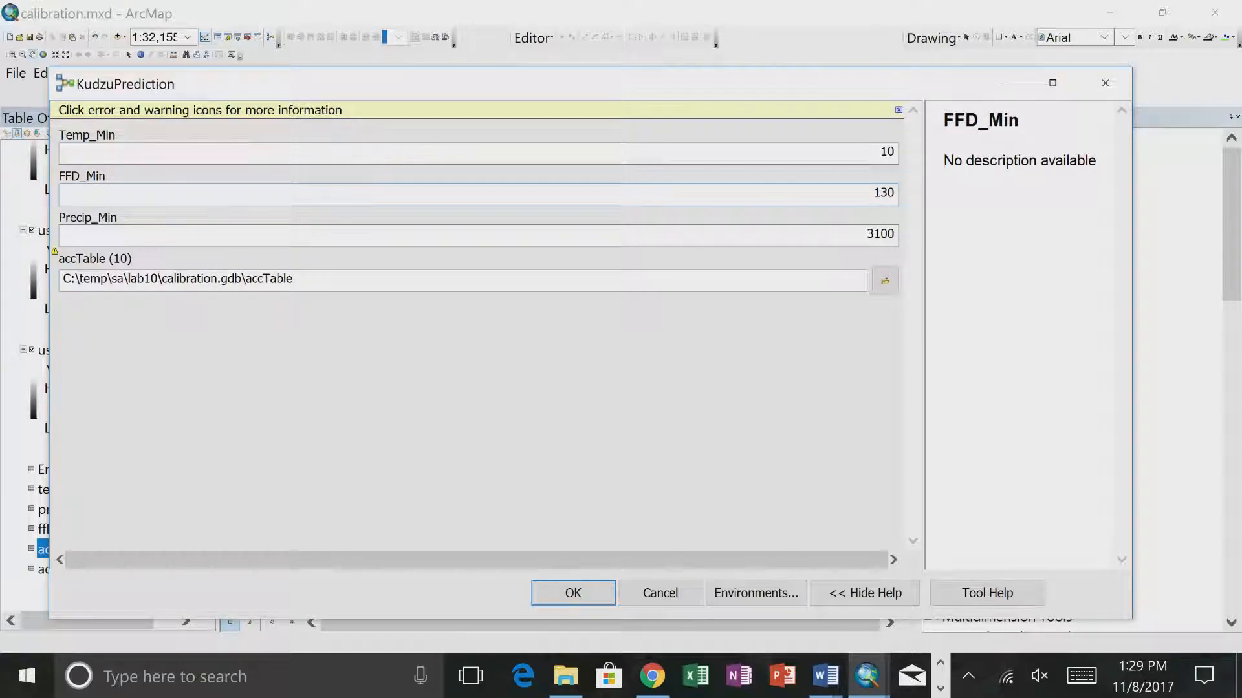
{"action": "left_click", "coordinate": [574, 593]}
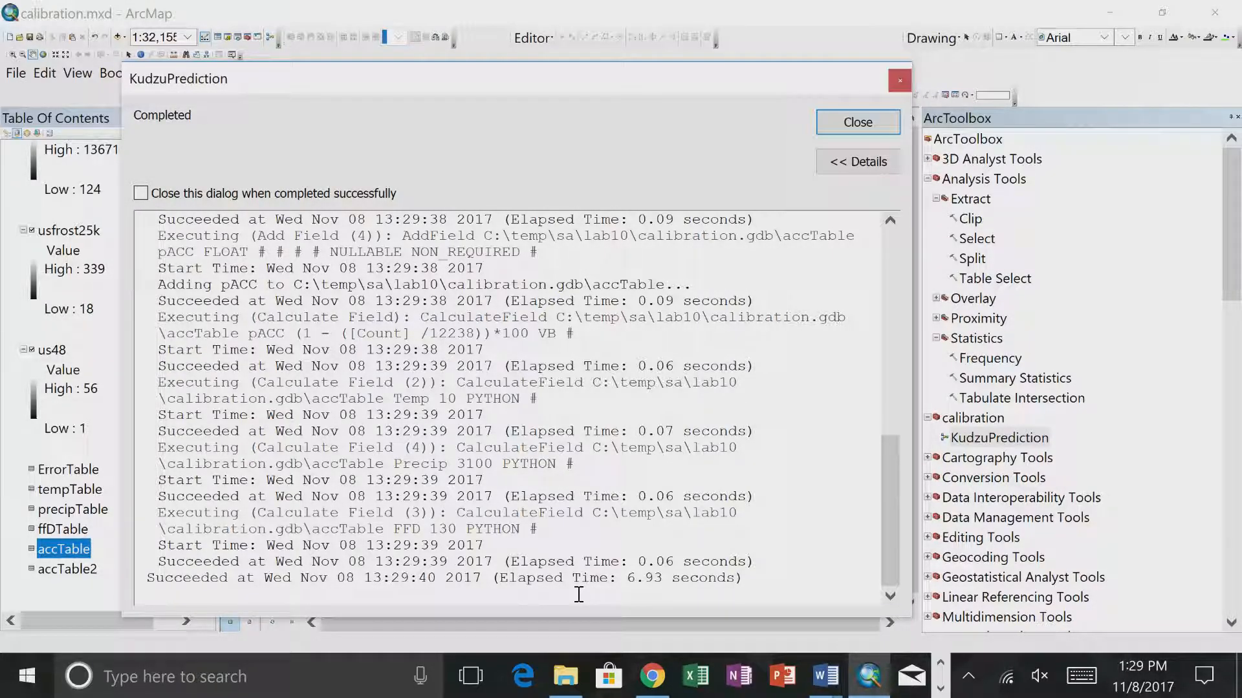
{"action": "left_click", "coordinate": [860, 129]}
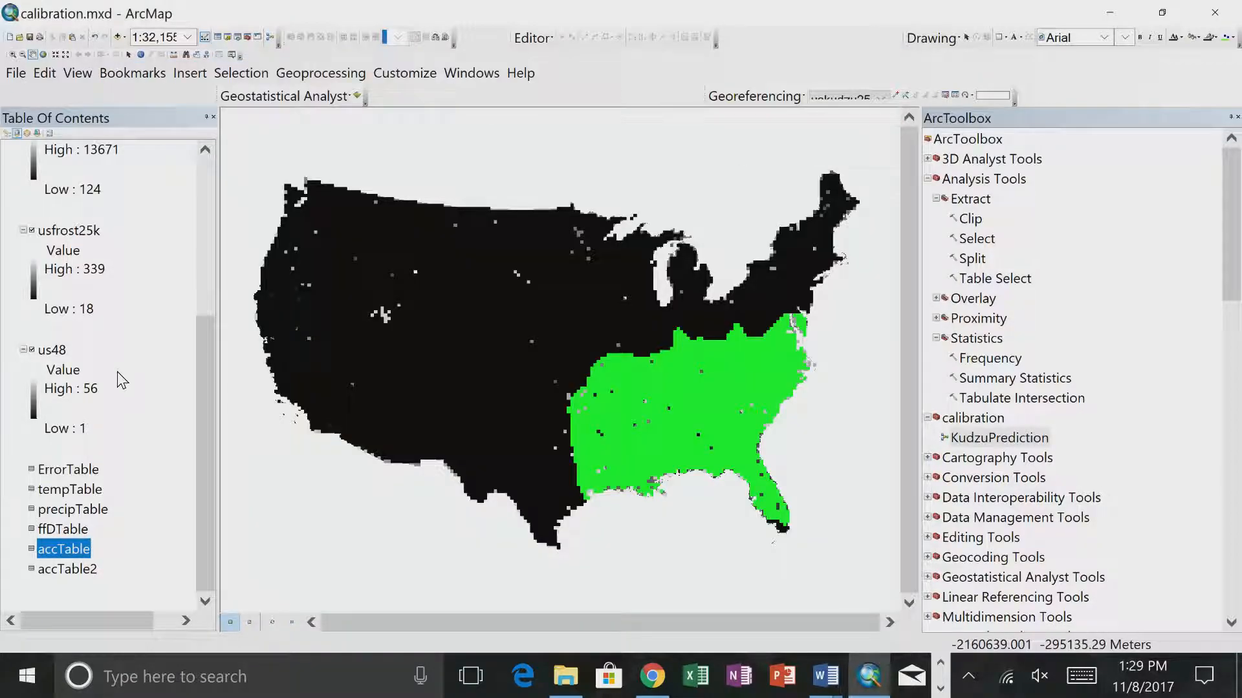
- Open accTable again to check the pACC accuracy from the latest run, and close the table
{"action": "right_click", "coordinate": [71, 557]}
{"action": "left_click", "coordinate": [104, 362]}
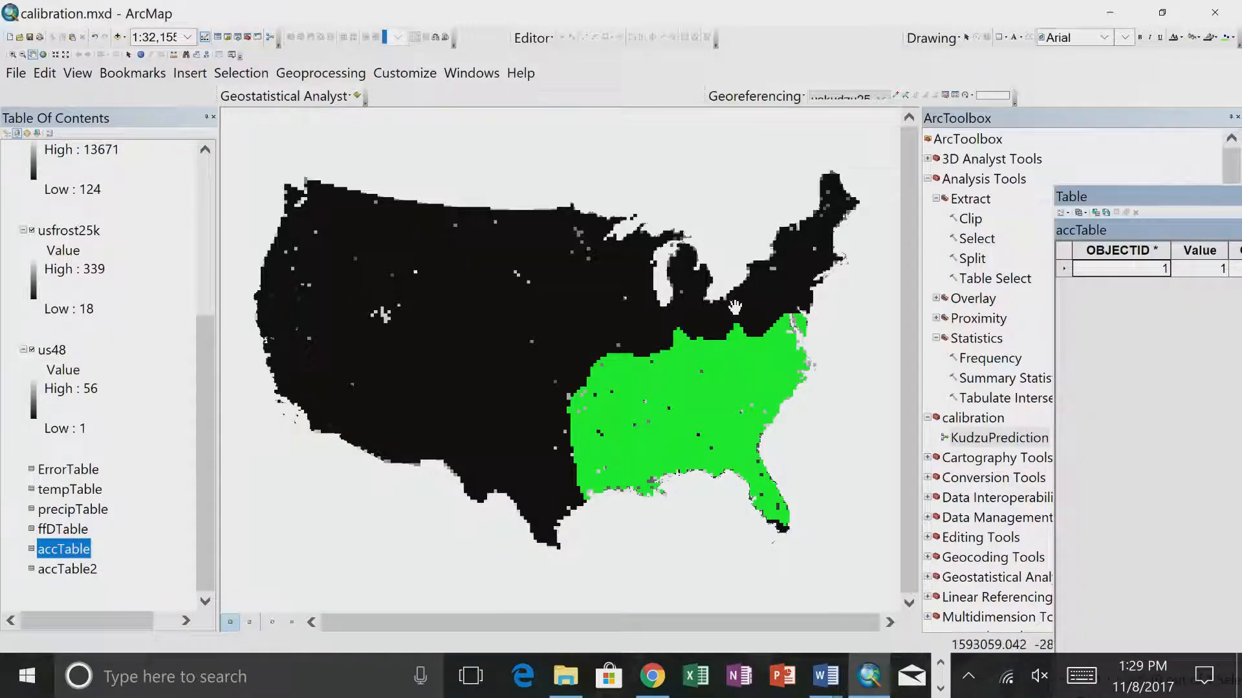
{"action": "left_click_drag", "start_coordinate": [1124, 197], "coordinate": [306, 188]}
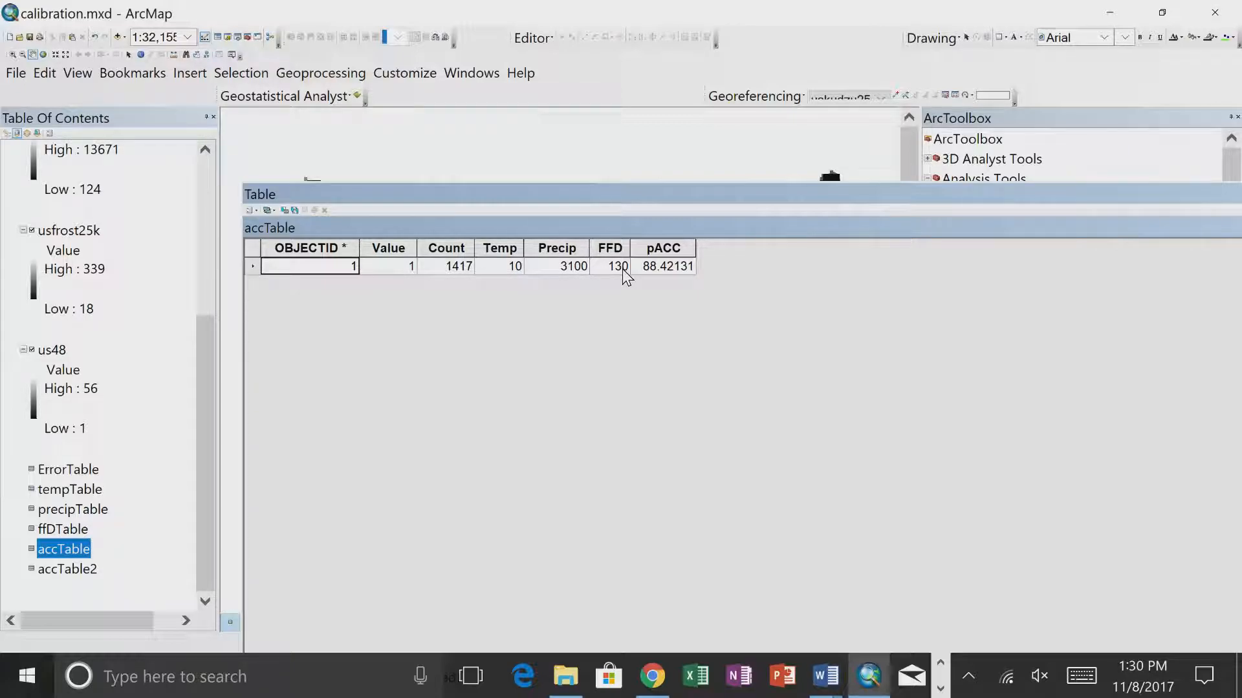
{"action": "left_click_drag", "start_coordinate": [937, 188], "coordinate": [680, 158]}
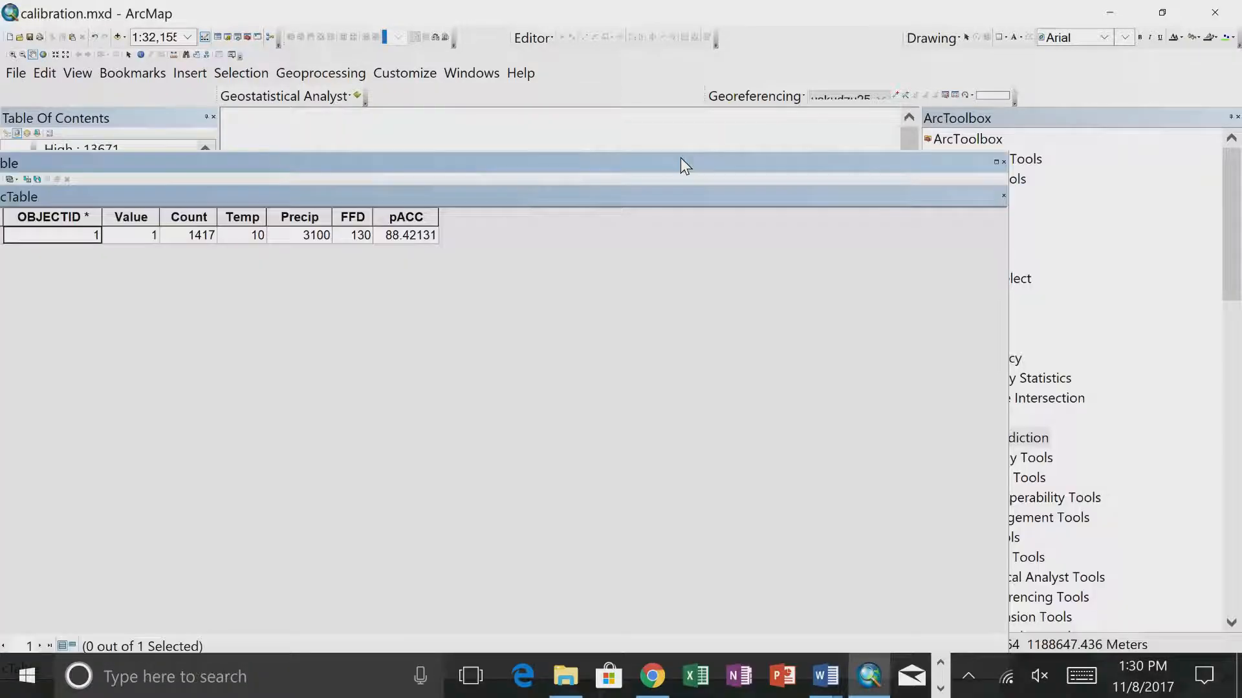
{"action": "left_click", "coordinate": [1004, 160]}
- Open the KudzuPrediction model diagram from the calibration toolbox to review its parameters and processes, and close it unchanged
{"action": "right_click", "coordinate": [992, 443]}
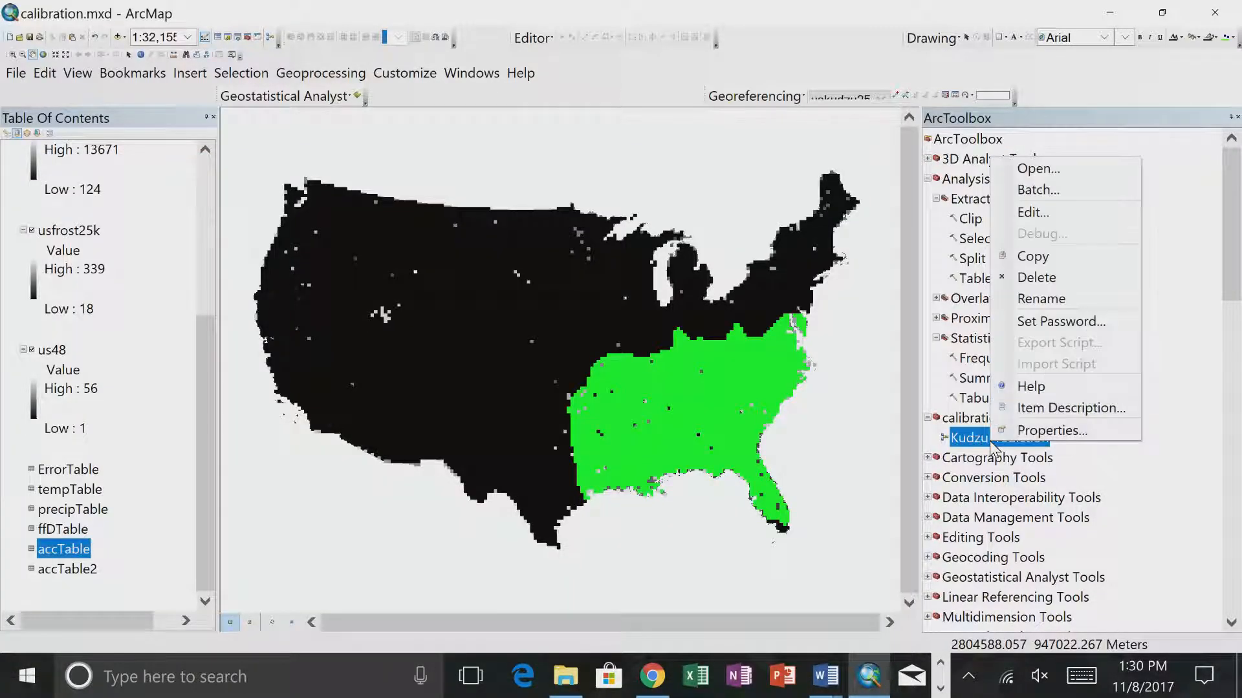
{"action": "left_click", "coordinate": [1035, 212]}
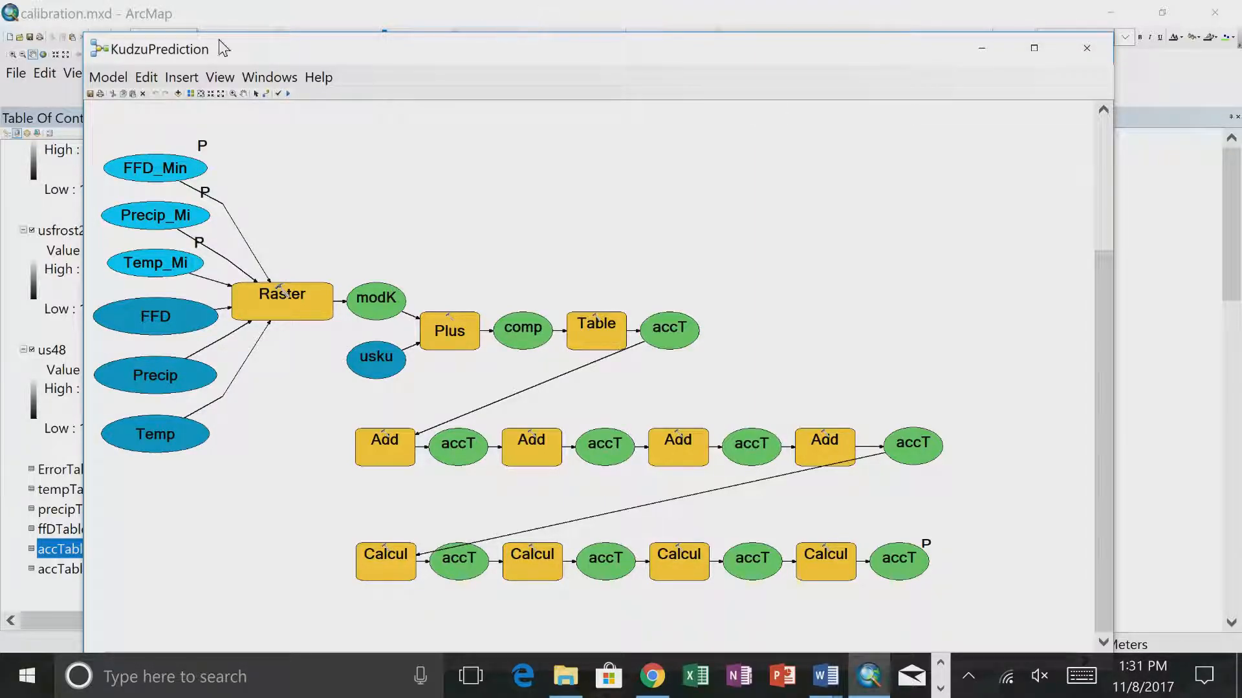
{"action": "left_click", "coordinate": [1087, 48]}
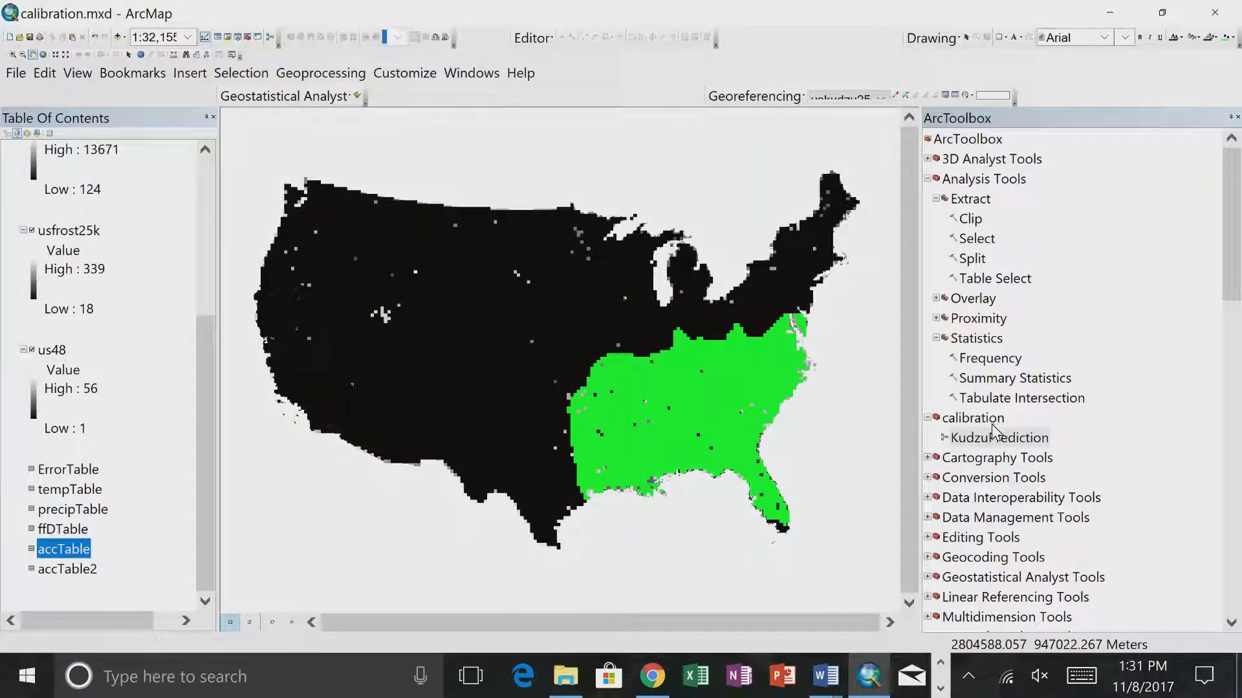
- Create a new model in the calibration toolbox, close its empty model window and rename the model as KudzuCalibration
{"action": "right_click", "coordinate": [984, 417]}
{"action": "mouse_move", "coordinate": [1050, 323]}
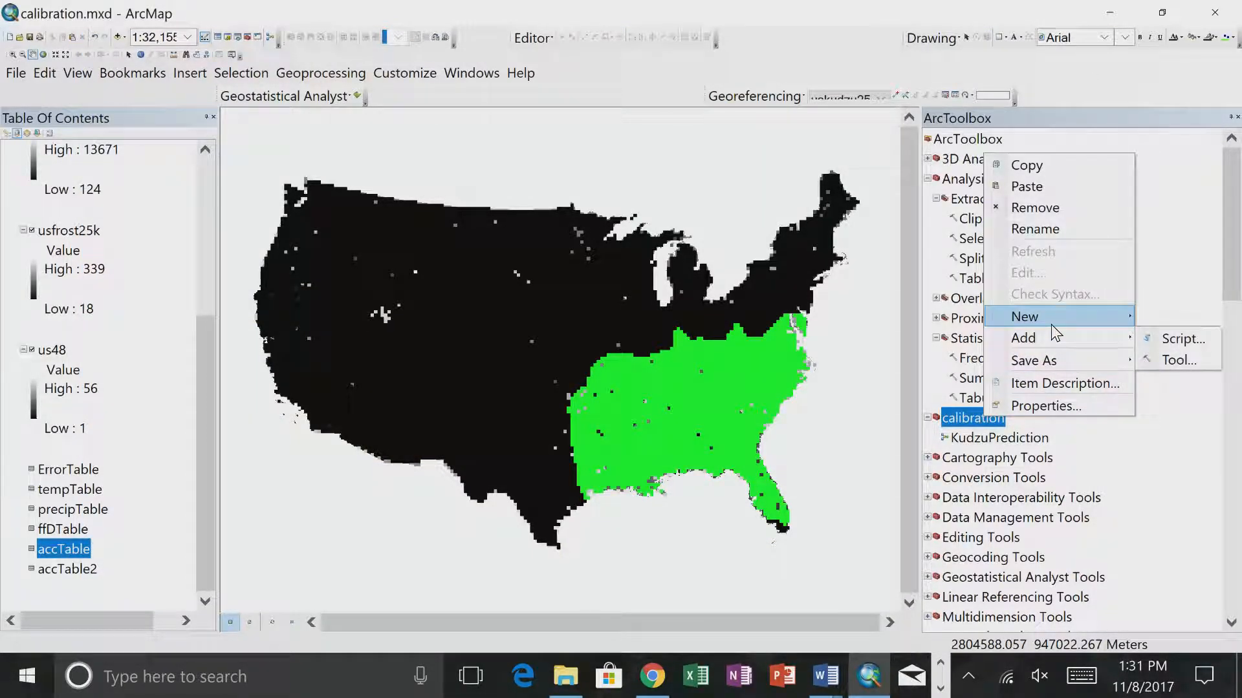
{"action": "left_click", "coordinate": [1184, 338]}
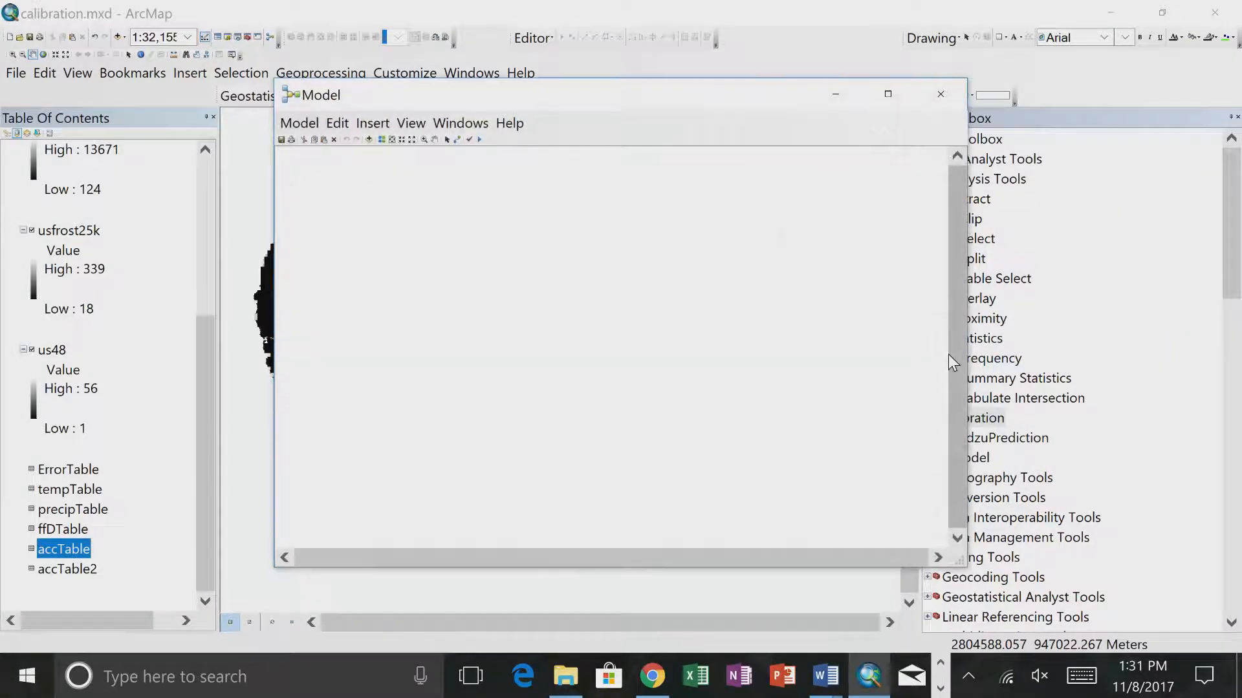
{"action": "left_click", "coordinate": [941, 102]}
{"action": "right_click", "coordinate": [970, 458]}
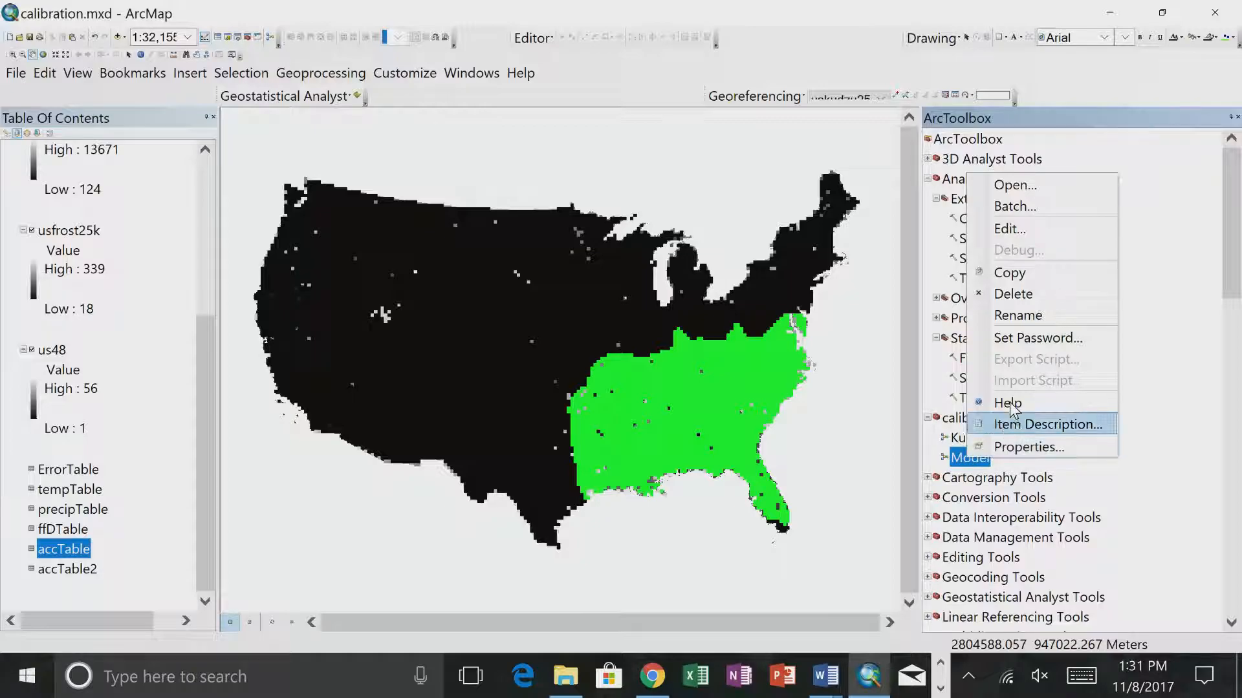
{"action": "left_click", "coordinate": [1020, 316]}
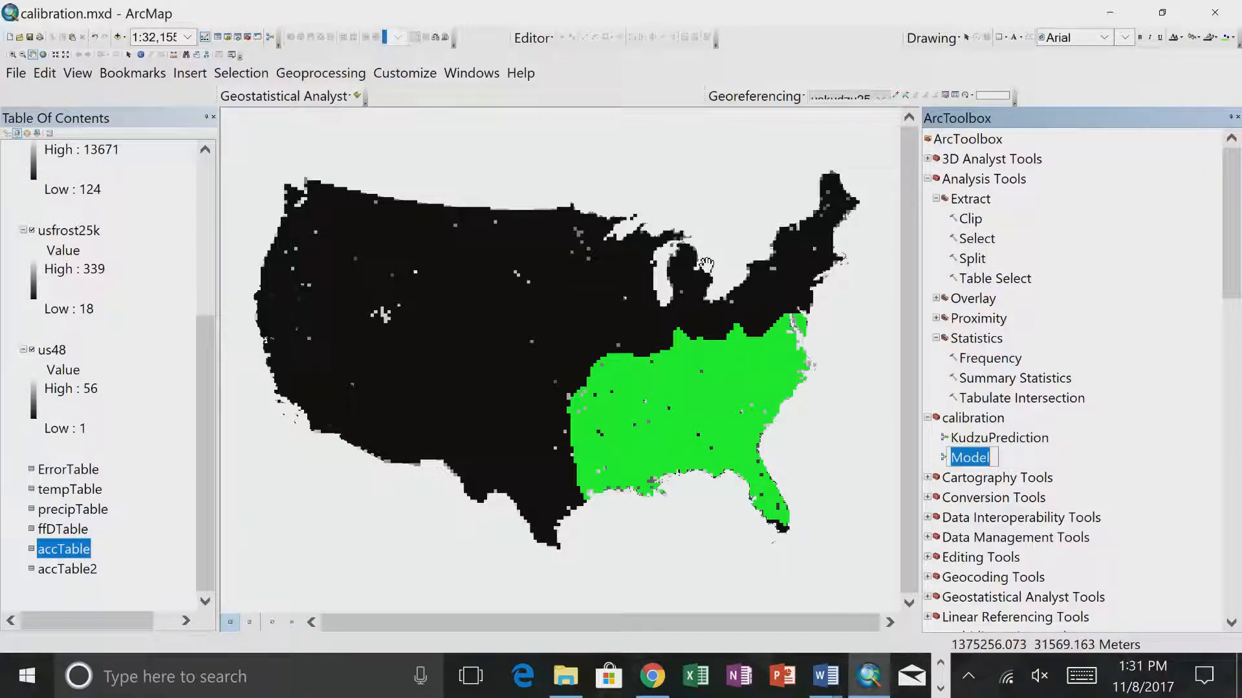
{"action": "type", "text": "K"}
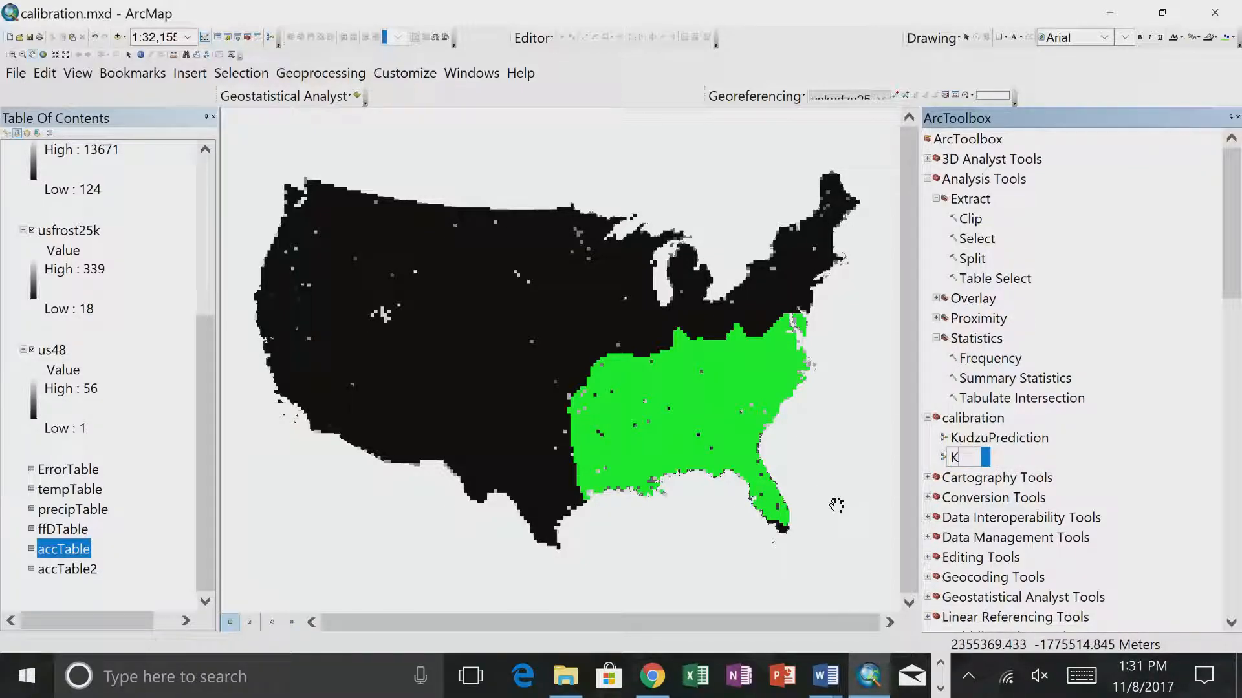
{"action": "type", "text": "udzu_Calibarti"}
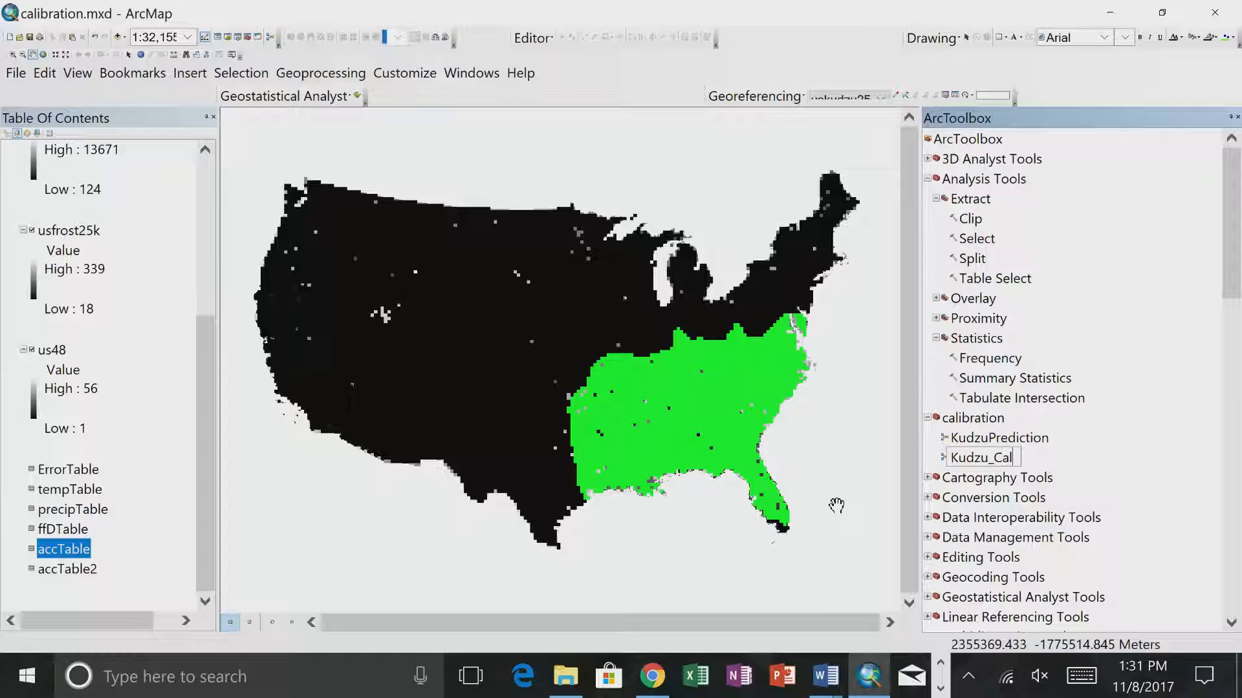
{"action": "key", "text": "BackSpace"}
{"action": "key", "text": "BackSpace"}
{"action": "key", "text": "BackSpace"}
{"action": "key", "text": "BackSpace"}
{"action": "key", "text": "BackSpace"}
{"action": "key", "text": "BackSpace"}
{"action": "key", "text": "BackSpace"}
{"action": "key", "text": "BackSpace"}
{"action": "key", "text": "BackSpace"}
{"action": "key", "text": "BackSpace"}
{"action": "type", "text": "Calibration"}
{"action": "key", "text": "Return"}
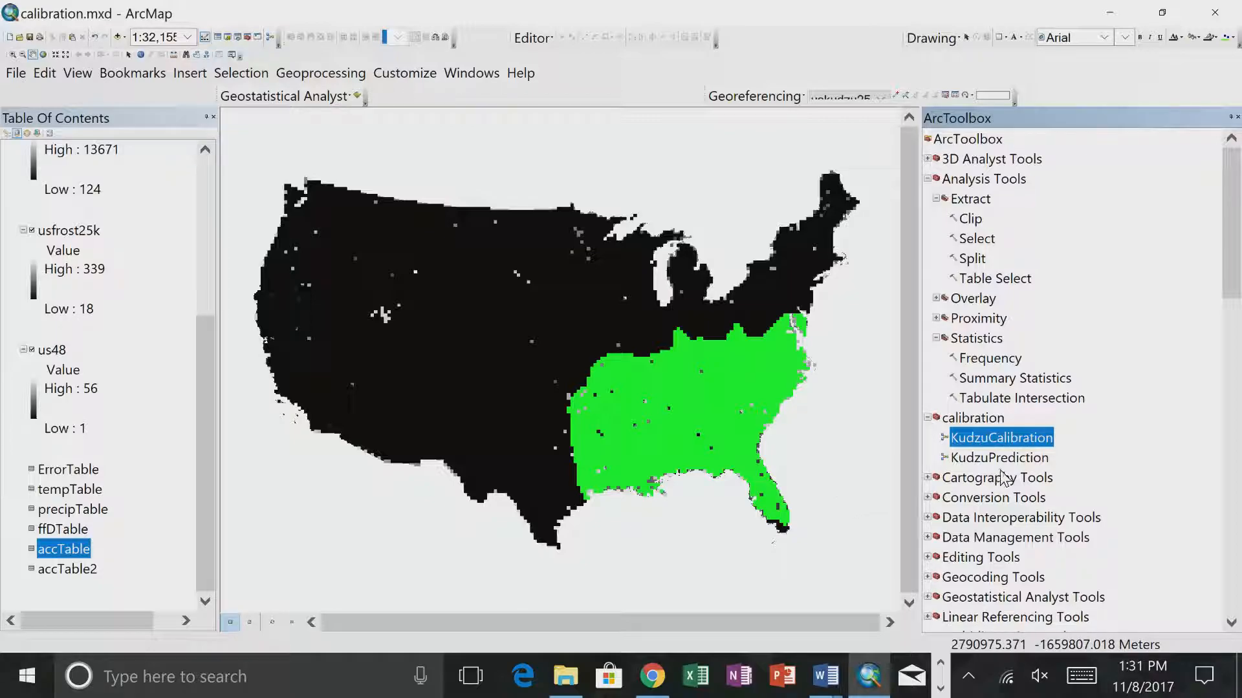
- In the new model's properties, set the name to KudzuCalibration, matching its label, and enable storing relative path names
{"action": "right_click", "coordinate": [984, 439]}
{"action": "left_click", "coordinate": [1014, 427]}
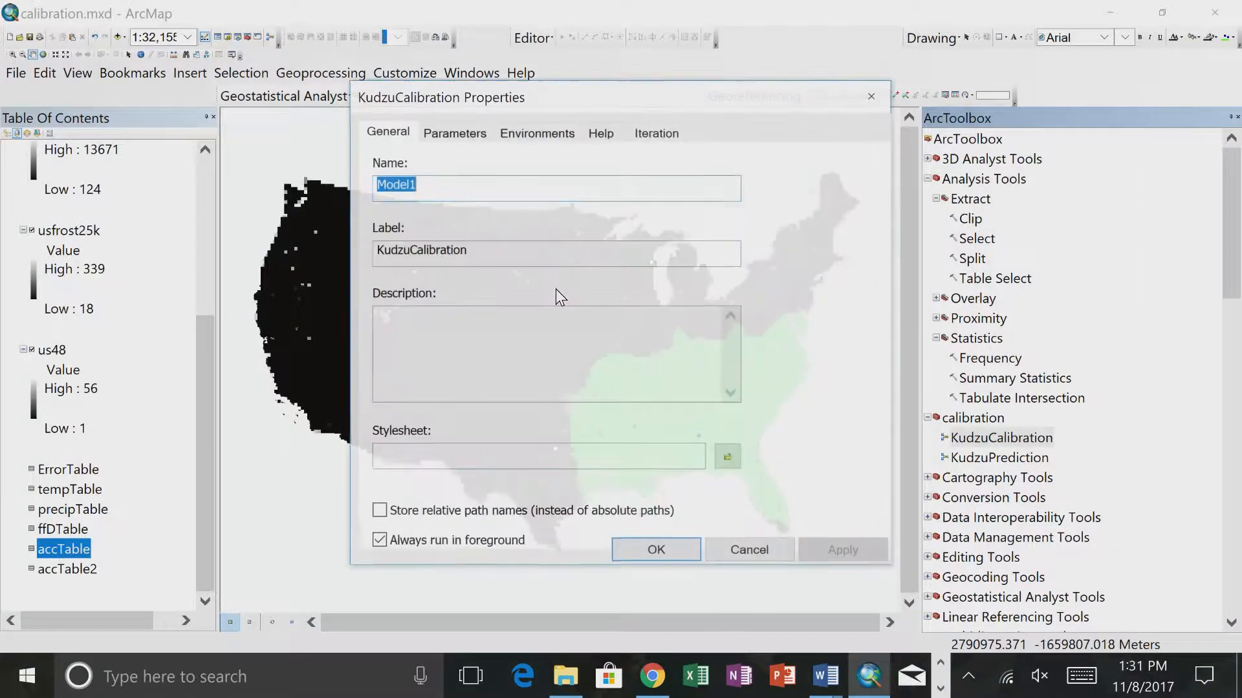
{"action": "left_click_drag", "start_coordinate": [476, 254], "coordinate": [312, 259]}
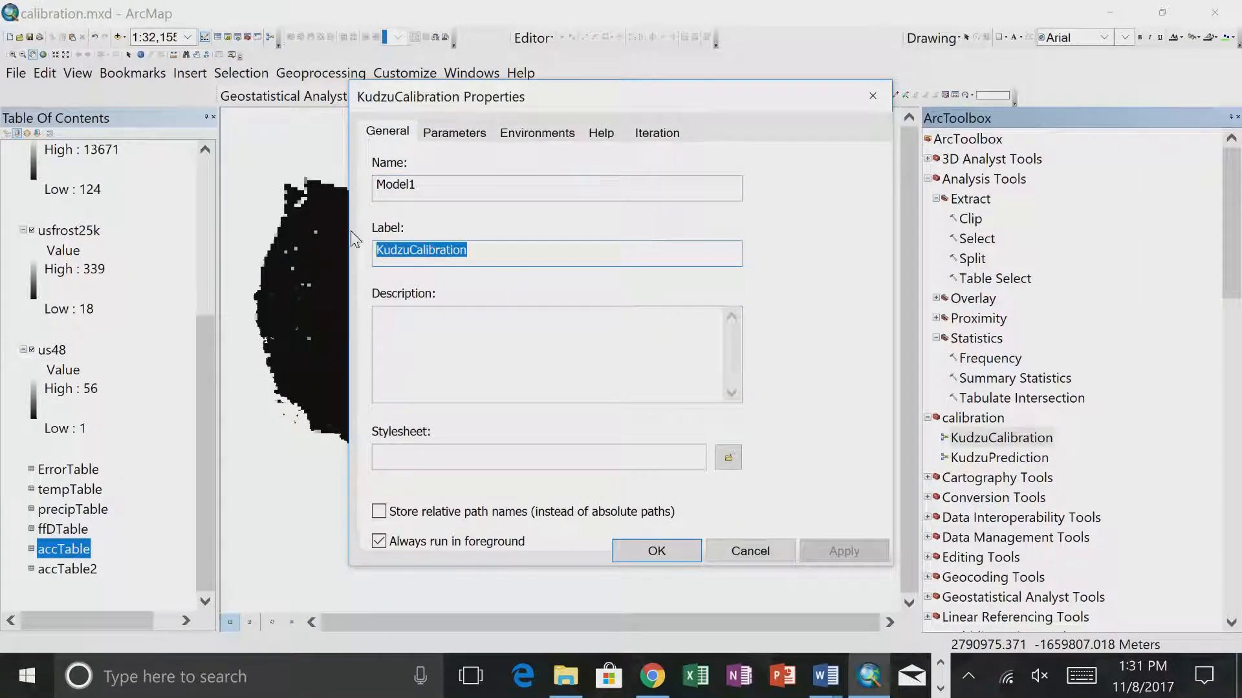
{"action": "key", "text": "ctrl+c"}
{"action": "double_click", "coordinate": [429, 186]}
{"action": "key", "text": "ctrl+v"}
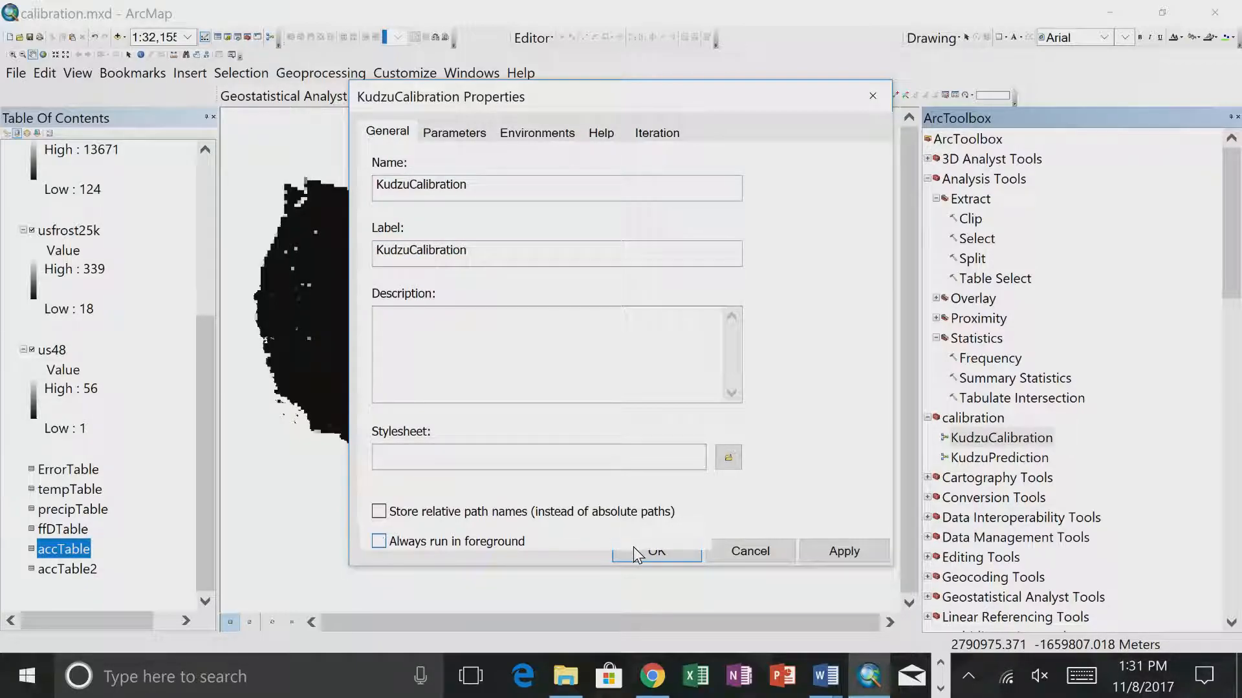
{"action": "left_click", "coordinate": [560, 516]}
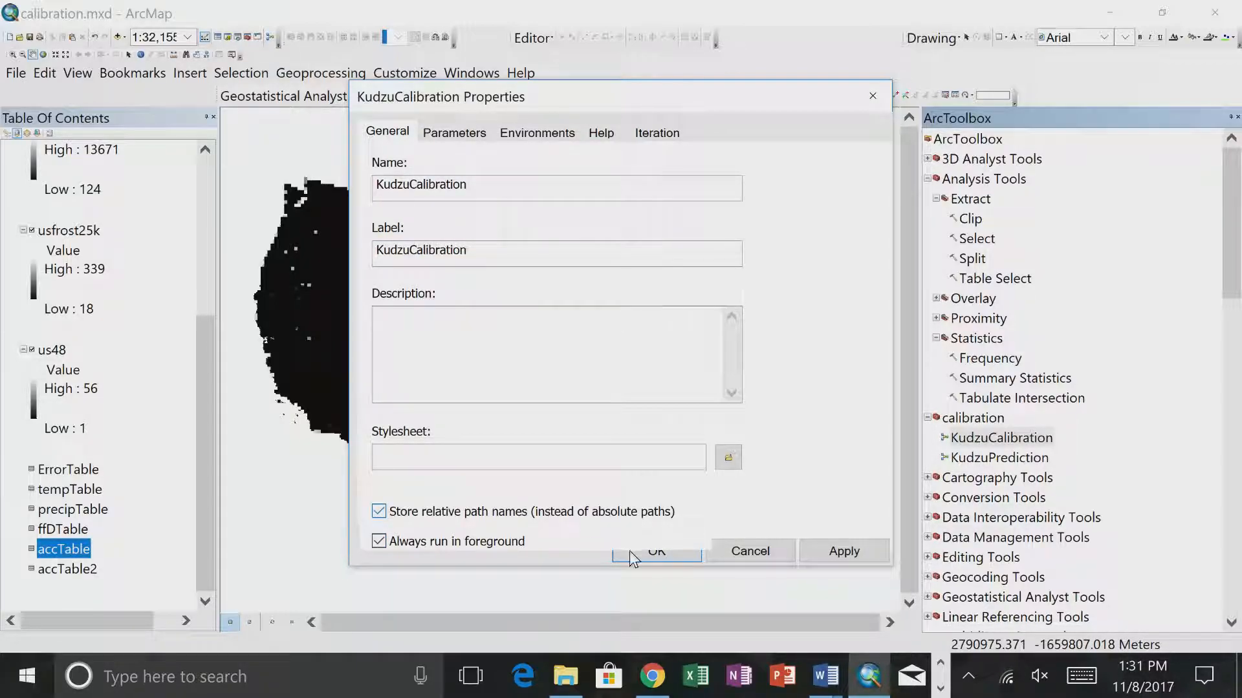
{"action": "left_click", "coordinate": [627, 551]}
- Open the KudzuCalibration model for editing, add a Field Values iterator, and move its Iterate element up and away from the Value output
{"action": "right_click", "coordinate": [1020, 442]}
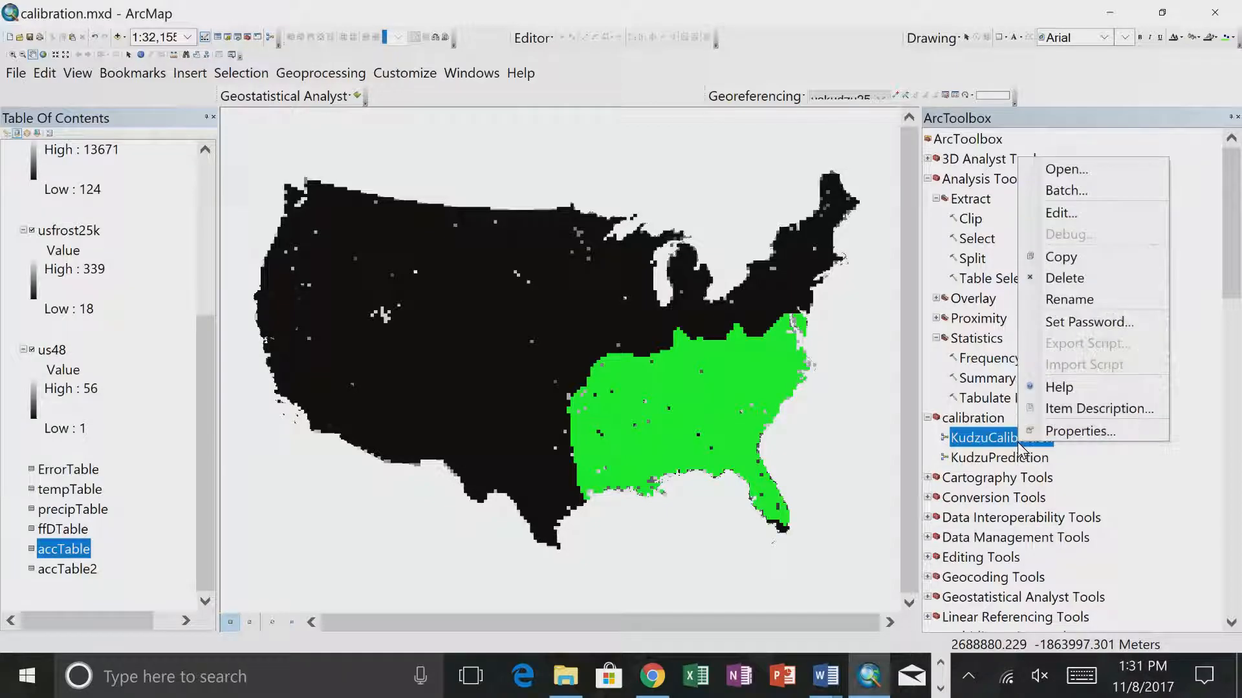
{"action": "left_click", "coordinate": [1093, 218]}
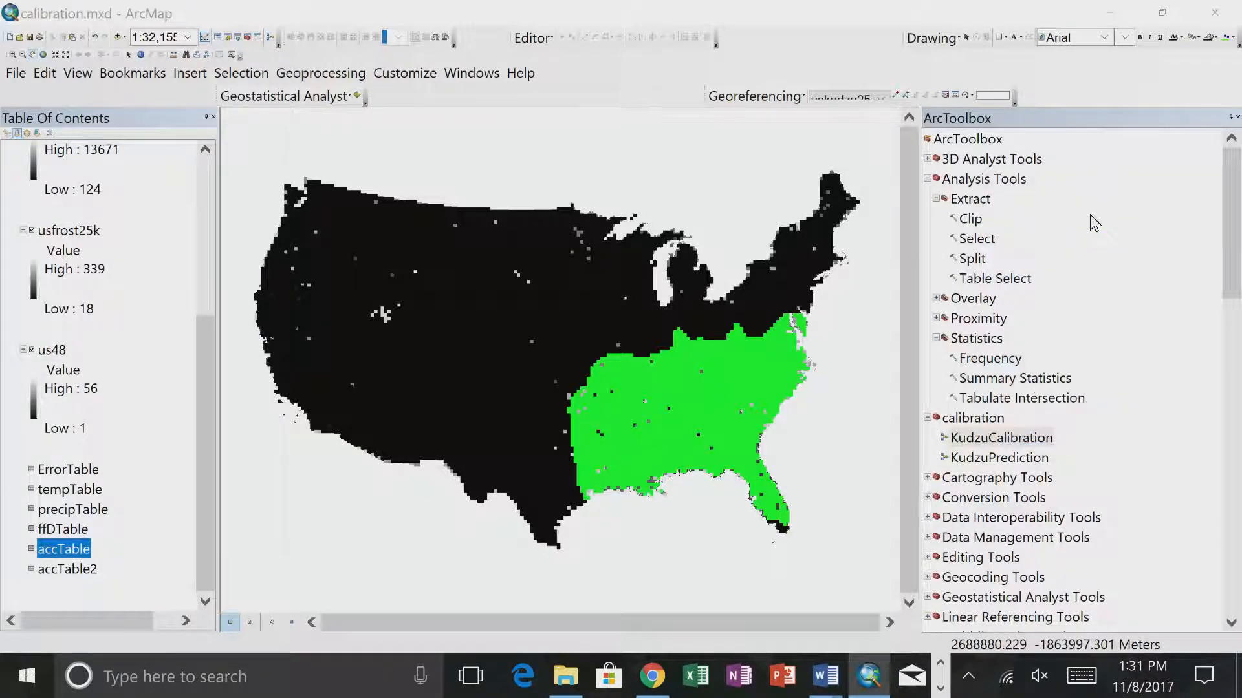
{"action": "left_click_drag", "start_coordinate": [761, 110], "coordinate": [566, 129]}
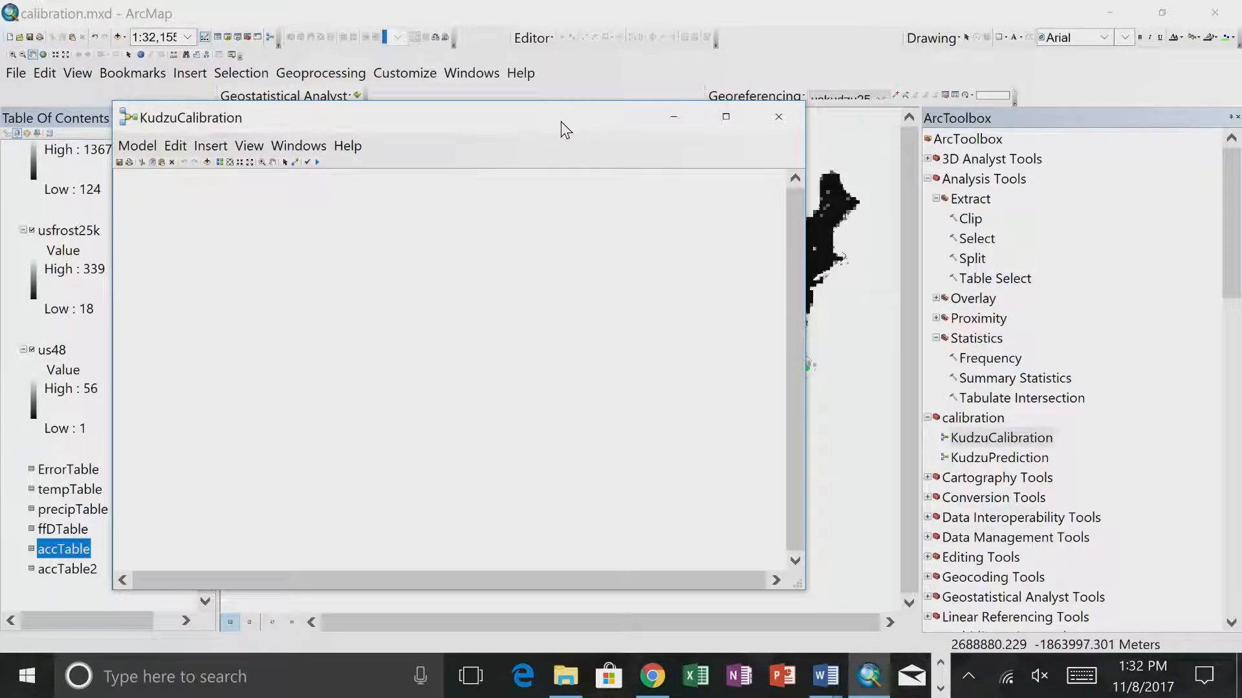
{"action": "right_click", "coordinate": [494, 347]}
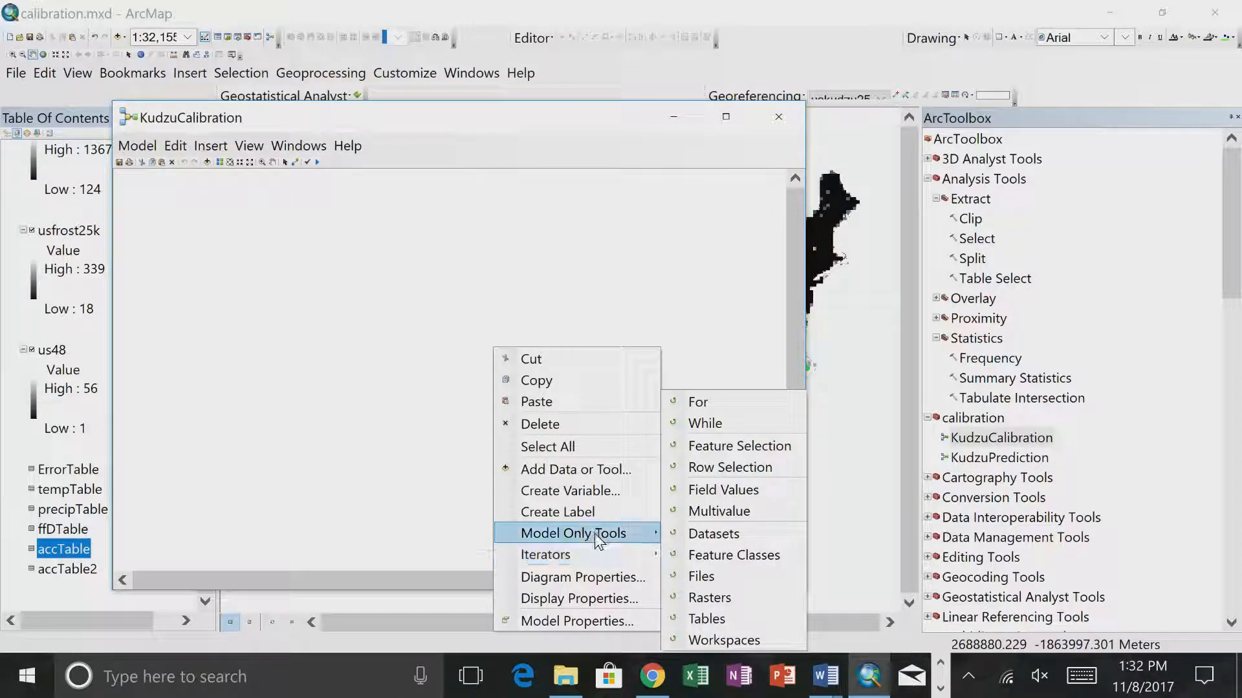
{"action": "mouse_move", "coordinate": [585, 545]}
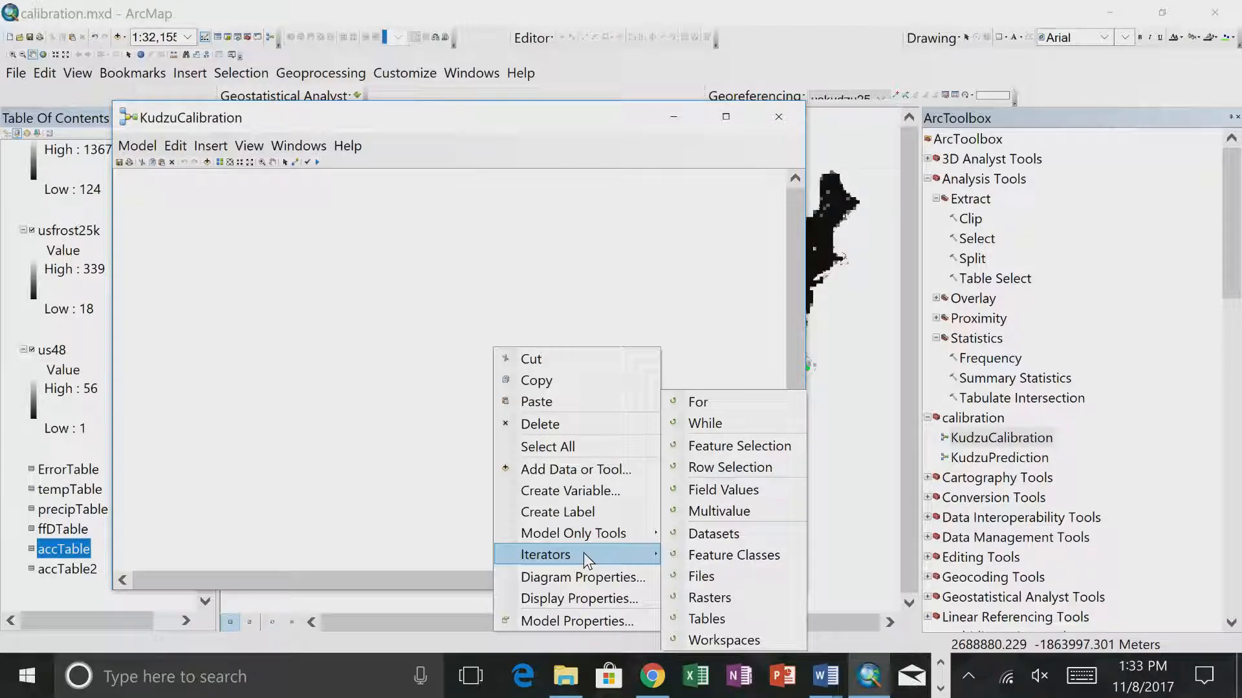
{"action": "left_click", "coordinate": [744, 491]}
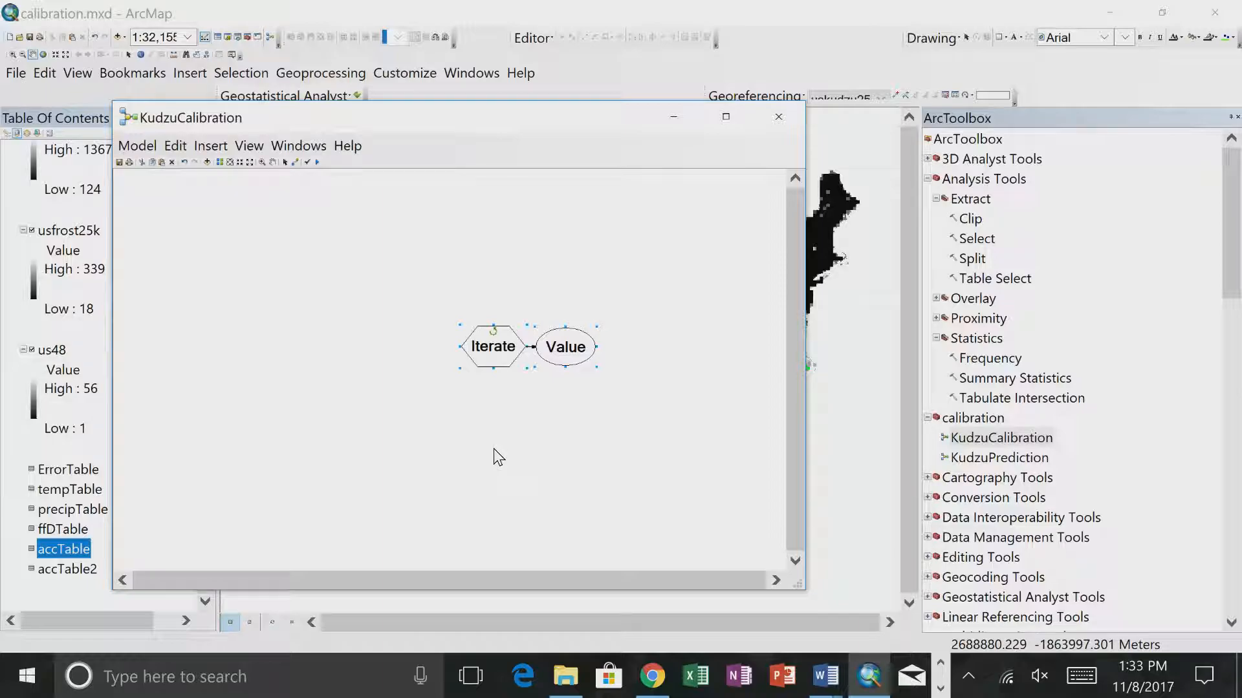
{"action": "left_click", "coordinate": [557, 388]}
{"action": "left_click_drag", "start_coordinate": [512, 354], "coordinate": [350, 312]}
- Open the Iterate Field Values settings and read the tool's help on its usage, data type, unique values and null handling
{"action": "double_click", "coordinate": [336, 307]}
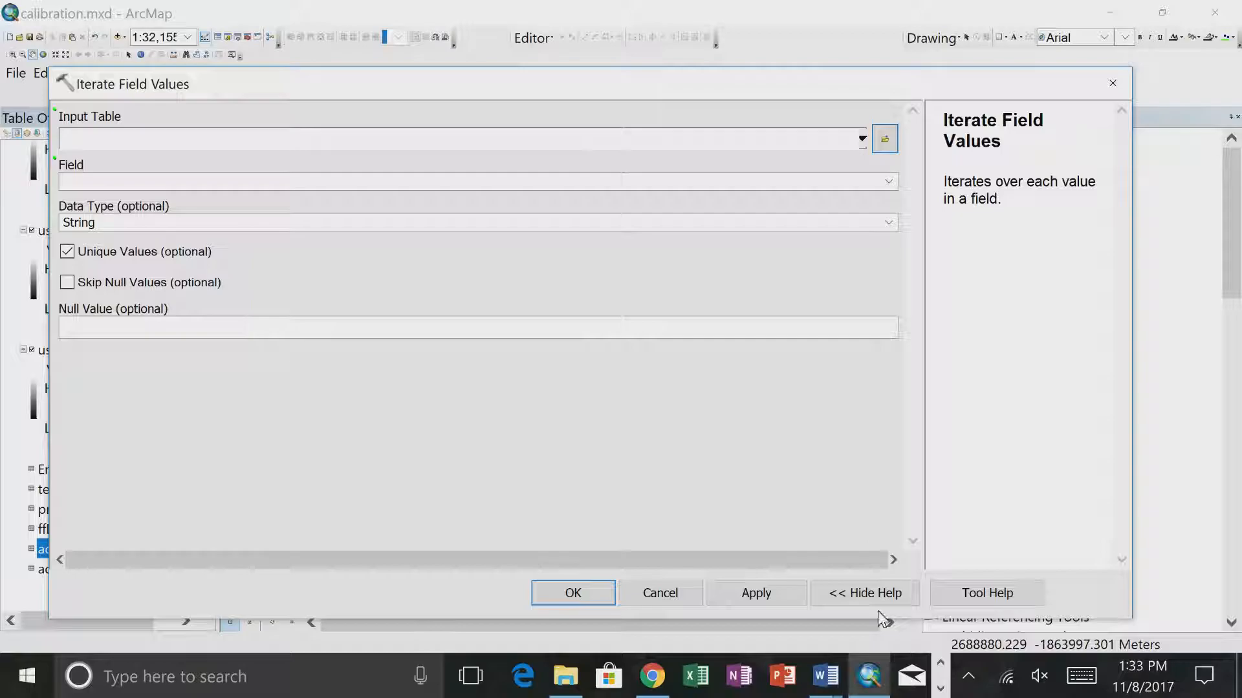
{"action": "left_click", "coordinate": [968, 601]}
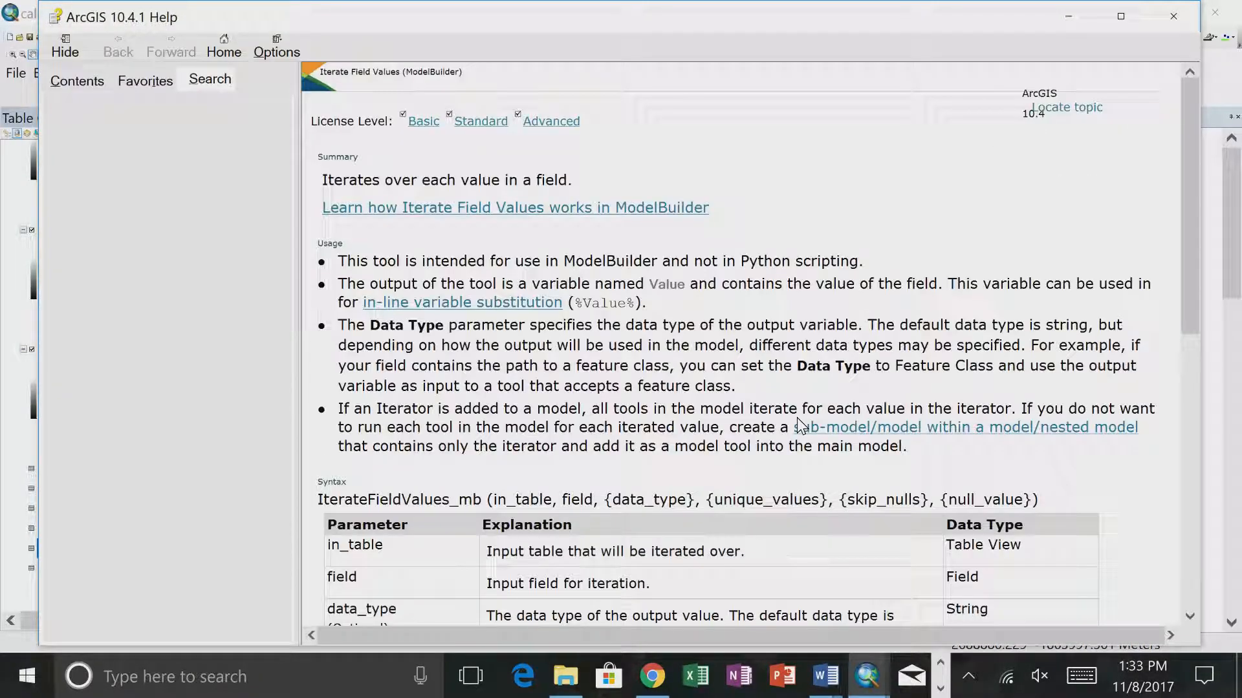
{"action": "scroll", "coordinate": [796, 418], "scroll_direction": "down", "scroll_amount": 4}
{"action": "scroll", "coordinate": [797, 417], "scroll_direction": "up", "scroll_amount": 4}
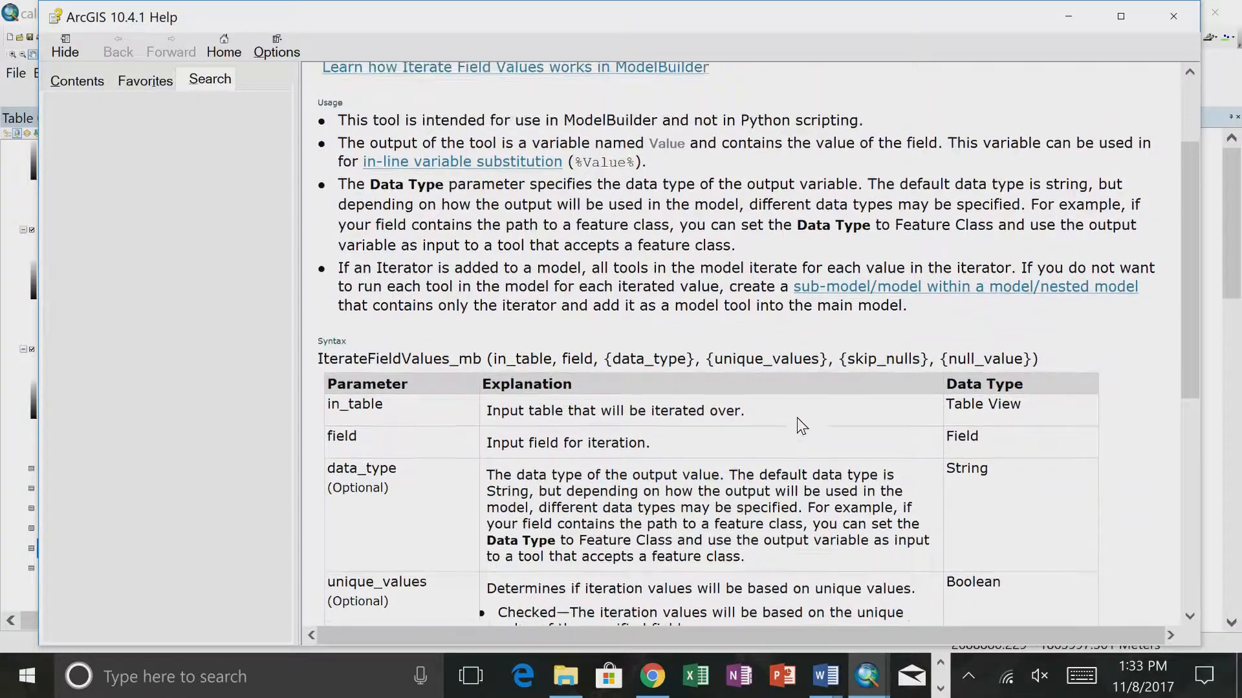
{"action": "scroll", "coordinate": [796, 418], "scroll_direction": "down", "scroll_amount": 6}
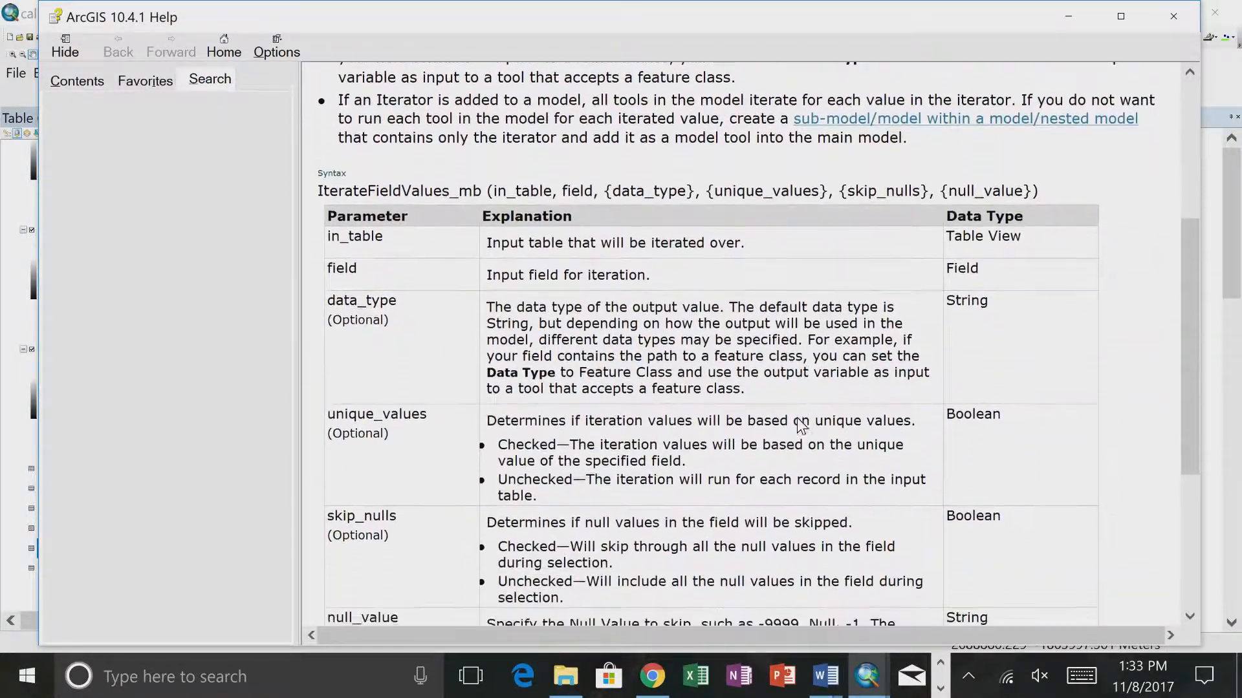
{"action": "scroll", "coordinate": [796, 418], "scroll_direction": "down", "scroll_amount": 2}
{"action": "scroll", "coordinate": [796, 418], "scroll_direction": "up", "scroll_amount": 2}
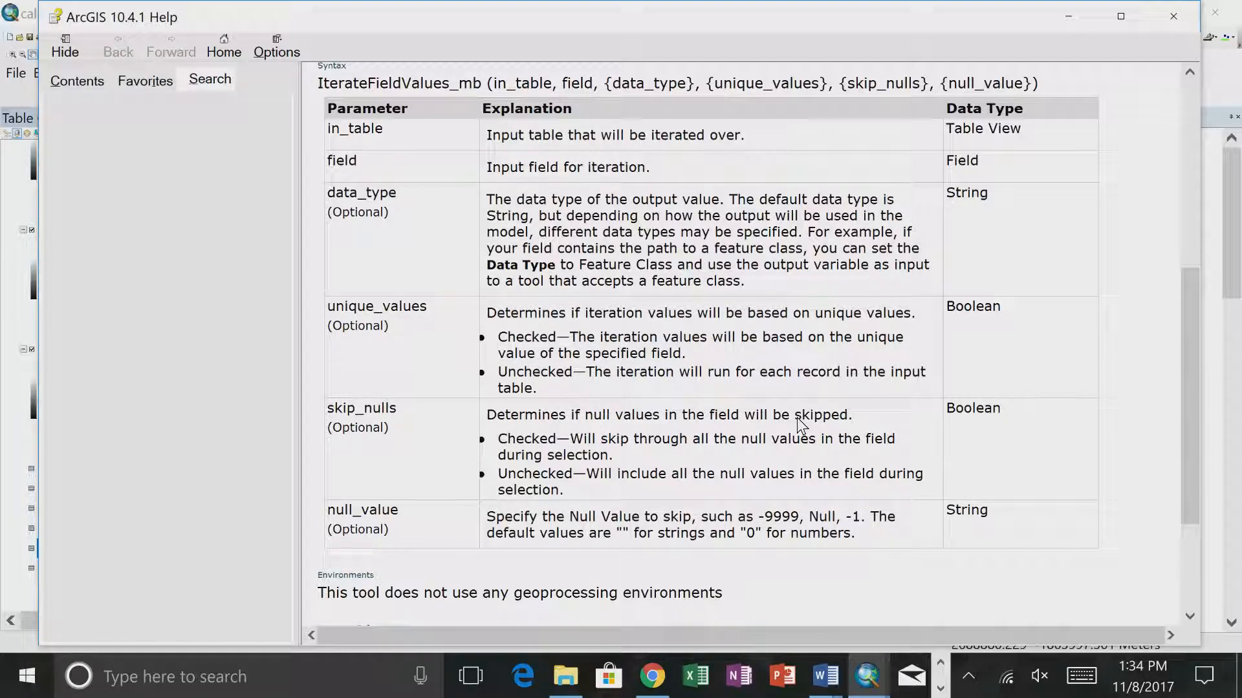
{"action": "scroll", "coordinate": [797, 418], "scroll_direction": "up", "scroll_amount": 1}
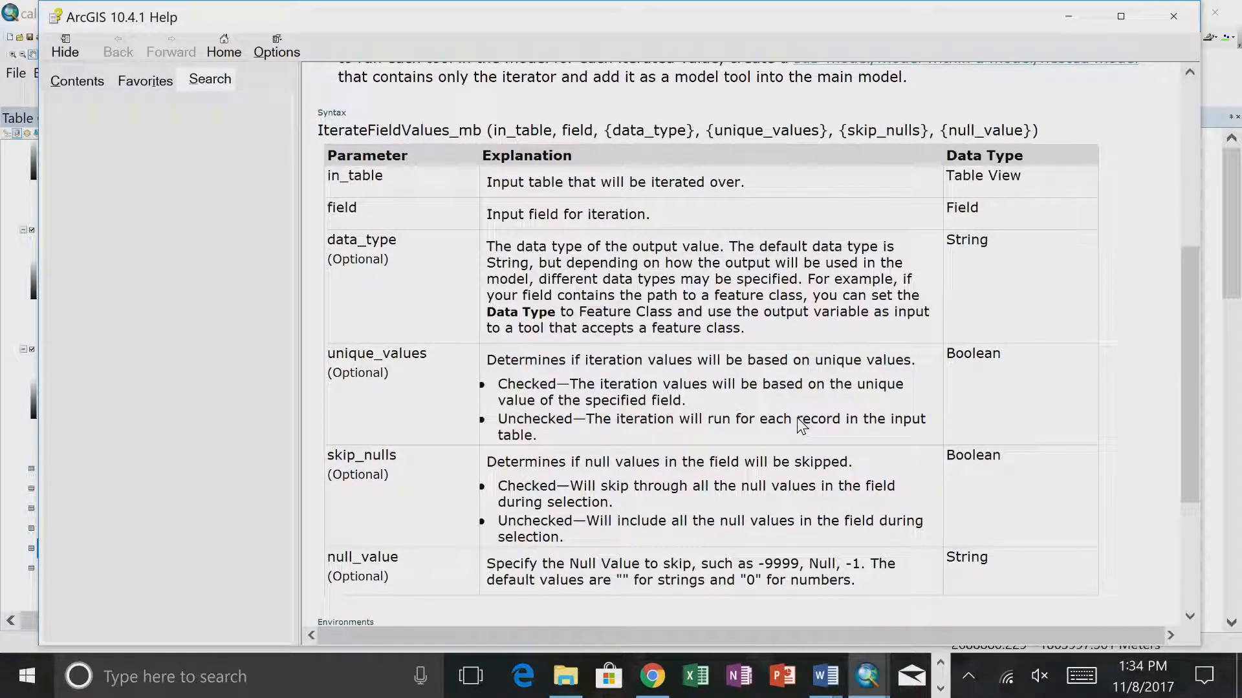
{"action": "scroll", "coordinate": [802, 426], "scroll_direction": "up", "scroll_amount": 5}
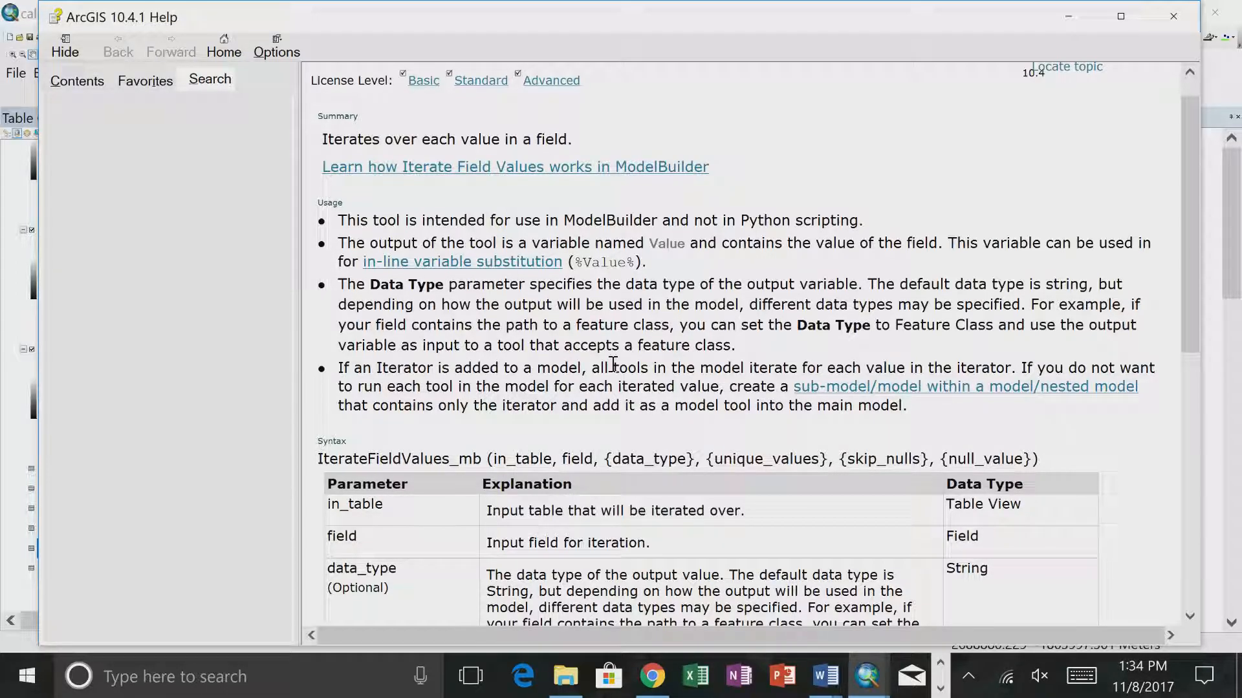
{"action": "scroll", "coordinate": [614, 364], "scroll_direction": "down", "scroll_amount": 4}
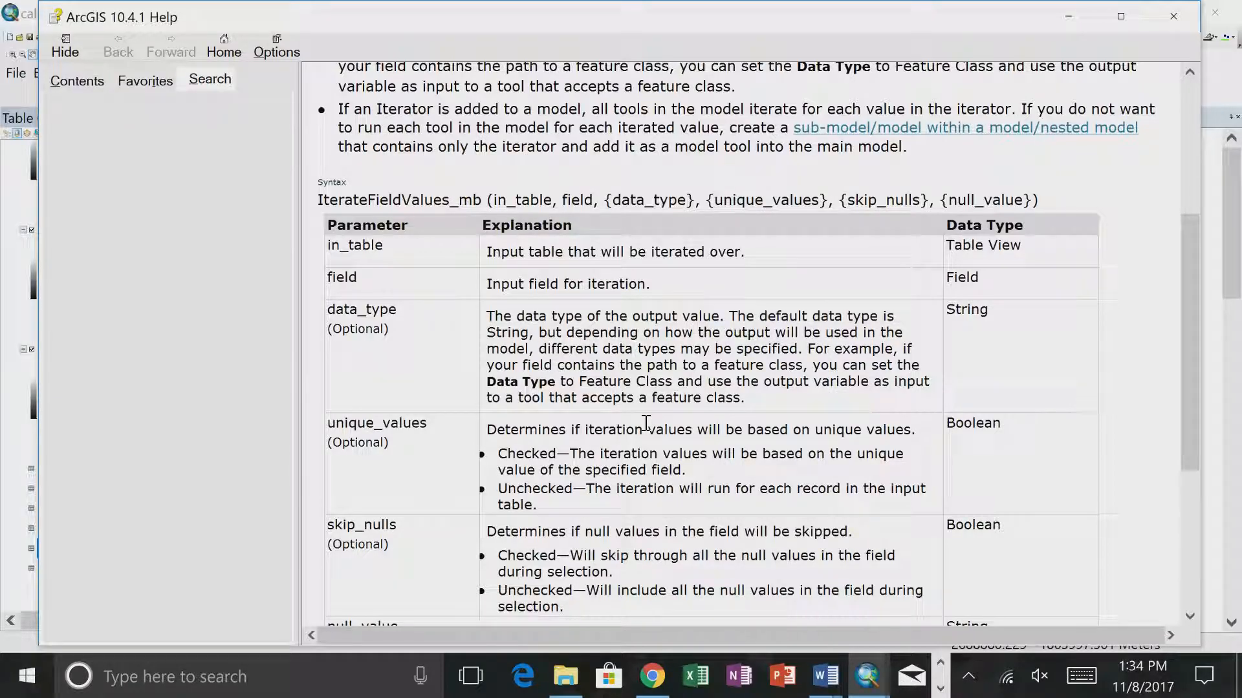
{"action": "scroll", "coordinate": [507, 503], "scroll_direction": "down", "scroll_amount": 3}
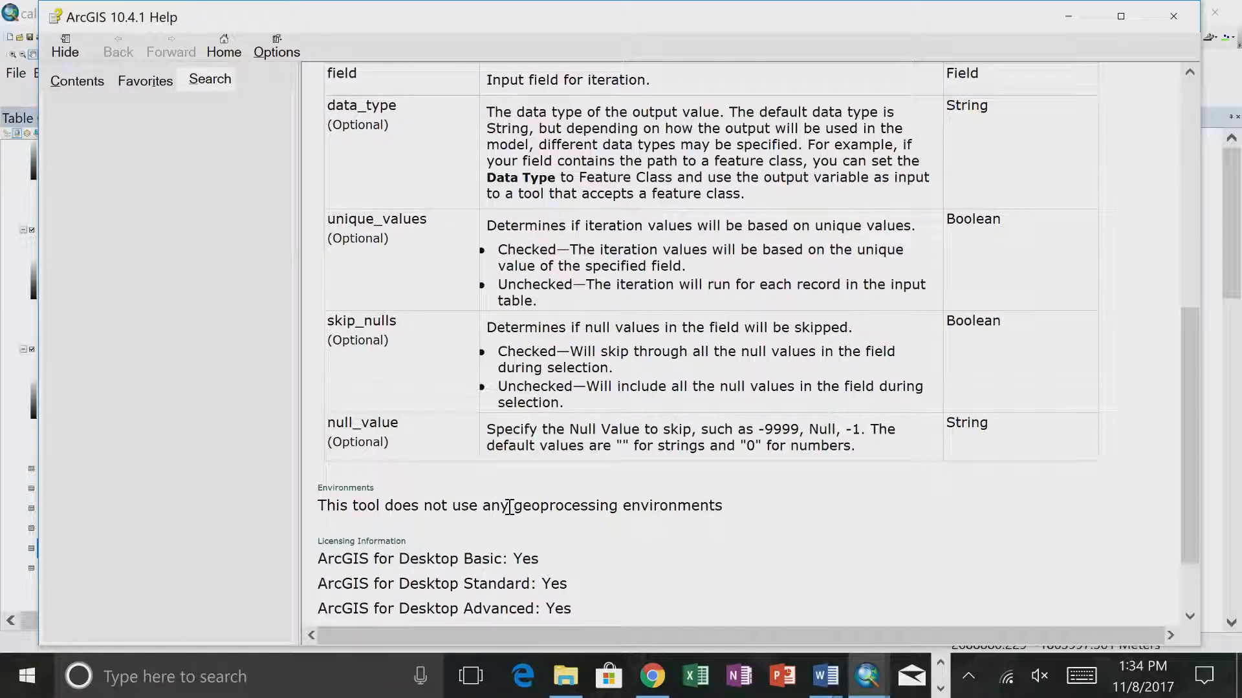
{"action": "scroll", "coordinate": [509, 507], "scroll_direction": "up", "scroll_amount": 3}
{"action": "scroll", "coordinate": [509, 507], "scroll_direction": "down", "scroll_amount": 2}
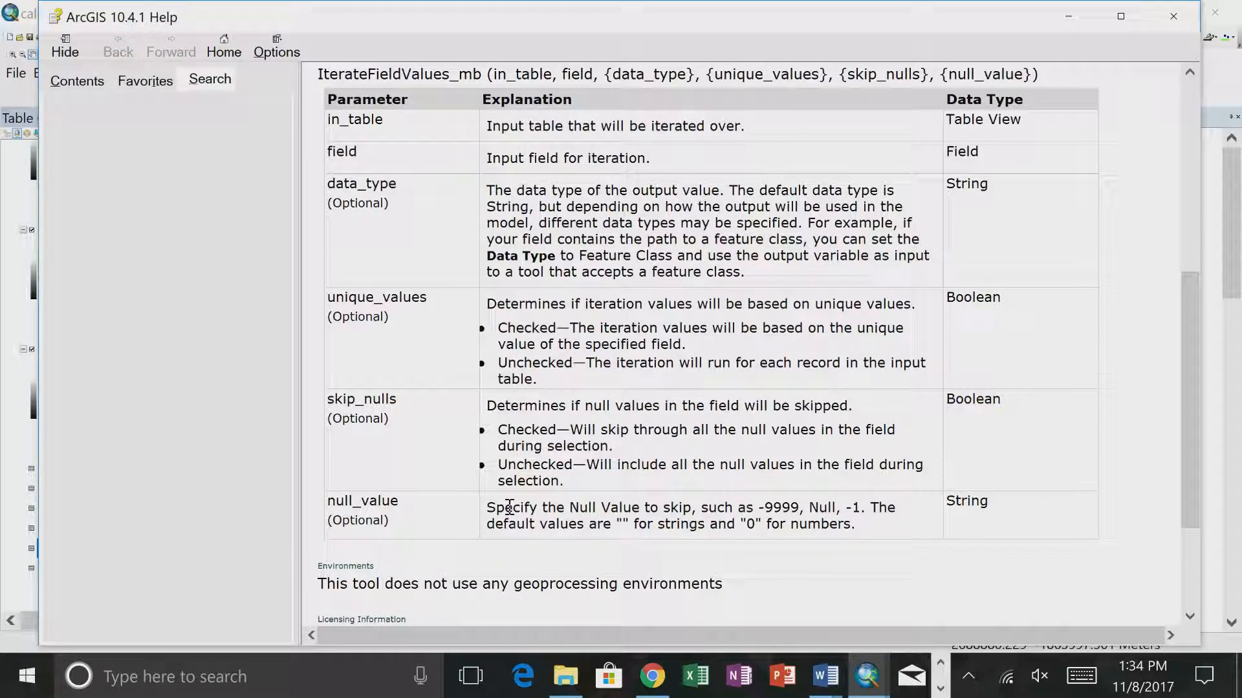
- Switch to Excel, dismiss the What's New message, create a blank workbook and widen columns A to C
{"action": "left_click", "coordinate": [698, 687]}
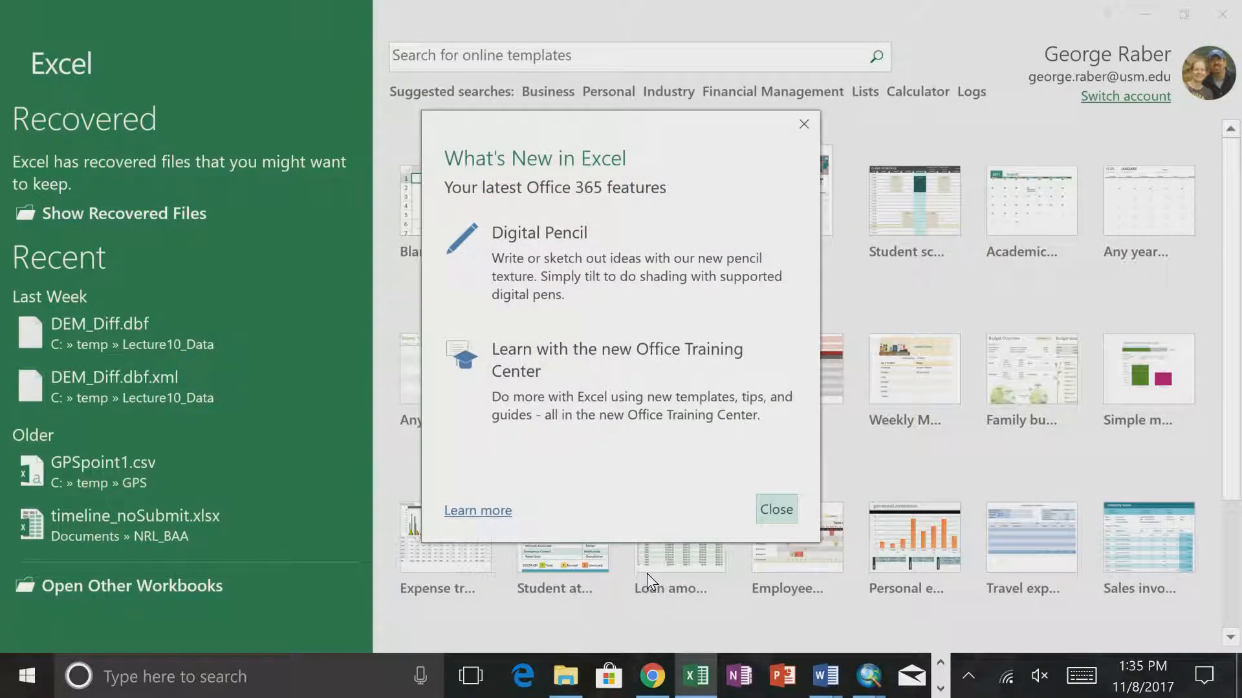
{"action": "left_click", "coordinate": [779, 512]}
{"action": "left_click", "coordinate": [463, 247]}
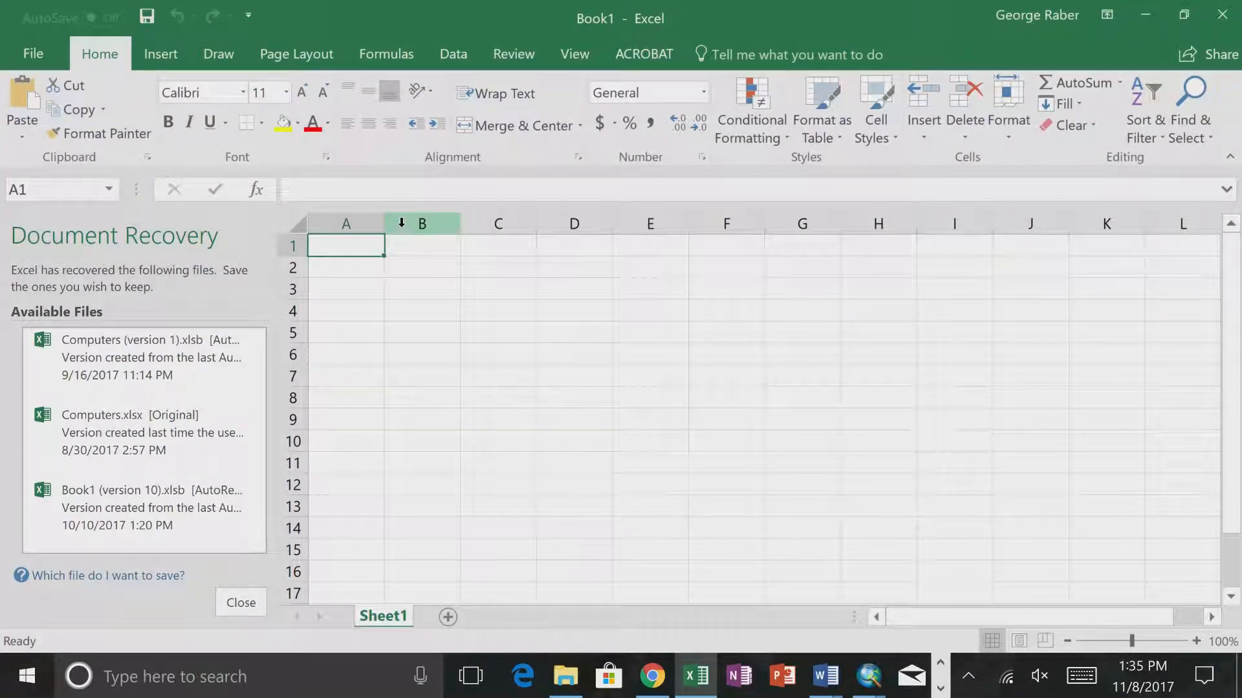
{"action": "left_click_drag", "start_coordinate": [384, 223], "coordinate": [403, 225]}
{"action": "left_click_drag", "start_coordinate": [478, 231], "coordinate": [506, 231]}
{"action": "left_click_drag", "start_coordinate": [583, 230], "coordinate": [609, 231]}
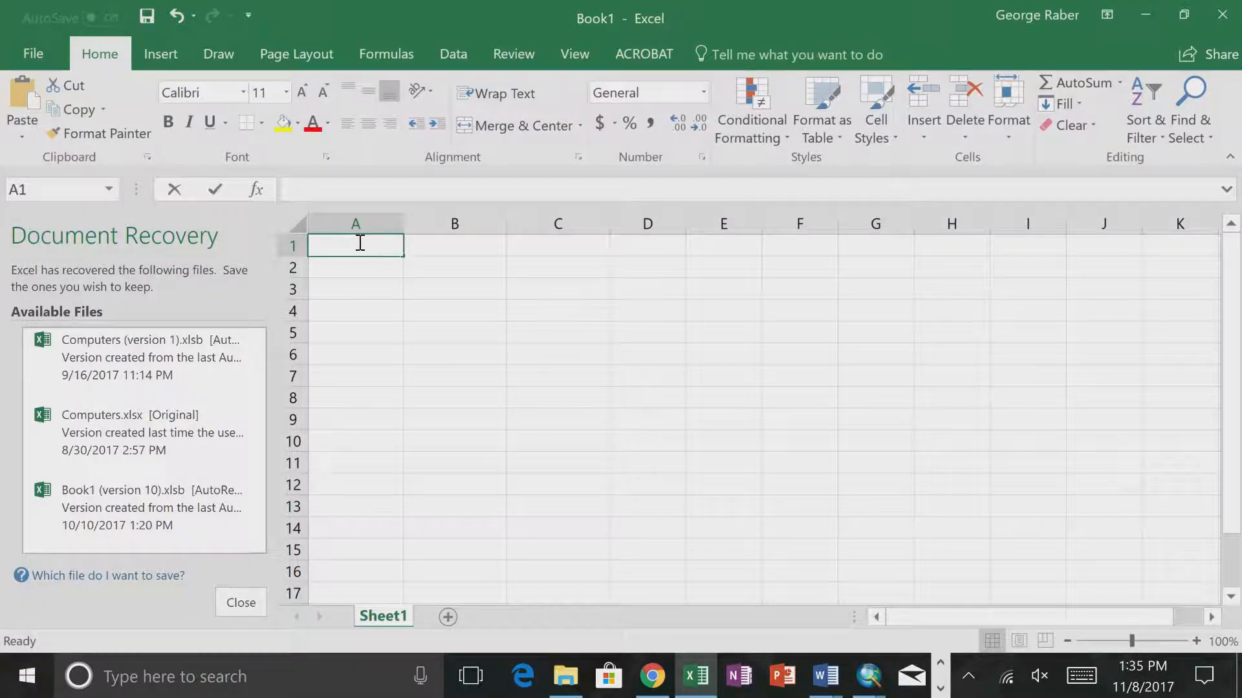
- Enter the headers FFD, Temp, Precip and Value in cells A1 to D1, widening column D for the last one
{"action": "type", "text": "FFD"}
{"action": "key", "text": "Tab"}
{"action": "type", "text": "Temp"}
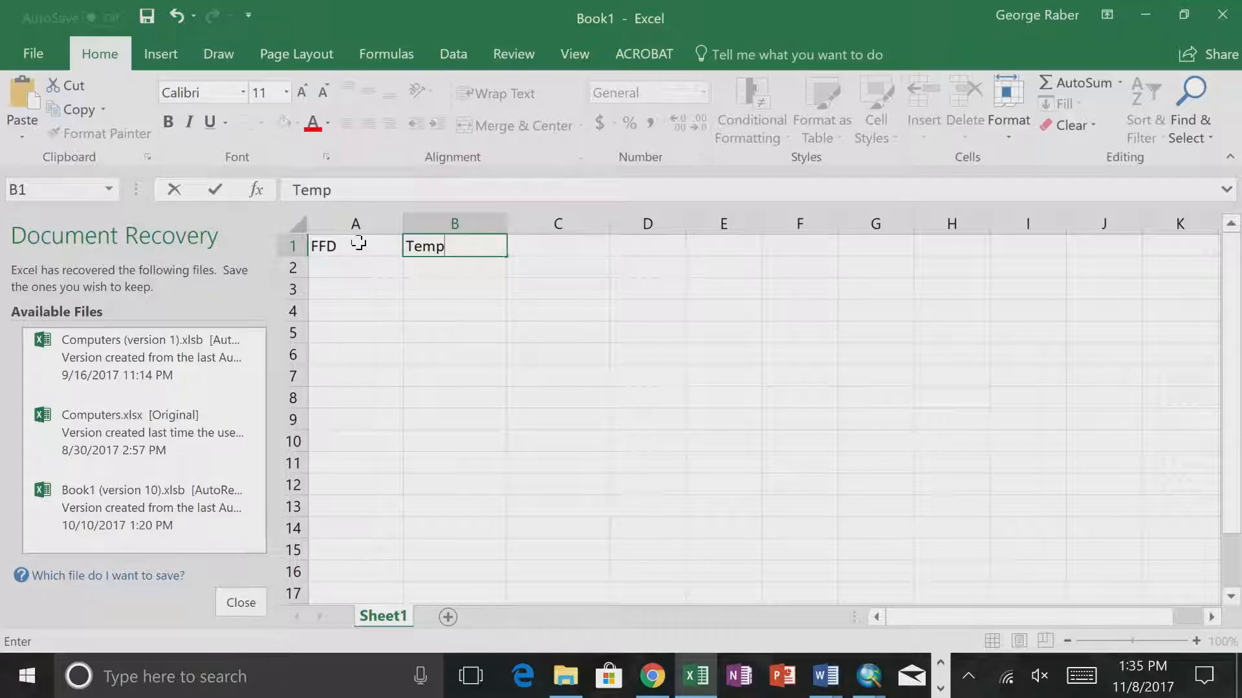
{"action": "key", "text": "Tab"}
{"action": "type", "text": "Precip"}
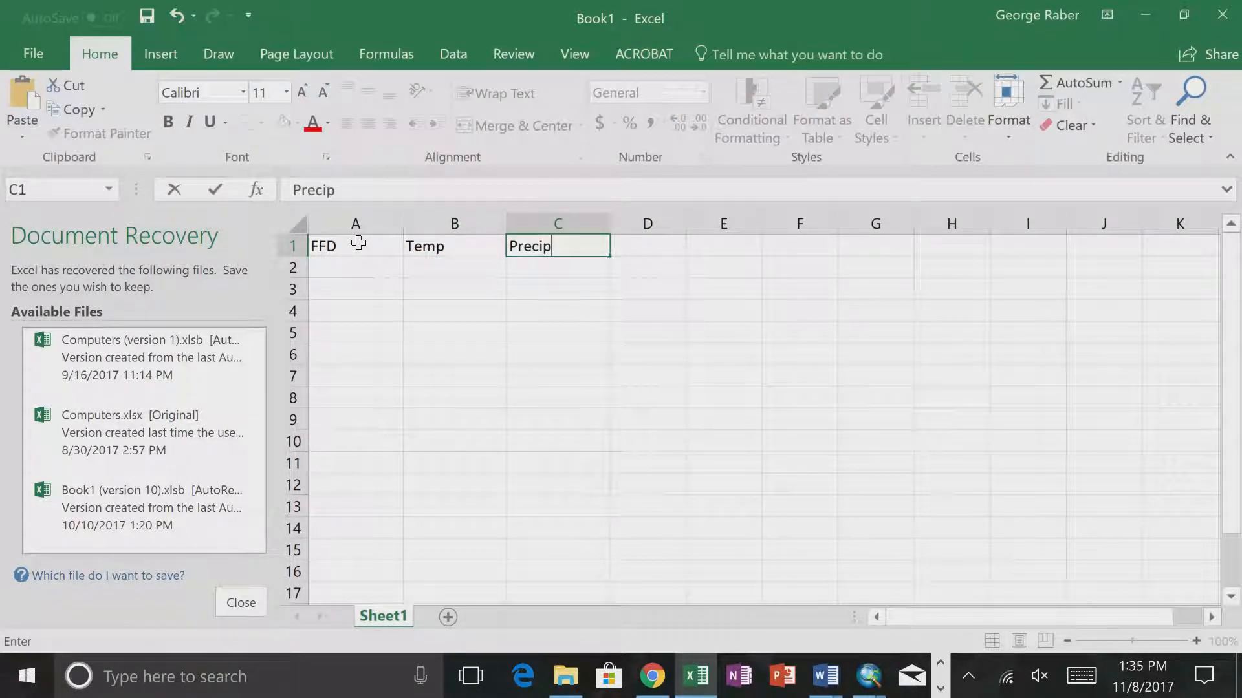
{"action": "key", "text": "Return"}
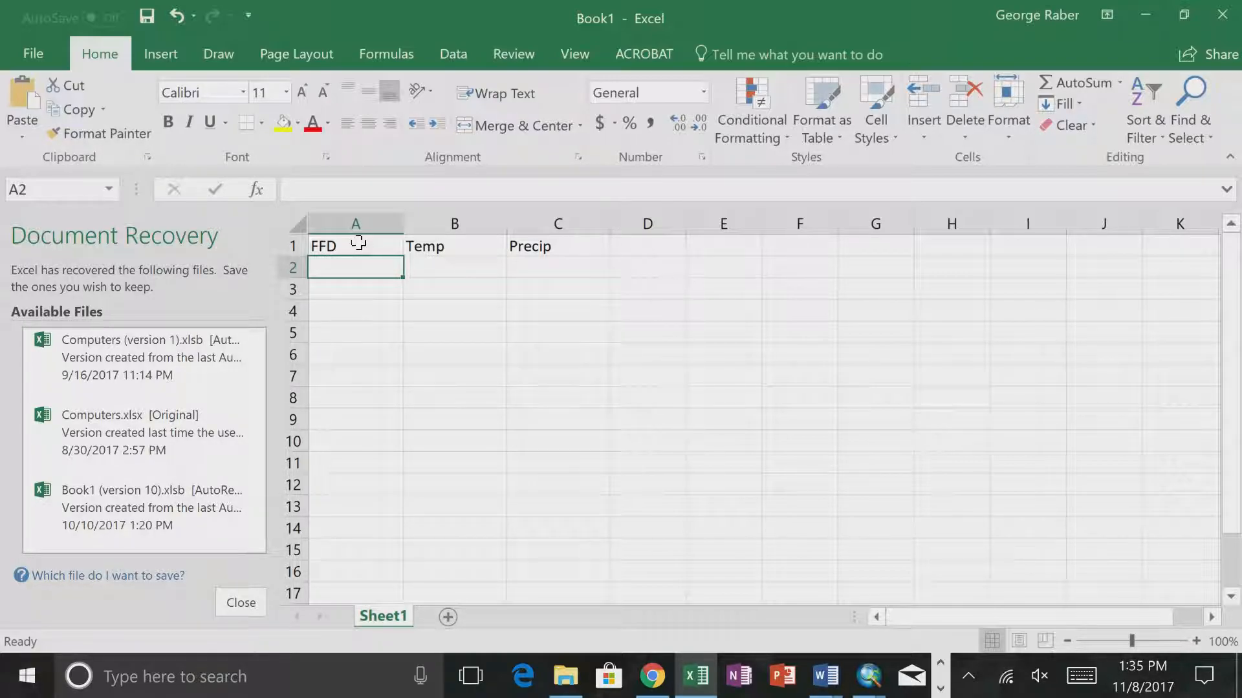
{"action": "left_click_drag", "start_coordinate": [685, 224], "coordinate": [743, 225]}
{"action": "left_click", "coordinate": [658, 245]}
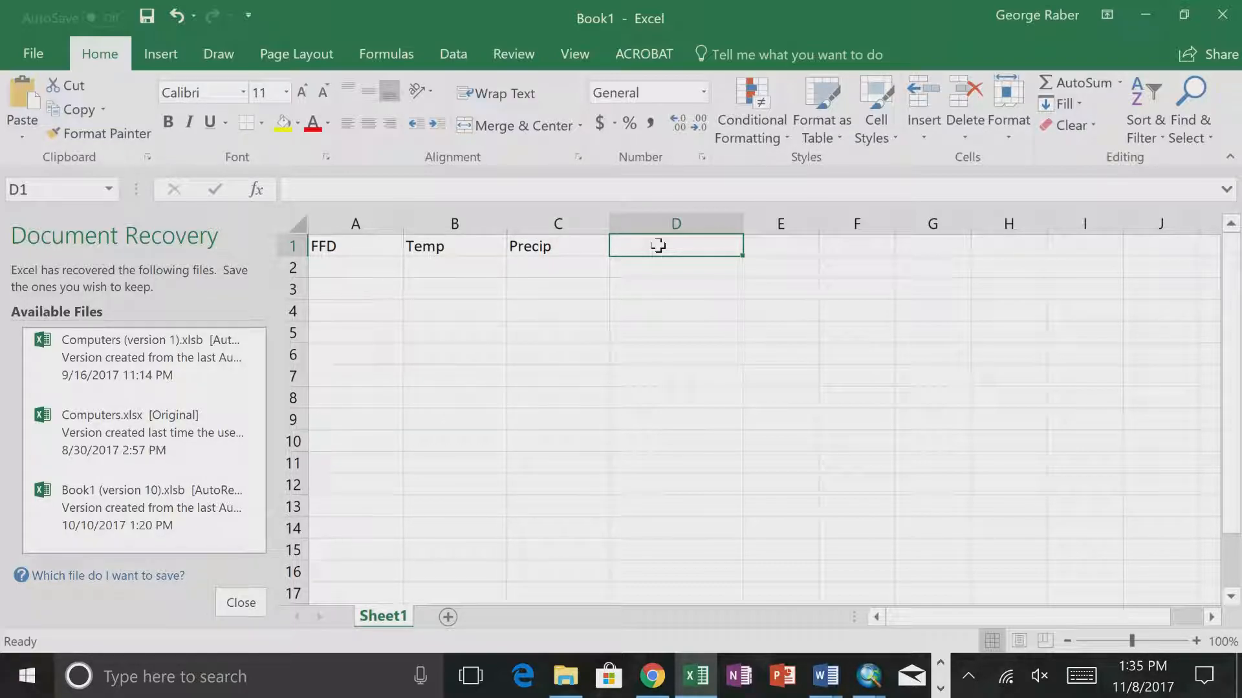
{"action": "type", "text": "Value"}
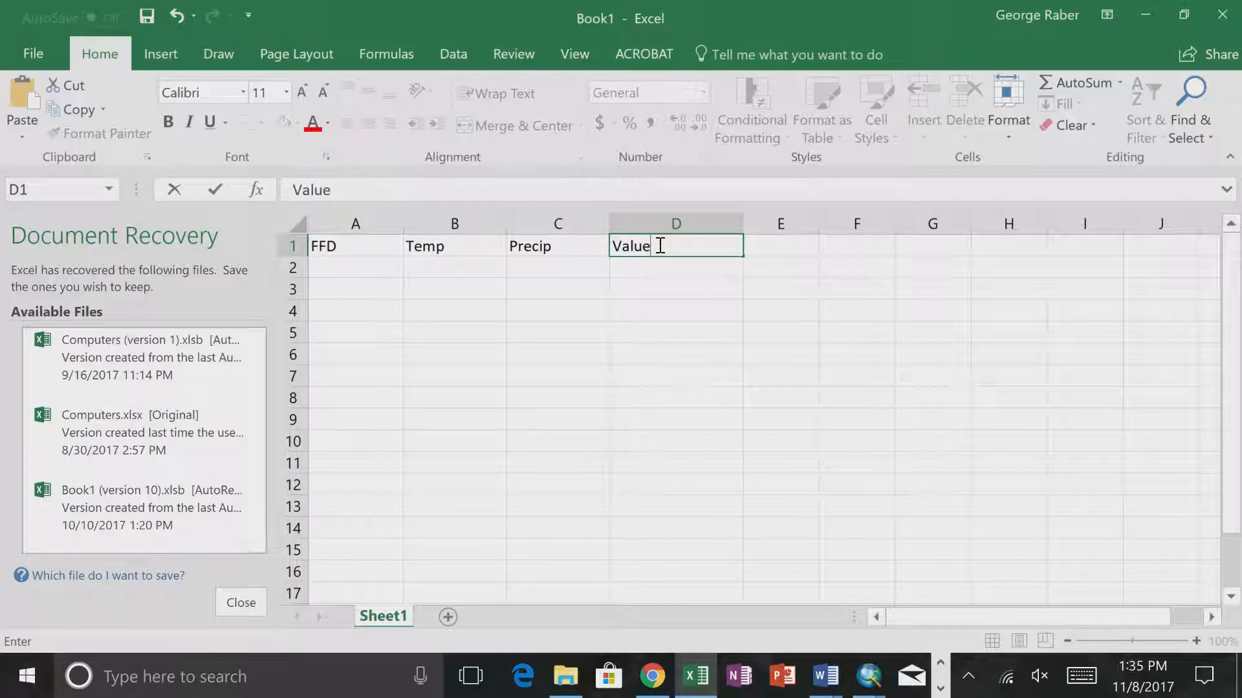
{"action": "key", "text": "Return"}
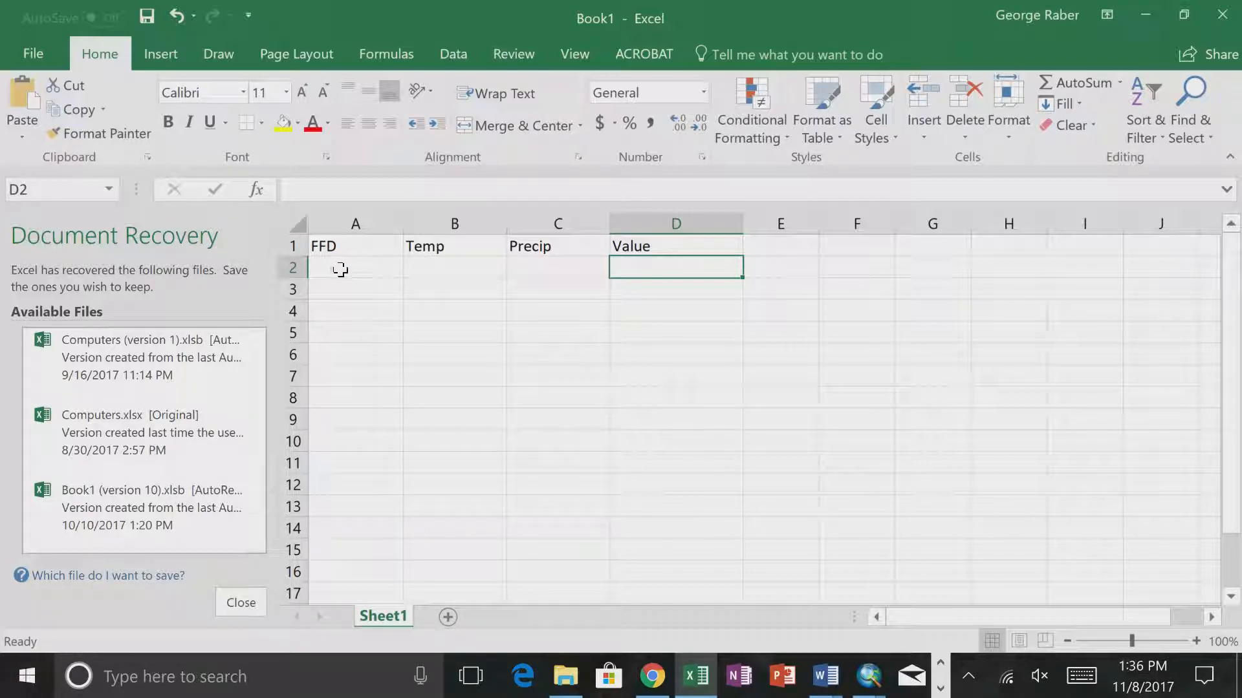
{"action": "left_click", "coordinate": [341, 269]}
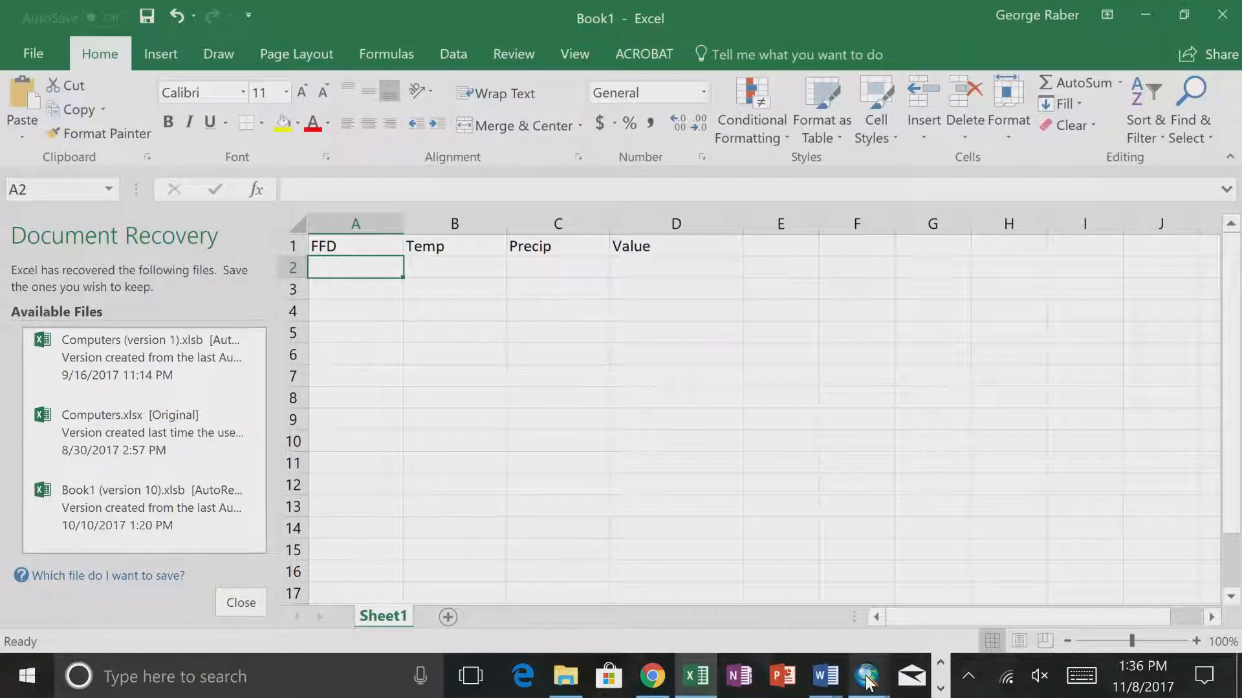
- Switch to ArcMap, cancel the Iterate Field Values settings and open the KudzuPrediction tool to review its threshold parameters
{"action": "mouse_move", "coordinate": [884, 680]}
{"action": "left_click", "coordinate": [815, 604]}
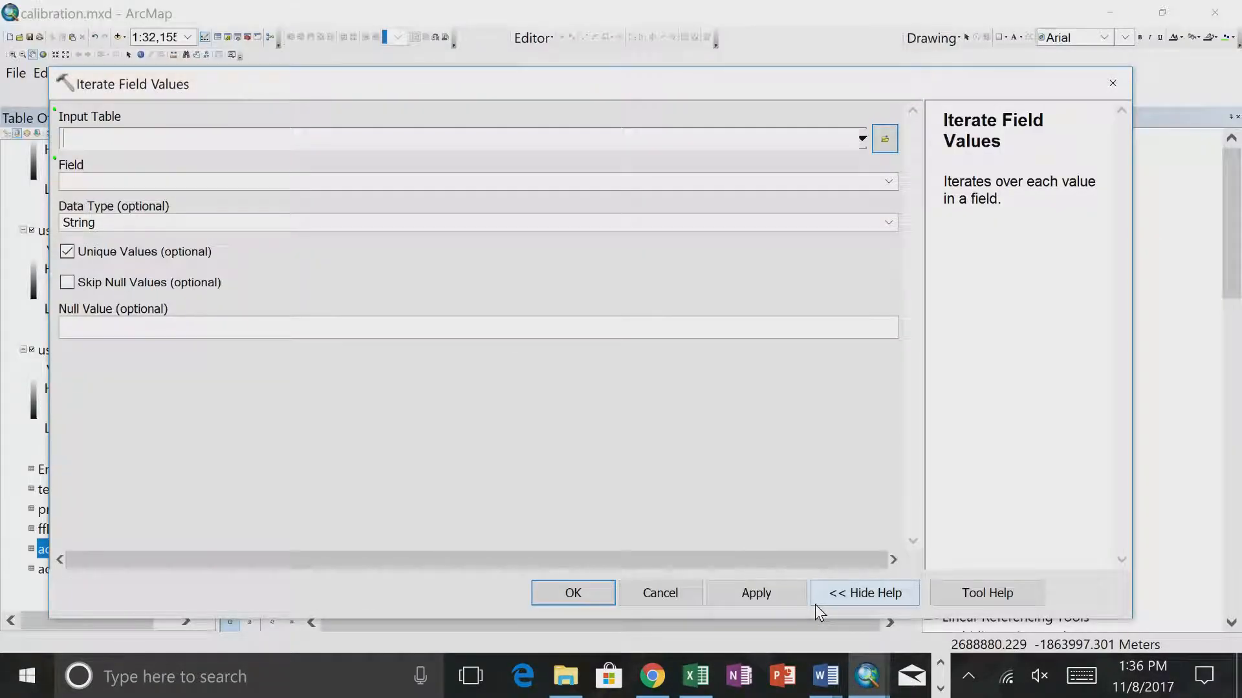
{"action": "left_click", "coordinate": [678, 599]}
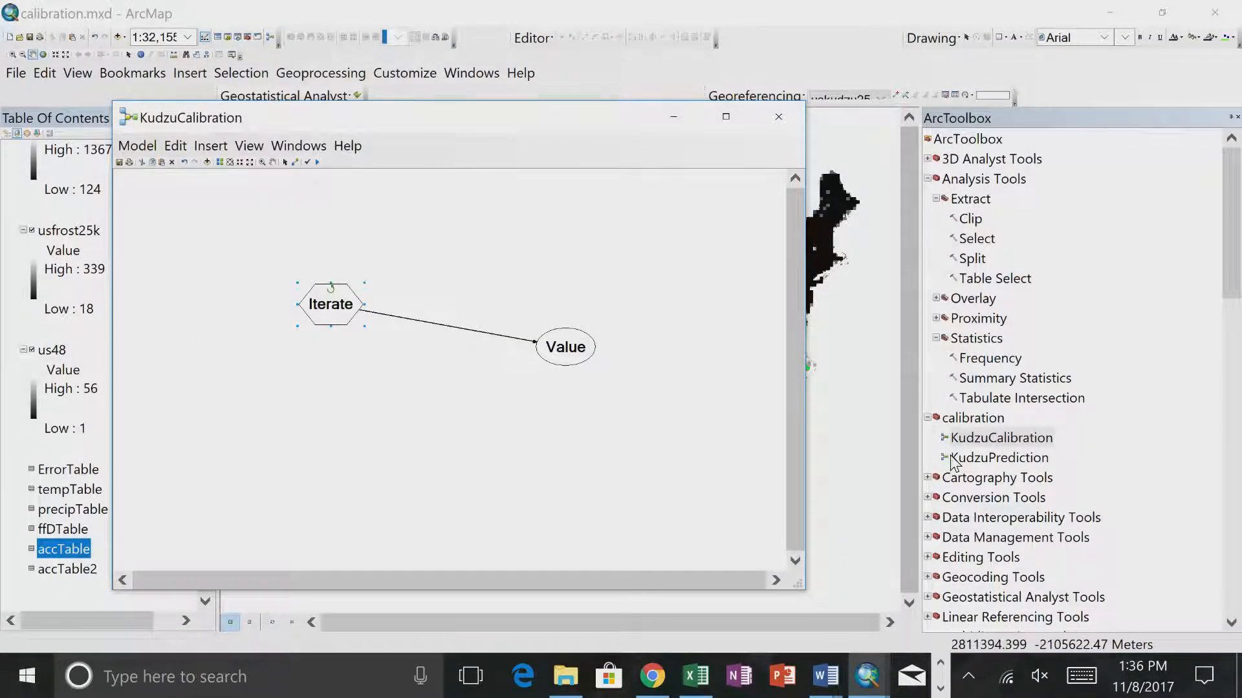
{"action": "double_click", "coordinate": [981, 458]}
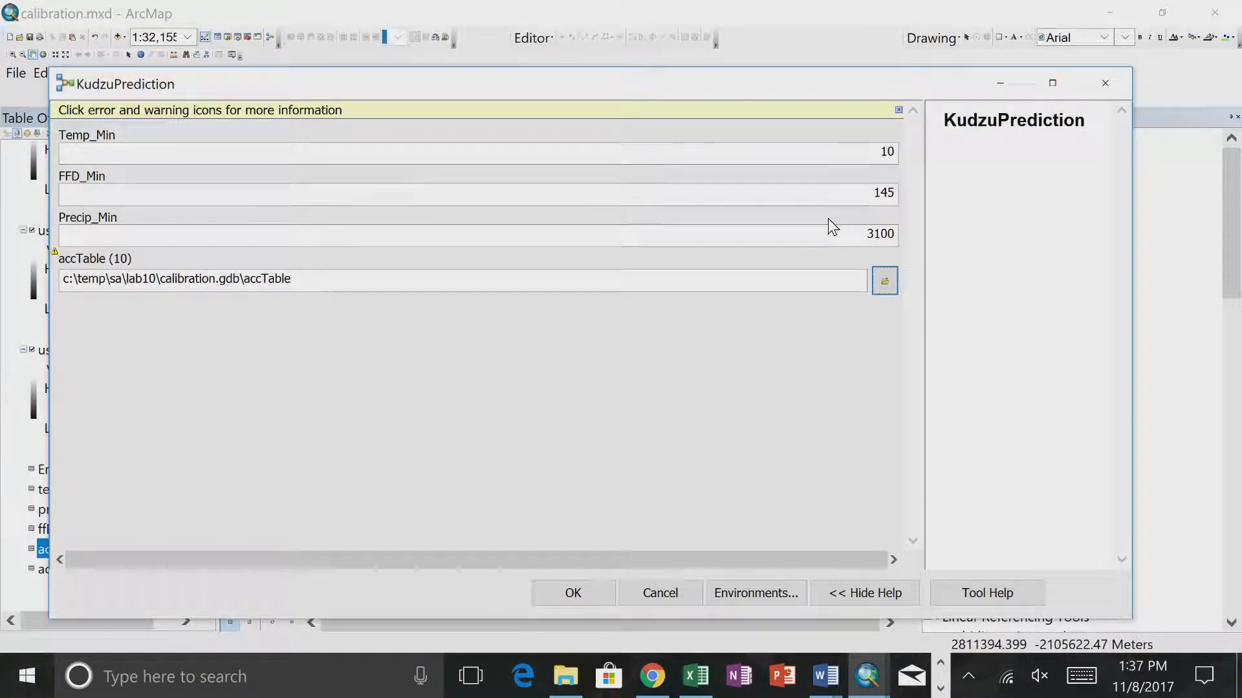
- Switch back to Excel and enter the FFD values 165, 155, 145, 135 and 125 in cells A2 to A6
{"action": "key", "text": "alt+Tab"}
{"action": "key", "text": "alt+Tab"}
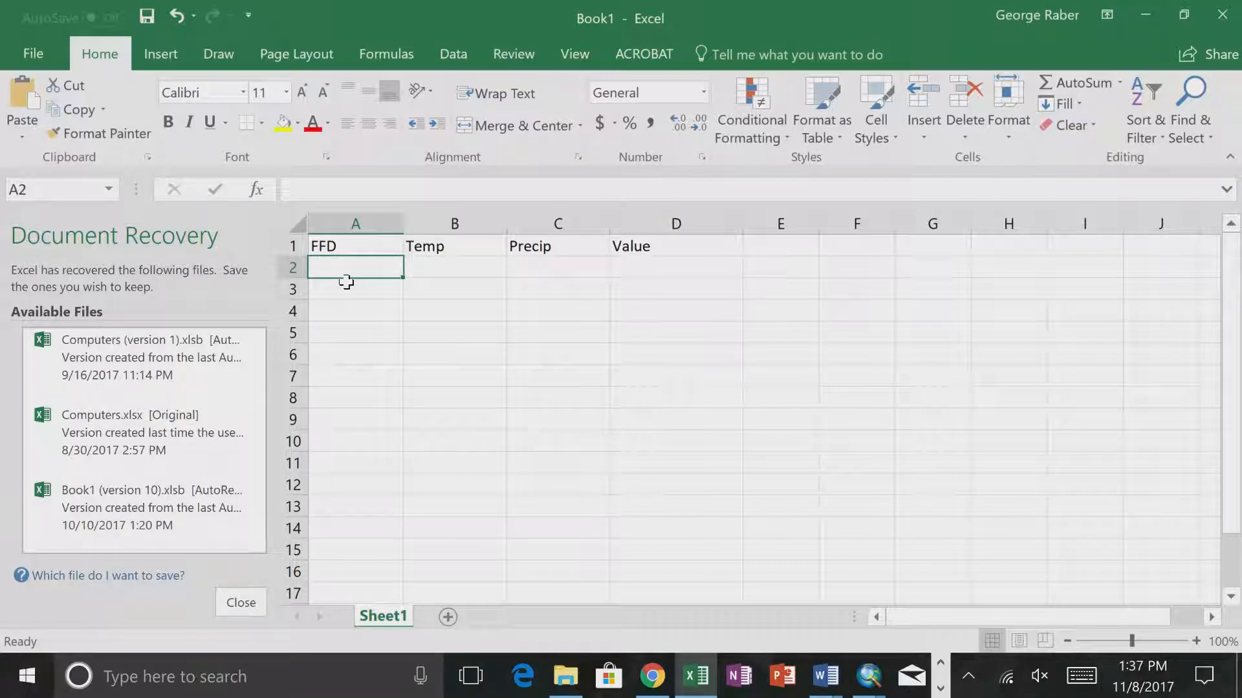
{"action": "type", "text": "165"}
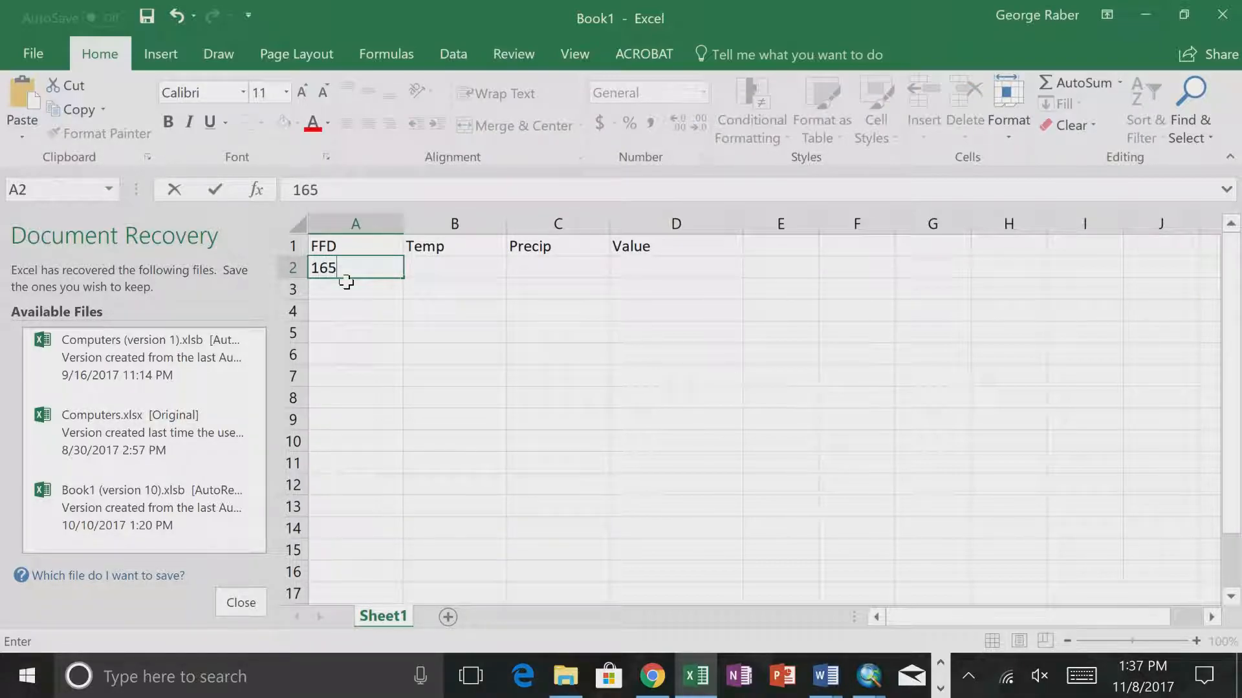
{"action": "key", "text": "Return"}
{"action": "type", "text": "155"}
{"action": "key", "text": "Return"}
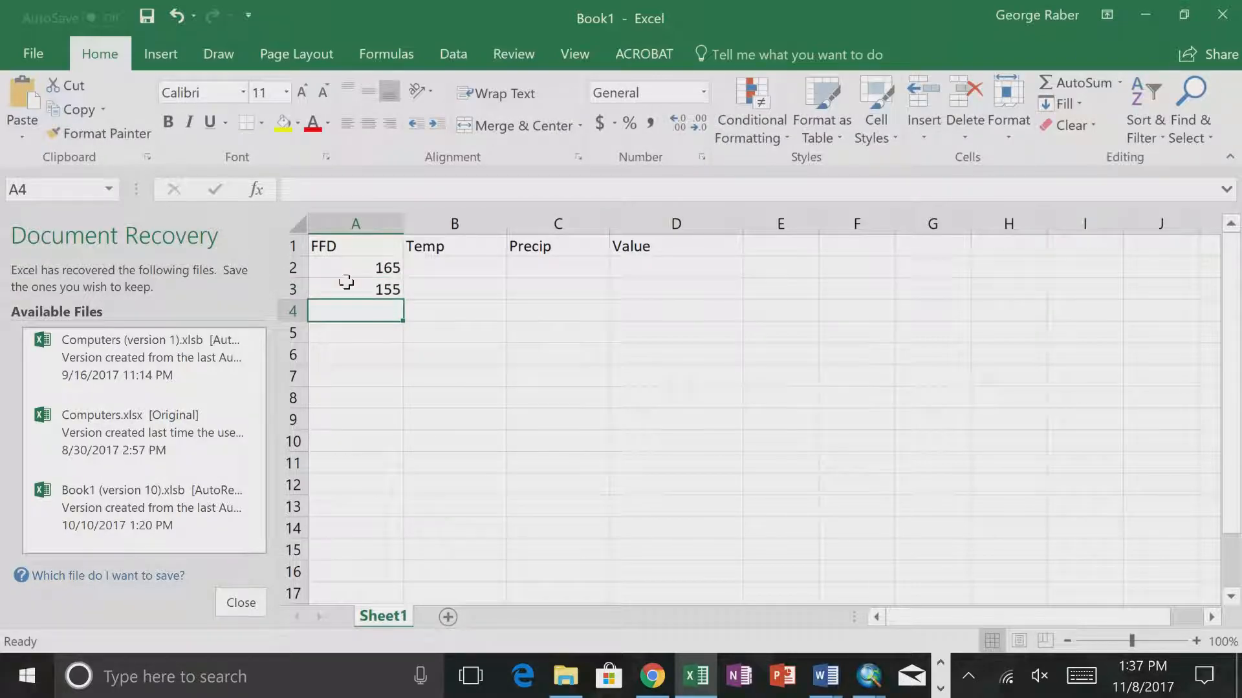
{"action": "type", "text": "145"}
{"action": "key", "text": "Return"}
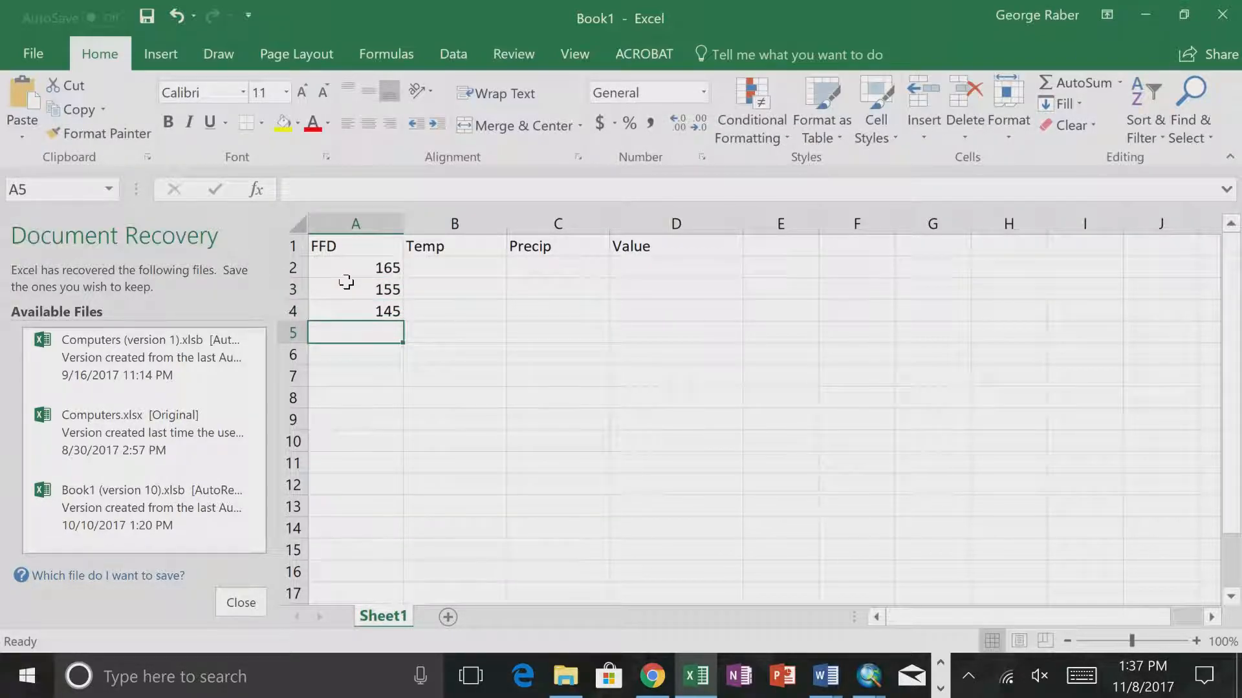
{"action": "type", "text": "135"}
{"action": "key", "text": "Return"}
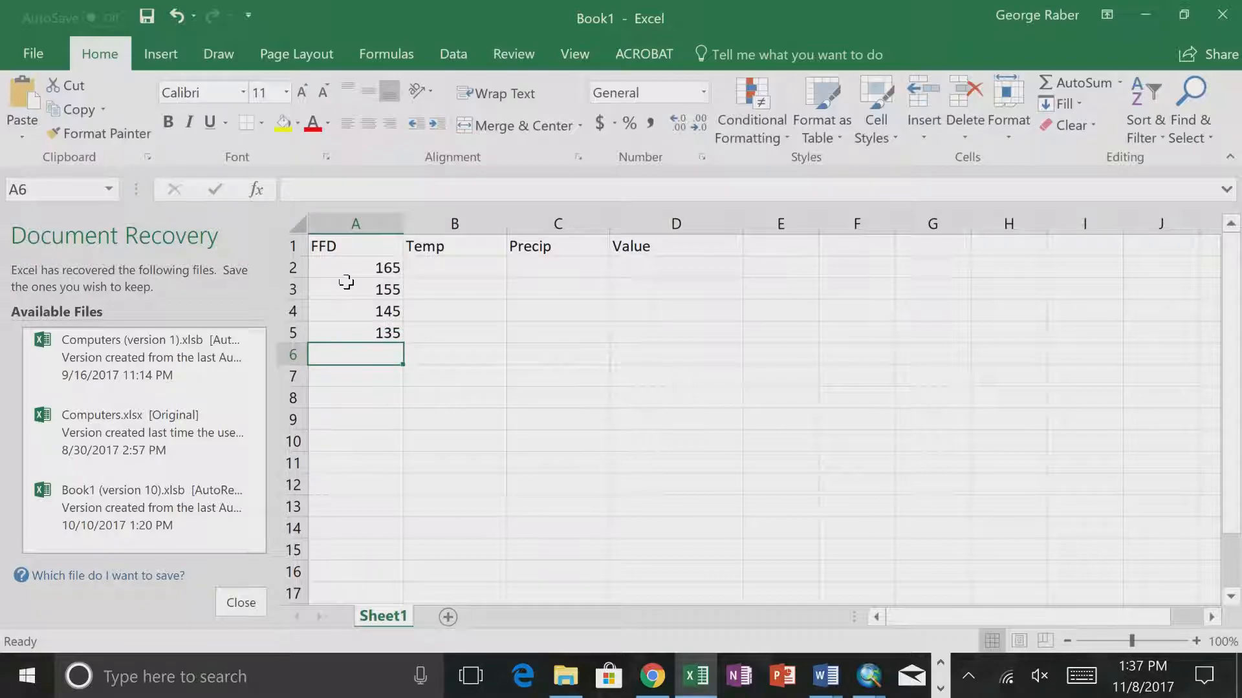
{"action": "type", "text": "125"}
{"action": "key", "text": "Return"}
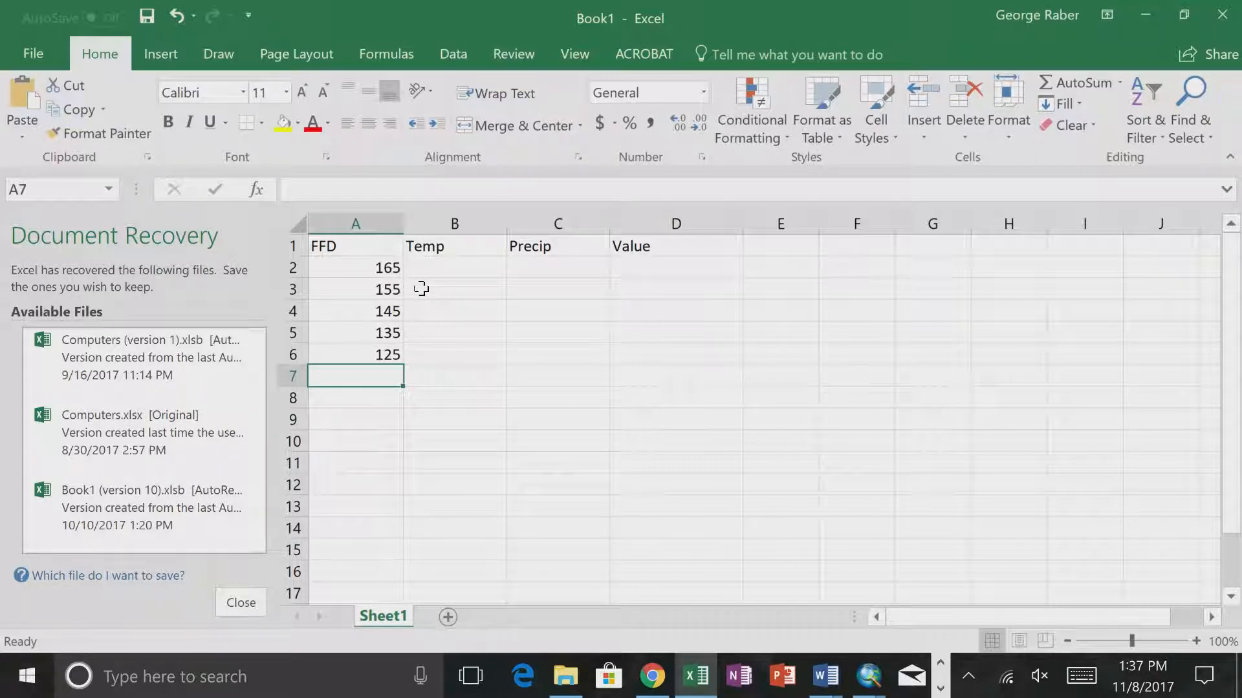
- Switch to ArcMap to check the Temp_Min threshold in the KudzuPrediction tool and return to the Excel workbook
{"action": "left_click_drag", "start_coordinate": [388, 268], "coordinate": [377, 358]}
{"action": "left_click", "coordinate": [491, 355]}
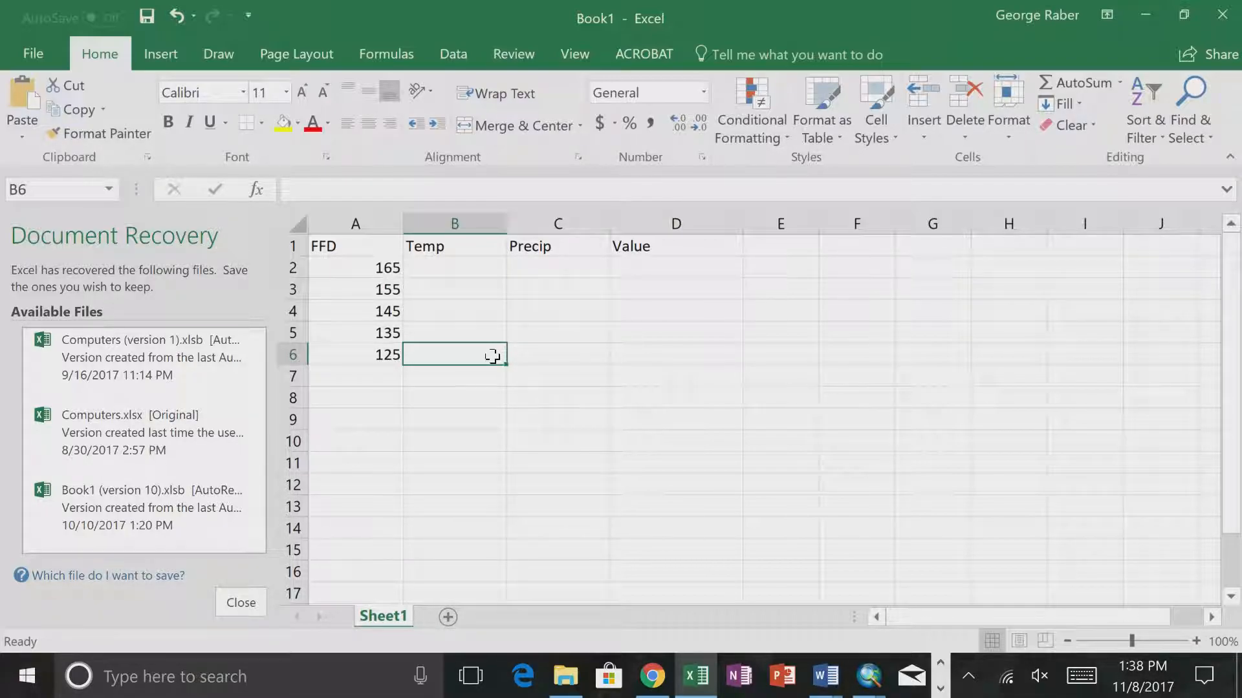
{"action": "key", "text": "alt+Tab"}
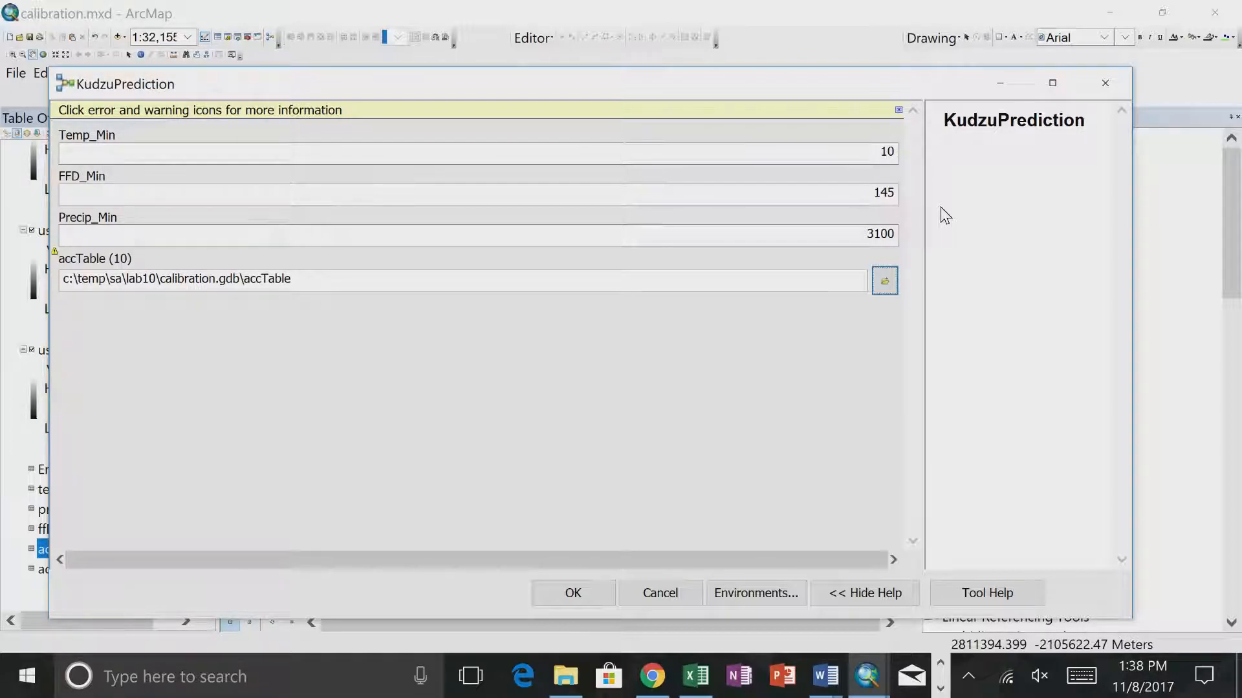
{"action": "key", "text": "alt+Tab"}
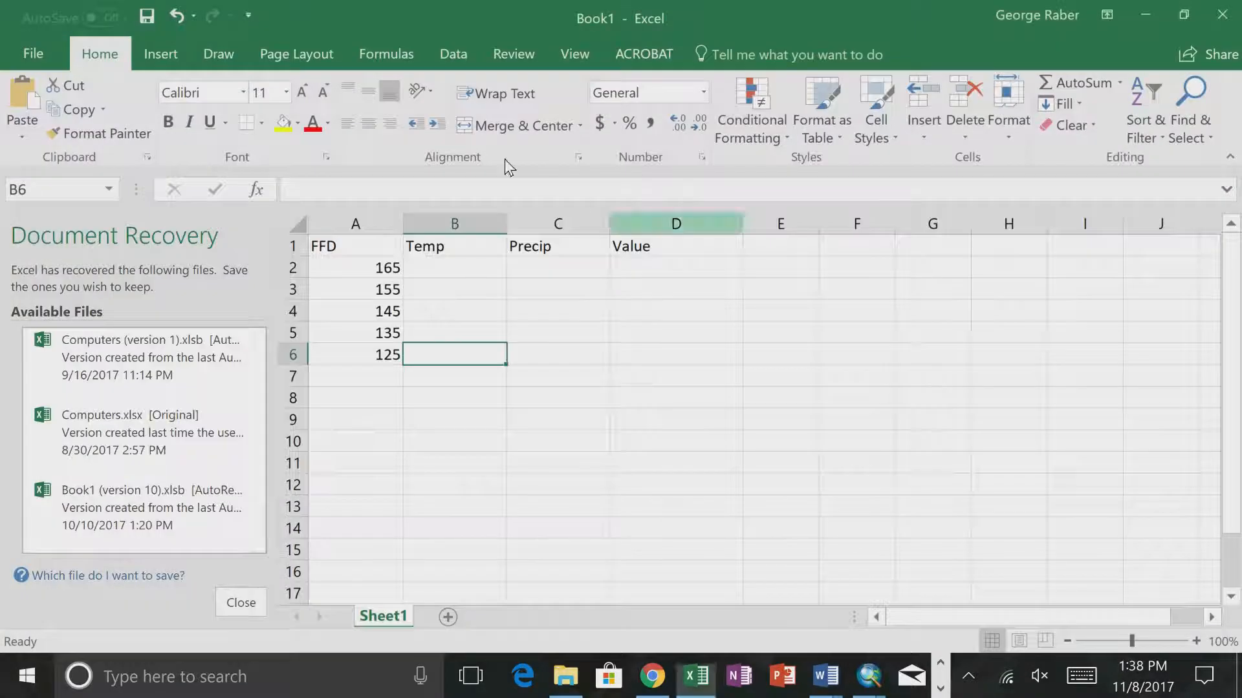
- Enter the Temp values 6, 8, 10, 12 and 14 in cells B2 to B6
{"action": "left_click", "coordinate": [452, 267]}
{"action": "type", "text": "6"}
{"action": "key", "text": "Return"}
{"action": "type", "text": "8"}
{"action": "key", "text": "Return"}
{"action": "type", "text": "10"}
{"action": "key", "text": "Return"}
{"action": "type", "text": "12"}
{"action": "key", "text": "Return"}
{"action": "type", "text": "14"}
{"action": "key", "text": "Return"}
- Copy the Precip_Min value 3100 from ArcMap's KudzuPrediction tool, allowing the ActiveX interaction, and paste it into cell C4 in Excel
{"action": "left_click", "coordinate": [568, 268]}
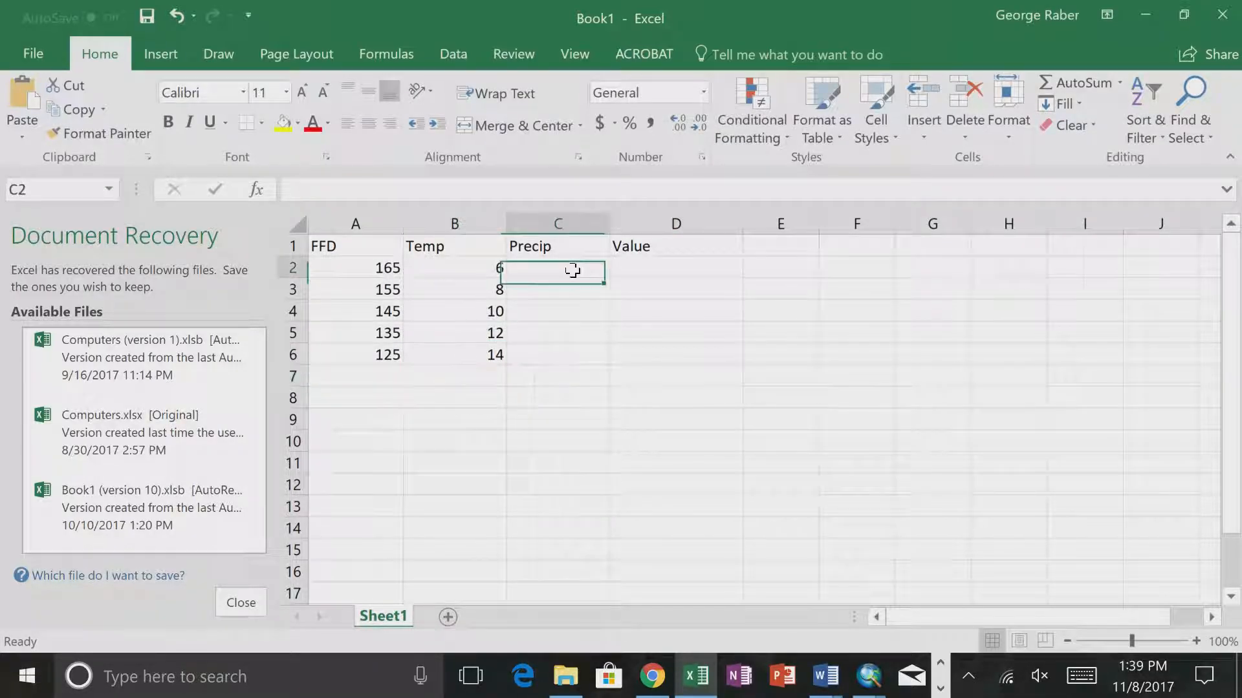
{"action": "key", "text": "alt+Tab"}
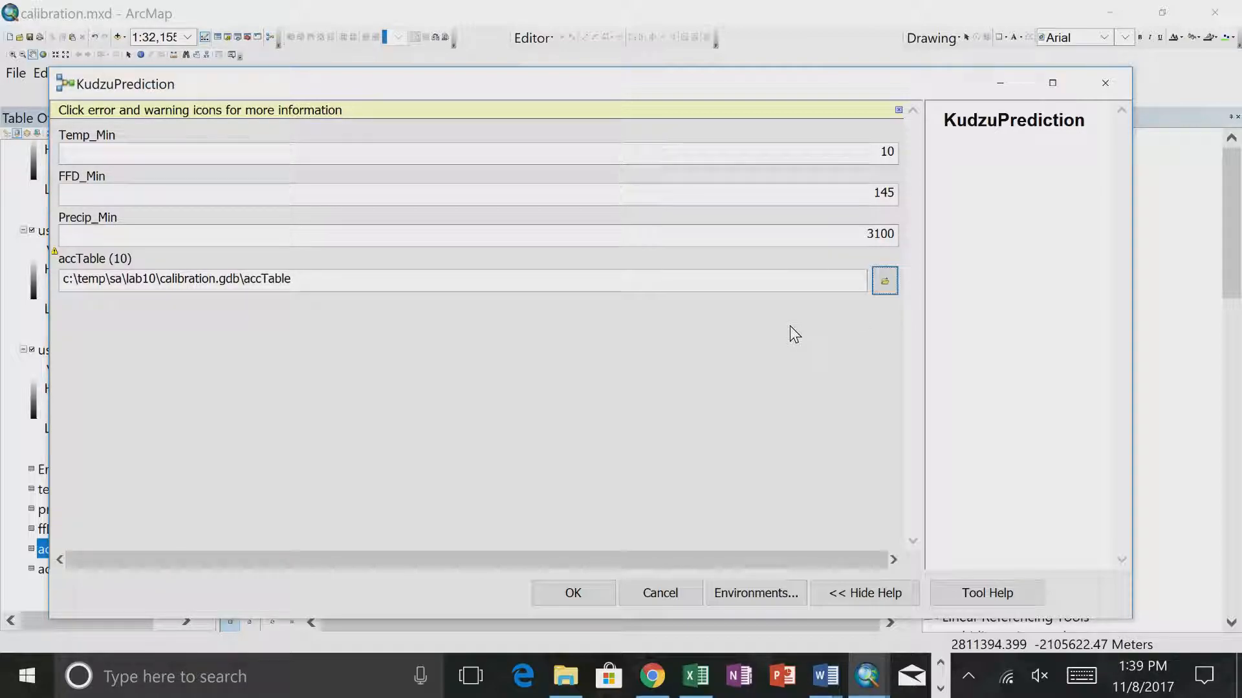
{"action": "left_click", "coordinate": [855, 231]}
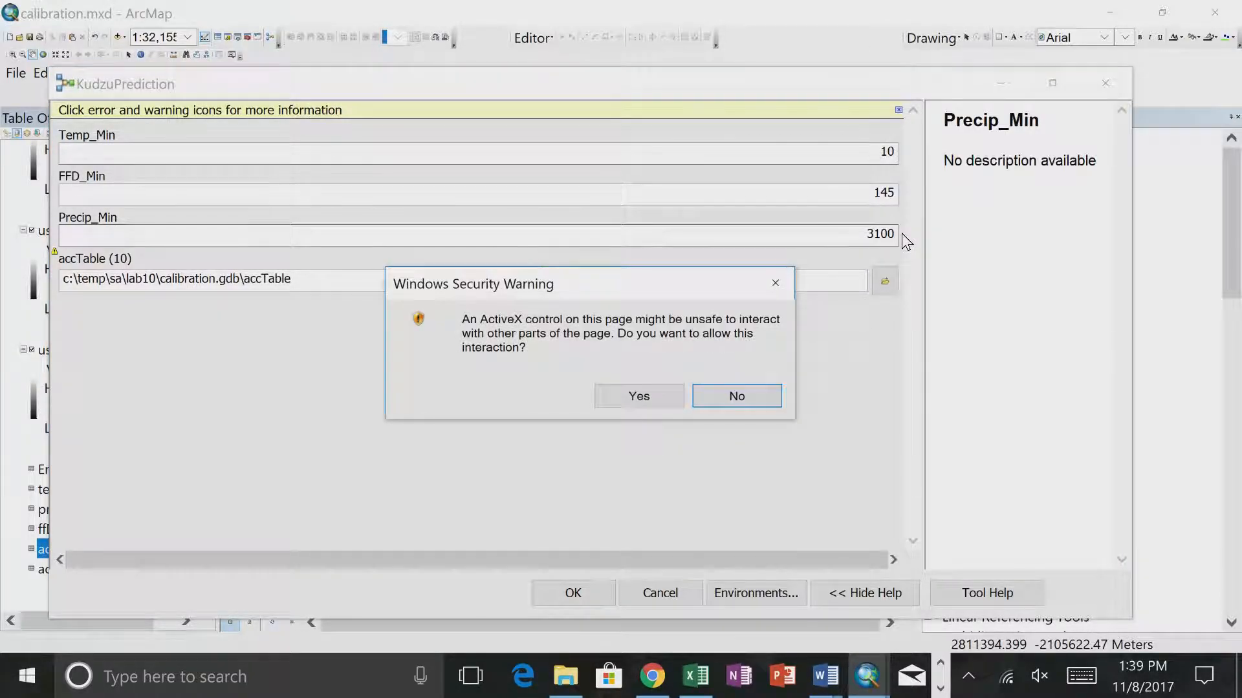
{"action": "left_click", "coordinate": [657, 397]}
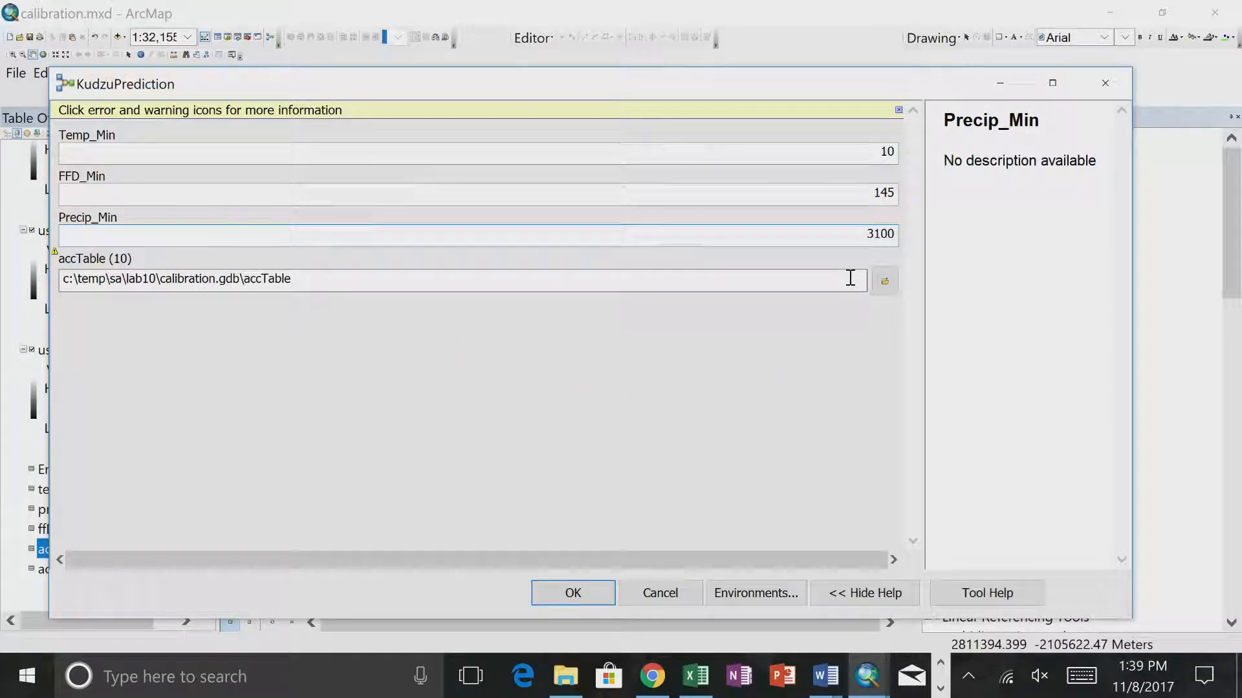
{"action": "left_click_drag", "start_coordinate": [862, 233], "coordinate": [913, 239]}
{"action": "key", "text": "ctrl+c"}
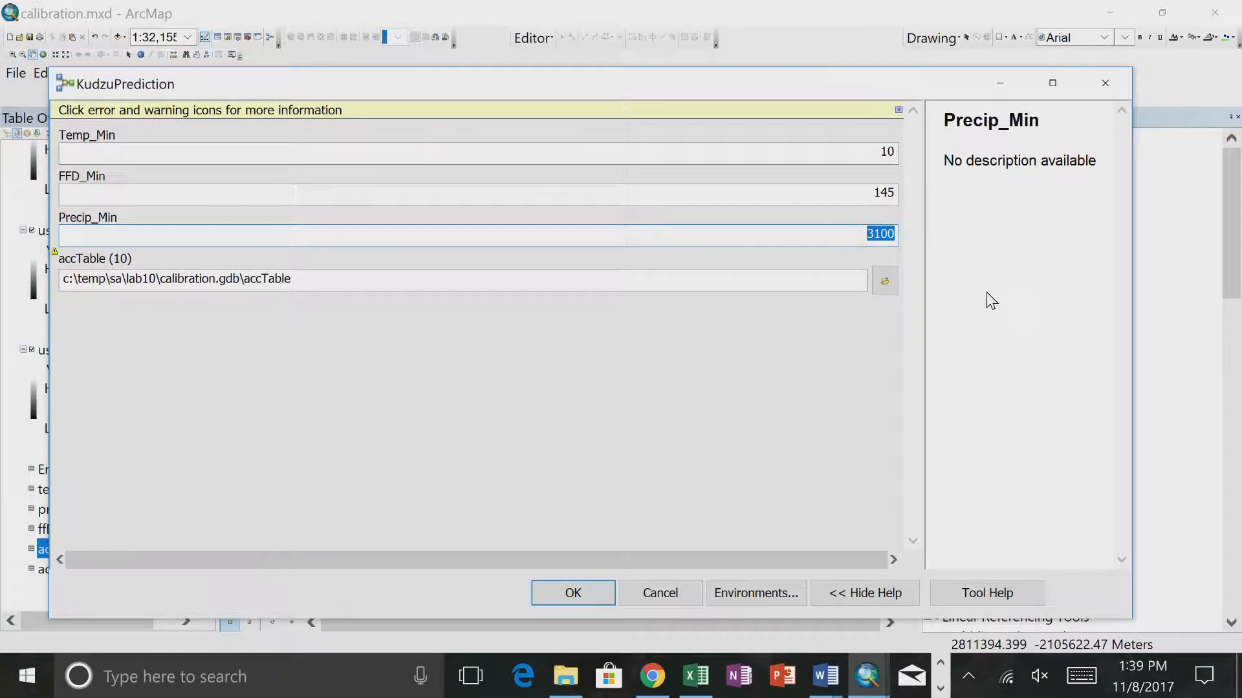
{"action": "key", "text": "alt+Tab"}
{"action": "left_click", "coordinate": [550, 301]}
{"action": "left_click", "coordinate": [547, 311]}
{"action": "key", "text": "ctrl+v"}
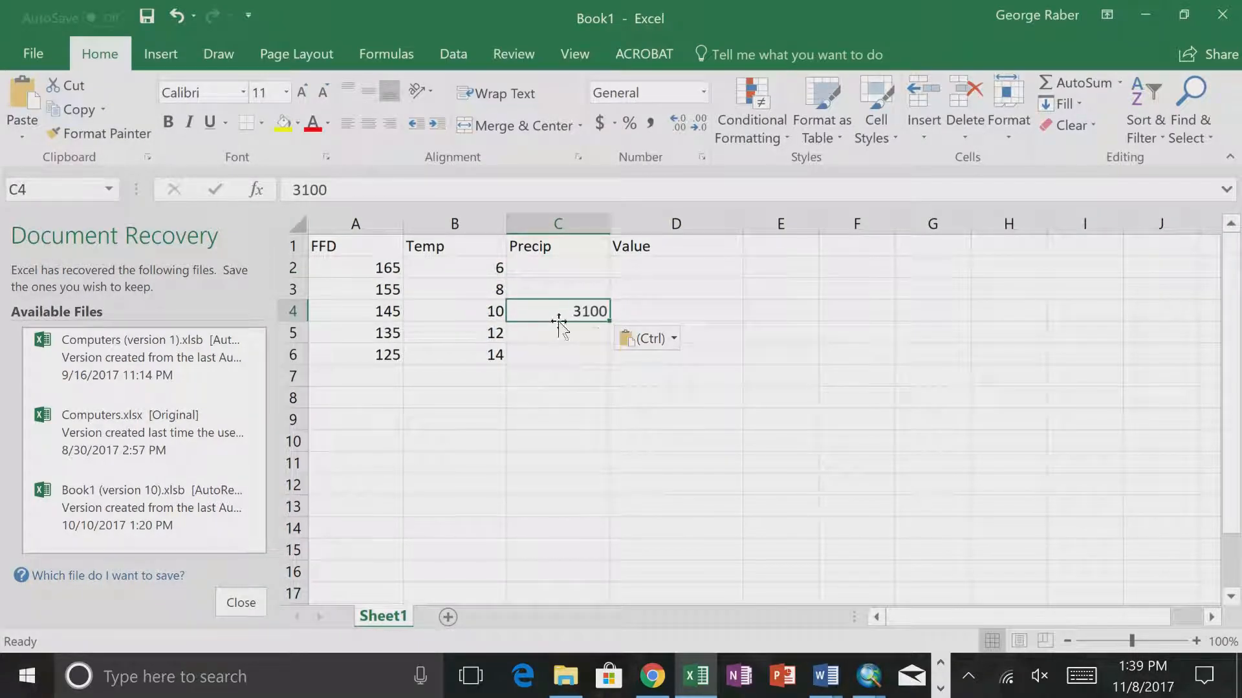
- Enter the lower Precip values above the pasted one: 2900 in cell C3 and 2700 in cell C2
{"action": "left_click", "coordinate": [577, 290]}
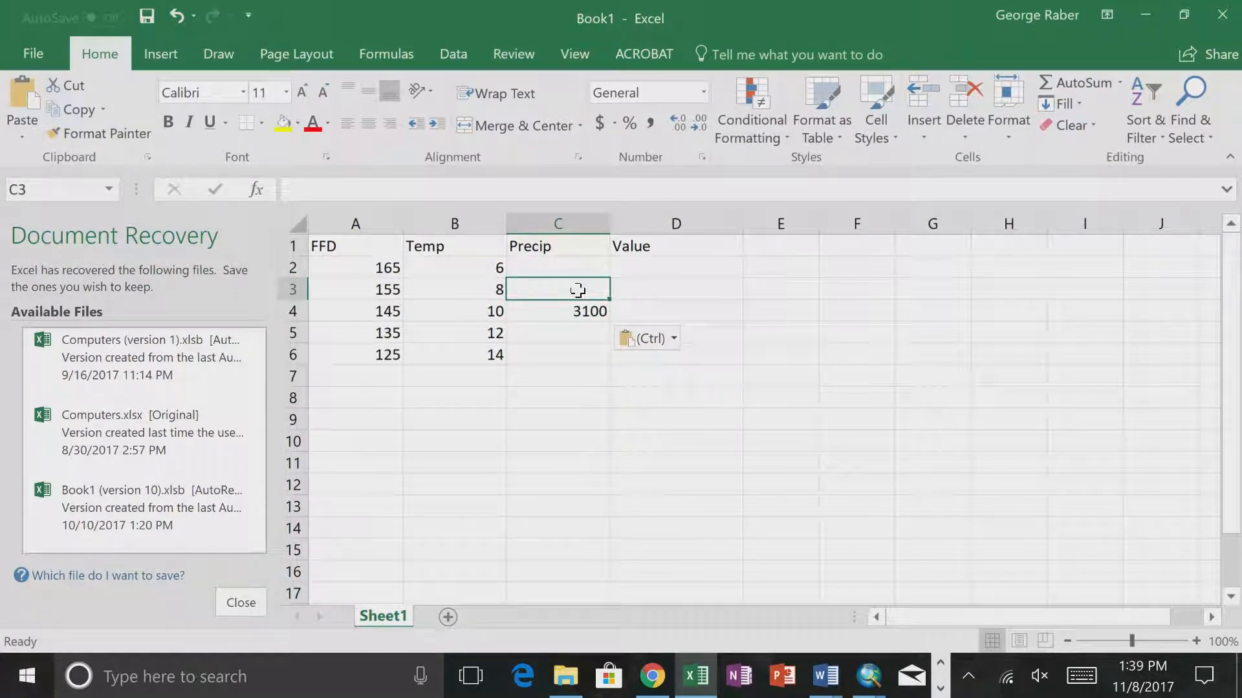
{"action": "type", "text": "2900"}
{"action": "key", "text": "Return"}
{"action": "left_click", "coordinate": [577, 290]}
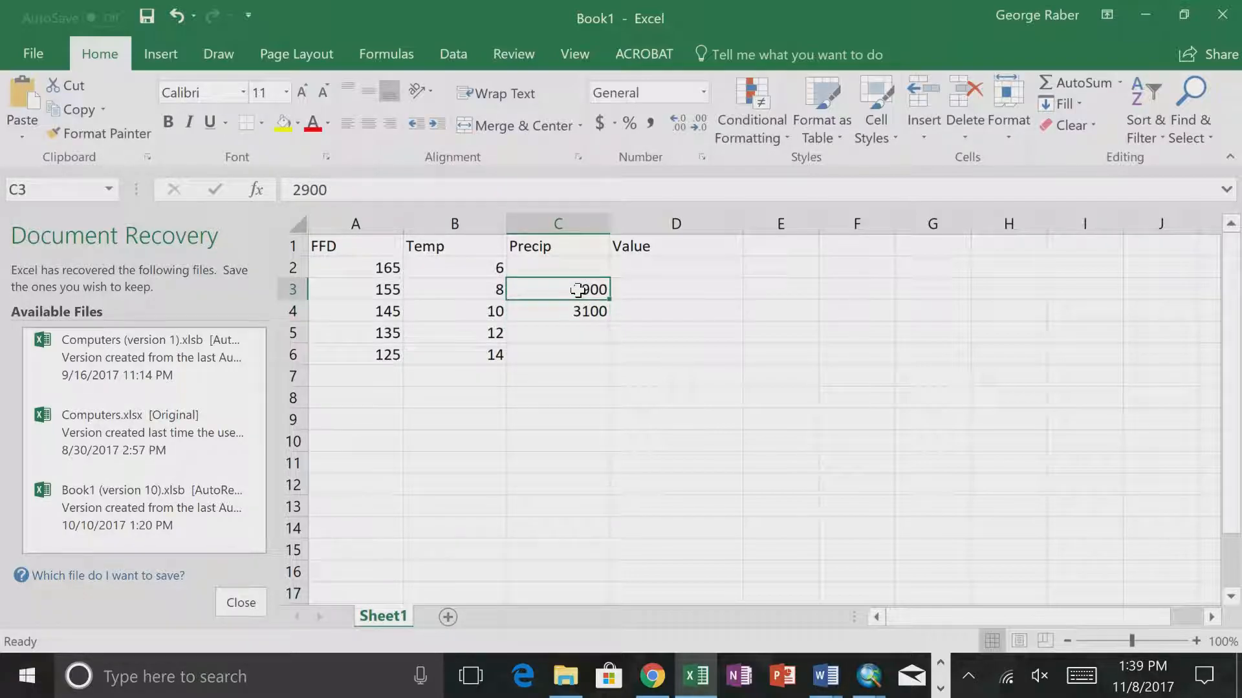
{"action": "key", "text": "Up"}
{"action": "type", "text": "2700"}
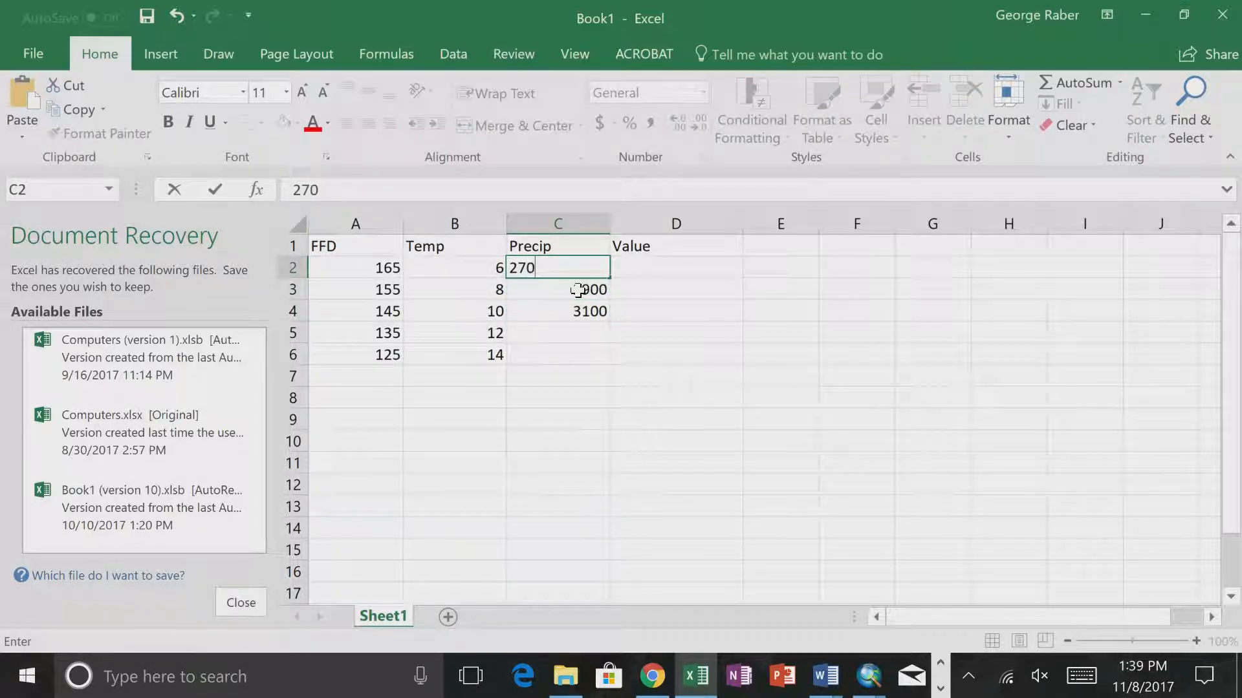
{"action": "key", "text": "Return"}
- Enter the higher Precip values below the pasted one: 3300 in cell C5 and 3500 in cell C6
{"action": "left_click", "coordinate": [574, 332]}
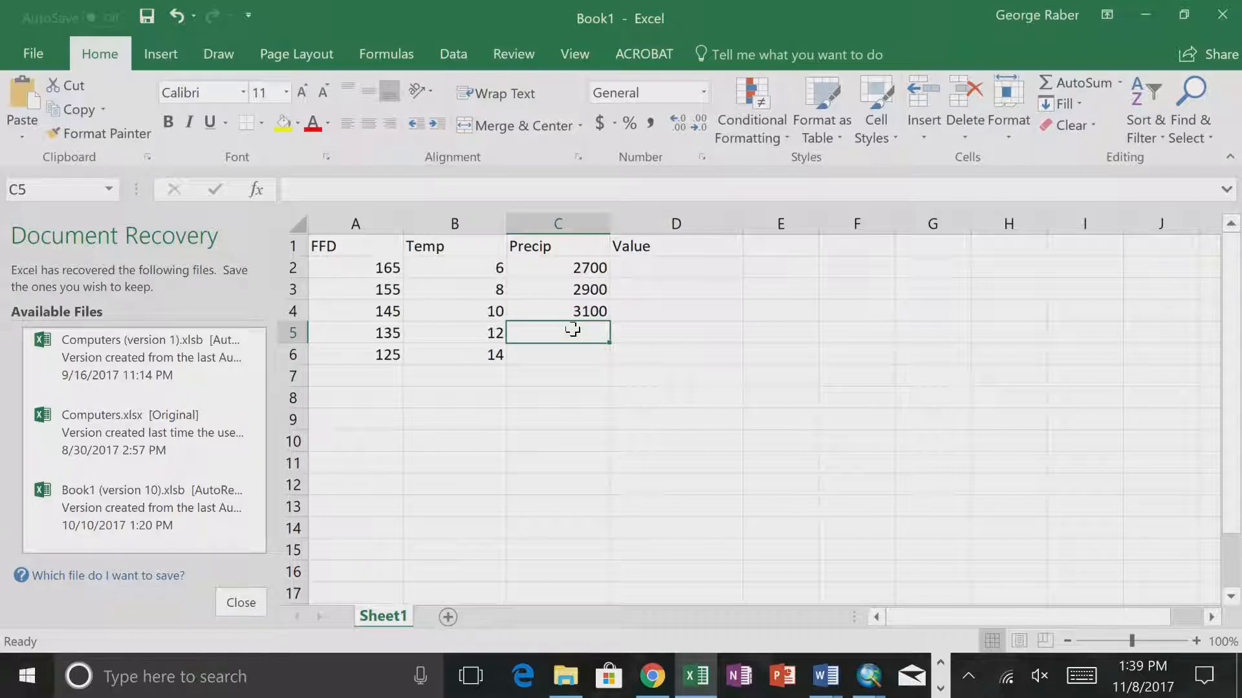
{"action": "type", "text": "3300"}
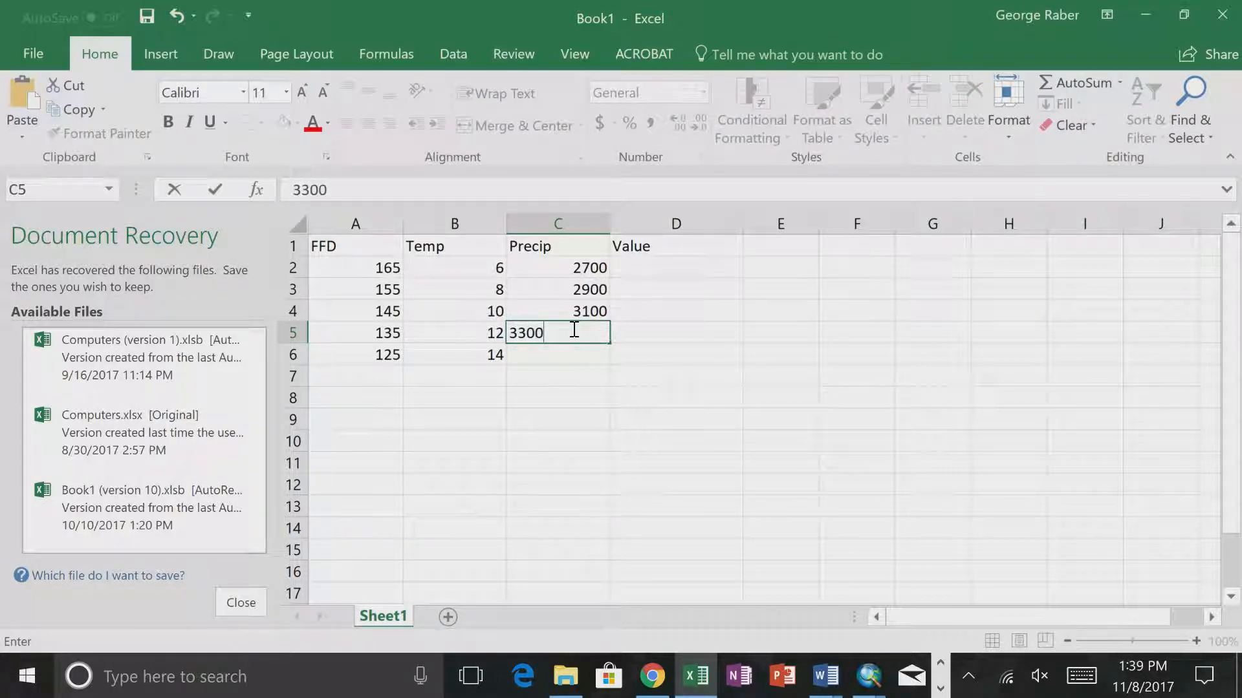
{"action": "key", "text": "Return"}
{"action": "type", "text": "3400"}
{"action": "key", "text": "BackSpace"}
{"action": "key", "text": "BackSpace"}
{"action": "key", "text": "BackSpace"}
{"action": "type", "text": "500"}
{"action": "key", "text": "Return"}
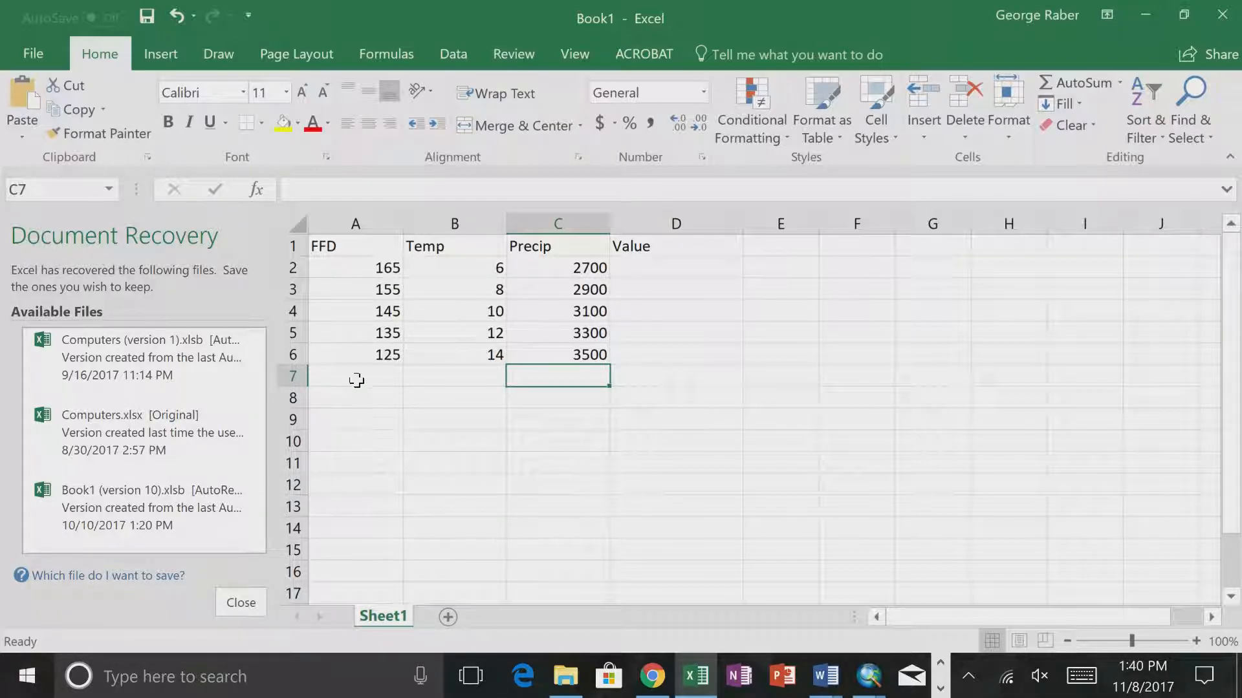
{"action": "scroll", "coordinate": [356, 487], "scroll_direction": "down", "scroll_amount": 7}
{"action": "scroll", "coordinate": [355, 487], "scroll_direction": "down", "scroll_amount": 11}
{"action": "scroll", "coordinate": [356, 487], "scroll_direction": "up", "scroll_amount": 18}
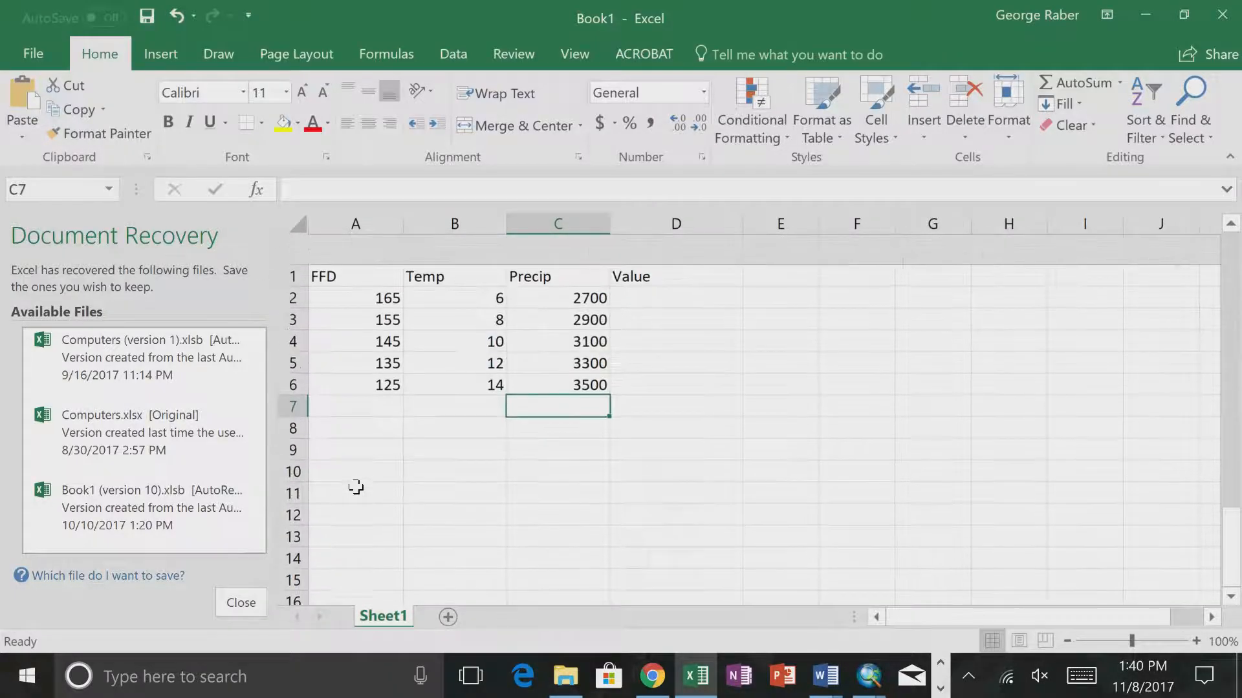
{"action": "left_click_drag", "start_coordinate": [494, 268], "coordinate": [804, 352]}
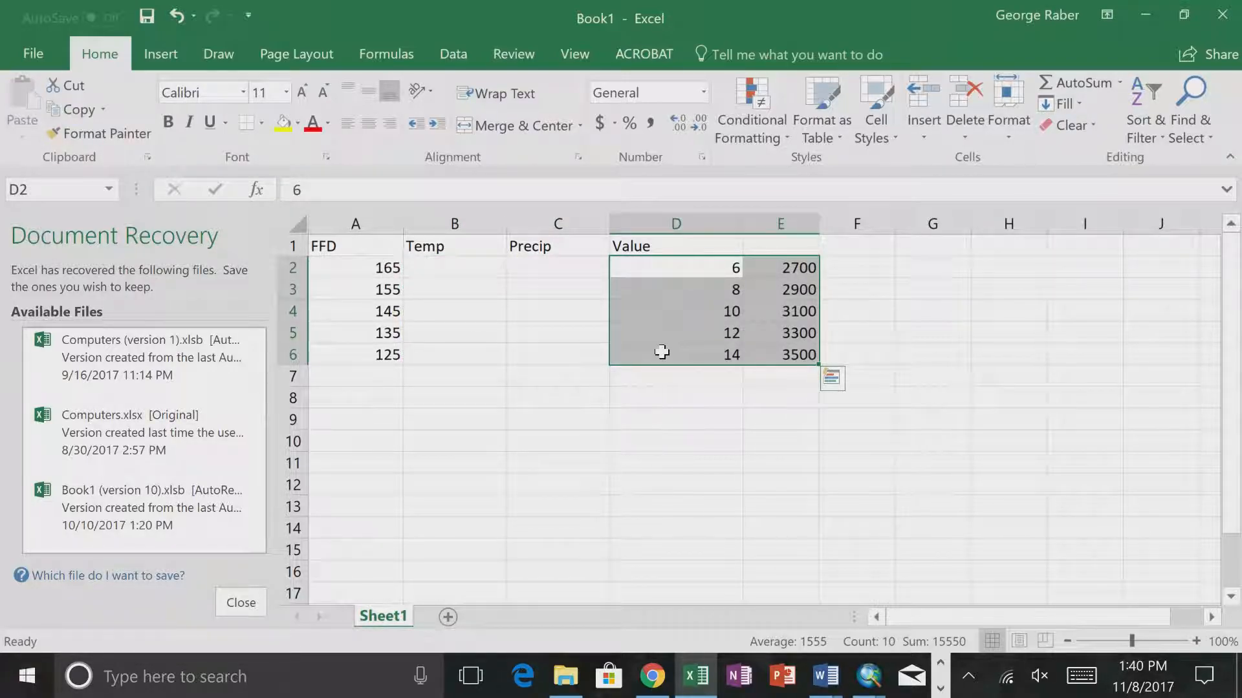
{"action": "left_click_drag", "start_coordinate": [657, 364], "coordinate": [457, 348]}
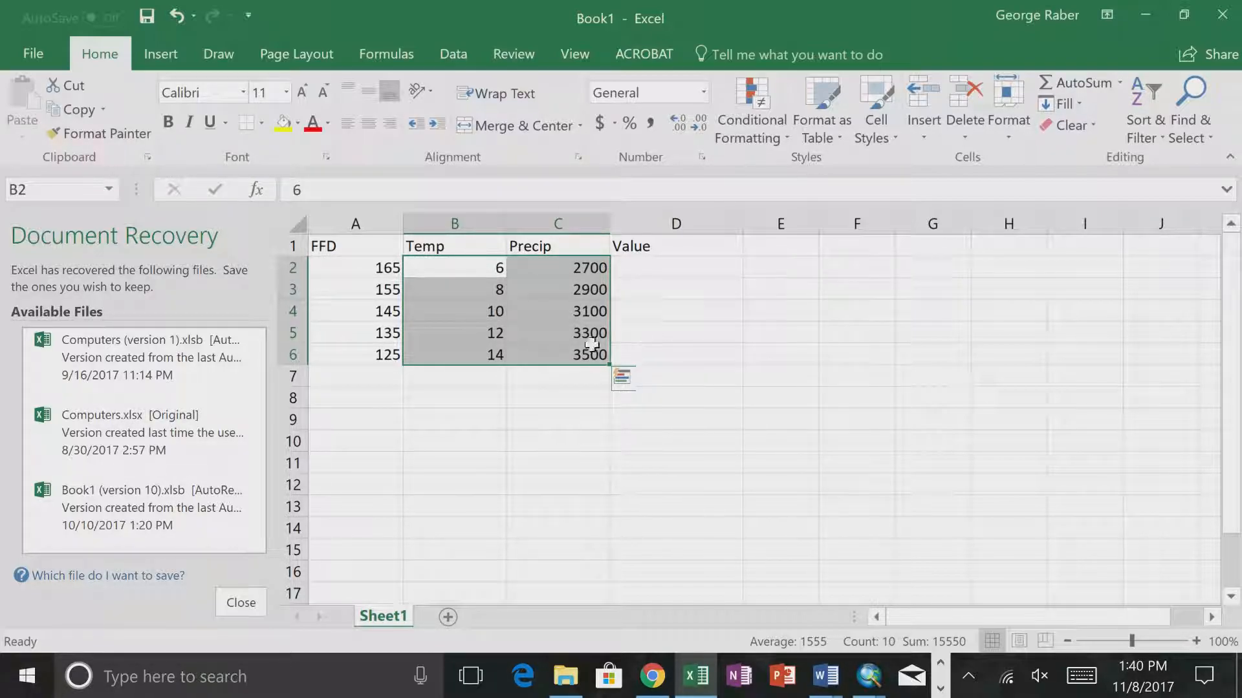
{"action": "left_click", "coordinate": [548, 309]}
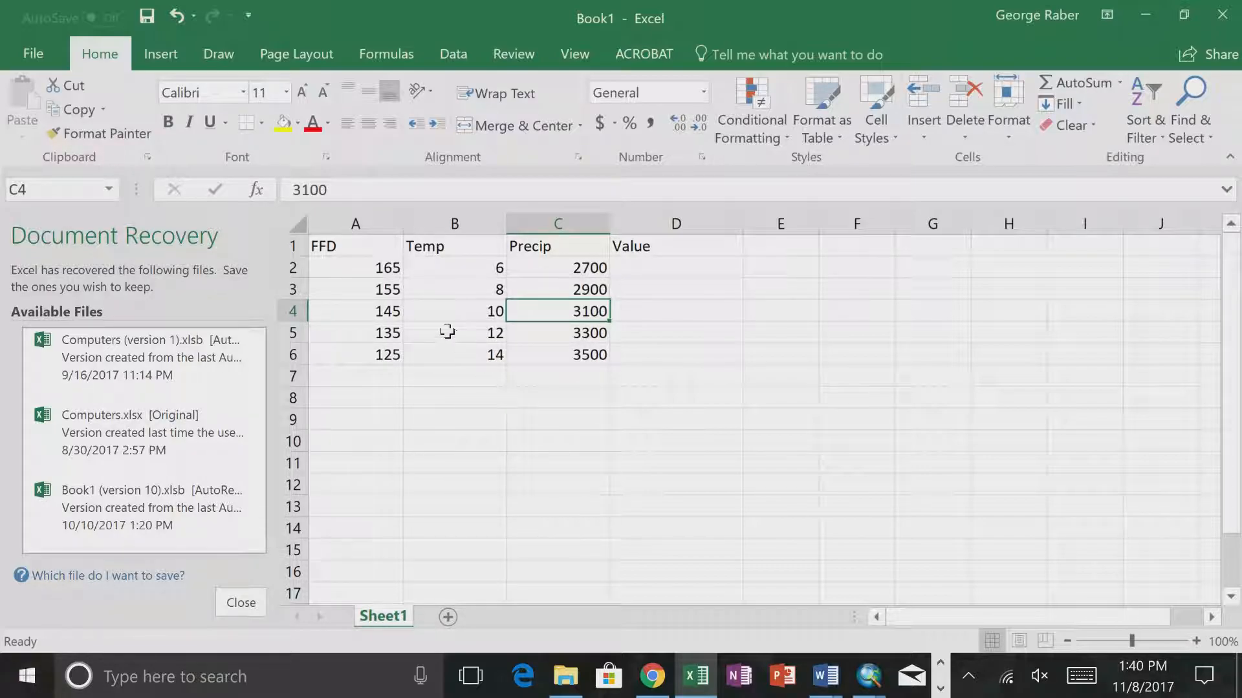
- Reverse the FFD values to ascending order by entering 125 in A2, 135 in A3, 155 in A5 and 165 in A6
{"action": "left_click", "coordinate": [386, 269]}
{"action": "type", "text": "125"}
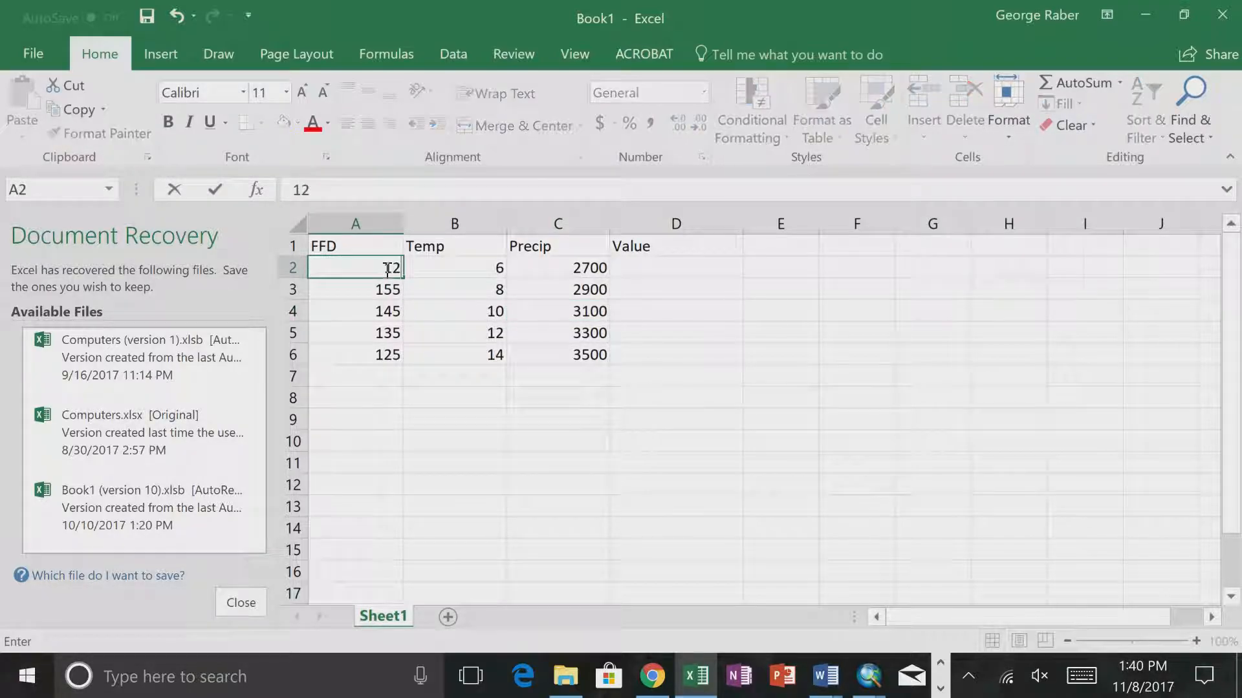
{"action": "key", "text": "Return"}
{"action": "type", "text": "135"}
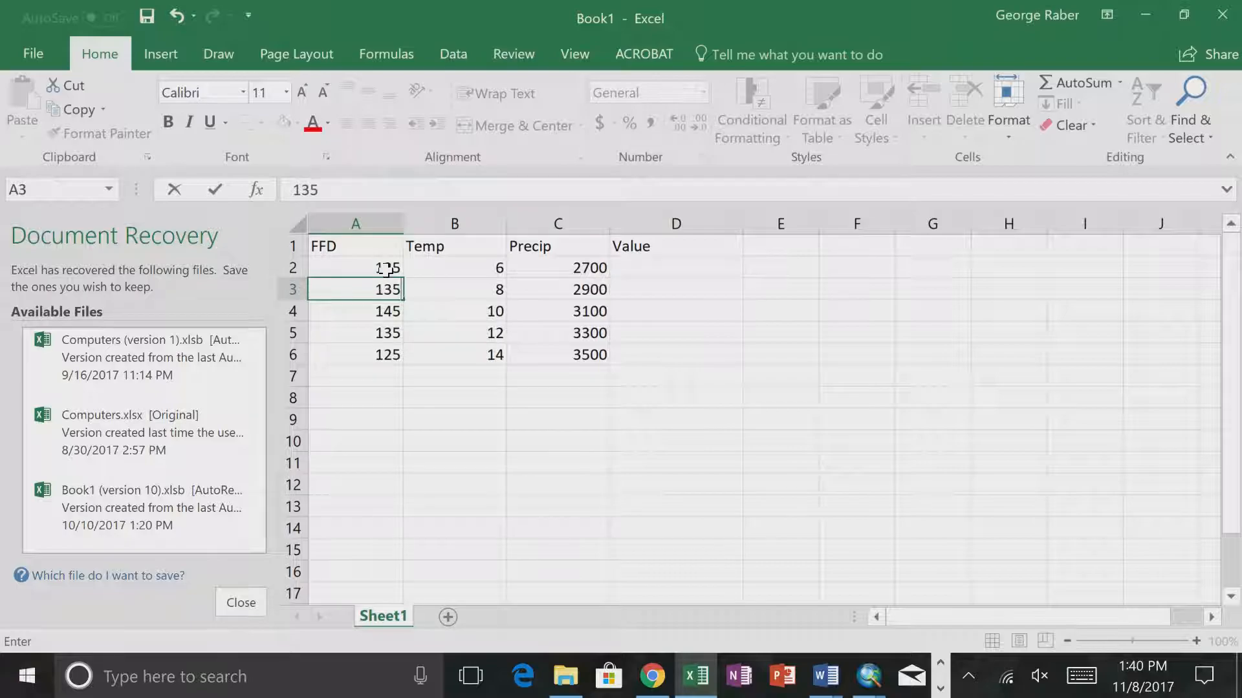
{"action": "key", "text": "Return"}
{"action": "key", "text": "Return"}
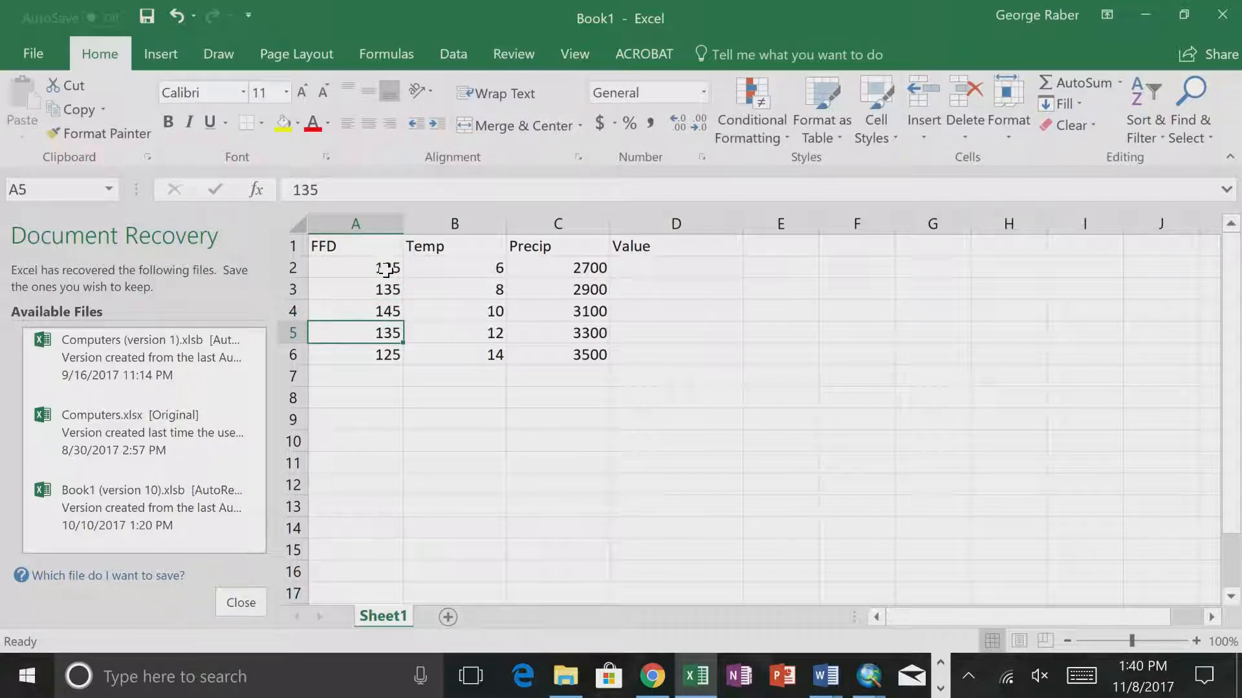
{"action": "type", "text": "1"}
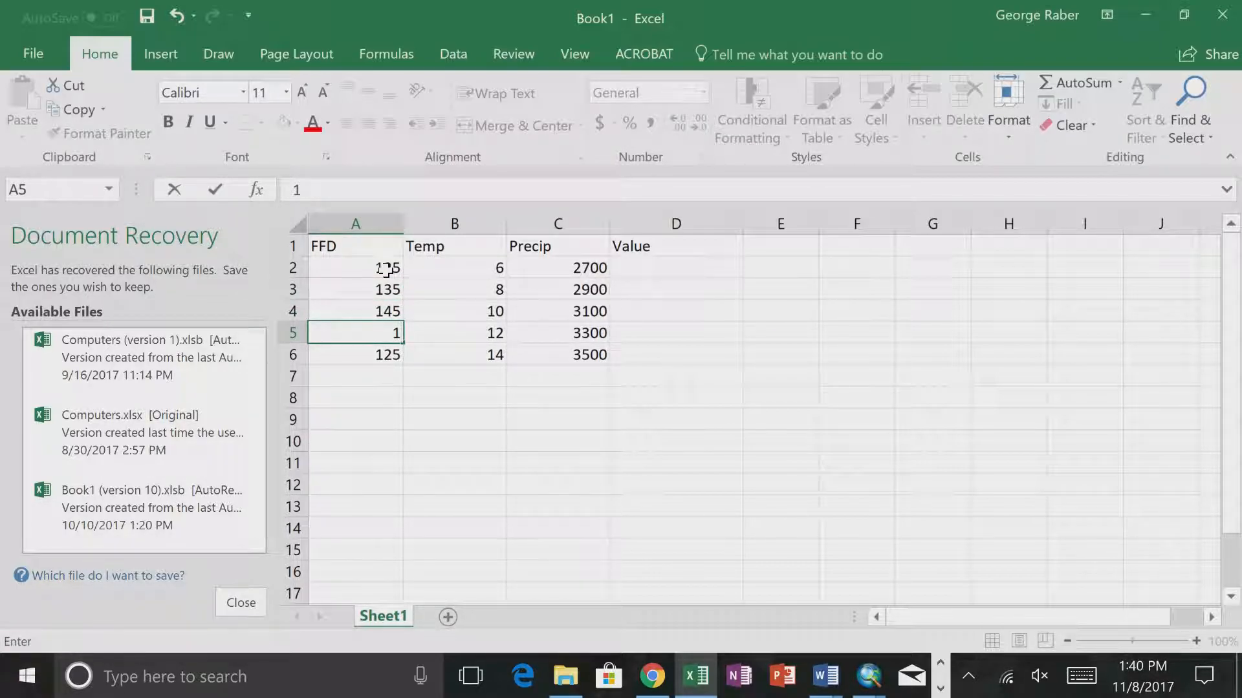
{"action": "type", "text": "55"}
{"action": "key", "text": "Return"}
{"action": "type", "text": "16"}
{"action": "type", "text": "5"}
{"action": "key", "text": "BackSpace"}
{"action": "type", "text": "65"}
{"action": "key", "text": "Return"}
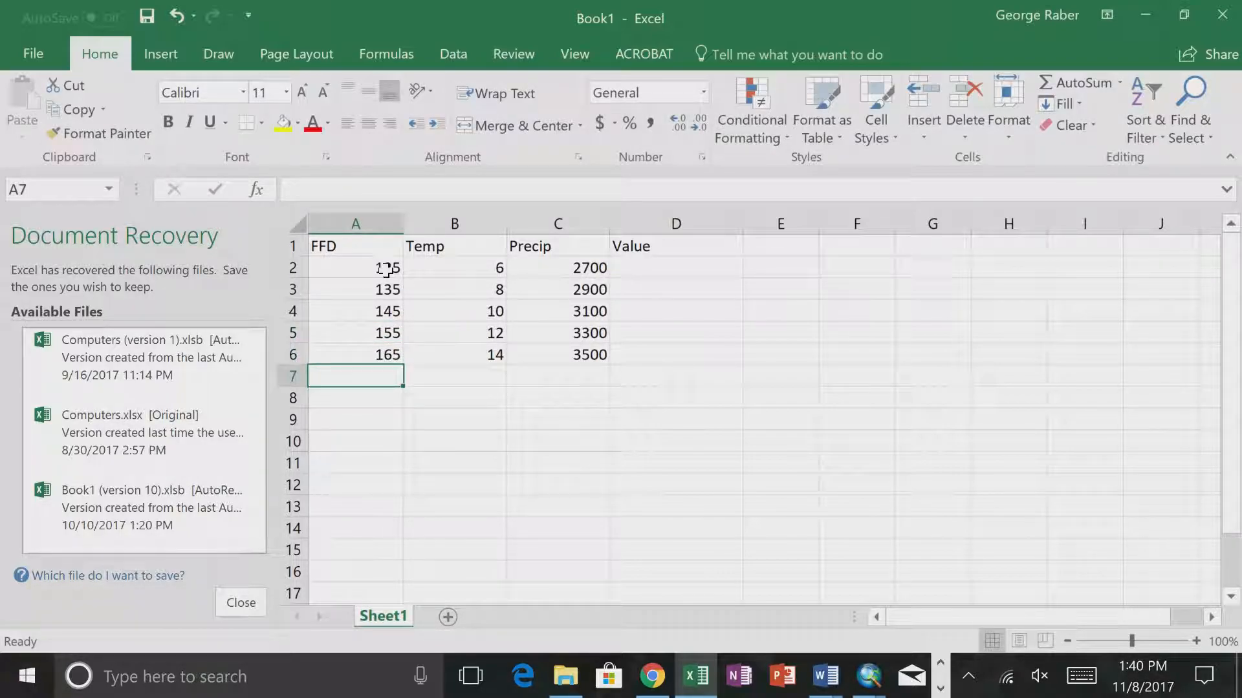
{"action": "left_click", "coordinate": [643, 355]}
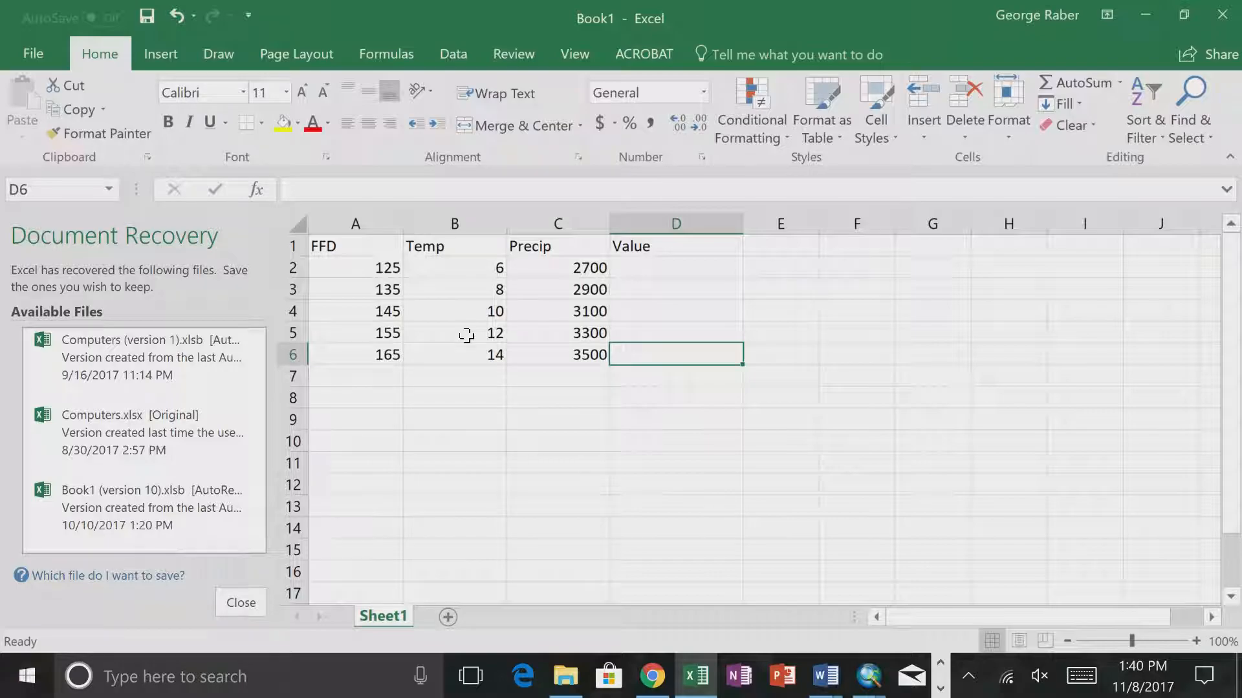
- Copy the five FFD values in A2 to A6 and paste them below, starting at cells A7, A12 and A17
{"action": "left_click", "coordinate": [366, 267]}
{"action": "left_click_drag", "start_coordinate": [356, 303], "coordinate": [352, 356]}
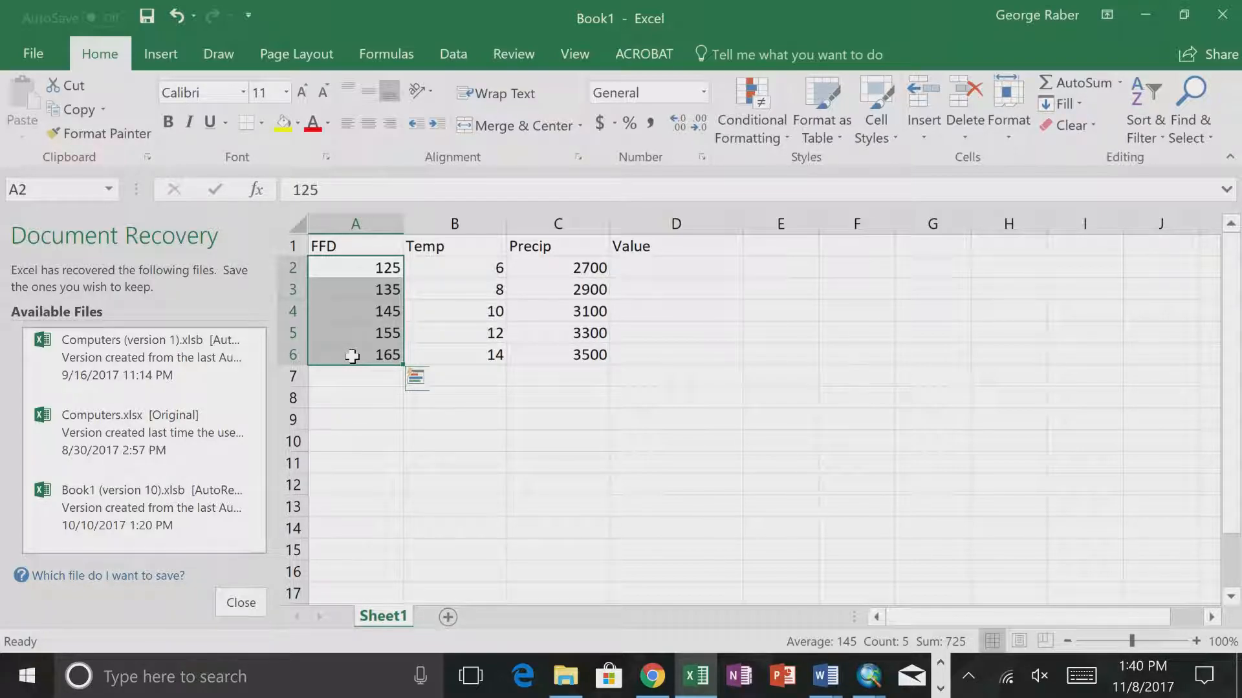
{"action": "key", "text": "ctrl+c"}
{"action": "left_click", "coordinate": [351, 377]}
{"action": "key", "text": "ctrl+v"}
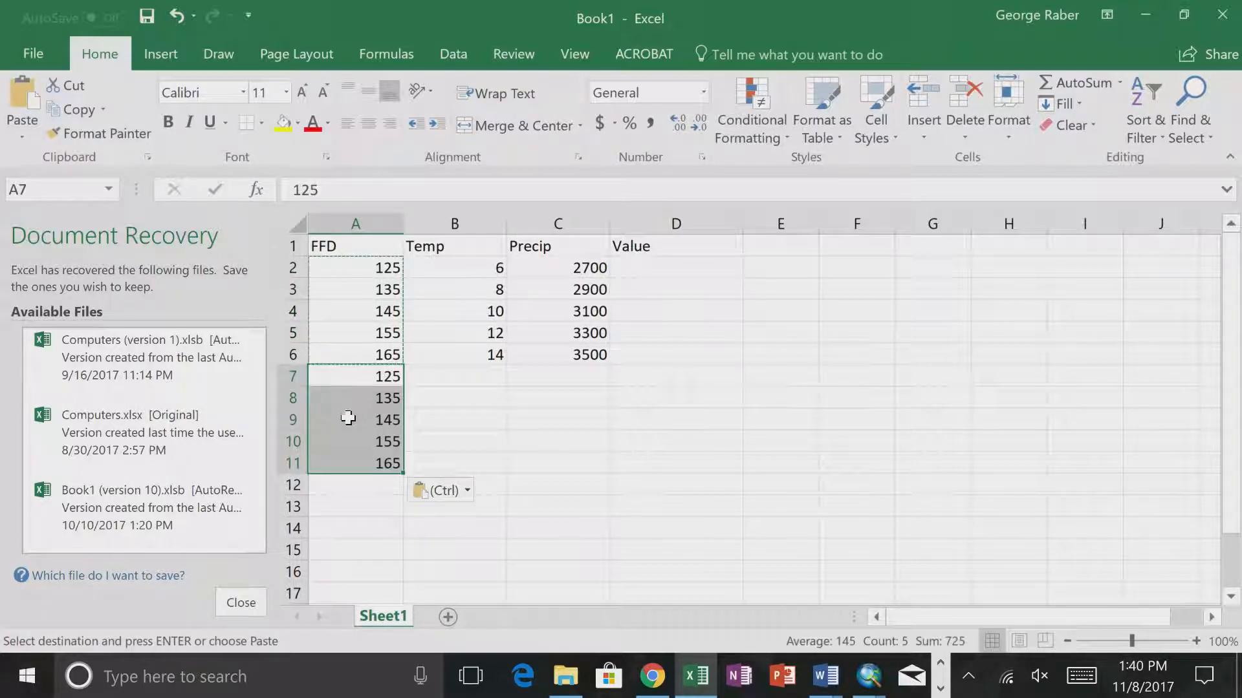
{"action": "left_click", "coordinate": [349, 486]}
{"action": "key", "text": "ctrl+v"}
{"action": "left_click", "coordinate": [354, 594]}
{"action": "key", "text": "ctrl+v"}
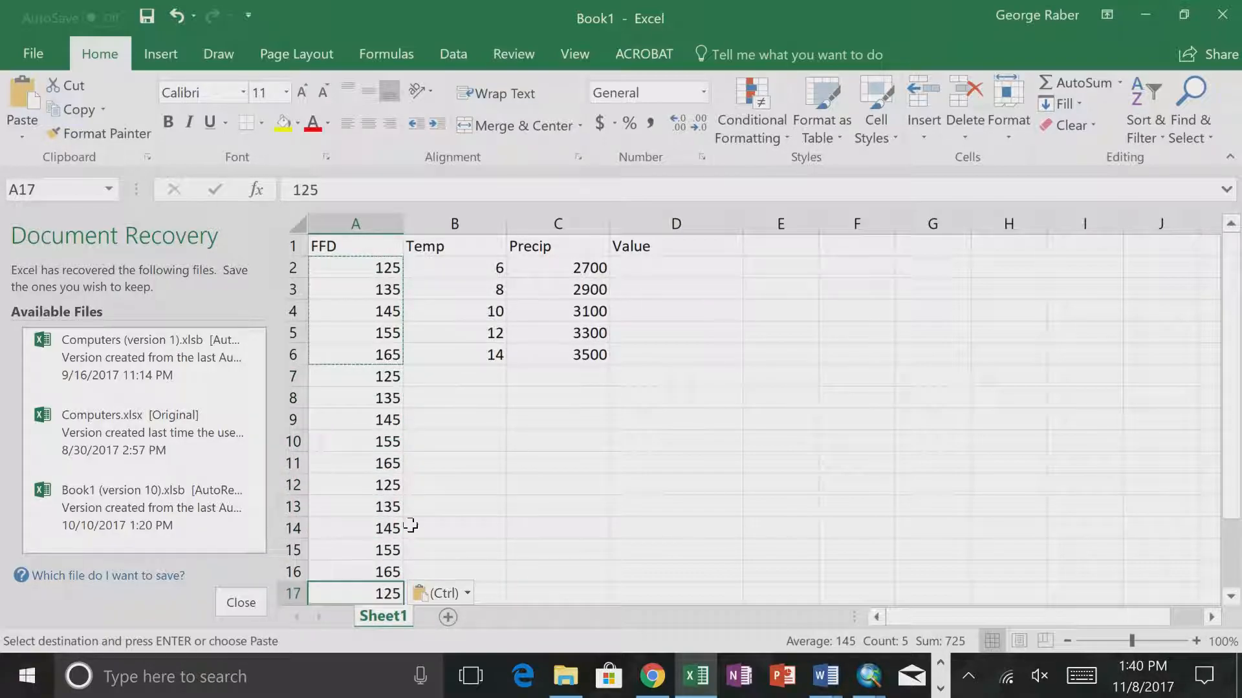
- Paste the copied FFD values once more starting at cell A22 and check the filled column
{"action": "scroll", "coordinate": [417, 520], "scroll_direction": "down", "scroll_amount": 2}
{"action": "scroll", "coordinate": [417, 522], "scroll_direction": "up", "scroll_amount": 2}
{"action": "scroll", "coordinate": [416, 522], "scroll_direction": "down", "scroll_amount": 4}
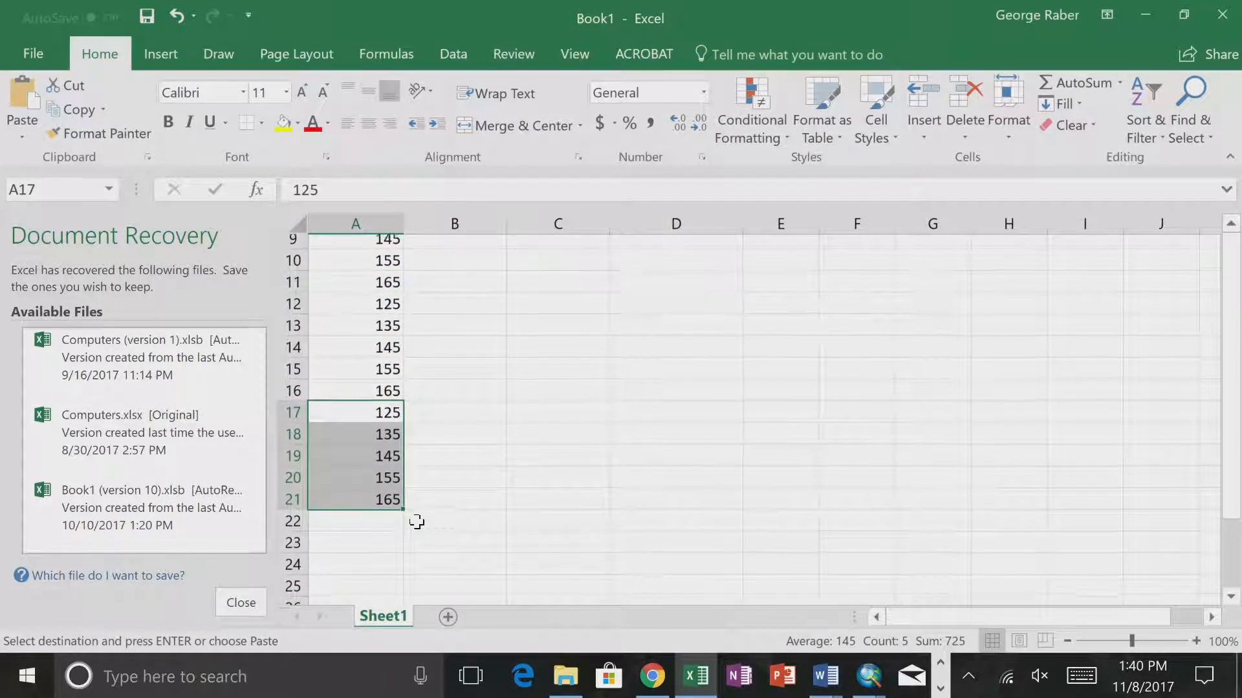
{"action": "scroll", "coordinate": [416, 522], "scroll_direction": "up", "scroll_amount": 3}
{"action": "scroll", "coordinate": [416, 522], "scroll_direction": "up", "scroll_amount": 1}
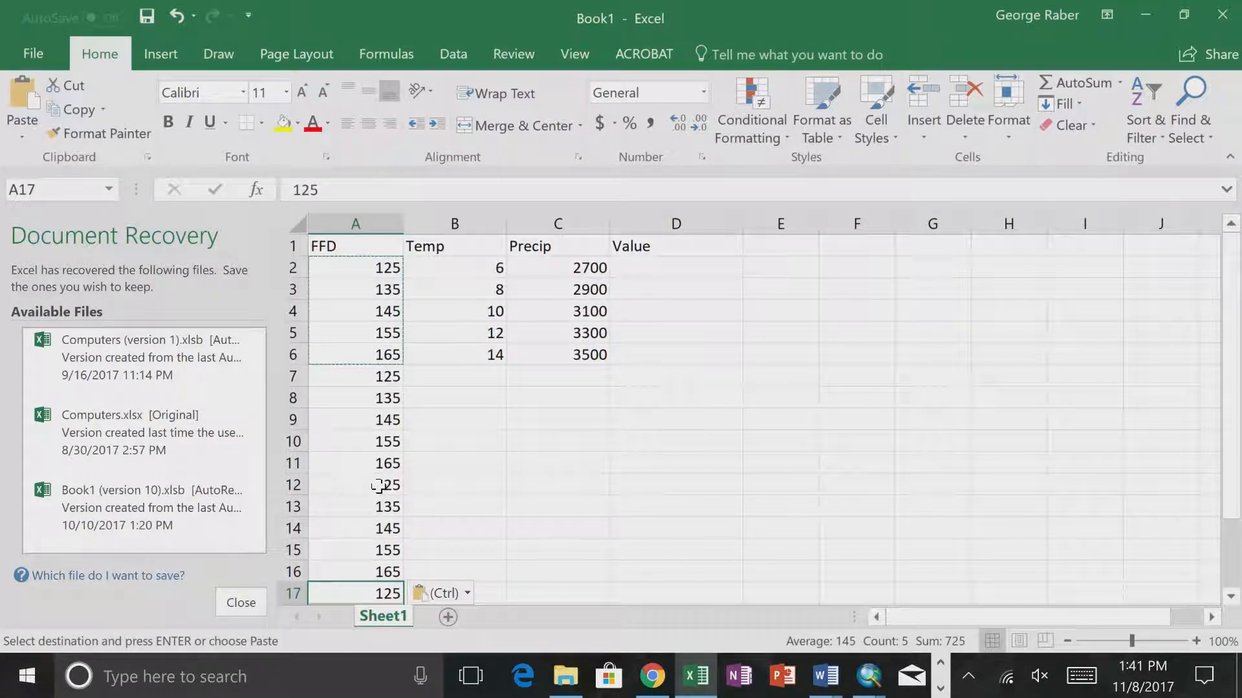
{"action": "scroll", "coordinate": [378, 487], "scroll_direction": "down", "scroll_amount": 2}
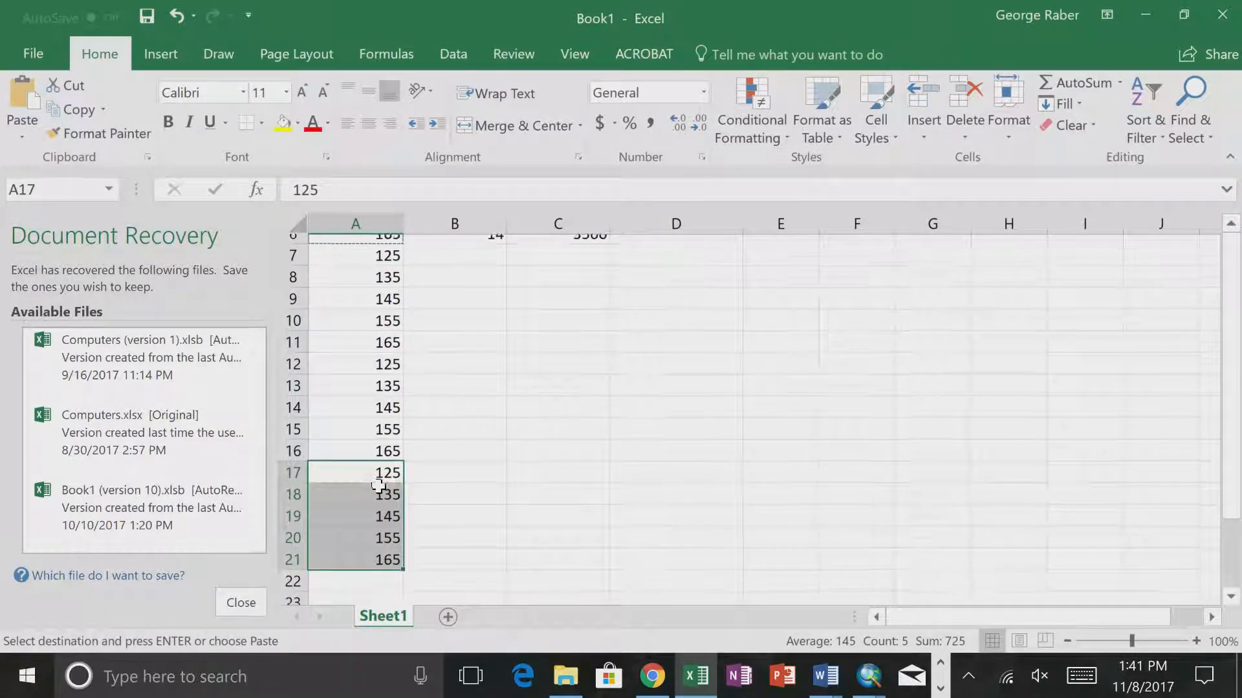
{"action": "scroll", "coordinate": [379, 487], "scroll_direction": "down", "scroll_amount": 1}
{"action": "left_click", "coordinate": [359, 528]}
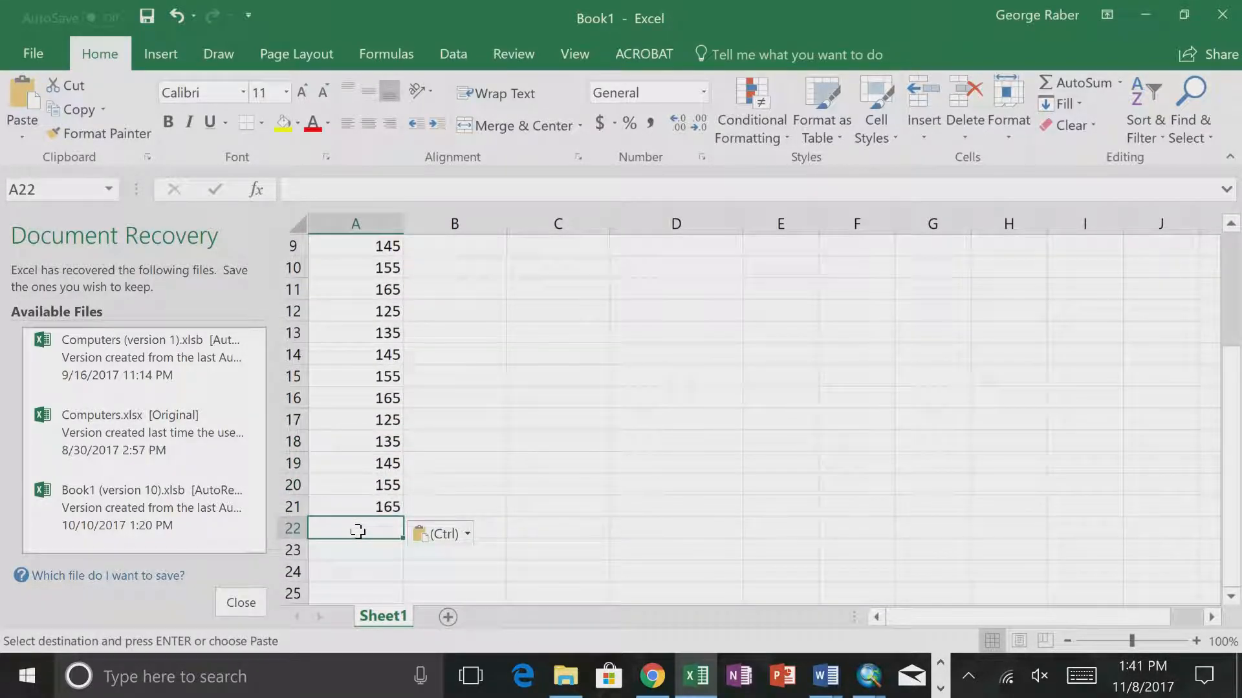
{"action": "key", "text": "ctrl+v"}
{"action": "scroll", "coordinate": [430, 520], "scroll_direction": "down", "scroll_amount": 1}
{"action": "scroll", "coordinate": [431, 522], "scroll_direction": "up", "scroll_amount": 4}
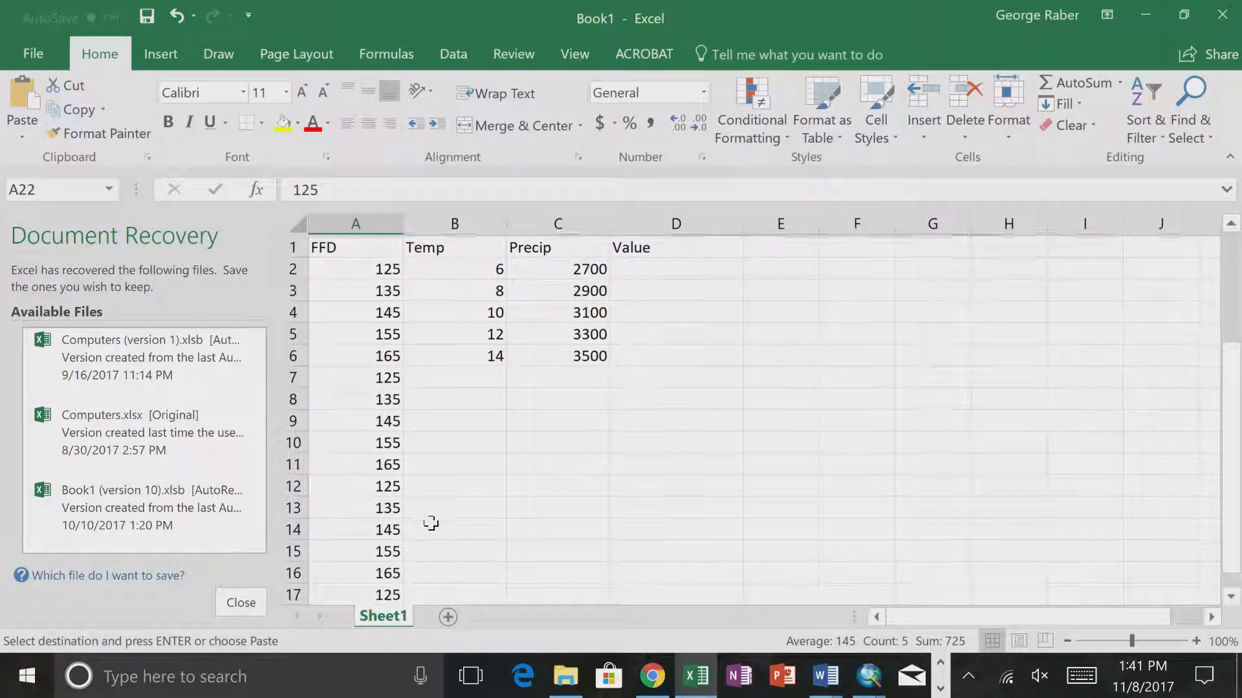
{"action": "scroll", "coordinate": [431, 523], "scroll_direction": "down", "scroll_amount": 2}
{"action": "scroll", "coordinate": [431, 522], "scroll_direction": "up", "scroll_amount": 2}
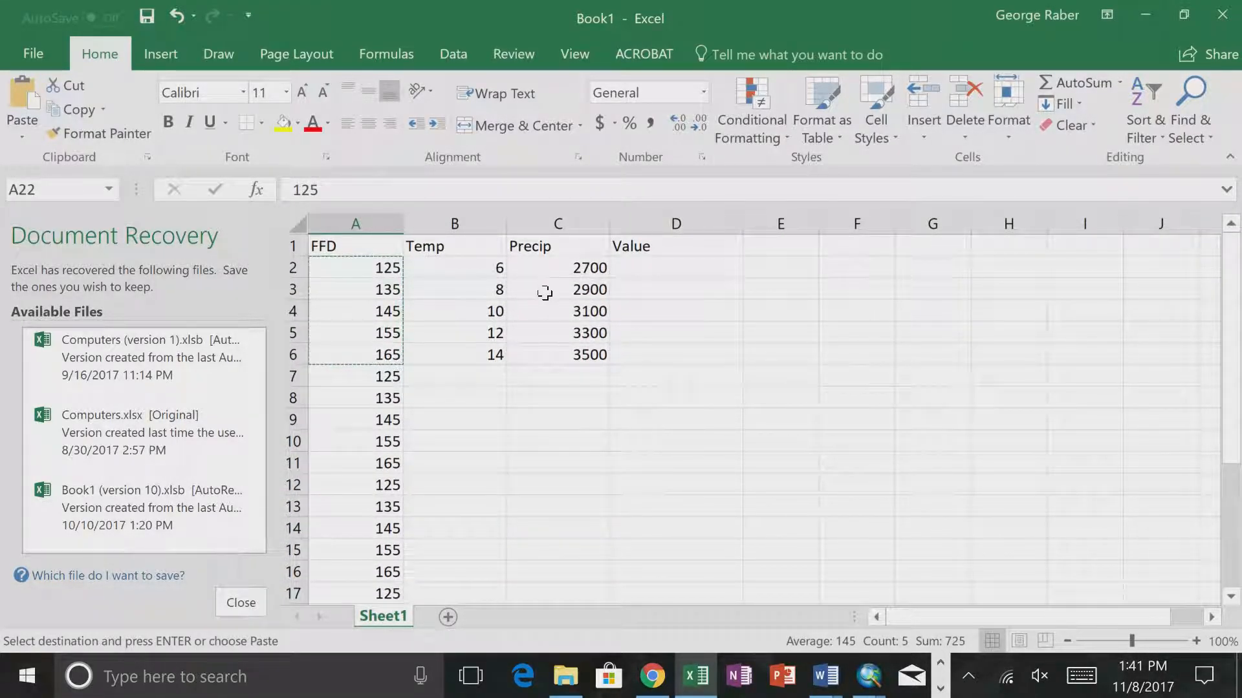
- Insert a new column between FFD and Temp, title it Precip, and enter 6 in its first data cell, B2
{"action": "left_click", "coordinate": [440, 222]}
{"action": "right_click", "coordinate": [439, 222]}
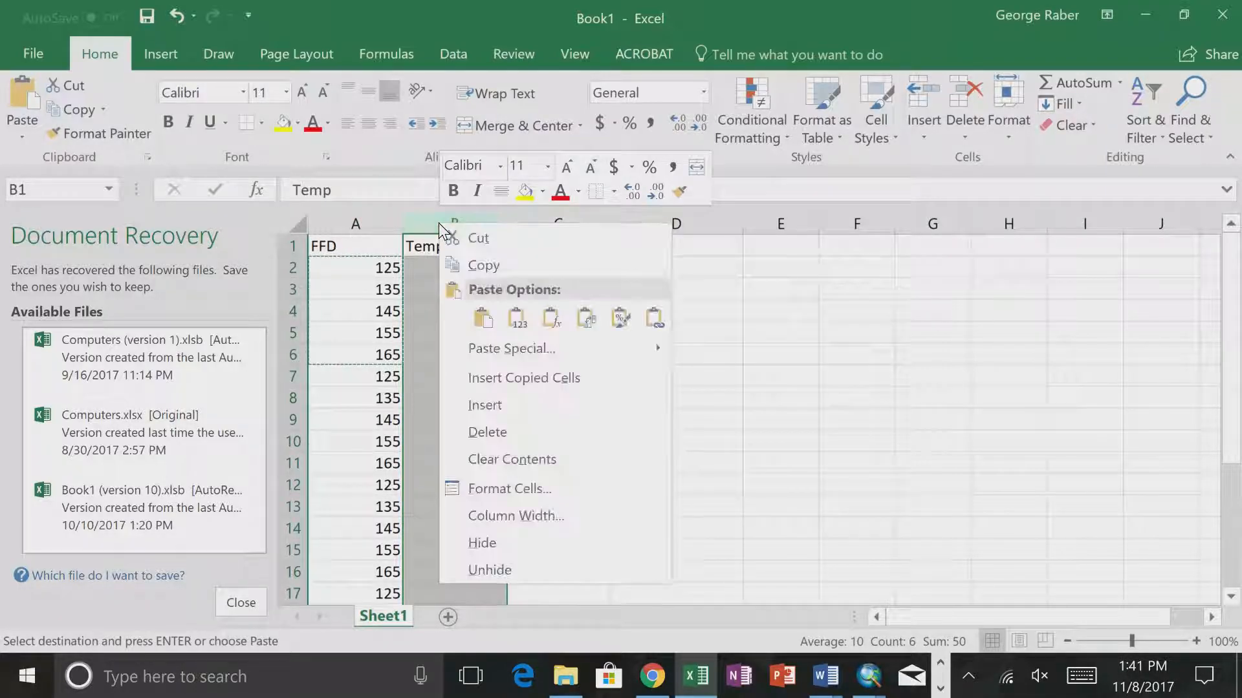
{"action": "left_click", "coordinate": [494, 405]}
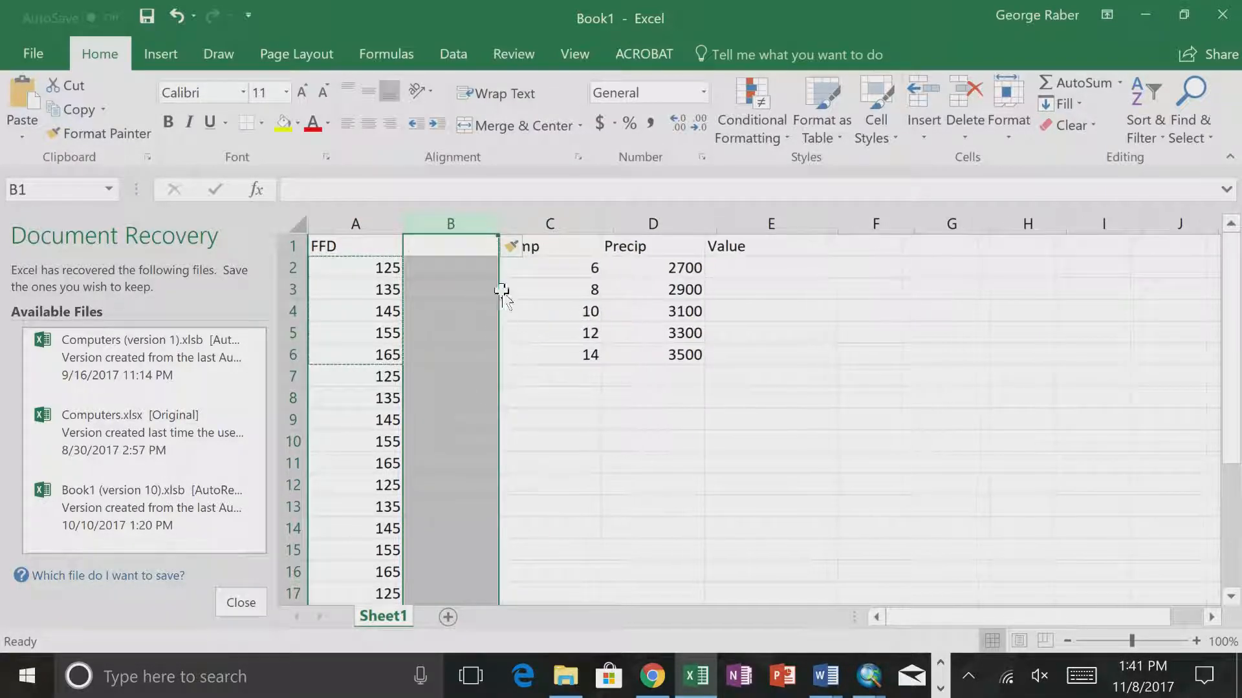
{"action": "left_click", "coordinate": [451, 249]}
{"action": "type", "text": "Precip"}
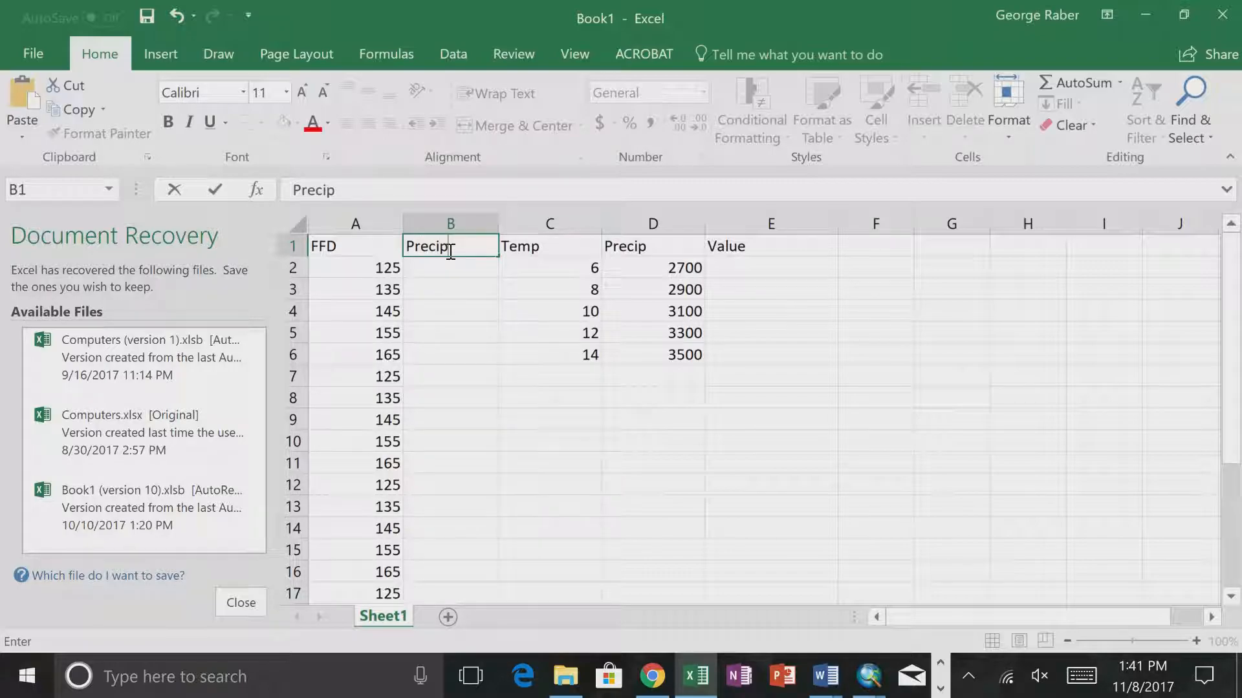
{"action": "key", "text": "Return"}
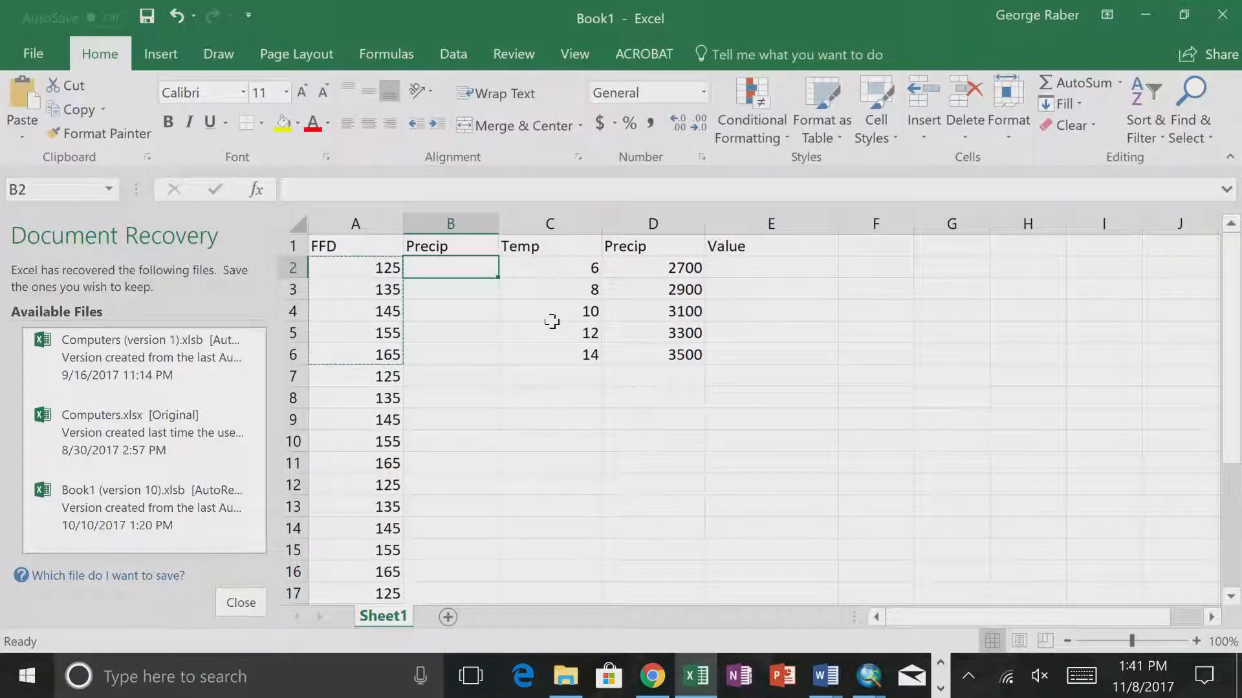
{"action": "type", "text": "6"}
{"action": "left_click", "coordinate": [446, 327]}
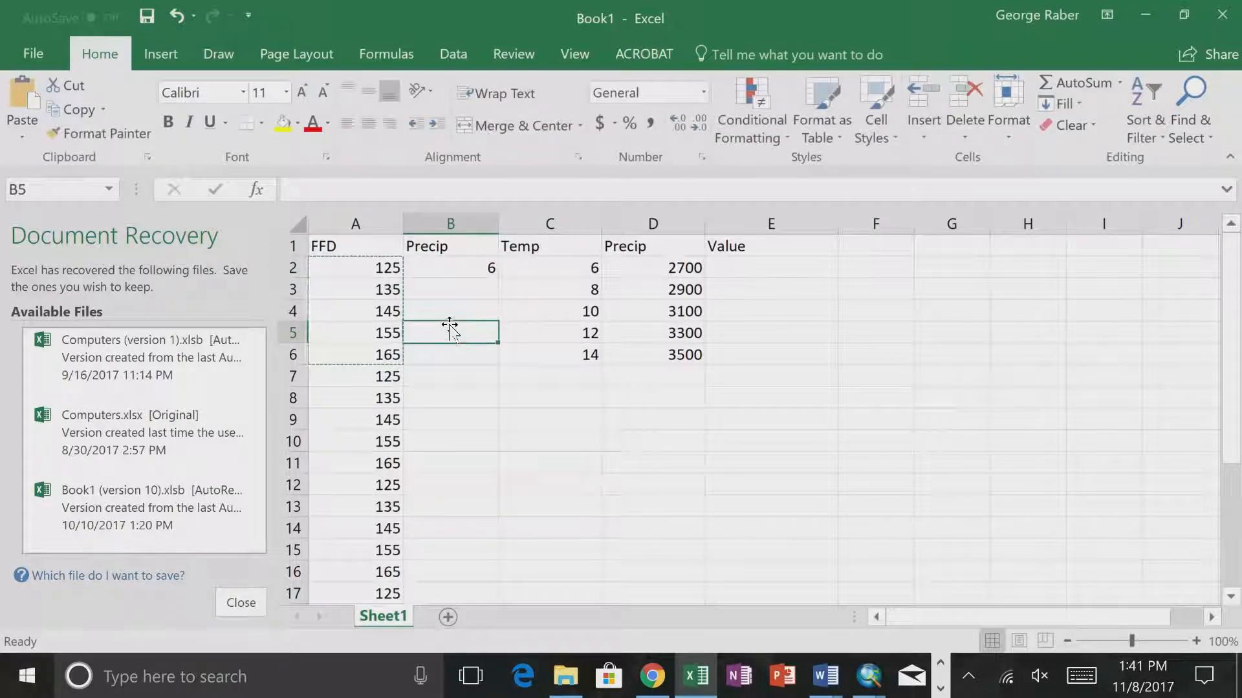
- Try to fill the 6 in B2 down the new column to row 26, alongside all the FFD values
{"action": "left_click", "coordinate": [485, 267]}
{"action": "left_click_drag", "start_coordinate": [497, 277], "coordinate": [470, 580]}
{"action": "scroll", "coordinate": [621, 417], "scroll_direction": "up", "scroll_amount": 4}
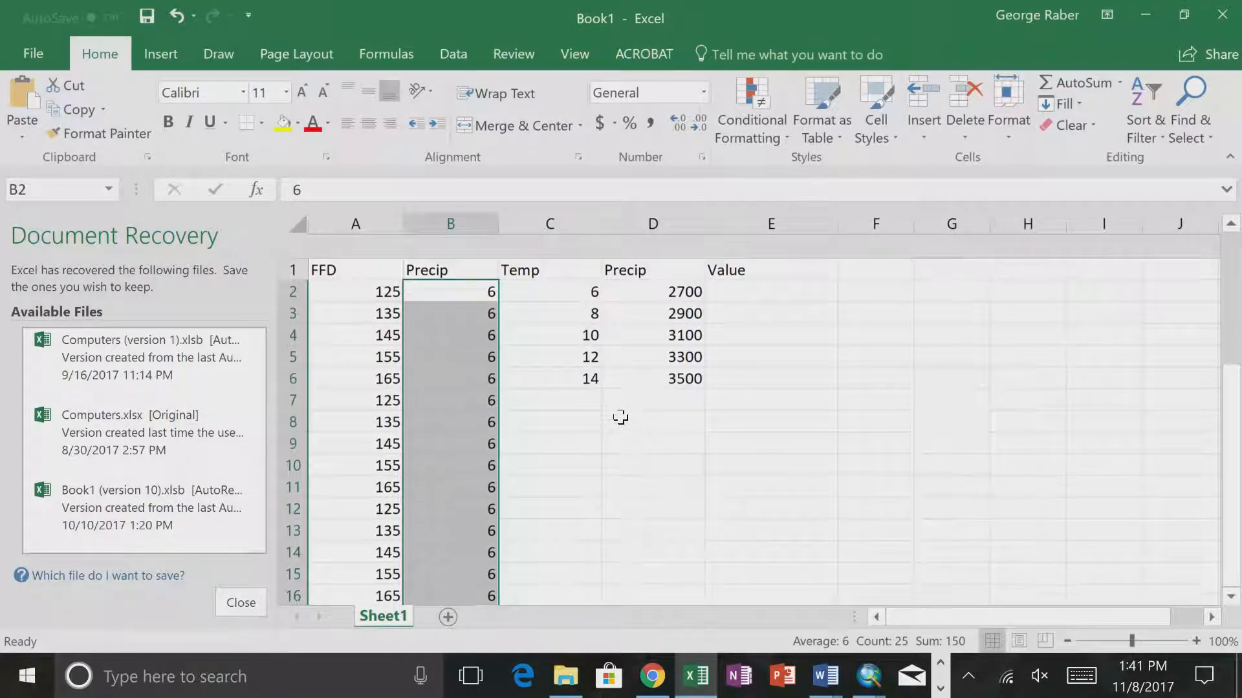
{"action": "scroll", "coordinate": [621, 417], "scroll_direction": "down", "scroll_amount": 1}
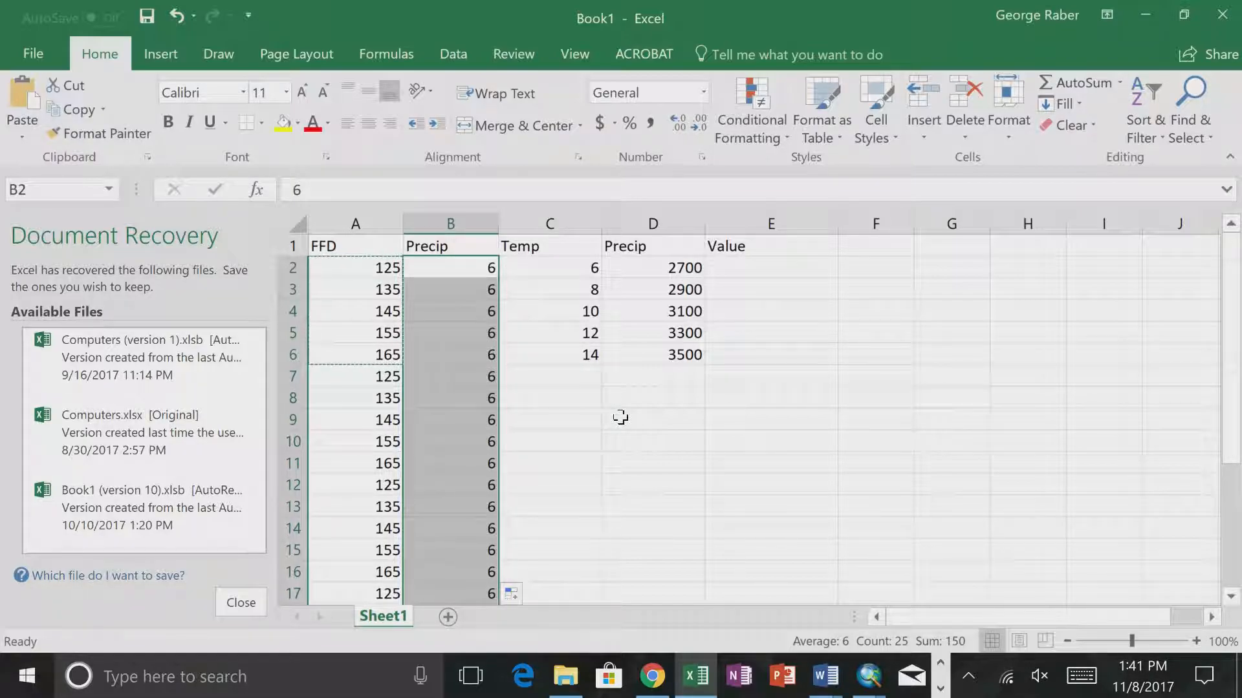
{"action": "key", "text": "ctrl+z"}
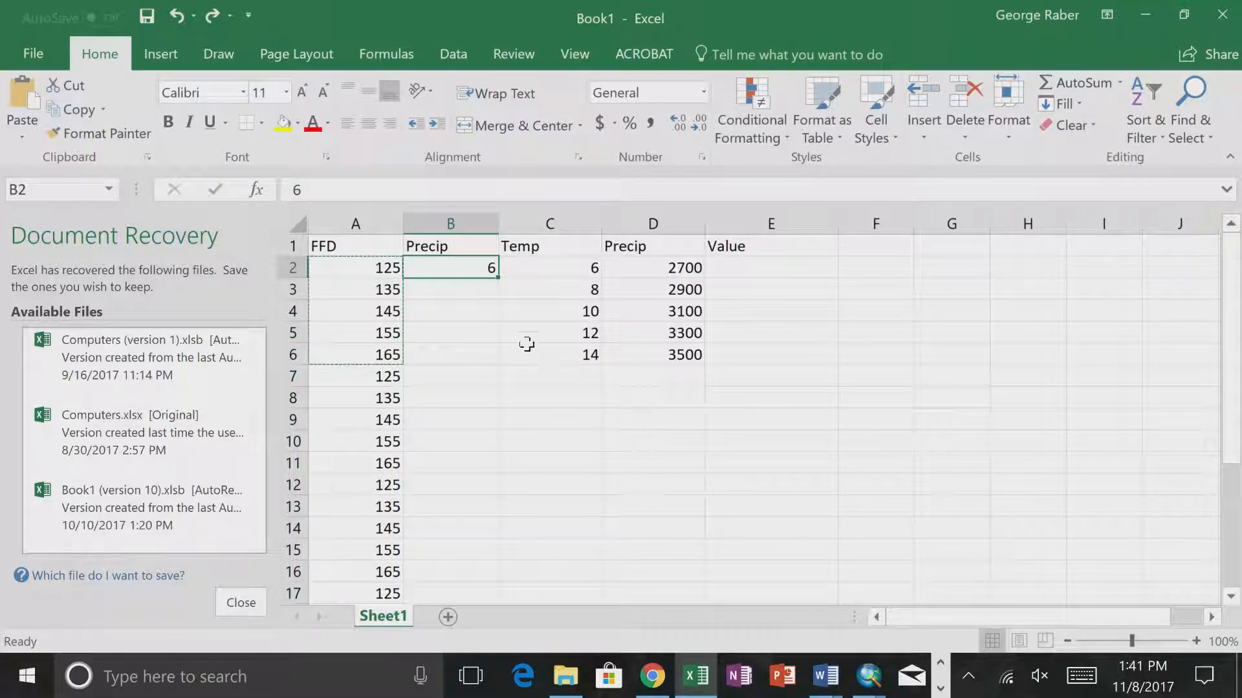
- Fill the 6 from B2 down to B6 and enter 8 in each of the cells B7 to B11
{"action": "left_click_drag", "start_coordinate": [498, 278], "coordinate": [482, 355]}
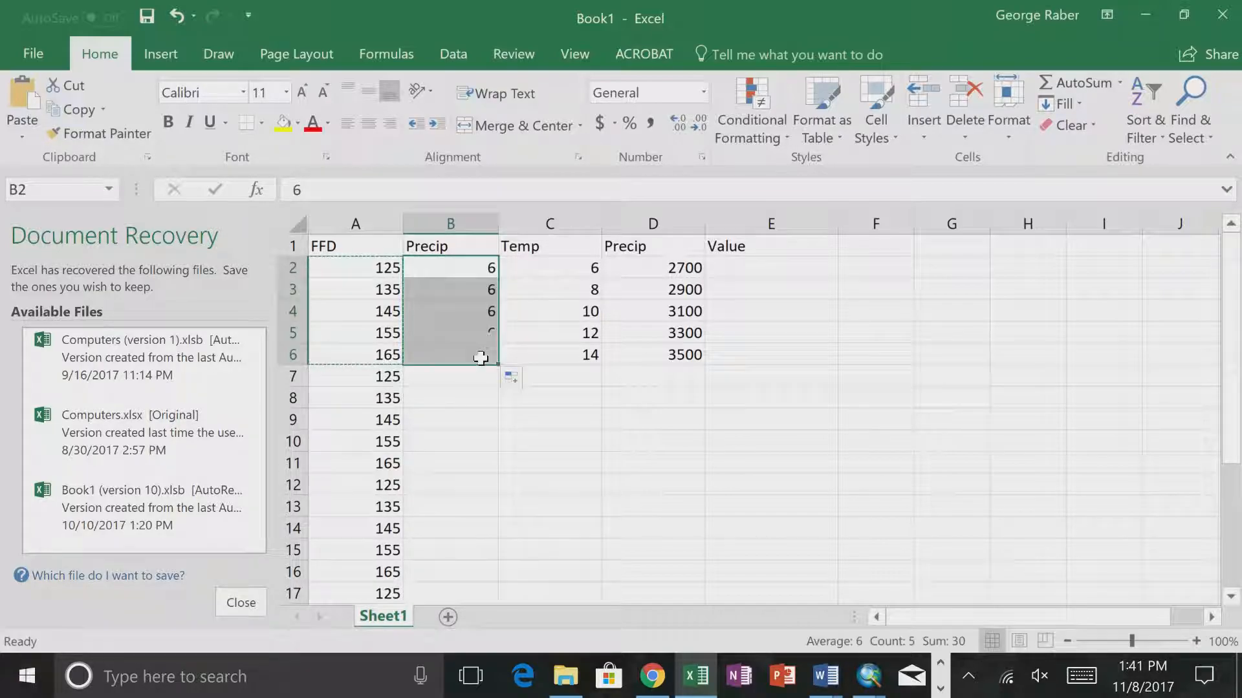
{"action": "left_click", "coordinate": [588, 290]}
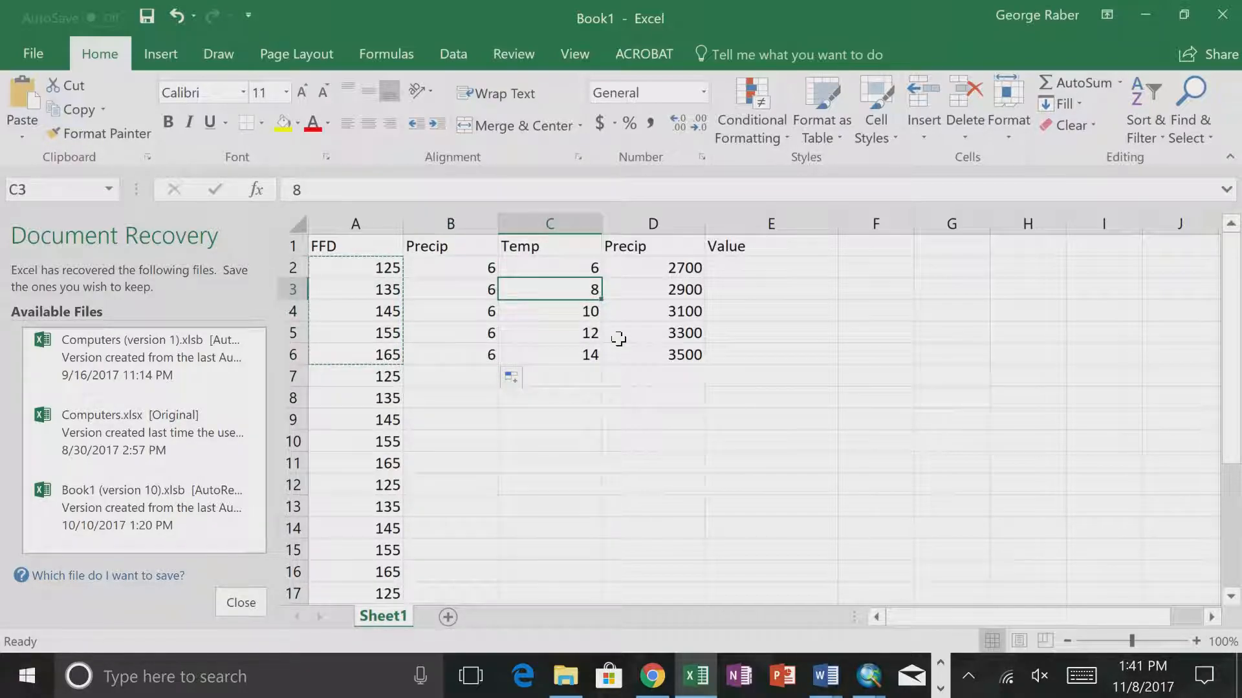
{"action": "left_click", "coordinate": [454, 375]}
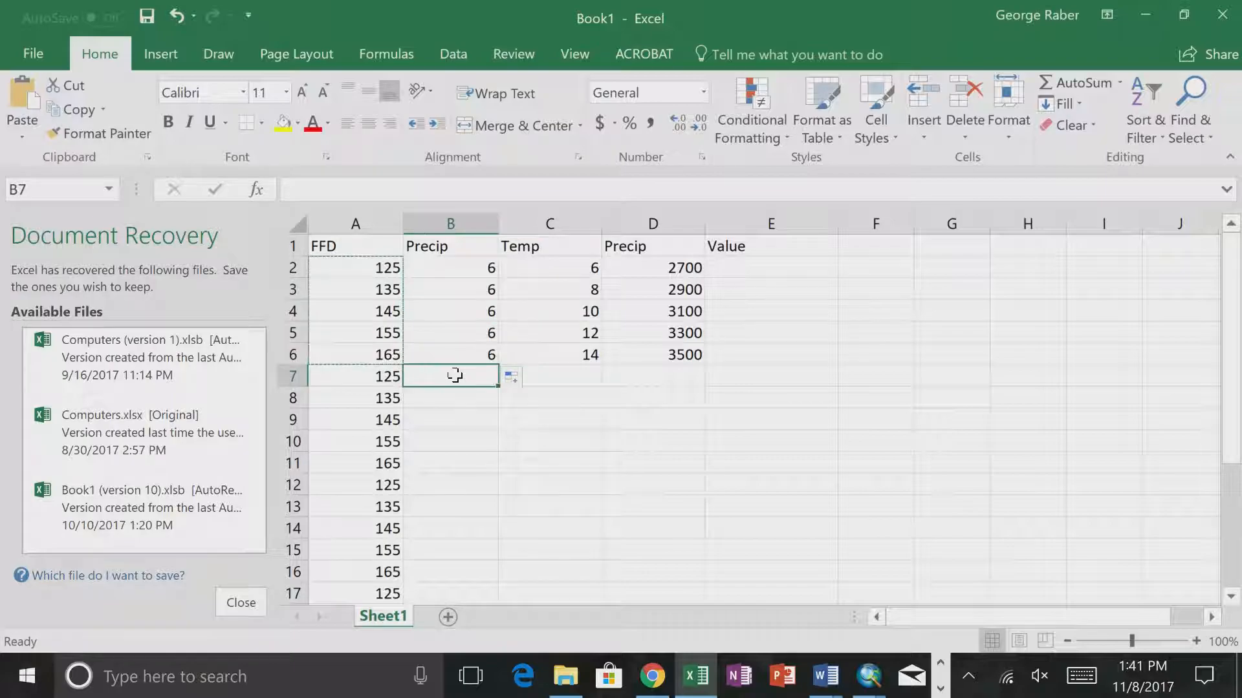
{"action": "type", "text": "8"}
{"action": "key", "text": "Return"}
{"action": "type", "text": "8"}
{"action": "key", "text": "Return"}
{"action": "type", "text": "8"}
{"action": "key", "text": "Return"}
{"action": "type", "text": "8"}
{"action": "key", "text": "Return"}
{"action": "type", "text": "8"}
{"action": "key", "text": "Return"}
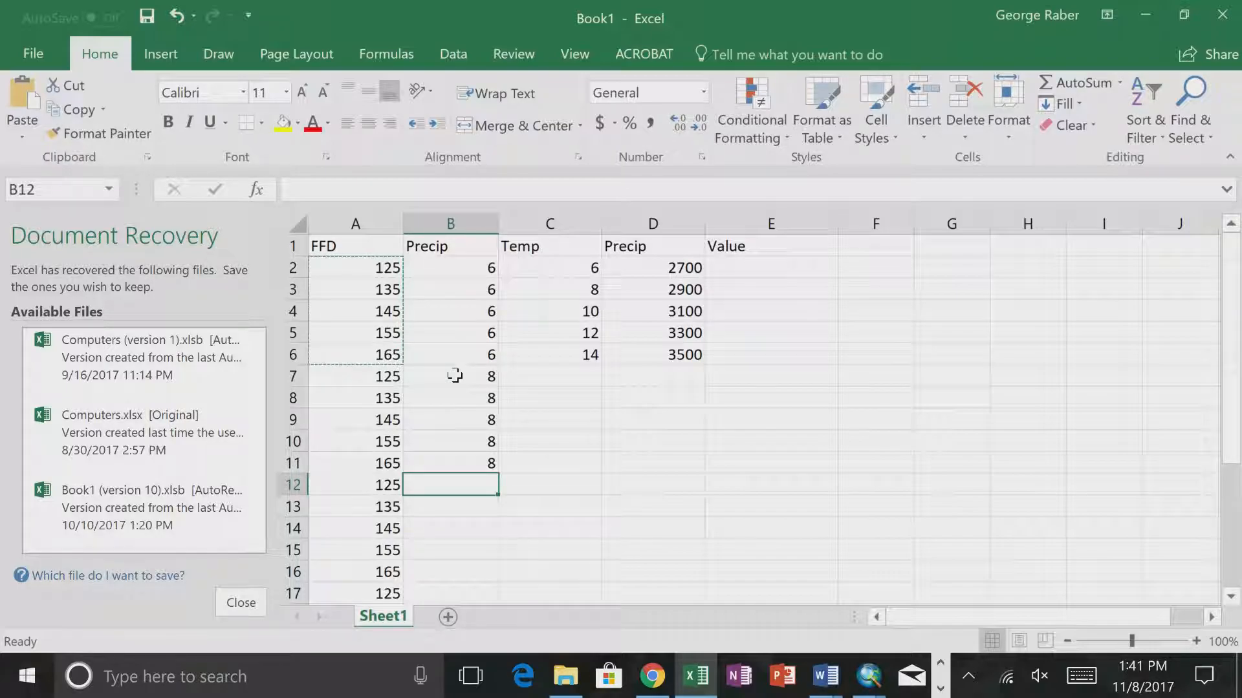
- Enter 10 in cell B12 and fill it down to B16
{"action": "type", "text": "10"}
{"action": "key", "text": "Return"}
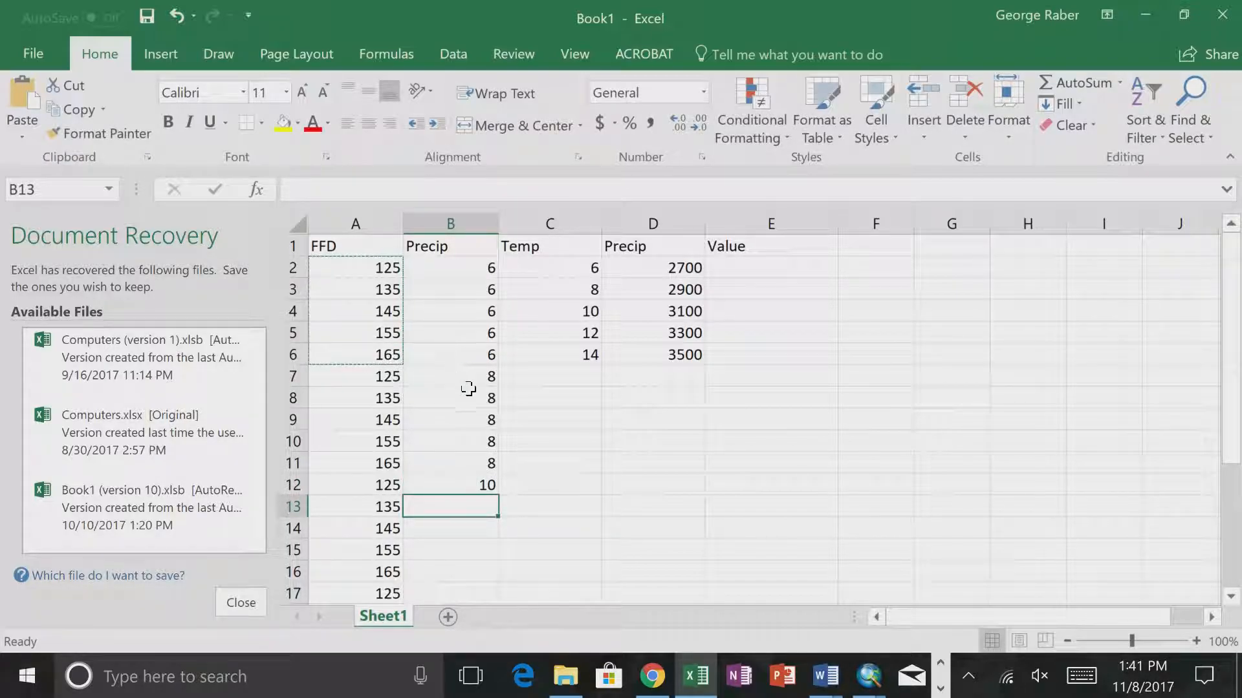
{"action": "left_click", "coordinate": [484, 482]}
{"action": "left_click_drag", "start_coordinate": [498, 495], "coordinate": [473, 578]}
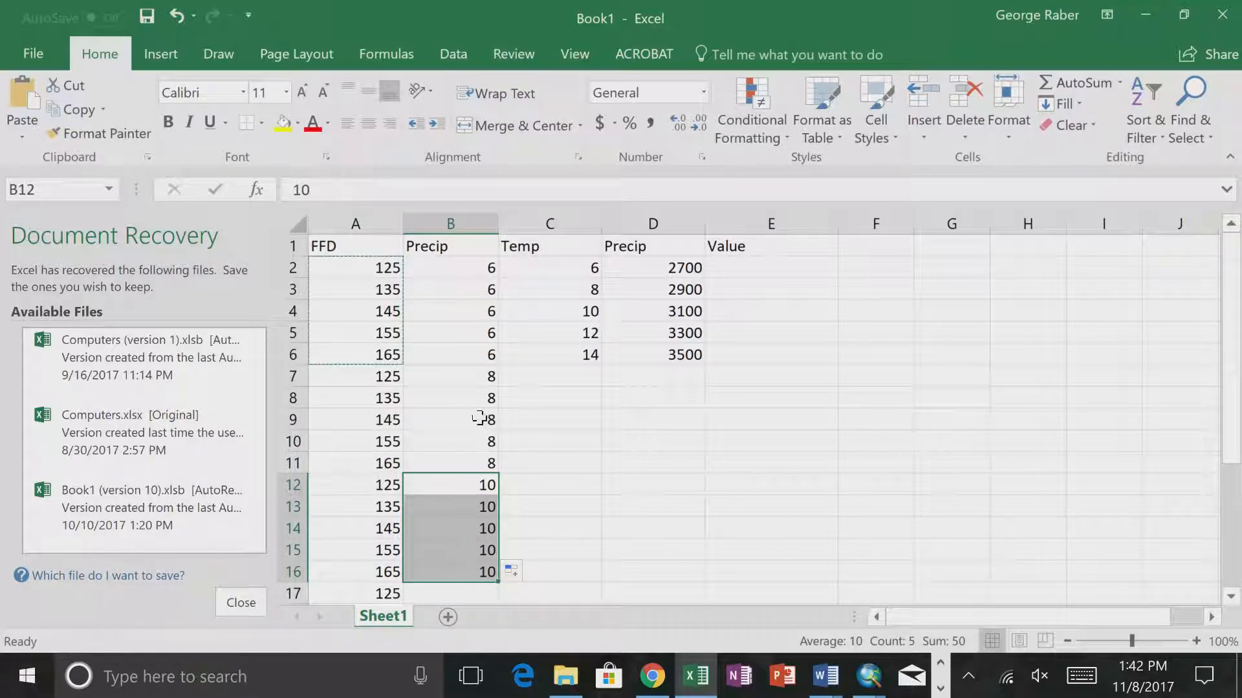
- Try to extend the pattern of the values in B2 to B16 down to B26 by filling the series
{"action": "left_click_drag", "start_coordinate": [479, 272], "coordinate": [479, 468]}
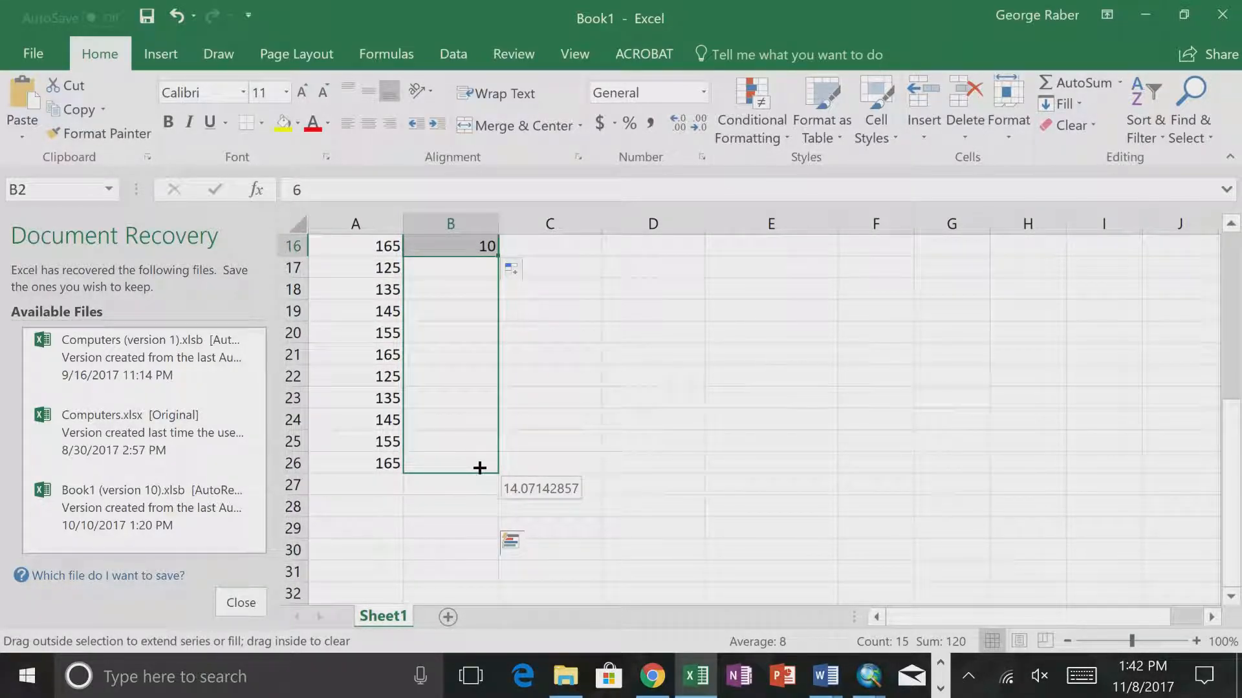
{"action": "left_click_drag", "start_coordinate": [479, 467], "coordinate": [480, 468]}
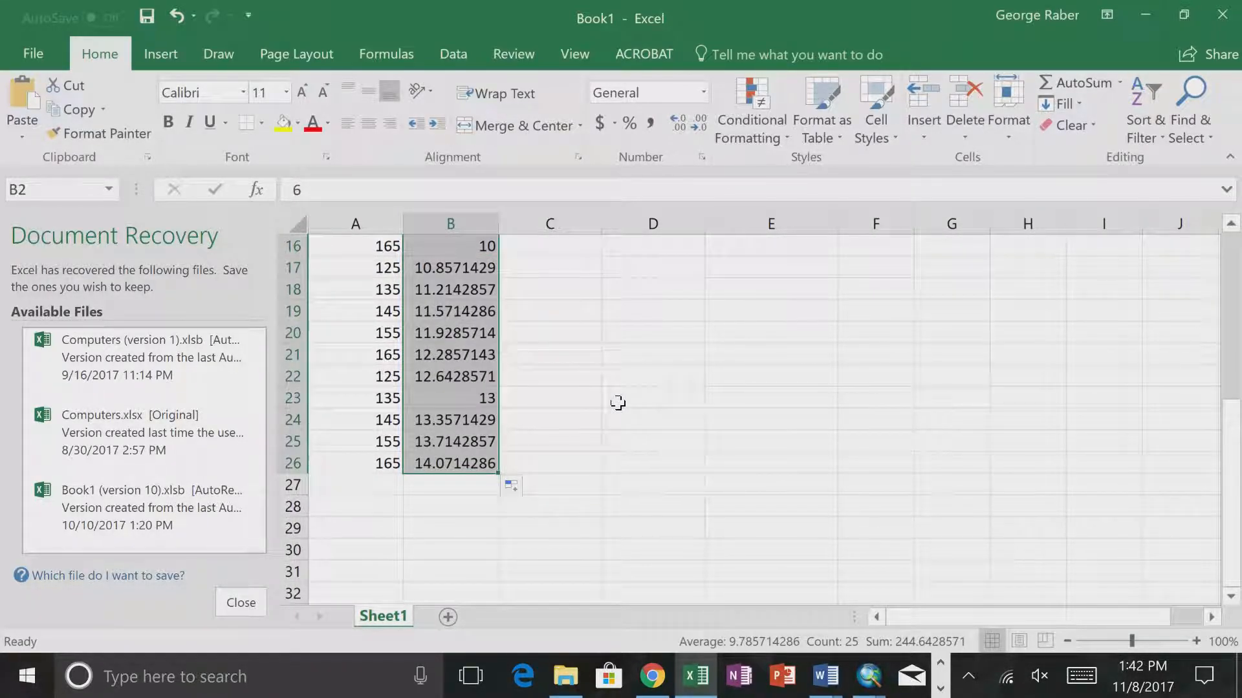
{"action": "scroll", "coordinate": [615, 402], "scroll_direction": "up", "scroll_amount": 3}
{"action": "key", "text": "ctrl+z"}
{"action": "scroll", "coordinate": [582, 545], "scroll_direction": "down", "scroll_amount": 1}
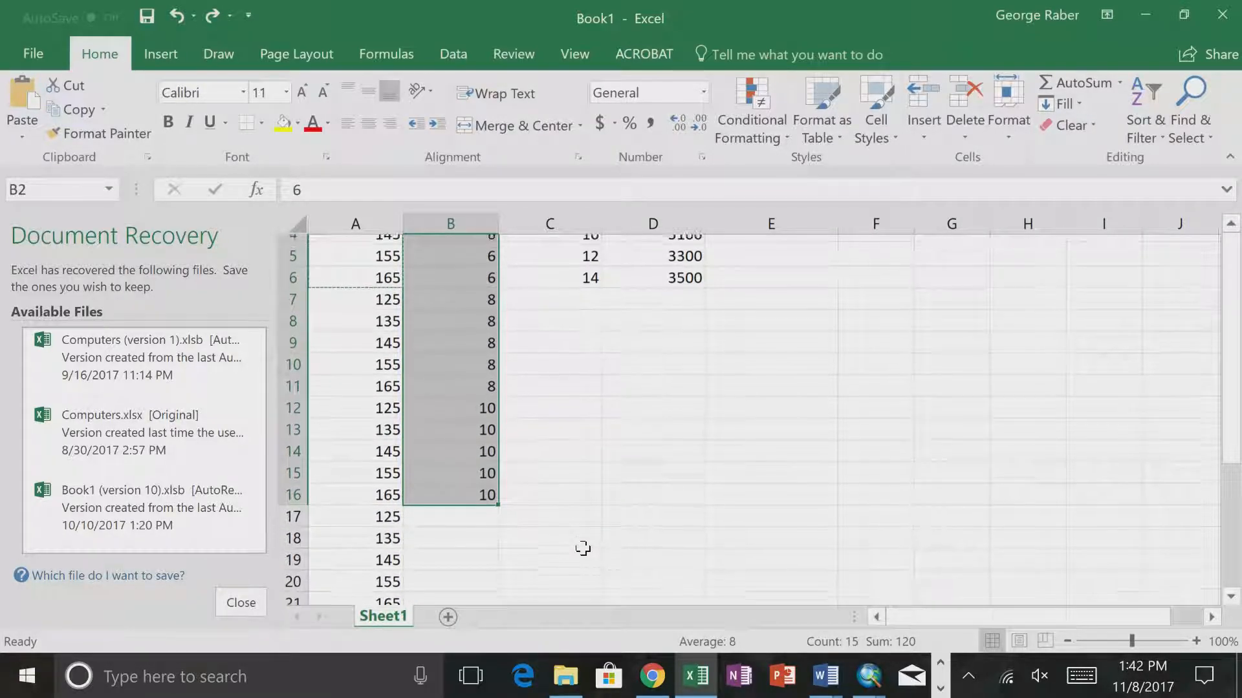
- Enter 12 in each of the cells B17 to B21
{"action": "left_click", "coordinate": [482, 529]}
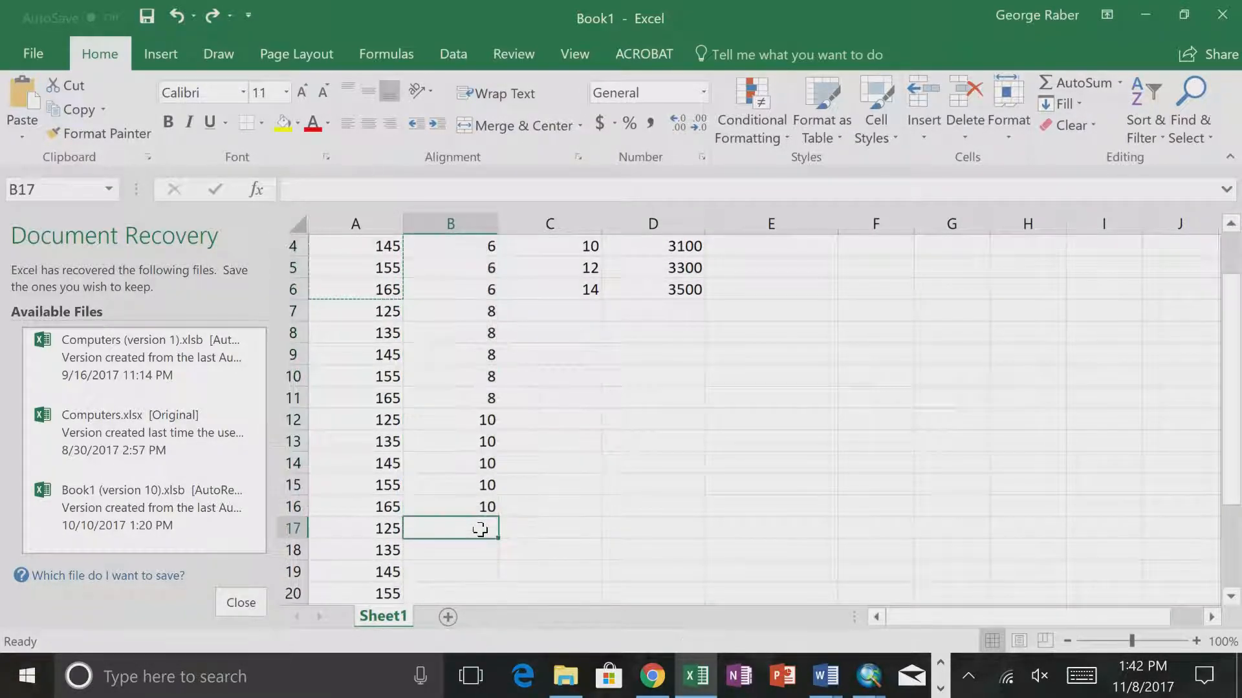
{"action": "type", "text": "12"}
{"action": "key", "text": "Return"}
{"action": "type", "text": "12"}
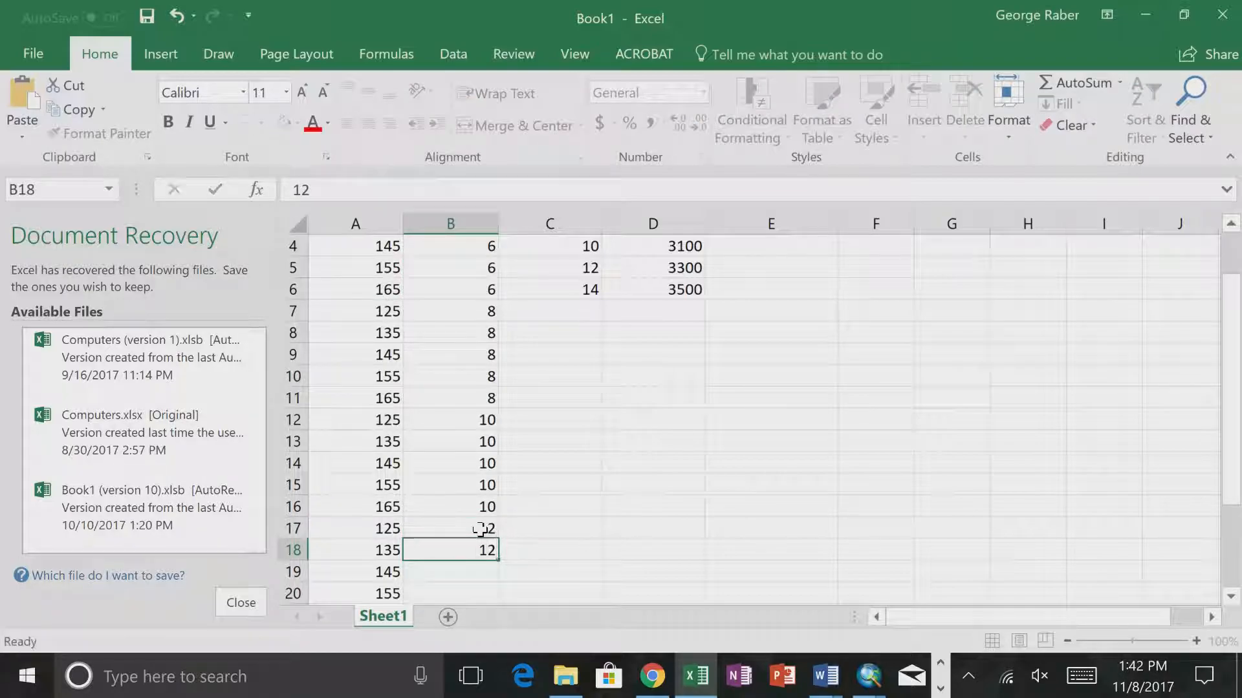
{"action": "key", "text": "Return"}
{"action": "type", "text": "12"}
{"action": "key", "text": "Return"}
{"action": "type", "text": "12"}
{"action": "key", "text": "Return"}
{"action": "type", "text": "12"}
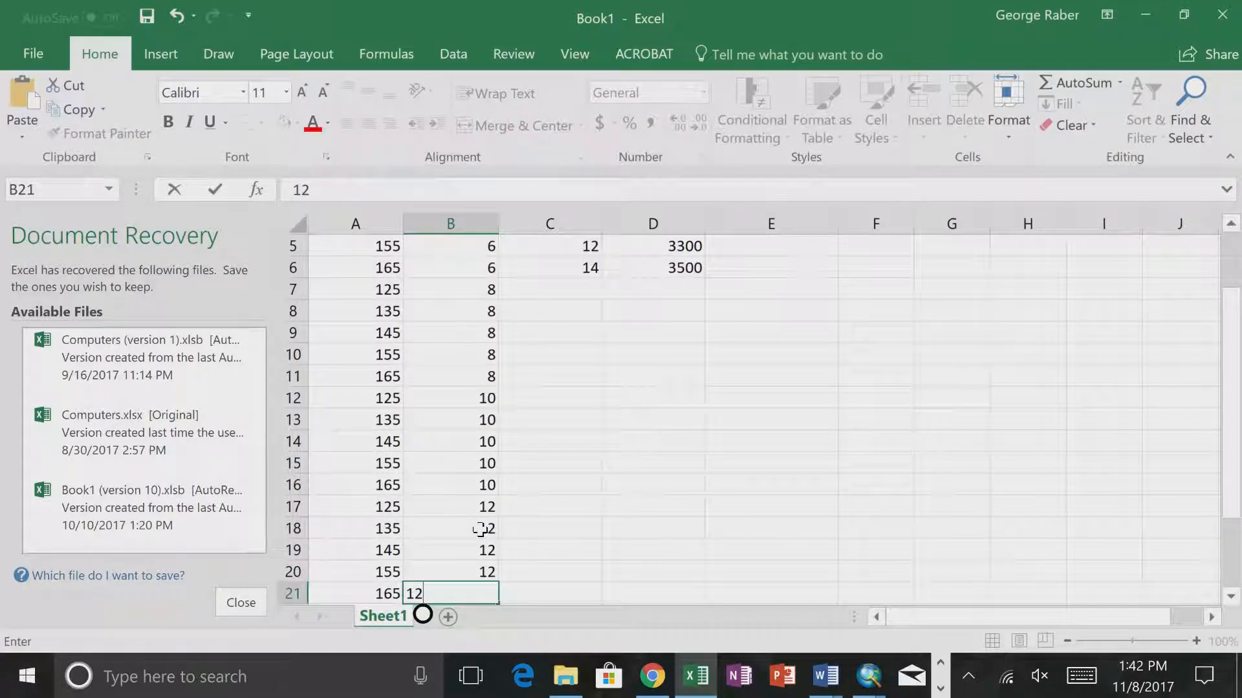
{"action": "key", "text": "Return"}
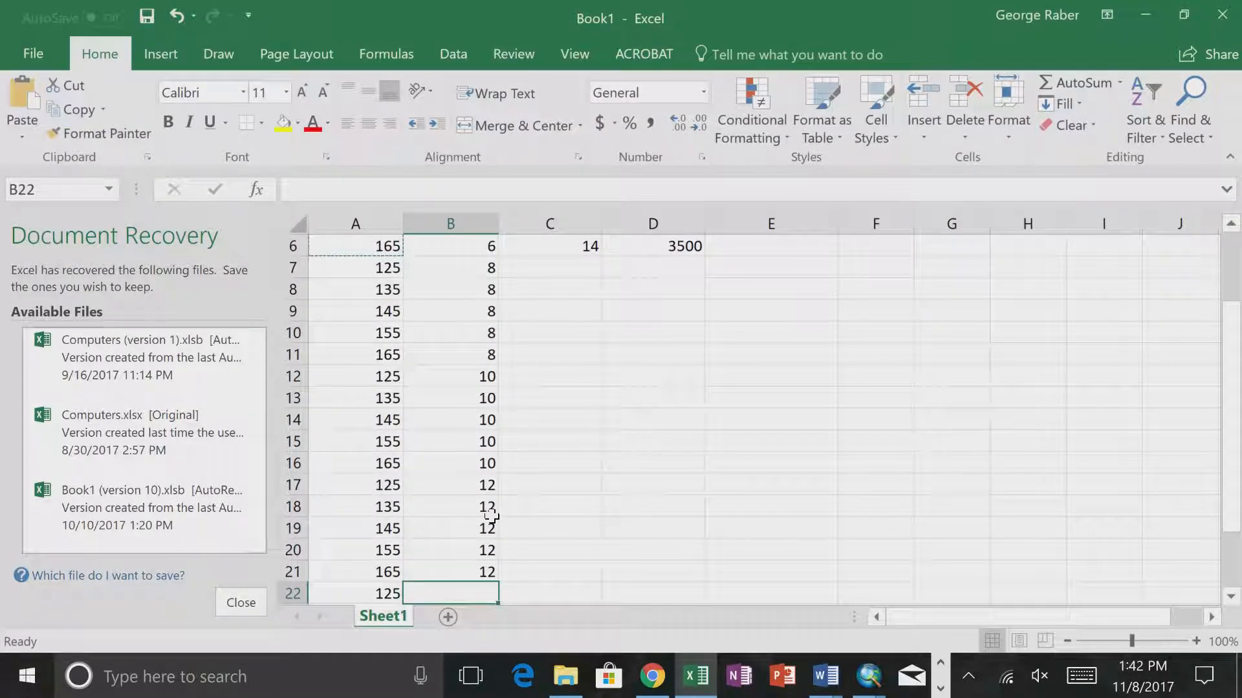
- Enter 14 in each of the cells B22 to B26 and check the completed column against the FFD values
{"action": "scroll", "coordinate": [546, 521], "scroll_direction": "down", "scroll_amount": 2}
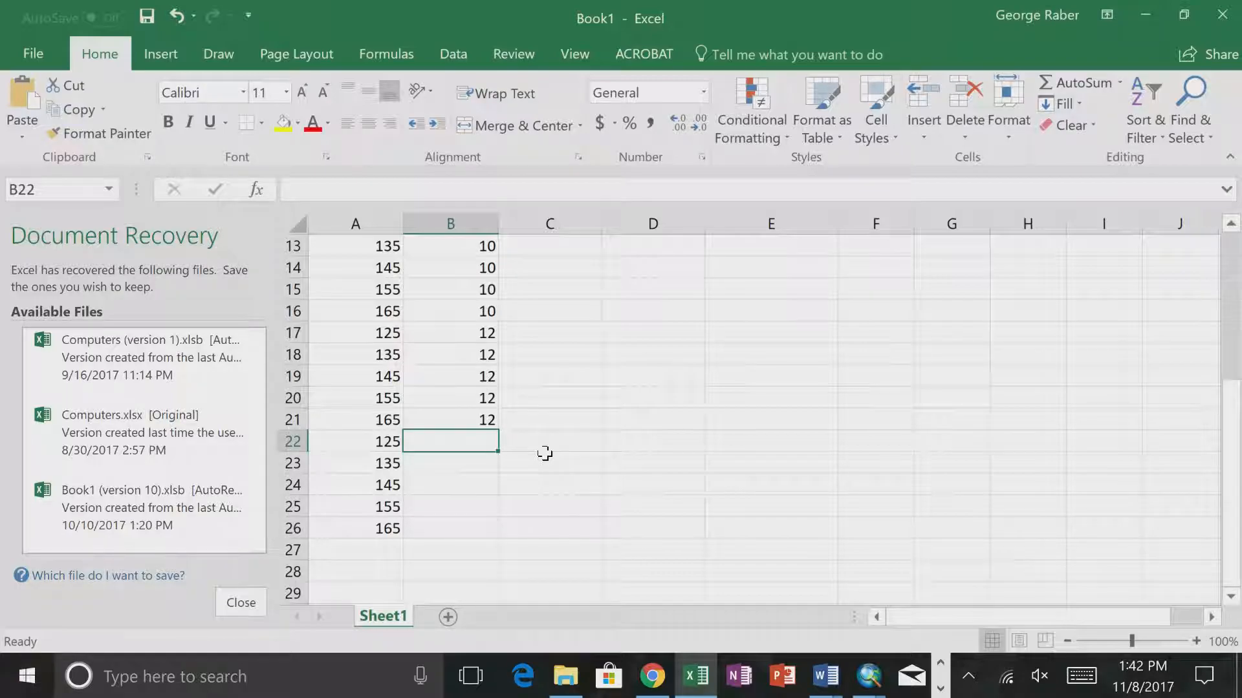
{"action": "type", "text": "14"}
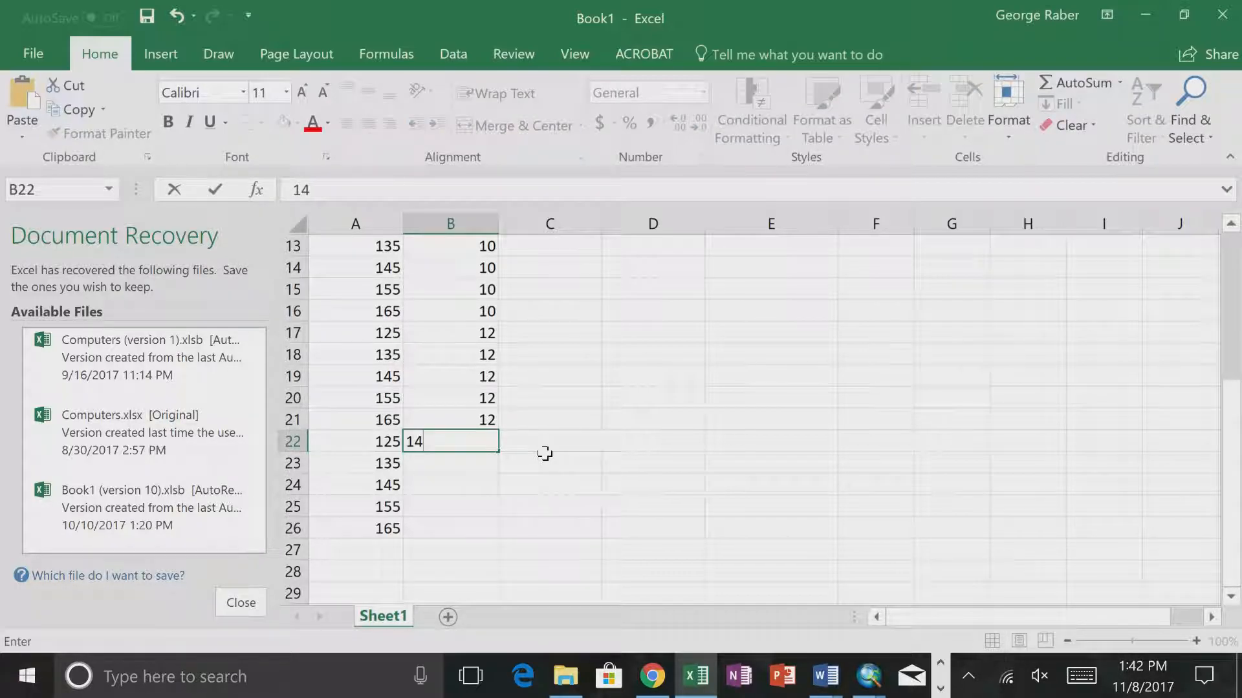
{"action": "key", "text": "Return"}
{"action": "type", "text": "14"}
{"action": "key", "text": "Return"}
{"action": "type", "text": "14"}
{"action": "key", "text": "Return"}
{"action": "type", "text": "14"}
{"action": "key", "text": "Return"}
{"action": "type", "text": "14"}
{"action": "key", "text": "Return"}
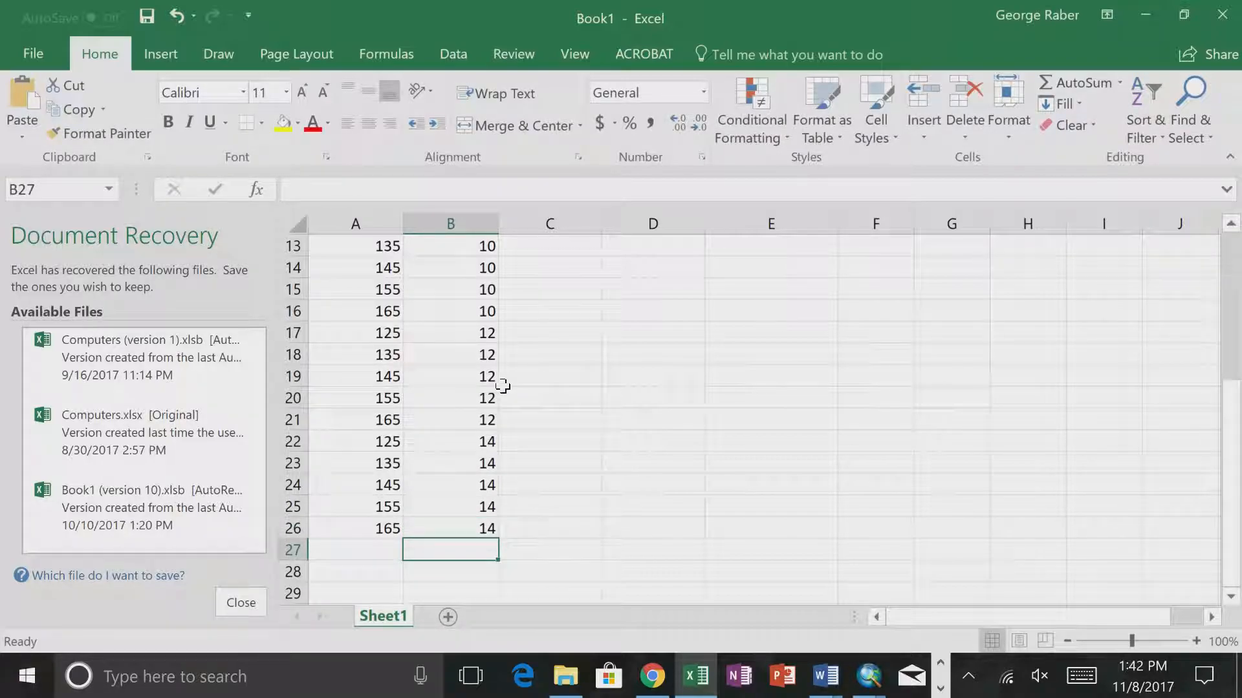
{"action": "scroll", "coordinate": [517, 401], "scroll_direction": "up", "scroll_amount": 4}
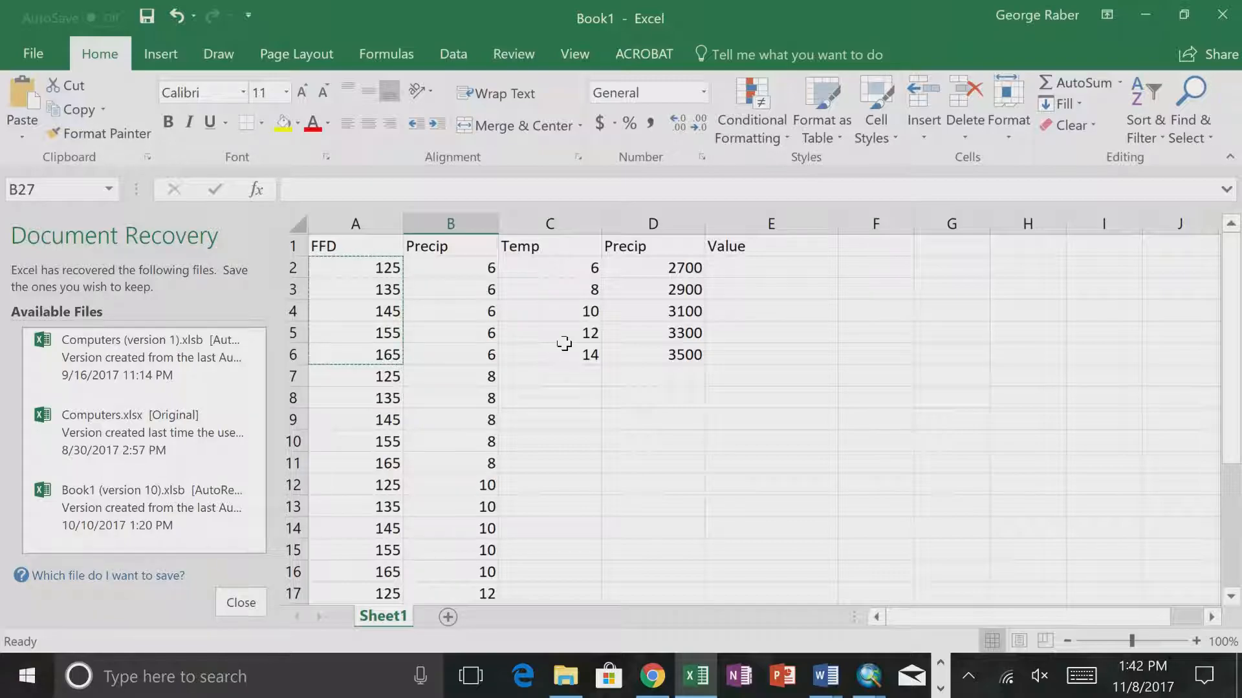
{"action": "scroll", "coordinate": [563, 343], "scroll_direction": "down", "scroll_amount": 5}
{"action": "scroll", "coordinate": [564, 343], "scroll_direction": "up", "scroll_amount": 5}
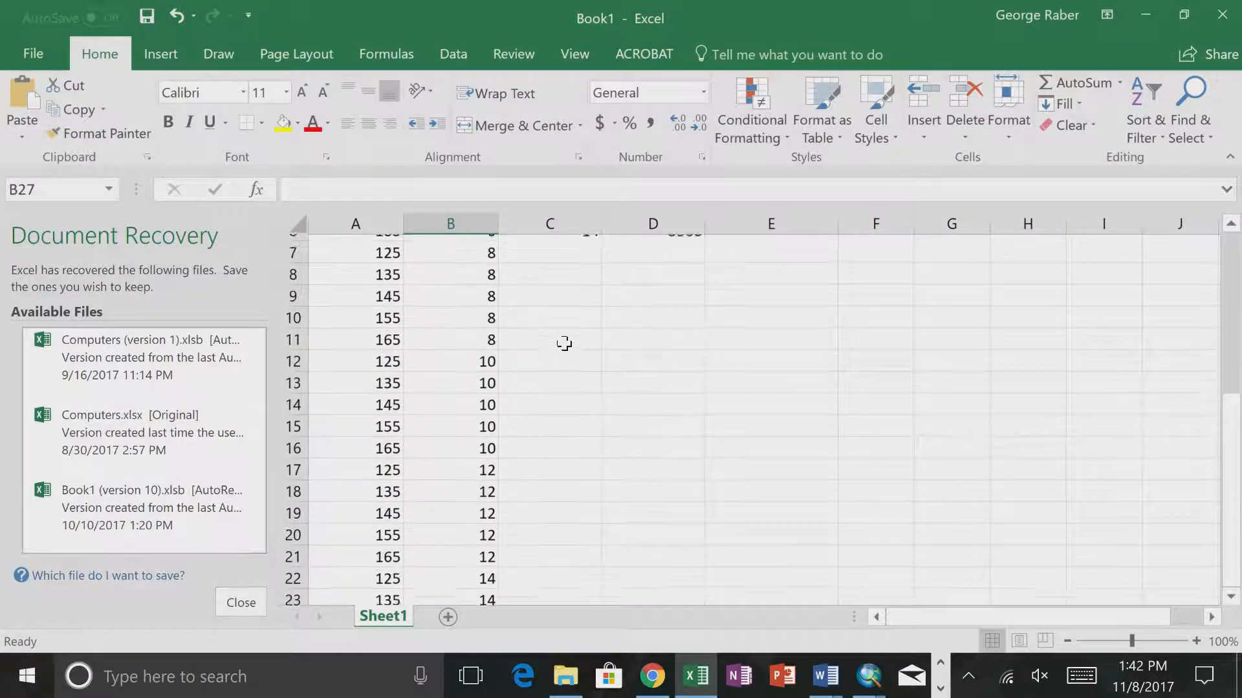
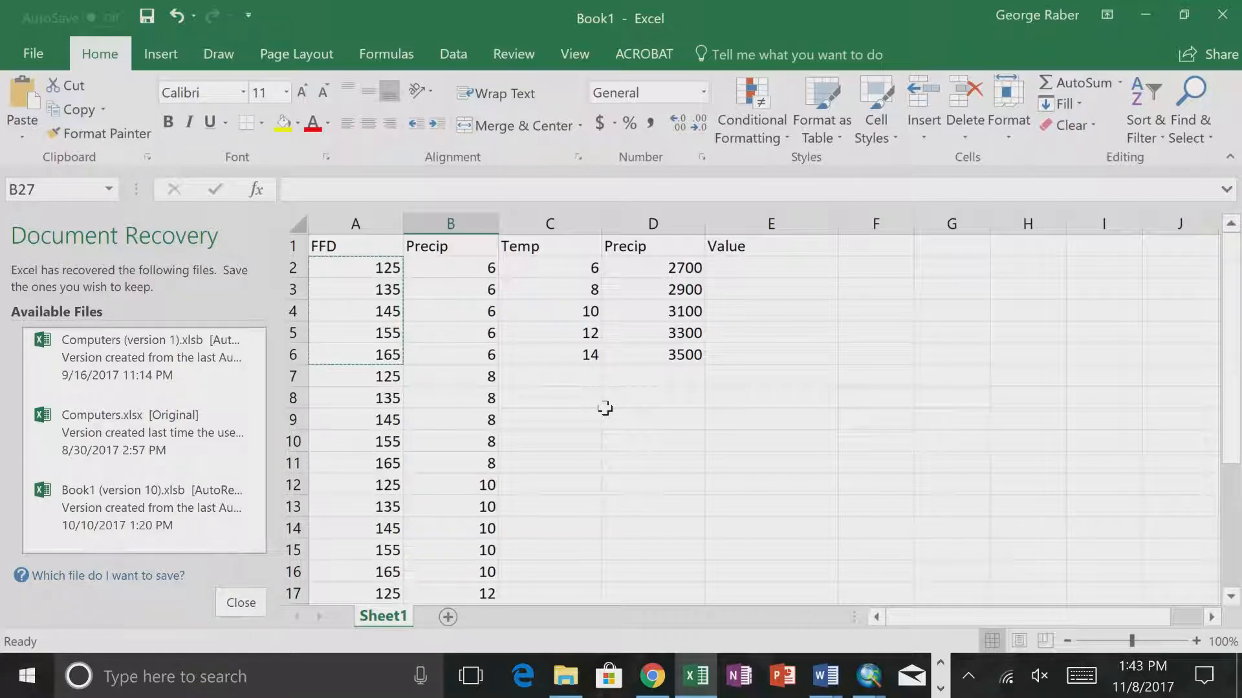
- Insert a new column to the left of the reference Temp column and give it the header Value
{"action": "right_click", "coordinate": [561, 224]}
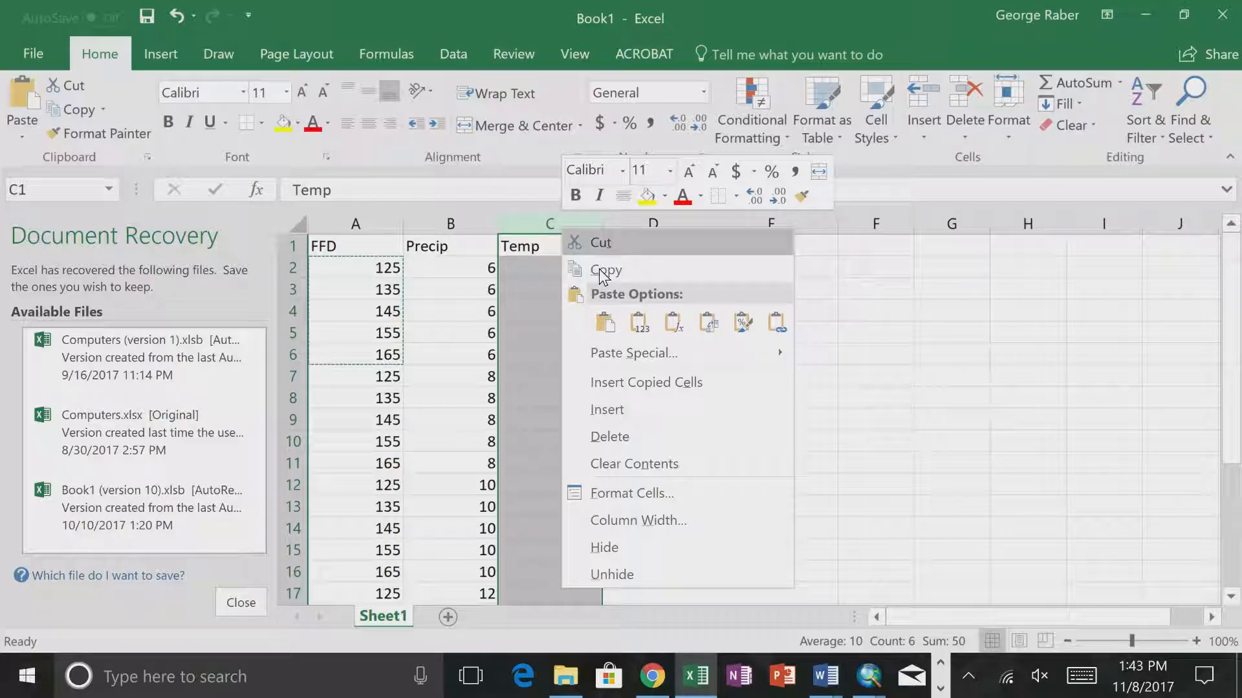
{"action": "left_click", "coordinate": [615, 409]}
{"action": "left_click", "coordinate": [530, 253]}
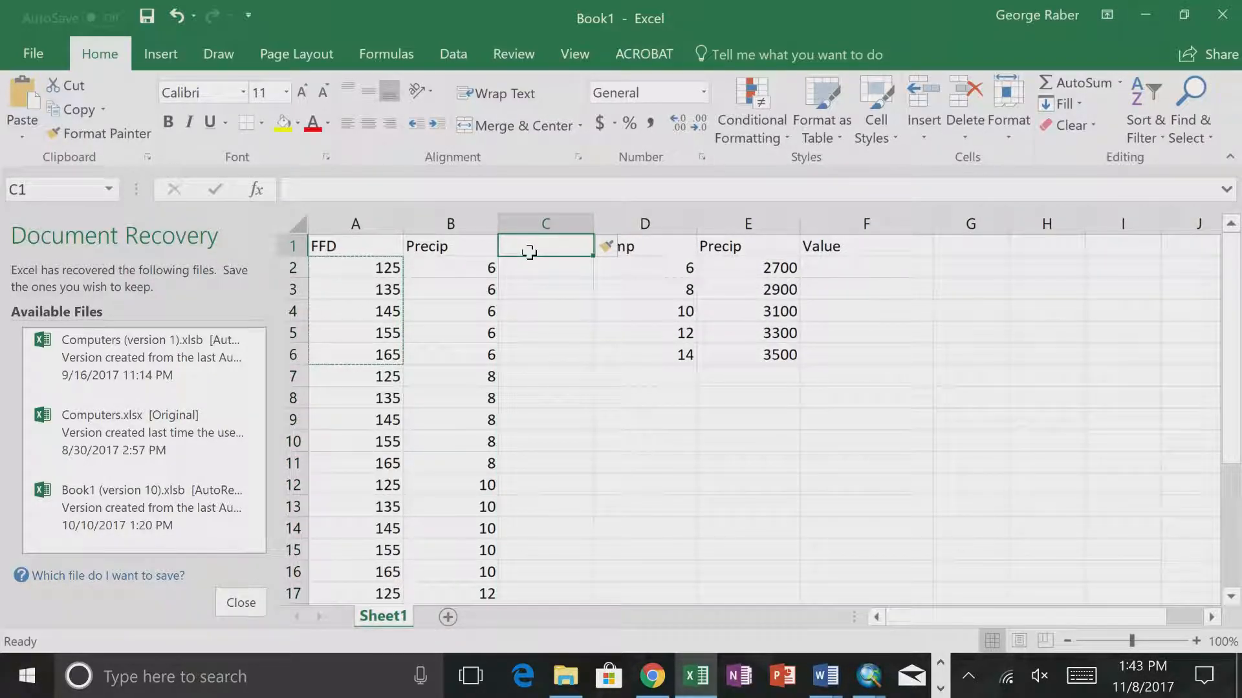
{"action": "type", "text": "Value"}
{"action": "key", "text": "Return"}
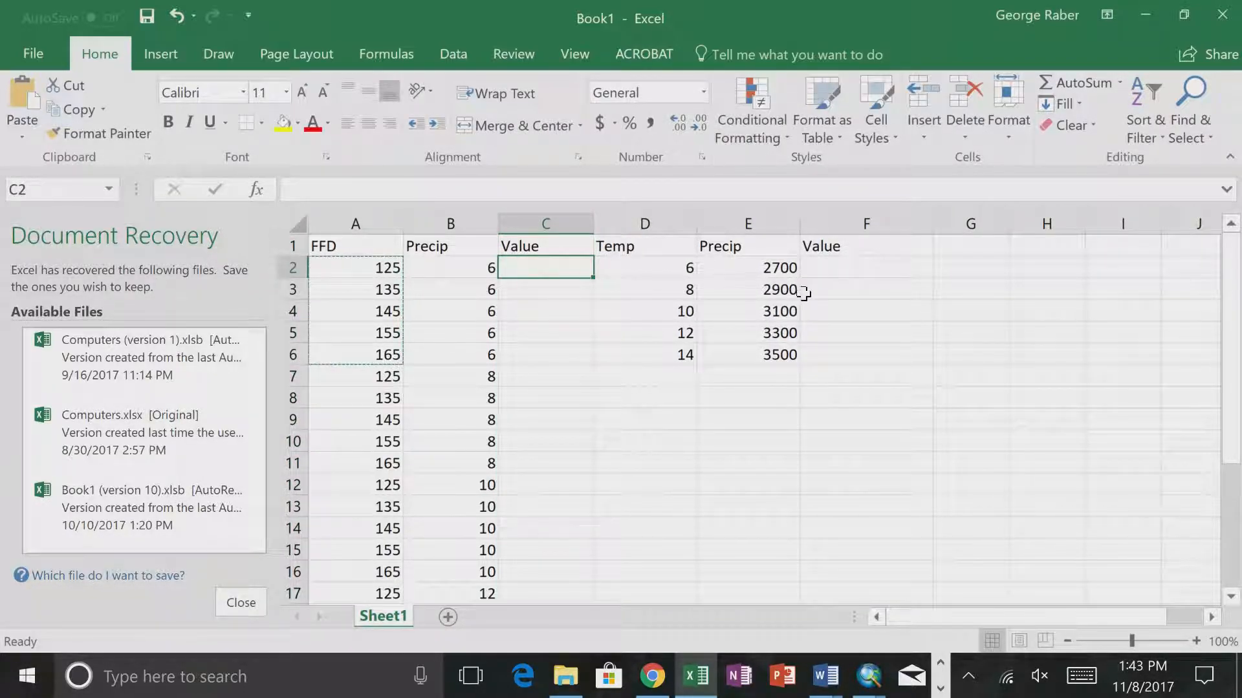
- Enter 2700 in cell C2 and fill it down to C26
{"action": "scroll", "coordinate": [614, 547], "scroll_direction": "down", "scroll_amount": 6}
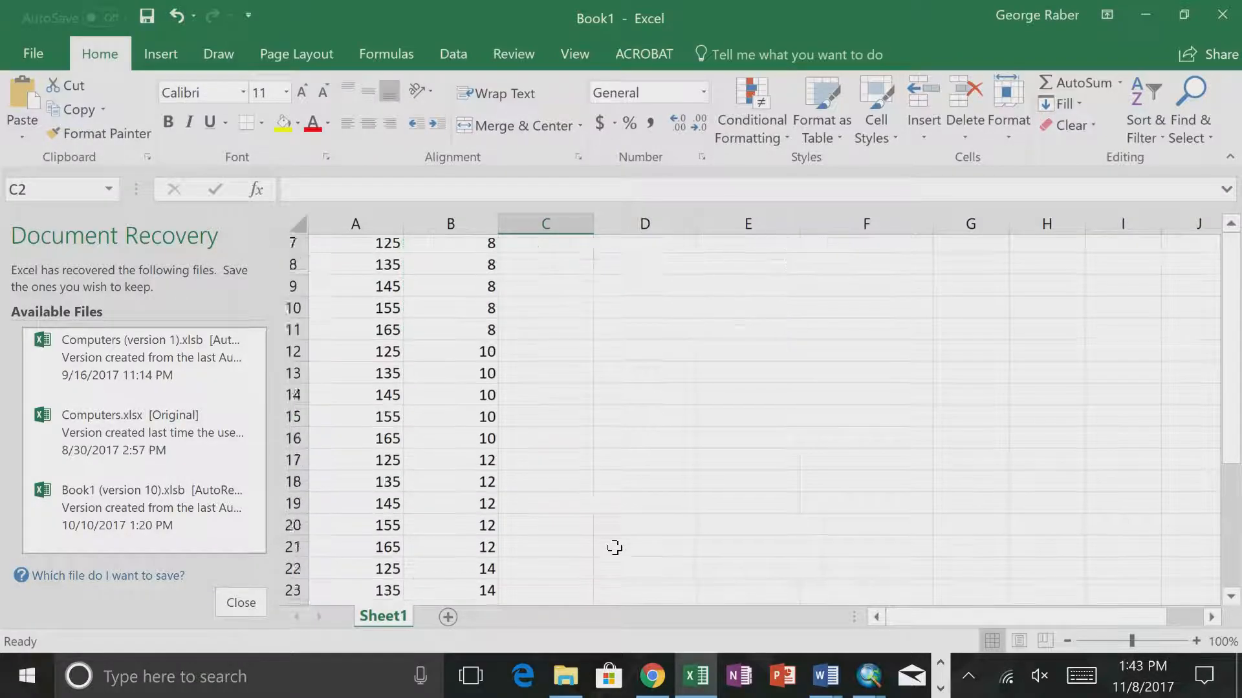
{"action": "scroll", "coordinate": [615, 547], "scroll_direction": "up", "scroll_amount": 4}
{"action": "scroll", "coordinate": [614, 548], "scroll_direction": "up", "scroll_amount": 3}
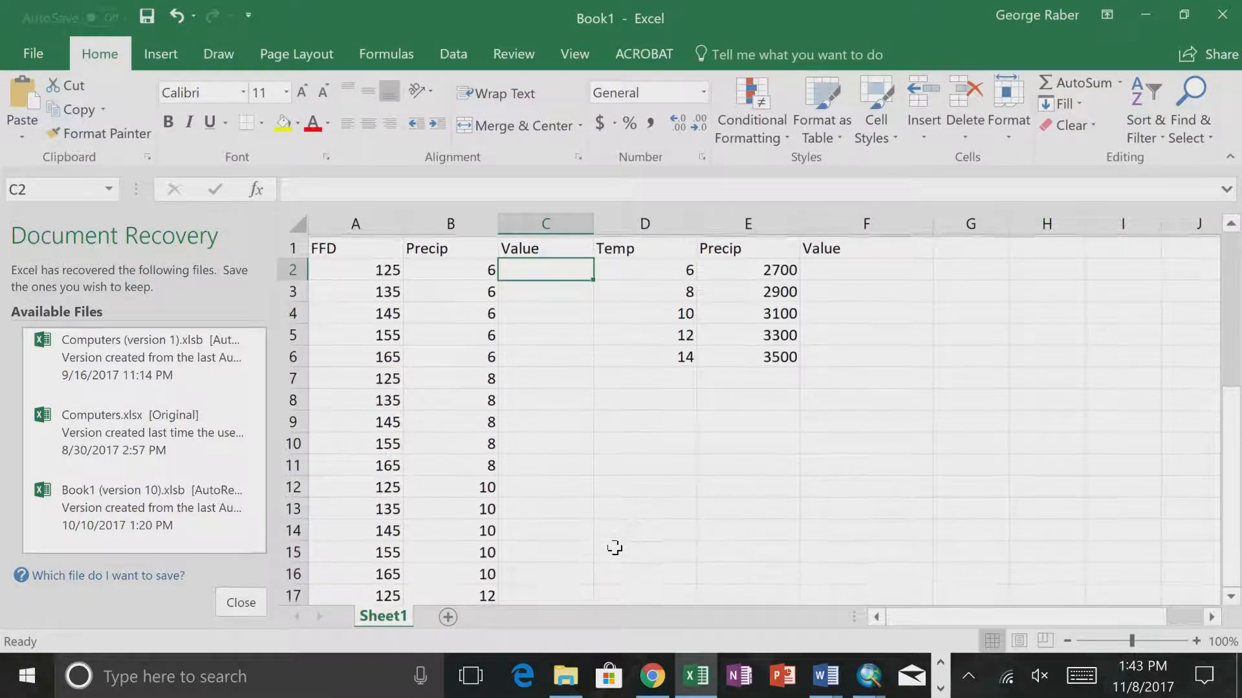
{"action": "type", "text": "2700"}
{"action": "key", "text": "Return"}
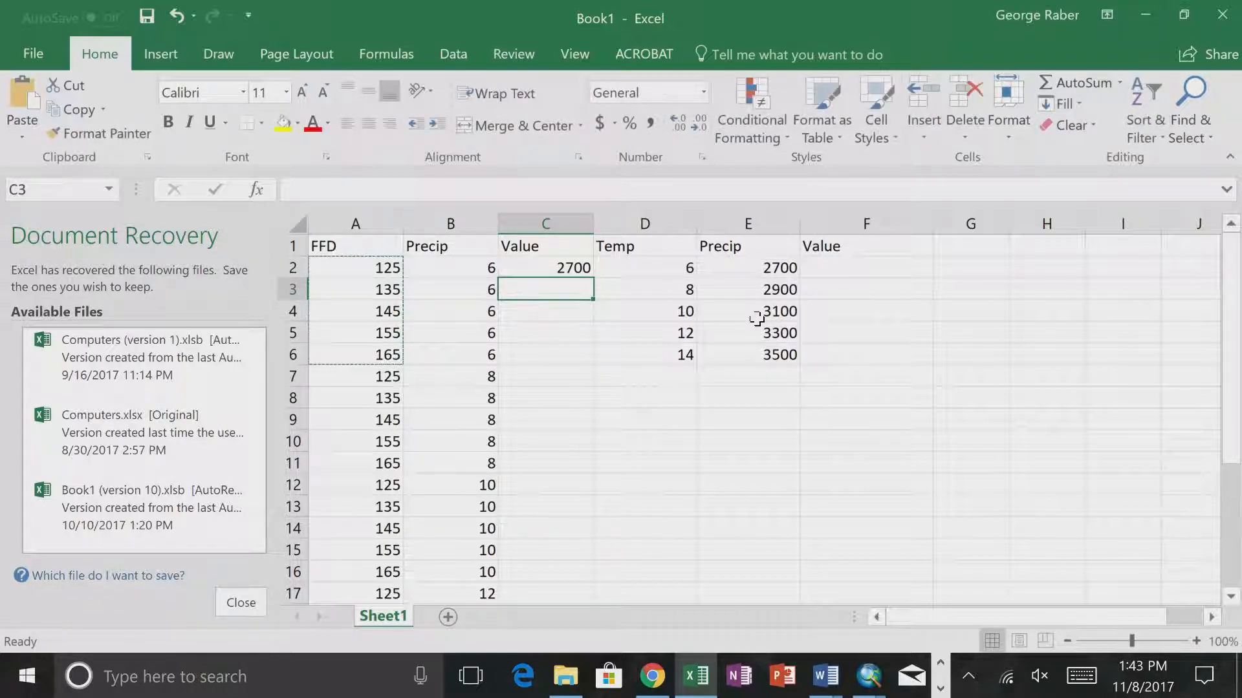
{"action": "left_click", "coordinate": [574, 272]}
{"action": "left_click_drag", "start_coordinate": [599, 280], "coordinate": [580, 571]}
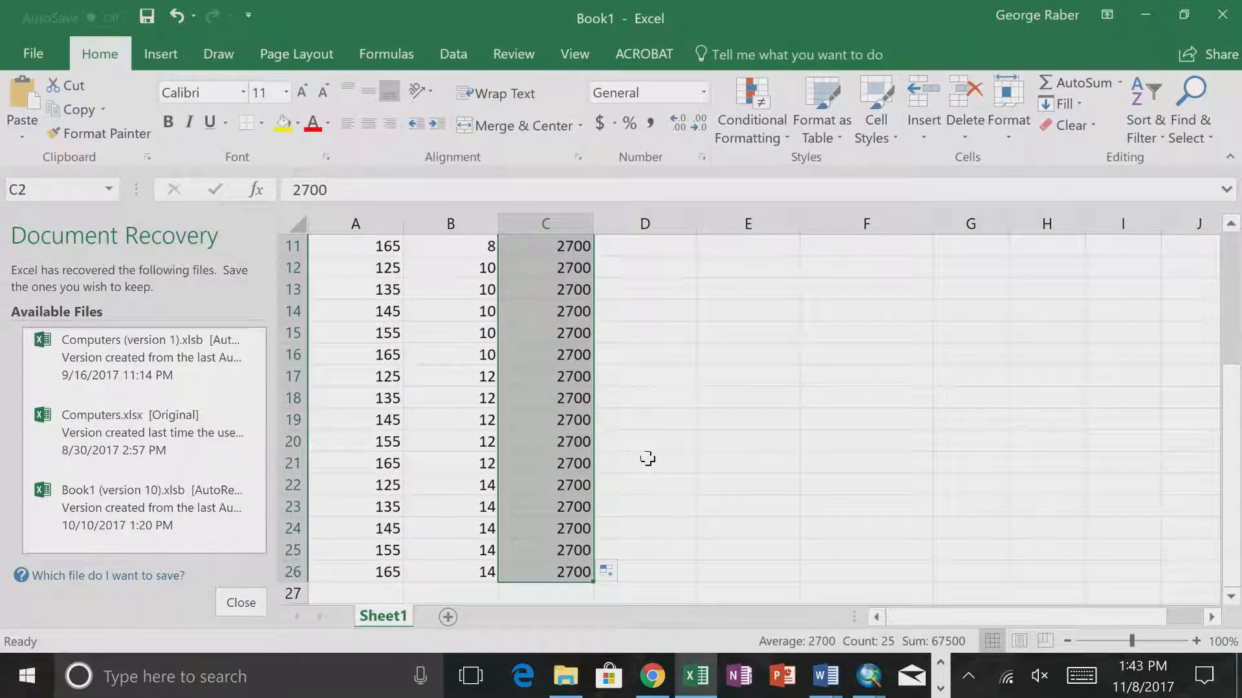
{"action": "scroll", "coordinate": [646, 458], "scroll_direction": "up", "scroll_amount": 4}
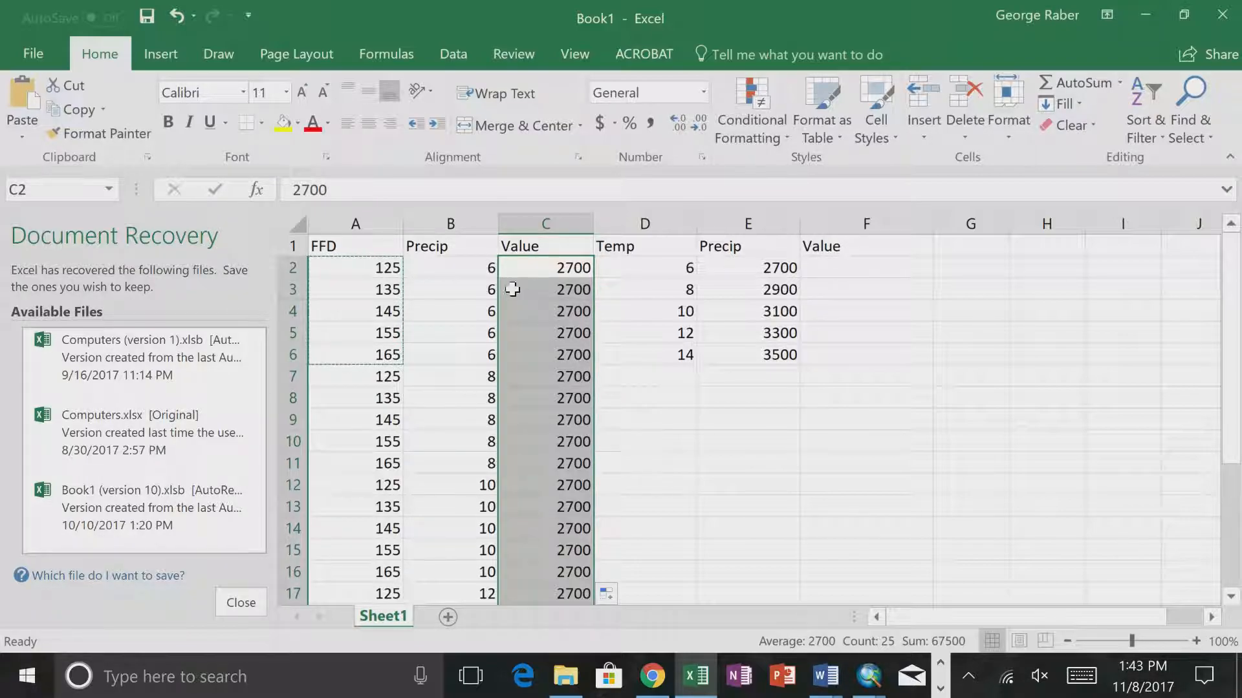
- Correct the column headers by setting B1 to Temp and C1 to Precip
{"action": "left_click", "coordinate": [538, 245]}
{"action": "type", "text": "Tempe"}
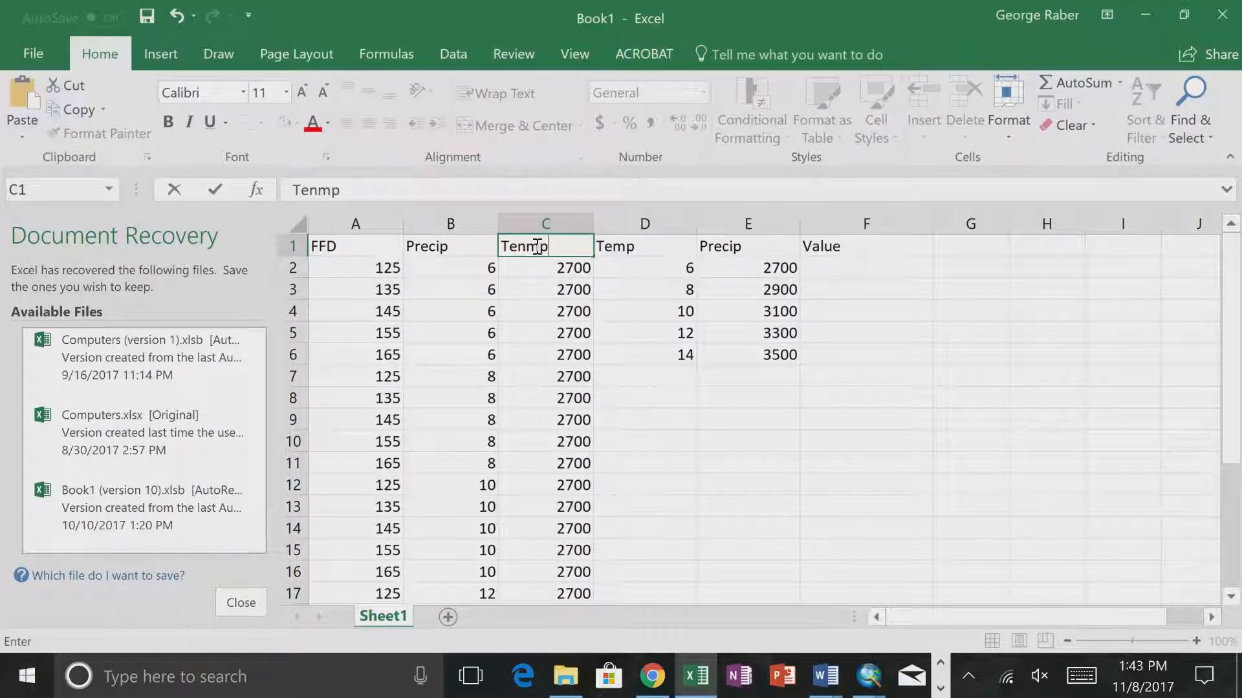
{"action": "key", "text": "BackSpace"}
{"action": "key", "text": "BackSpace"}
{"action": "key", "text": "BackSpace"}
{"action": "key", "text": "BackSpace"}
{"action": "key", "text": "BackSpace"}
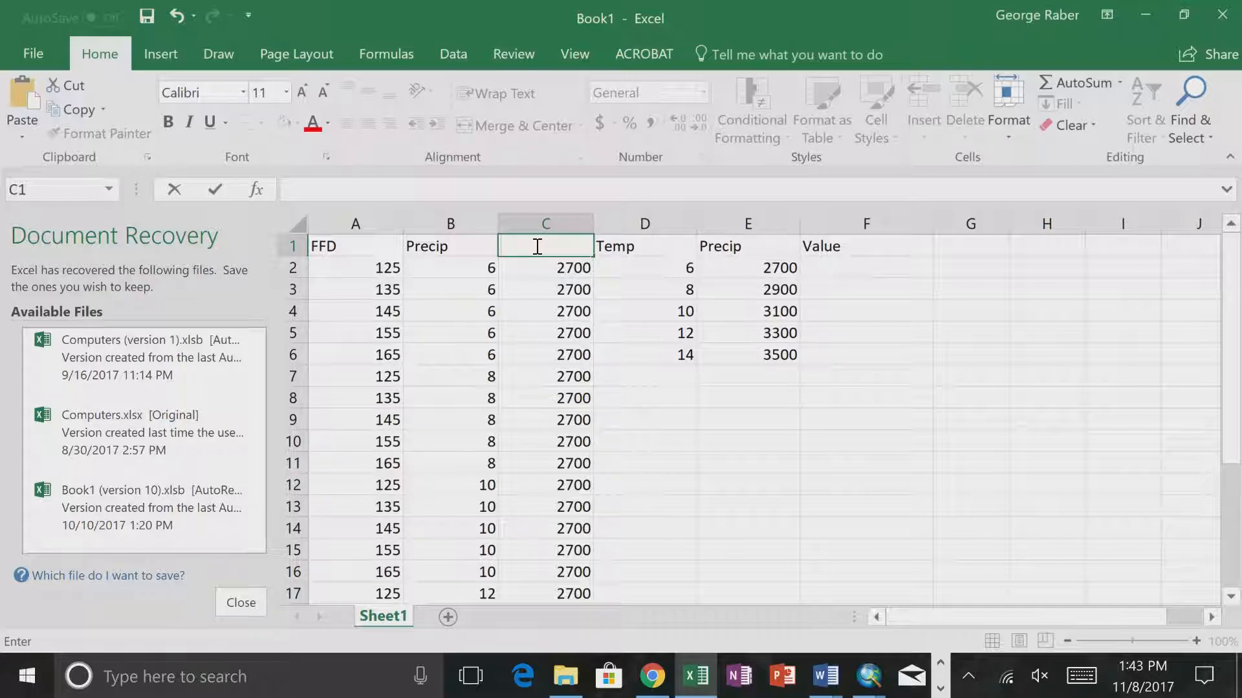
{"action": "left_click", "coordinate": [442, 245]}
{"action": "type", "text": "Temp"}
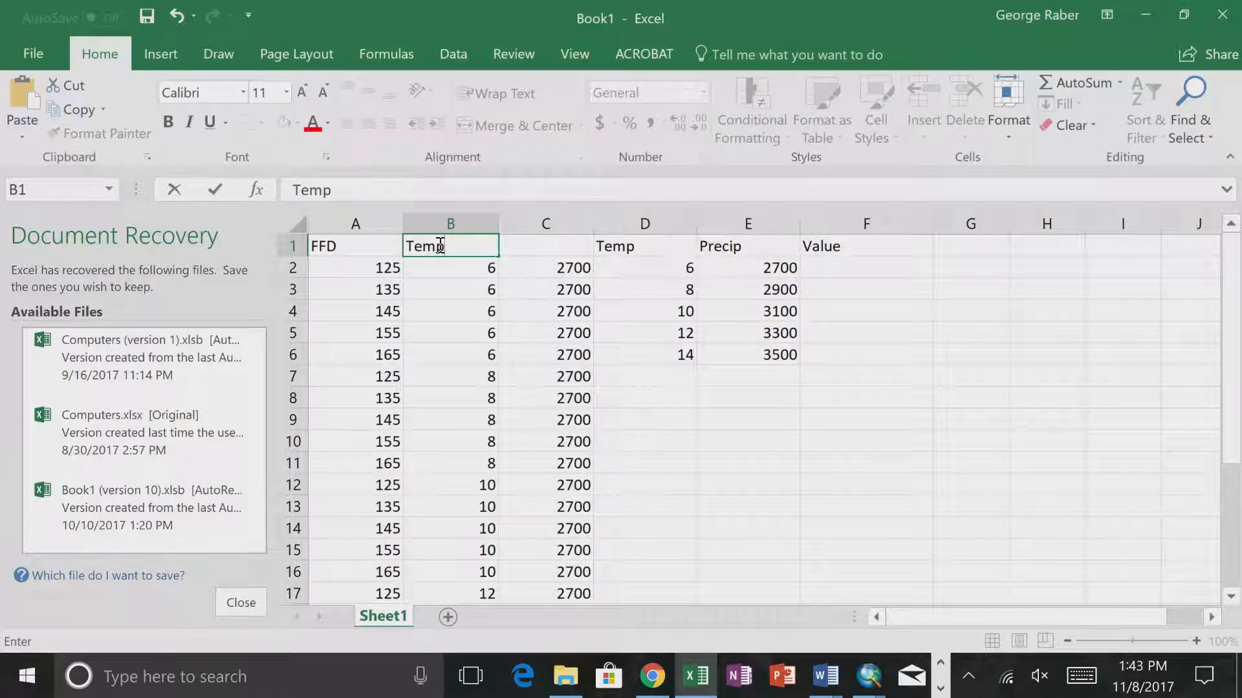
{"action": "left_click", "coordinate": [518, 247]}
{"action": "type", "text": "Precip"}
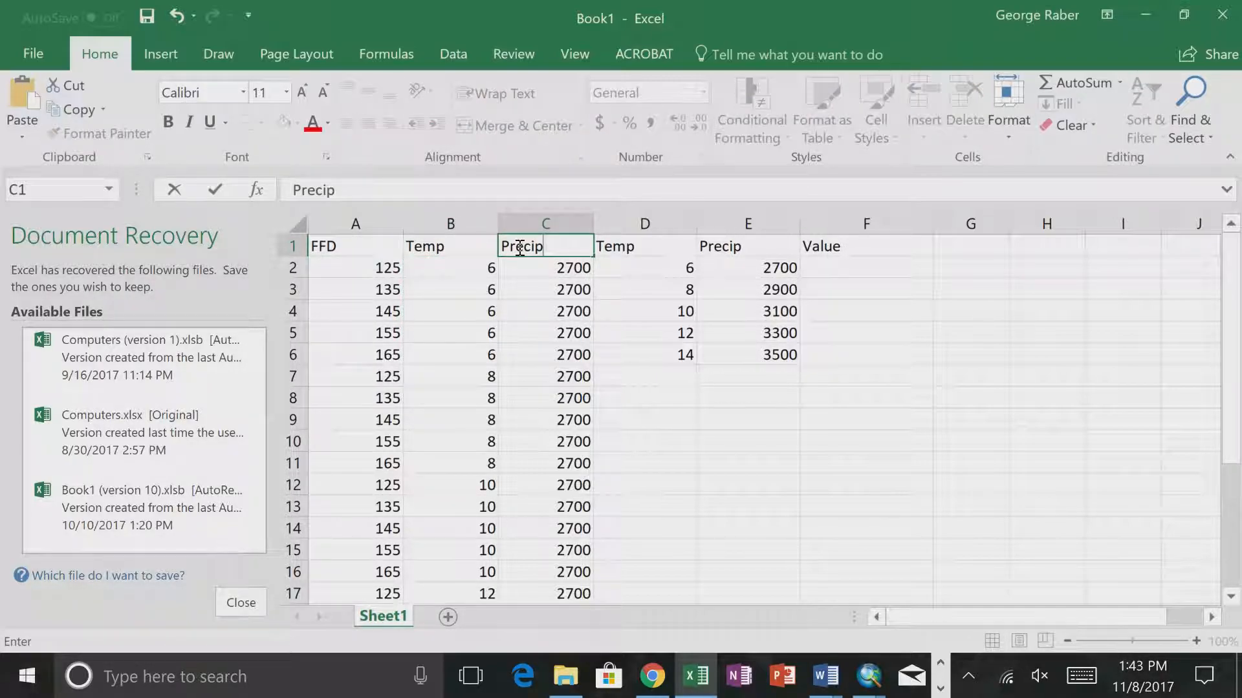
{"action": "key", "text": "Return"}
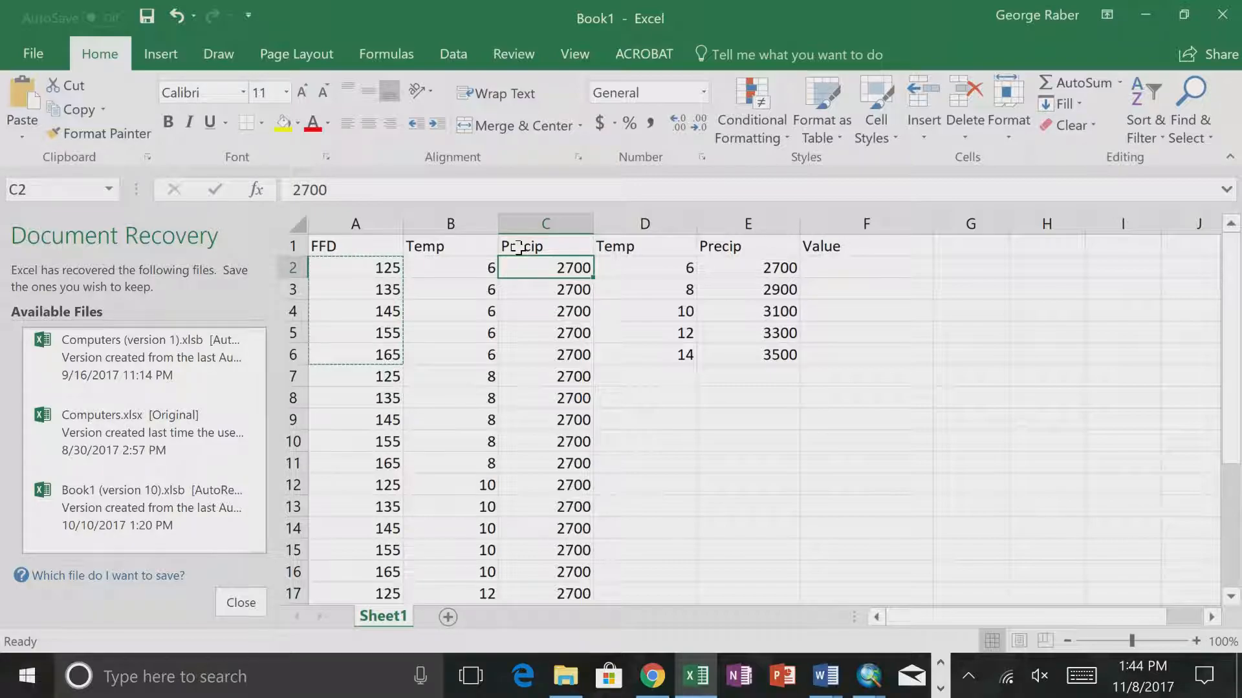
- Copy the block of combinations in A2 to C26 and paste it directly below, starting at A27
{"action": "left_click_drag", "start_coordinate": [362, 267], "coordinate": [567, 553]}
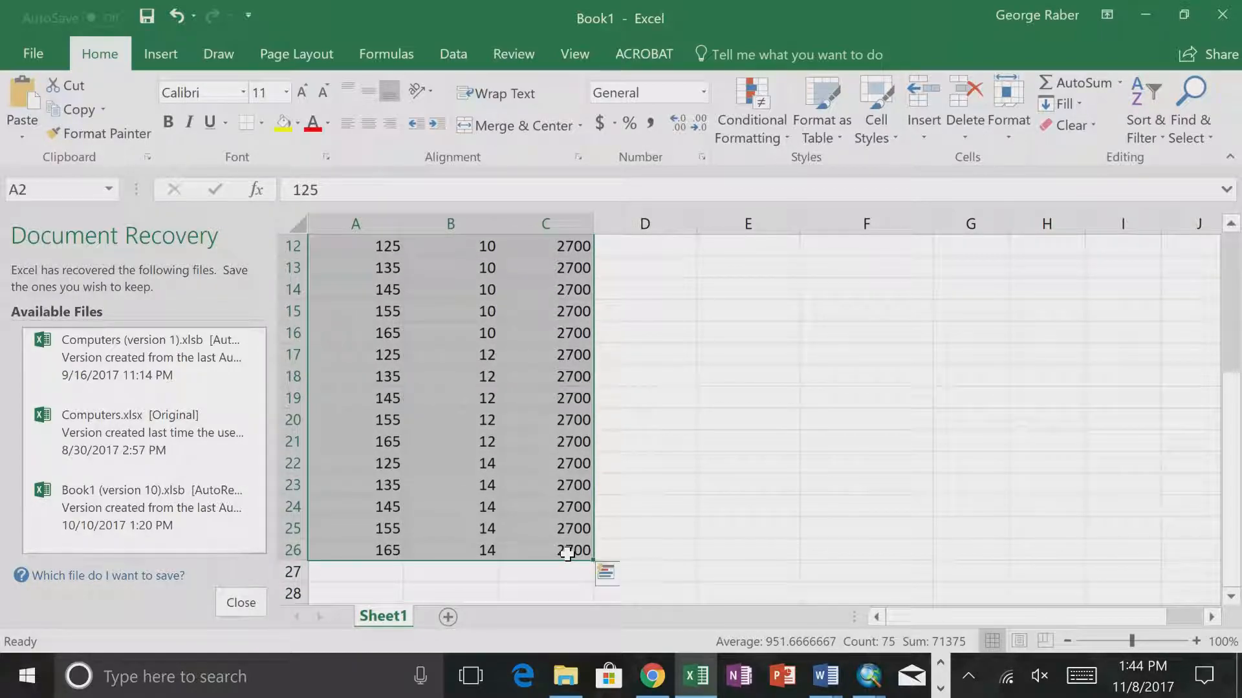
{"action": "key", "text": "ctrl+c"}
{"action": "left_click", "coordinate": [360, 574]}
{"action": "key", "text": "ctrl+v"}
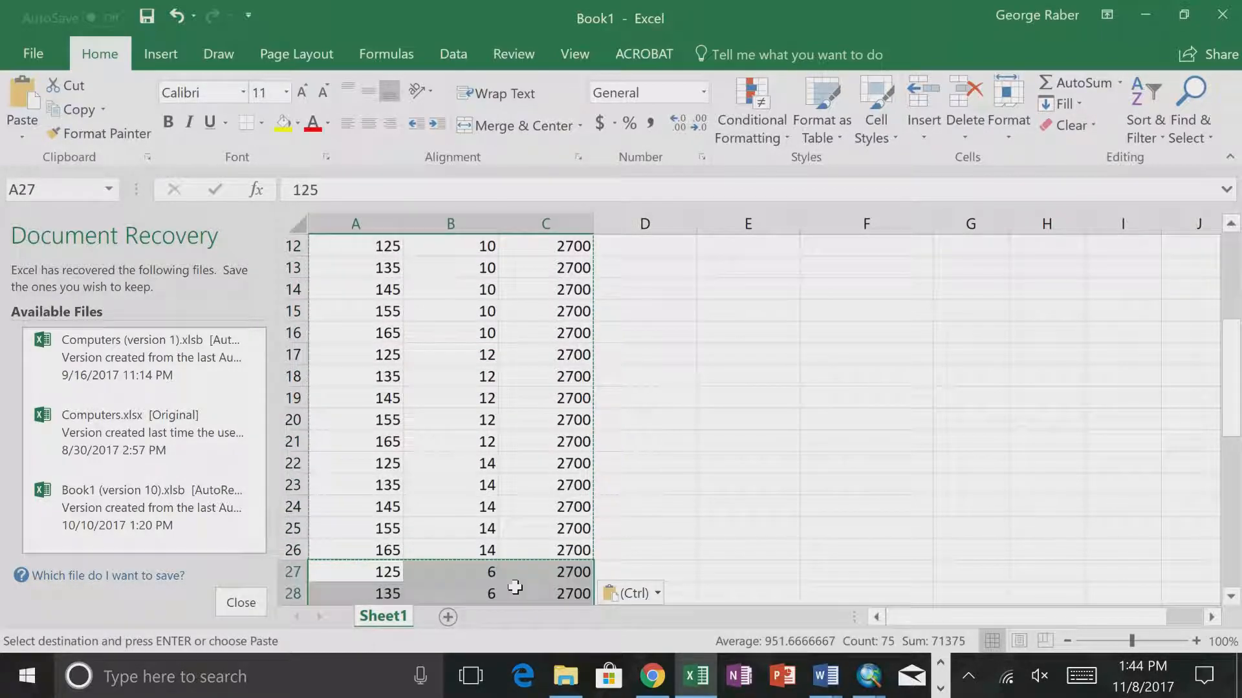
- Set C27 to 2900 and fill it down to C51
{"action": "left_click", "coordinate": [575, 573]}
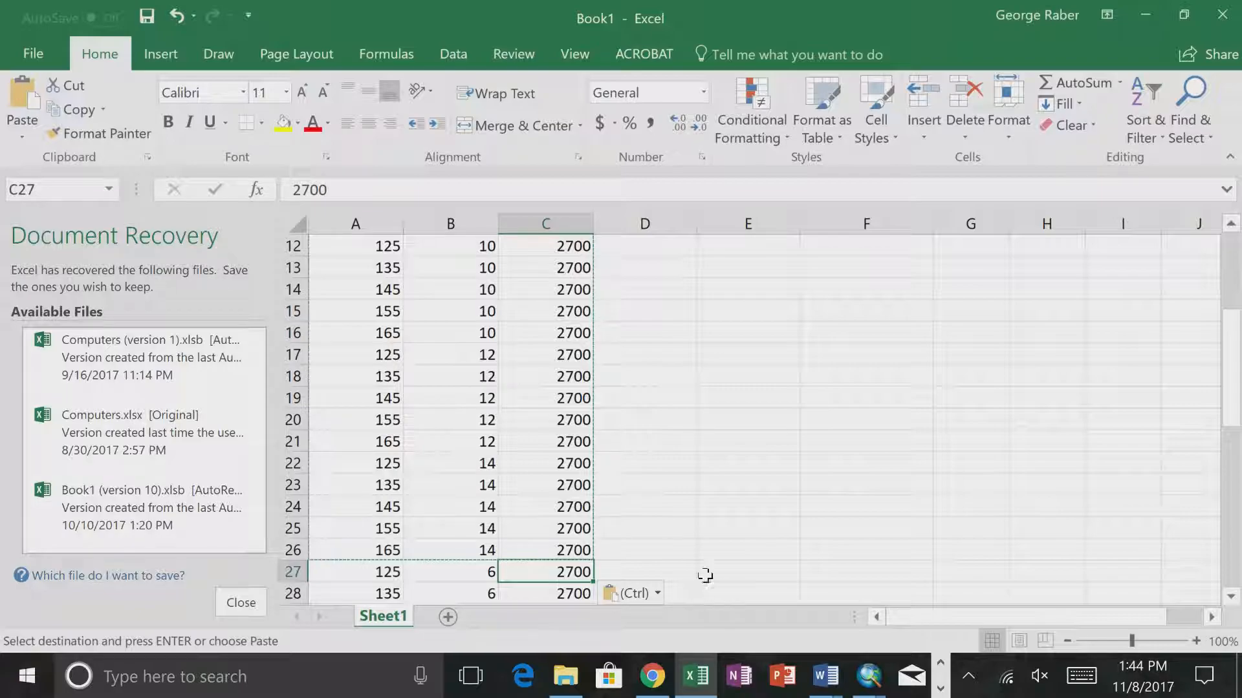
{"action": "type", "text": "290"}
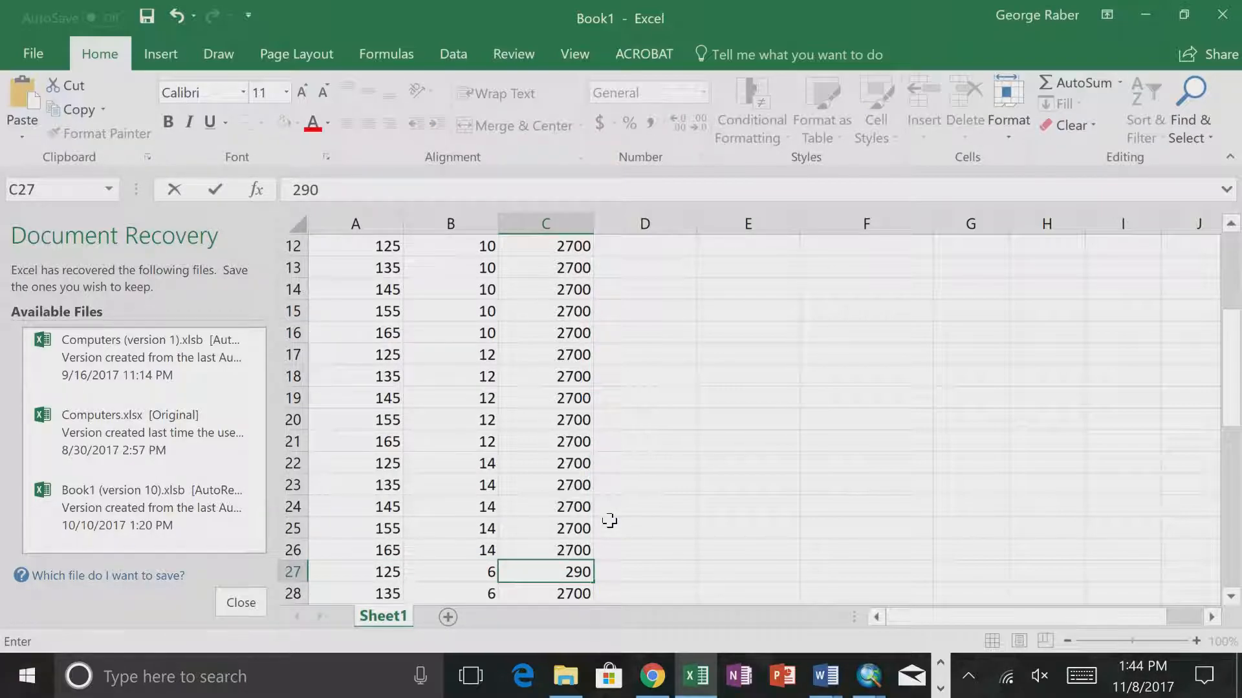
{"action": "key", "text": "Return"}
{"action": "left_click", "coordinate": [576, 575]}
{"action": "mouse_move", "coordinate": [590, 583]}
{"action": "left_mouse_down"}
{"action": "mouse_move", "coordinate": [583, 628]}
{"action": "mouse_move", "coordinate": [579, 536]}
{"action": "left_mouse_up"}
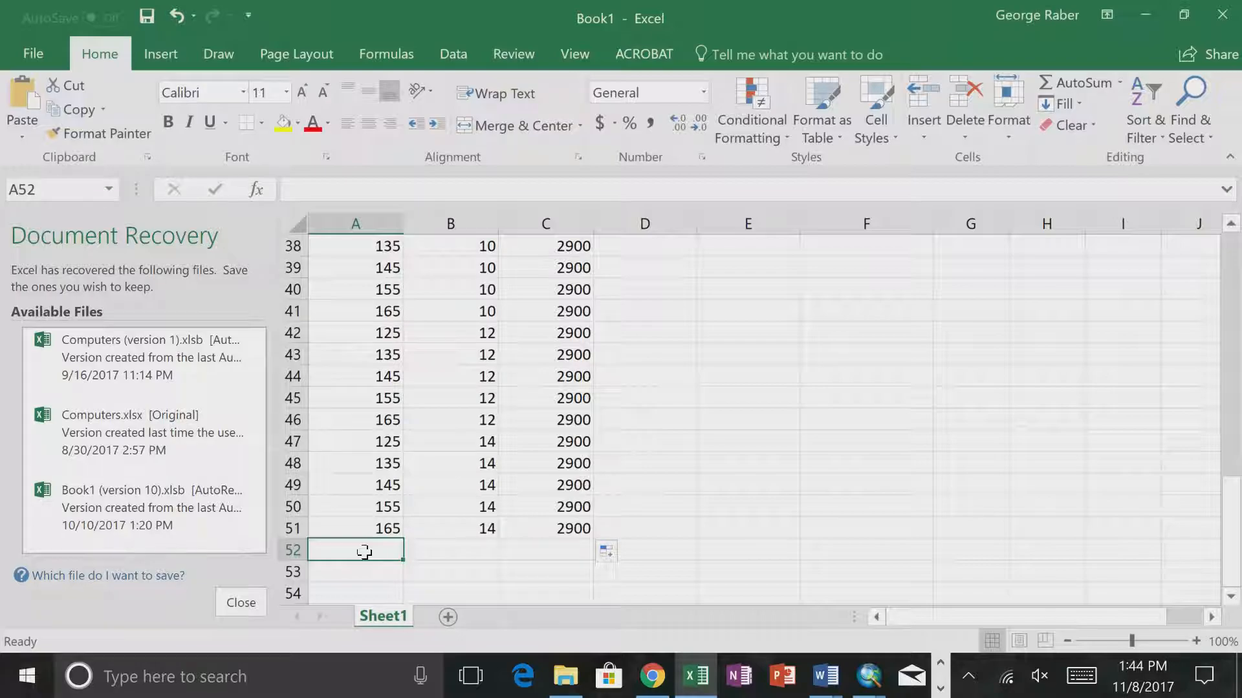
- Paste the copied block at A52 and set its Precip values in C52 to C76 to 3100
{"action": "key", "text": "ctrl+v"}
{"action": "left_click", "coordinate": [562, 552]}
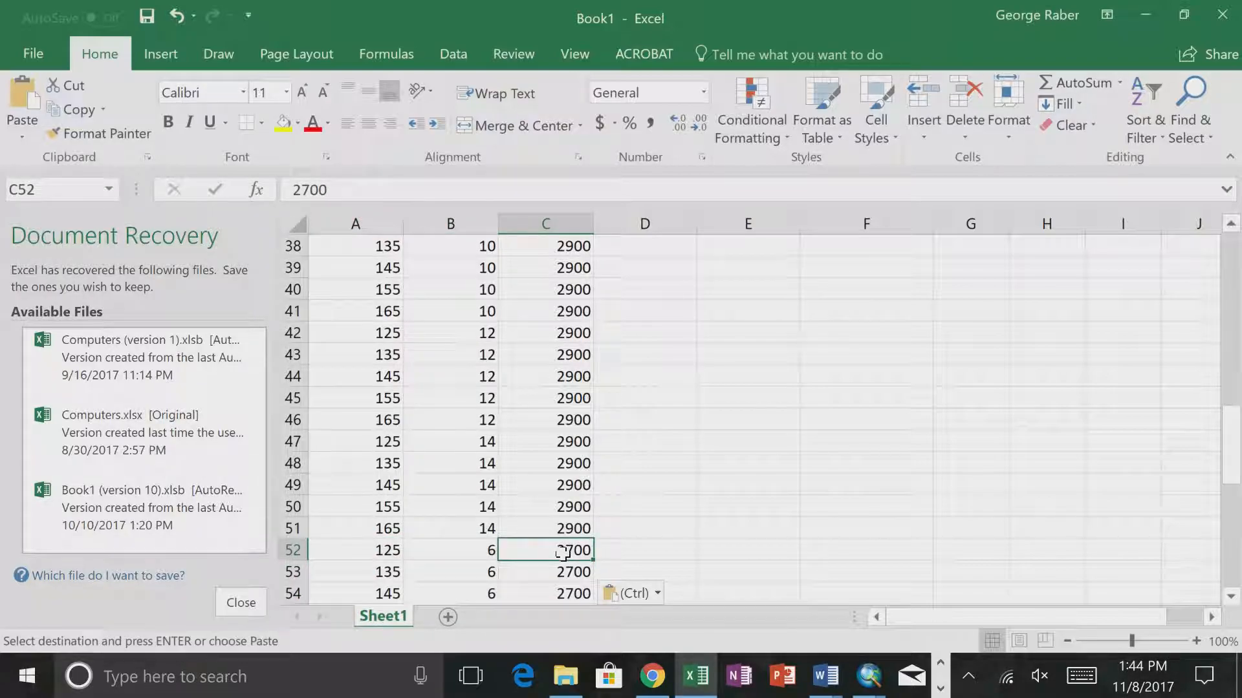
{"action": "type", "text": "3100"}
{"action": "key", "text": "Return"}
{"action": "left_click", "coordinate": [579, 551]}
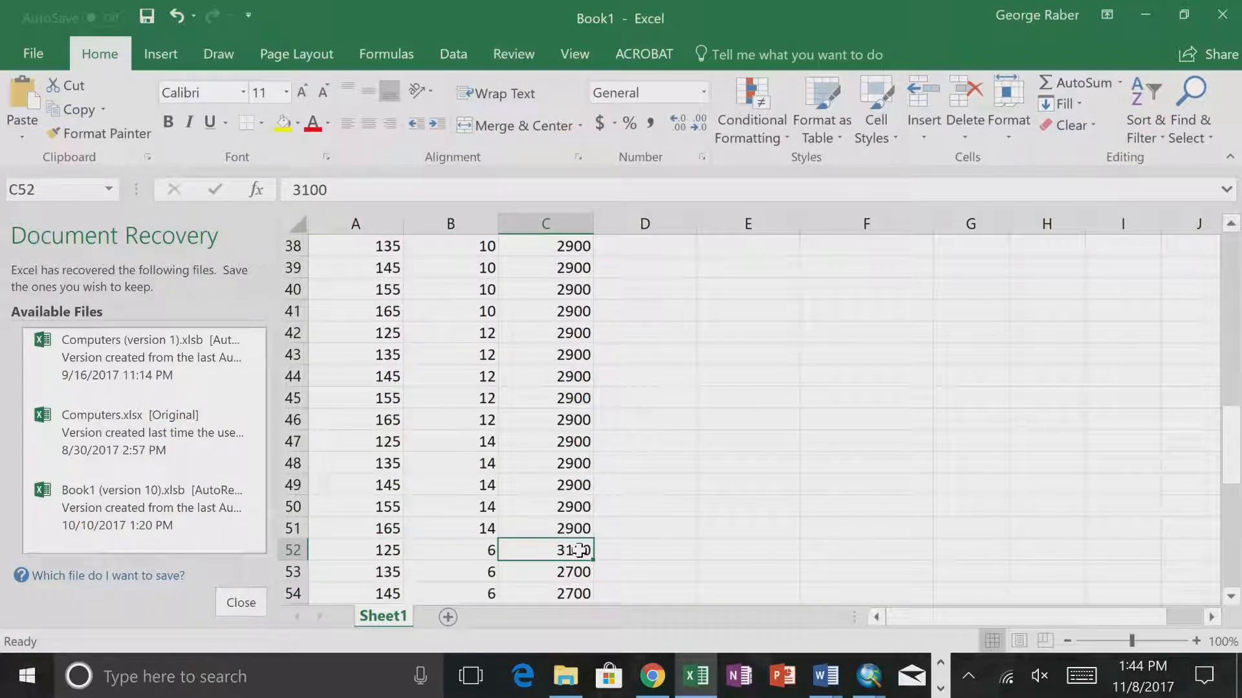
{"action": "mouse_move", "coordinate": [593, 554]}
{"action": "left_mouse_down"}
{"action": "mouse_move", "coordinate": [594, 586]}
{"action": "mouse_move", "coordinate": [585, 560]}
{"action": "left_mouse_up"}
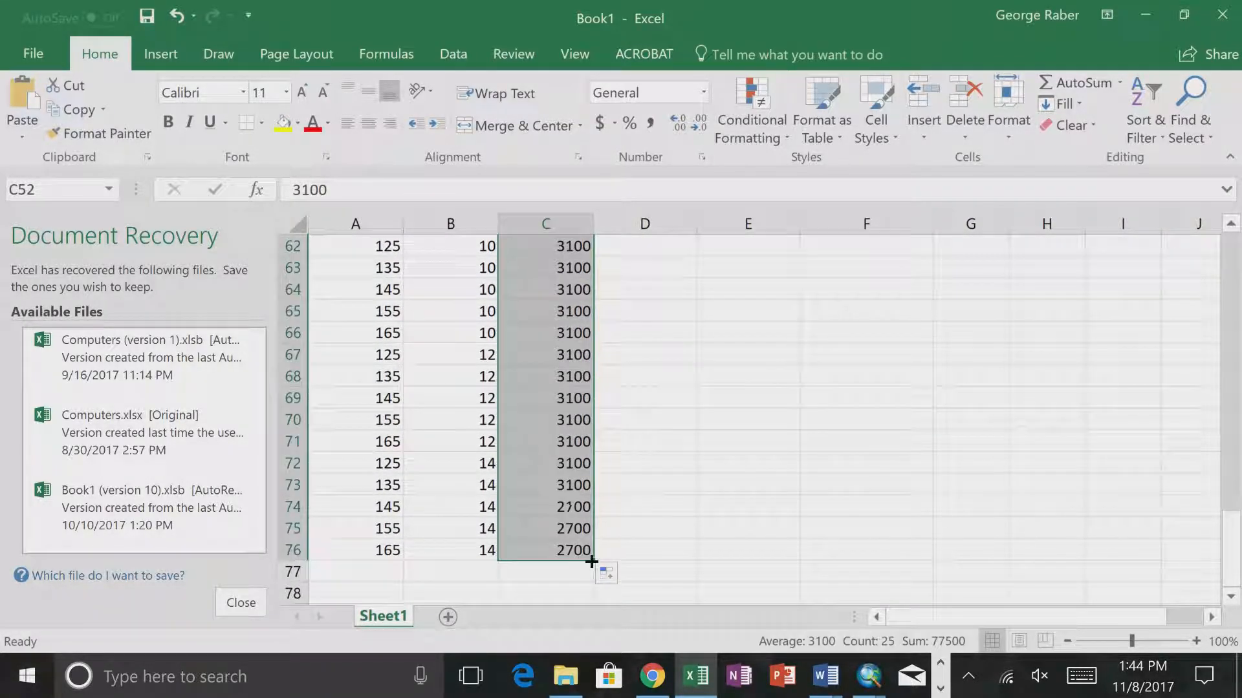
- Paste the copied block at A77 and set its Precip values in C77 to C101 to 3300
{"action": "left_click", "coordinate": [383, 573]}
{"action": "key", "text": "ctrl+v"}
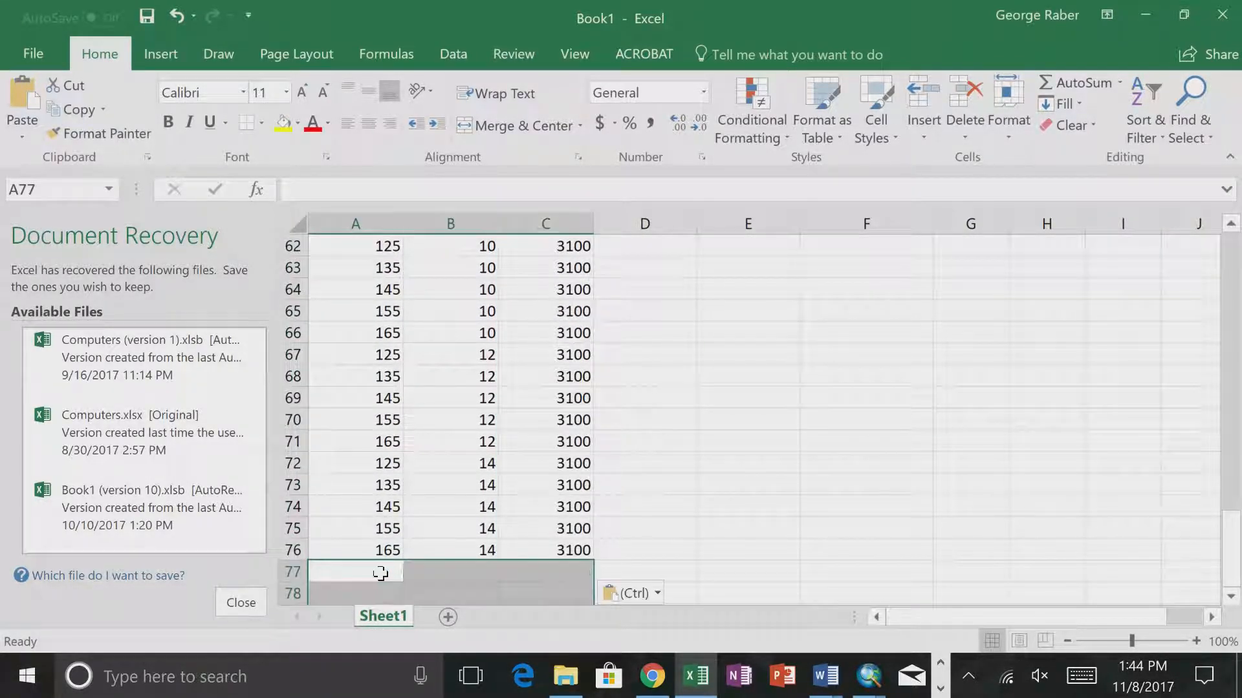
{"action": "left_click", "coordinate": [569, 572]}
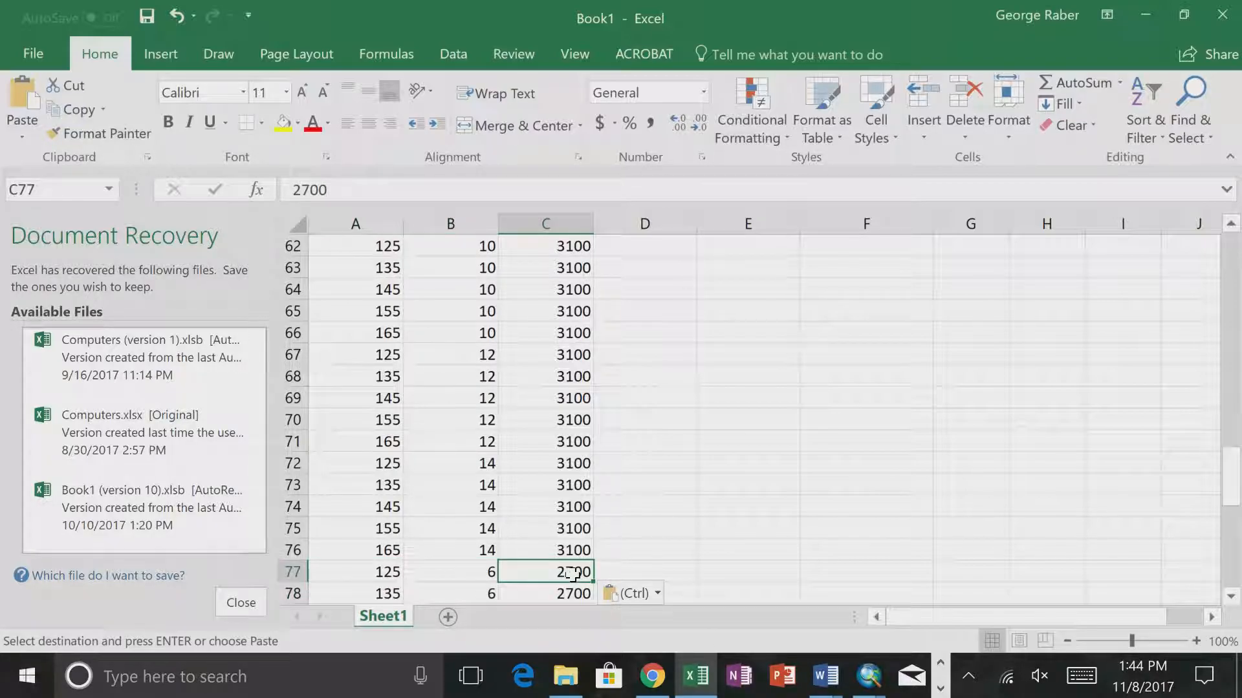
{"action": "type", "text": "3300"}
{"action": "key", "text": "Return"}
{"action": "left_click", "coordinate": [585, 575]}
{"action": "left_click_drag", "start_coordinate": [589, 577], "coordinate": [569, 537]}
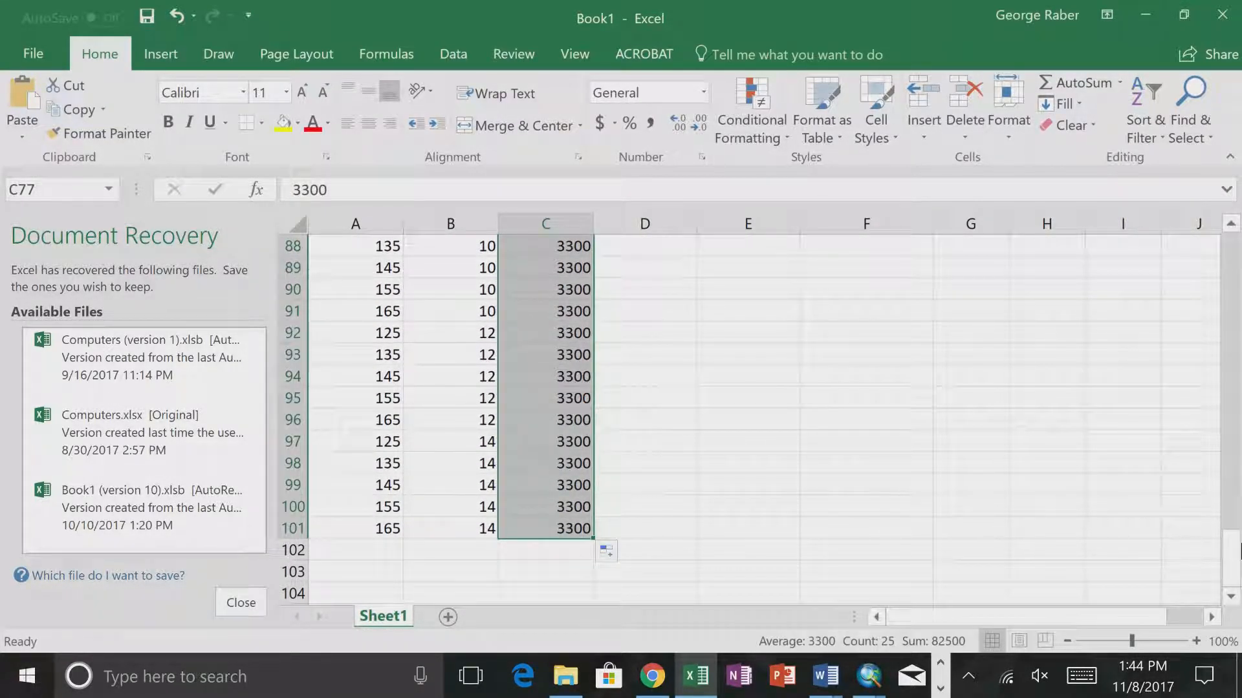
- Paste the copied block at A102 and set its Precip values in C102 to C126 to 3500
{"action": "left_click_drag", "start_coordinate": [1239, 551], "coordinate": [1226, 662]}
{"action": "left_click", "coordinate": [379, 549]}
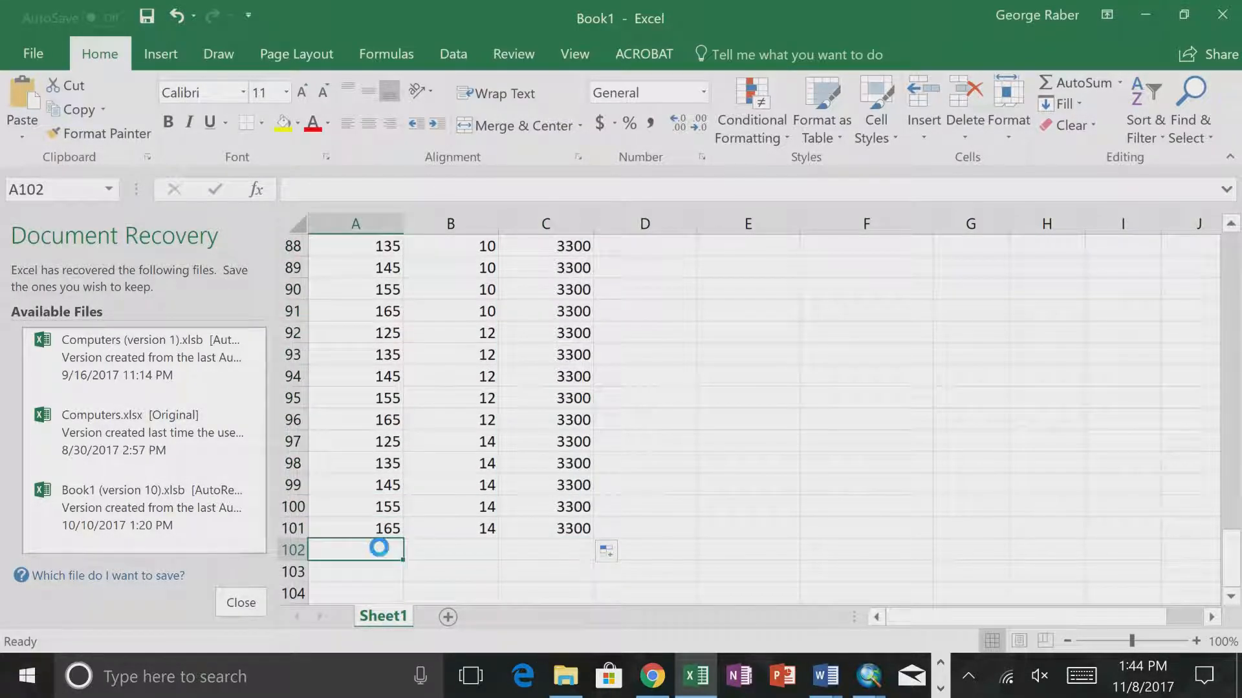
{"action": "key", "text": "ctrl+v"}
{"action": "left_click", "coordinate": [567, 553]}
{"action": "type", "text": "3500"}
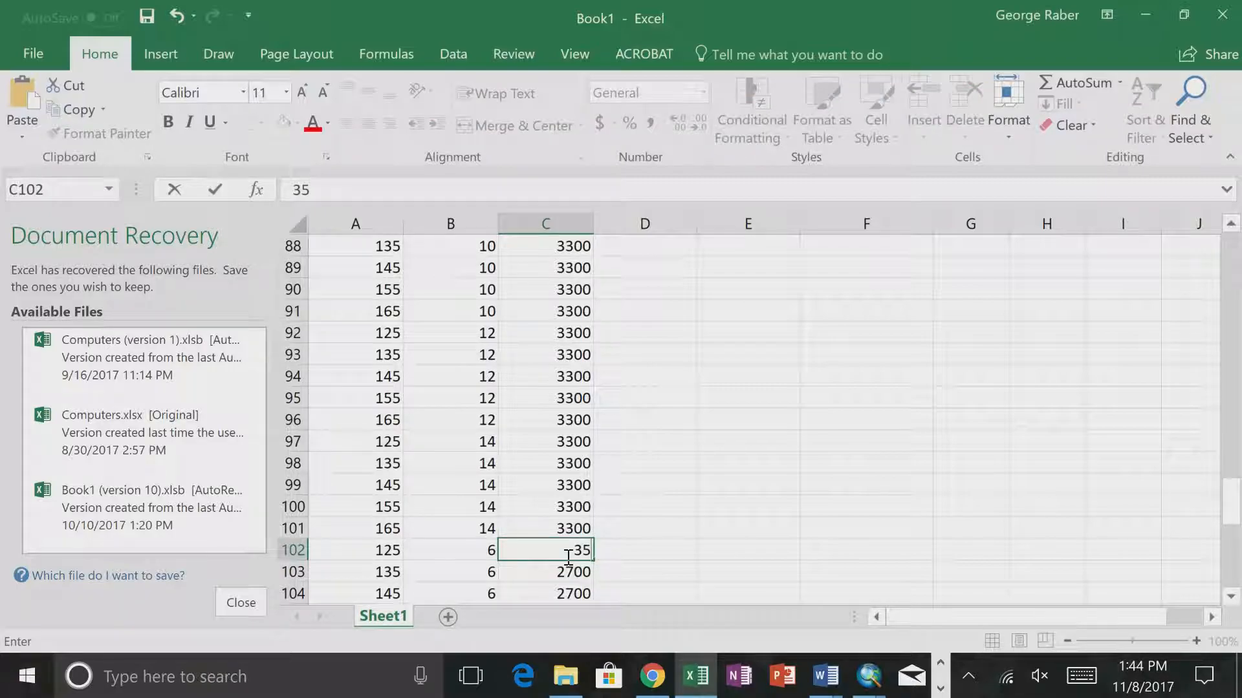
{"action": "left_click", "coordinate": [599, 555]}
{"action": "left_click", "coordinate": [582, 552]}
{"action": "left_click_drag", "start_coordinate": [592, 559], "coordinate": [570, 573]}
{"action": "left_click", "coordinate": [664, 465]}
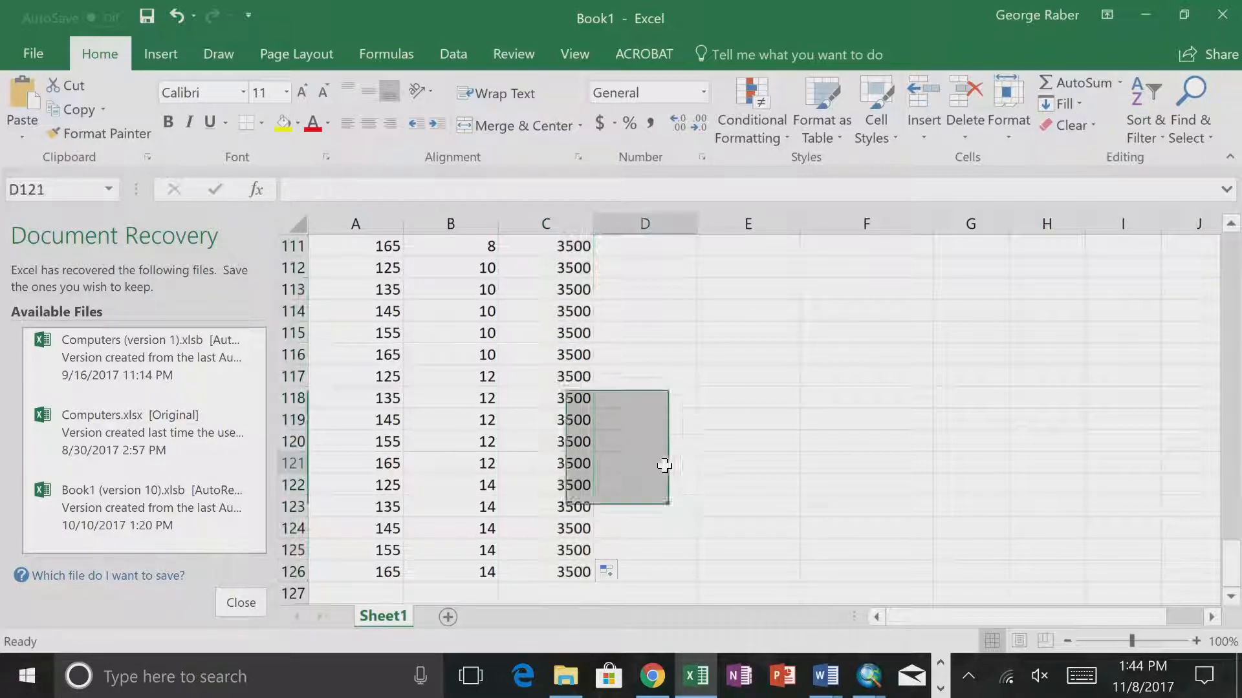
- Delete the leftover Temp and Precip reference columns D and E
{"action": "scroll", "coordinate": [664, 466], "scroll_direction": "down", "scroll_amount": 13}
{"action": "scroll", "coordinate": [665, 466], "scroll_direction": "down", "scroll_amount": 13}
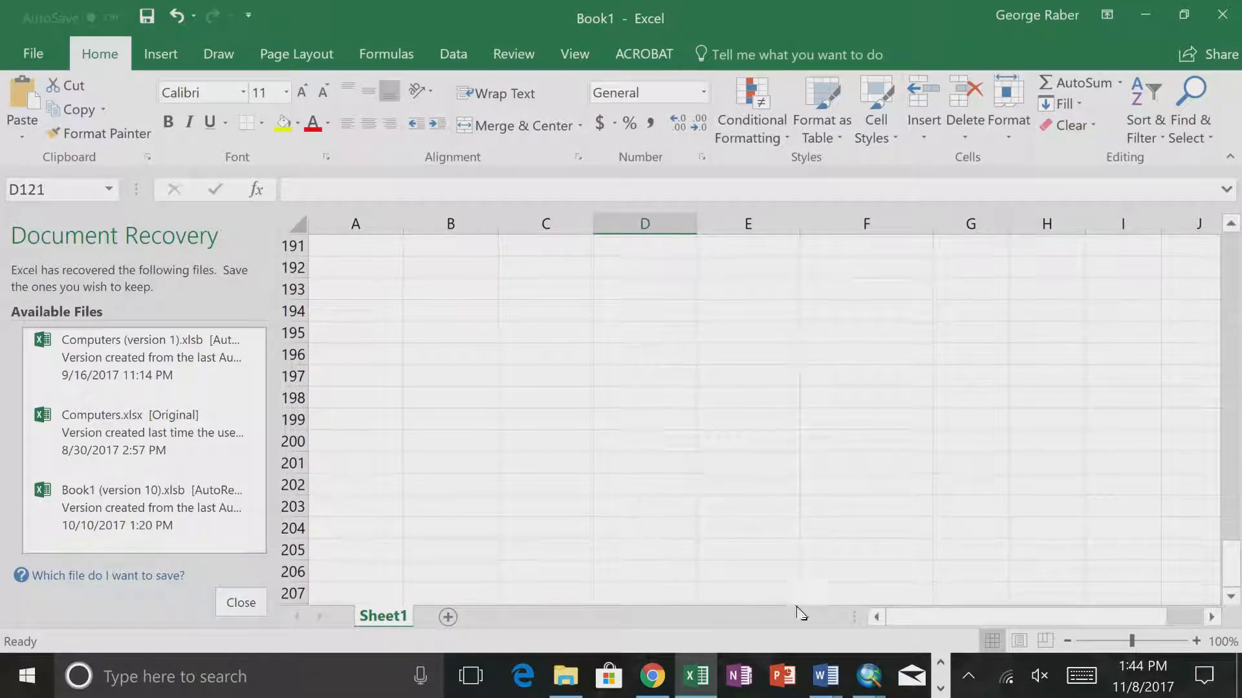
{"action": "left_click", "coordinate": [929, 622]}
{"action": "left_click_drag", "start_coordinate": [1235, 560], "coordinate": [1229, 246]}
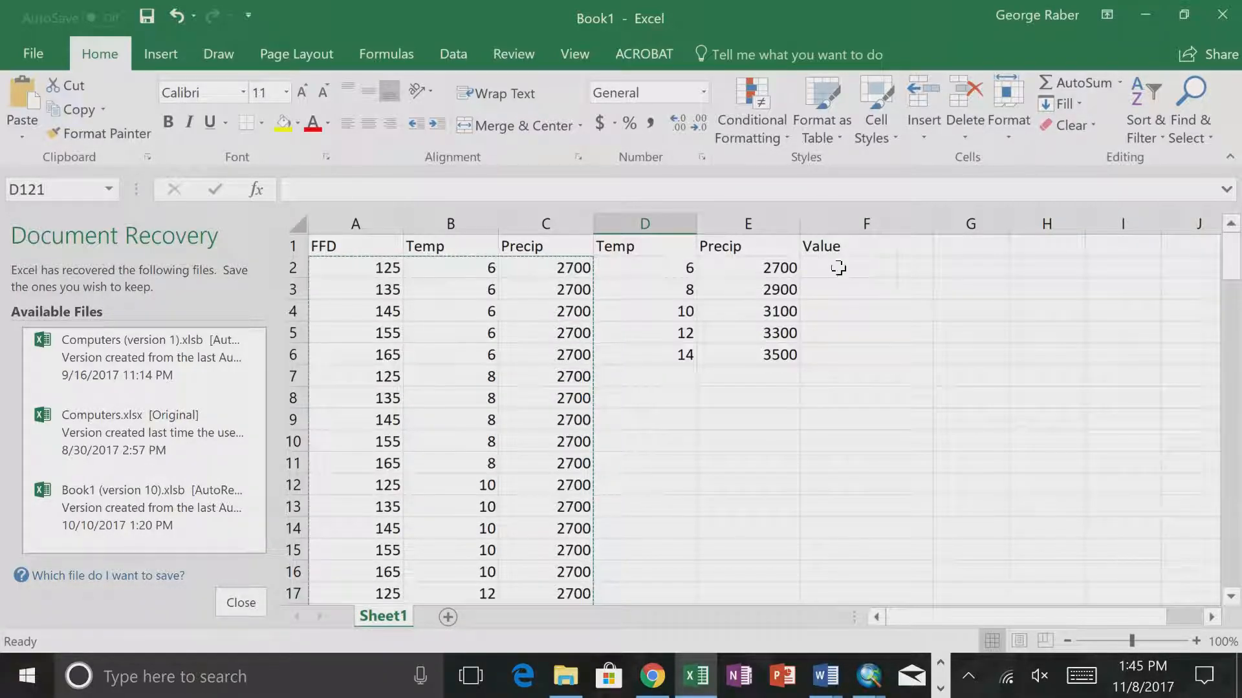
{"action": "left_click_drag", "start_coordinate": [644, 223], "coordinate": [740, 223]}
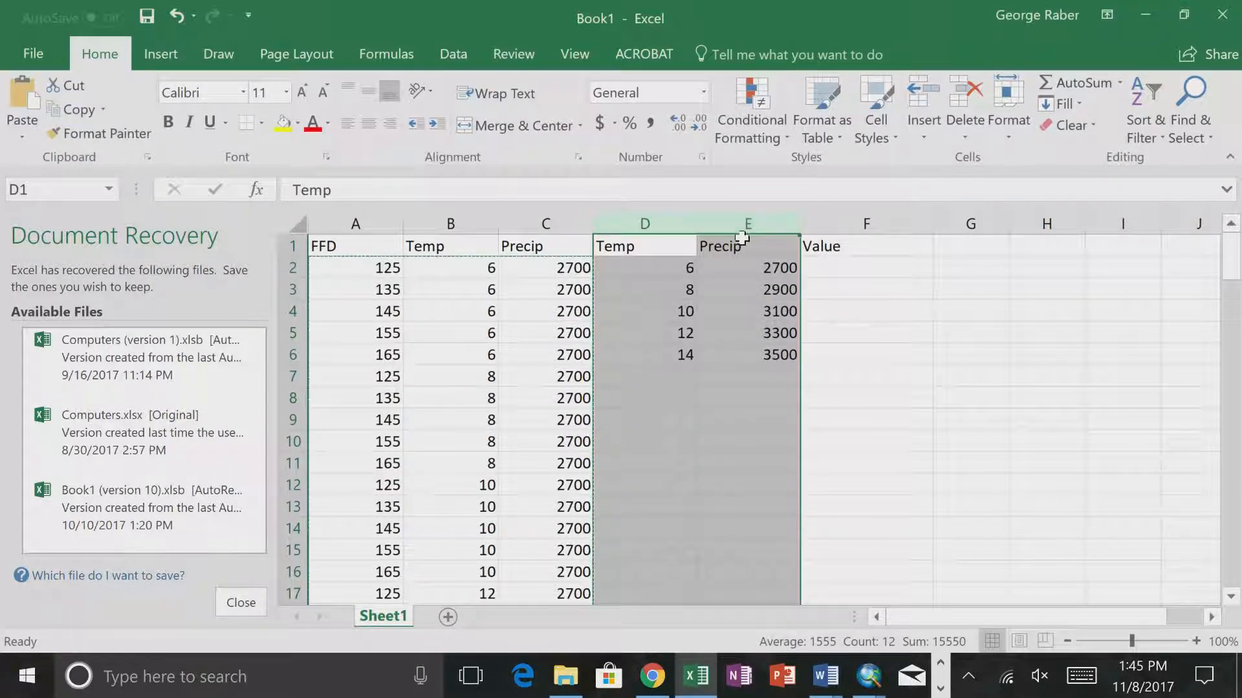
{"action": "right_click", "coordinate": [742, 227]}
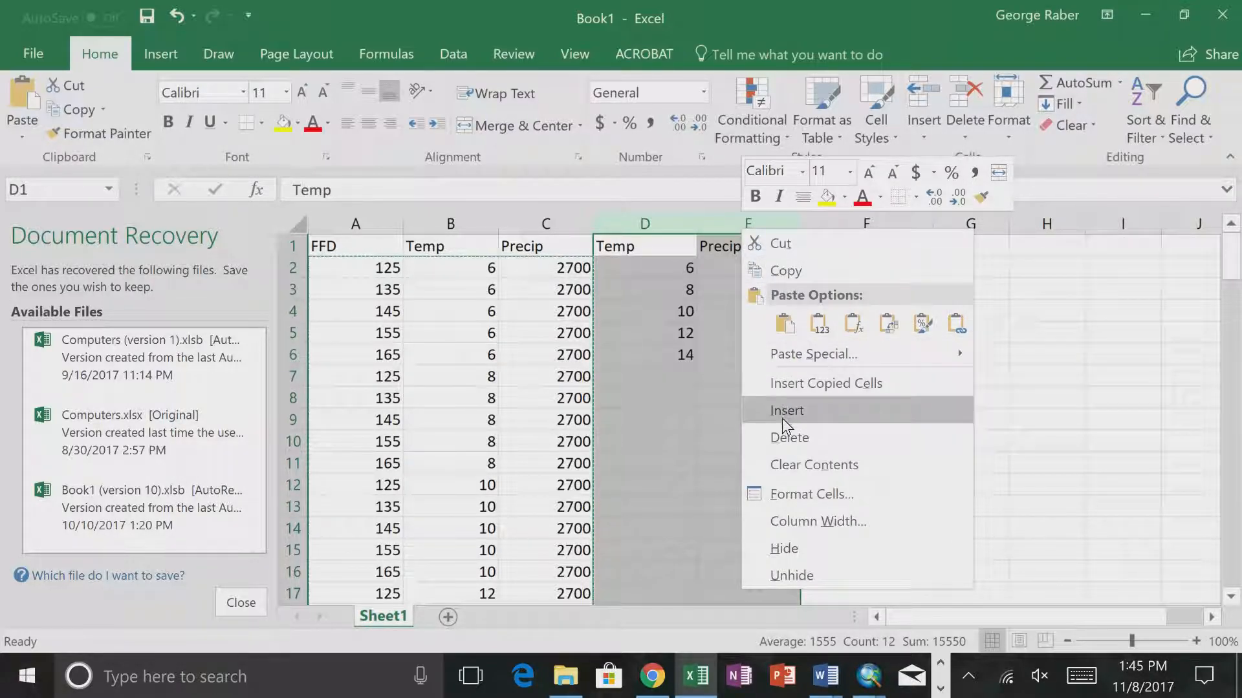
{"action": "left_click", "coordinate": [784, 435]}
{"action": "left_click", "coordinate": [716, 310]}
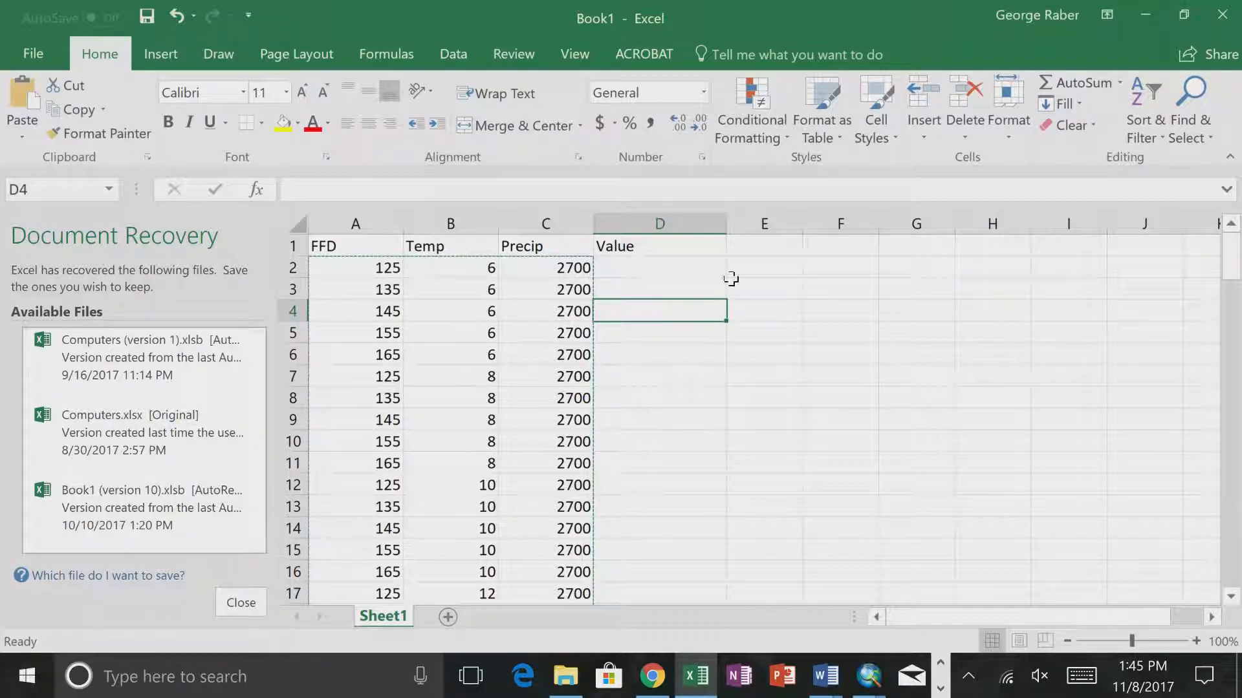
- Enter the formula =A2+"_"+B2+"_"+C2 in D2 to combine the FFD, Temp and Precip values
{"action": "left_click", "coordinate": [673, 262]}
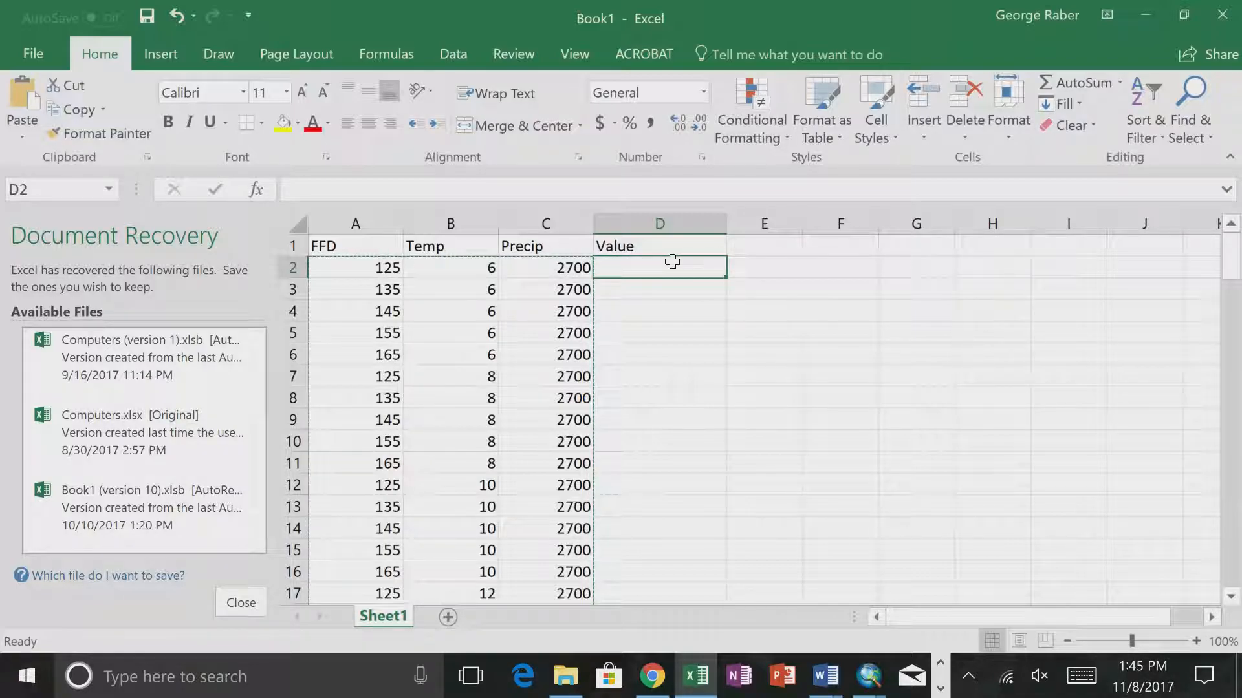
{"action": "type", "text": "="}
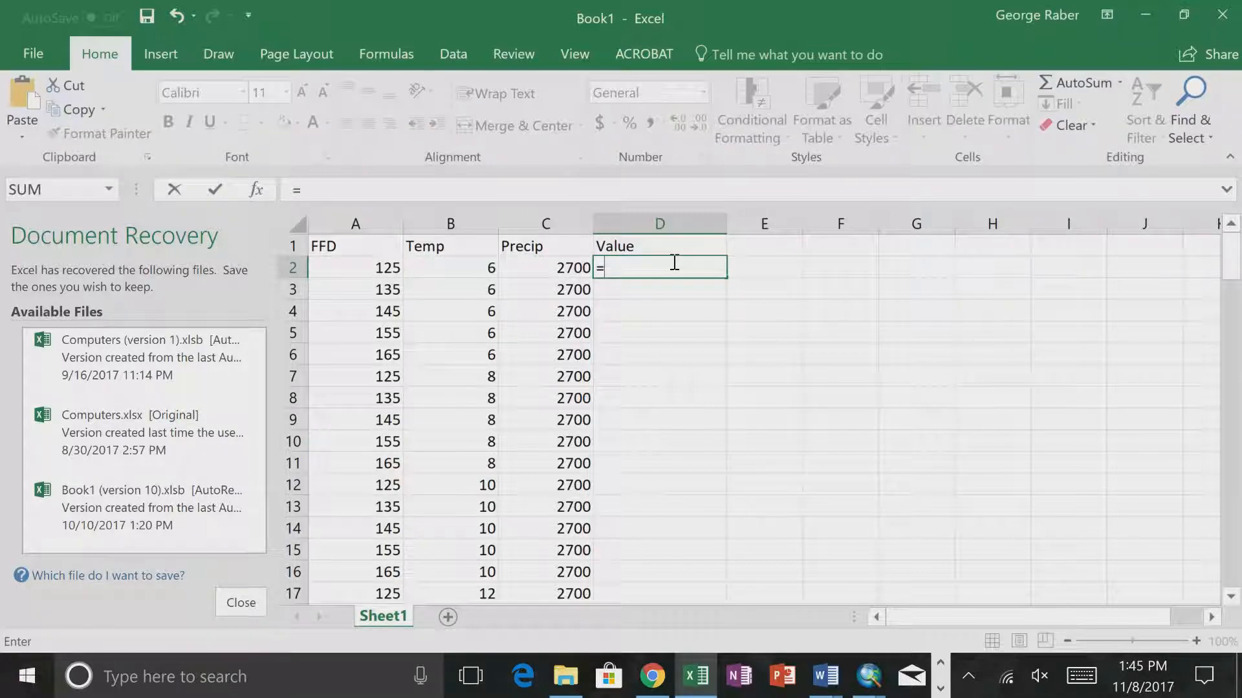
{"action": "left_click", "coordinate": [378, 269]}
{"action": "type", "text": "+"}
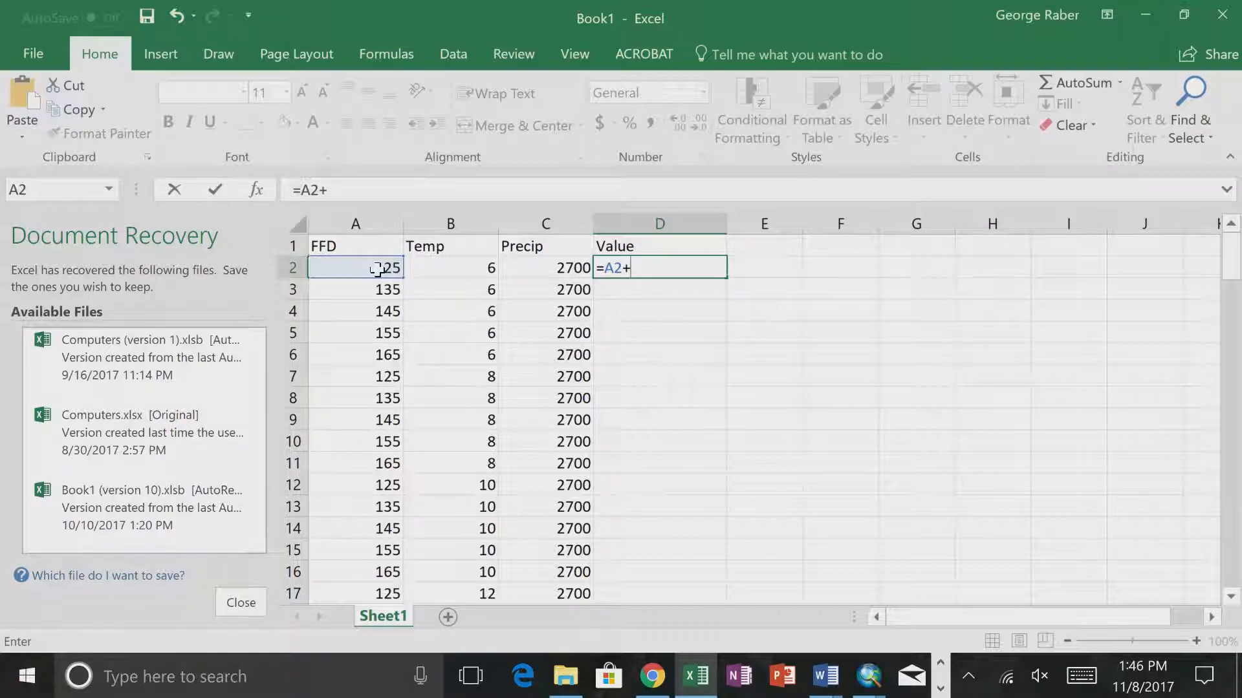
{"action": "type", "text": "_\"+"}
{"action": "left_click", "coordinate": [455, 265]}
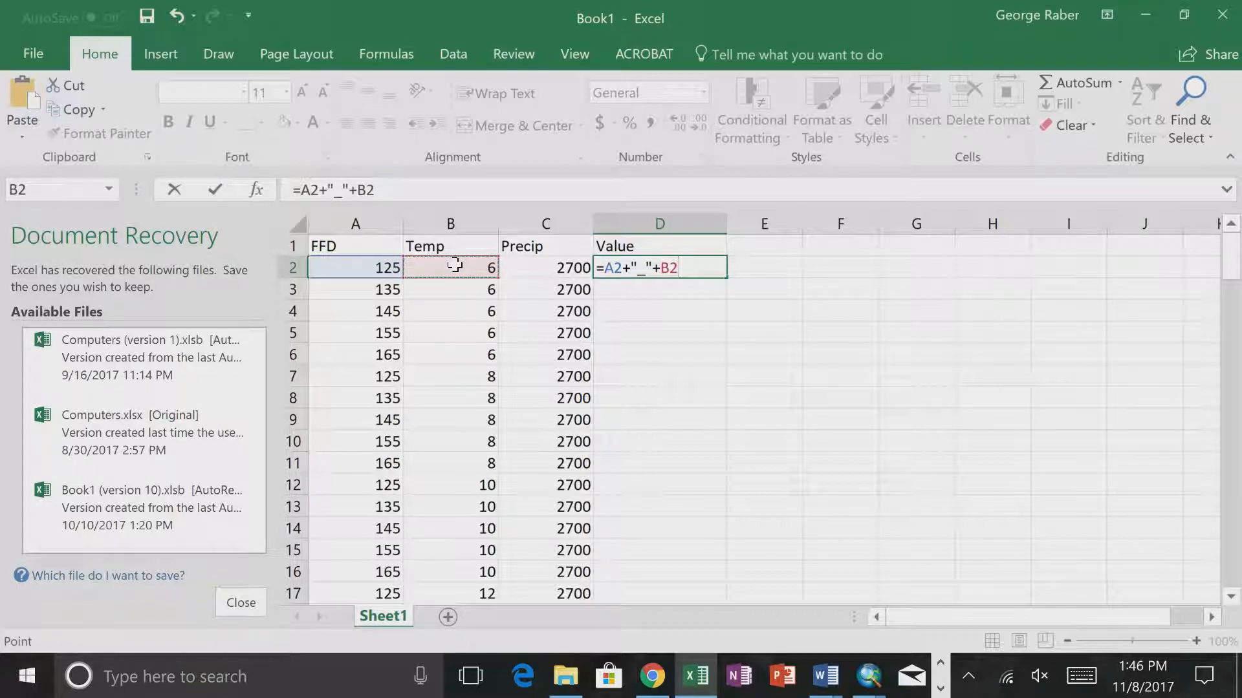
{"action": "type", "text": "+\"_\"+"}
{"action": "left_click", "coordinate": [549, 265]}
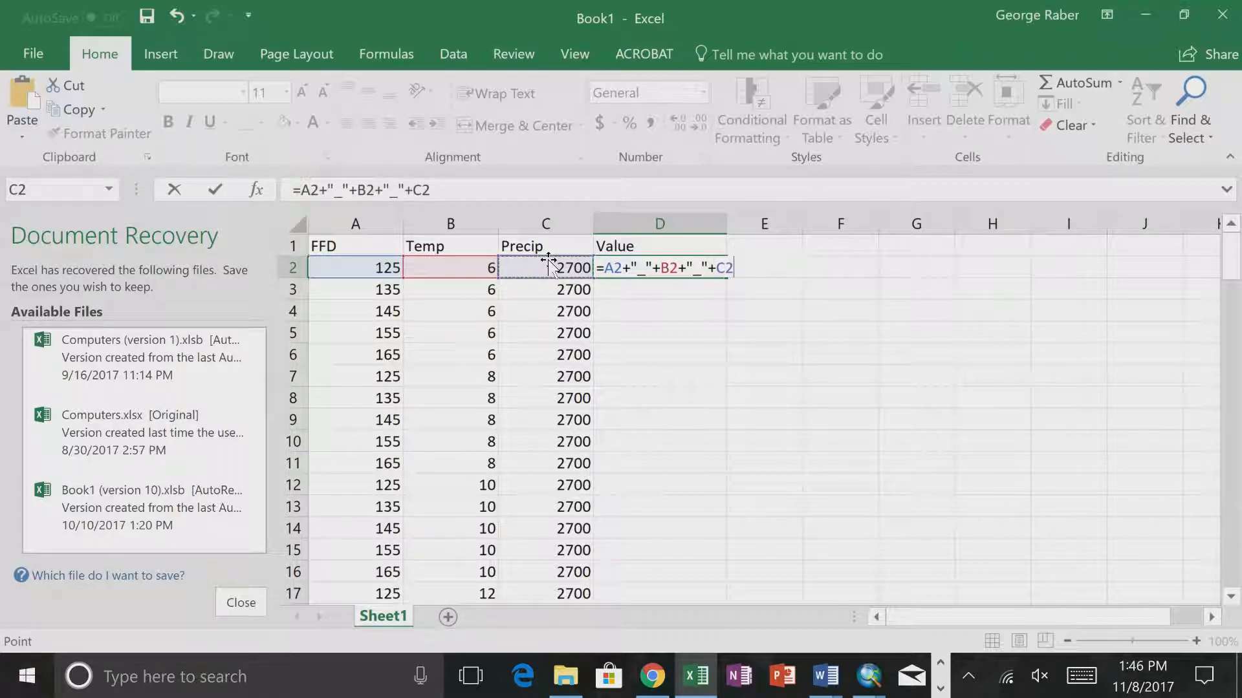
{"action": "key", "text": "Return"}
{"action": "key", "text": "Up"}
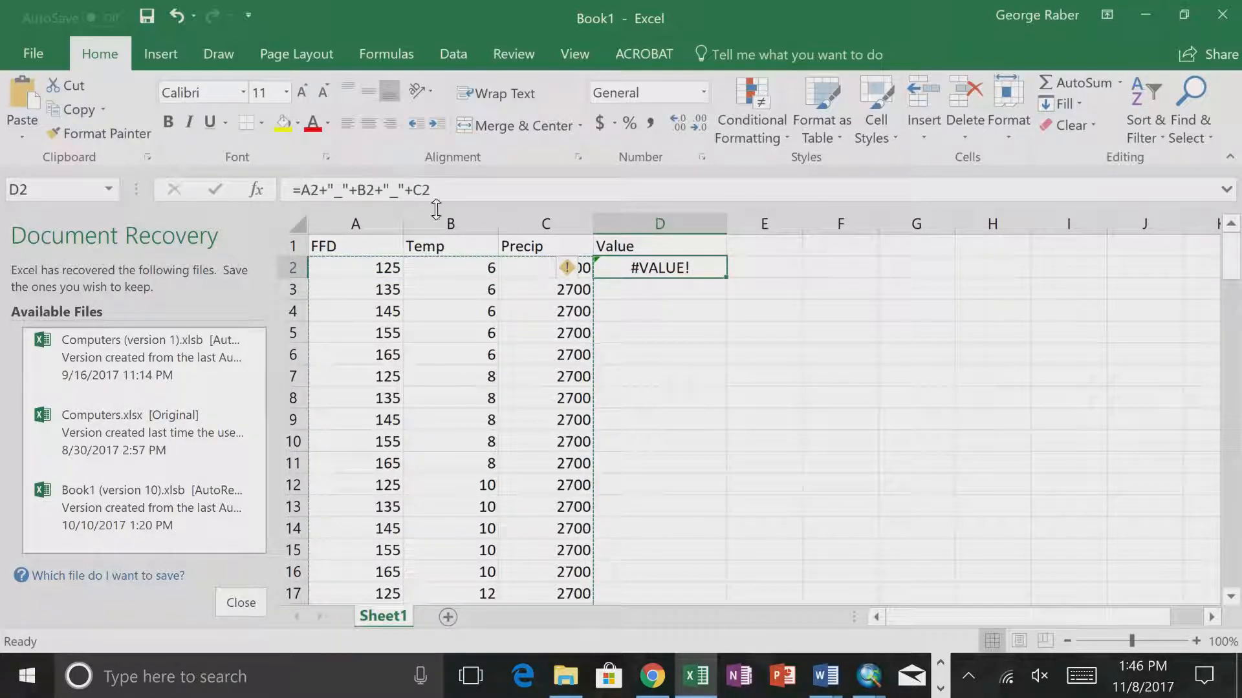
- Replace all four plus operators in the D2 formula with &, giving =A2&"_"&B2&"_"&C2
{"action": "left_click", "coordinate": [327, 192]}
{"action": "key", "text": "BackSpace"}
{"action": "type", "text": "&"}
{"action": "left_click", "coordinate": [363, 191]}
{"action": "key", "text": "BackSpace"}
{"action": "type", "text": "&"}
{"action": "left_click", "coordinate": [388, 192]}
{"action": "key", "text": "BackSpace"}
{"action": "type", "text": "&"}
{"action": "left_click", "coordinate": [424, 192]}
{"action": "key", "text": "BackSpace"}
{"action": "type", "text": "&"}
{"action": "key", "text": "Return"}
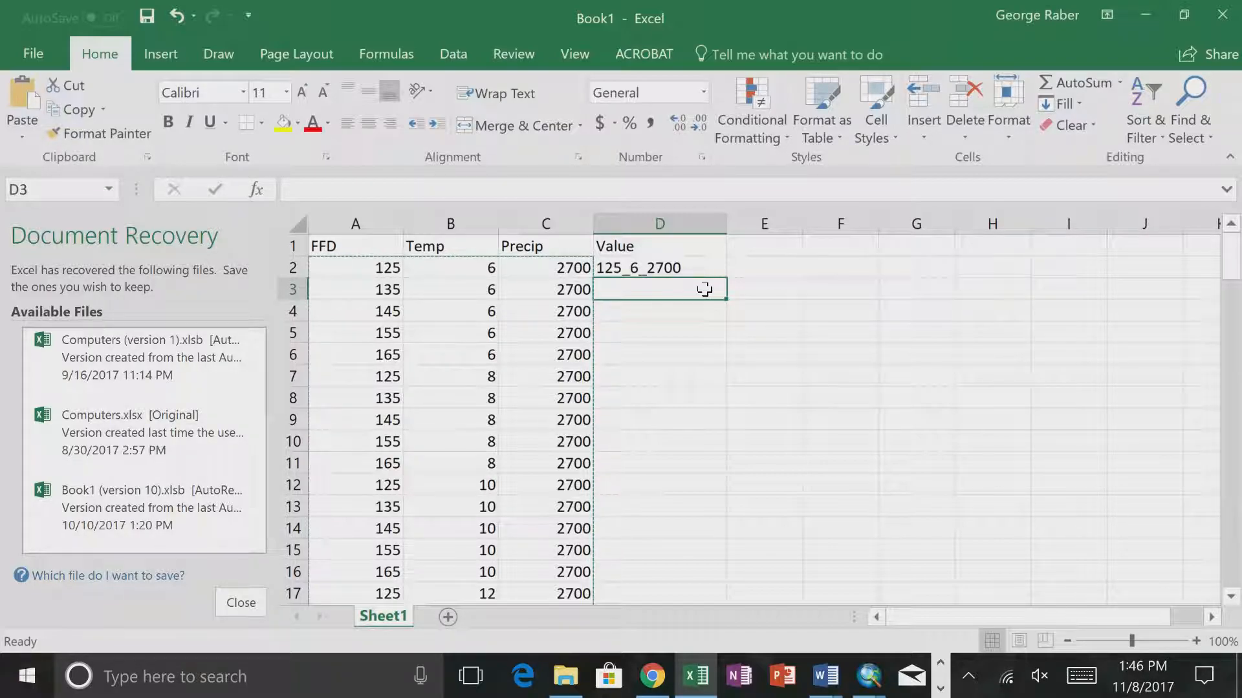
- Change both underscore separators in the D2 formula to pipes, giving =A2&"|"&B2&"|"&C2
{"action": "left_click", "coordinate": [689, 265]}
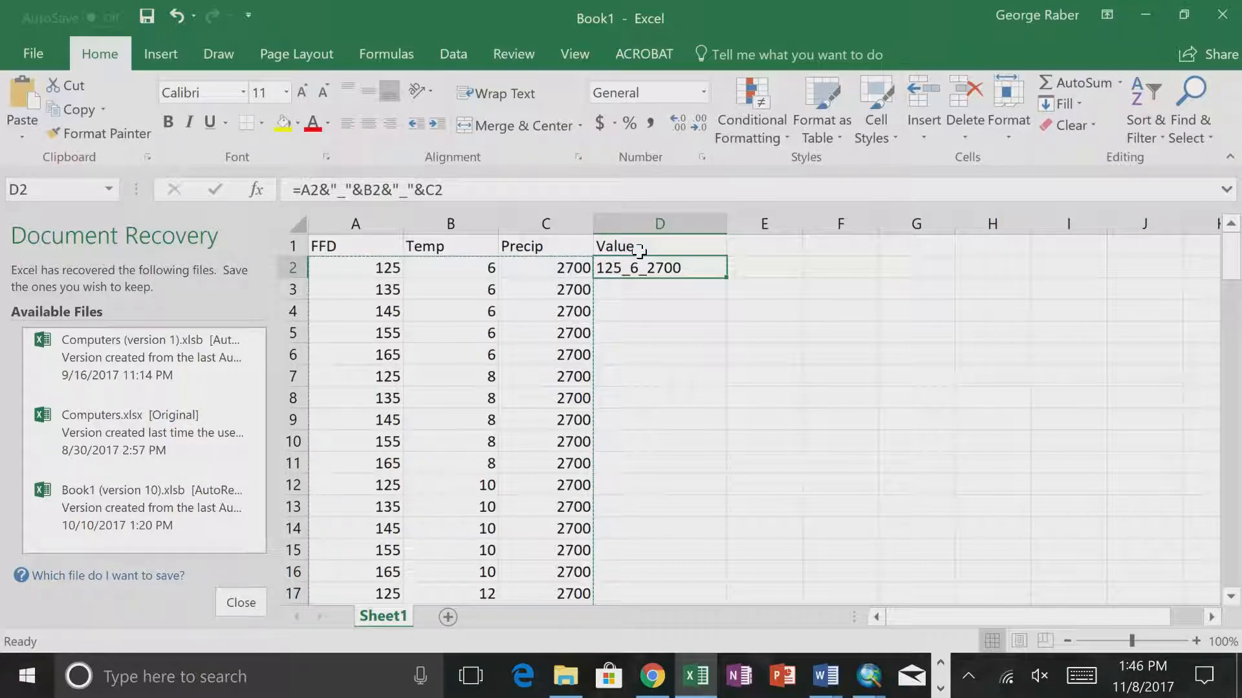
{"action": "left_click", "coordinate": [409, 192]}
{"action": "key", "text": "BackSpace"}
{"action": "type", "text": "|"}
{"action": "key", "text": "Left"}
{"action": "key", "text": "Left"}
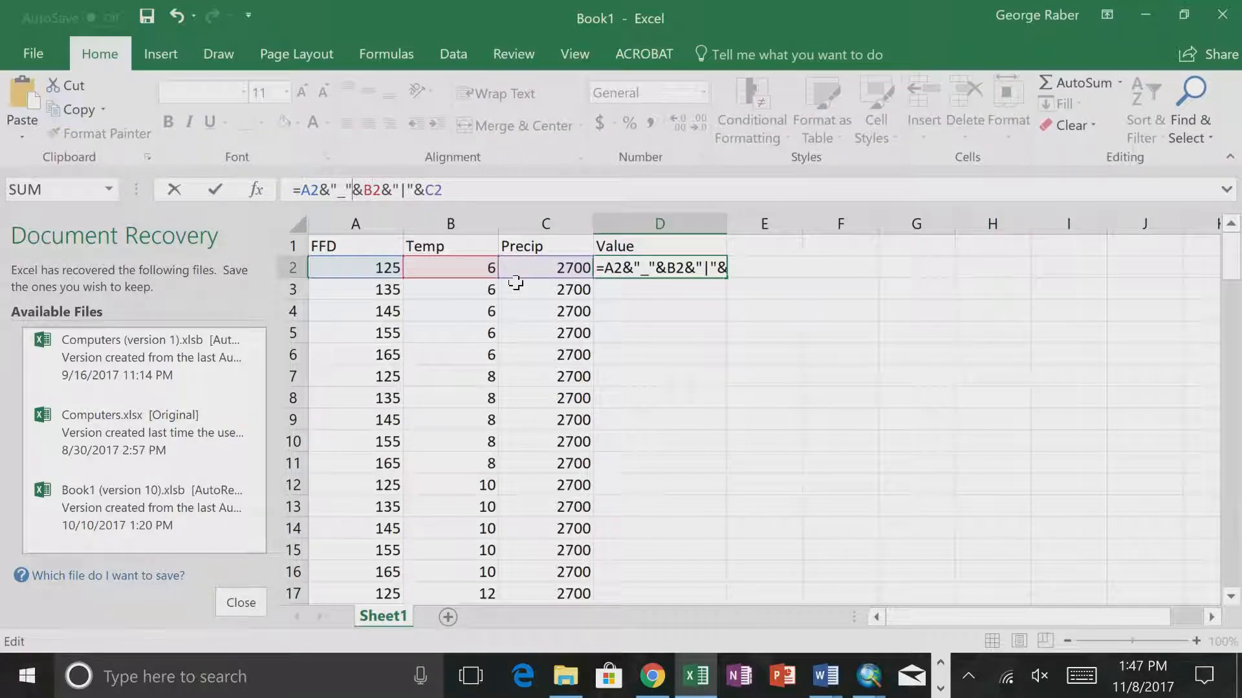
{"action": "key", "text": "BackSpace"}
{"action": "type", "text": "|"}
{"action": "key", "text": "Return"}
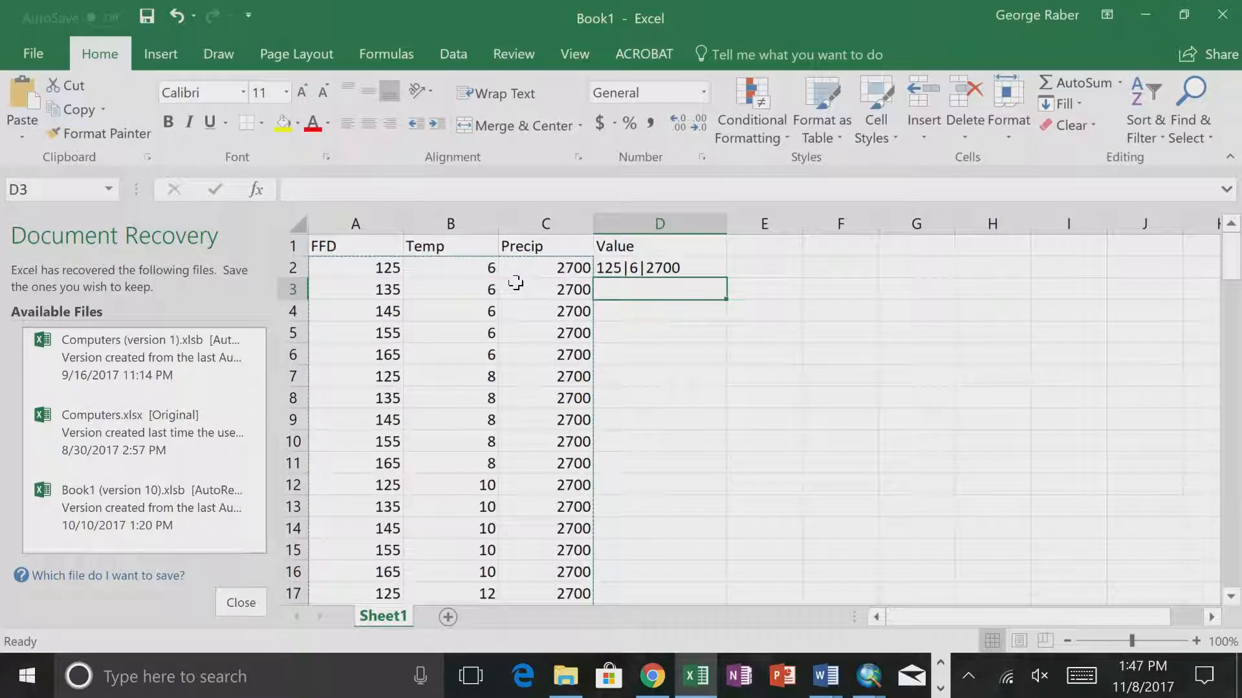
{"action": "left_click", "coordinate": [647, 268]}
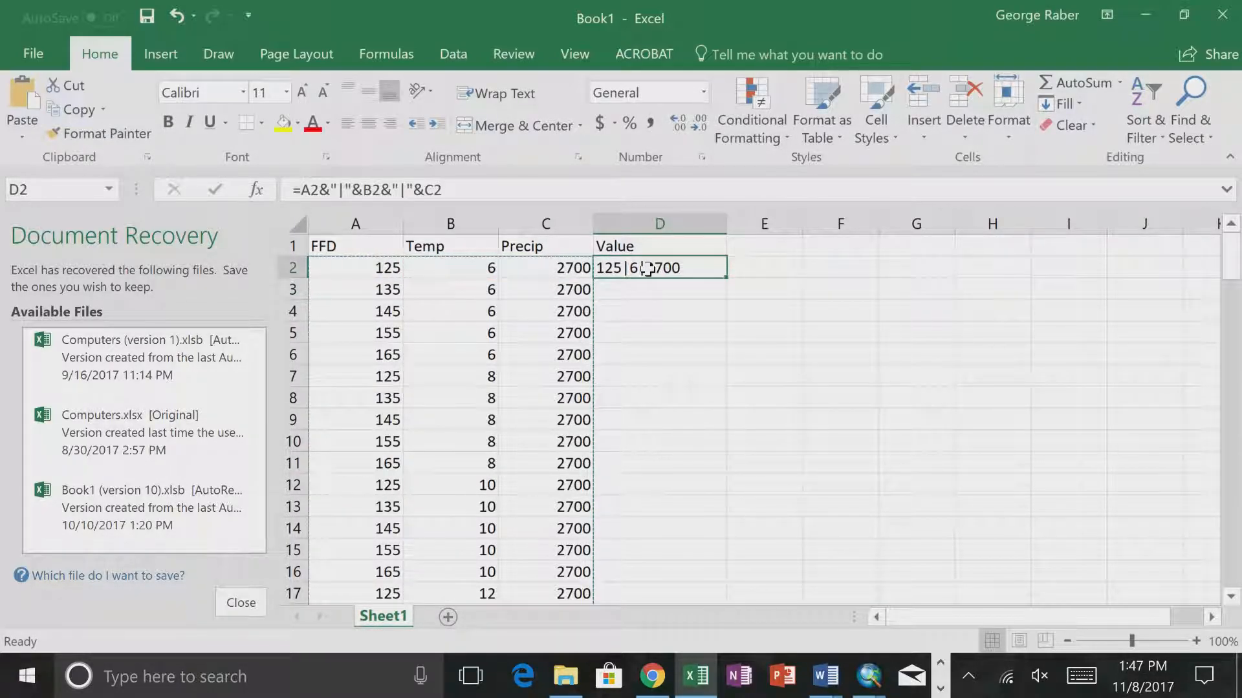
{"action": "left_click", "coordinate": [406, 189]}
{"action": "key", "text": "Return"}
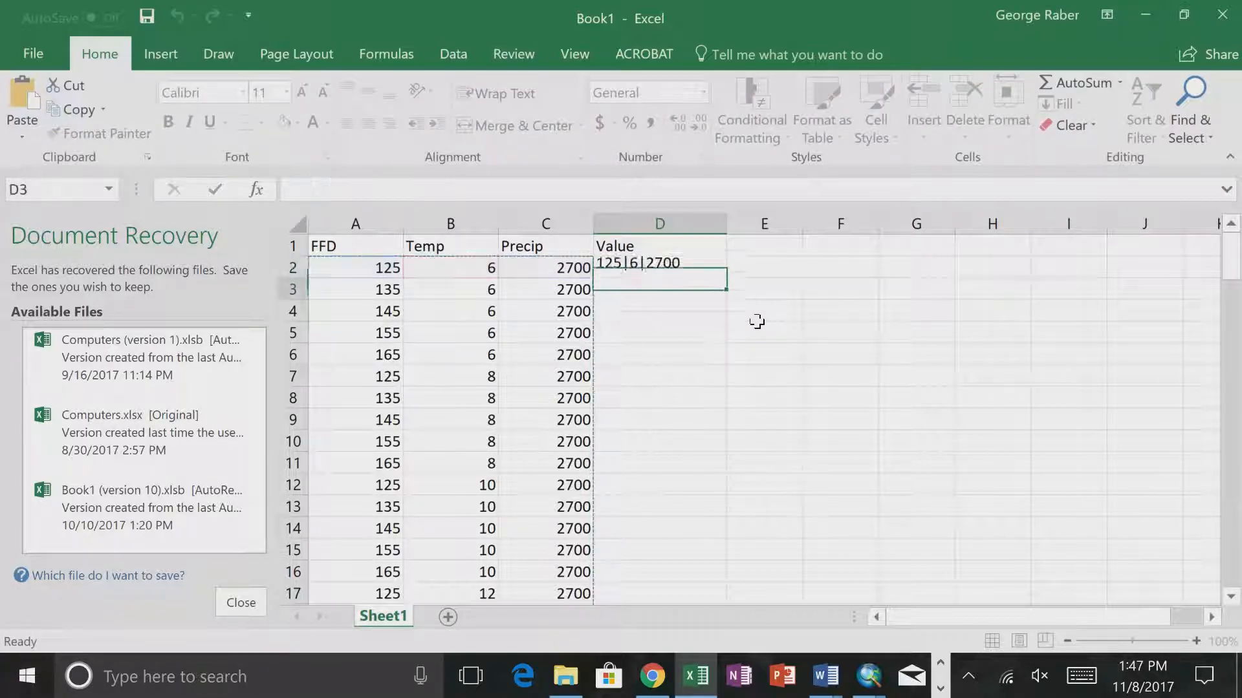
- Fill the Value formula from D2 down through D126
{"action": "key", "text": "Up"}
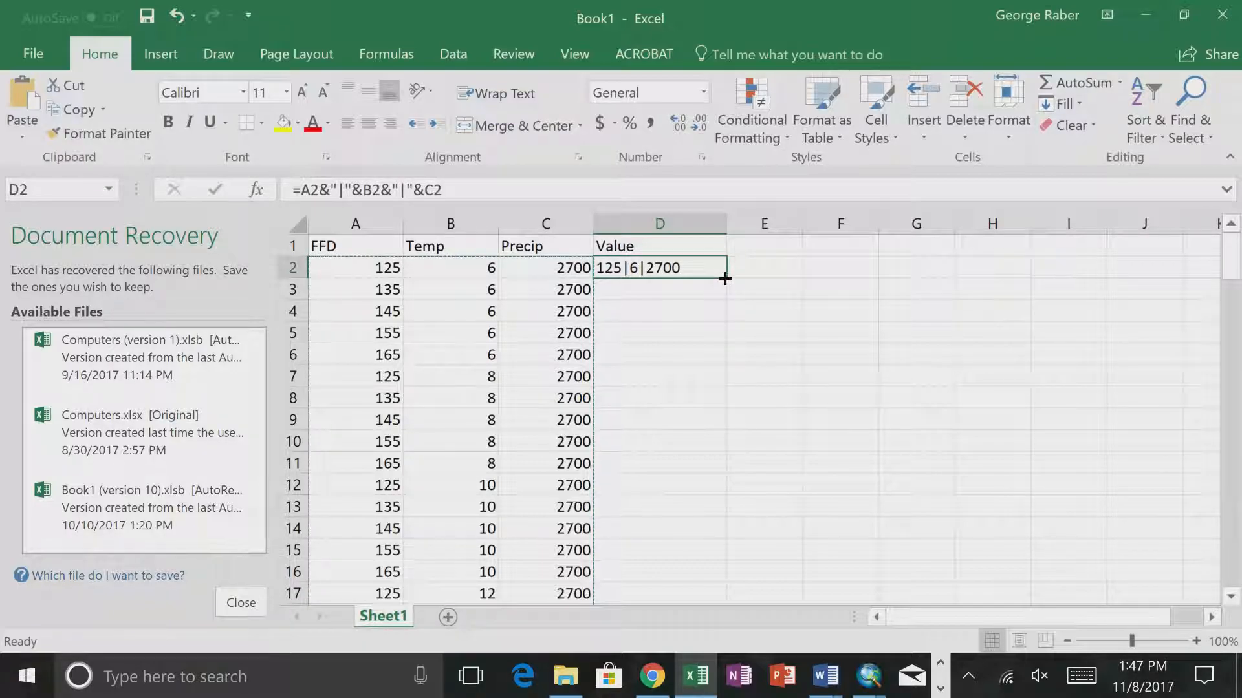
{"action": "left_click_drag", "start_coordinate": [725, 278], "coordinate": [715, 553]}
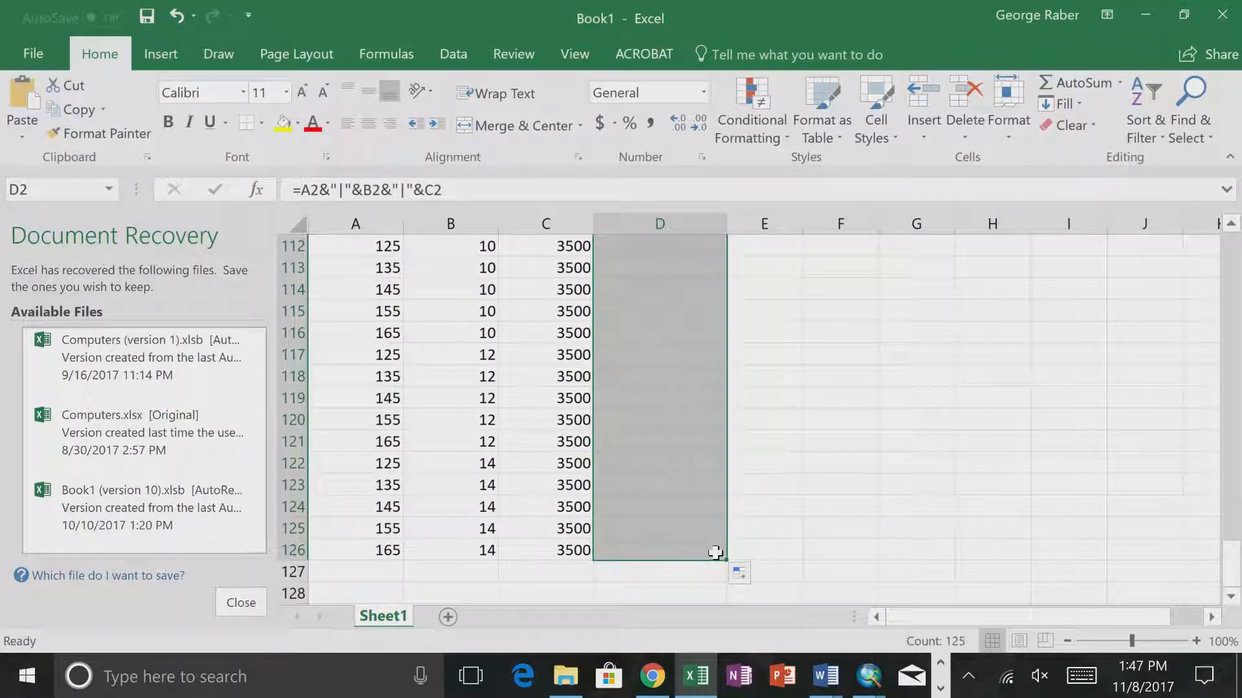
{"action": "left_click_drag", "start_coordinate": [1230, 562], "coordinate": [1214, 245]}
{"action": "left_click", "coordinate": [769, 327]}
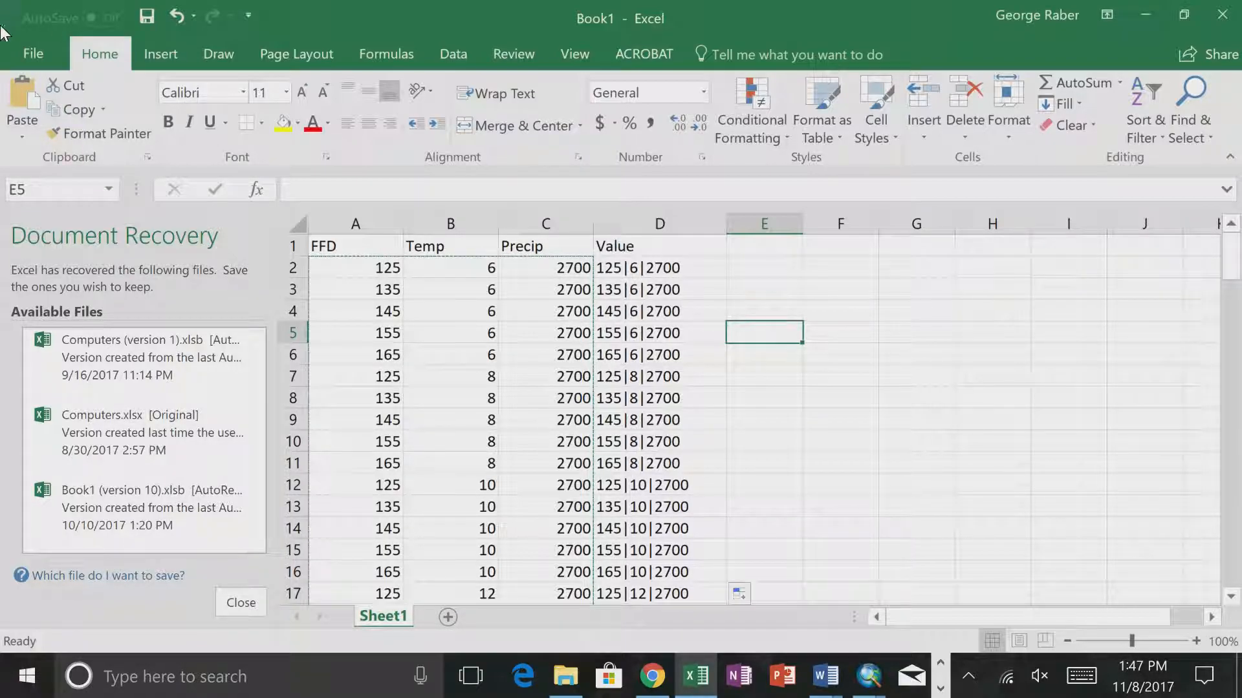
- Open the Save As dialog to choose a folder on this PC for the workbook
{"action": "left_click", "coordinate": [40, 57]}
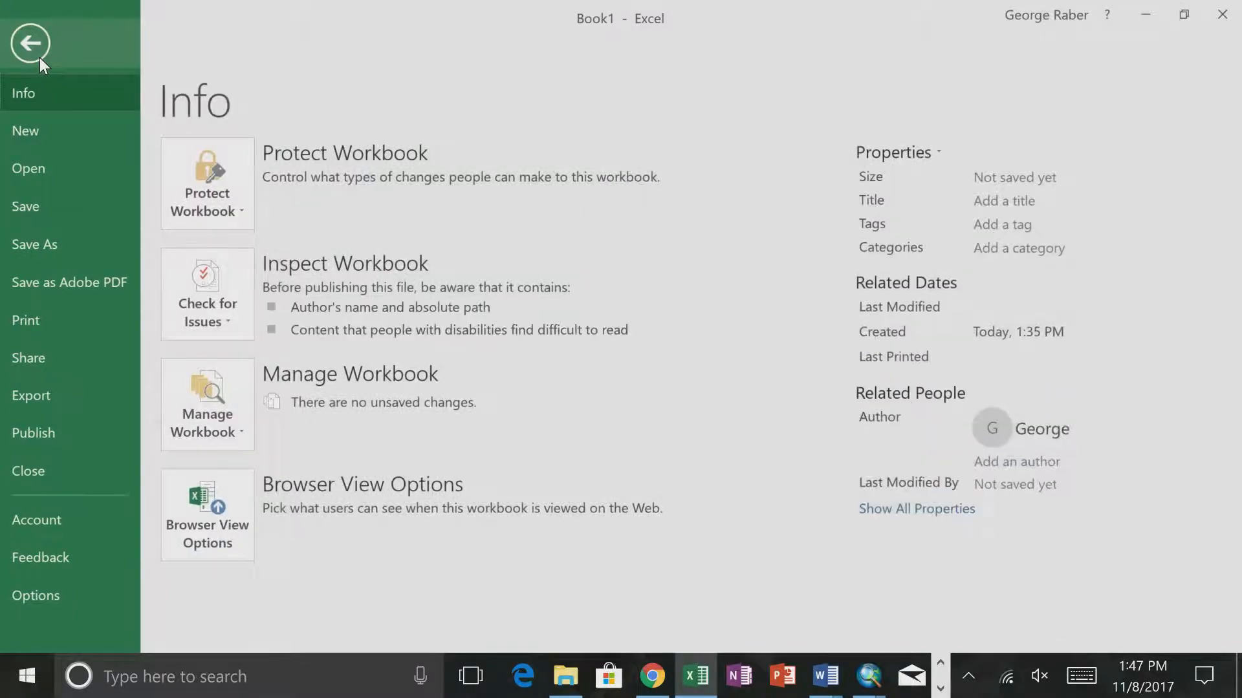
{"action": "left_click", "coordinate": [48, 235]}
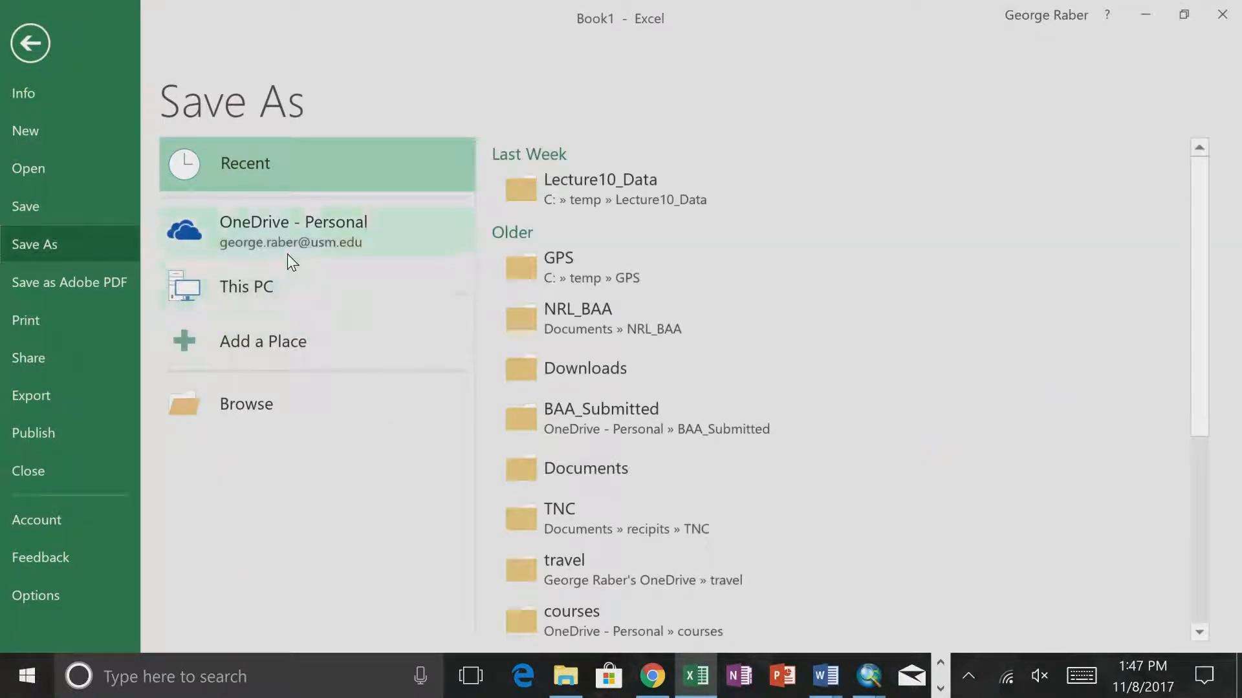
{"action": "left_click", "coordinate": [57, 408]}
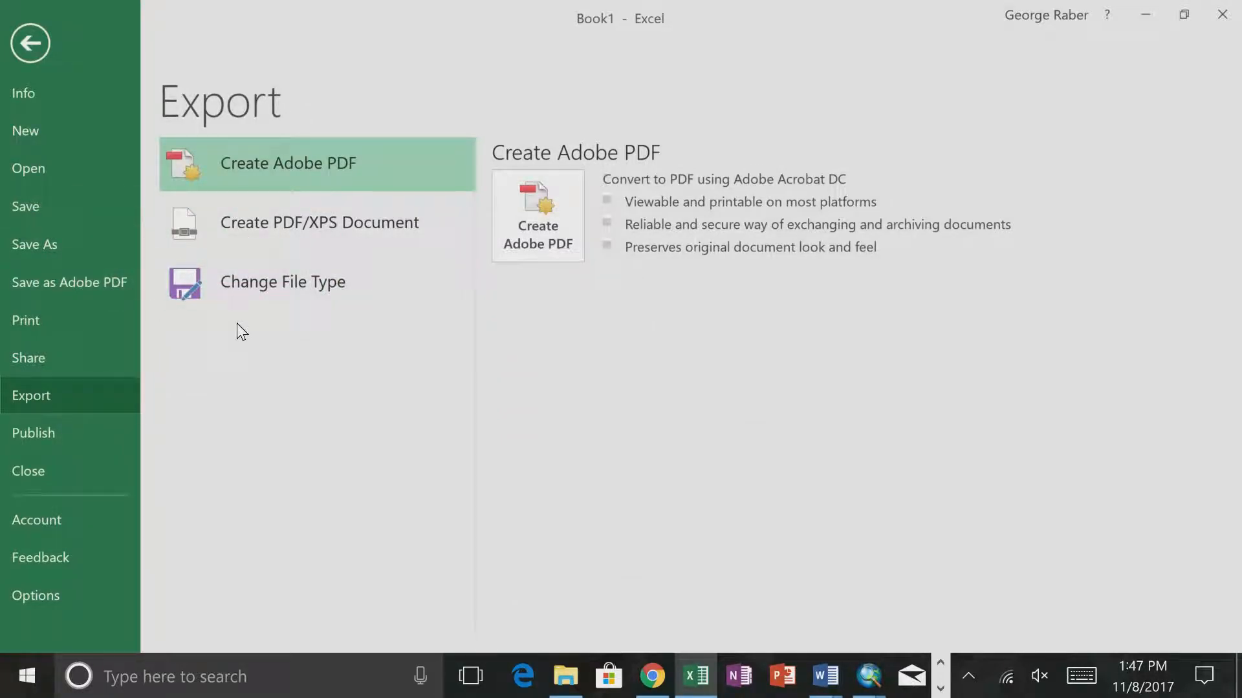
{"action": "left_click", "coordinate": [80, 253]}
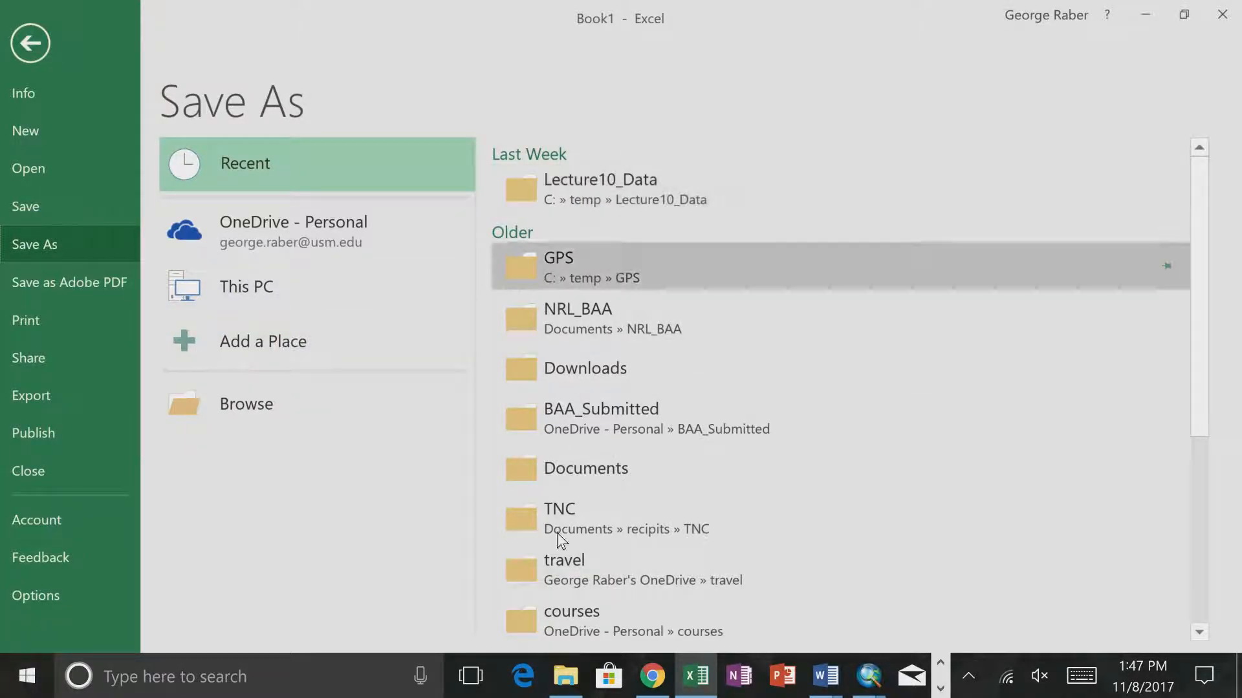
{"action": "scroll", "coordinate": [553, 551], "scroll_direction": "down", "scroll_amount": 5}
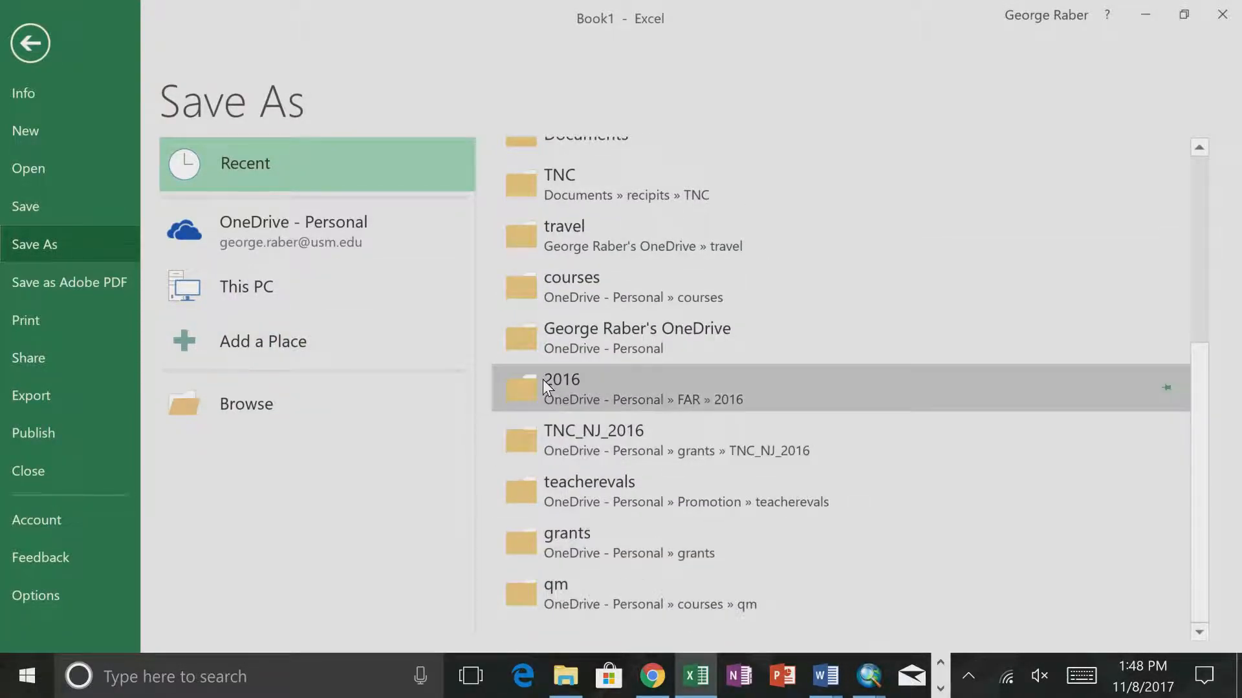
{"action": "scroll", "coordinate": [542, 379], "scroll_direction": "up", "scroll_amount": 6}
{"action": "left_click", "coordinate": [312, 287]}
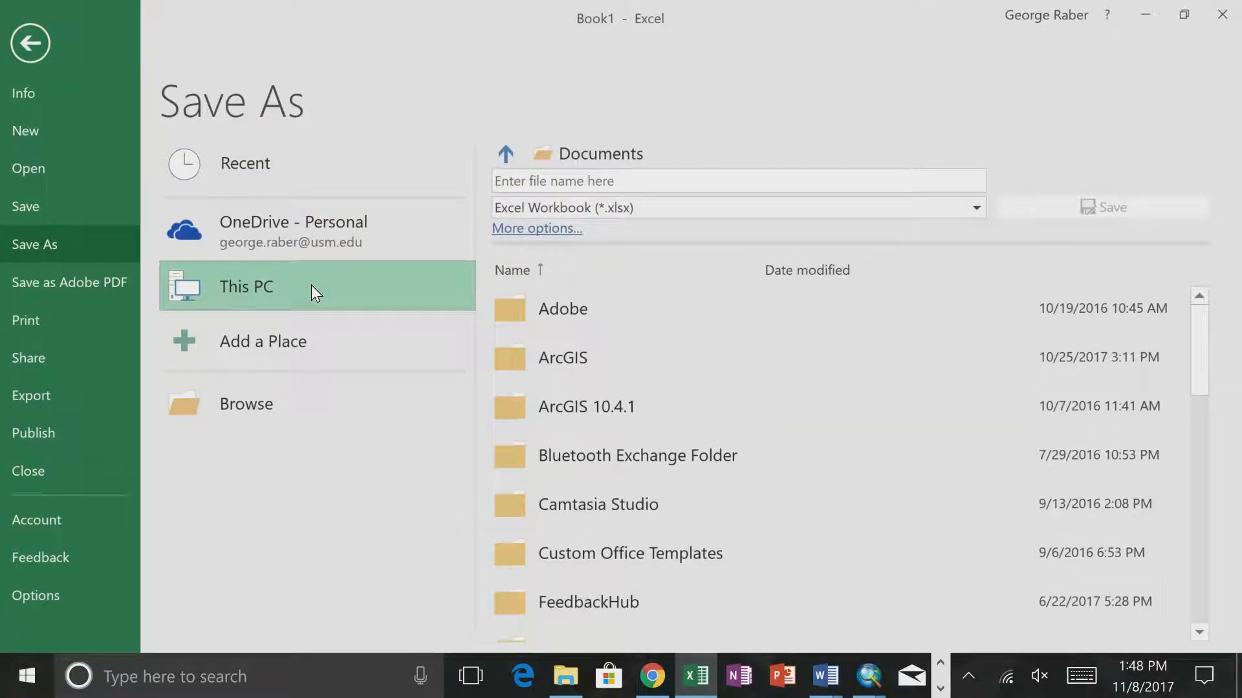
{"action": "scroll", "coordinate": [525, 502], "scroll_direction": "down", "scroll_amount": 3}
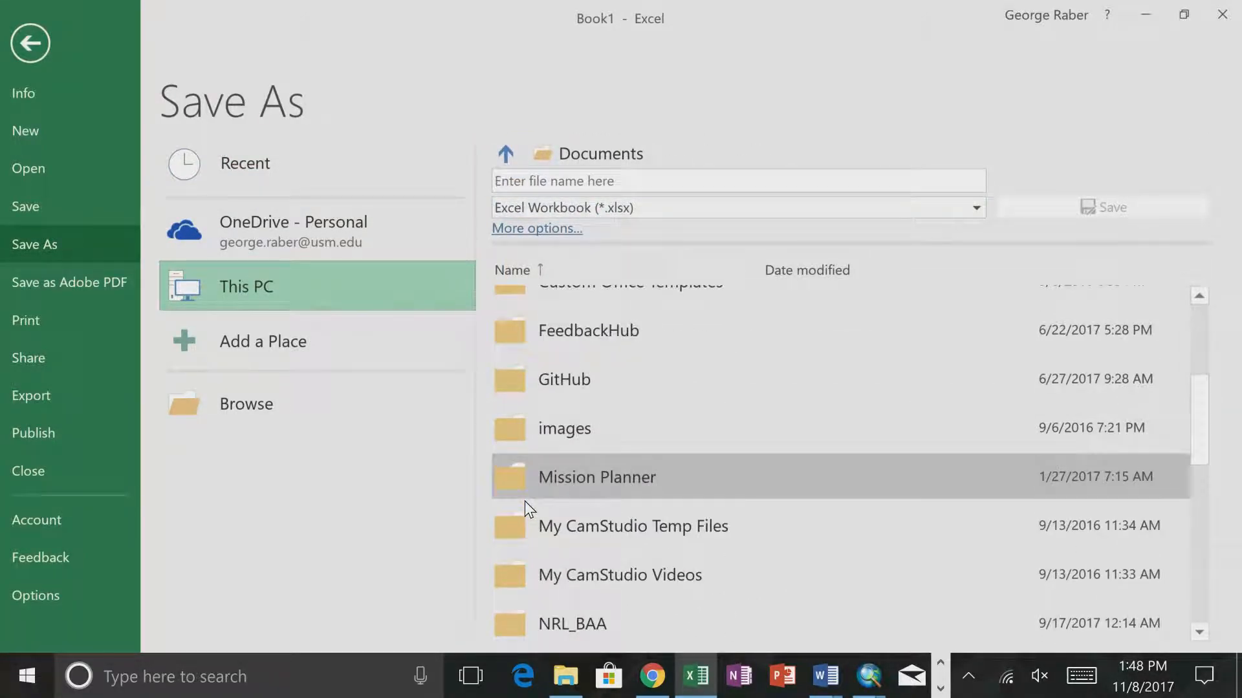
{"action": "scroll", "coordinate": [525, 502], "scroll_direction": "down", "scroll_amount": 2}
{"action": "left_click", "coordinate": [268, 401]}
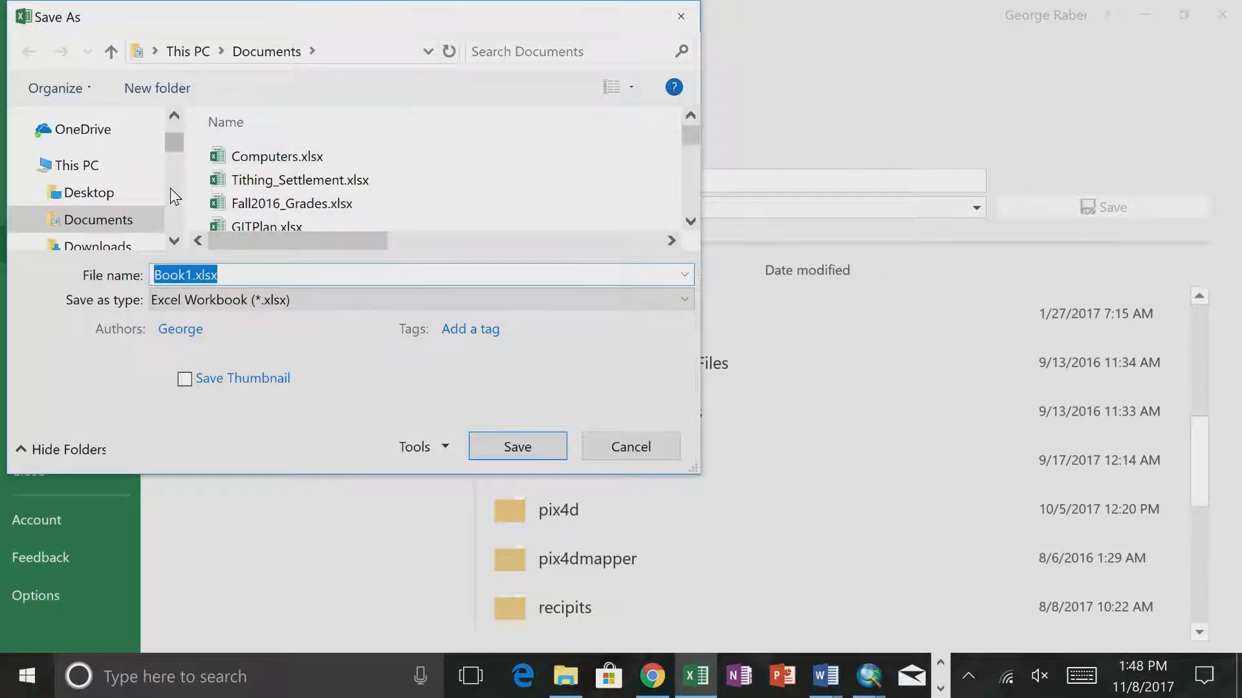
- Browse to the C:\temp\sa\lab10 folder as the save location
{"action": "left_click", "coordinate": [172, 241]}
{"action": "left_click", "coordinate": [172, 241]}
{"action": "left_click", "coordinate": [172, 242]}
{"action": "left_click", "coordinate": [172, 241]}
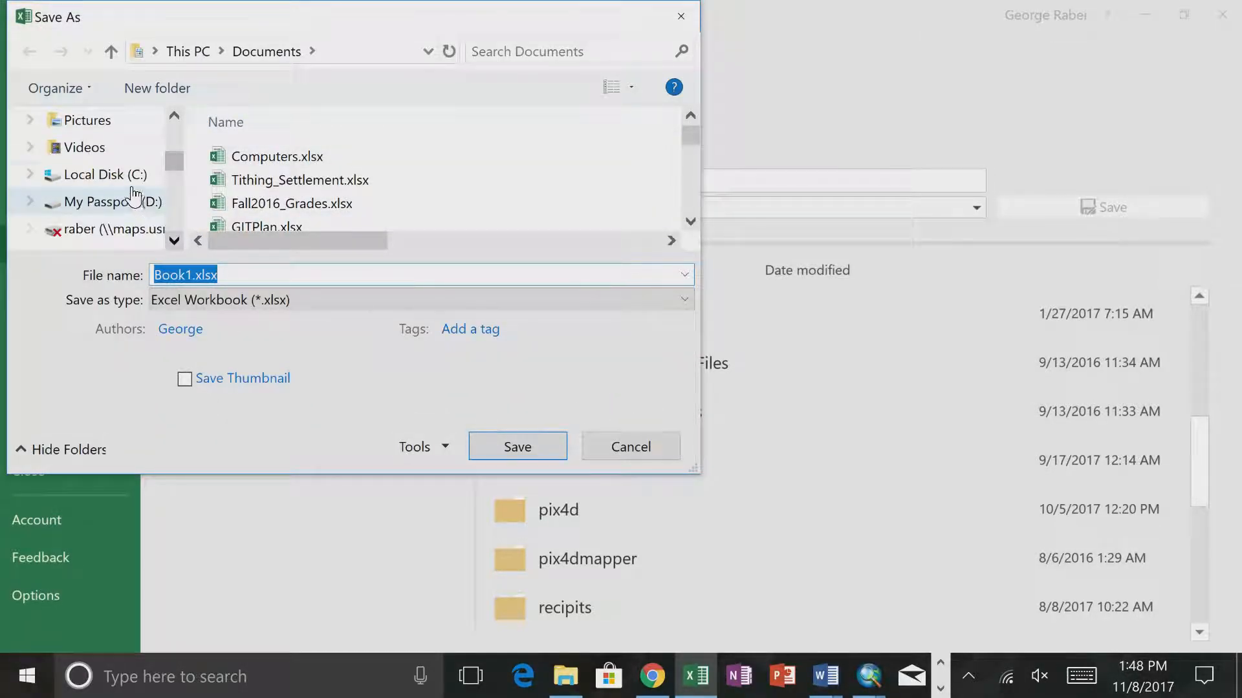
{"action": "left_click", "coordinate": [123, 178]}
{"action": "left_click", "coordinate": [235, 186]}
{"action": "key", "text": "t"}
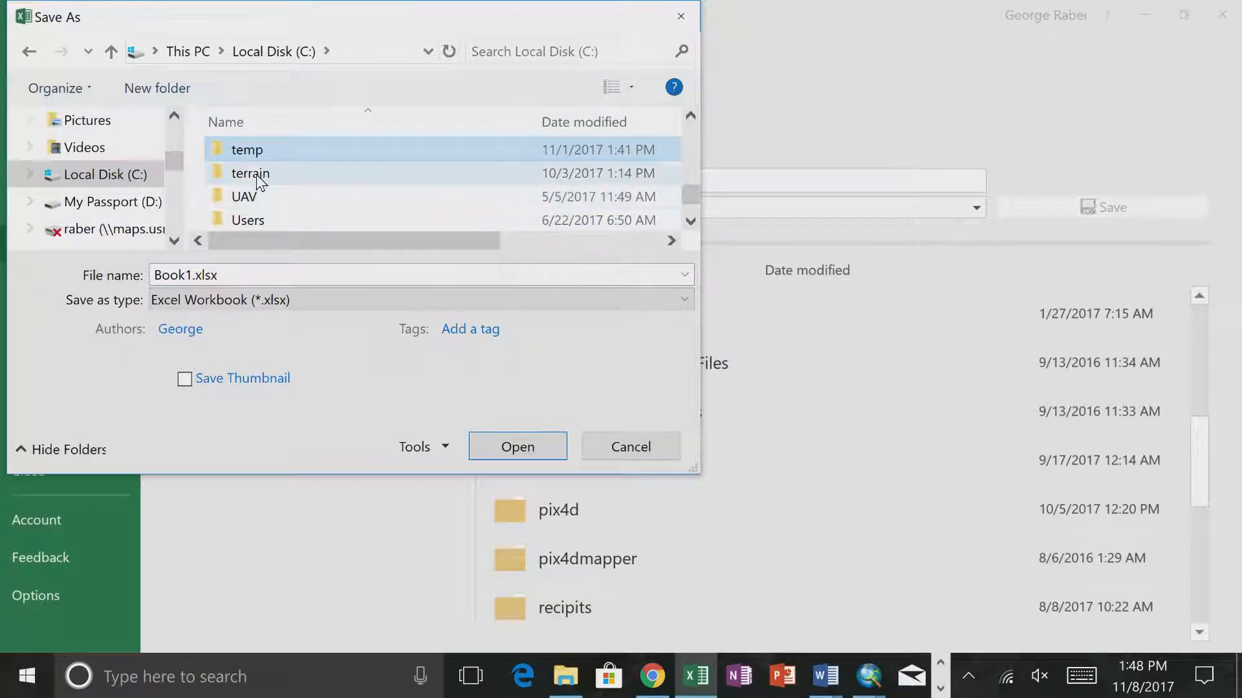
{"action": "double_click", "coordinate": [245, 154]}
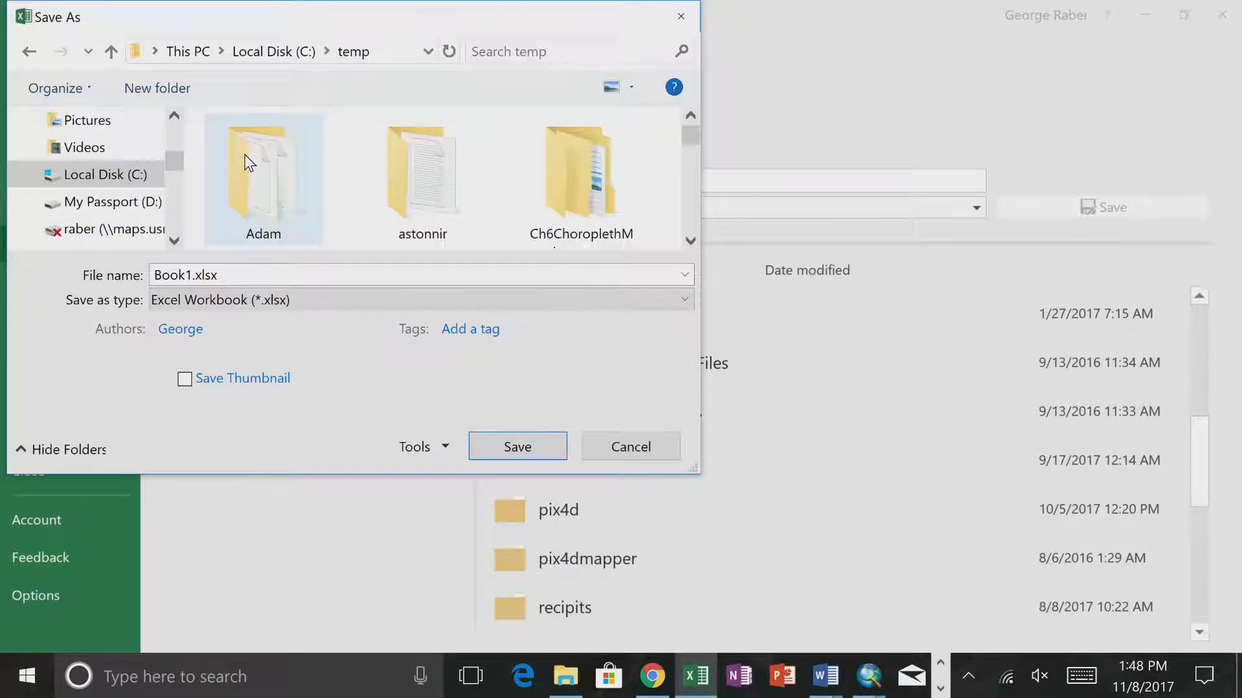
{"action": "left_click", "coordinate": [287, 210]}
{"action": "key", "text": "s"}
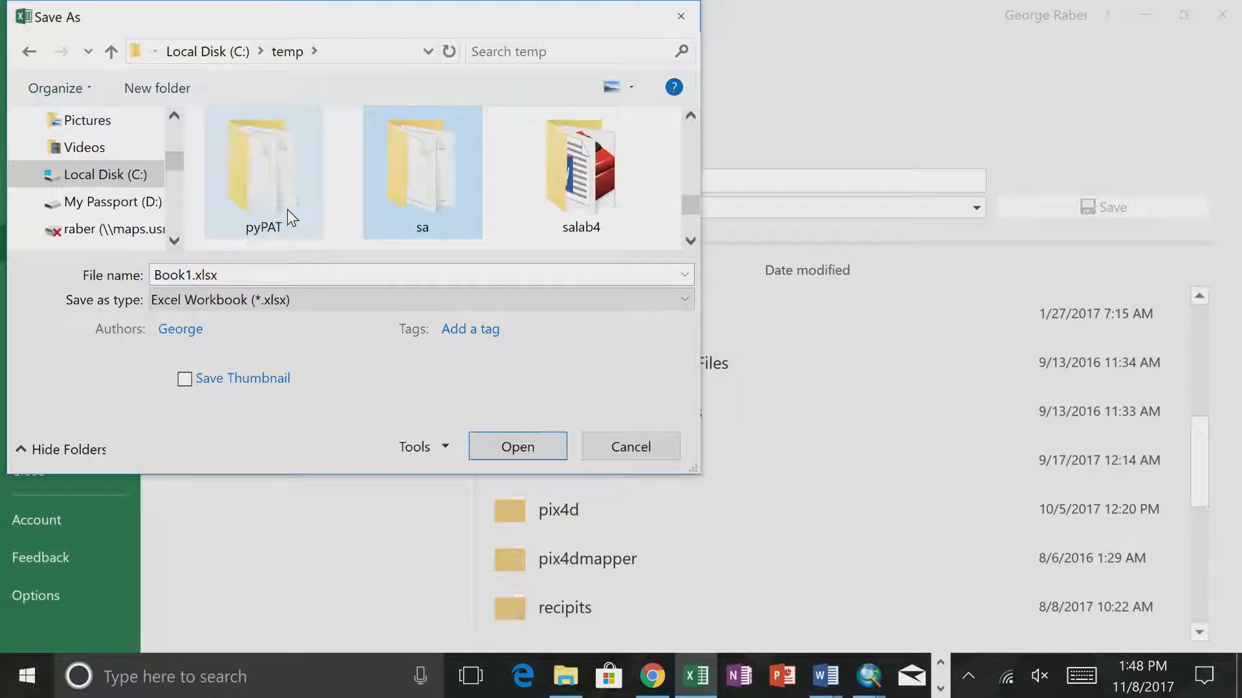
{"action": "double_click", "coordinate": [401, 188]}
{"action": "scroll", "coordinate": [387, 199], "scroll_direction": "down", "scroll_amount": 2}
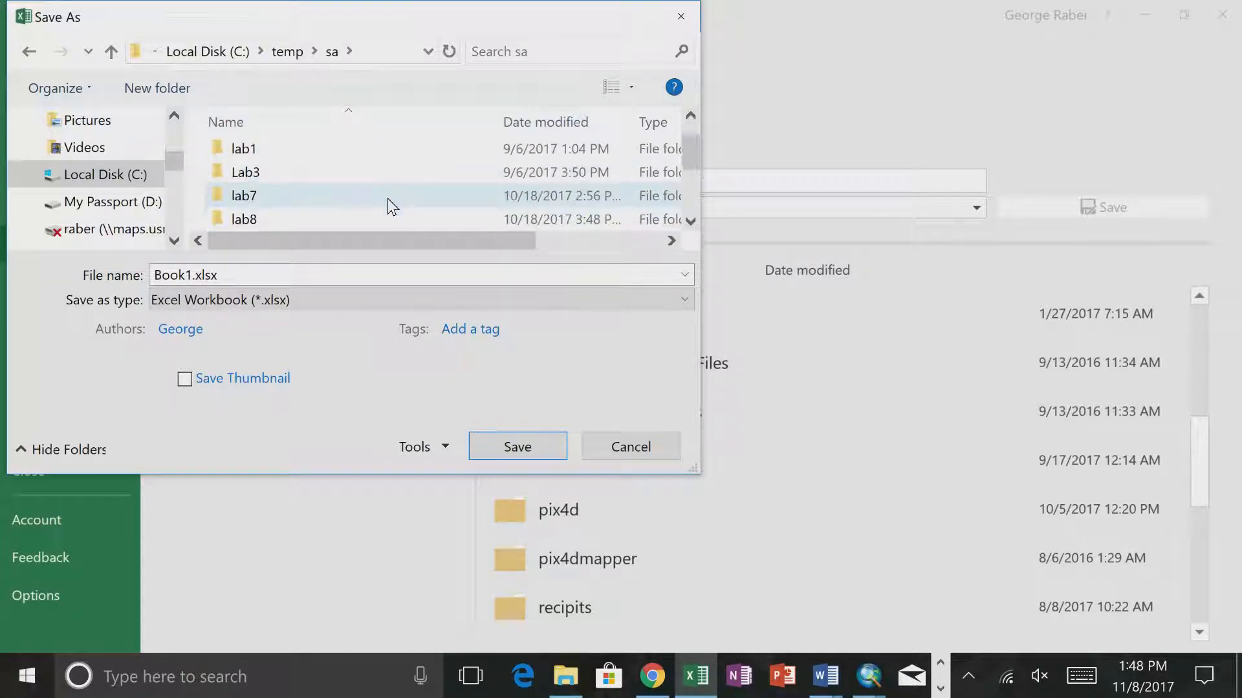
{"action": "left_click", "coordinate": [273, 174]}
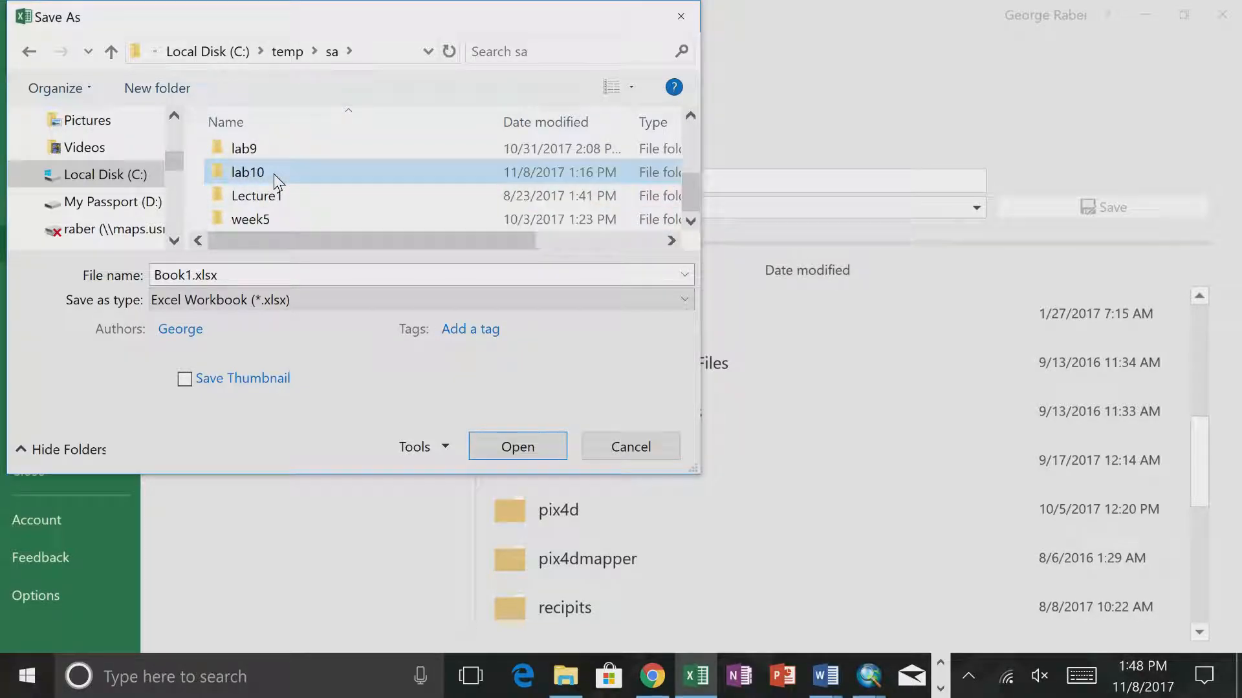
{"action": "double_click", "coordinate": [274, 174]}
- Save the sheet as Values.csv in CSV (Comma delimited) format in the lab10 folder
{"action": "left_click", "coordinate": [233, 301]}
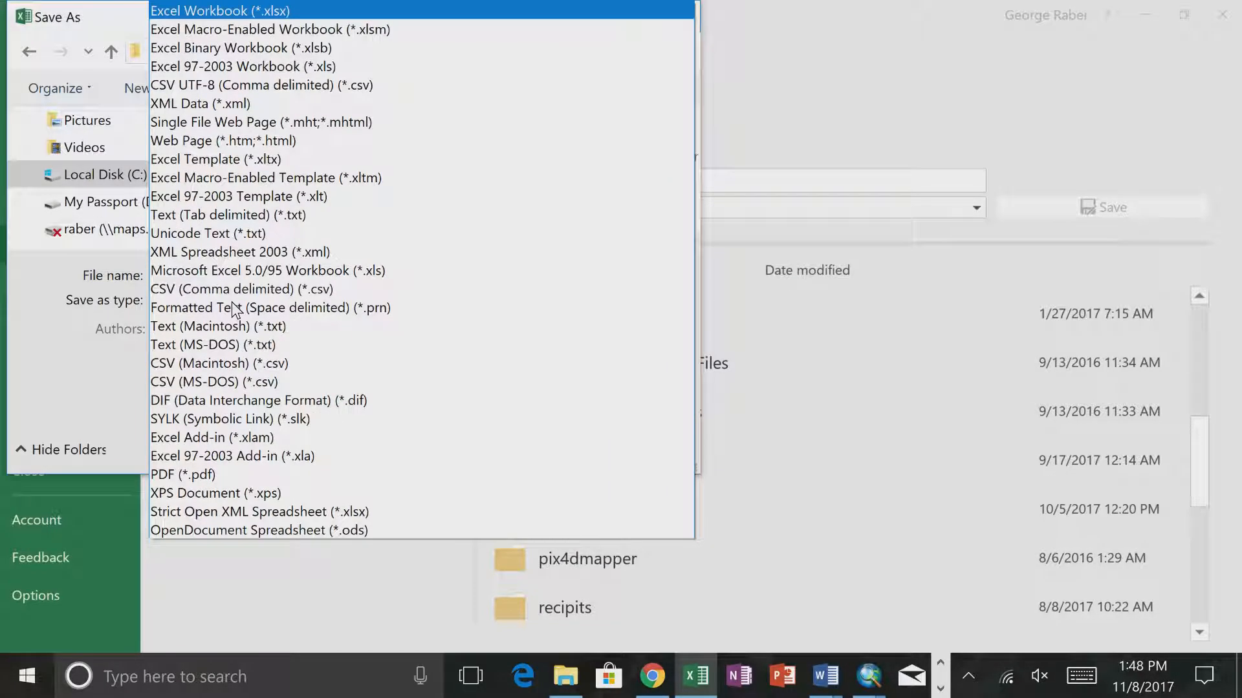
{"action": "left_click", "coordinate": [230, 295]}
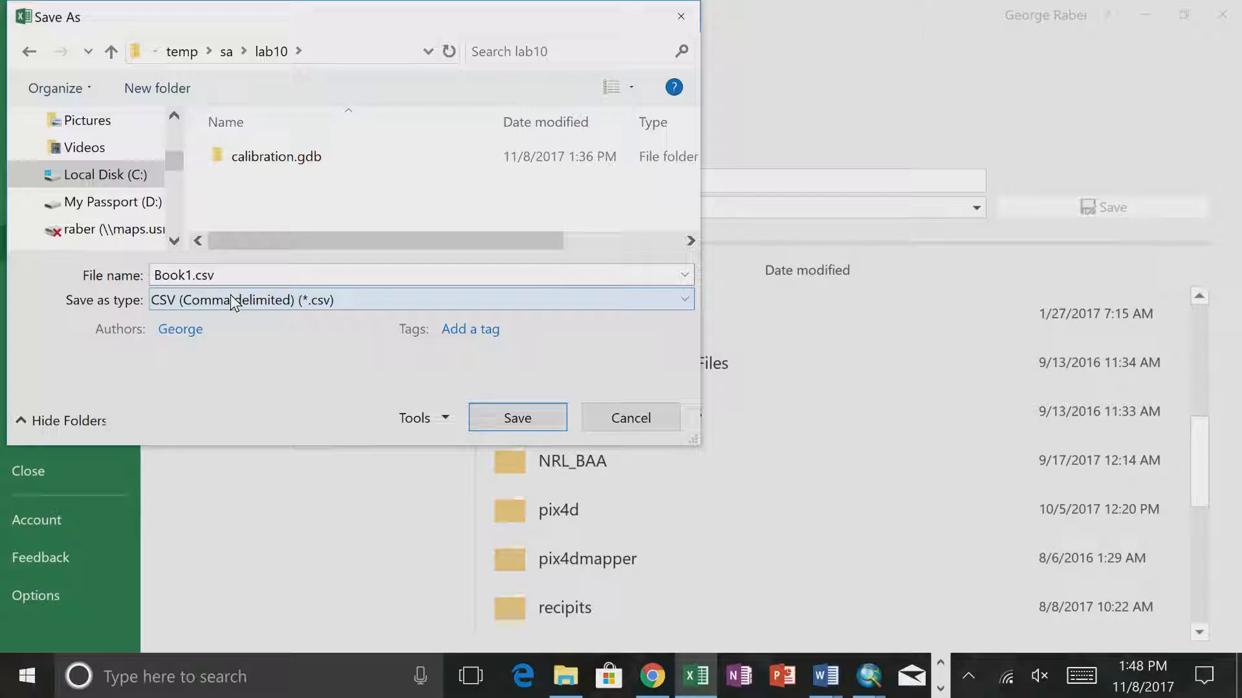
{"action": "left_click", "coordinate": [193, 275]}
{"action": "double_click", "coordinate": [193, 276]}
{"action": "left_click_drag", "start_coordinate": [192, 276], "coordinate": [21, 284]}
{"action": "type", "text": "Values"}
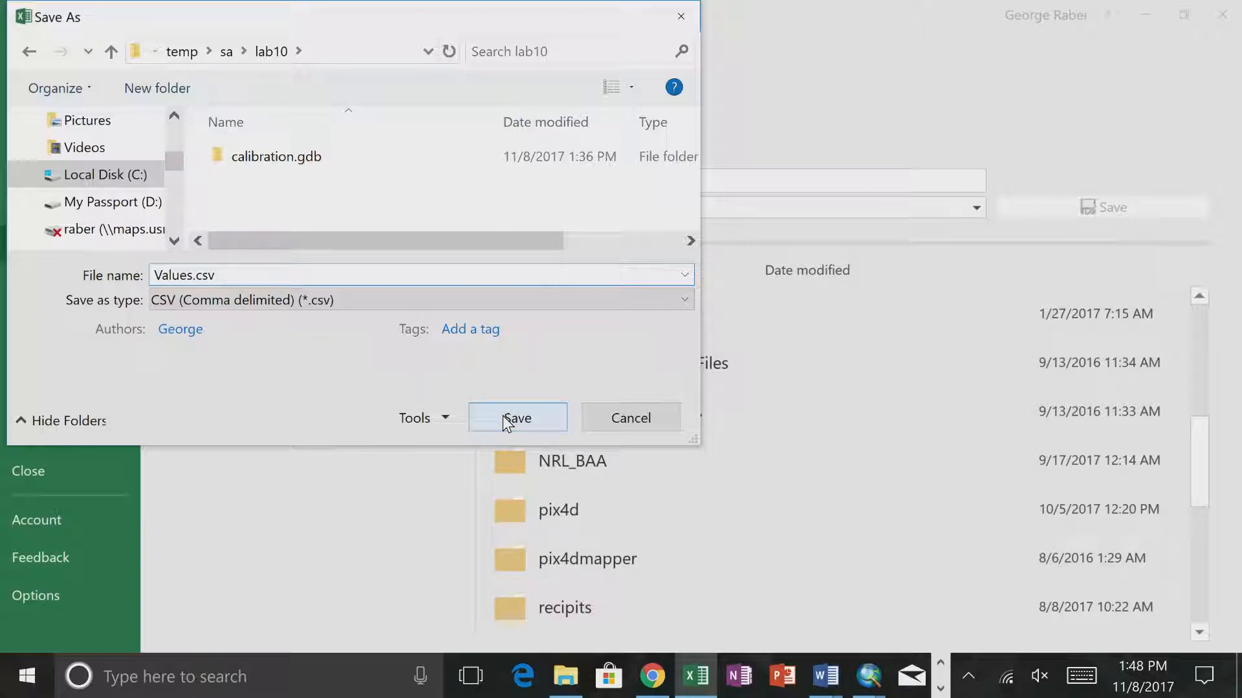
{"action": "left_click", "coordinate": [502, 417]}
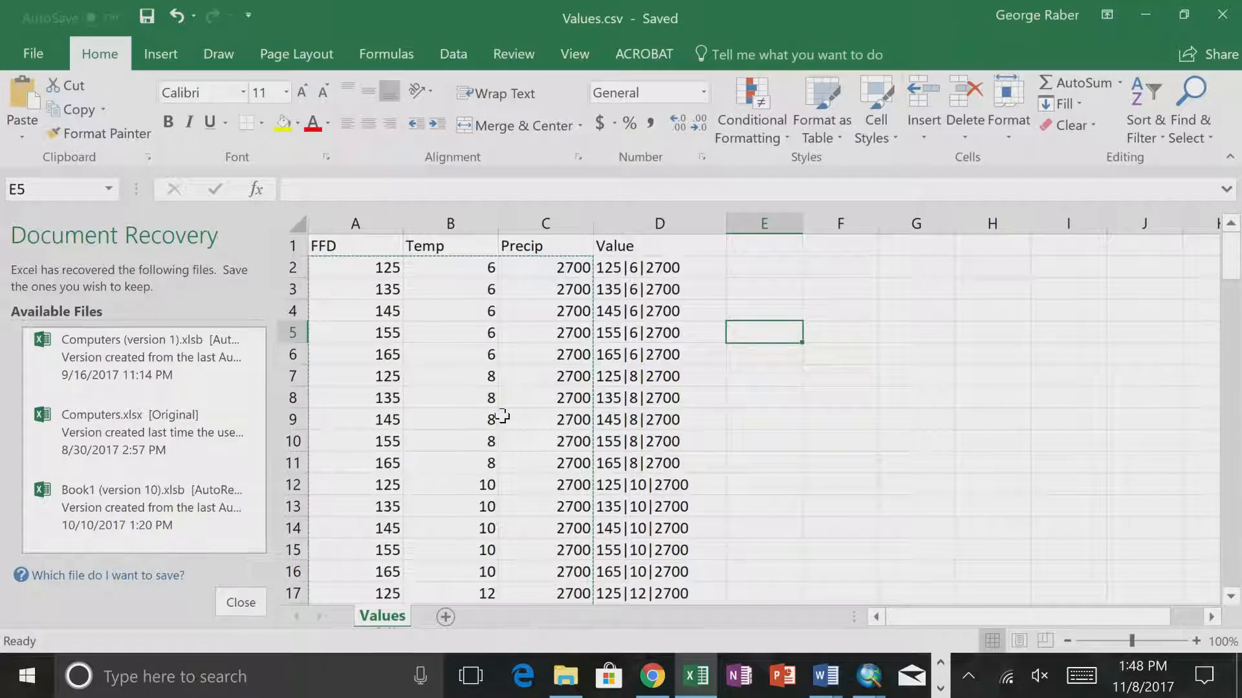
- Close the Values.csv workbook, choosing to view the recovered files later
{"action": "left_click", "coordinate": [1222, 20]}
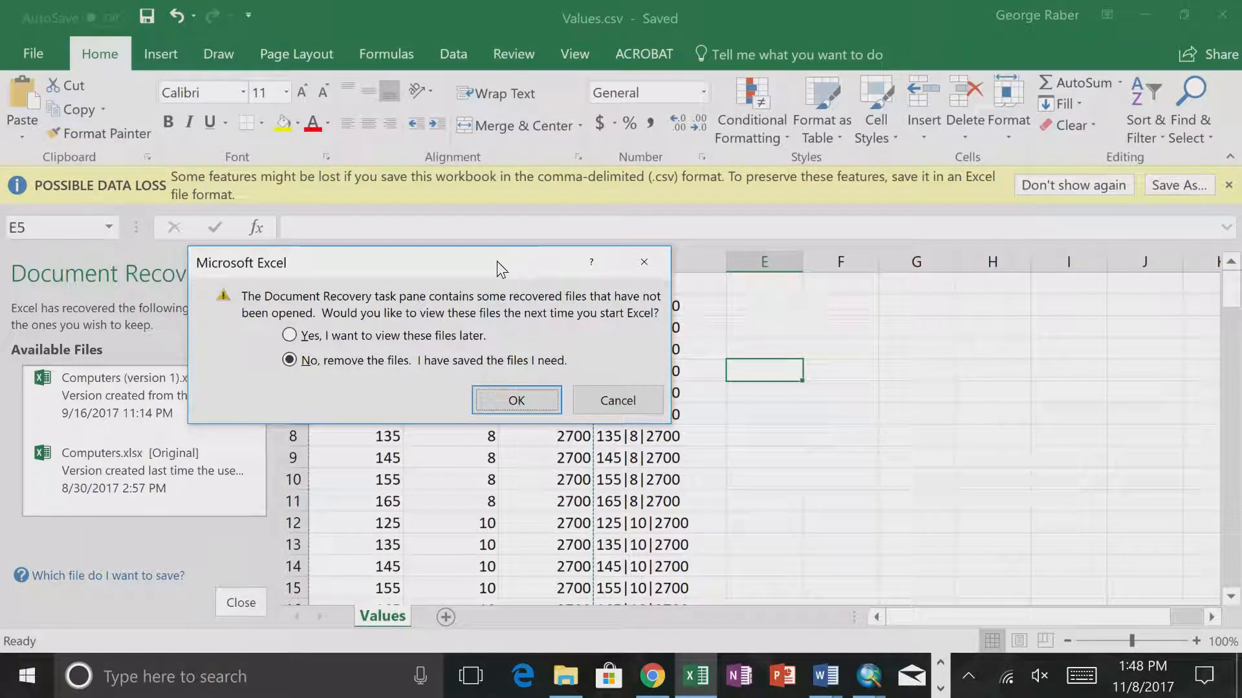
{"action": "left_click", "coordinate": [433, 339]}
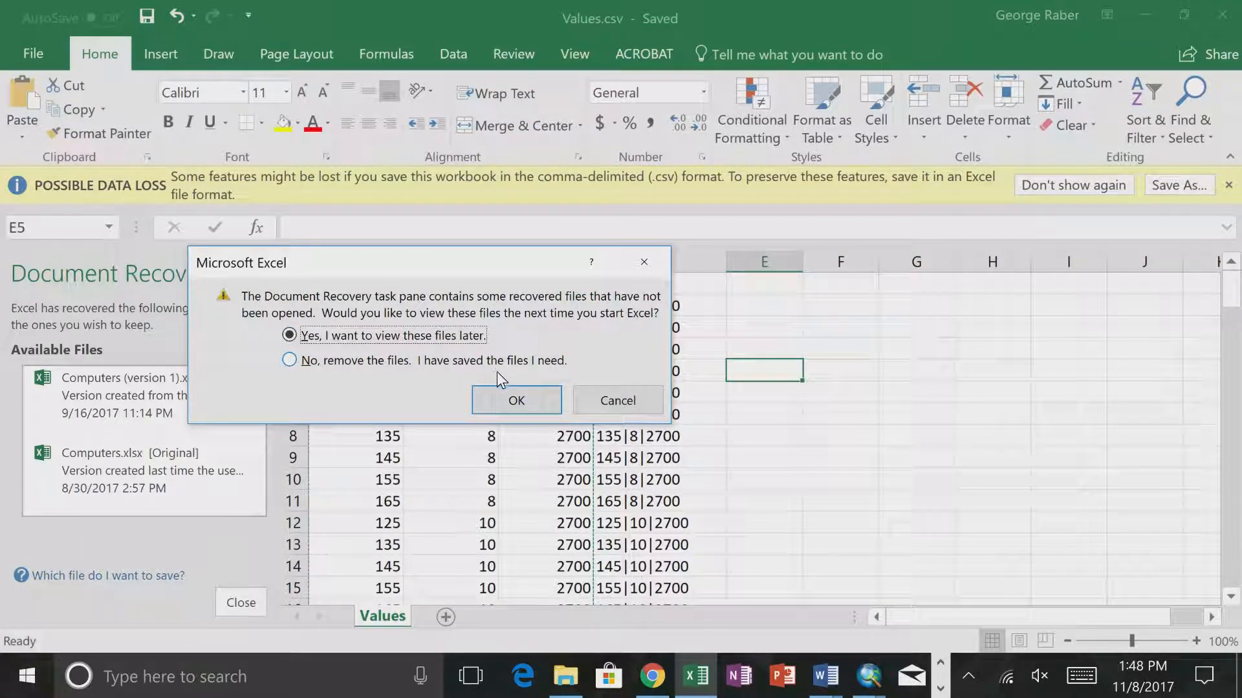
{"action": "left_click", "coordinate": [546, 409]}
- Switch to File Explorer and browse to the C:\temp\sa\lab10 folder
{"action": "left_click", "coordinate": [565, 676]}
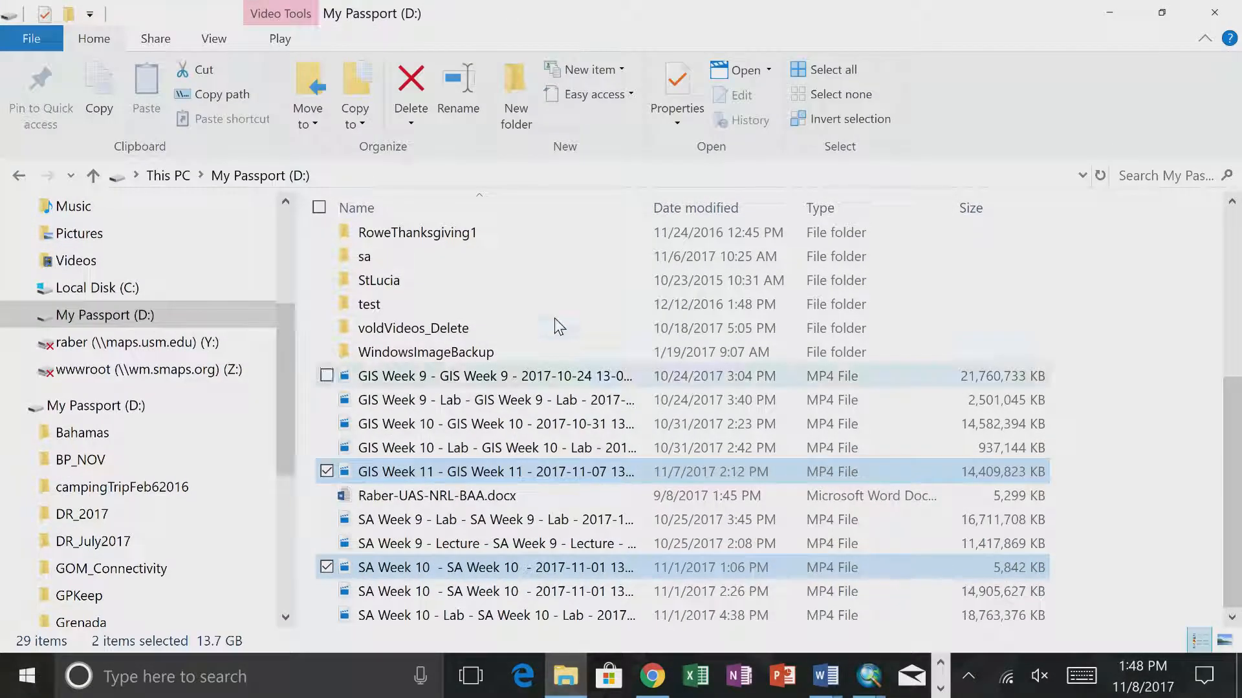
{"action": "left_click", "coordinate": [142, 293]}
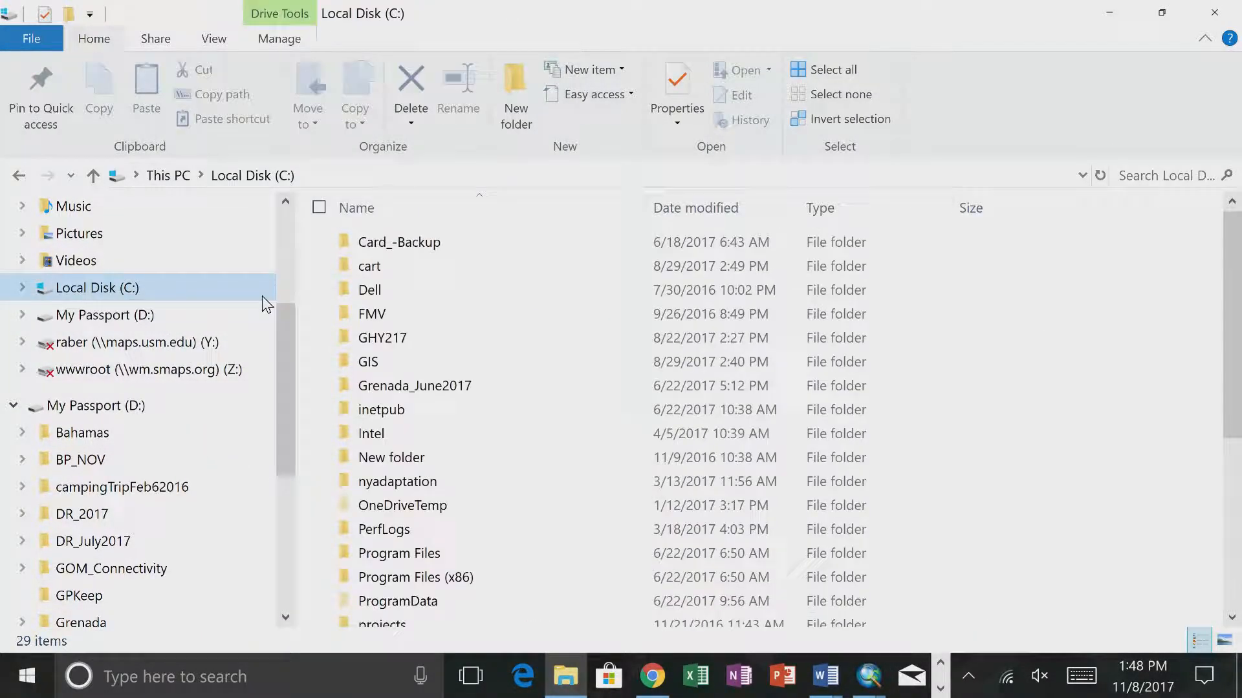
{"action": "left_click", "coordinate": [374, 316]}
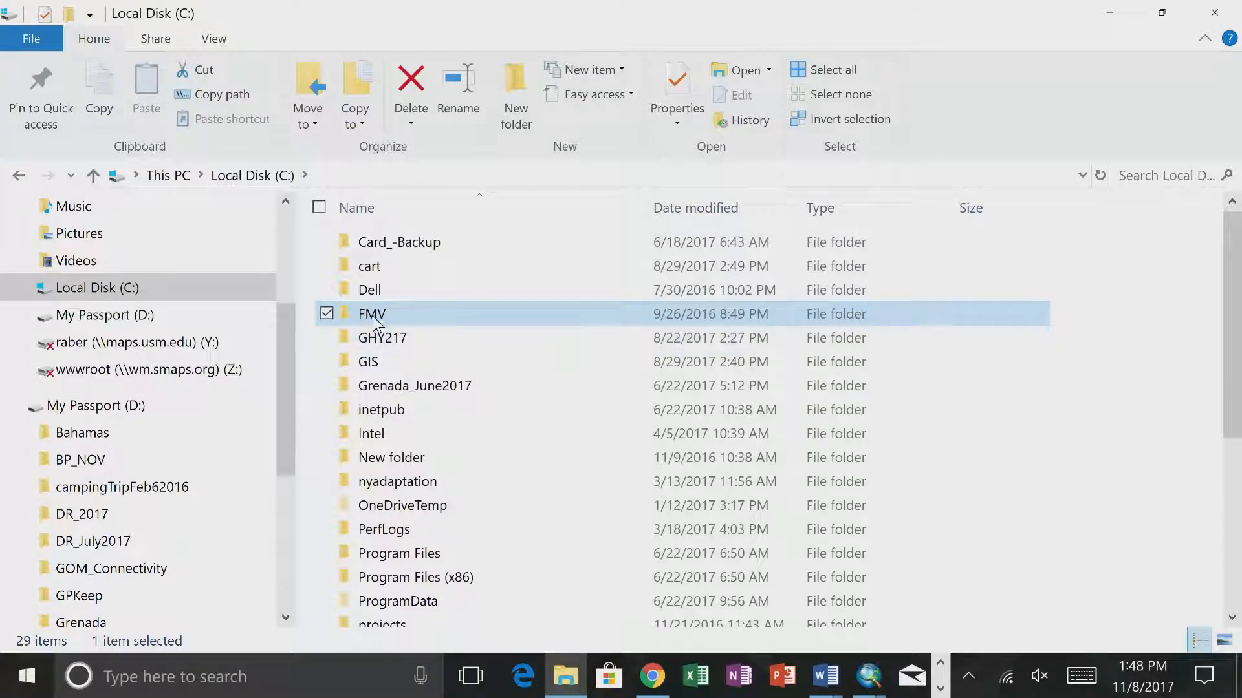
{"action": "scroll", "coordinate": [375, 388], "scroll_direction": "down", "scroll_amount": 5}
{"action": "left_click", "coordinate": [374, 427]}
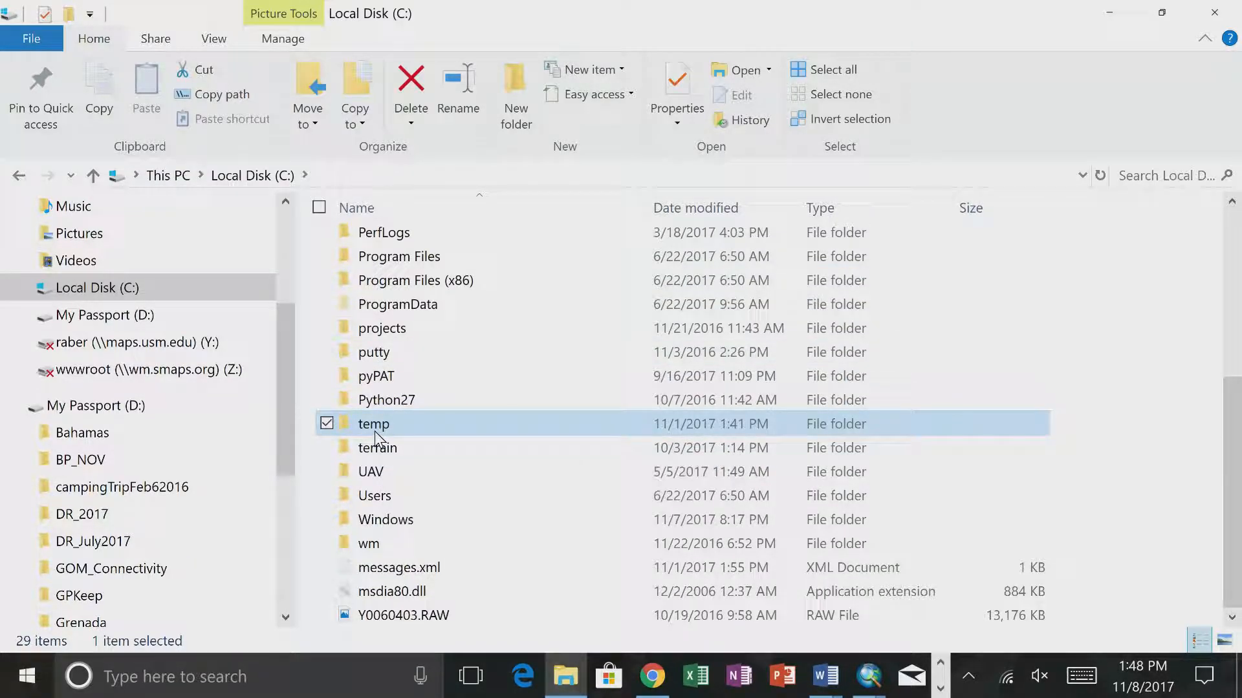
{"action": "double_click", "coordinate": [374, 428]}
{"action": "left_click", "coordinate": [515, 289]}
{"action": "key", "text": "s"}
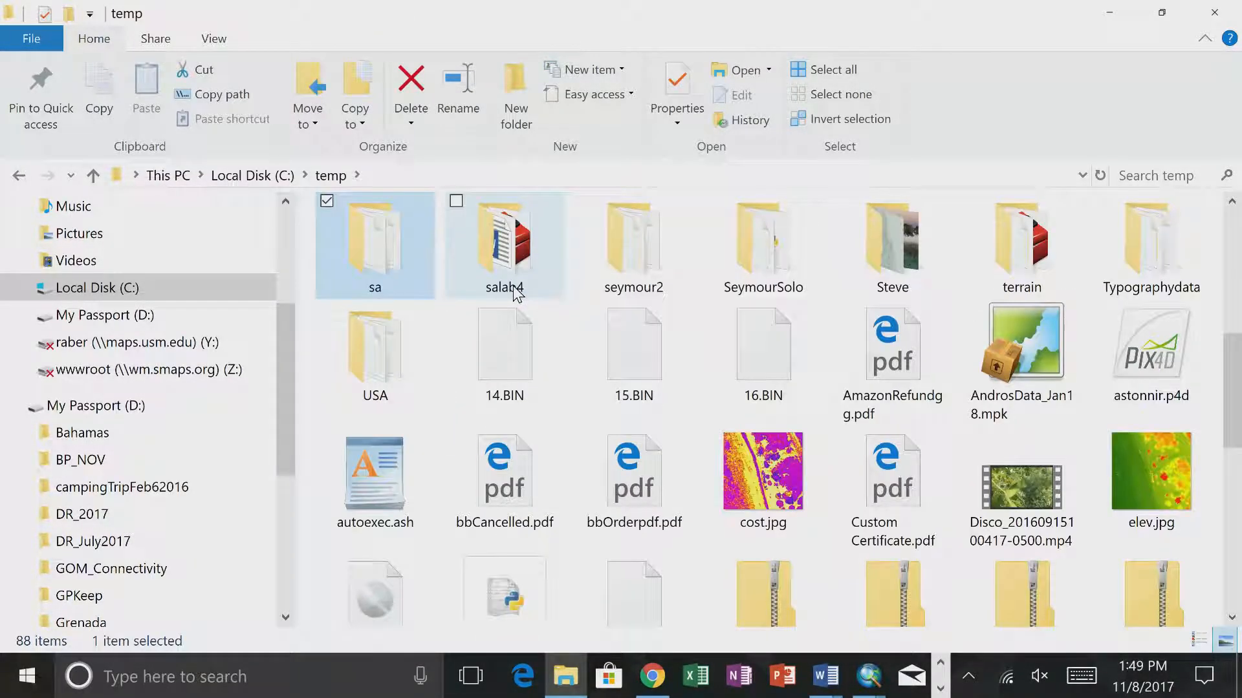
{"action": "double_click", "coordinate": [406, 286]}
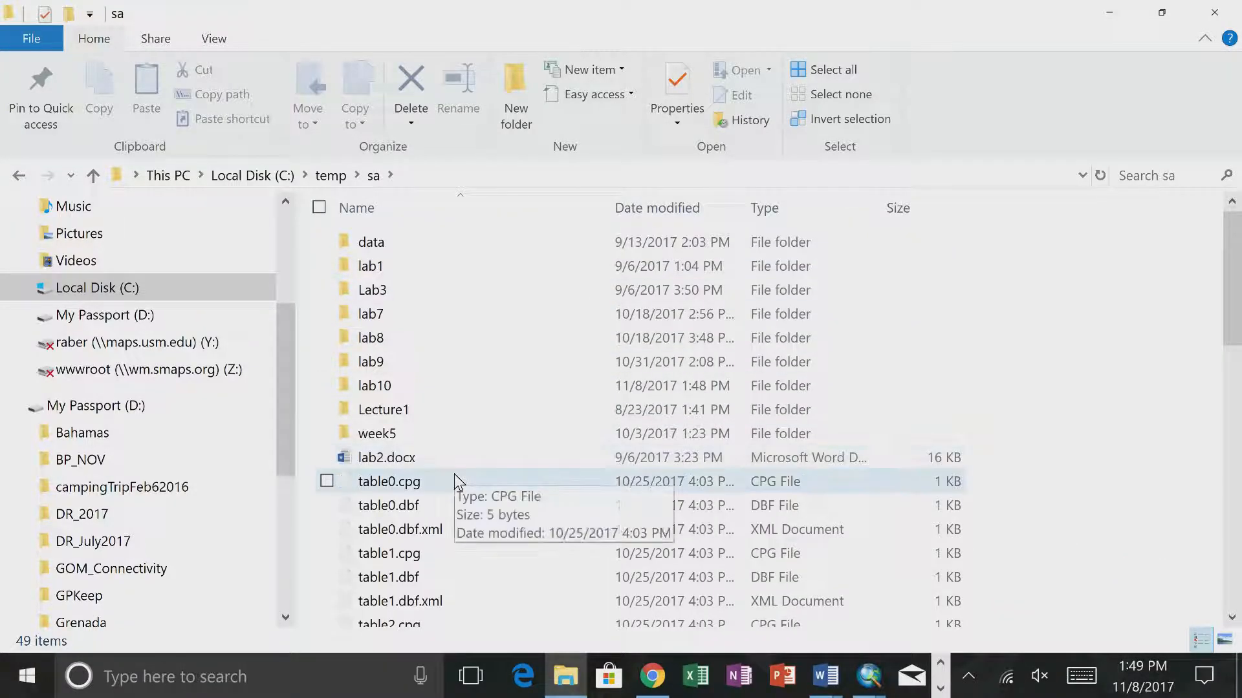
{"action": "scroll", "coordinate": [455, 479], "scroll_direction": "down", "scroll_amount": 2}
{"action": "scroll", "coordinate": [453, 482], "scroll_direction": "up", "scroll_amount": 1}
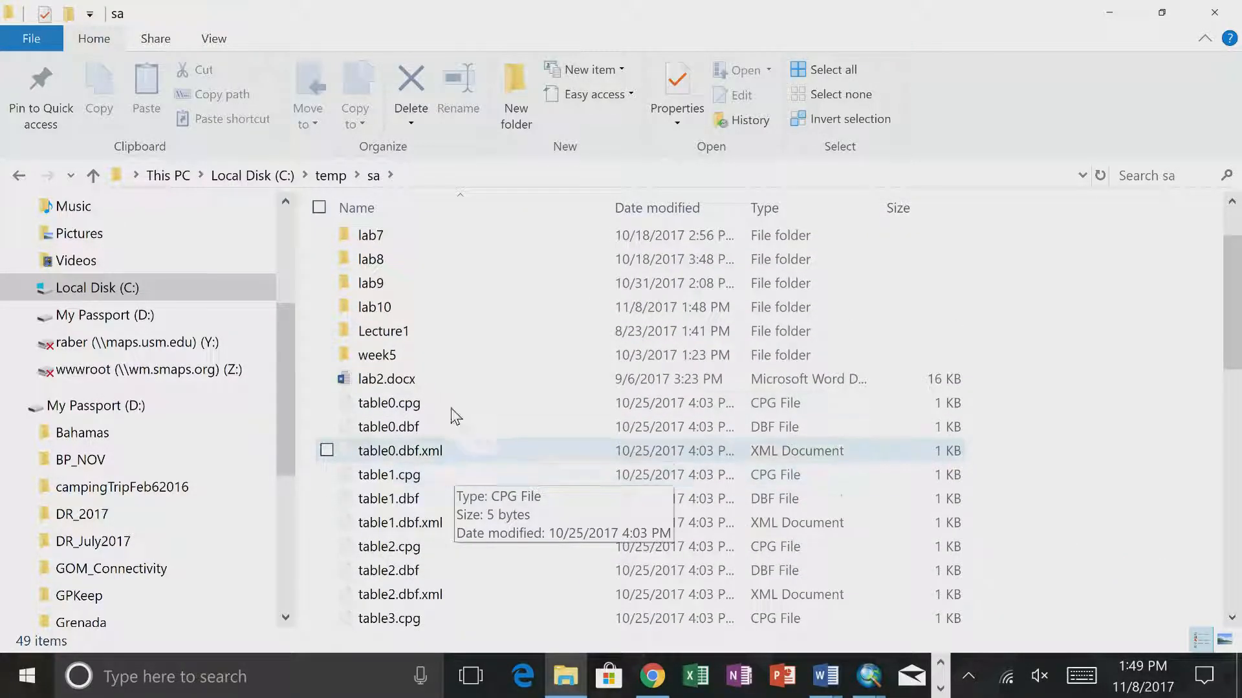
{"action": "double_click", "coordinate": [389, 314]}
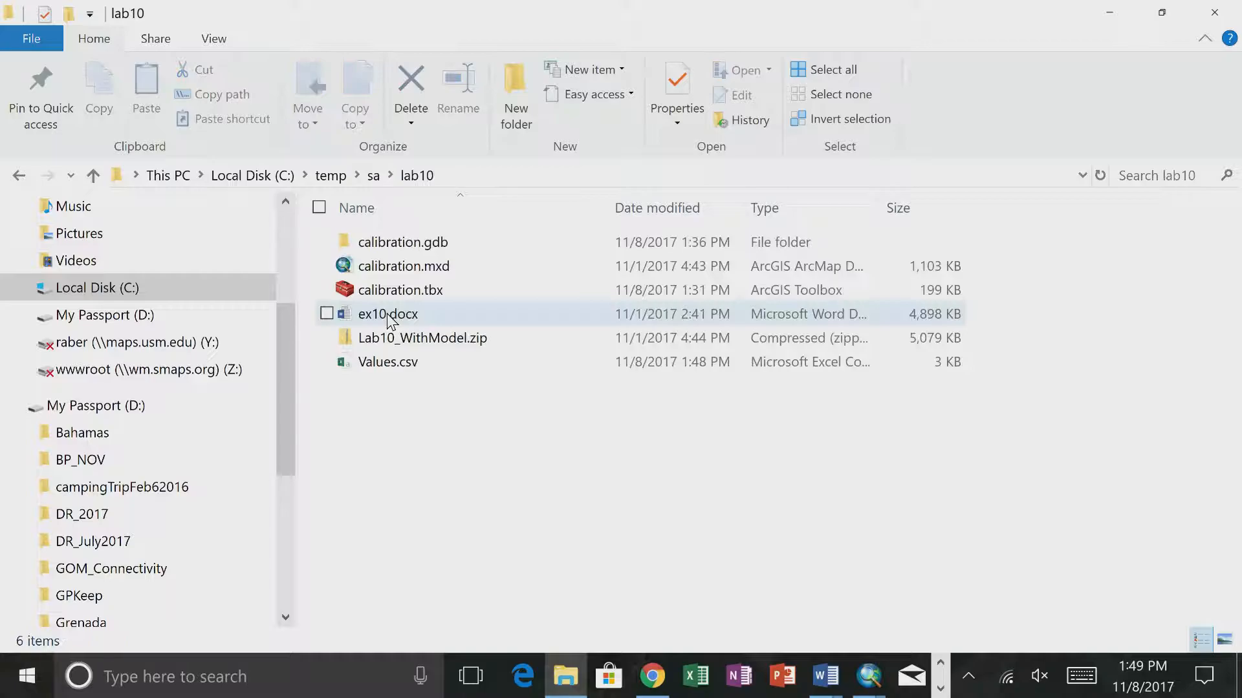
- Rename Values.csv to Values.txt, accepting the change of file extension
{"action": "left_click", "coordinate": [404, 365]}
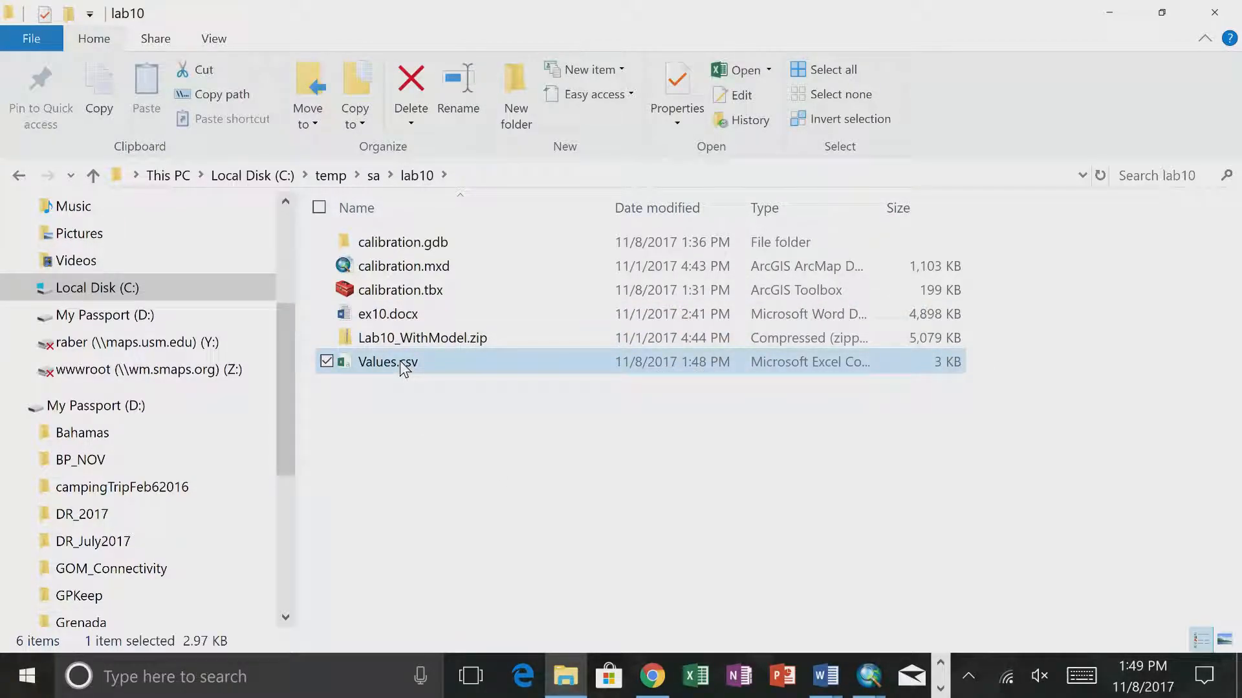
{"action": "left_click", "coordinate": [410, 365]}
{"action": "left_click", "coordinate": [405, 364]}
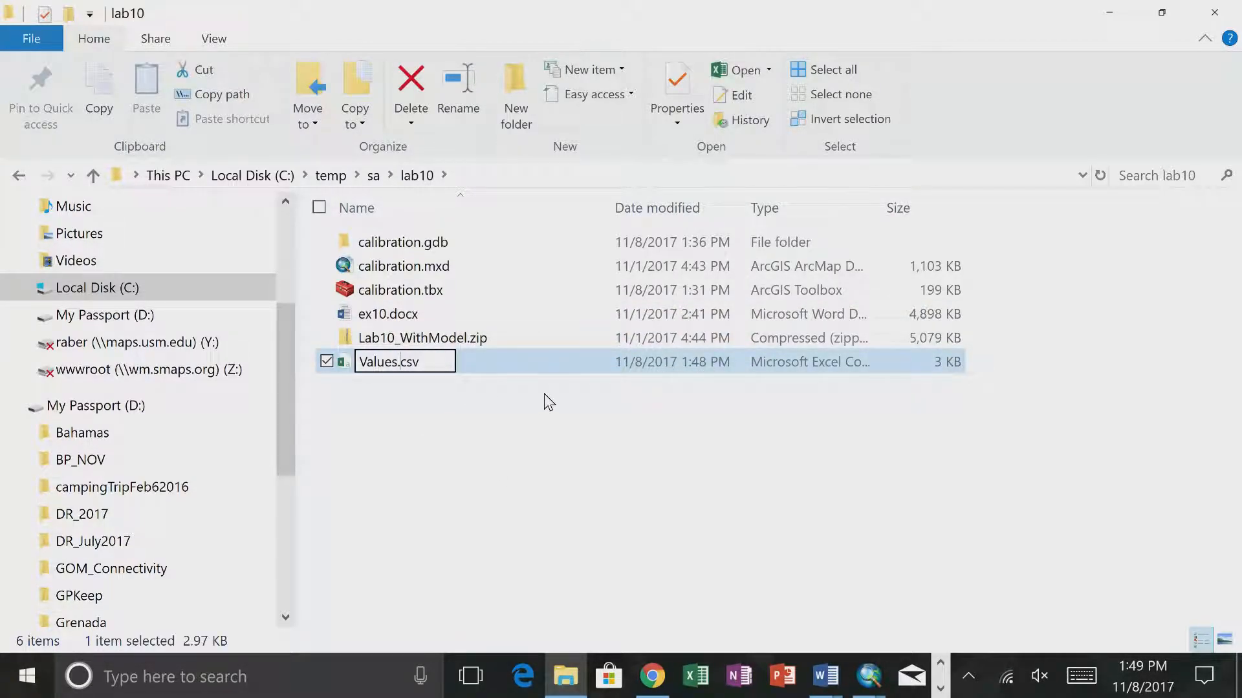
{"action": "key", "text": "Delete"}
{"action": "key", "text": "Delete"}
{"action": "type", "text": "t"}
{"action": "key", "text": "Return"}
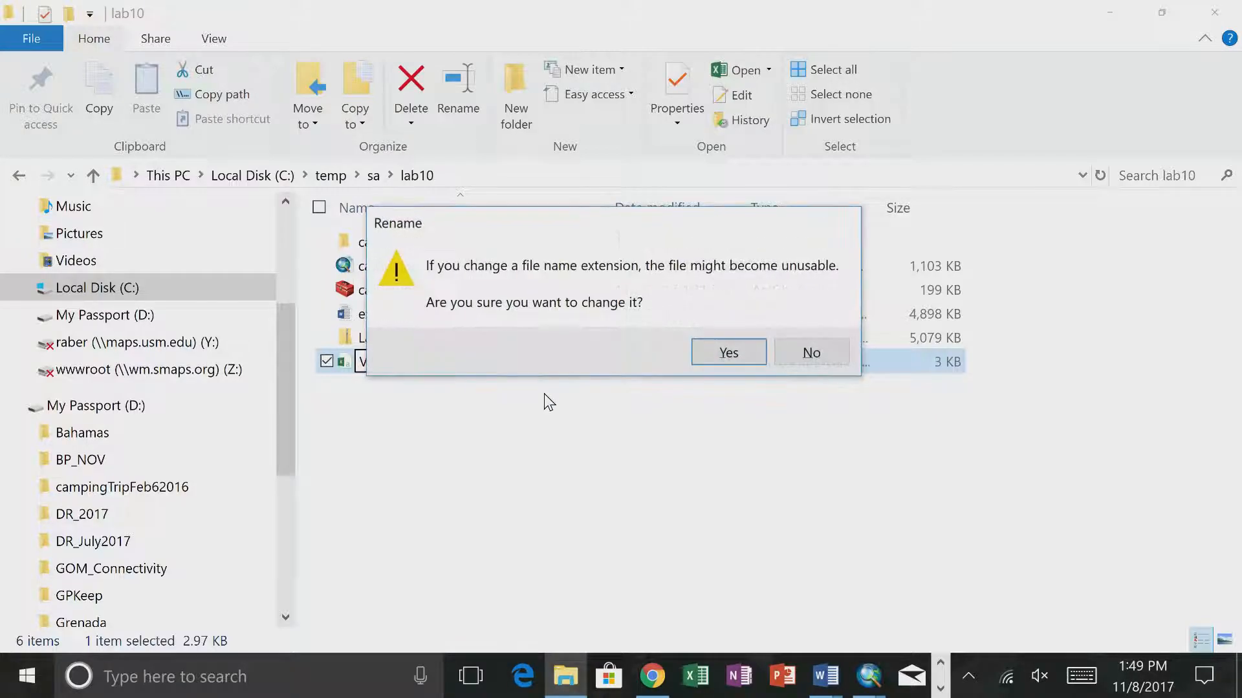
{"action": "left_click", "coordinate": [726, 361]}
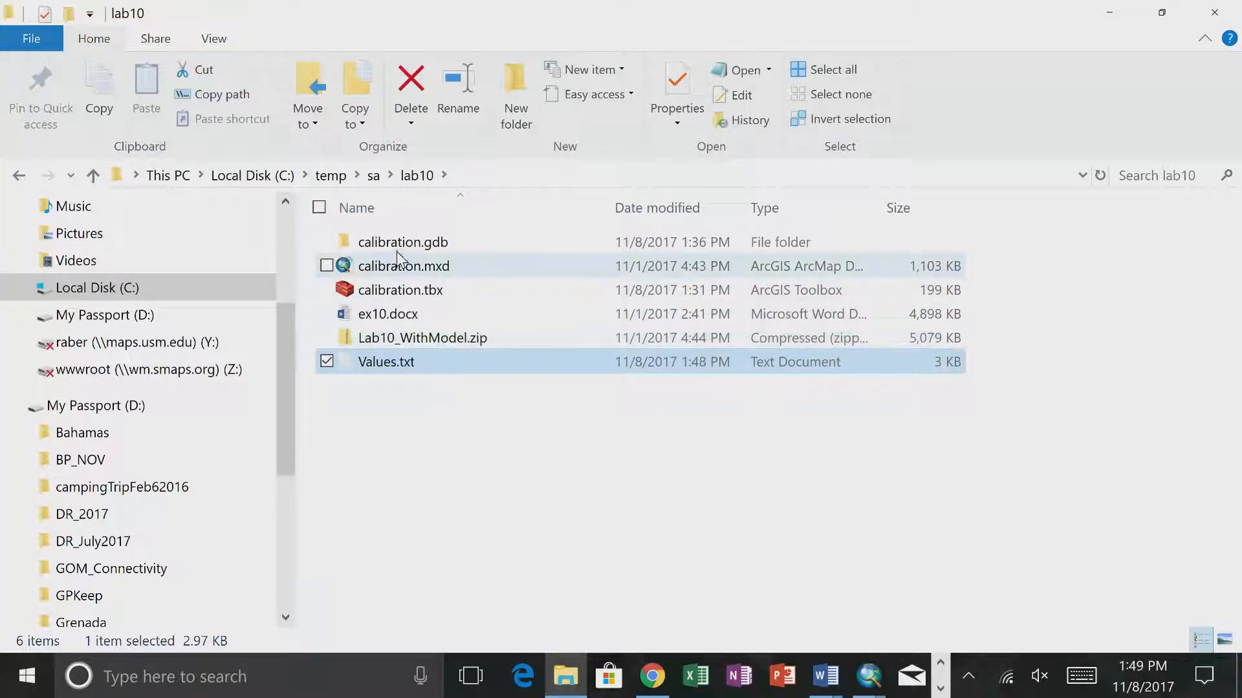
- Toggle the display of file name extensions off and back on in the lab10 folder
{"action": "left_click", "coordinate": [212, 40]}
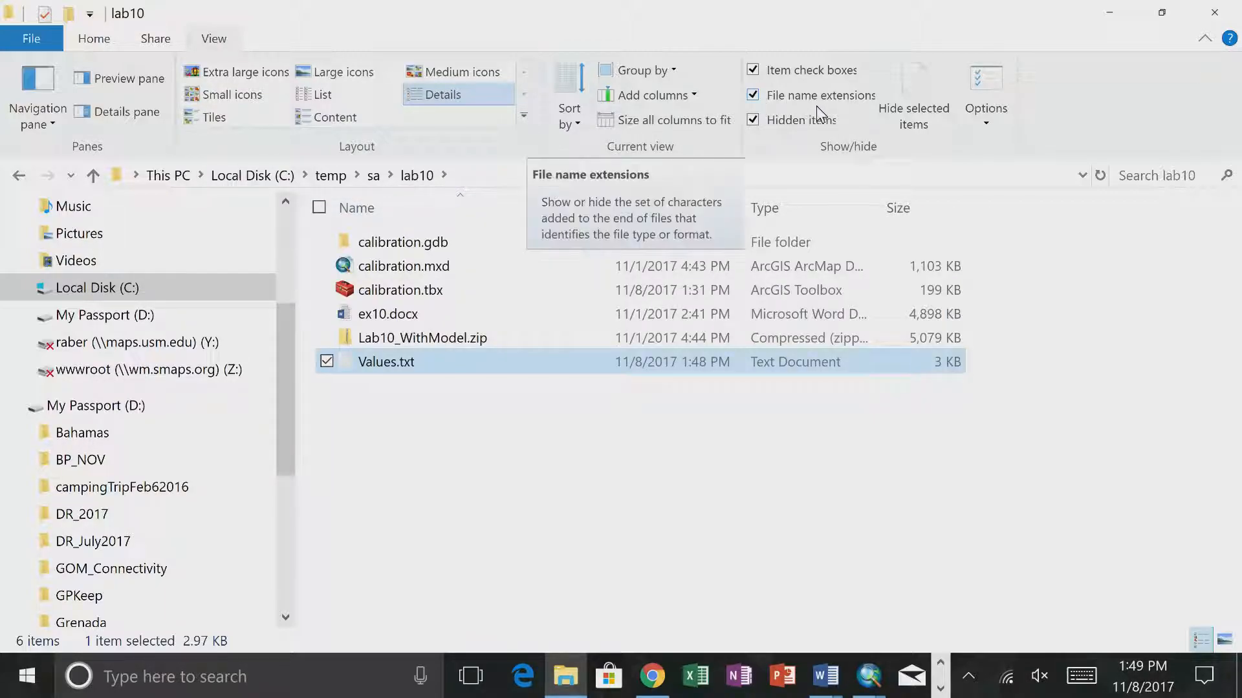
{"action": "left_click", "coordinate": [754, 96]}
{"action": "left_click", "coordinate": [754, 96]}
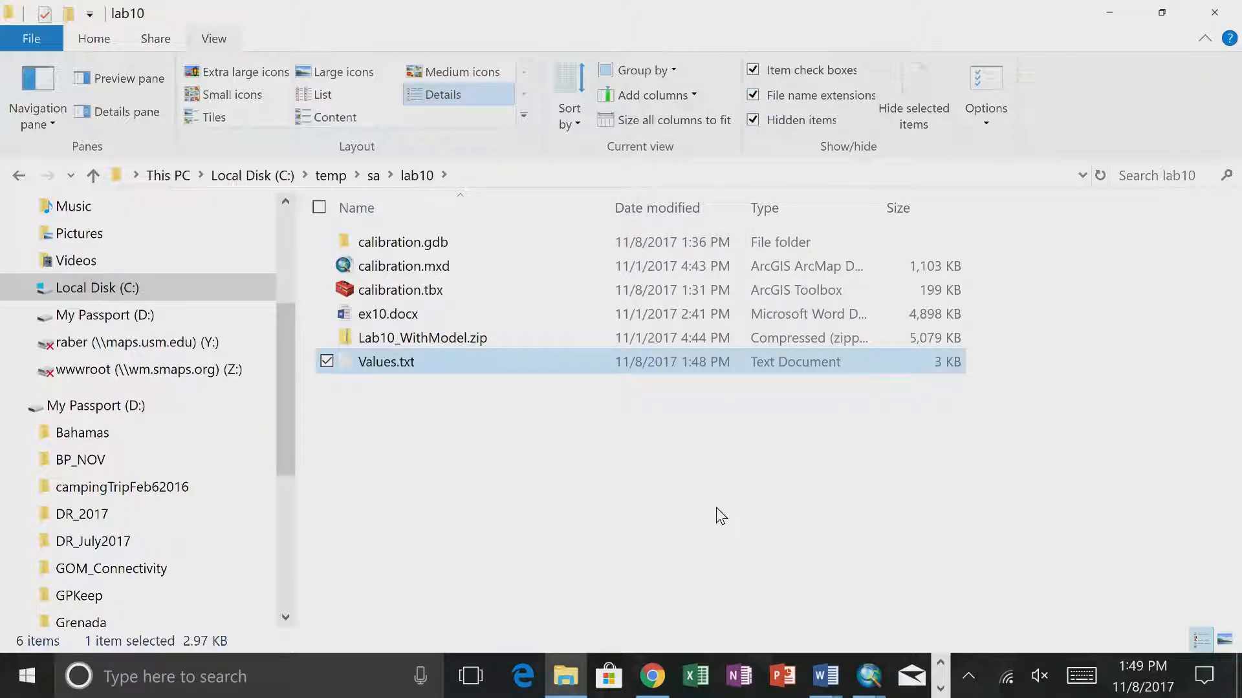
{"action": "left_click", "coordinate": [659, 490]}
{"action": "left_click", "coordinate": [448, 361]}
- Switch to ArcMap, close the KudzuPrediction tool dialog and move the KudzuCalibration model window clear of the table of contents
{"action": "left_click", "coordinate": [868, 676]}
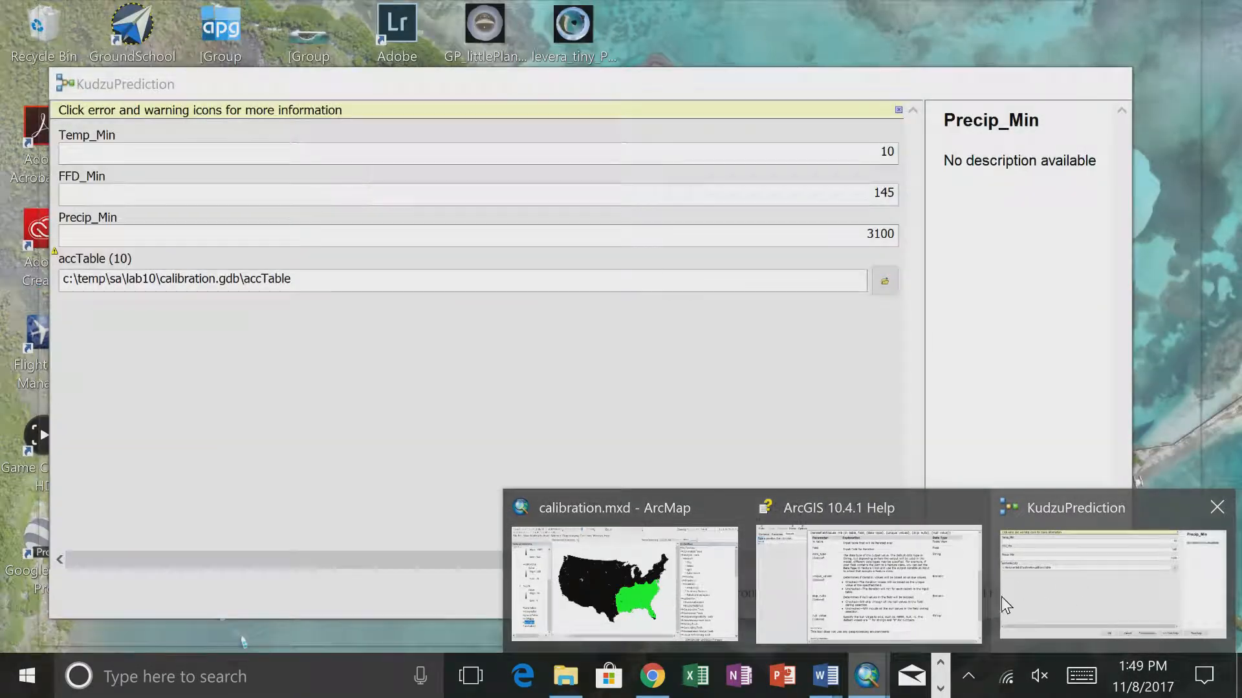
{"action": "left_click", "coordinate": [1073, 596]}
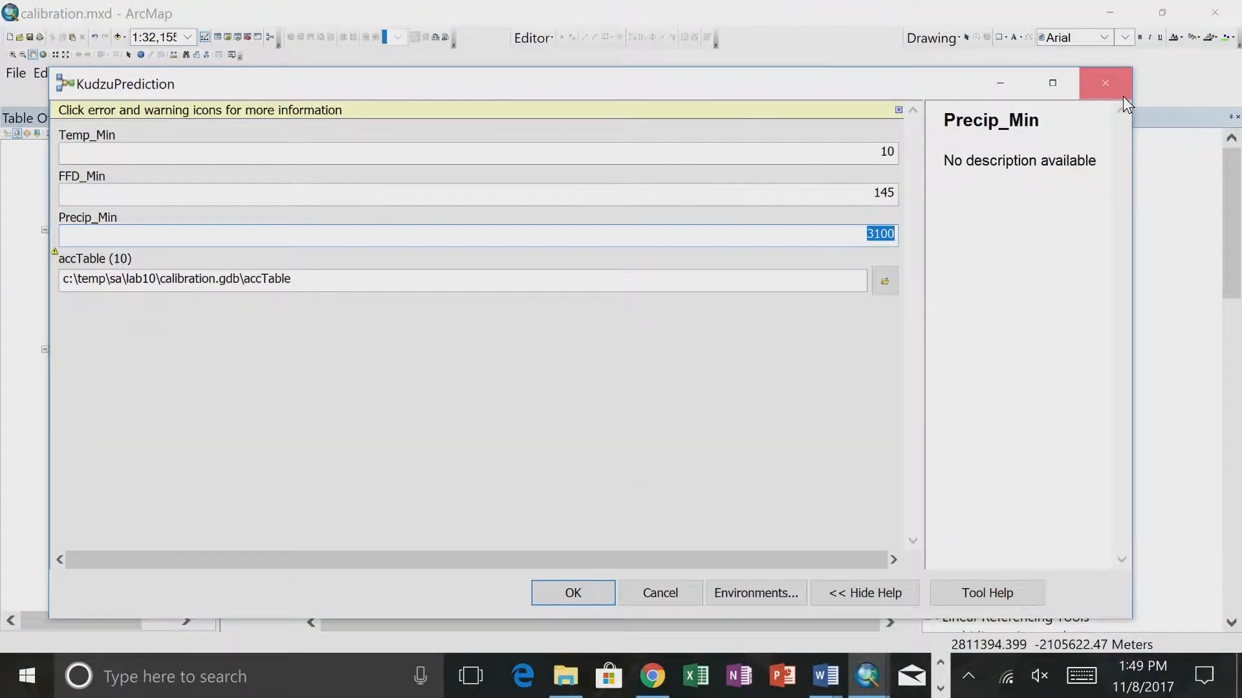
{"action": "left_click", "coordinate": [1105, 84]}
{"action": "left_click_drag", "start_coordinate": [571, 117], "coordinate": [922, 121]}
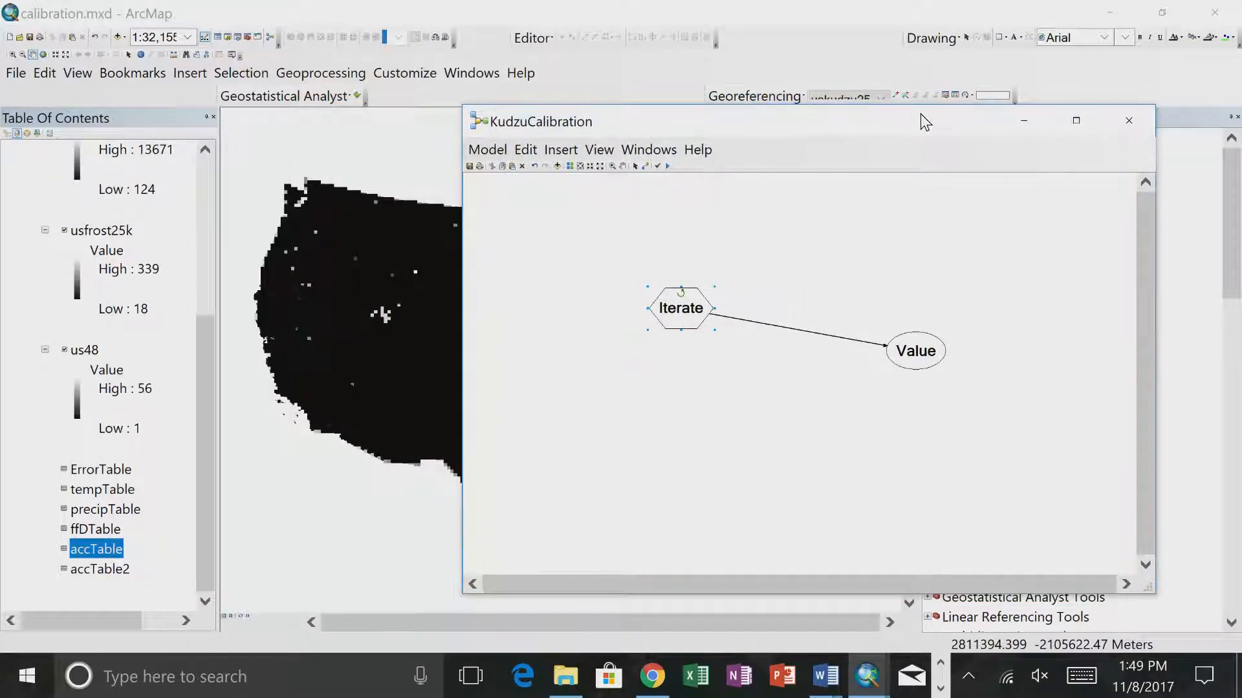
- Add the Values.txt table from C:\temp\sa\lab10 to the calibration map
{"action": "left_click", "coordinate": [119, 37]}
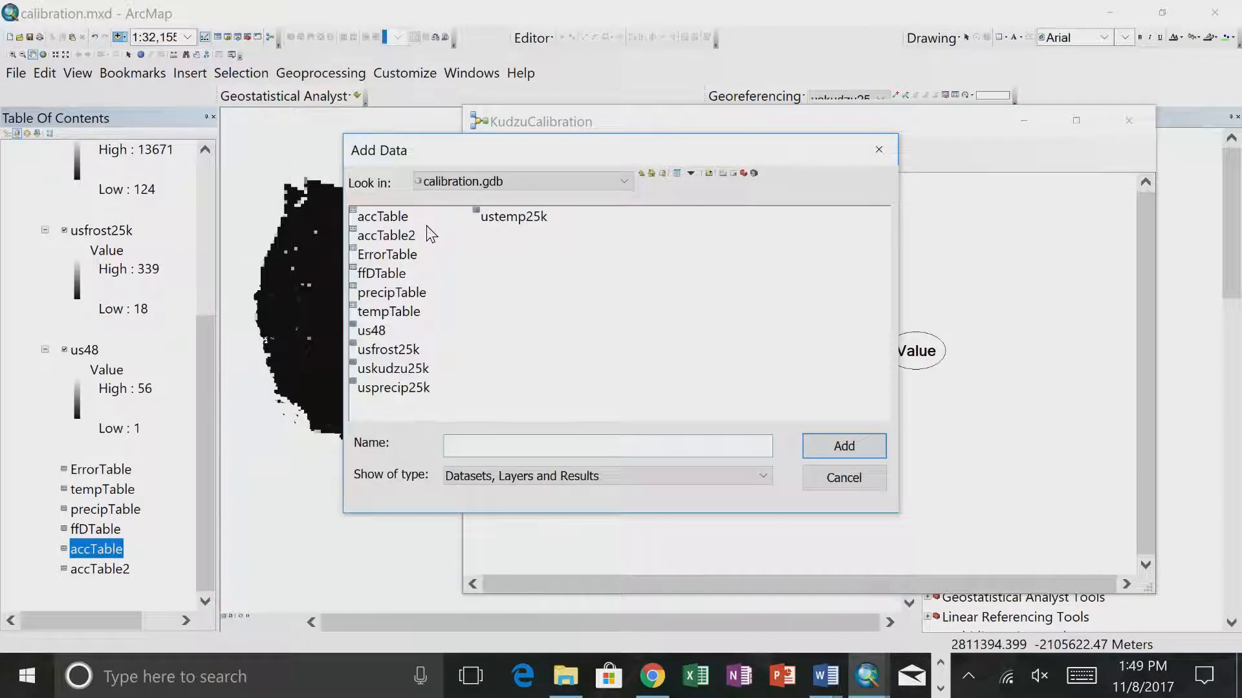
{"action": "left_click", "coordinate": [467, 181]}
{"action": "left_click", "coordinate": [452, 227]}
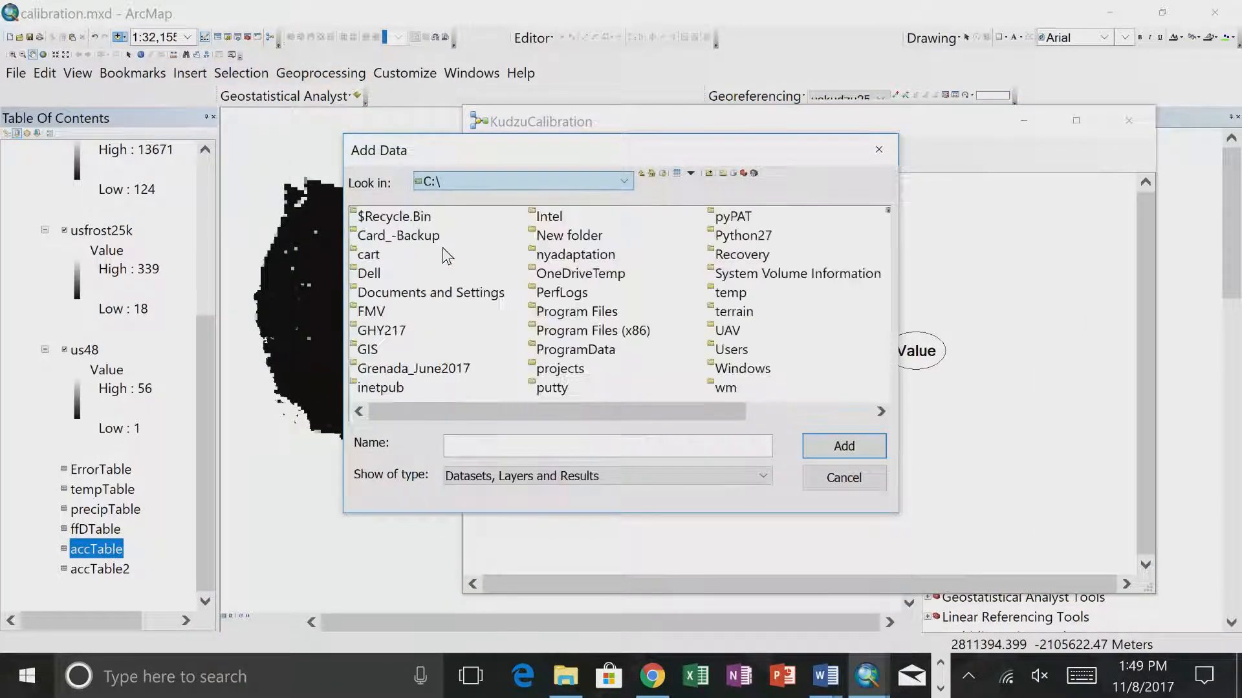
{"action": "left_click", "coordinate": [417, 294]}
{"action": "key", "text": "t"}
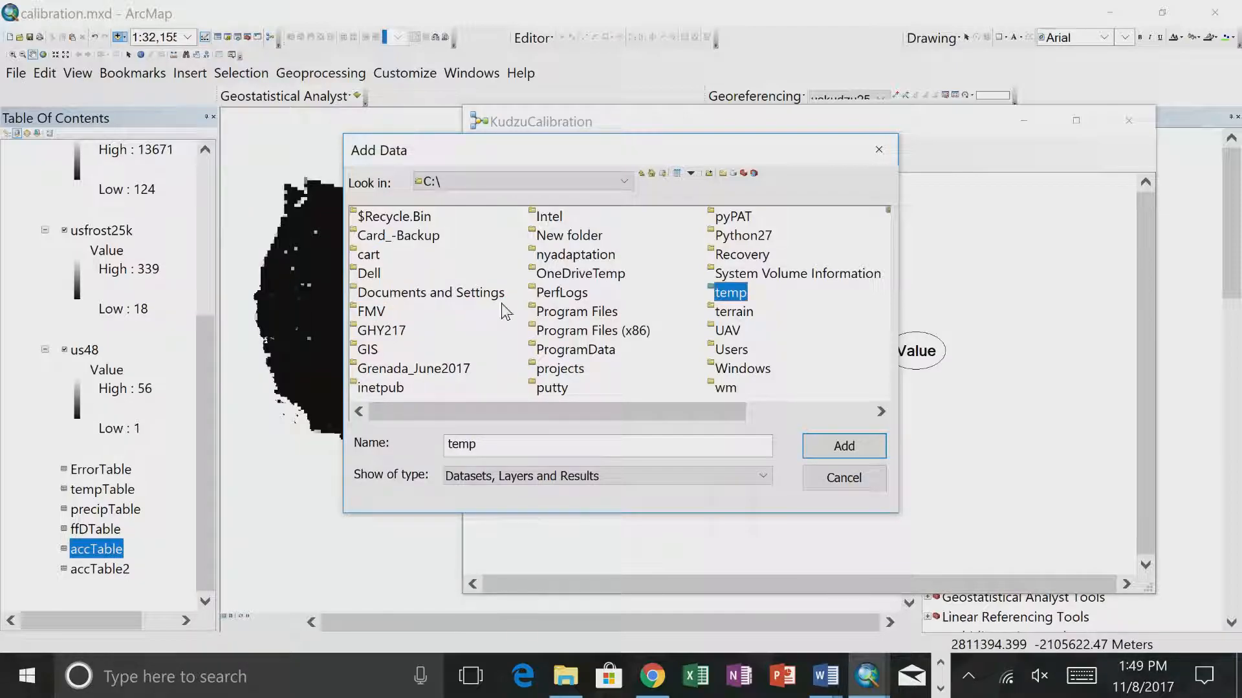
{"action": "double_click", "coordinate": [722, 296]}
{"action": "key", "text": "s"}
{"action": "key", "text": "a"}
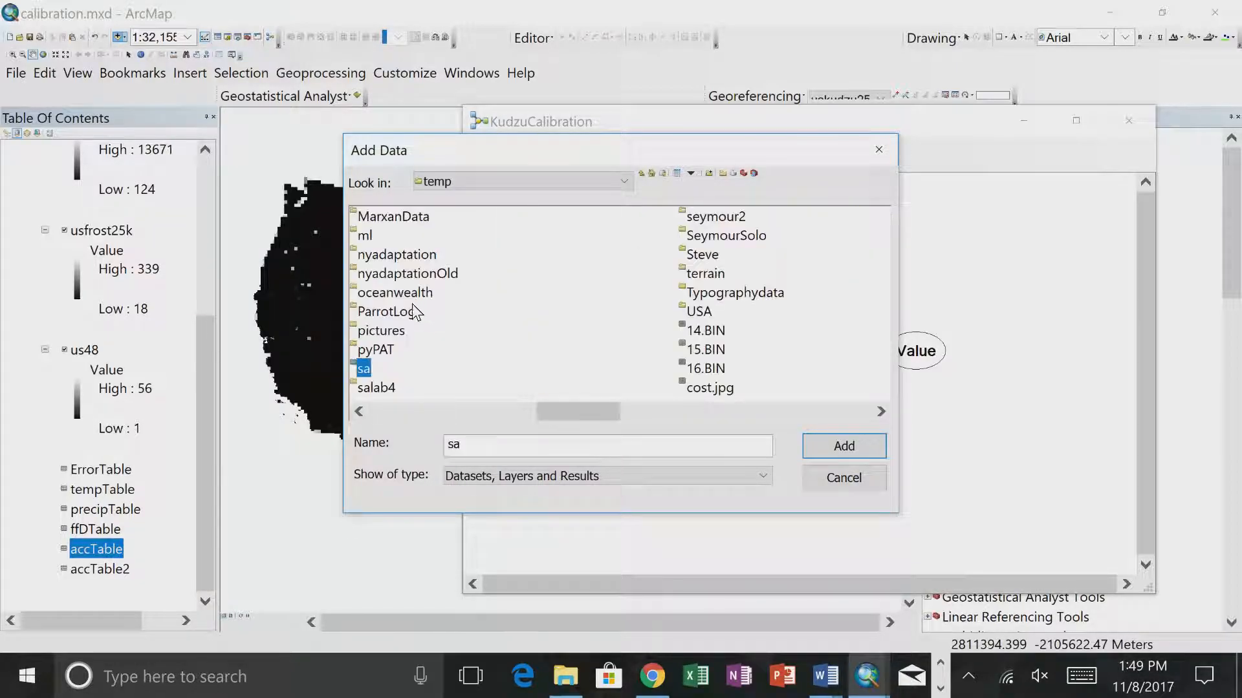
{"action": "double_click", "coordinate": [364, 372]}
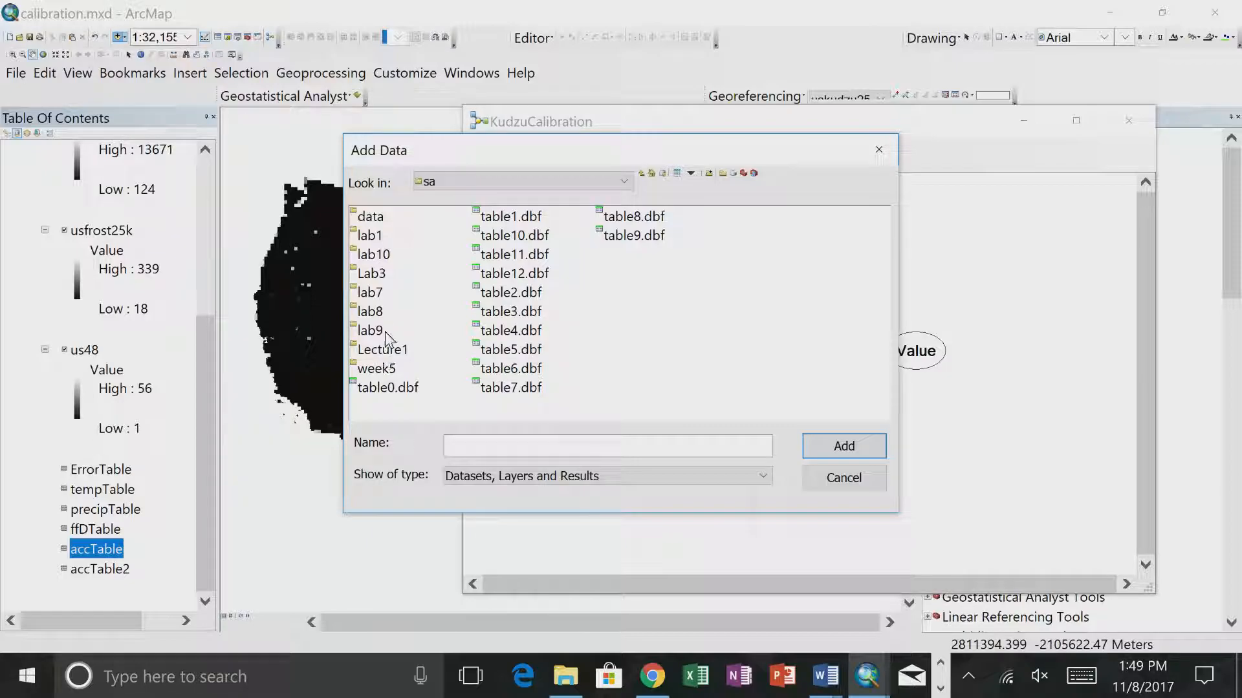
{"action": "double_click", "coordinate": [374, 255]}
{"action": "left_click", "coordinate": [401, 256]}
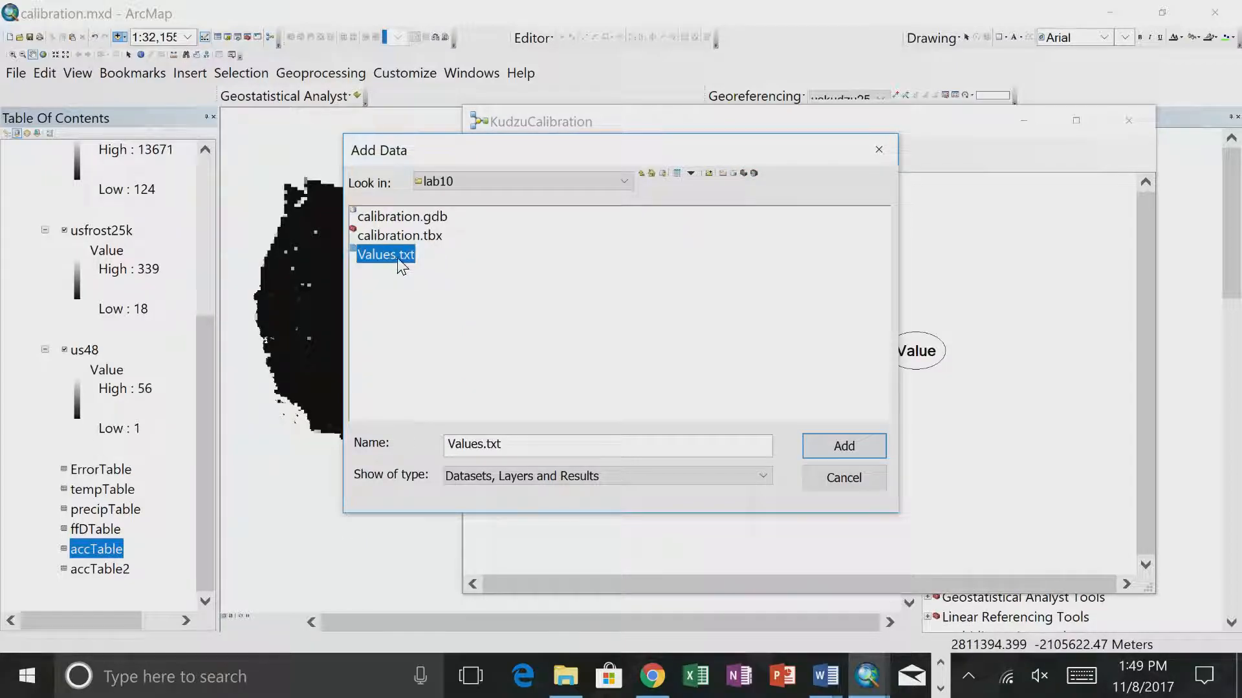
{"action": "left_click", "coordinate": [816, 456]}
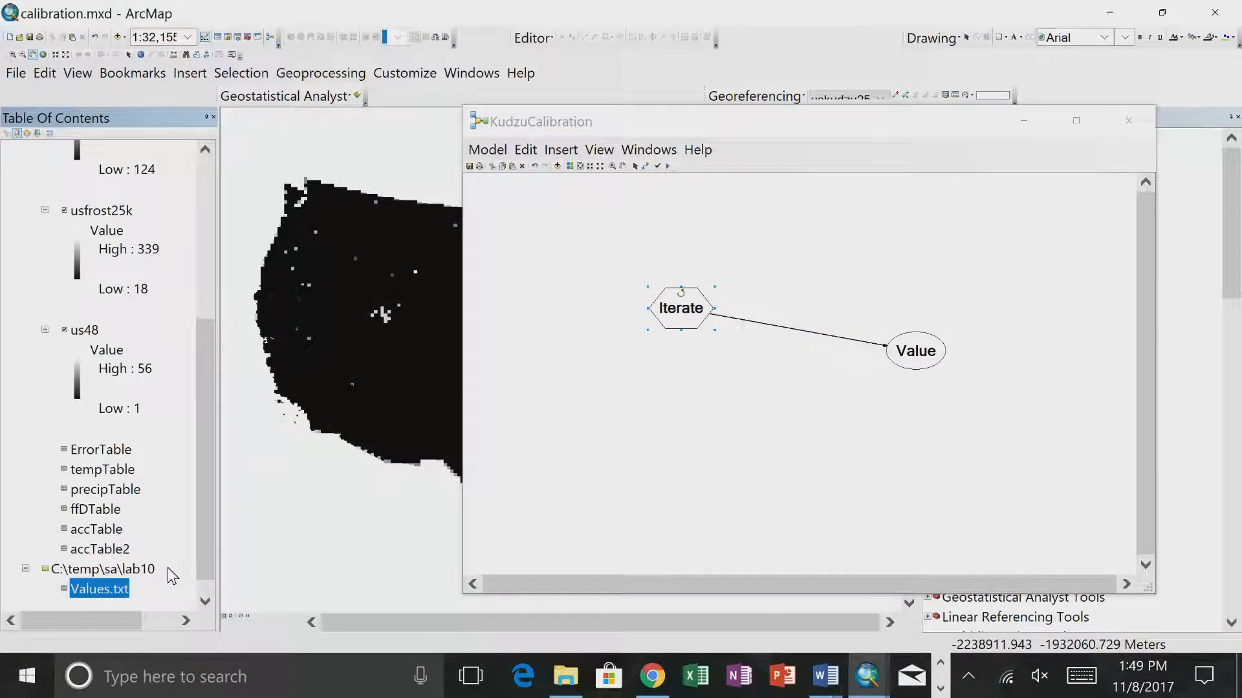
- Open the Values.txt table to check its FFD, Temp, Precip and Value columns, and close it
{"action": "left_click", "coordinate": [193, 399]}
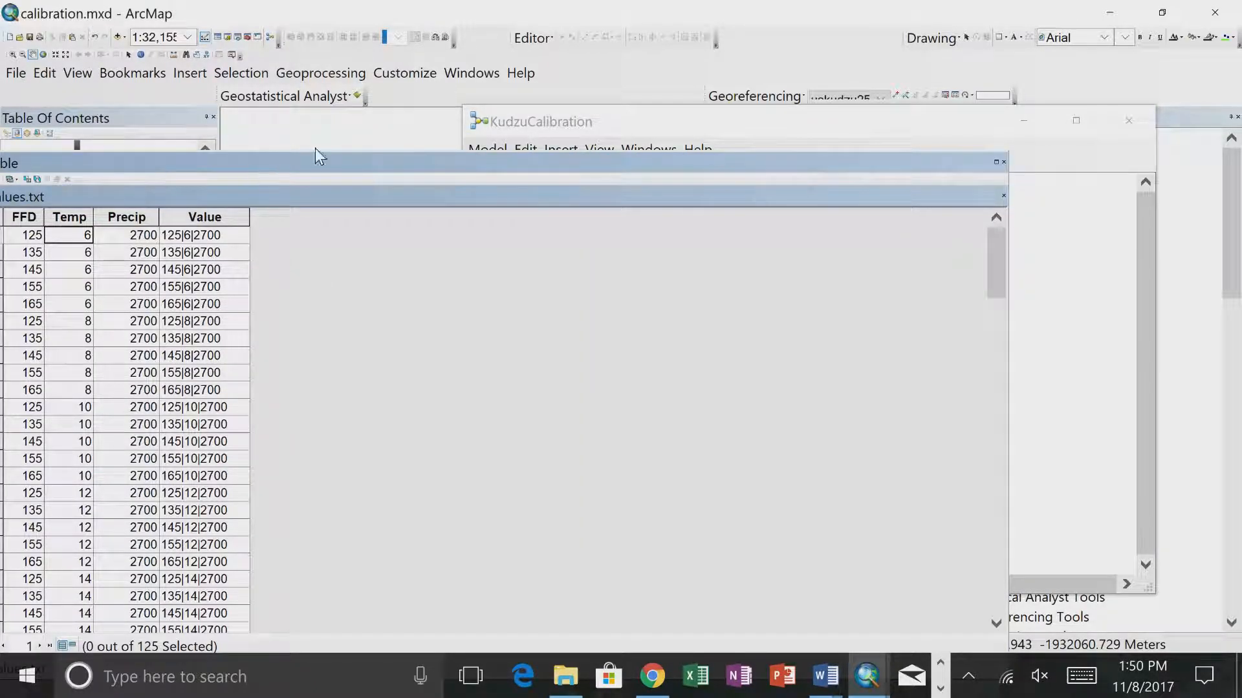
{"action": "left_click_drag", "start_coordinate": [297, 153], "coordinate": [424, 130]}
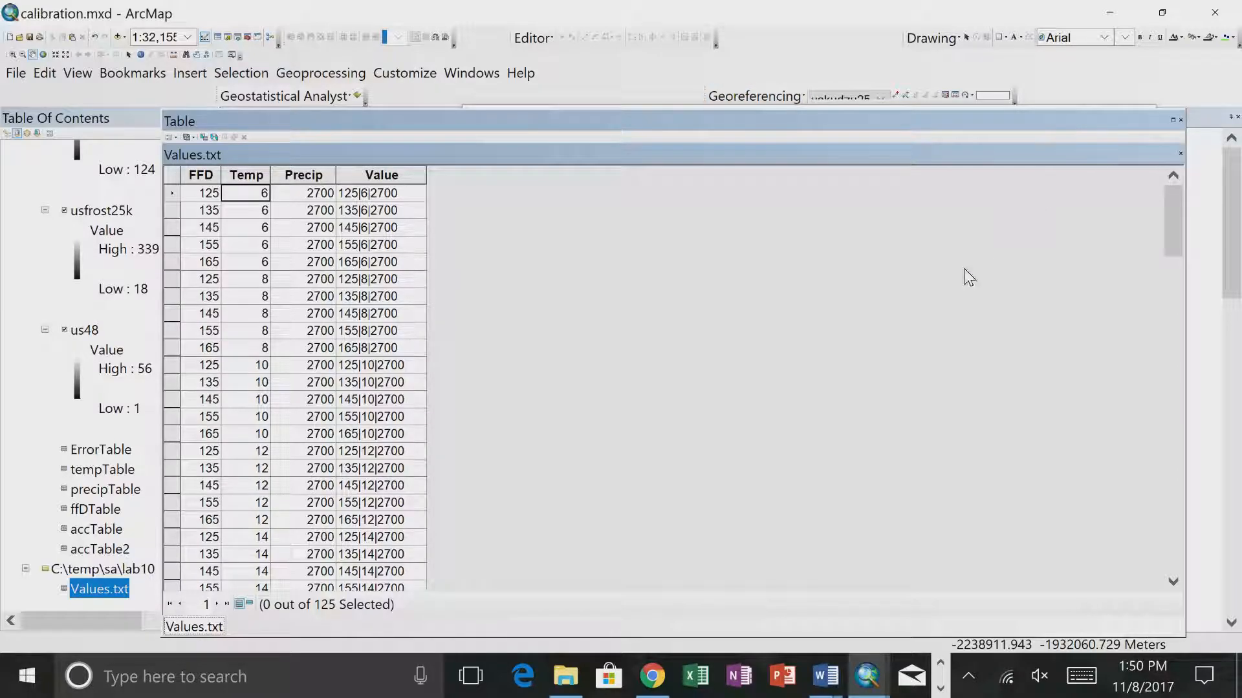
{"action": "left_click", "coordinate": [1179, 120]}
- Switch to Chrome and open the Lab 10 assignment page for editing
{"action": "left_click", "coordinate": [652, 676]}
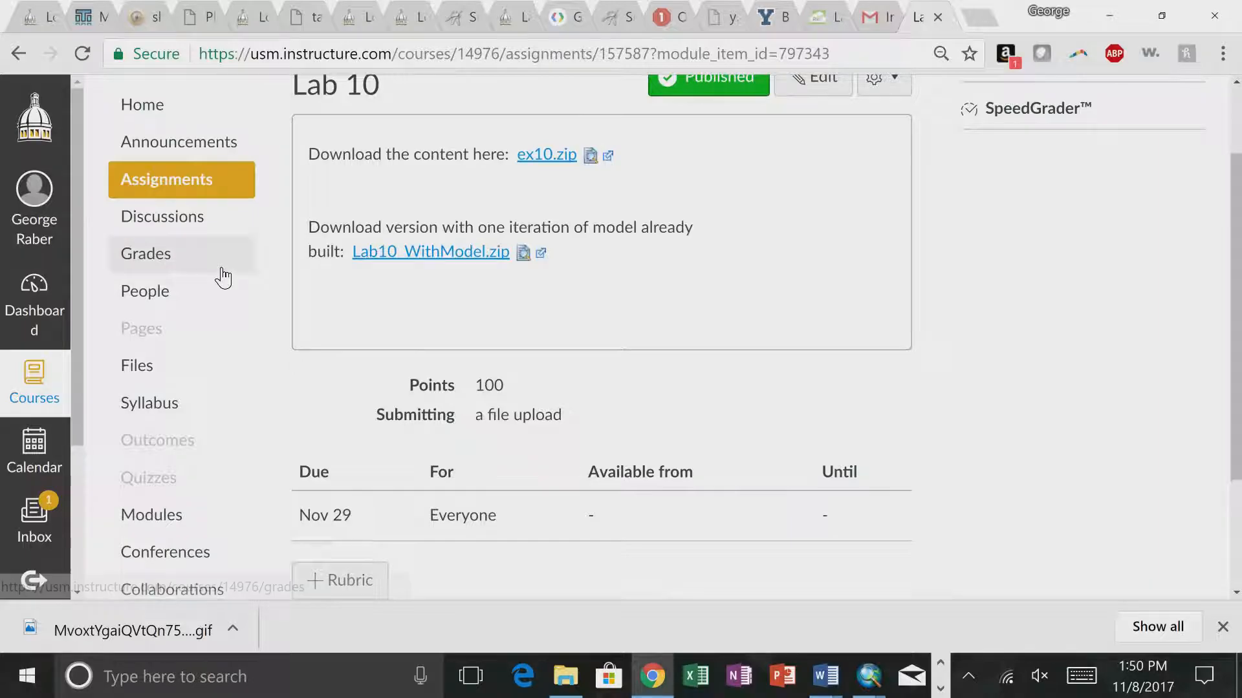
{"action": "scroll", "coordinate": [222, 275], "scroll_direction": "up", "scroll_amount": 2}
{"action": "left_click", "coordinate": [34, 389]}
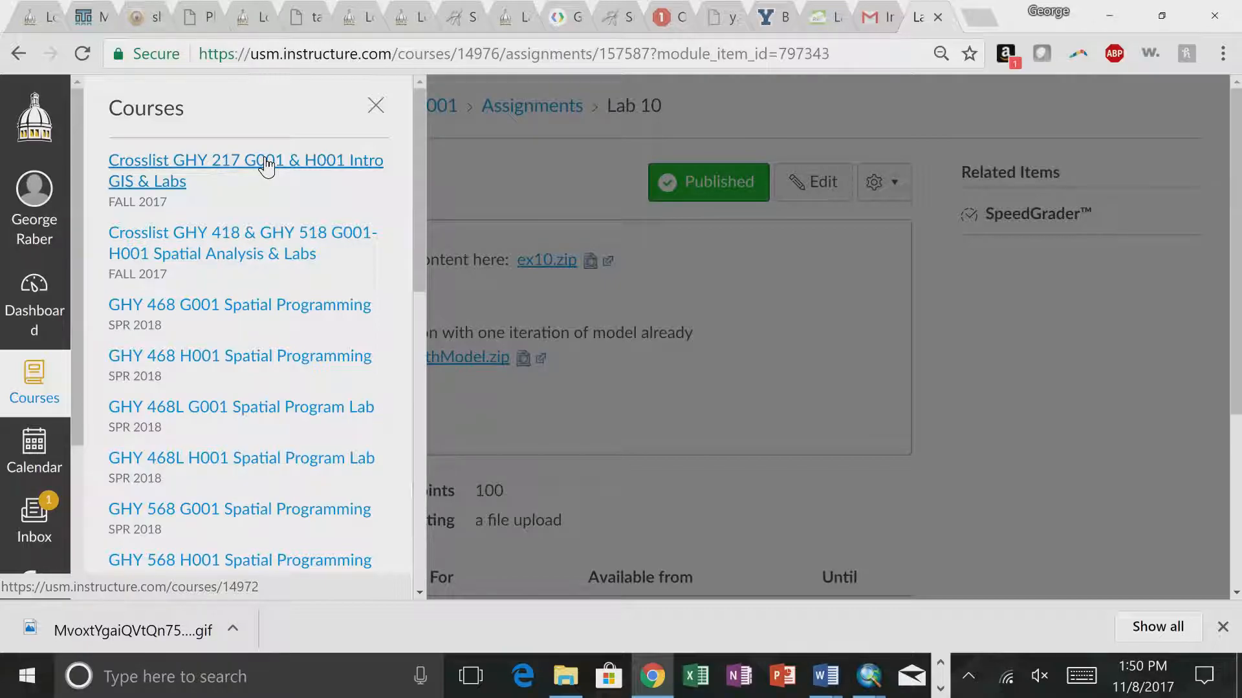
{"action": "left_click", "coordinate": [491, 304]}
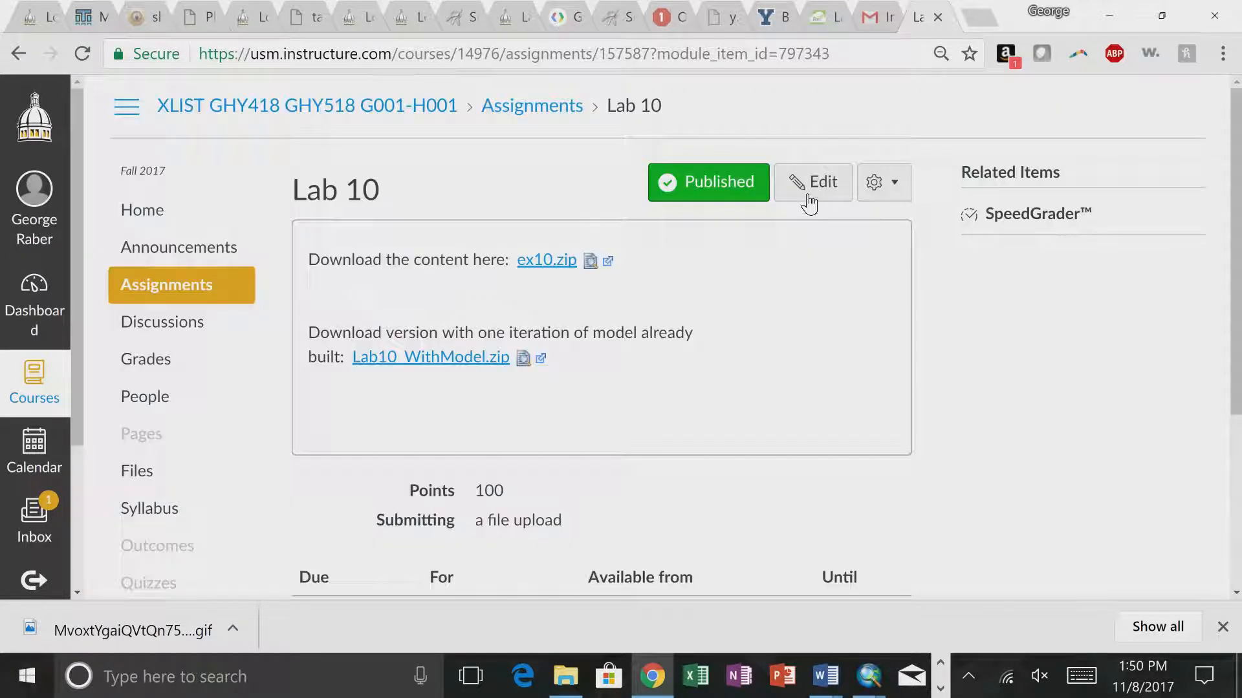
{"action": "left_click", "coordinate": [807, 198]}
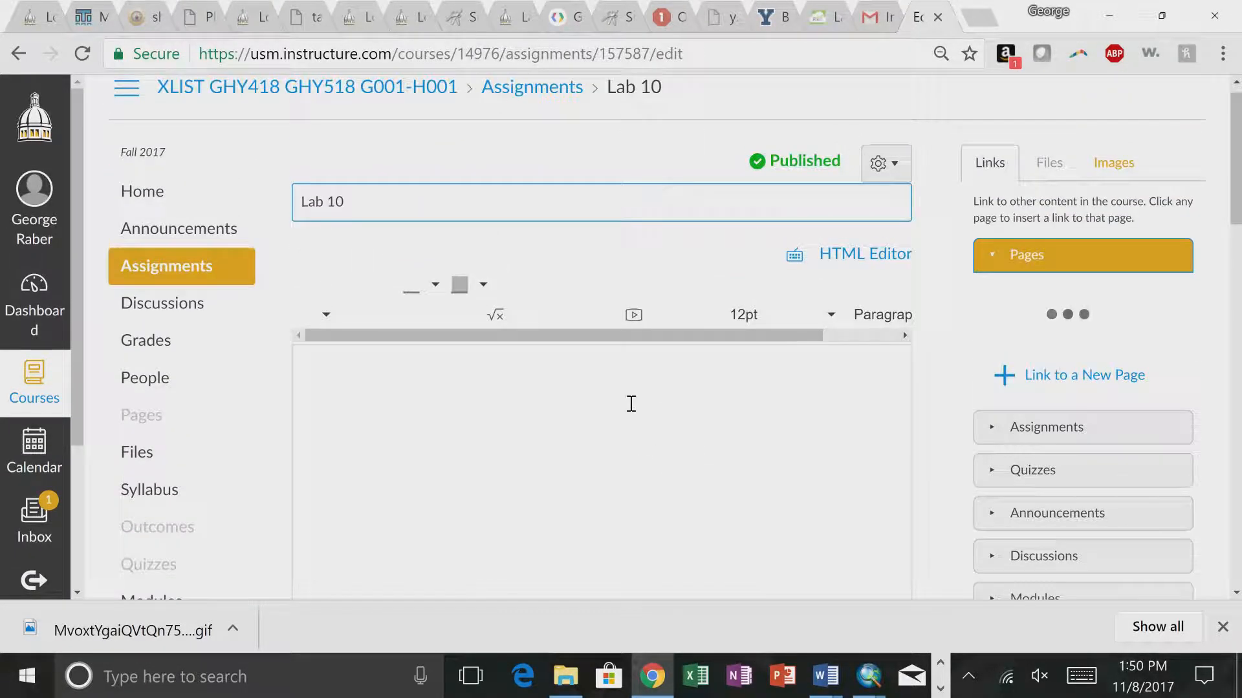
- Add the line "Table for iteration" below the Lab10_WithModel.zip link in the assignment description
{"action": "scroll", "coordinate": [632, 404], "scroll_direction": "down", "scroll_amount": 4}
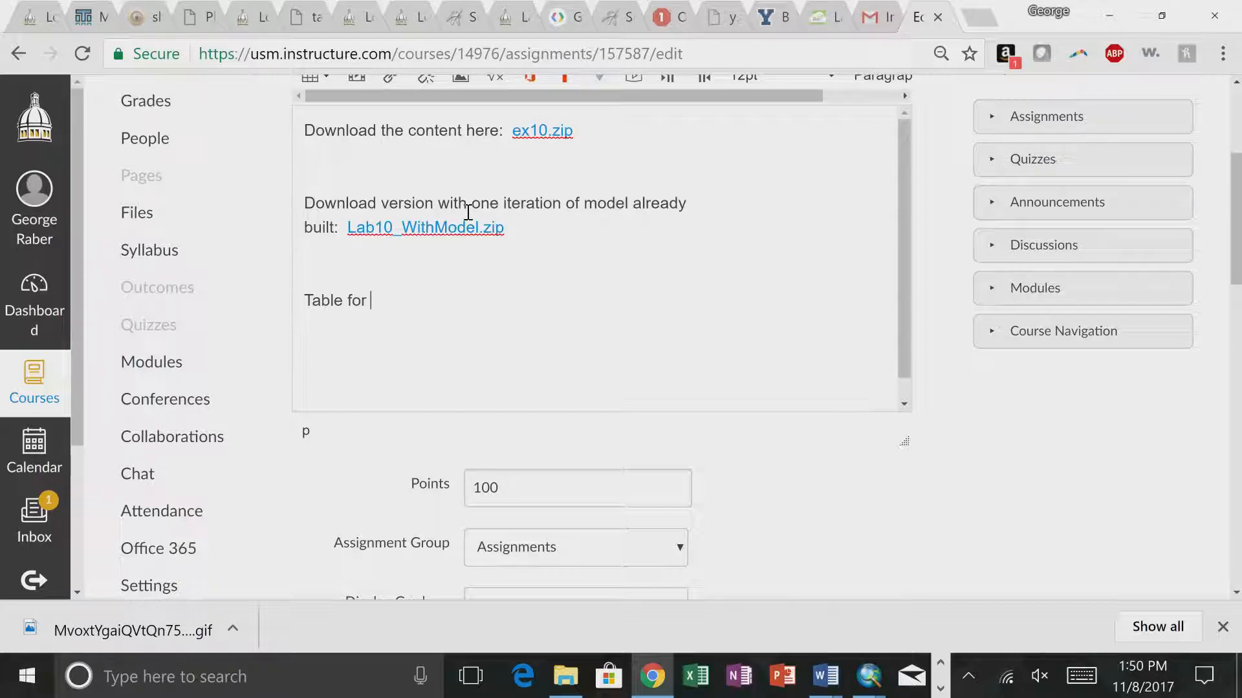
{"action": "type", "text": "tion"}
- Upload Values.txt from C:\temp\sa\lab10 to the course files, linked after "Table for iteration", and save the Lab 10 assignment
{"action": "scroll", "coordinate": [536, 361], "scroll_direction": "up", "scroll_amount": 4}
{"action": "left_click", "coordinate": [1041, 178]}
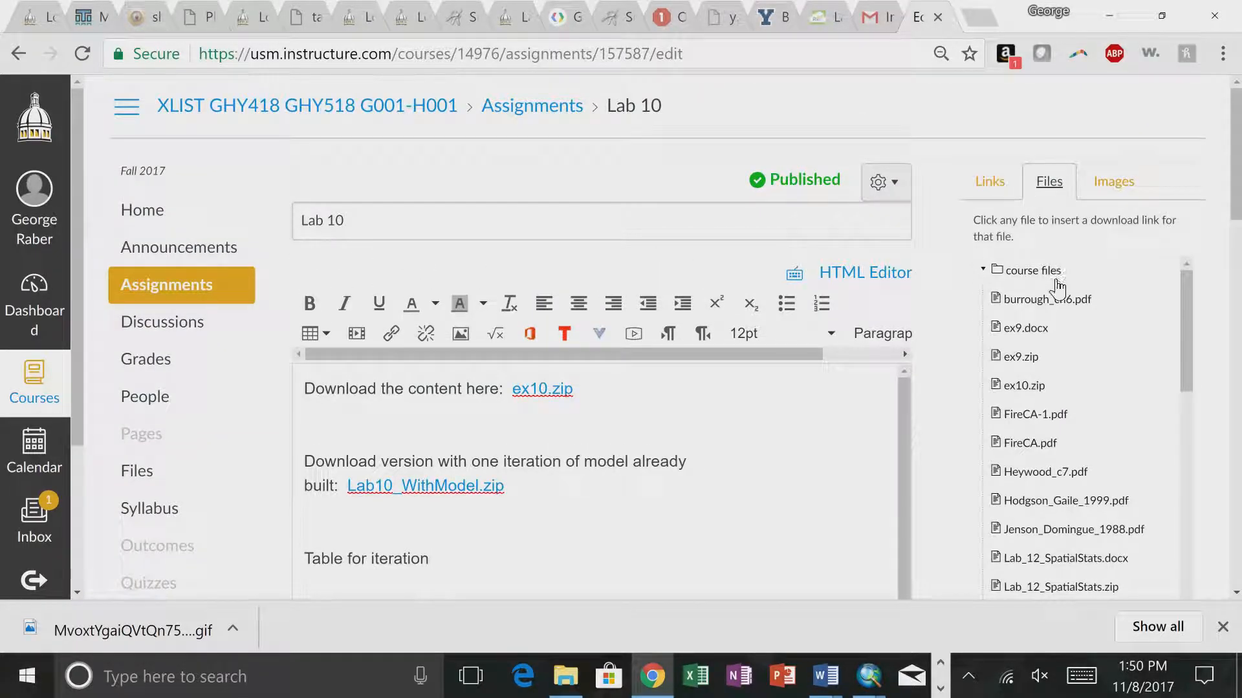
{"action": "scroll", "coordinate": [1203, 502], "scroll_direction": "down", "scroll_amount": 5}
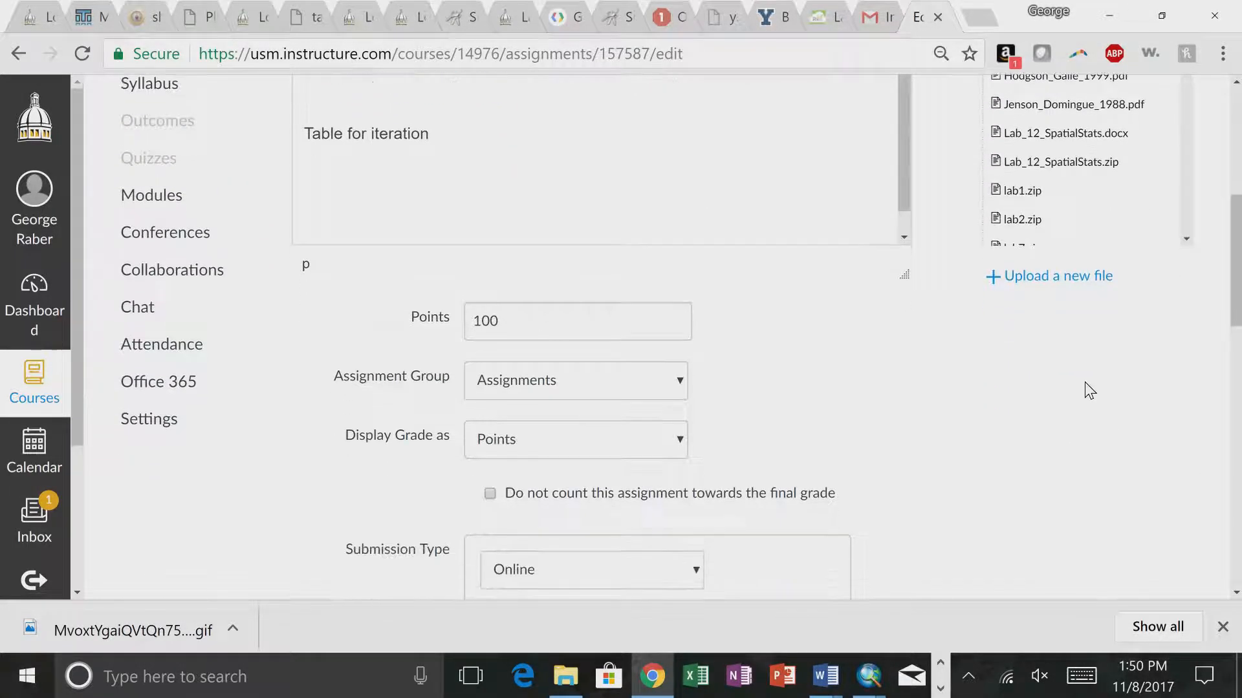
{"action": "left_click", "coordinate": [1046, 283]}
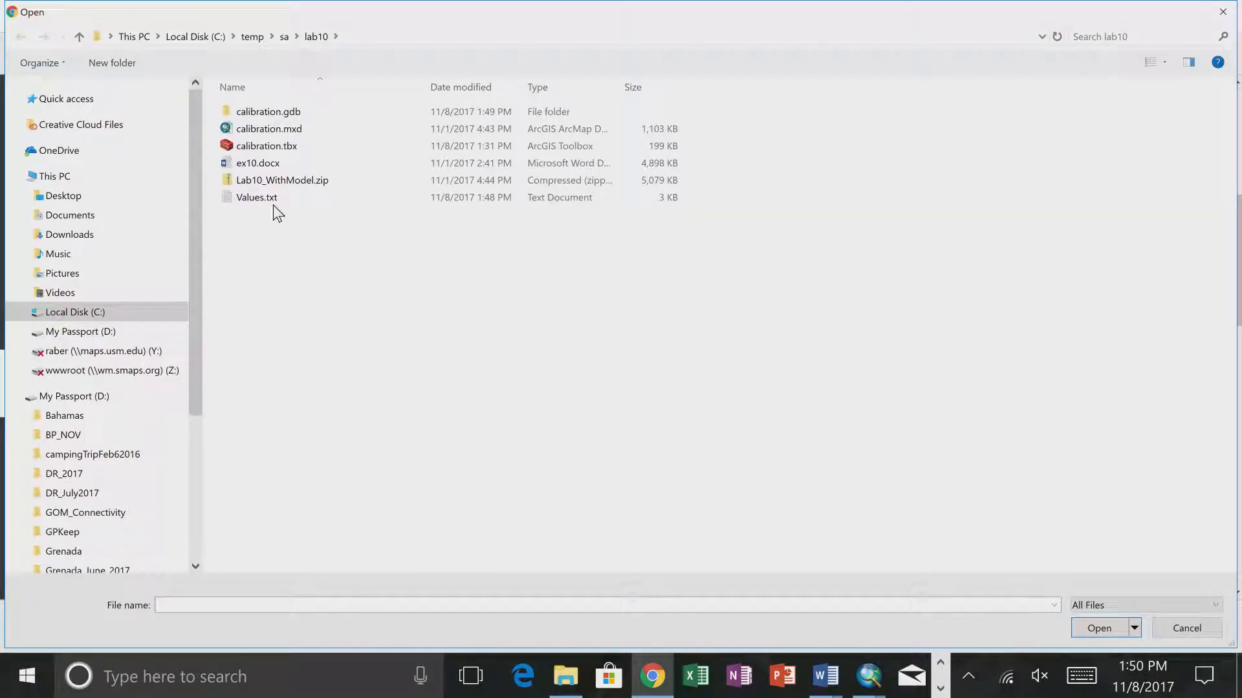
{"action": "double_click", "coordinate": [258, 205]}
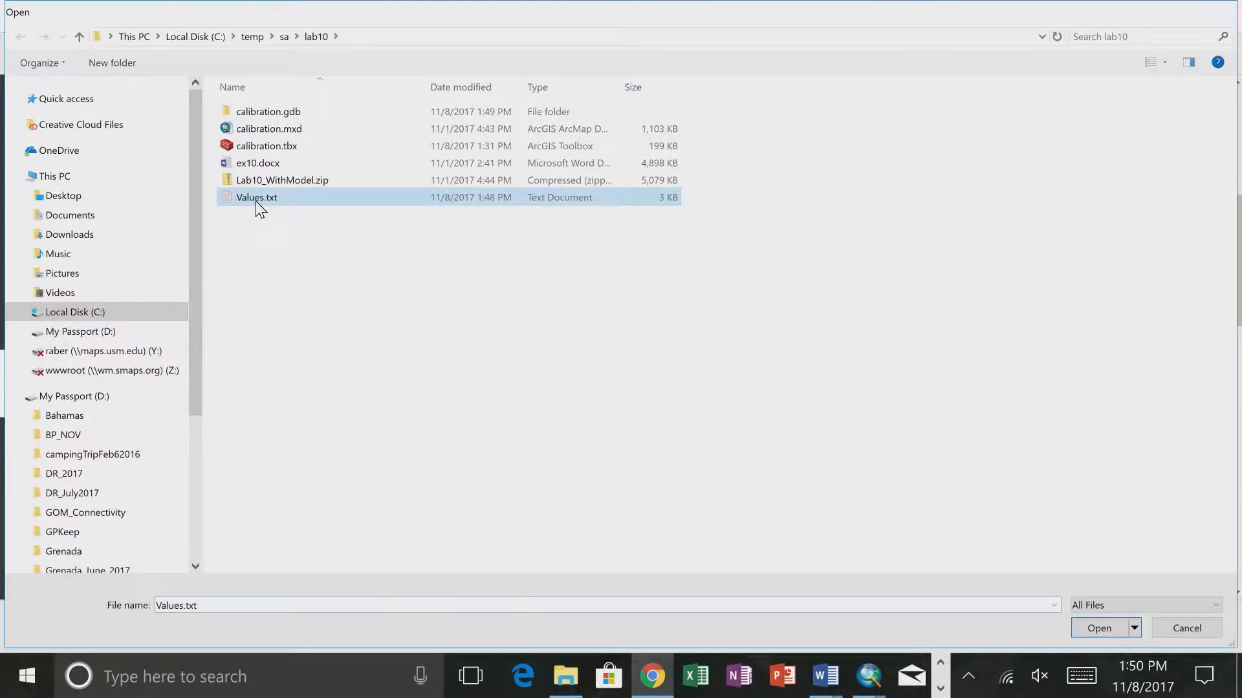
{"action": "left_click", "coordinate": [1013, 478]}
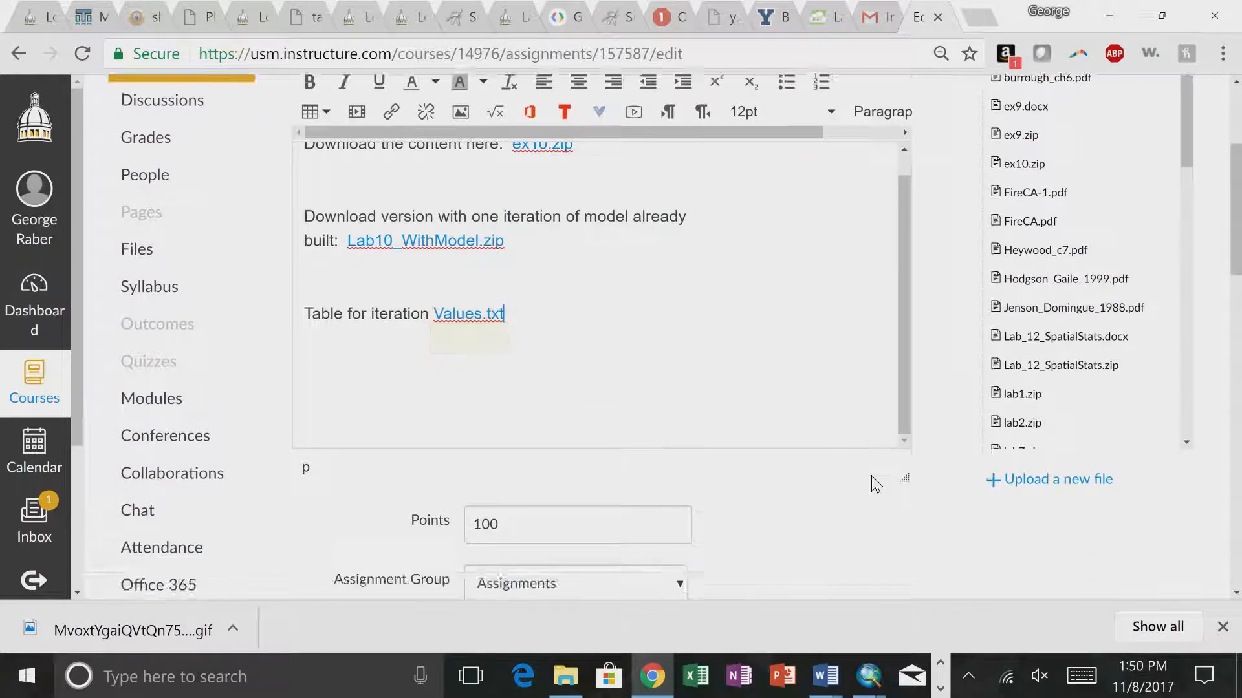
{"action": "scroll", "coordinate": [876, 485], "scroll_direction": "down", "scroll_amount": 10}
{"action": "scroll", "coordinate": [876, 485], "scroll_direction": "down", "scroll_amount": 7}
{"action": "left_click", "coordinate": [860, 509]}
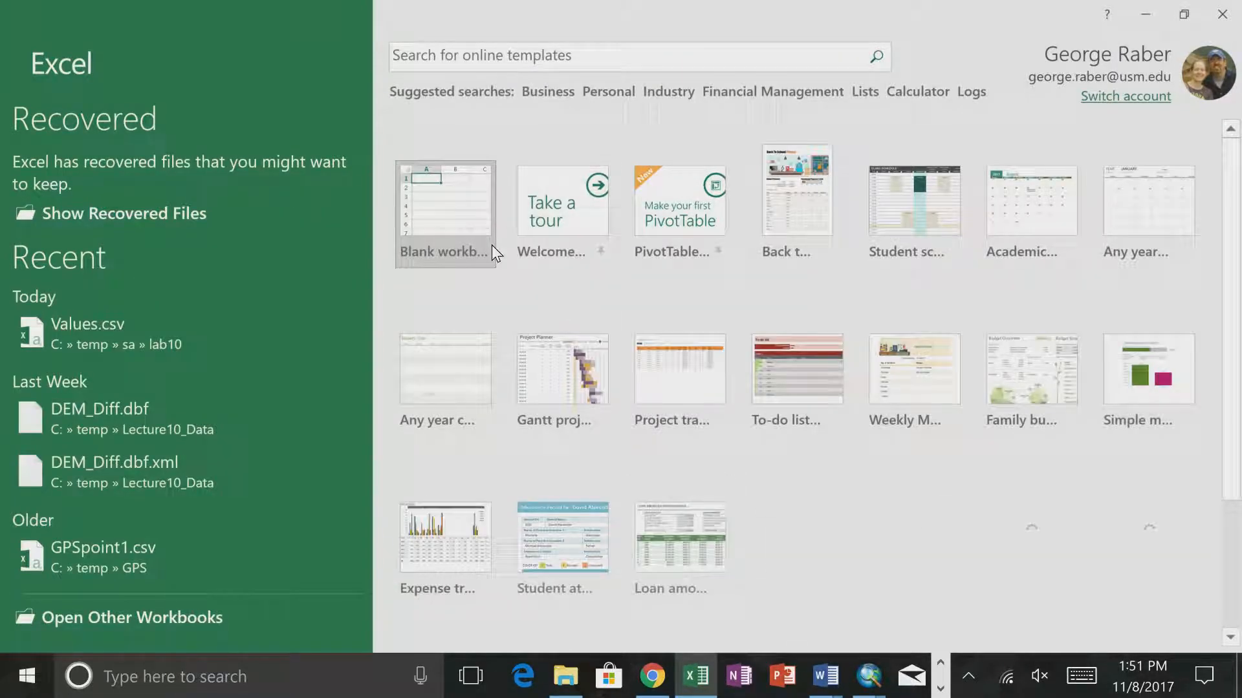
- Switch to Excel and create a blank workbook
{"action": "left_click", "coordinate": [112, 336]}
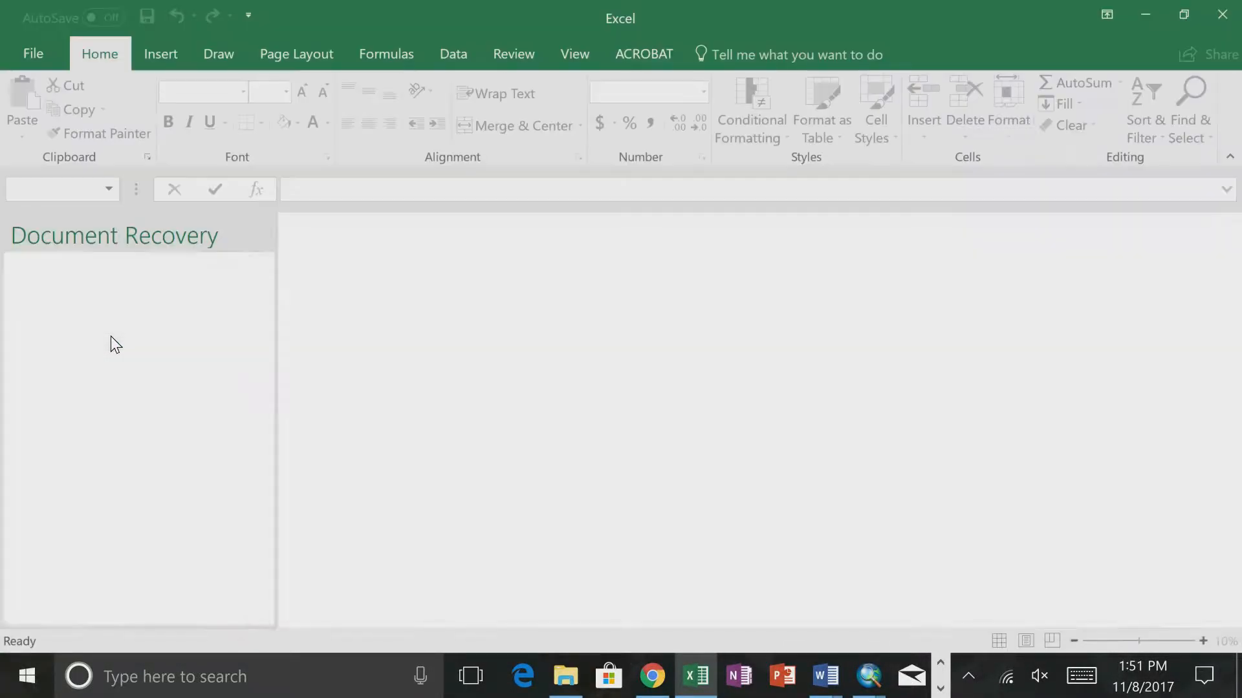
{"action": "left_click", "coordinate": [609, 399]}
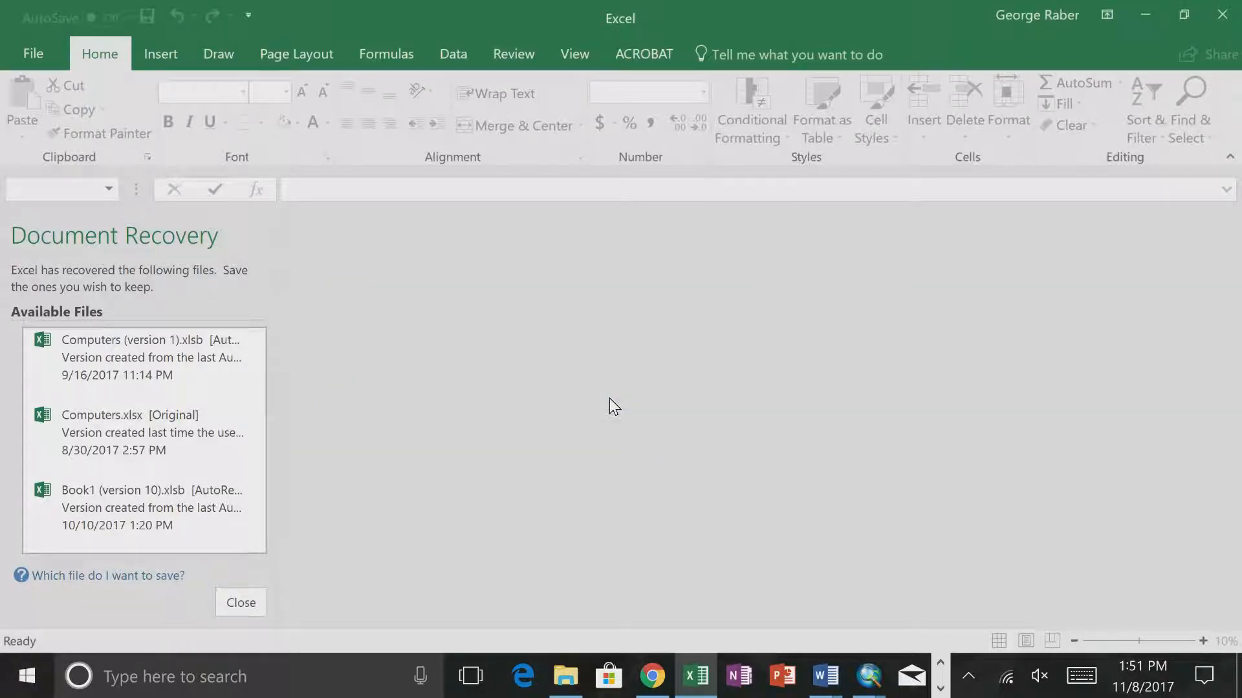
{"action": "left_click", "coordinate": [15, 63]}
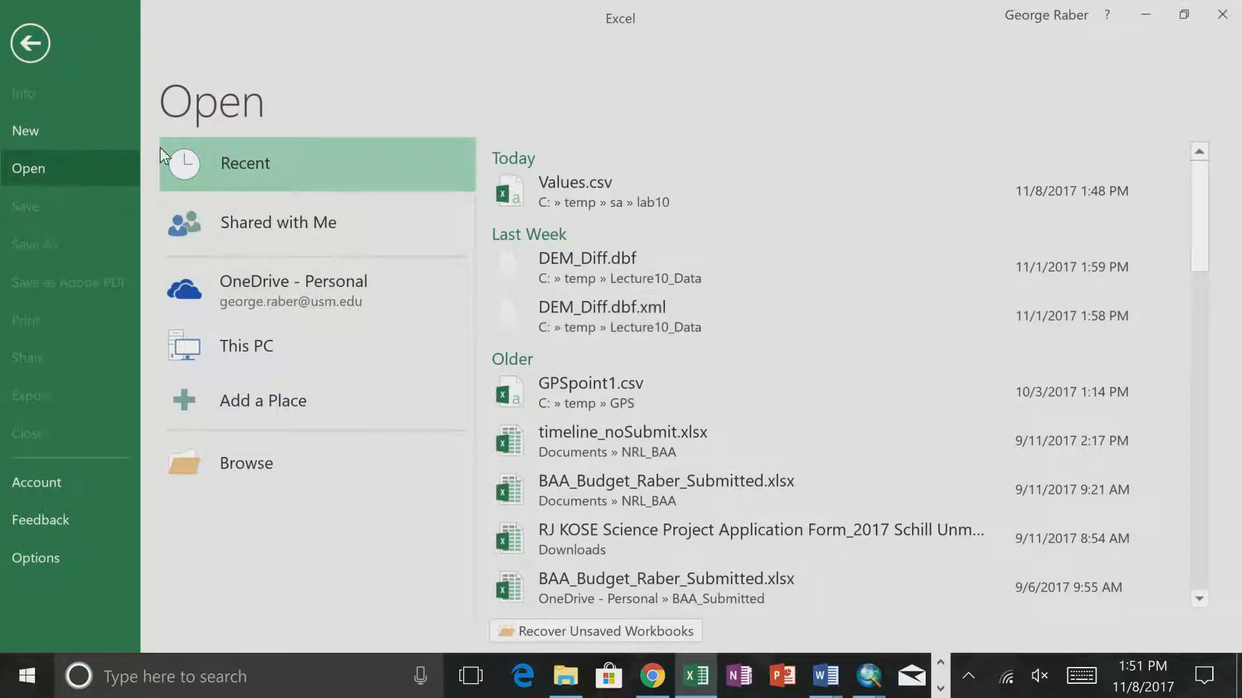
{"action": "left_click", "coordinate": [65, 126]}
{"action": "left_click", "coordinate": [233, 311]}
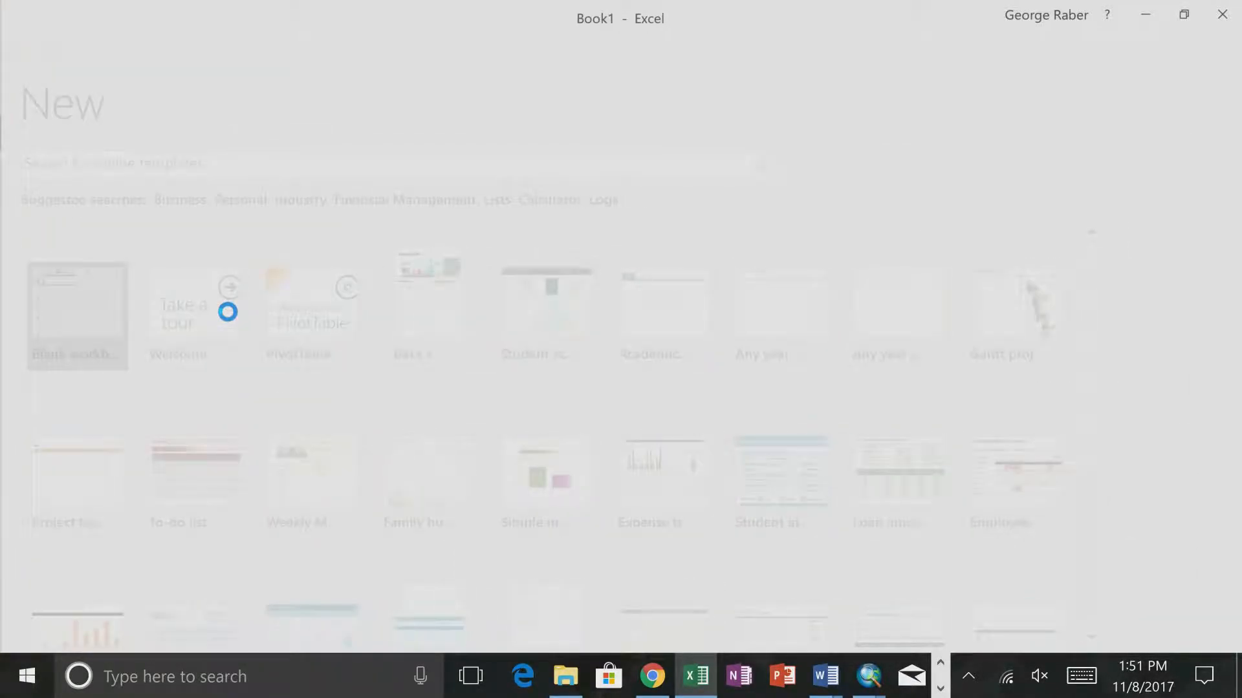
- Enter the column headers FFT, Temp, Precip and Value in cells A1 to D1
{"action": "type", "text": "FFT"}
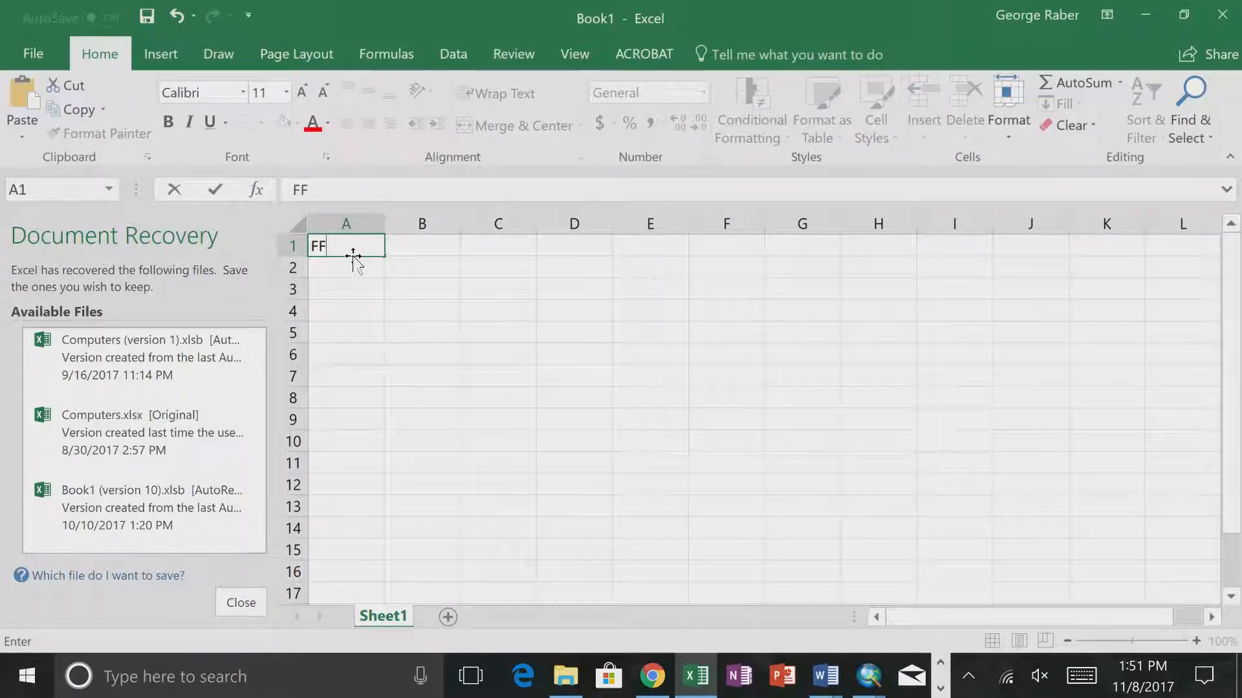
{"action": "key", "text": "Tab"}
{"action": "type", "text": "Temp"}
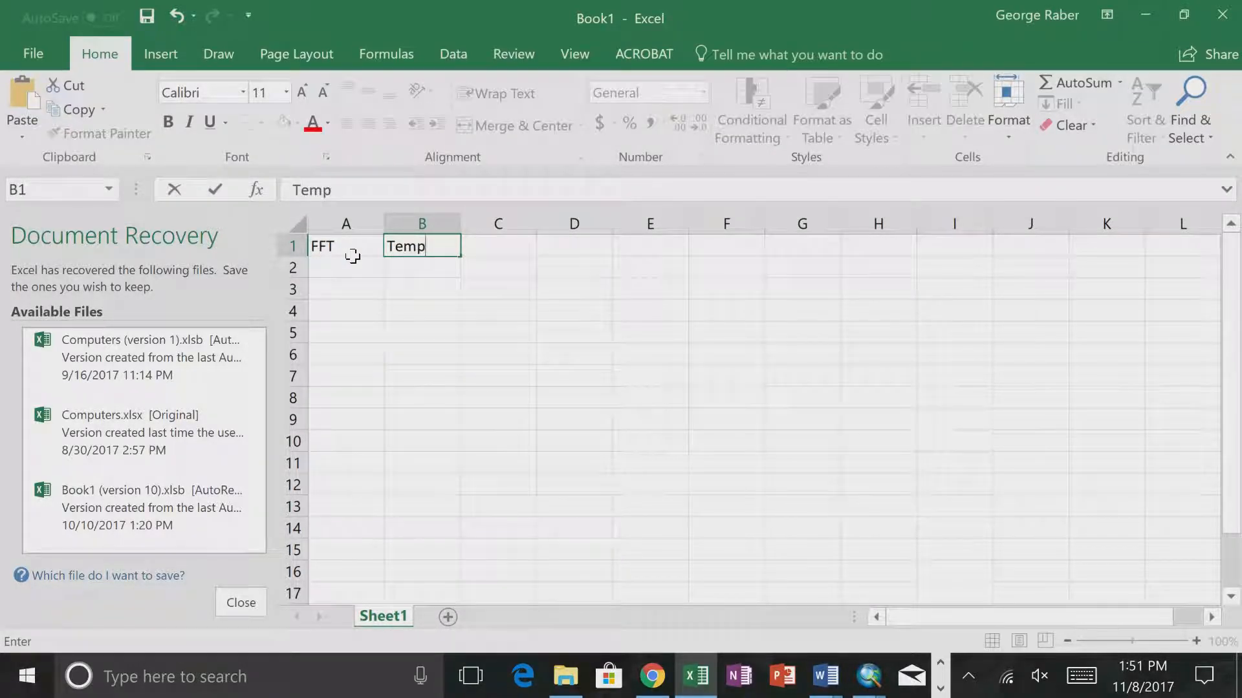
{"action": "key", "text": "Tab"}
{"action": "type", "text": "Precip"}
{"action": "key", "text": "Tab"}
{"action": "type", "text": "Value"}
{"action": "key", "text": "Return"}
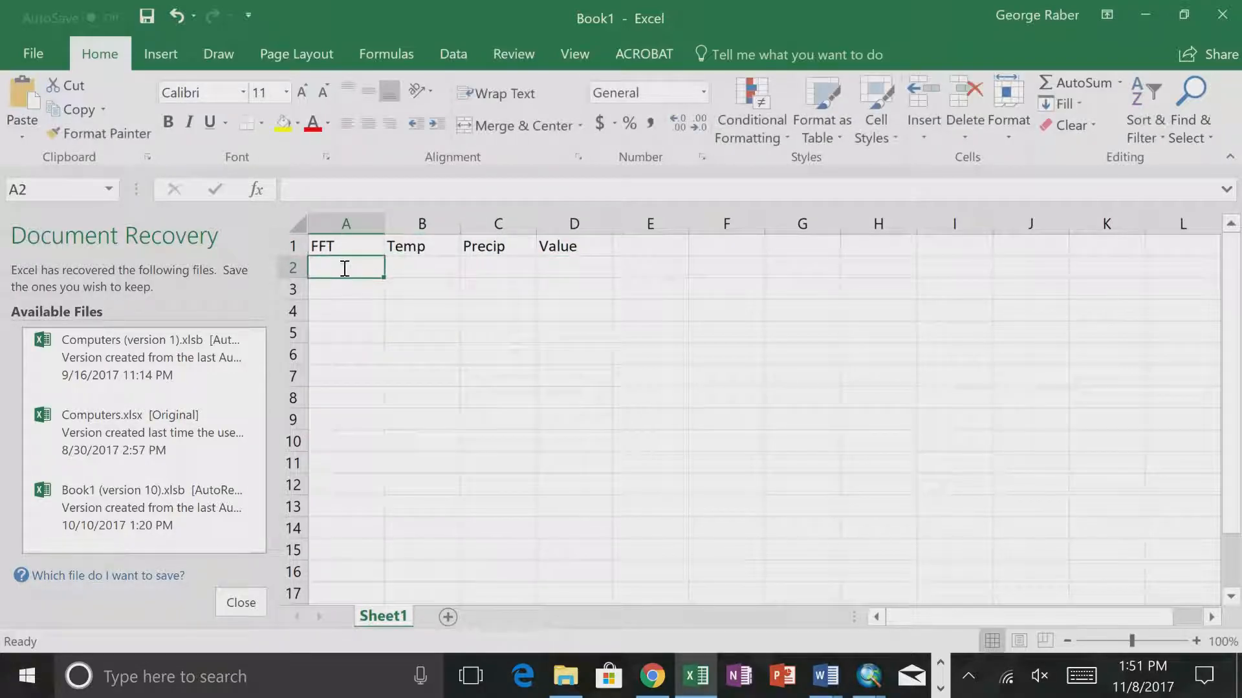
- Fill the first data row with 100 under FFT, 11 under Temp and 3100 under Precip
{"action": "type", "text": "100"}
{"action": "key", "text": "Tab"}
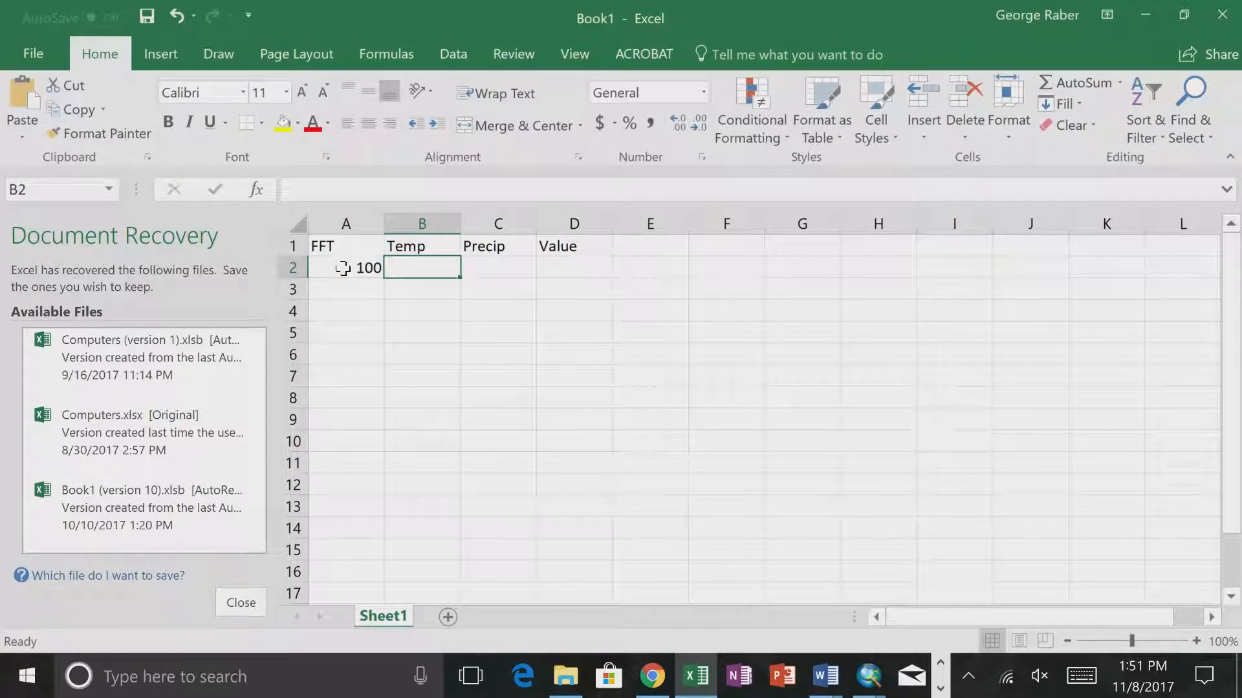
{"action": "type", "text": "1"}
{"action": "key", "text": "BackSpace"}
{"action": "type", "text": "11"}
{"action": "key", "text": "Tab"}
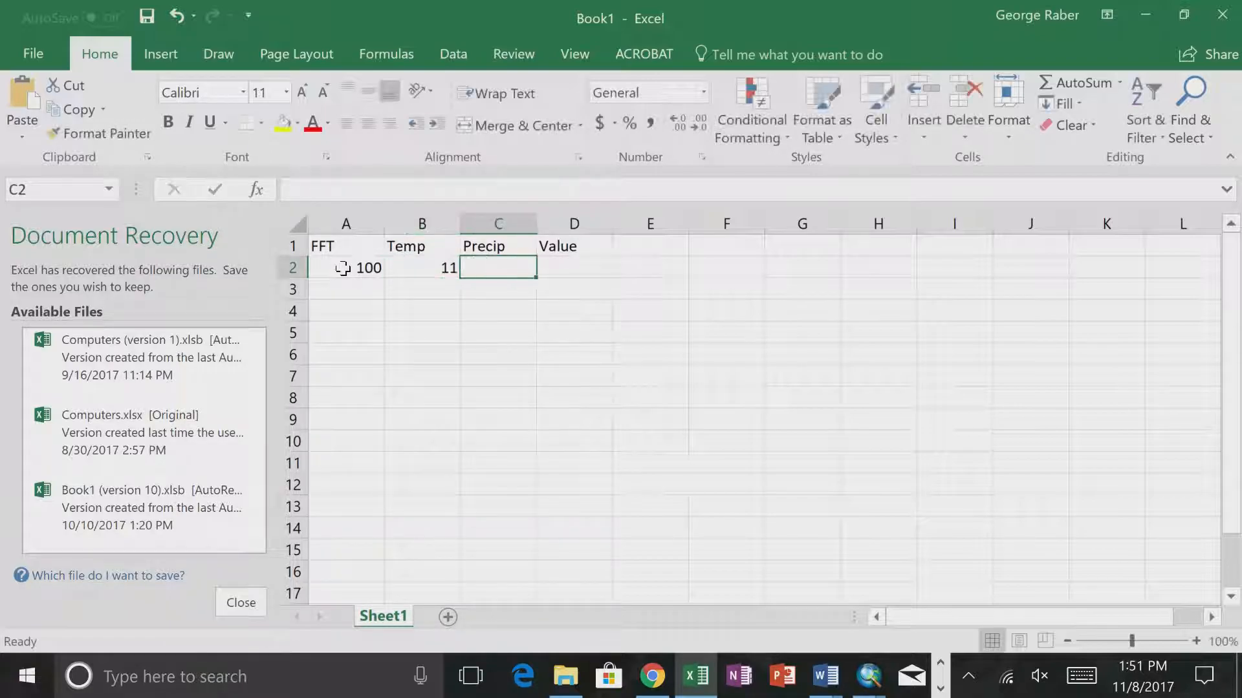
{"action": "type", "text": "3100"}
{"action": "key", "text": "Return"}
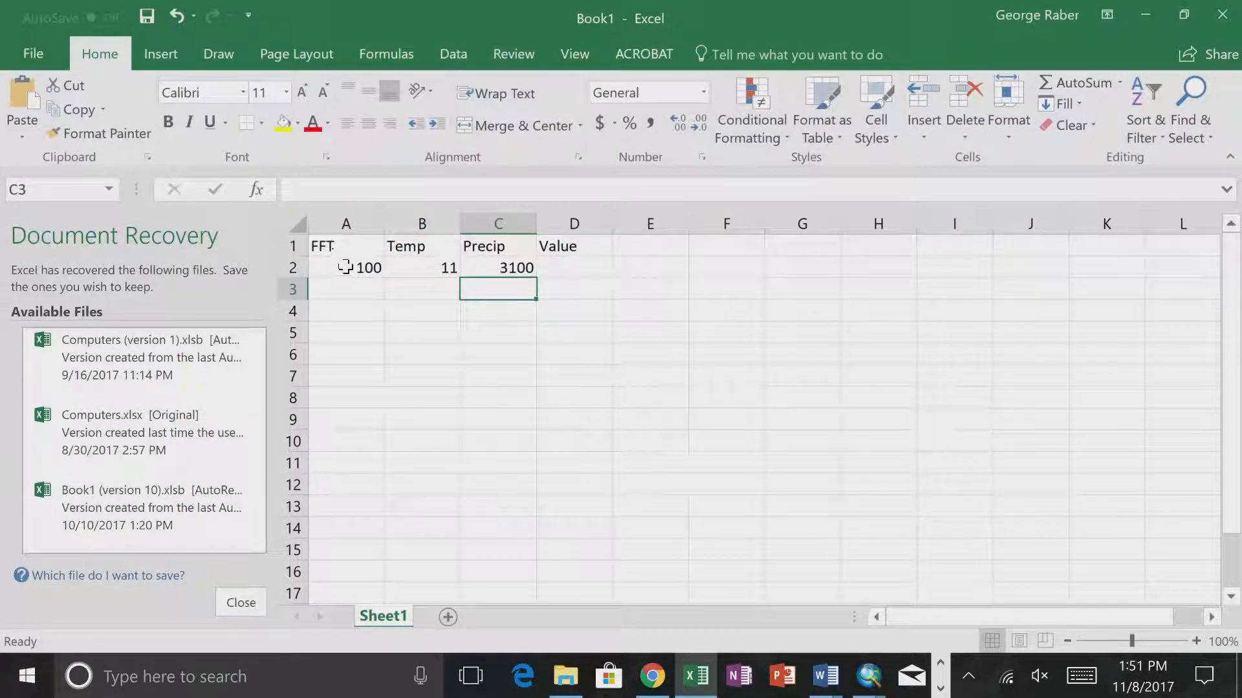
- Write the formula =A2+"|"+B2+"|"+C2 in cell D2 to combine the three thresholds
{"action": "left_click", "coordinate": [560, 265]}
{"action": "type", "text": "="}
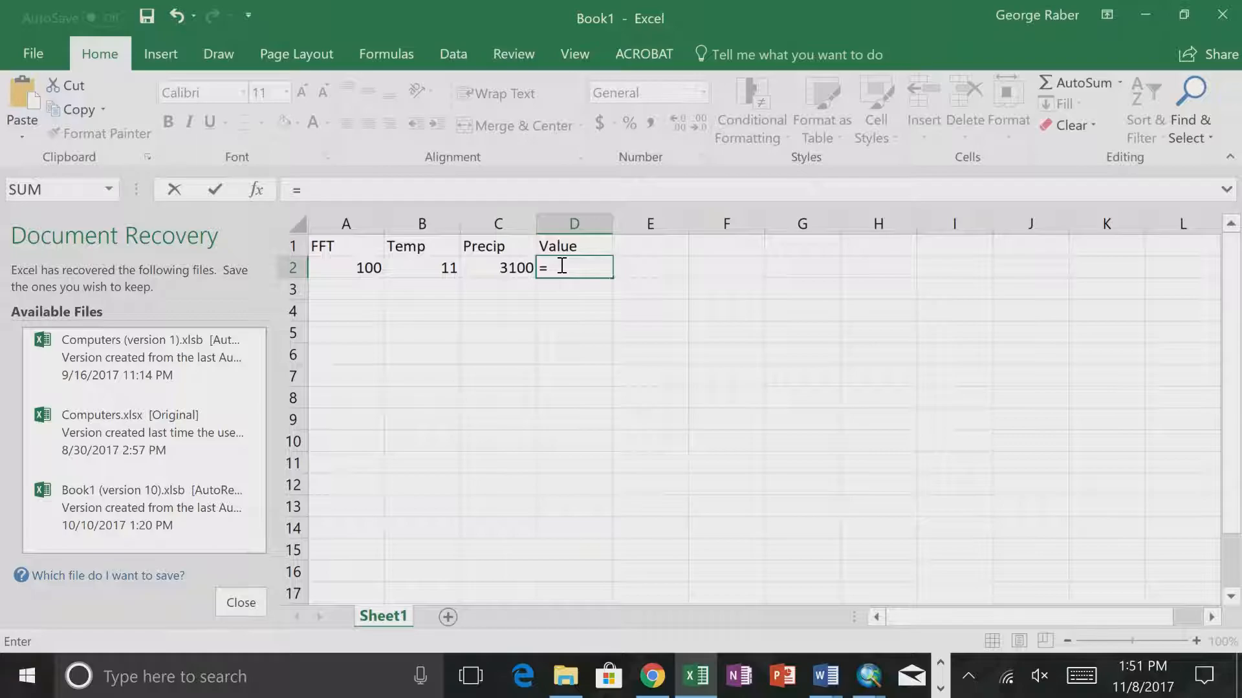
{"action": "left_click", "coordinate": [360, 267]}
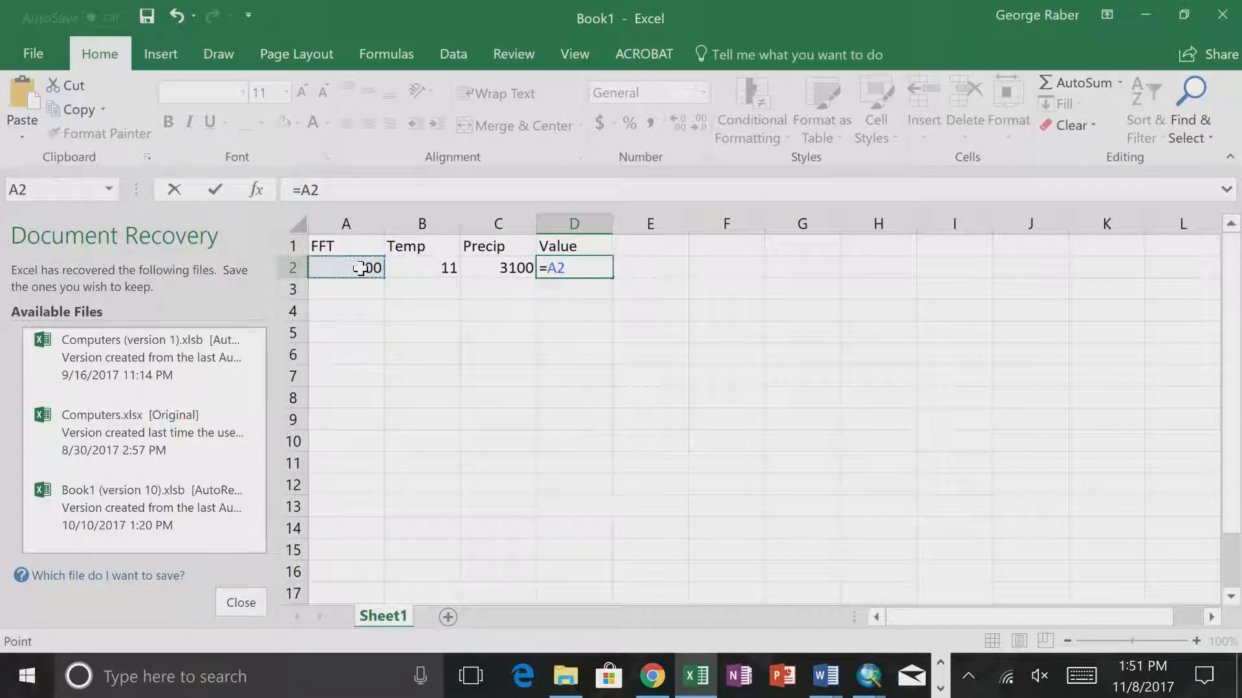
{"action": "type", "text": "+\"|\"+"}
{"action": "left_click", "coordinate": [422, 271]}
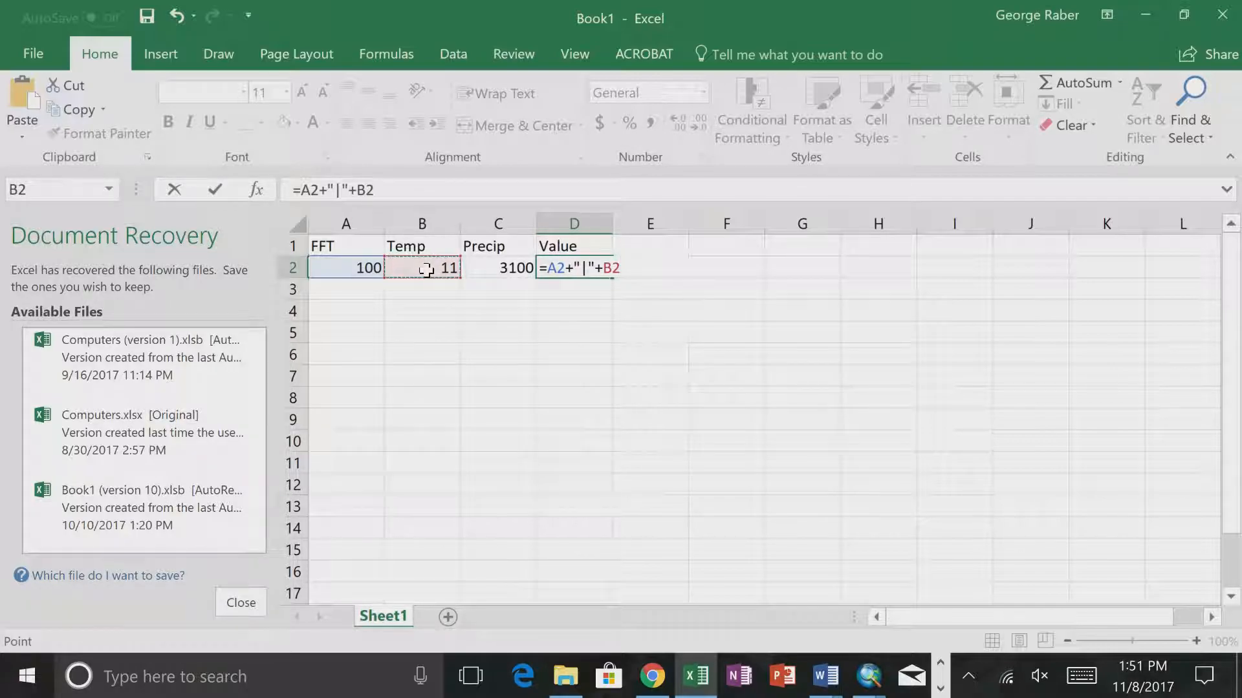
{"action": "type", "text": "+"}
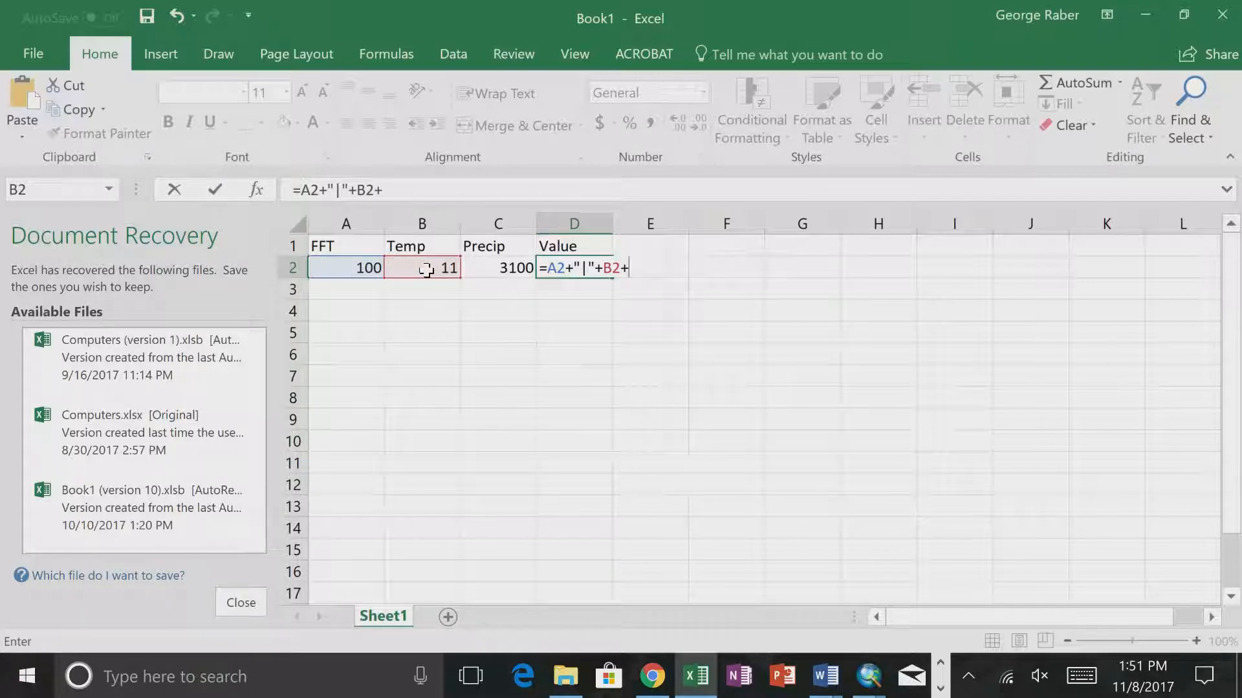
{"action": "type", "text": "\"|\"+"}
{"action": "left_click", "coordinate": [501, 267]}
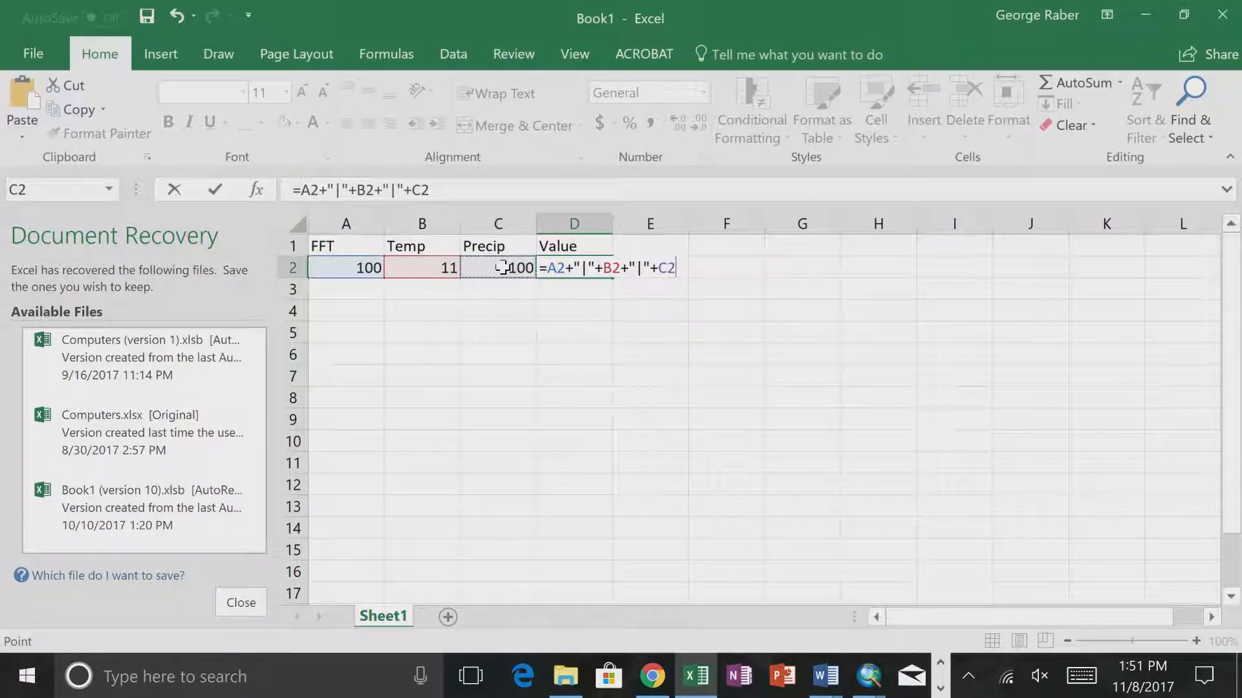
- Replace the plus signs on both sides of B2 in the D2 formula with the & operator
{"action": "left_click", "coordinate": [603, 276]}
{"action": "key", "text": "BackSpace"}
{"action": "type", "text": "&"}
{"action": "left_click", "coordinate": [631, 259]}
{"action": "key", "text": "BackSpace"}
{"action": "type", "text": "&"}
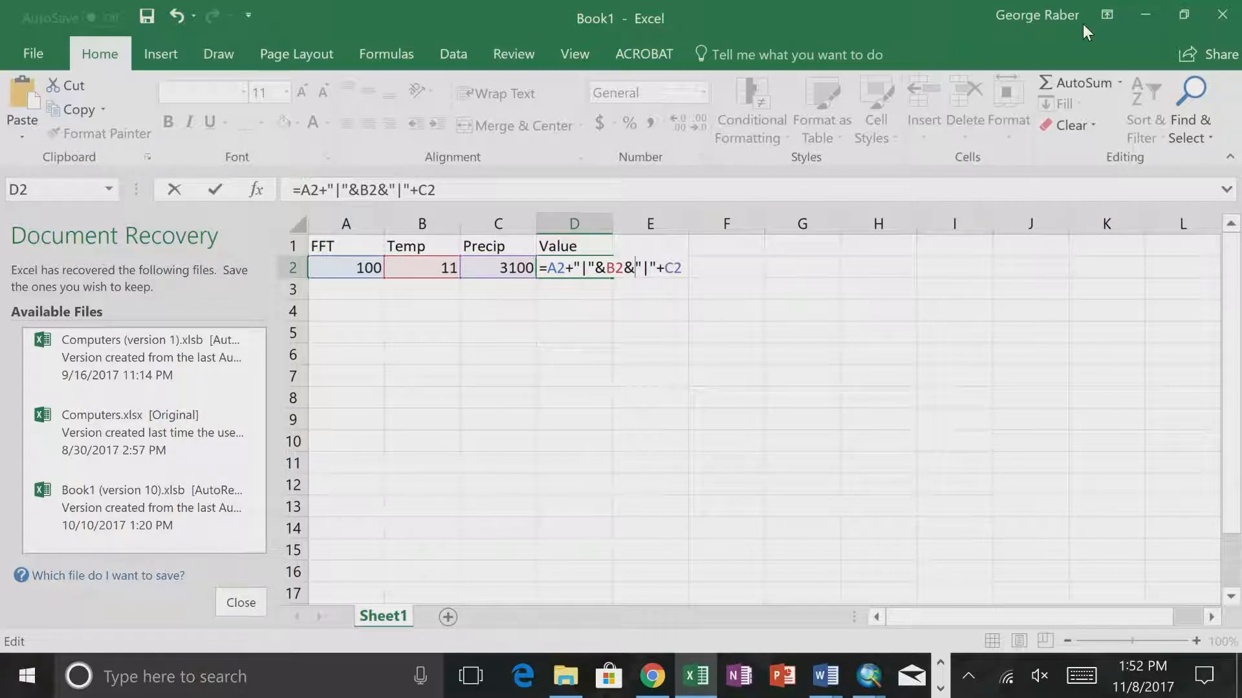
- Switch back to ArcMap and move the Iterate element slightly up and to the right in the KudzuCalibration model
{"action": "left_click", "coordinate": [1144, 20]}
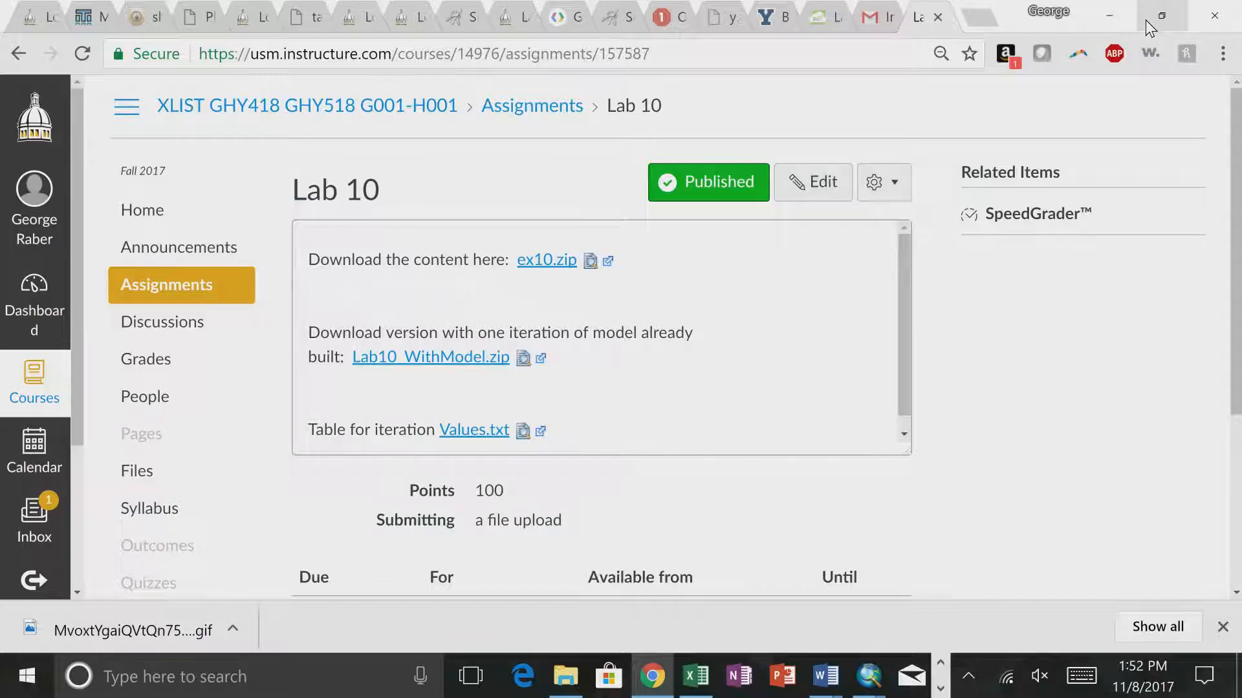
{"action": "left_click", "coordinate": [1110, 14]}
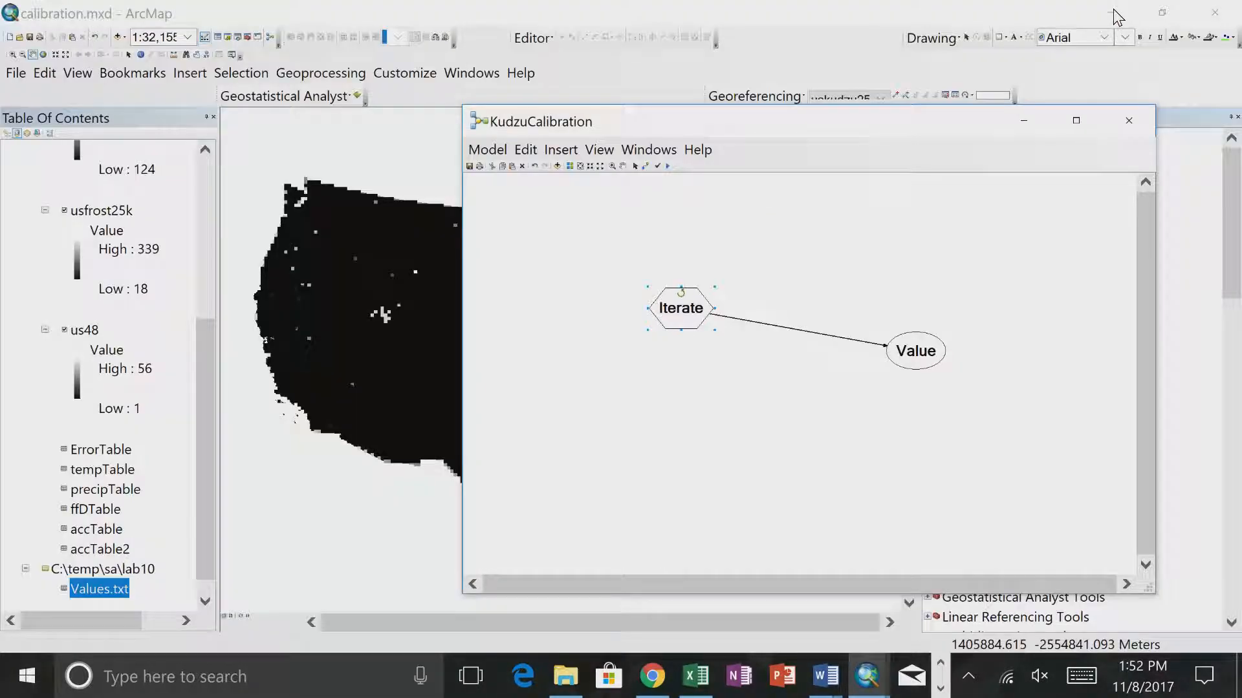
{"action": "left_click_drag", "start_coordinate": [681, 303], "coordinate": [718, 285]}
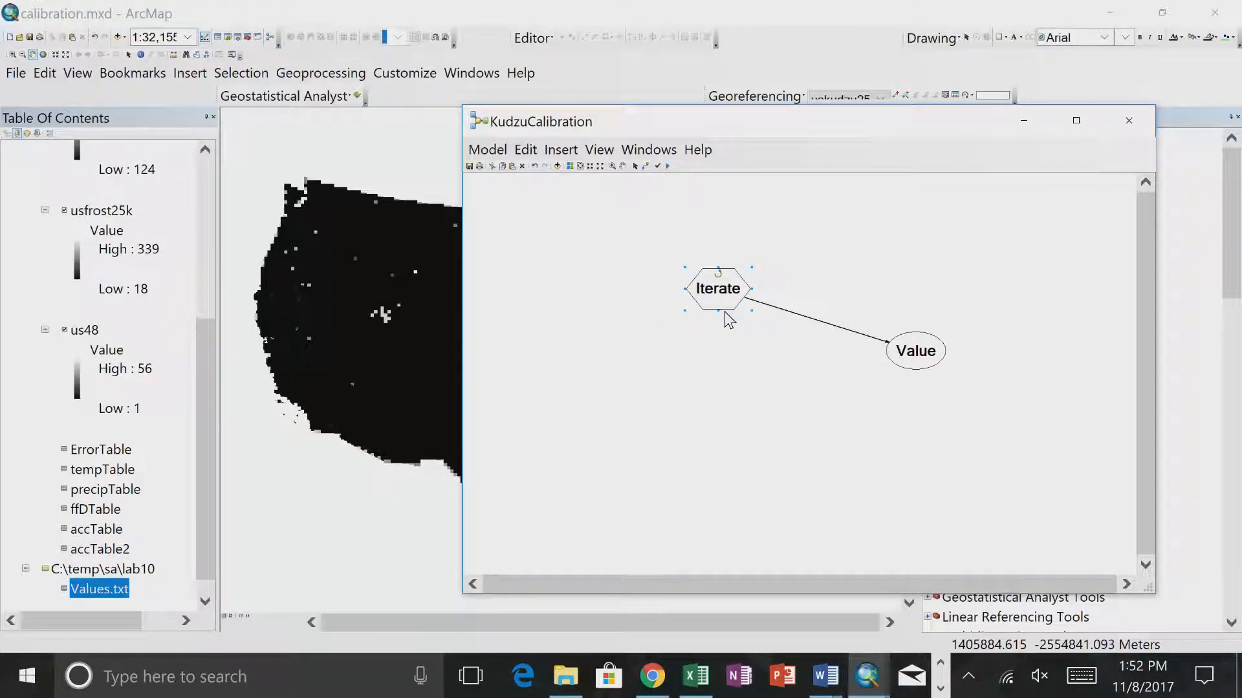
{"action": "left_click_drag", "start_coordinate": [199, 388], "coordinate": [200, 191]}
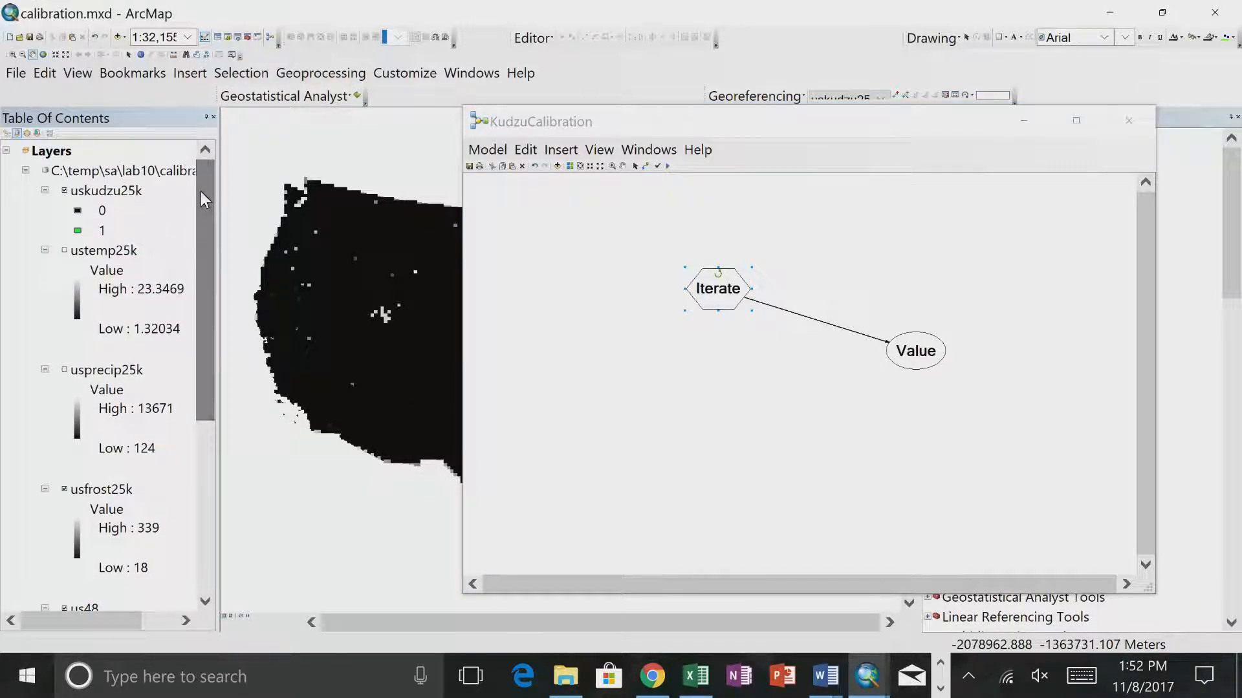
{"action": "left_click", "coordinate": [119, 37]}
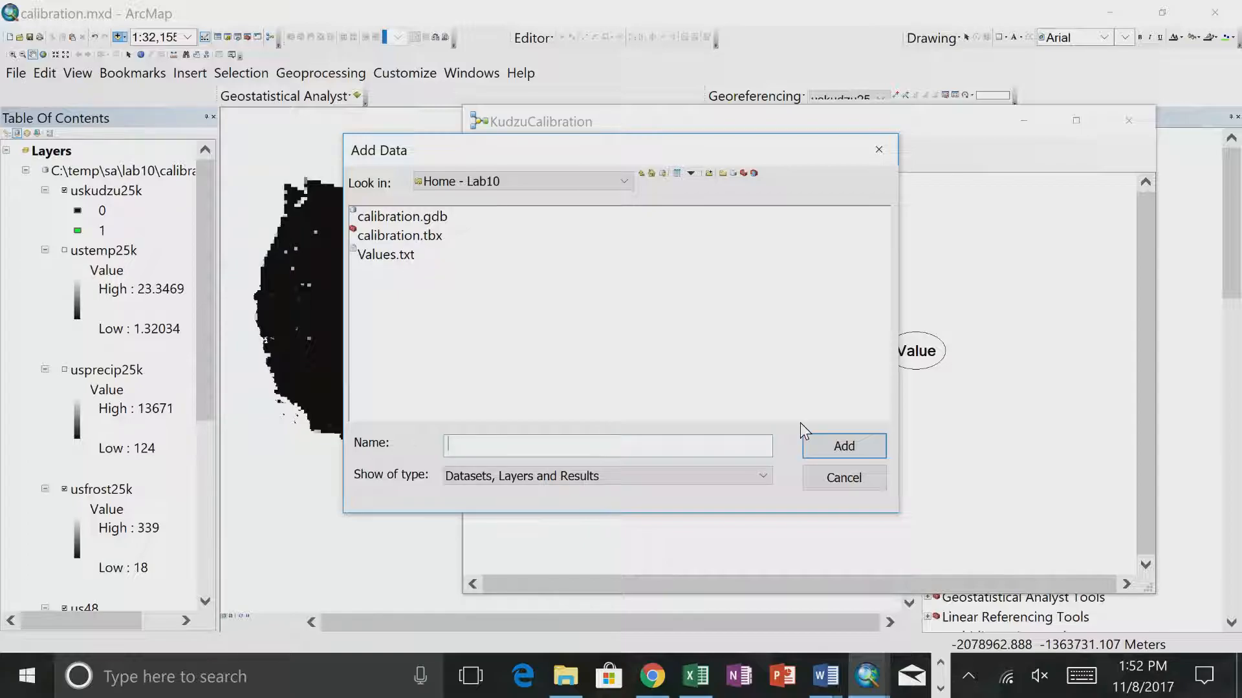
{"action": "left_click", "coordinate": [813, 476]}
{"action": "left_click_drag", "start_coordinate": [214, 266], "coordinate": [211, 500]}
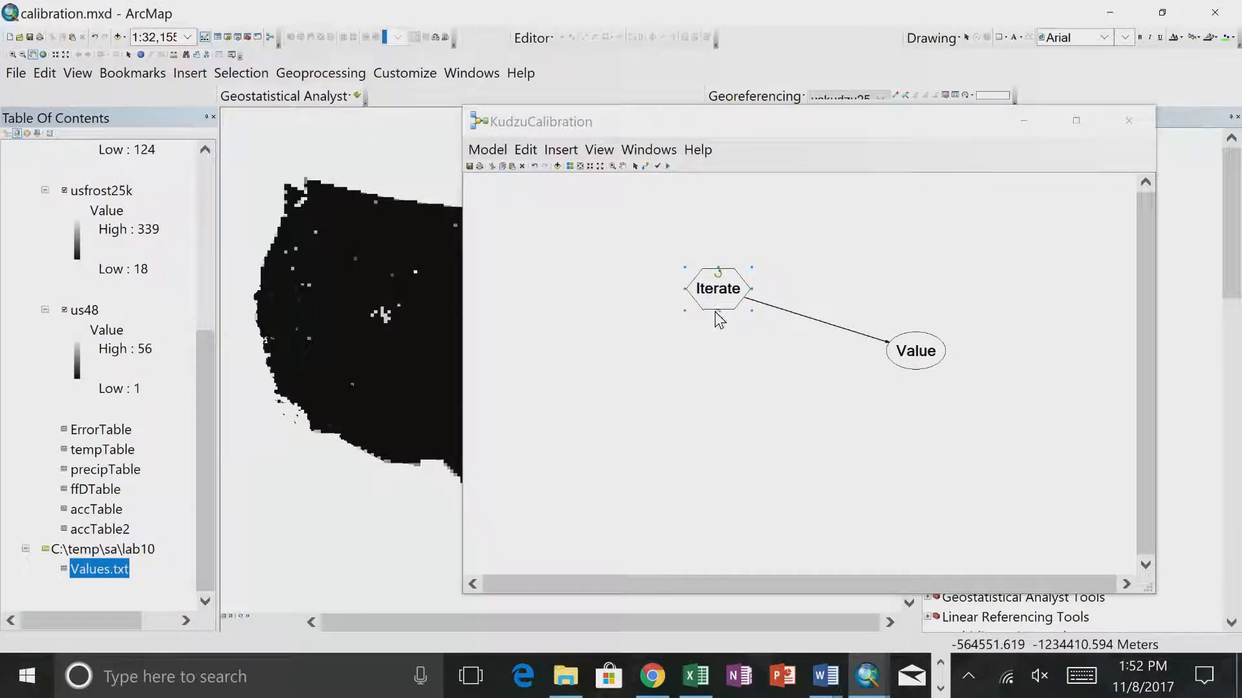
- Enlarge the Iterate Field Values element in height and width so its label fits, and open its parameters
{"action": "left_click_drag", "start_coordinate": [718, 311], "coordinate": [718, 385]}
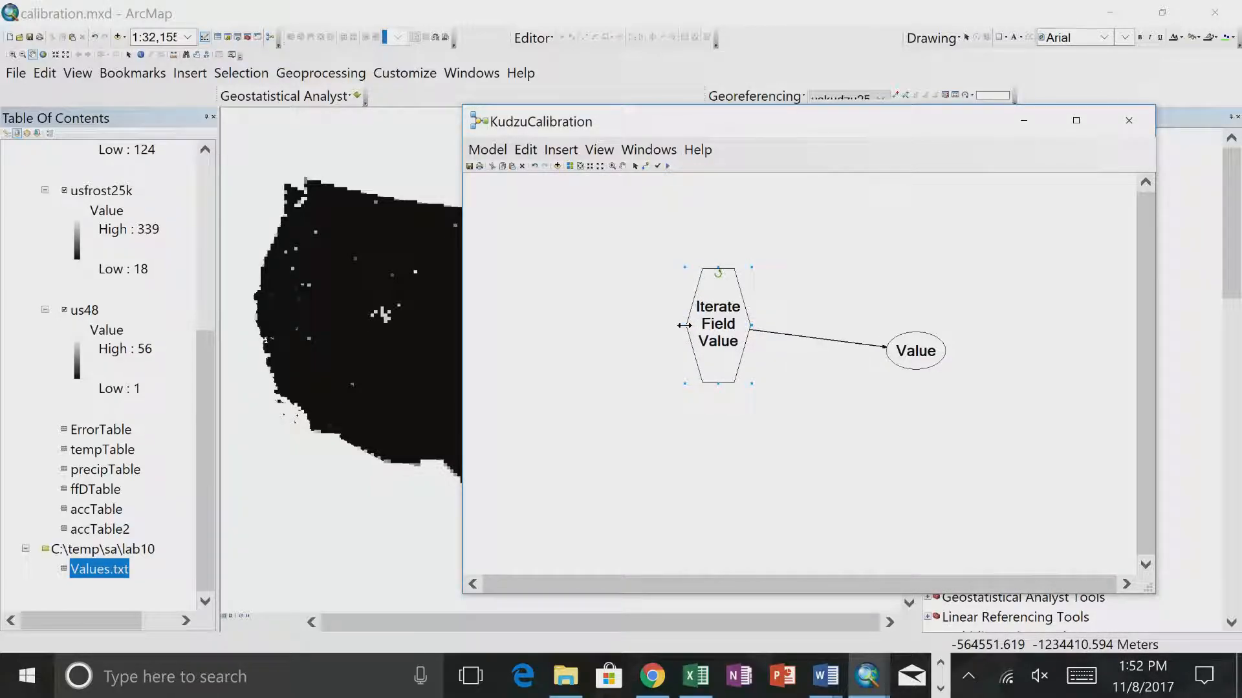
{"action": "left_click_drag", "start_coordinate": [686, 325], "coordinate": [635, 325]}
{"action": "double_click", "coordinate": [728, 318]}
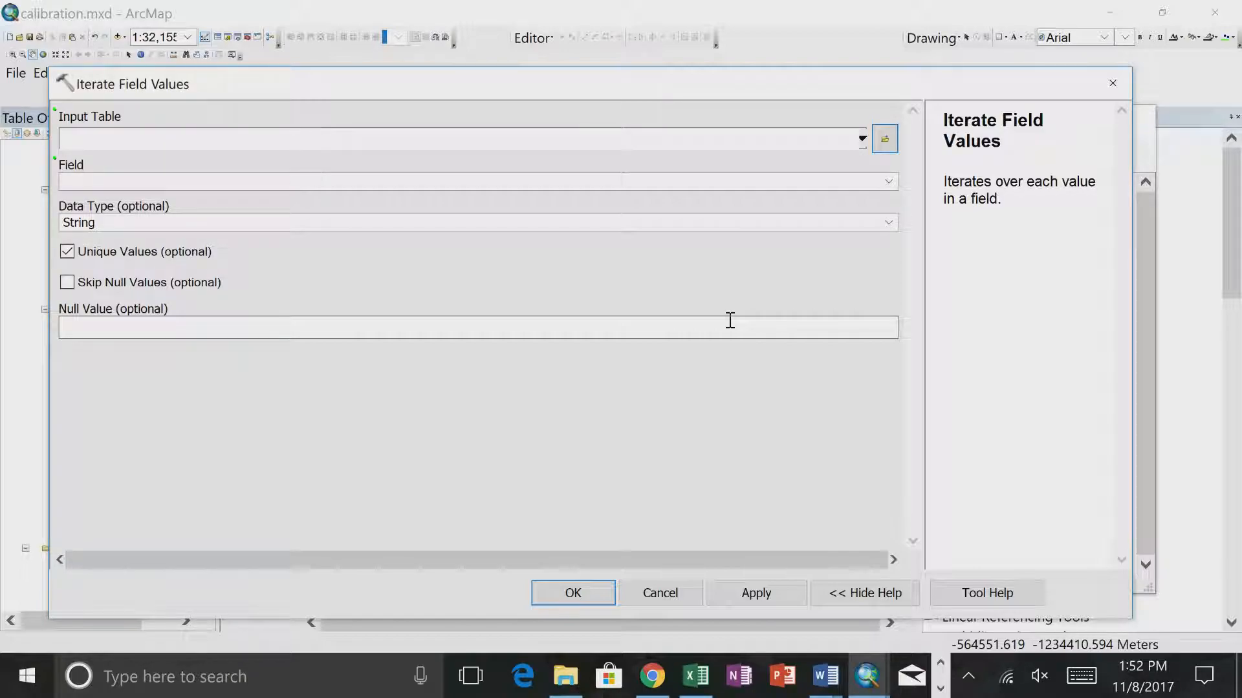
- Set the iterator's input table to Values.txt from the Lab10 home folder and its field to Value
{"action": "left_click", "coordinate": [885, 139]}
{"action": "left_click", "coordinate": [692, 372]}
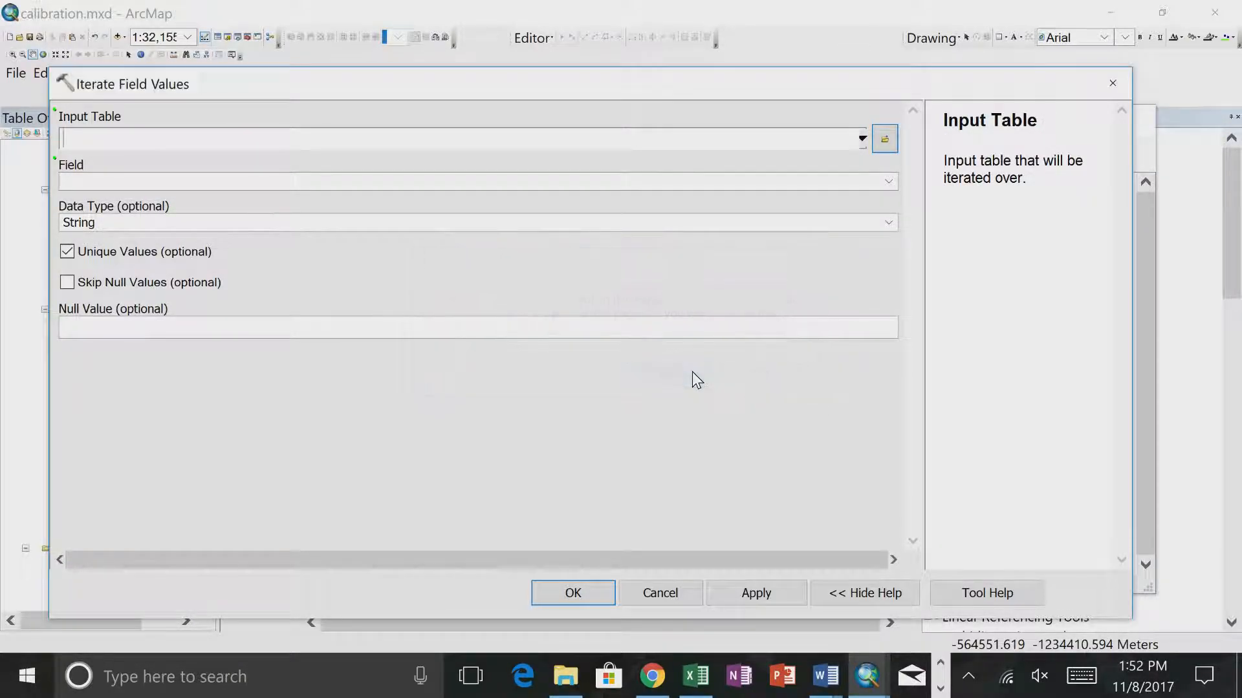
{"action": "left_click", "coordinate": [890, 145]}
{"action": "left_click", "coordinate": [363, 256]}
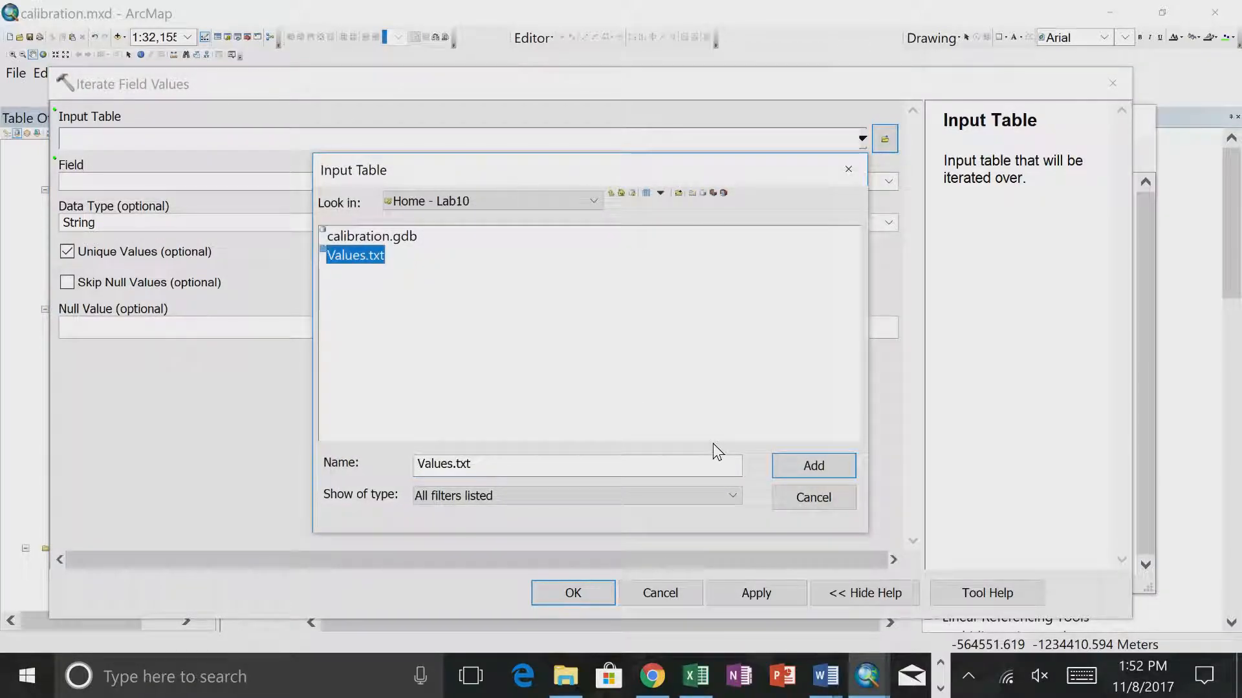
{"action": "left_click", "coordinate": [818, 471]}
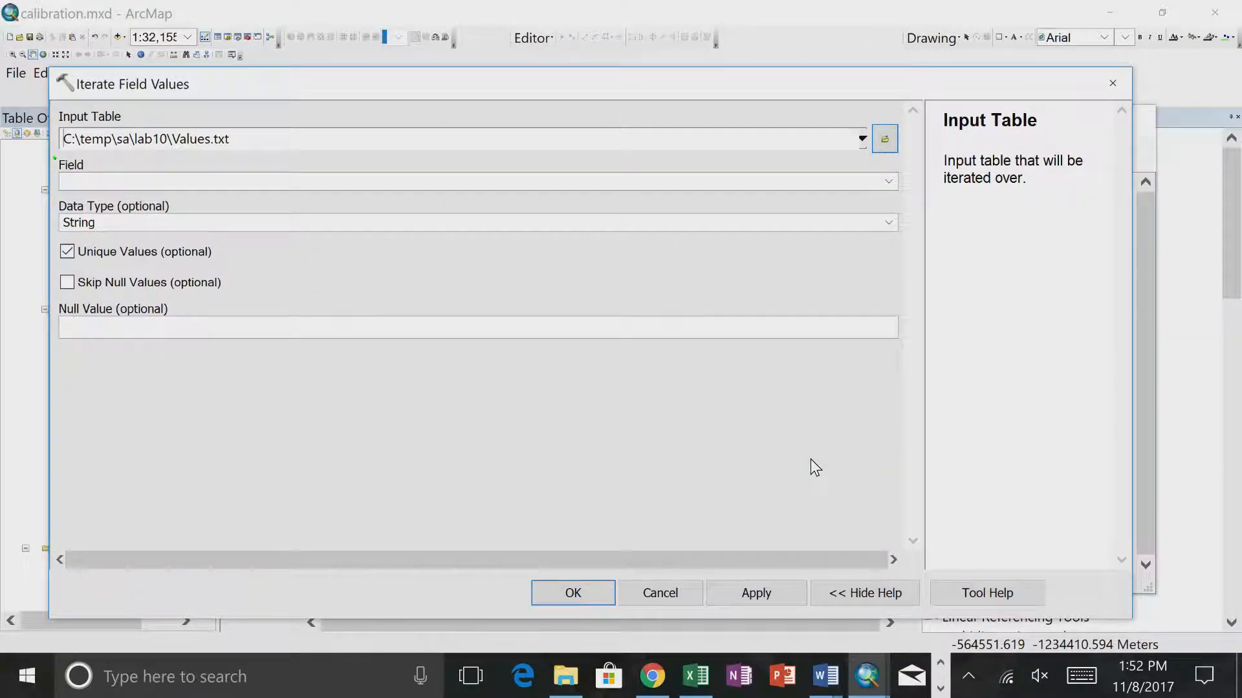
{"action": "left_click", "coordinate": [887, 183]}
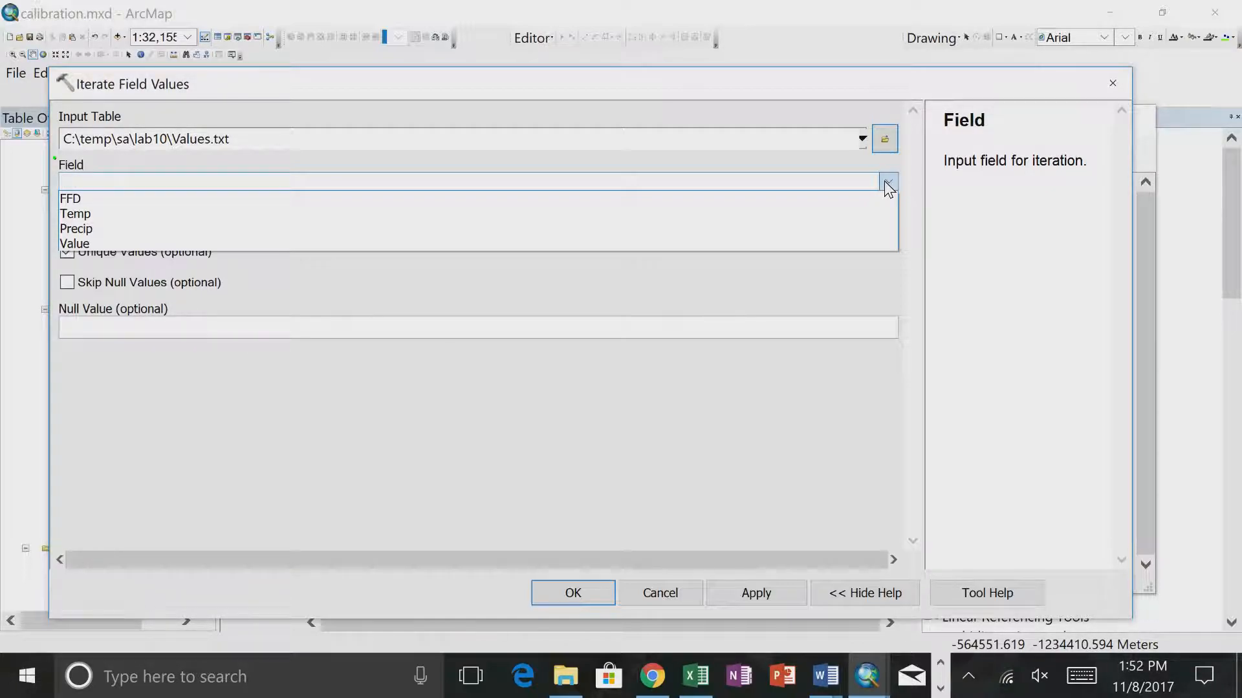
{"action": "left_click", "coordinate": [658, 243]}
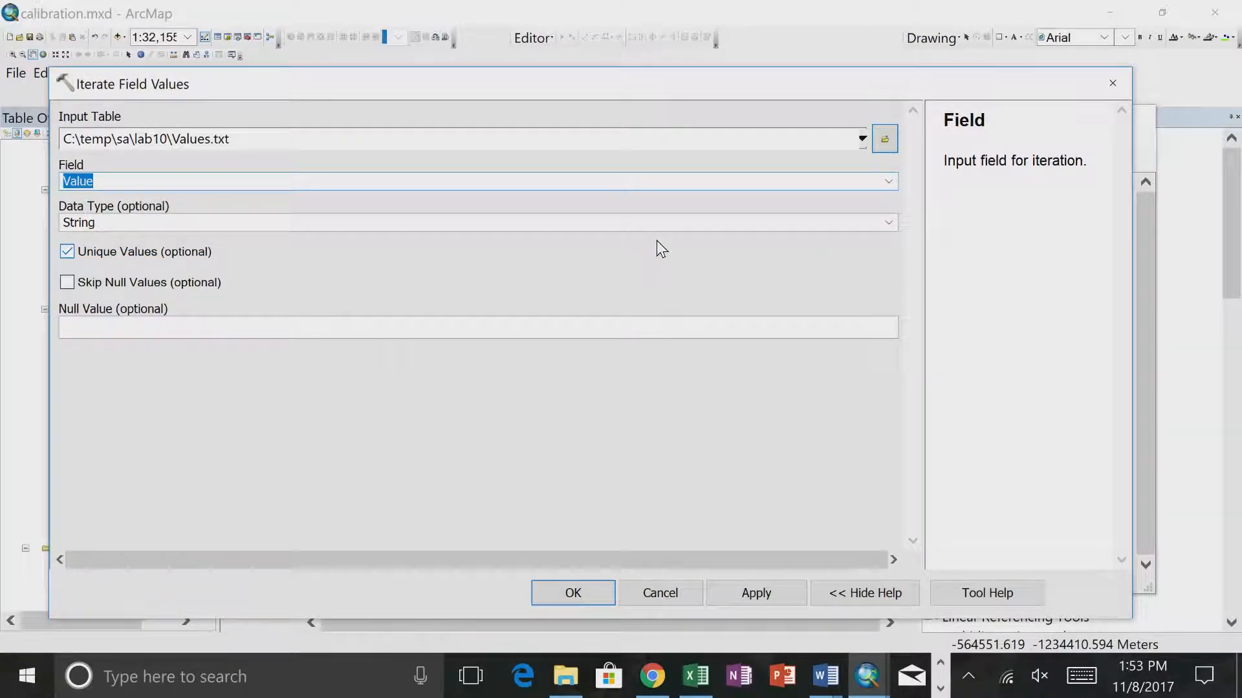
- Keep String as the iterator's data type with unique values enabled, and accept its parameters
{"action": "left_click", "coordinate": [888, 223]}
{"action": "left_click", "coordinate": [888, 224]}
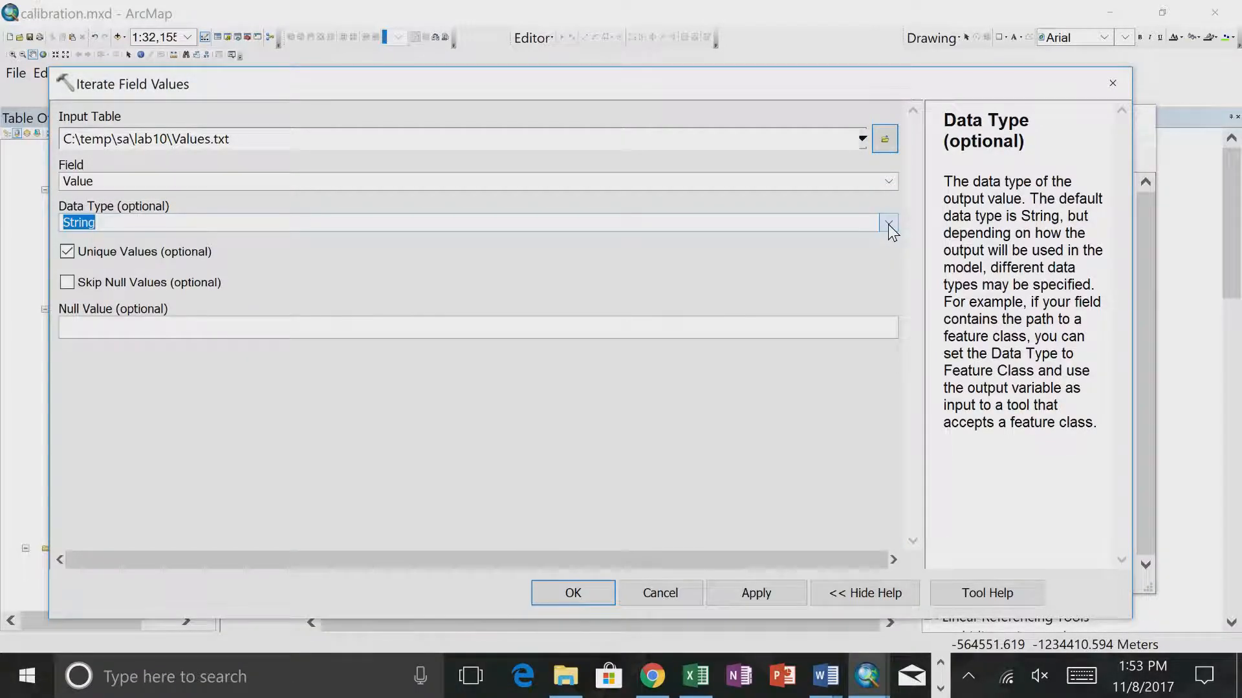
{"action": "key", "text": "Tab"}
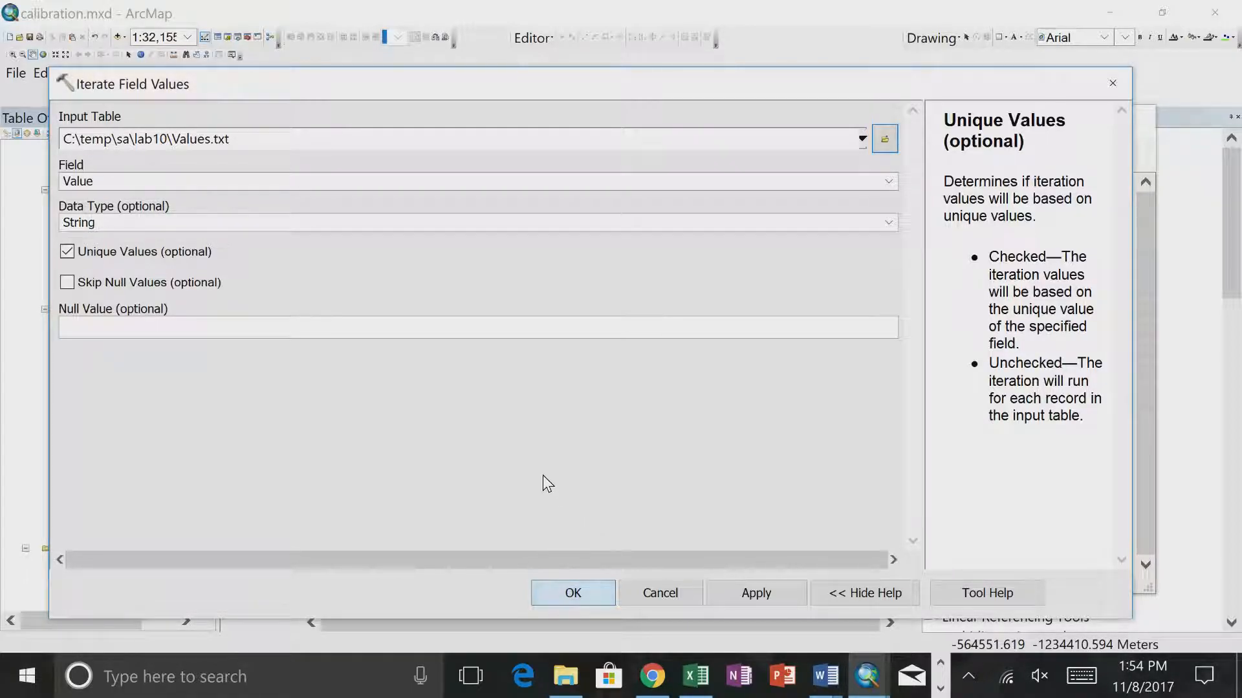
{"action": "left_click", "coordinate": [557, 591]}
- Arrange the input Value element, the Iterate Field Values element and the output Value element roughly in one row with space between them
{"action": "left_click_drag", "start_coordinate": [606, 317], "coordinate": [562, 279]}
{"action": "left_click_drag", "start_coordinate": [668, 298], "coordinate": [752, 289]}
{"action": "left_click", "coordinate": [580, 287]}
{"action": "double_click", "coordinate": [709, 264]}
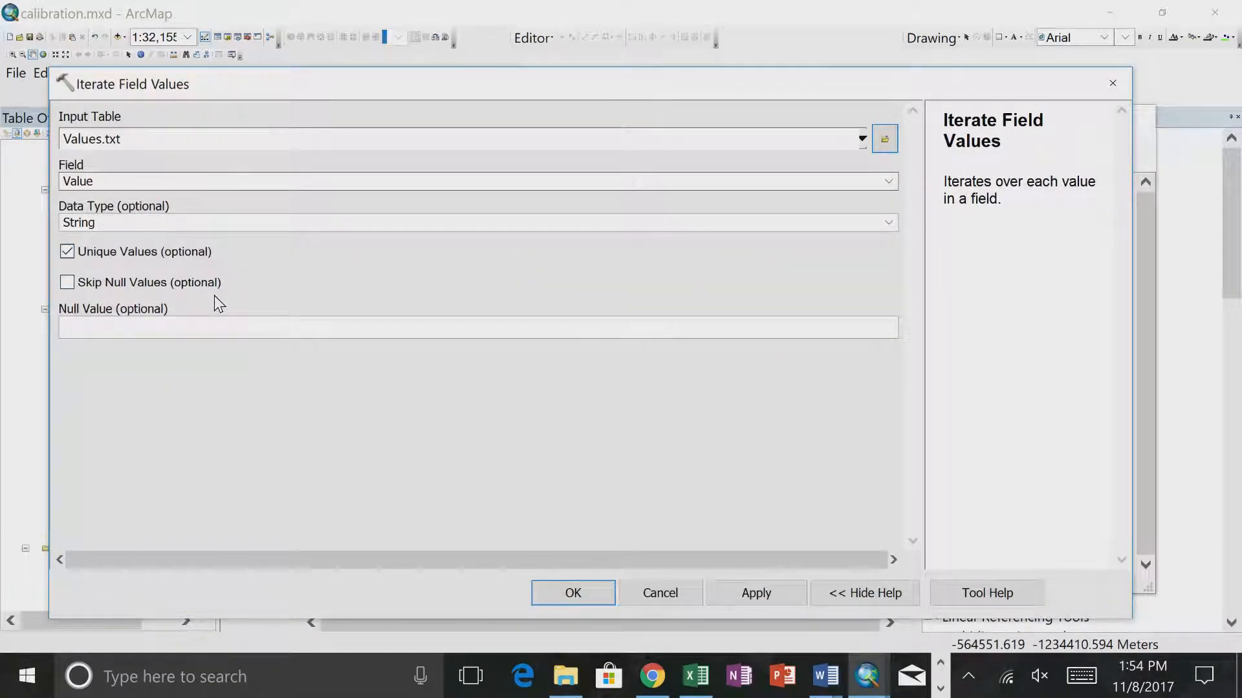
{"action": "left_click", "coordinate": [673, 599]}
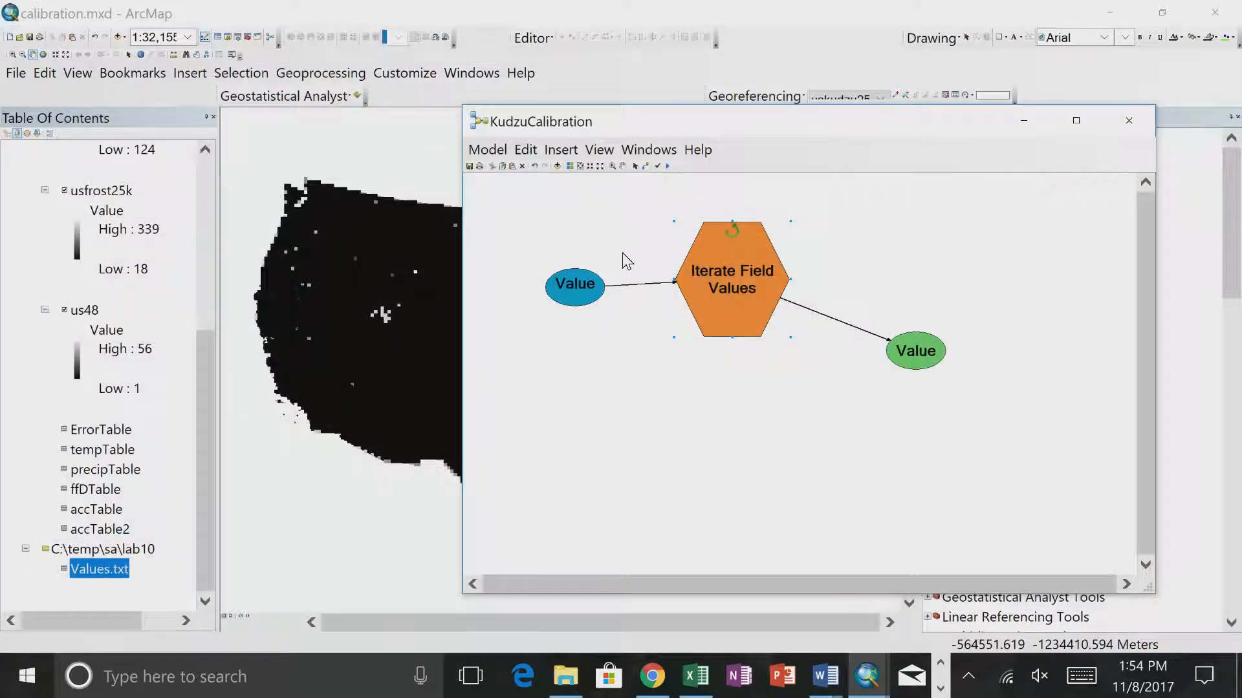
{"action": "left_click_drag", "start_coordinate": [905, 346], "coordinate": [949, 289]}
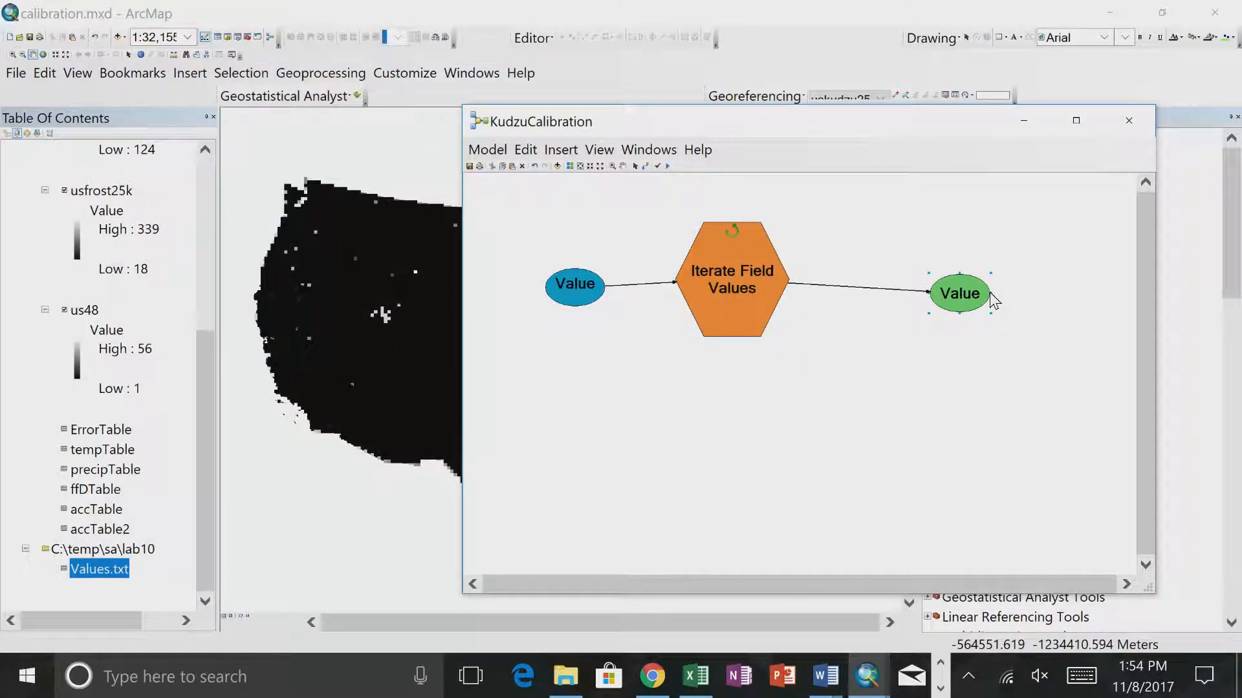
- Rename the iterator's output element to CompValue and widen its oval so the full name fits
{"action": "left_click_drag", "start_coordinate": [991, 294], "coordinate": [926, 307]}
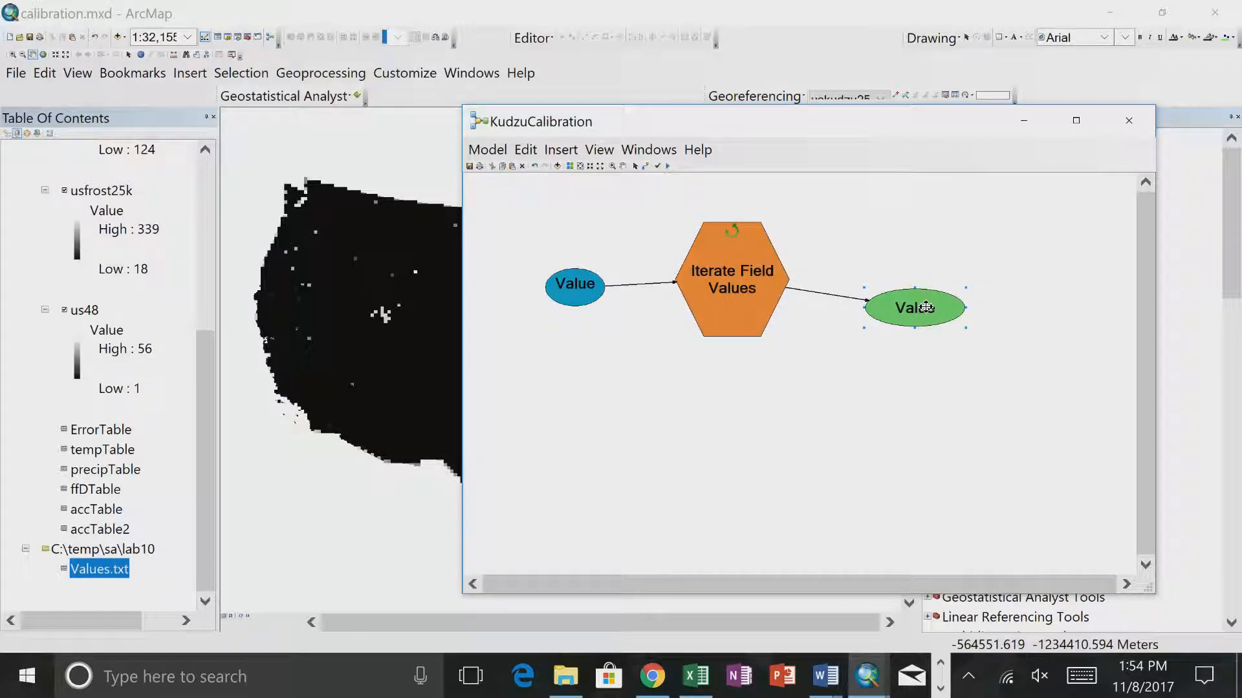
{"action": "right_click", "coordinate": [926, 307]}
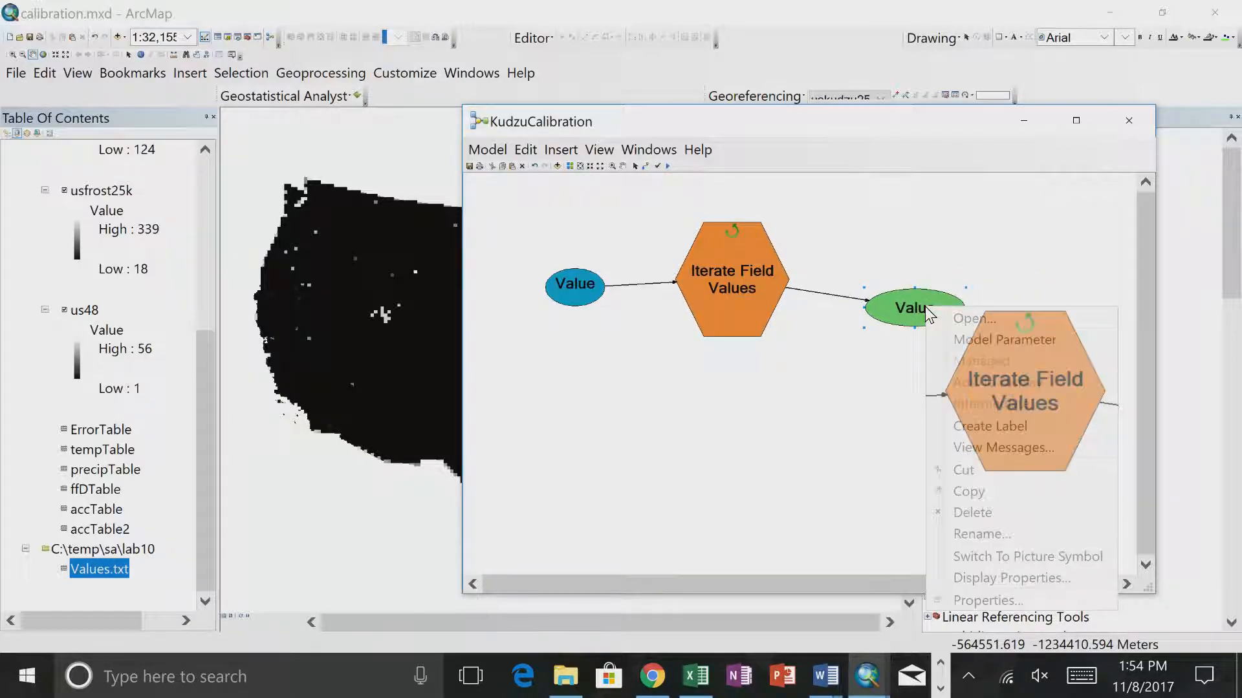
{"action": "left_click", "coordinate": [980, 533]}
{"action": "left_click", "coordinate": [729, 367]}
{"action": "left_click_drag", "start_coordinate": [730, 367], "coordinate": [610, 366]}
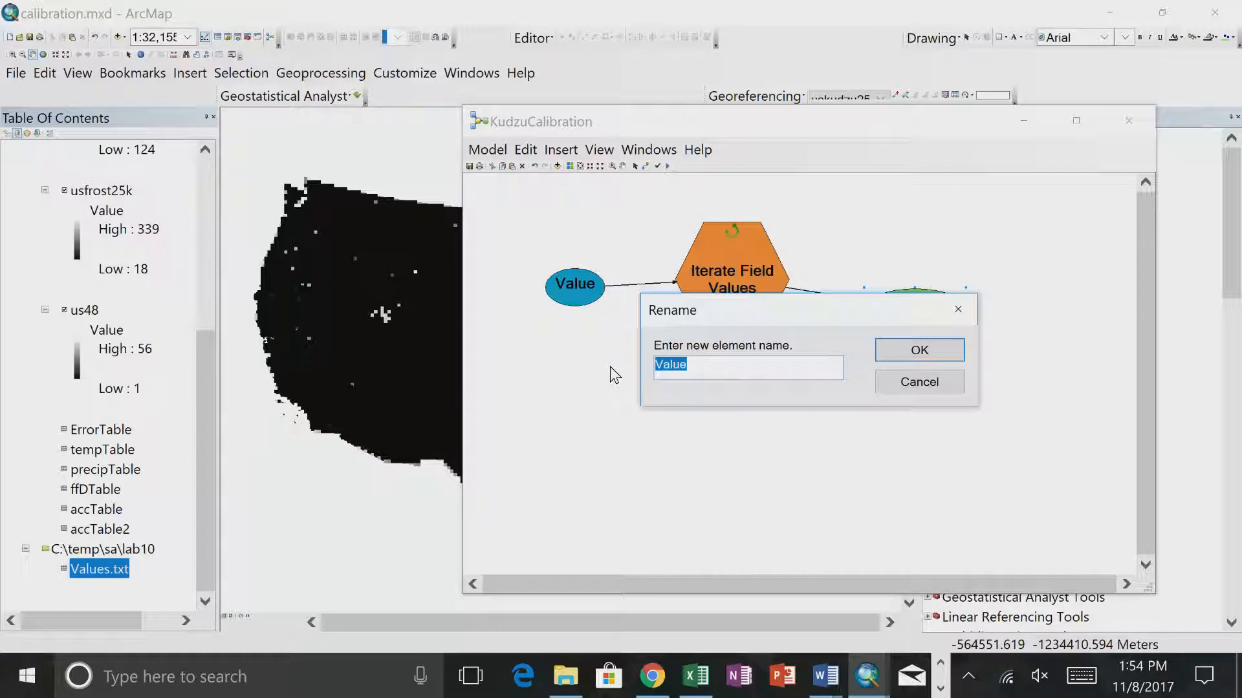
{"action": "type", "text": "CompValue"}
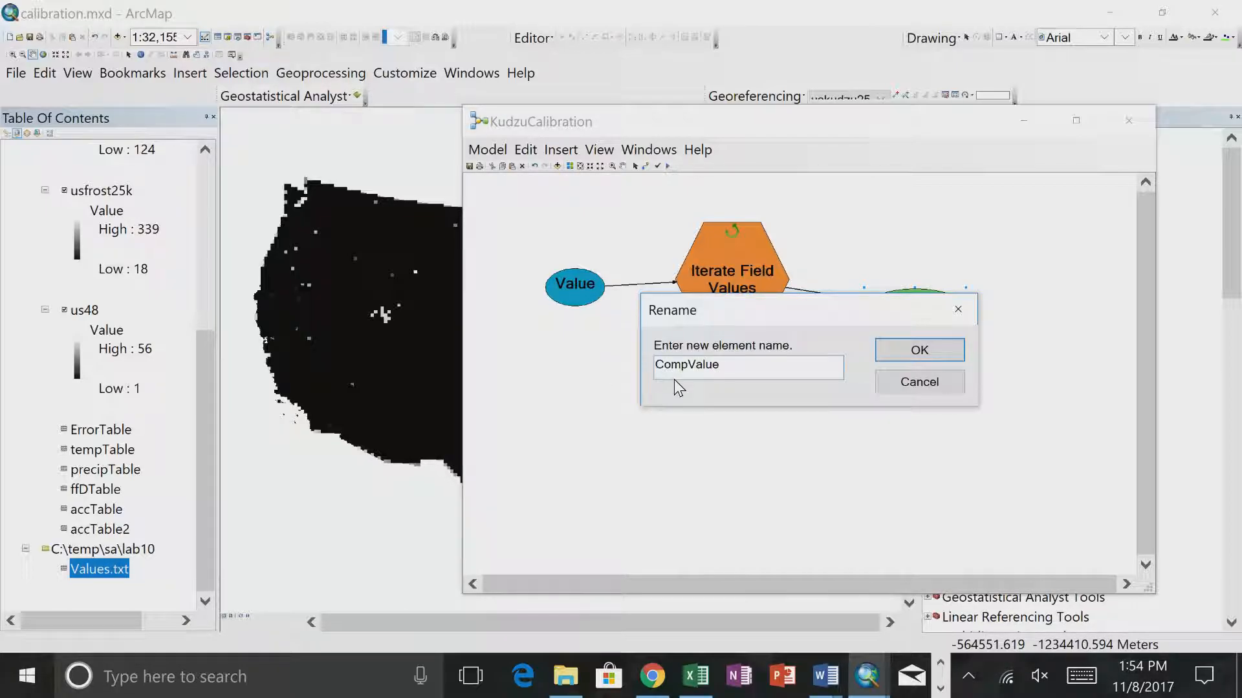
{"action": "left_click", "coordinate": [930, 352]}
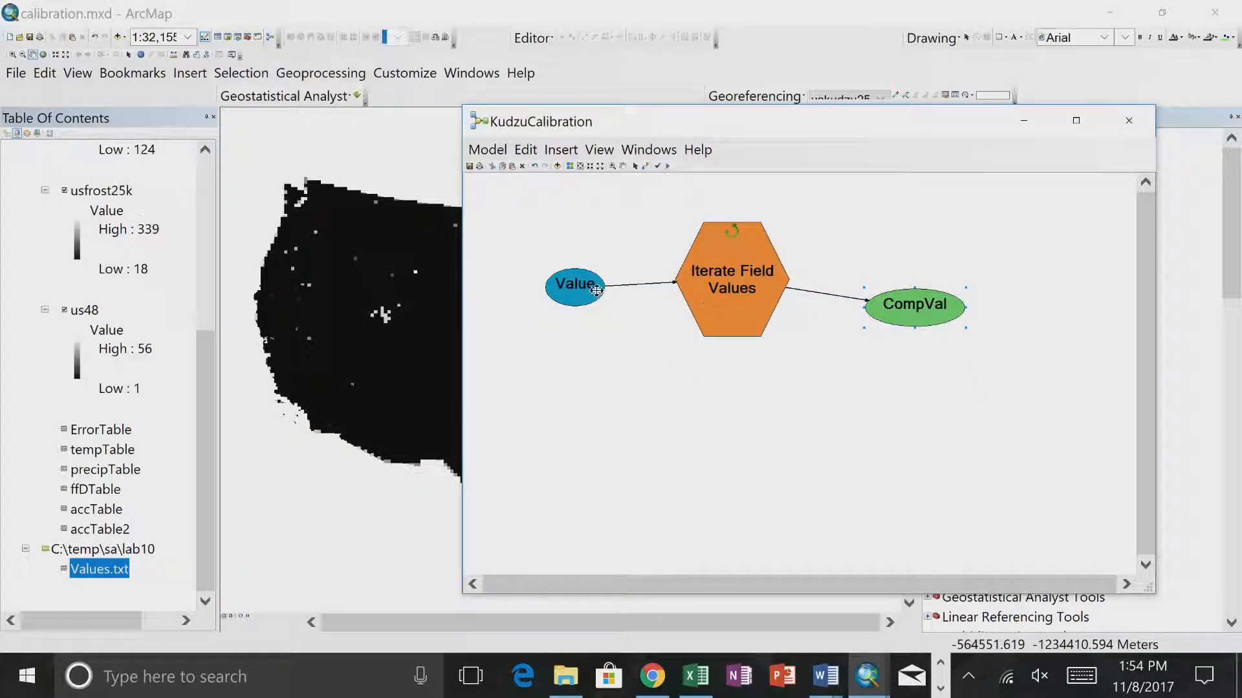
{"action": "left_click", "coordinate": [577, 290]}
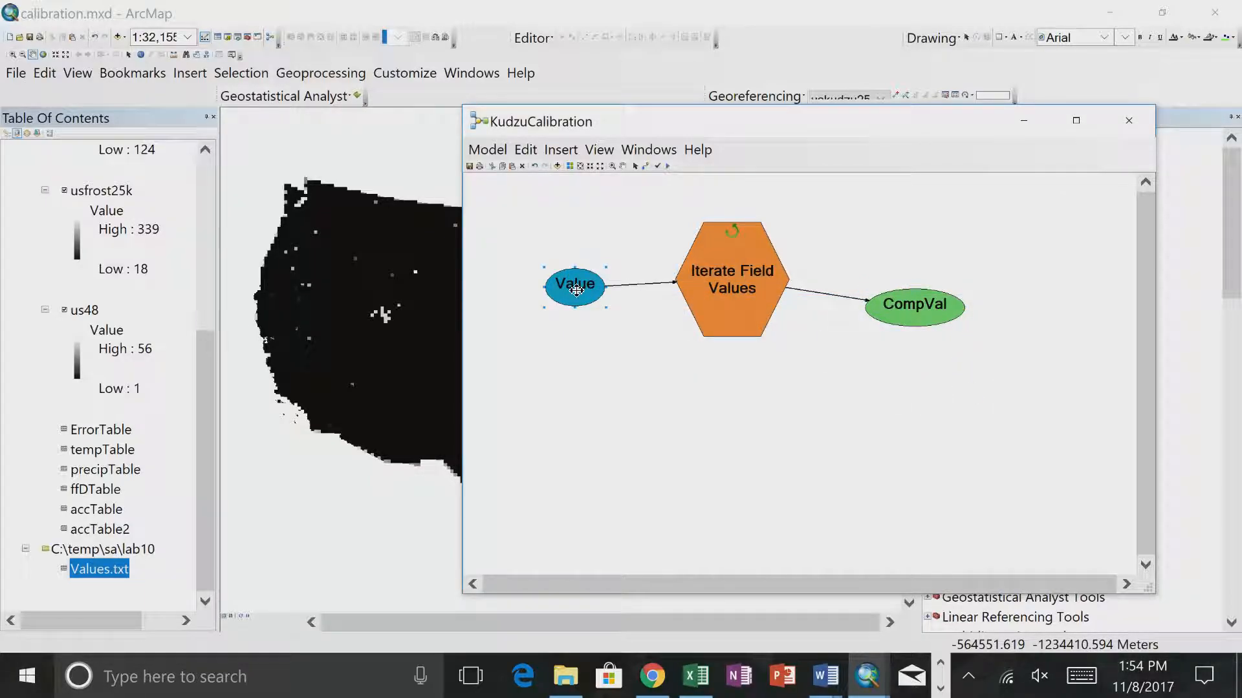
{"action": "left_click", "coordinate": [945, 302]}
{"action": "left_click_drag", "start_coordinate": [965, 307], "coordinate": [1005, 307]}
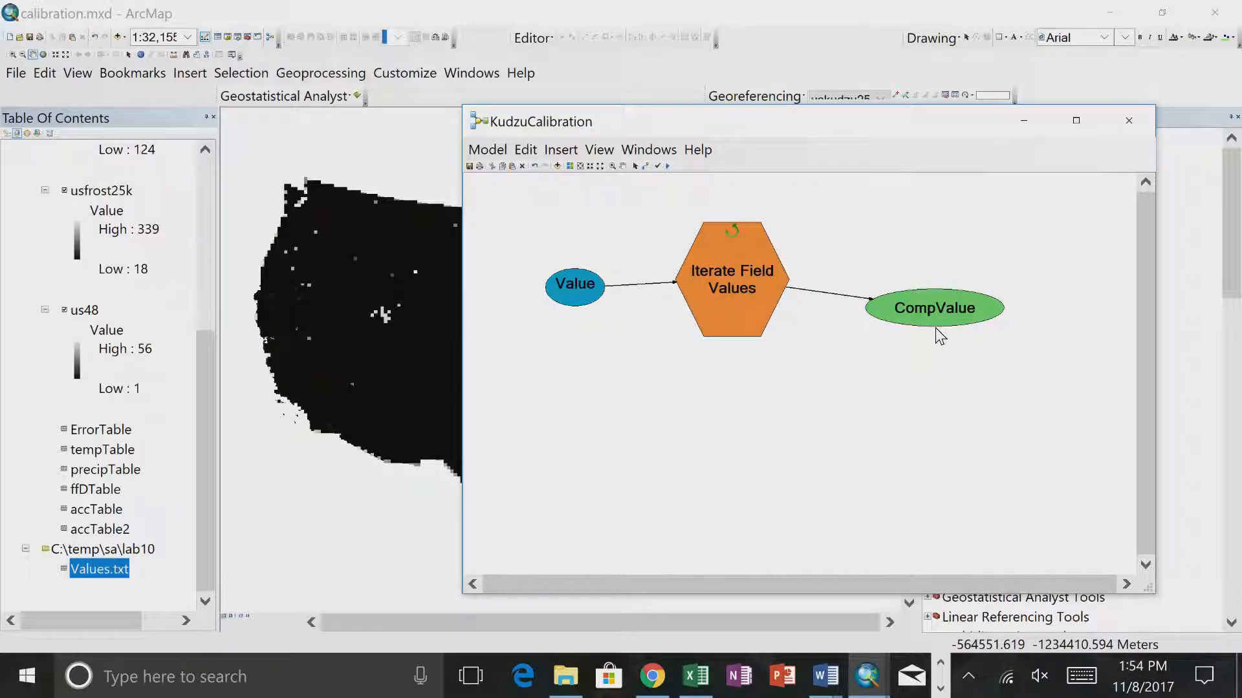
- Run the KudzuCalibration model and inspect the value held by the CompValue output
{"action": "left_click", "coordinate": [473, 156]}
{"action": "left_click", "coordinate": [484, 197]}
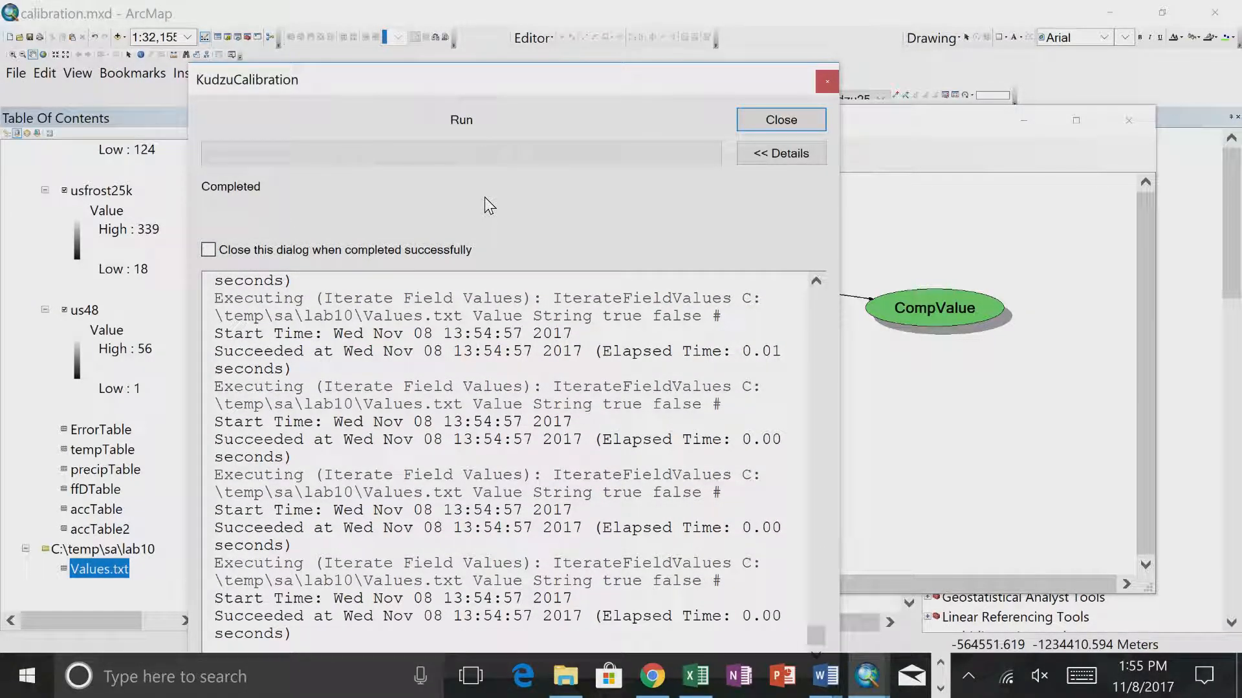
{"action": "left_click", "coordinate": [781, 120]}
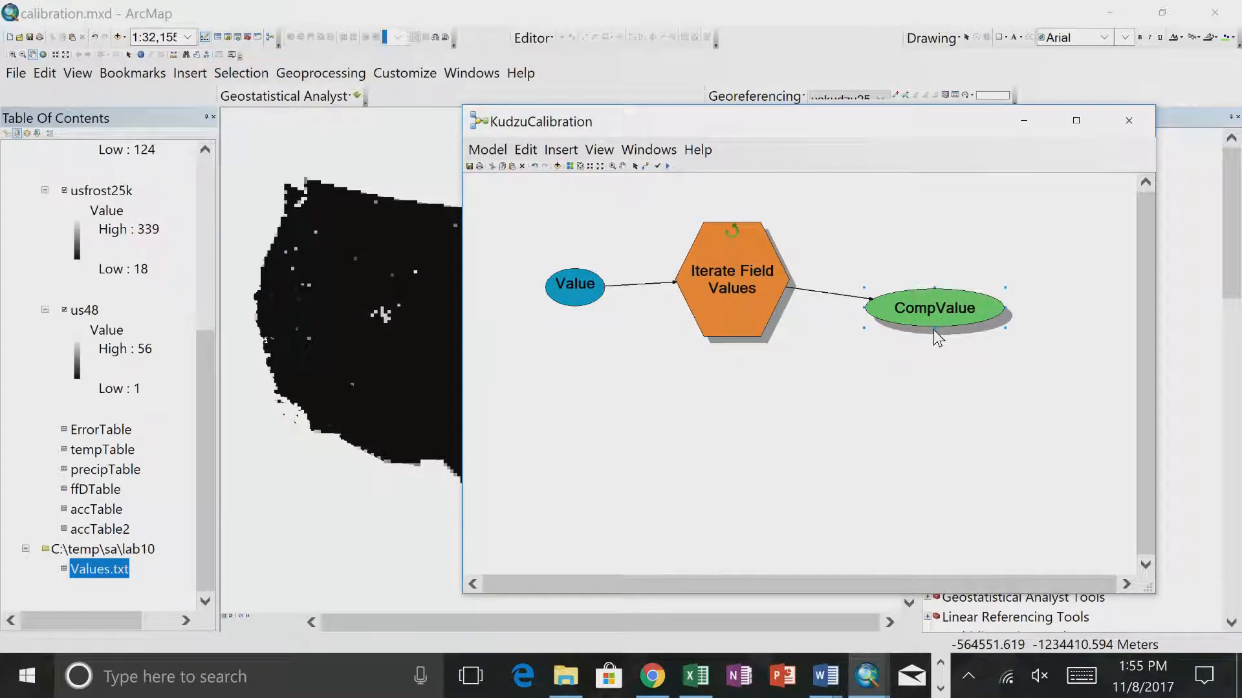
{"action": "double_click", "coordinate": [933, 309]}
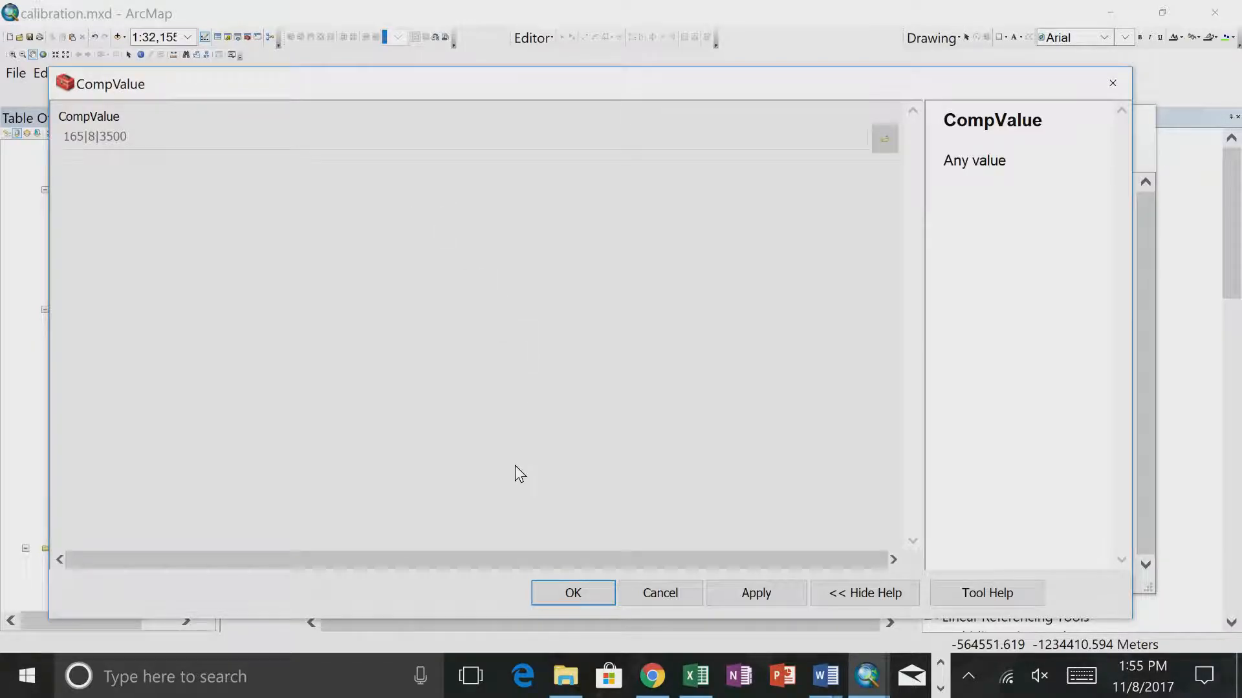
{"action": "left_click", "coordinate": [659, 593]}
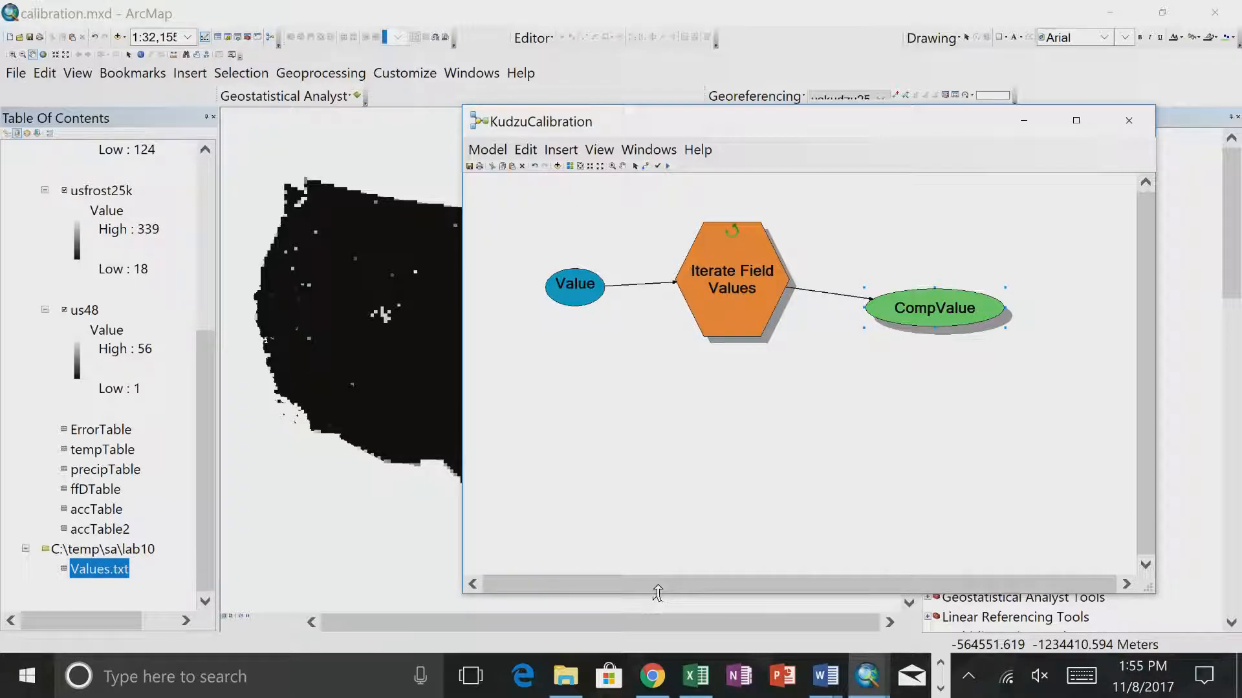
- Move the model window clear of ArcToolbox and try to add the KudzuCalibration model to its own diagram
{"action": "left_click_drag", "start_coordinate": [717, 129], "coordinate": [420, 44]}
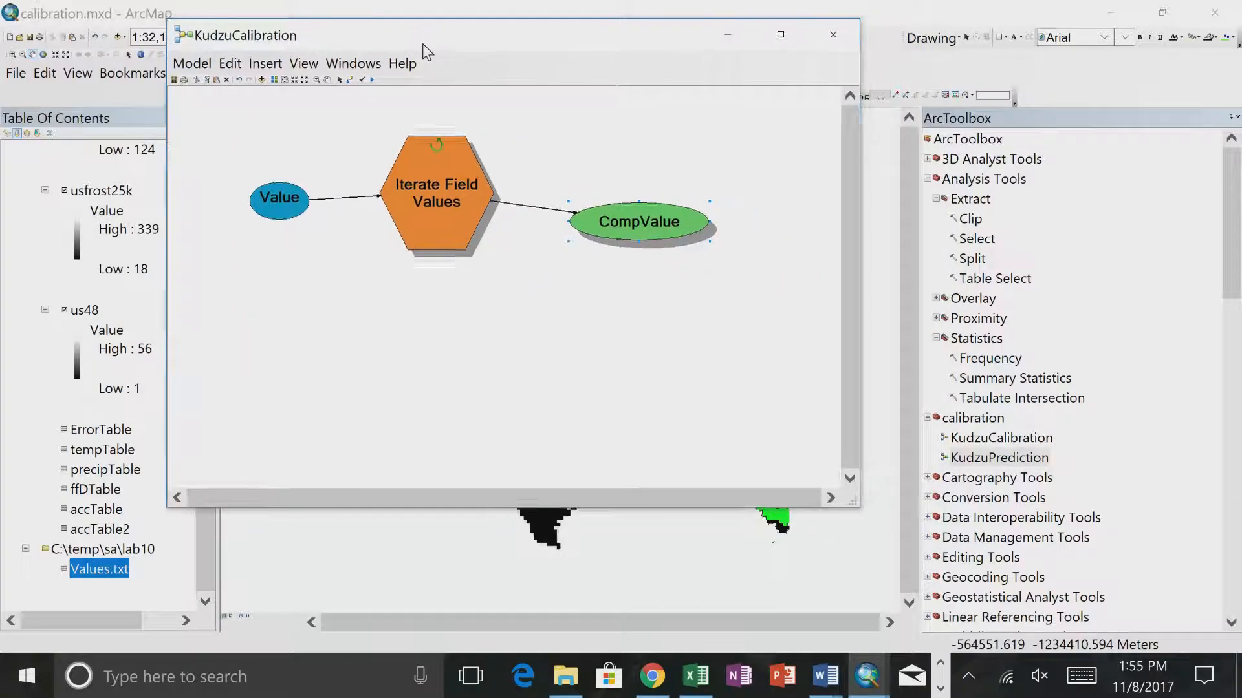
{"action": "left_click_drag", "start_coordinate": [988, 439], "coordinate": [521, 387]}
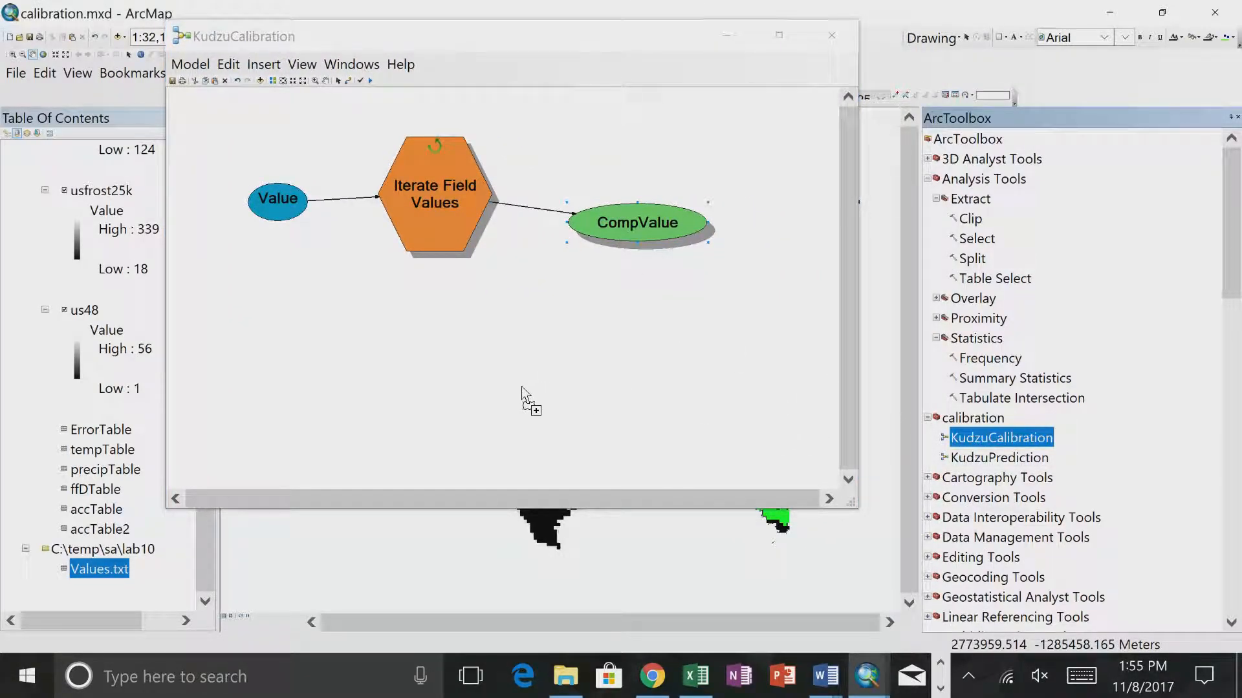
{"action": "left_click", "coordinate": [704, 412]}
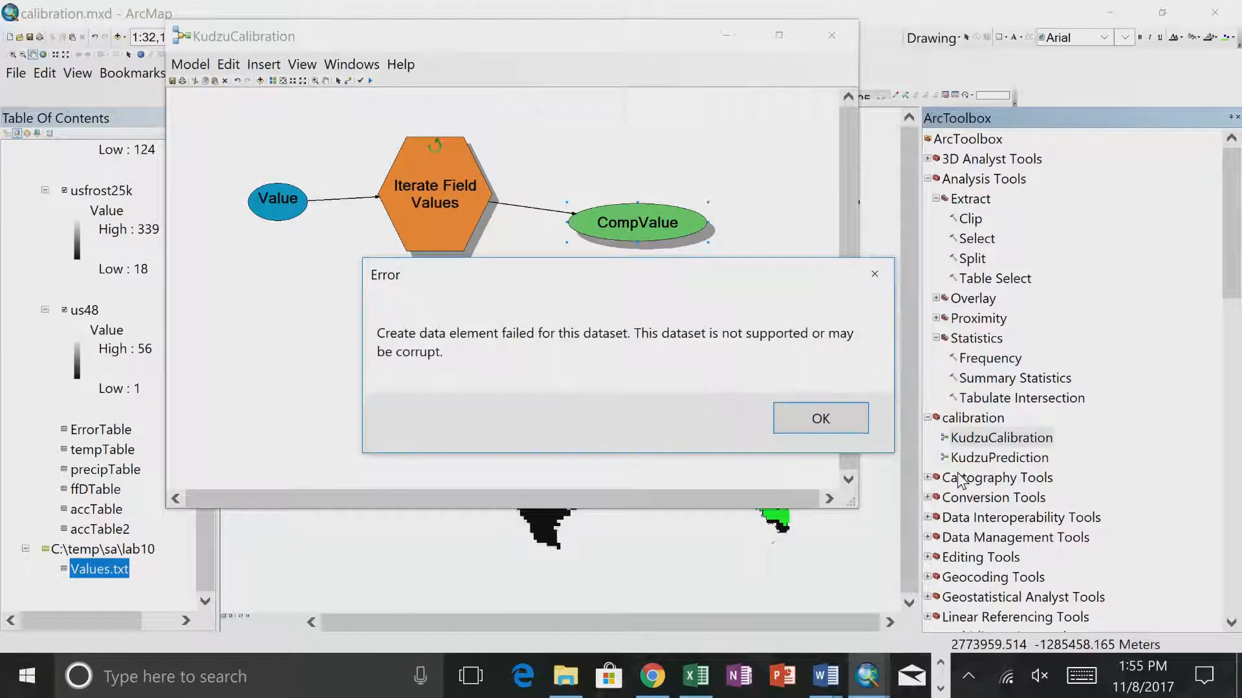
{"action": "left_click", "coordinate": [821, 419]}
- Add the KudzuPrediction model to the diagram below the iterator and make a variable from its Temp_Min parameter
{"action": "left_click_drag", "start_coordinate": [999, 463], "coordinate": [487, 371]}
{"action": "right_click", "coordinate": [482, 371]}
{"action": "mouse_move", "coordinate": [585, 165]}
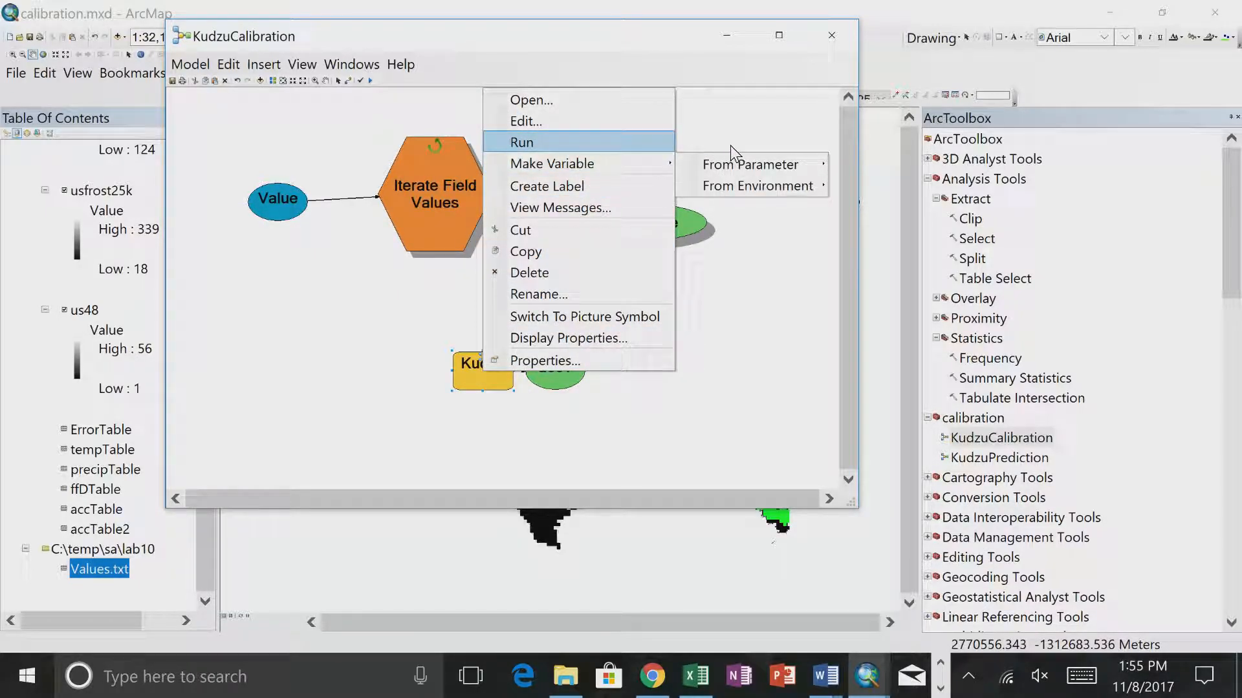
{"action": "mouse_move", "coordinate": [732, 166]}
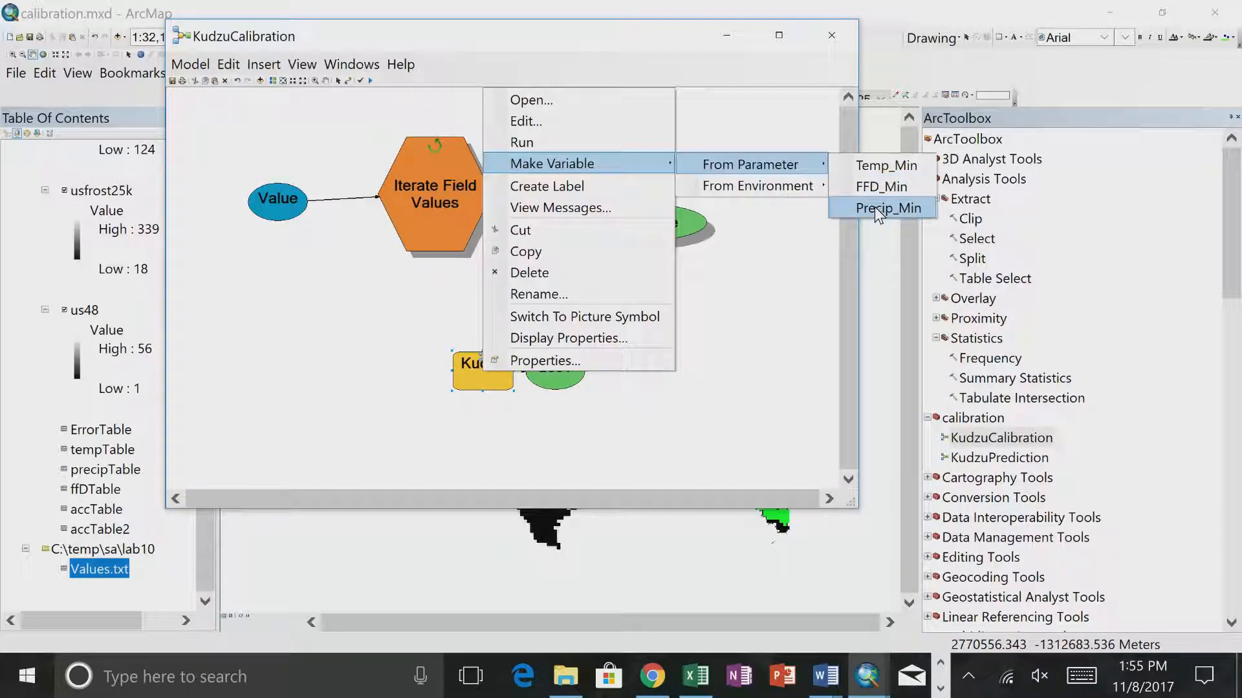
{"action": "left_click", "coordinate": [876, 170]}
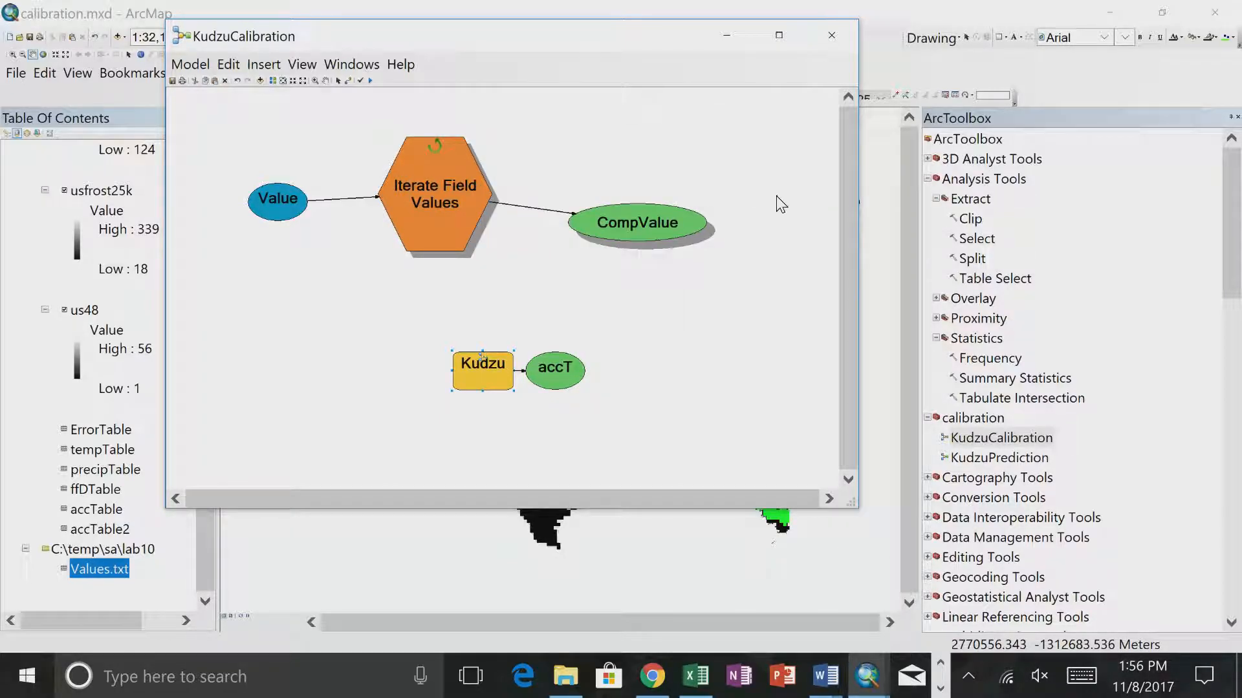
- Make variables from the KudzuPrediction tool's FFD_Min and Precip_Min parameters, placing FFD_Min below Temp_Min
{"action": "right_click", "coordinate": [484, 375]}
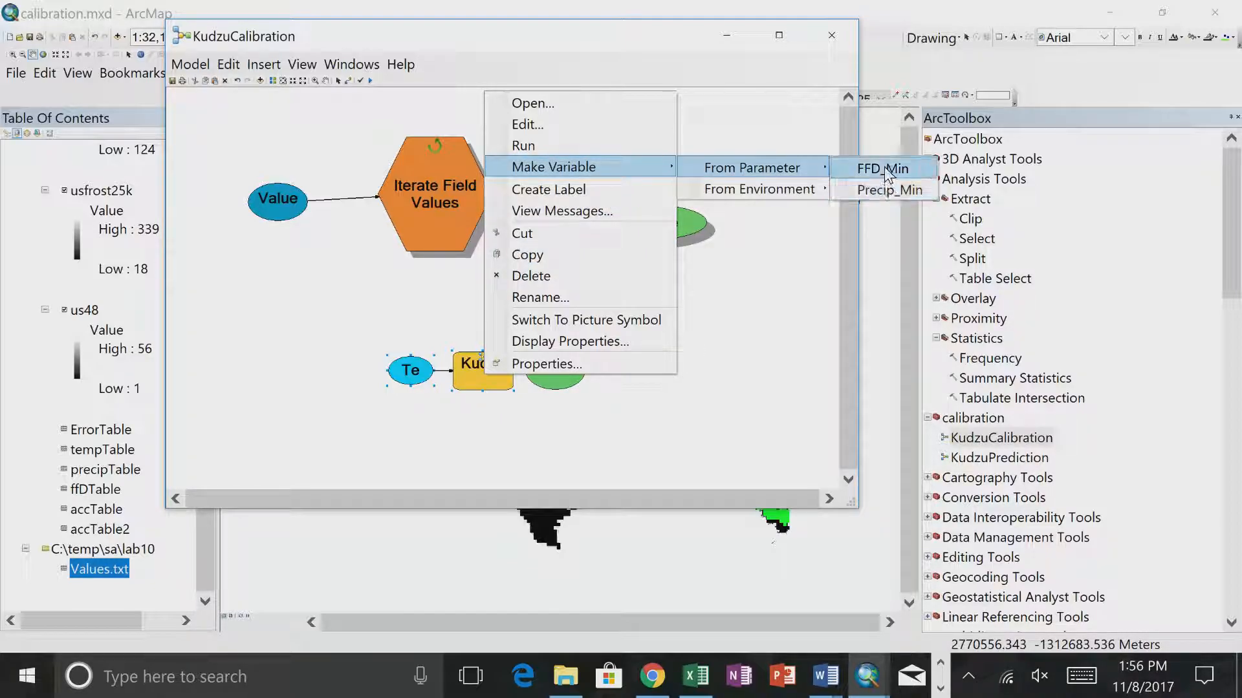
{"action": "left_click", "coordinate": [883, 167]}
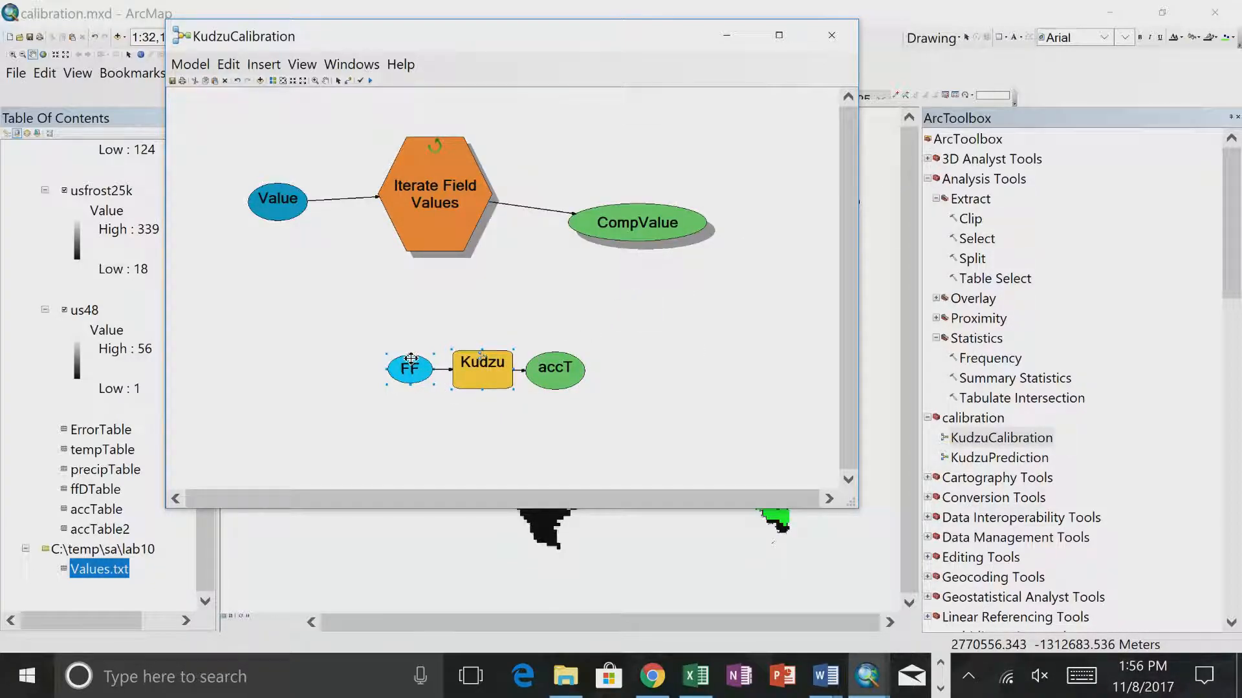
{"action": "left_click_drag", "start_coordinate": [388, 346], "coordinate": [377, 414]}
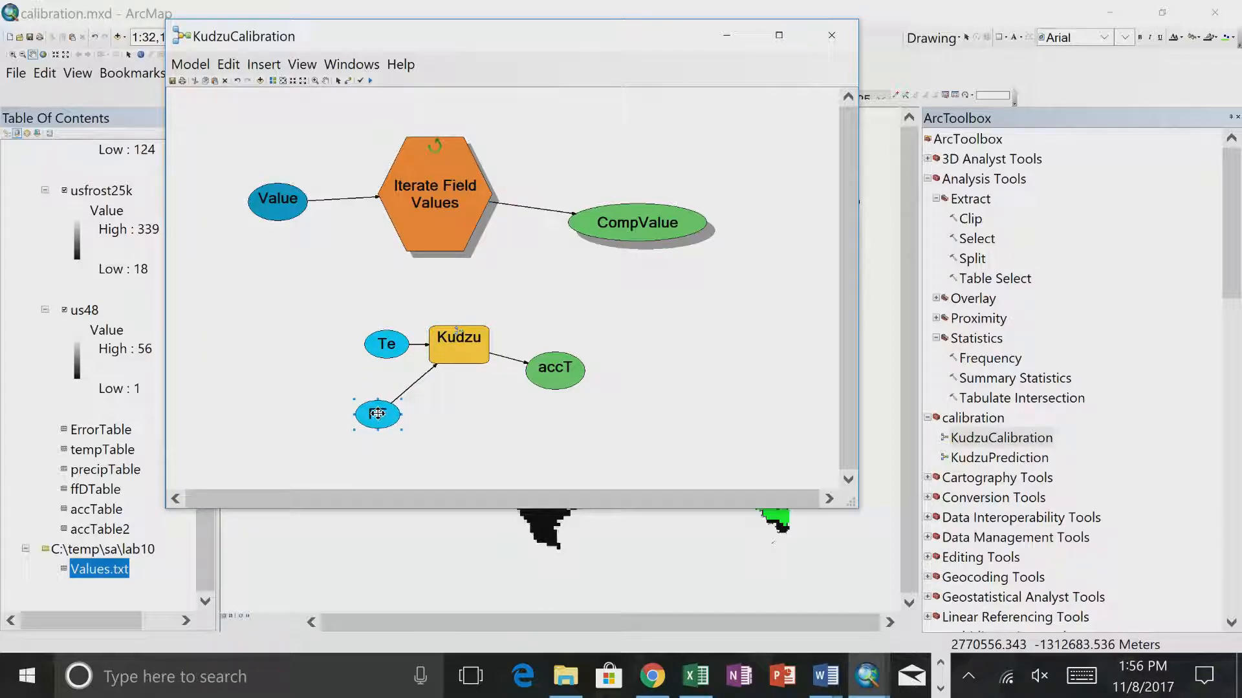
{"action": "right_click", "coordinate": [477, 341]}
{"action": "mouse_move", "coordinate": [549, 419]}
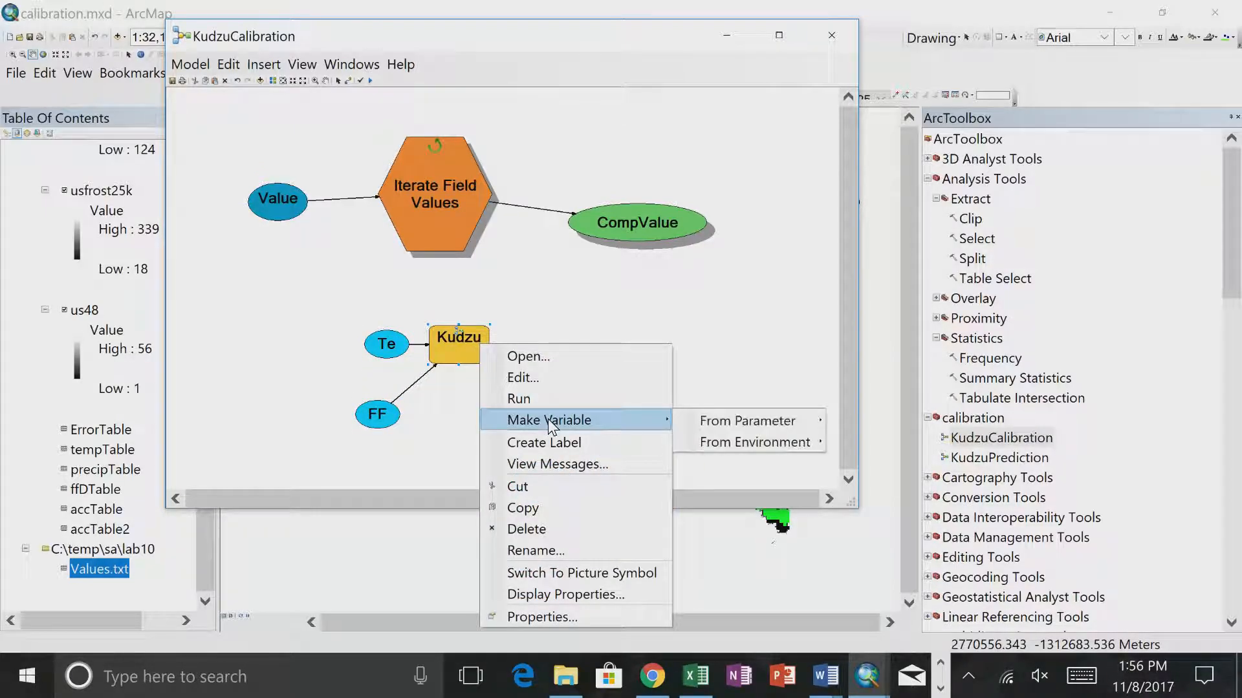
{"action": "mouse_move", "coordinate": [714, 421]}
{"action": "left_click", "coordinate": [879, 419]}
- Stack the Precip_Min, Temp_Min and FFD_Min variables in a column before the KudzuPrediction tool and align its output table on the other side
{"action": "left_click_drag", "start_coordinate": [388, 343], "coordinate": [344, 293]}
{"action": "left_click_drag", "start_coordinate": [378, 340], "coordinate": [308, 352]}
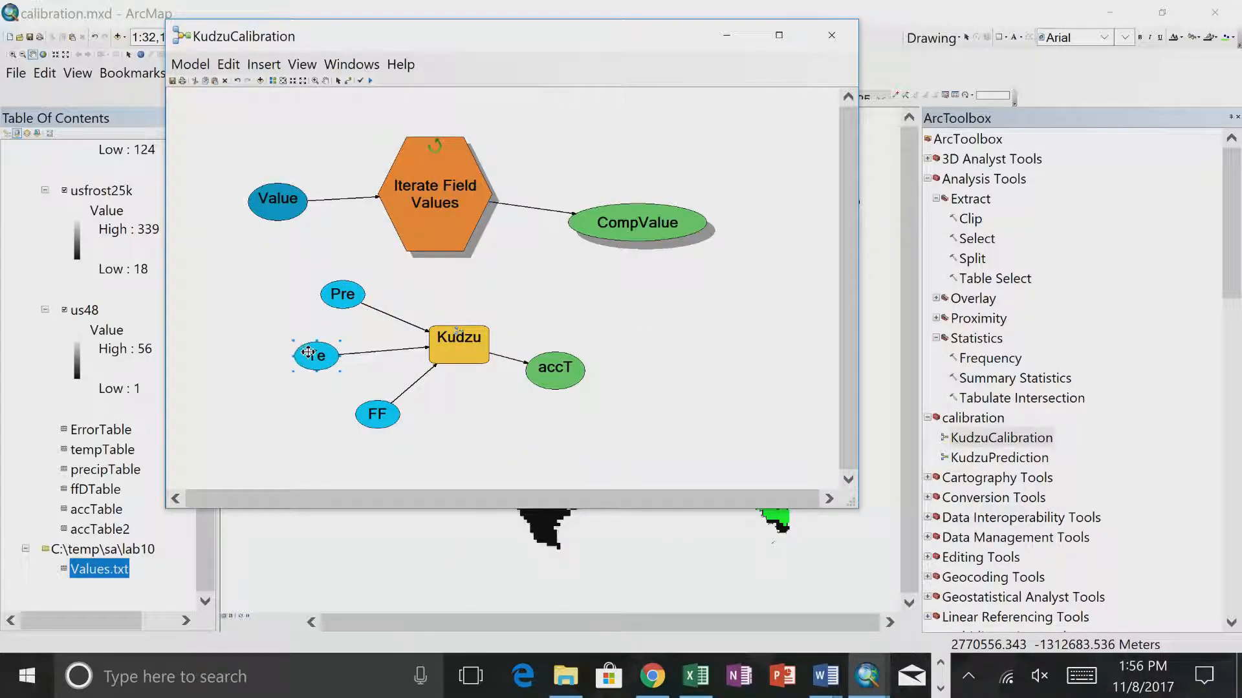
{"action": "left_click_drag", "start_coordinate": [375, 414], "coordinate": [318, 416]}
{"action": "left_click_drag", "start_coordinate": [334, 294], "coordinate": [322, 296]}
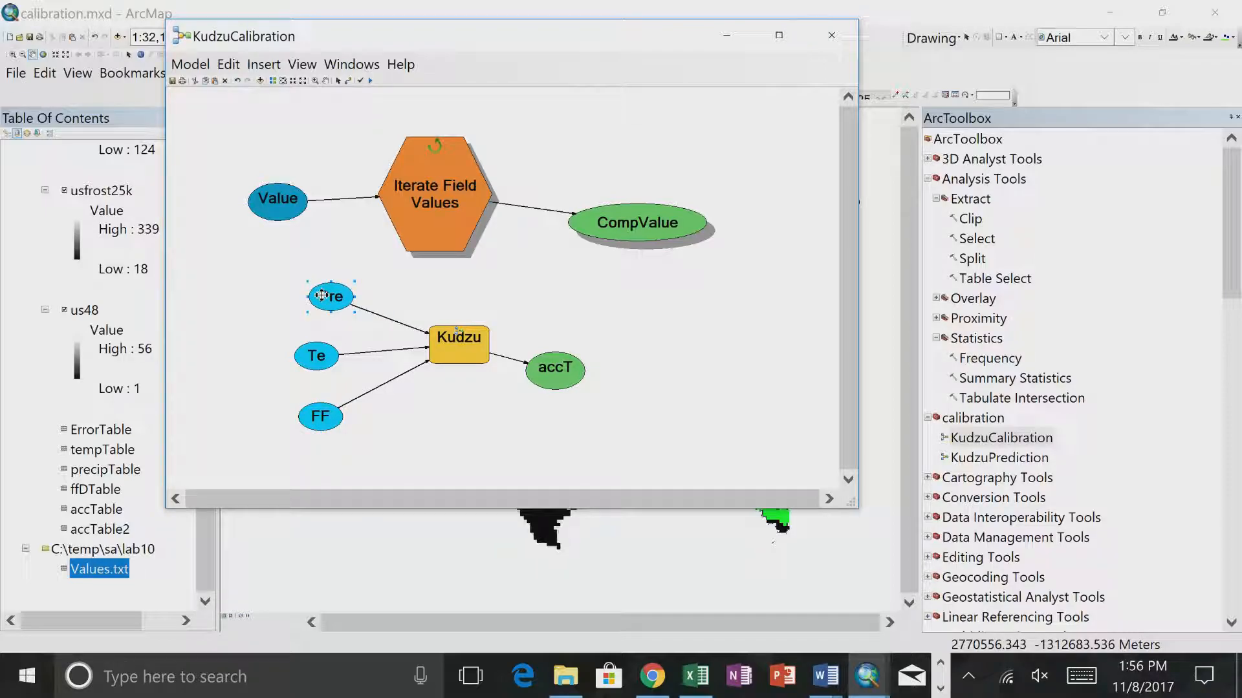
{"action": "left_click_drag", "start_coordinate": [318, 354], "coordinate": [335, 353]}
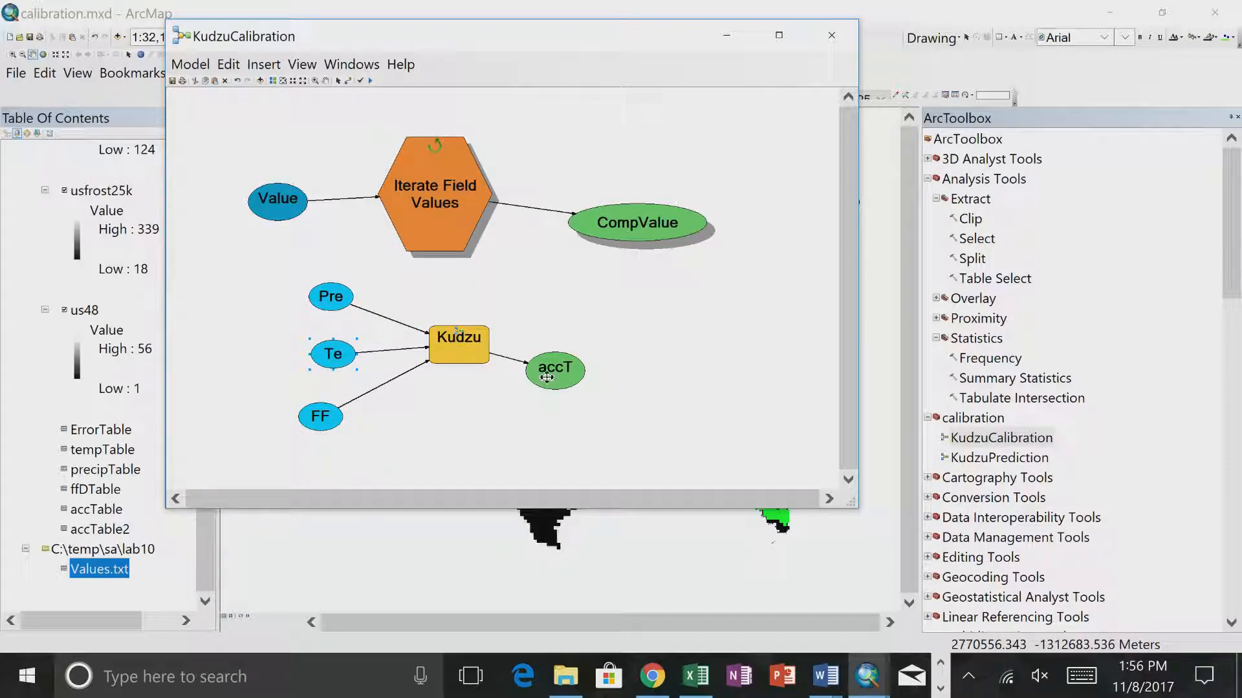
{"action": "left_click_drag", "start_coordinate": [546, 378], "coordinate": [574, 355]}
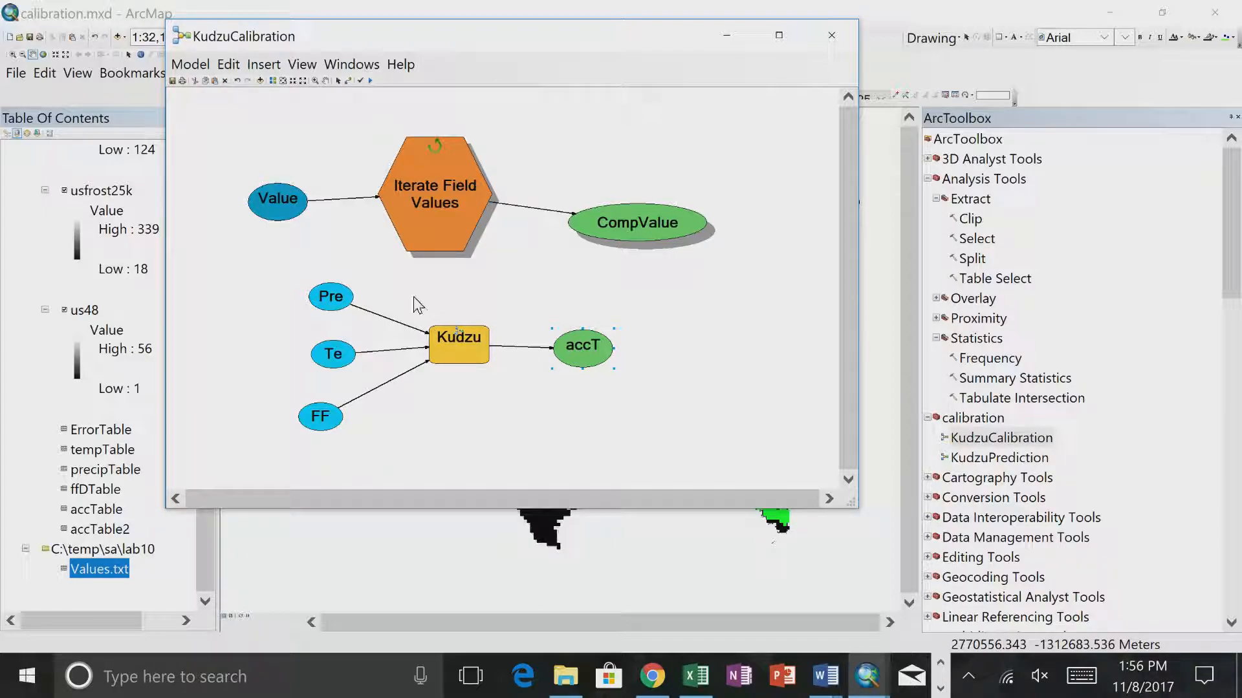
- Try setting the Precip_Min variable to the inline variable %CompValue%, without keeping the change
{"action": "double_click", "coordinate": [331, 294]}
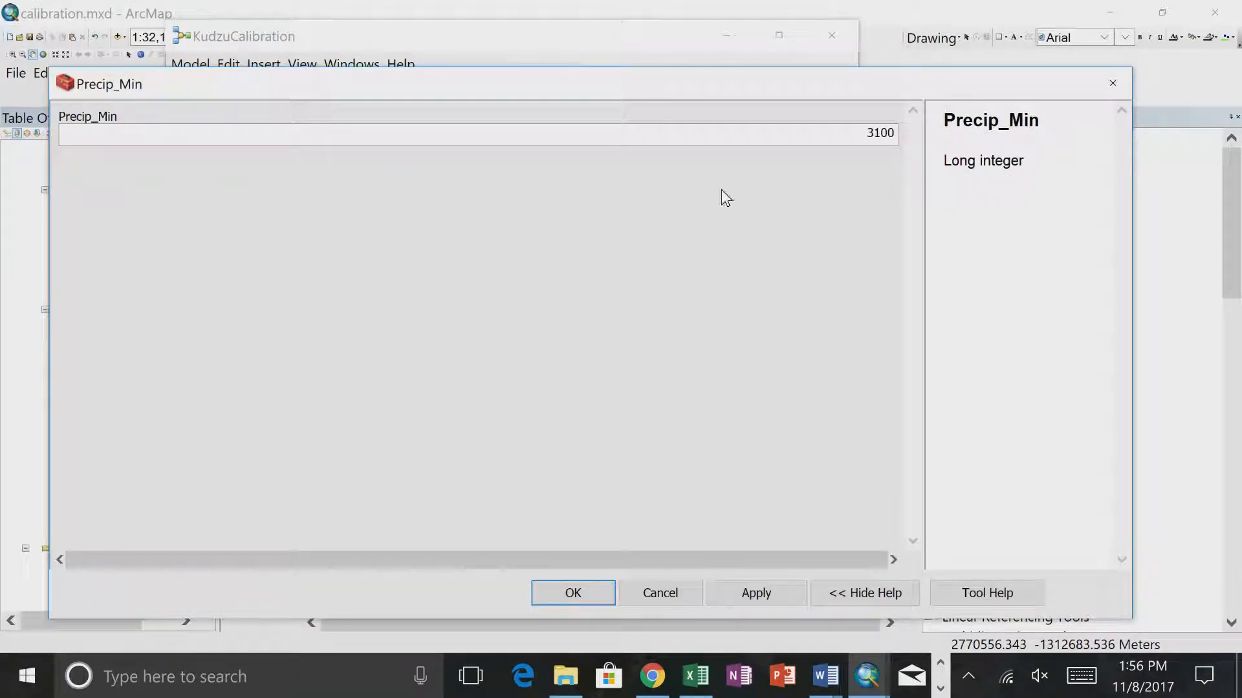
{"action": "left_click", "coordinate": [836, 136]}
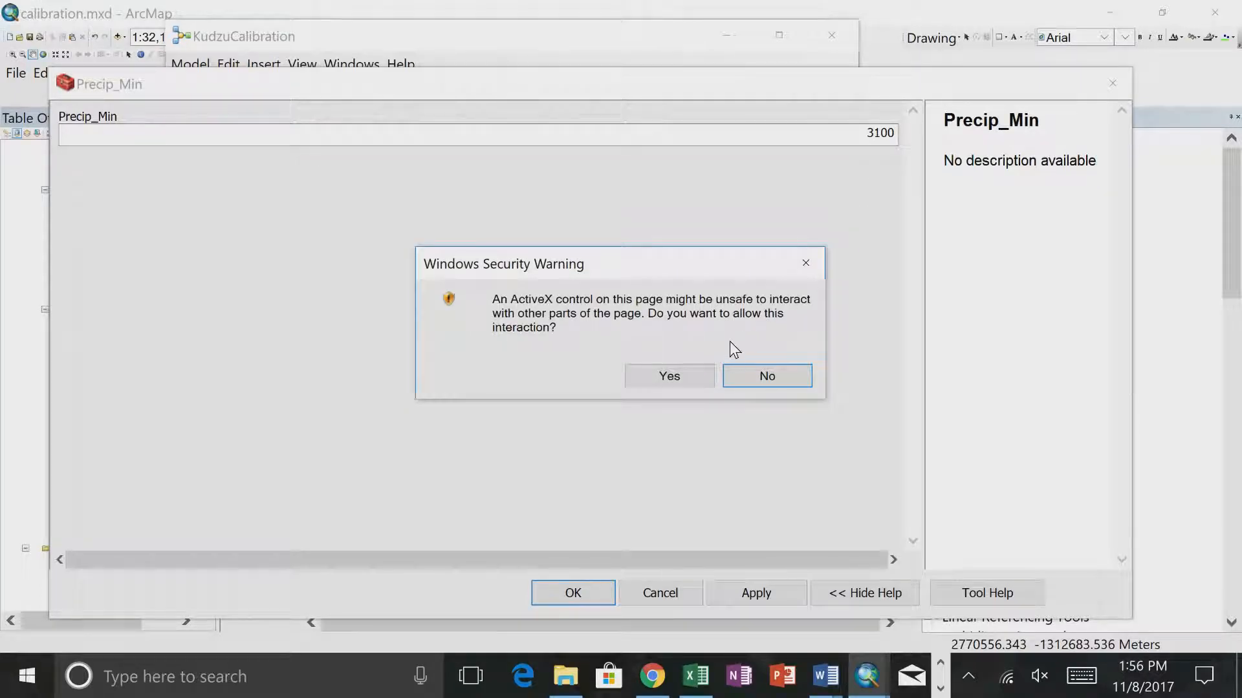
{"action": "left_click", "coordinate": [690, 373]}
{"action": "left_click_drag", "start_coordinate": [864, 88], "coordinate": [817, 316]}
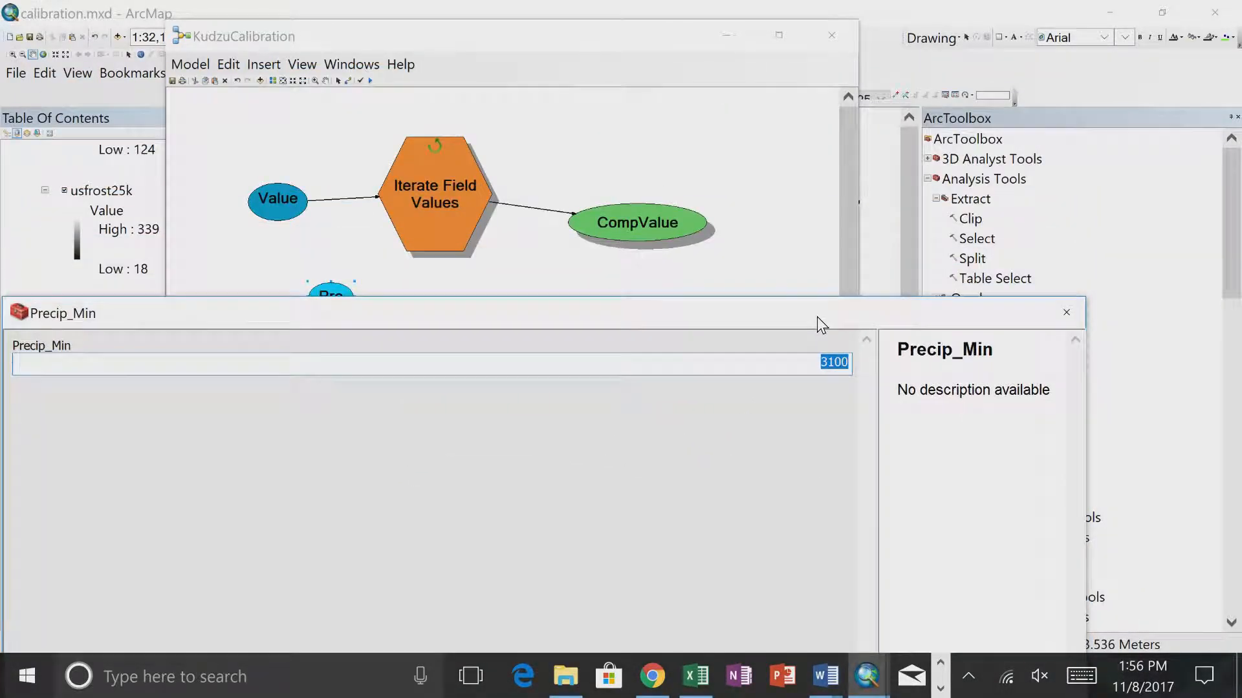
{"action": "left_click", "coordinate": [848, 363]}
{"action": "key", "text": "BackSpace"}
{"action": "key", "text": "BackSpace"}
{"action": "key", "text": "BackSpace"}
{"action": "key", "text": "BackSpace"}
{"action": "type", "text": "%Compu"}
{"action": "key", "text": "BackSpace"}
{"action": "type", "text": "Value"}
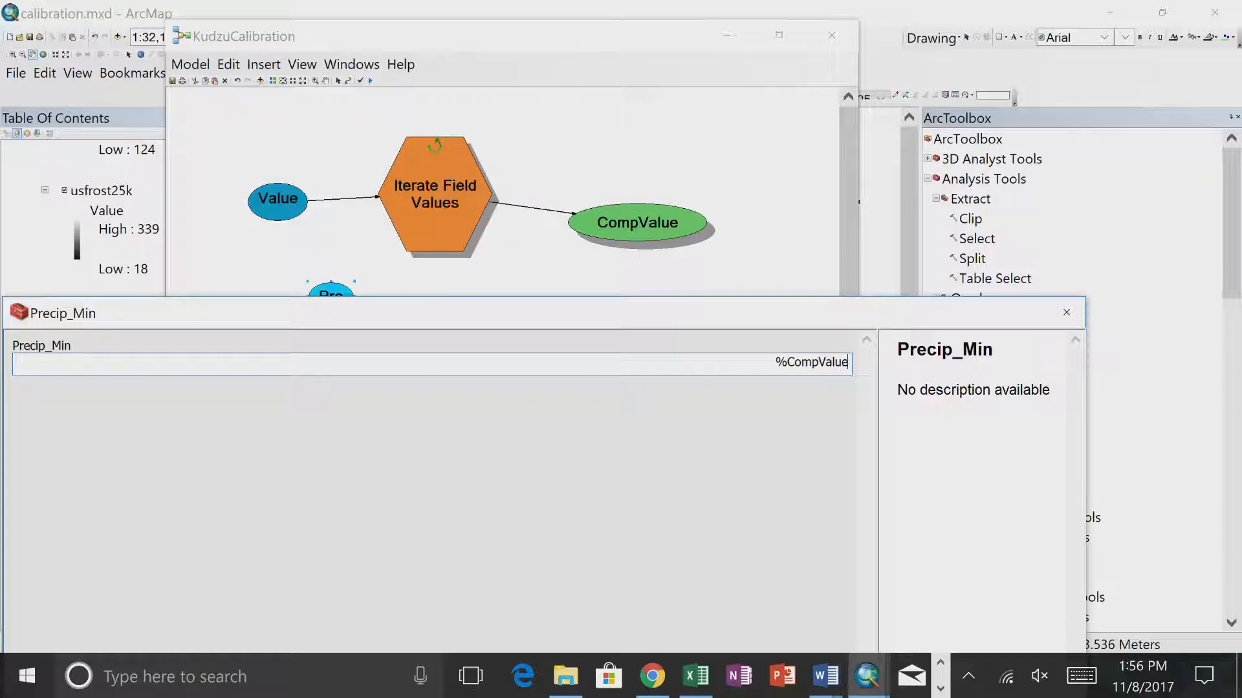
{"action": "type", "text": "%"}
{"action": "left_click_drag", "start_coordinate": [875, 310], "coordinate": [951, 104]}
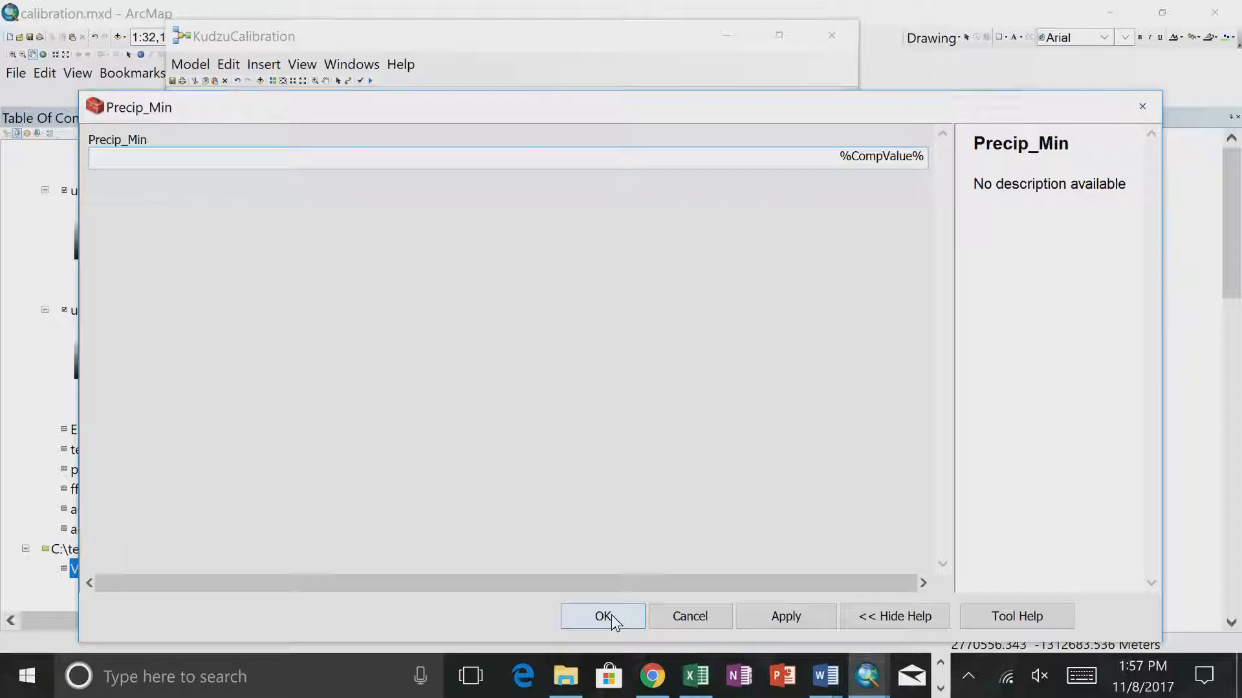
{"action": "left_click", "coordinate": [686, 620]}
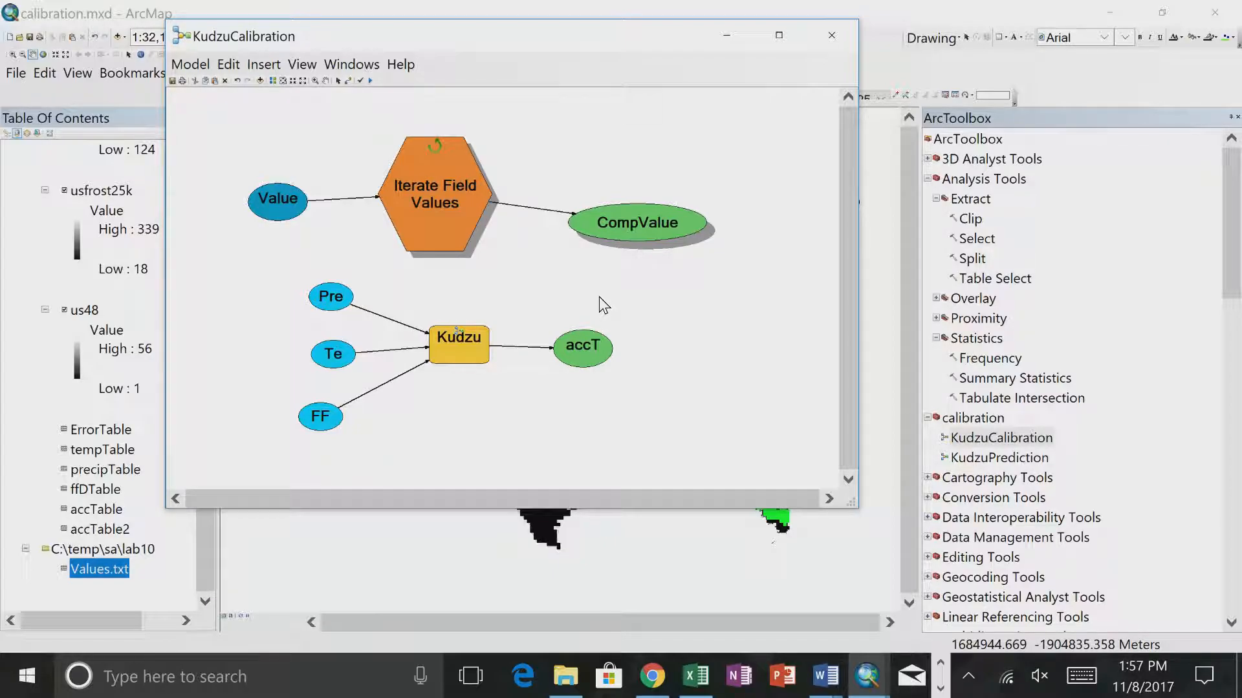
- Add a Calculate Value tool to the diagram below CompValue
{"action": "right_click", "coordinate": [725, 292]}
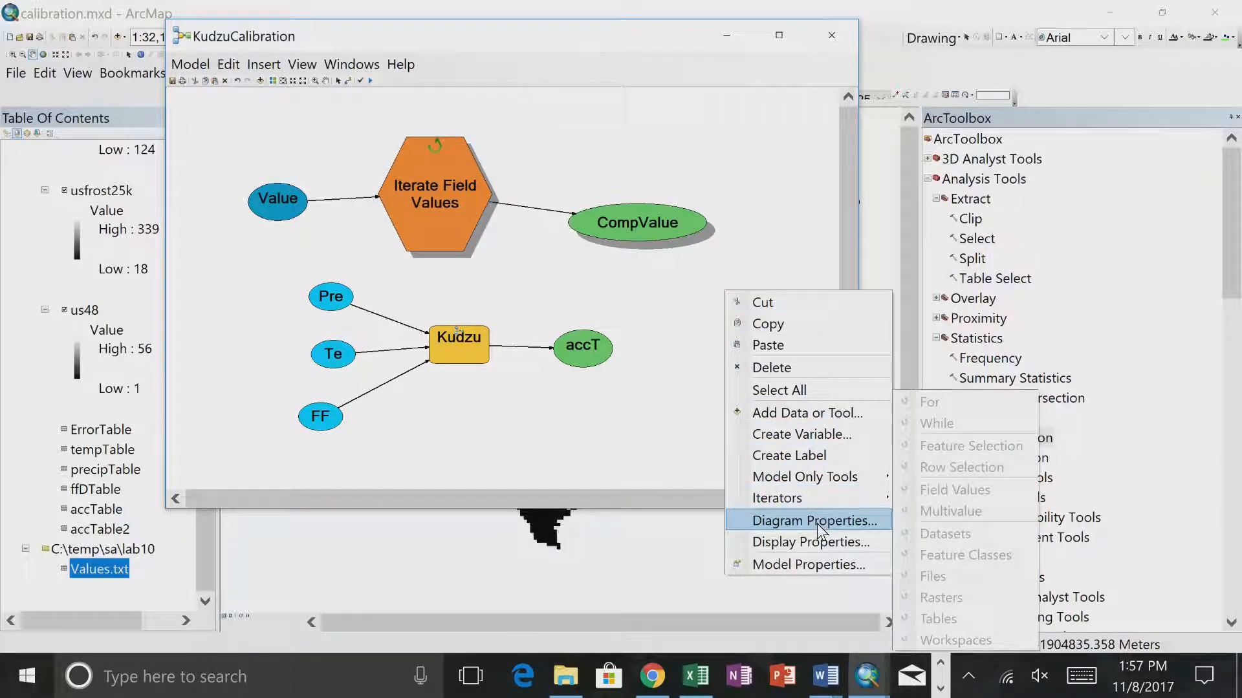
{"action": "mouse_move", "coordinate": [827, 479]}
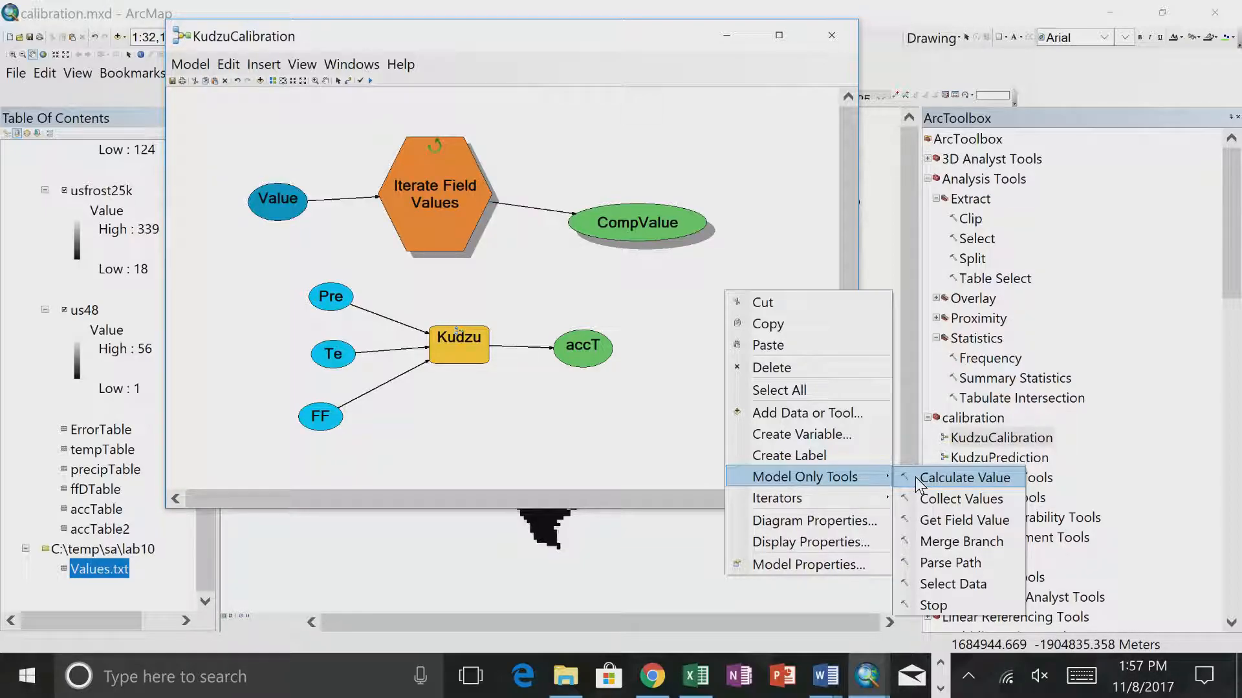
{"action": "left_click", "coordinate": [951, 478]}
{"action": "left_click_drag", "start_coordinate": [727, 295], "coordinate": [764, 293]}
{"action": "left_click", "coordinate": [763, 318]}
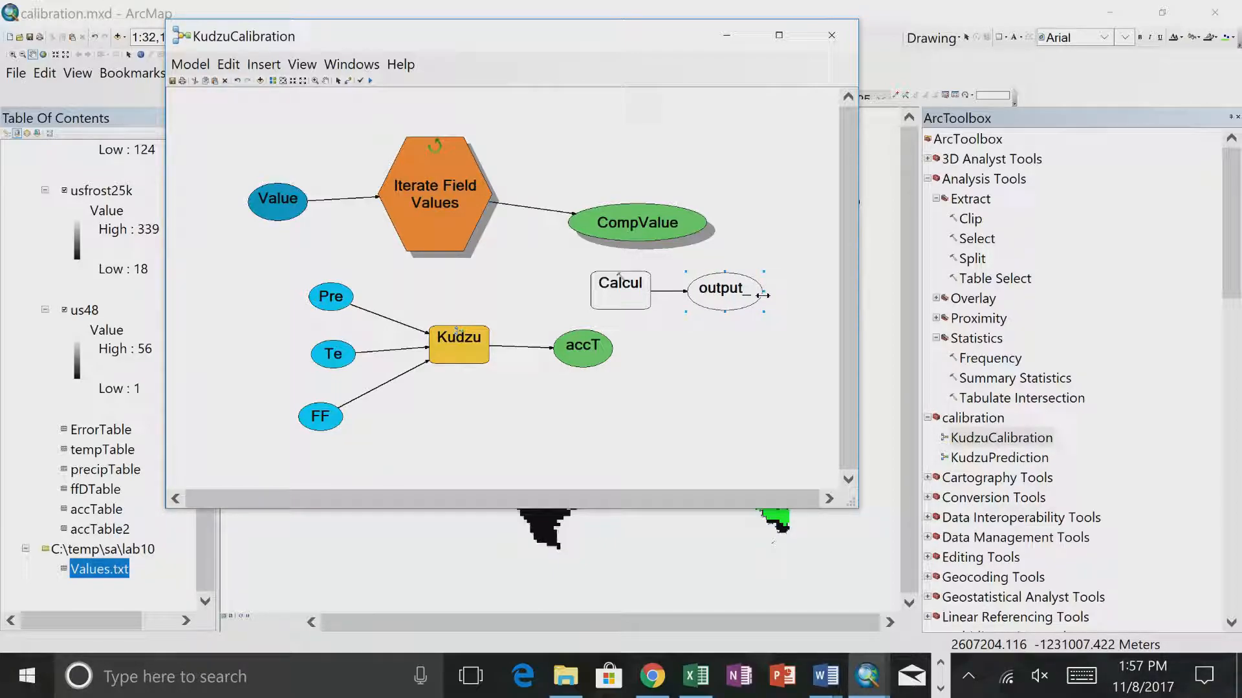
{"action": "left_click", "coordinate": [325, 357]}
{"action": "left_click_drag", "start_coordinate": [327, 355], "coordinate": [311, 357]}
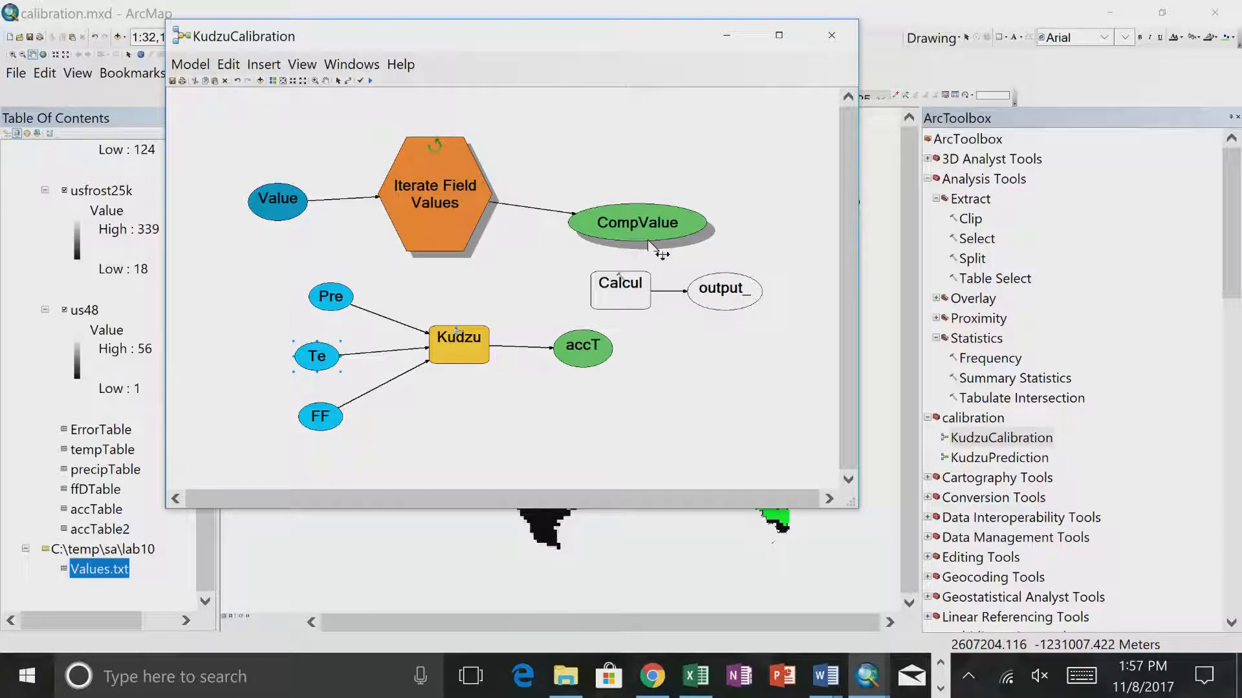
- Rename the Calculate Value tool's output variable to Precip
{"action": "right_click", "coordinate": [723, 296]}
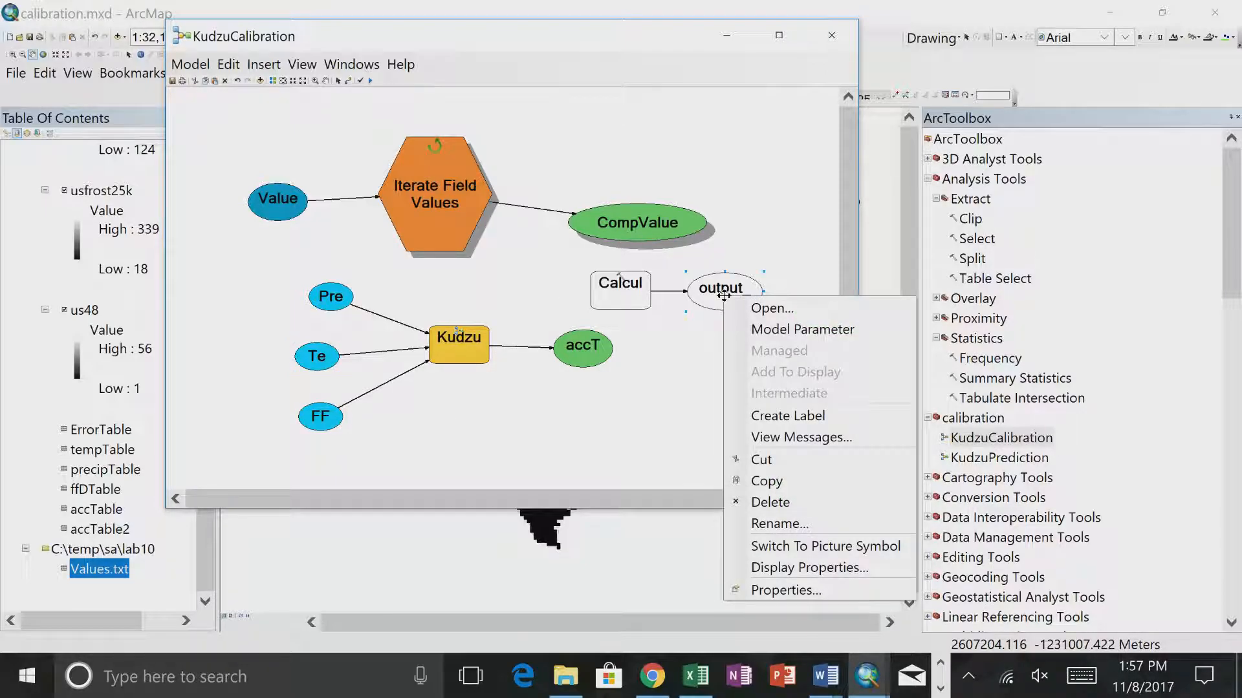
{"action": "left_click", "coordinate": [773, 521]}
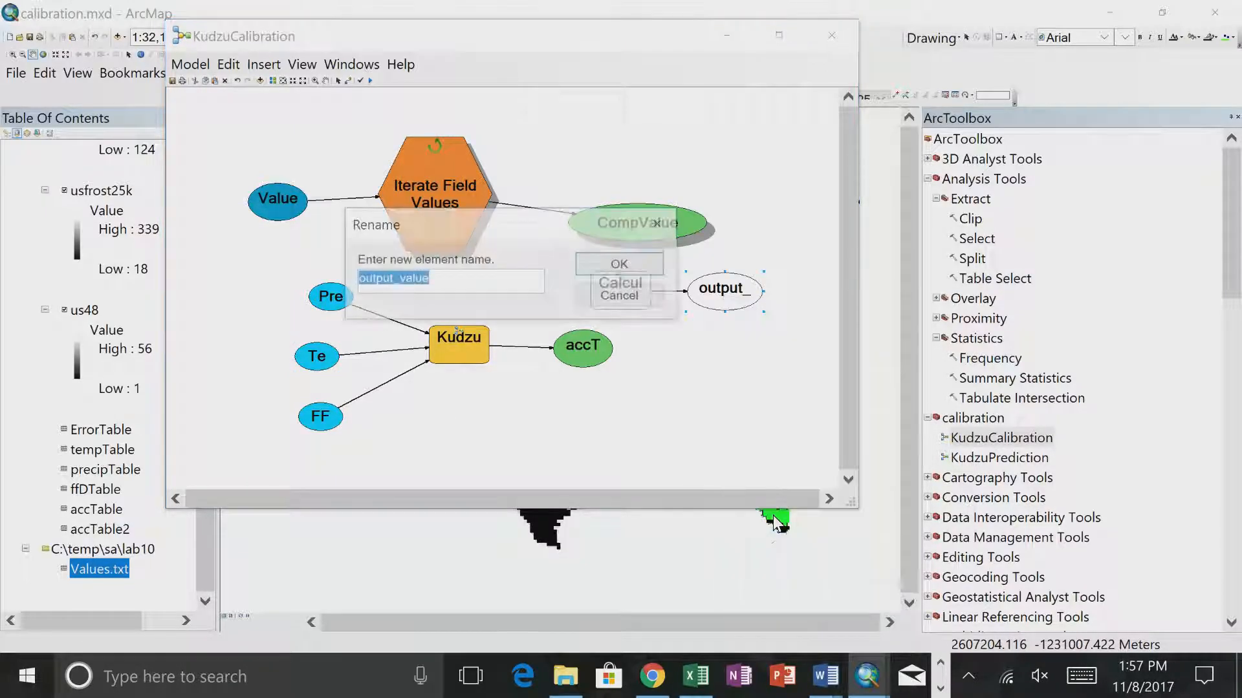
{"action": "type", "text": "P"}
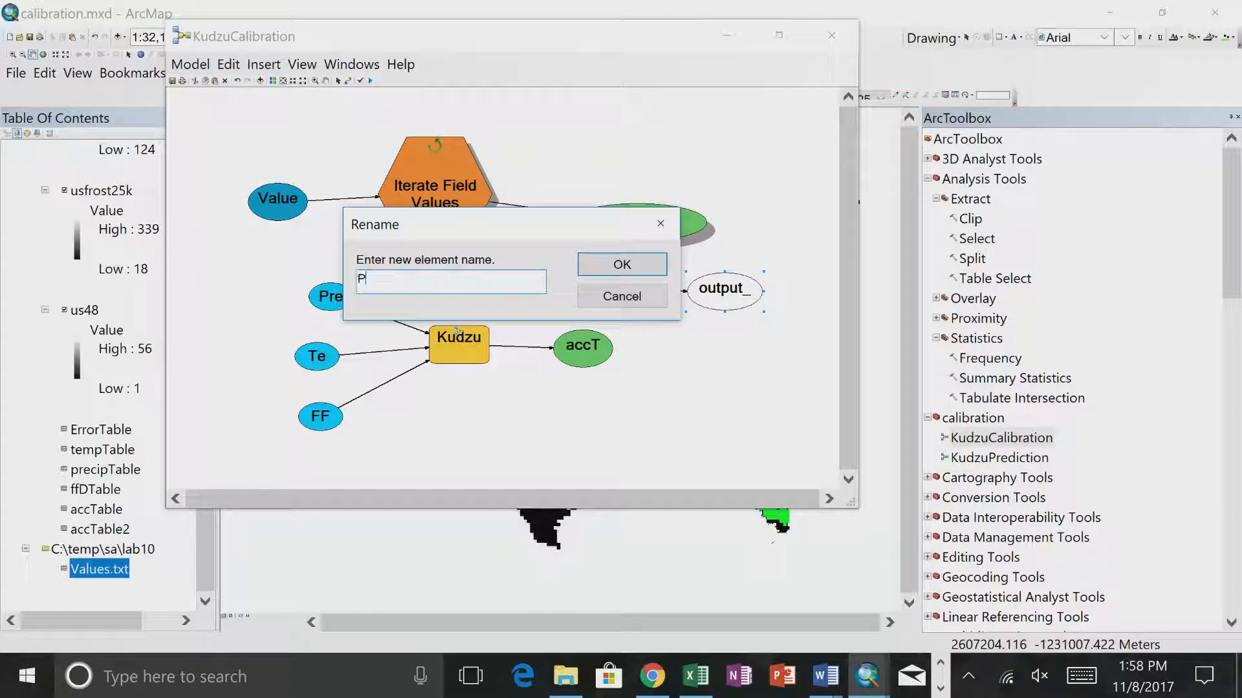
{"action": "type", "text": "recip"}
{"action": "key", "text": "Return"}
- Delete the Precip_Min, Temp_Min and FFD_Min variables feeding the KudzuPrediction tool
{"action": "right_click", "coordinate": [330, 286]}
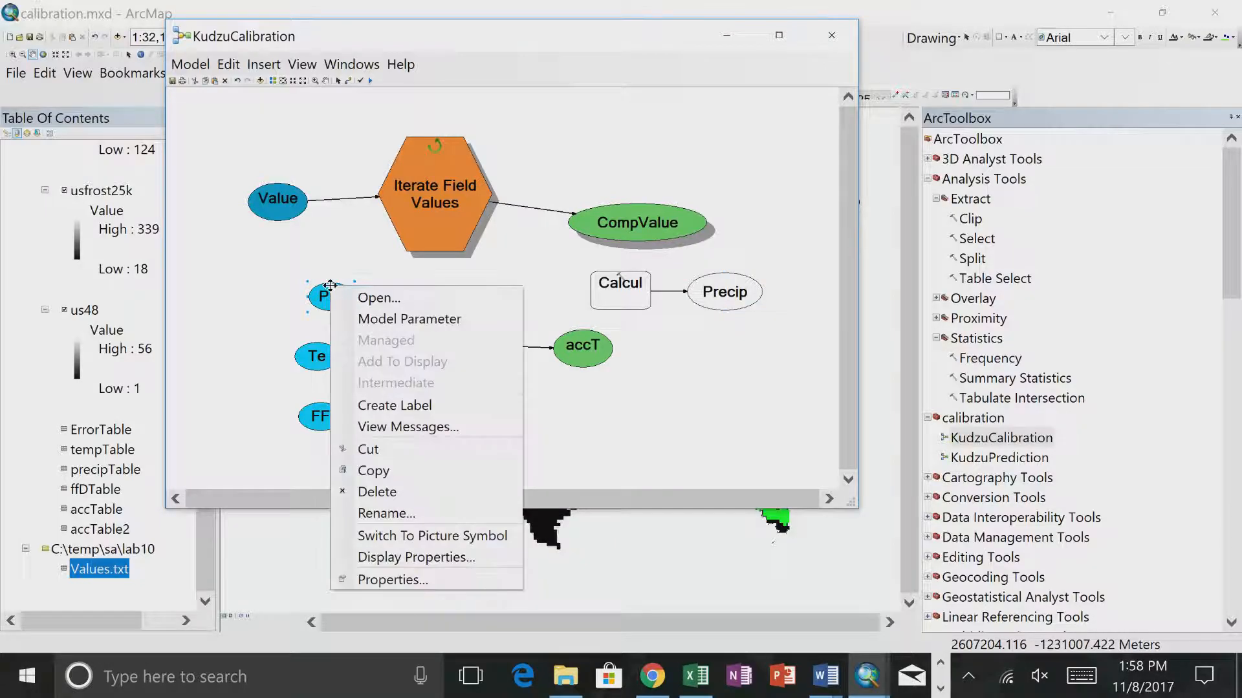
{"action": "left_click", "coordinate": [375, 493]}
{"action": "left_click", "coordinate": [319, 351]}
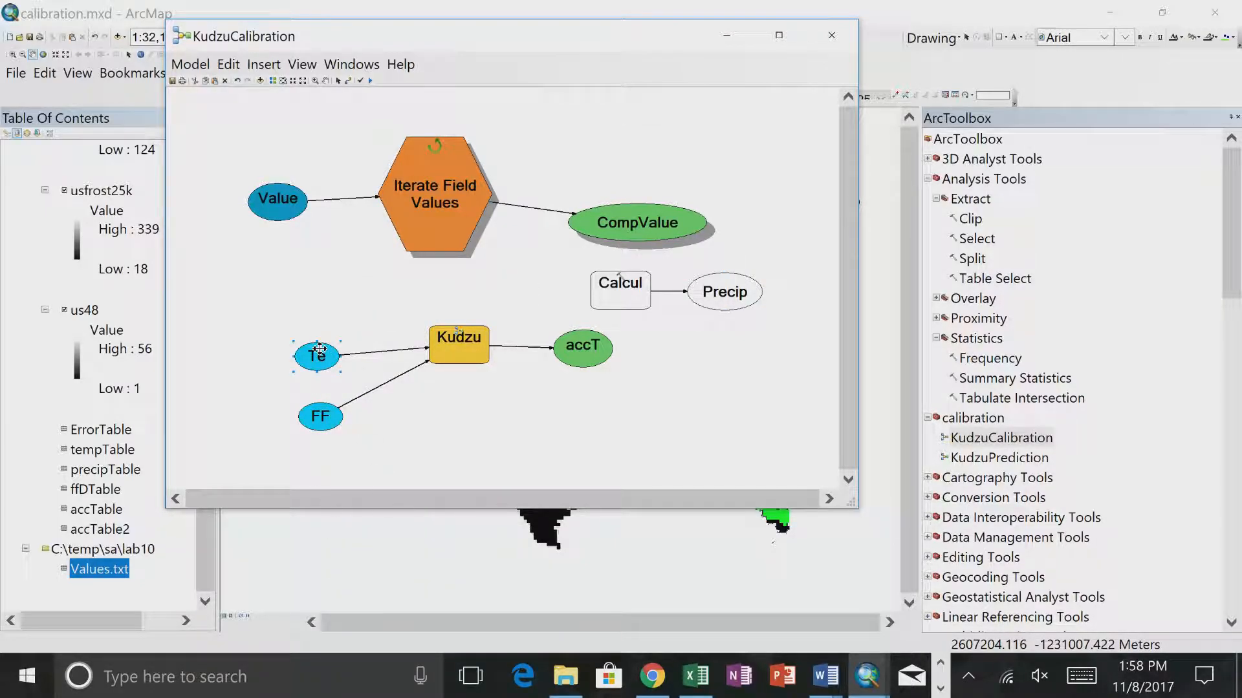
{"action": "key", "text": "Delete"}
{"action": "left_click", "coordinate": [319, 416]}
{"action": "key", "text": "Delete"}
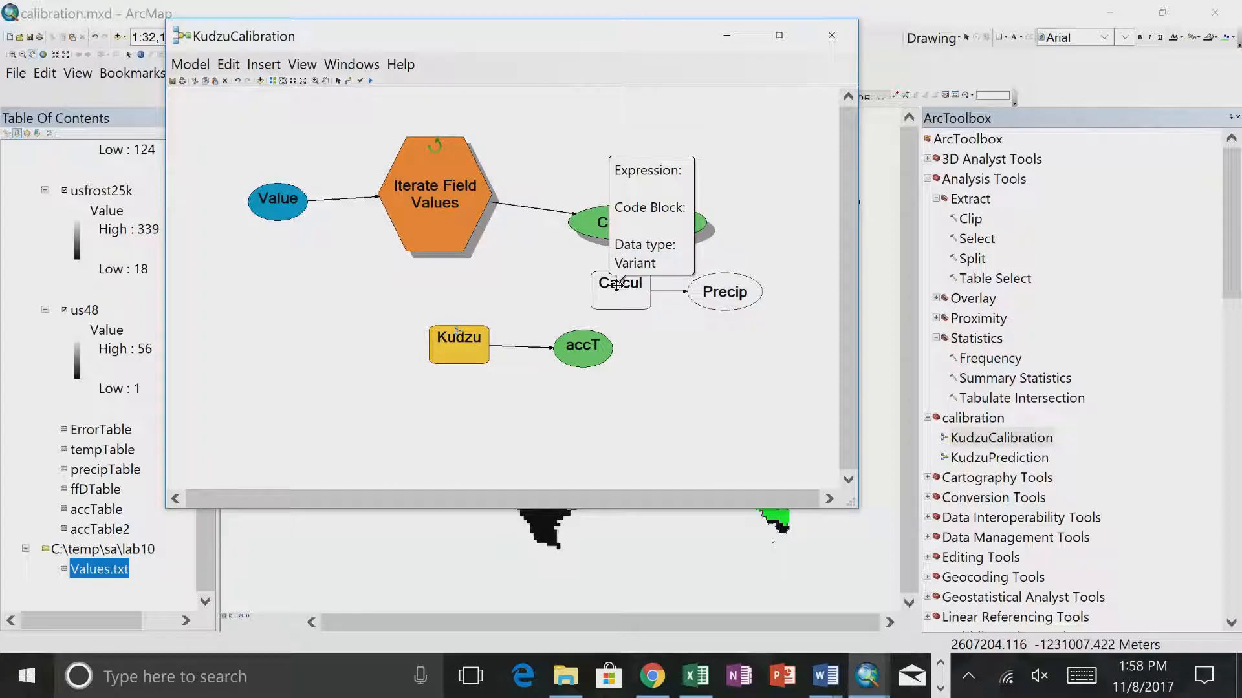
- Set the Calculate Value tool's data type to Long, allowing the ActiveX interaction
{"action": "double_click", "coordinate": [614, 288]}
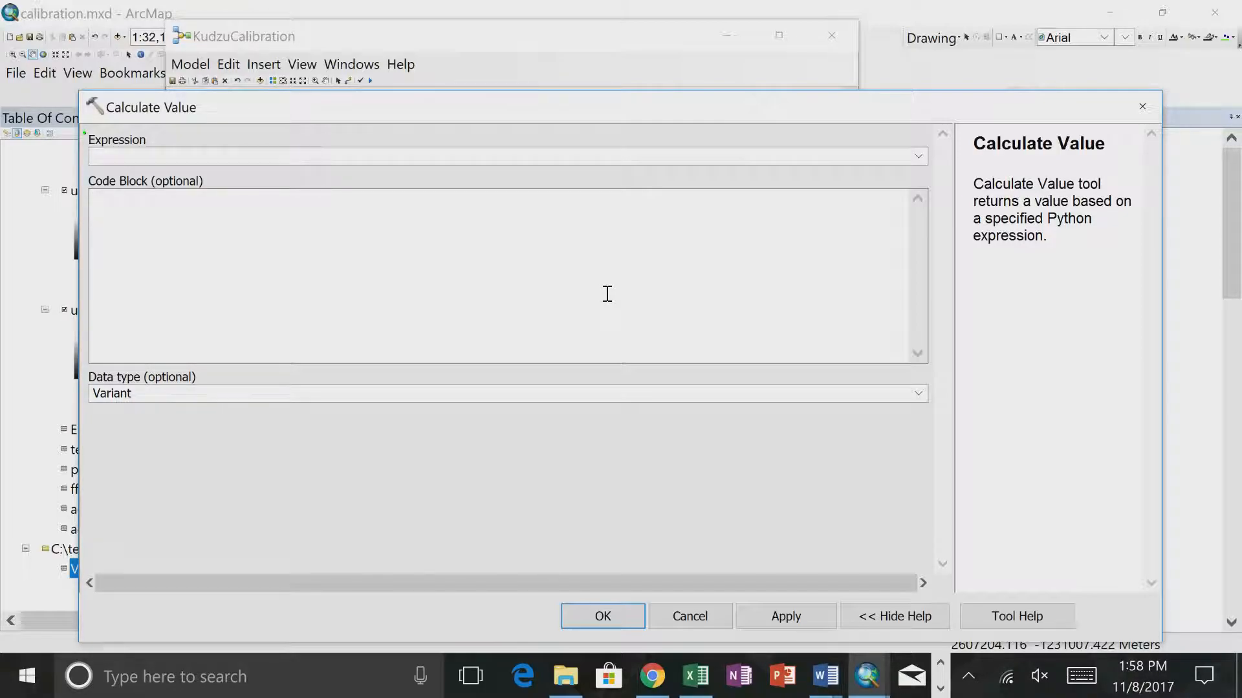
{"action": "left_click", "coordinate": [921, 396]}
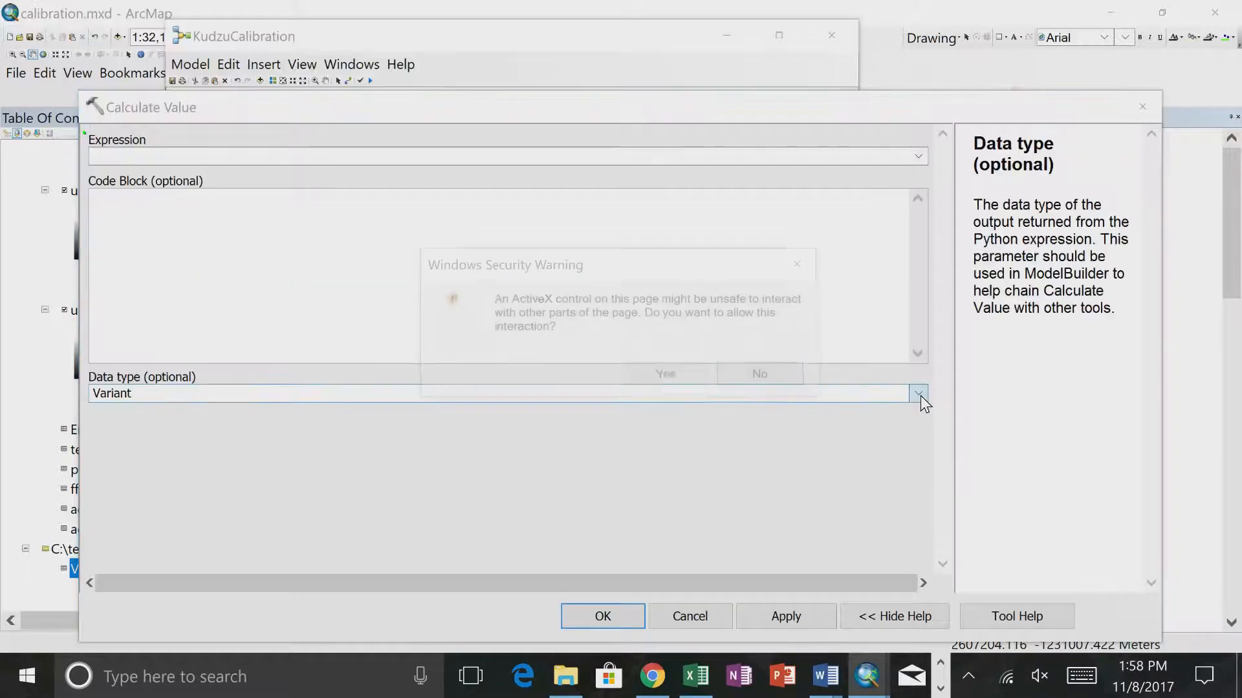
{"action": "left_click", "coordinate": [690, 375]}
{"action": "left_click", "coordinate": [916, 394]}
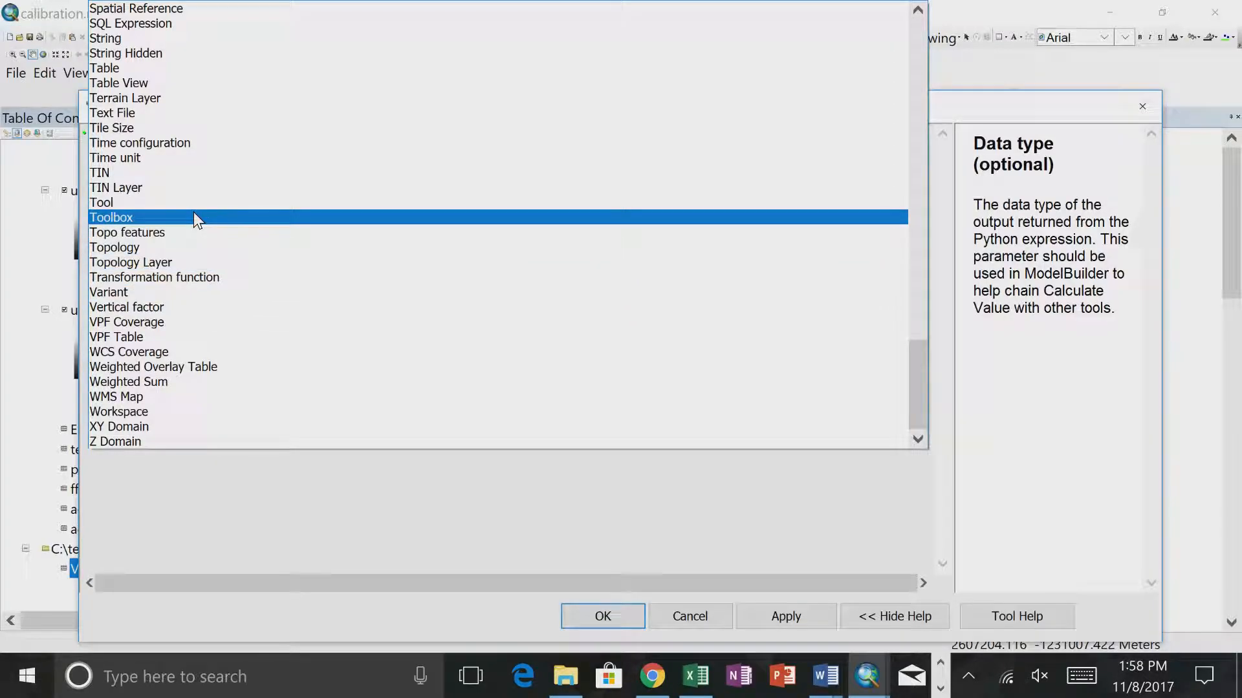
{"action": "scroll", "coordinate": [130, 46], "scroll_direction": "up", "scroll_amount": 13}
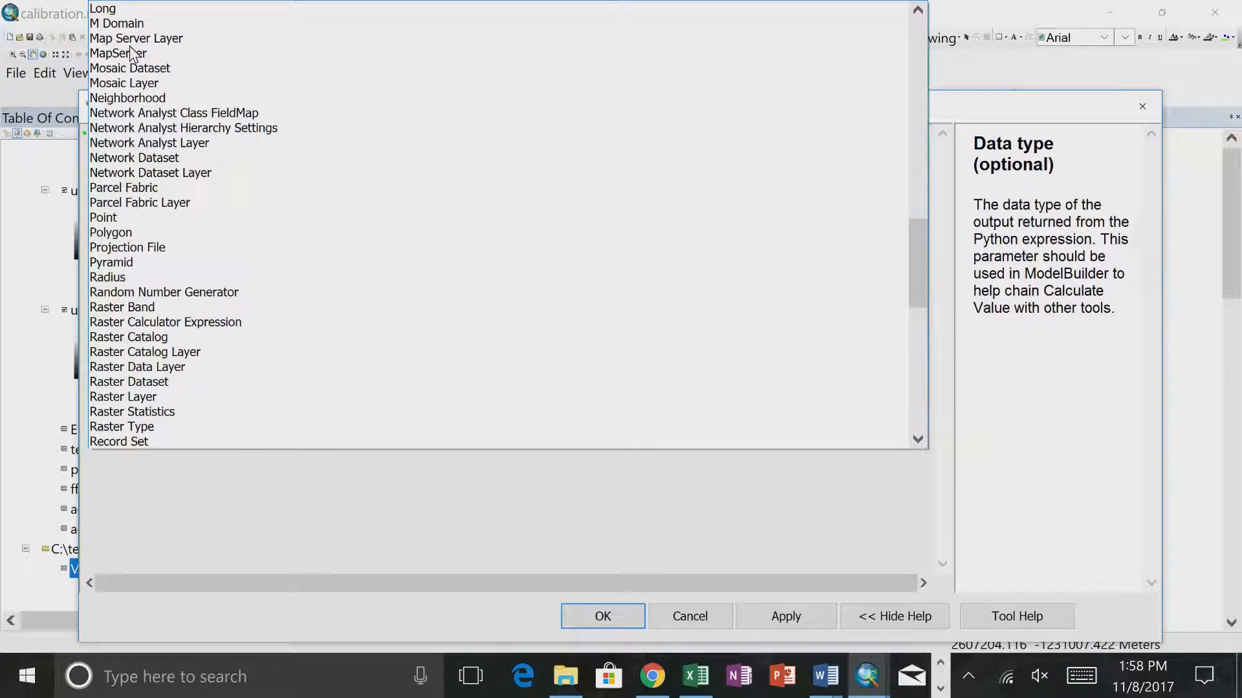
{"action": "scroll", "coordinate": [129, 258], "scroll_direction": "down", "scroll_amount": 2}
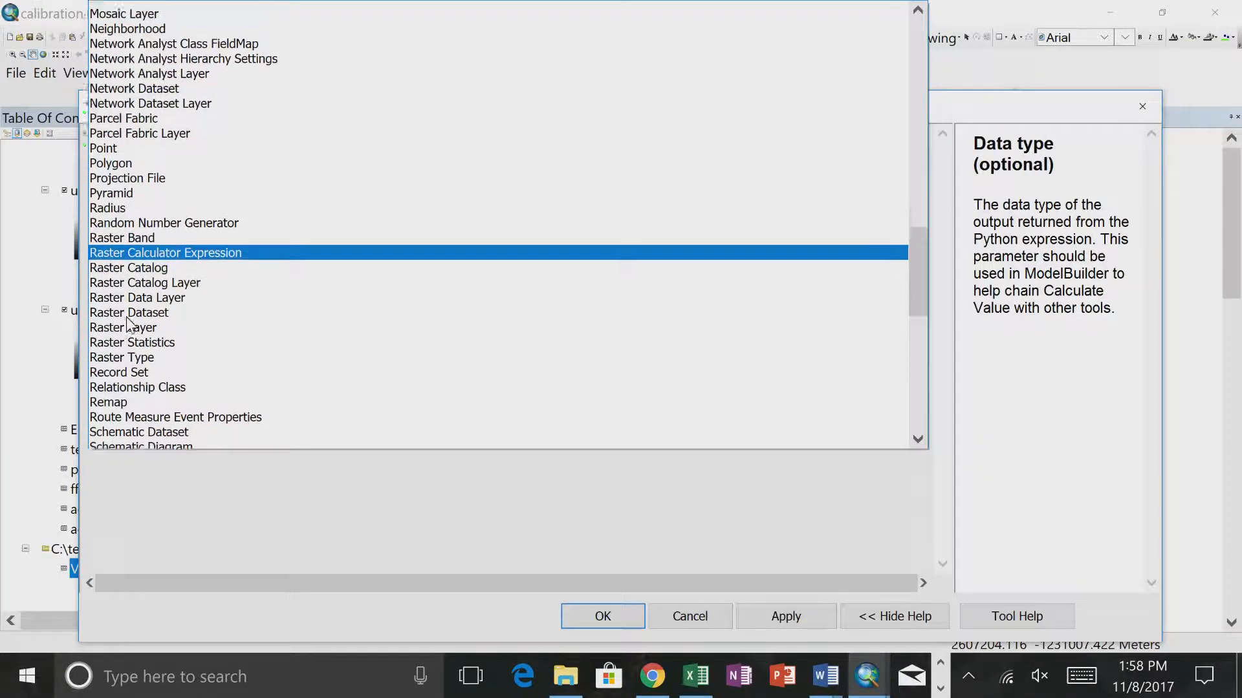
{"action": "scroll", "coordinate": [128, 321], "scroll_direction": "up", "scroll_amount": 7}
{"action": "scroll", "coordinate": [128, 323], "scroll_direction": "up", "scroll_amount": 3}
{"action": "scroll", "coordinate": [129, 331], "scroll_direction": "down", "scroll_amount": 1}
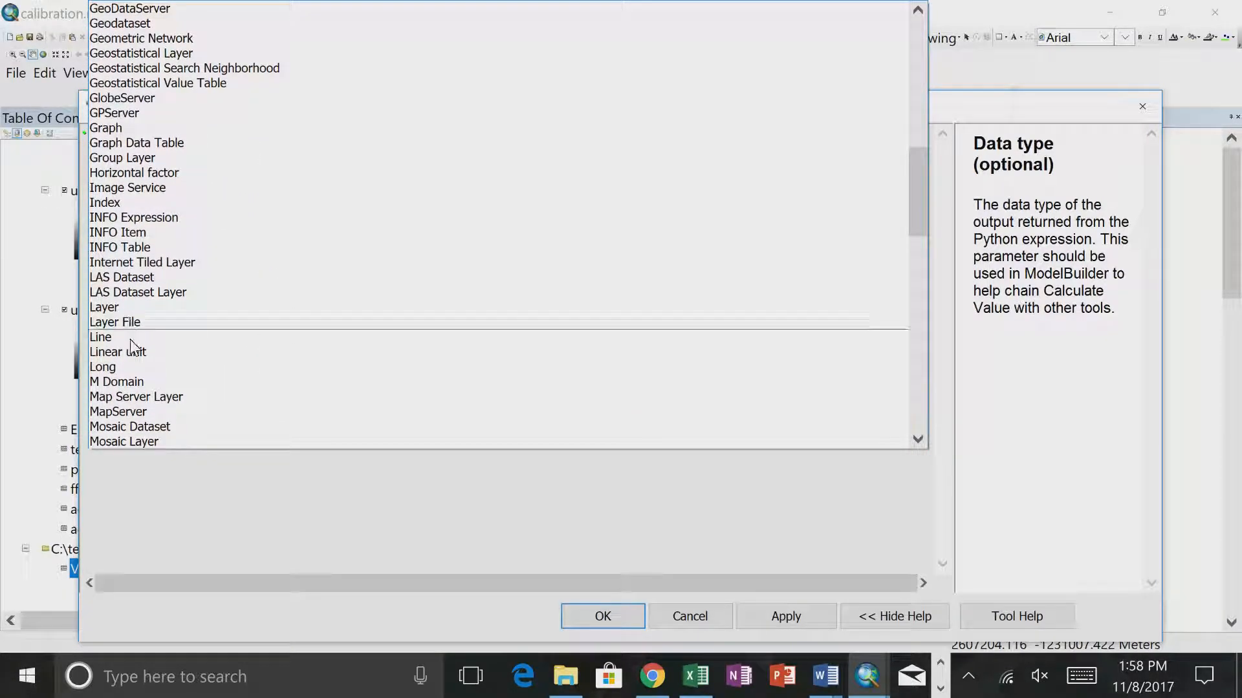
{"action": "left_click", "coordinate": [117, 367]}
- Set the Calculate Value expression to %CompValue%.split("|")[2] and apply it
{"action": "left_click", "coordinate": [154, 155]}
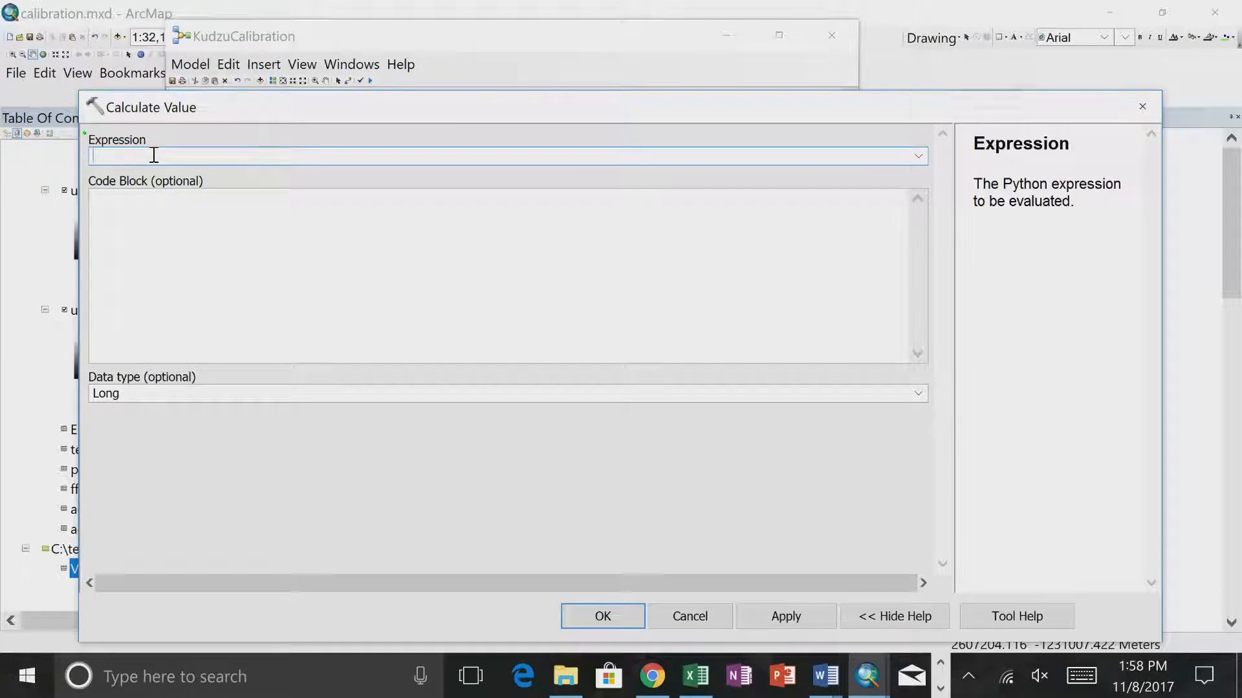
{"action": "left_click_drag", "start_coordinate": [298, 107], "coordinate": [313, 364]}
{"action": "type", "text": "%CompValue%."}
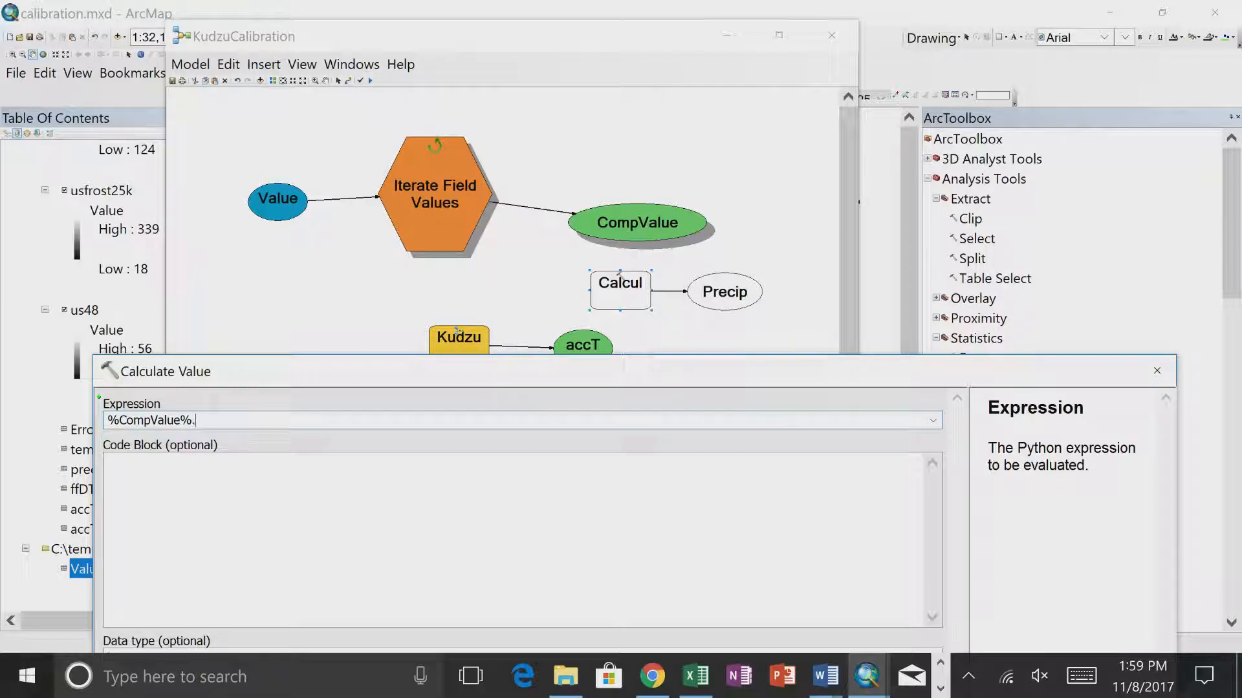
{"action": "type", "text": "split(\"|\""}
{"action": "type", "text": "["}
{"action": "type", "text": "2]]"}
{"action": "left_click_drag", "start_coordinate": [577, 378], "coordinate": [554, 76]}
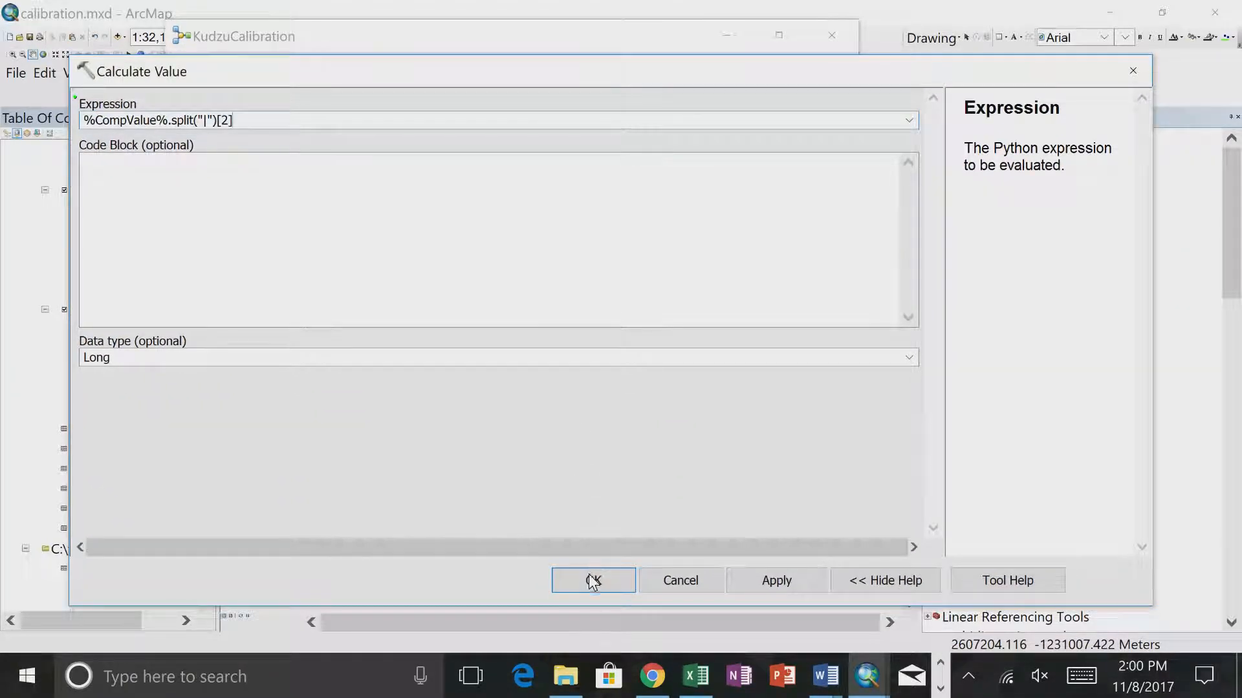
{"action": "left_click", "coordinate": [588, 575]}
- Run only the Calculate Value tool to test its expression and check the run messages
{"action": "right_click", "coordinate": [619, 289]}
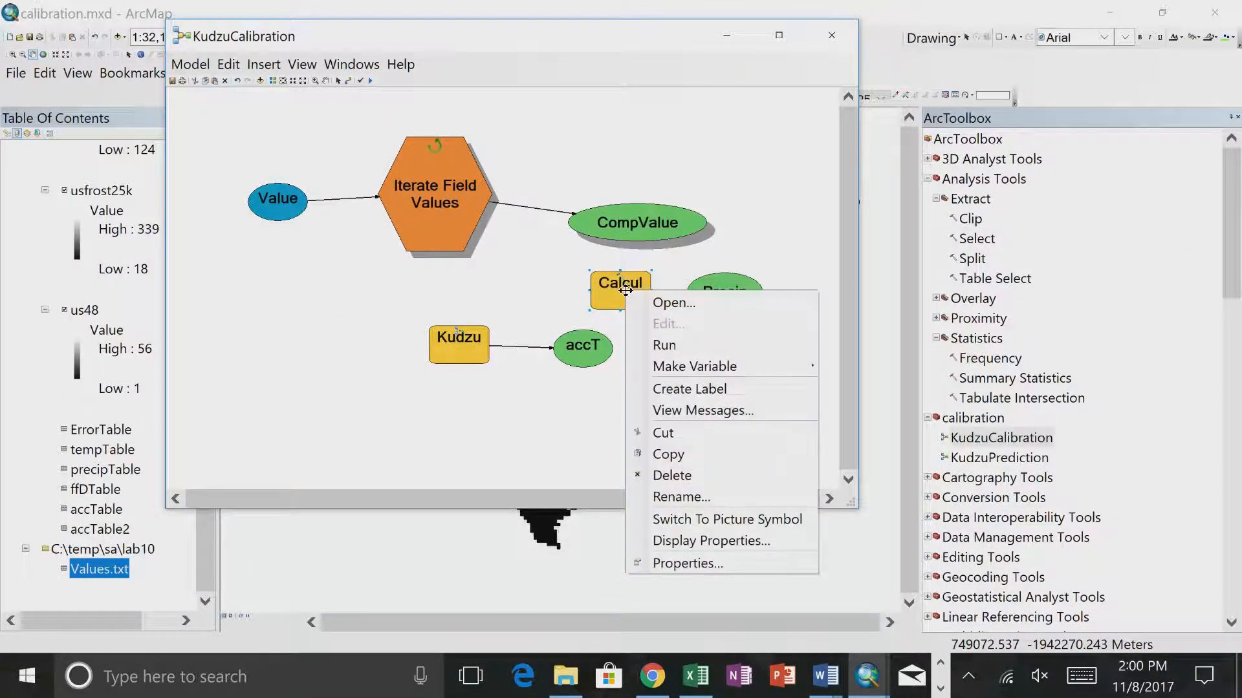
{"action": "left_click", "coordinate": [661, 345]}
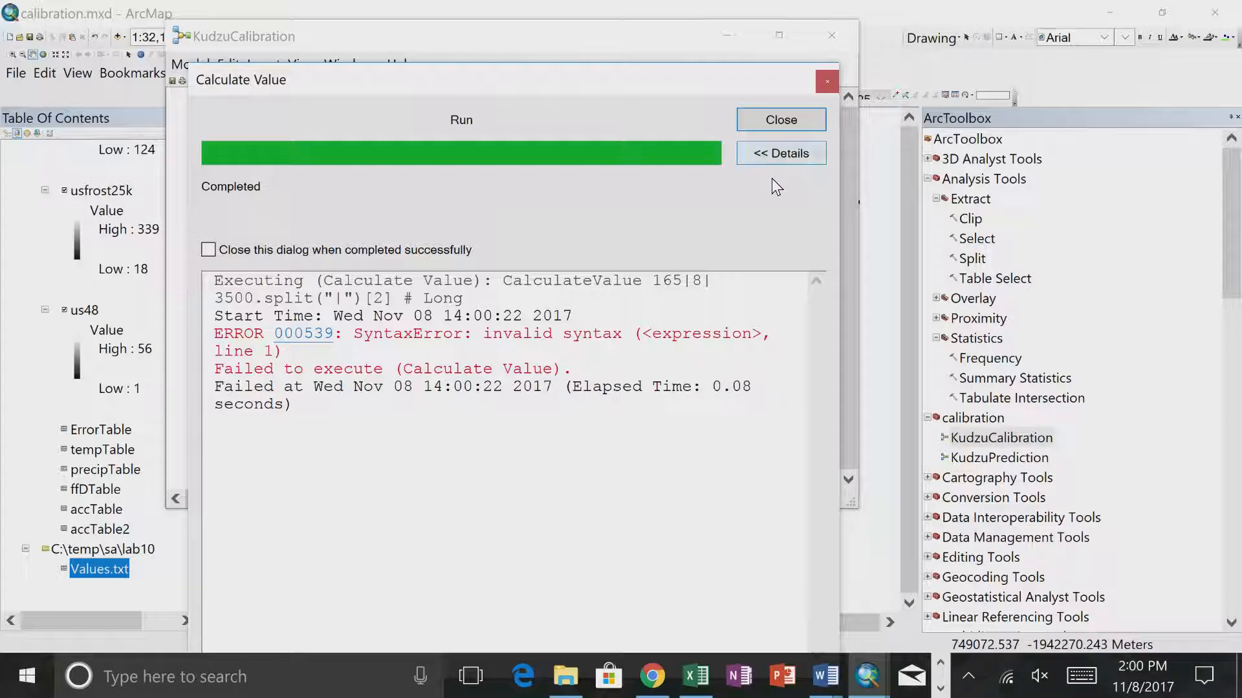
{"action": "left_click", "coordinate": [771, 120]}
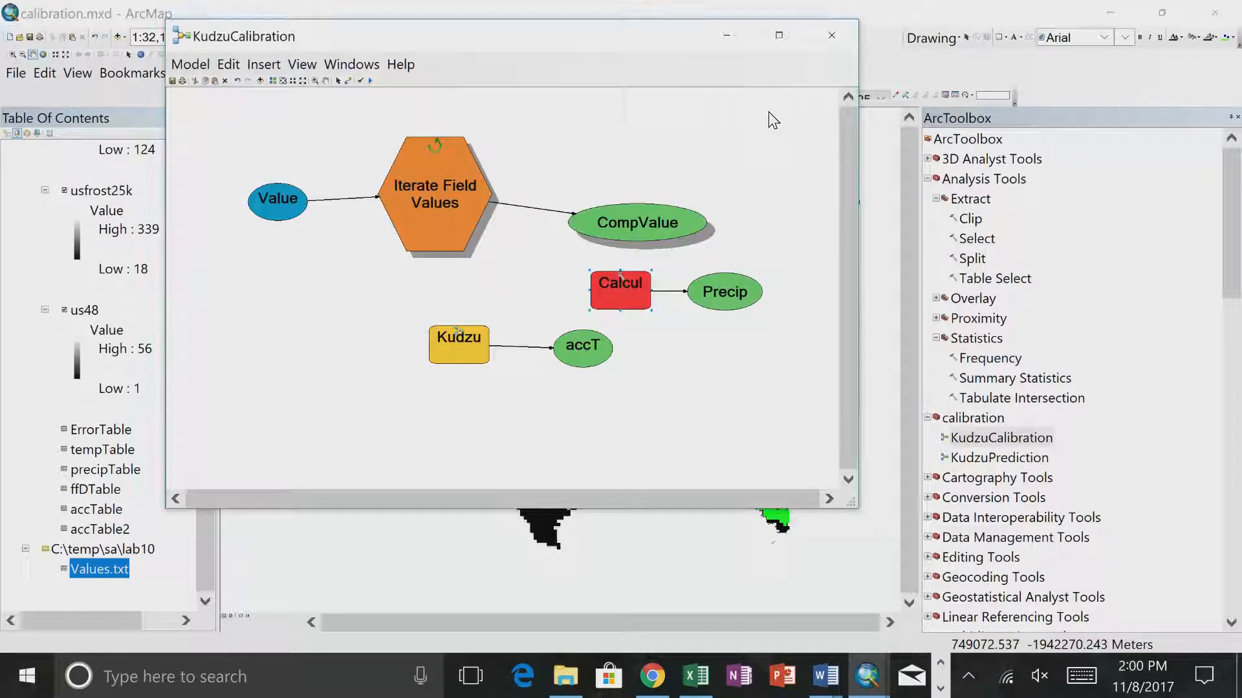
- Wrap the inline variable in str() so the Calculate Value expression reads str(%CompValue%).split("|")[2]
{"action": "double_click", "coordinate": [621, 295]}
{"action": "left_click", "coordinate": [85, 120]}
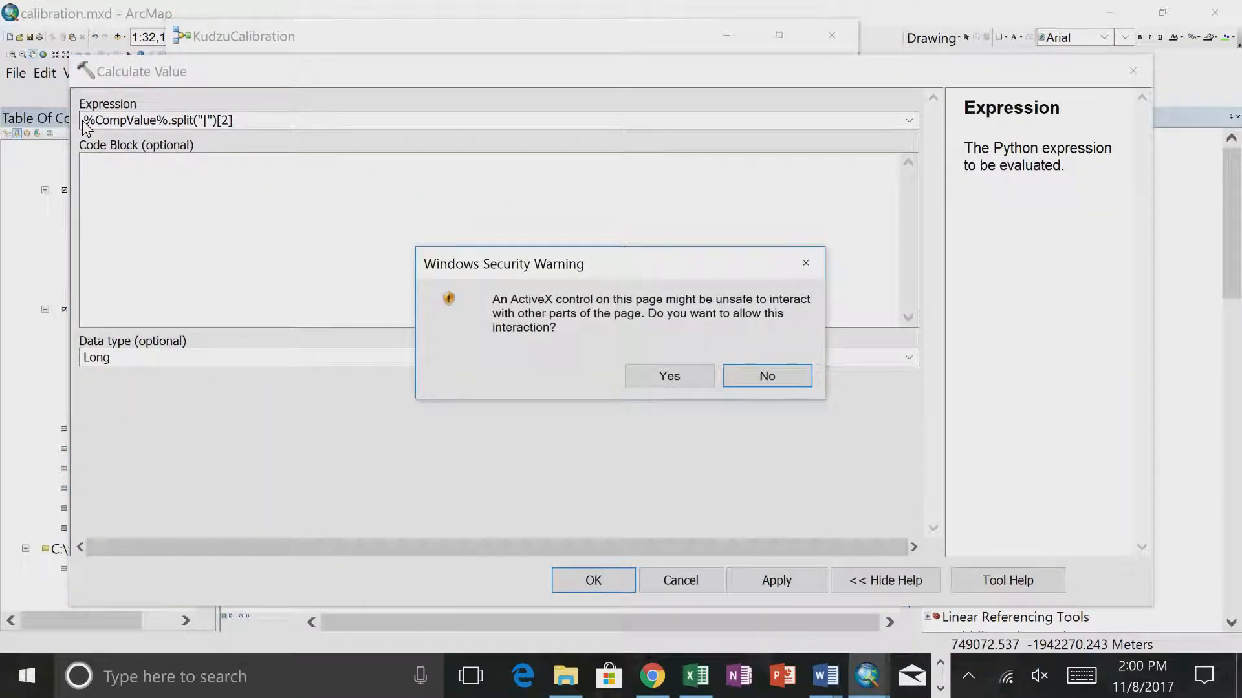
{"action": "left_click", "coordinate": [638, 381]}
{"action": "left_click", "coordinate": [82, 120]}
{"action": "type", "text": "str("}
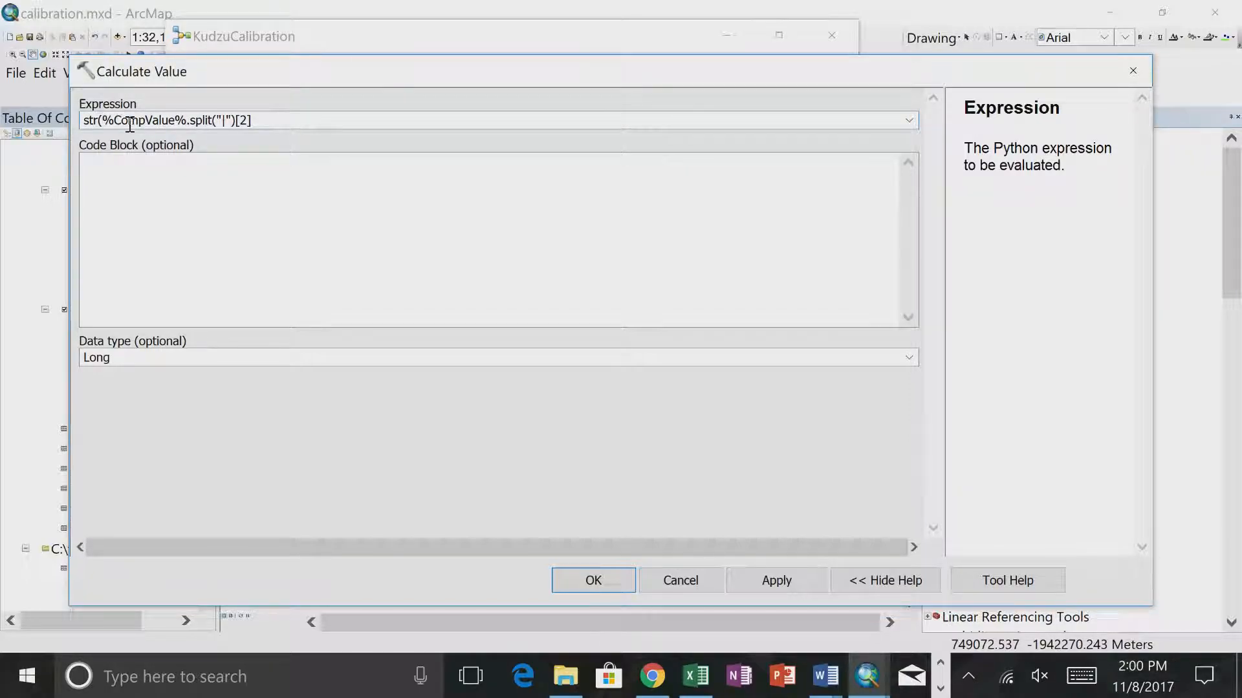
{"action": "left_click", "coordinate": [186, 121]}
{"action": "type", "text": ")"}
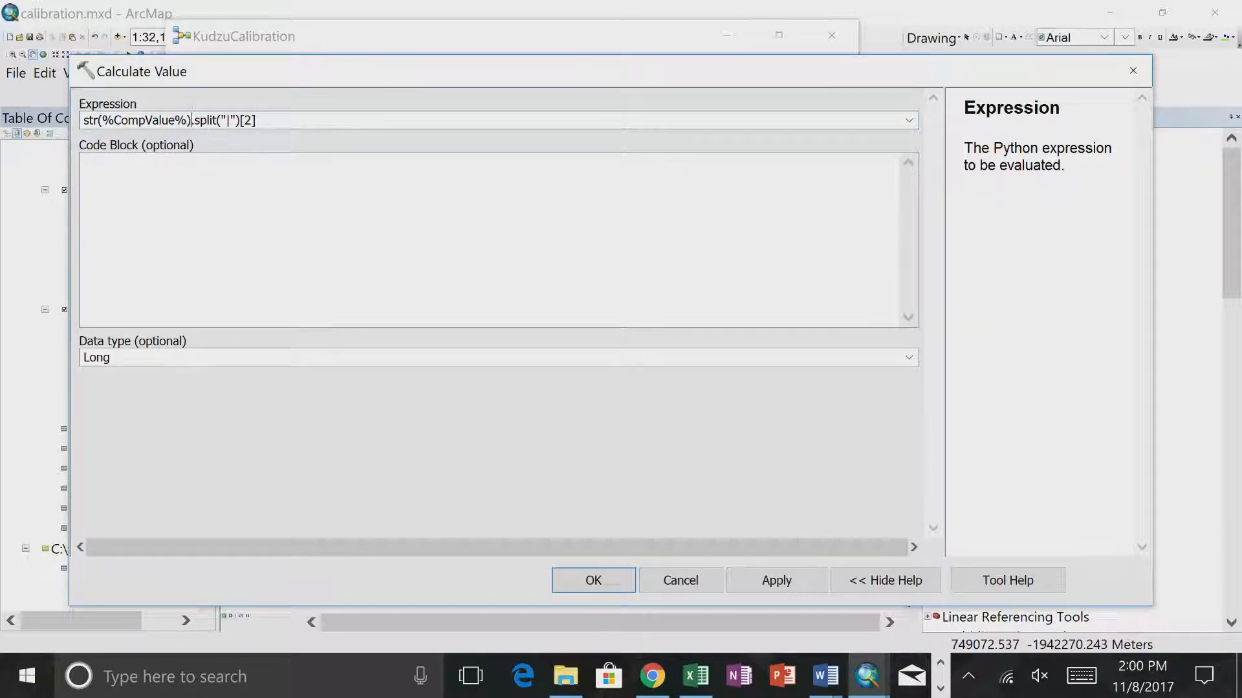
{"action": "left_click", "coordinate": [588, 577]}
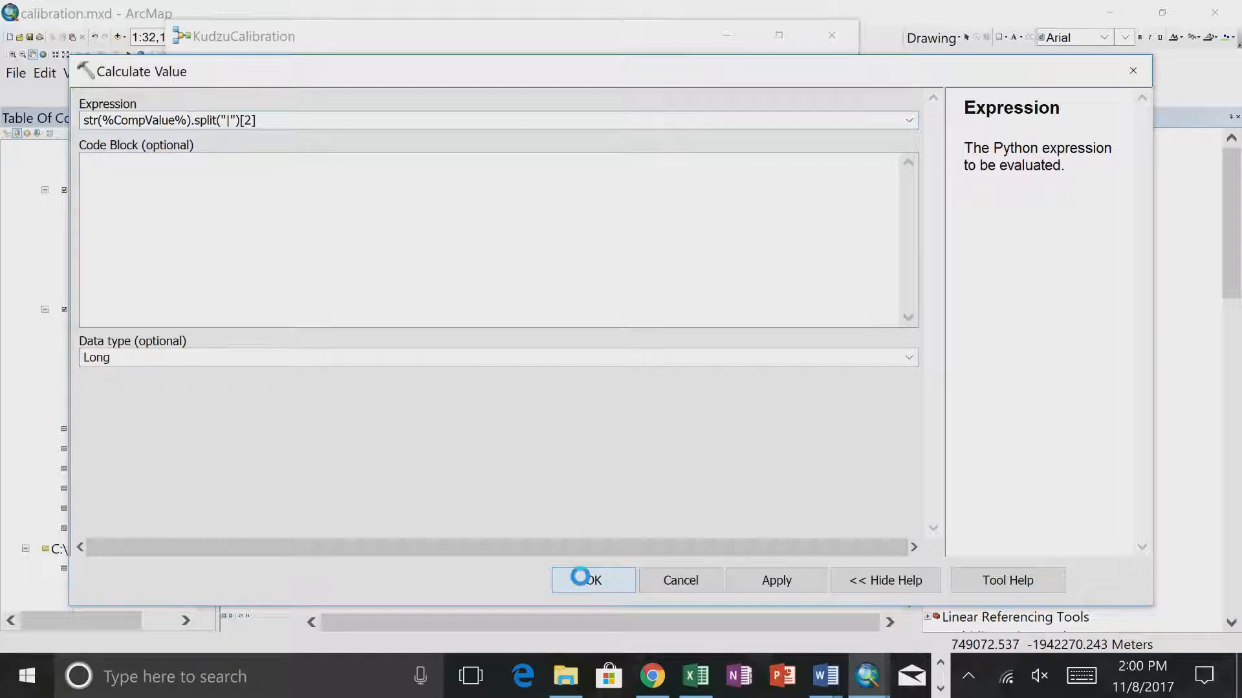
- Run the Calculate Value tool again and examine the split separator in the run messages
{"action": "right_click", "coordinate": [618, 285]}
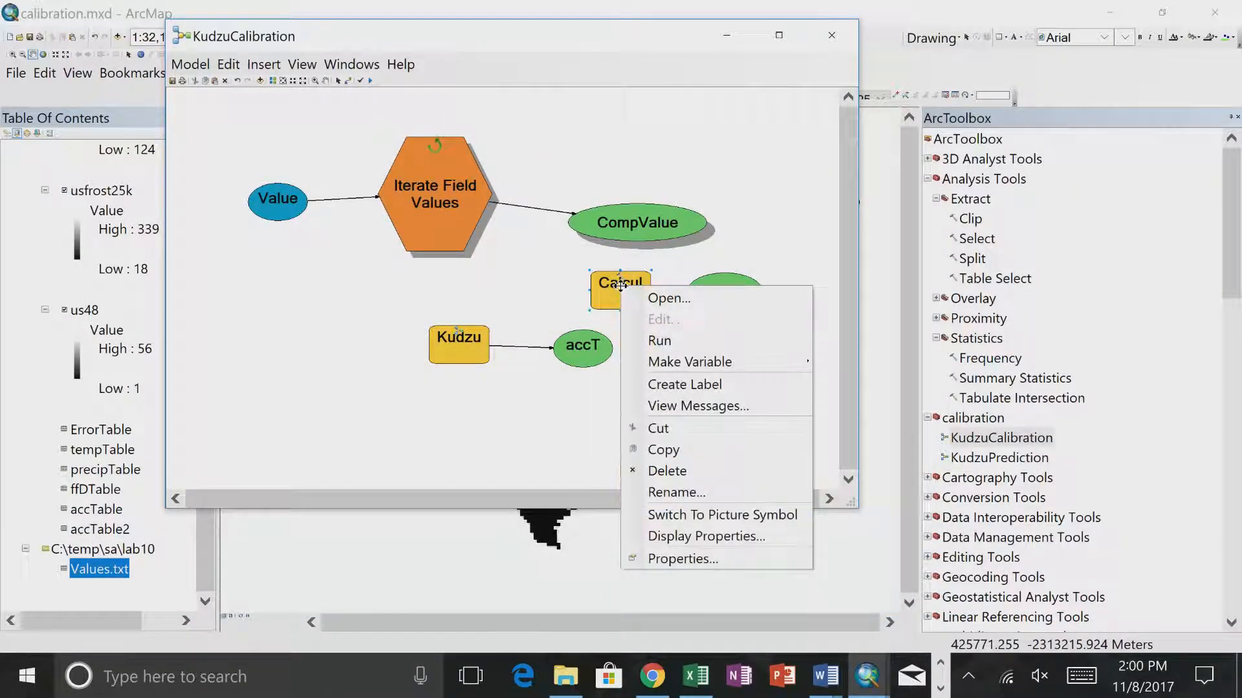
{"action": "left_click", "coordinate": [656, 343]}
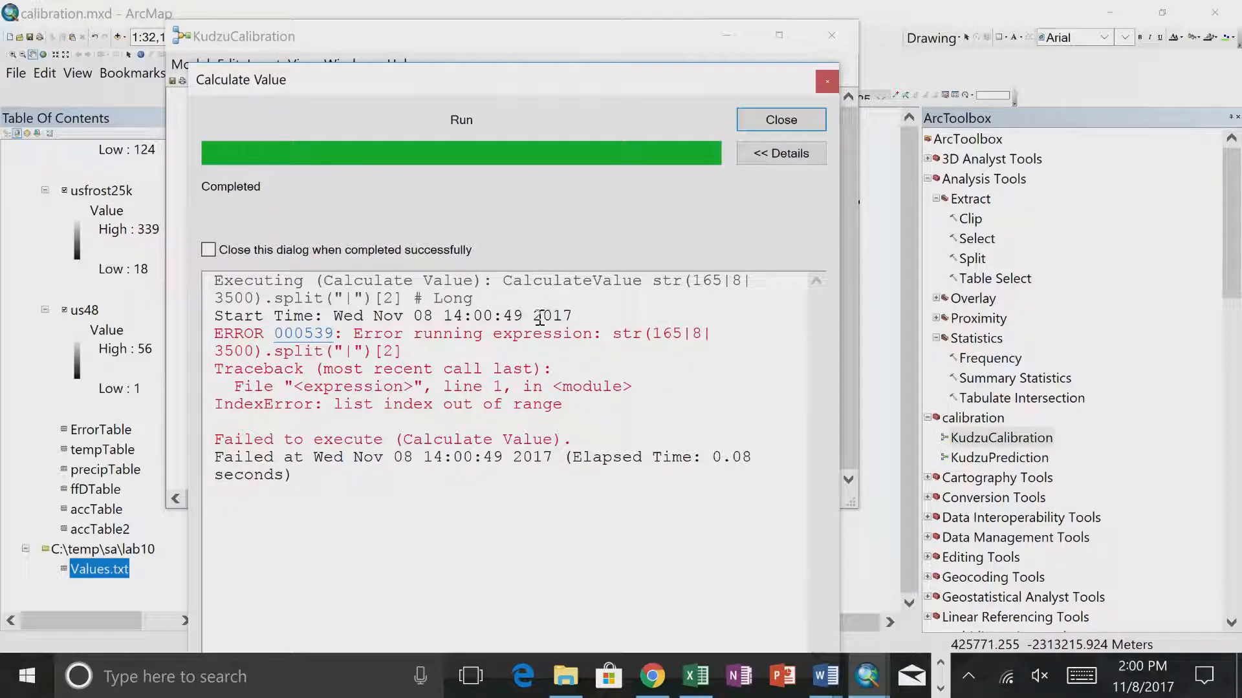
{"action": "left_click_drag", "start_coordinate": [353, 299], "coordinate": [348, 311]}
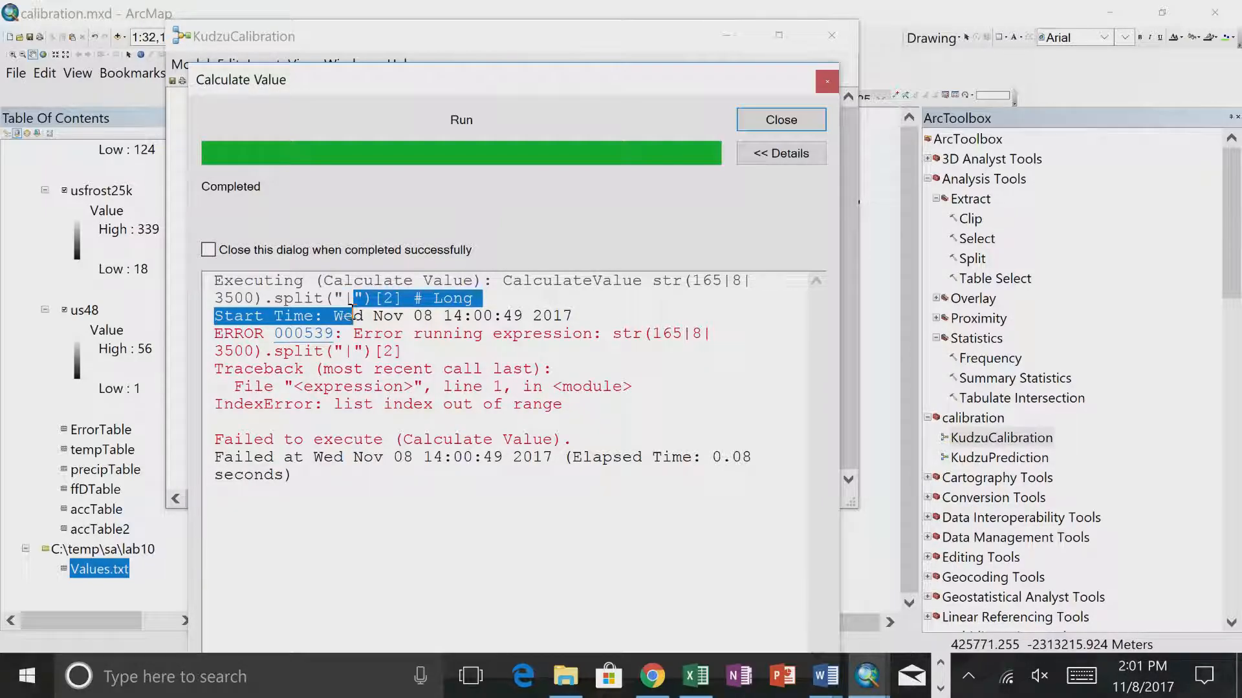
{"action": "left_click", "coordinate": [358, 300]}
{"action": "left_click_drag", "start_coordinate": [358, 301], "coordinate": [348, 307]}
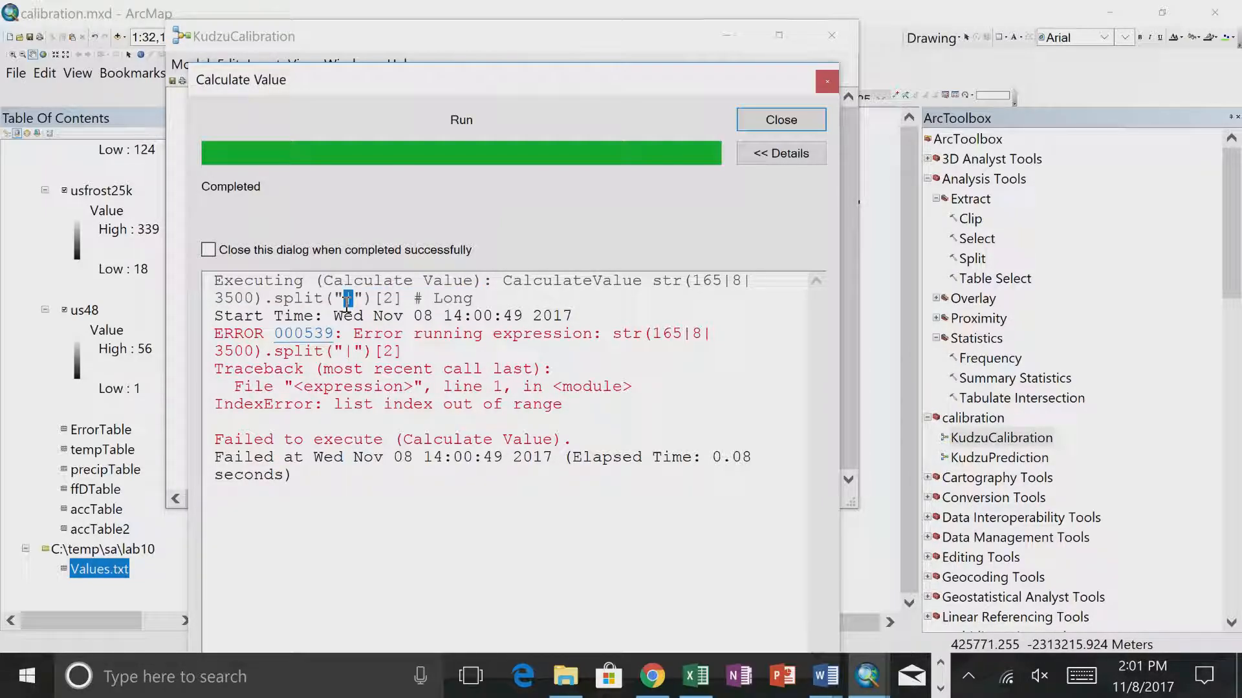
{"action": "left_click", "coordinate": [780, 120]}
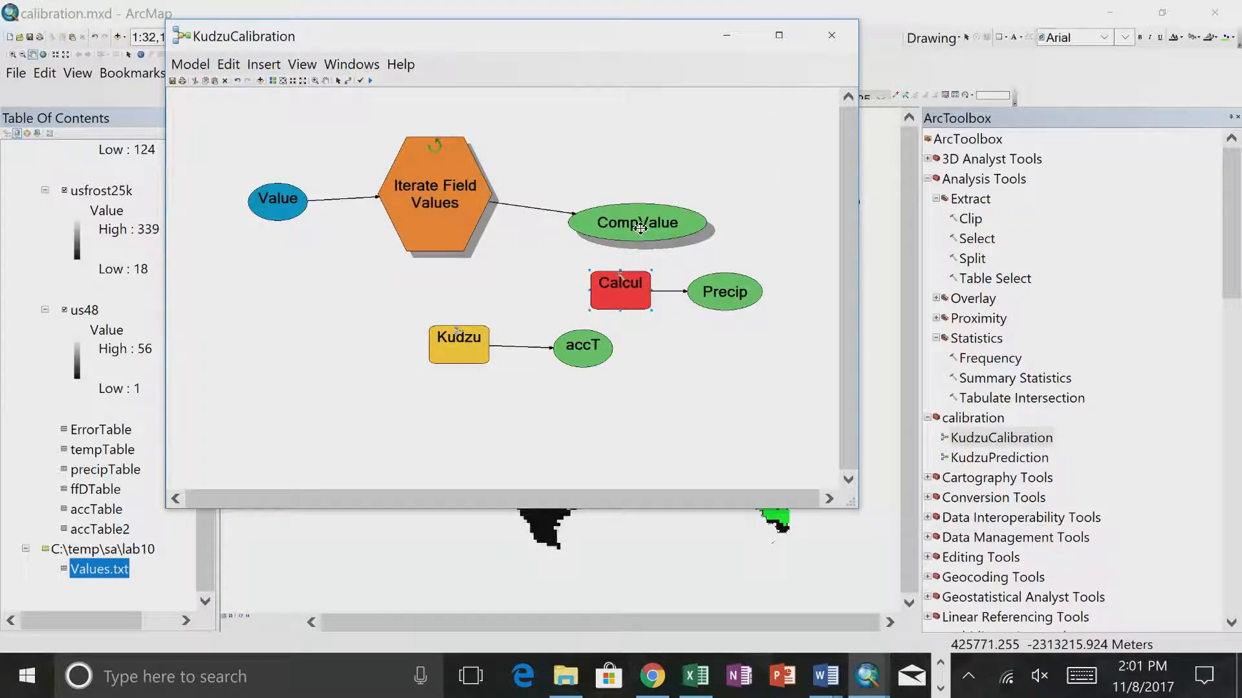
- Remove the [2] index from the Calculate Value expression so it reads str(%CompValue%).split("|") and accept the change
{"action": "double_click", "coordinate": [626, 285]}
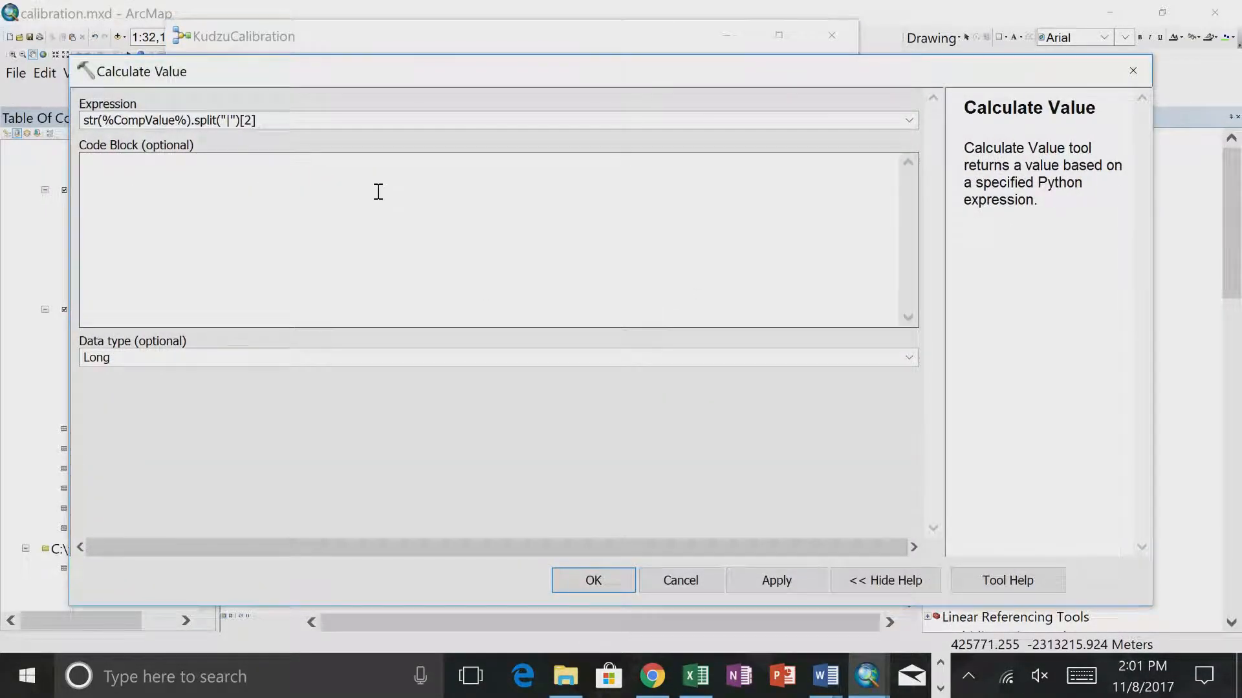
{"action": "left_click", "coordinate": [102, 125]}
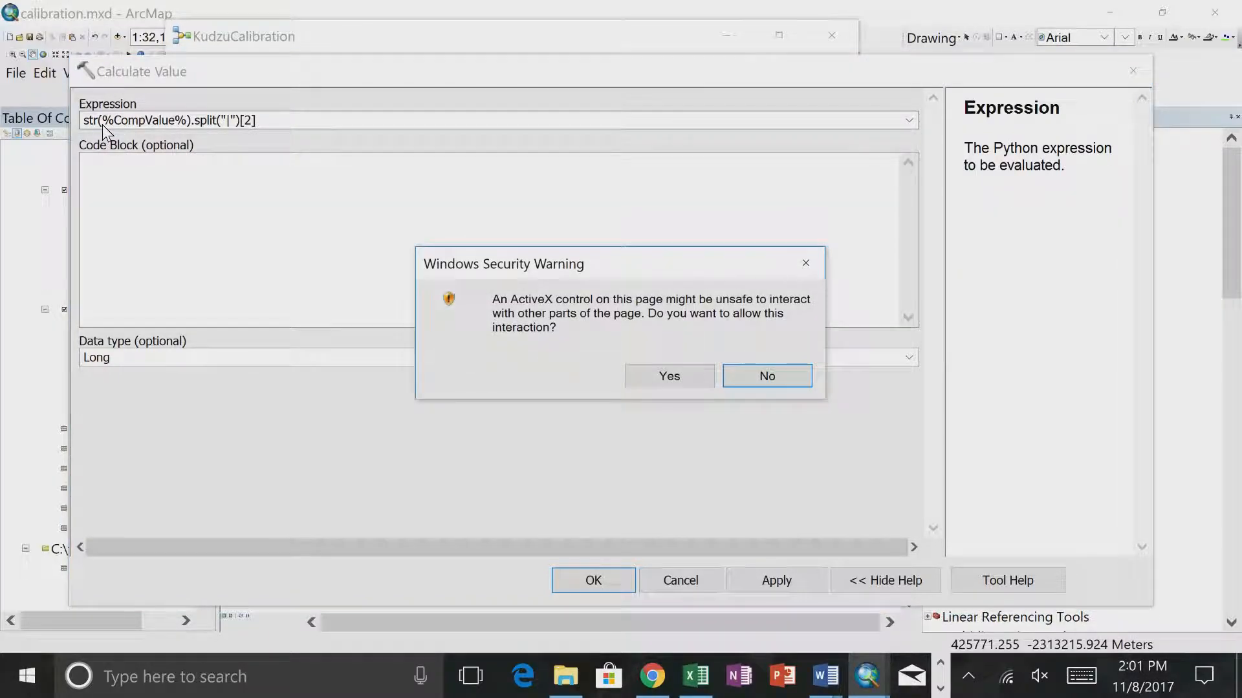
{"action": "left_click", "coordinate": [639, 378]}
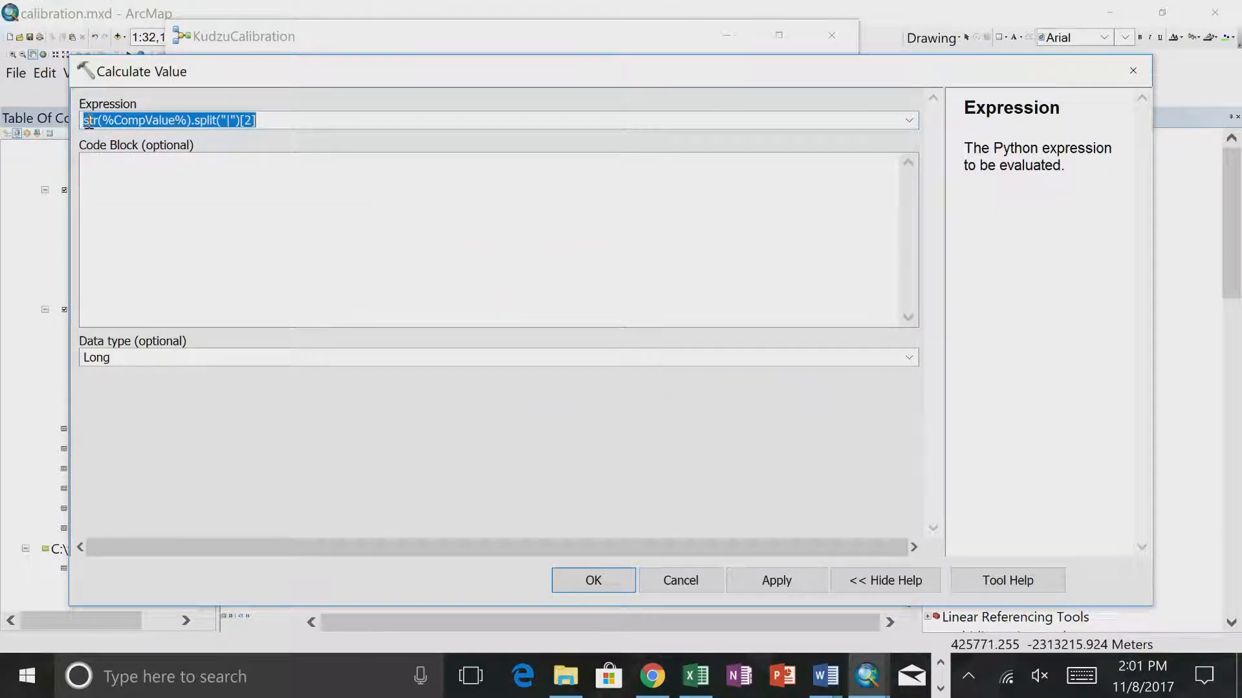
{"action": "left_click", "coordinate": [238, 120]}
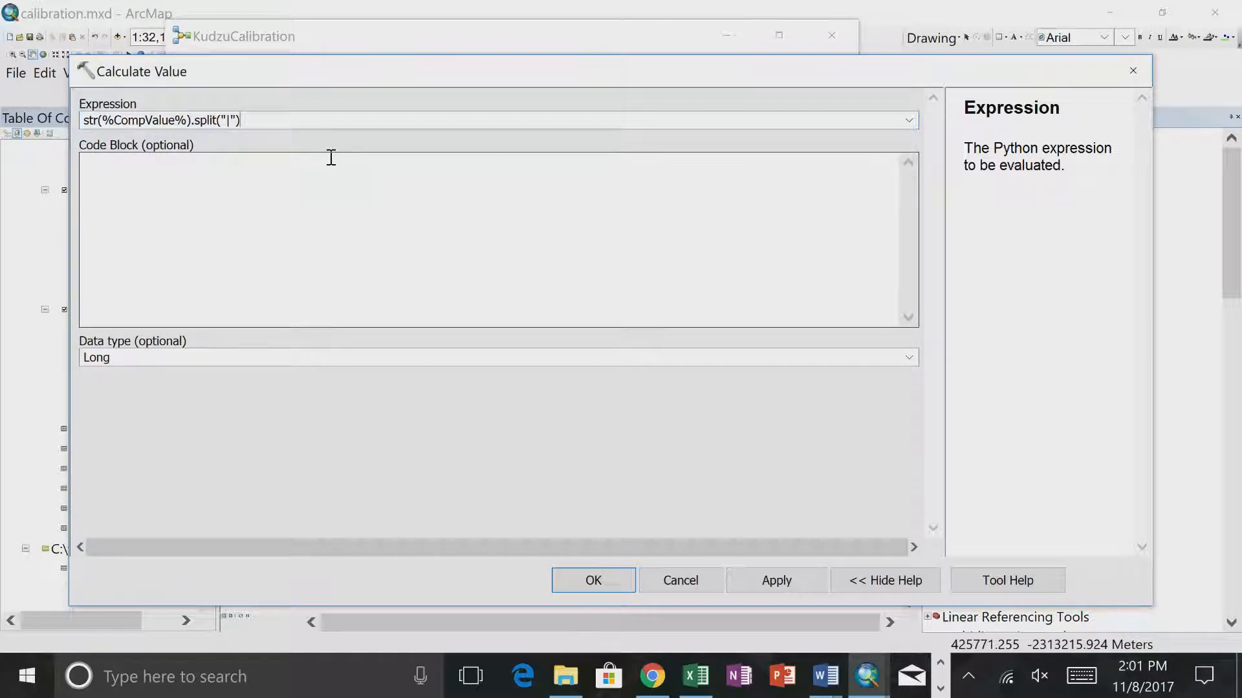
{"action": "left_click", "coordinate": [589, 582]}
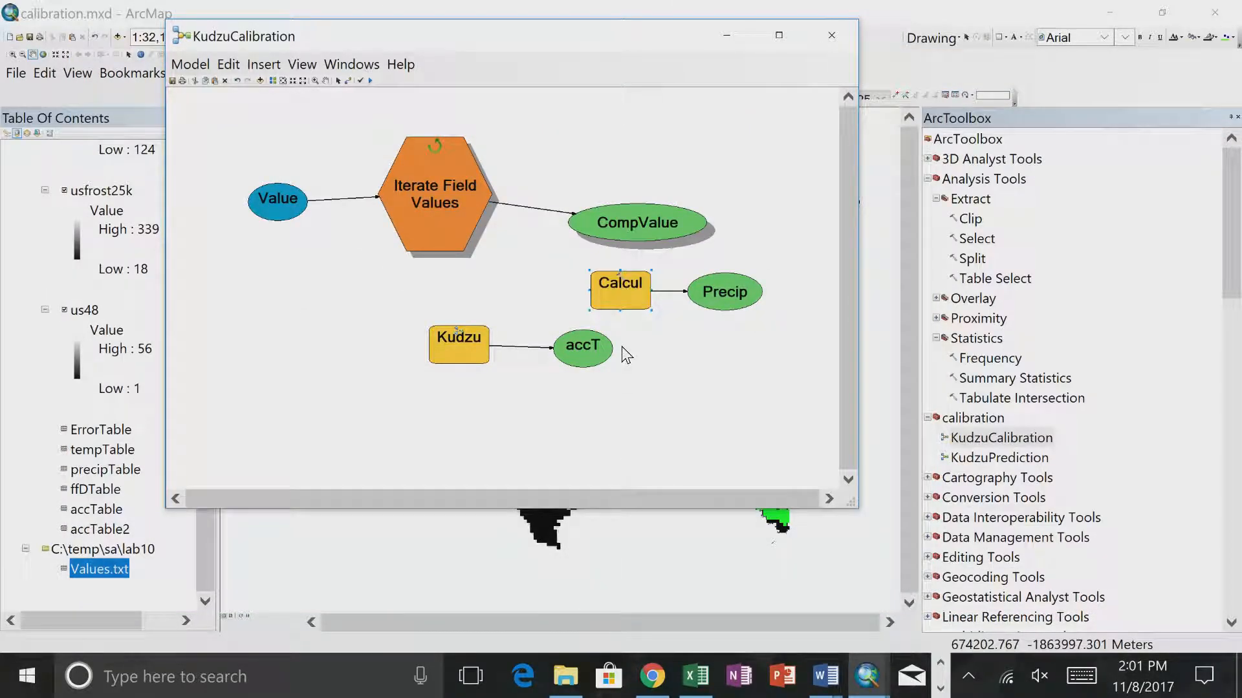
- Run only the Calculate Value tool with the index-free expression and check its run messages
{"action": "right_click", "coordinate": [610, 293]}
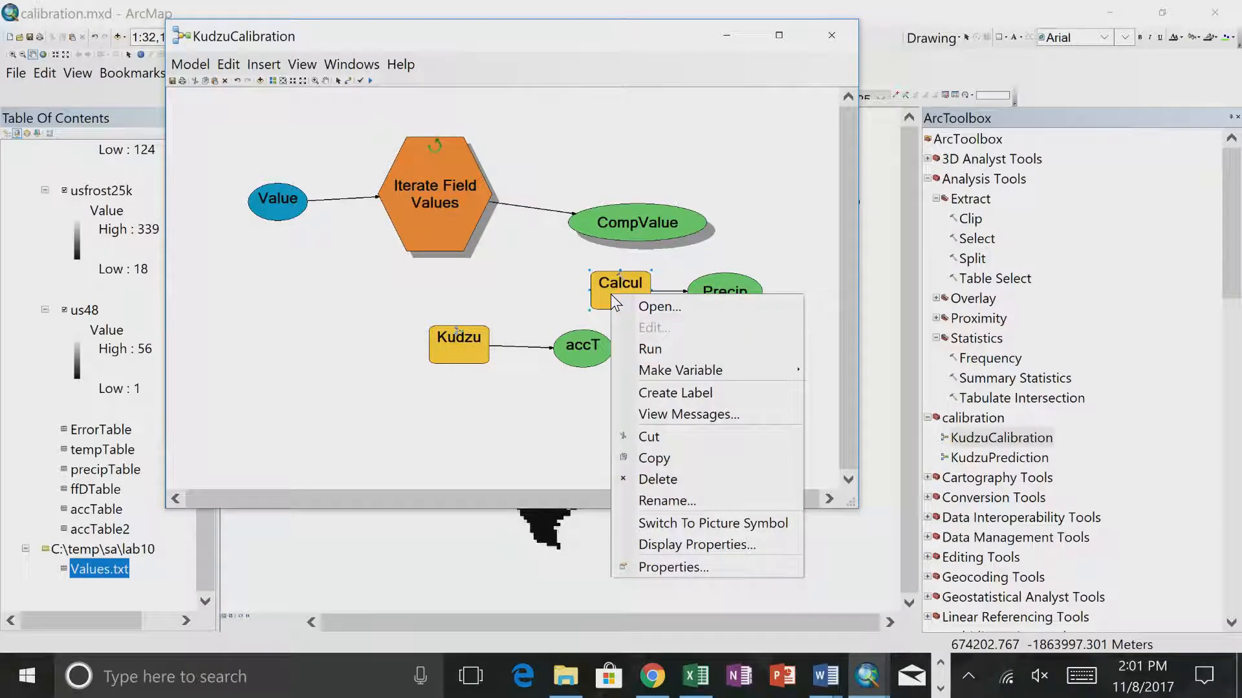
{"action": "left_click", "coordinate": [650, 348]}
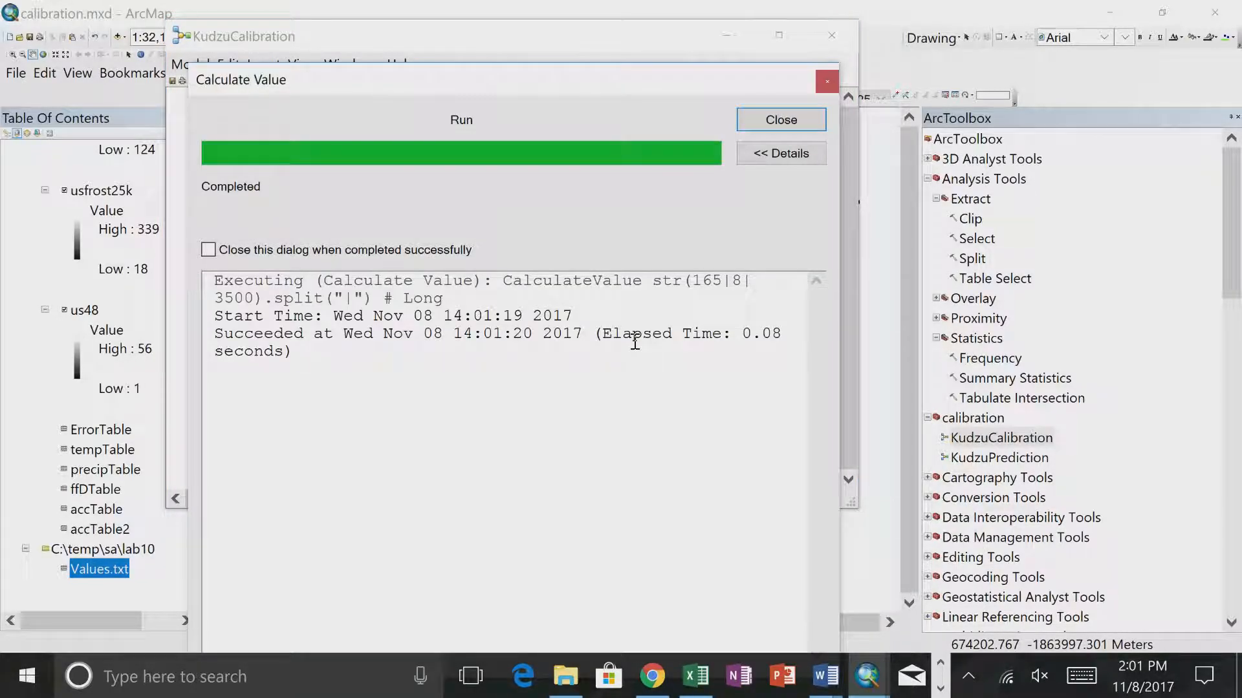
{"action": "left_click", "coordinate": [782, 121]}
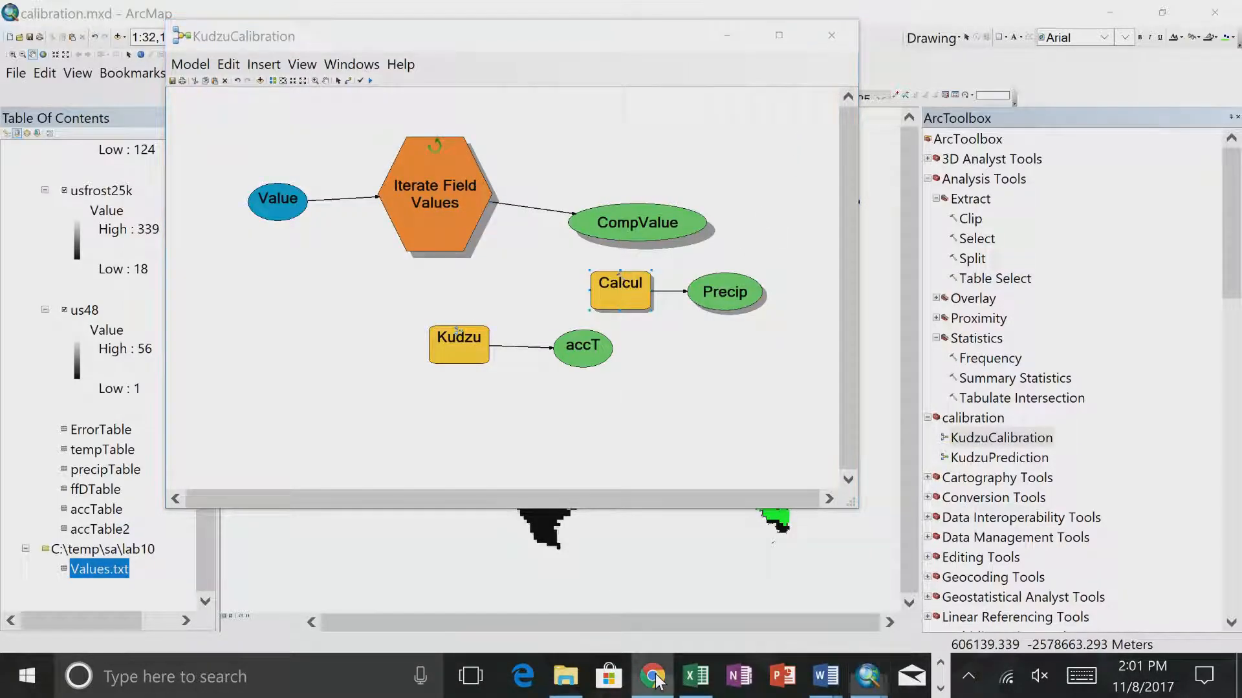
- Switch to Chrome and search Google in a new tab for "sting split python"
{"action": "left_click", "coordinate": [652, 677]}
{"action": "left_click", "coordinate": [969, 18]}
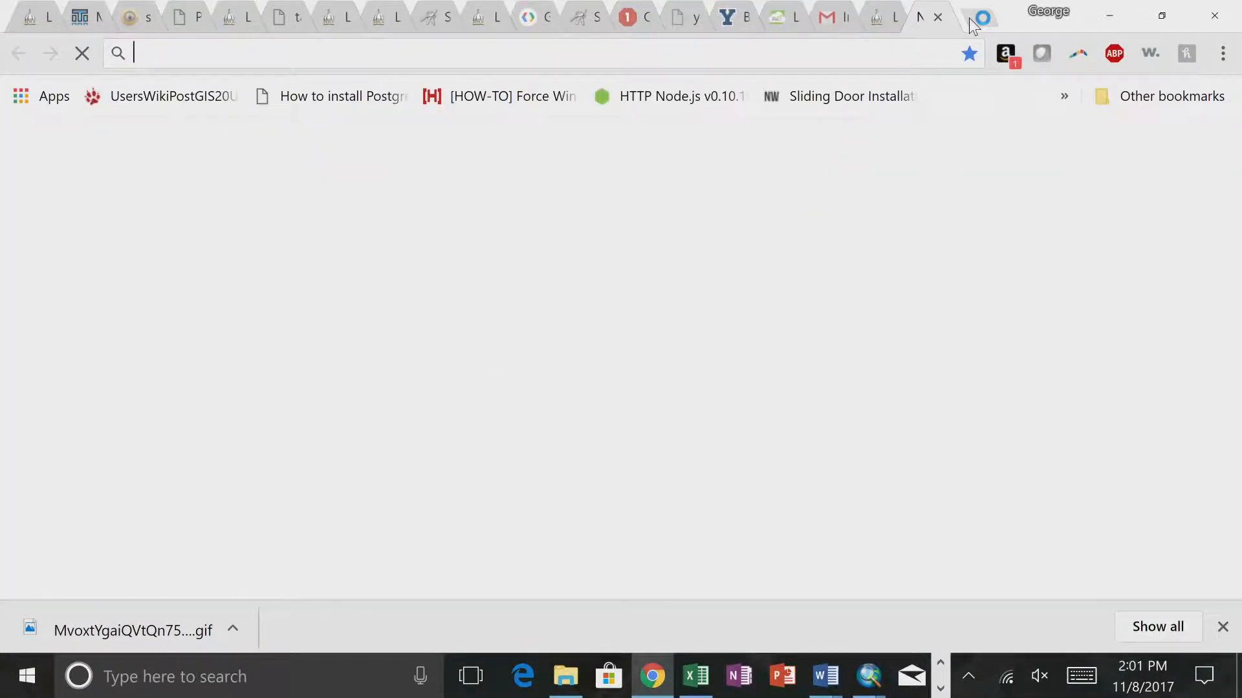
{"action": "type", "text": "sting spl"}
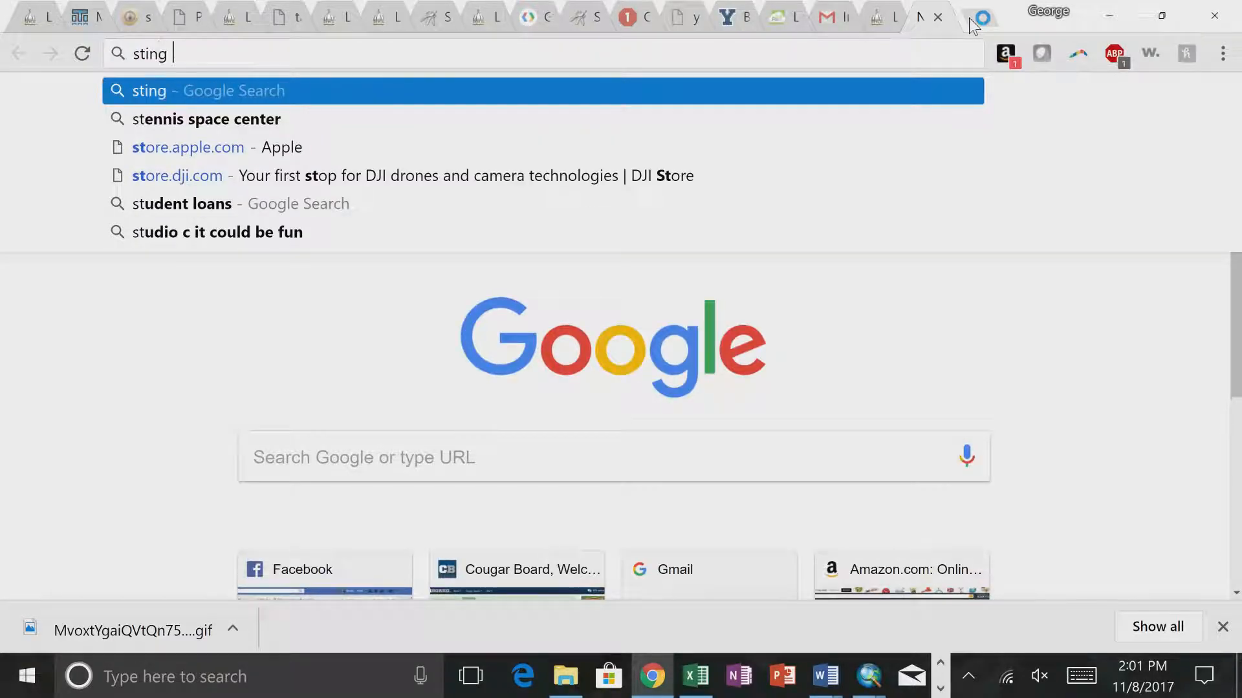
{"action": "key", "text": "BackSpace"}
{"action": "type", "text": "plit python"}
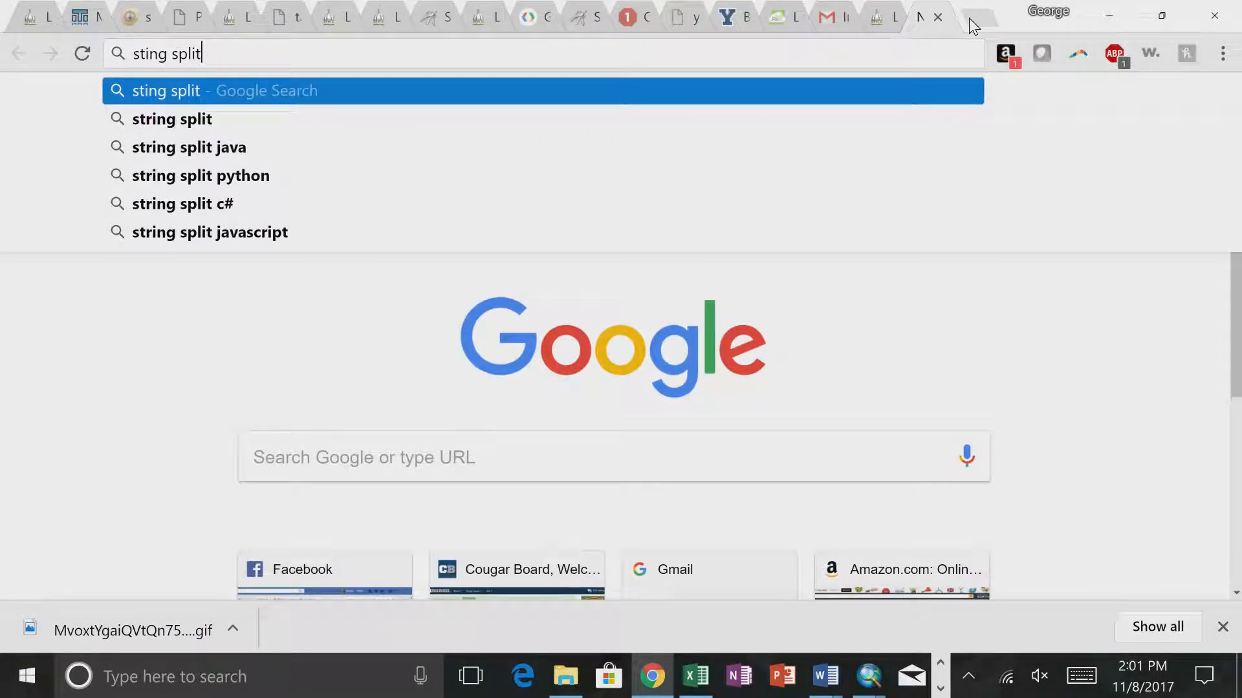
{"action": "key", "text": "Return"}
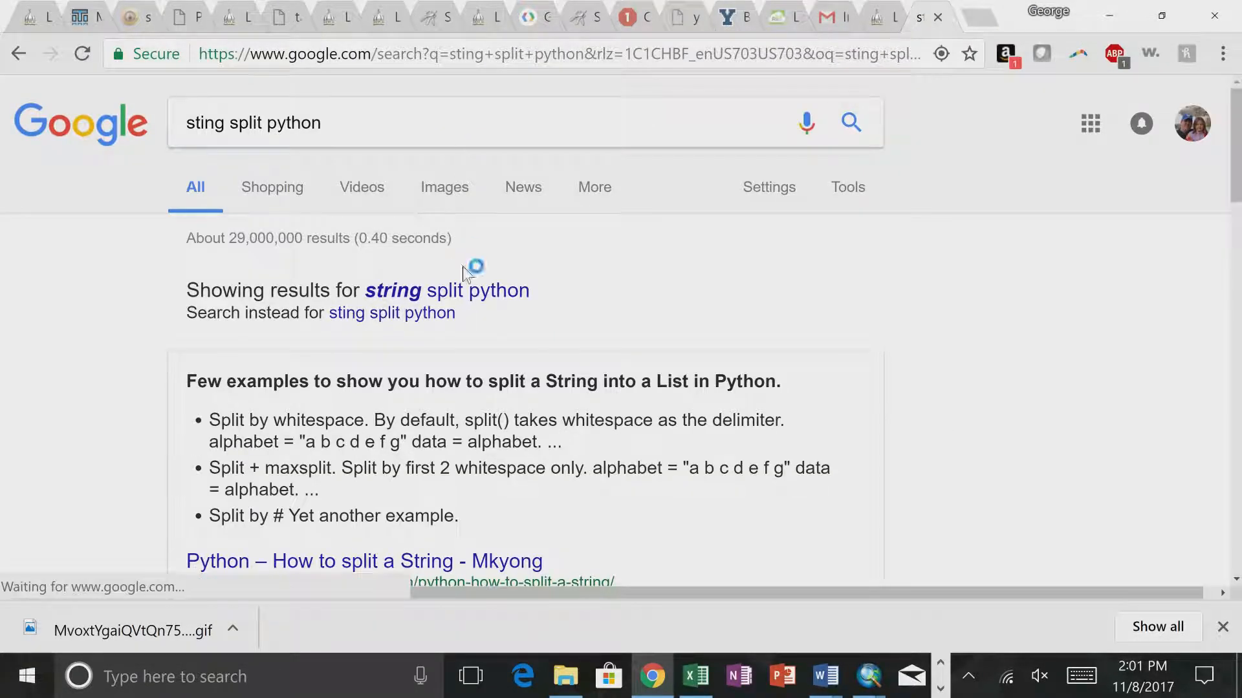
- Open the Mkyong article on splitting a string in Python, read its split examples, and return to the search results
{"action": "scroll", "coordinate": [521, 419], "scroll_direction": "down", "scroll_amount": 2}
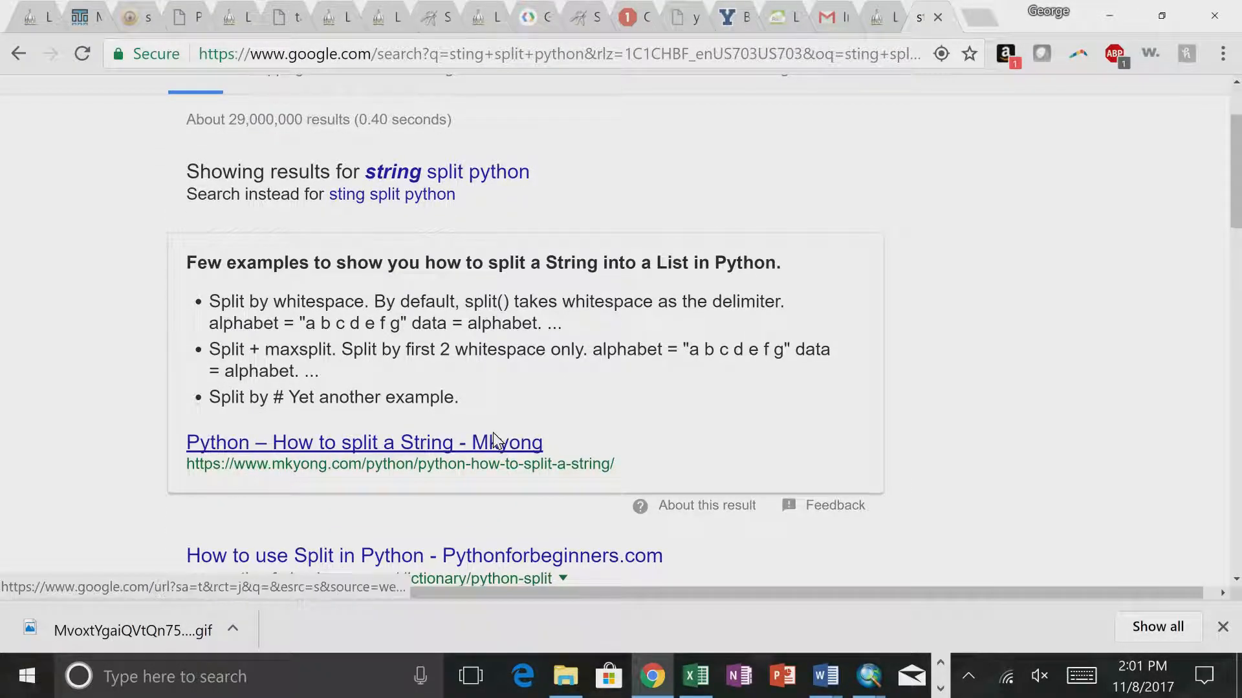
{"action": "left_click", "coordinate": [495, 443]}
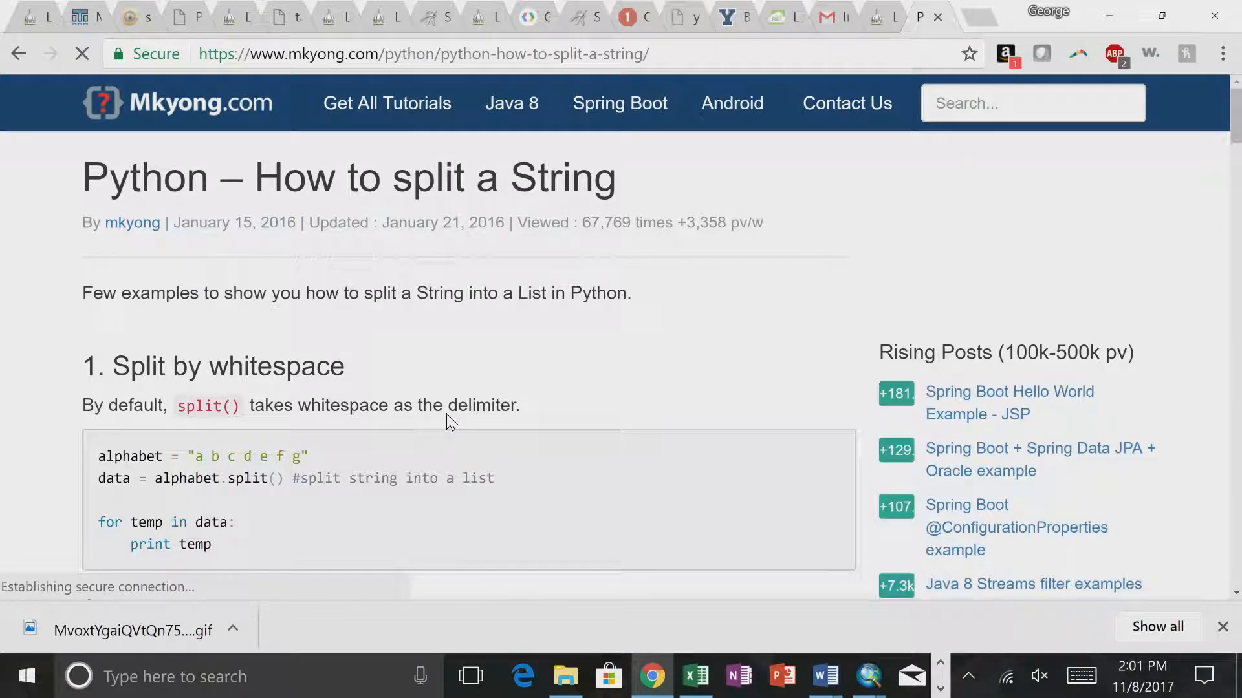
{"action": "scroll", "coordinate": [446, 414], "scroll_direction": "down", "scroll_amount": 1}
{"action": "scroll", "coordinate": [447, 414], "scroll_direction": "down", "scroll_amount": 1}
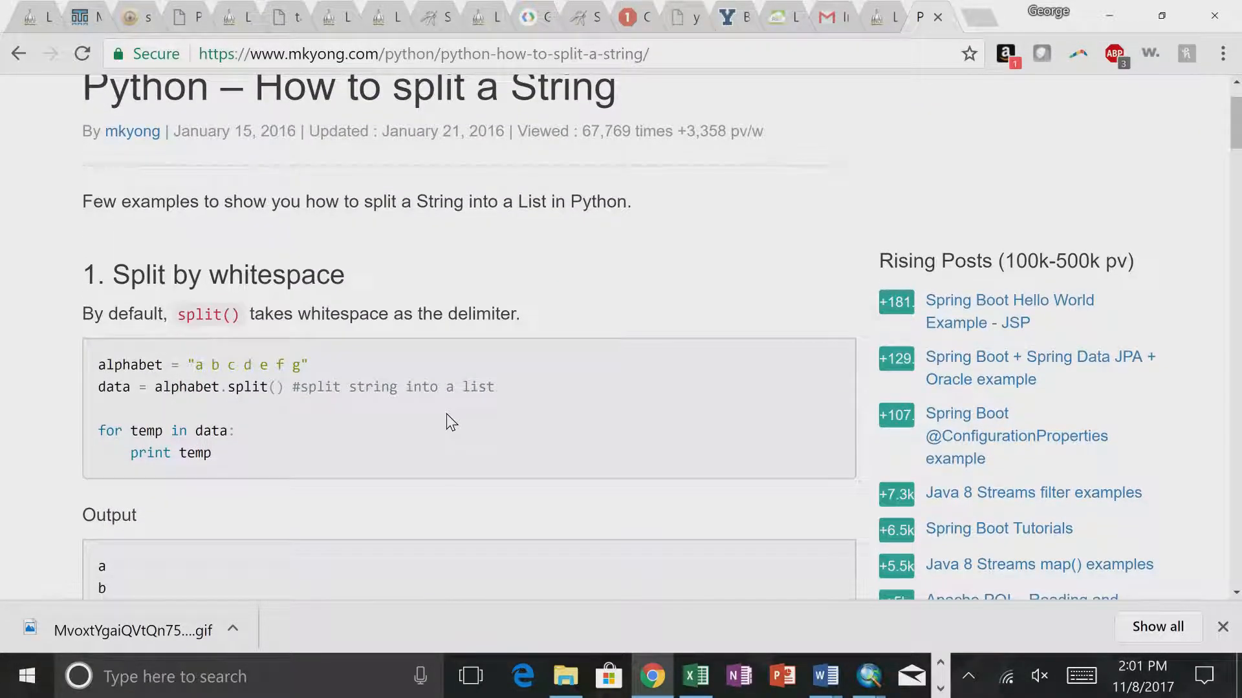
{"action": "scroll", "coordinate": [451, 422], "scroll_direction": "down", "scroll_amount": 7}
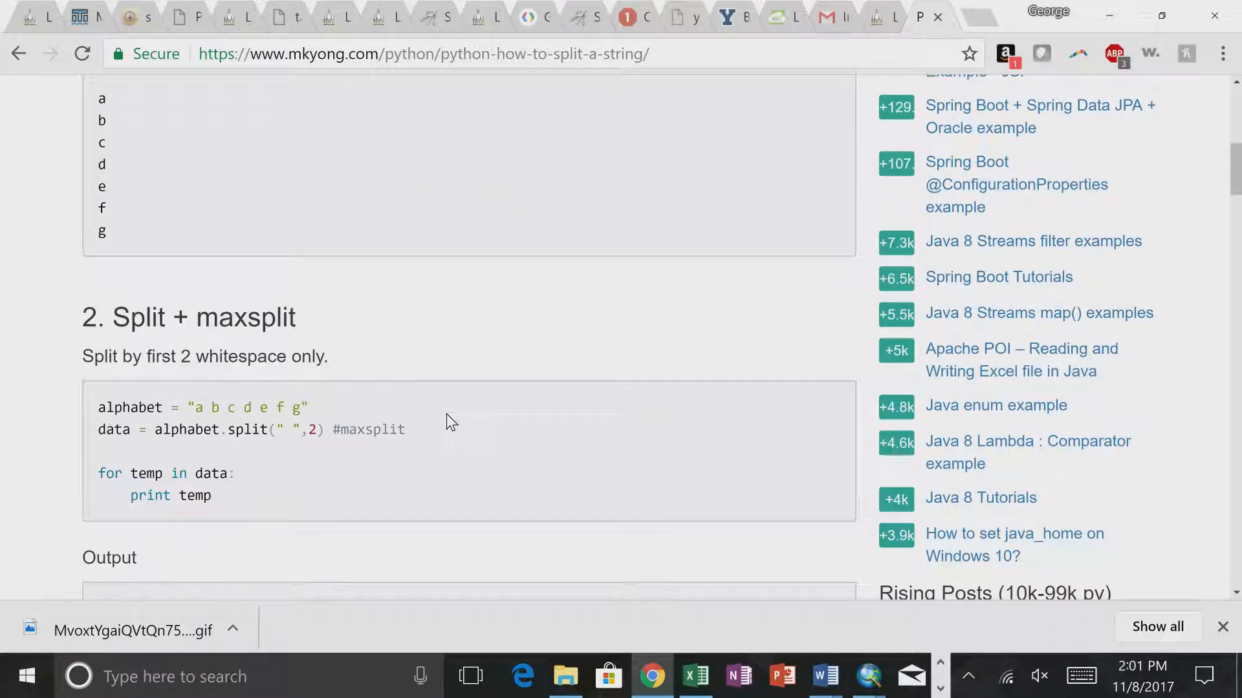
{"action": "scroll", "coordinate": [451, 422], "scroll_direction": "up", "scroll_amount": 9}
{"action": "scroll", "coordinate": [448, 414], "scroll_direction": "down", "scroll_amount": 14}
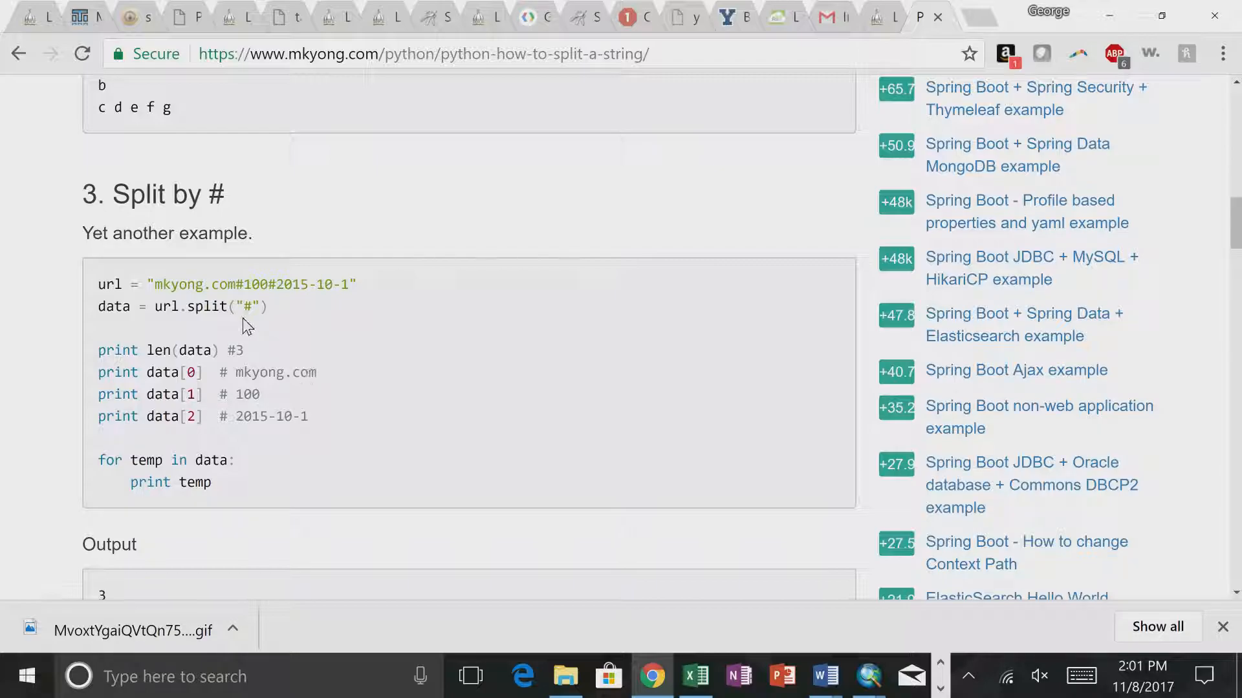
{"action": "left_click", "coordinate": [18, 54]}
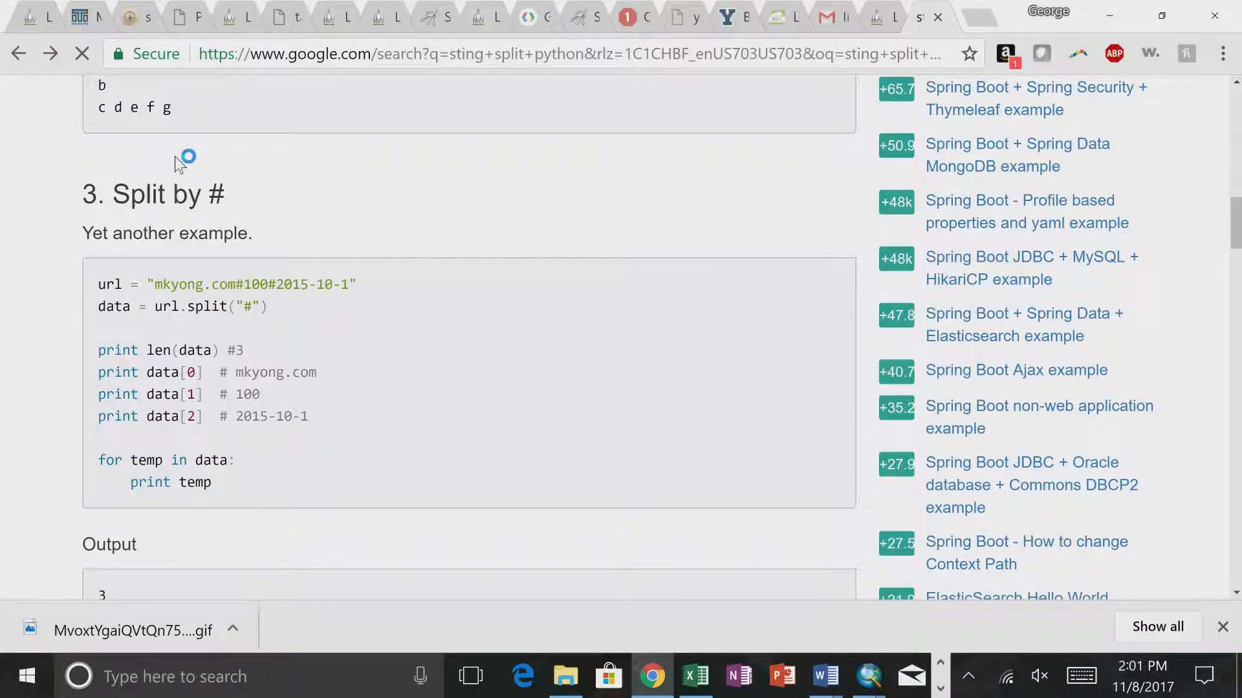
{"action": "scroll", "coordinate": [395, 381], "scroll_direction": "down", "scroll_amount": 5}
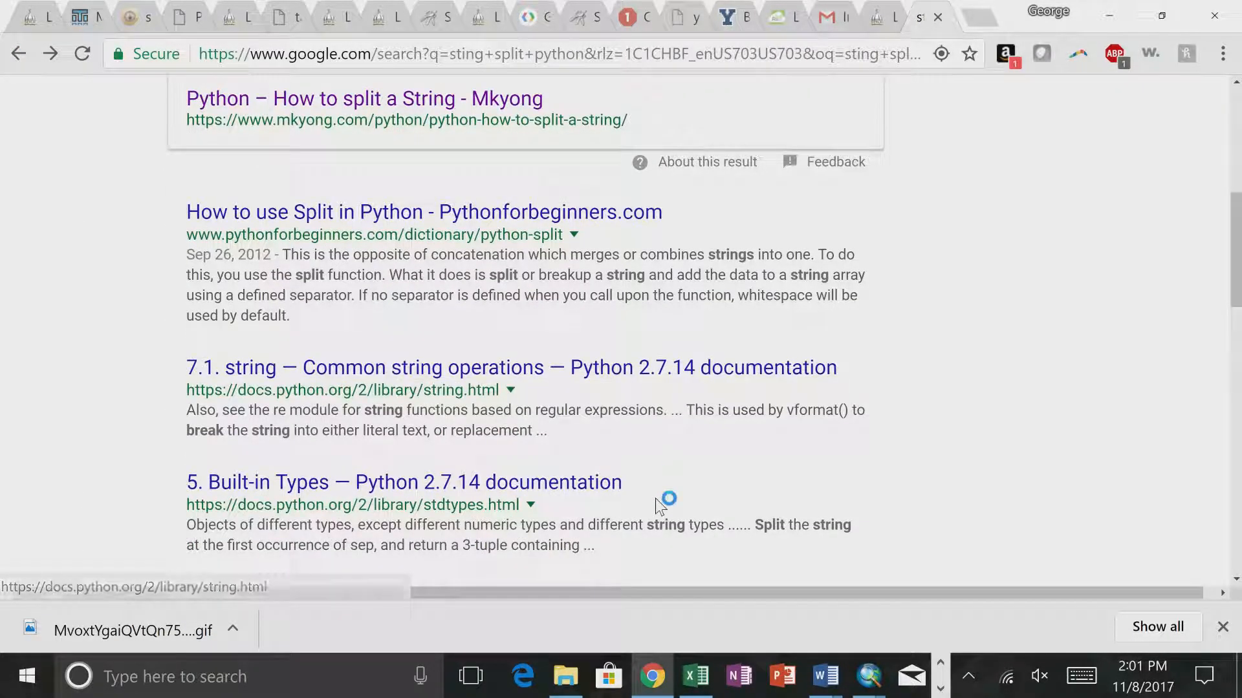
- Launch IDLE to get a Python shell for testing the split syntax
{"action": "key", "text": "super"}
{"action": "type", "text": "idle"}
{"action": "key", "text": "Return"}
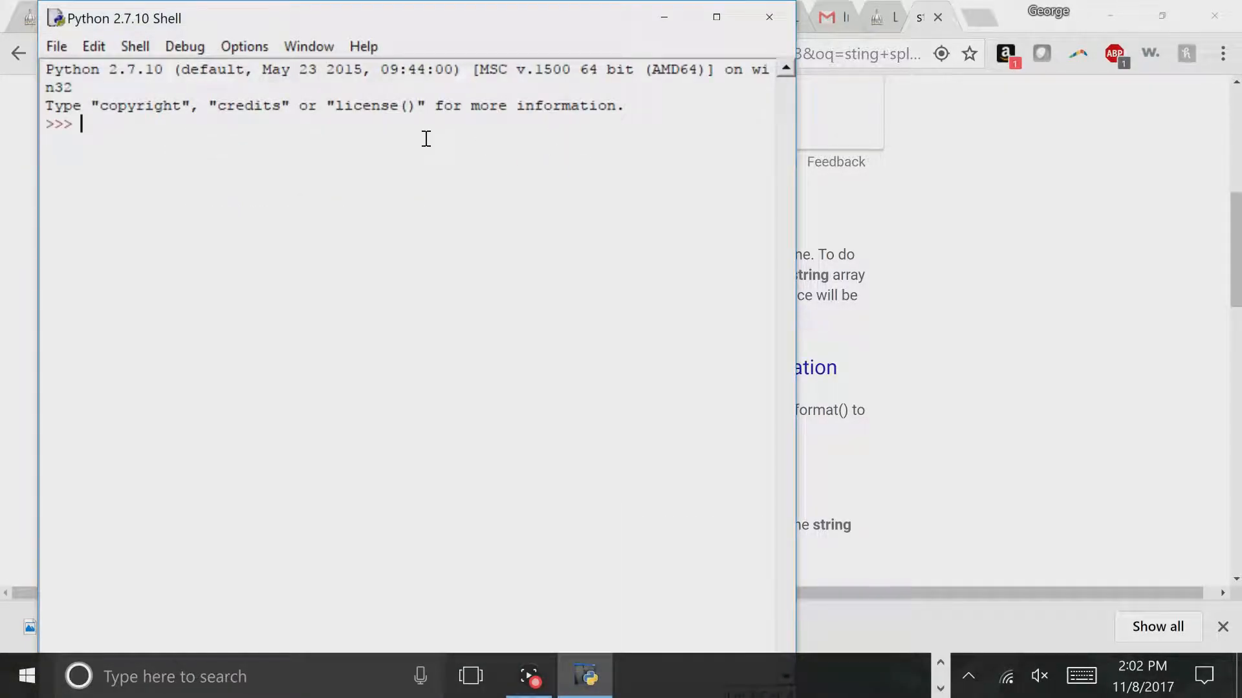
- Assign the pipe-delimited string "11|1223|4123" to the variable a in the Python shell
{"action": "type", "text": "\""}
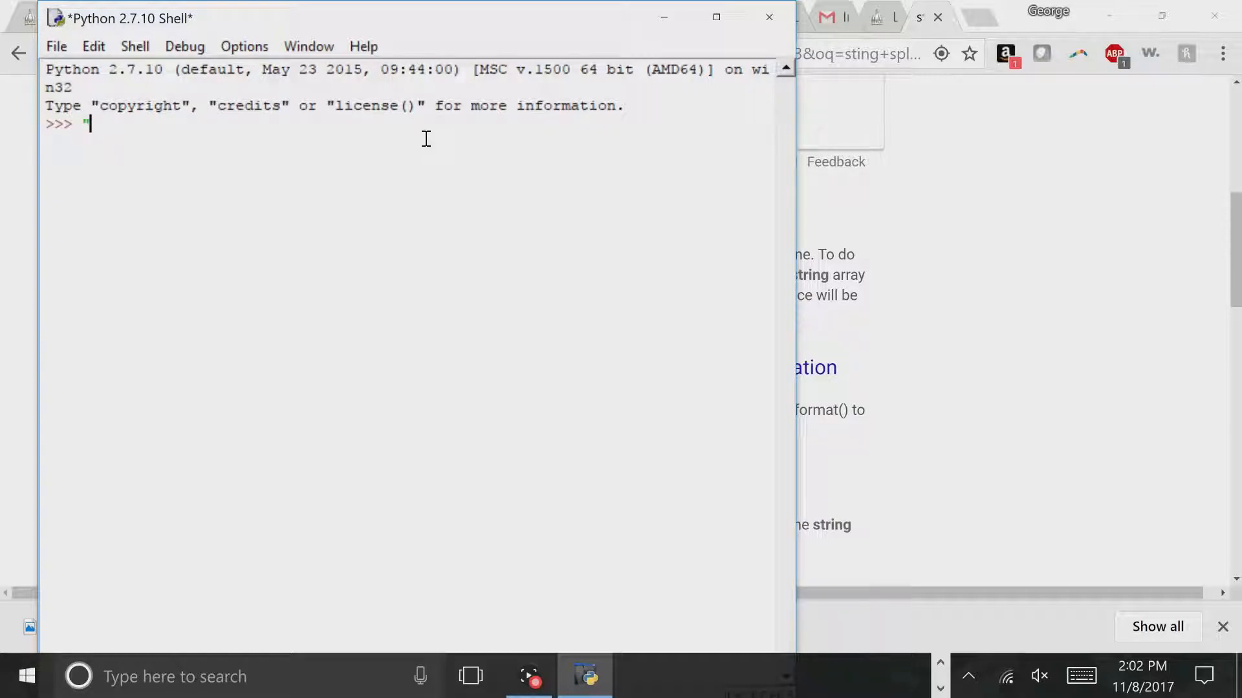
{"action": "key", "text": "BackSpace"}
{"action": "key", "text": "BackSpace"}
{"action": "type", "text": "ll"}
{"action": "type", "text": "|1223"}
{"action": "type", "text": "|4123"}
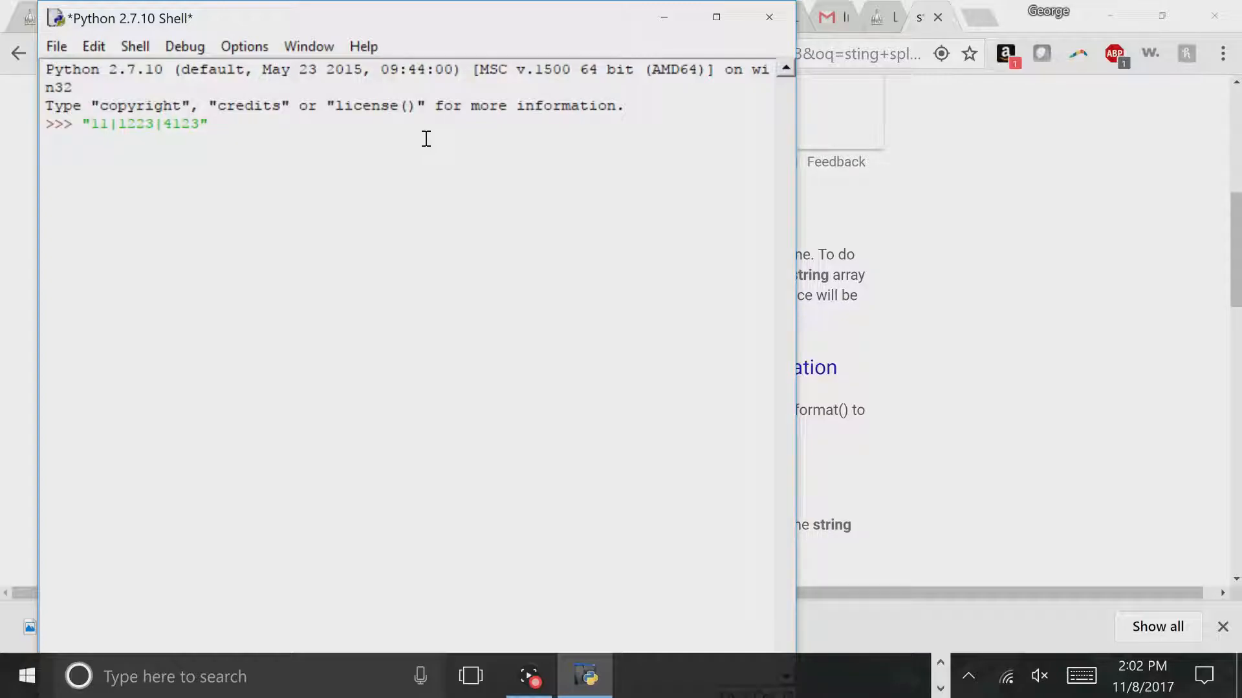
{"action": "key", "text": "Left"}
{"action": "key", "text": "Left"}
{"action": "key", "text": "Left"}
{"action": "key", "text": "Left"}
{"action": "key", "text": "Left"}
{"action": "key", "text": "Left"}
{"action": "key", "text": "Home"}
{"action": "type", "text": "a ="}
{"action": "key", "text": "Return"}
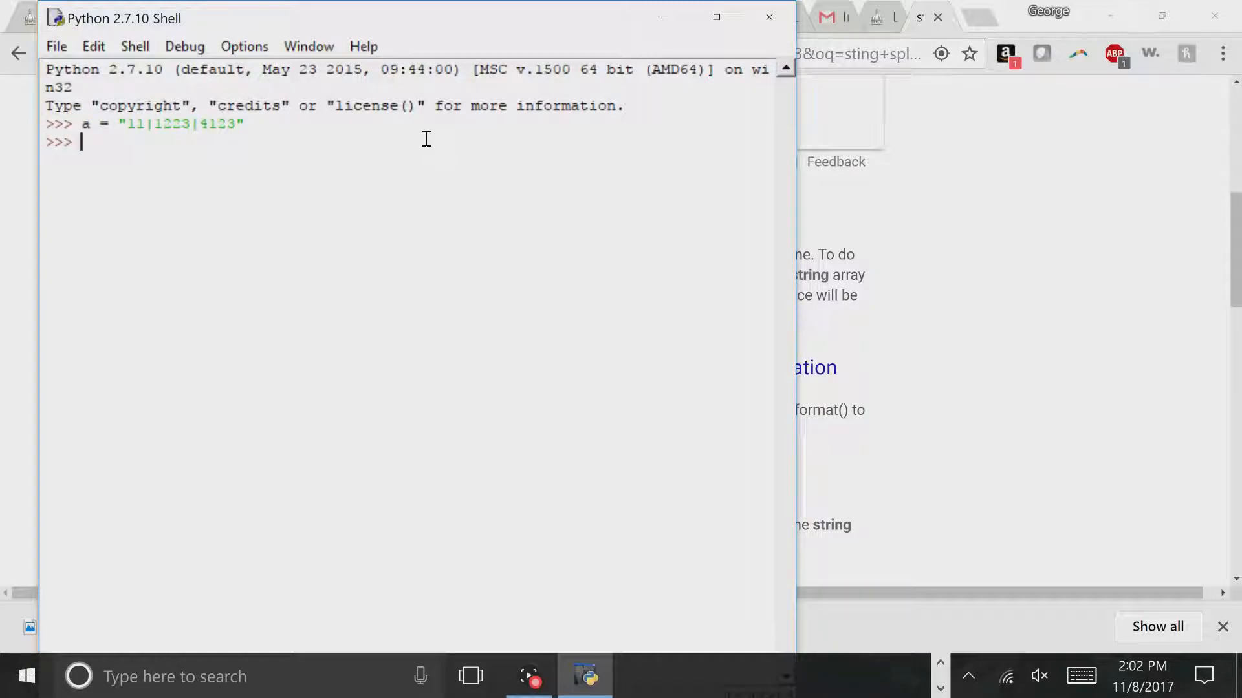
- Test a.split("|") on the string in the Python shell, then close the shell
{"action": "type", "text": "a.split("}
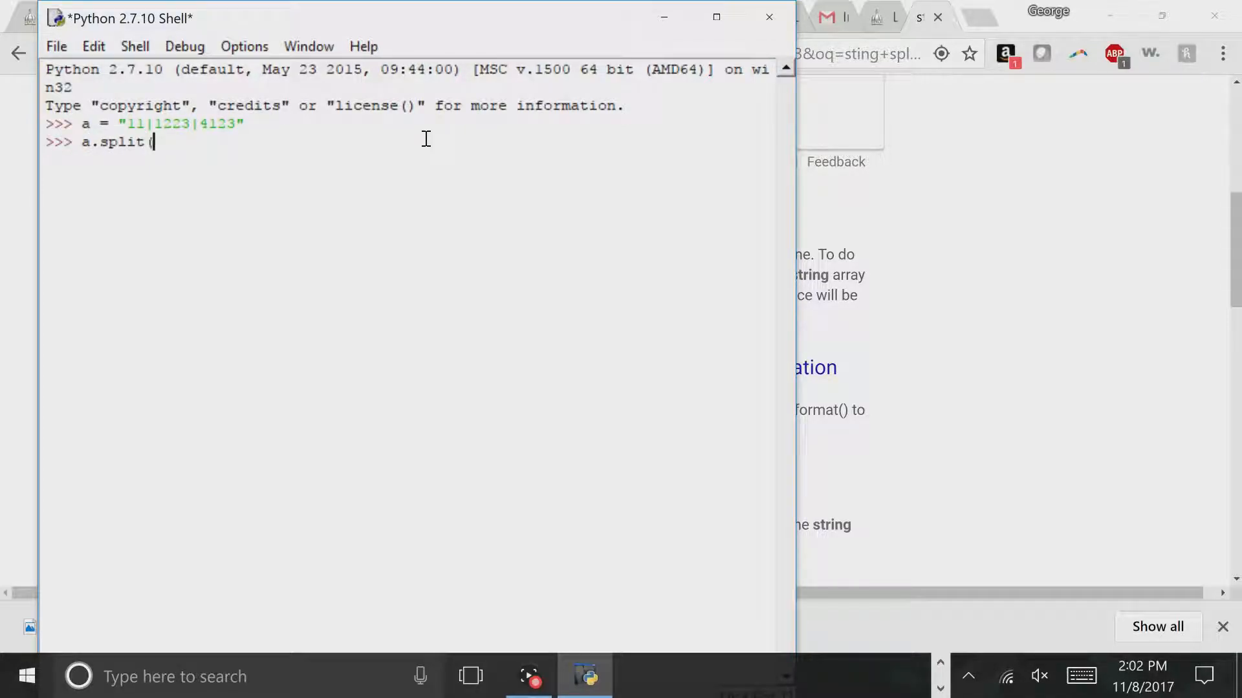
{"action": "type", "text": "\"|\")"}
{"action": "key", "text": "Return"}
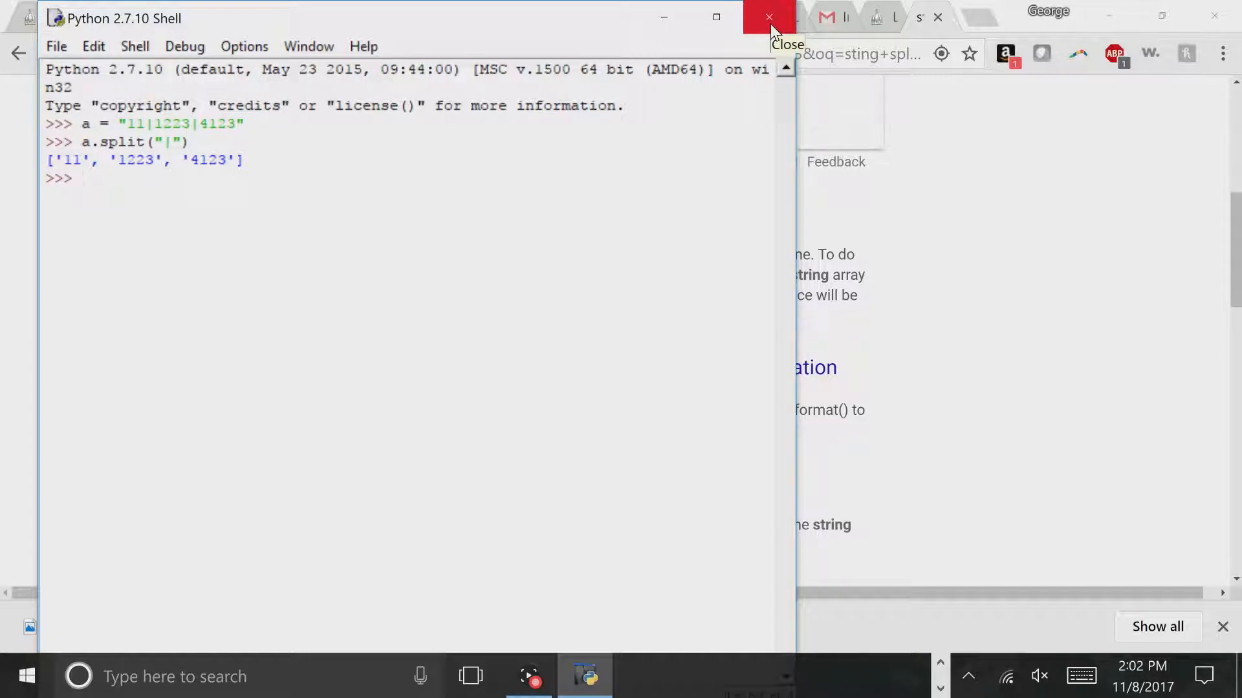
{"action": "type", "text": "a.split(\"|"}
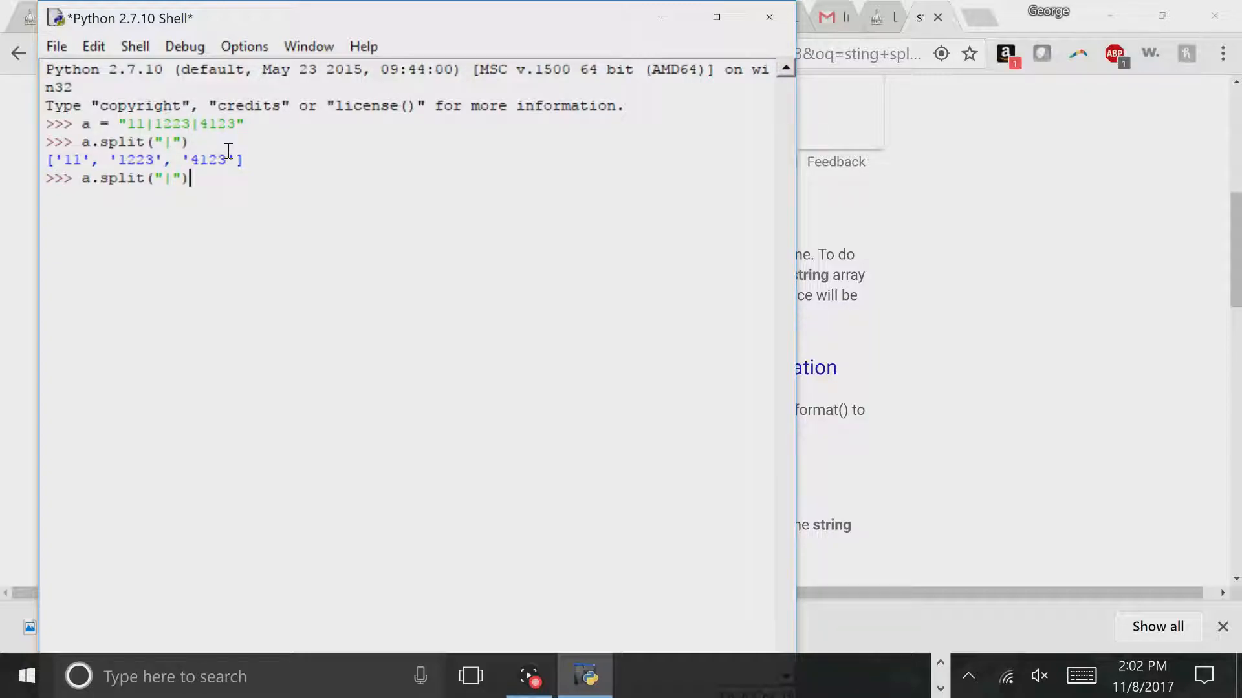
{"action": "key", "text": "Return"}
{"action": "left_click", "coordinate": [769, 17]}
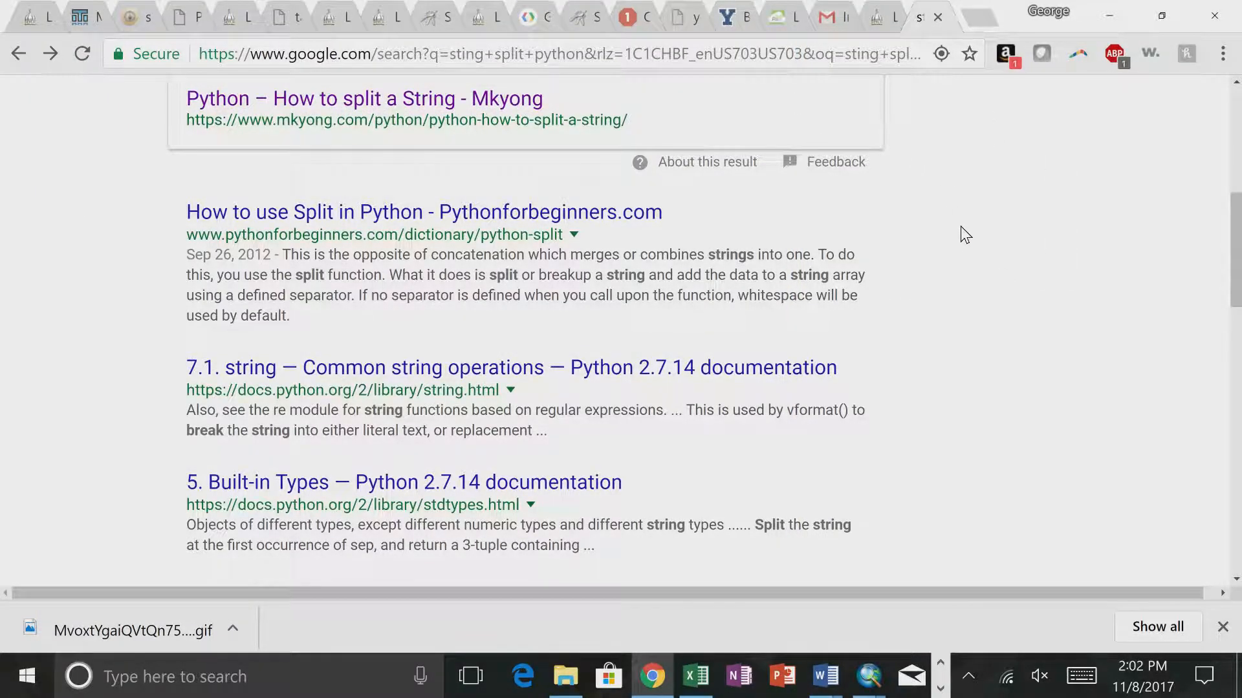
- Return to ArcMap and delete the leading str( from the Calculate Value expression
{"action": "key", "text": "alt+Tab"}
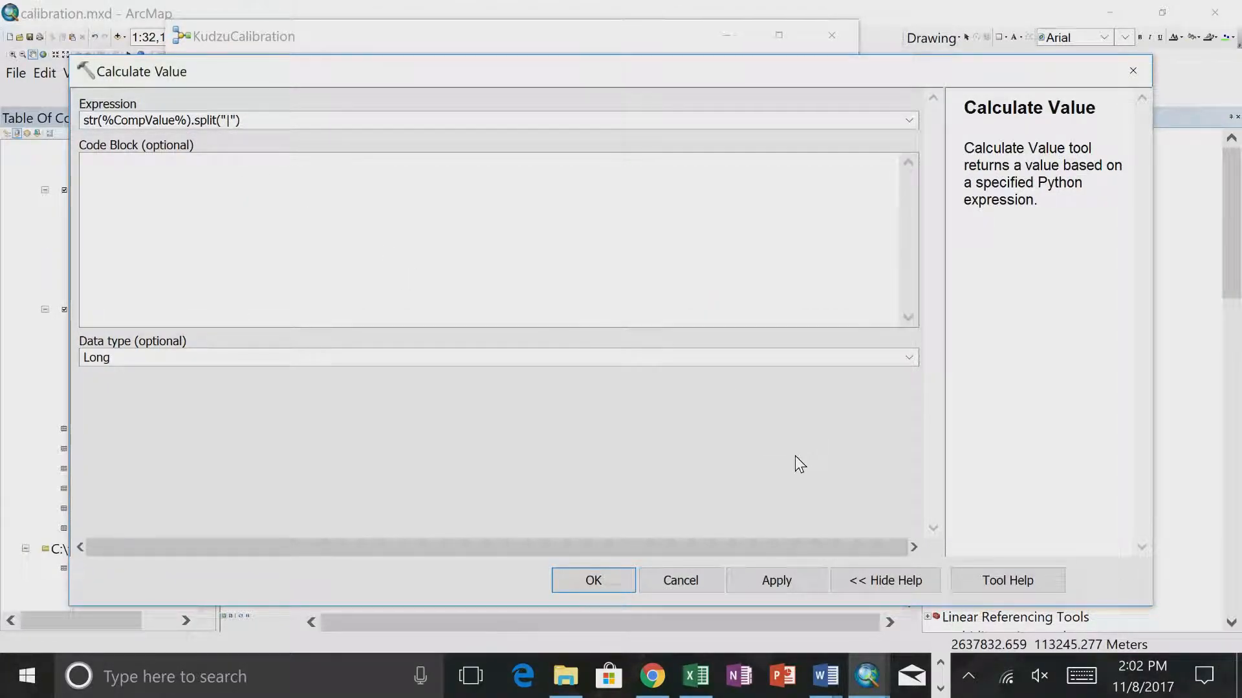
{"action": "left_click", "coordinate": [100, 121]}
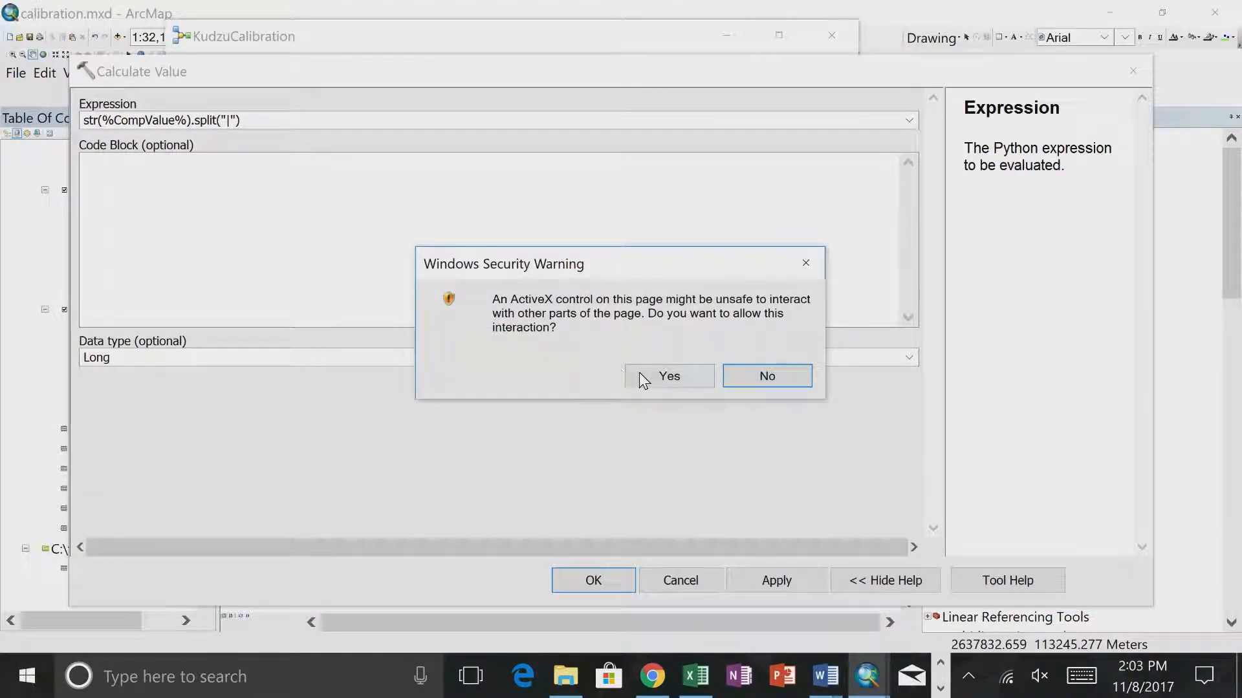
{"action": "left_click", "coordinate": [675, 380]}
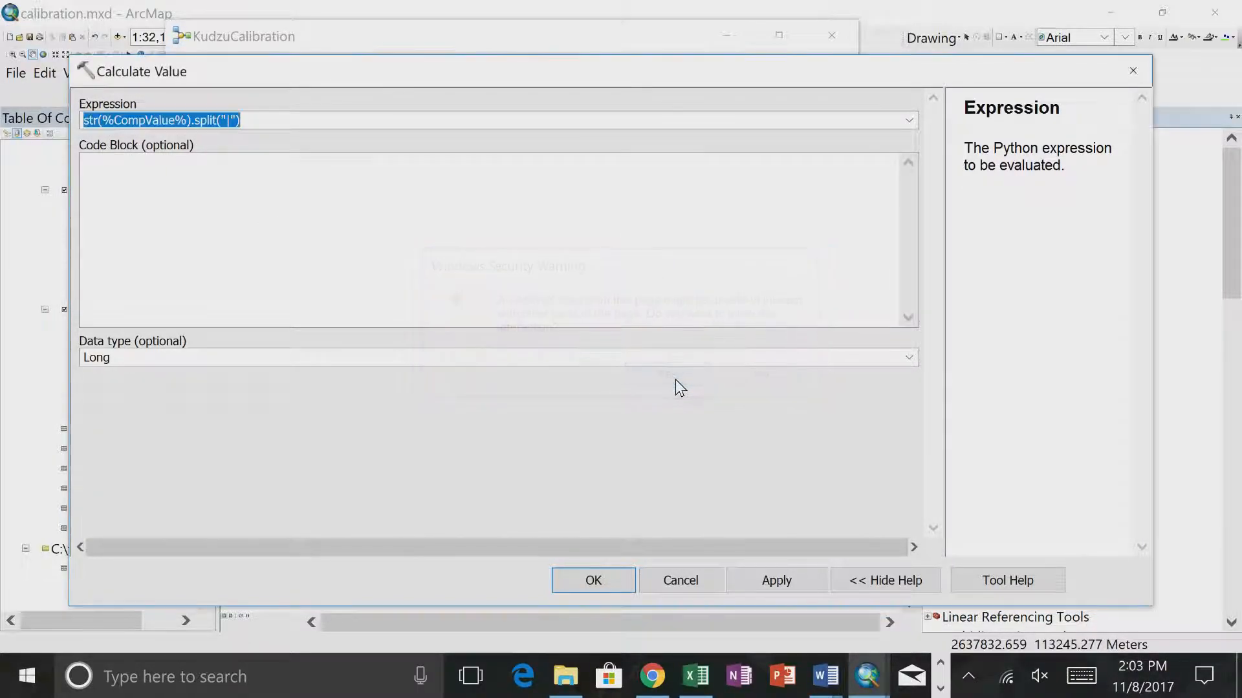
{"action": "left_click", "coordinate": [102, 121]}
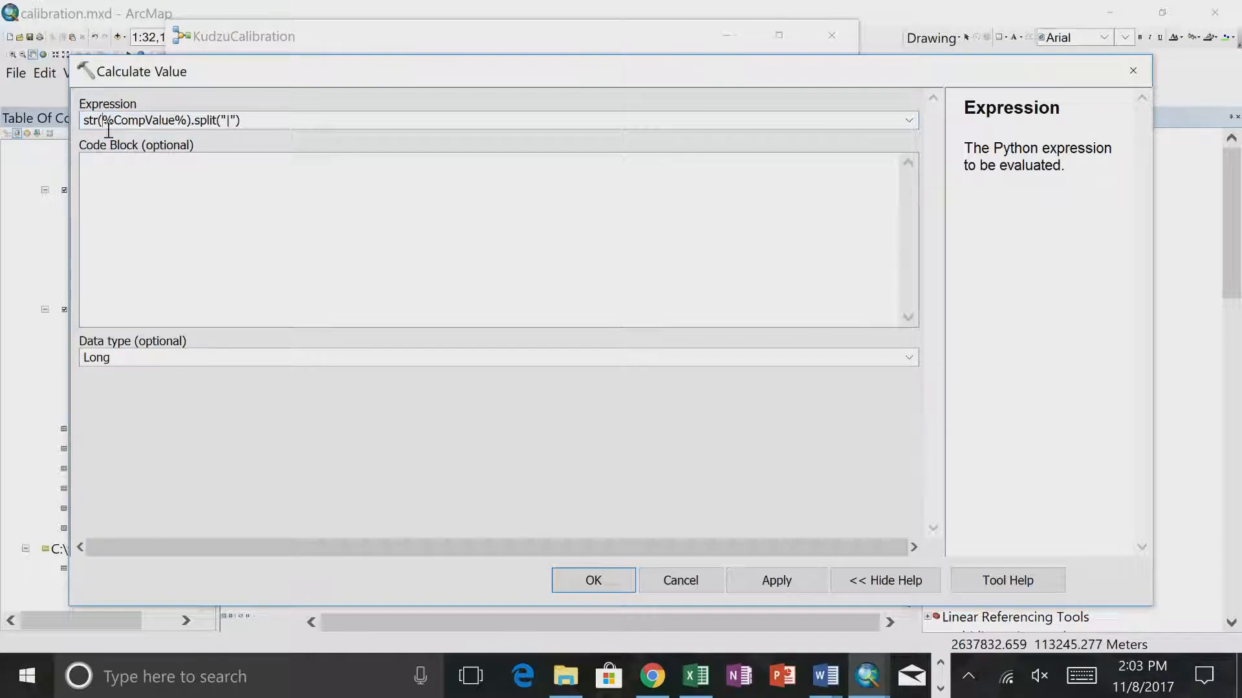
{"action": "key", "text": "BackSpace"}
{"action": "key", "text": "BackSpace"}
{"action": "key", "text": "BackSpace"}
{"action": "key", "text": "BackSpace"}
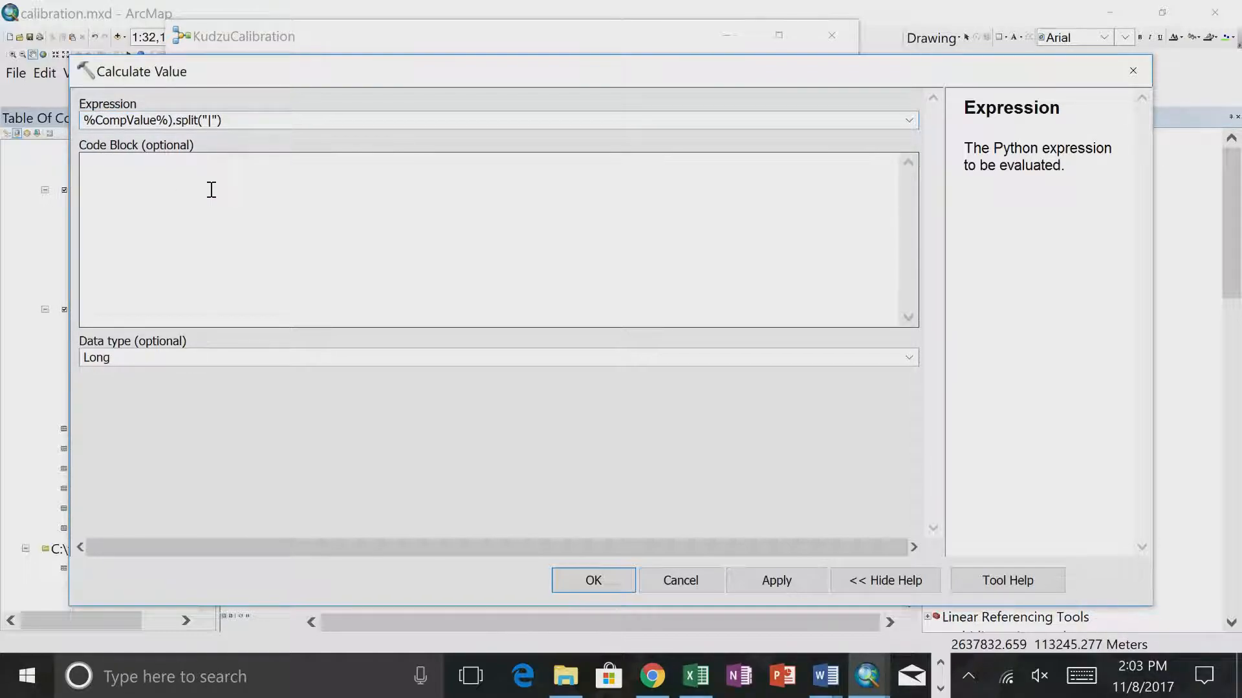
- Set the Calculate Value output data type to String
{"action": "left_click", "coordinate": [189, 356]}
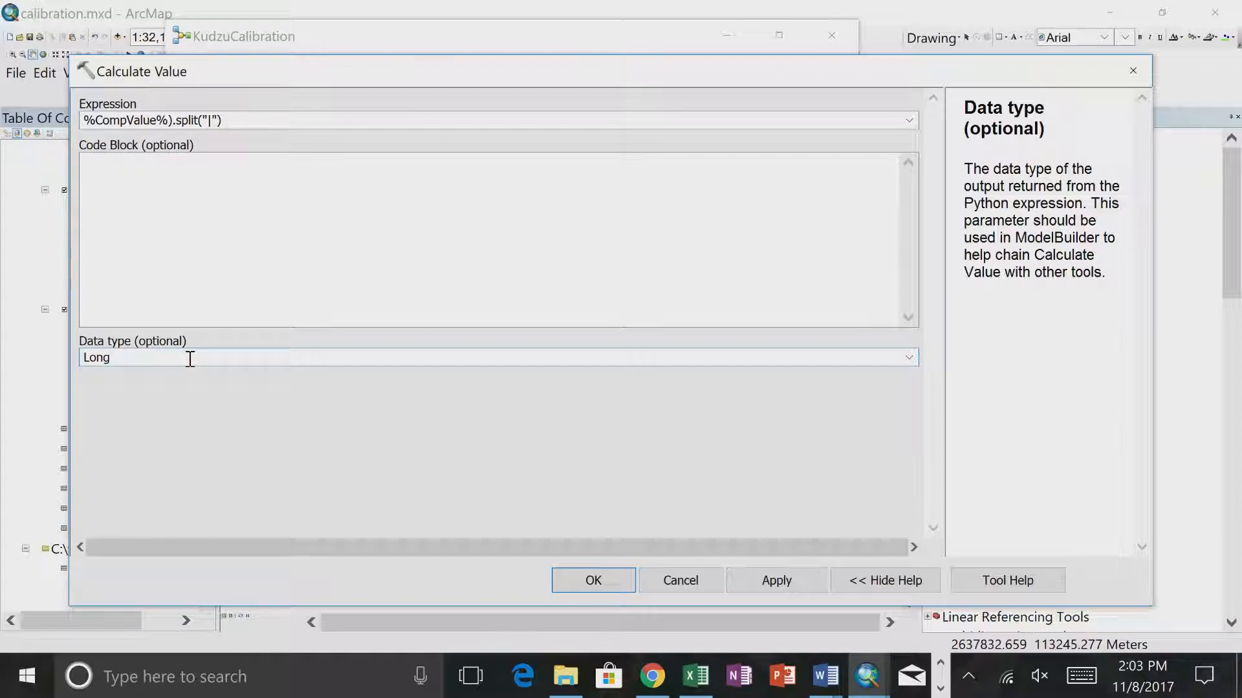
{"action": "type", "text": "Lon"}
{"action": "key", "text": "BackSpace"}
{"action": "key", "text": "BackSpace"}
{"action": "key", "text": "BackSpace"}
{"action": "type", "text": "Stri"}
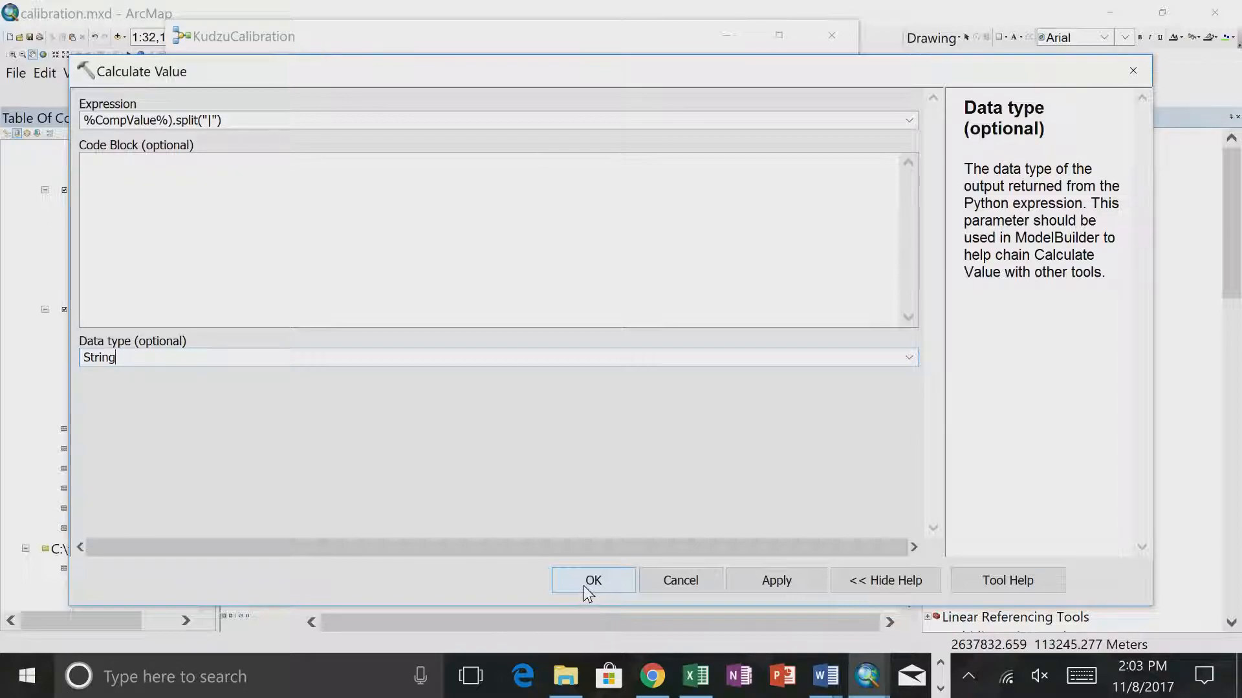
- Set the split separator in the Calculate Value expression to "1" and run the tool from the model
{"action": "left_click", "coordinate": [214, 121]}
{"action": "type", "text": "|"}
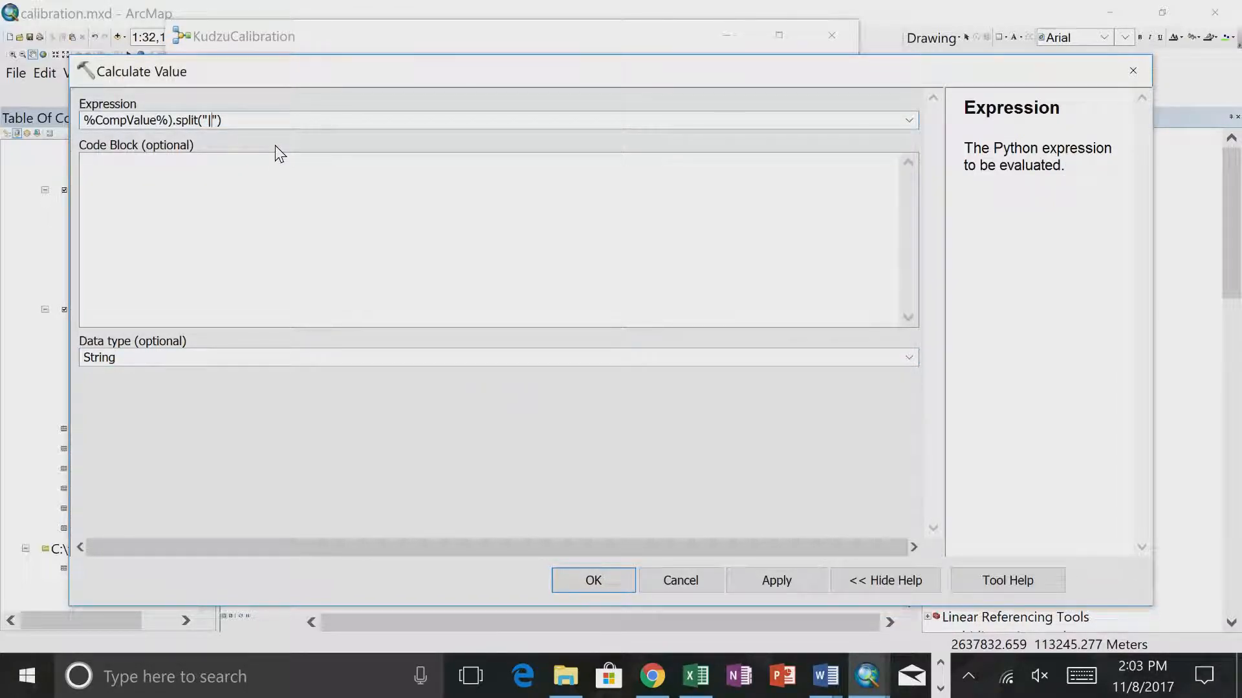
{"action": "left_click", "coordinate": [594, 584]}
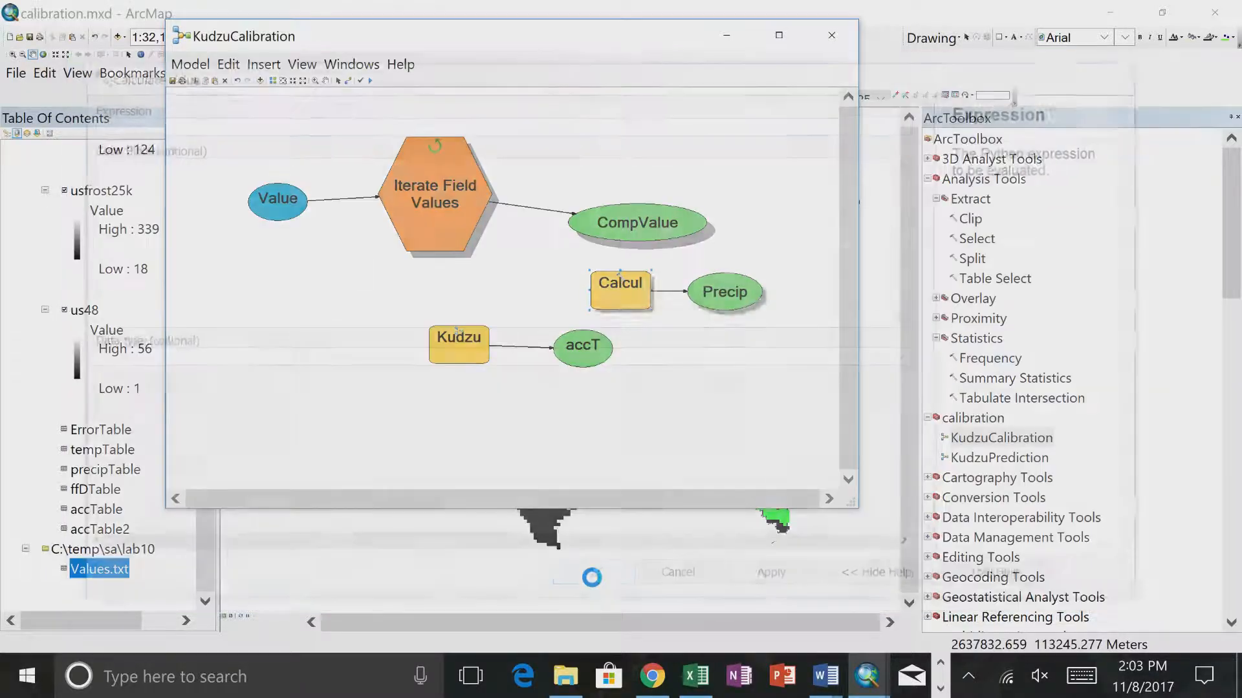
{"action": "right_click", "coordinate": [615, 284]}
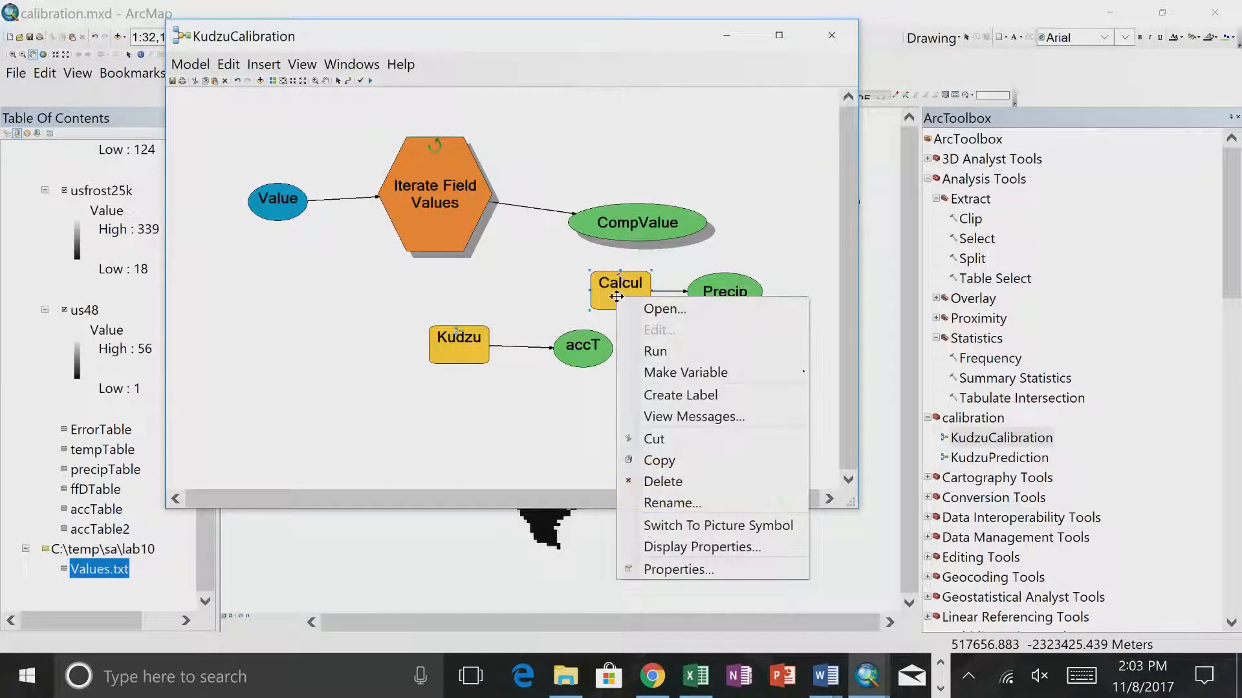
{"action": "left_click", "coordinate": [643, 342]}
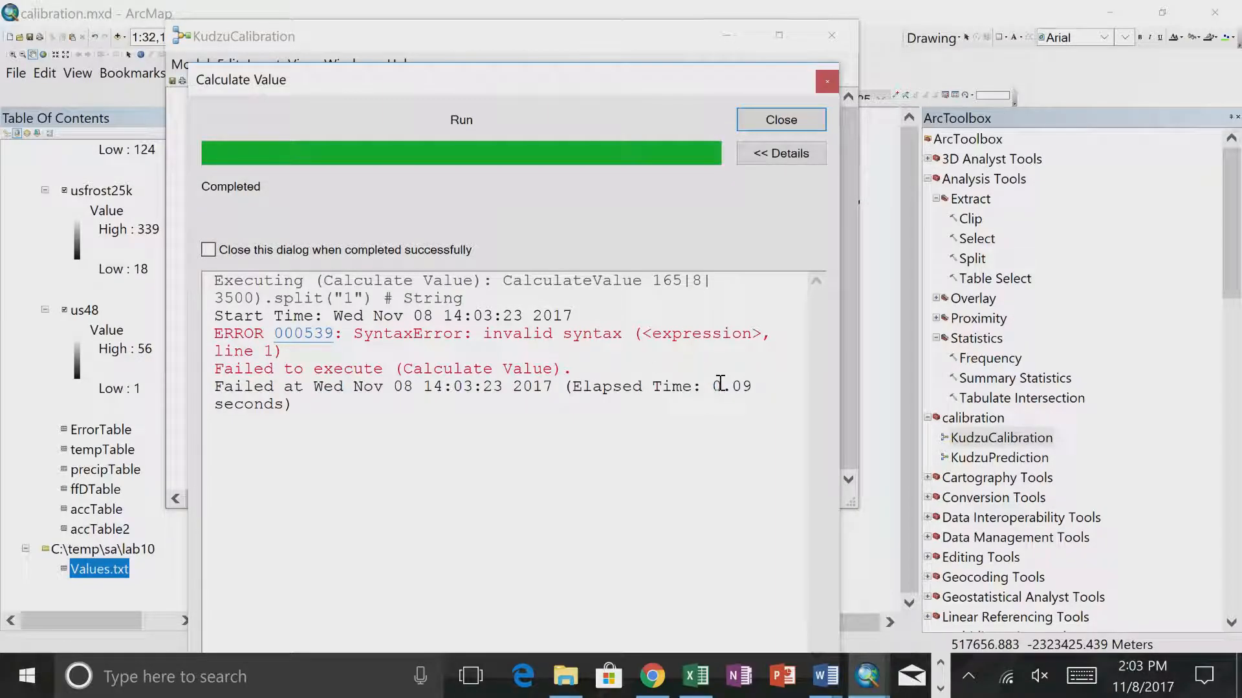
{"action": "left_click", "coordinate": [779, 120]}
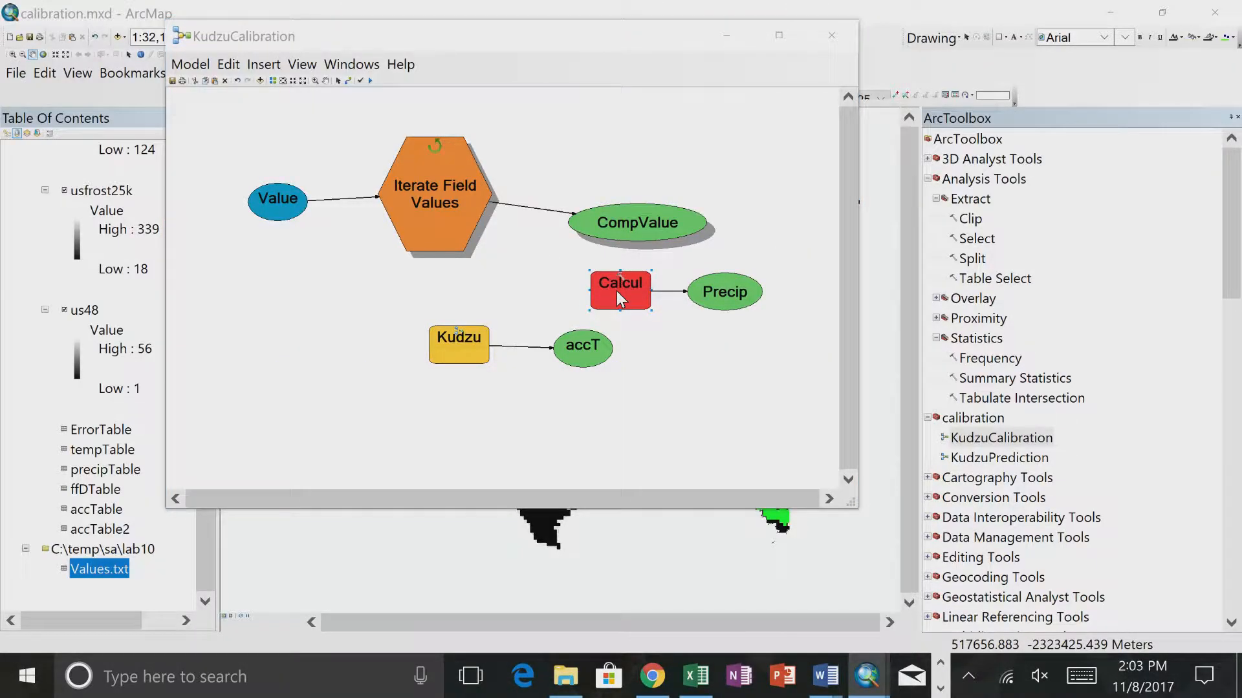
- Delete the closing parenthesis after %CompValue% in the Calculate Value expression and run the tool
{"action": "double_click", "coordinate": [615, 291]}
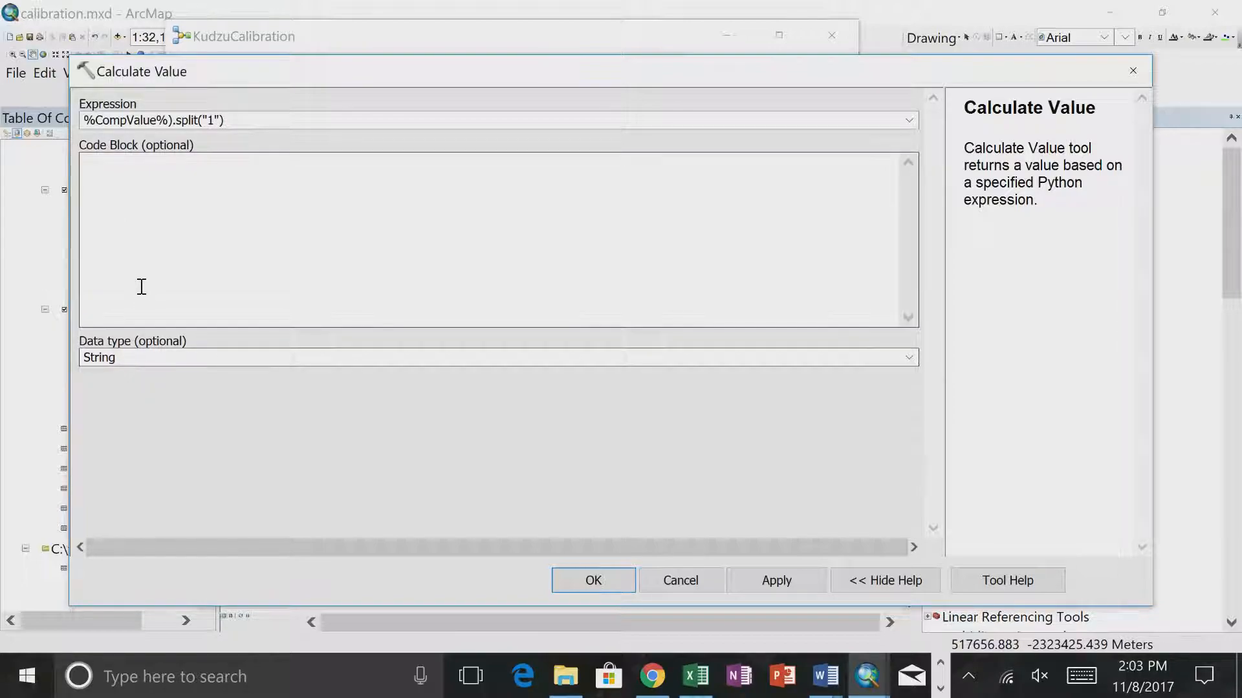
{"action": "left_click", "coordinate": [84, 121]}
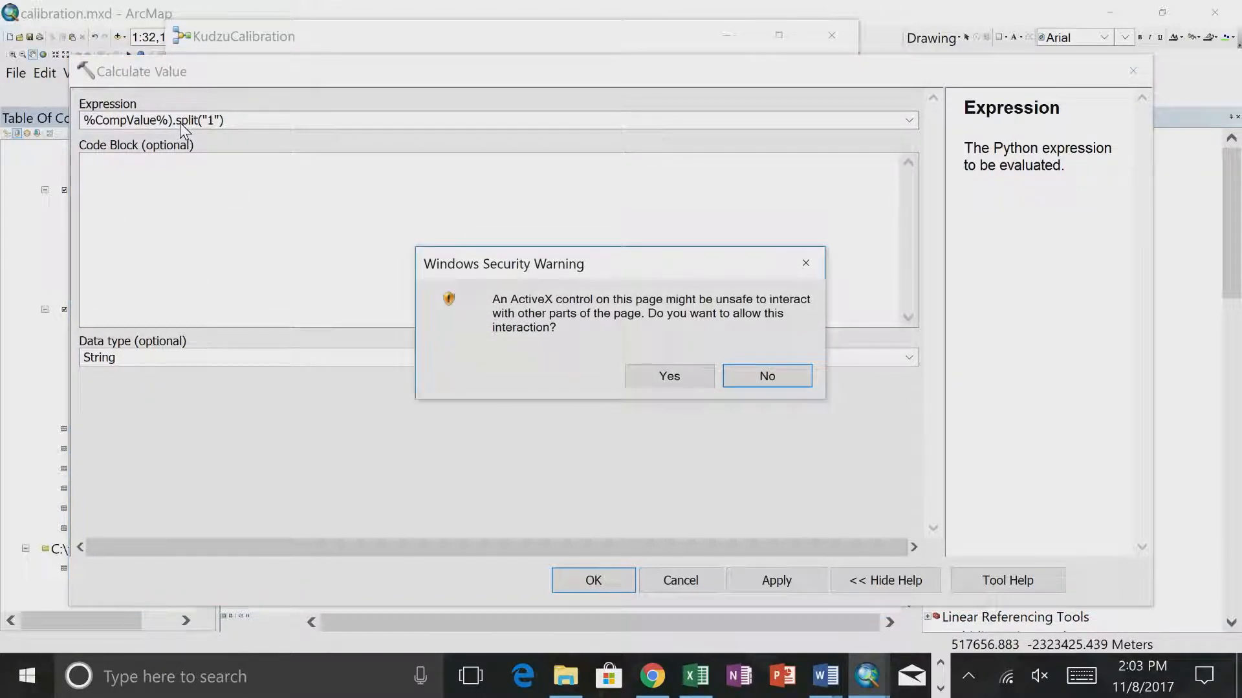
{"action": "left_click", "coordinate": [692, 376]}
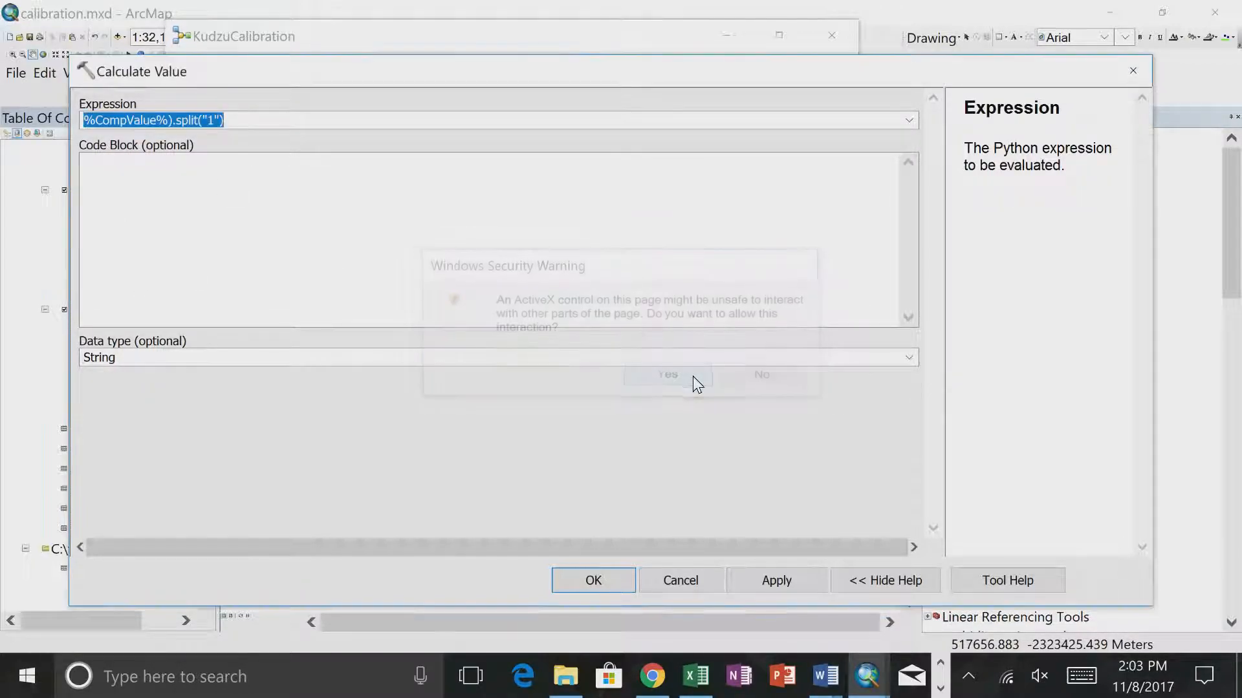
{"action": "left_click", "coordinate": [174, 120]}
{"action": "left_click", "coordinate": [593, 580]}
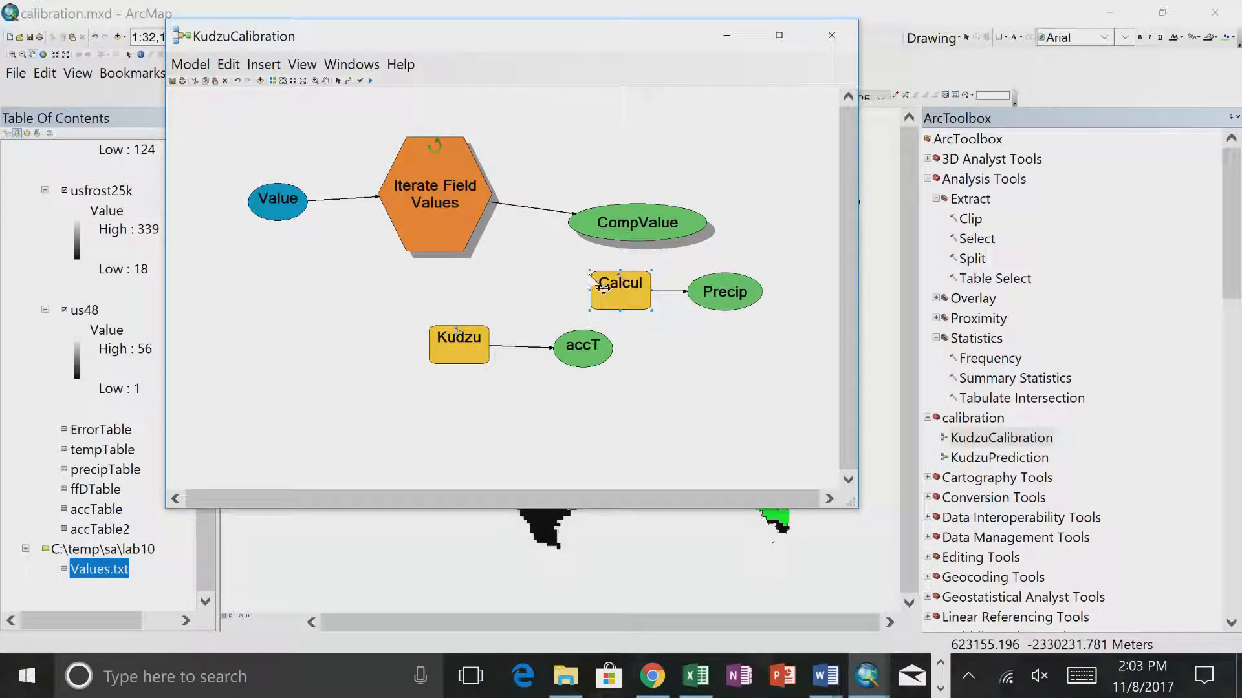
{"action": "right_click", "coordinate": [621, 285]}
{"action": "left_click", "coordinate": [711, 340]}
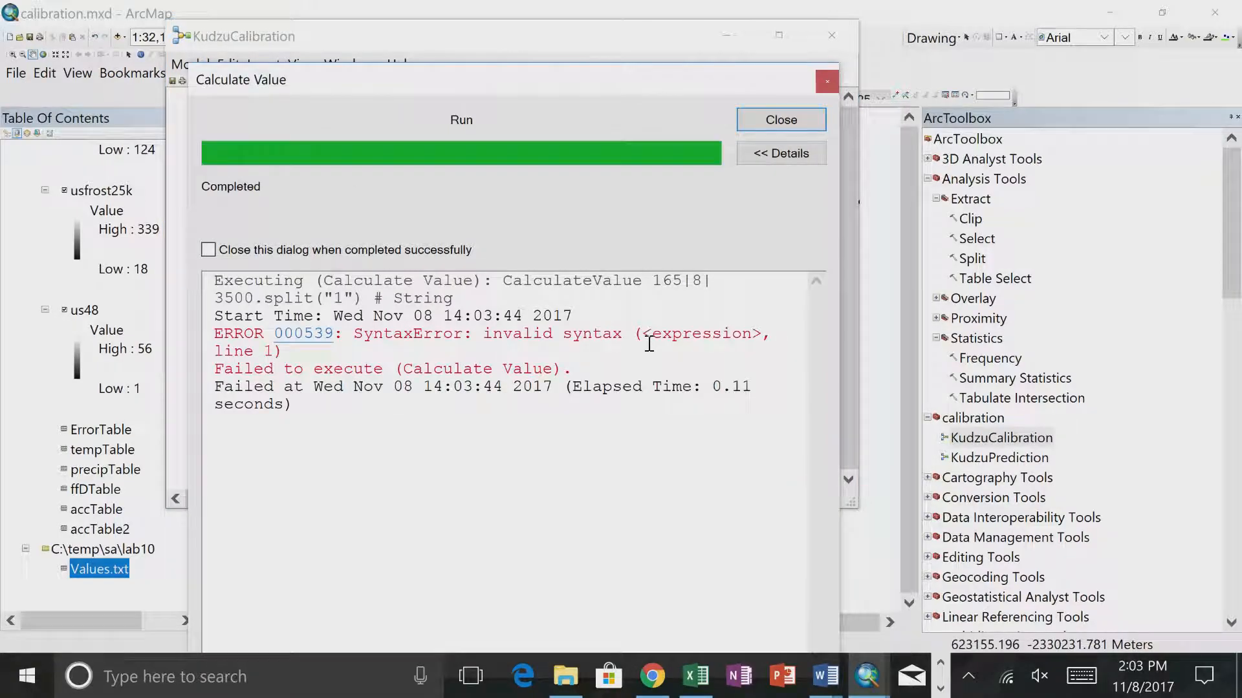
{"action": "left_click", "coordinate": [776, 120]}
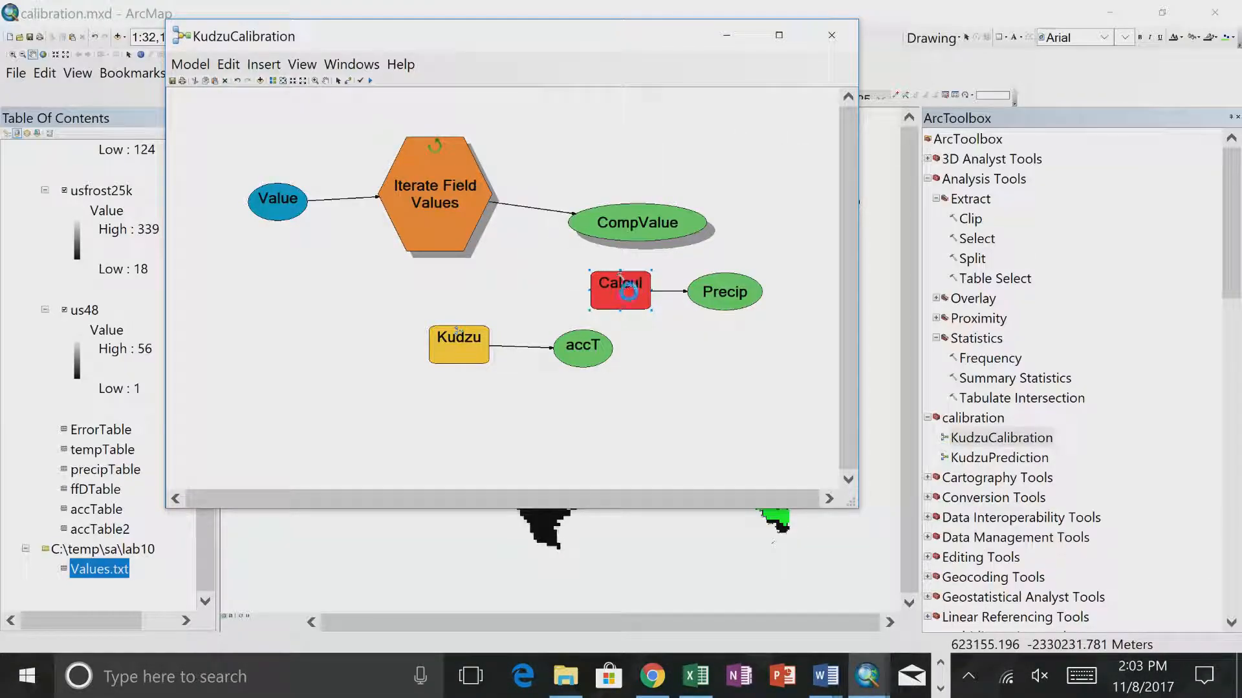
- Wrap %CompValue% in str() within the Calculate Value expression and run the tool
{"action": "double_click", "coordinate": [631, 288]}
{"action": "left_click", "coordinate": [166, 118]}
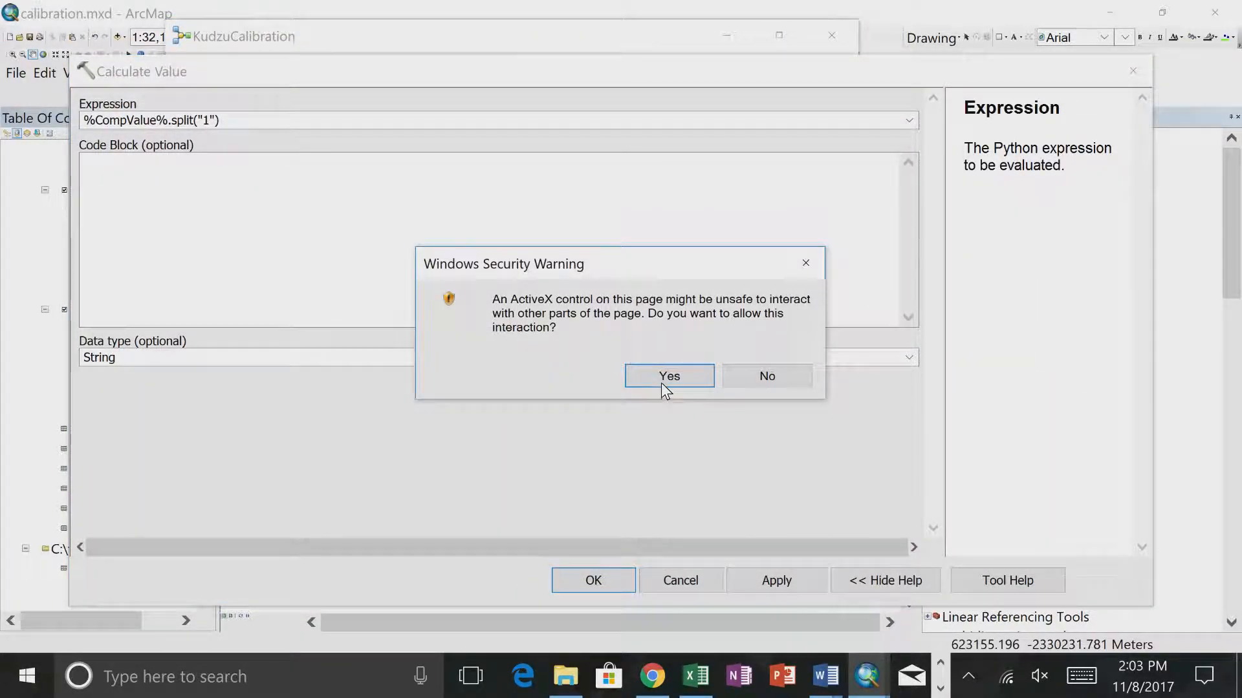
{"action": "left_click", "coordinate": [659, 383]}
{"action": "left_click", "coordinate": [168, 119]}
{"action": "type", "text": ")"}
{"action": "left_click", "coordinate": [86, 120]}
{"action": "type", "text": "str("}
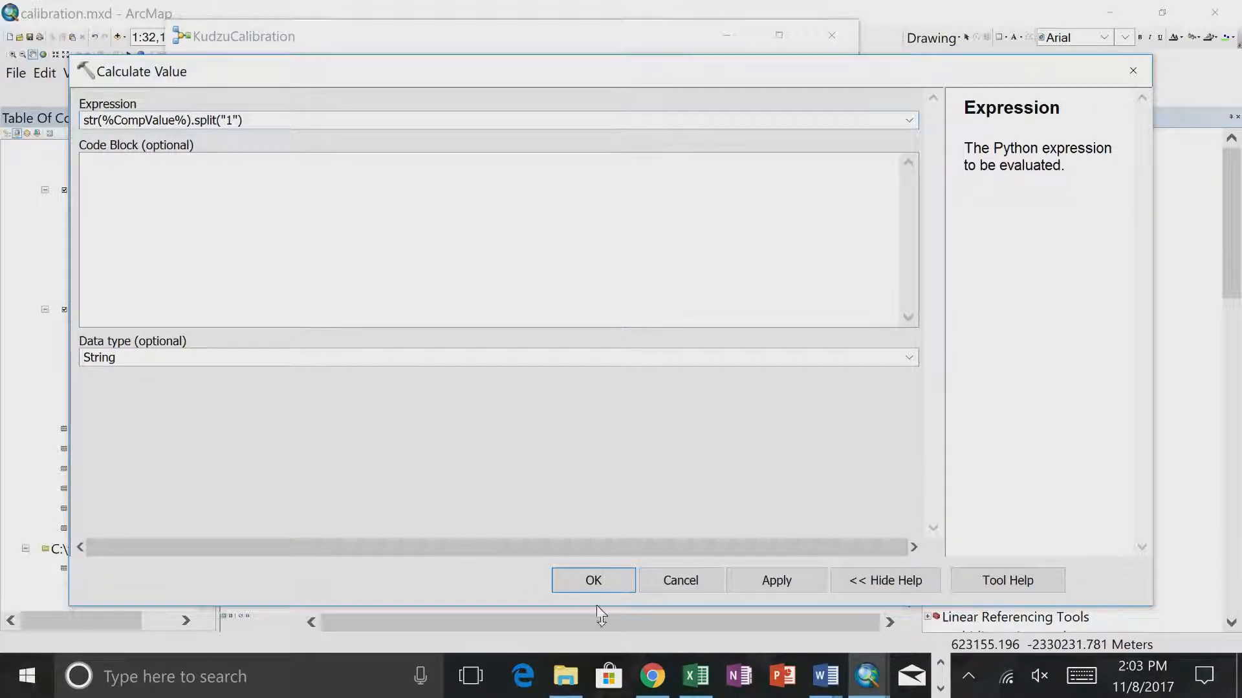
{"action": "left_click", "coordinate": [594, 581]}
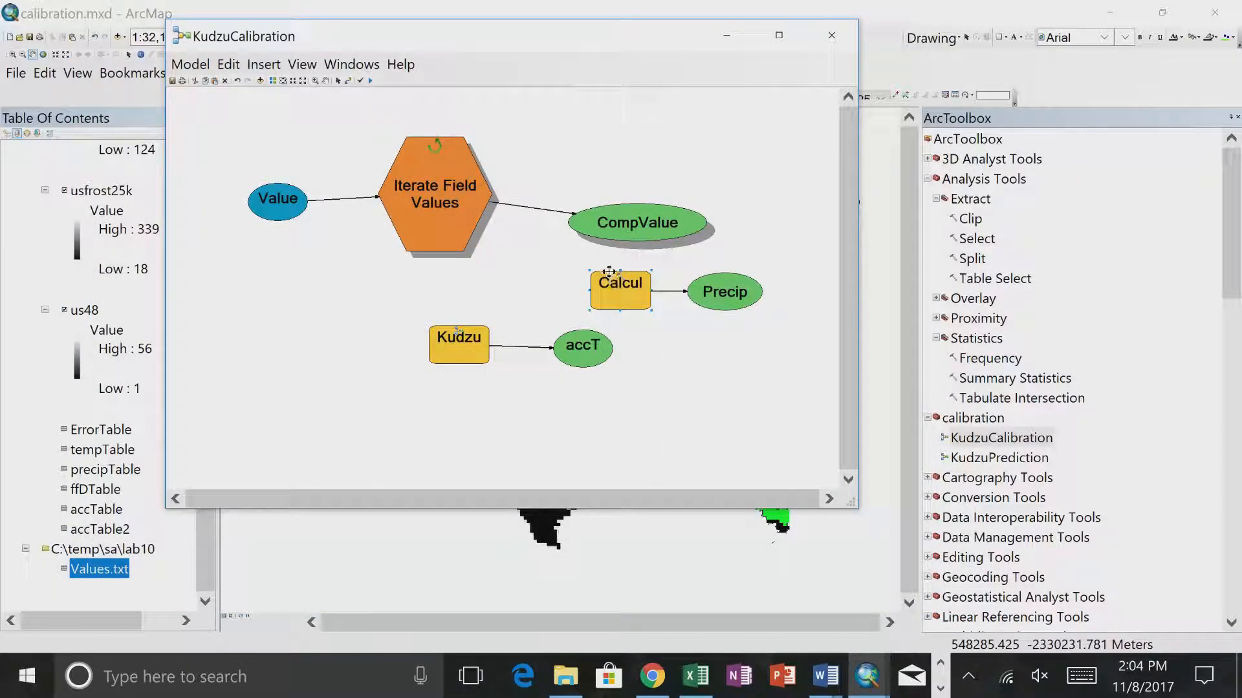
{"action": "right_click", "coordinate": [606, 283]}
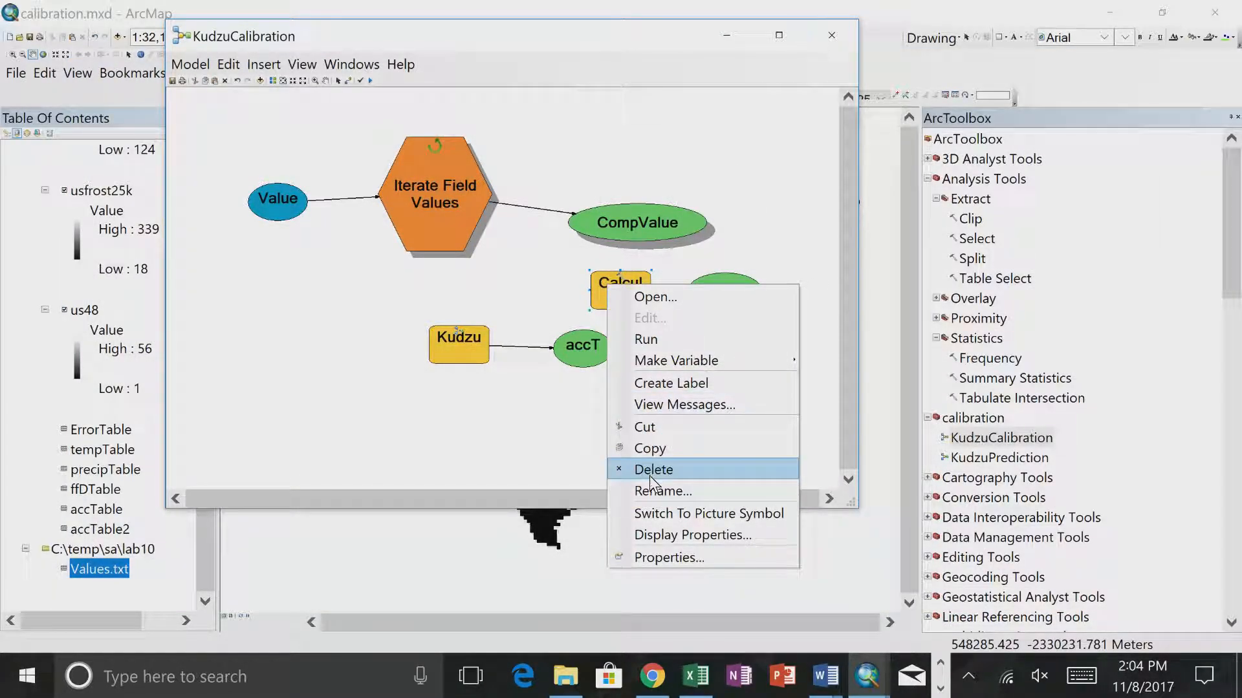
{"action": "left_click", "coordinate": [644, 339]}
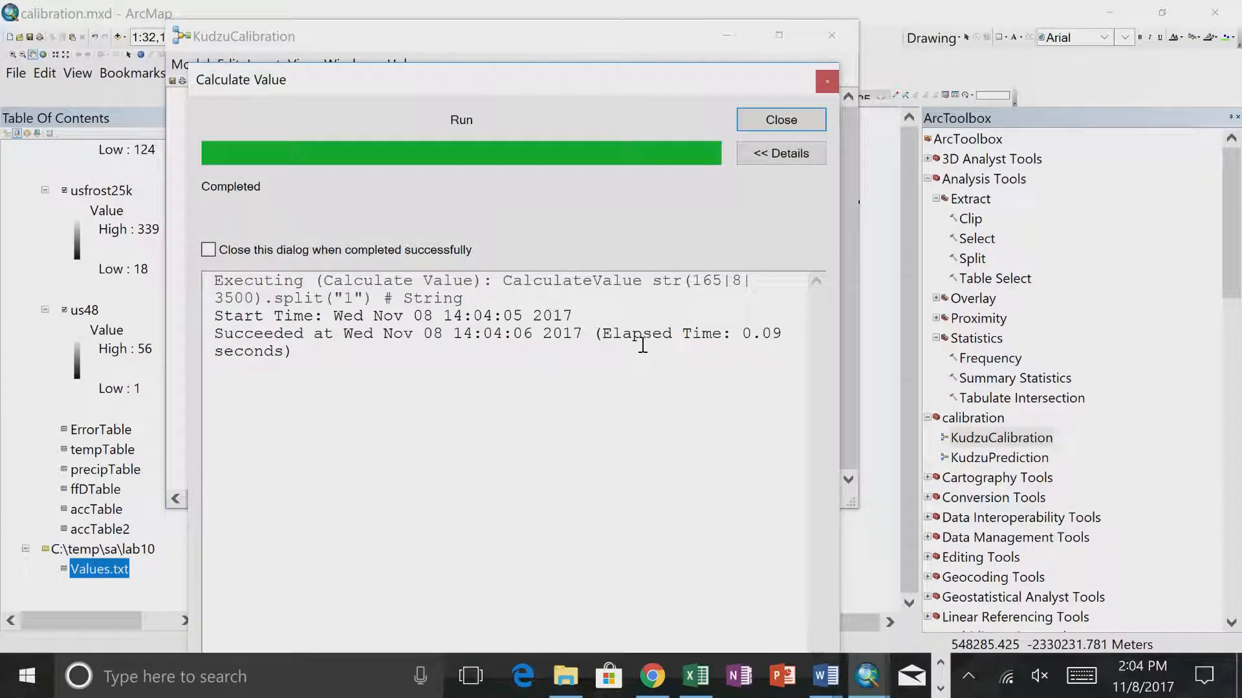
{"action": "left_click", "coordinate": [782, 126]}
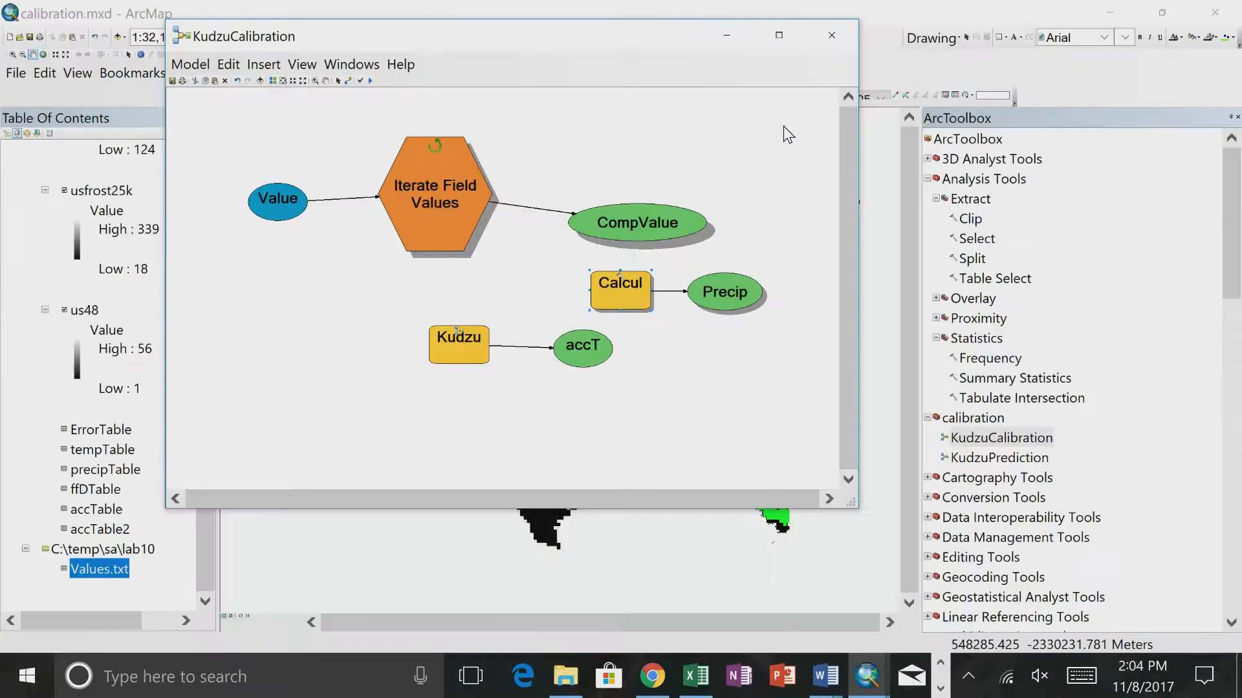
- Replace the separator in the Calculate Value expression so it reads str(%CompValue%).split("|"), and run the tool
{"action": "double_click", "coordinate": [605, 291]}
{"action": "left_click", "coordinate": [234, 122]}
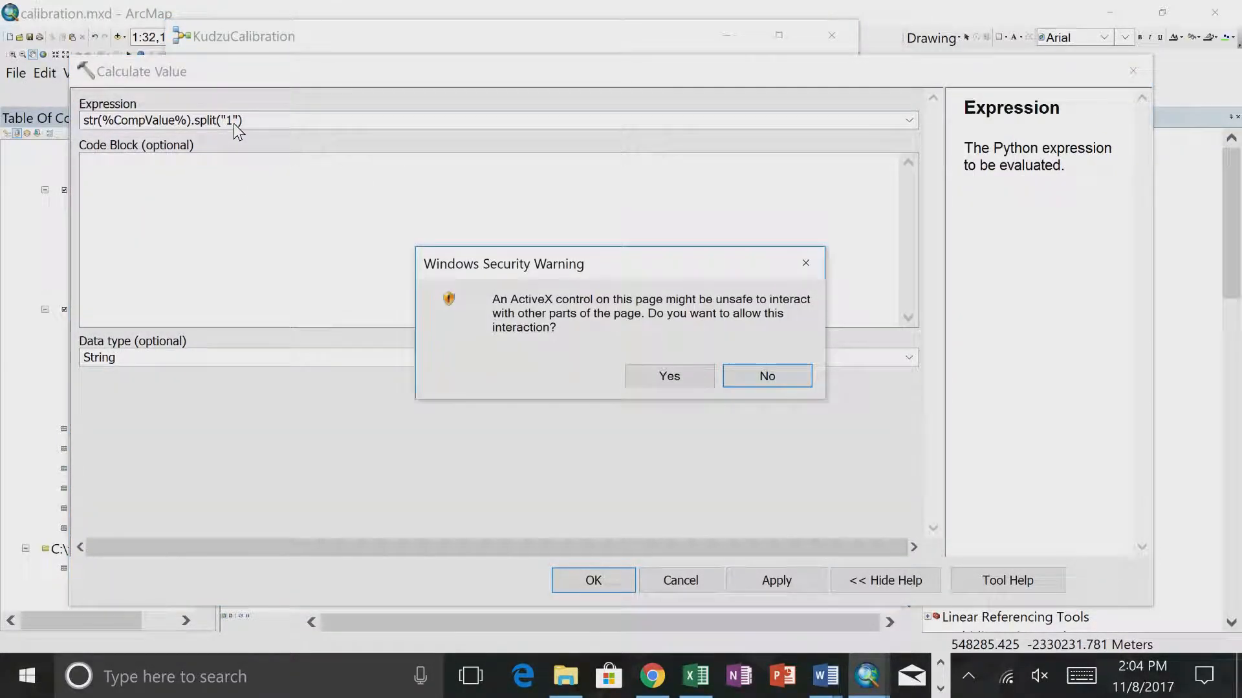
{"action": "left_click", "coordinate": [646, 371]}
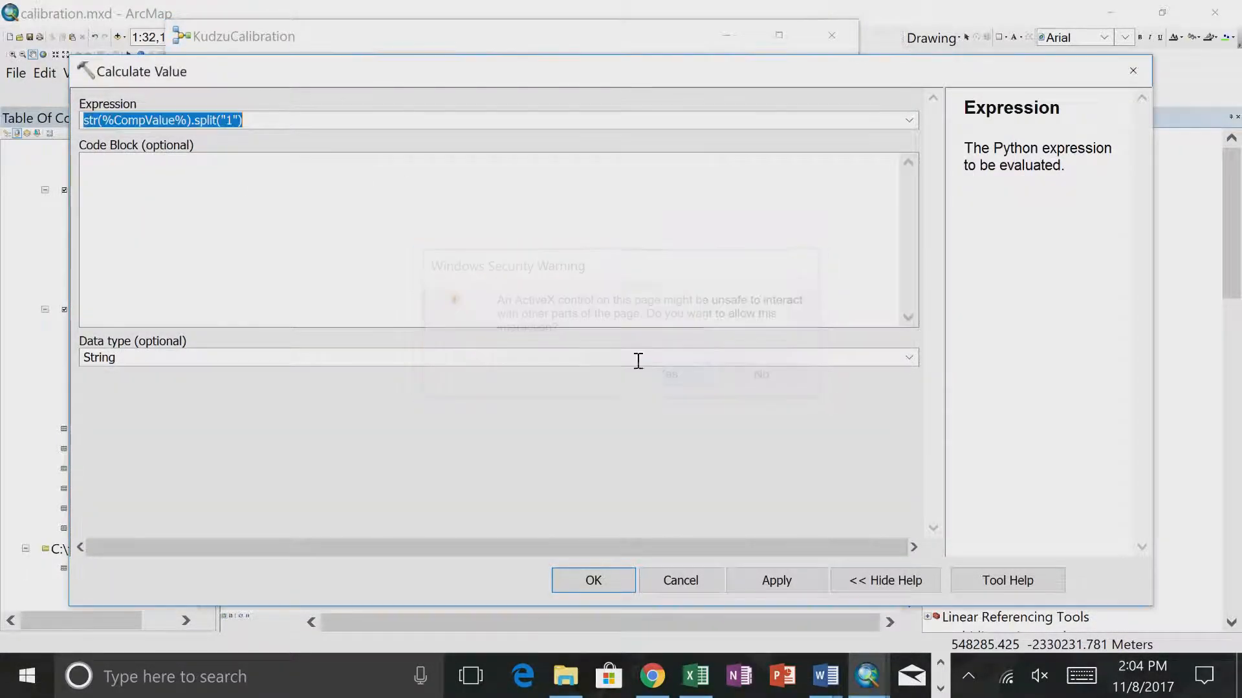
{"action": "left_click", "coordinate": [235, 122]}
{"action": "key", "text": "BackSpace"}
{"action": "type", "text": "|"}
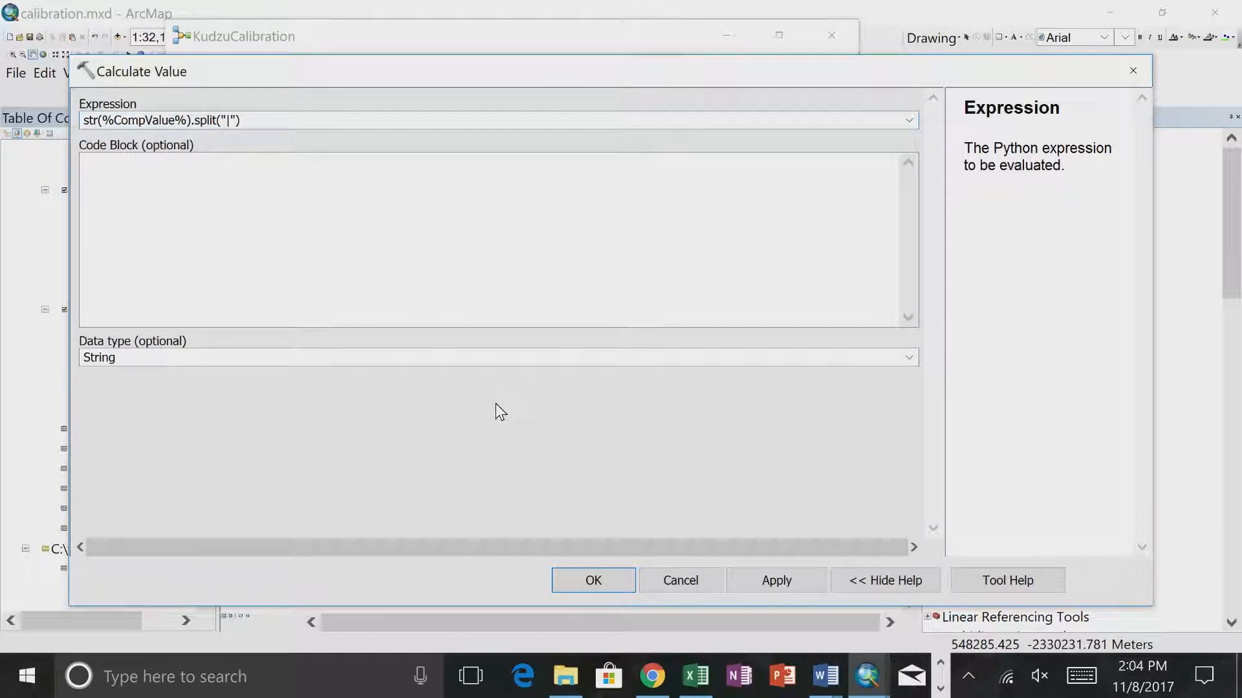
{"action": "left_click", "coordinate": [556, 578]}
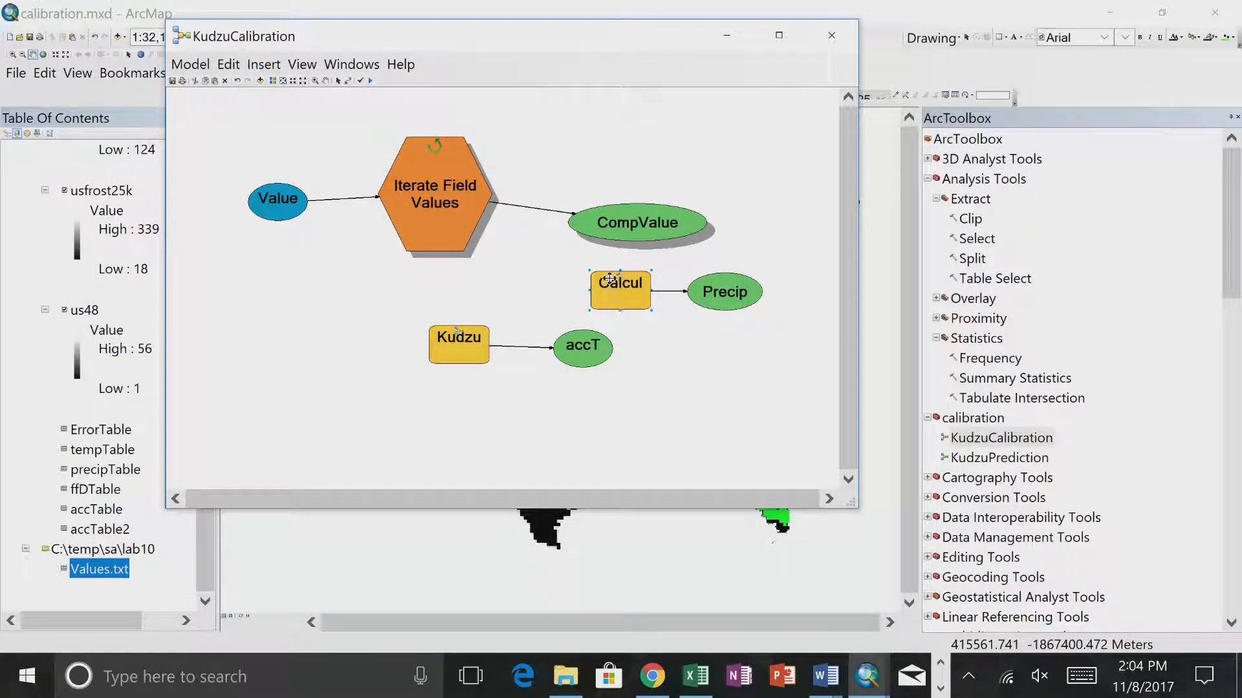
{"action": "right_click", "coordinate": [606, 279]}
{"action": "left_click", "coordinate": [648, 333]}
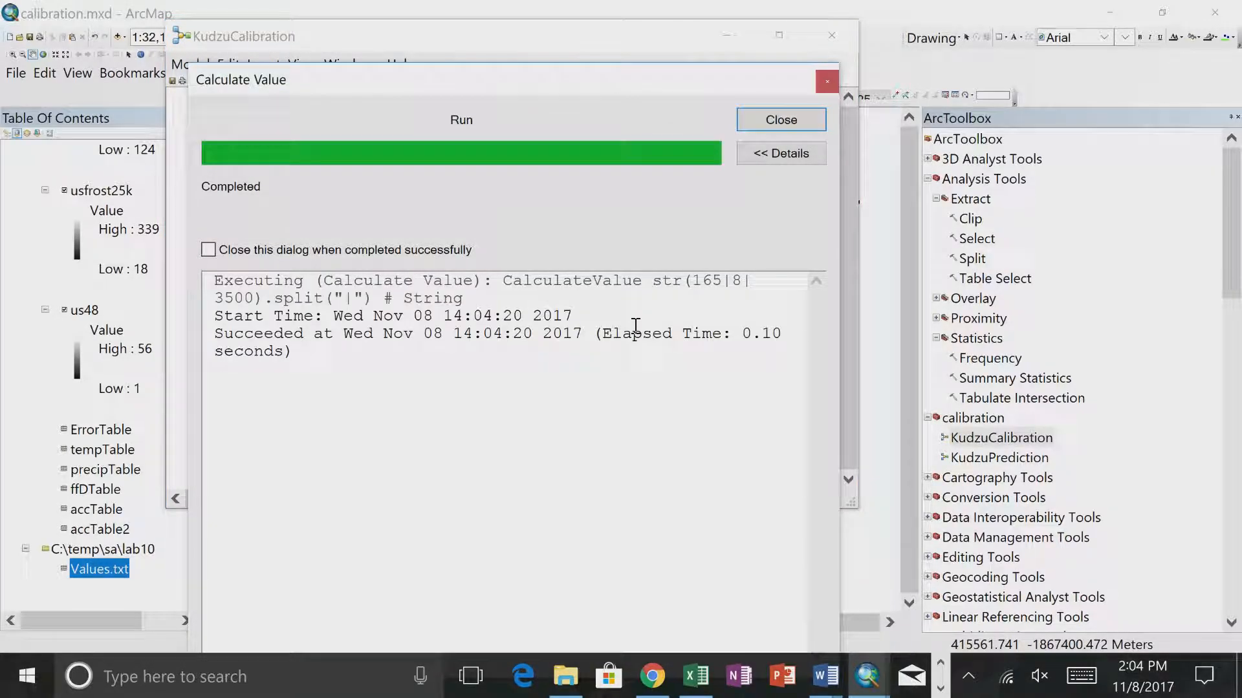
{"action": "left_click", "coordinate": [802, 119]}
- Append the index [0] to the Calculate Value expression to extract the first split element, and run the tool
{"action": "double_click", "coordinate": [623, 289]}
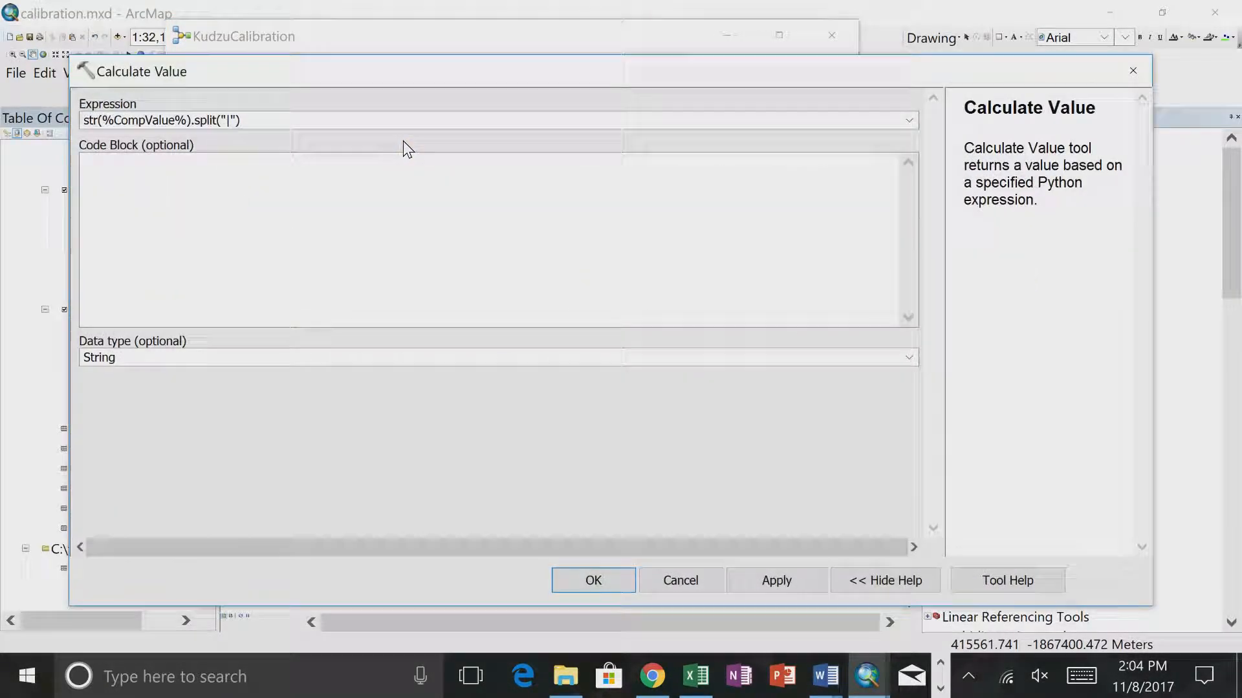
{"action": "left_click", "coordinate": [766, 377]}
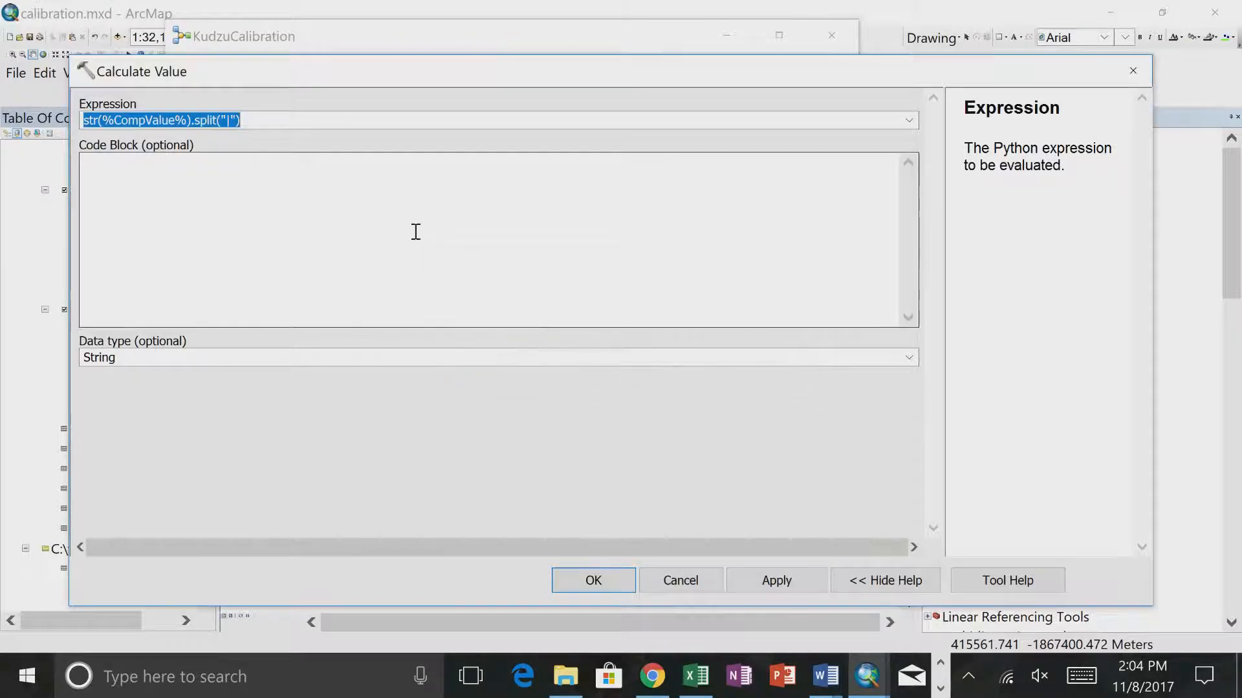
{"action": "left_click", "coordinate": [260, 125]}
{"action": "type", "text": "[0"}
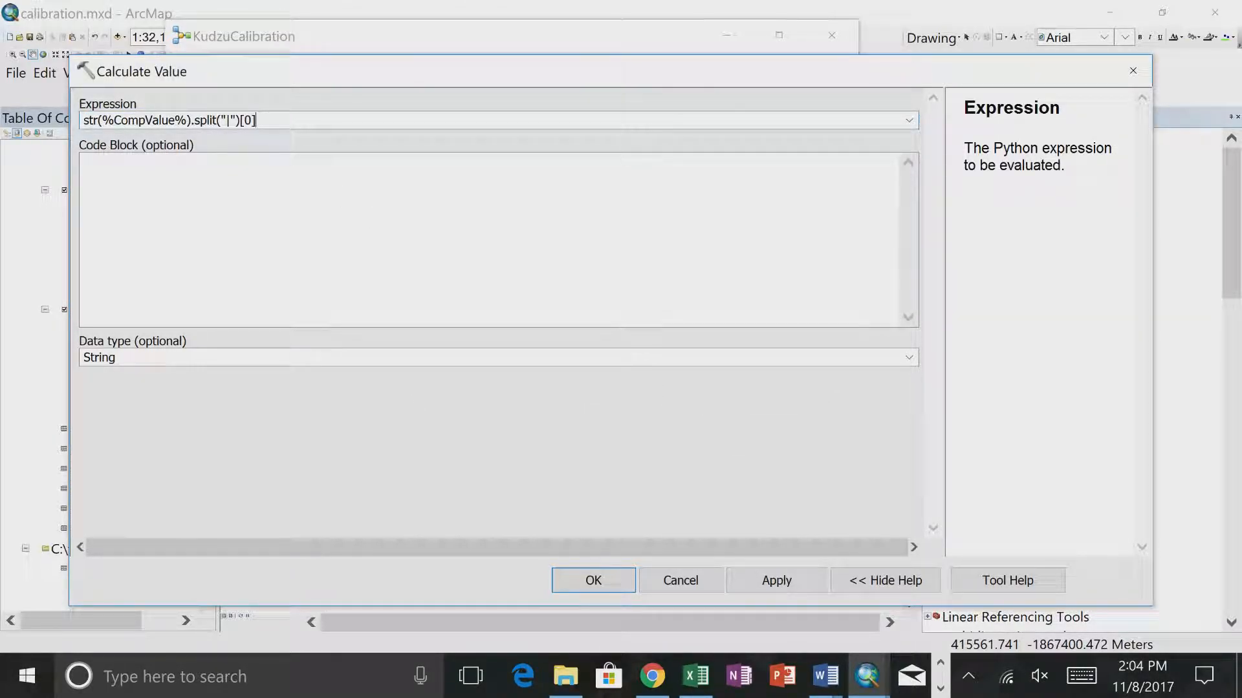
{"action": "left_click", "coordinate": [563, 581]}
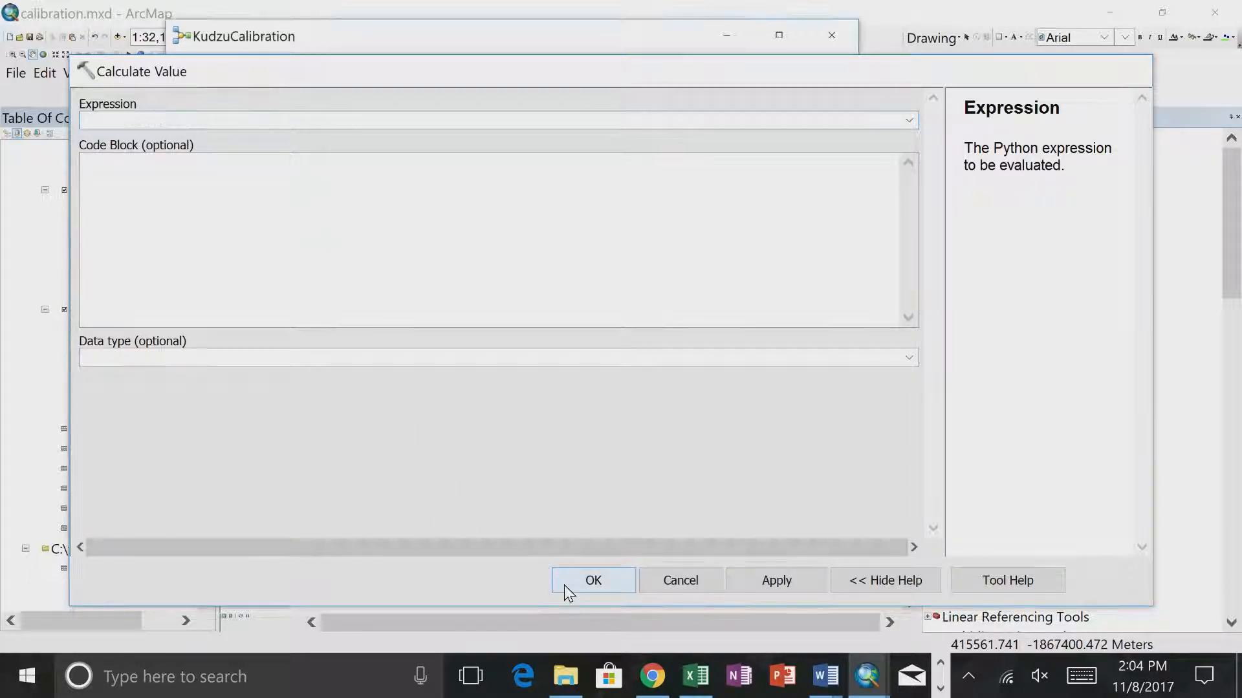
{"action": "right_click", "coordinate": [632, 299]}
{"action": "left_click", "coordinate": [668, 350]}
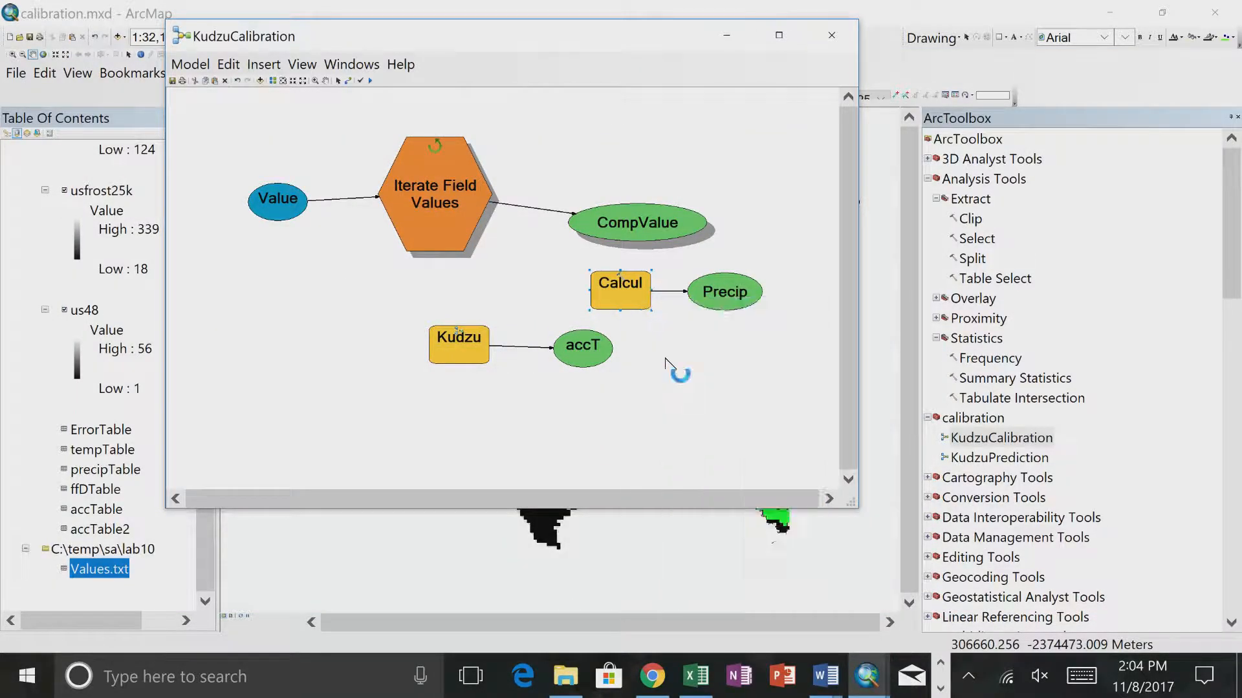
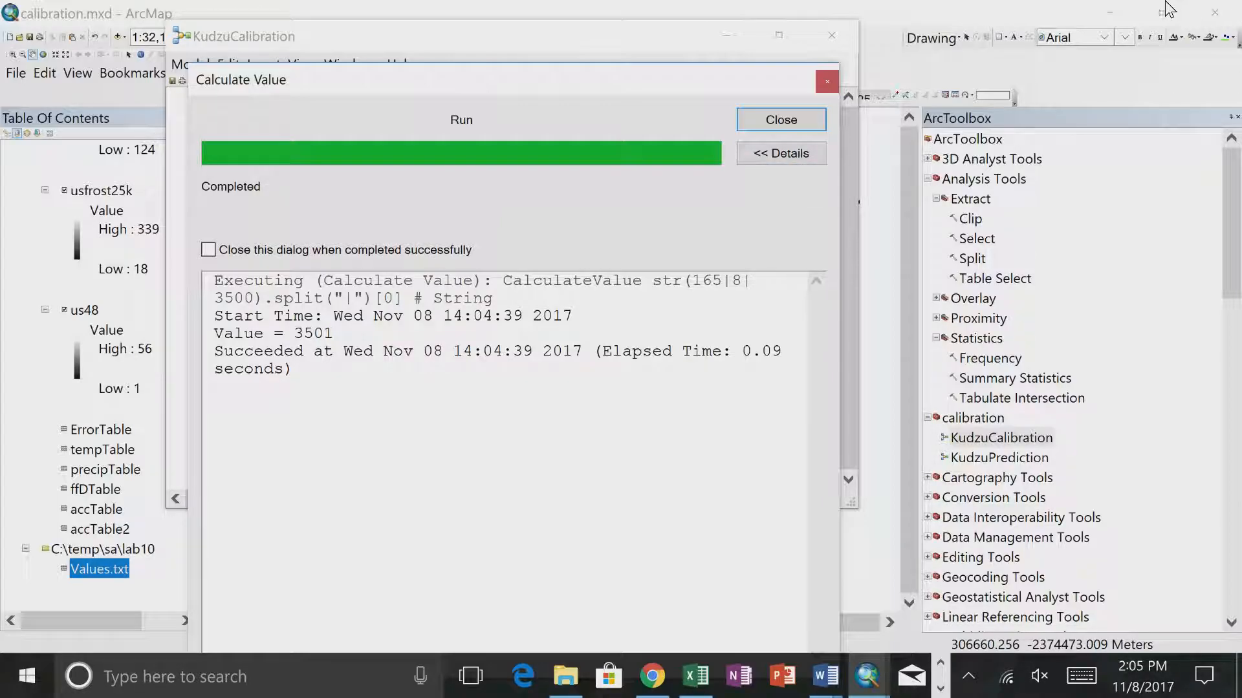
- Change the split index in the Calculate Value expression to [1] and run the tool
{"action": "left_click_drag", "start_coordinate": [700, 87], "coordinate": [702, 159]}
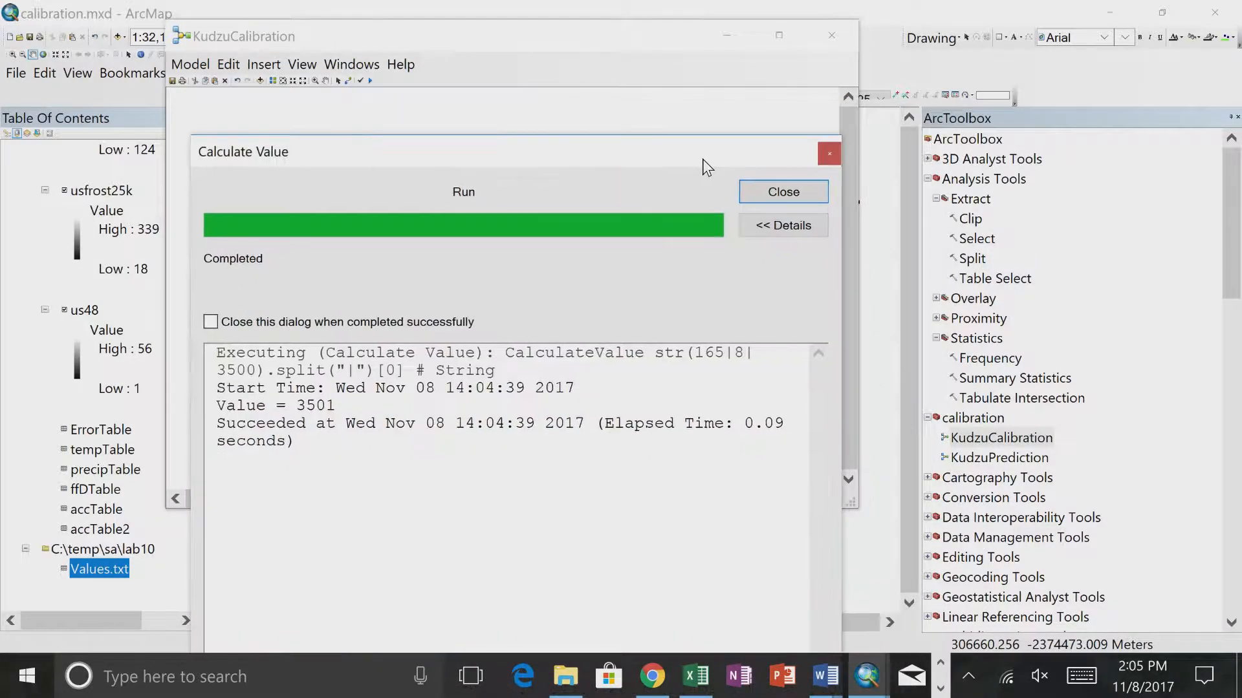
{"action": "left_click", "coordinate": [801, 196]}
{"action": "right_click", "coordinate": [628, 298]}
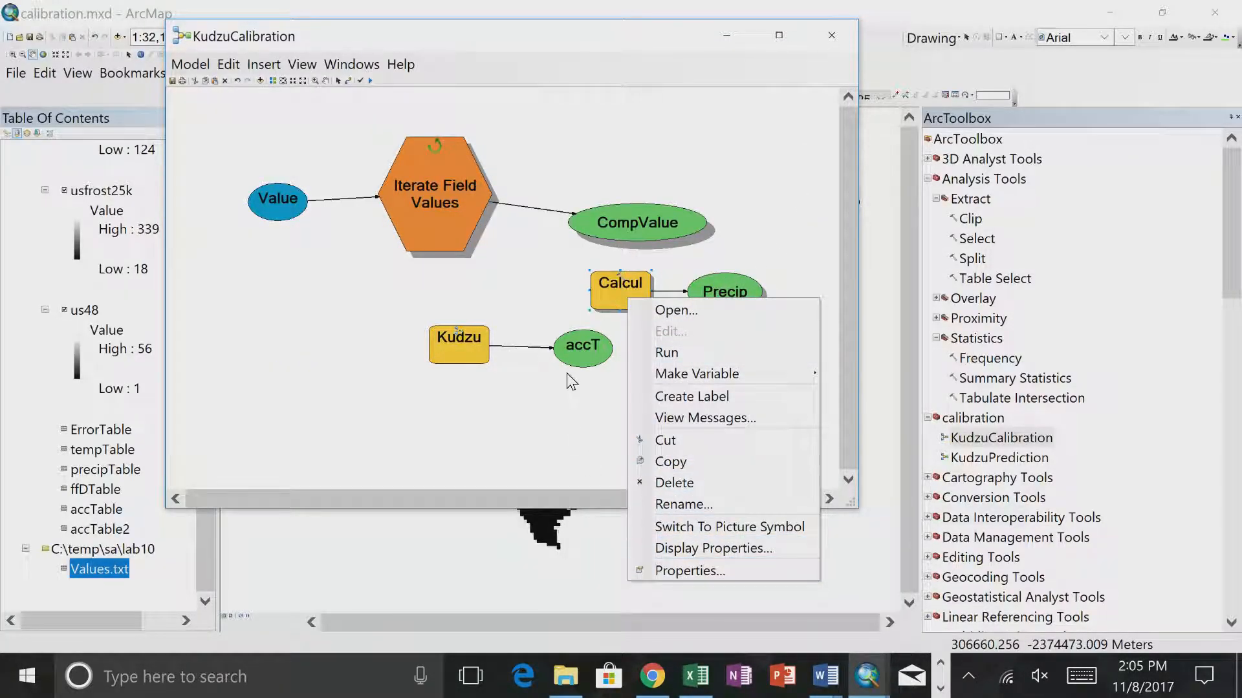
{"action": "left_click", "coordinate": [678, 573]}
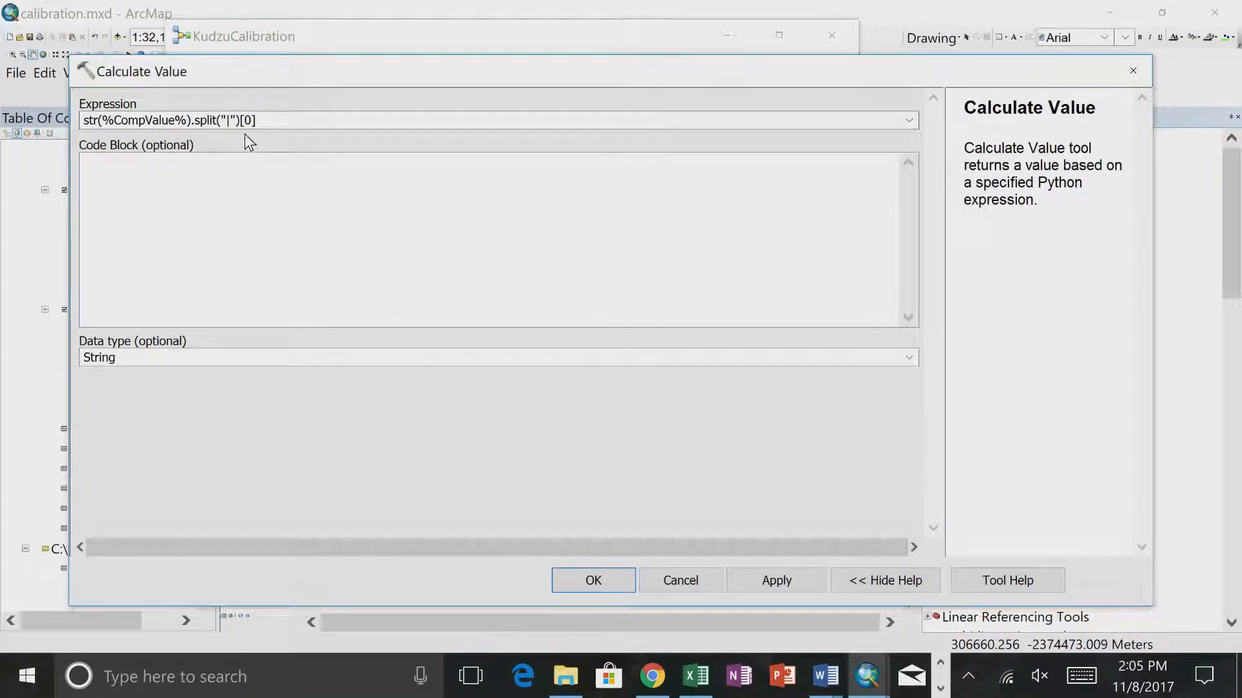
{"action": "left_click", "coordinate": [253, 121]}
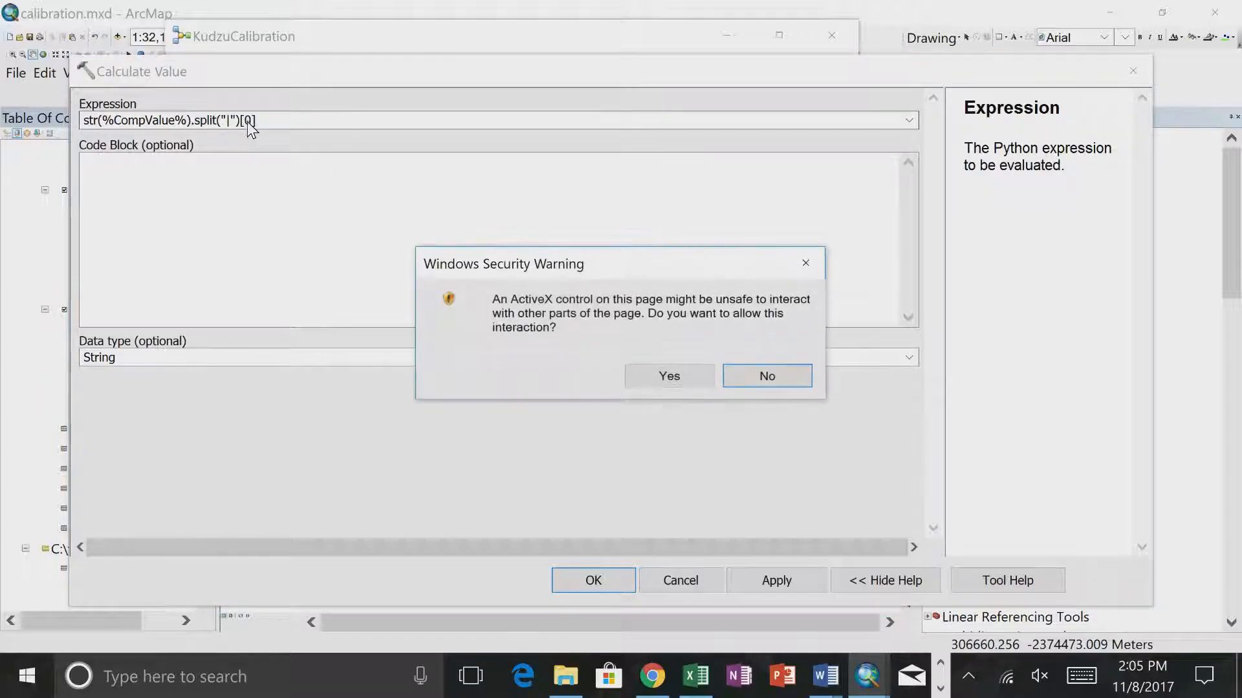
{"action": "left_click", "coordinate": [639, 378]}
{"action": "left_click", "coordinate": [251, 121]}
{"action": "key", "text": "BackSpace"}
{"action": "type", "text": "1"}
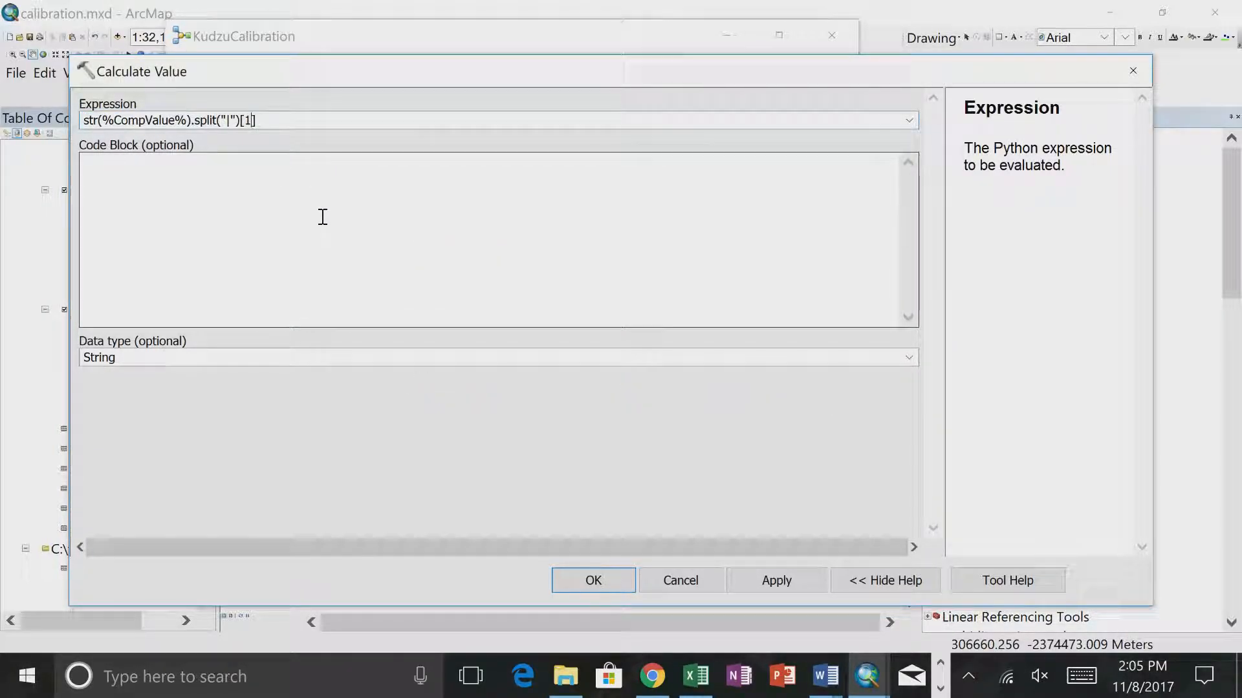
{"action": "left_click", "coordinate": [612, 580]}
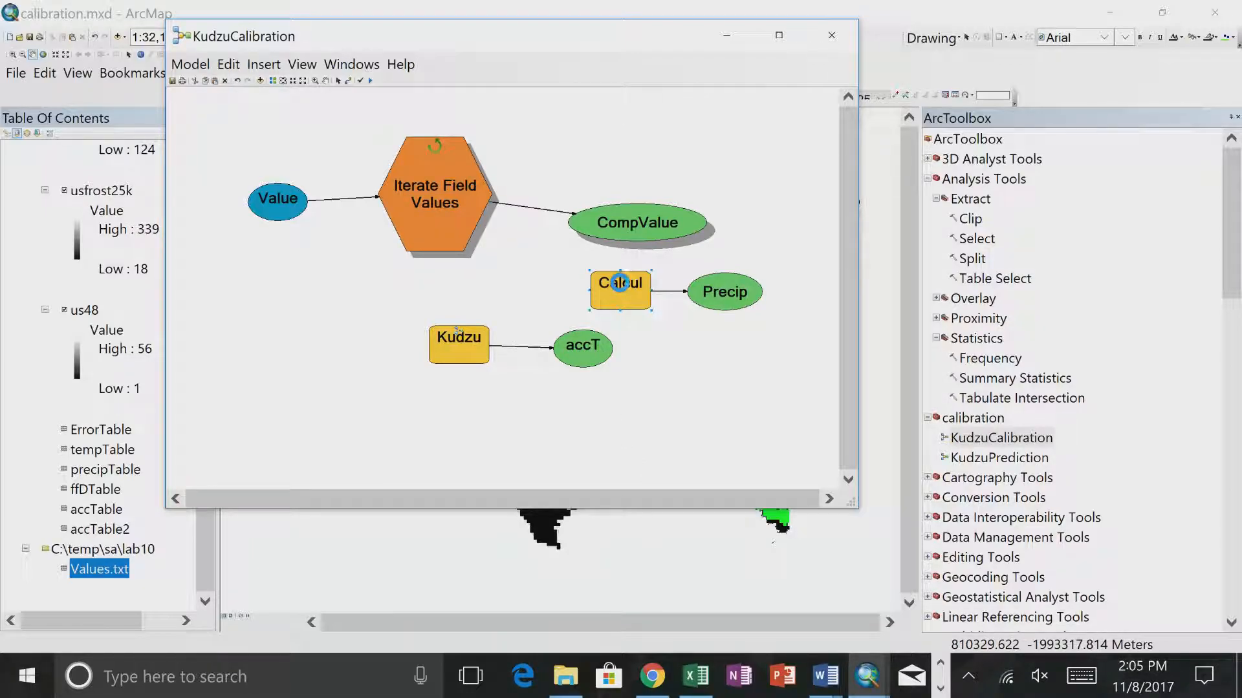
{"action": "double_click", "coordinate": [617, 282]}
{"action": "left_click", "coordinate": [600, 579]}
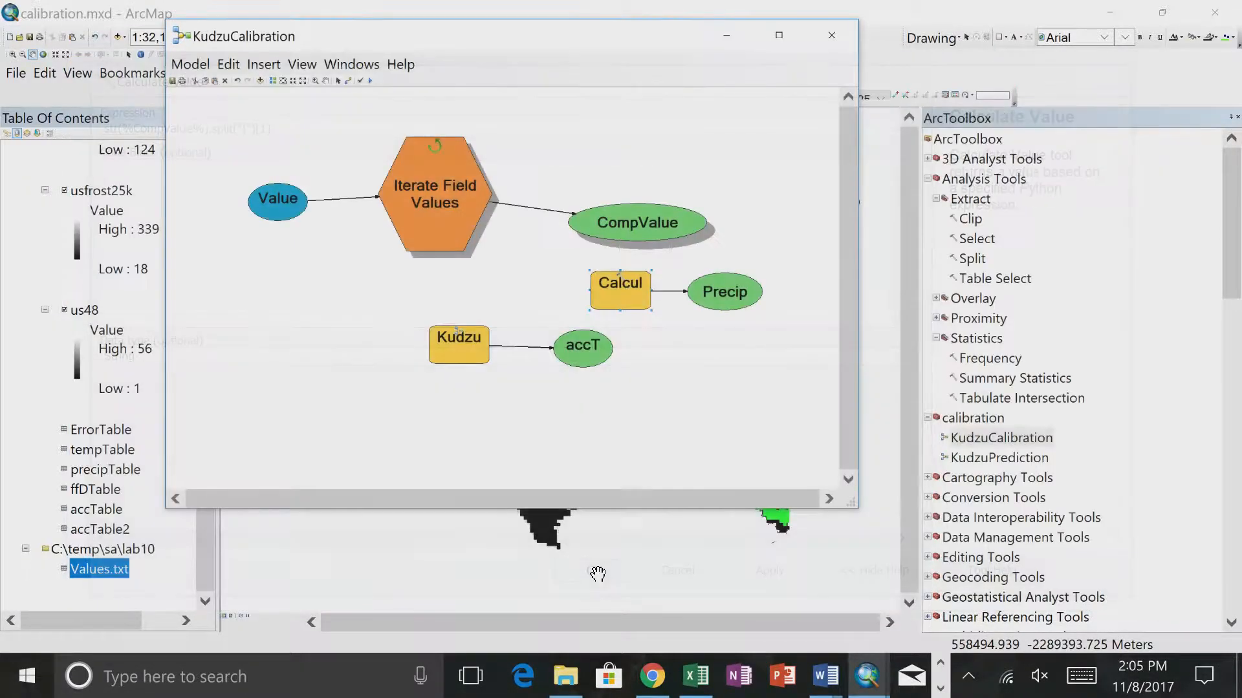
{"action": "right_click", "coordinate": [621, 279]}
{"action": "left_click", "coordinate": [648, 334]}
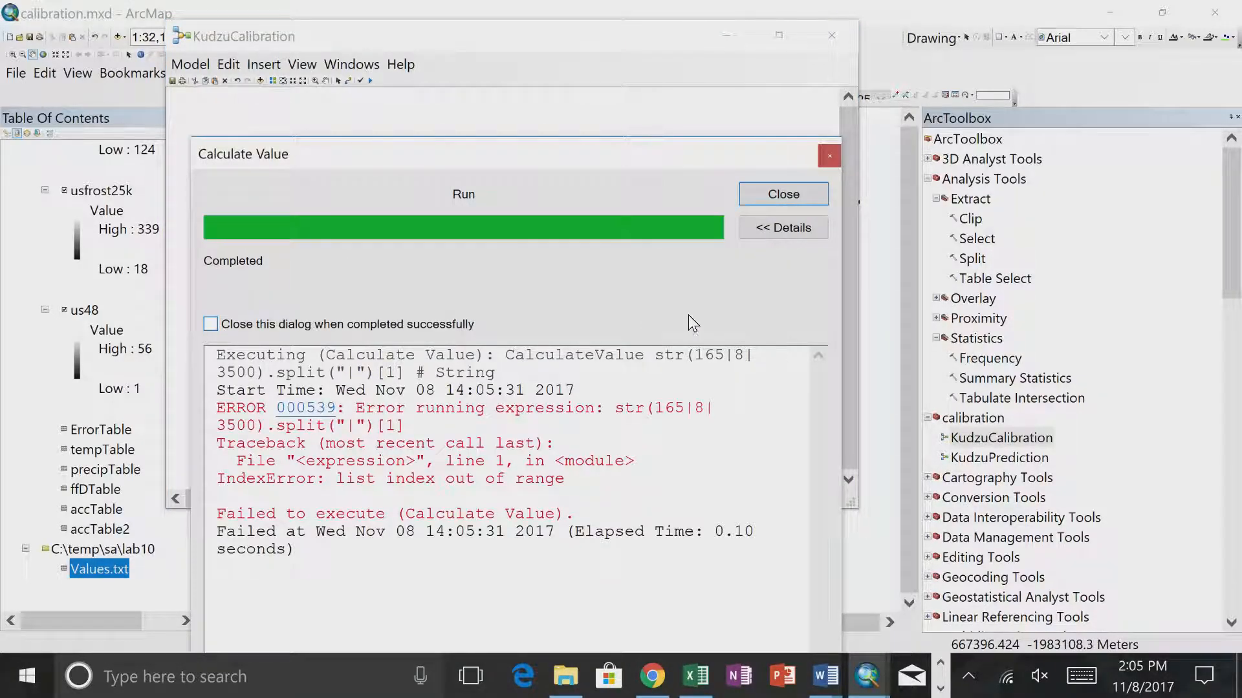
{"action": "left_click", "coordinate": [763, 196]}
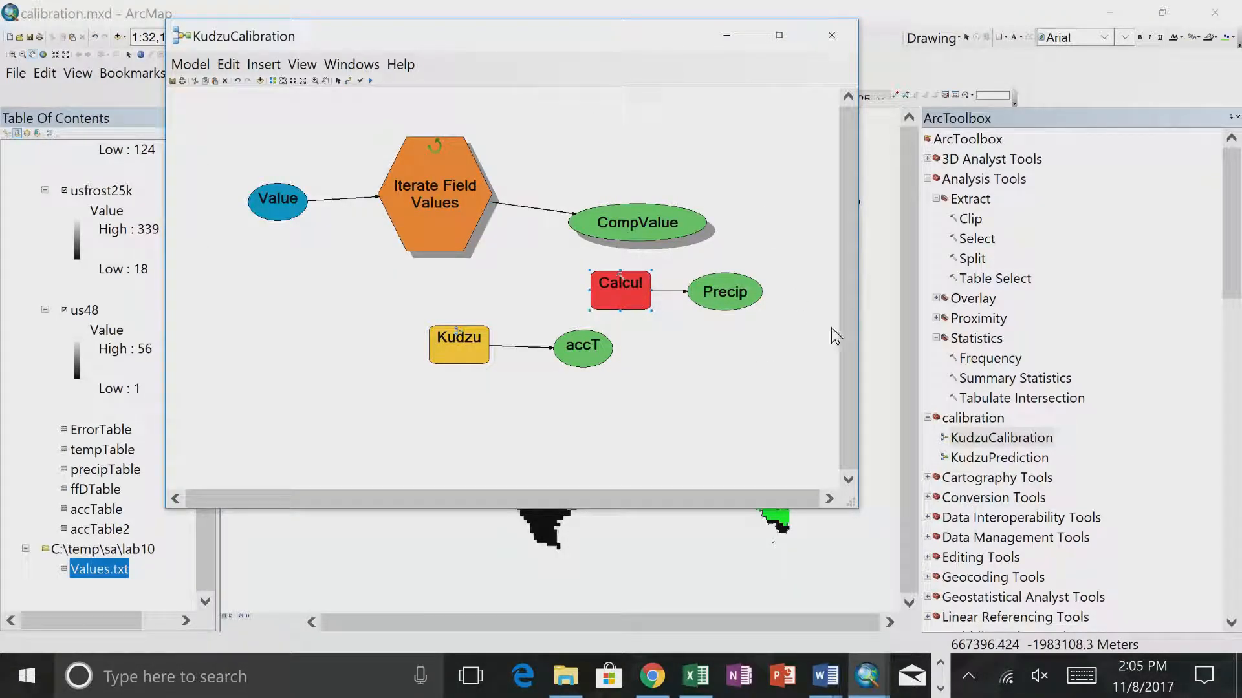
- Remove the index from the end of the Calculate Value expression, leaving str(%CompValue%).split("|"), and run the tool
{"action": "double_click", "coordinate": [603, 282]}
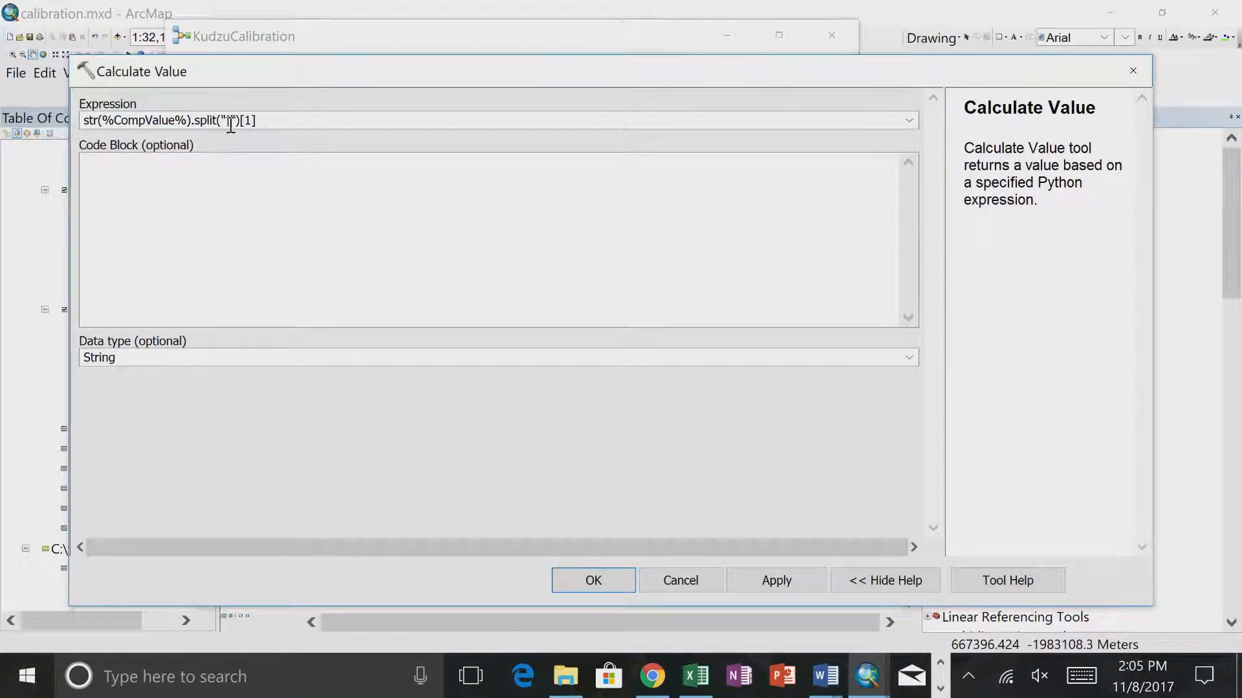
{"action": "left_click", "coordinate": [266, 121]}
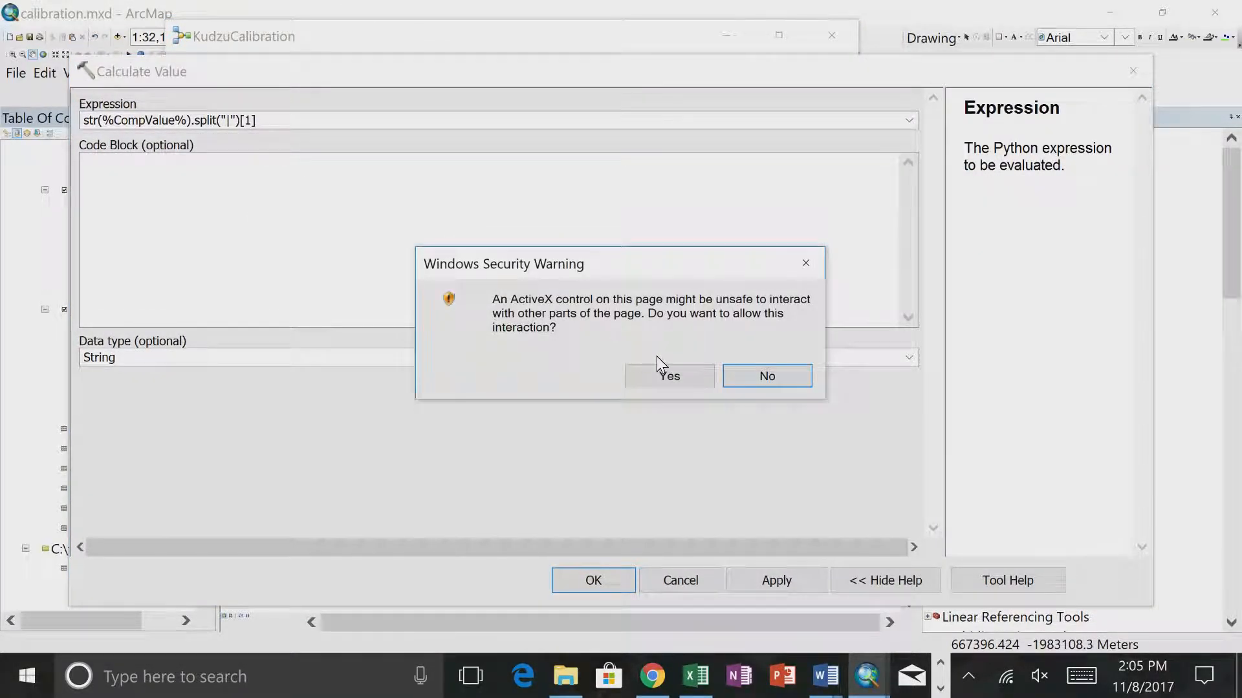
{"action": "left_click", "coordinate": [660, 373]}
{"action": "left_click", "coordinate": [286, 120]}
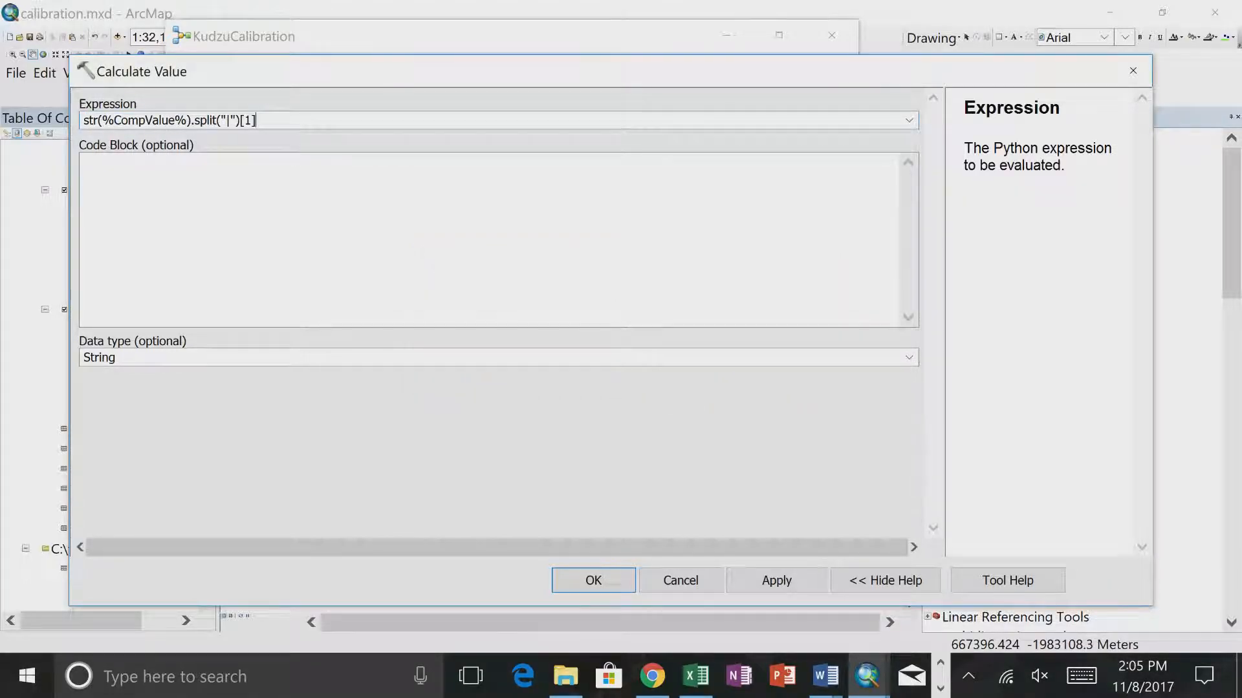
{"action": "left_click", "coordinate": [585, 579]}
{"action": "right_click", "coordinate": [619, 289]}
{"action": "left_click", "coordinate": [640, 337]}
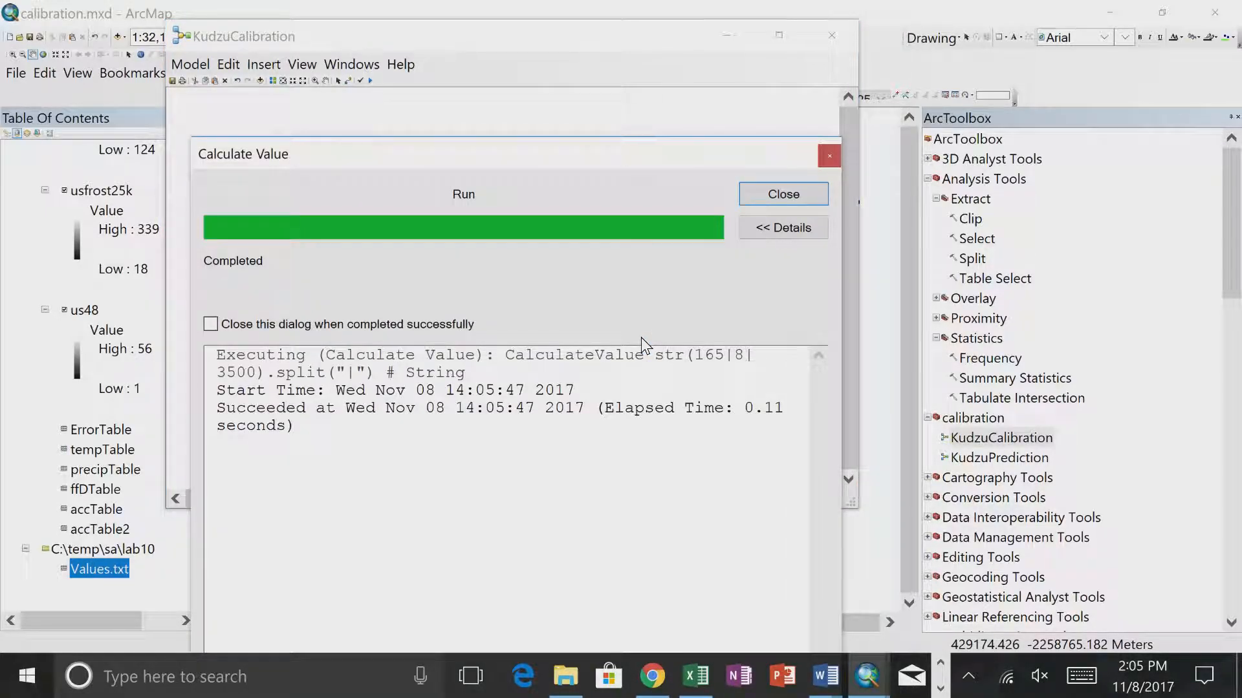
{"action": "left_click", "coordinate": [763, 192]}
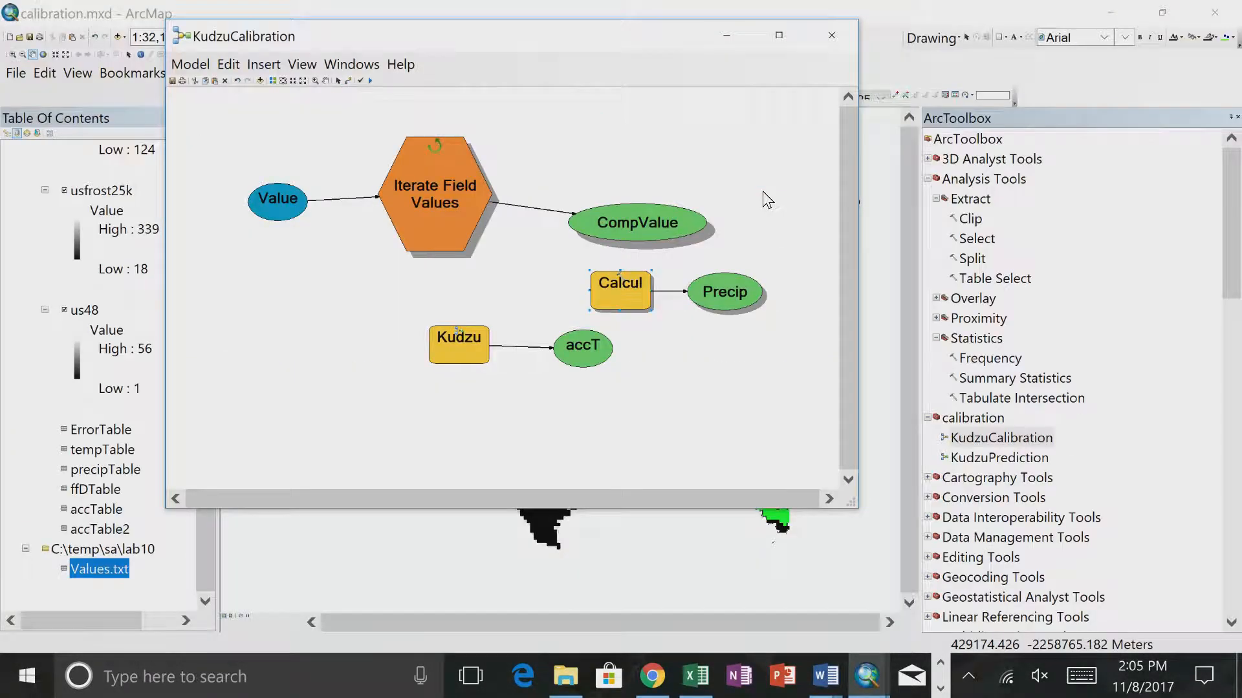
- Rewrite the Calculate Value expression as a function call, findVal(%CompValue%)
{"action": "double_click", "coordinate": [626, 279]}
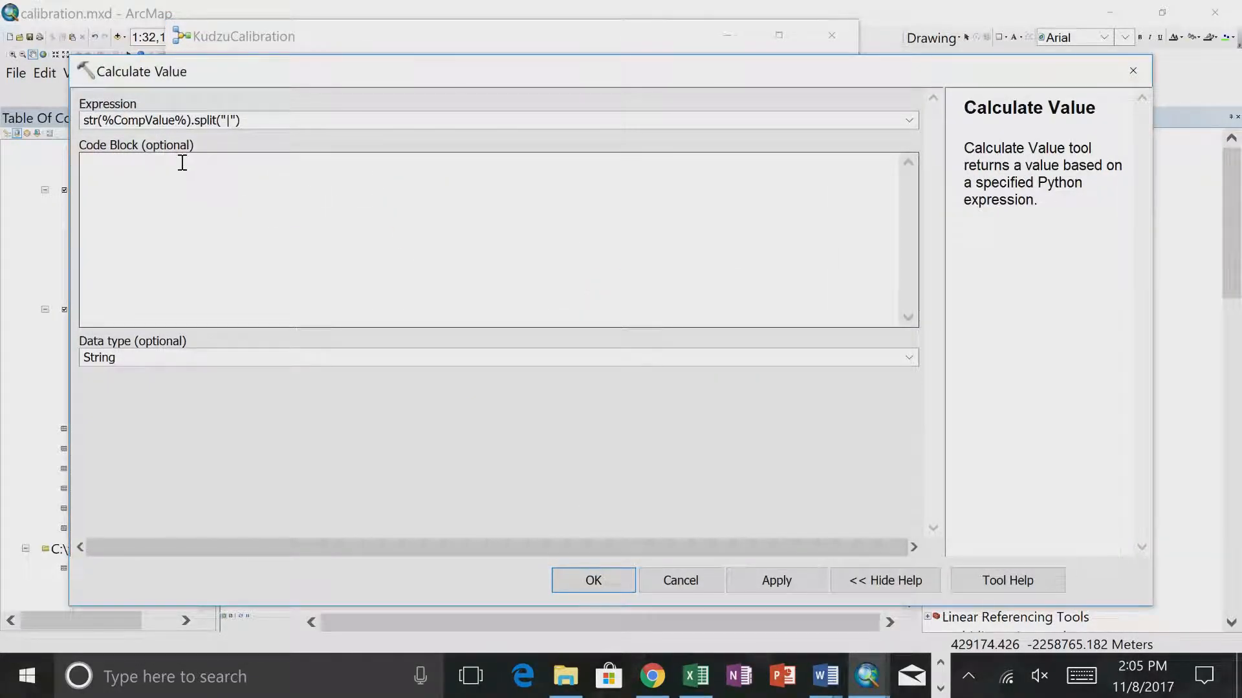
{"action": "left_click", "coordinate": [245, 120]}
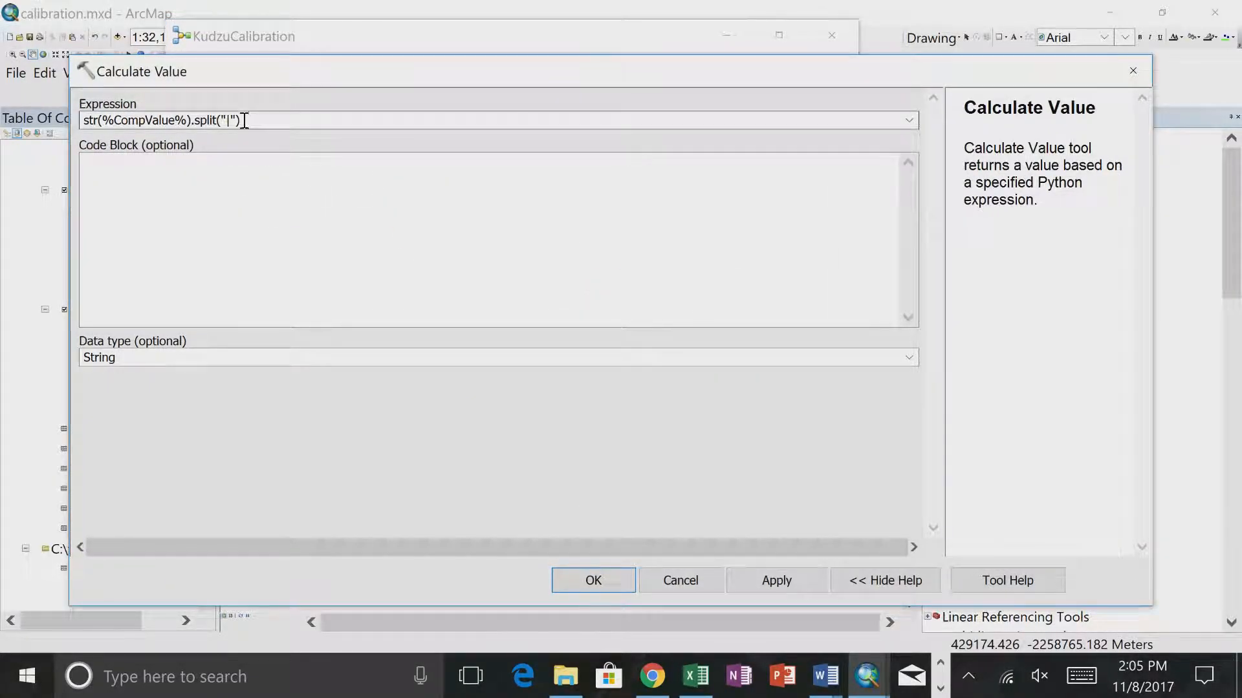
{"action": "left_click", "coordinate": [666, 374]}
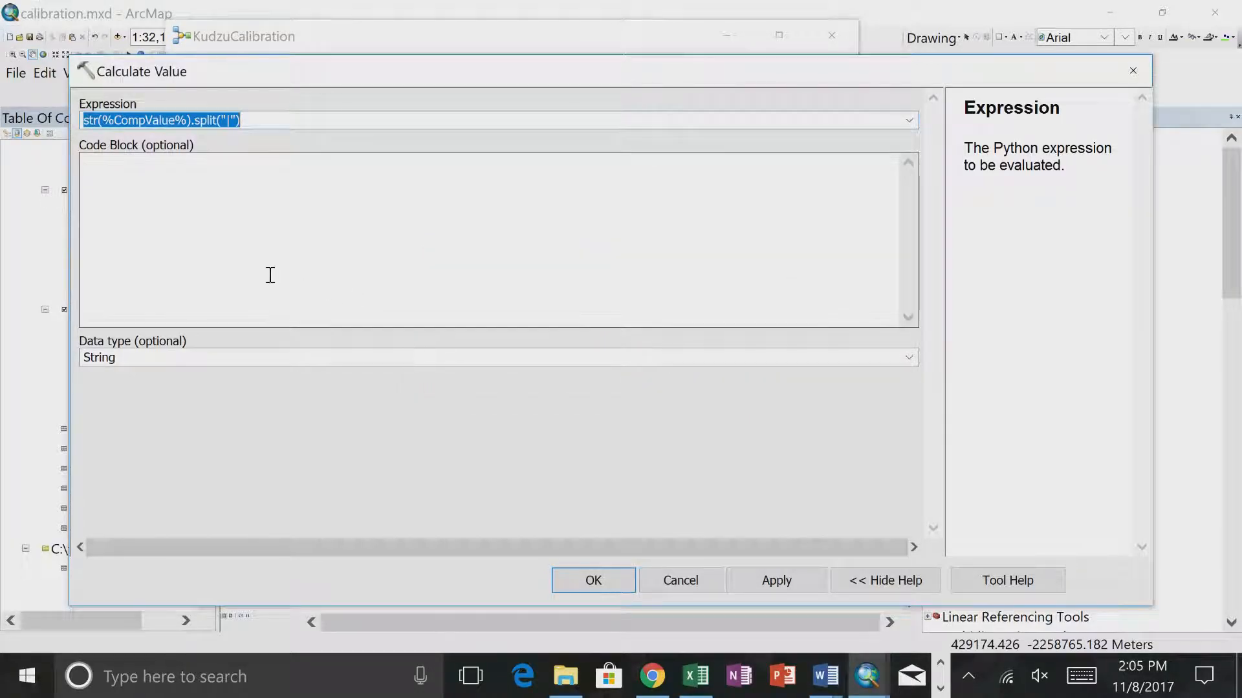
{"action": "left_click", "coordinate": [97, 121]}
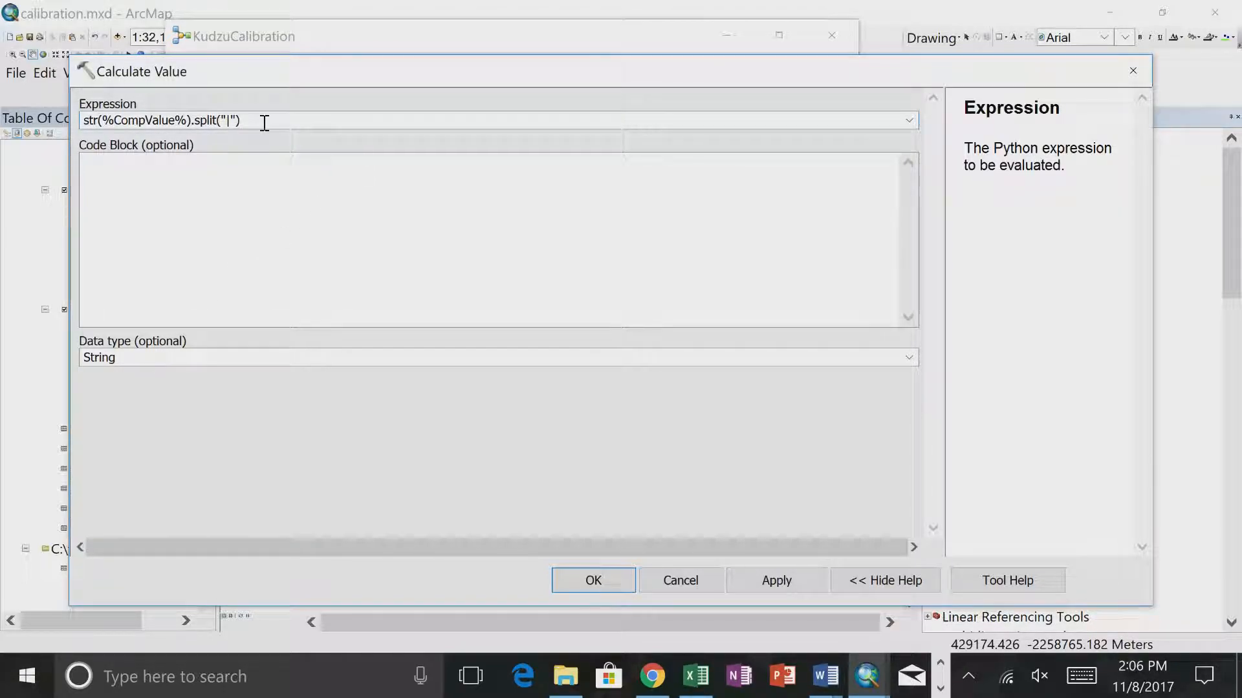
{"action": "left_click_drag", "start_coordinate": [263, 120], "coordinate": [48, 117]}
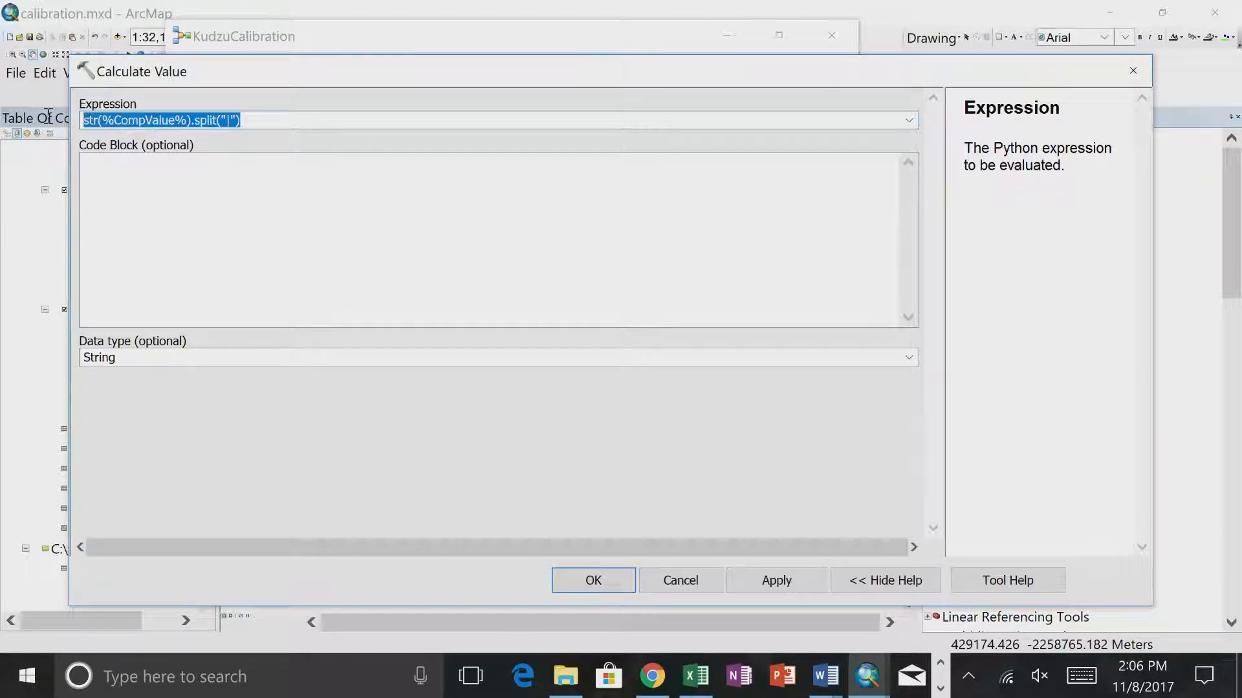
{"action": "left_click", "coordinate": [97, 122]}
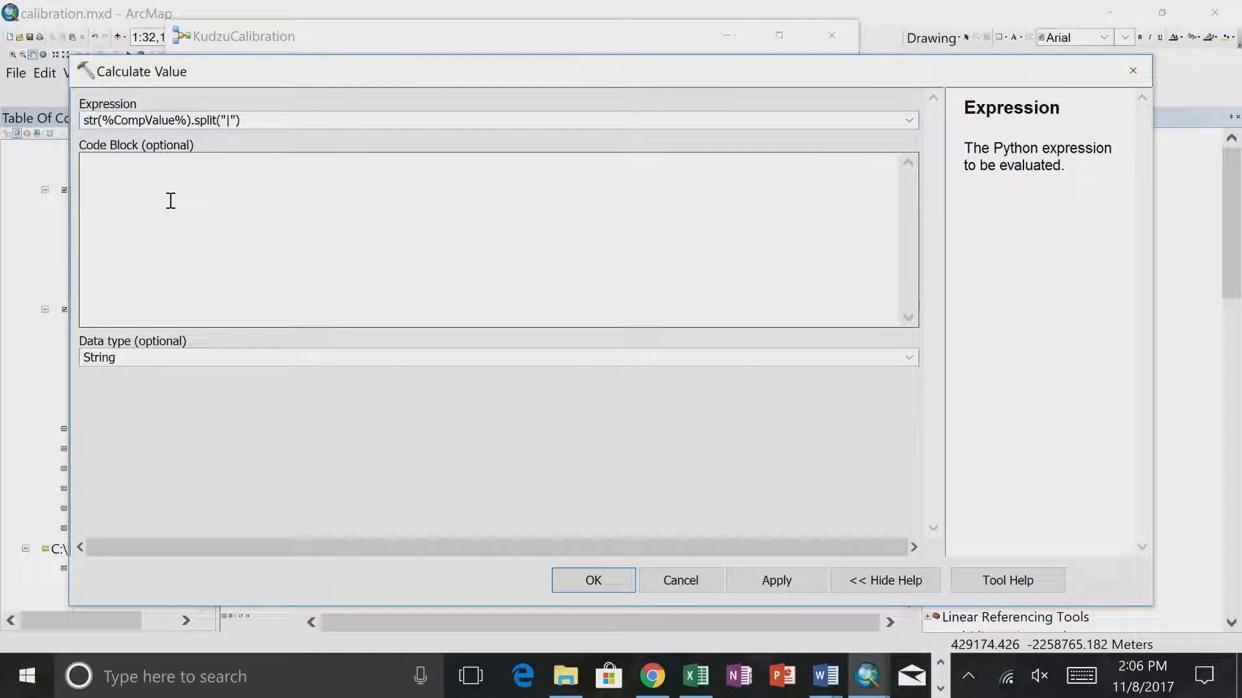
{"action": "left_click", "coordinate": [270, 115]}
{"action": "key", "text": "BackSpace"}
{"action": "key", "text": "BackSpace"}
{"action": "key", "text": "BackSpace"}
{"action": "key", "text": "BackSpace"}
{"action": "key", "text": "BackSpace"}
{"action": "key", "text": "BackSpace"}
{"action": "key", "text": "BackSpace"}
{"action": "key", "text": "BackSpace"}
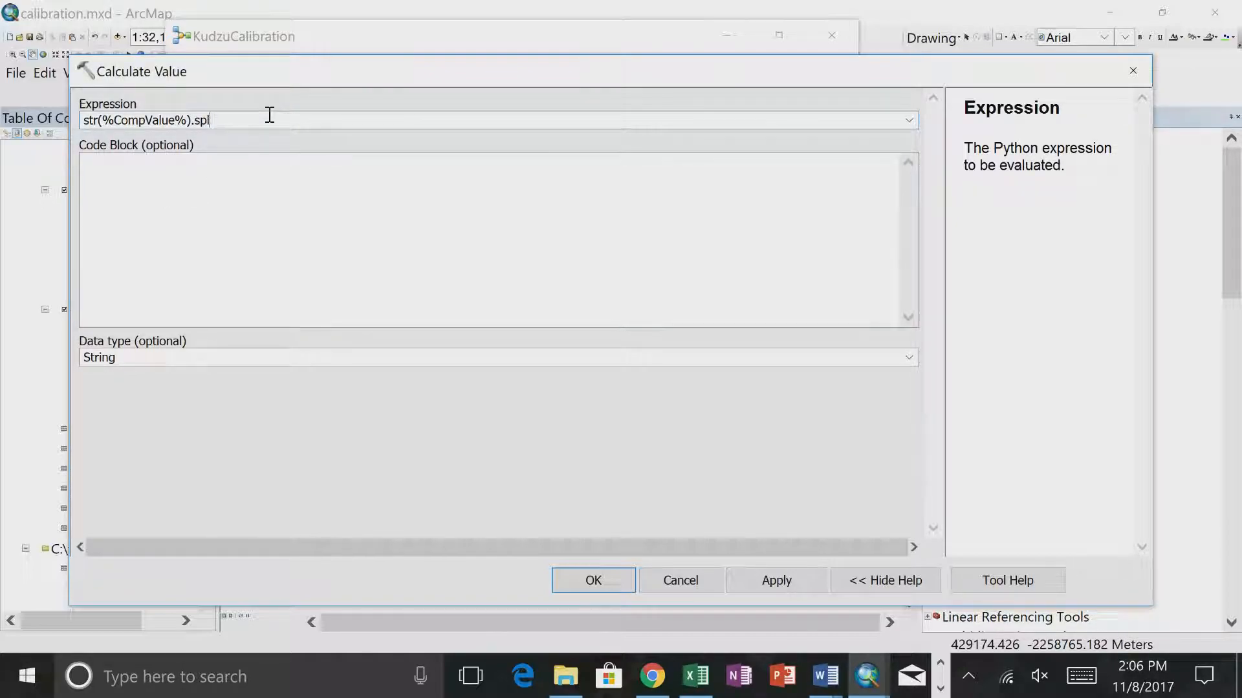
{"action": "left_click", "coordinate": [98, 121]}
{"action": "key", "text": "BackSpace"}
{"action": "key", "text": "BackSpace"}
{"action": "key", "text": "BackSpace"}
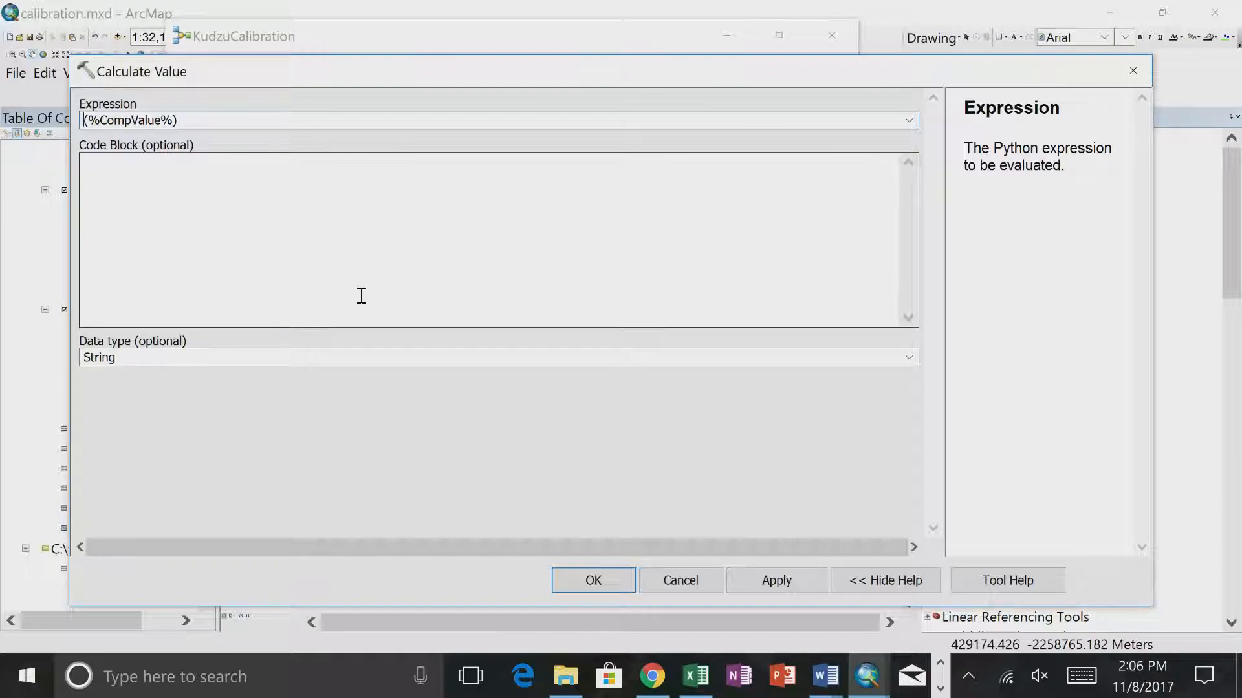
{"action": "type", "text": "findVal"}
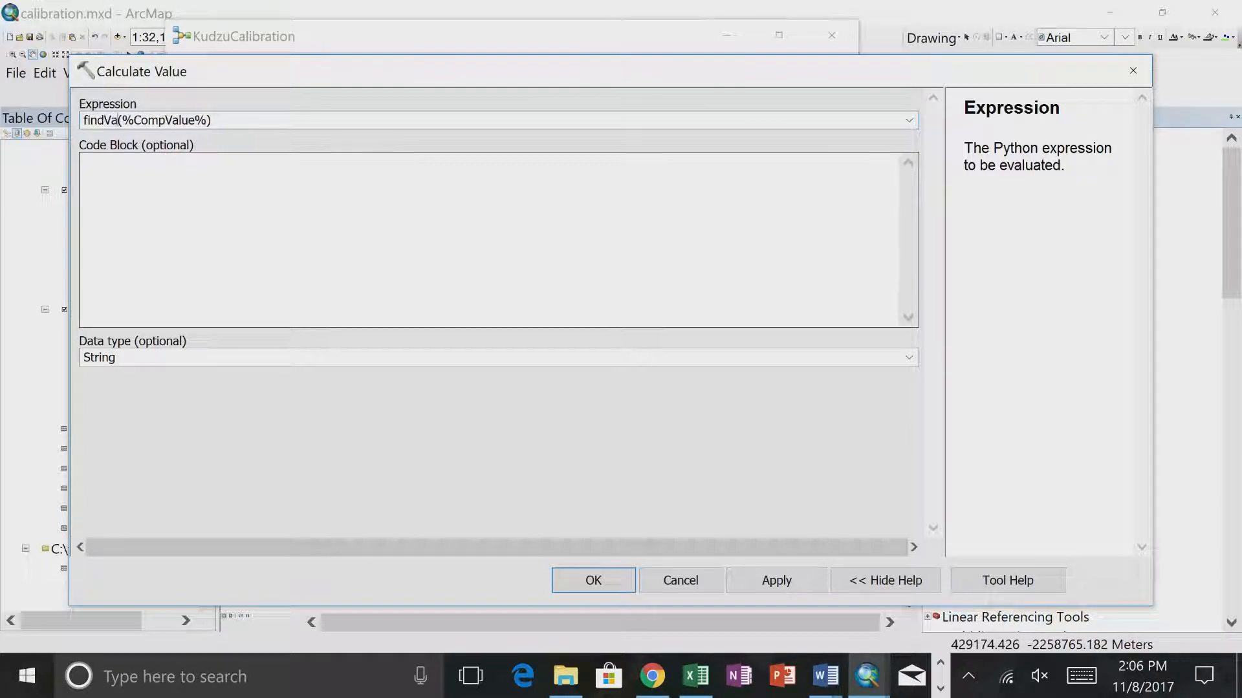
- Start a Python function in the Calculate Value code block with the header def findval(cv):
{"action": "left_click", "coordinate": [152, 187]}
{"action": "type", "text": "def"}
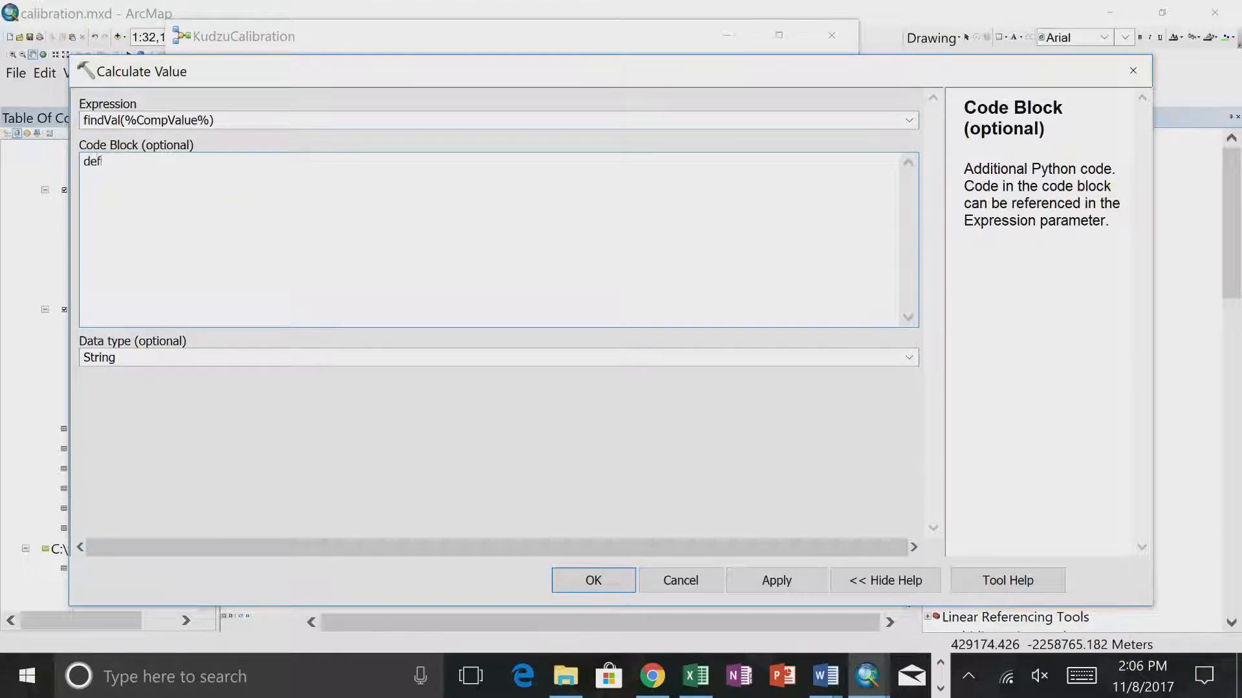
{"action": "type", "text": " findval(cv):"}
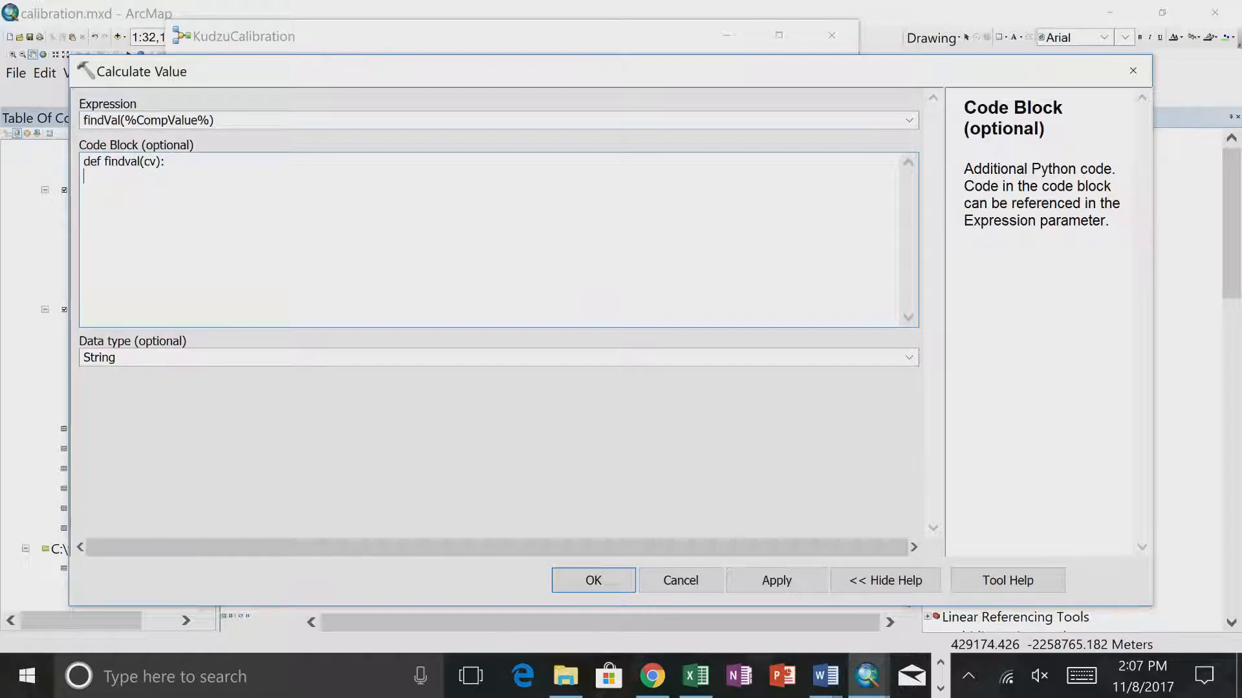
{"action": "type", "text": "return cv.split(\"|\")"}
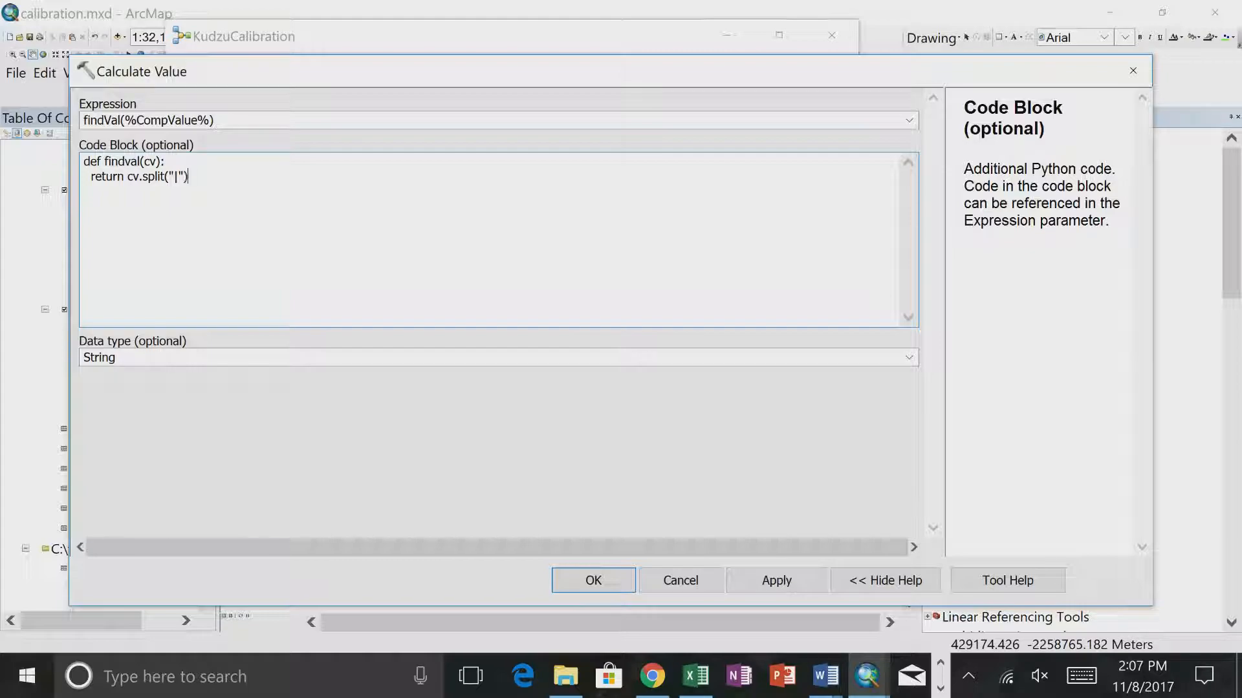
- Add an indented body line to the code block function reading return cv.split("|")[3]
{"action": "type", "text": "[3]"}
- Apply the findVal expression and code block, and run the Calculate Value tool
{"action": "left_click", "coordinate": [591, 584]}
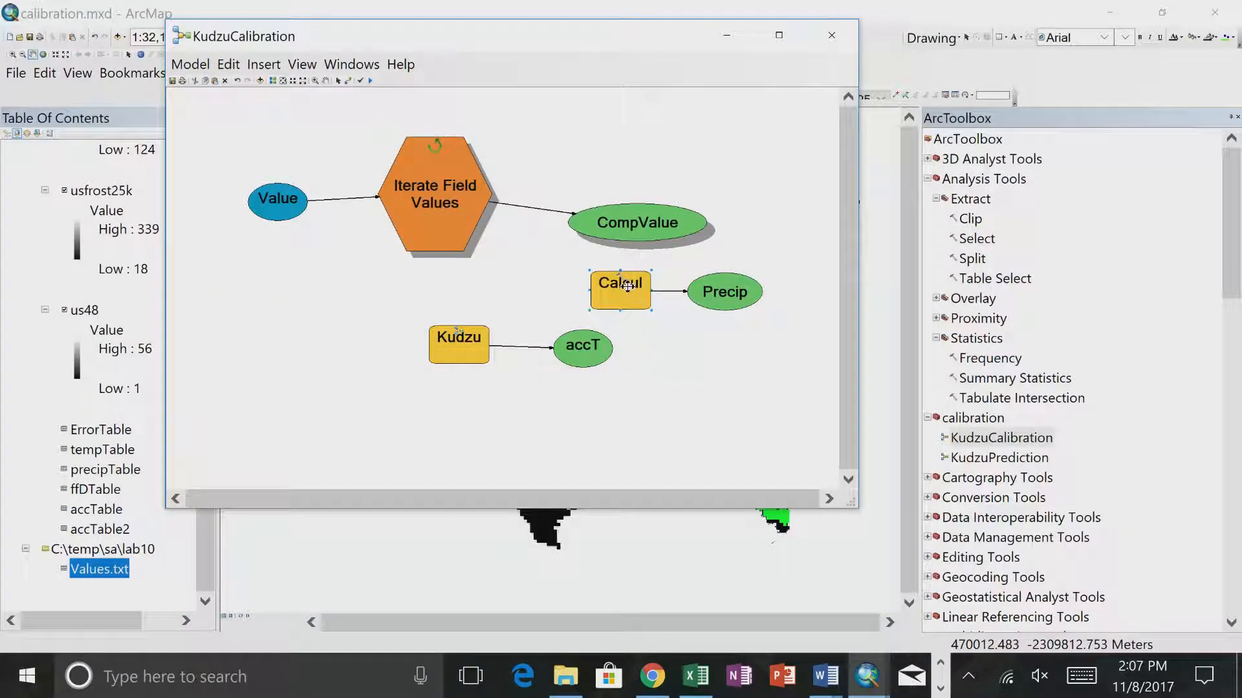
{"action": "right_click", "coordinate": [622, 284]}
{"action": "left_click", "coordinate": [653, 337]}
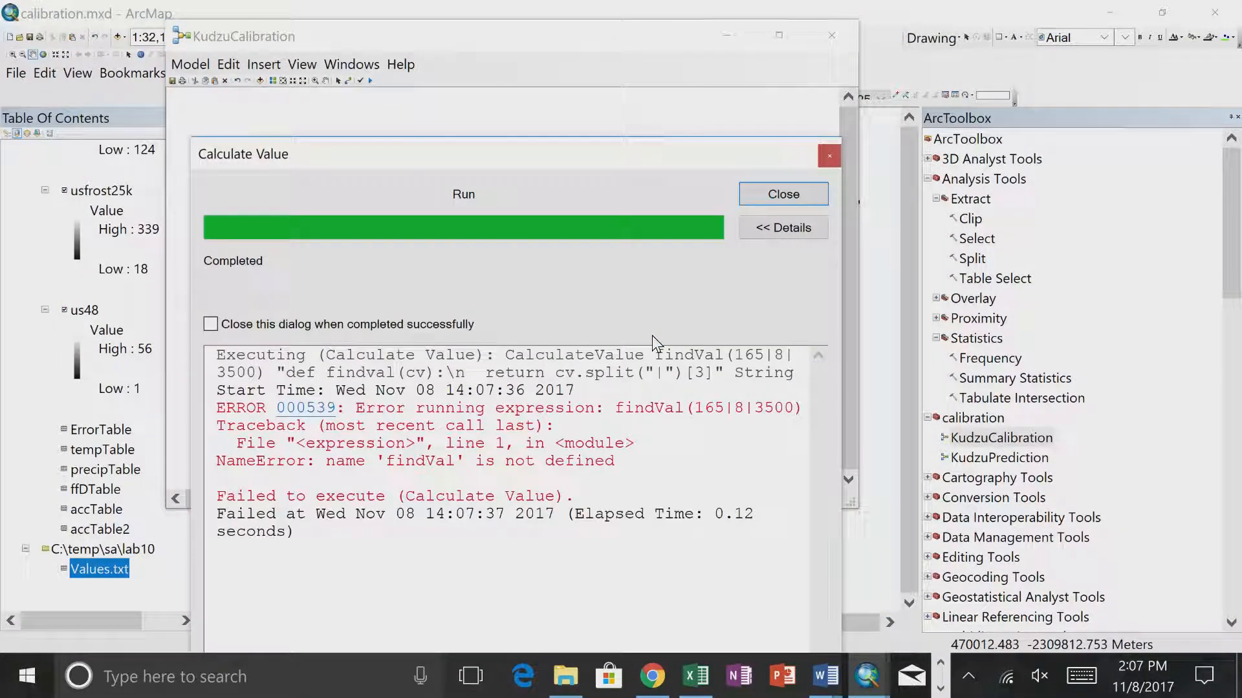
{"action": "left_click", "coordinate": [755, 196]}
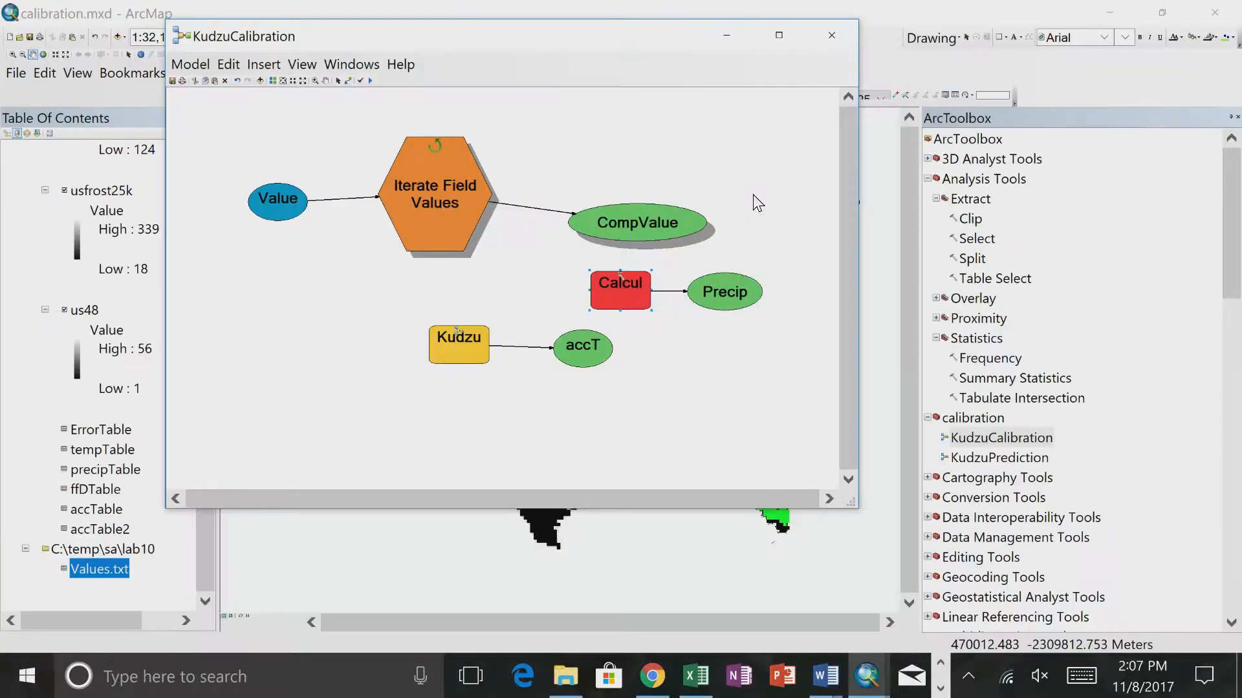
- Try to correct the function name in the code block to findVal with a capital V, and run the tool
{"action": "right_click", "coordinate": [622, 289]}
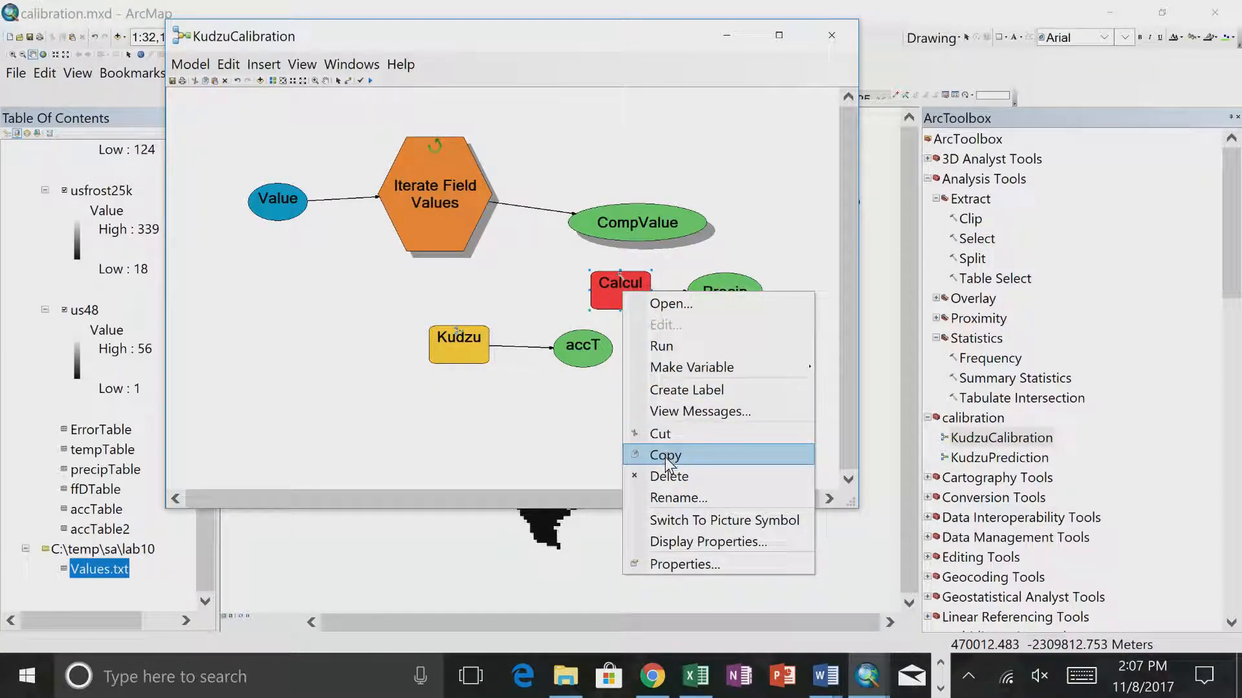
{"action": "left_click", "coordinate": [643, 306]}
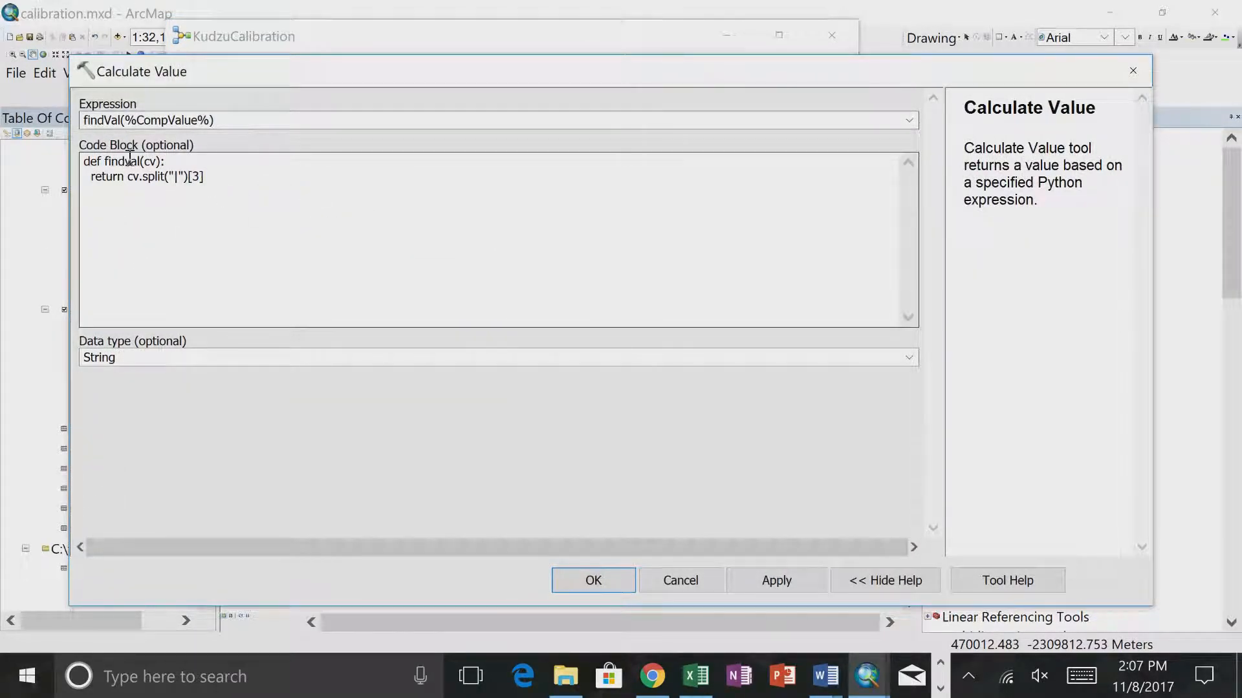
{"action": "left_click", "coordinate": [158, 194]}
{"action": "left_click", "coordinate": [642, 382]}
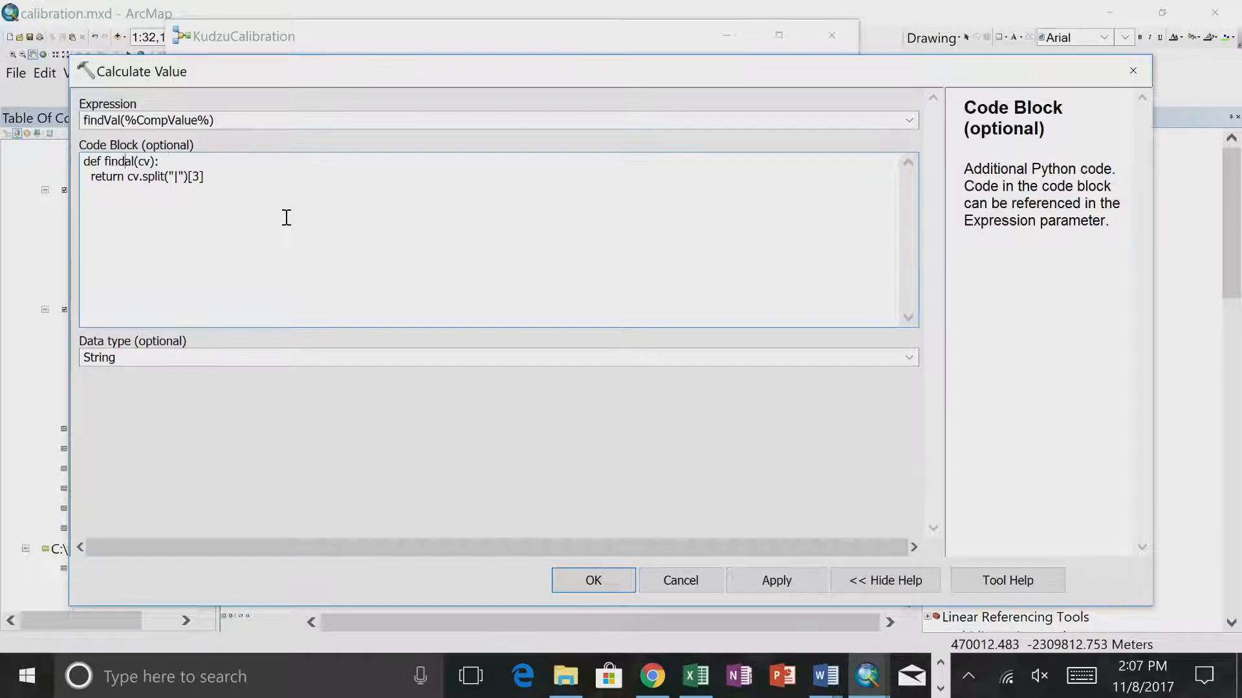
{"action": "key", "text": "BackSpace"}
{"action": "type", "text": "V"}
{"action": "left_click", "coordinate": [589, 579]}
{"action": "right_click", "coordinate": [621, 286]}
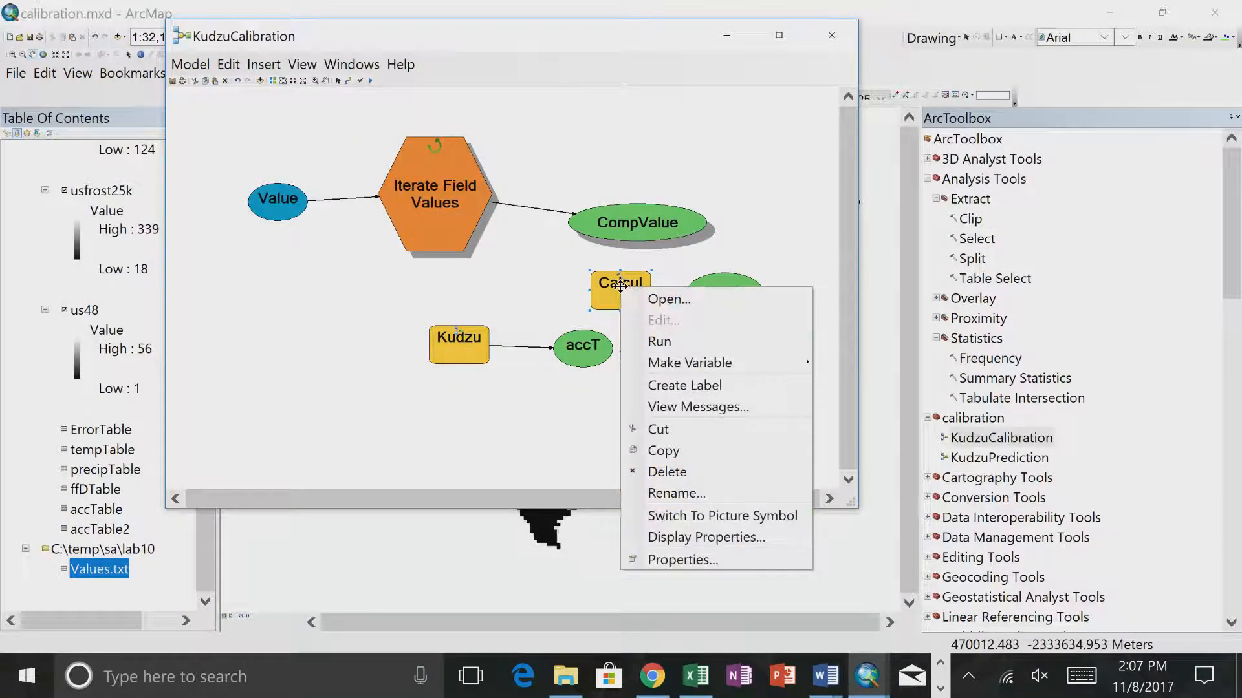
{"action": "left_click", "coordinate": [642, 340]}
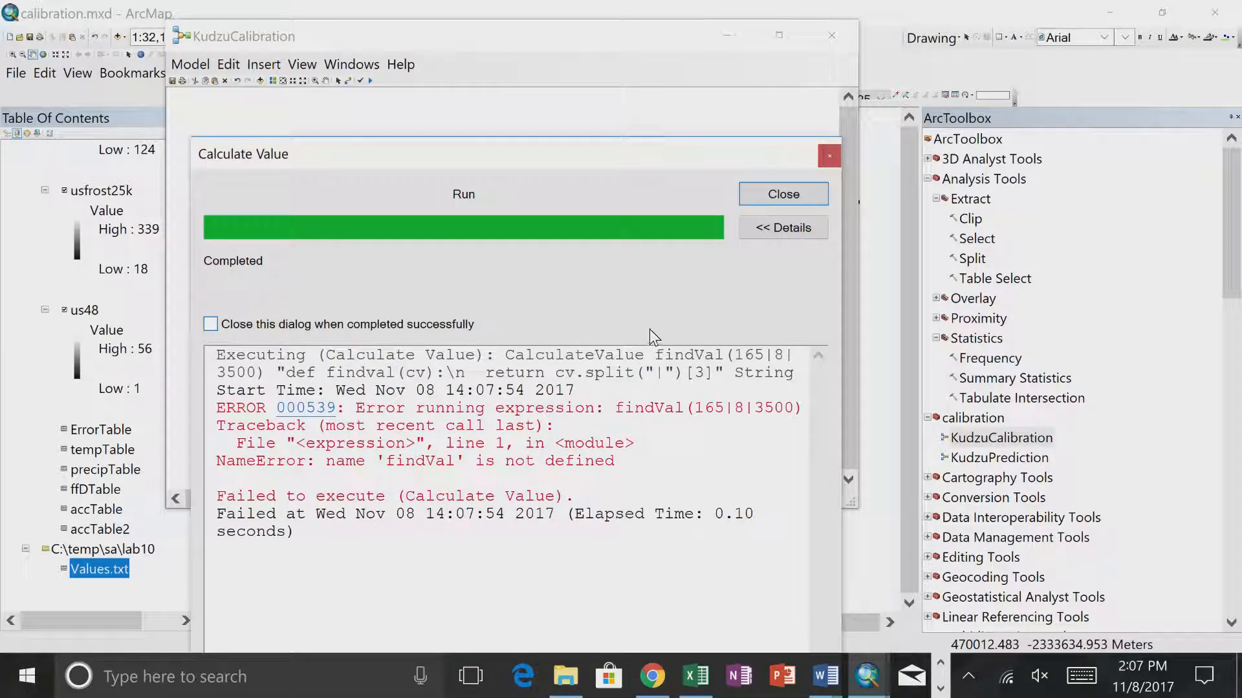
- Reopen the Calculate Value settings and try to rename the function in the code block's def line to findVal
{"action": "left_click", "coordinate": [769, 195]}
{"action": "right_click", "coordinate": [606, 300]}
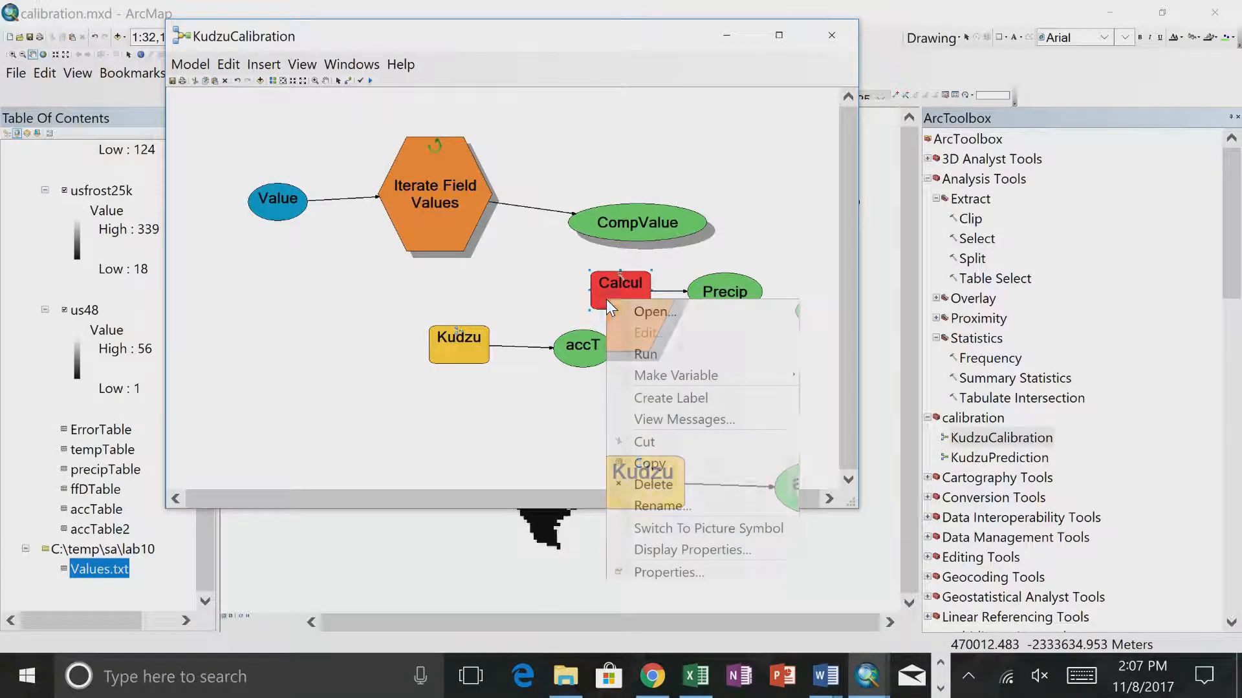
{"action": "left_click", "coordinate": [604, 287]}
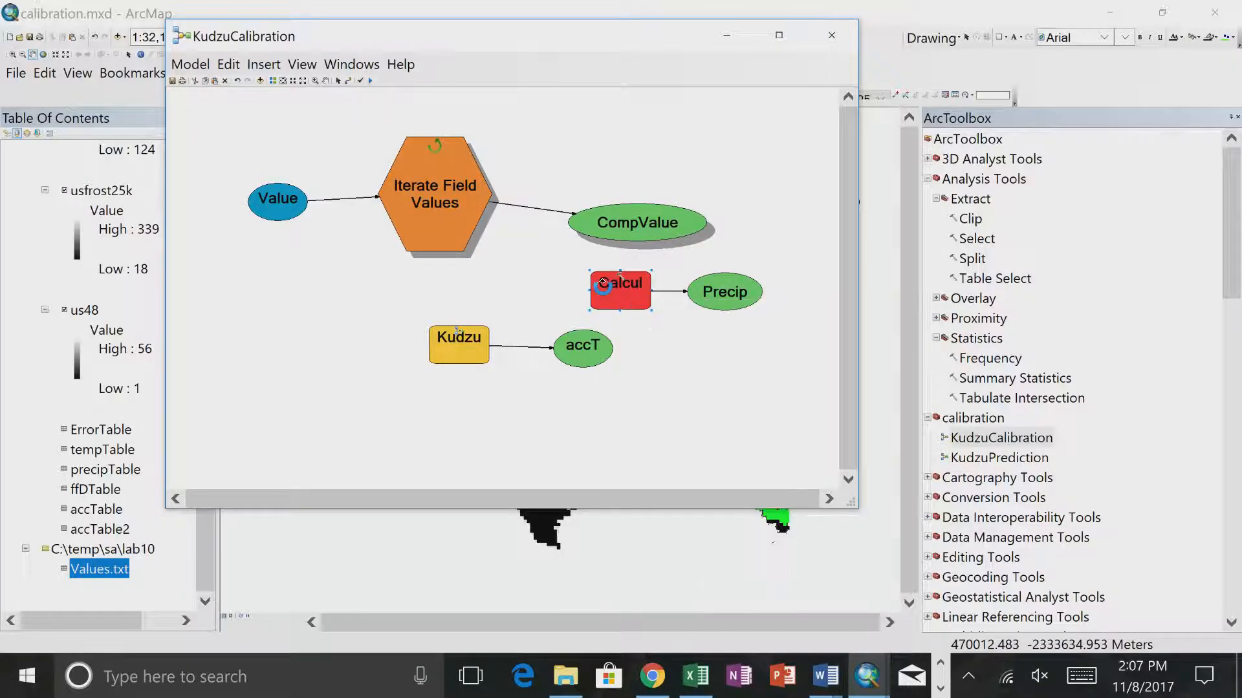
{"action": "double_click", "coordinate": [605, 287]}
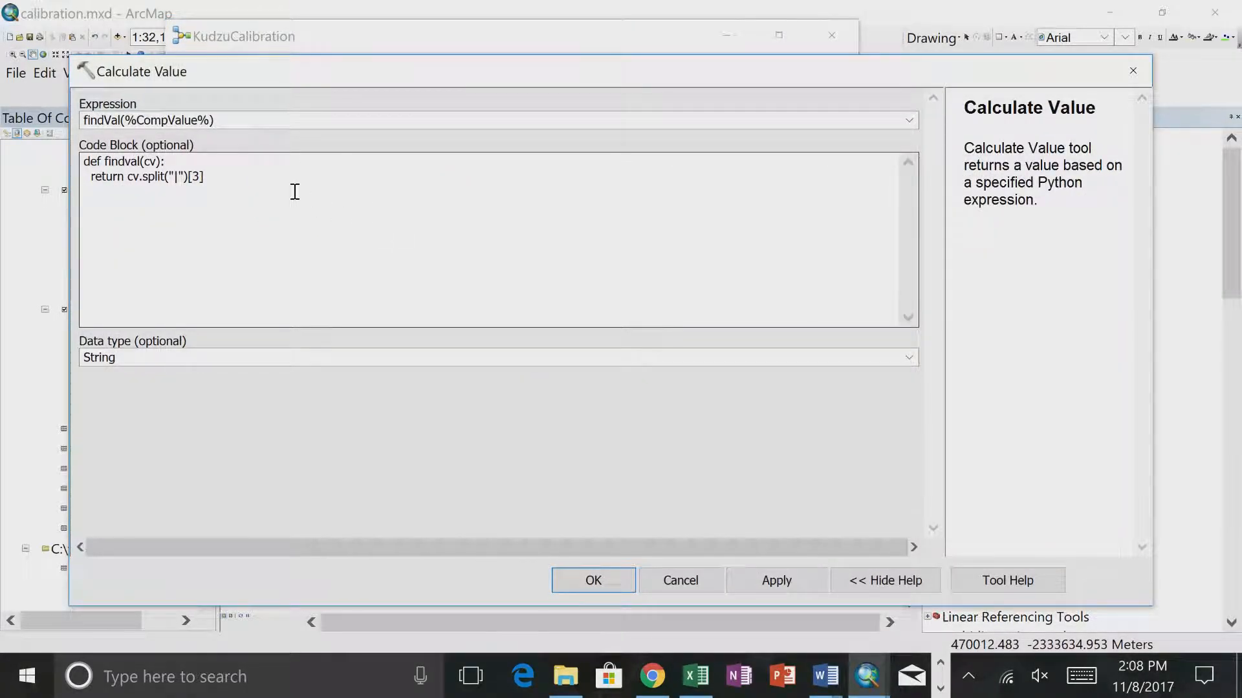
{"action": "left_click", "coordinate": [130, 162]}
{"action": "left_click", "coordinate": [670, 375]}
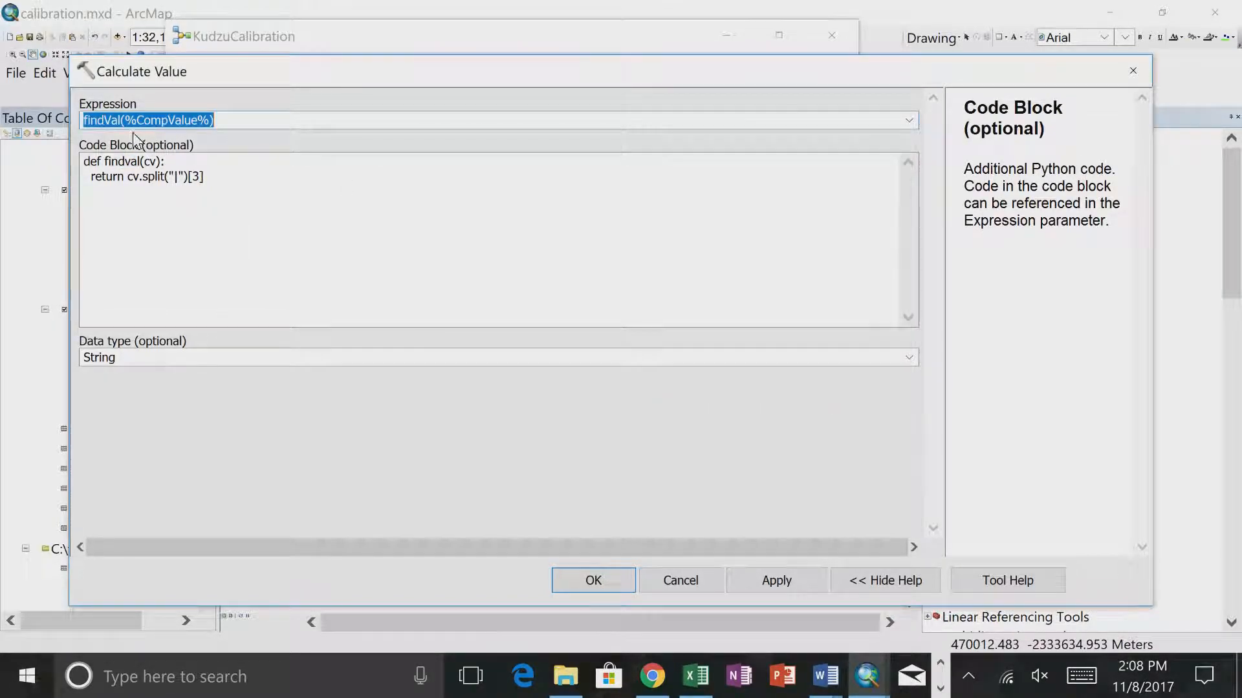
{"action": "left_click", "coordinate": [132, 162]}
{"action": "key", "text": "BackSpace"}
{"action": "type", "text": "V"}
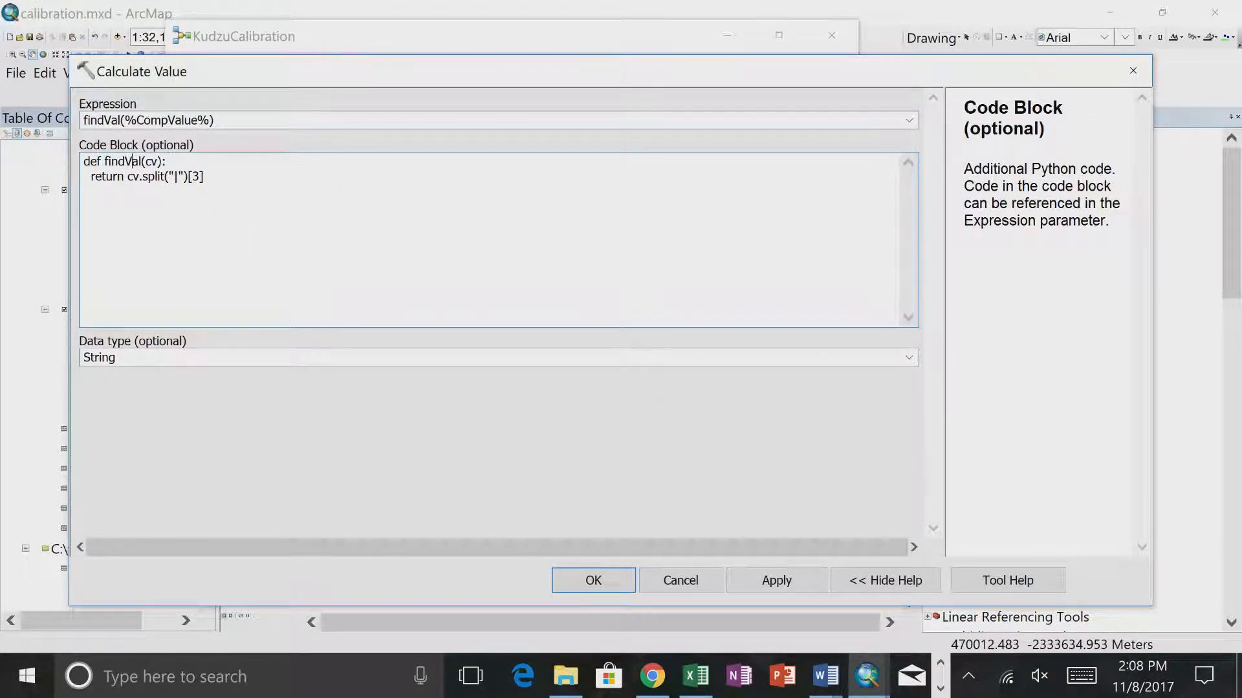
{"action": "left_click", "coordinate": [768, 588]}
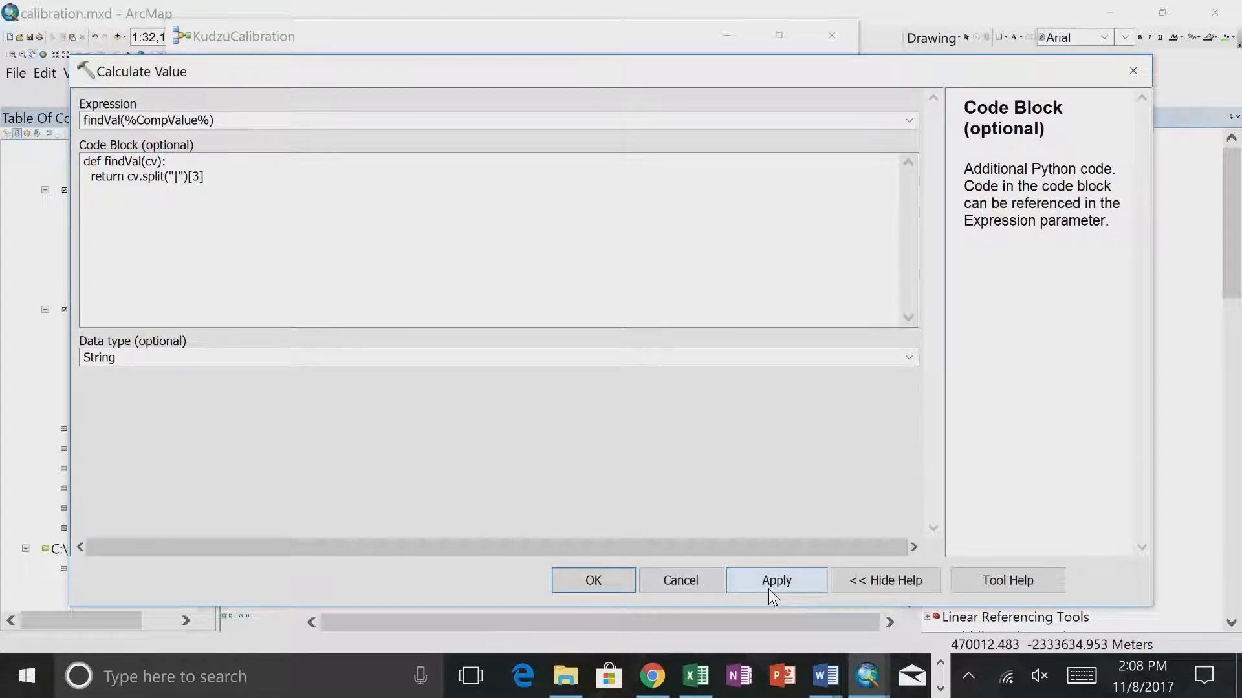
{"action": "left_click", "coordinate": [679, 582]}
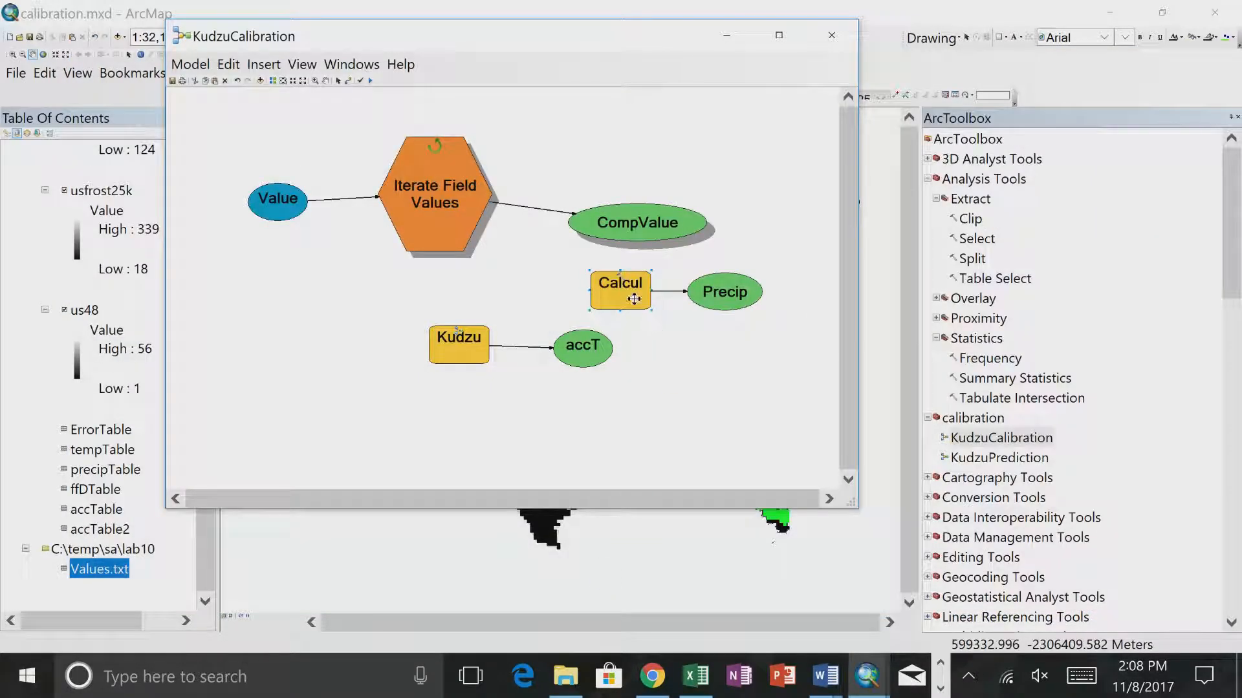
- Run the Calculate Value tool to test the findVal function, and close the run report
{"action": "right_click", "coordinate": [626, 292]}
{"action": "left_click", "coordinate": [654, 343]}
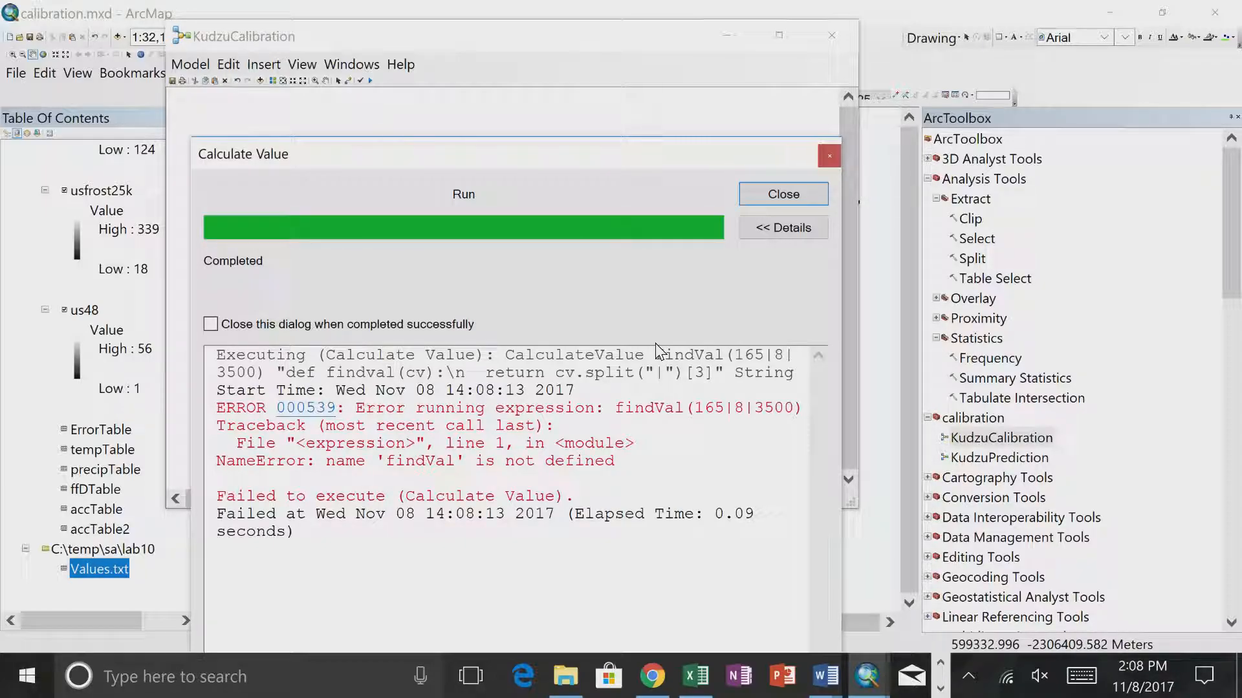
{"action": "left_click", "coordinate": [779, 194]}
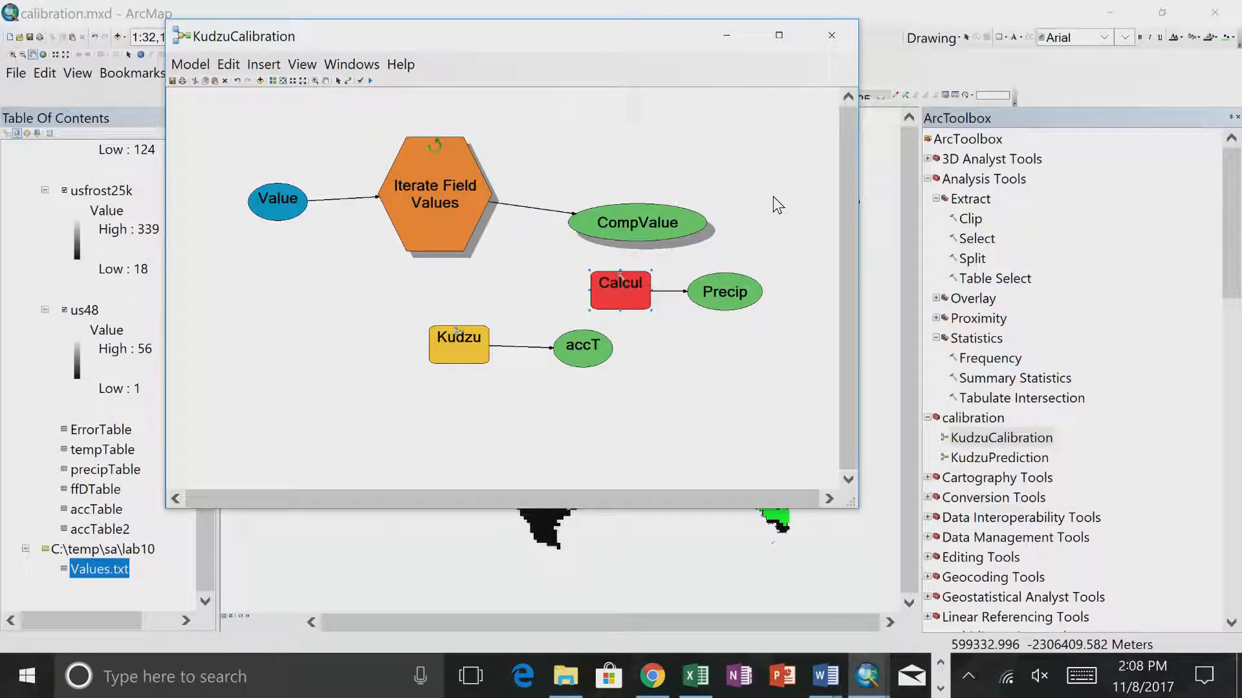
- Try to change the function name in the Calculate Value expression to lowercase findval
{"action": "double_click", "coordinate": [621, 299]}
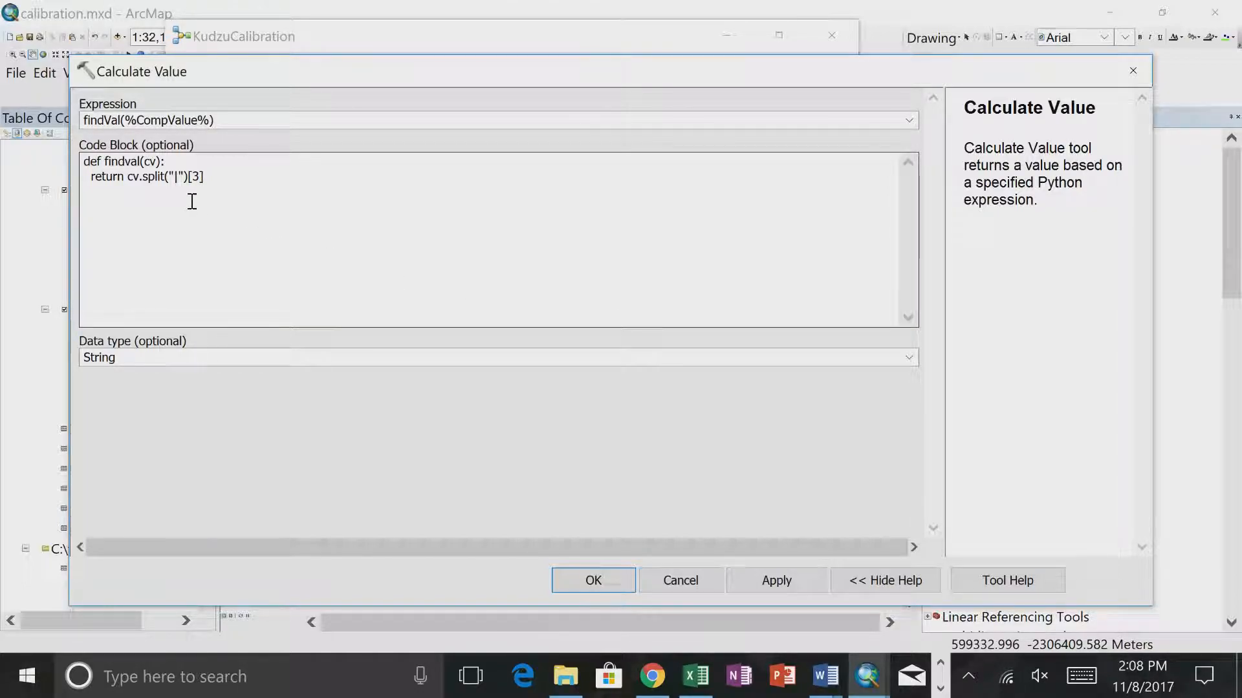
{"action": "left_click", "coordinate": [110, 121]}
{"action": "left_click", "coordinate": [654, 377]}
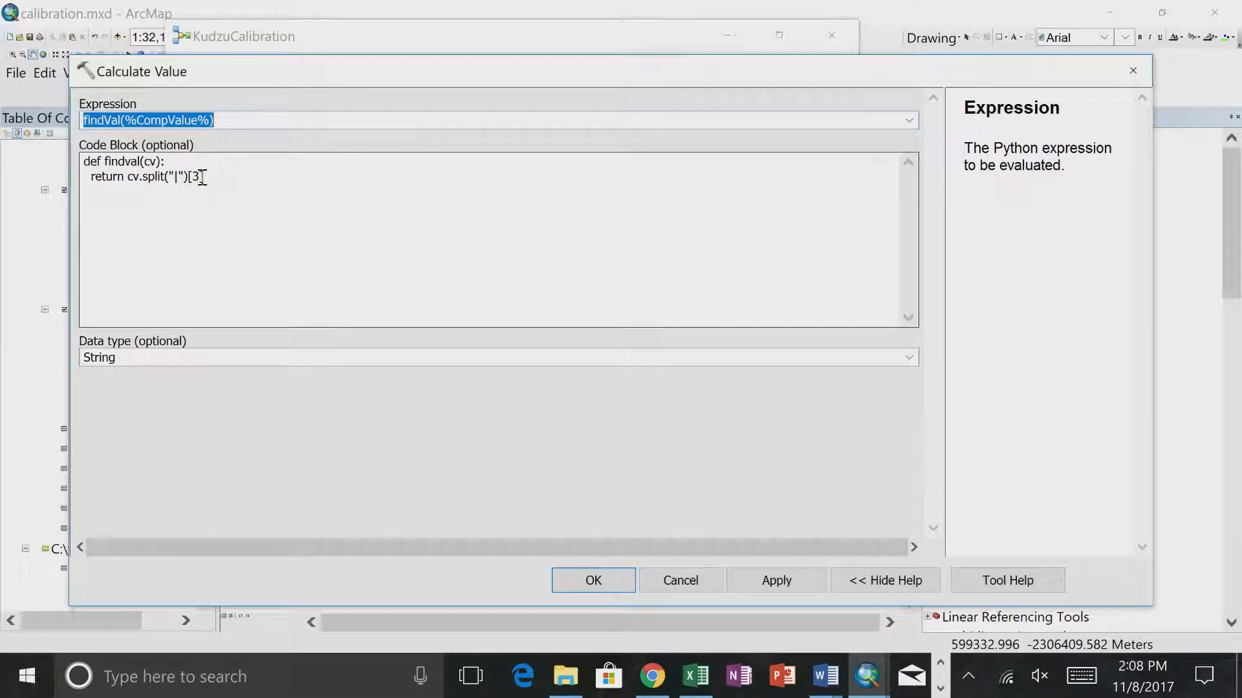
{"action": "left_click", "coordinate": [110, 120]}
{"action": "key", "text": "BackSpace"}
{"action": "type", "text": "v"}
{"action": "key", "text": "BackSpace"}
{"action": "type", "text": "v"}
{"action": "left_click", "coordinate": [582, 583]}
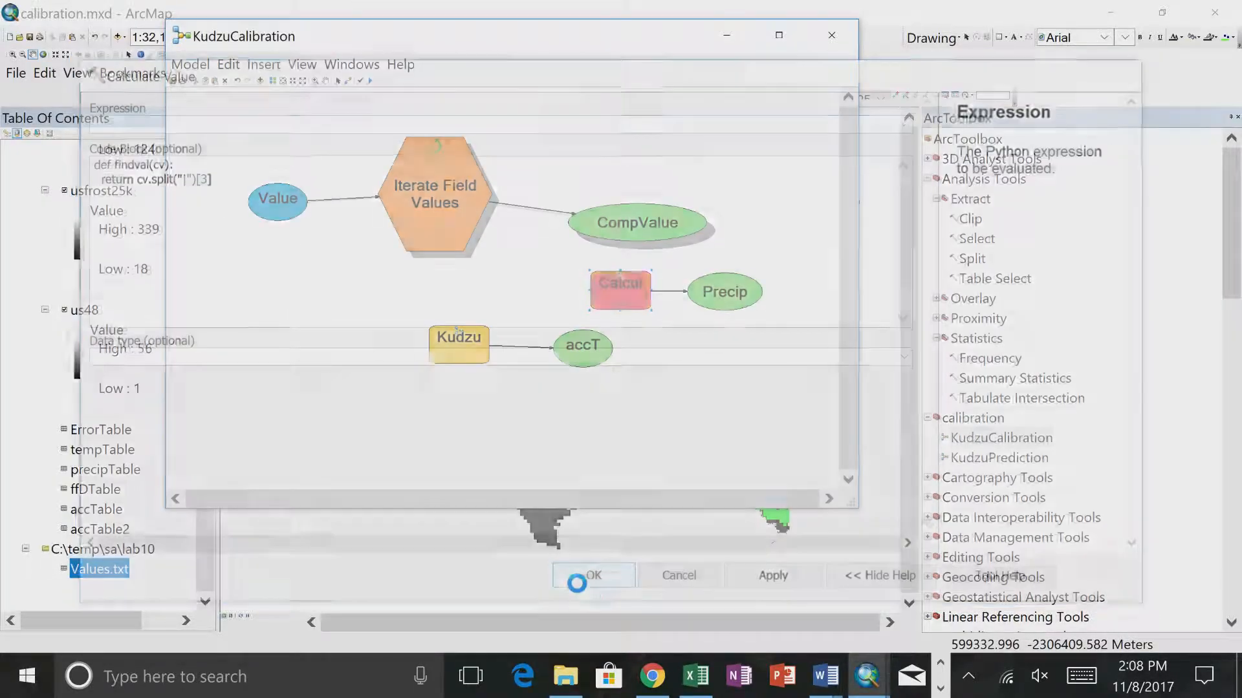
- Shorten the function name in the Calculate Value expression so it reads fv(%CompValue%)
{"action": "double_click", "coordinate": [620, 282]}
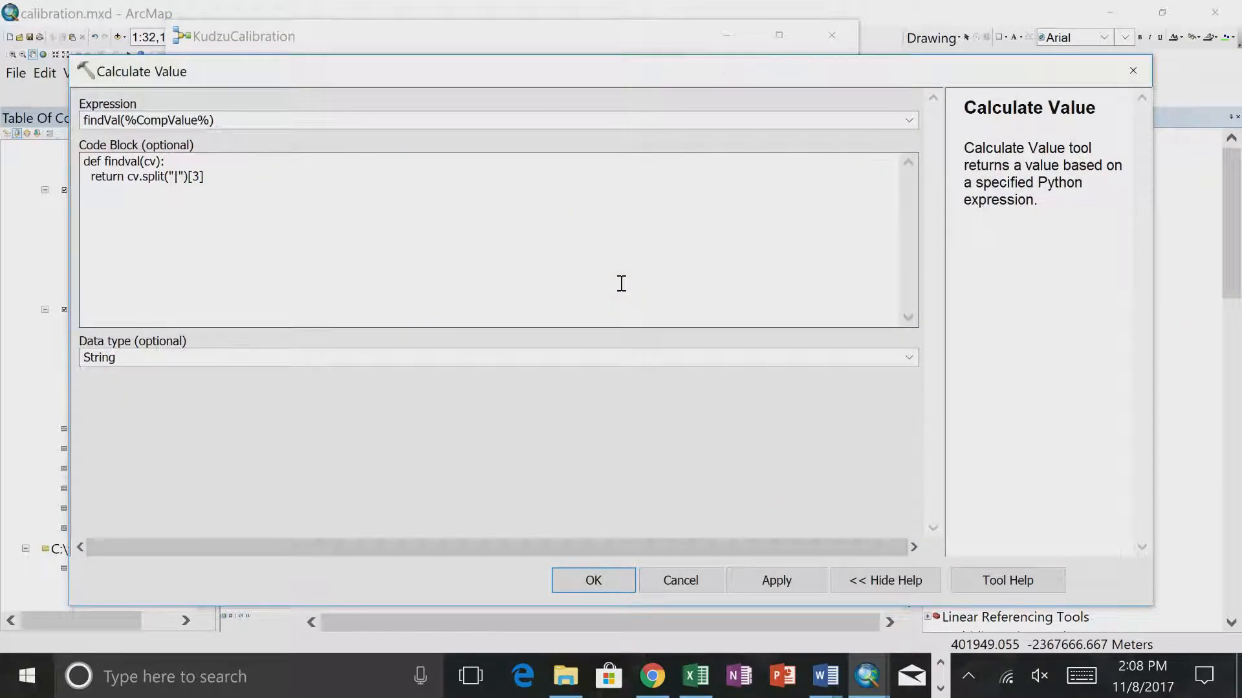
{"action": "left_click", "coordinate": [121, 122]}
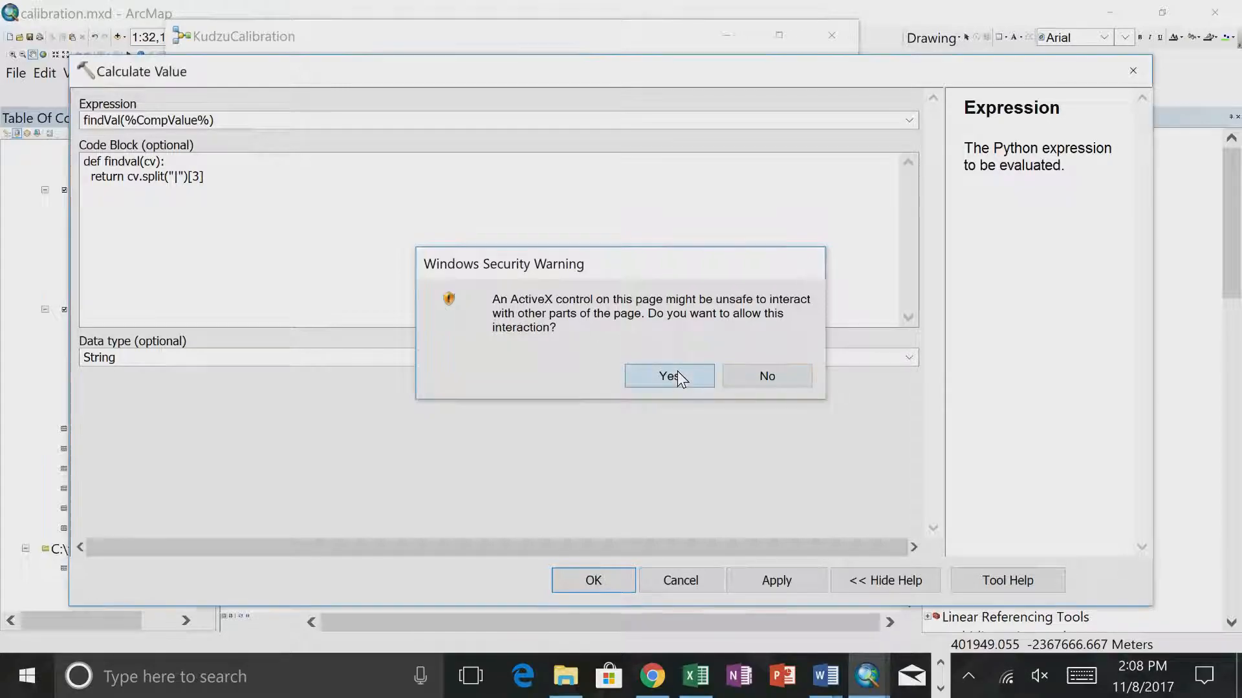
{"action": "left_click", "coordinate": [676, 378]}
{"action": "left_click", "coordinate": [119, 120]}
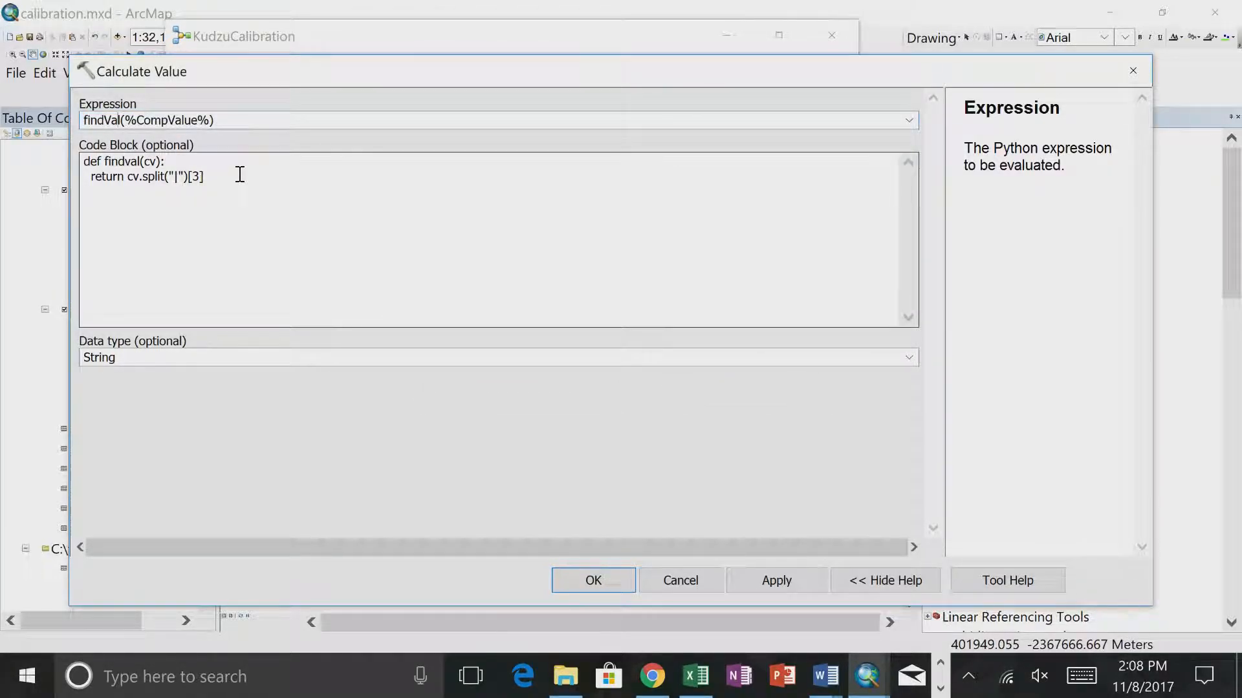
{"action": "key", "text": "BackSpace"}
{"action": "key", "text": "BackSpace"}
{"action": "key", "text": "BackSpace"}
{"action": "key", "text": "BackSpace"}
{"action": "key", "text": "BackSpace"}
{"action": "key", "text": "BackSpace"}
{"action": "type", "text": "v"}
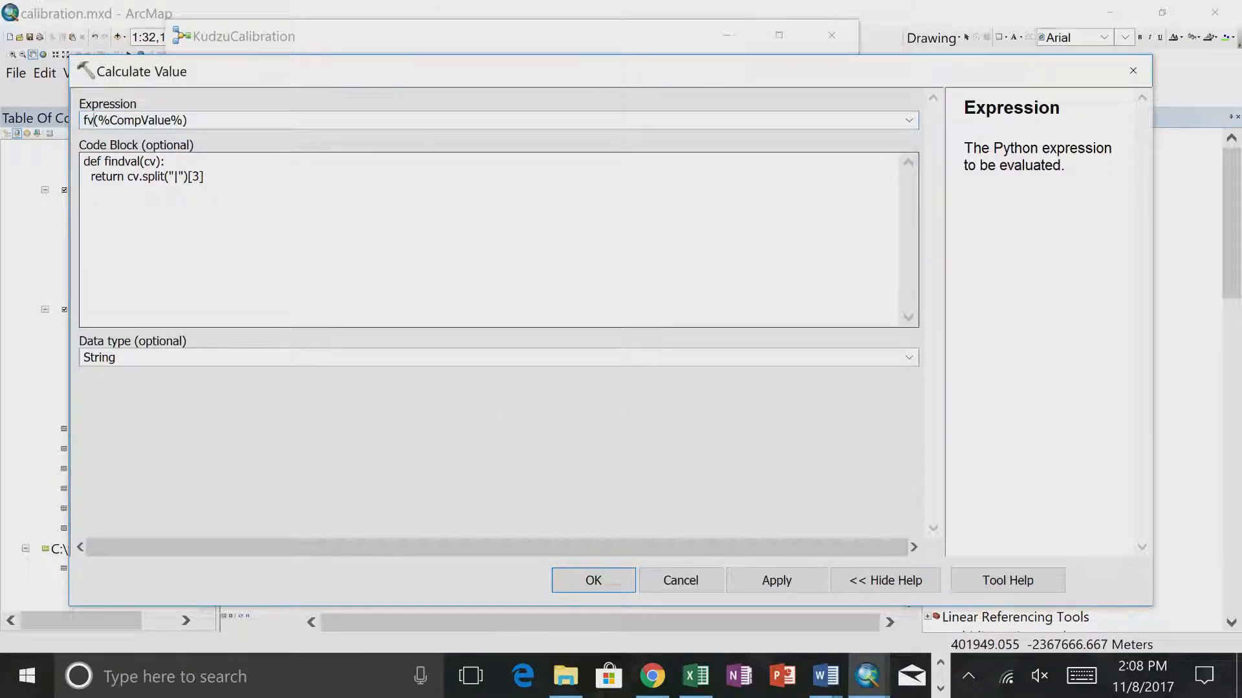
- Rename the code block function to match, with the header def fv(cv):, and accept the settings
{"action": "left_click", "coordinate": [141, 166]}
{"action": "key", "text": "BackSpace"}
{"action": "key", "text": "BackSpace"}
{"action": "key", "text": "BackSpace"}
{"action": "key", "text": "BackSpace"}
{"action": "key", "text": "BackSpace"}
{"action": "key", "text": "BackSpace"}
{"action": "type", "text": "v"}
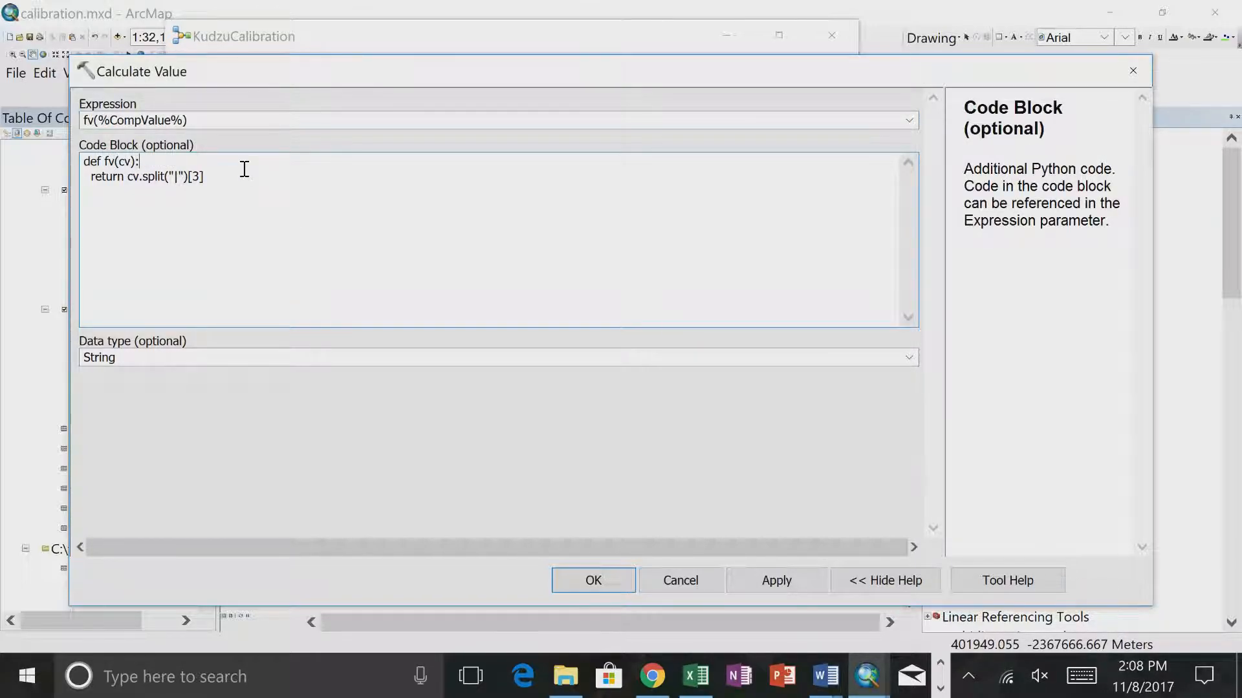
{"action": "left_click", "coordinate": [592, 580]}
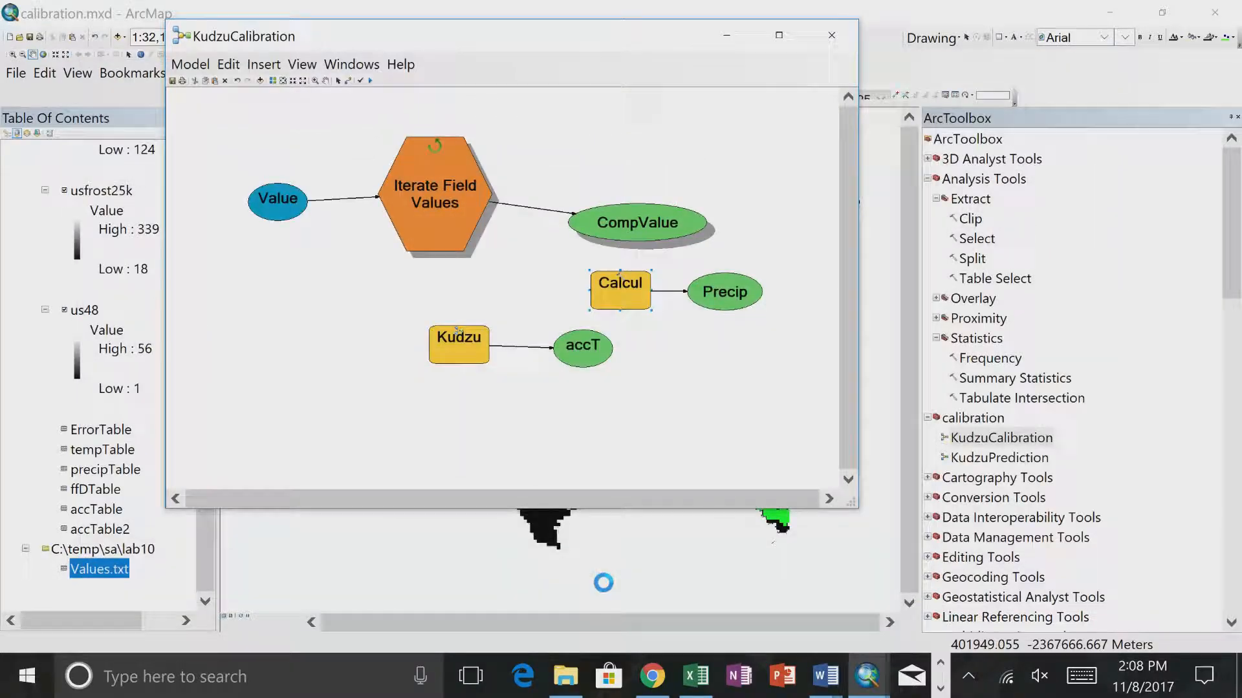
- Check the stored fv expression and code block, and run the Calculate Value tool to test them
{"action": "double_click", "coordinate": [624, 294]}
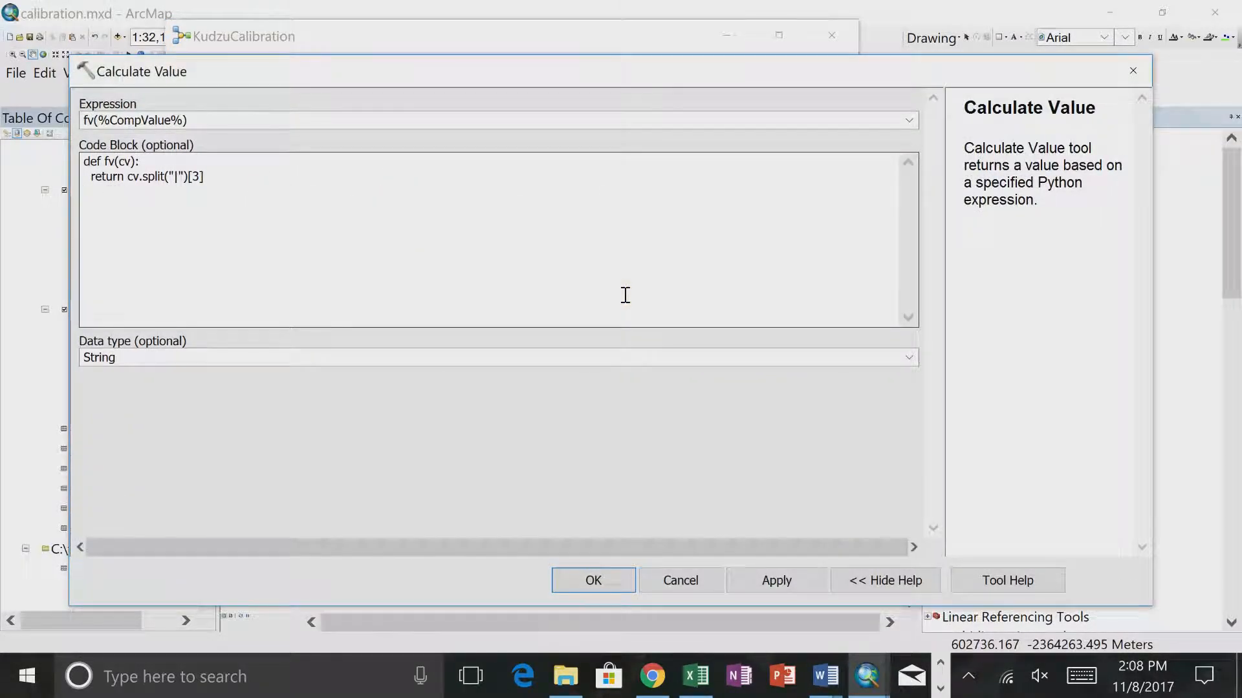
{"action": "left_click", "coordinate": [614, 577]}
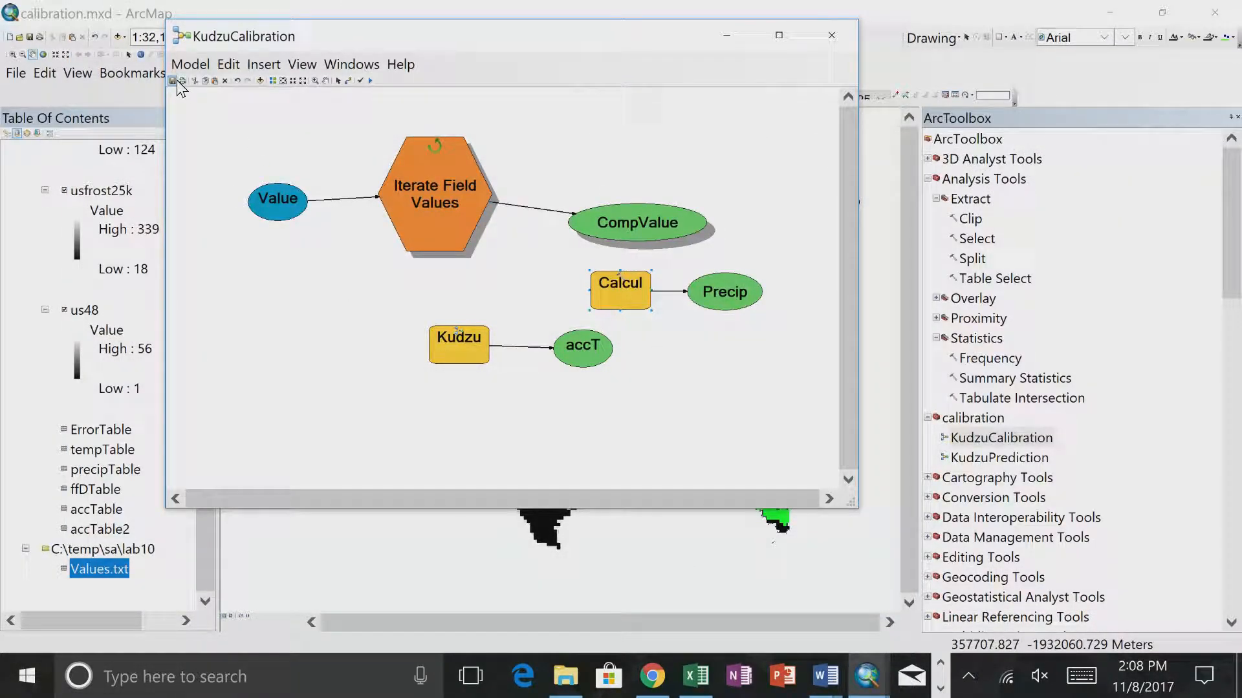
{"action": "right_click", "coordinate": [615, 277]}
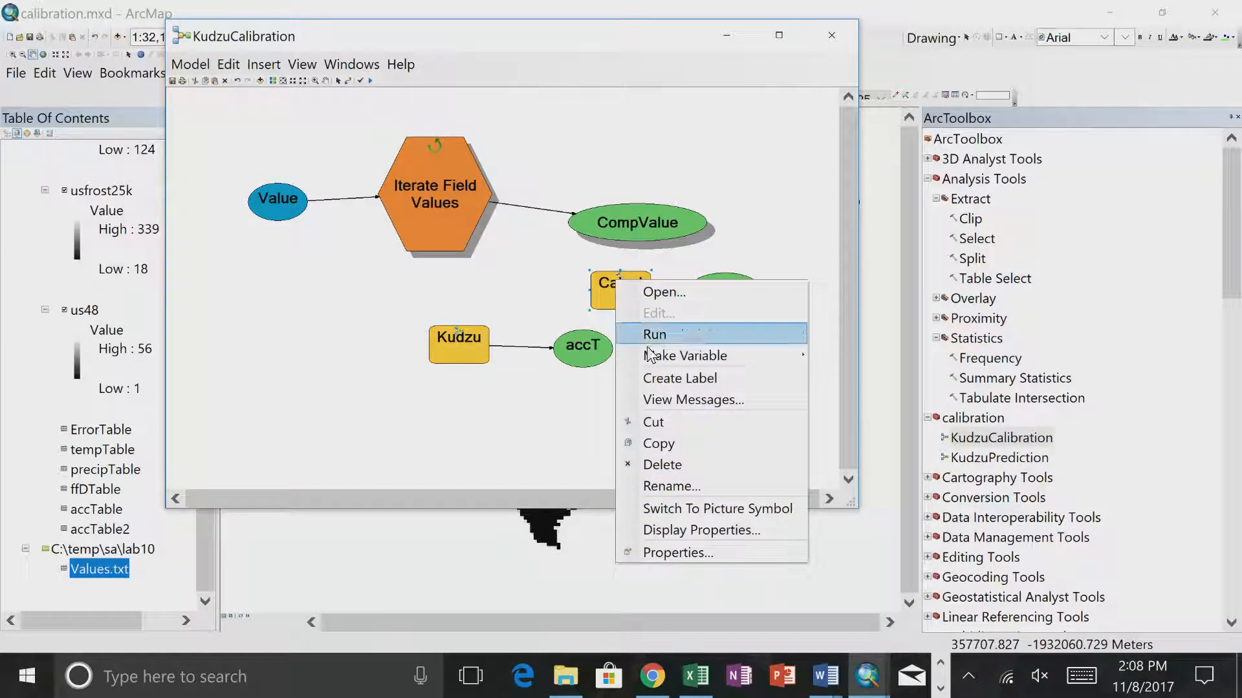
{"action": "left_click", "coordinate": [646, 334]}
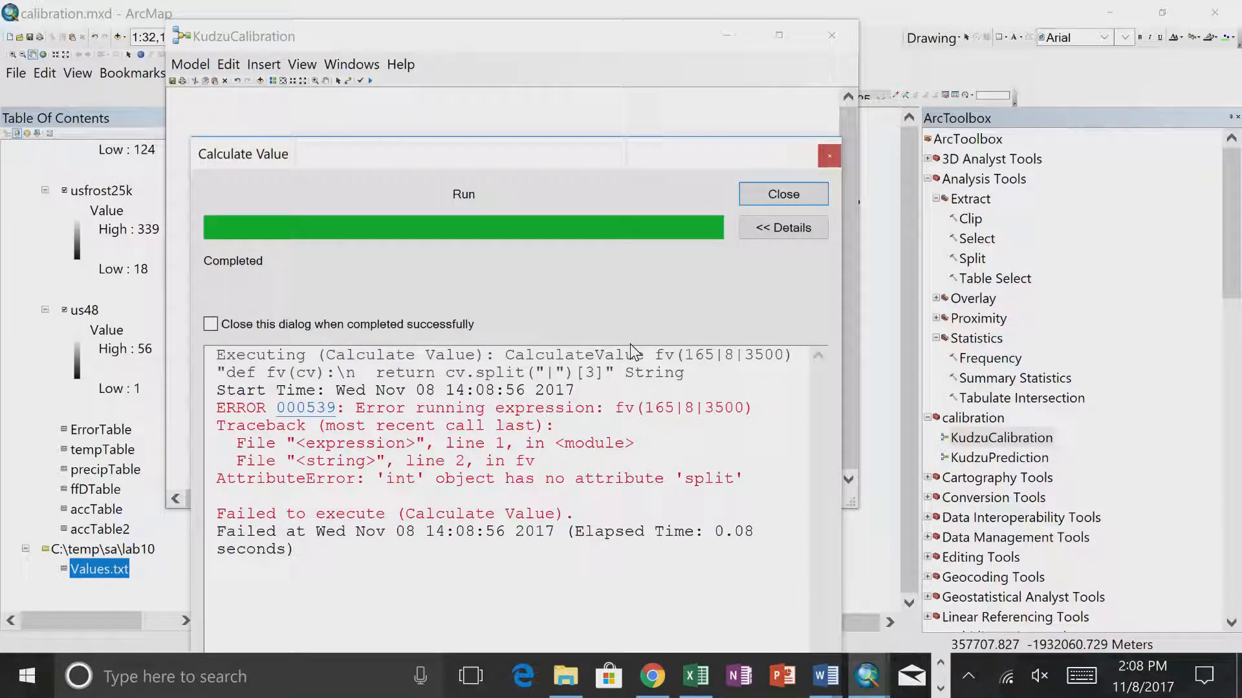
{"action": "left_click", "coordinate": [773, 195]}
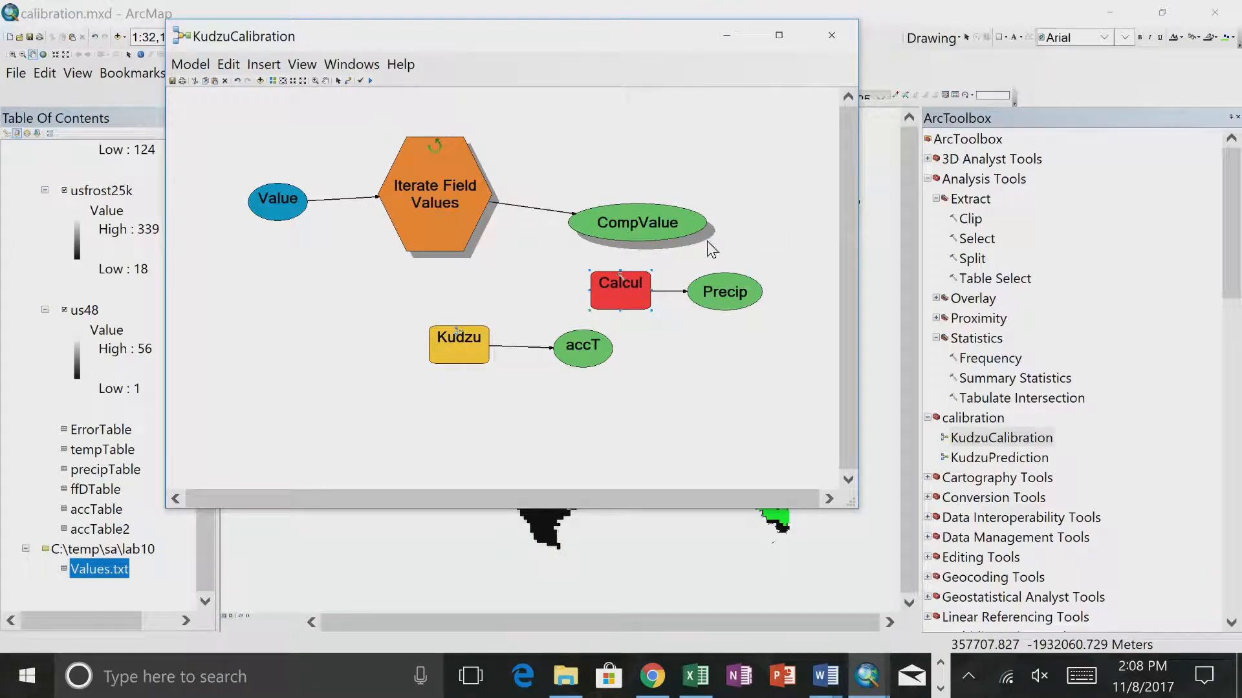
- Convert cv to a string in the code block so the body reads return str(cv).split("|")[3], and accept it
{"action": "double_click", "coordinate": [620, 283]}
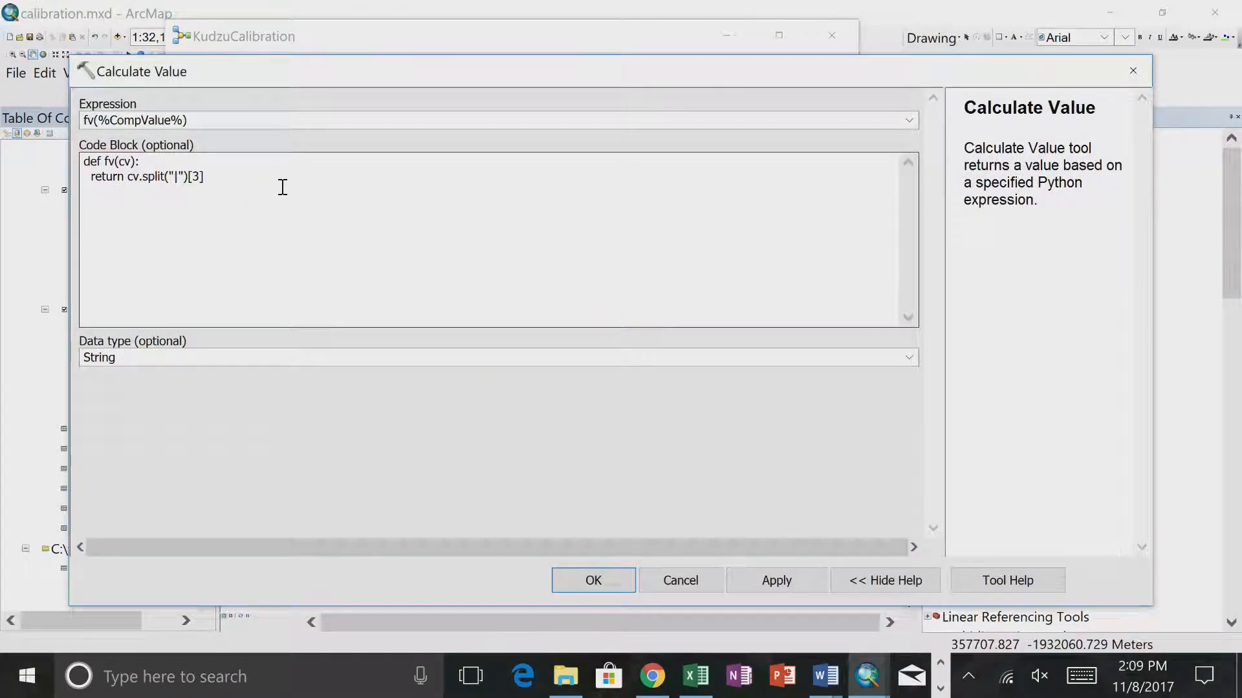
{"action": "left_click_drag", "start_coordinate": [226, 76], "coordinate": [225, 297]}
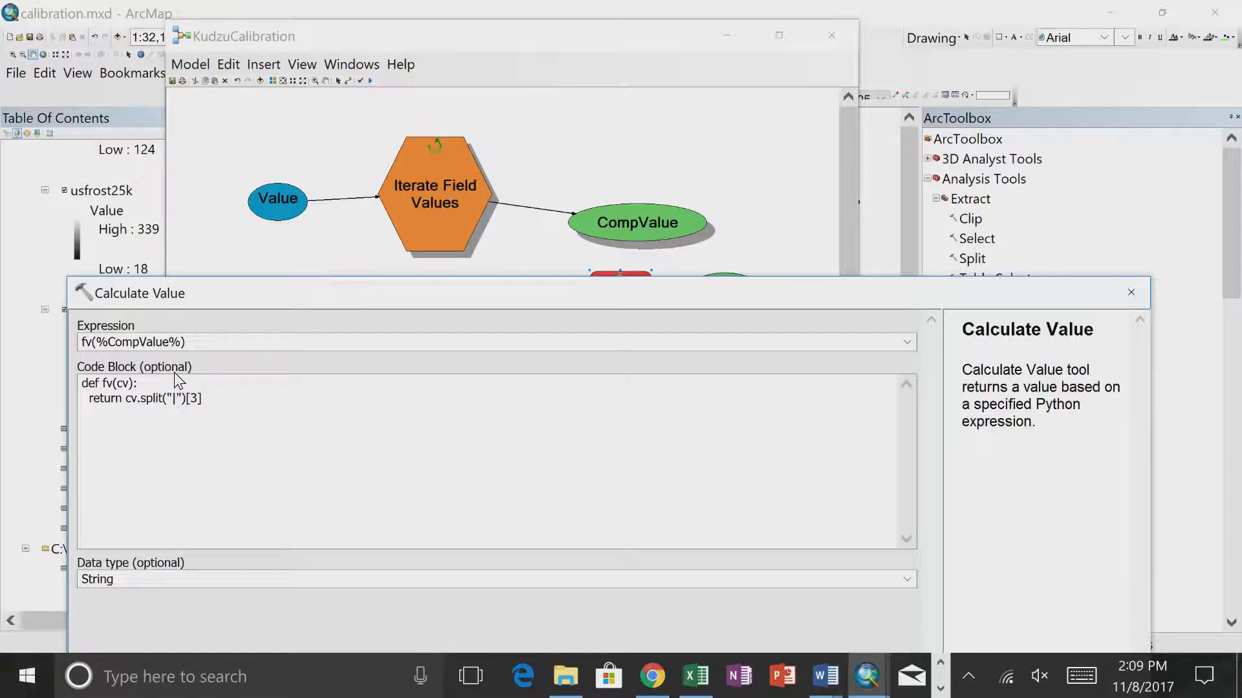
{"action": "left_click", "coordinate": [127, 399]}
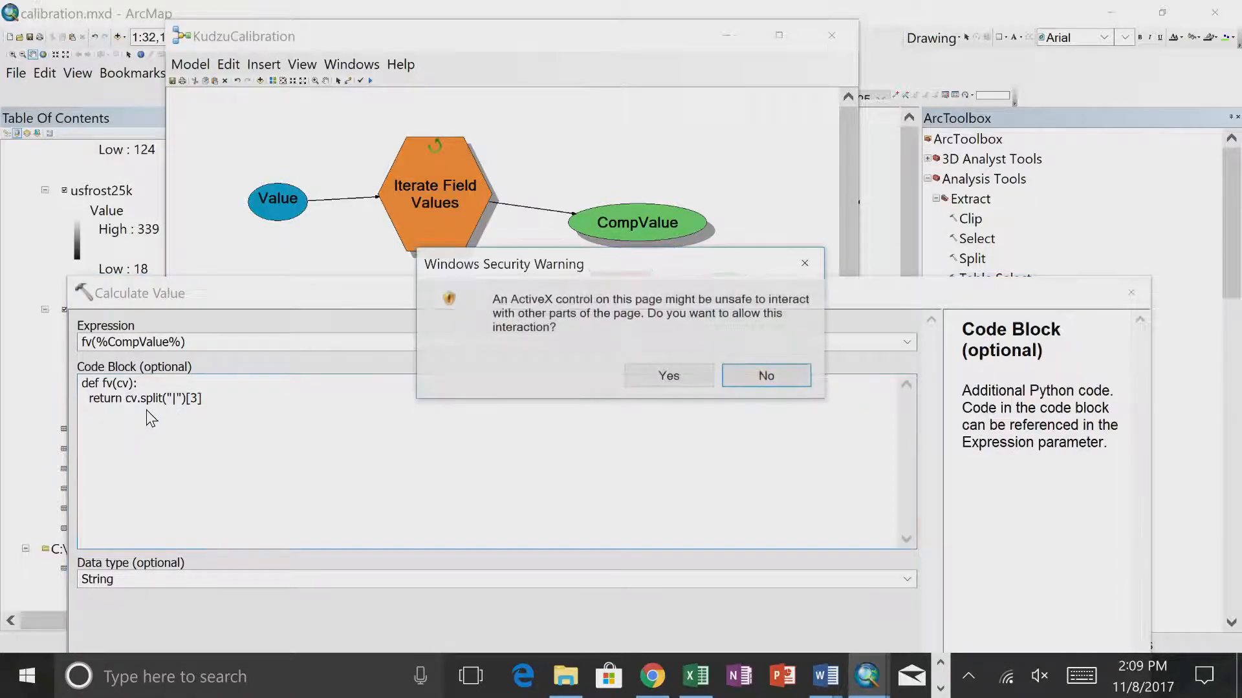
{"action": "left_click", "coordinate": [744, 375]}
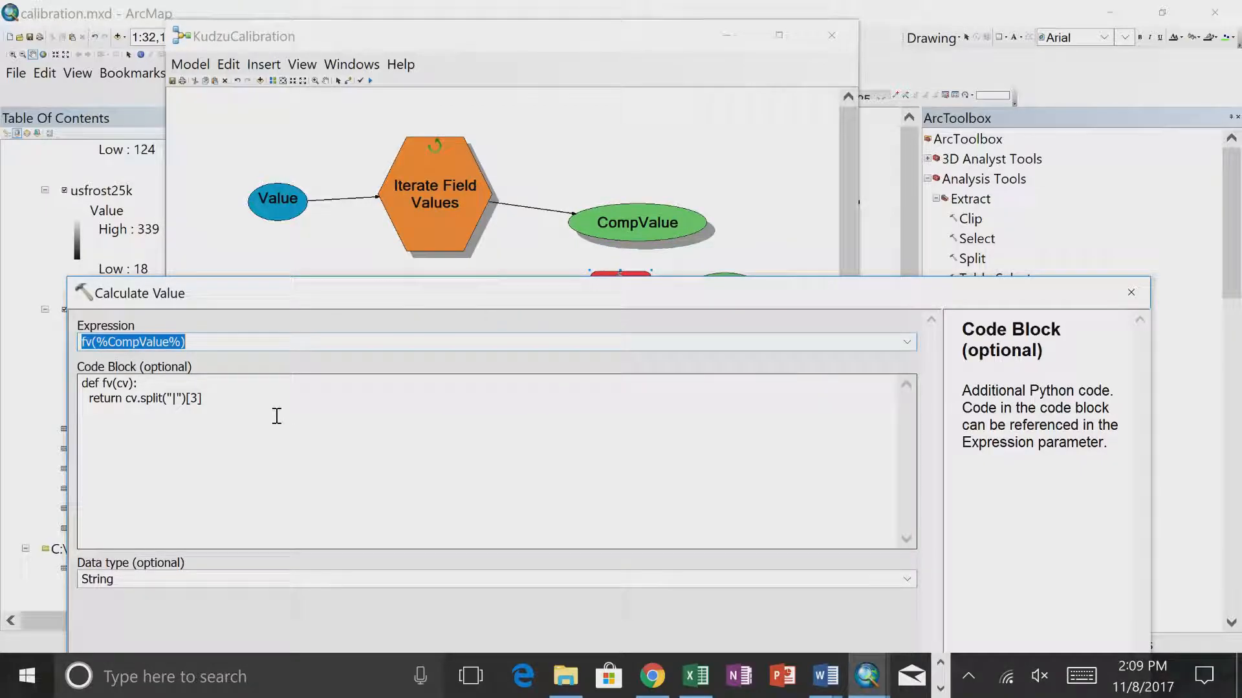
{"action": "left_click", "coordinate": [103, 399]}
{"action": "type", "text": "str("}
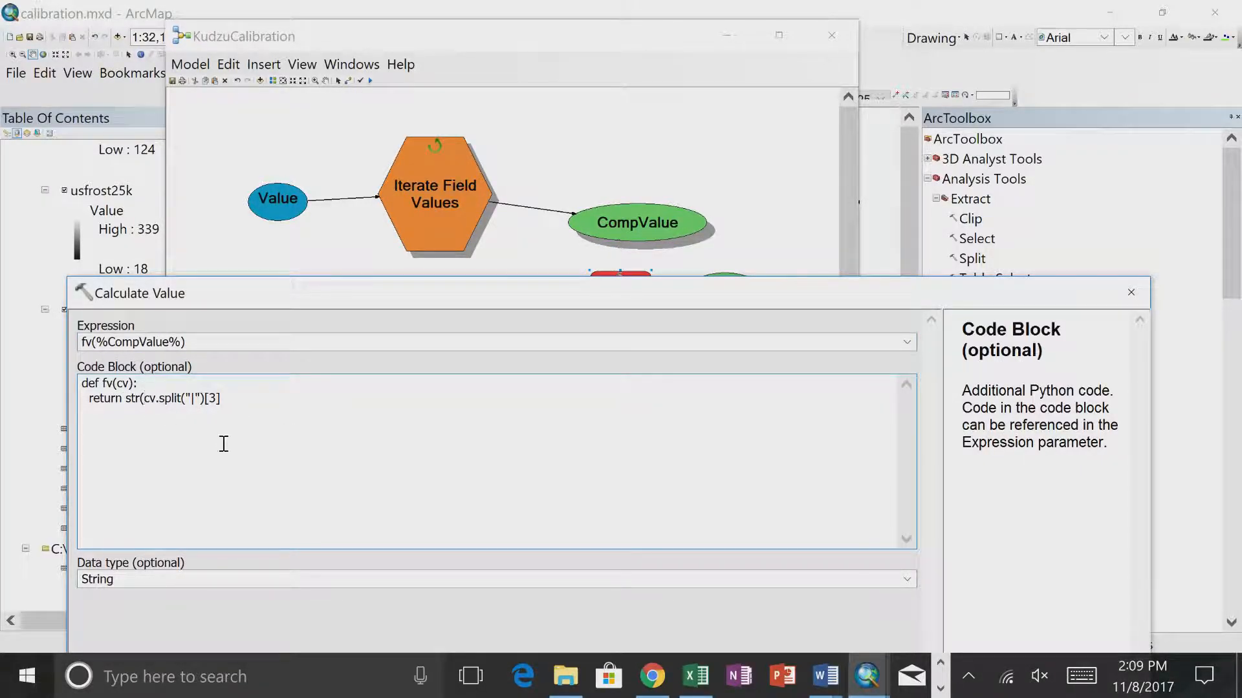
{"action": "left_click", "coordinate": [157, 401]}
{"action": "type", "text": ")"}
{"action": "left_click_drag", "start_coordinate": [292, 294], "coordinate": [347, 125]}
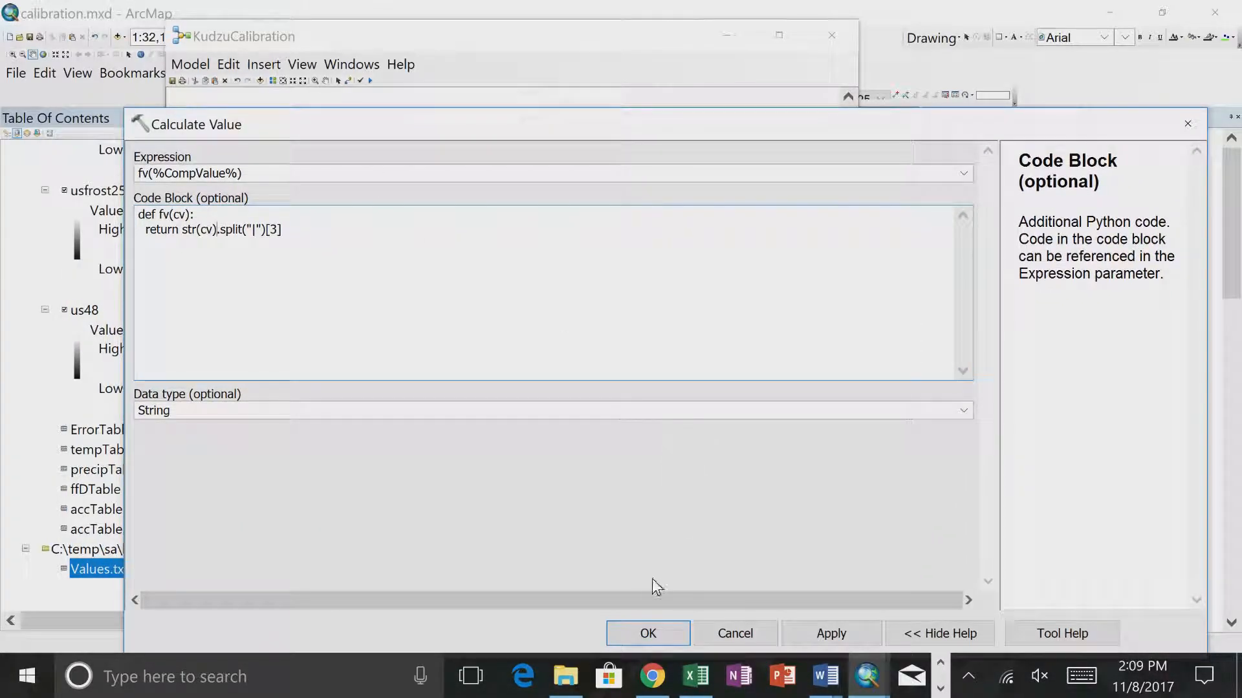
{"action": "left_click", "coordinate": [643, 633]}
- Run the Calculate Value tool with the str(cv) conversion, and close the run report
{"action": "right_click", "coordinate": [624, 285]}
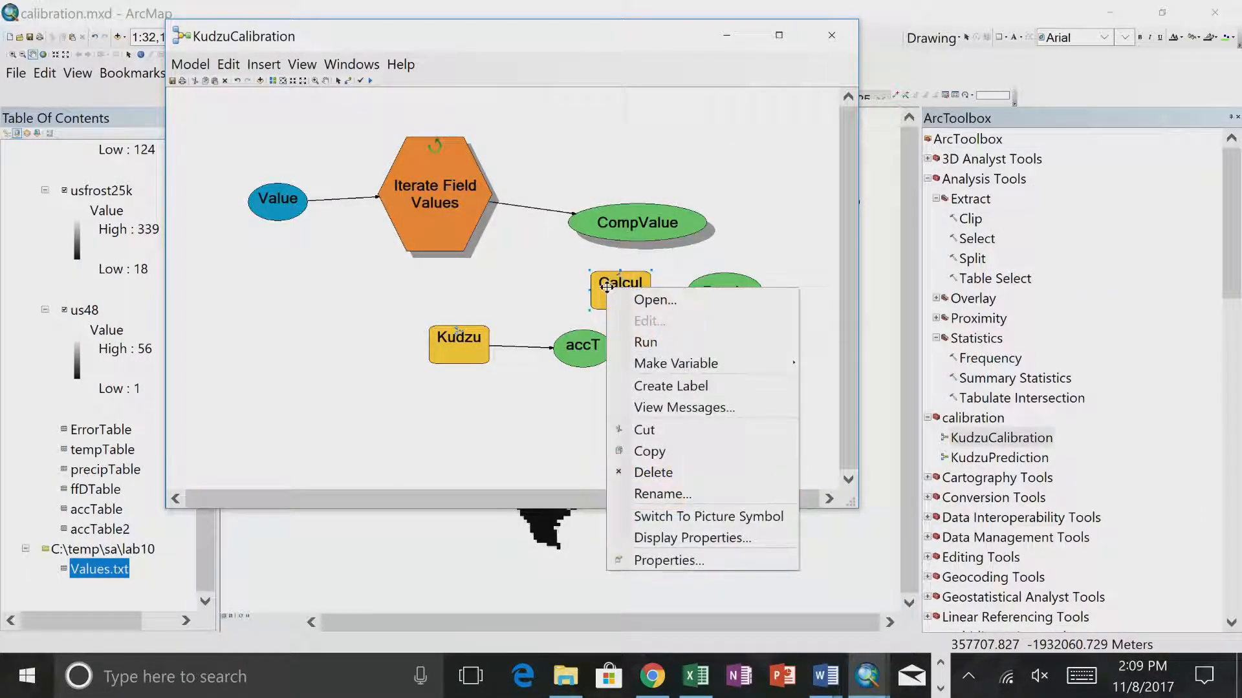
{"action": "left_click", "coordinate": [639, 339]}
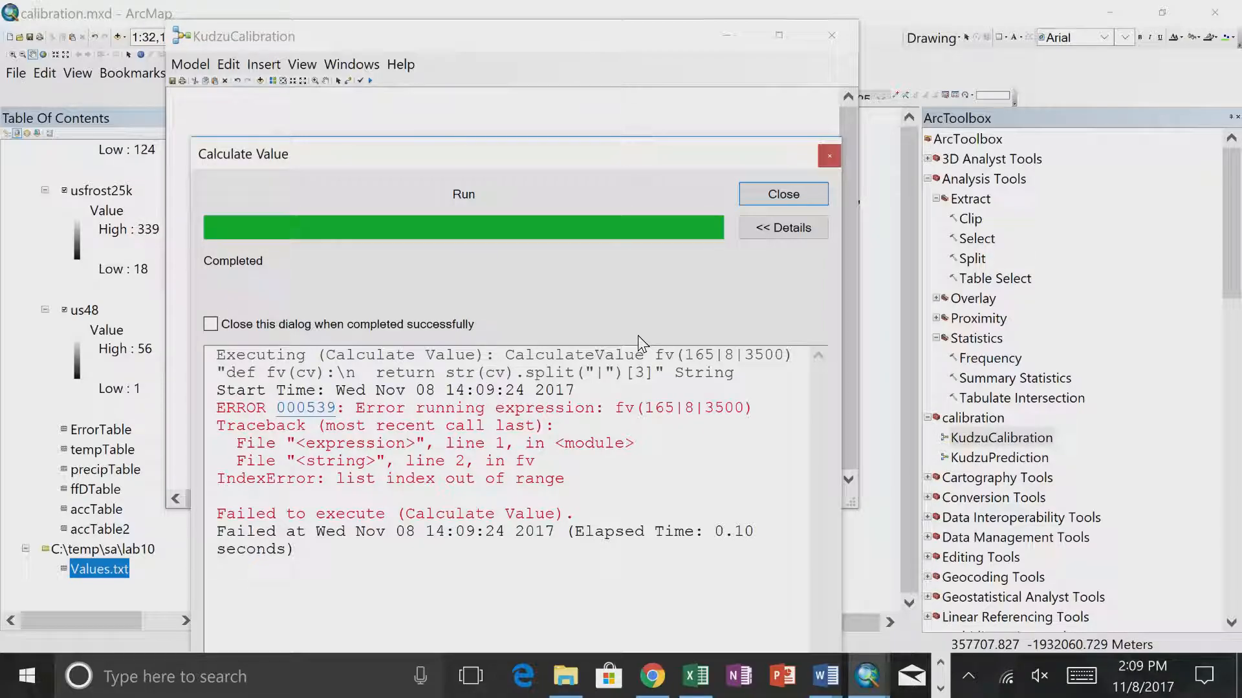
{"action": "left_click", "coordinate": [756, 192]}
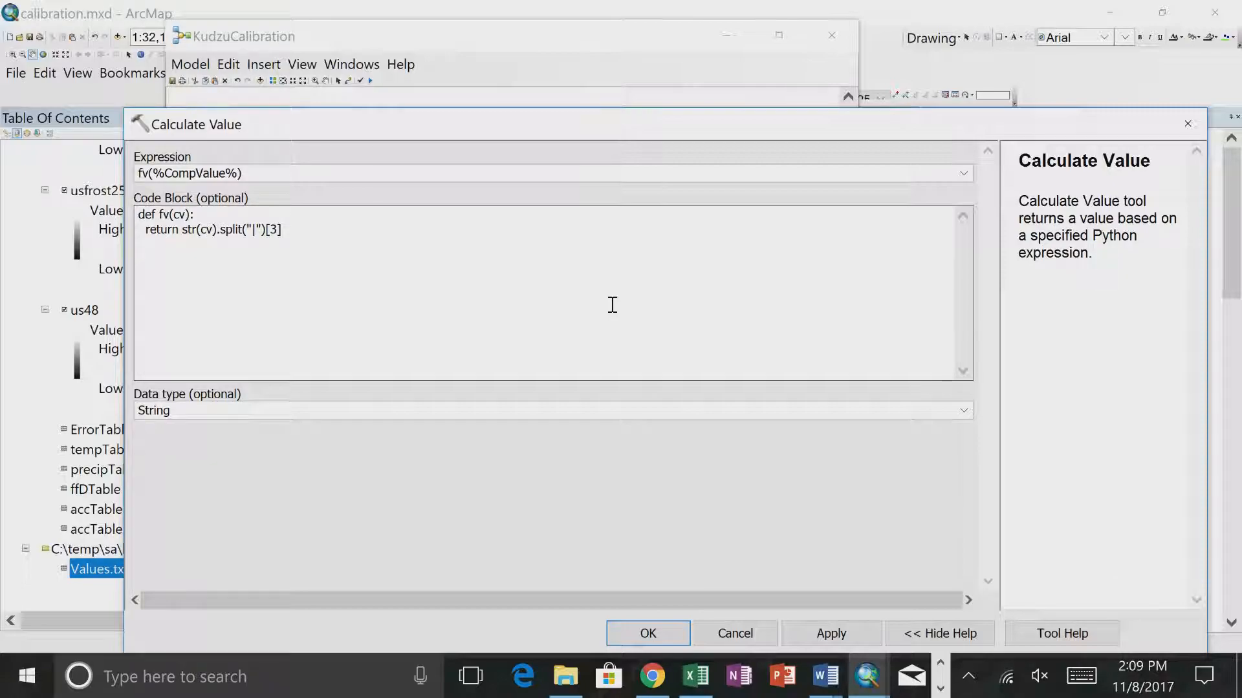
- Remove the split and index from the code block, leaving return str(cv), and run the Calculate Value tool
{"action": "left_click", "coordinate": [316, 231]}
{"action": "left_click", "coordinate": [654, 382]}
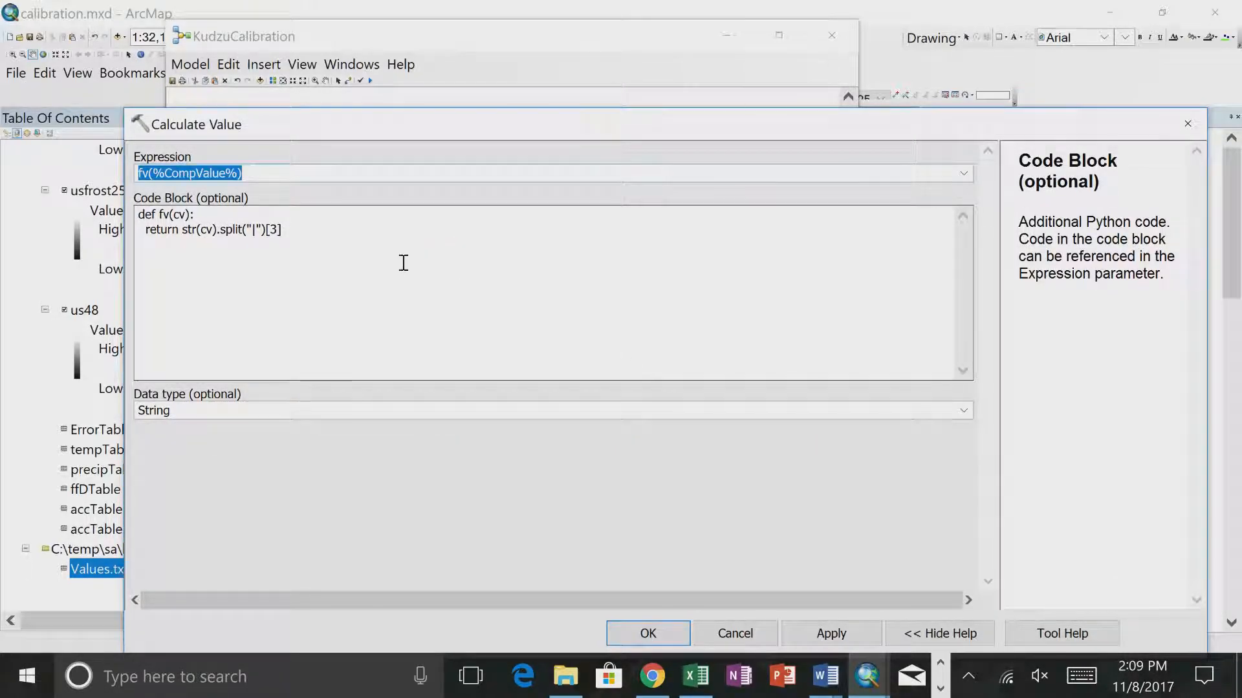
{"action": "left_click", "coordinate": [366, 236]}
{"action": "key", "text": "BackSpace"}
{"action": "key", "text": "BackSpace"}
{"action": "key", "text": "BackSpace"}
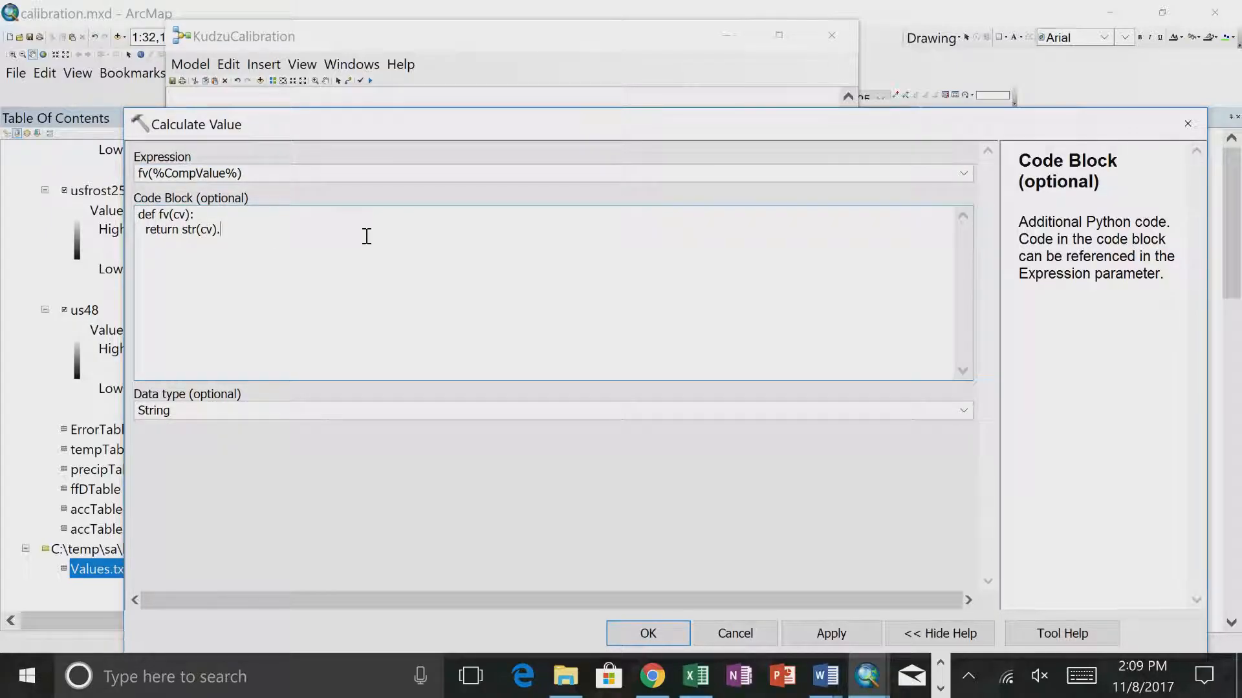
{"action": "left_click", "coordinate": [655, 637]}
{"action": "right_click", "coordinate": [617, 294]}
{"action": "left_click", "coordinate": [657, 347]}
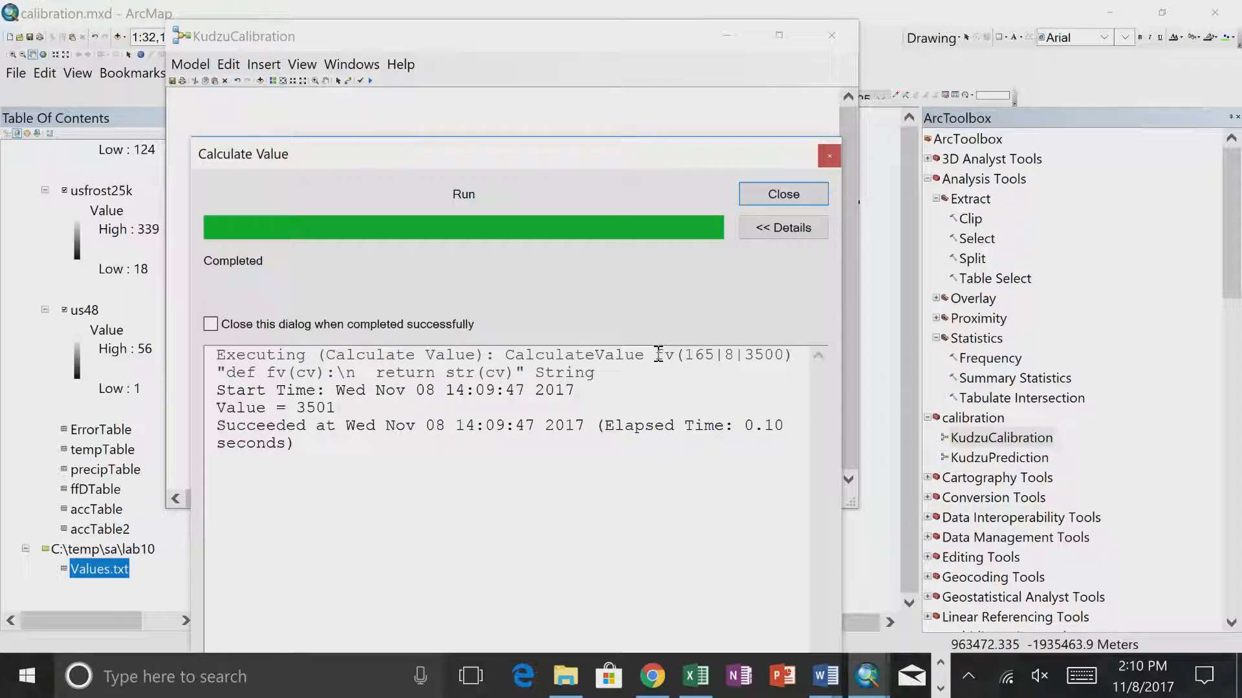
- Dismiss the Calculate Value run report and check the value currently held by the CompValue variable
{"action": "left_click_drag", "start_coordinate": [715, 154], "coordinate": [673, 326]}
{"action": "left_click", "coordinate": [704, 382]}
{"action": "double_click", "coordinate": [666, 225]}
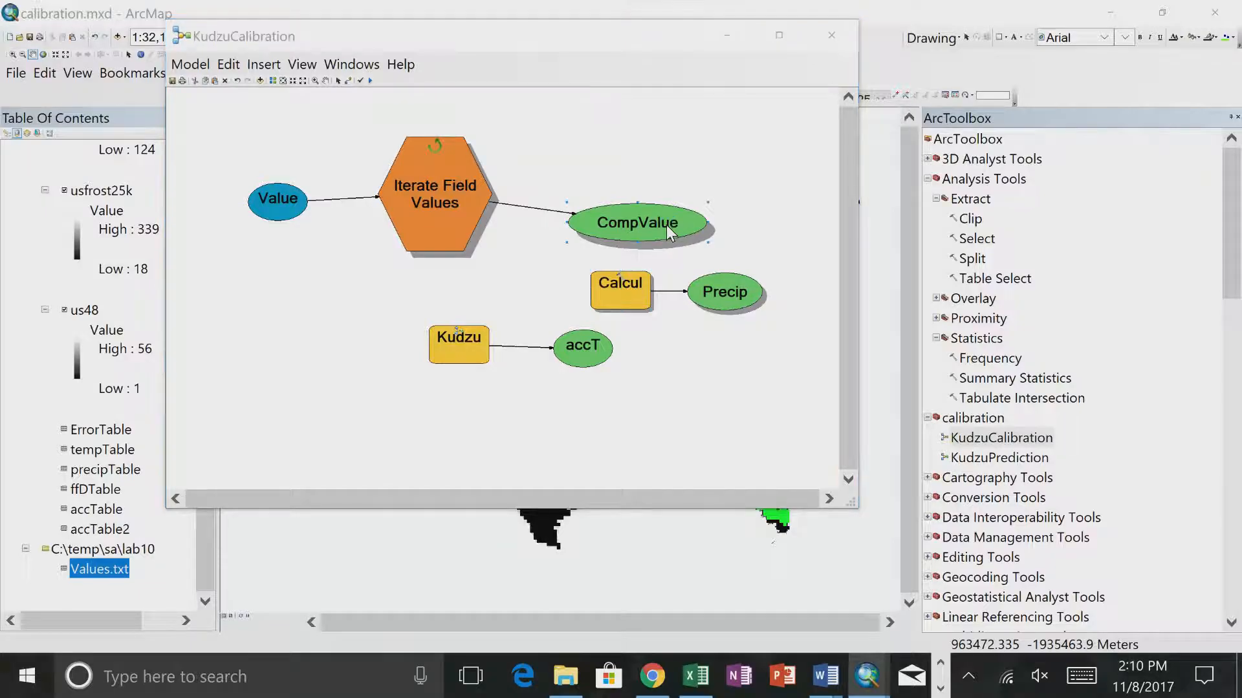
{"action": "left_click", "coordinate": [735, 633]}
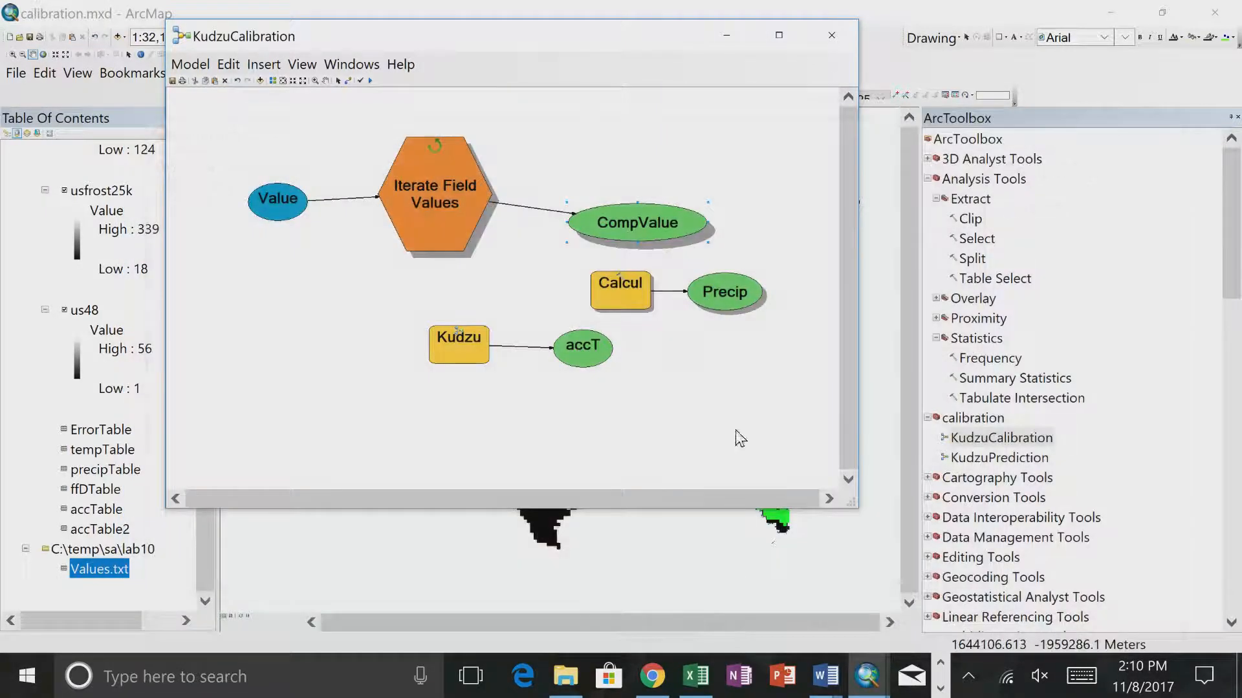
- Reduce the Calculate Value expression to %CompValue% without the fv call, clear the code block, and accept the settings
{"action": "double_click", "coordinate": [630, 291]}
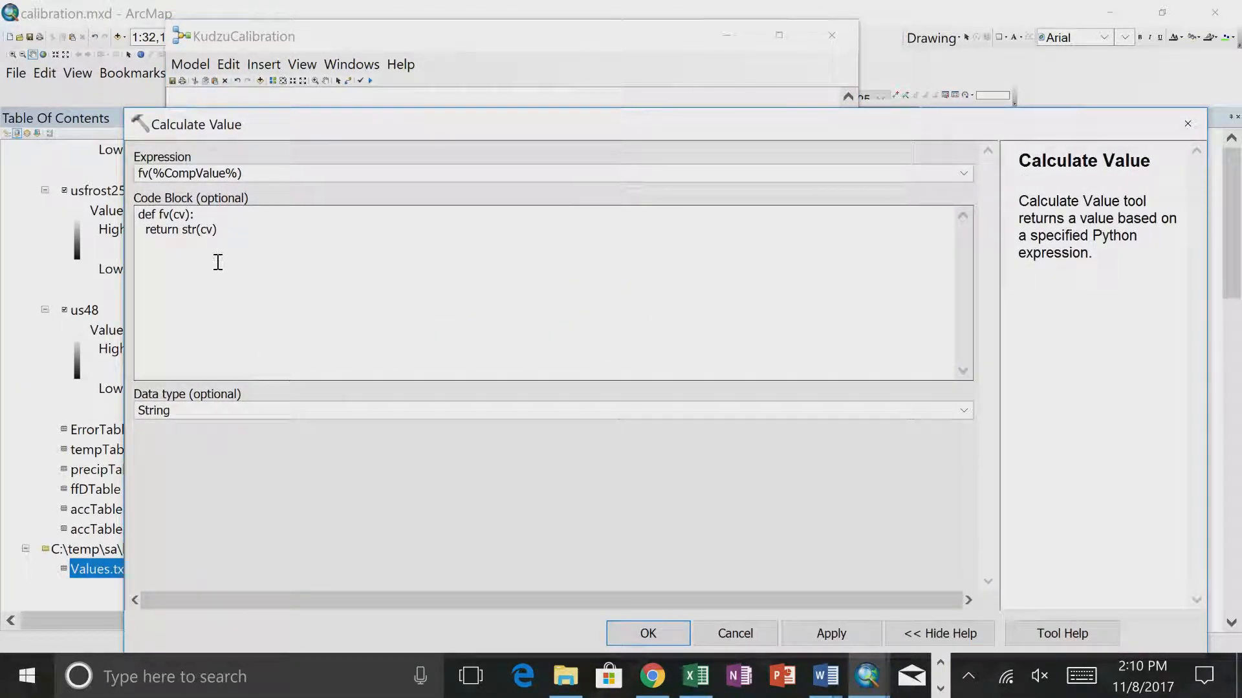
{"action": "left_click", "coordinate": [154, 175]}
{"action": "left_click", "coordinate": [644, 372]}
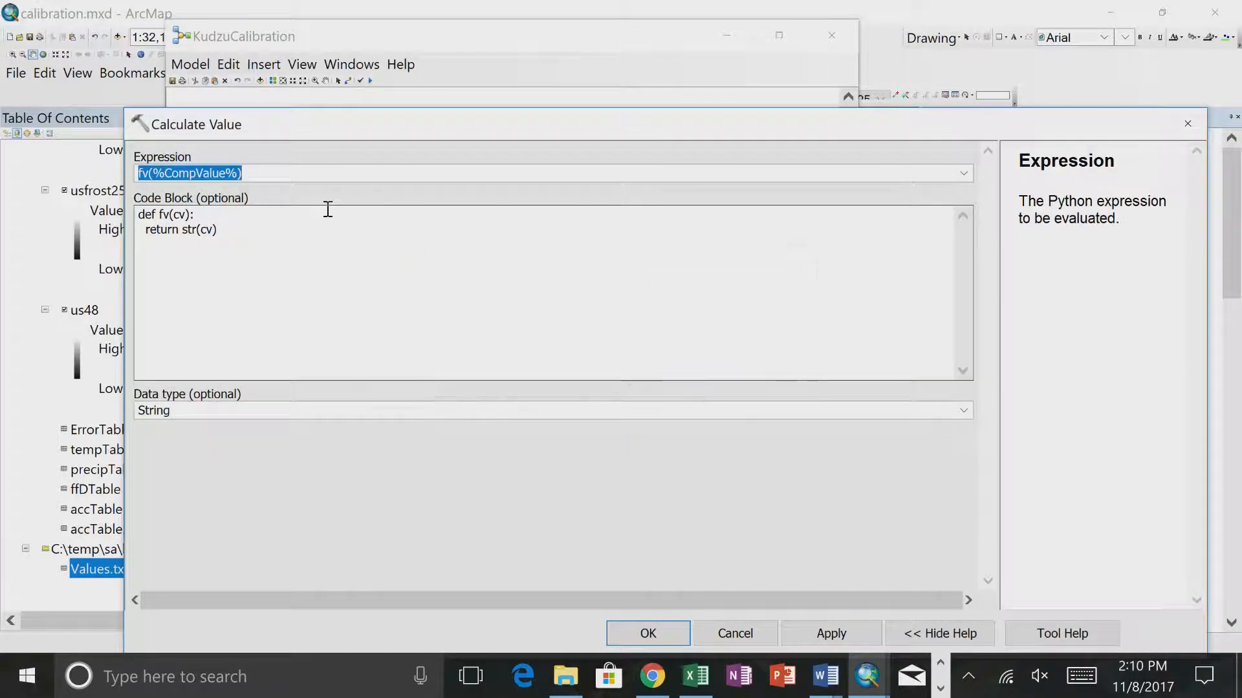
{"action": "left_click_drag", "start_coordinate": [154, 172], "coordinate": [111, 175]}
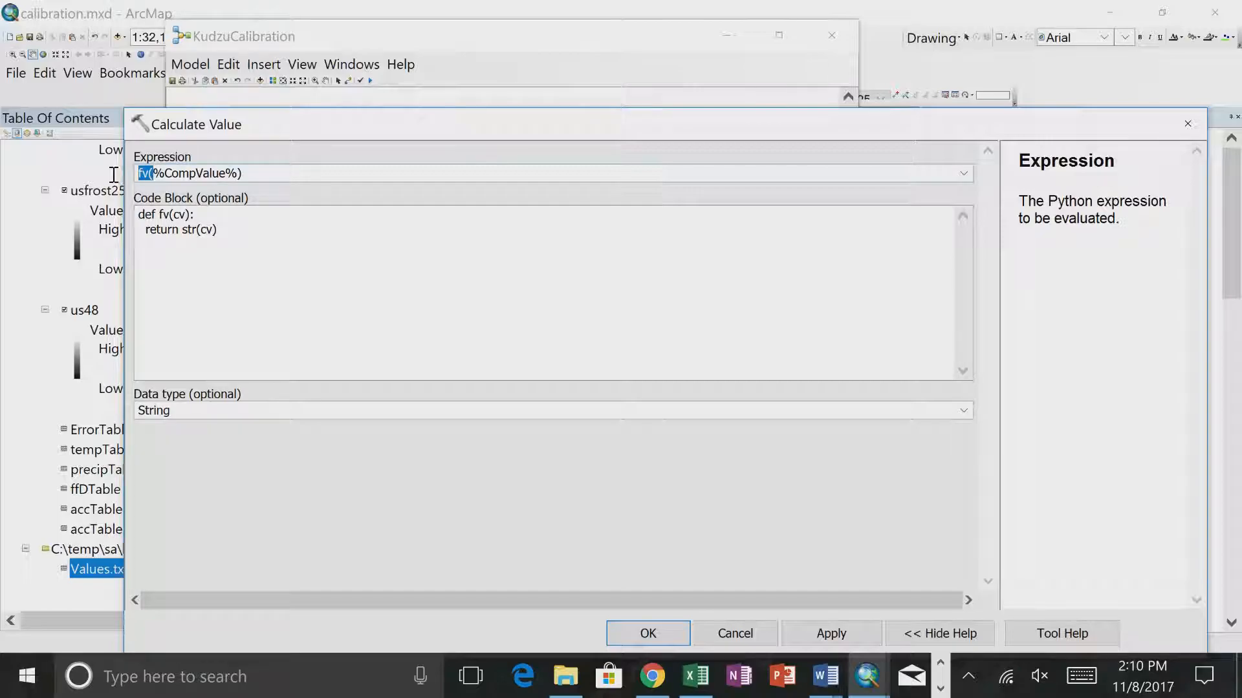
{"action": "key", "text": "BackSpace"}
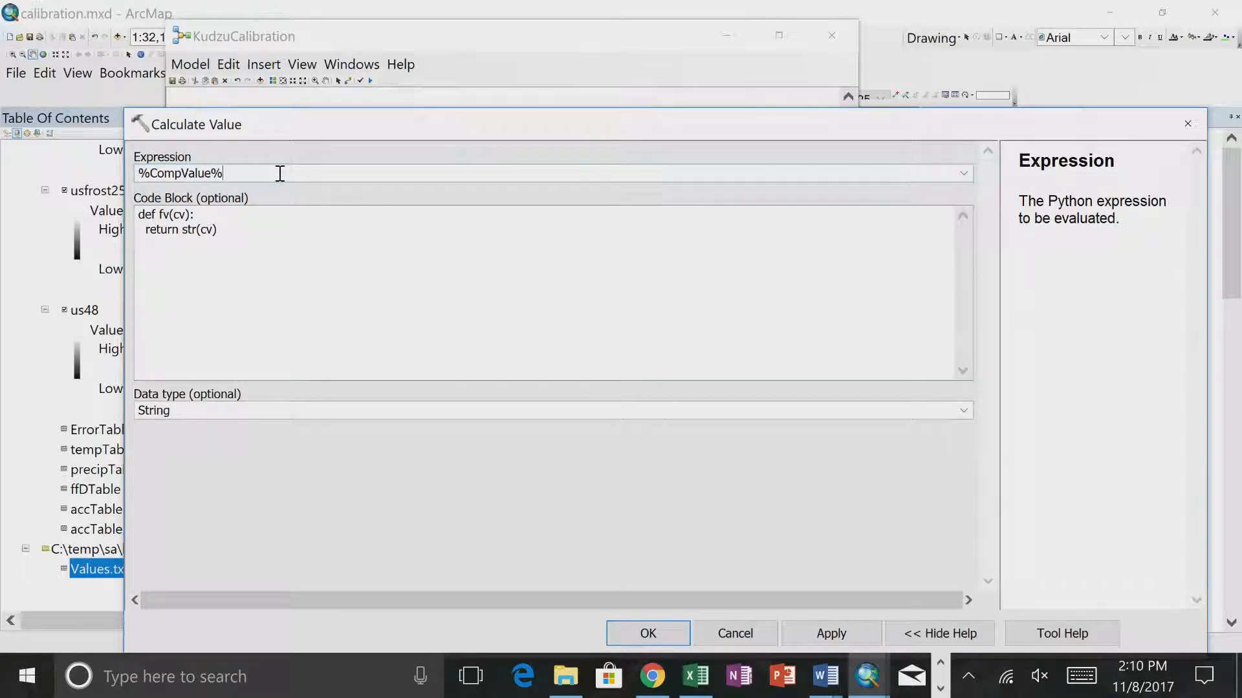
{"action": "left_click_drag", "start_coordinate": [249, 250], "coordinate": [129, 204]}
{"action": "key", "text": "BackSpace"}
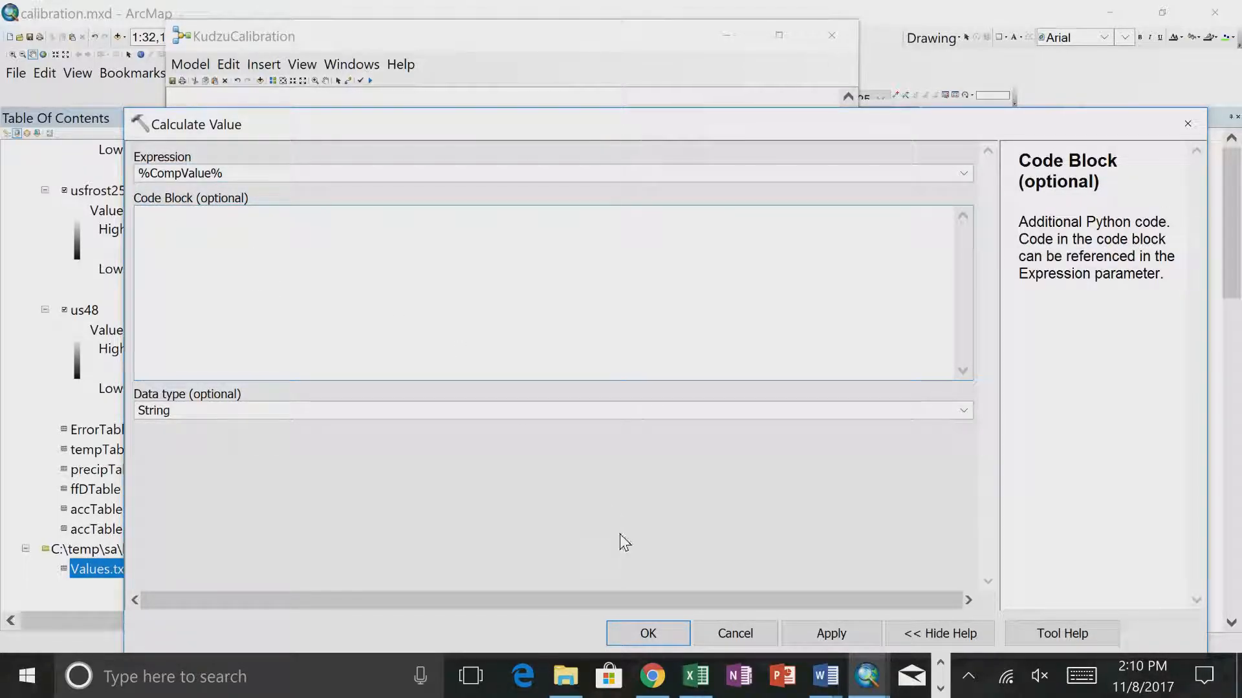
{"action": "left_click", "coordinate": [635, 627]}
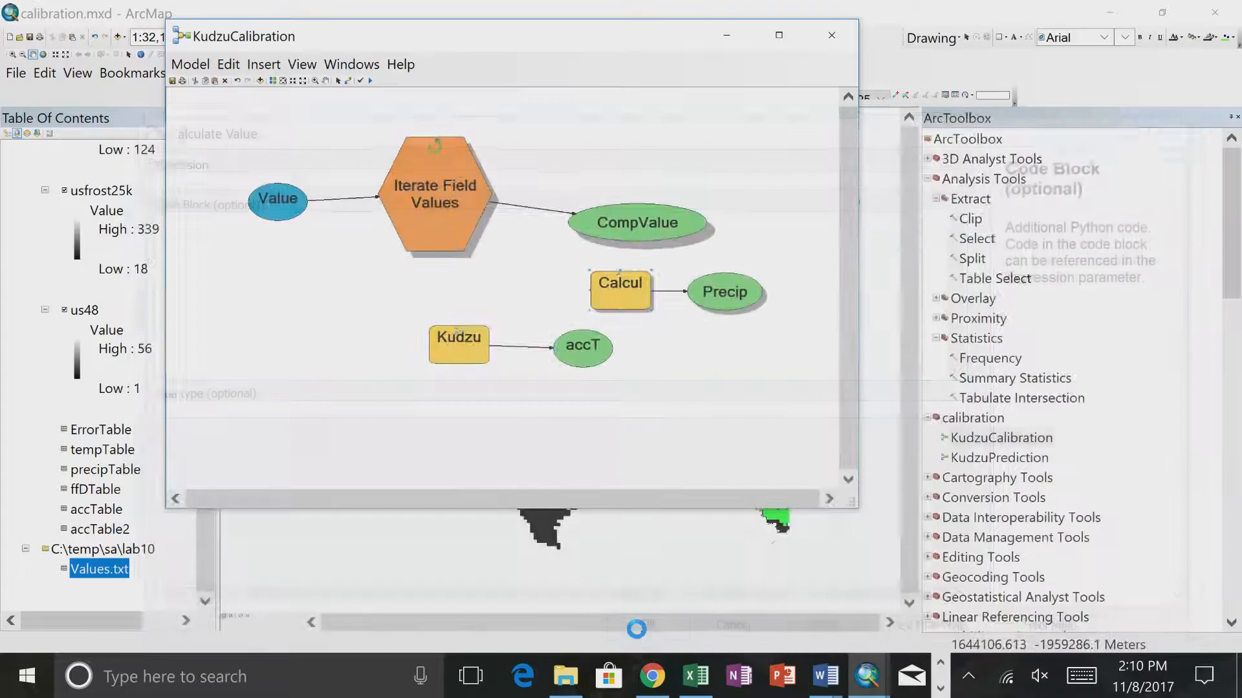
- Run the Calculate Value tool on the bare %CompValue% expression, close its report, and check the CompValue variable again
{"action": "right_click", "coordinate": [615, 288]}
{"action": "left_click", "coordinate": [639, 346]}
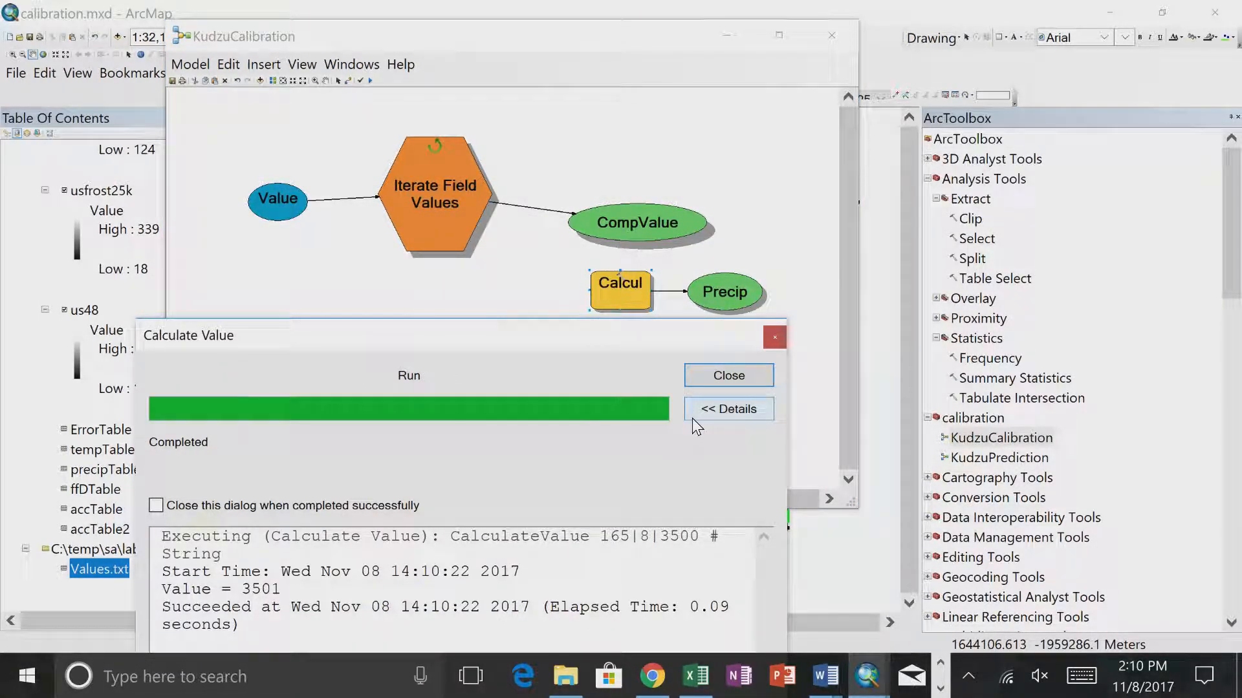
{"action": "left_click", "coordinate": [742, 375]}
{"action": "double_click", "coordinate": [650, 227]}
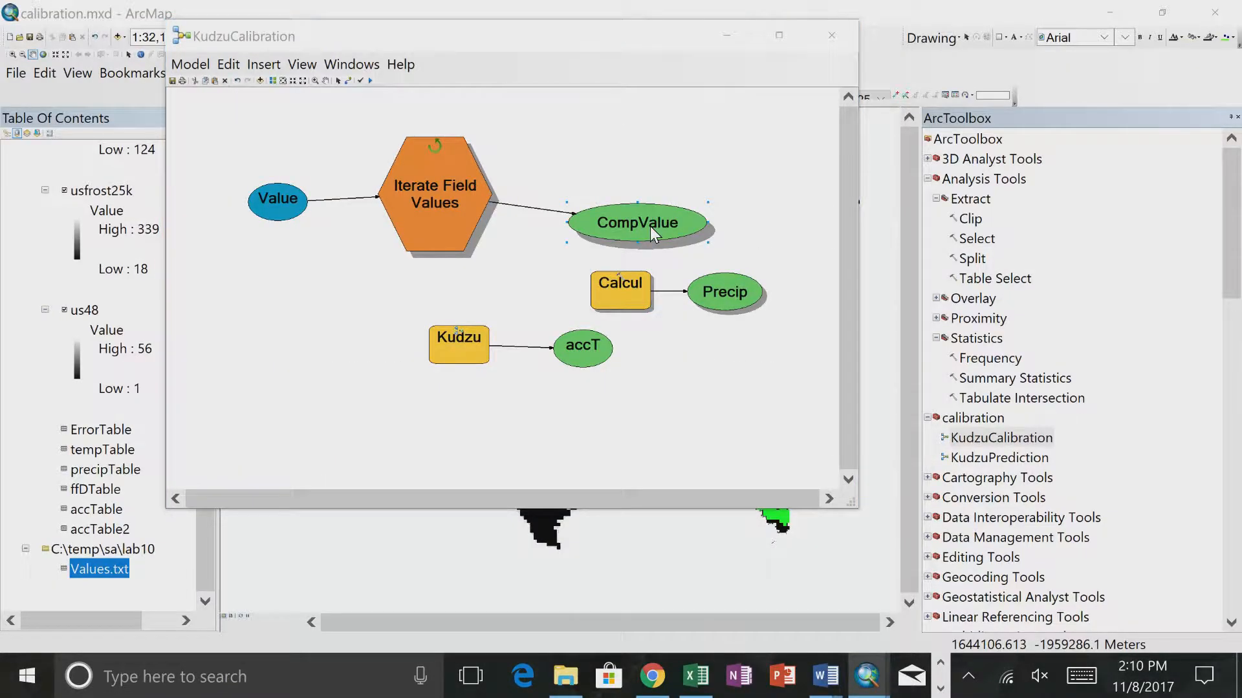
{"action": "left_click", "coordinate": [673, 636]}
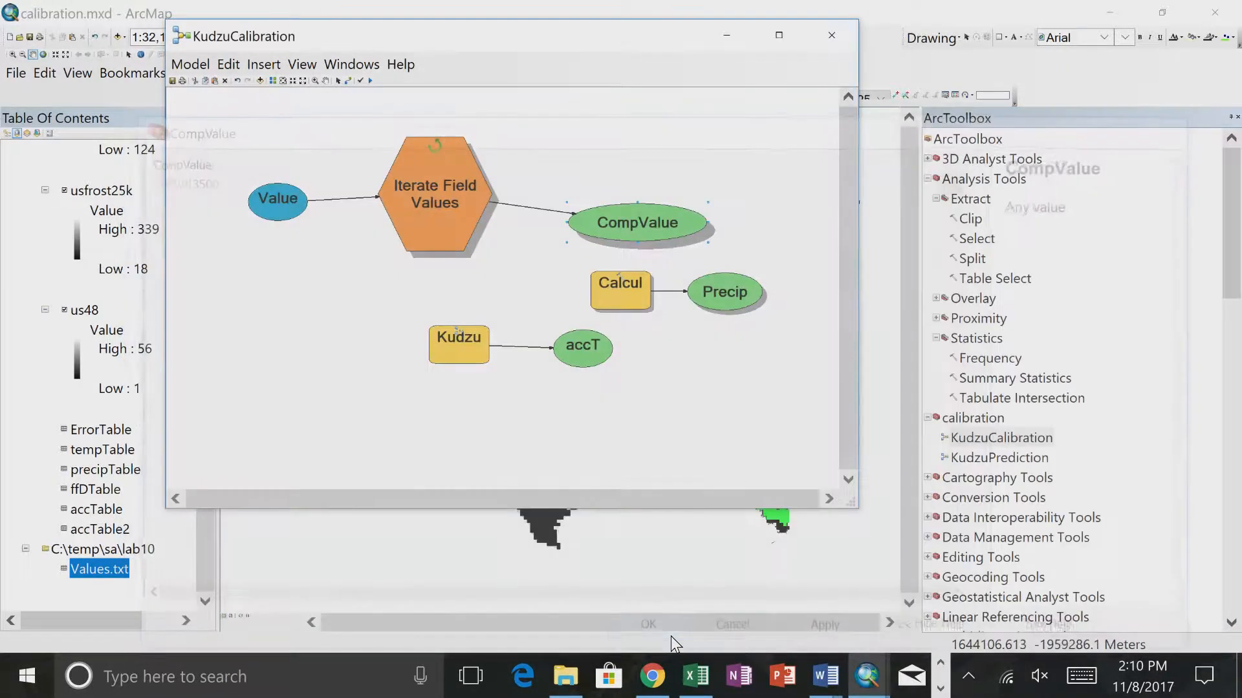
- Run the Iterate Field Values iterator on its own and close its run report
{"action": "right_click", "coordinate": [423, 192]}
{"action": "left_click", "coordinate": [461, 247]}
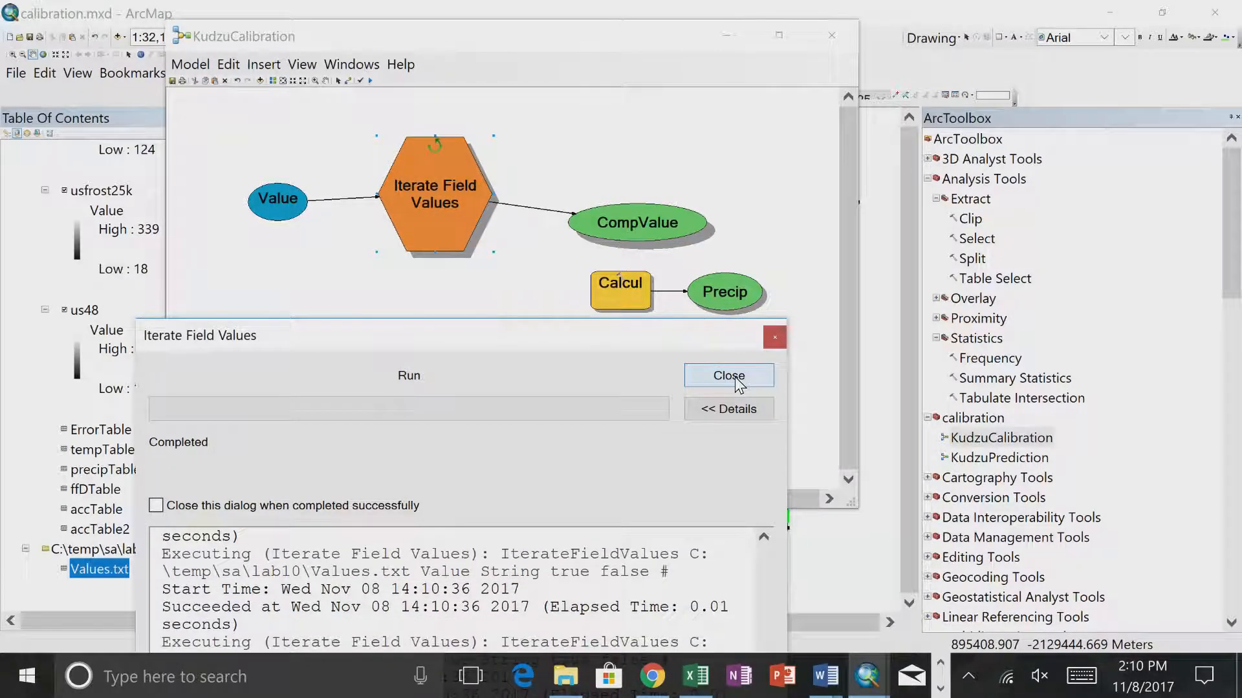
{"action": "left_click", "coordinate": [736, 380]}
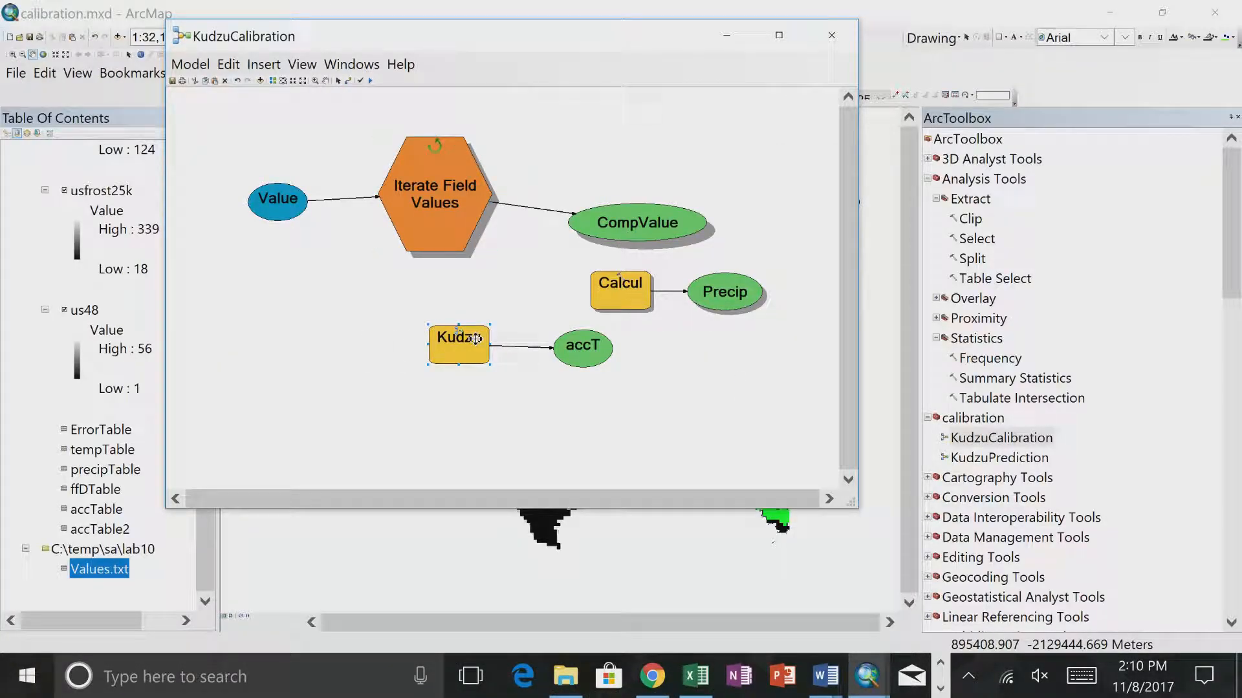
- Delete the Kudzu tool from the KudzuCalibration model and review the Calculate Value settings
{"action": "key", "text": "Delete"}
{"action": "double_click", "coordinate": [614, 281]}
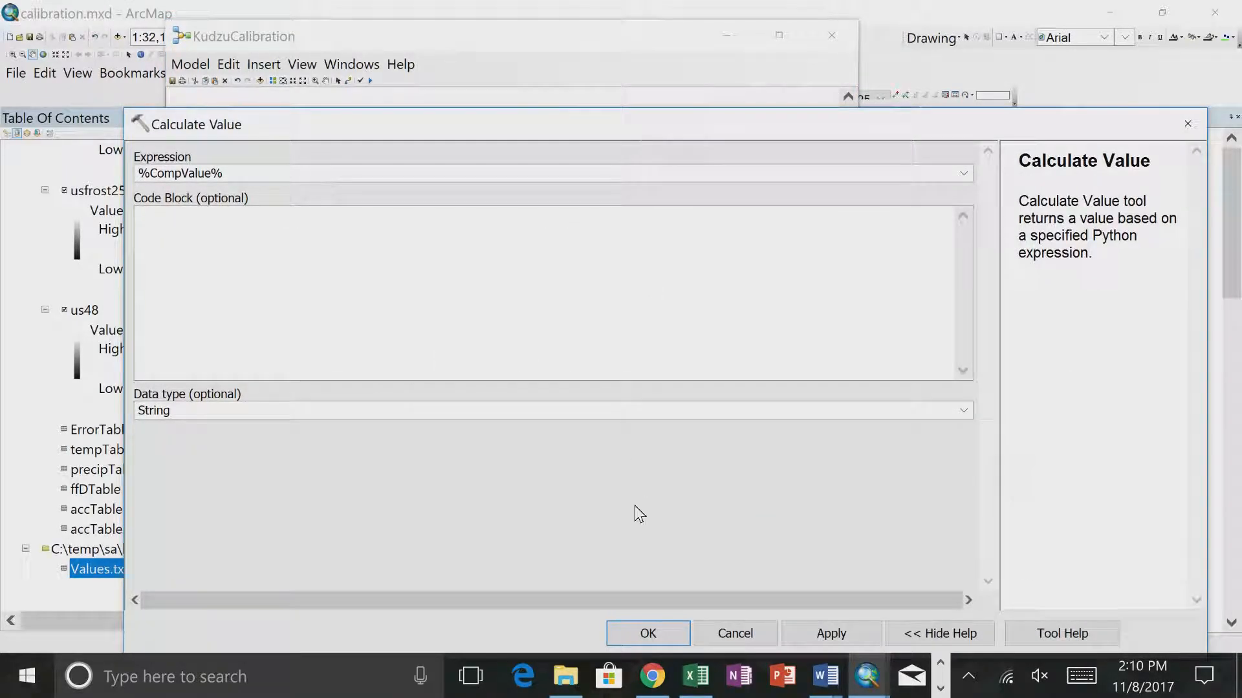
{"action": "left_click", "coordinate": [648, 633]}
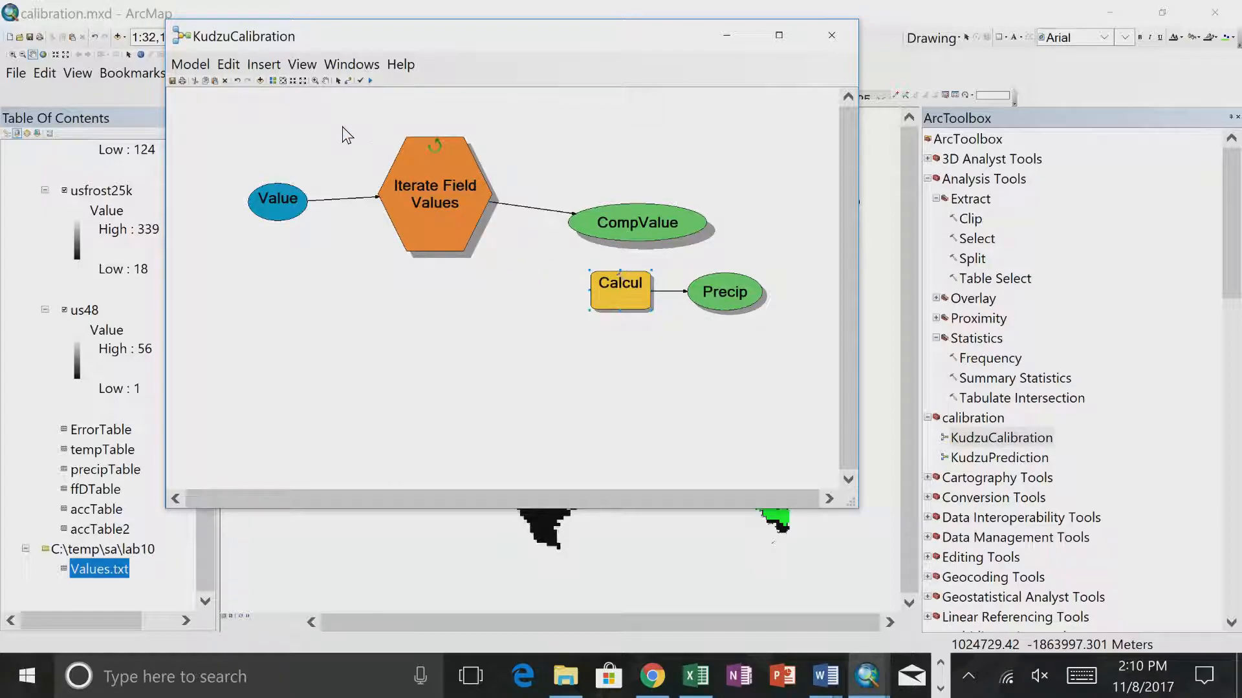
- Run the entire KudzuCalibration model, review the value calculated in each iteration of the report, and close it
{"action": "left_click", "coordinate": [190, 64]}
{"action": "left_click", "coordinate": [204, 112]}
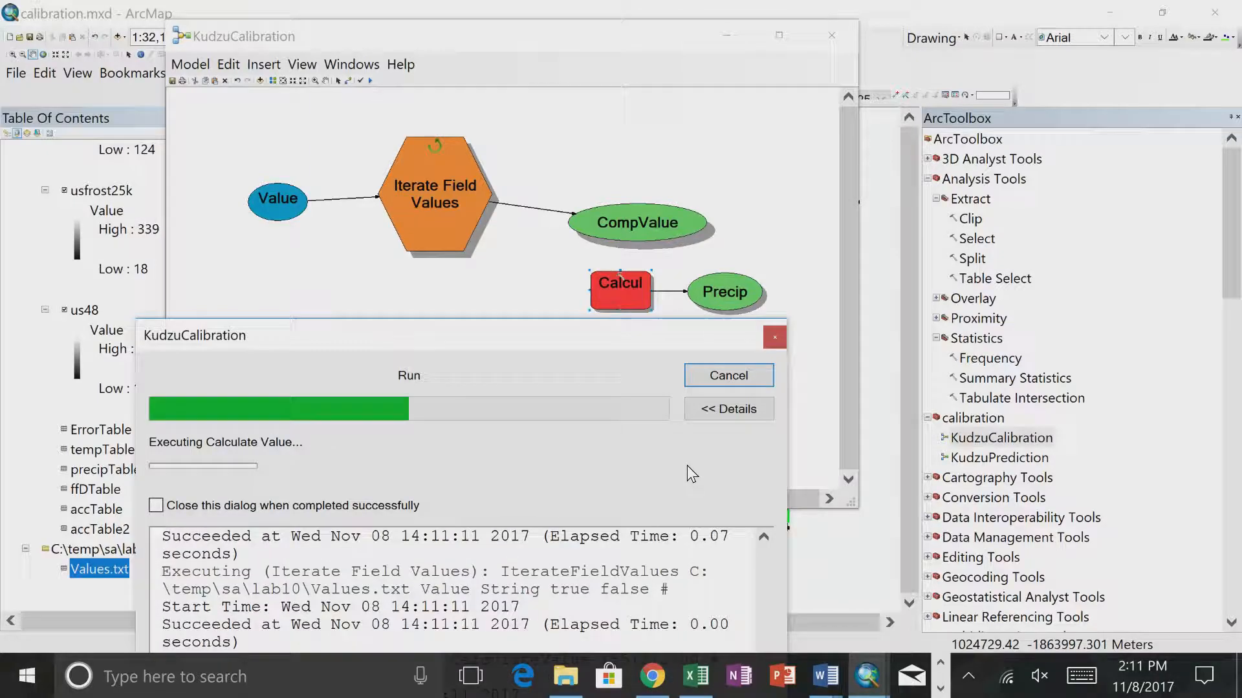
{"action": "left_click_drag", "start_coordinate": [612, 333], "coordinate": [736, 93]}
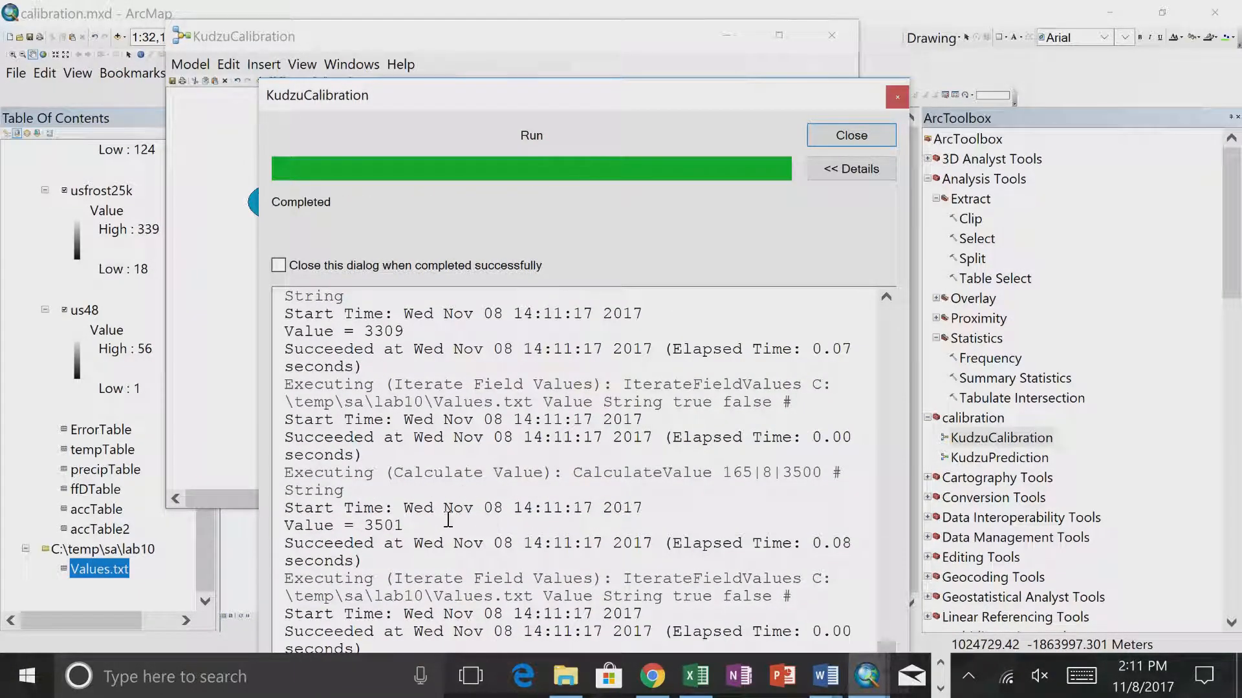
{"action": "scroll", "coordinate": [408, 500], "scroll_direction": "up", "scroll_amount": 5}
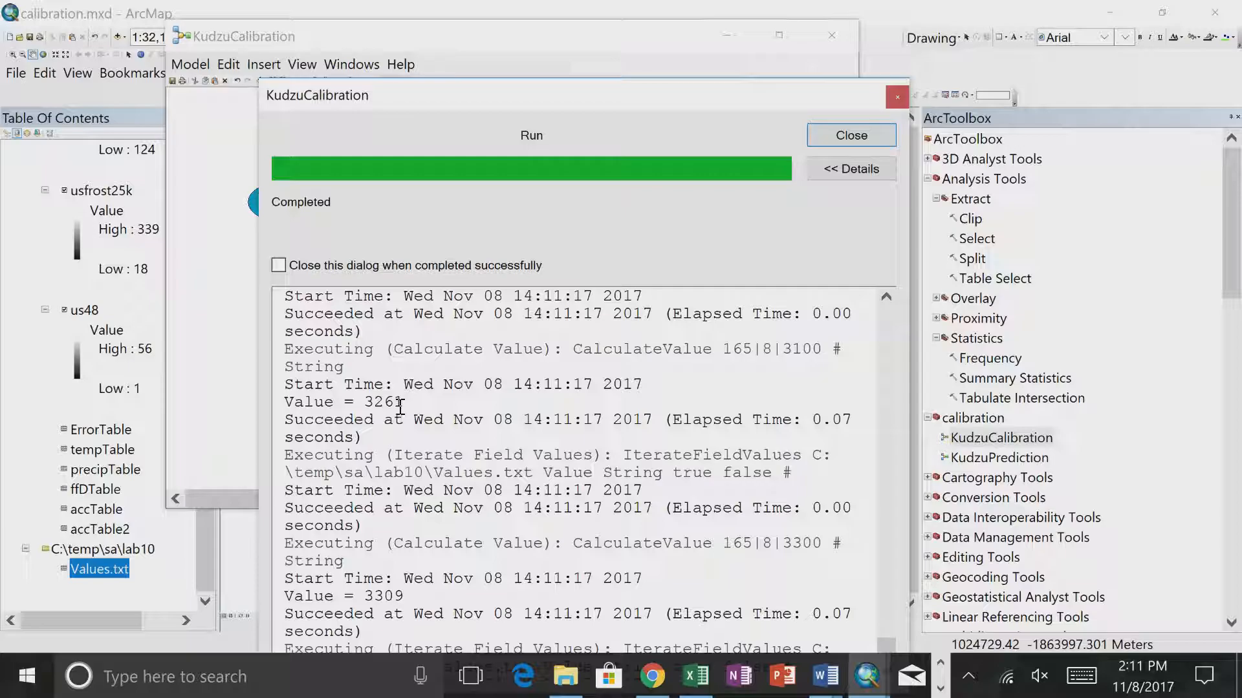
{"action": "scroll", "coordinate": [400, 407], "scroll_direction": "up", "scroll_amount": 5}
{"action": "scroll", "coordinate": [400, 407], "scroll_direction": "up", "scroll_amount": 5}
{"action": "left_click", "coordinate": [848, 135]}
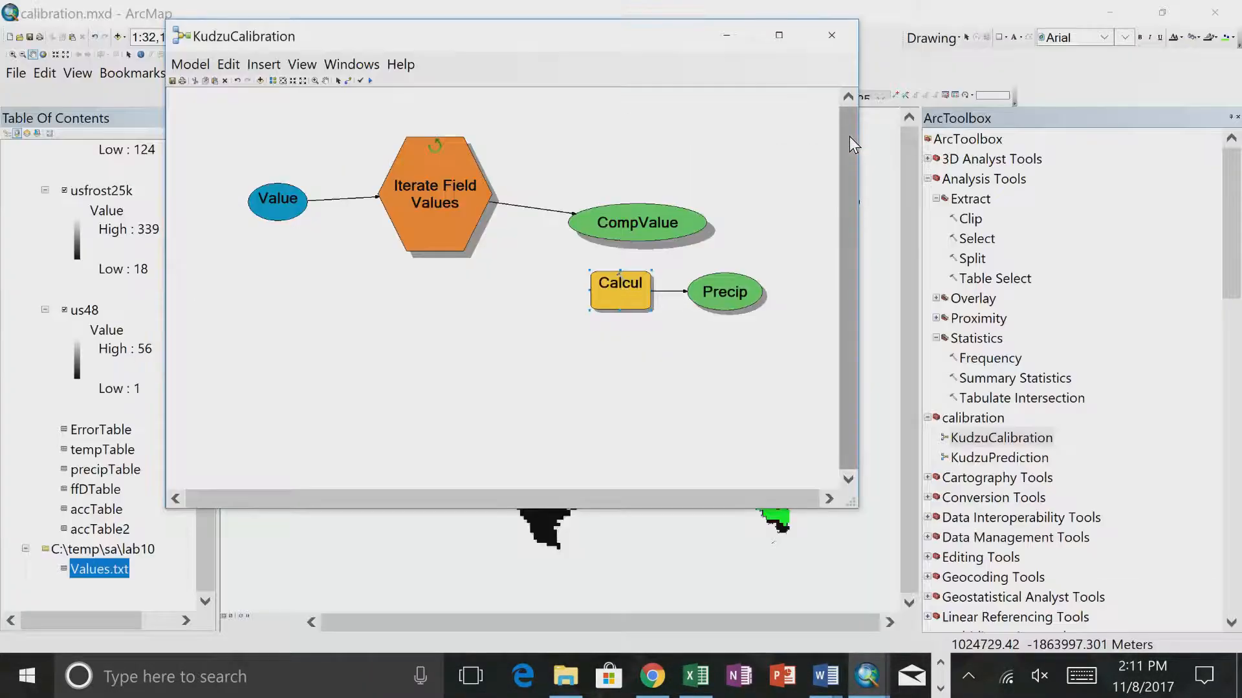
- Remove the Values.txt table from the map and open the file from the lab10 folder in Notepad++, declining the update
{"action": "right_click", "coordinate": [99, 569]}
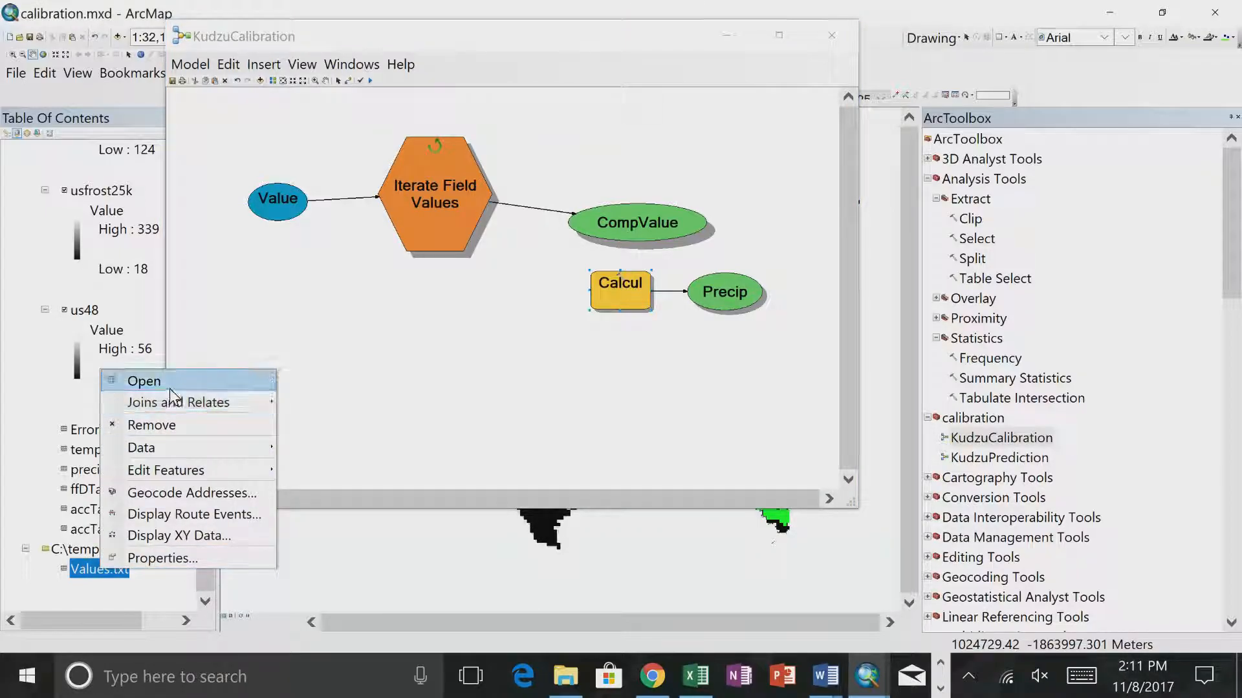
{"action": "left_click", "coordinate": [159, 424]}
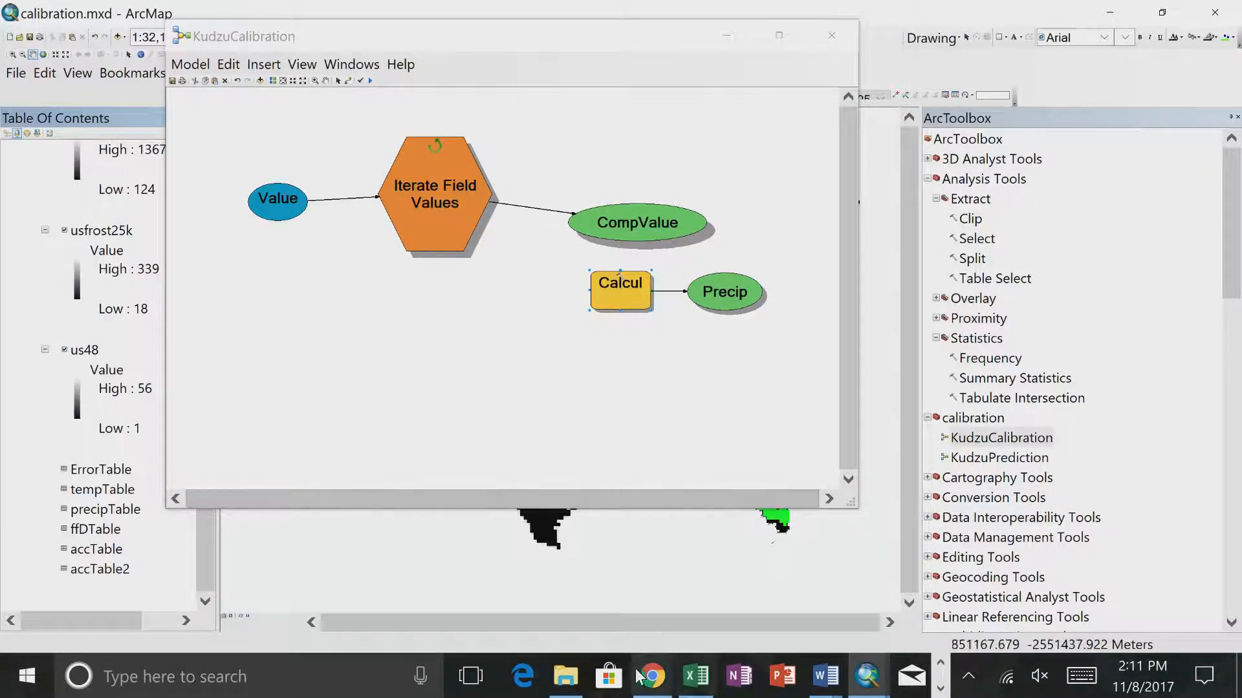
{"action": "left_click", "coordinate": [565, 676]}
{"action": "right_click", "coordinate": [383, 359]}
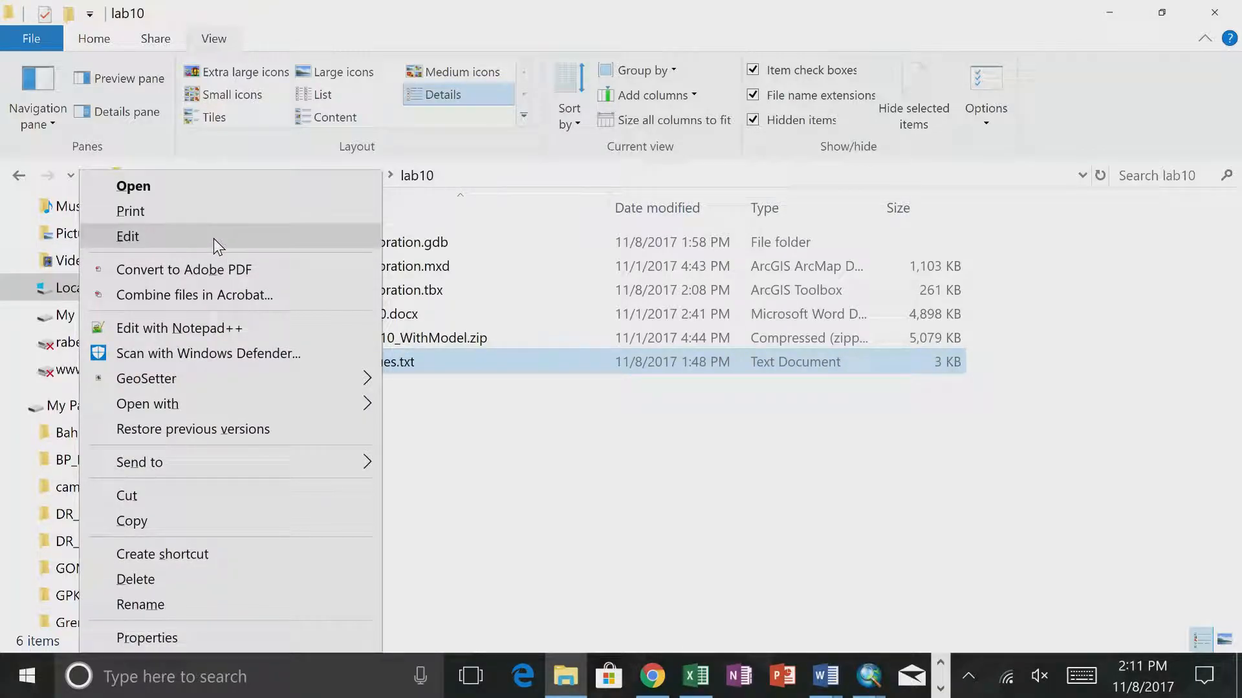
{"action": "left_click", "coordinate": [202, 326]}
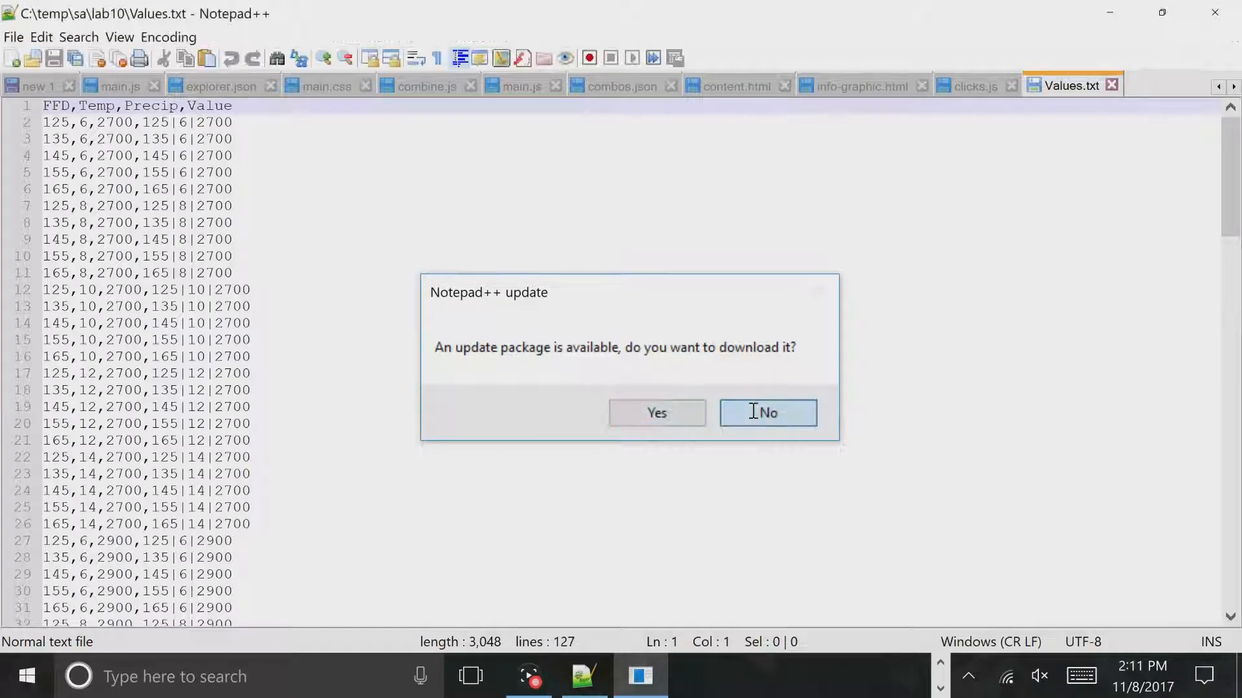
{"action": "left_click", "coordinate": [754, 413]}
- Replace every | with _ throughout Values.txt and save the file
{"action": "key", "text": "ctrl+f"}
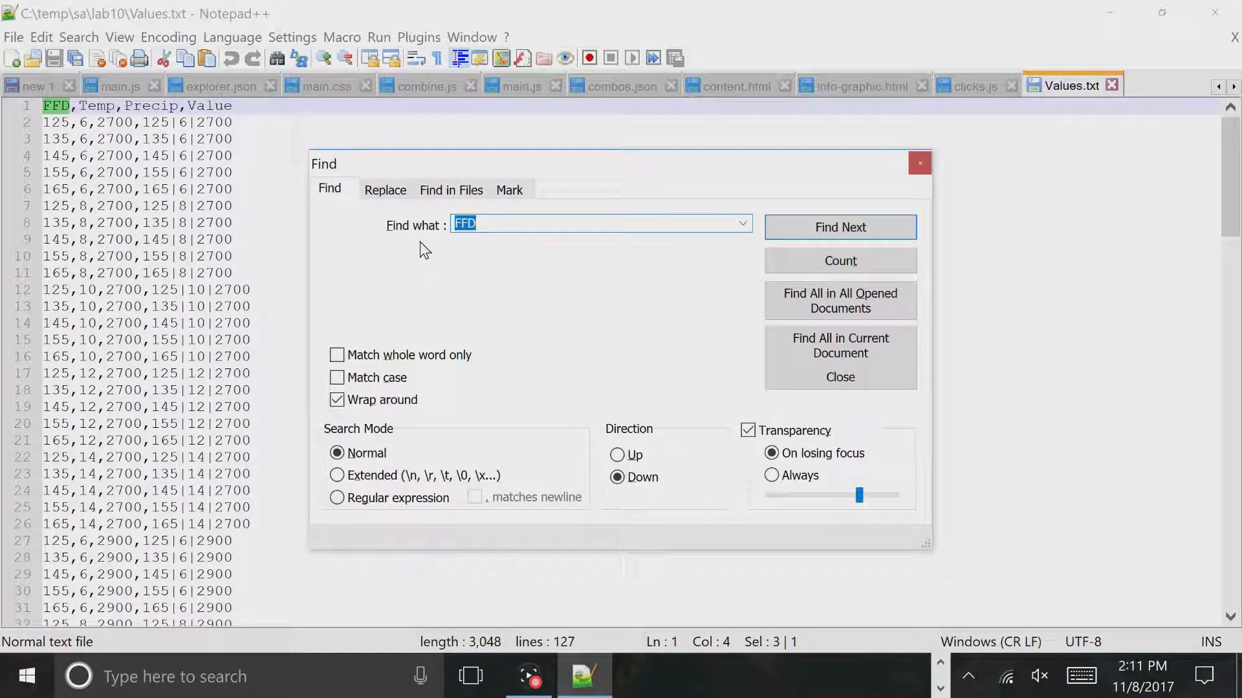
{"action": "left_click", "coordinate": [385, 189]}
{"action": "type", "text": "-"}
{"action": "key", "text": "BackSpace"}
{"action": "type", "text": "|"}
{"action": "left_click", "coordinate": [461, 257]}
{"action": "type", "text": "_"}
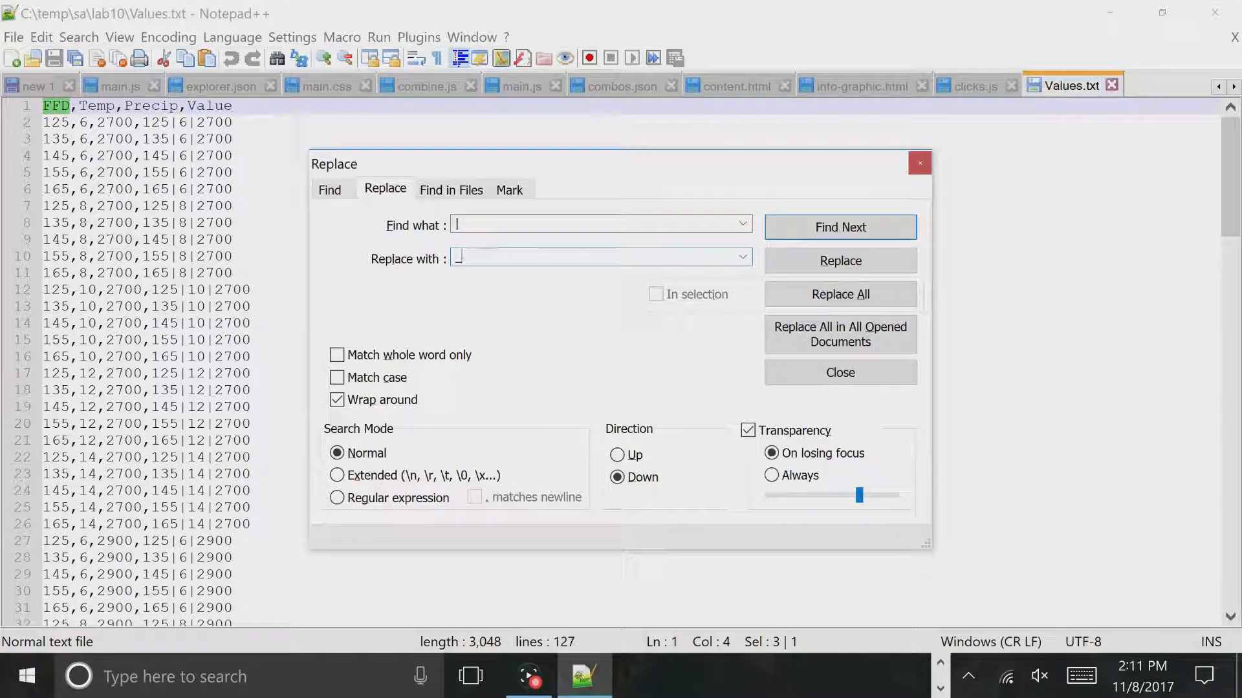
{"action": "left_click", "coordinate": [821, 293]}
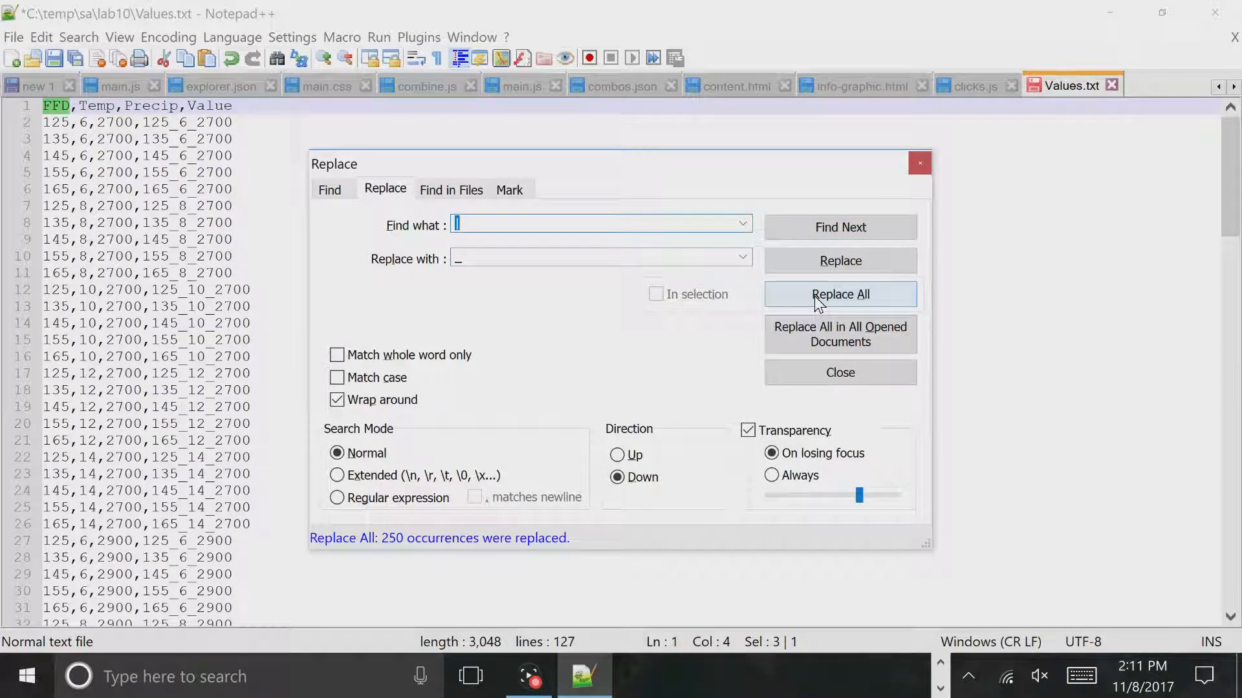
{"action": "left_click", "coordinate": [919, 164]}
{"action": "left_click", "coordinate": [56, 58]}
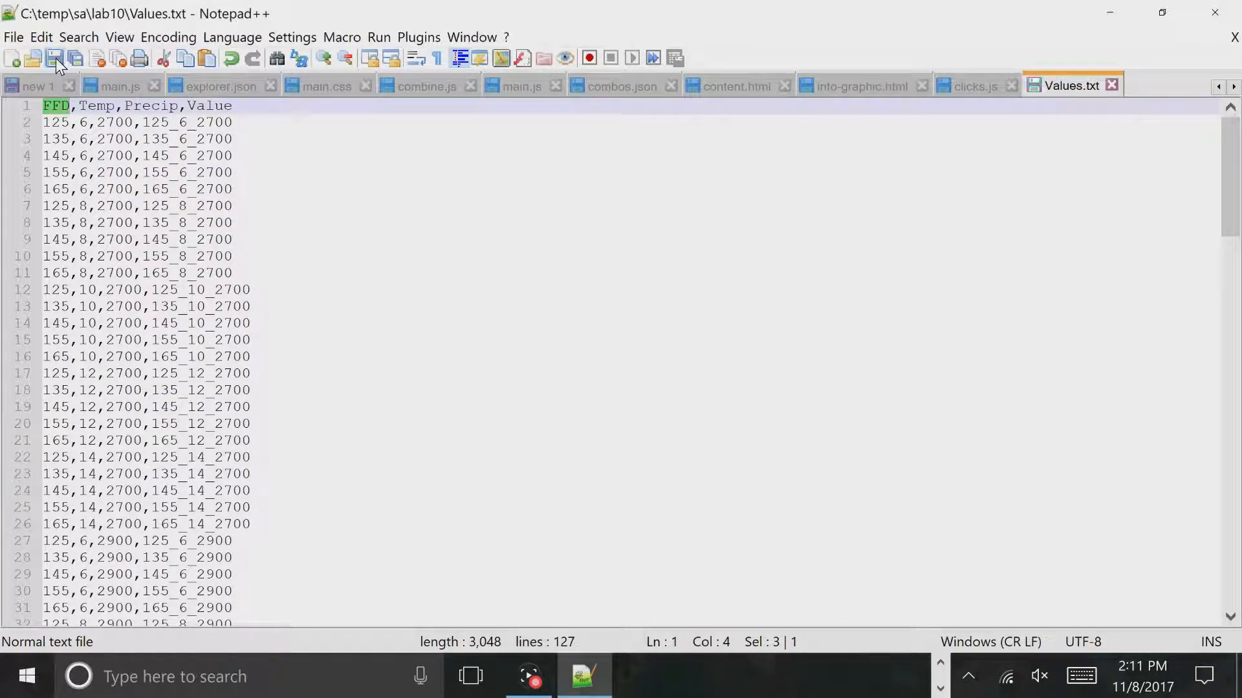
- Switch back to ArcMap and delete the Calculate Value tool with its Precip output from the KudzuCalibration model
{"action": "left_click", "coordinate": [1111, 14]}
{"action": "key", "text": "alt+Tab"}
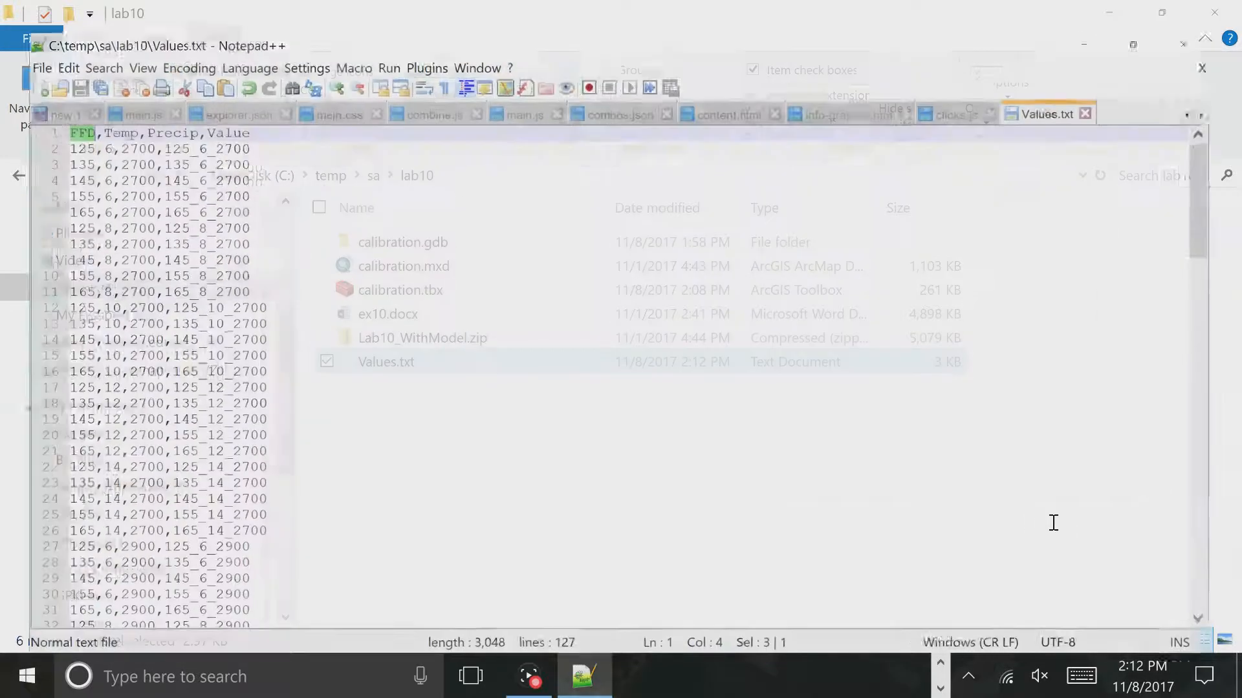
{"action": "key", "text": "alt+Tab"}
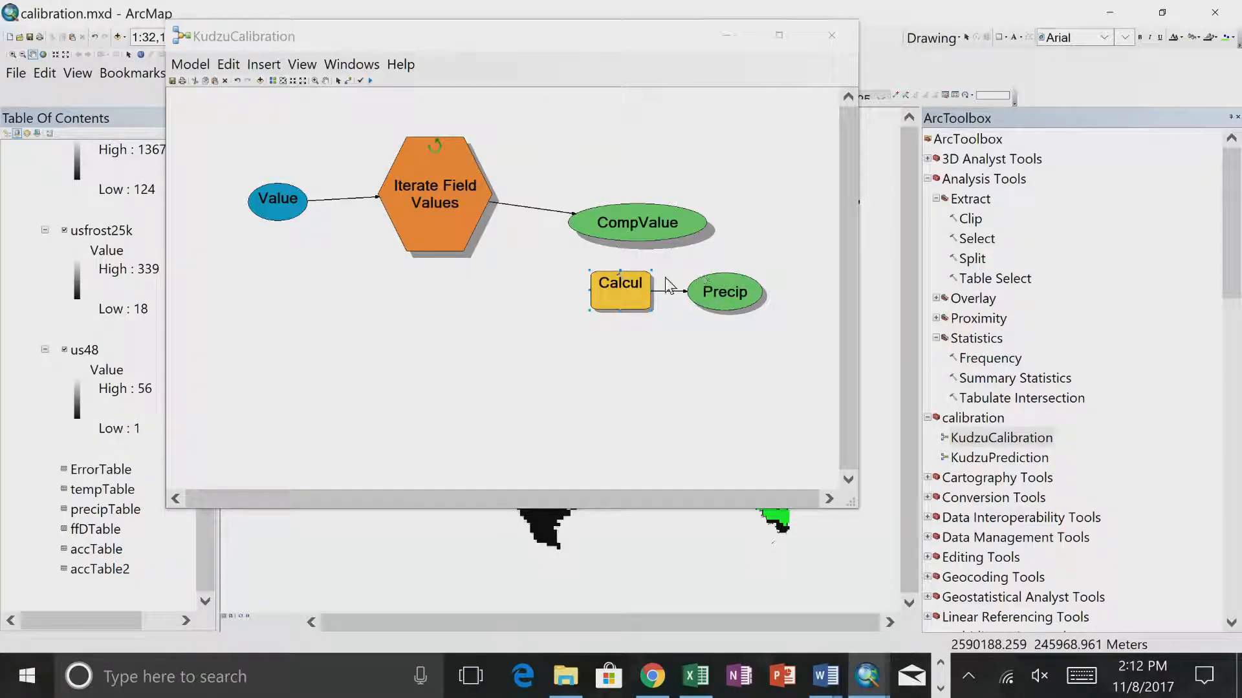
{"action": "left_click", "coordinate": [610, 298]}
{"action": "key", "text": "Delete"}
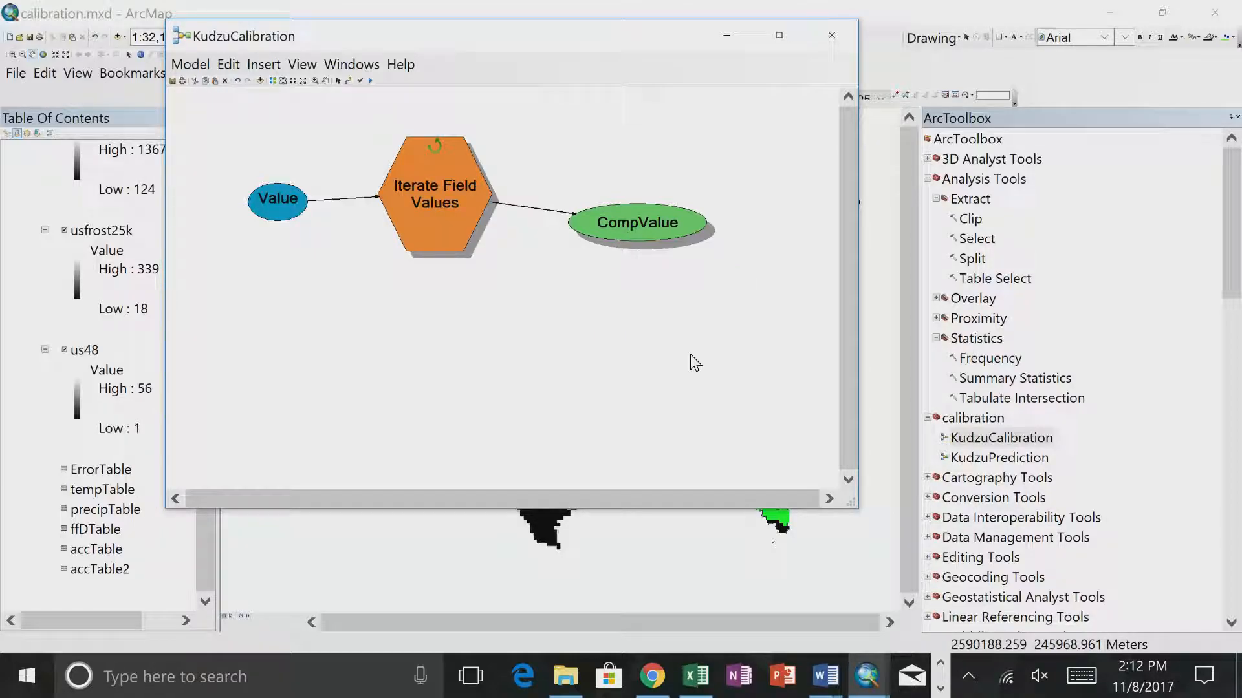
- Run the entire KudzuCalibration model with only the iterator over the edited Values.txt, and close the report
{"action": "left_click", "coordinate": [190, 64]}
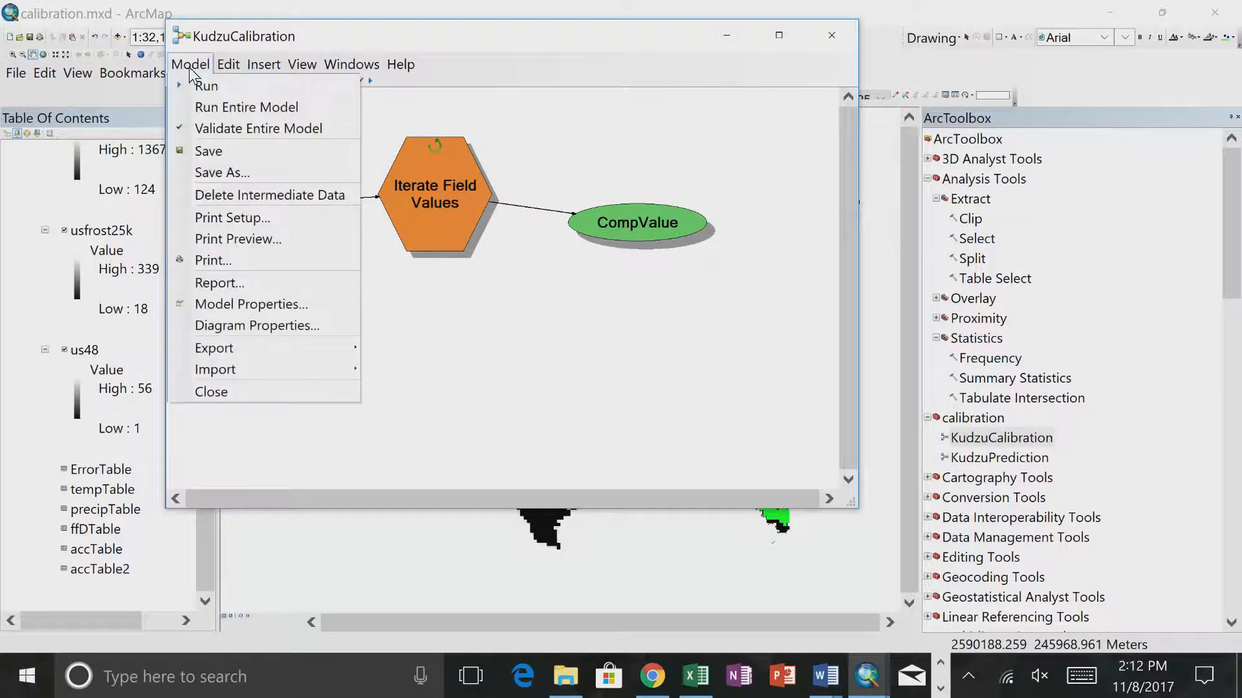
{"action": "left_click", "coordinate": [208, 116]}
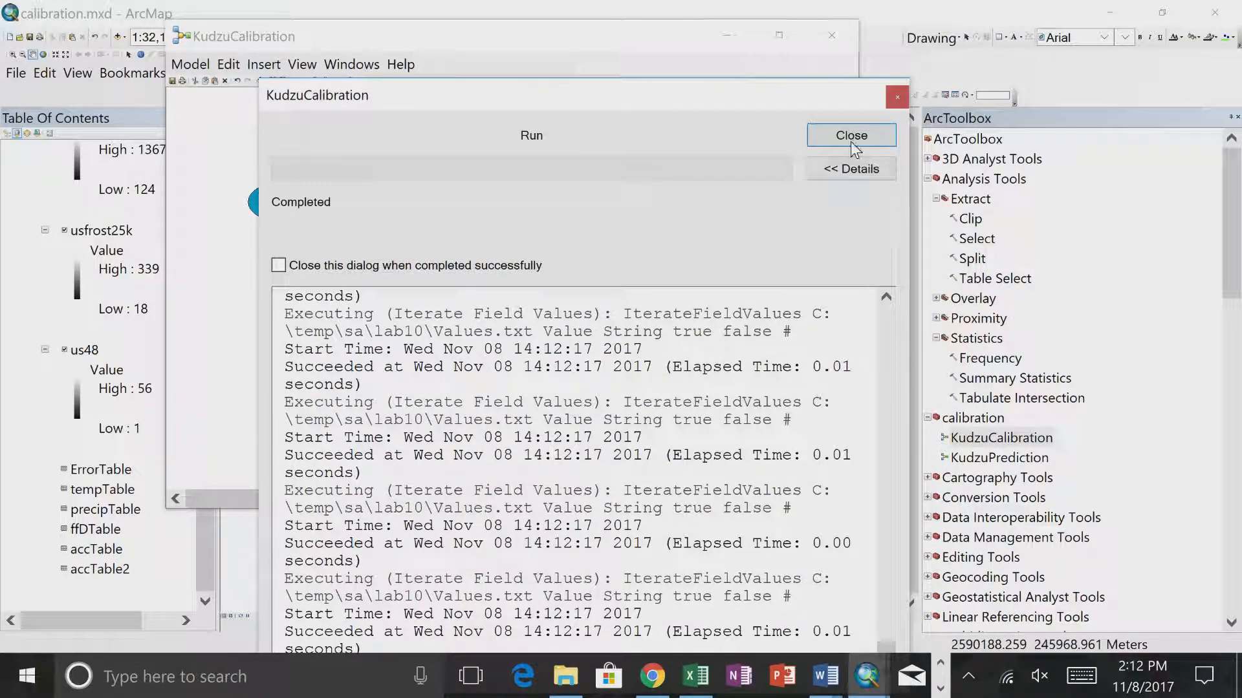
{"action": "left_click", "coordinate": [851, 137]}
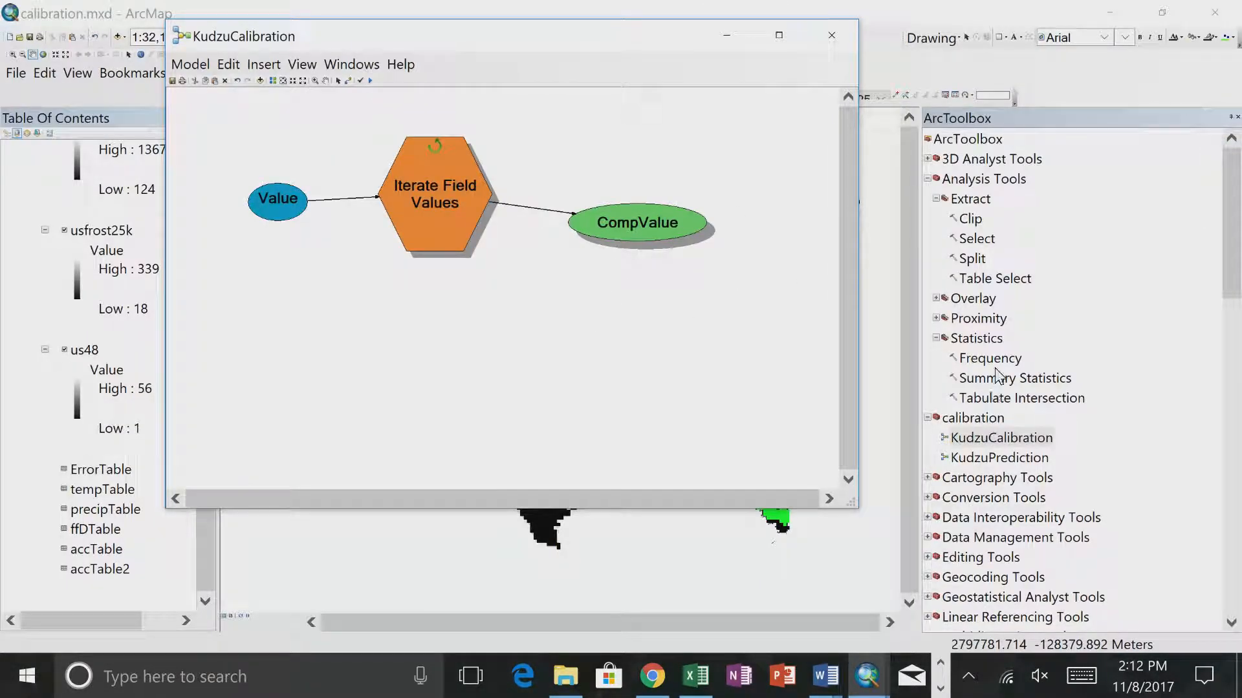
- Add a Calculate Value tool to the KudzuCalibration model and place it below the CompValue variable
{"action": "right_click", "coordinate": [740, 336]}
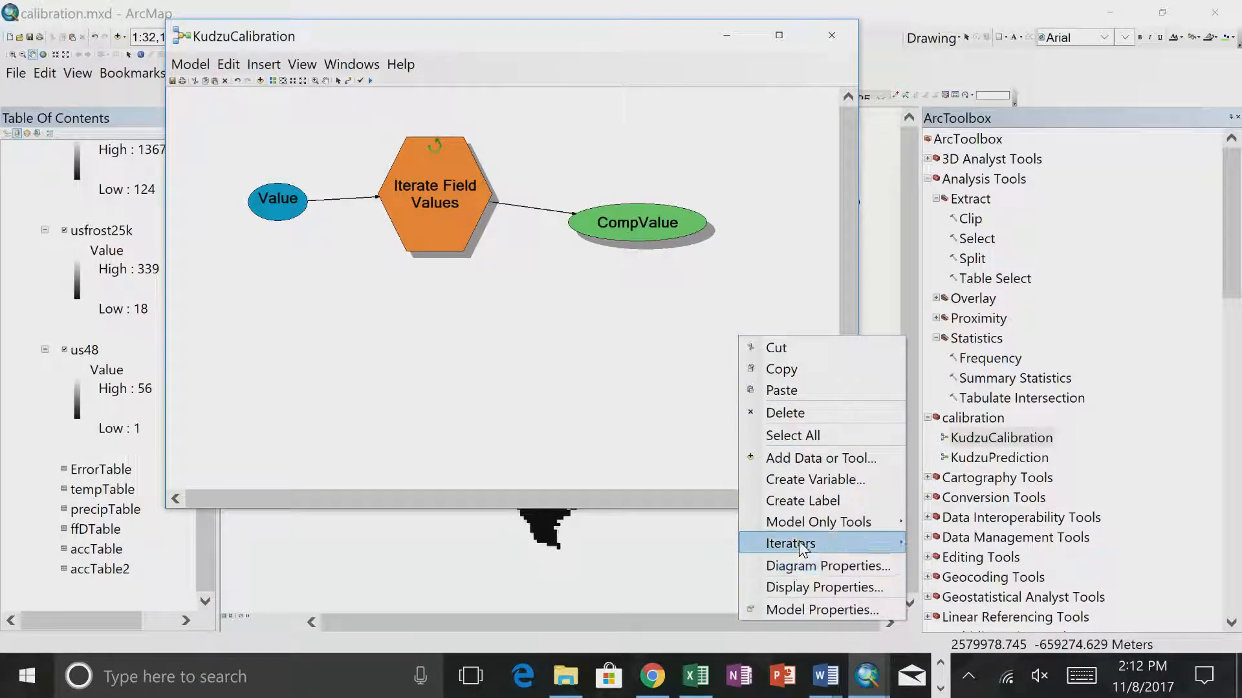
{"action": "mouse_move", "coordinate": [813, 525]}
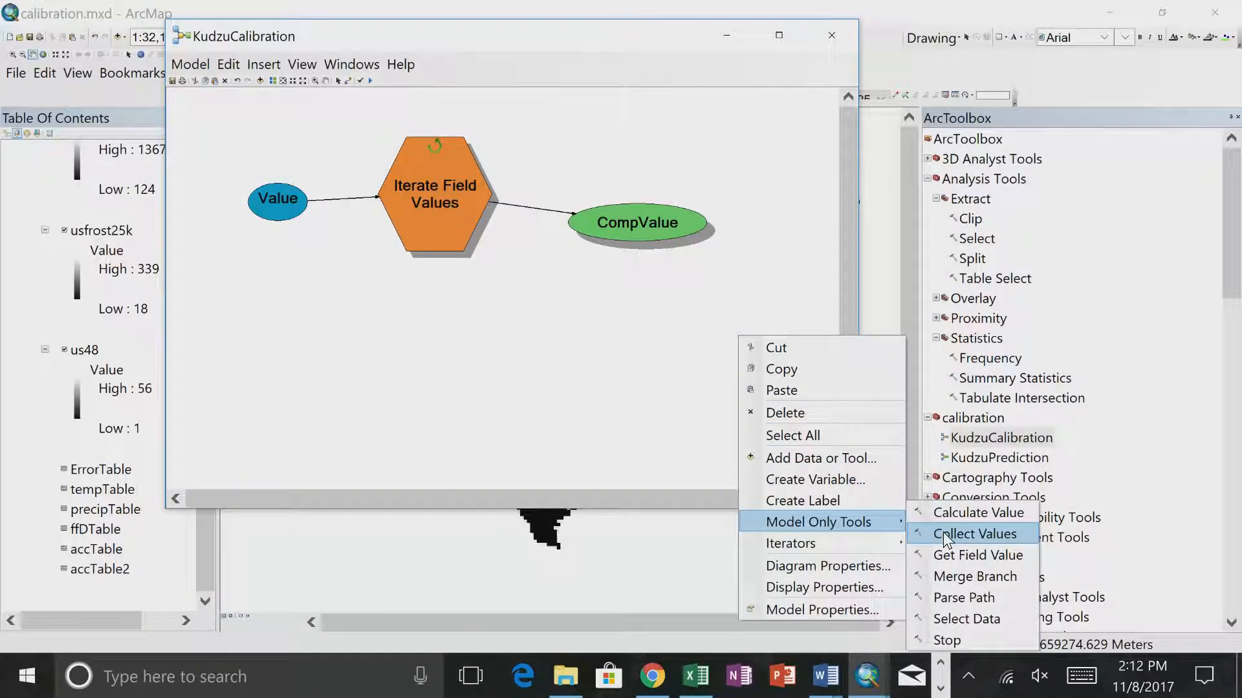
{"action": "left_click", "coordinate": [956, 511]}
{"action": "left_click_drag", "start_coordinate": [730, 345], "coordinate": [571, 346]}
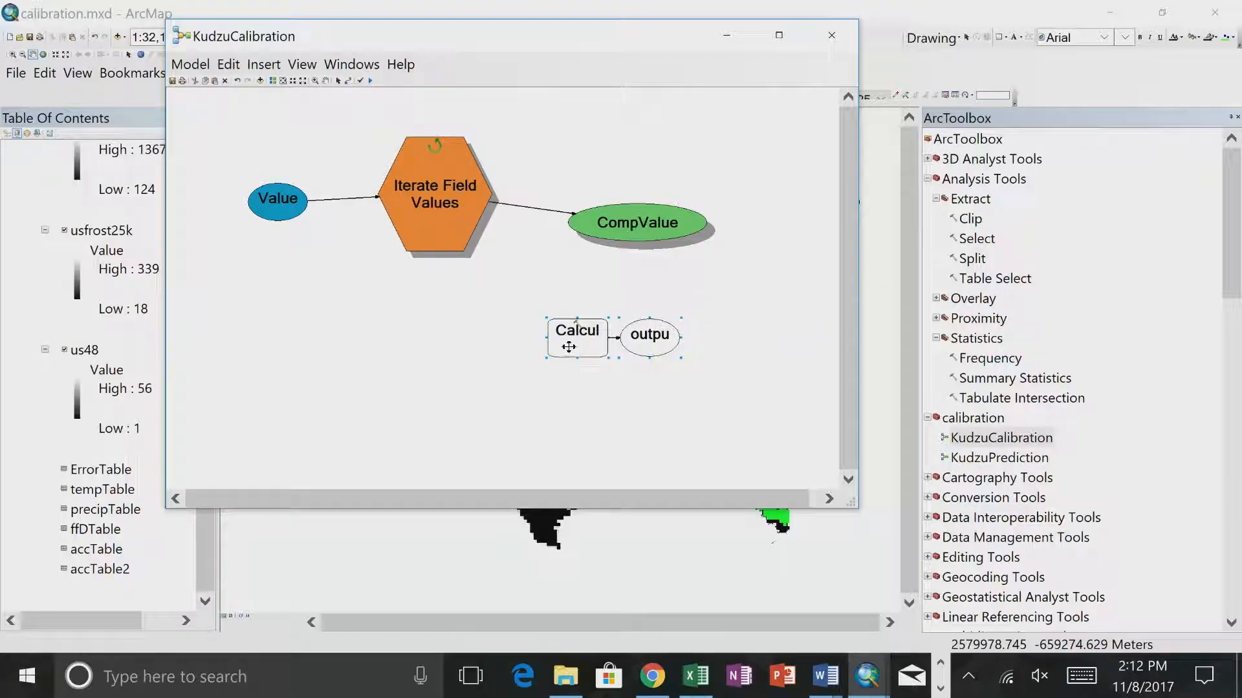
- Check the CompValue variable's value and set the Calculate Value expression to %CompValue%, allowing the ActiveX interaction
{"action": "double_click", "coordinate": [629, 212]}
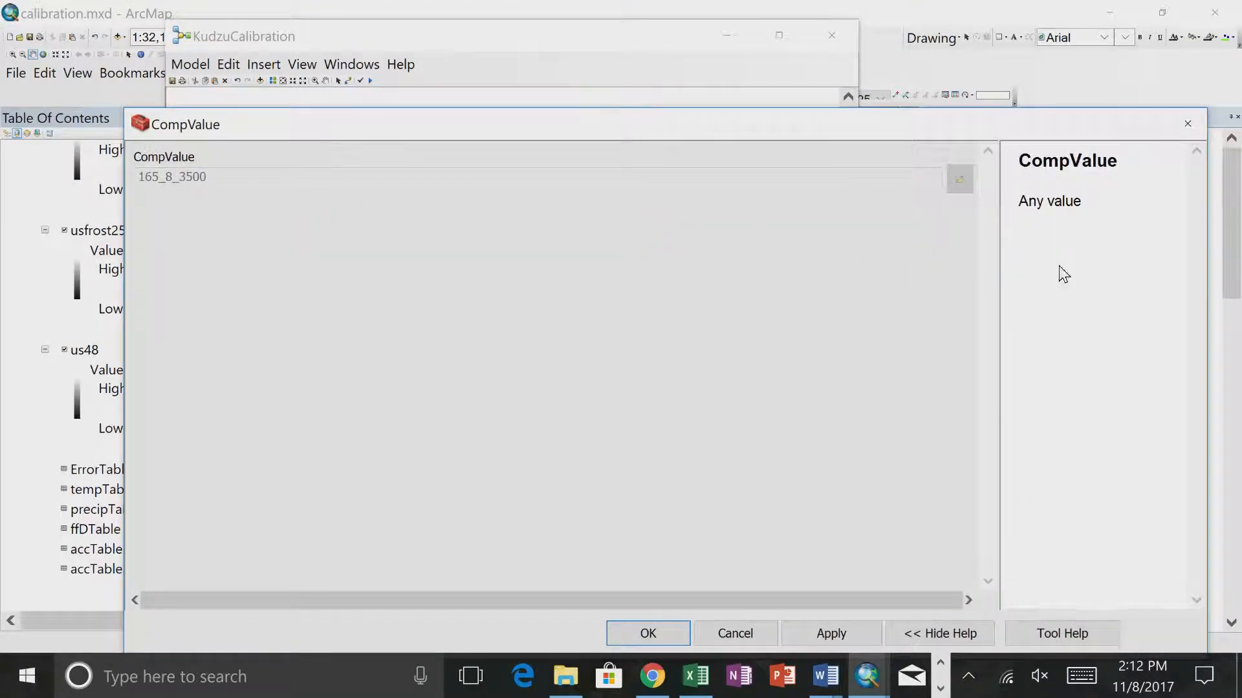
{"action": "left_click", "coordinate": [1187, 124]}
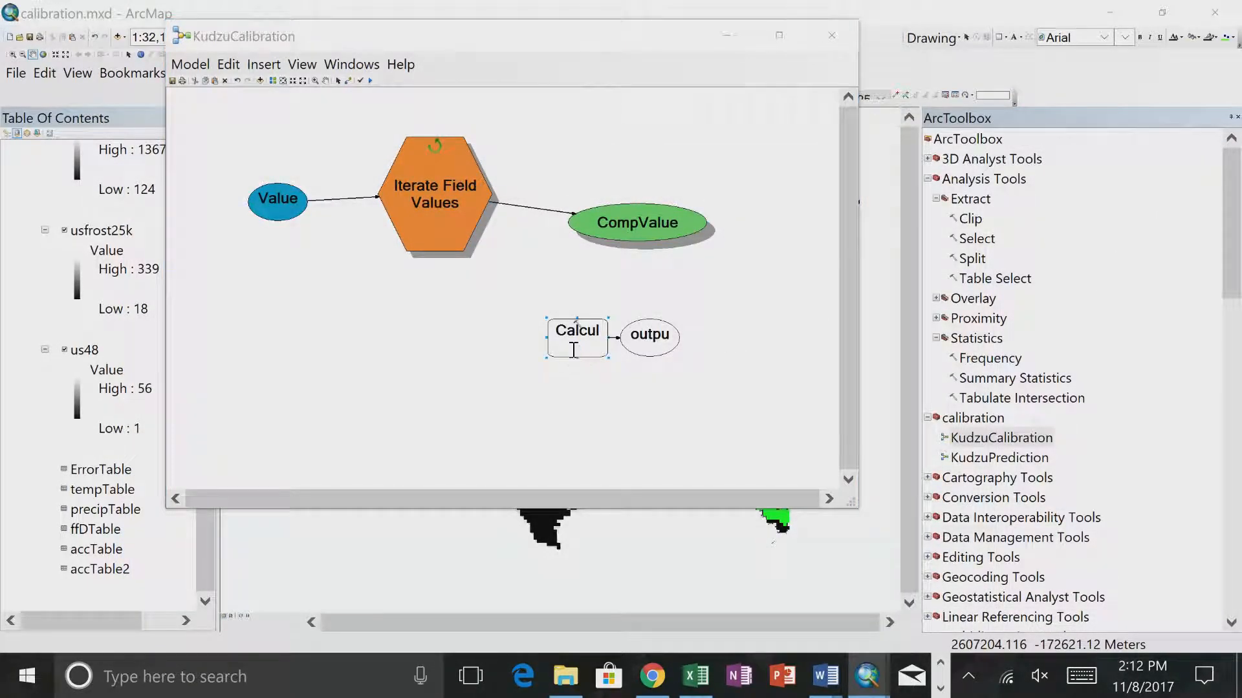
{"action": "double_click", "coordinate": [575, 355]}
{"action": "left_click", "coordinate": [220, 176]}
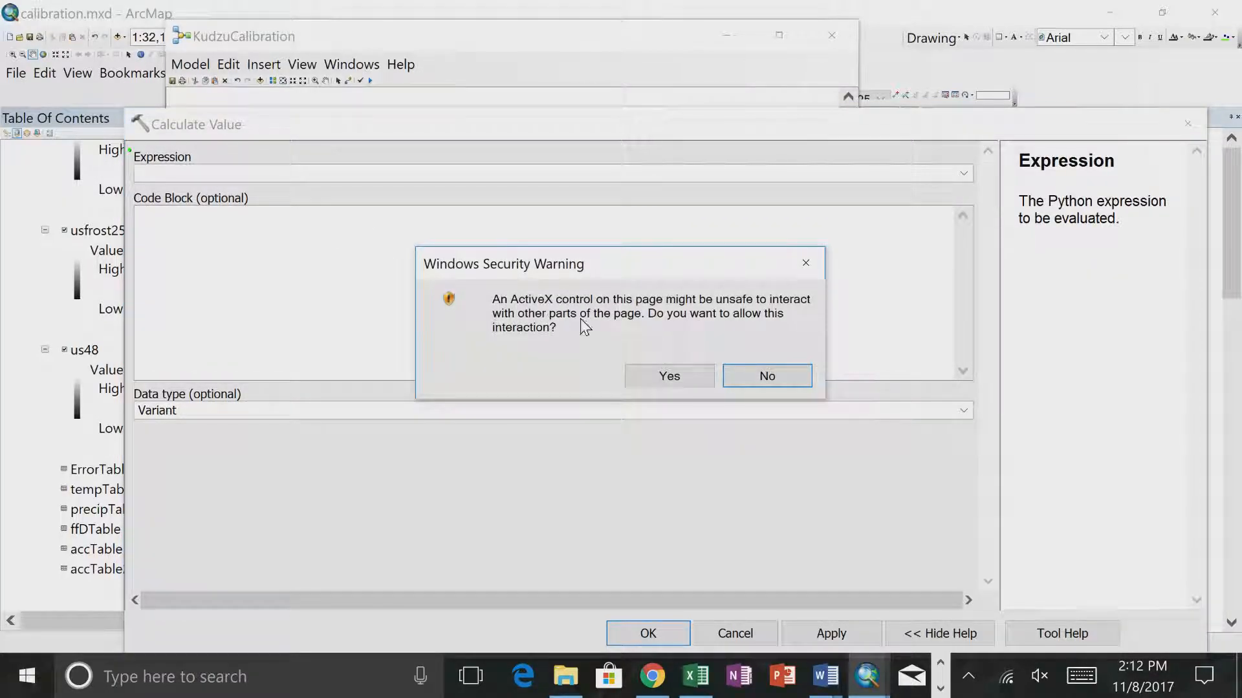
{"action": "left_click", "coordinate": [664, 381]}
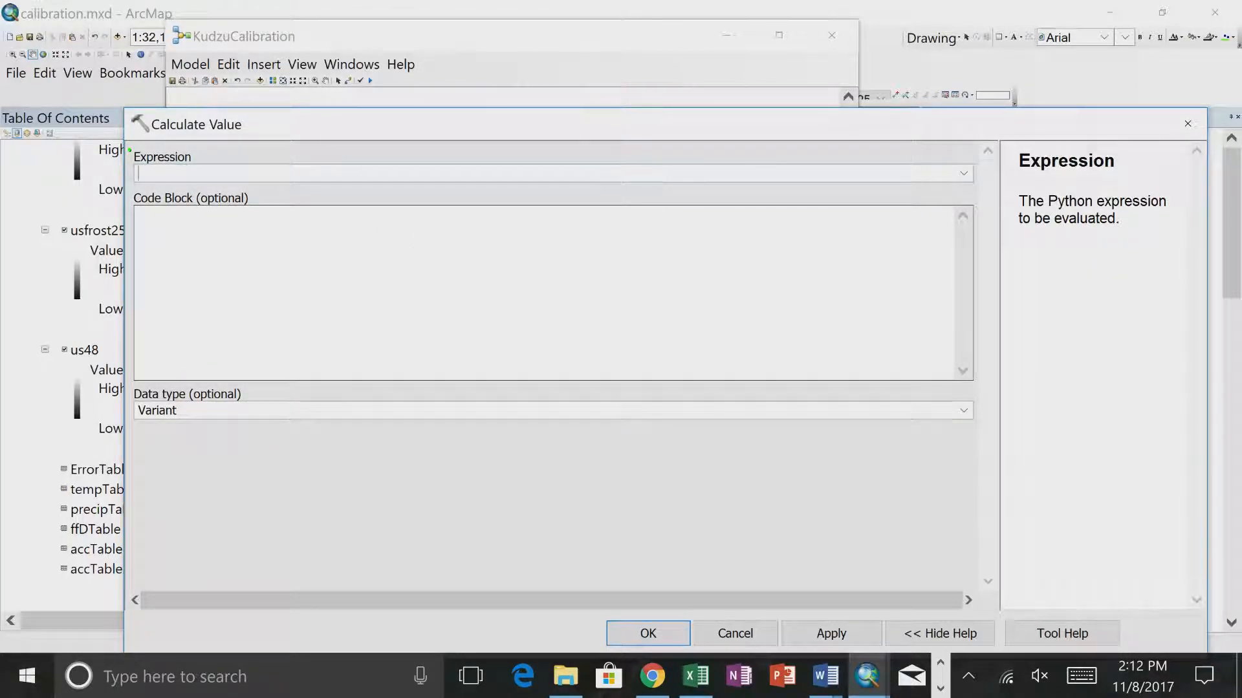
{"action": "key", "text": "BackSpace"}
{"action": "key", "text": "BackSpace"}
{"action": "key", "text": "BackSpace"}
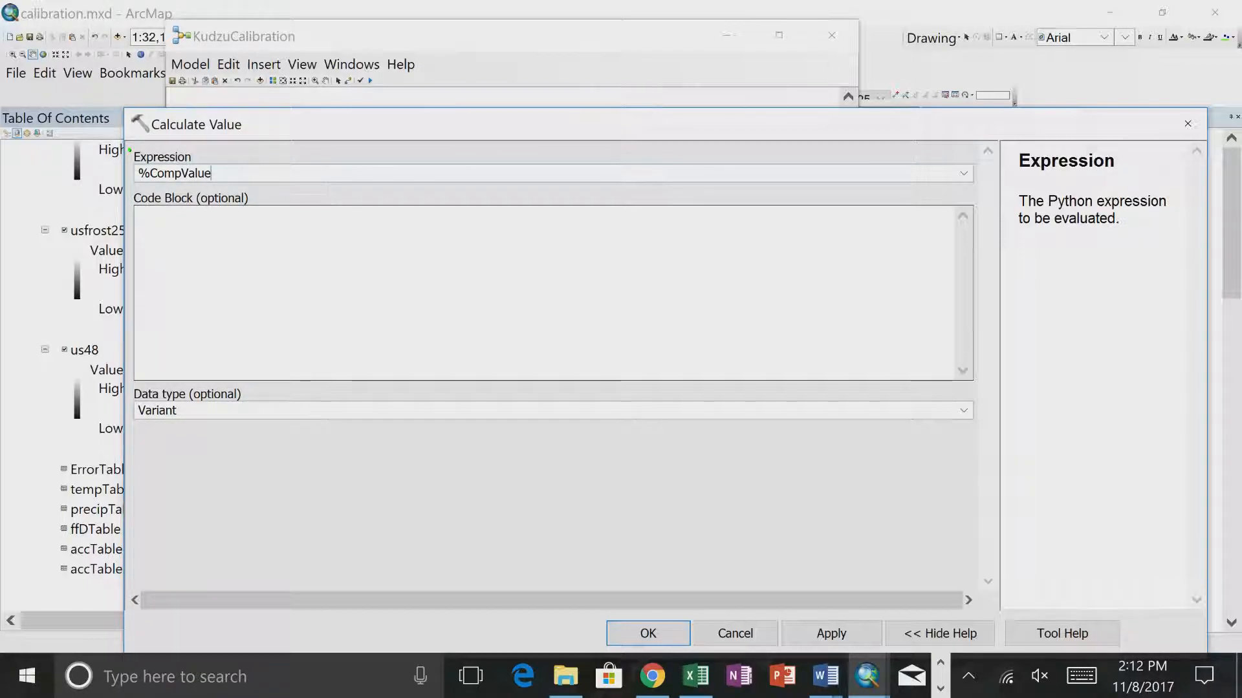
{"action": "type", "text": "%"}
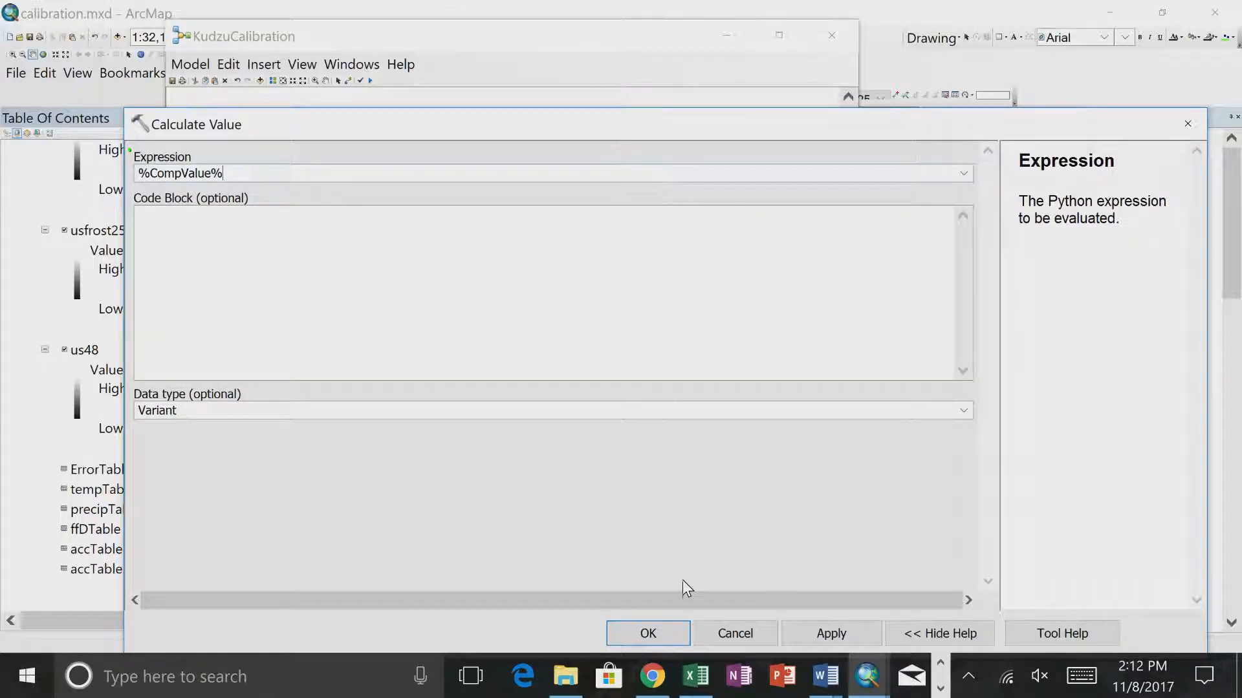
{"action": "left_click", "coordinate": [649, 633]}
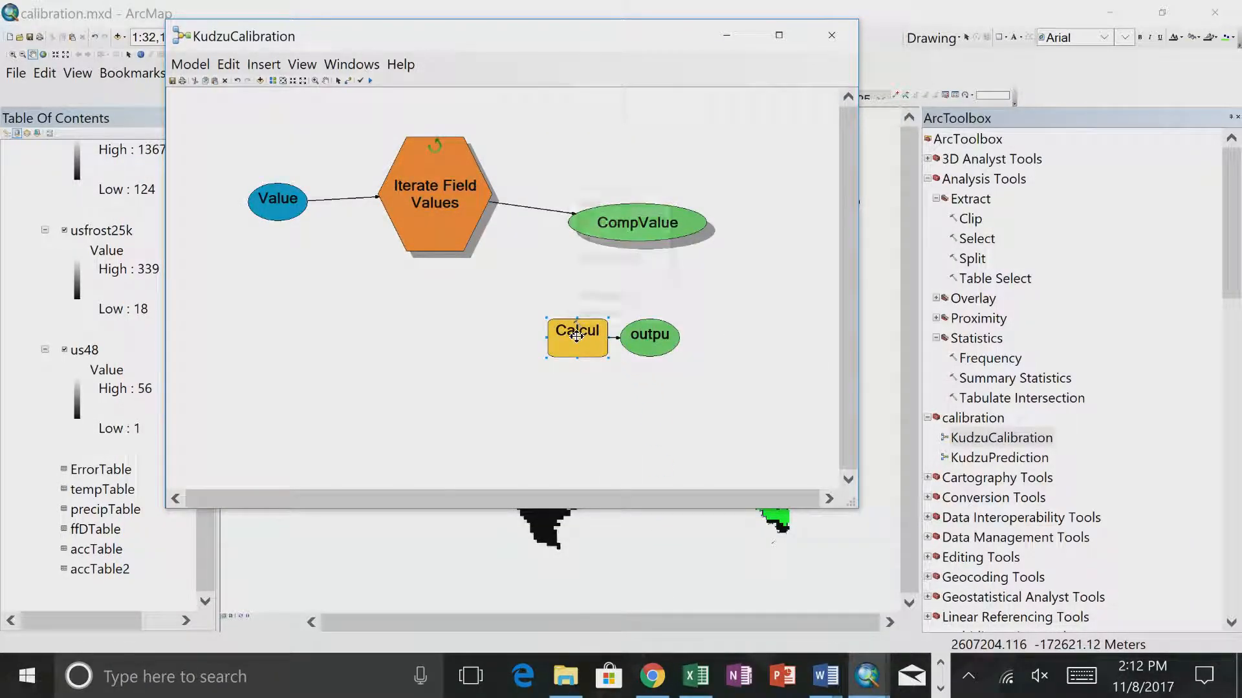
- Run only the Calculate Value tool and close its report
{"action": "right_click", "coordinate": [579, 339]}
{"action": "left_click", "coordinate": [618, 391]}
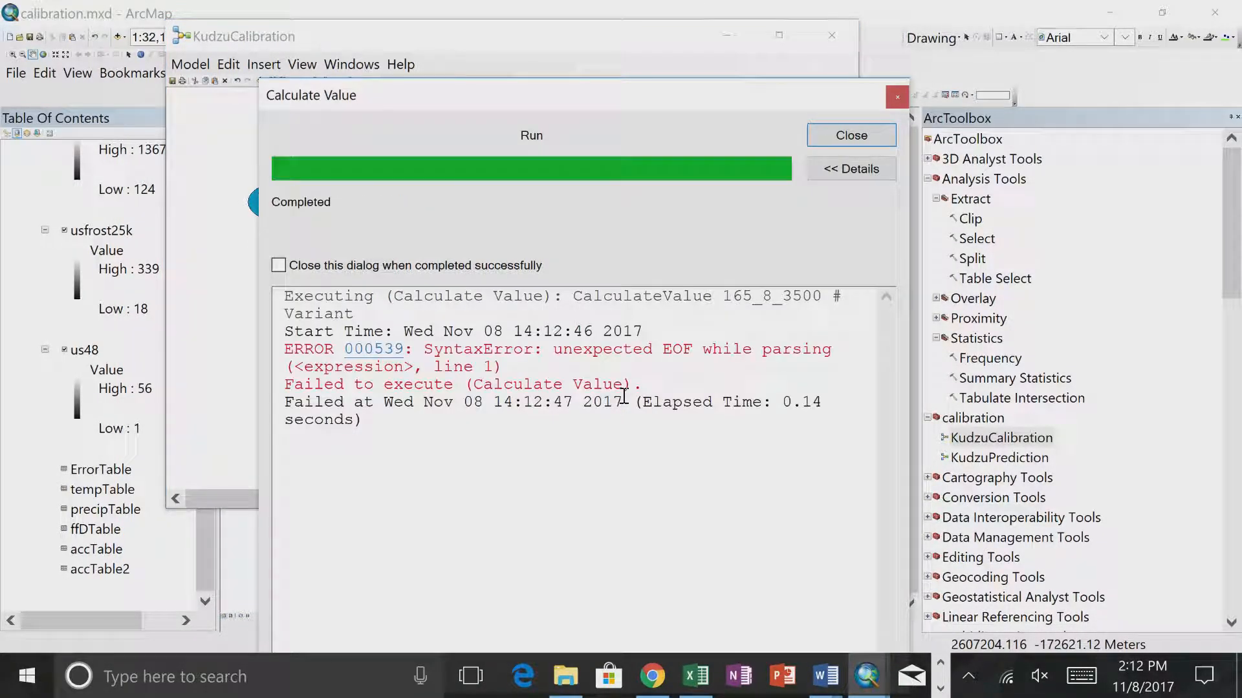
{"action": "left_click", "coordinate": [851, 137]}
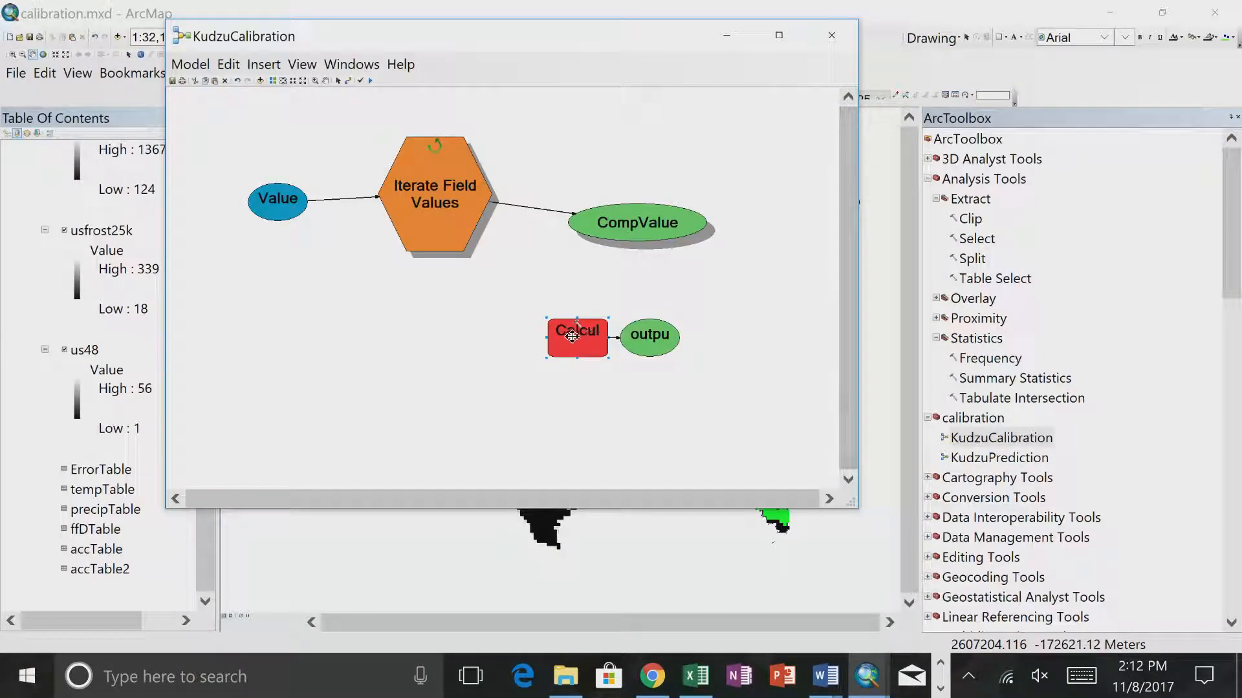
- Run the entire KudzuCalibration model with the %CompValue% expression and close the report
{"action": "right_click", "coordinate": [443, 187]}
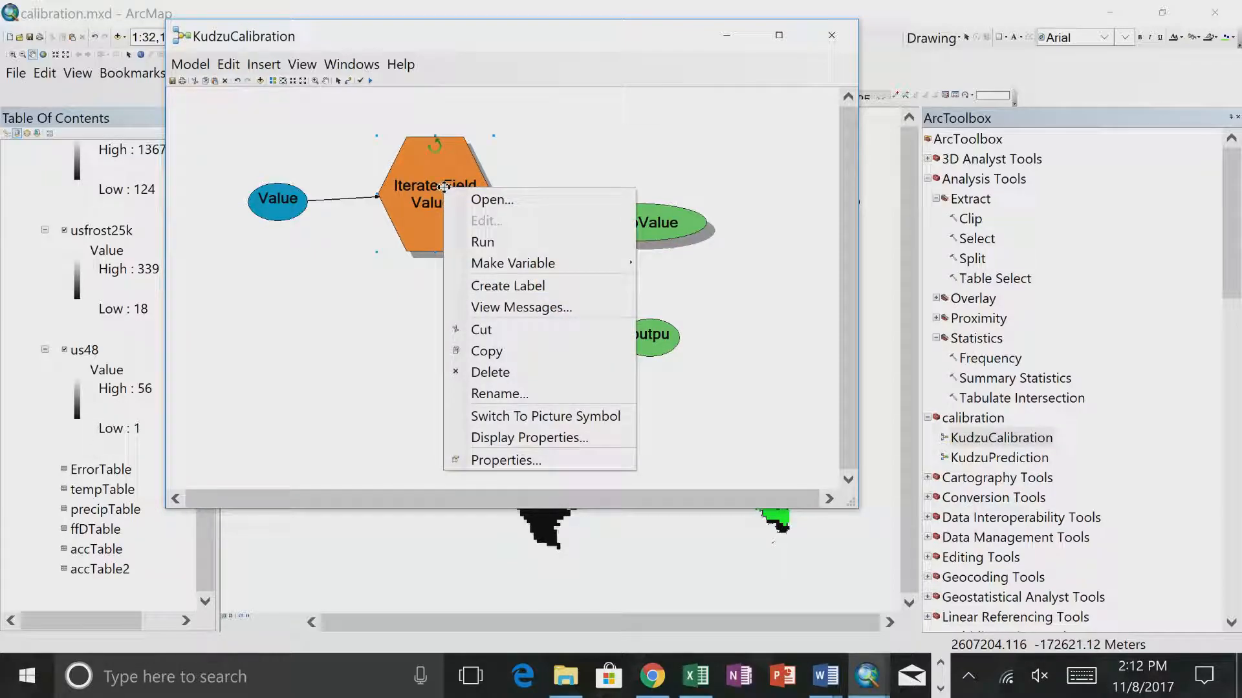
{"action": "mouse_move", "coordinate": [472, 263]}
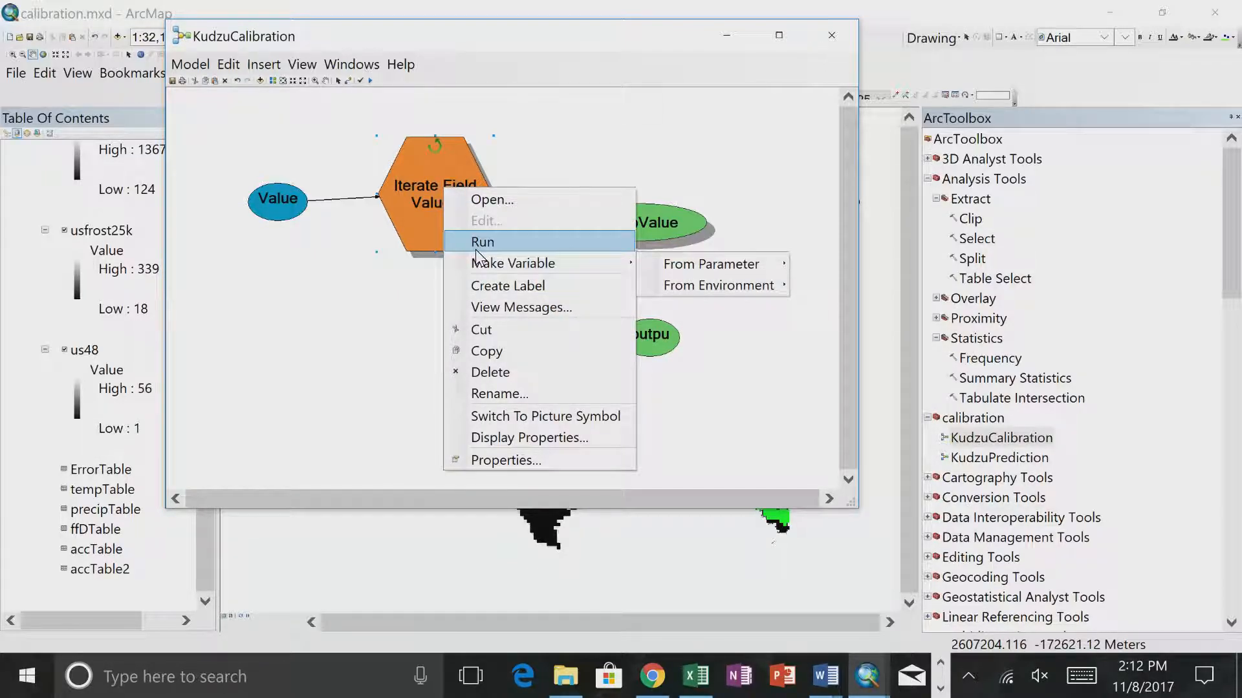
{"action": "left_click", "coordinate": [190, 68]}
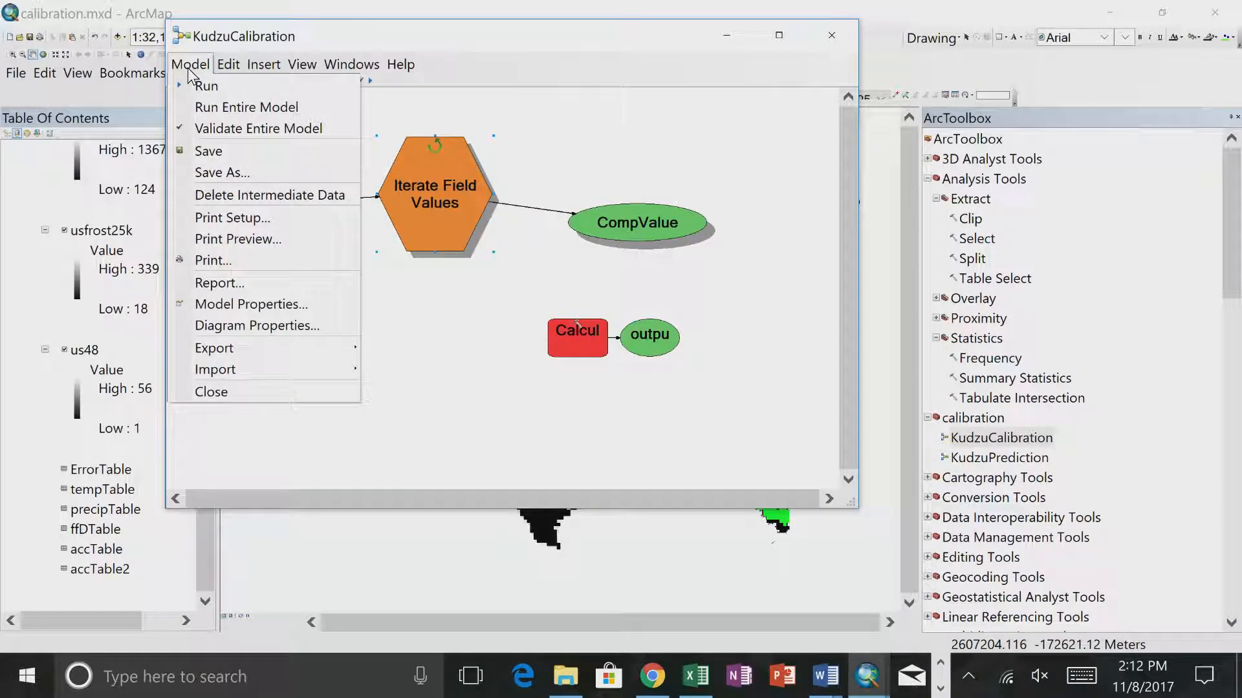
{"action": "left_click", "coordinate": [195, 108]}
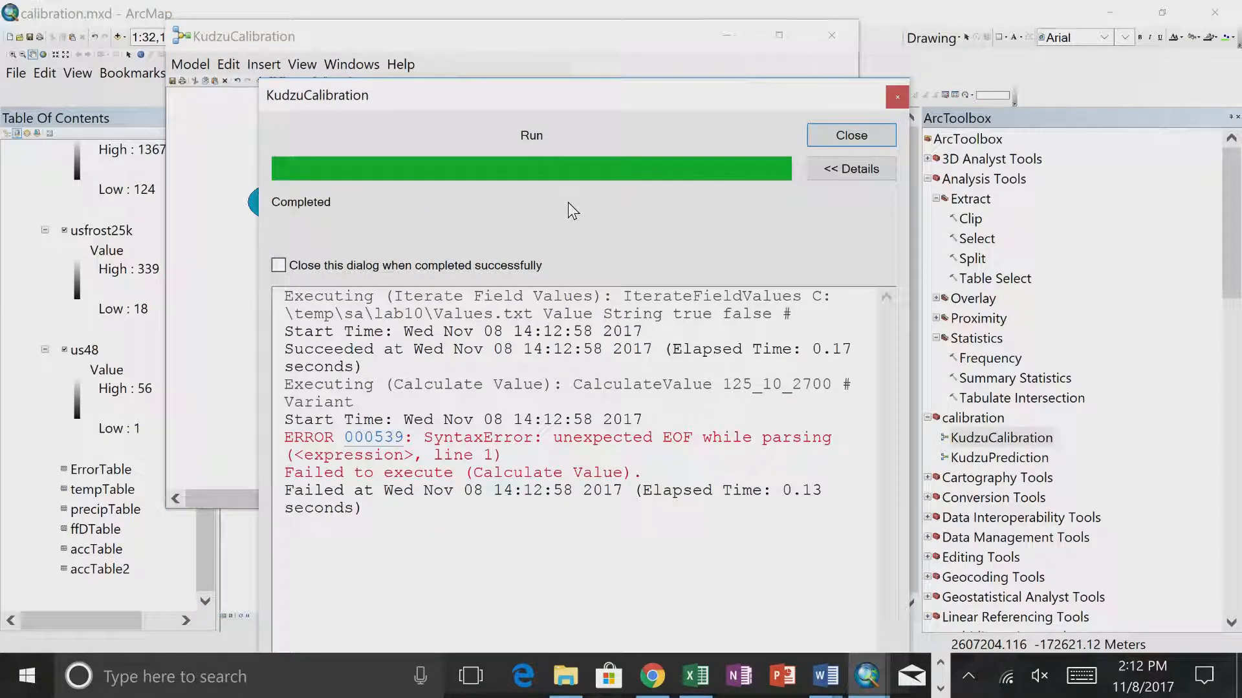
{"action": "left_click", "coordinate": [820, 140]}
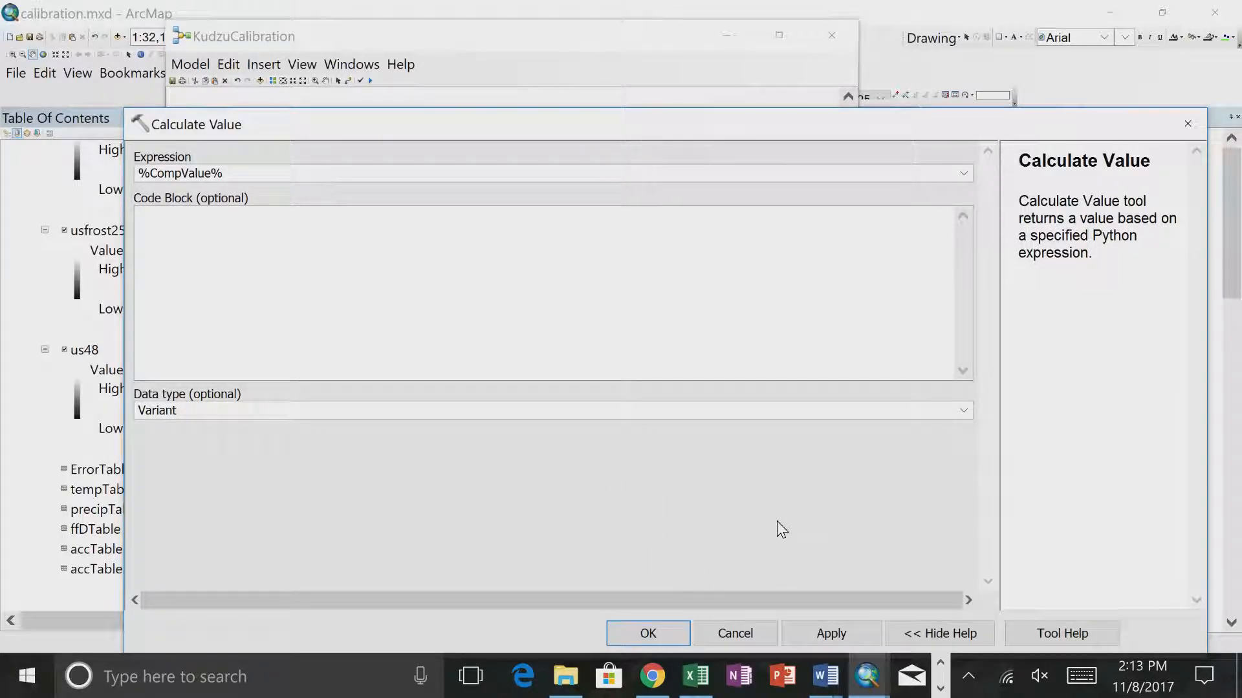
- Review the Calculate Value settings and the CompValue variable's value, leaving both unchanged
{"action": "left_click", "coordinate": [718, 634]}
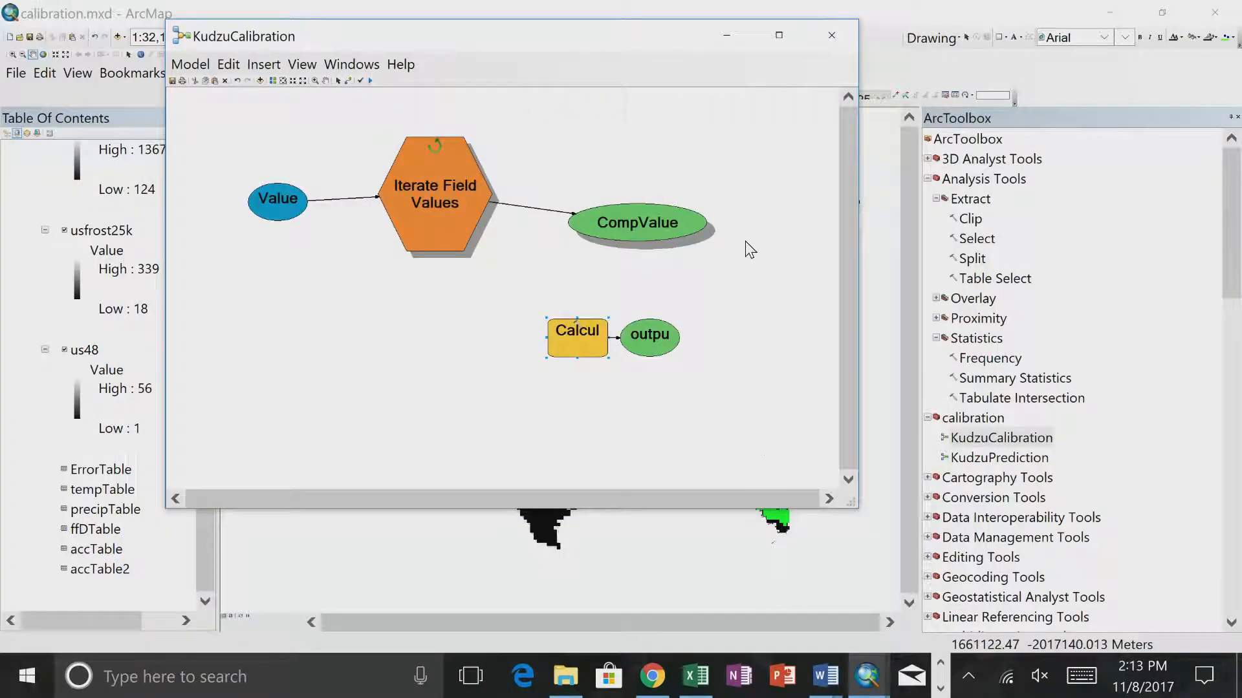
{"action": "double_click", "coordinate": [649, 227]}
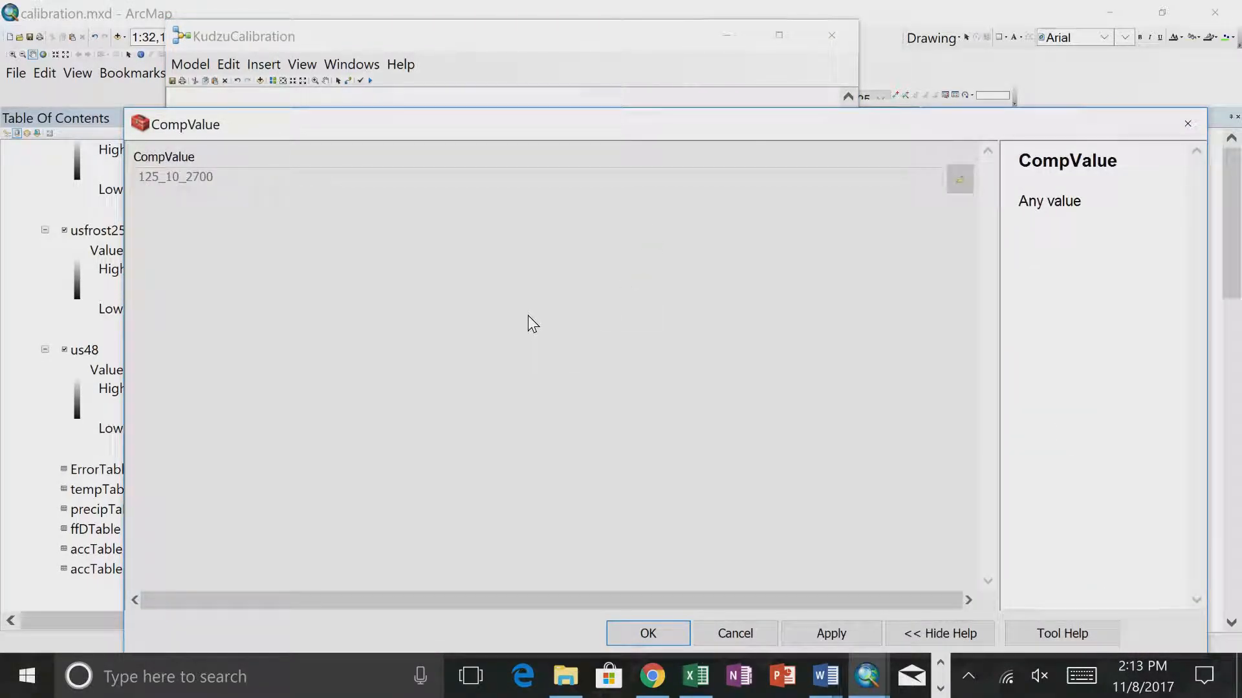
{"action": "left_click", "coordinate": [723, 632]}
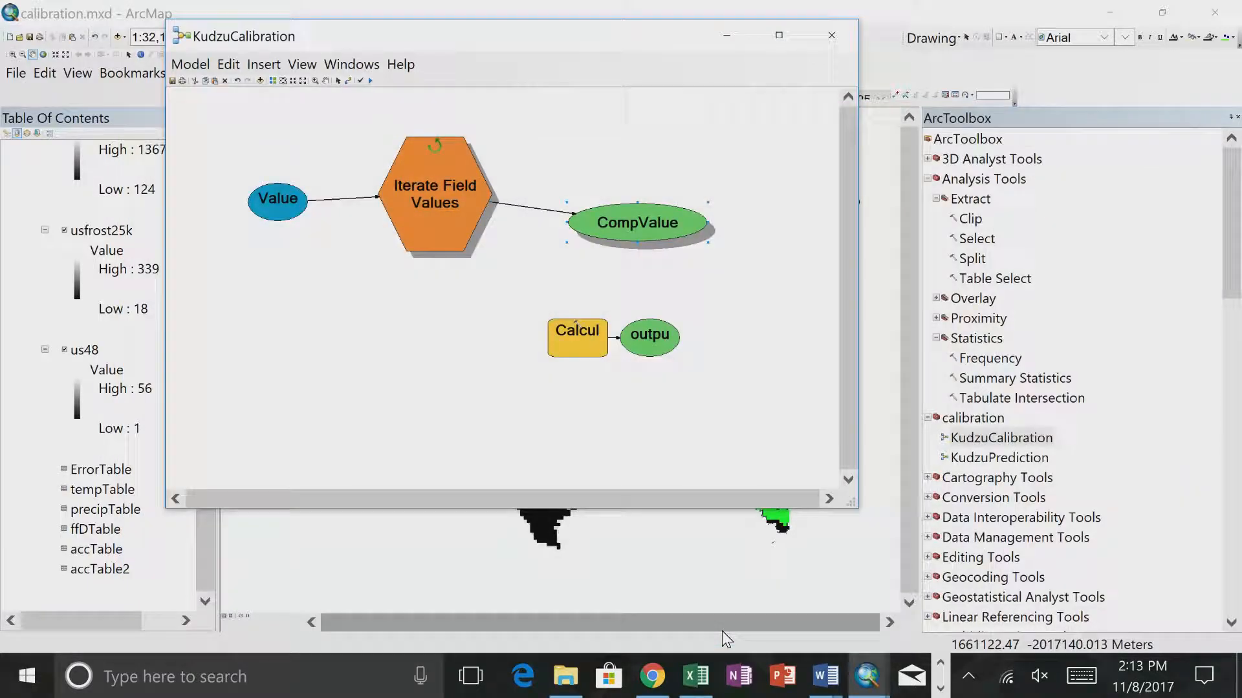
{"action": "double_click", "coordinate": [605, 216]}
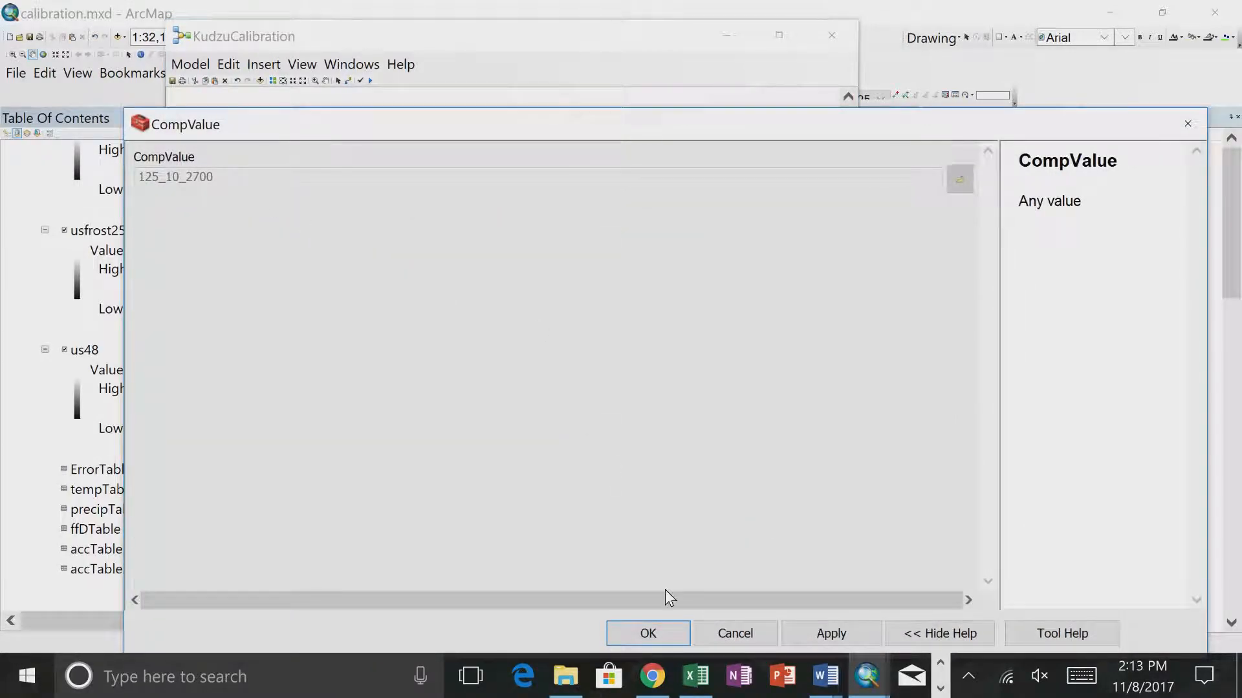
{"action": "left_click", "coordinate": [734, 634]}
- Change the Calculate Value expression to str(%CompValue%), allowing the ActiveX interaction
{"action": "double_click", "coordinate": [571, 344]}
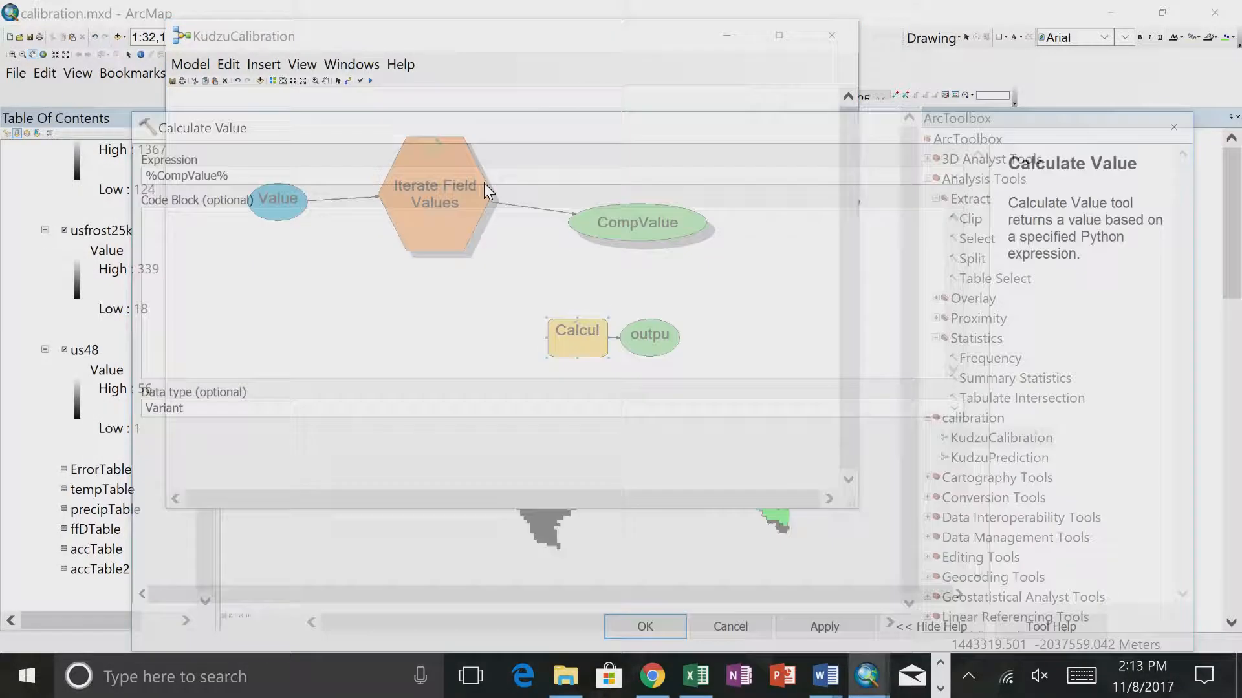
{"action": "left_click", "coordinate": [140, 174]}
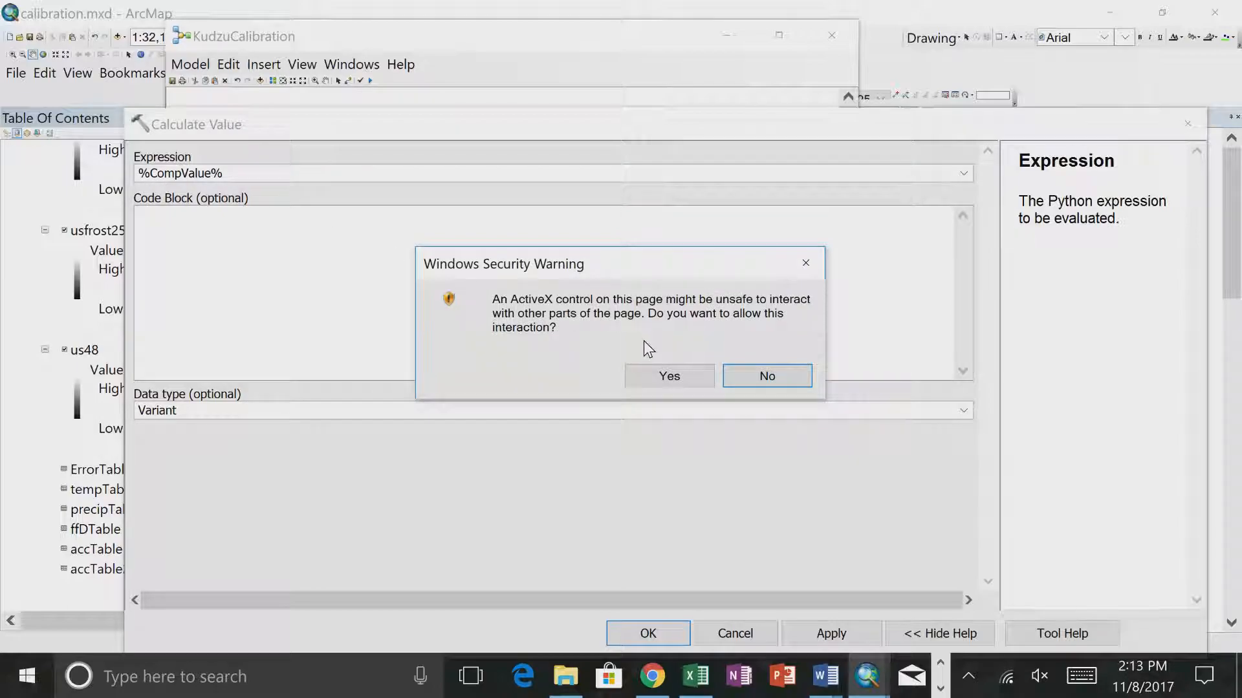
{"action": "left_click", "coordinate": [649, 371]}
{"action": "left_click", "coordinate": [140, 174]}
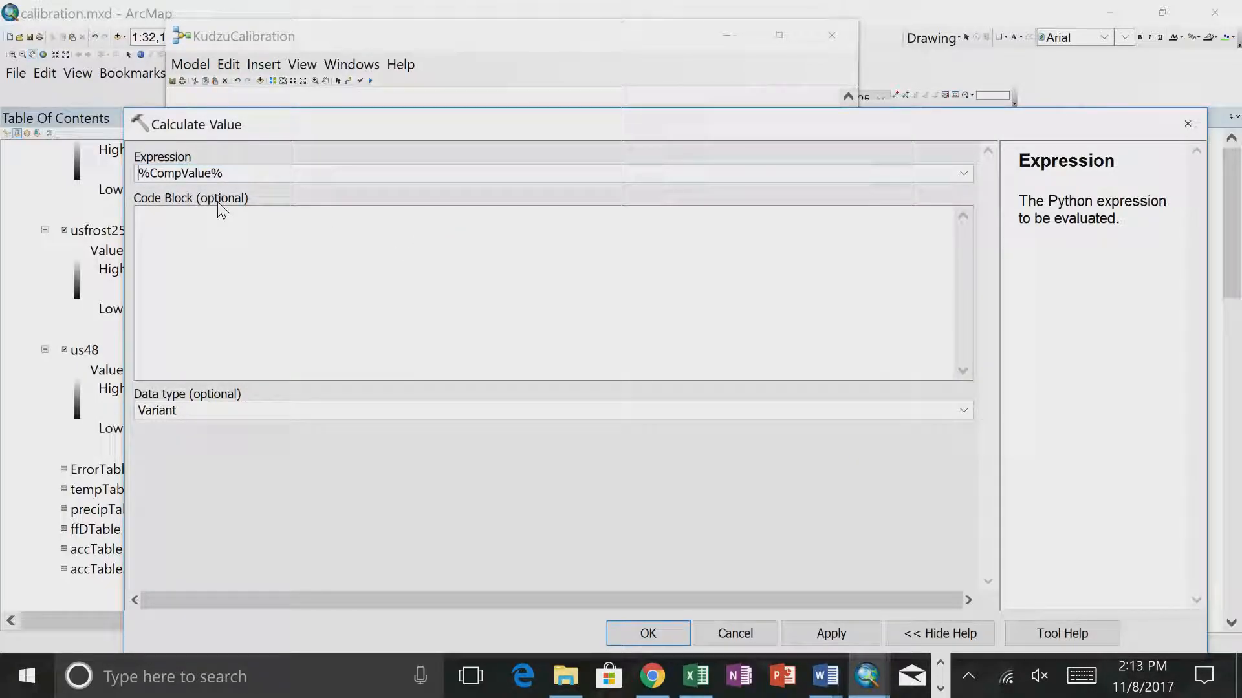
{"action": "type", "text": "str("}
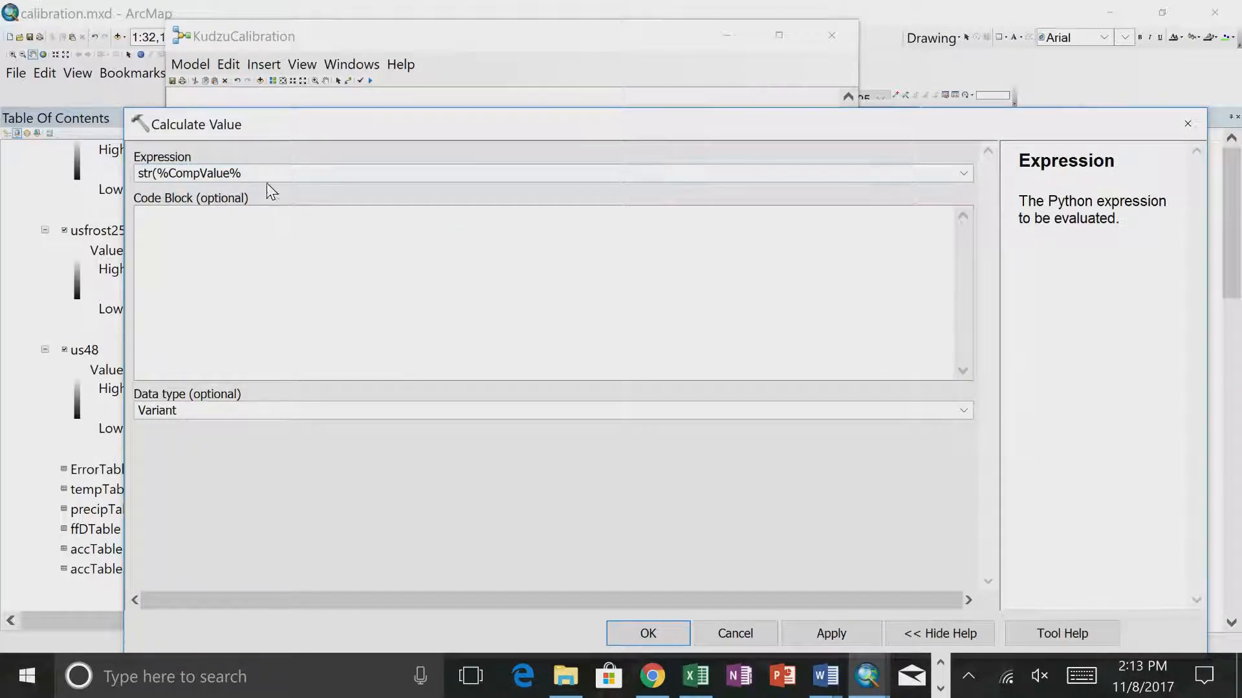
{"action": "left_click", "coordinate": [647, 634]}
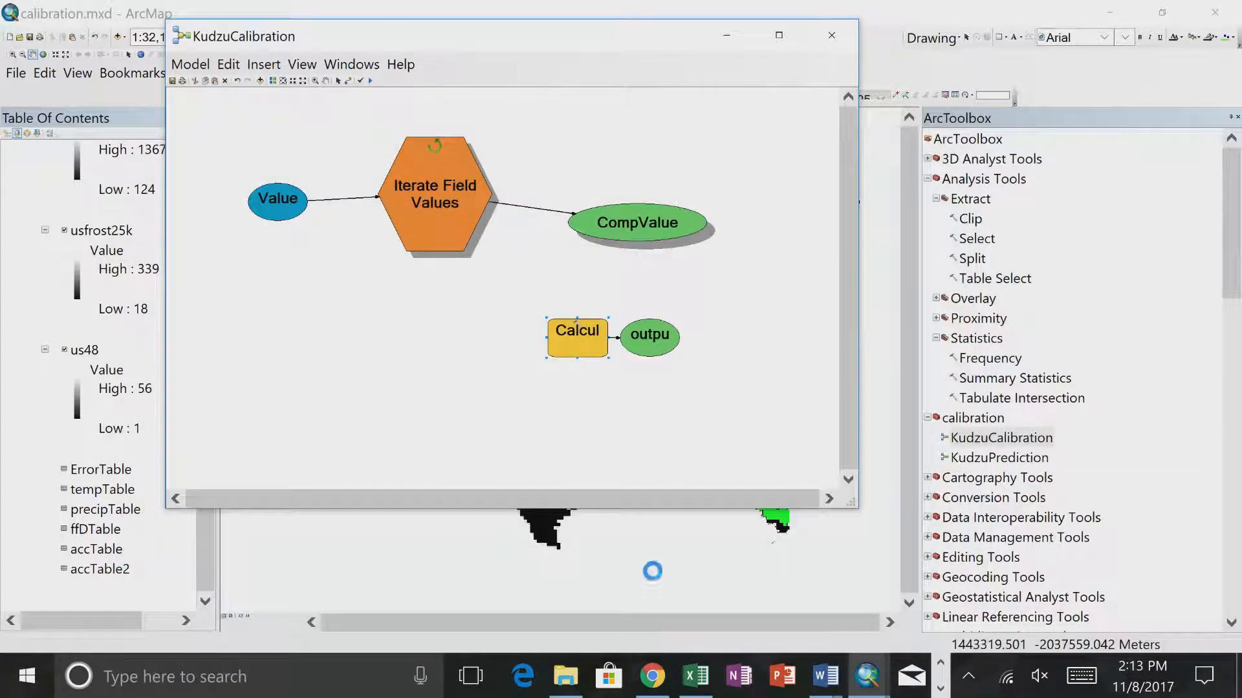
- Run the entire model with the str(%CompValue%) expression and close the report
{"action": "left_click", "coordinate": [190, 64]}
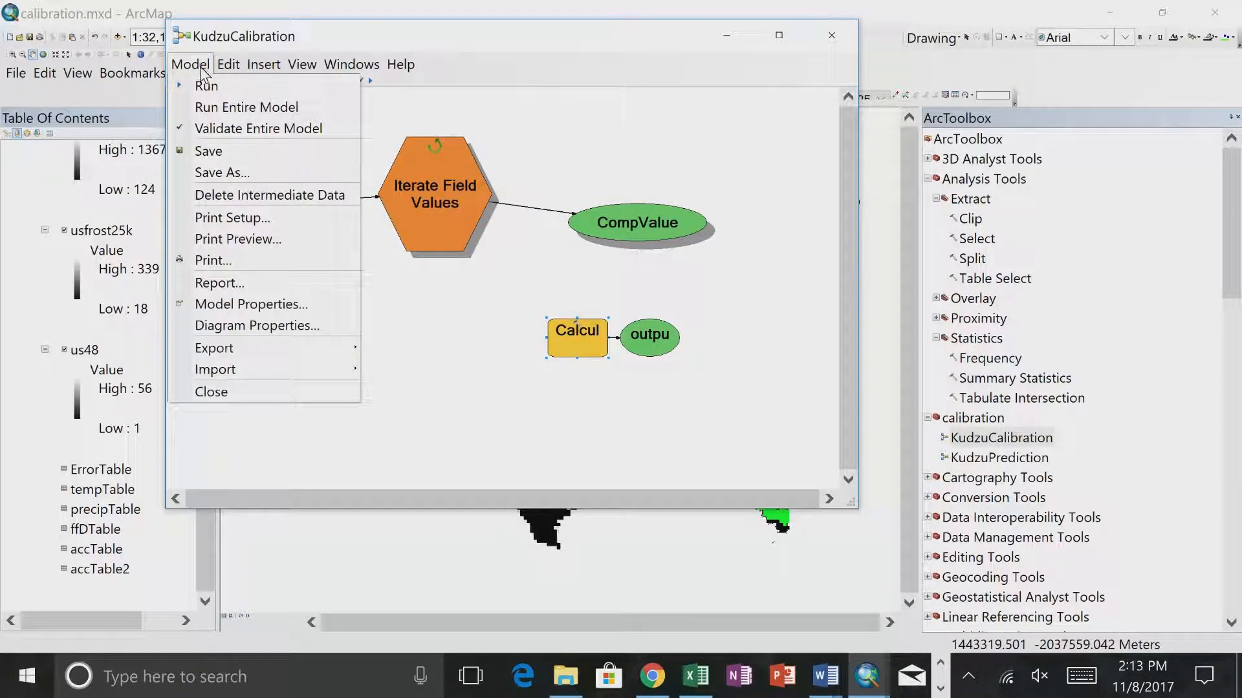
{"action": "left_click", "coordinate": [211, 105]}
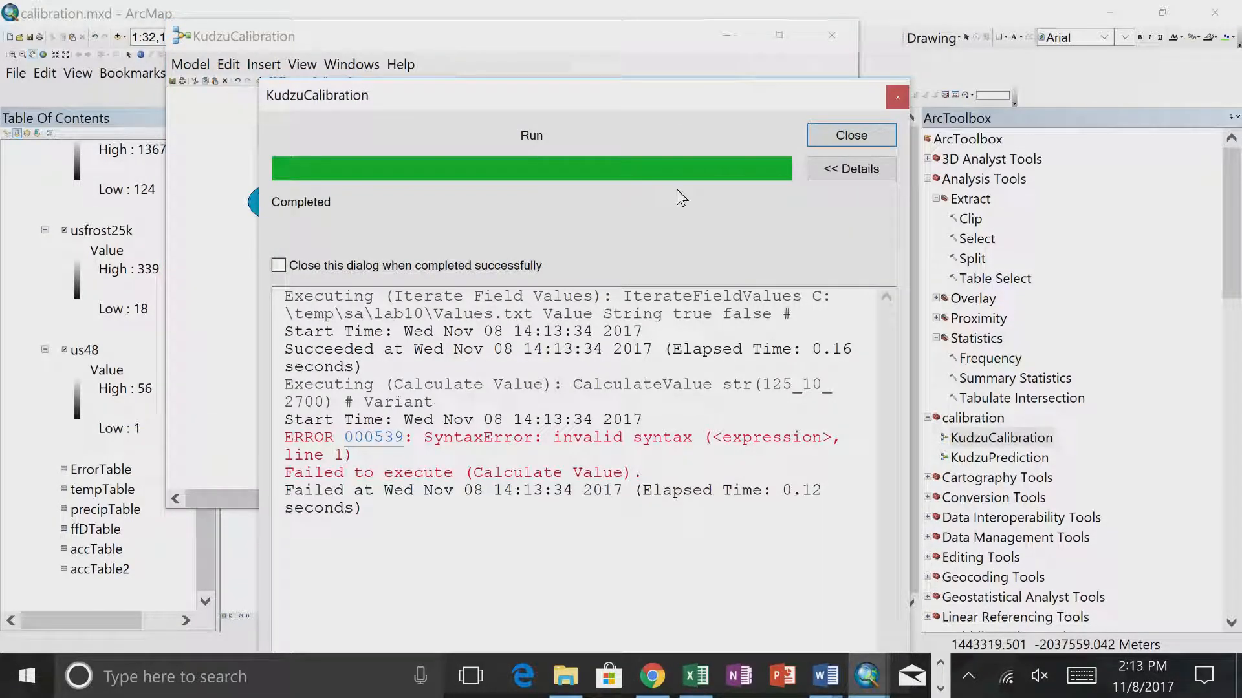
{"action": "left_click", "coordinate": [851, 135]}
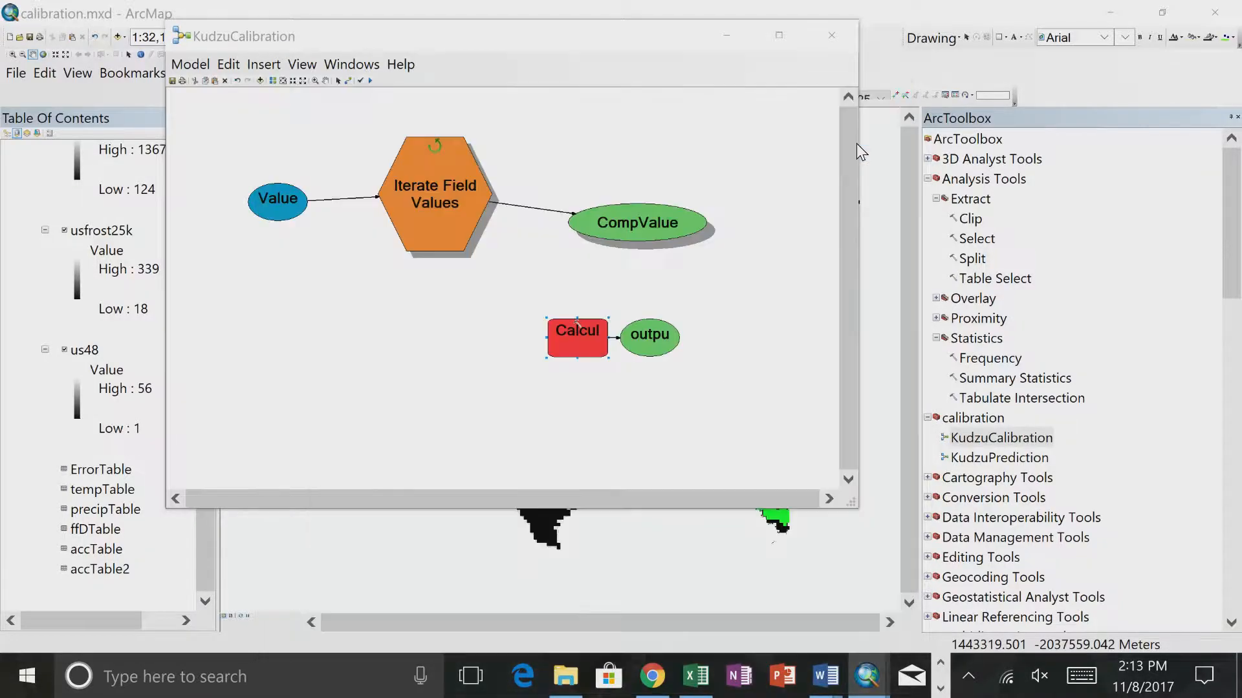
- Set the Calculate Value data type to String and run the entire KudzuCalibration model again
{"action": "double_click", "coordinate": [574, 348]}
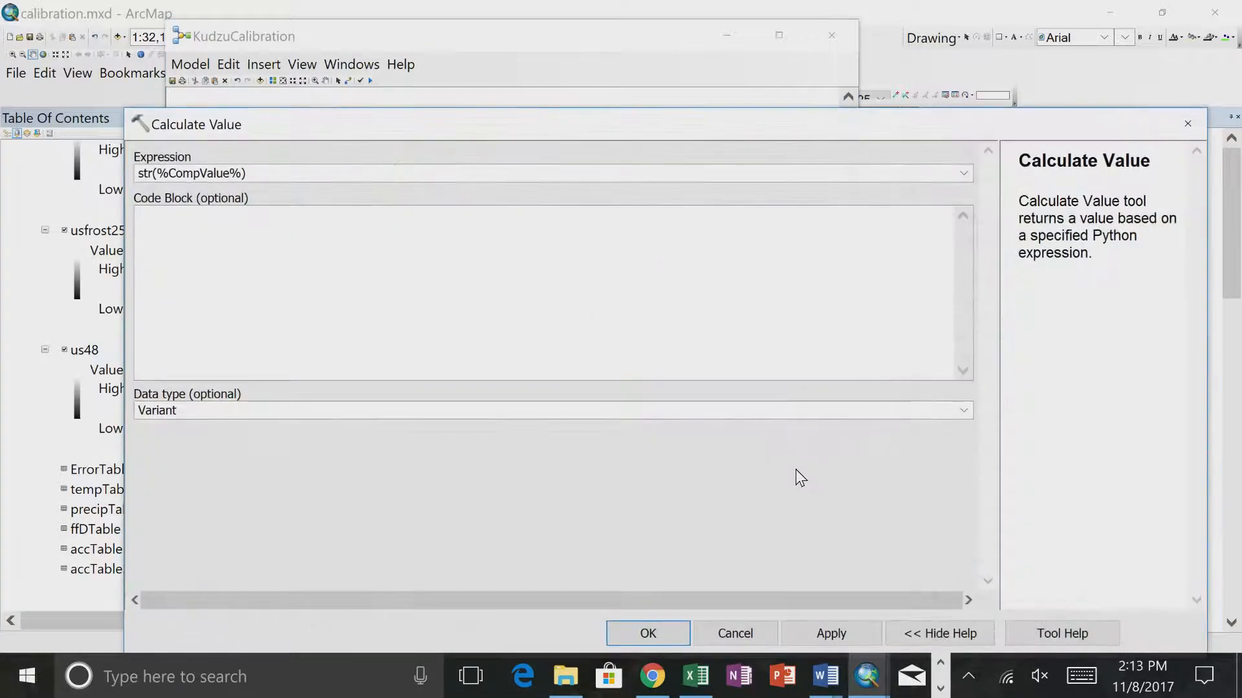
{"action": "left_click", "coordinate": [962, 417]}
{"action": "left_click", "coordinate": [670, 375]}
{"action": "left_click", "coordinate": [643, 408]}
{"action": "type", "text": "s"}
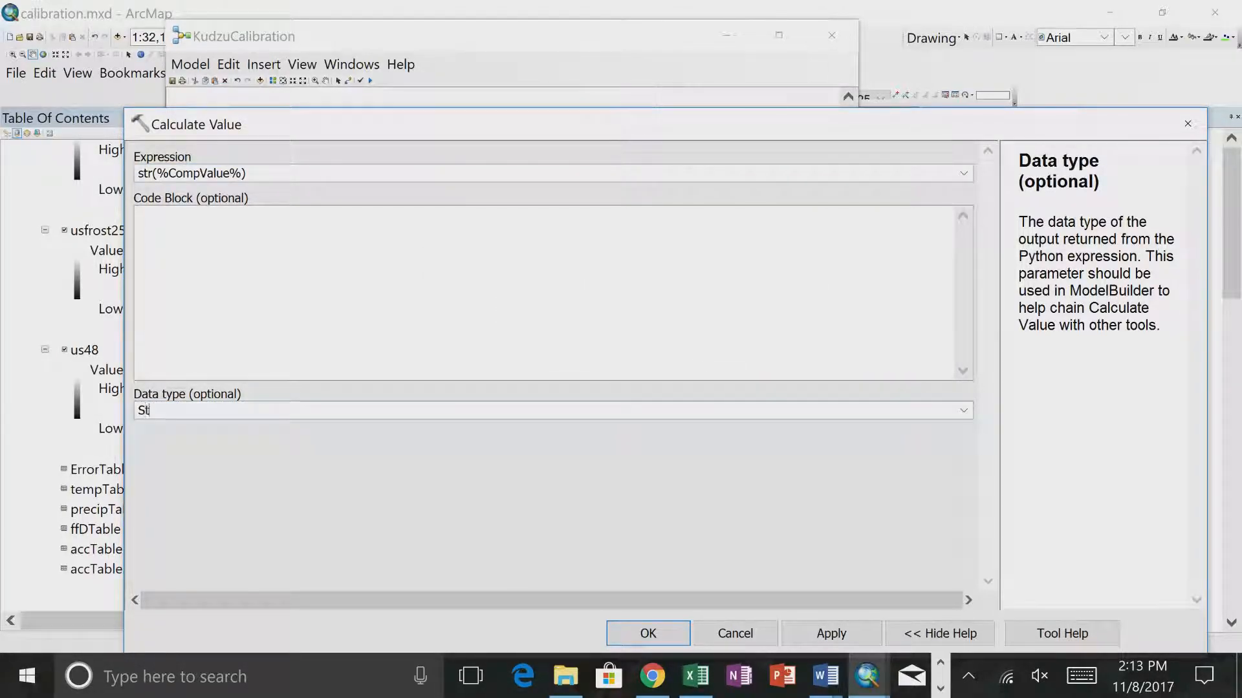
{"action": "key", "text": "Return"}
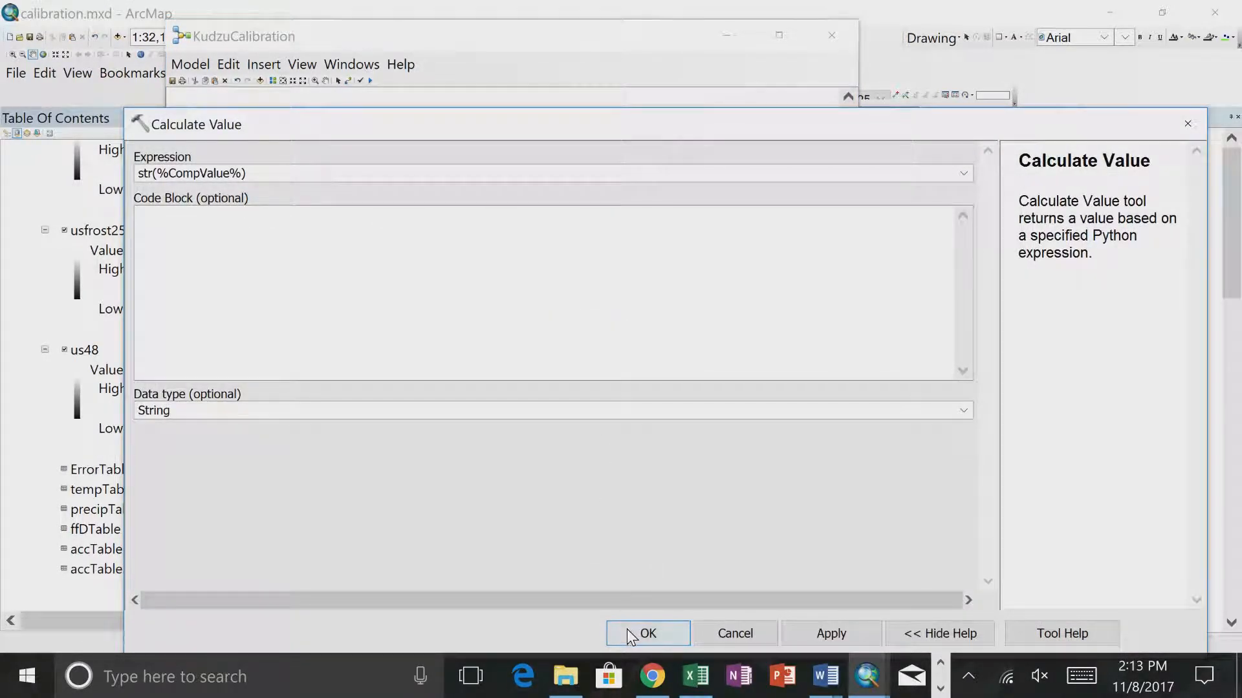
{"action": "left_click", "coordinate": [637, 632]}
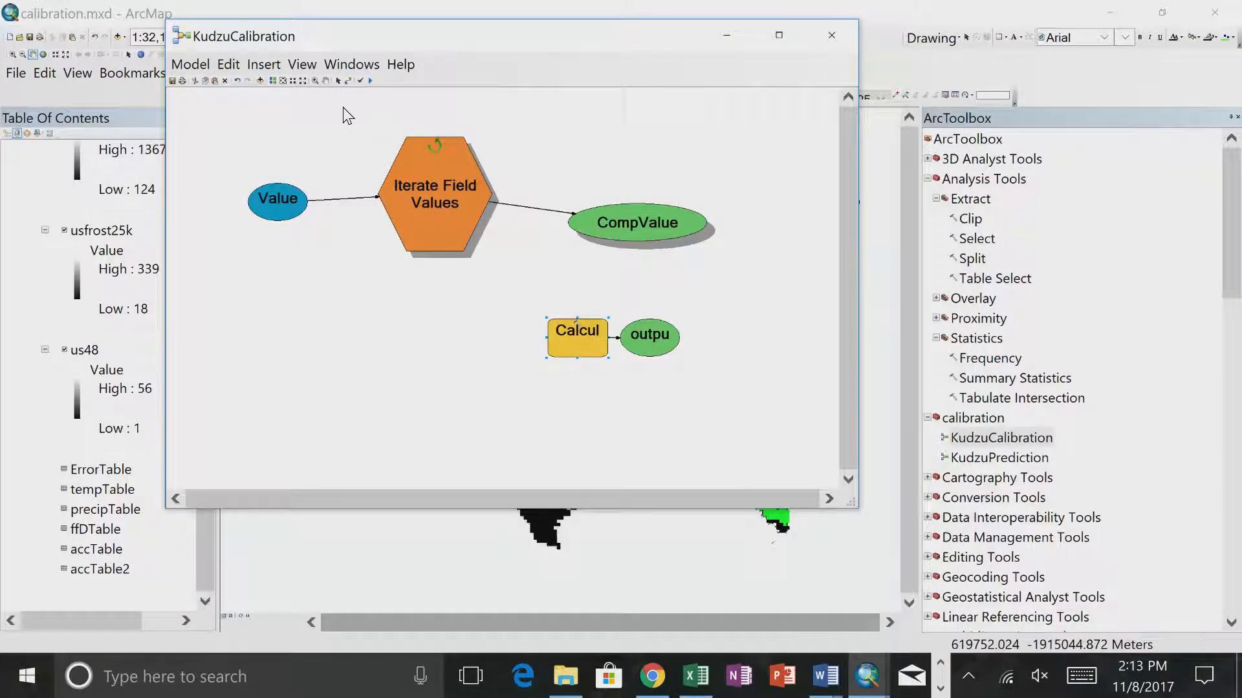
{"action": "left_click", "coordinate": [186, 67]}
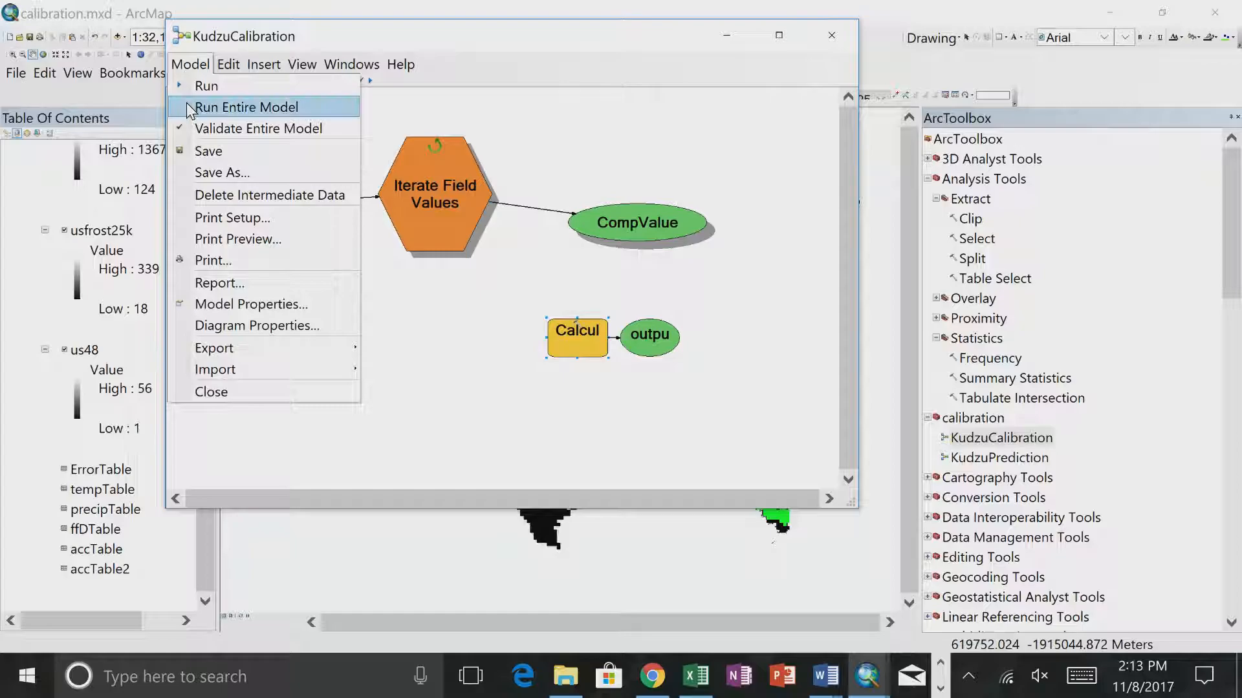
{"action": "left_click", "coordinate": [189, 107]}
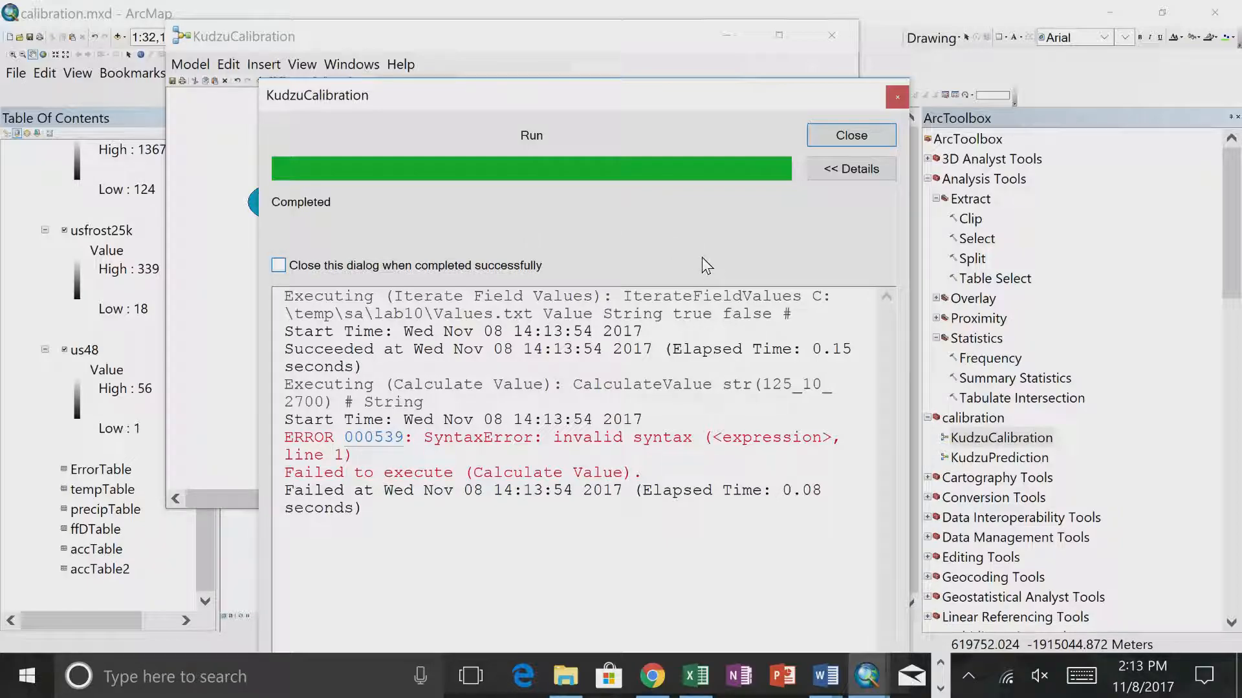
- Close the run report and change the Calculate Value expression to str("'%CompValue%"), allowing the ActiveX interaction
{"action": "left_click", "coordinate": [837, 134]}
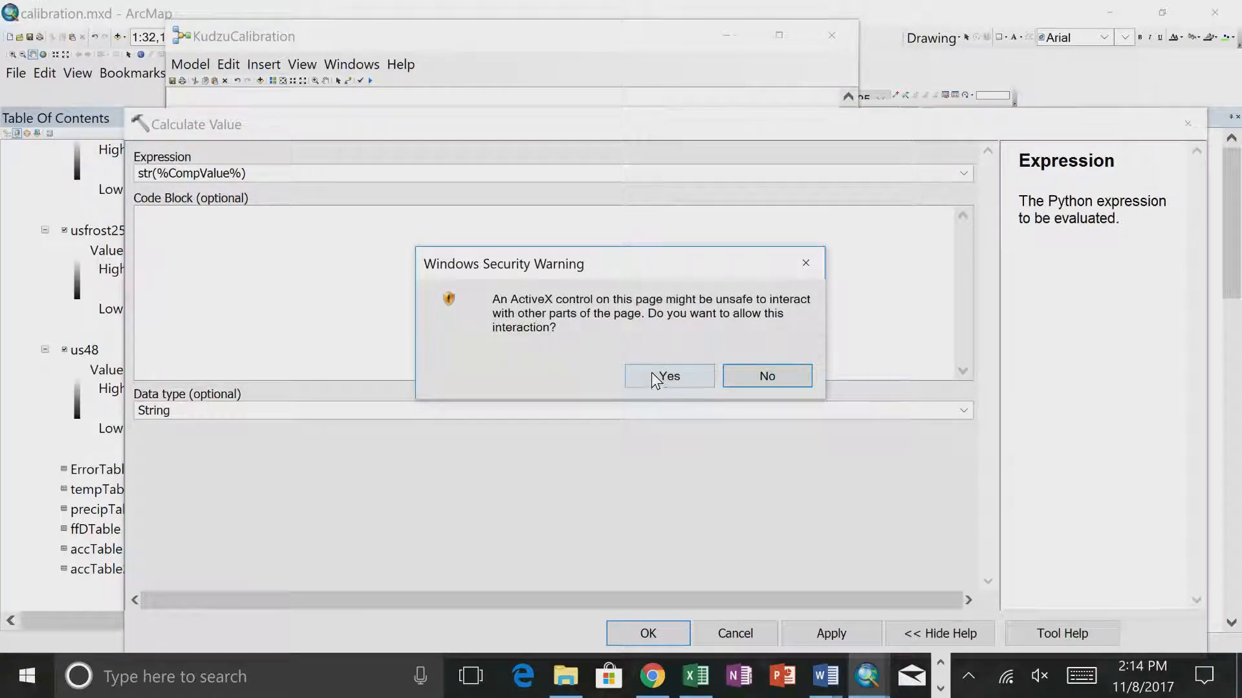
{"action": "left_click", "coordinate": [652, 374]}
{"action": "left_click", "coordinate": [241, 173]}
{"action": "type", "text": "\""}
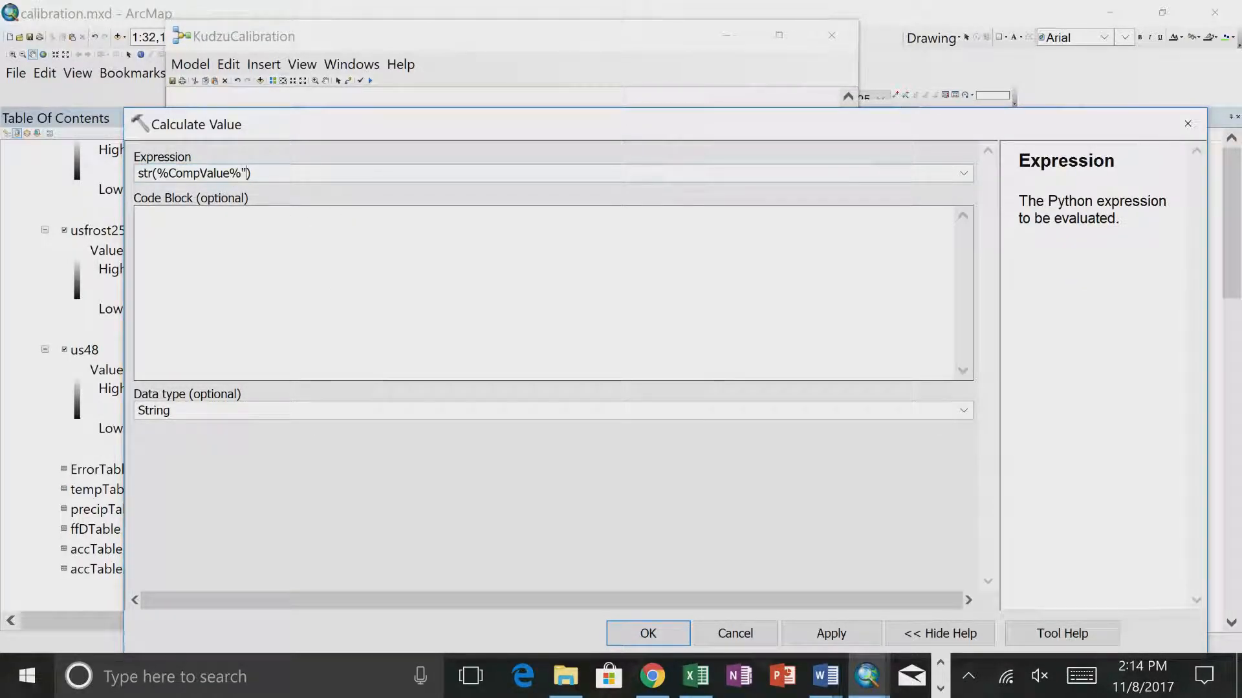
{"action": "left_click", "coordinate": [158, 172]}
{"action": "type", "text": "\""}
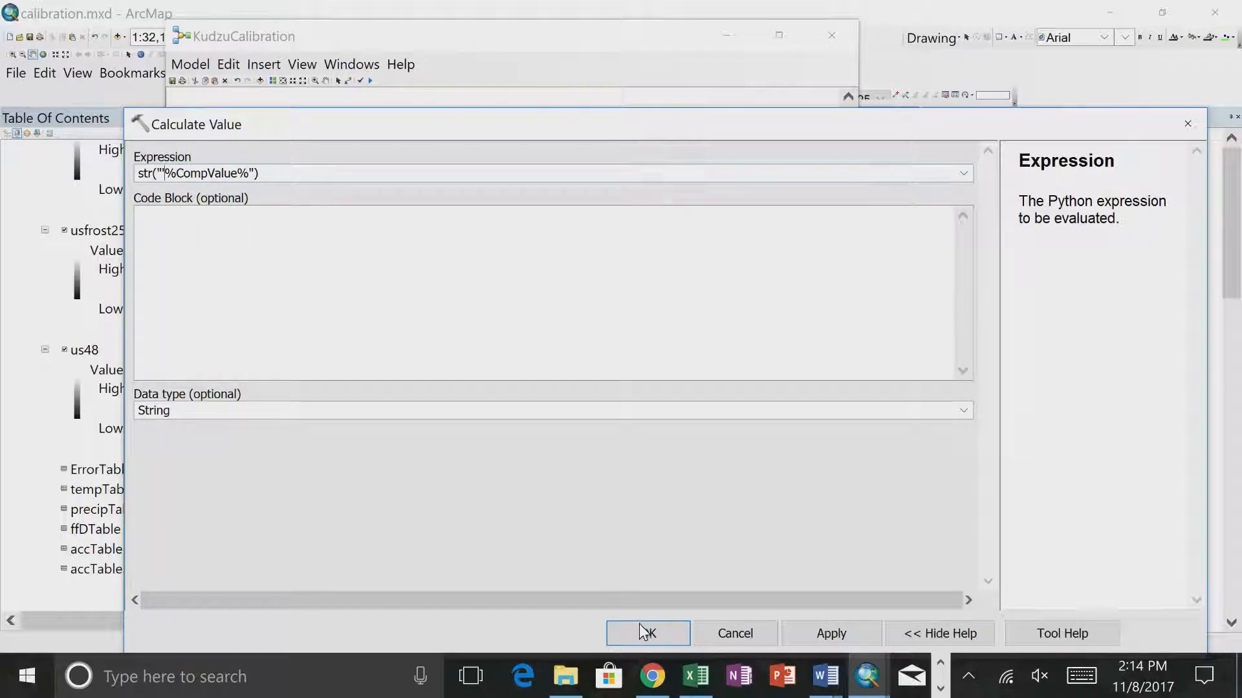
{"action": "left_click", "coordinate": [643, 631]}
- Run the entire KudzuCalibration model with the quoted CompValue expression and close the report
{"action": "left_click", "coordinate": [190, 64]}
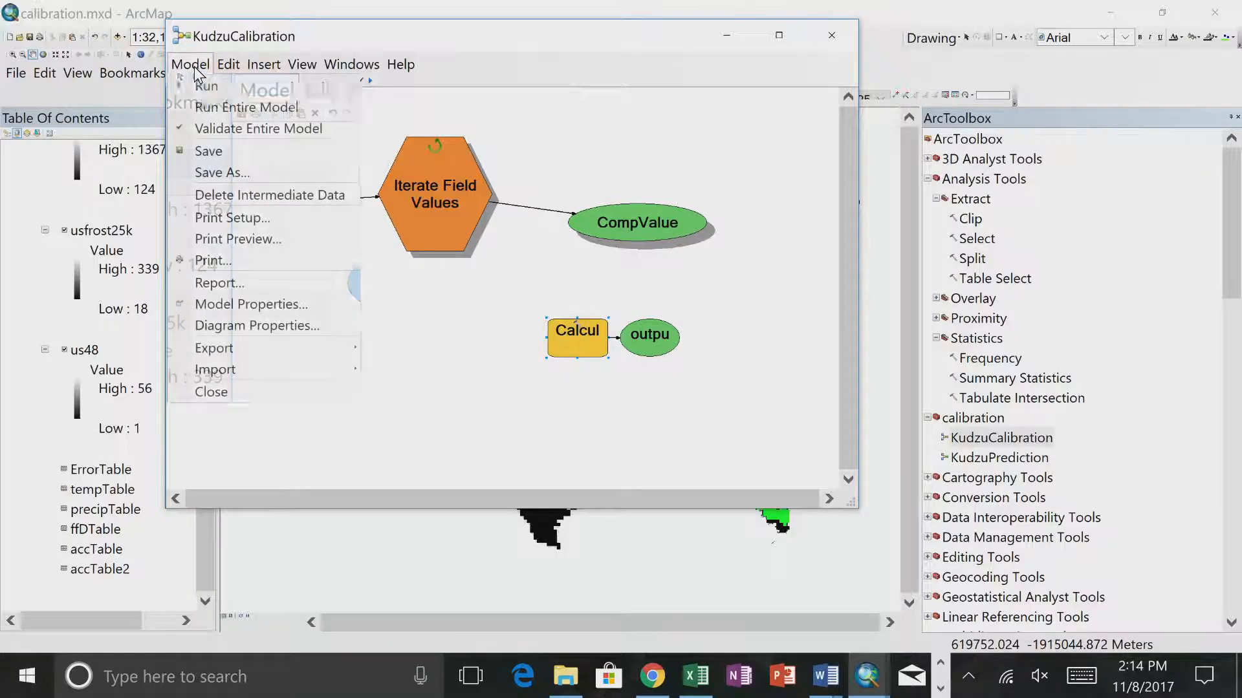
{"action": "left_click", "coordinate": [206, 105]}
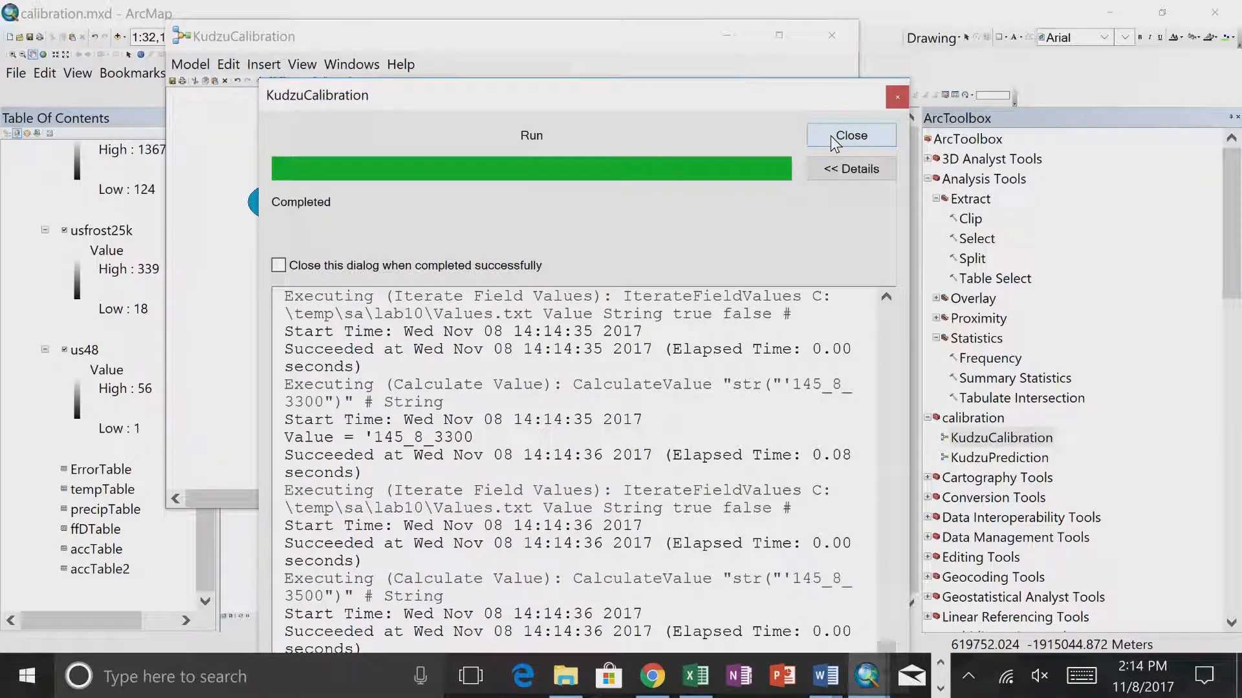
{"action": "left_click", "coordinate": [830, 136]}
- Extend the Calculate Value expression to str("'%CompValue%").split("_")[2], allowing the ActiveX interaction
{"action": "double_click", "coordinate": [585, 342]}
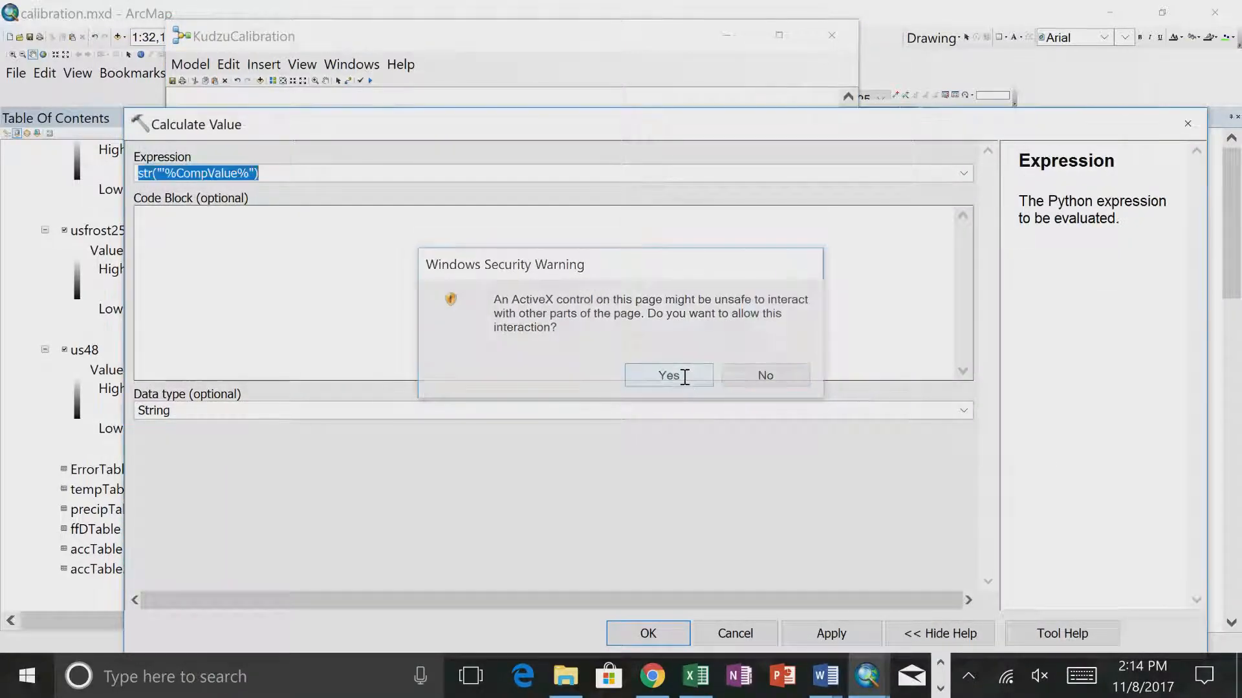
{"action": "left_click", "coordinate": [669, 376]}
{"action": "left_click", "coordinate": [327, 174]}
{"action": "type", "text": ".spli"}
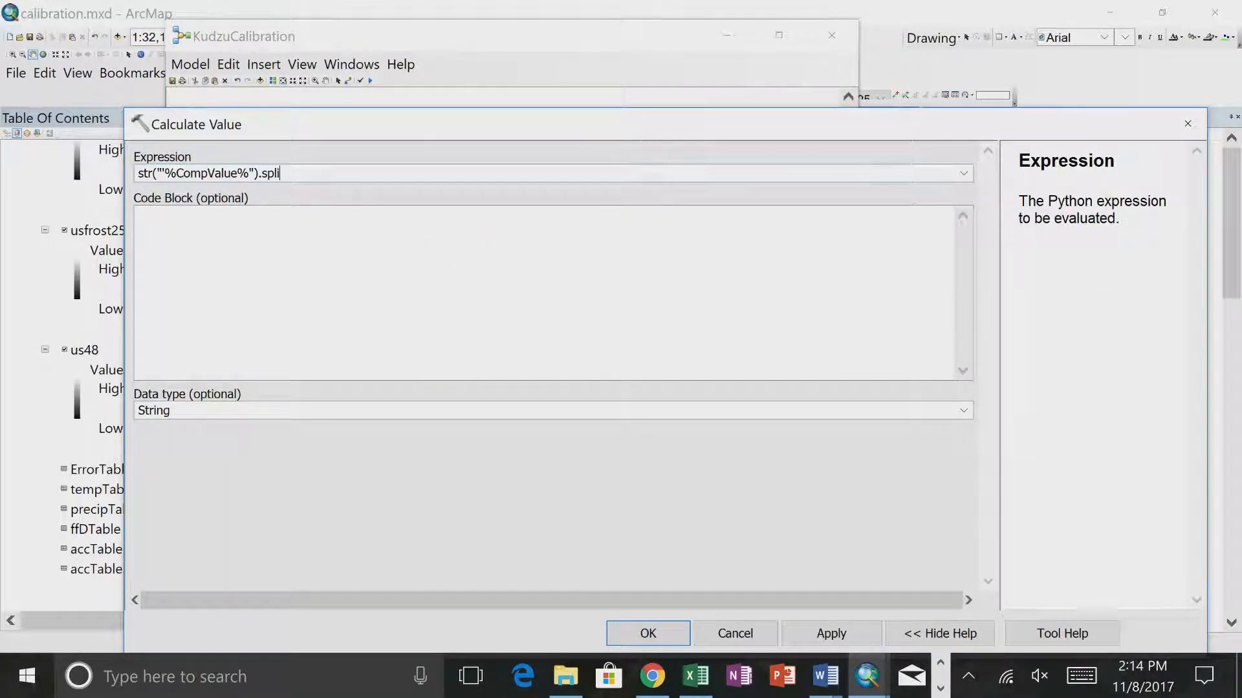
{"action": "type", "text": "t(_"}
{"action": "type", "text": "\"_"}
{"action": "type", "text": "\")[3"}
{"action": "key", "text": "BackSpace"}
{"action": "key", "text": "BackSpace"}
{"action": "type", "text": "2"}
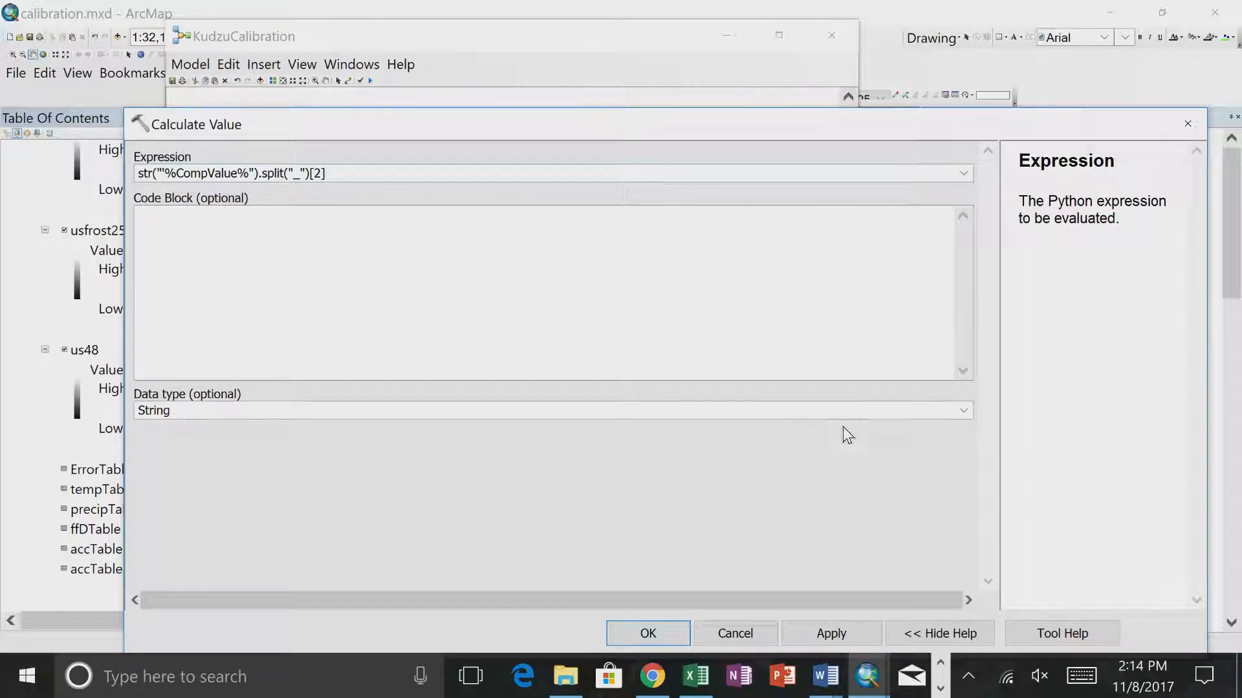
- Set the Calculate Value data type to Long and accept the tool settings
{"action": "left_click", "coordinate": [902, 409]}
{"action": "left_click_drag", "start_coordinate": [181, 409], "coordinate": [60, 408]}
{"action": "type", "text": "Long"}
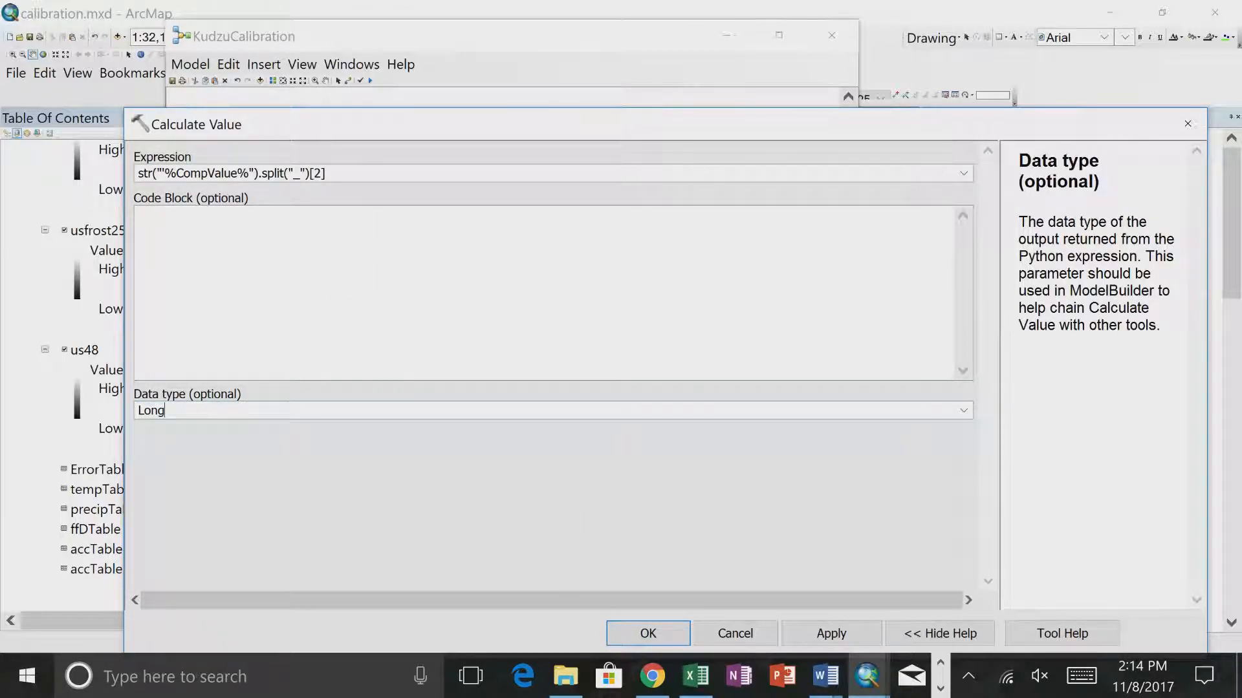
{"action": "left_click", "coordinate": [648, 632]}
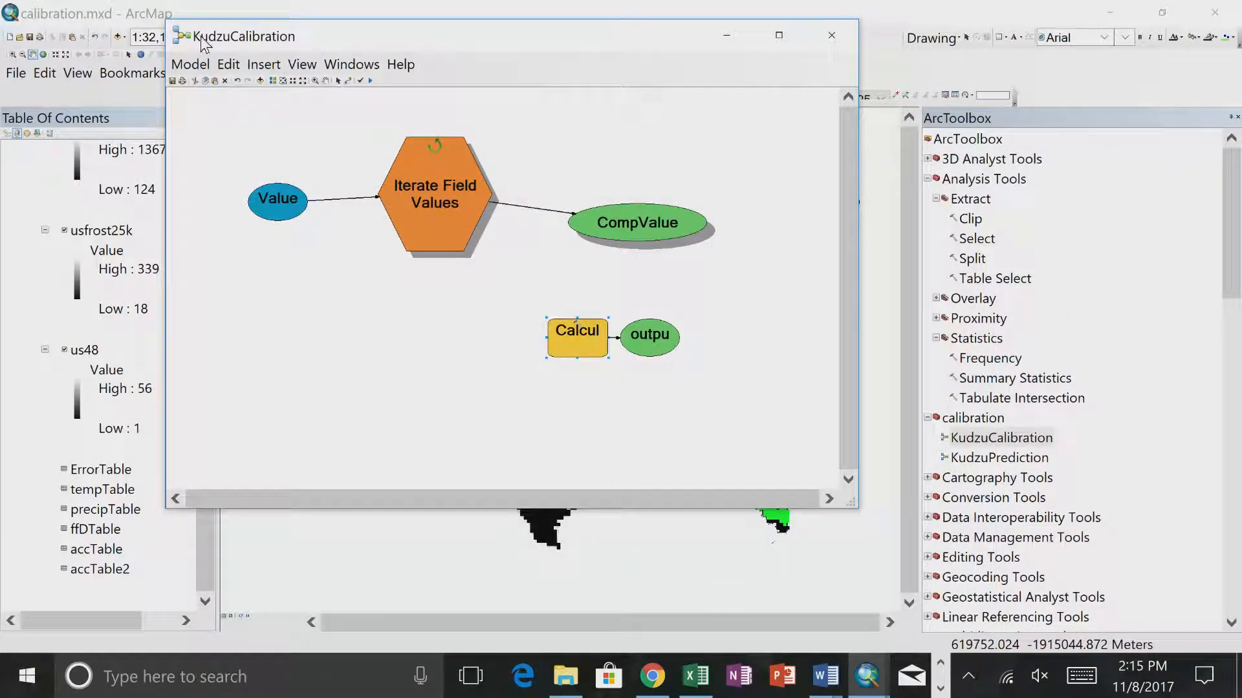
- Save the KudzuCalibration model, run it entirely with the split expression, and close the report
{"action": "left_click", "coordinate": [179, 67]}
{"action": "left_click", "coordinate": [194, 153]}
{"action": "left_click", "coordinate": [196, 68]}
{"action": "left_click", "coordinate": [219, 109]}
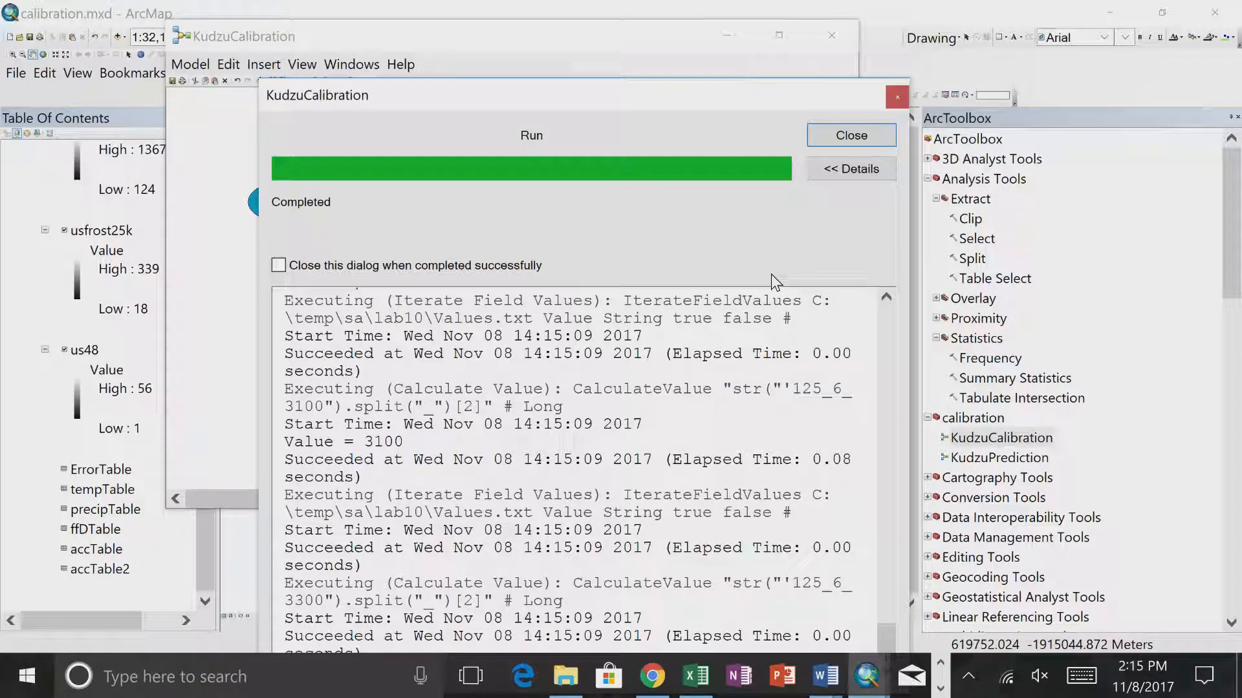
{"action": "left_click", "coordinate": [867, 133]}
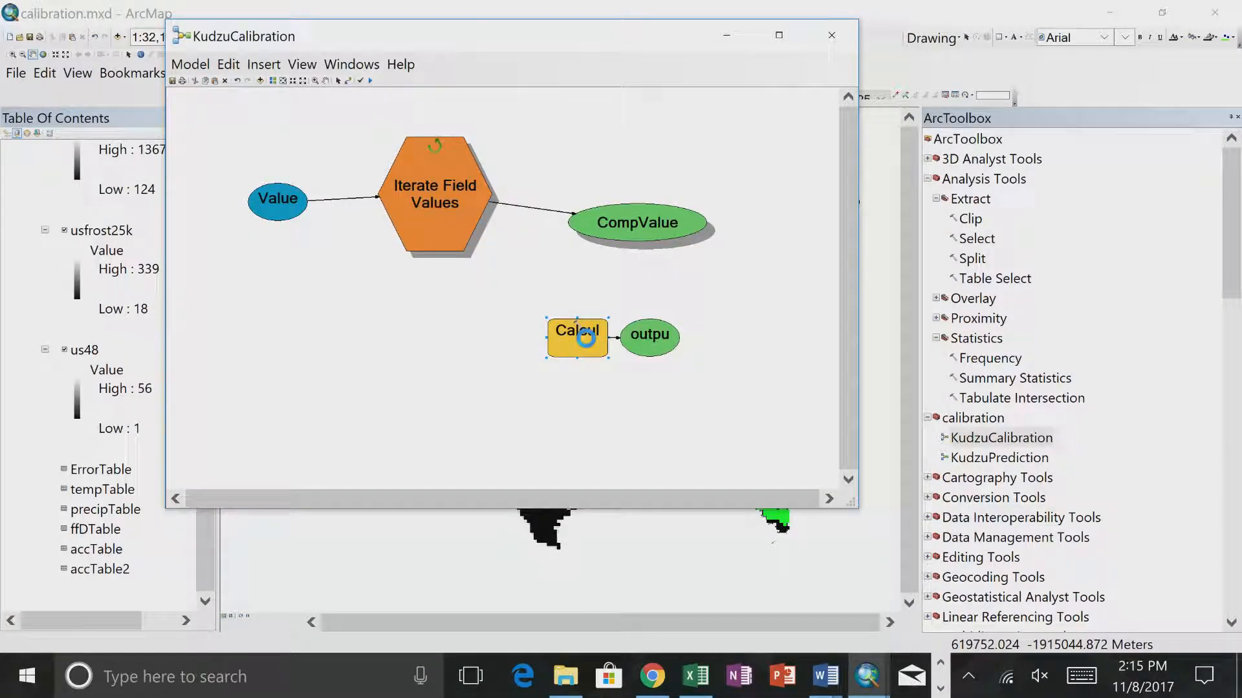
- Remove the str() wrapper from the Calculate Value expression, leaving "'%CompValue%".split("_")[2]
{"action": "double_click", "coordinate": [577, 336]}
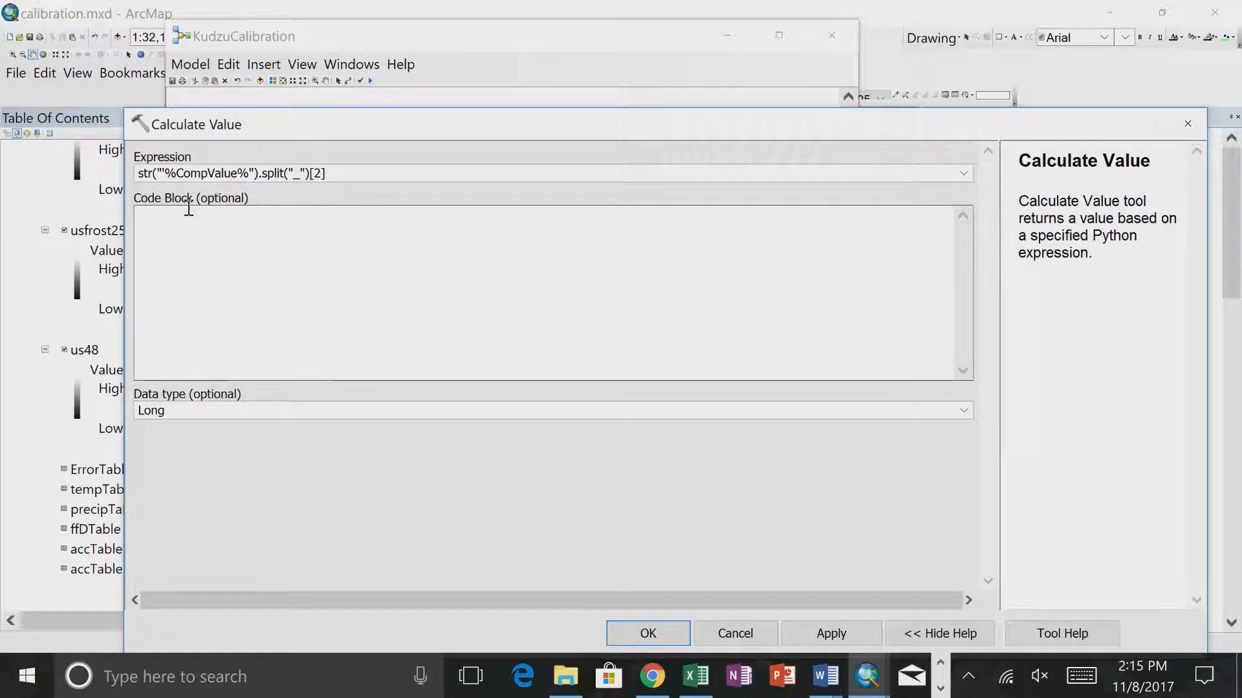
{"action": "left_click", "coordinate": [159, 172]}
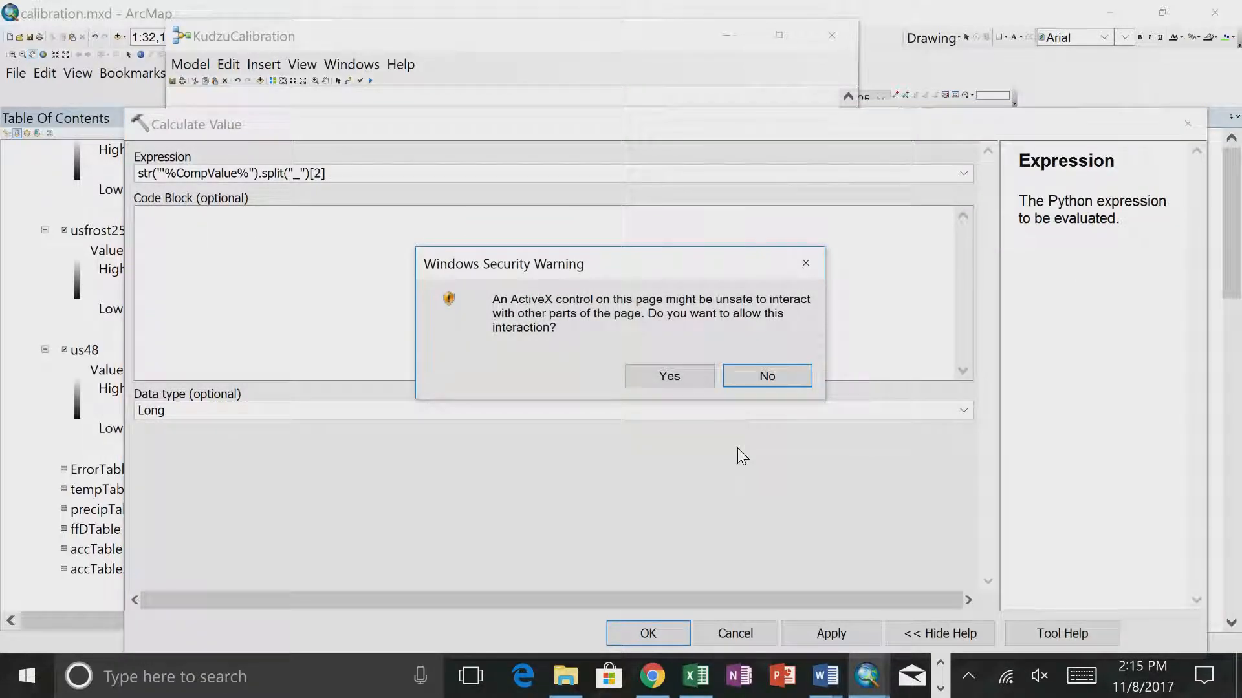
{"action": "left_click", "coordinate": [679, 374]}
{"action": "left_click", "coordinate": [155, 172]}
{"action": "key", "text": "BackSpace"}
{"action": "key", "text": "BackSpace"}
{"action": "key", "text": "BackSpace"}
{"action": "key", "text": "BackSpace"}
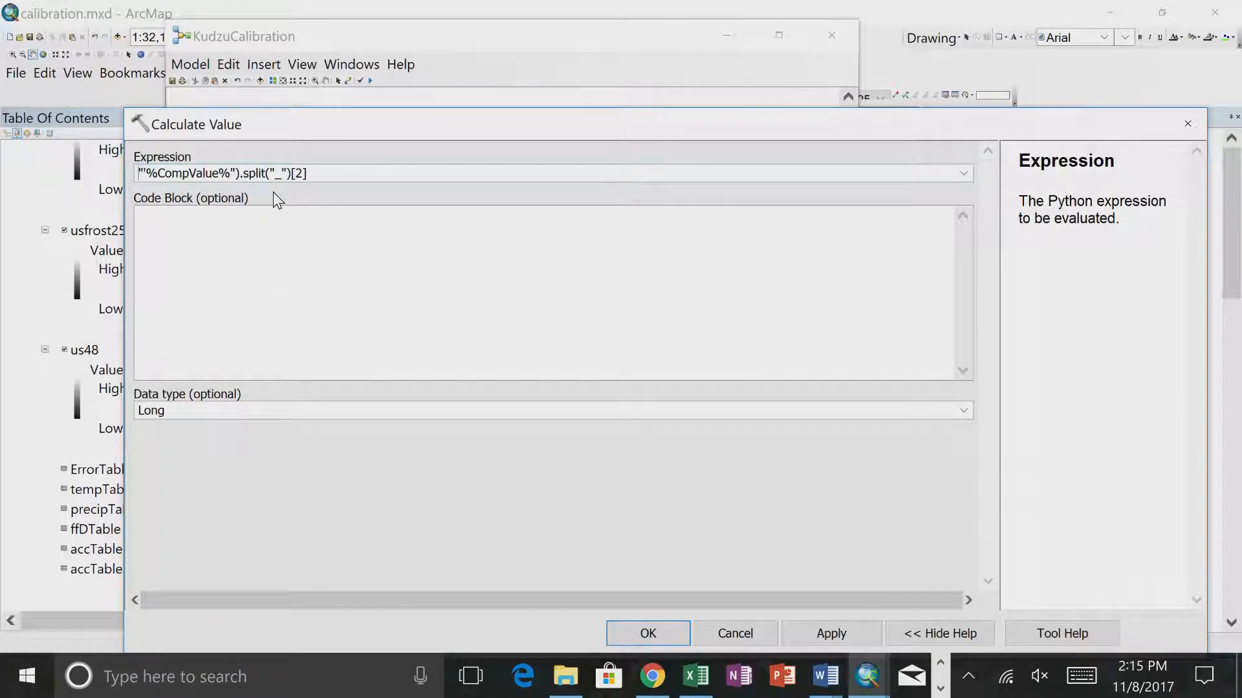
{"action": "left_click", "coordinate": [237, 173]}
{"action": "key", "text": "BackSpace"}
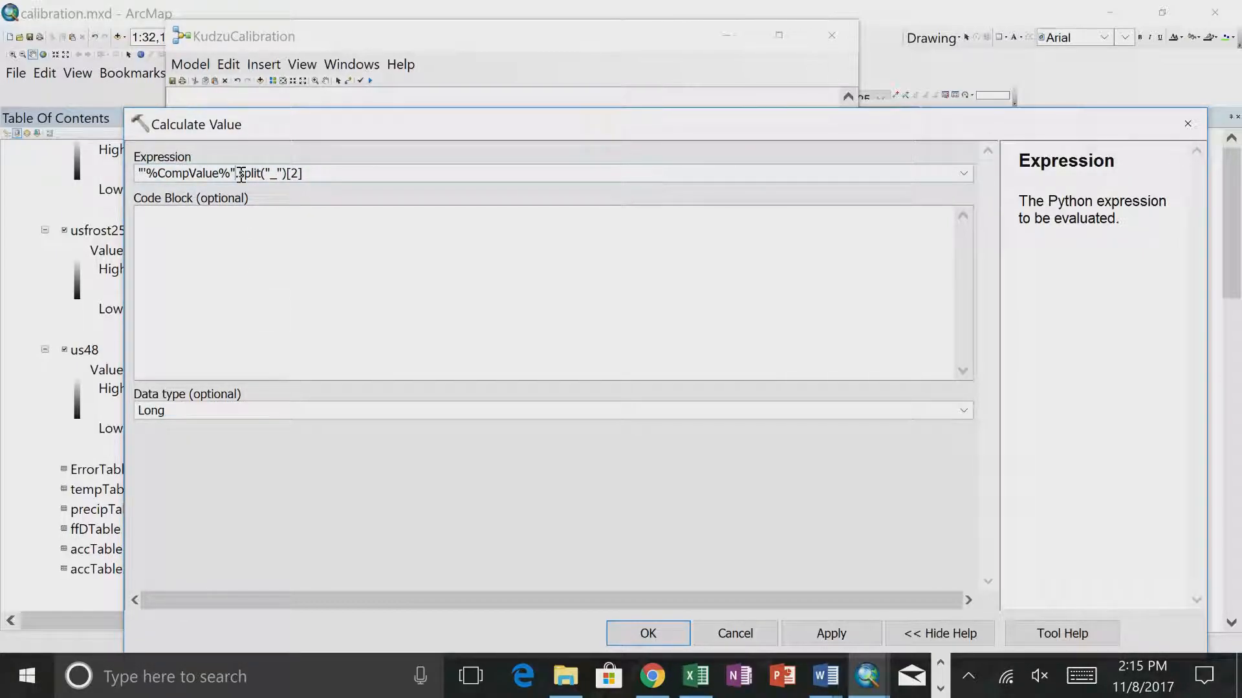
{"action": "left_click", "coordinate": [658, 639]}
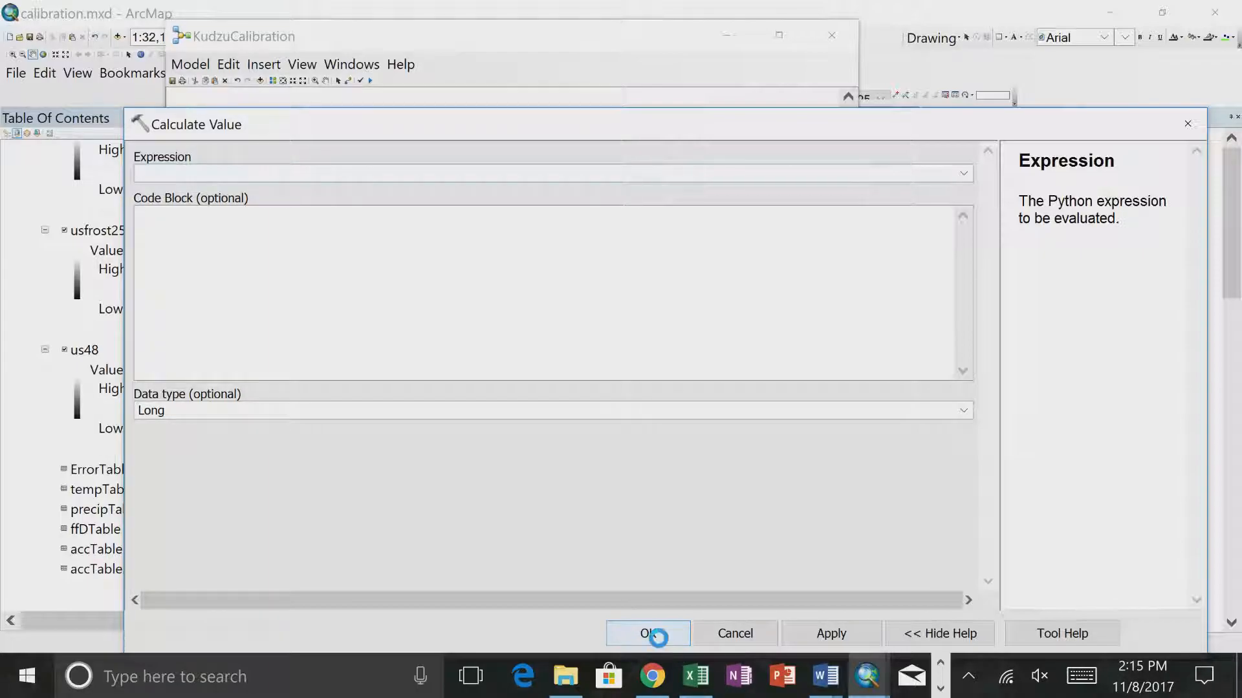
- Run the entire model with the str()-free expression, close the report and reopen the Calculate Value settings
{"action": "right_click", "coordinate": [453, 216]}
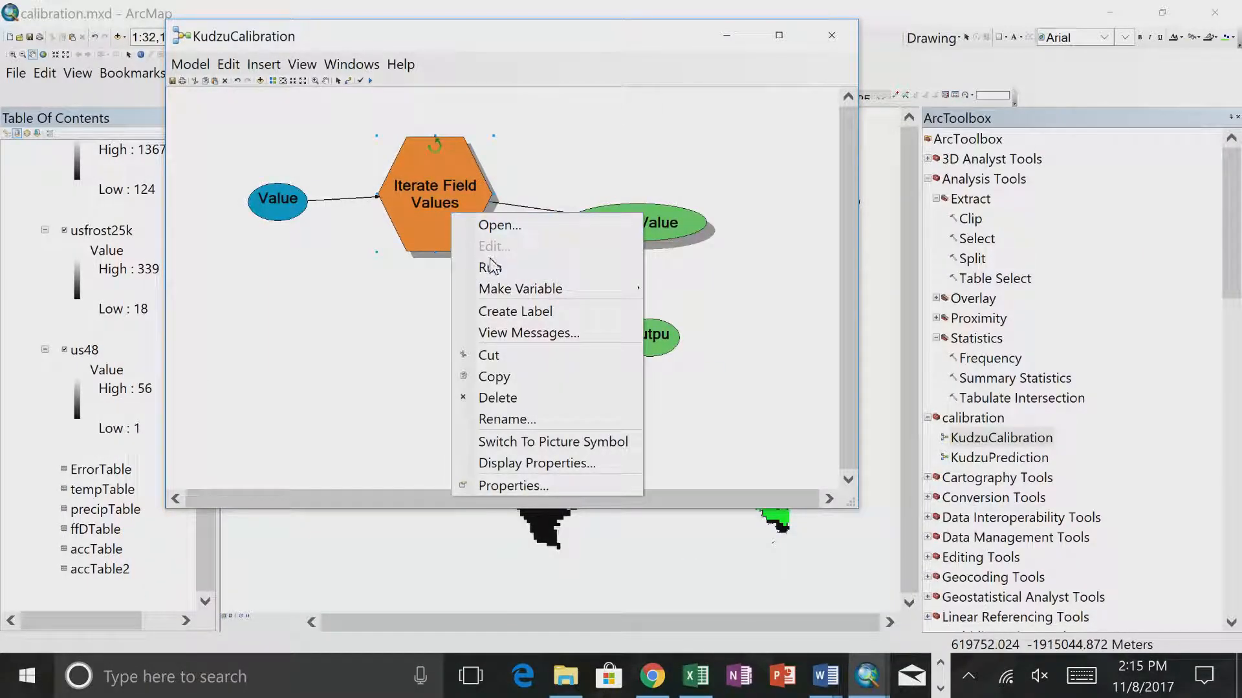
{"action": "left_click", "coordinate": [174, 82]}
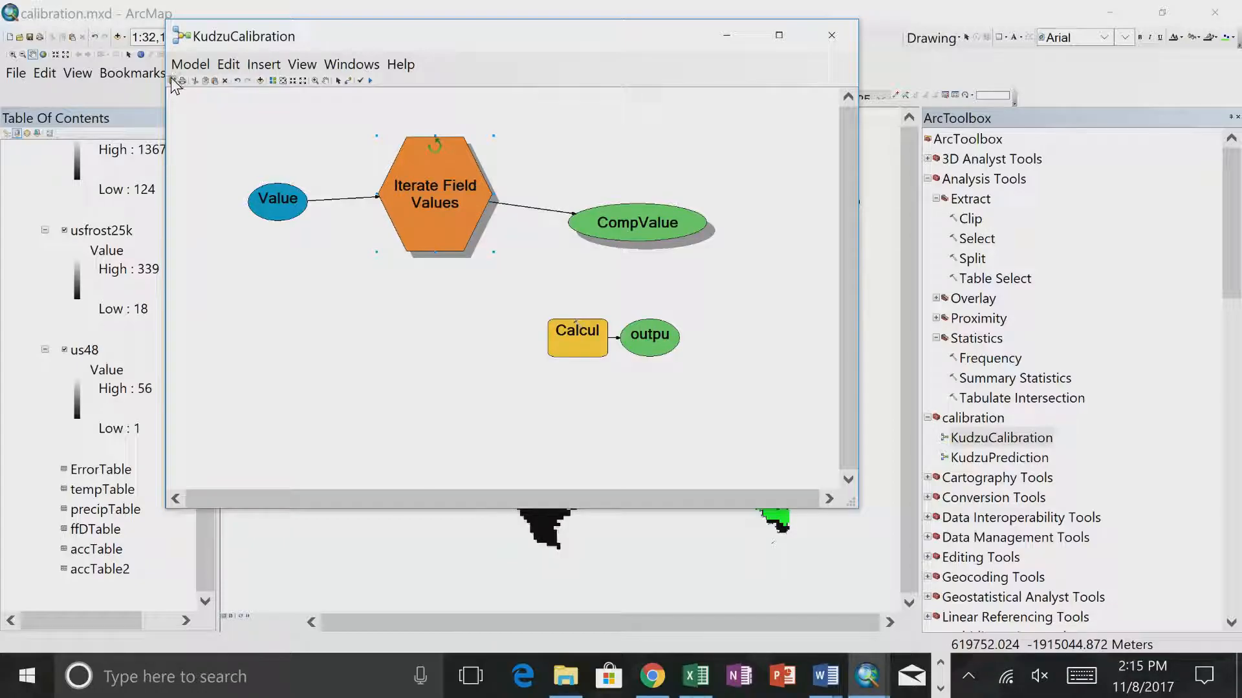
{"action": "left_click", "coordinate": [190, 64]}
{"action": "left_click", "coordinate": [200, 110]}
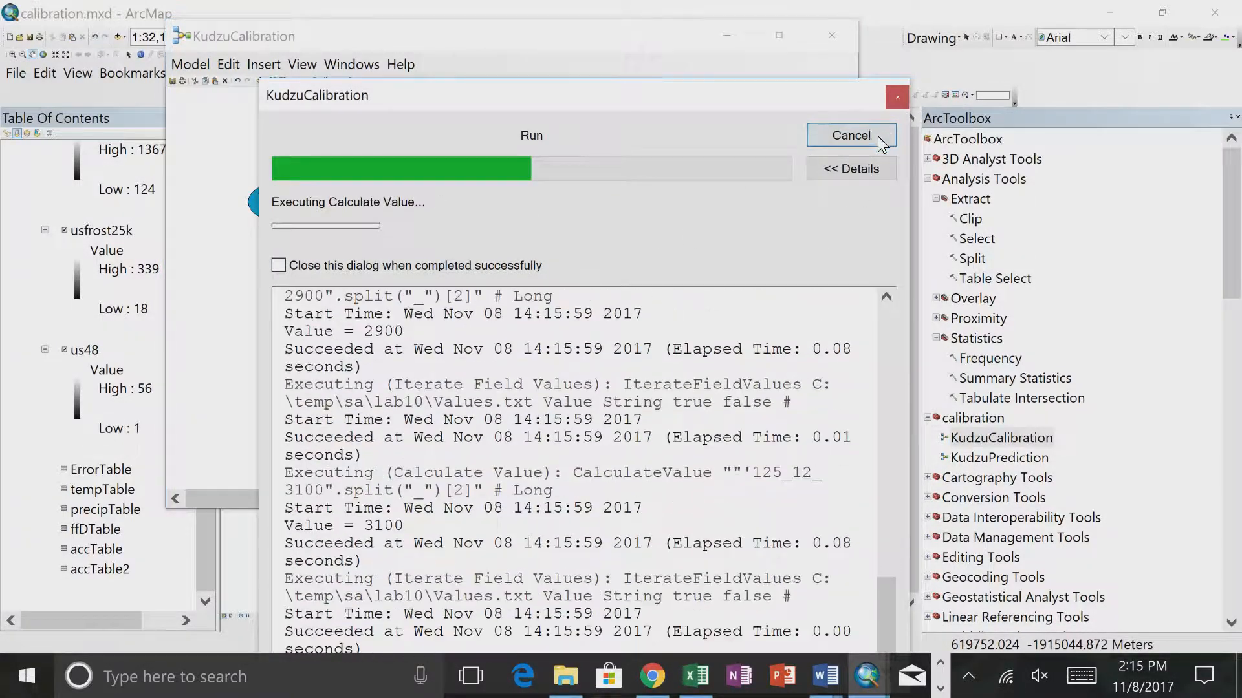
{"action": "left_click", "coordinate": [897, 97]}
{"action": "double_click", "coordinate": [573, 331]}
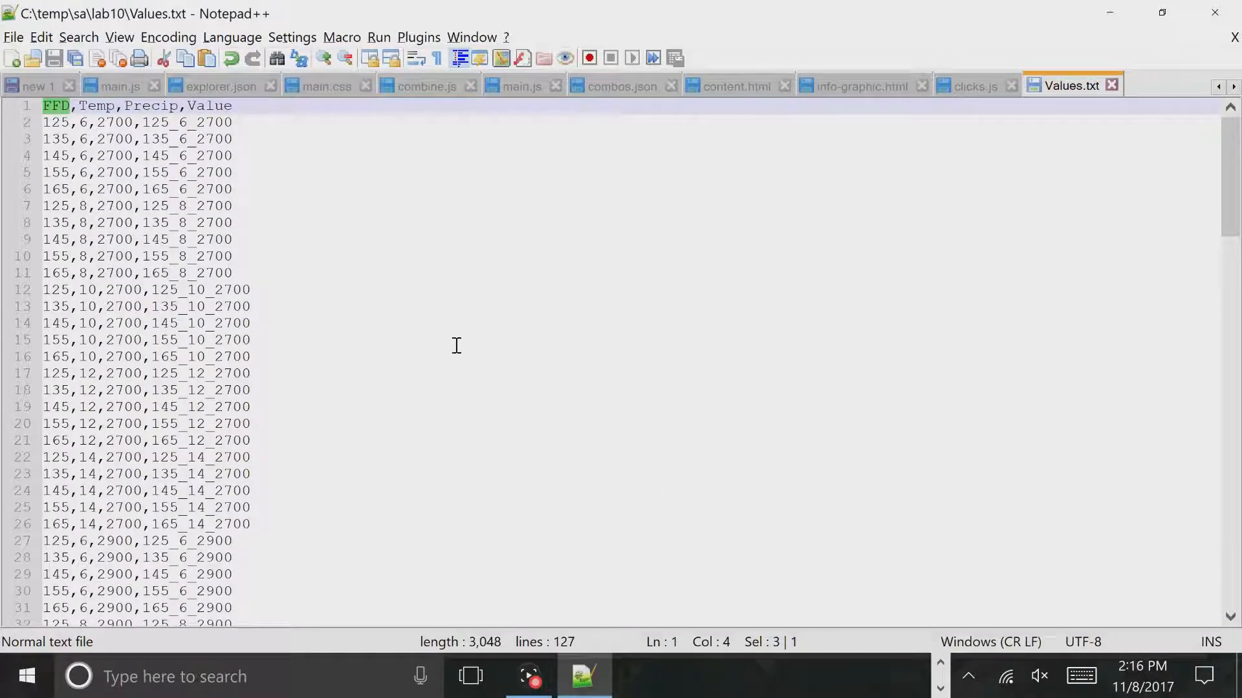
- Switch to Notepad++ and replace every underscore in Values.txt with a | character
{"action": "key", "text": "ctrl+f"}
{"action": "left_click", "coordinate": [387, 189]}
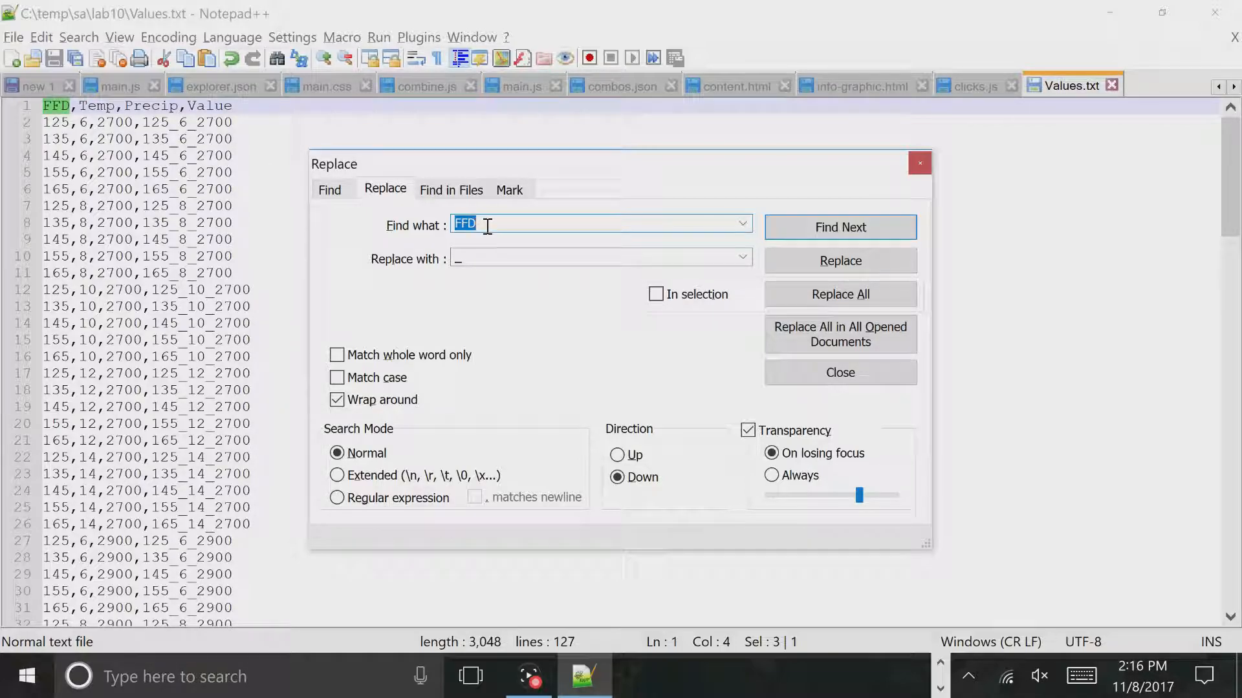
{"action": "type", "text": "_"}
{"action": "double_click", "coordinate": [458, 259]}
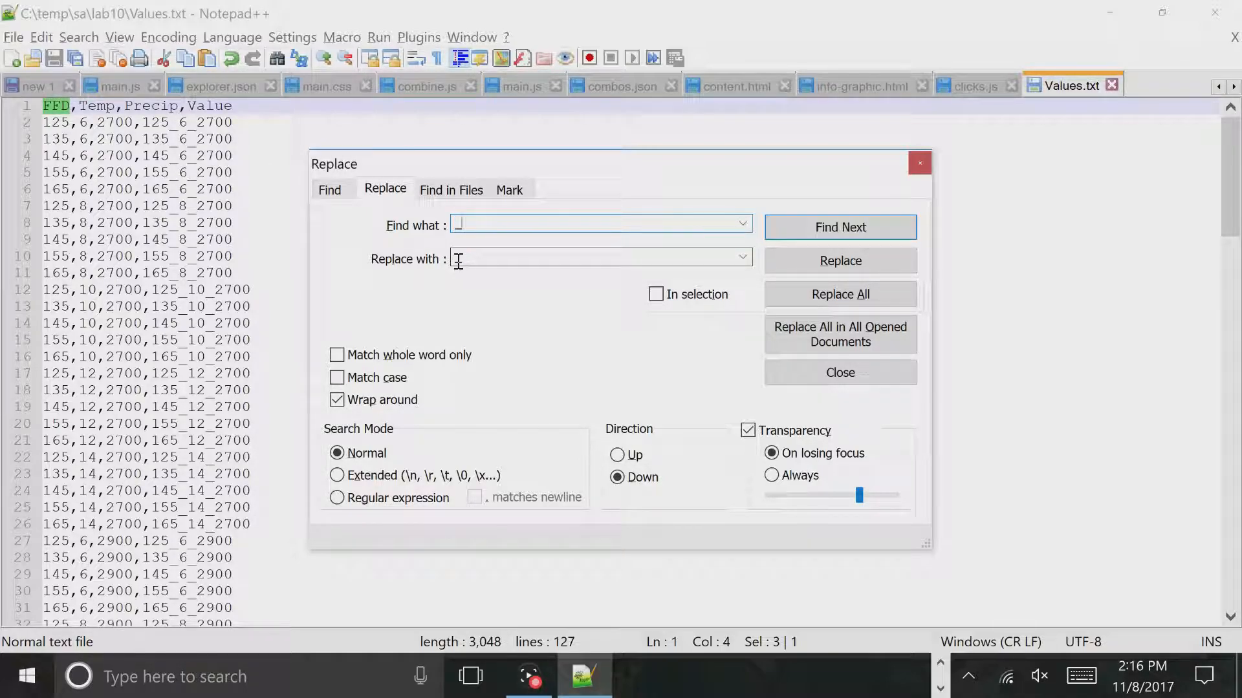
{"action": "type", "text": "|"}
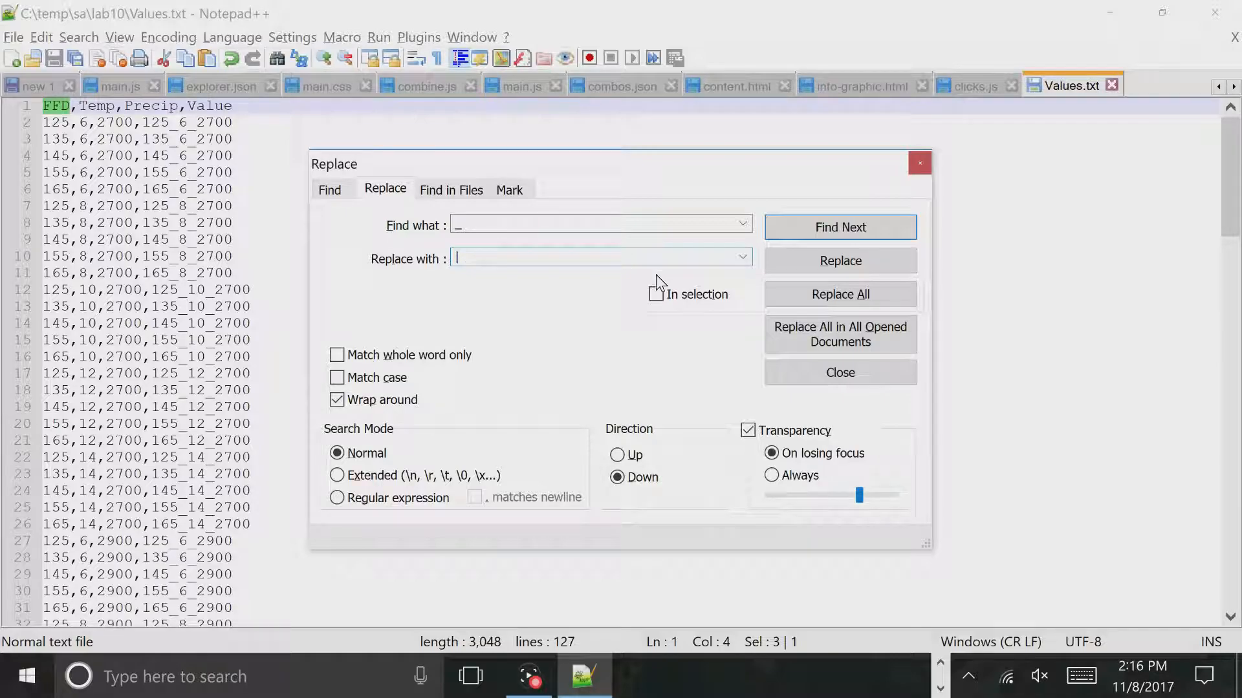
{"action": "left_click", "coordinate": [840, 295]}
{"action": "left_click", "coordinate": [918, 161]}
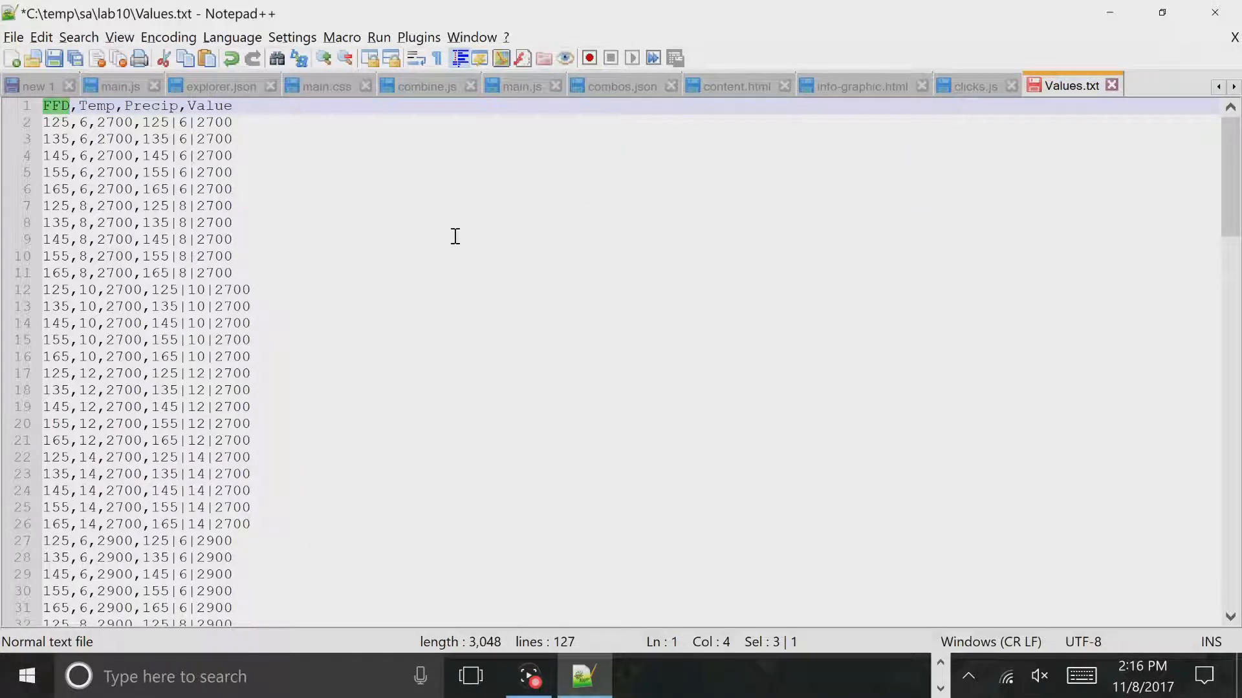
- Save and close Values.txt, and return to the Calculate Value settings in ArcMap
{"action": "key", "text": "ctrl+s"}
{"action": "left_click", "coordinate": [1112, 85]}
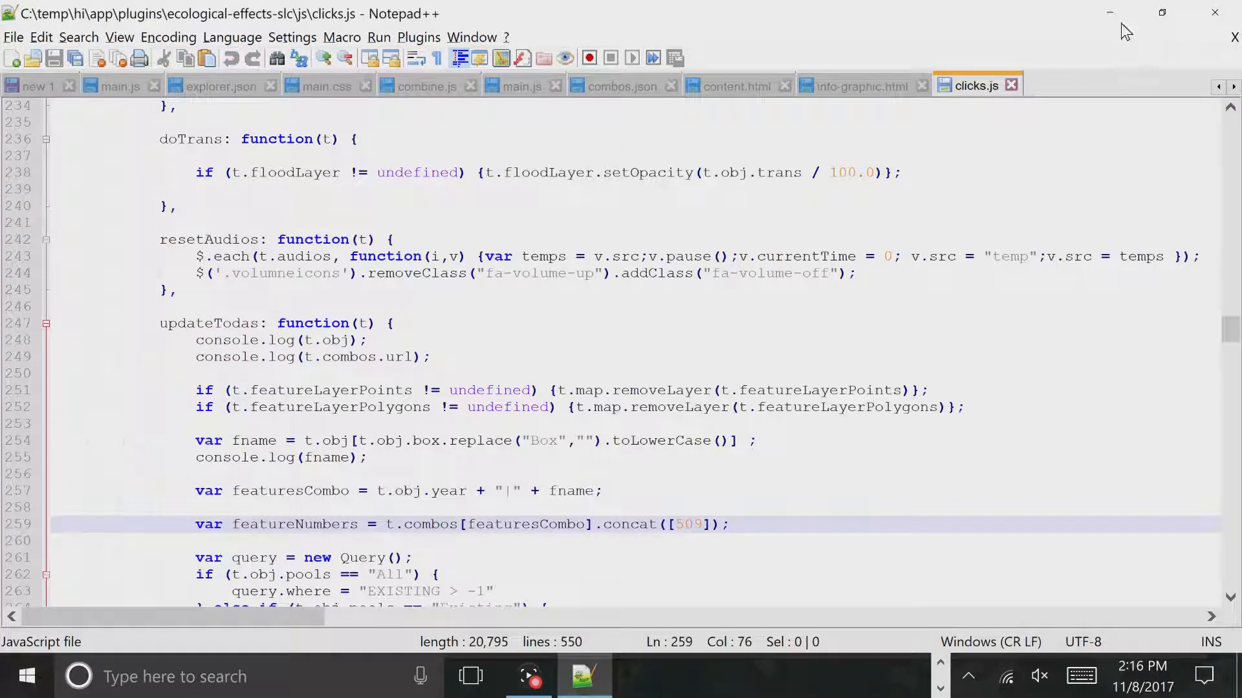
{"action": "left_click", "coordinate": [1110, 12]}
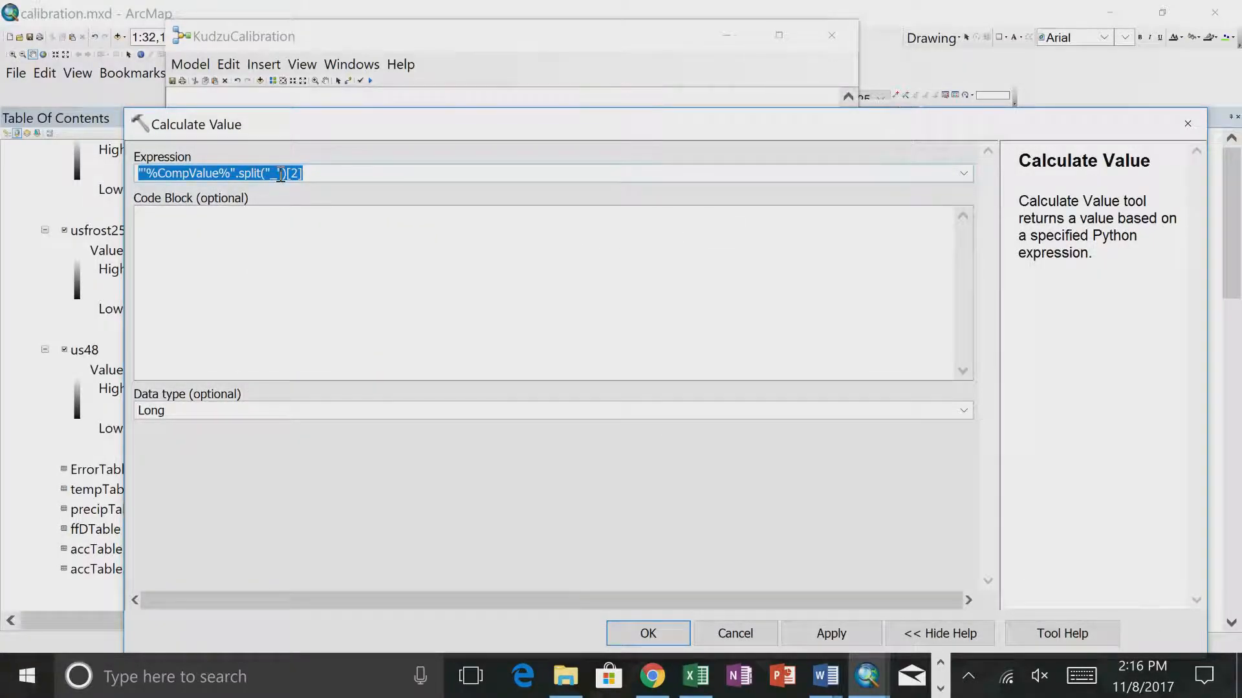
- Change the split separator in the Calculate Value expression from an underscore to "|" and accept the settings
{"action": "left_click", "coordinate": [698, 376]}
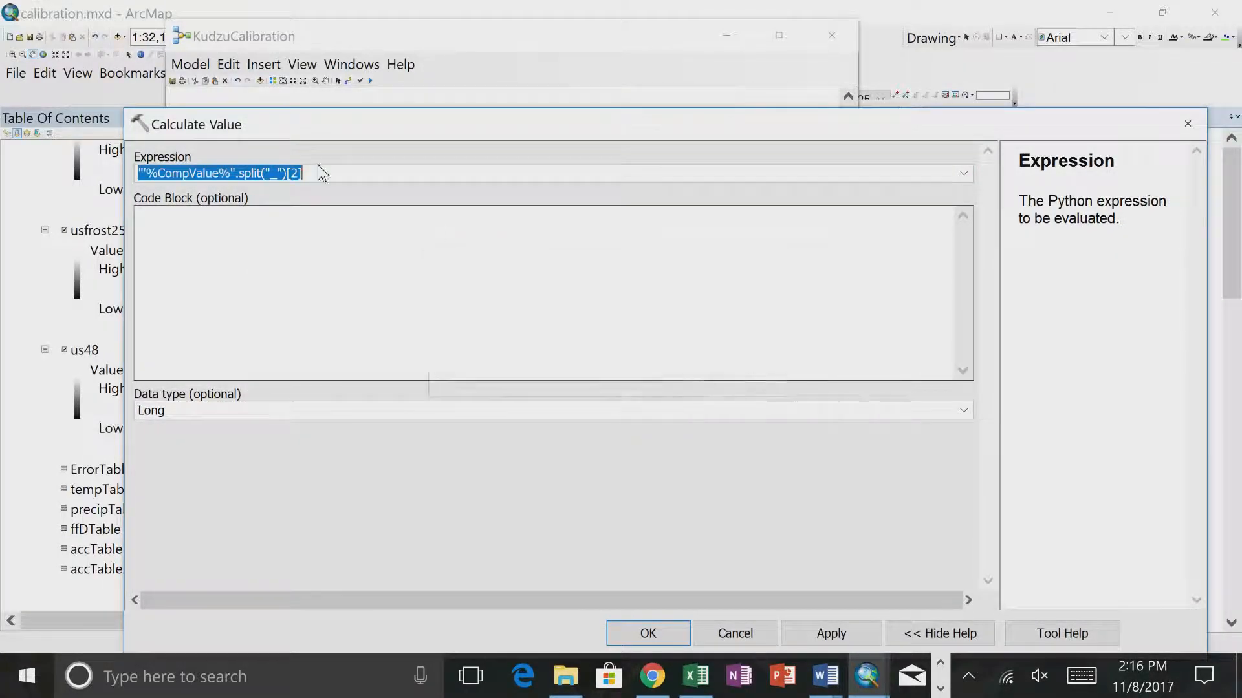
{"action": "left_click", "coordinate": [277, 175]}
{"action": "key", "text": "BackSpace"}
{"action": "type", "text": "|"}
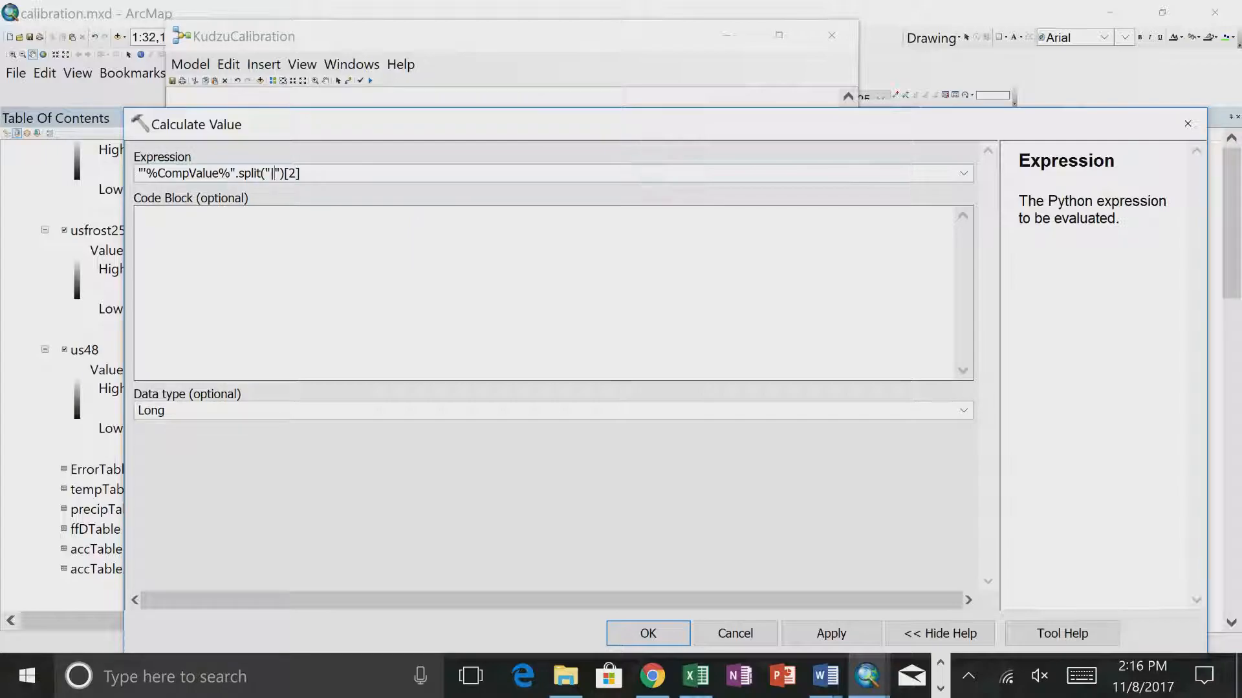
{"action": "left_click", "coordinate": [345, 298]}
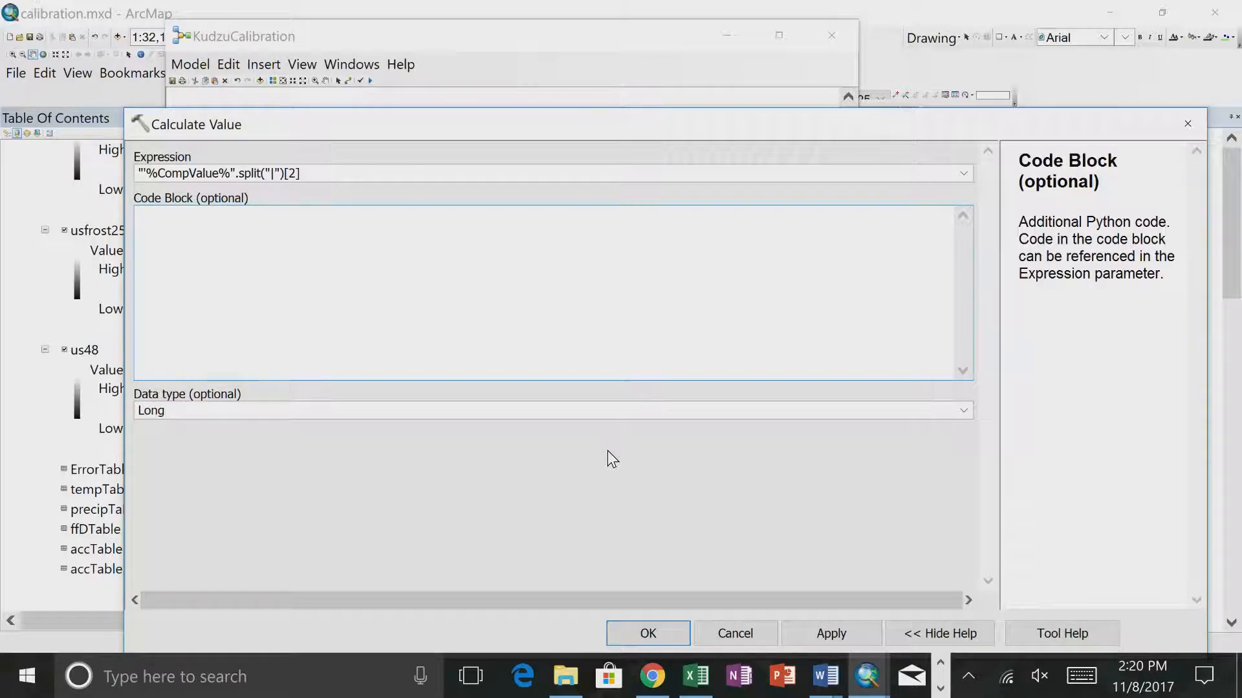
{"action": "left_click", "coordinate": [650, 635]}
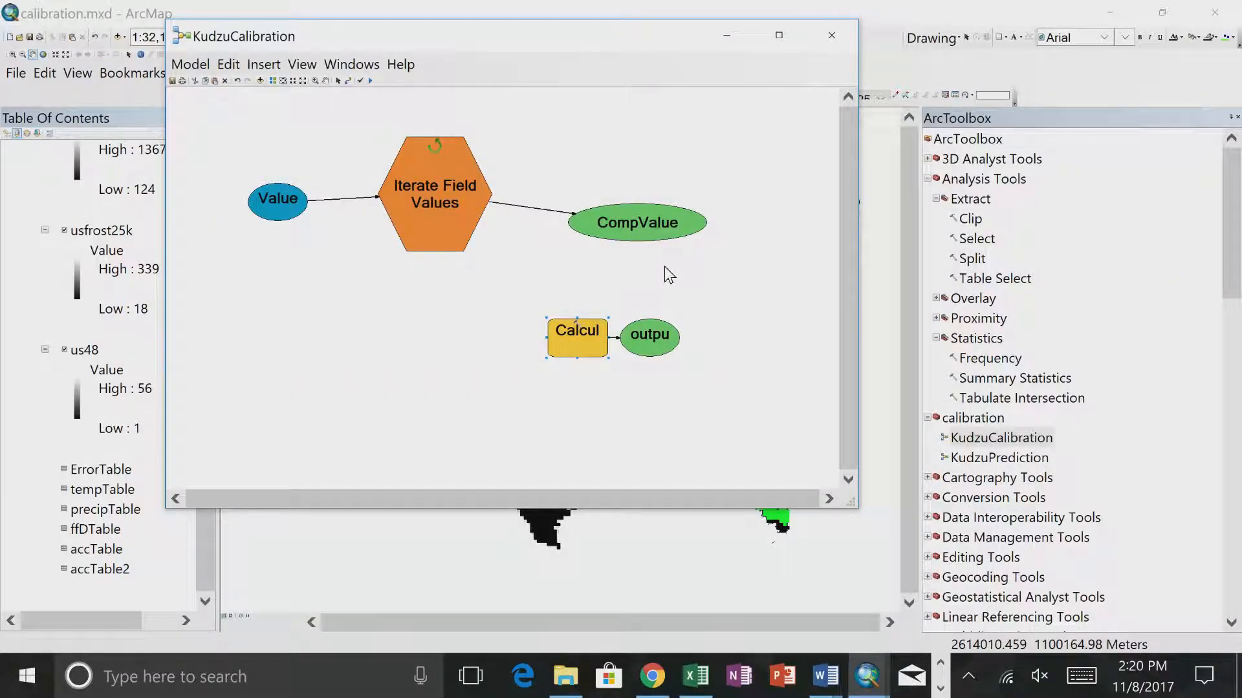
- Move the Calculate Value tool farther from its output and widen the output oval to fit its full name
{"action": "left_click_drag", "start_coordinate": [574, 333], "coordinate": [495, 327]}
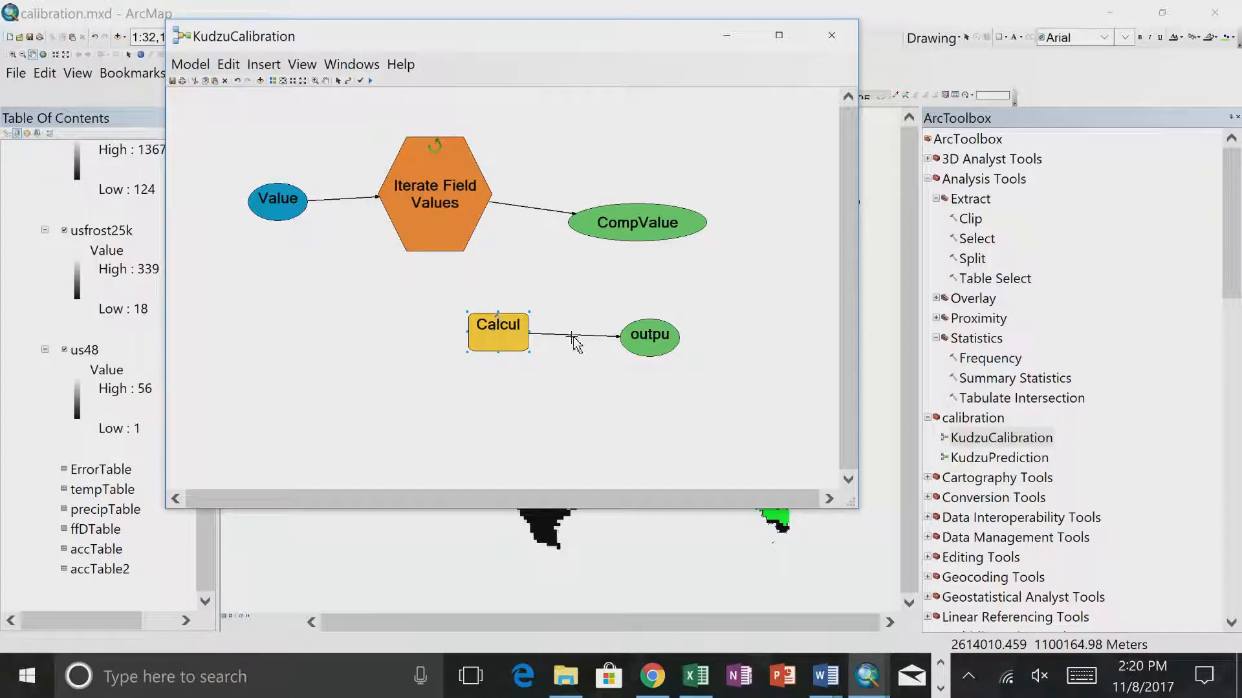
{"action": "left_click", "coordinate": [672, 336]}
{"action": "left_click_drag", "start_coordinate": [680, 337], "coordinate": [775, 344]}
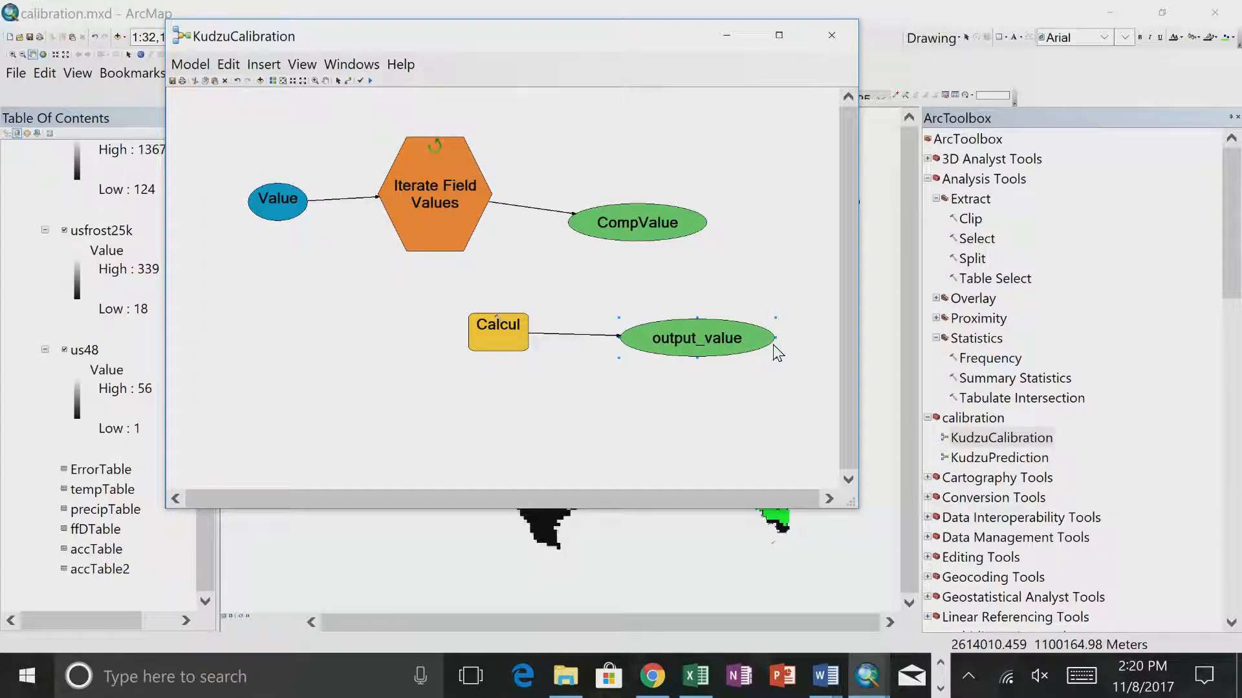
- Rename the Calculate Value output variable to Precip
{"action": "right_click", "coordinate": [711, 341]}
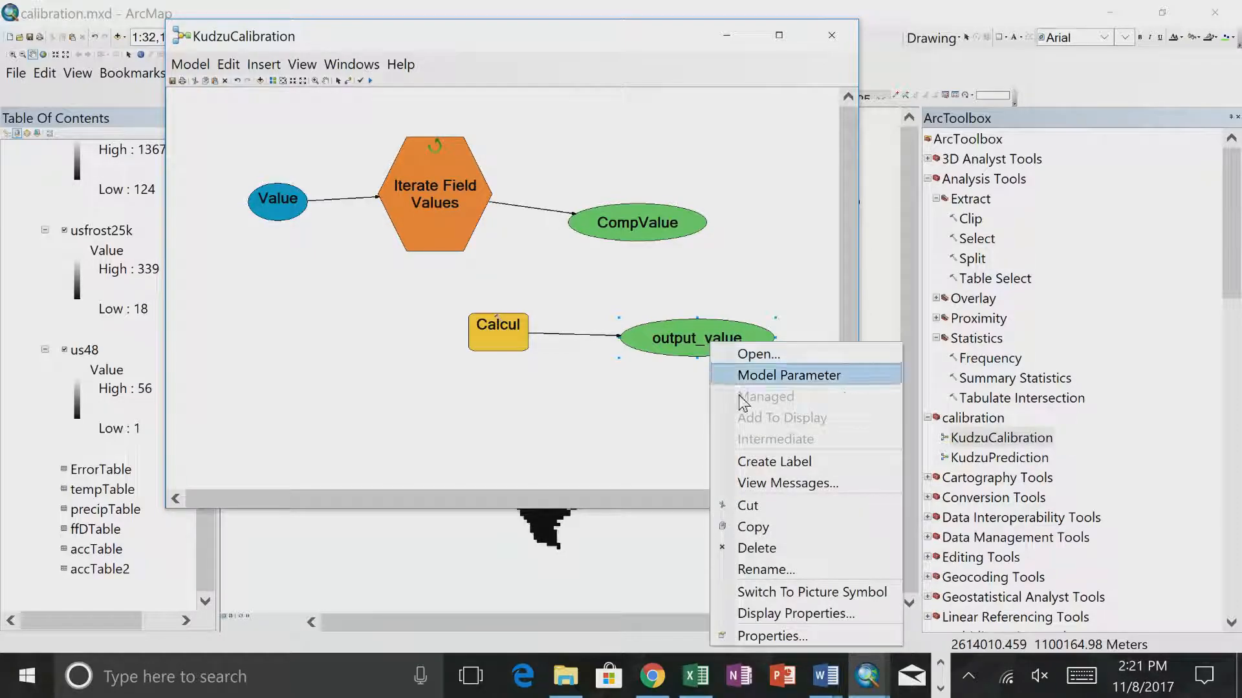
{"action": "left_click", "coordinate": [747, 568]}
{"action": "type", "text": "Precip"}
{"action": "key", "text": "Return"}
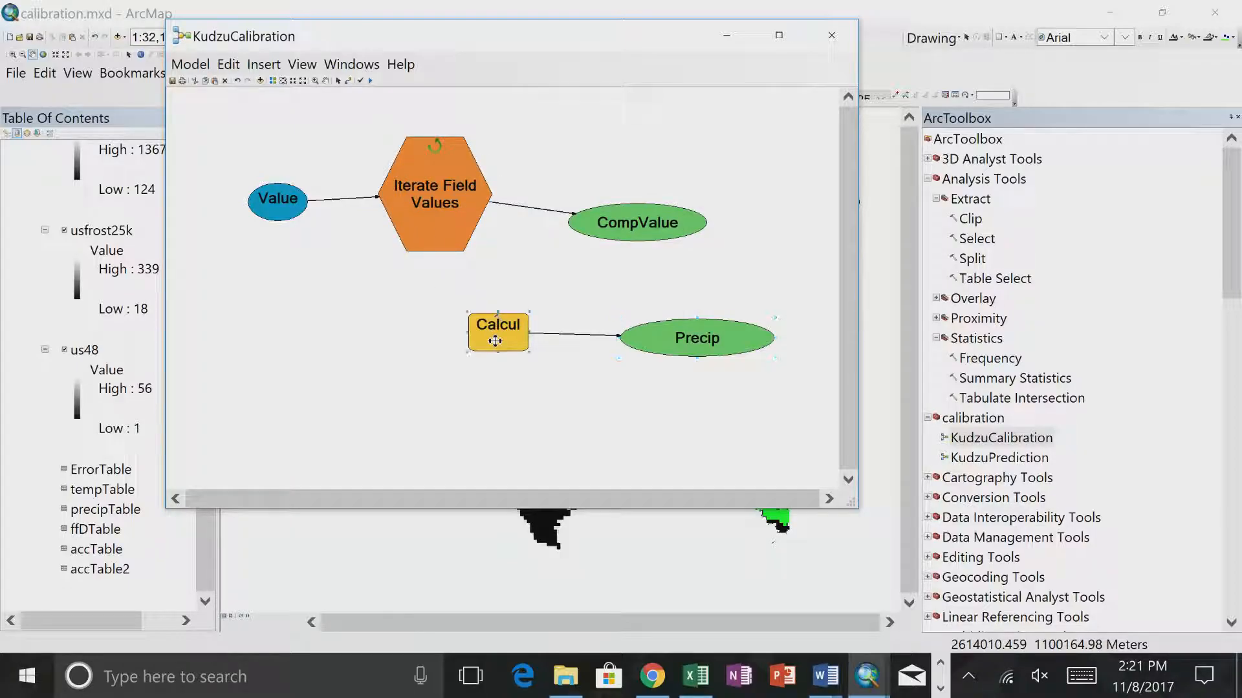
- Duplicate the Calculate Value tool and its Precip output twice and arrange the copies beneath the original
{"action": "left_click_drag", "start_coordinate": [424, 286], "coordinate": [800, 400]}
{"action": "key", "text": "ctrl+c"}
{"action": "key", "text": "ctrl+v"}
{"action": "left_click_drag", "start_coordinate": [538, 380], "coordinate": [493, 410]}
{"action": "key", "text": "ctrl+v"}
{"action": "left_click_drag", "start_coordinate": [540, 359], "coordinate": [489, 451]}
- Rename the output variable of the first Calculate Value copy to Temp
{"action": "right_click", "coordinate": [687, 398]}
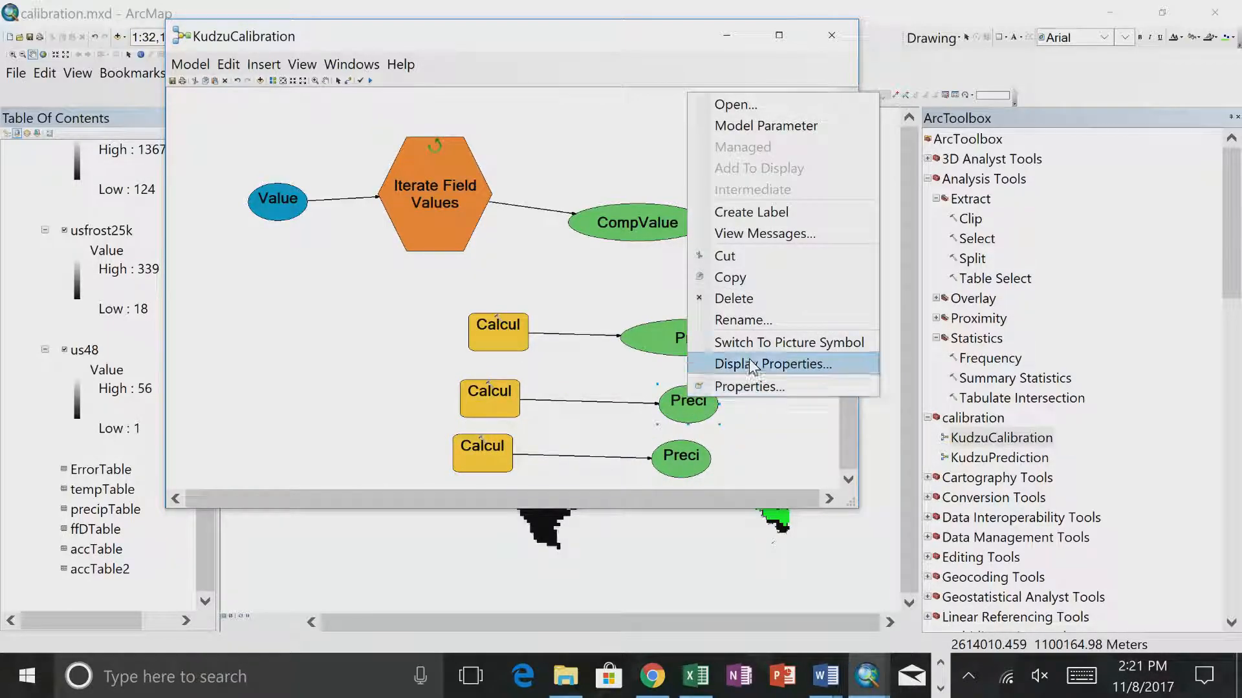
{"action": "left_click", "coordinate": [749, 309]}
{"action": "type", "text": "Temp"}
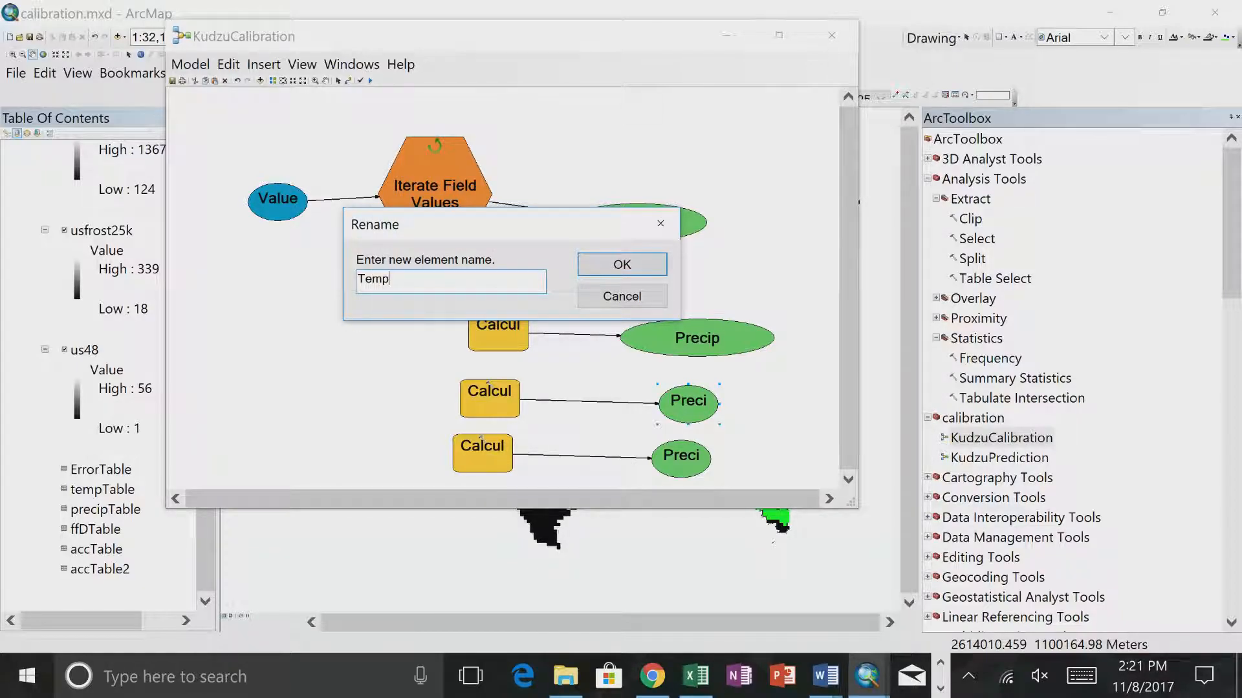
{"action": "key", "text": "Return"}
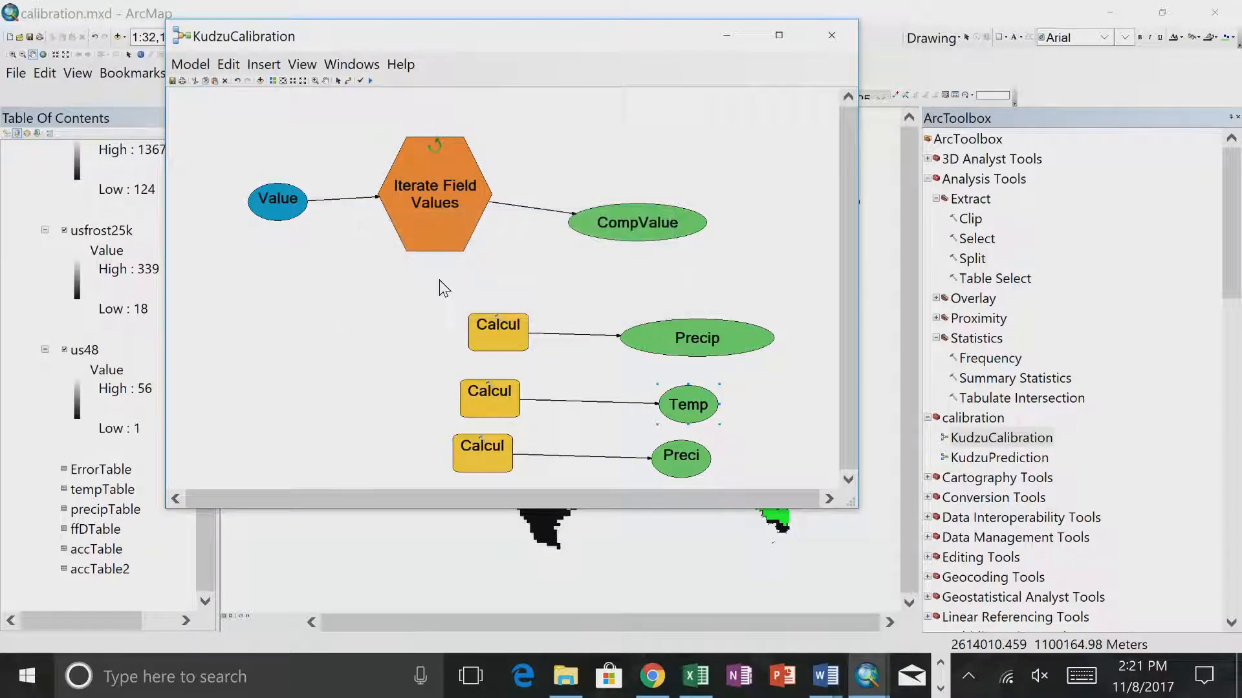
- Rename the output variable of the second Calculate Value copy to FFD
{"action": "right_click", "coordinate": [671, 440]}
{"action": "right_click", "coordinate": [673, 460]}
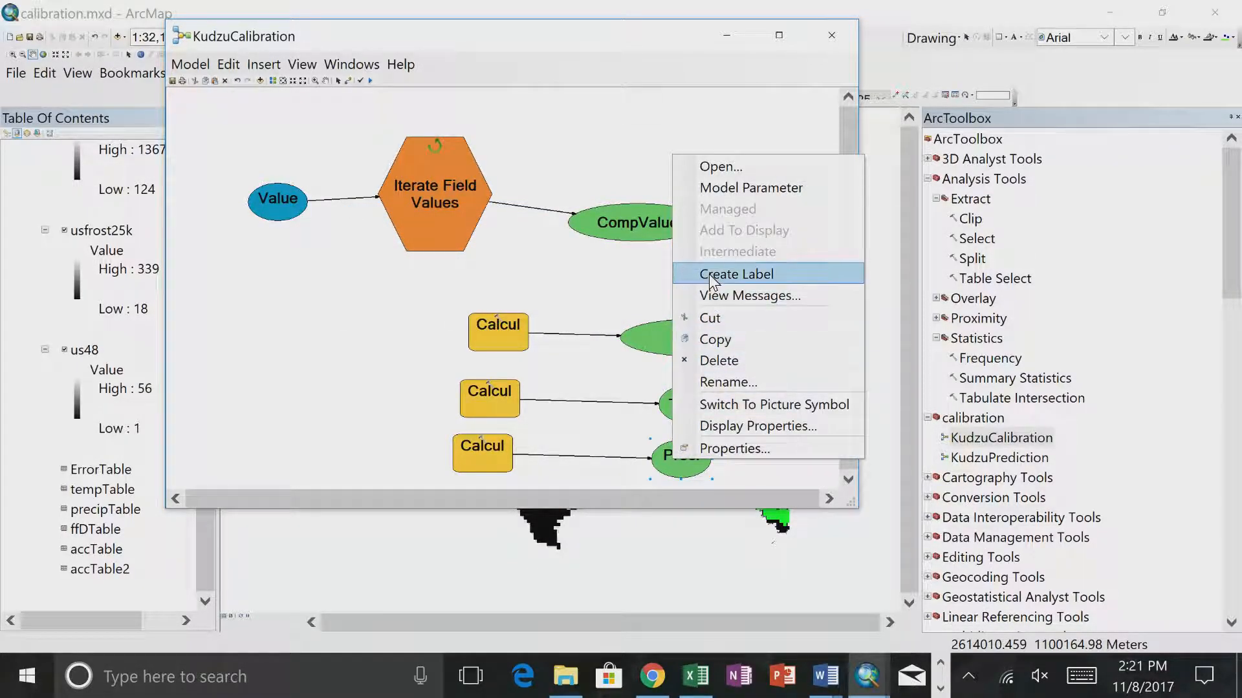
{"action": "left_click", "coordinate": [718, 382]}
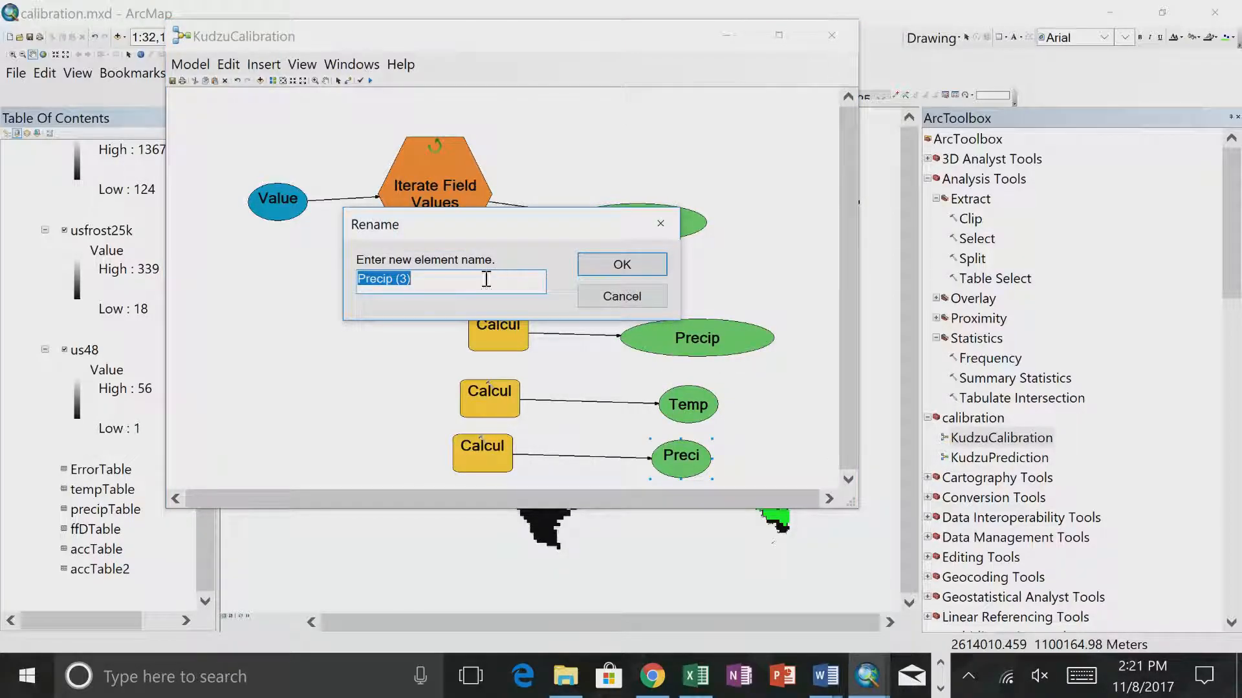
{"action": "type", "text": "FFD"}
{"action": "key", "text": "Return"}
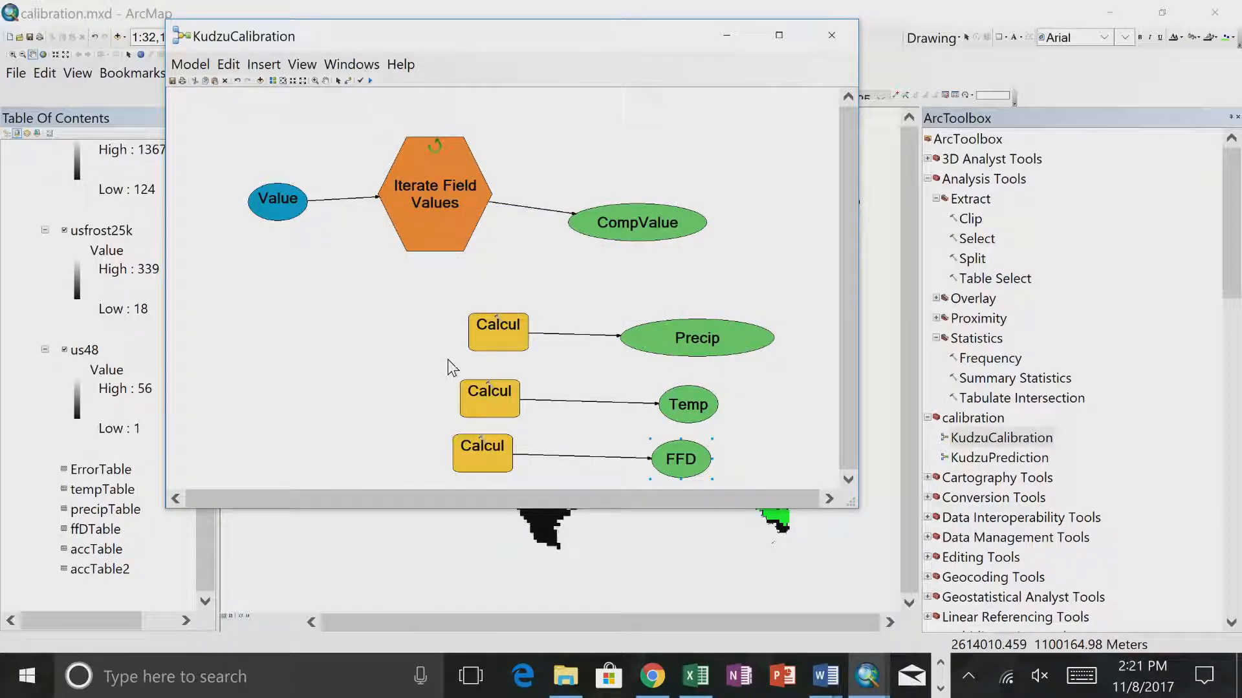
- Set the split index to [1] in the expression of the Calculate Value tool feeding Temp, and accept it
{"action": "left_click", "coordinate": [490, 400]}
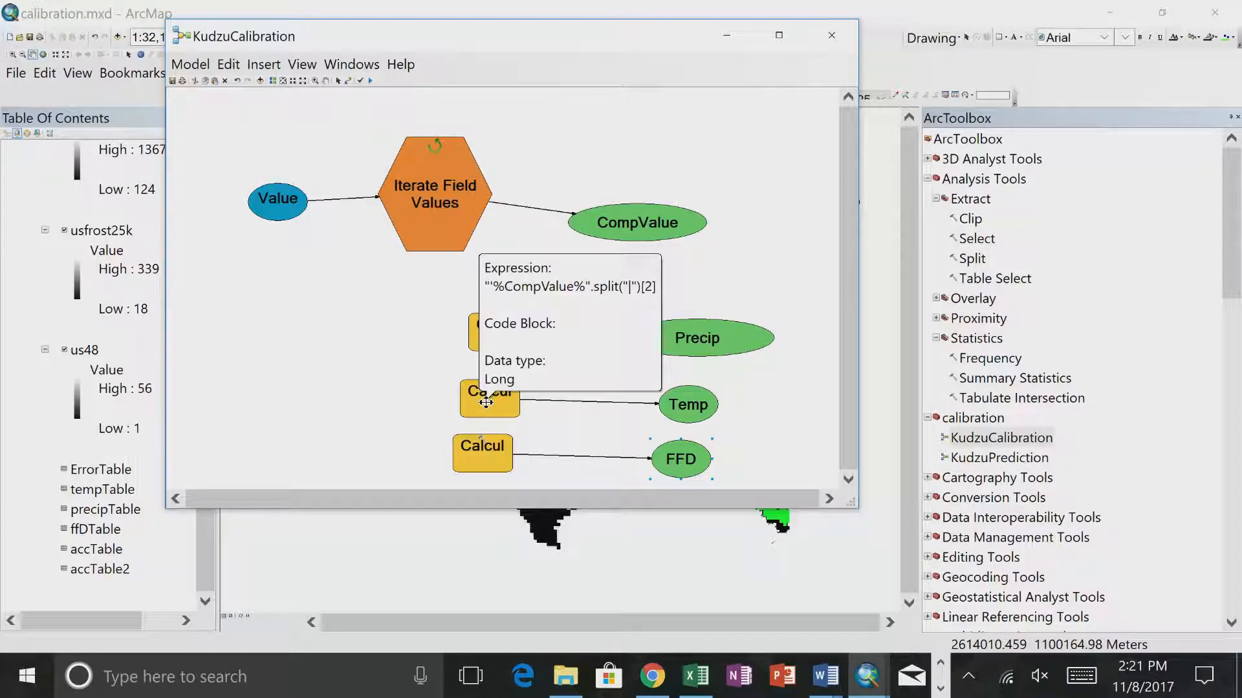
{"action": "double_click", "coordinate": [489, 407]}
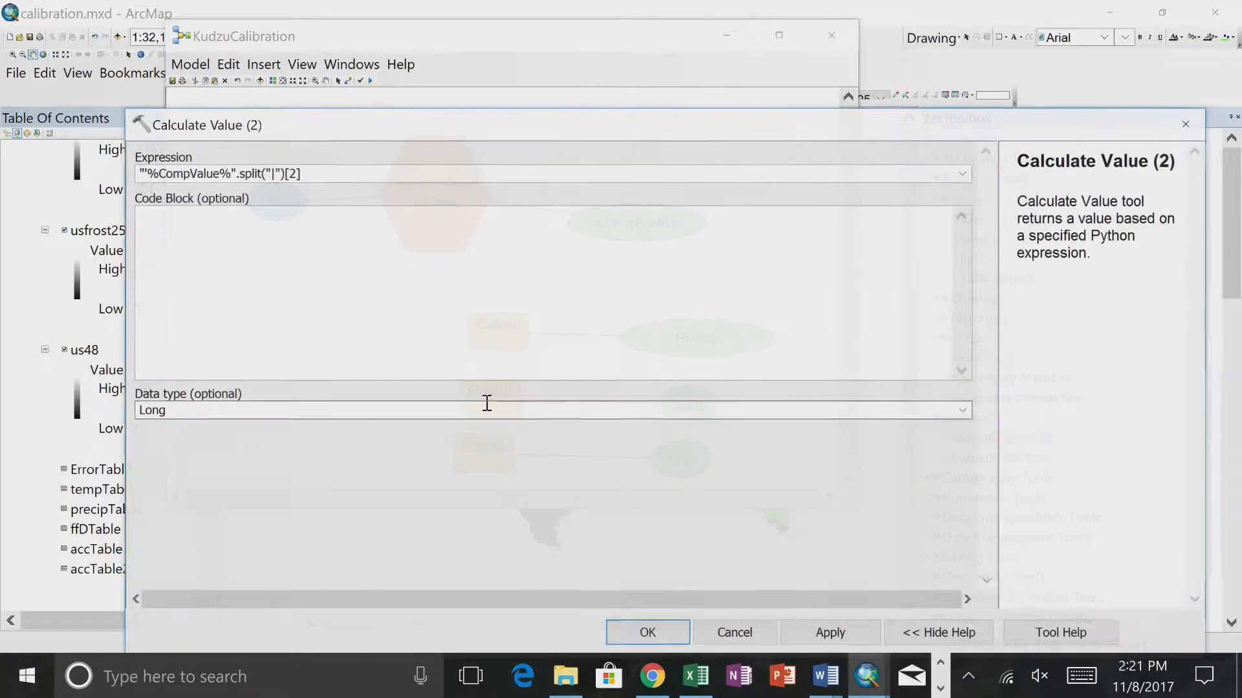
{"action": "left_click", "coordinate": [295, 173]}
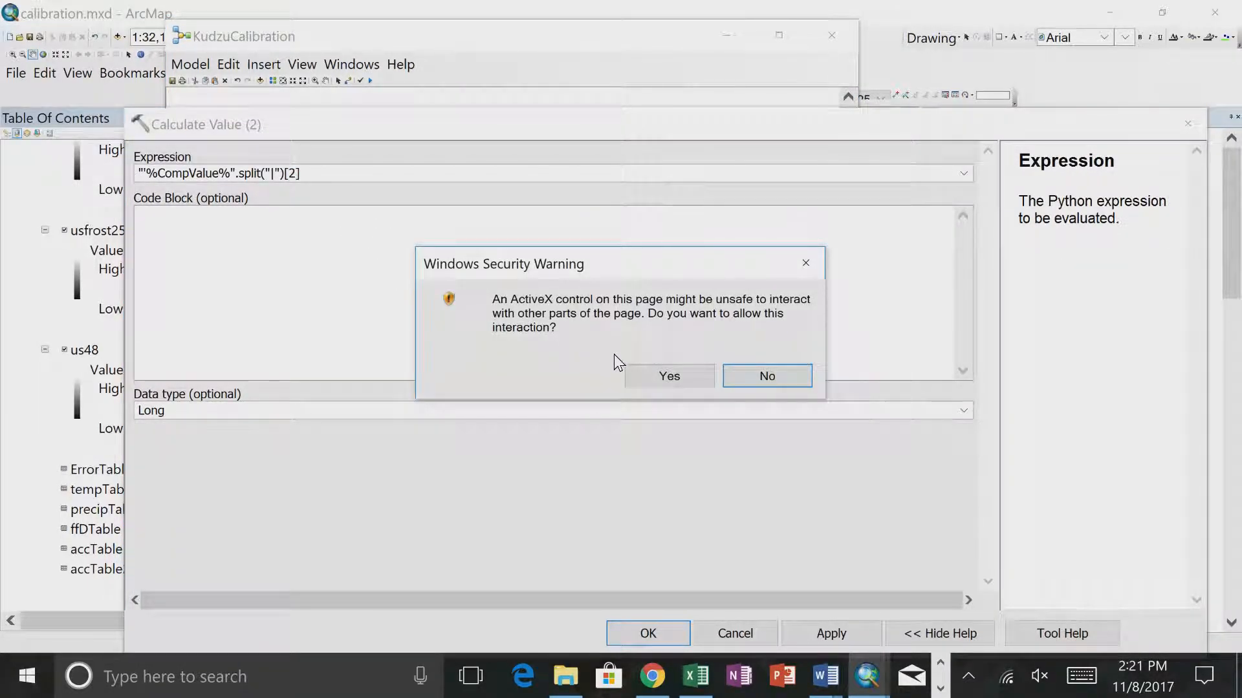
{"action": "left_click", "coordinate": [631, 374]}
{"action": "left_click", "coordinate": [304, 175]}
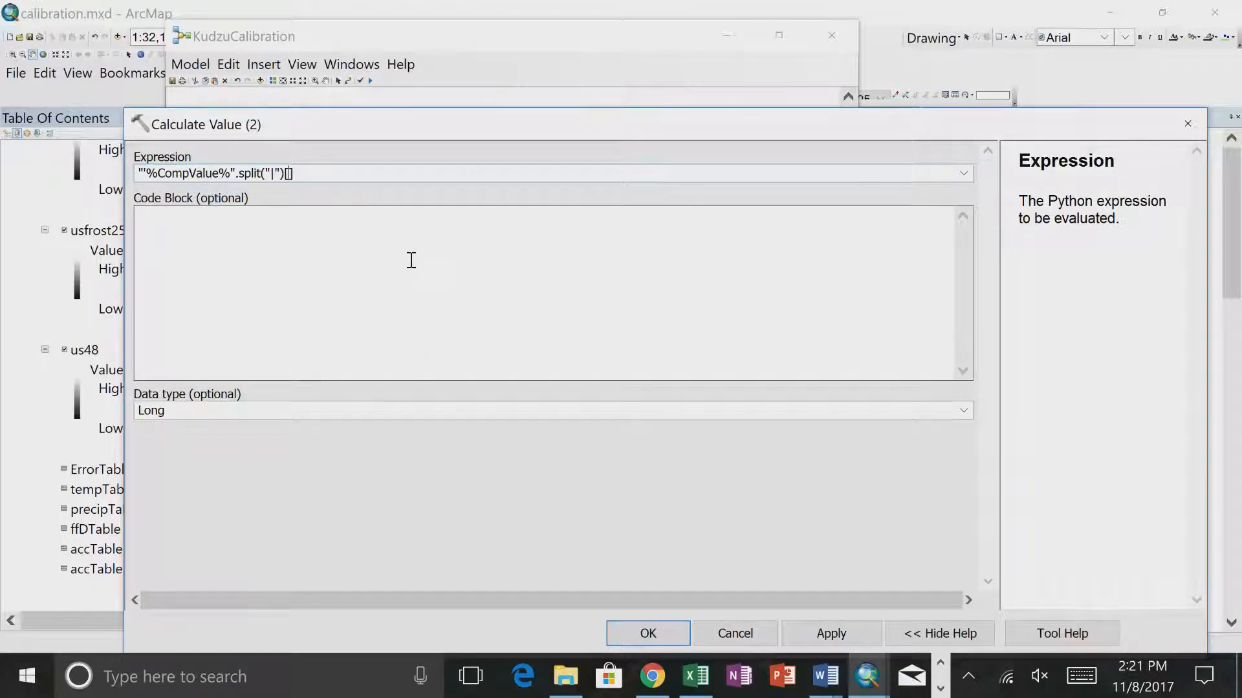
{"action": "left_click", "coordinate": [648, 633]}
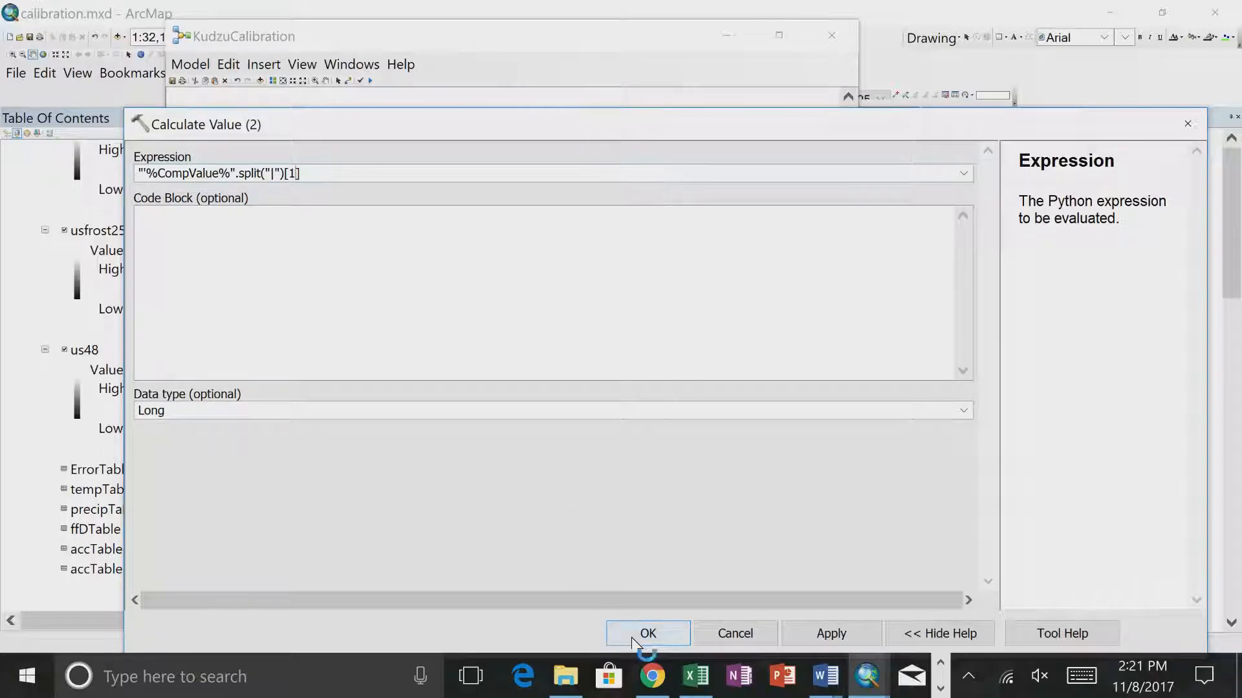
- Set the split index to [0] in the expression of the Calculate Value tool feeding FFD, and accept it
{"action": "double_click", "coordinate": [484, 450]}
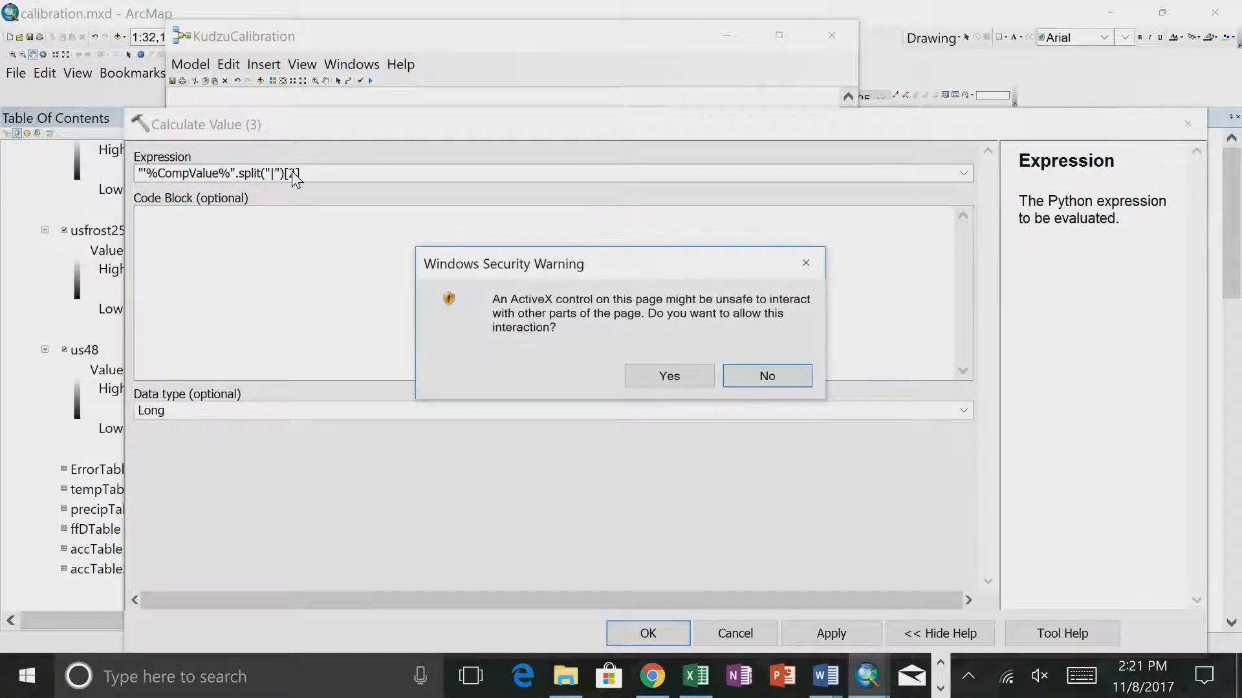
{"action": "left_click", "coordinate": [668, 376]}
{"action": "left_click", "coordinate": [297, 180]}
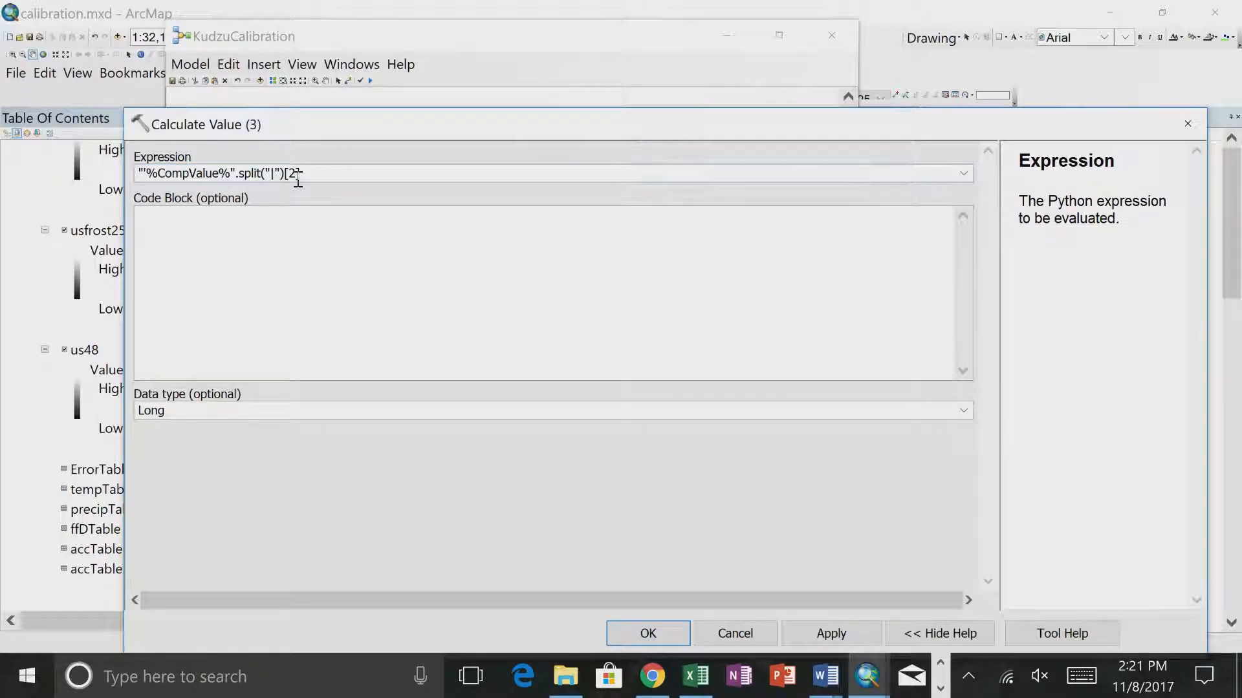
{"action": "left_click", "coordinate": [644, 632]}
- Run the entire KudzuCalibration model and move its progress window higher so the messages are readable
{"action": "left_click", "coordinate": [190, 64]}
{"action": "left_click", "coordinate": [197, 108]}
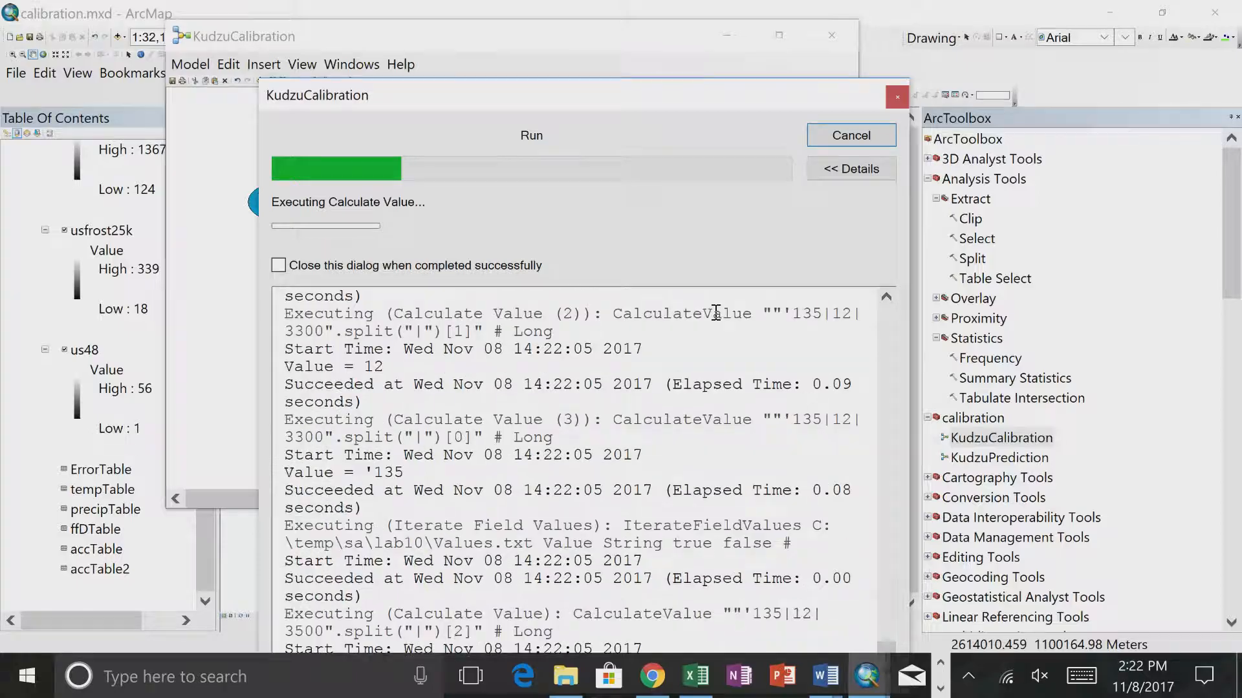
{"action": "left_click_drag", "start_coordinate": [686, 99], "coordinate": [689, 43]}
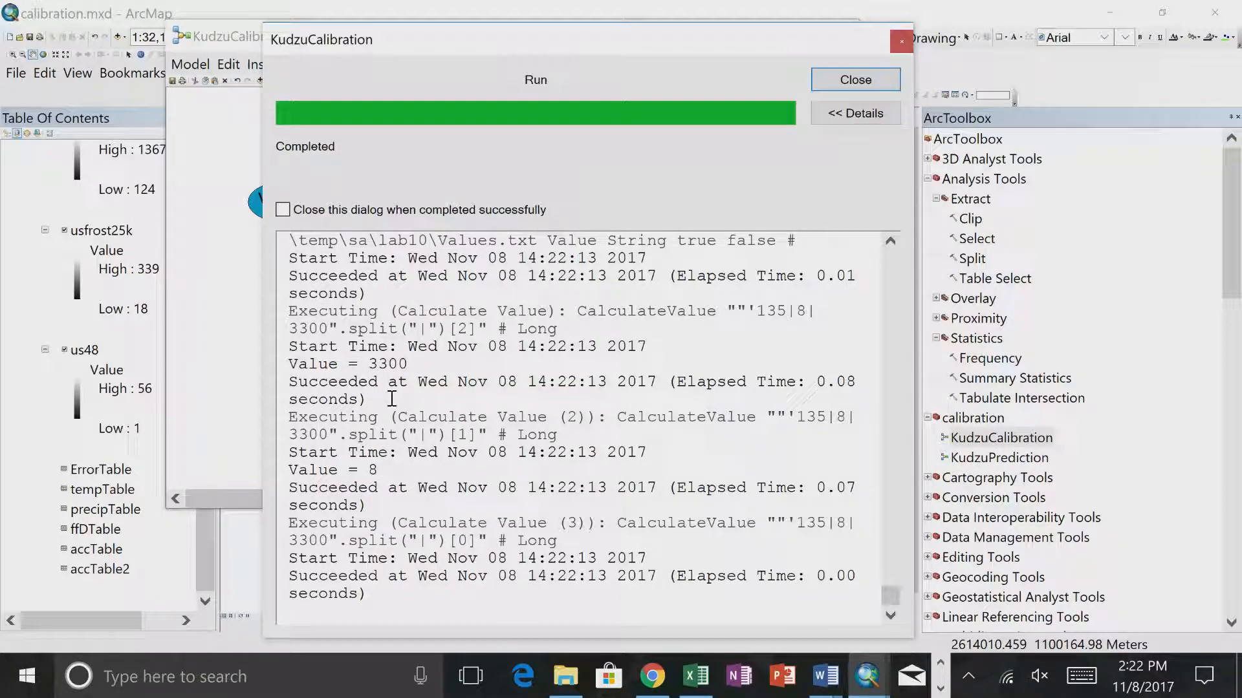
- Review the run messages for the values each Calculate Value tool produced per iteration, and close the progress window
{"action": "scroll", "coordinate": [390, 405], "scroll_direction": "up", "scroll_amount": 3}
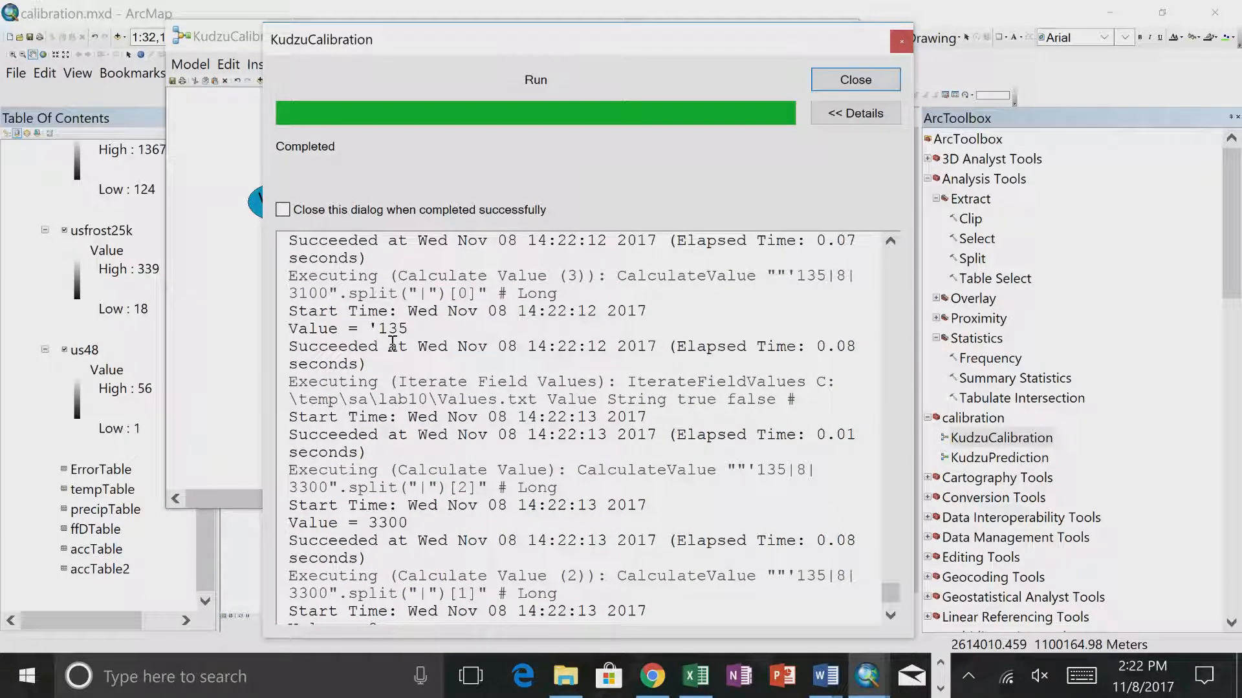
{"action": "scroll", "coordinate": [392, 341], "scroll_direction": "up", "scroll_amount": 5}
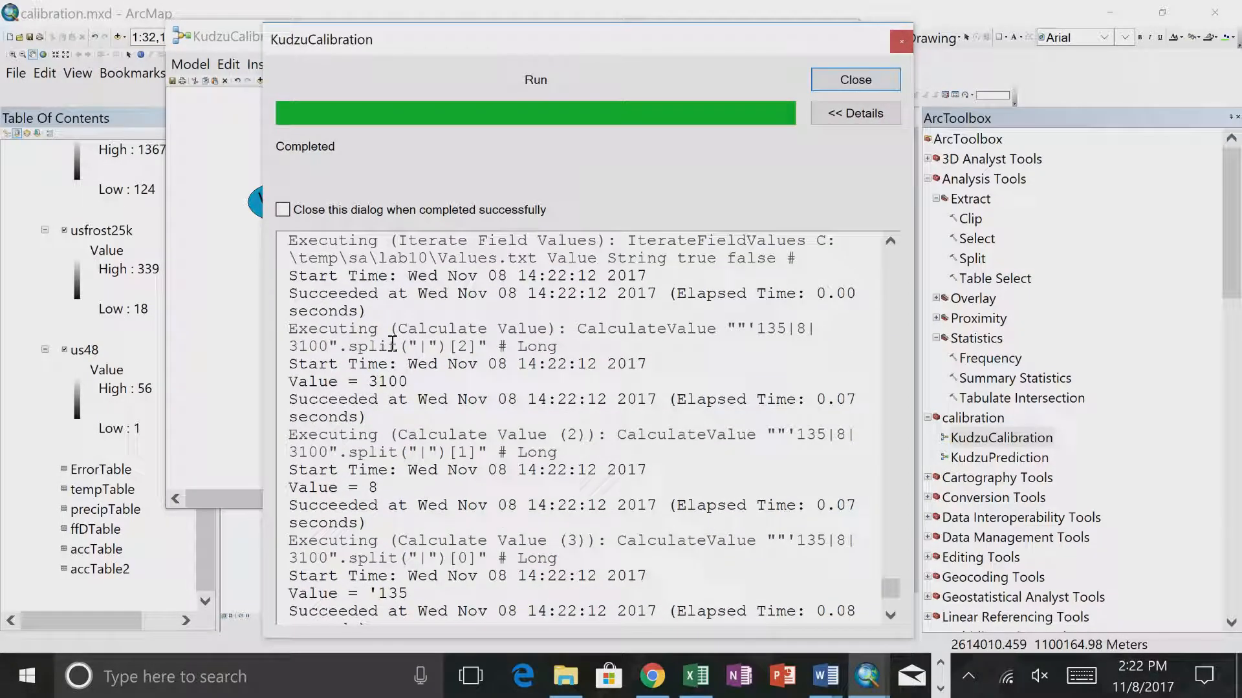
{"action": "scroll", "coordinate": [392, 343], "scroll_direction": "up", "scroll_amount": 2}
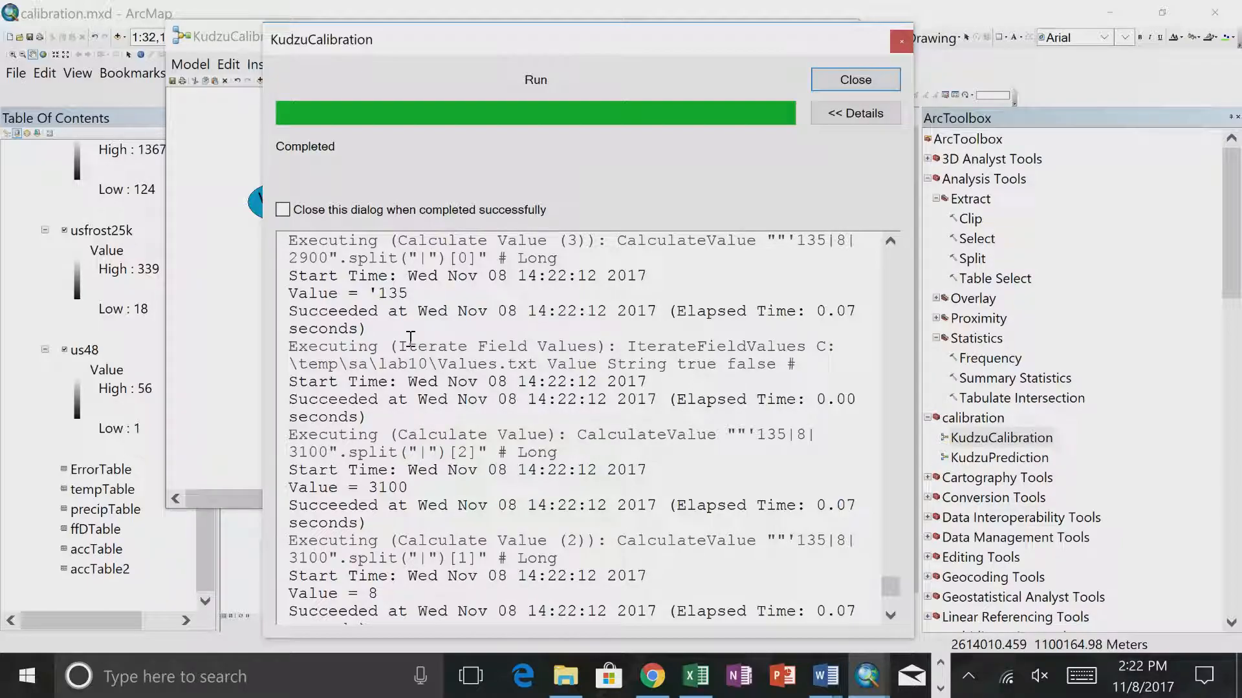
{"action": "scroll", "coordinate": [411, 339], "scroll_direction": "up", "scroll_amount": 5}
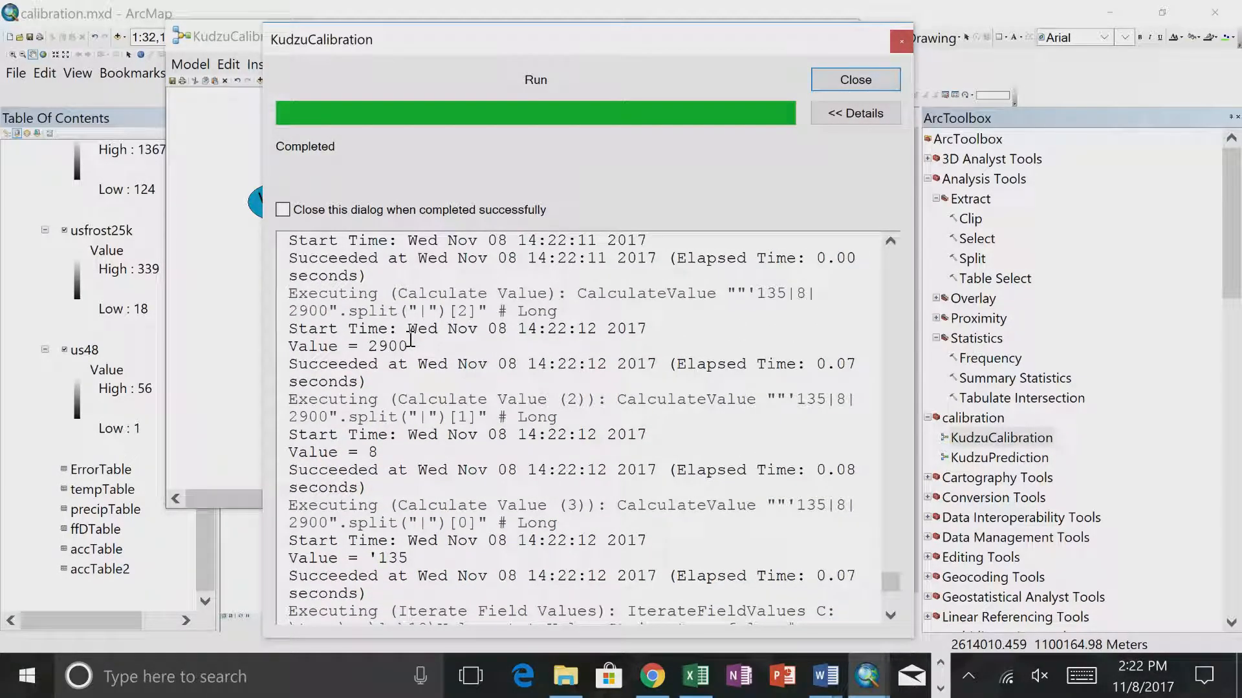
{"action": "scroll", "coordinate": [410, 339], "scroll_direction": "up", "scroll_amount": 4}
{"action": "scroll", "coordinate": [410, 338], "scroll_direction": "up", "scroll_amount": 6}
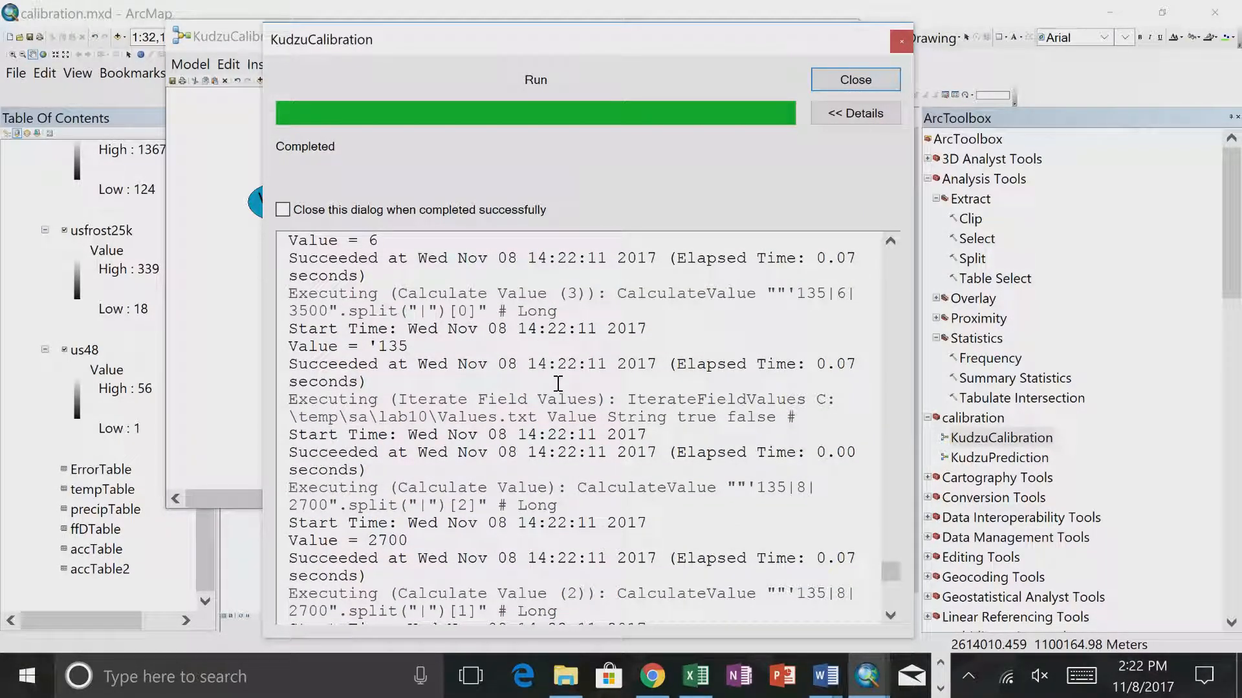
{"action": "left_click", "coordinate": [841, 78]}
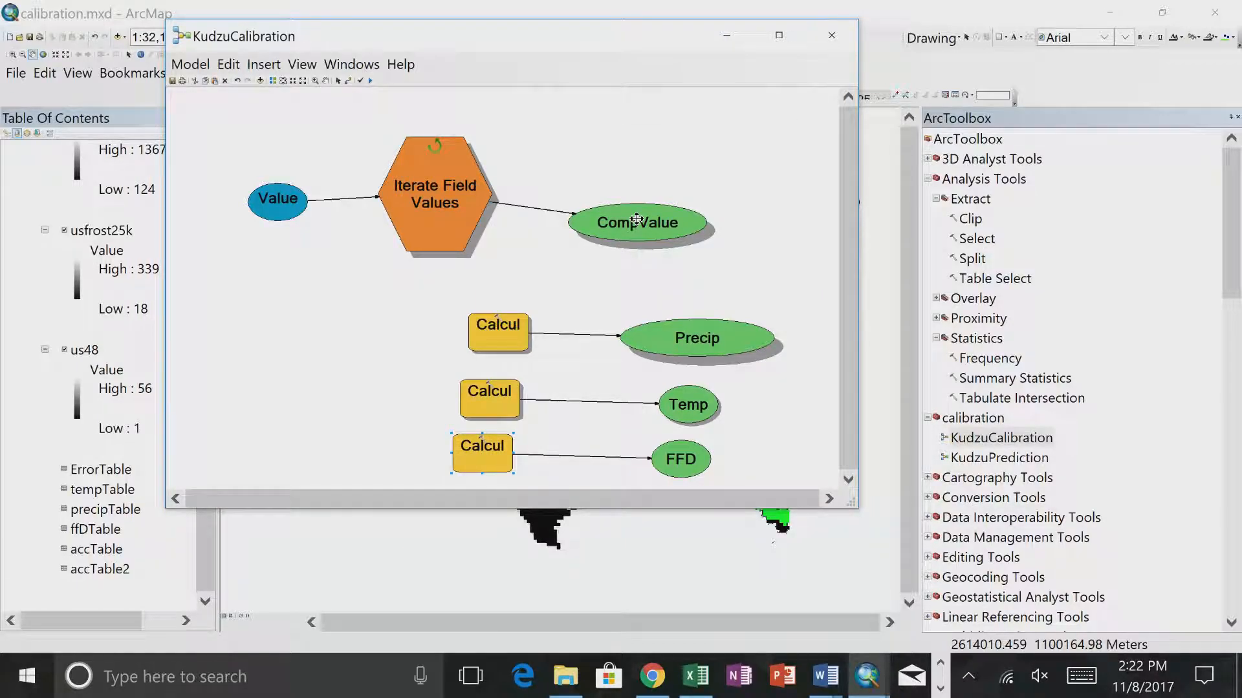
- Inspect the current values stored in FFD, Temp, Precip and CompValue, closing each without changes
{"action": "double_click", "coordinate": [681, 459]}
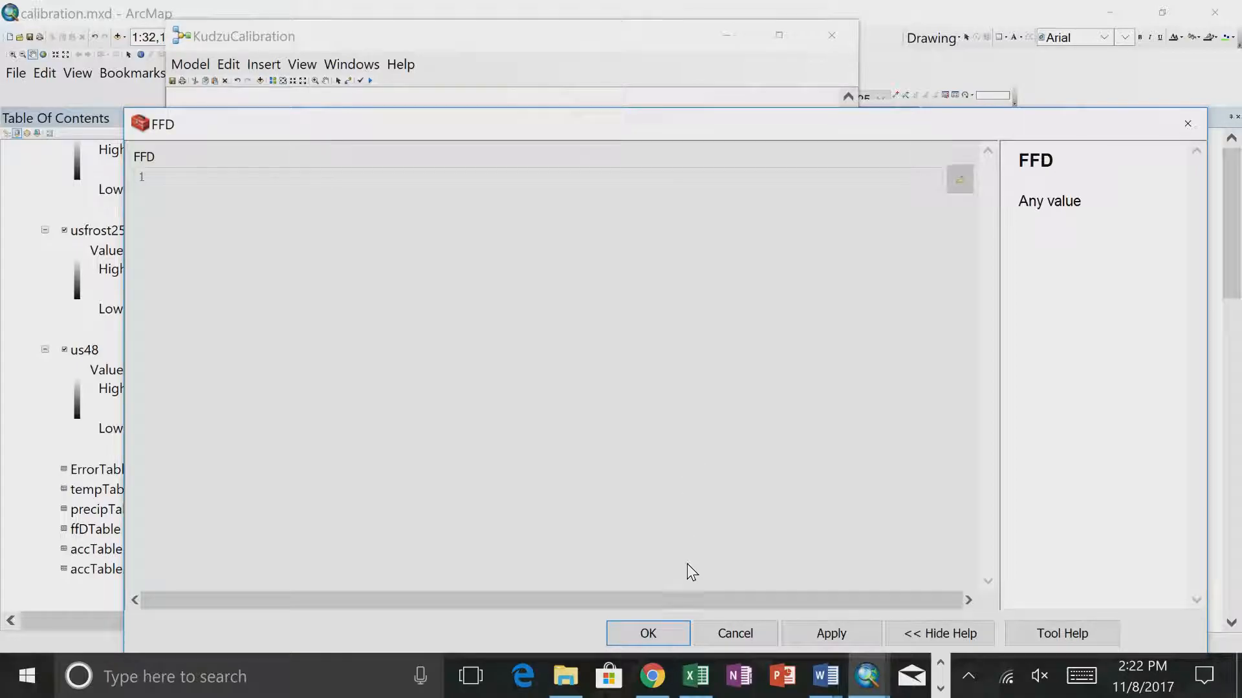
{"action": "left_click", "coordinate": [731, 635]}
{"action": "double_click", "coordinate": [686, 413]}
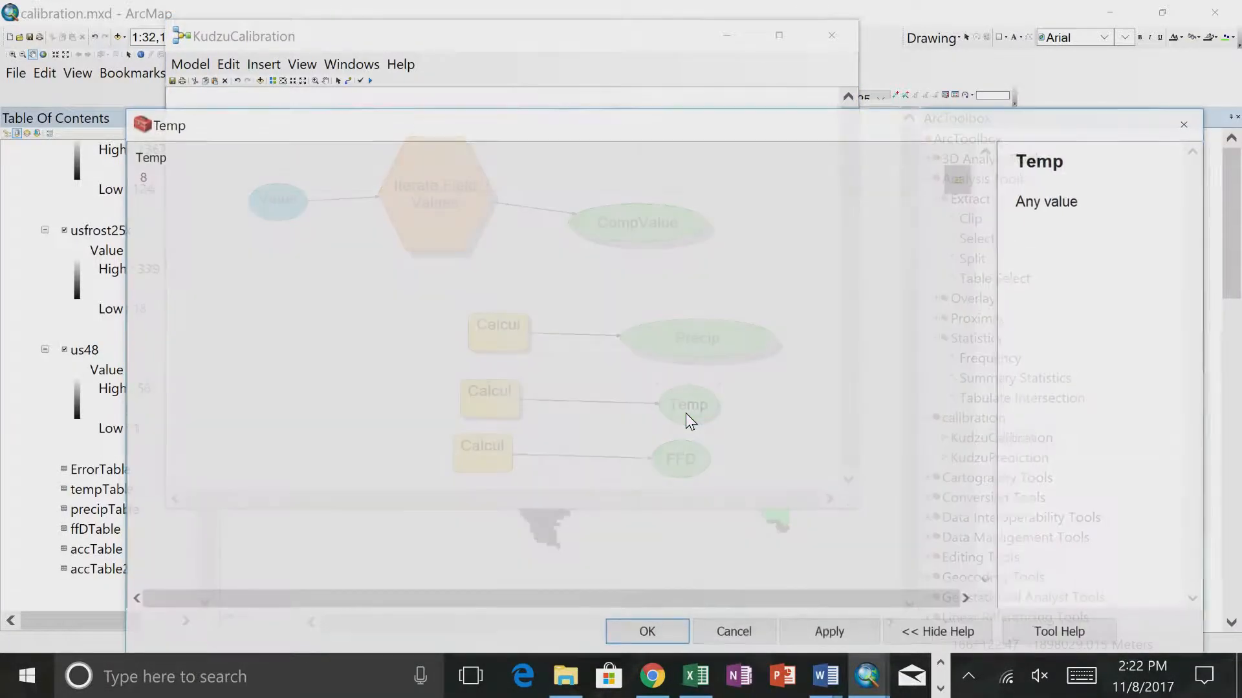
{"action": "left_click", "coordinate": [731, 626]}
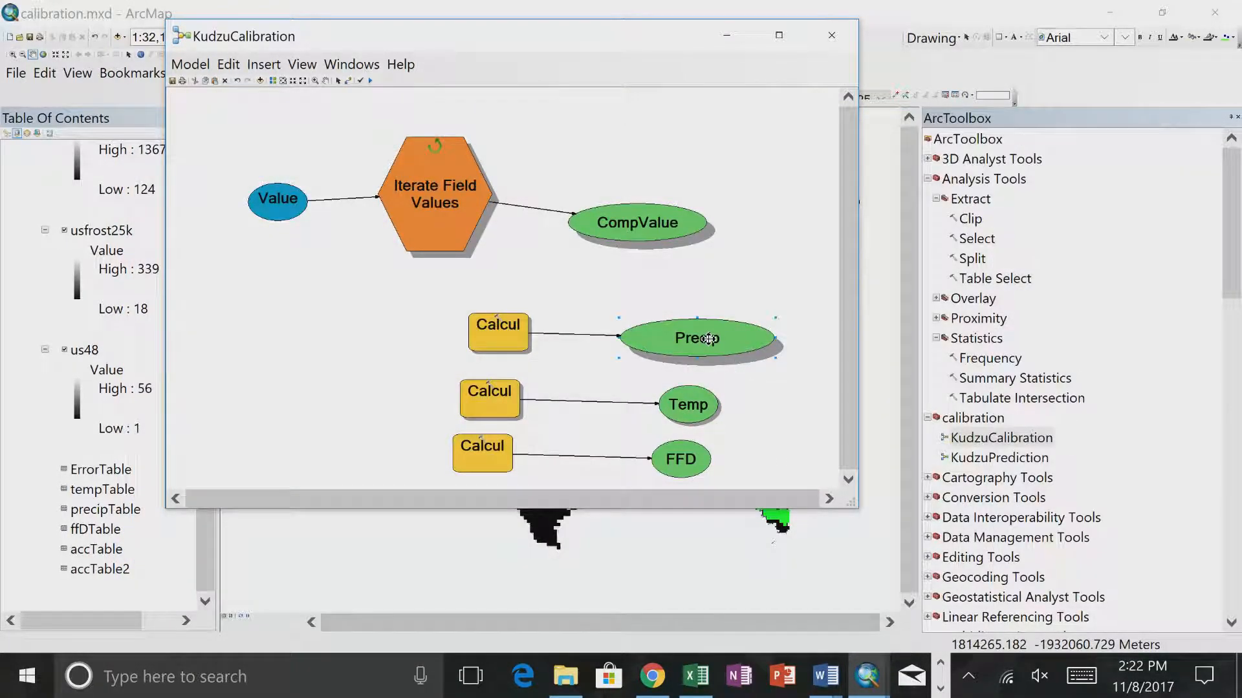
{"action": "double_click", "coordinate": [707, 338]}
{"action": "left_click", "coordinate": [736, 630]}
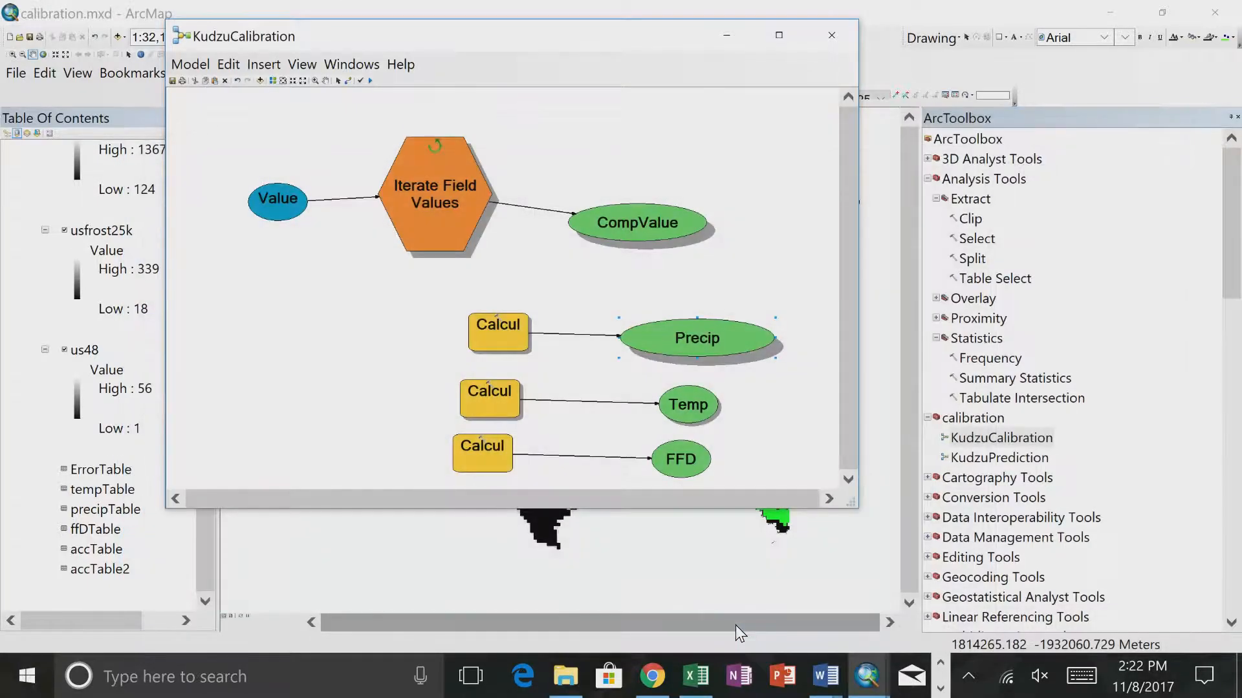
{"action": "double_click", "coordinate": [618, 239]}
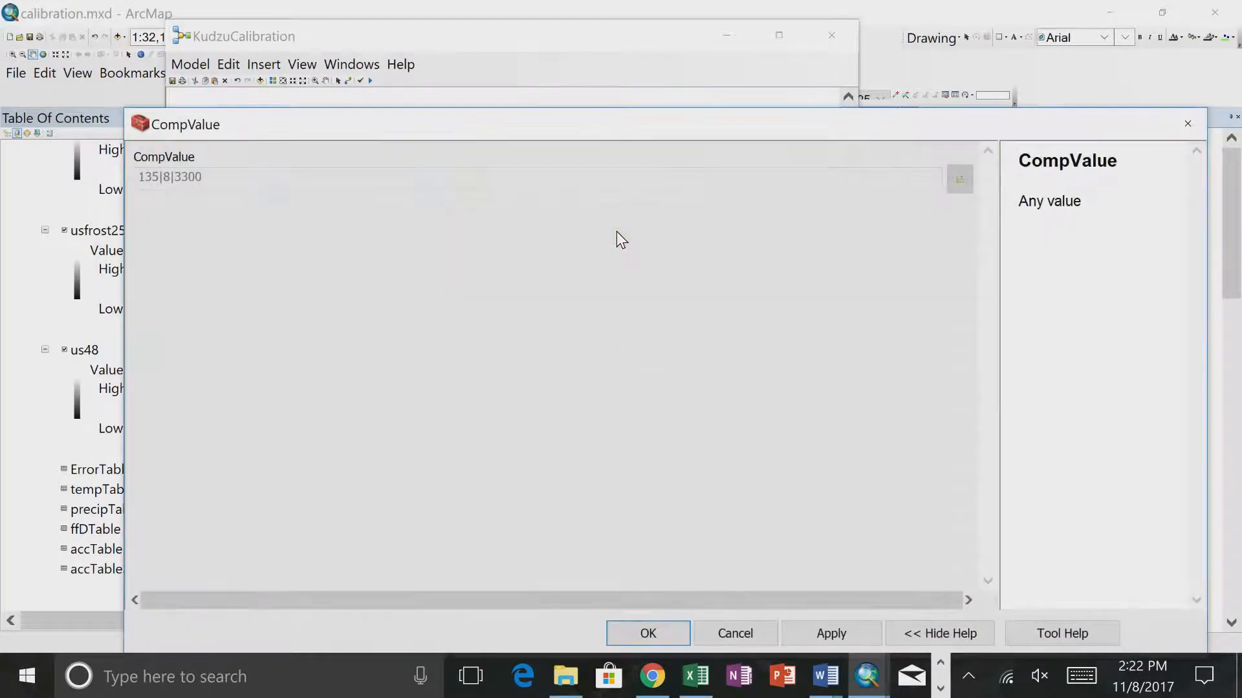
{"action": "left_click", "coordinate": [732, 630]}
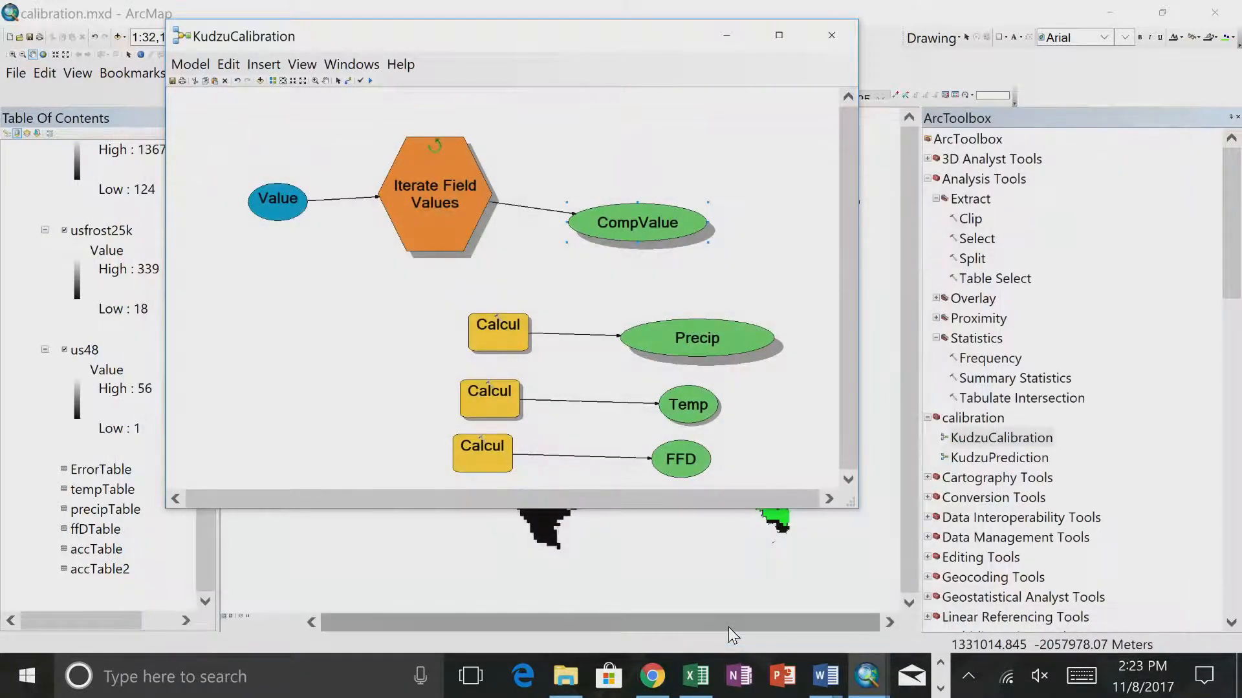
- Compare the expression of the Calculate Value tool feeding FFD with the CompValue contents
{"action": "left_click", "coordinate": [474, 462]}
{"action": "double_click", "coordinate": [472, 461]}
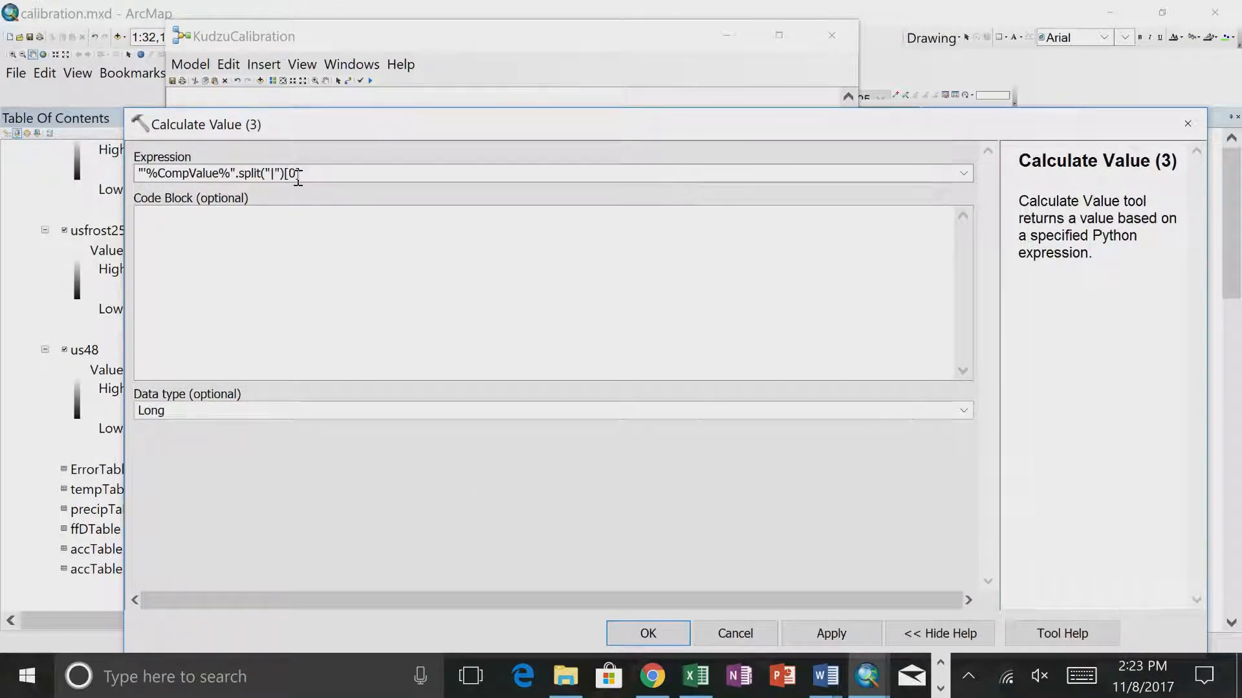
{"action": "left_click", "coordinate": [713, 638]}
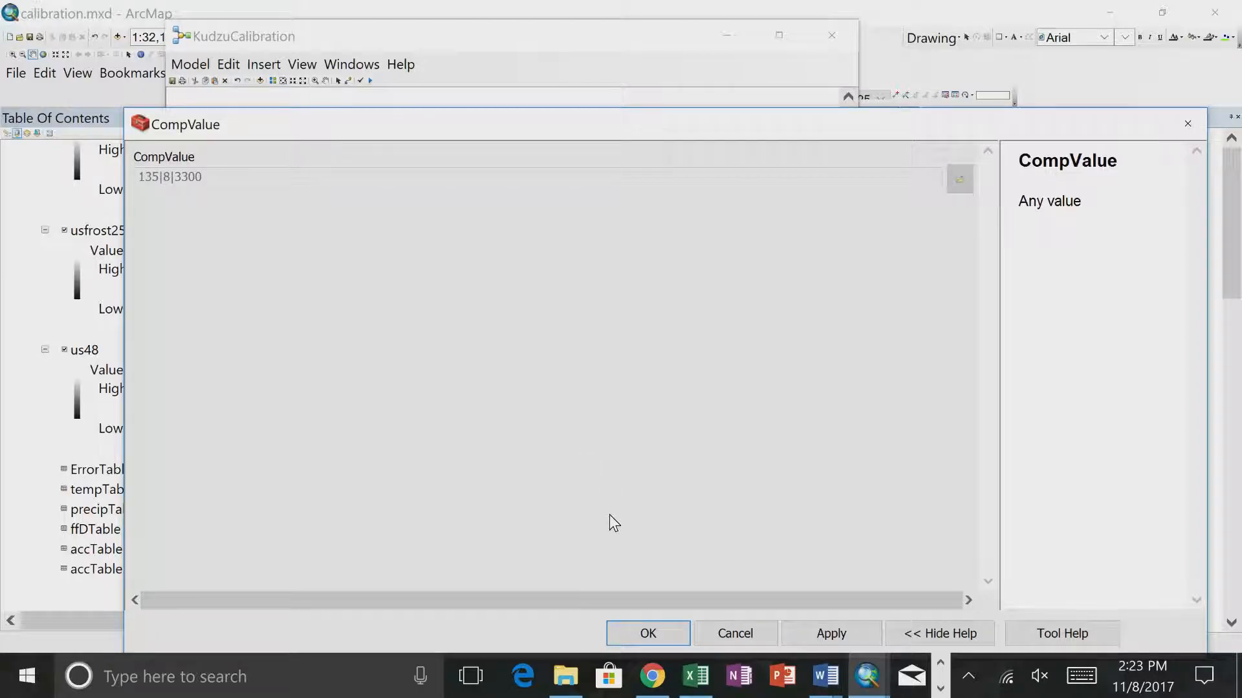
{"action": "left_click", "coordinate": [708, 630]}
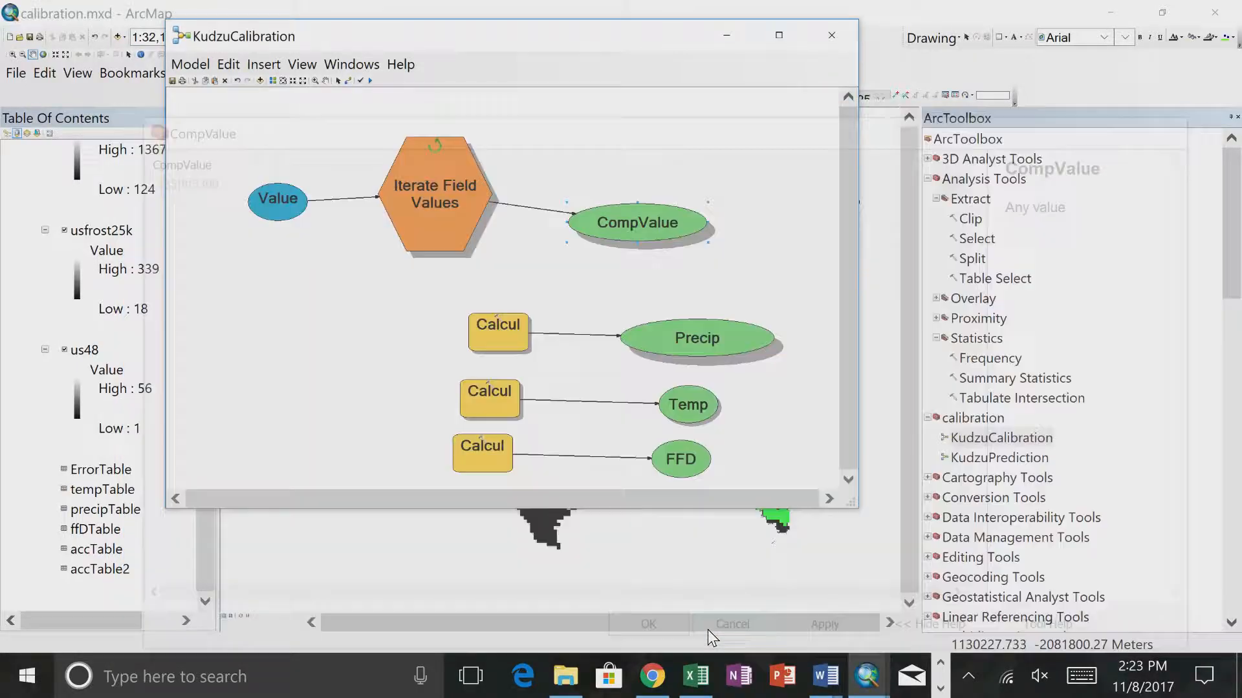
- Remove the stray single quote before %CompValue% in the expression of FFD's Calculate Value tool and rerun the entire model
{"action": "double_click", "coordinate": [491, 450]}
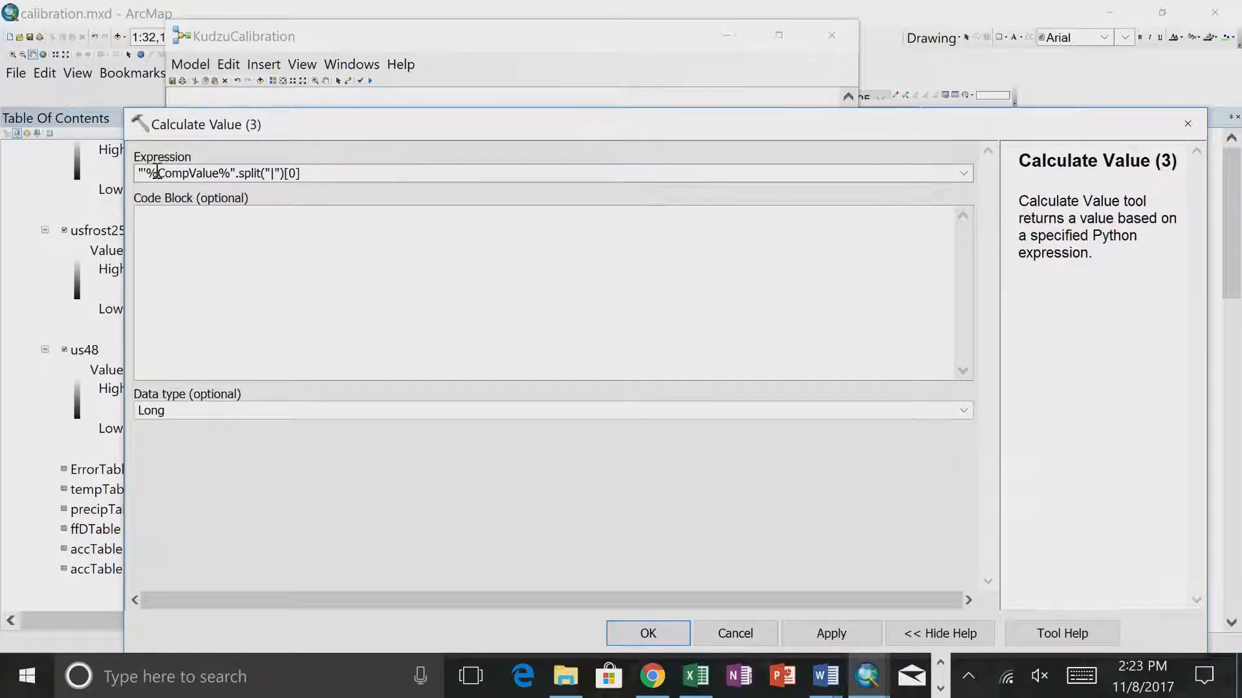
{"action": "left_click", "coordinate": [148, 173]}
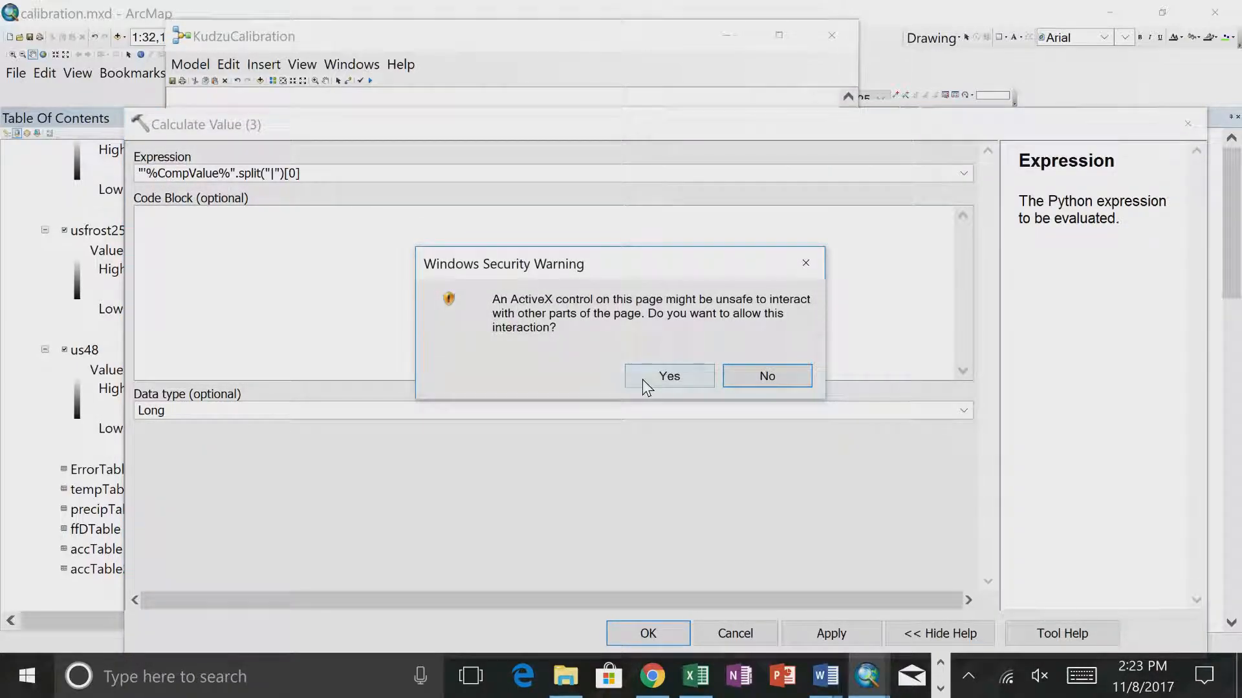
{"action": "left_click", "coordinate": [669, 375]}
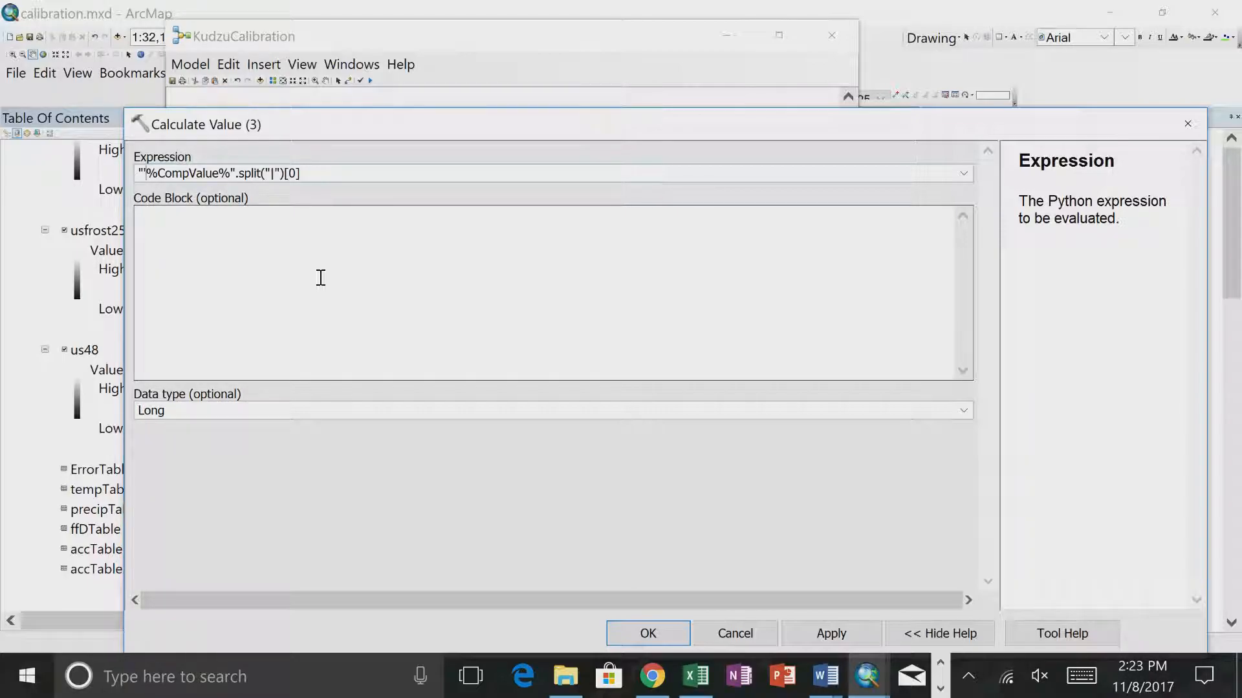
{"action": "left_click", "coordinate": [620, 627]}
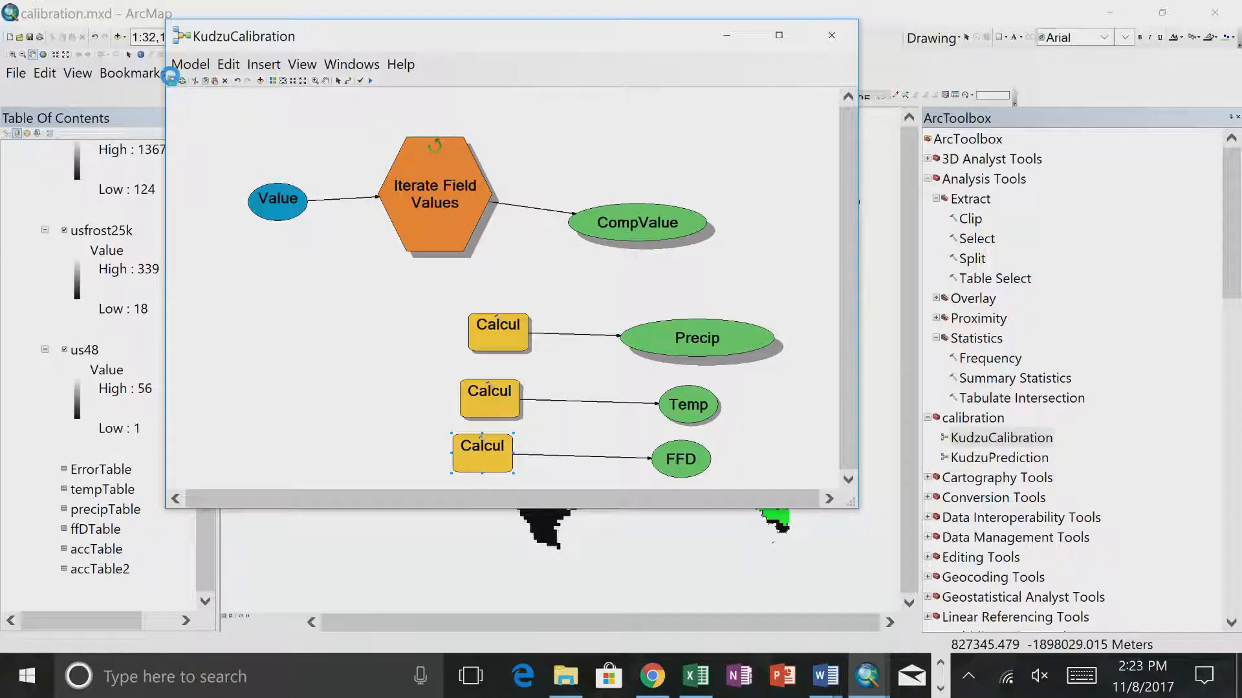
{"action": "left_click", "coordinate": [190, 64]}
{"action": "left_click", "coordinate": [204, 109]}
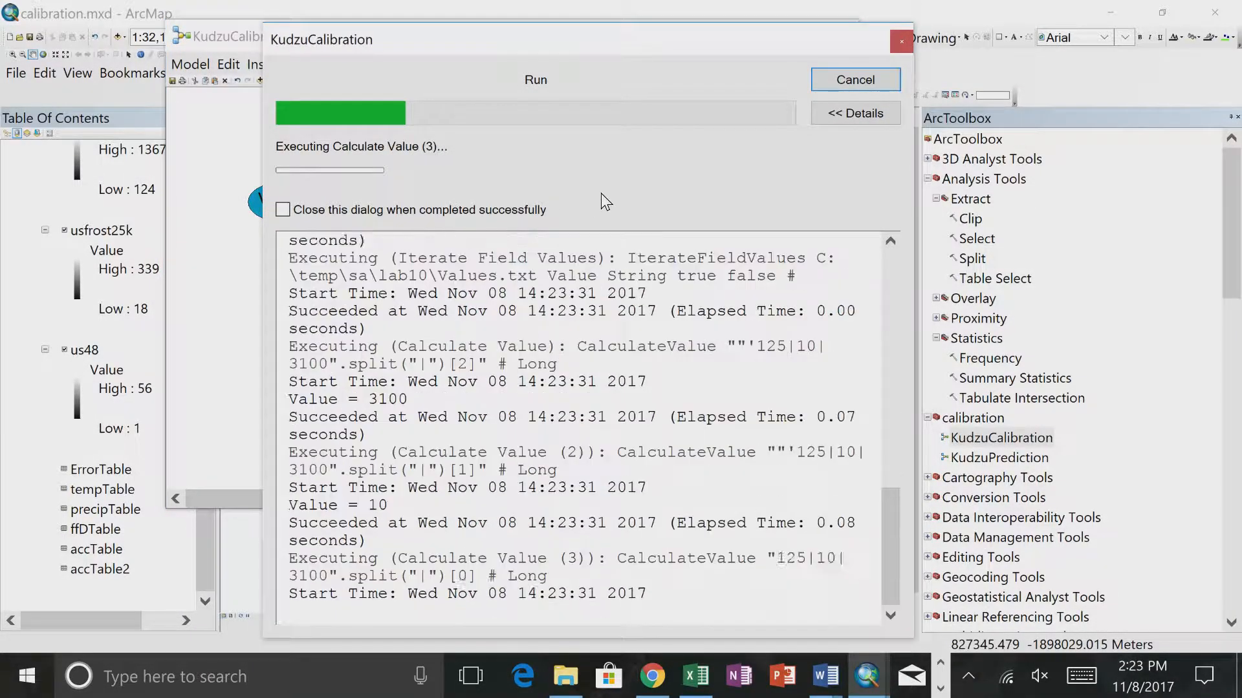
- Stop the KudzuCalibration run, review the messages from its Calculate Value tools, and close the progress window
{"action": "left_click", "coordinate": [842, 84]}
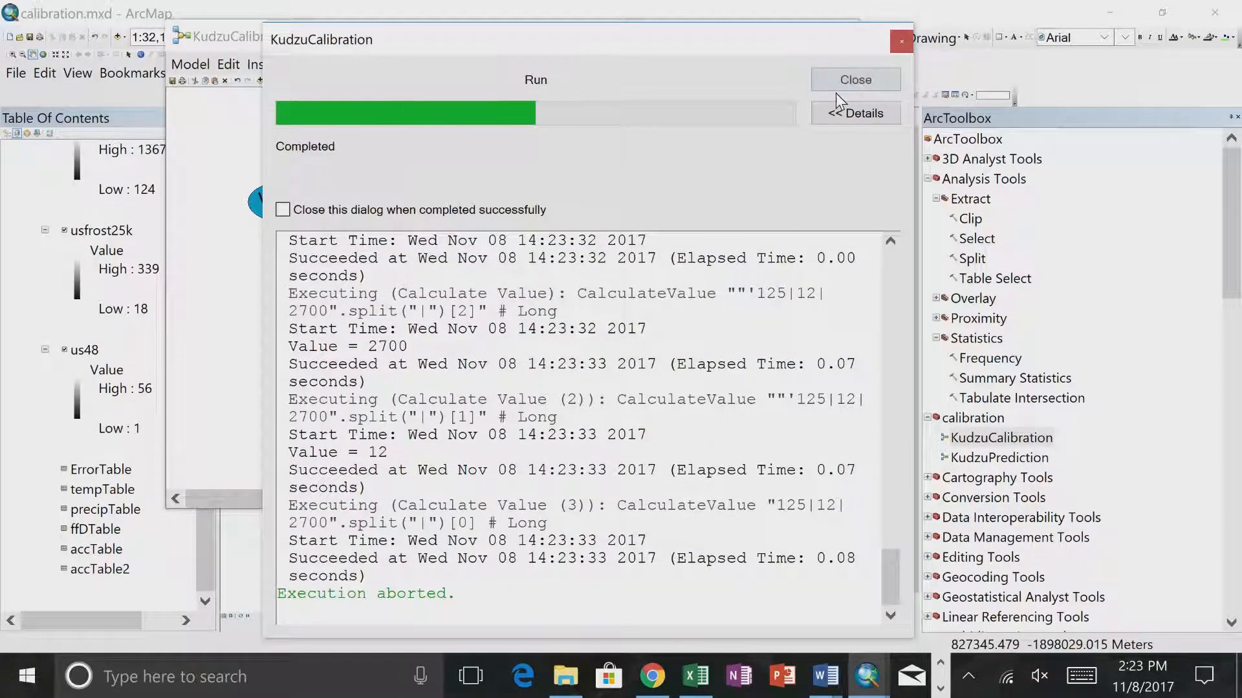
{"action": "scroll", "coordinate": [405, 480], "scroll_direction": "up", "scroll_amount": 4}
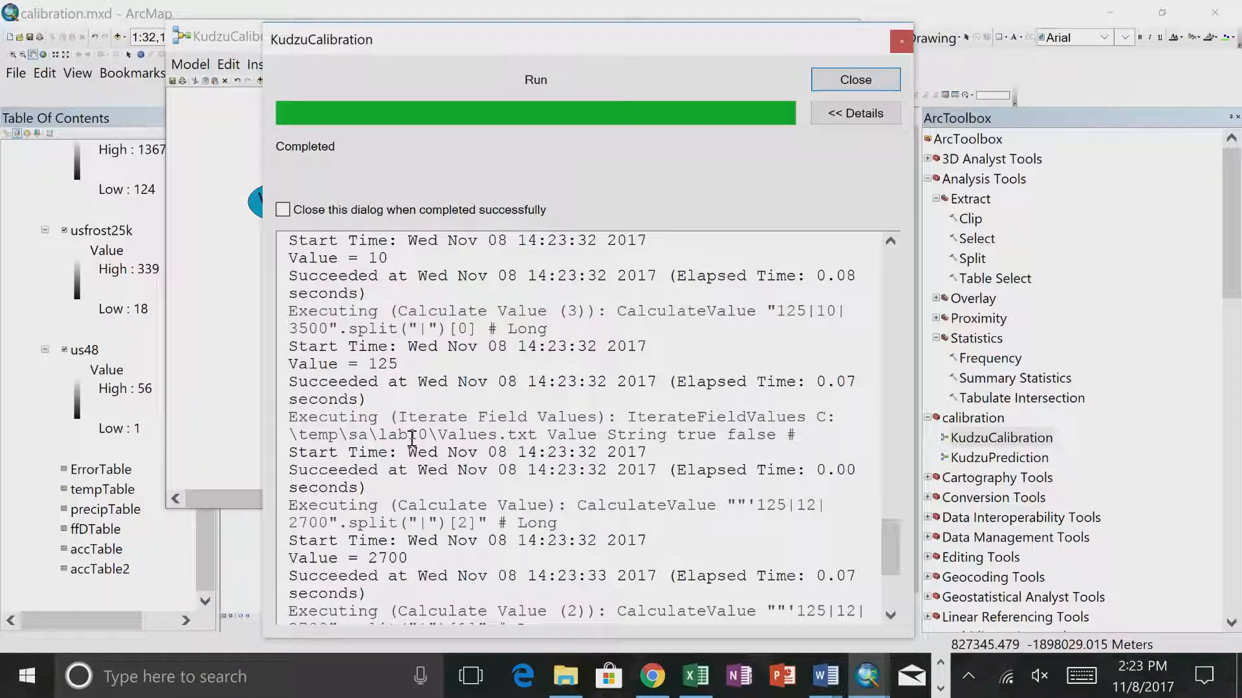
{"action": "scroll", "coordinate": [413, 441], "scroll_direction": "up", "scroll_amount": 1}
{"action": "left_click", "coordinate": [855, 79]}
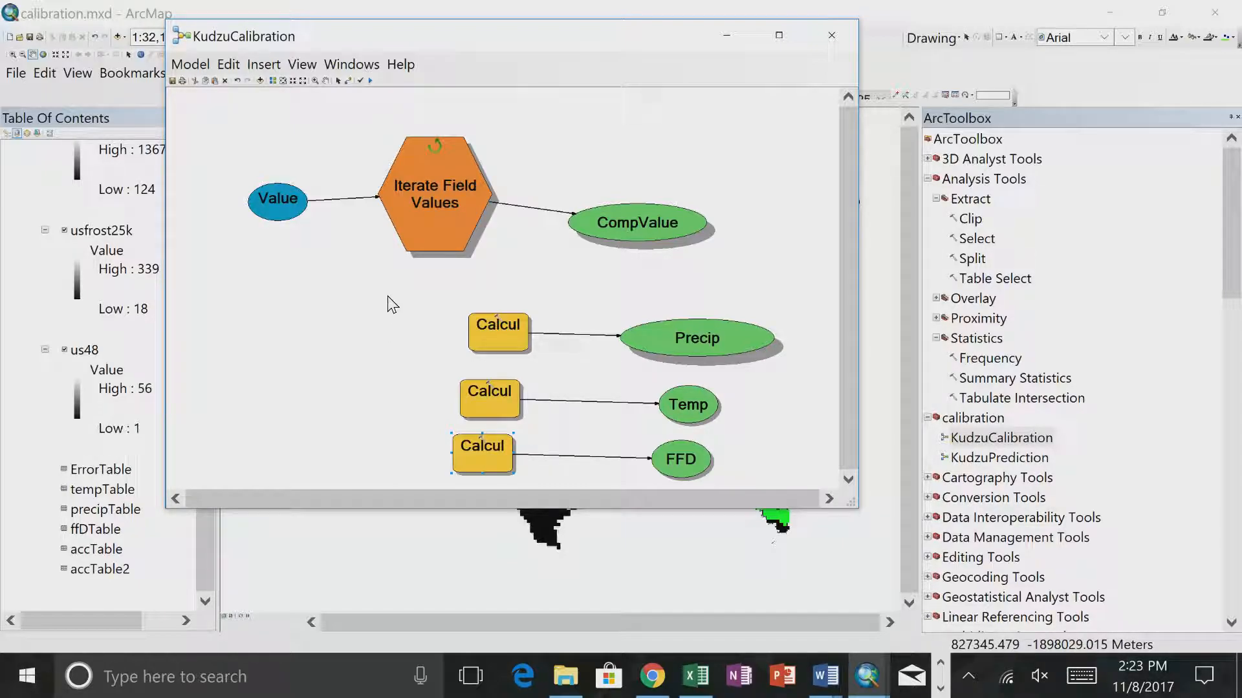
- Enlarge the model window downward and add the KudzuPrediction model below the three Calculate Value tools
{"action": "left_click_drag", "start_coordinate": [454, 509], "coordinate": [452, 637]}
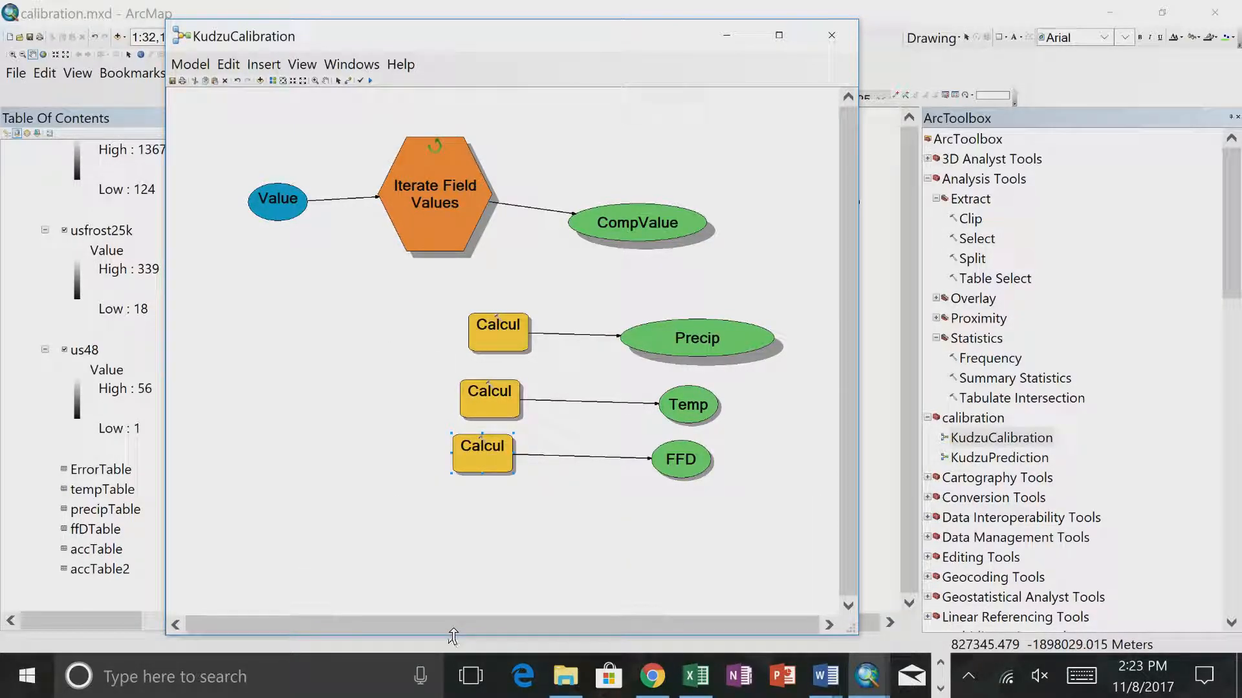
{"action": "left_click_drag", "start_coordinate": [1003, 438], "coordinate": [429, 564]}
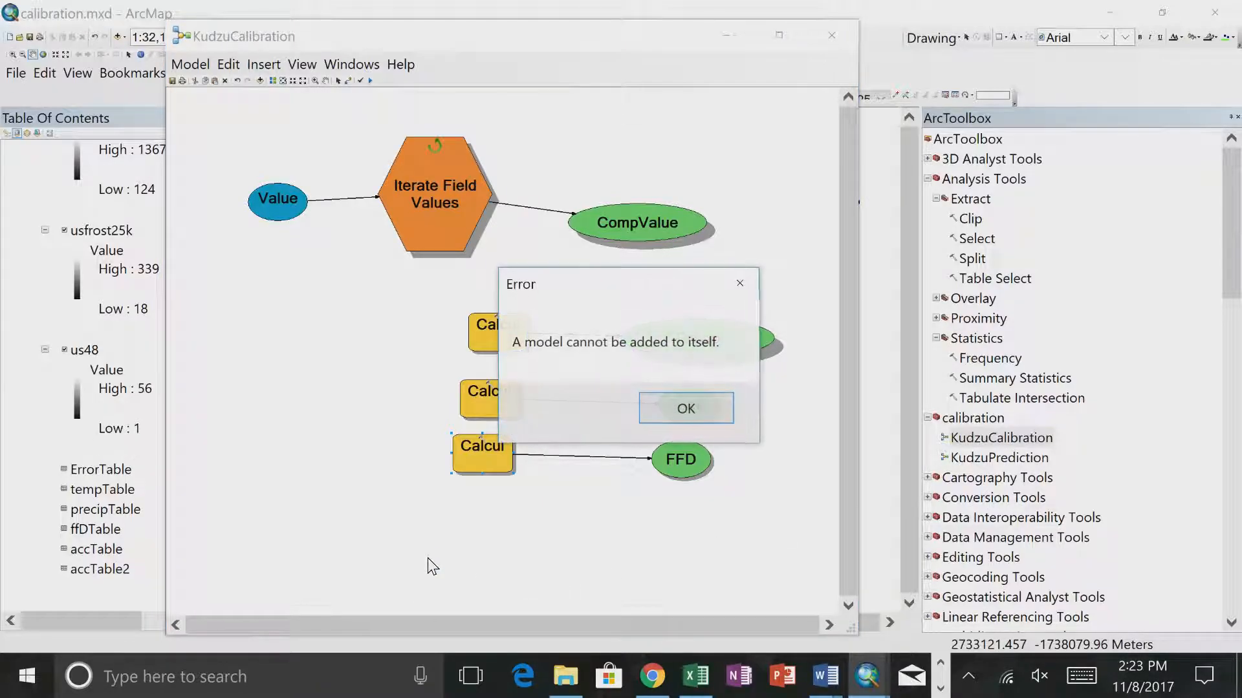
{"action": "left_click", "coordinate": [703, 408]}
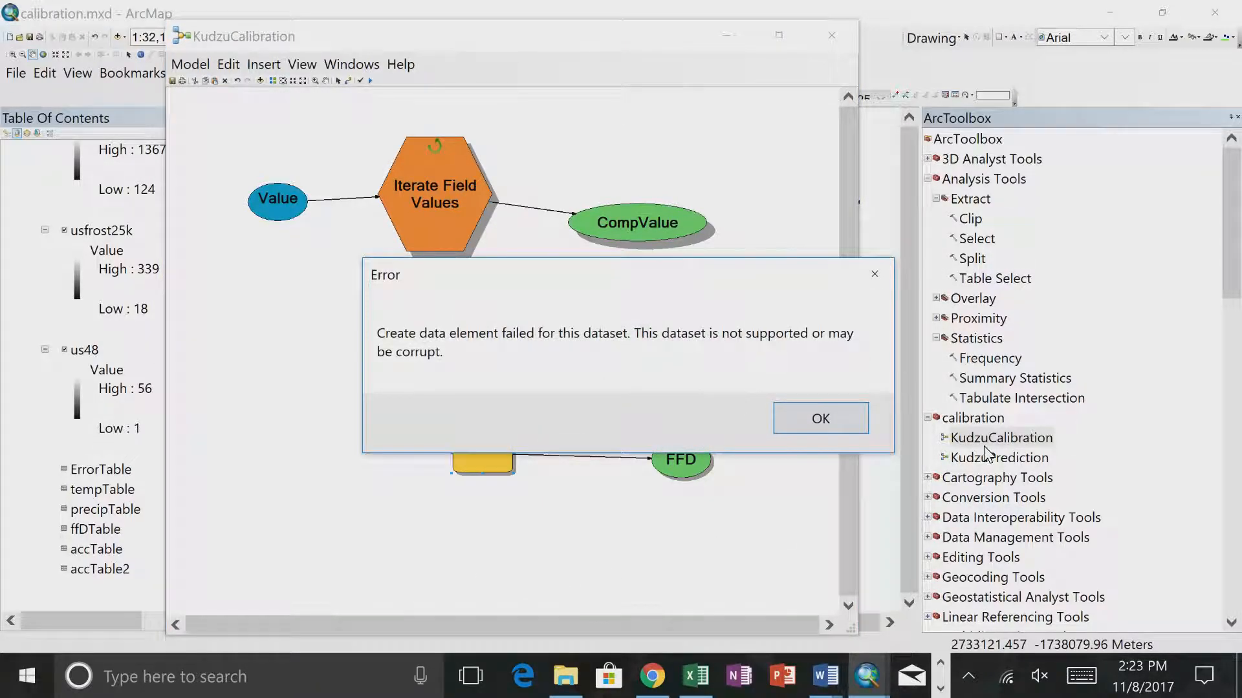
{"action": "left_click", "coordinate": [843, 421]}
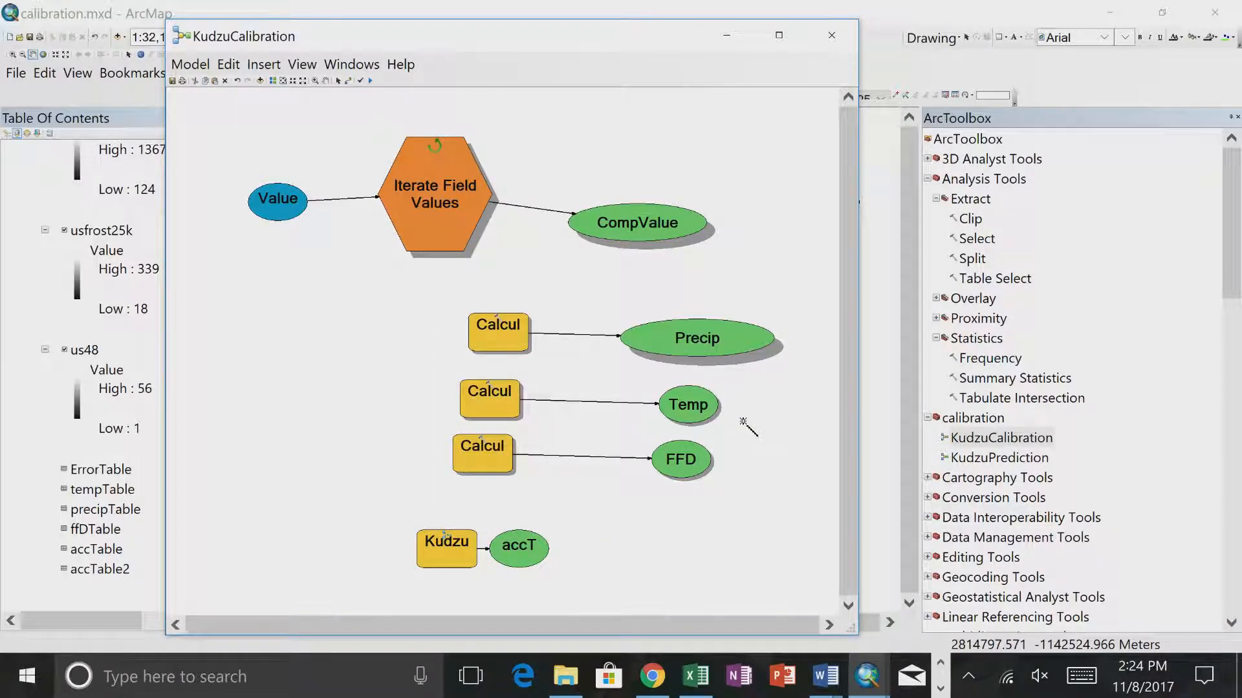
- Connect FFD, Temp and Precip to the KudzuPrediction tool as FFD_Min, Temp_Min and Precip_Min respectively
{"action": "left_click_drag", "start_coordinate": [698, 469], "coordinate": [445, 546]}
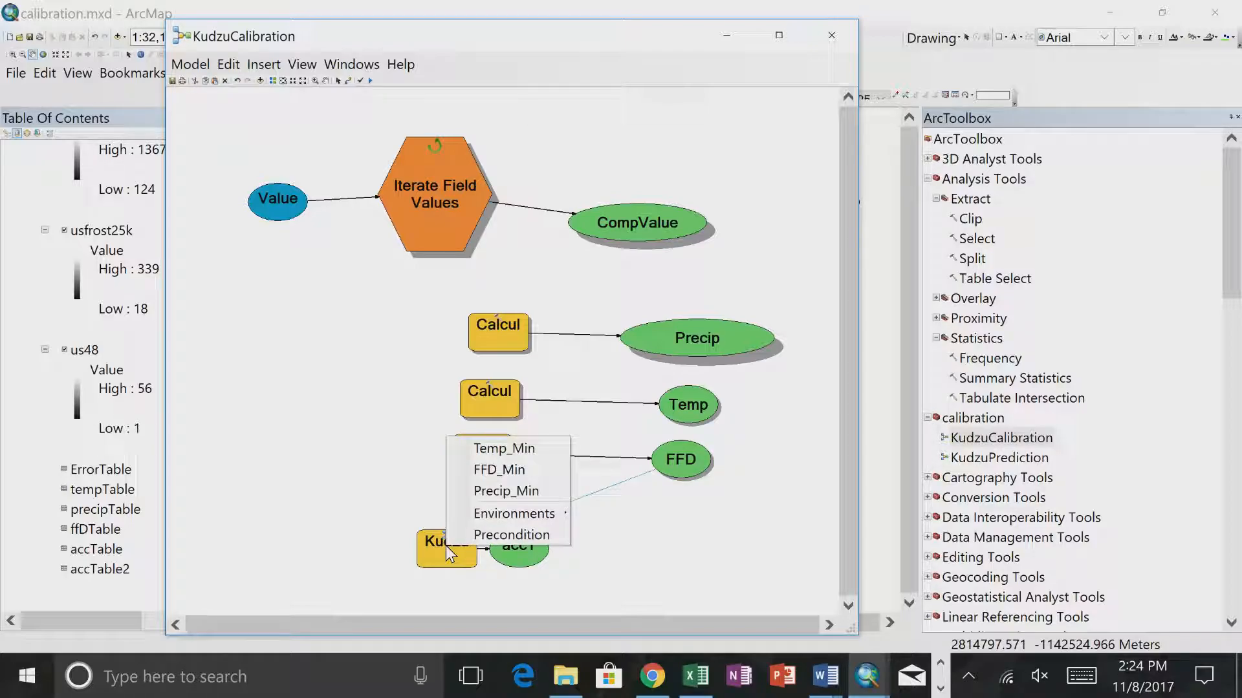
{"action": "left_click", "coordinate": [507, 471]}
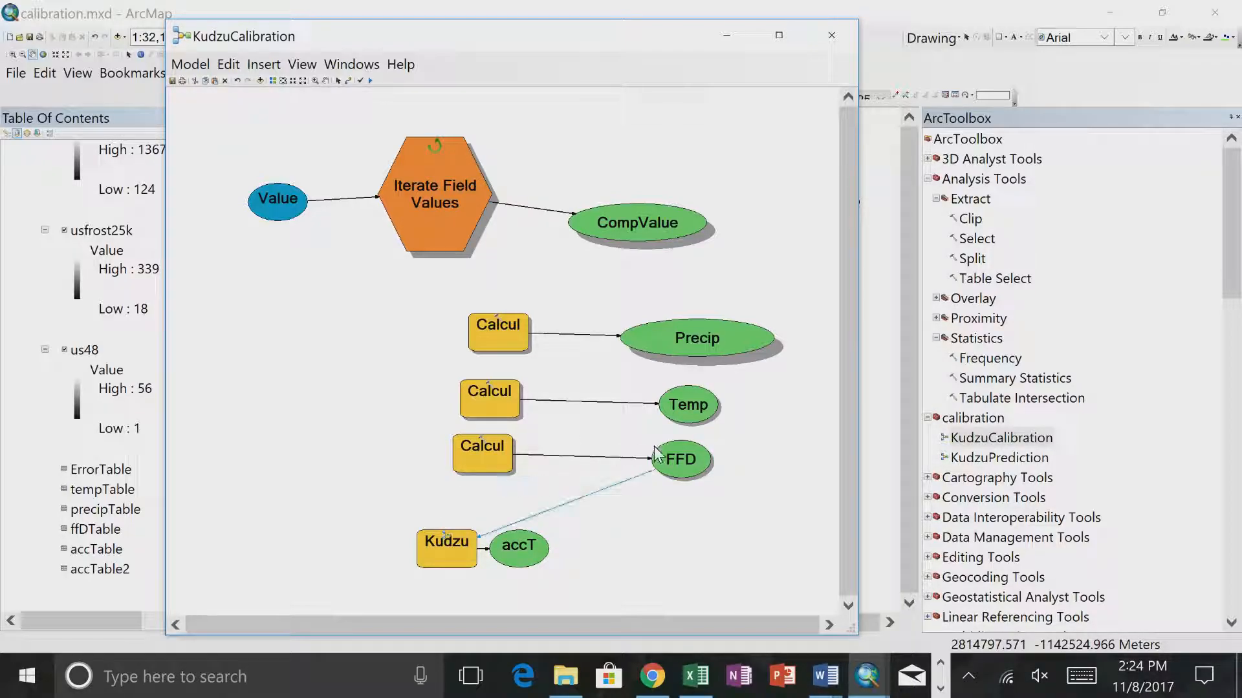
{"action": "left_click_drag", "start_coordinate": [673, 417], "coordinate": [453, 536]}
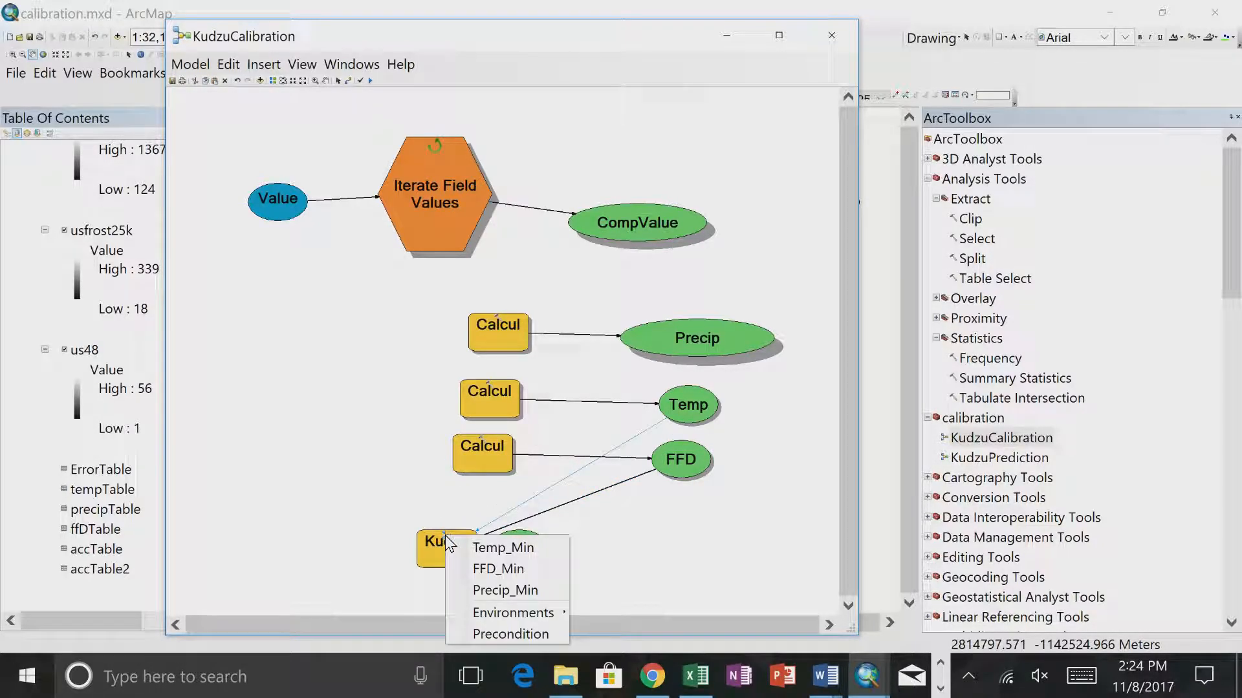
{"action": "left_click", "coordinate": [505, 549]}
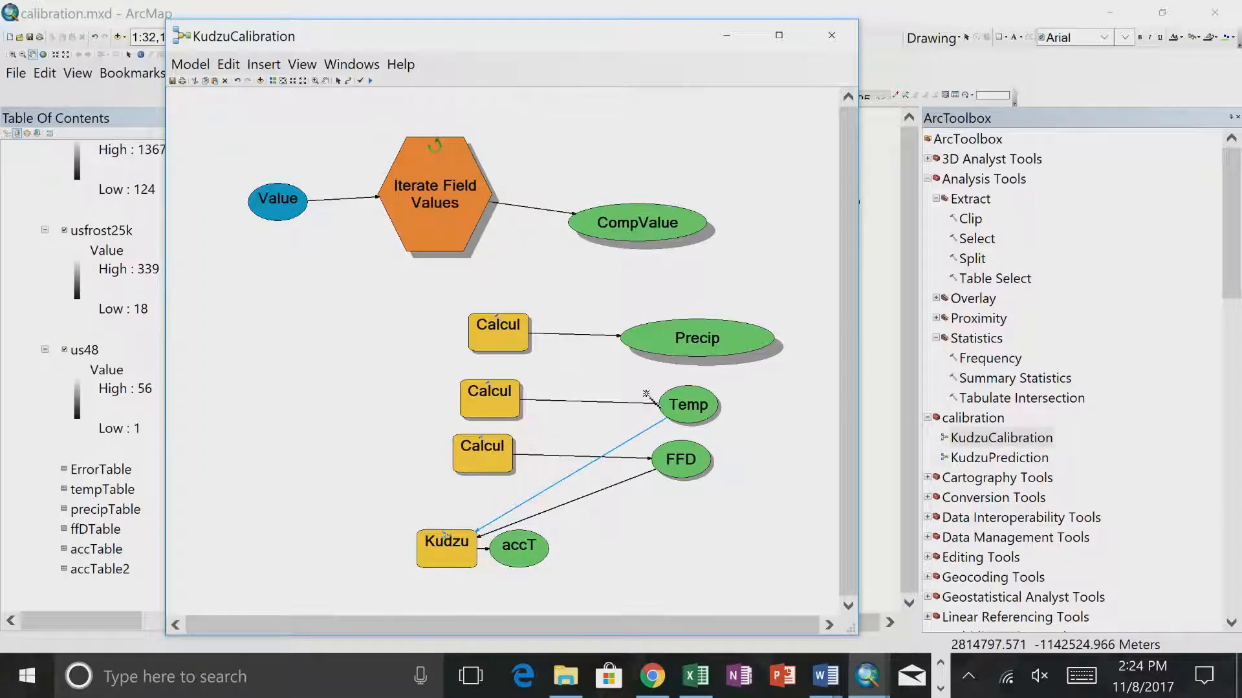
{"action": "left_click_drag", "start_coordinate": [650, 347], "coordinate": [446, 537]}
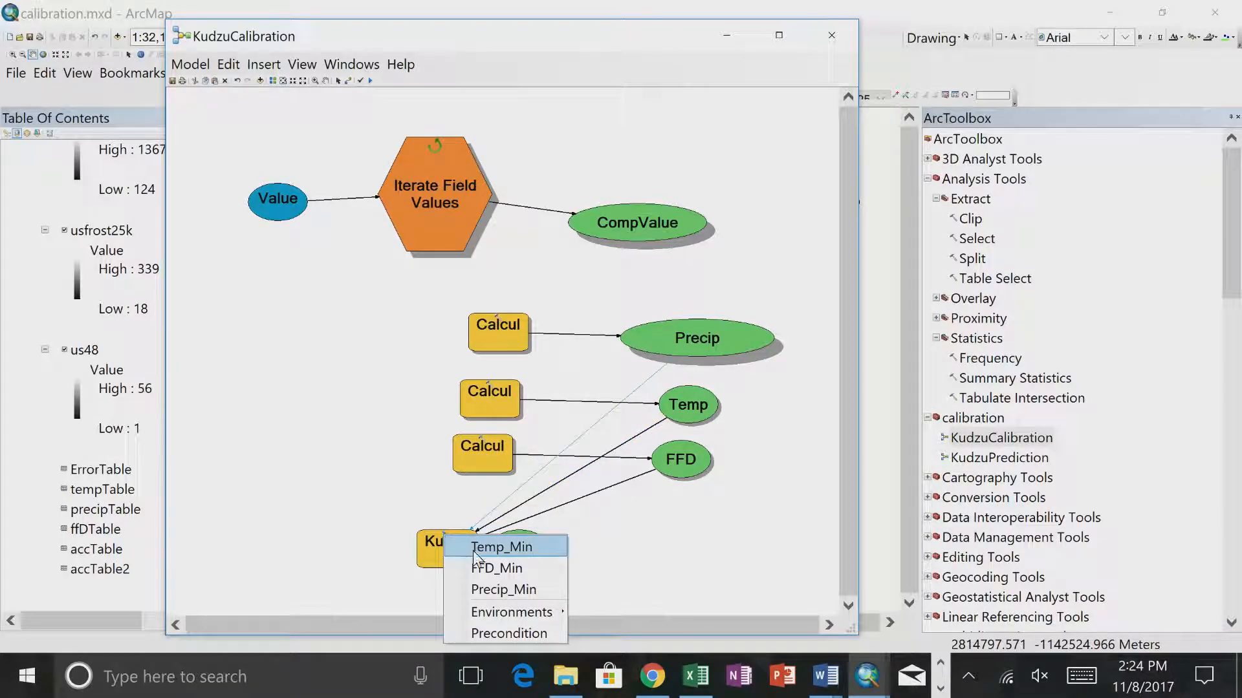
{"action": "left_click", "coordinate": [492, 585]}
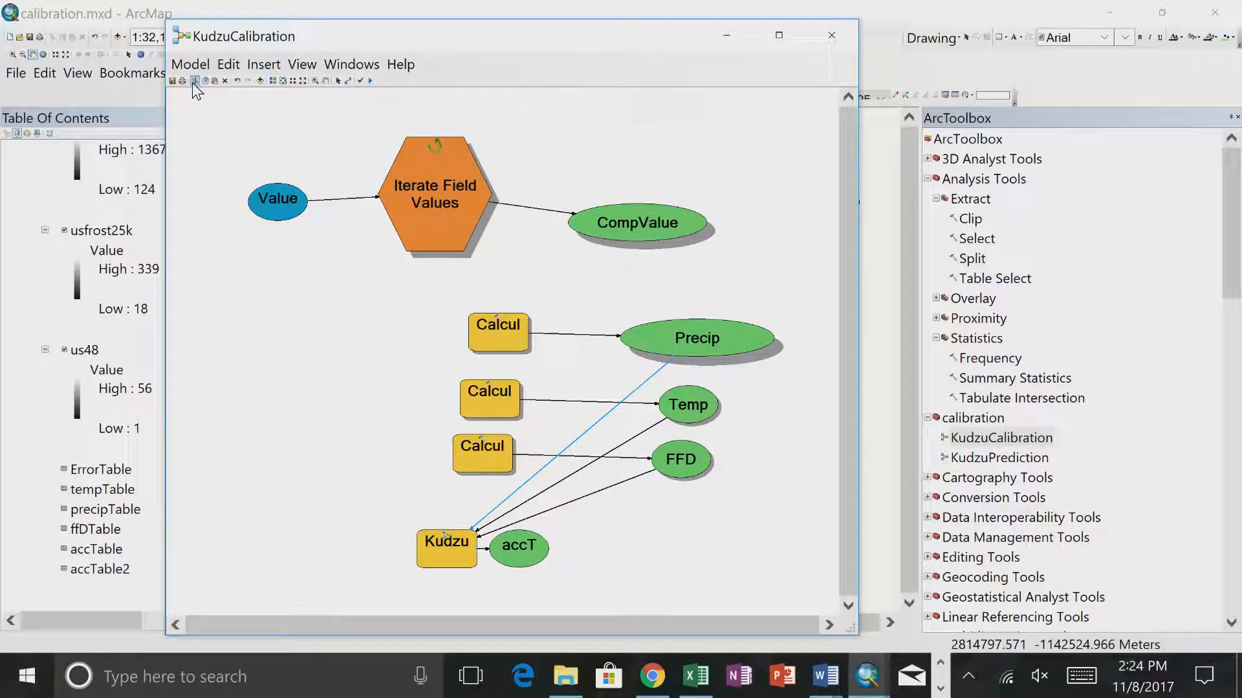
- Set the KudzuPrediction output table path to c:\temp\sa\lab10\calibration.gdb\accTable_%CompValue%
{"action": "double_click", "coordinate": [521, 547]}
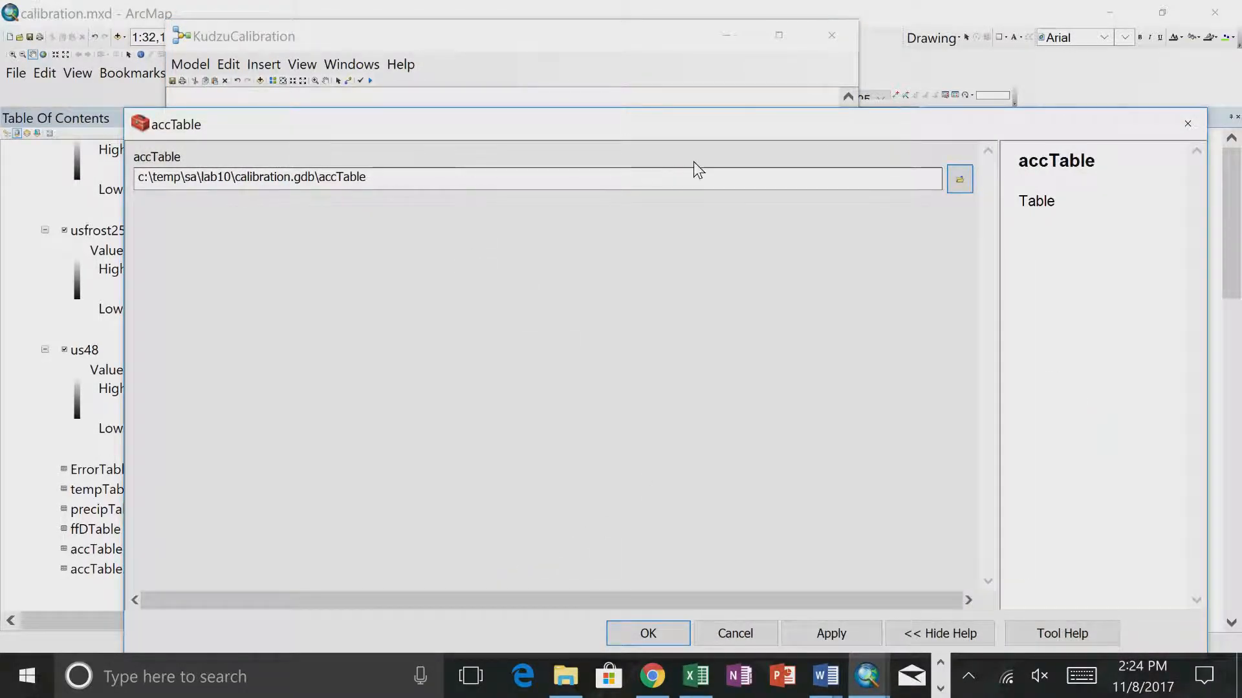
{"action": "left_click", "coordinate": [1187, 124]}
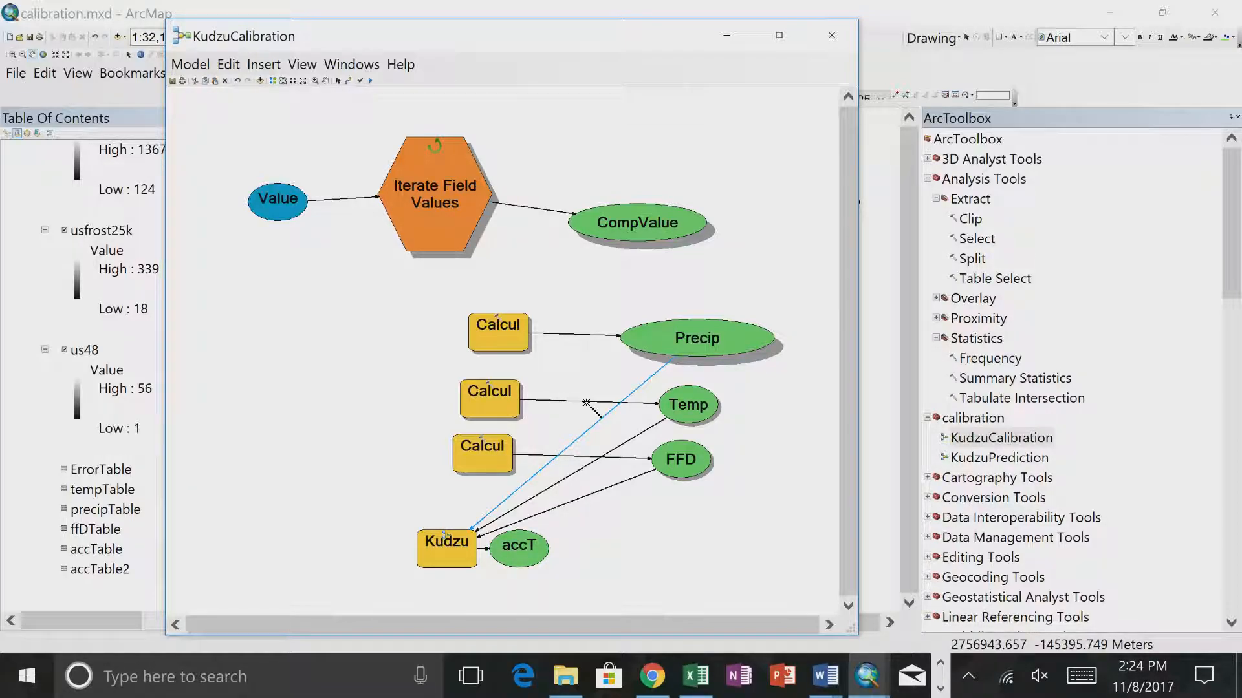
{"action": "double_click", "coordinate": [545, 548]}
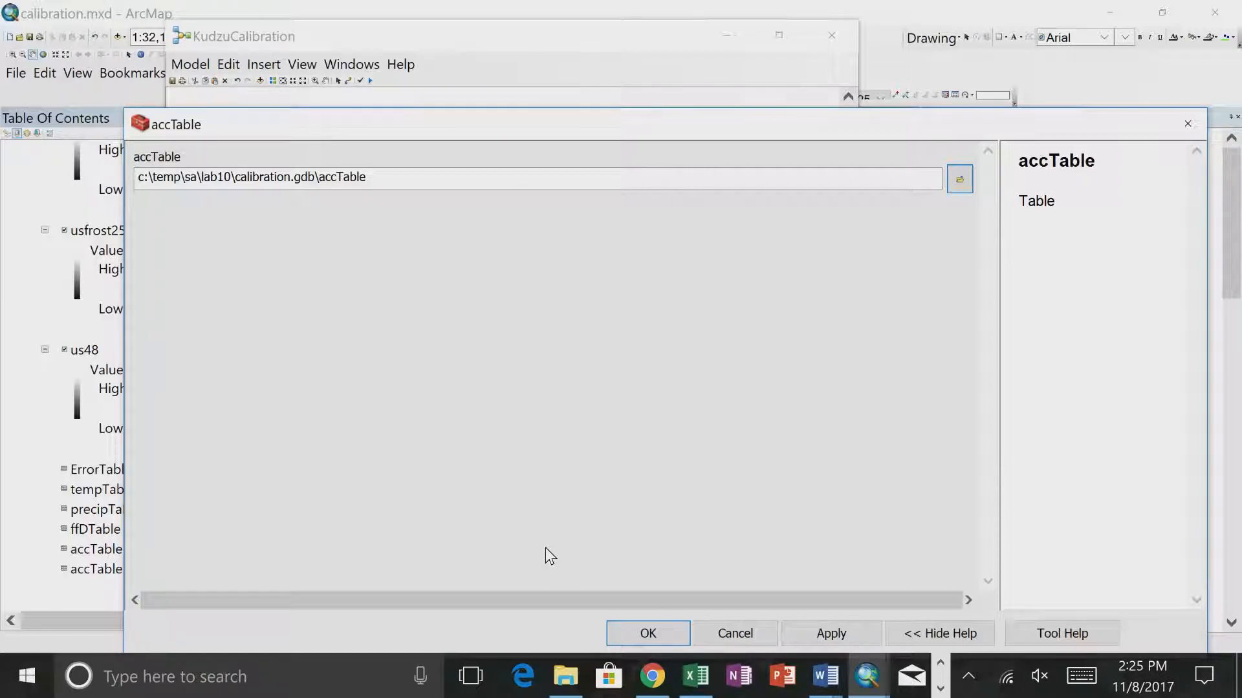
{"action": "left_click_drag", "start_coordinate": [509, 132], "coordinate": [450, 362]}
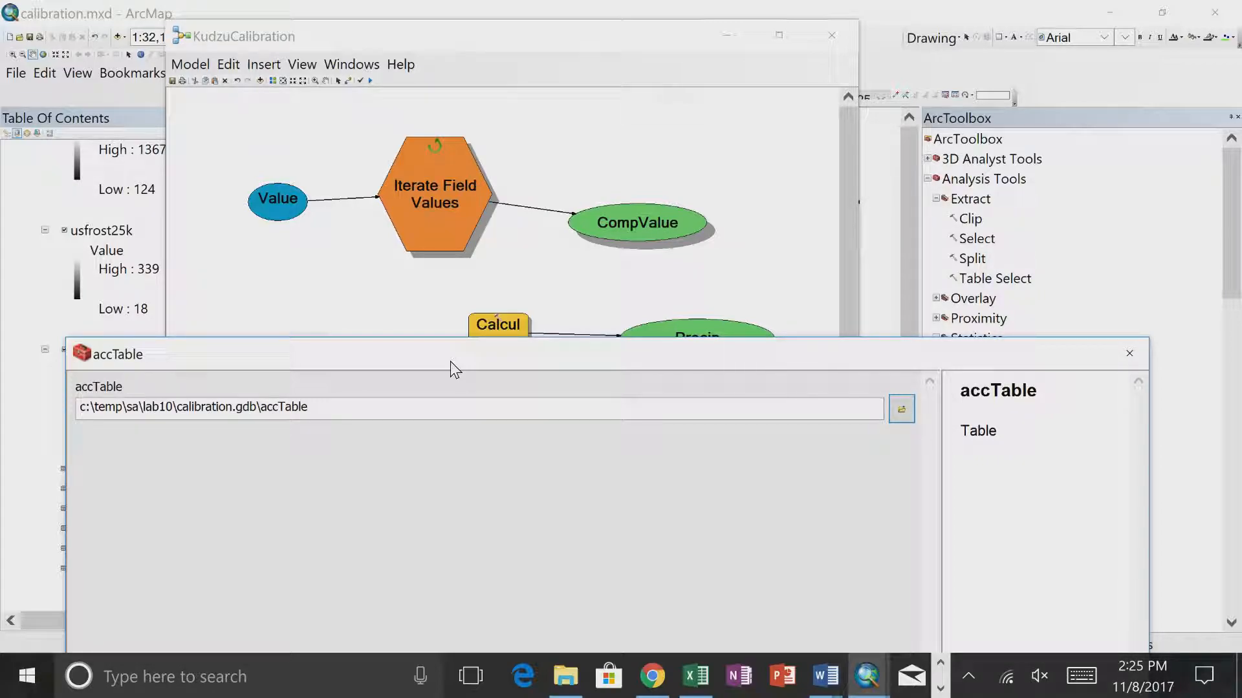
{"action": "left_click", "coordinate": [369, 406]}
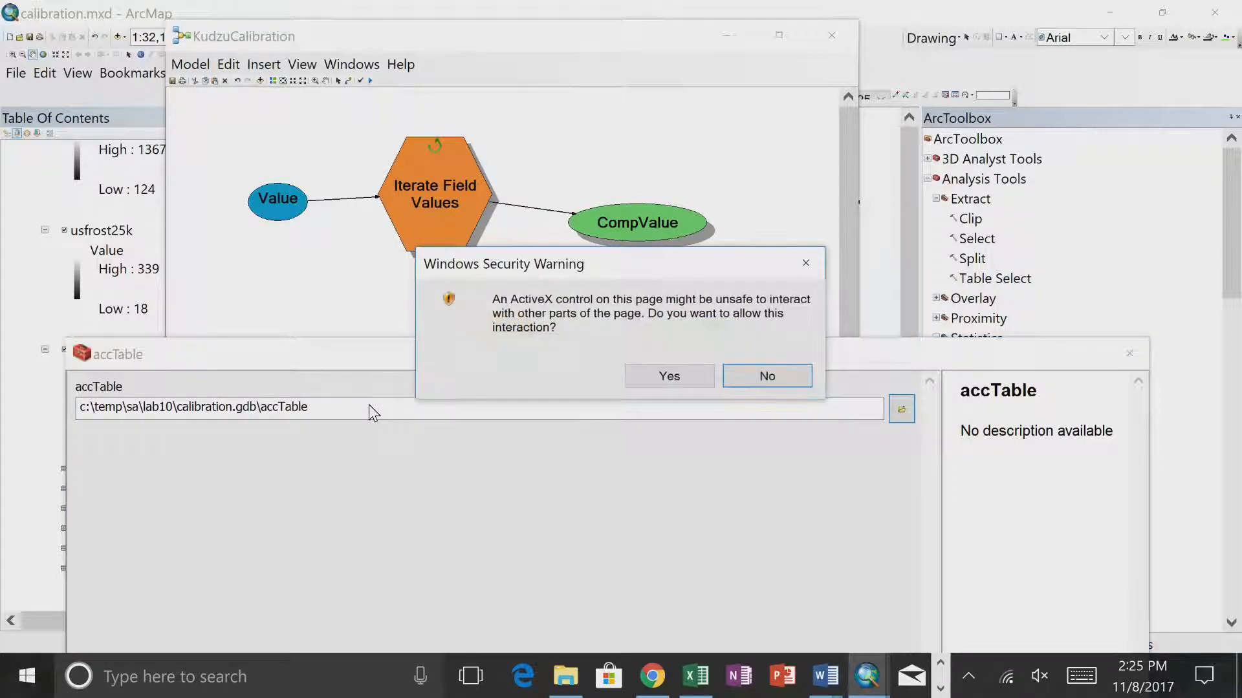
{"action": "left_click", "coordinate": [695, 365]}
{"action": "left_click", "coordinate": [502, 408]}
{"action": "type", "text": "_%Com"}
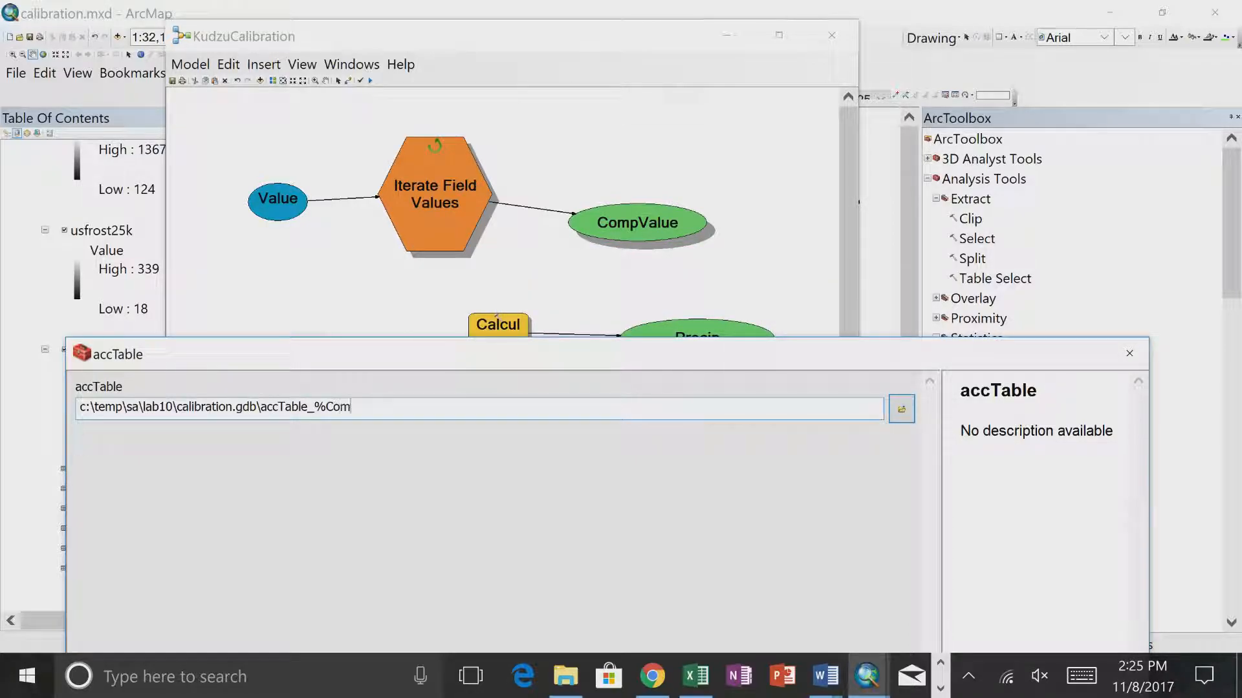
{"action": "type", "text": "pValue%"}
{"action": "left_click_drag", "start_coordinate": [513, 348], "coordinate": [513, 83]}
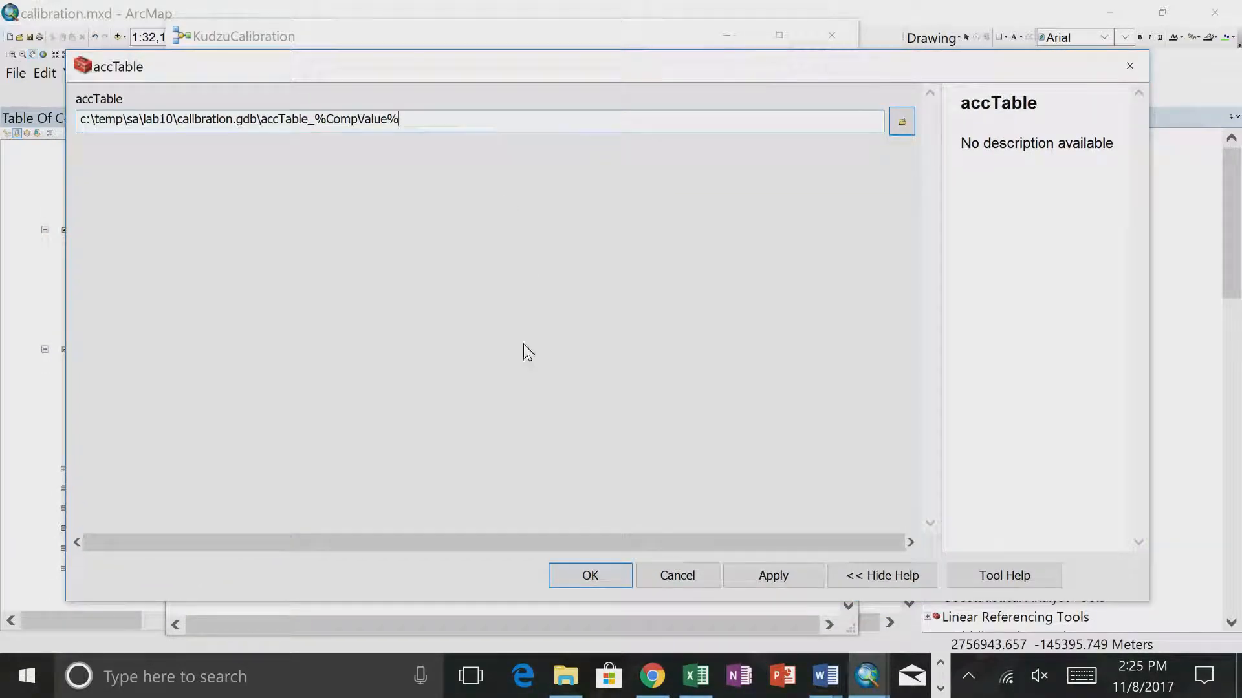
{"action": "left_click", "coordinate": [577, 580]}
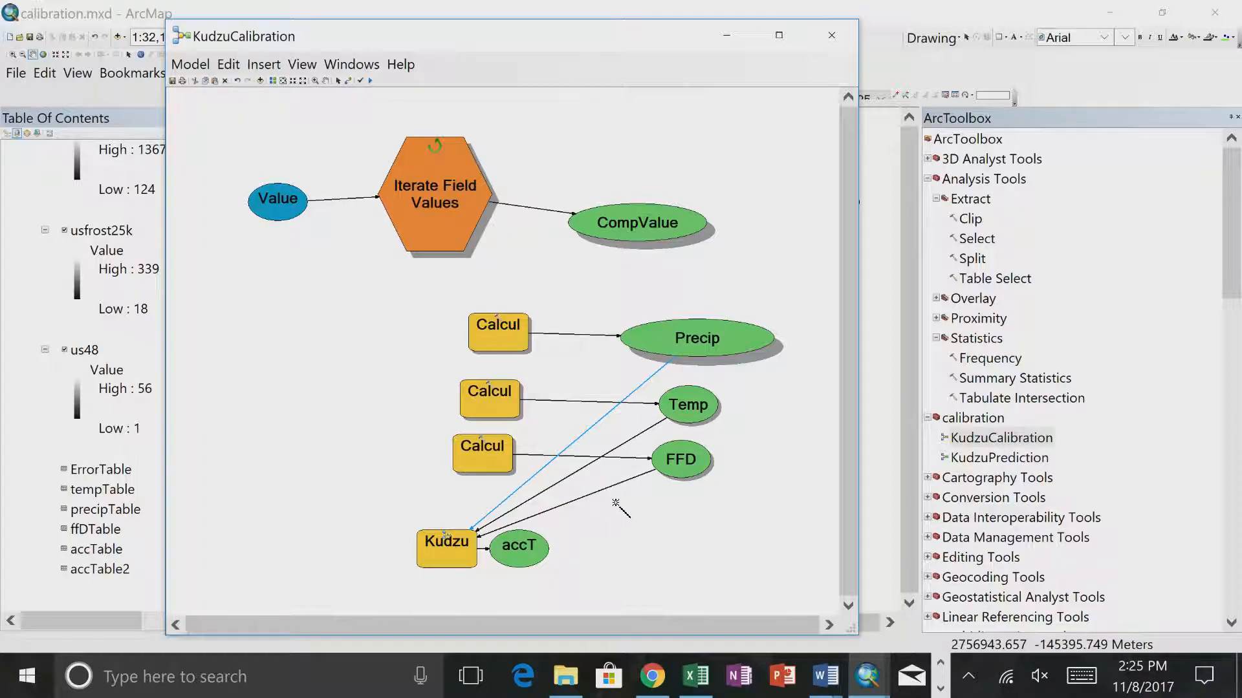
- Add a Collect Values tool to the model and connect KudzuPrediction's accTable output to it as Input Value
{"action": "right_click", "coordinate": [714, 249]}
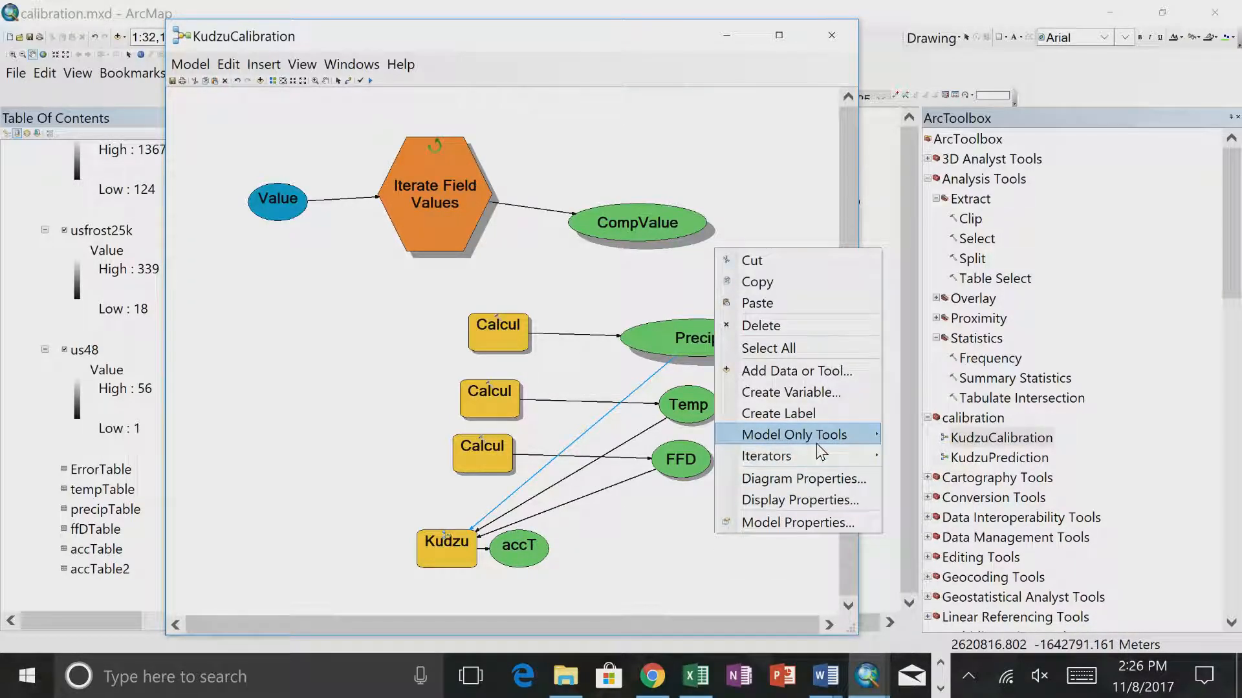
{"action": "mouse_move", "coordinate": [816, 434]}
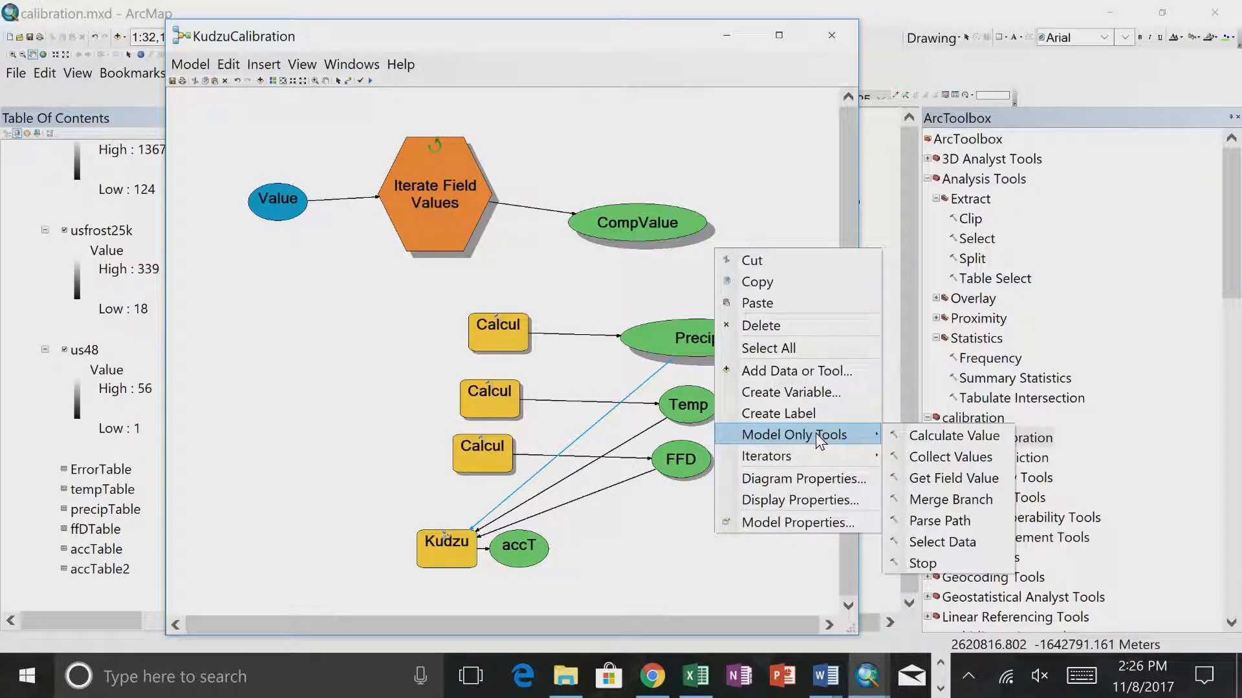
{"action": "left_click", "coordinate": [935, 457]}
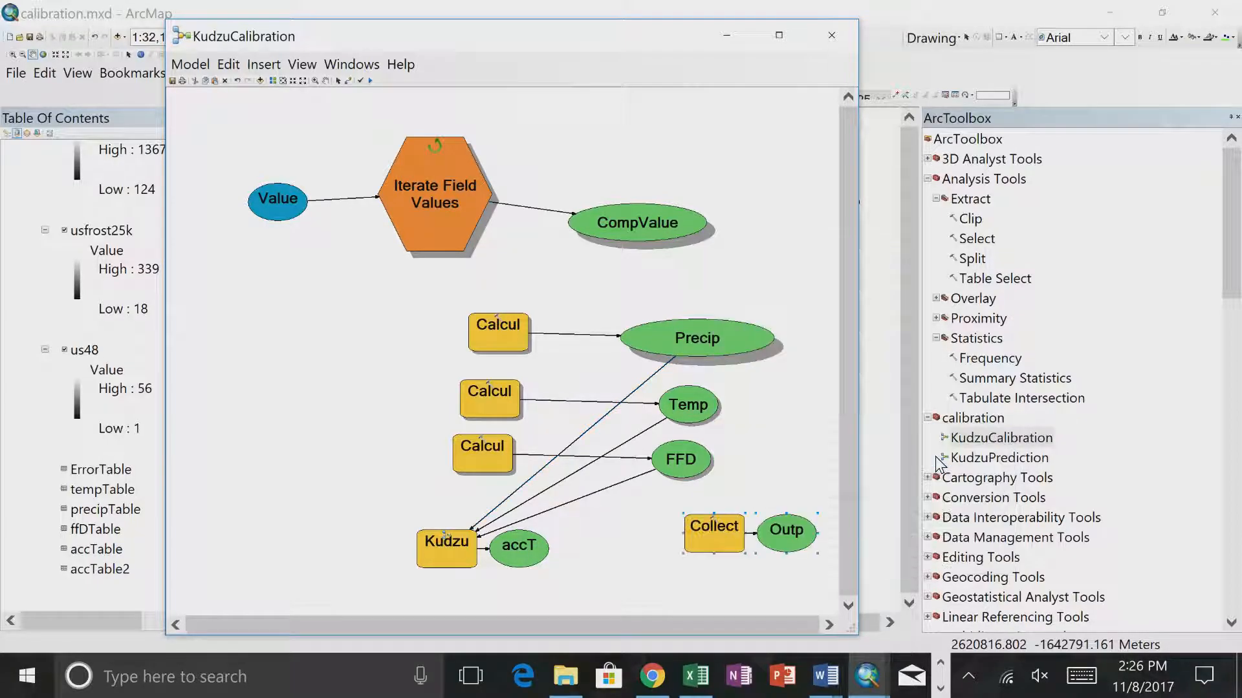
{"action": "double_click", "coordinate": [712, 540]}
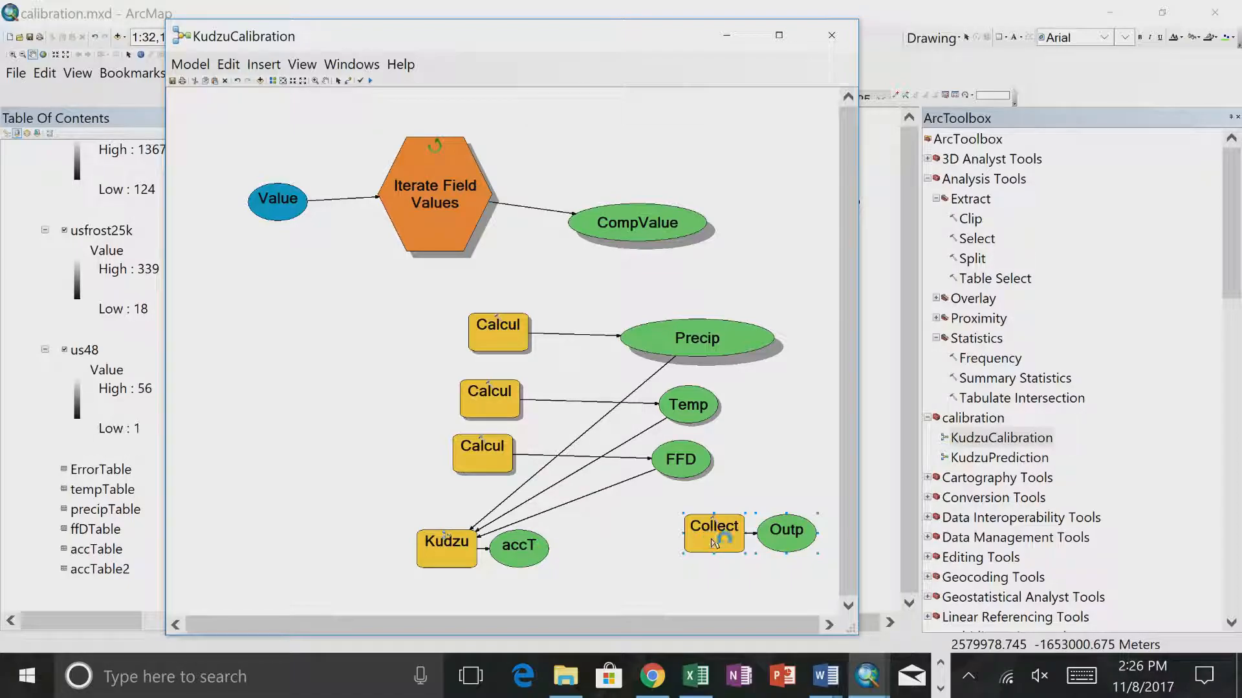
{"action": "left_click", "coordinate": [676, 571]}
{"action": "left_click_drag", "start_coordinate": [533, 555], "coordinate": [702, 535]}
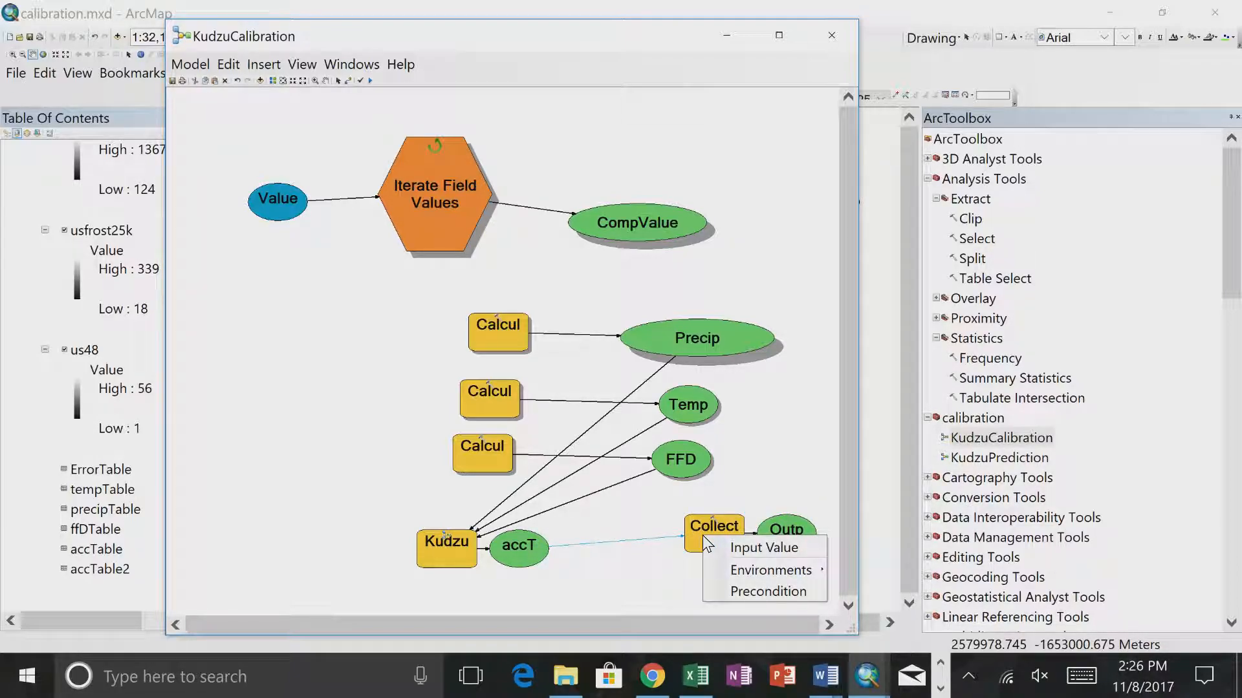
{"action": "left_click", "coordinate": [760, 551]}
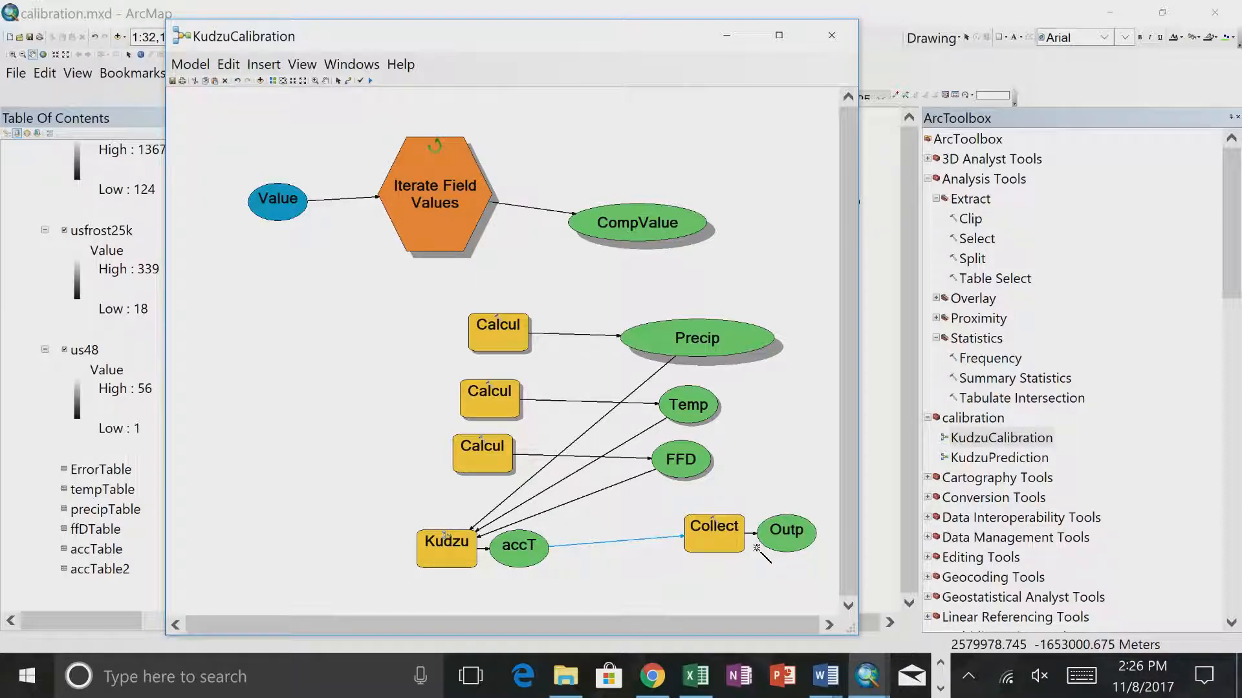
- Check the input list of Collect Values and move the tool and its output closer to accTable
{"action": "double_click", "coordinate": [713, 533]}
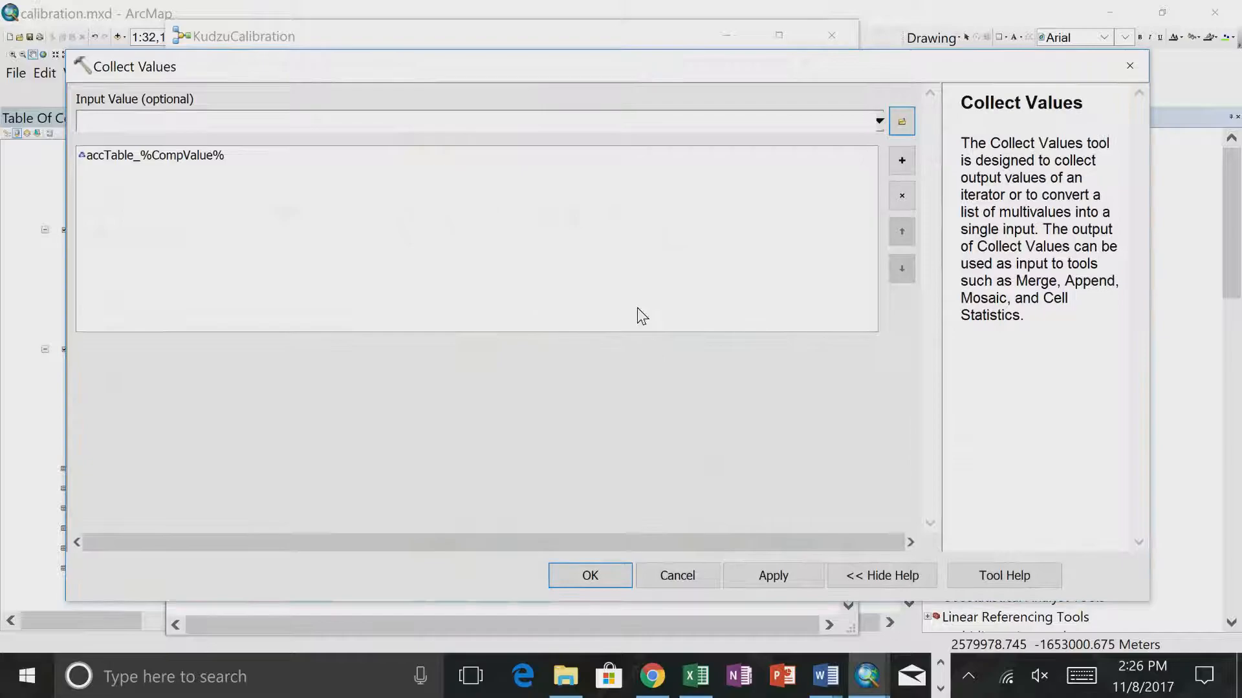
{"action": "left_click", "coordinate": [618, 584]}
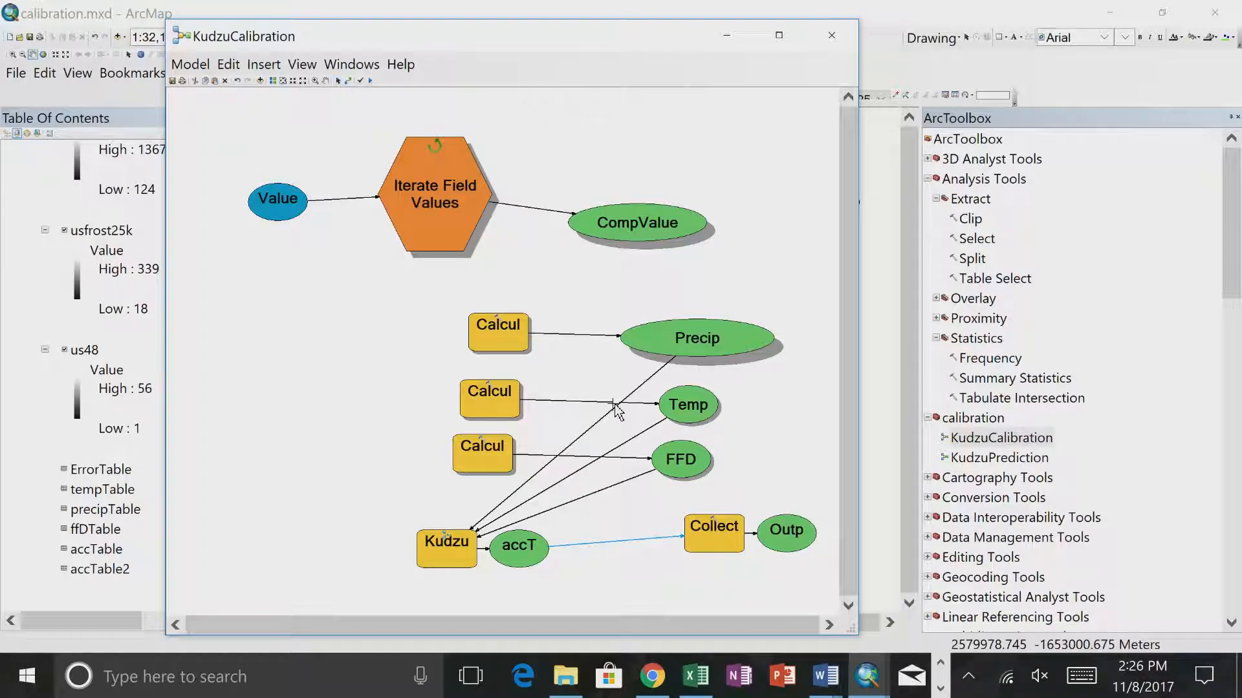
{"action": "left_click_drag", "start_coordinate": [706, 530], "coordinate": [645, 530]}
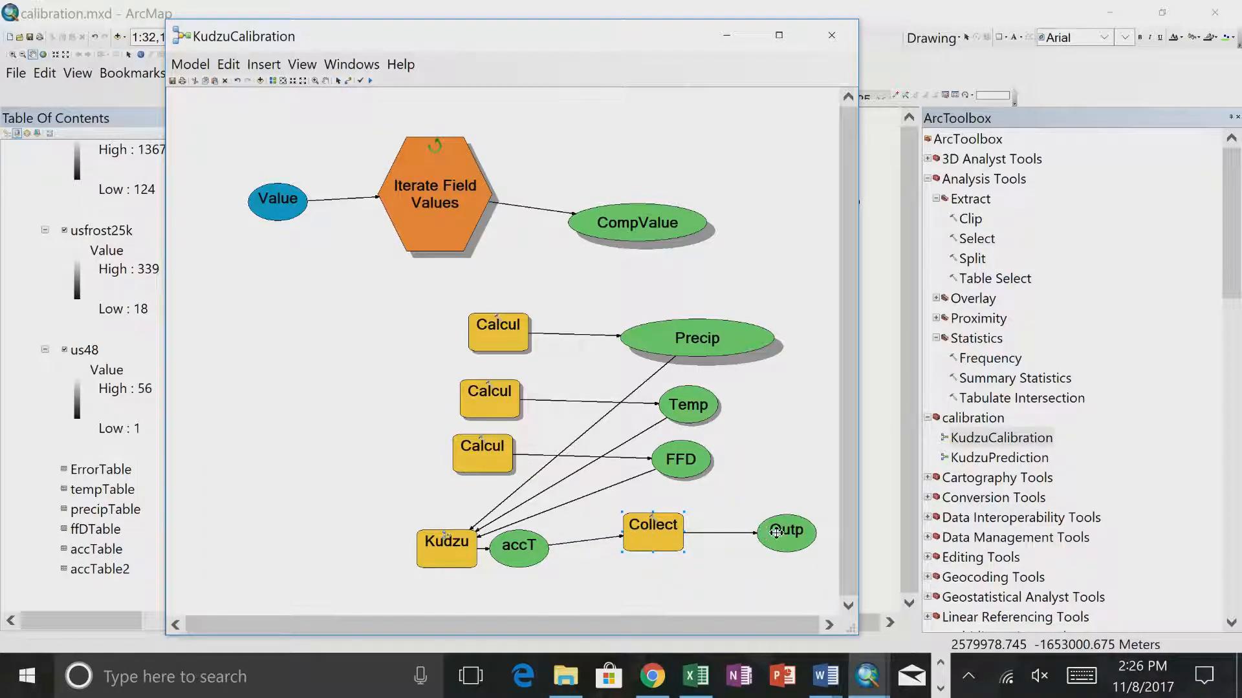
{"action": "left_click_drag", "start_coordinate": [770, 529], "coordinate": [734, 520]}
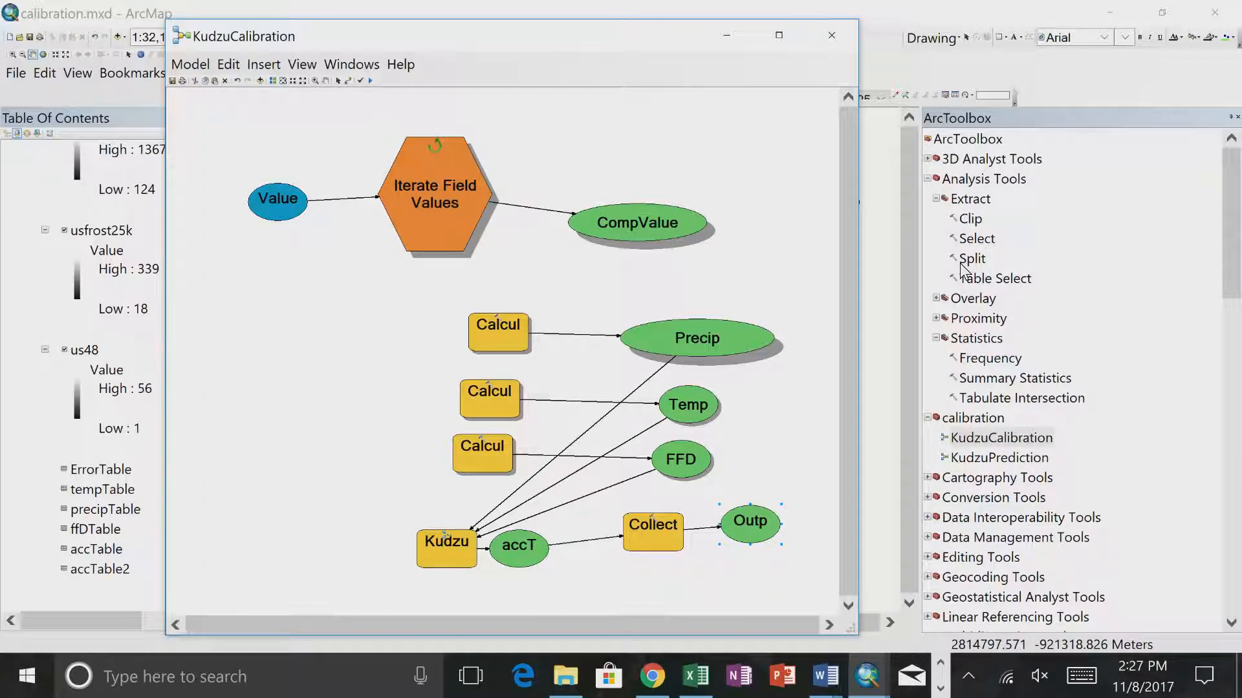
- Read the help page for Collect Values and follow its link to the Merge tool's usage and syntax
{"action": "double_click", "coordinate": [661, 534]}
{"action": "left_click", "coordinate": [967, 571]}
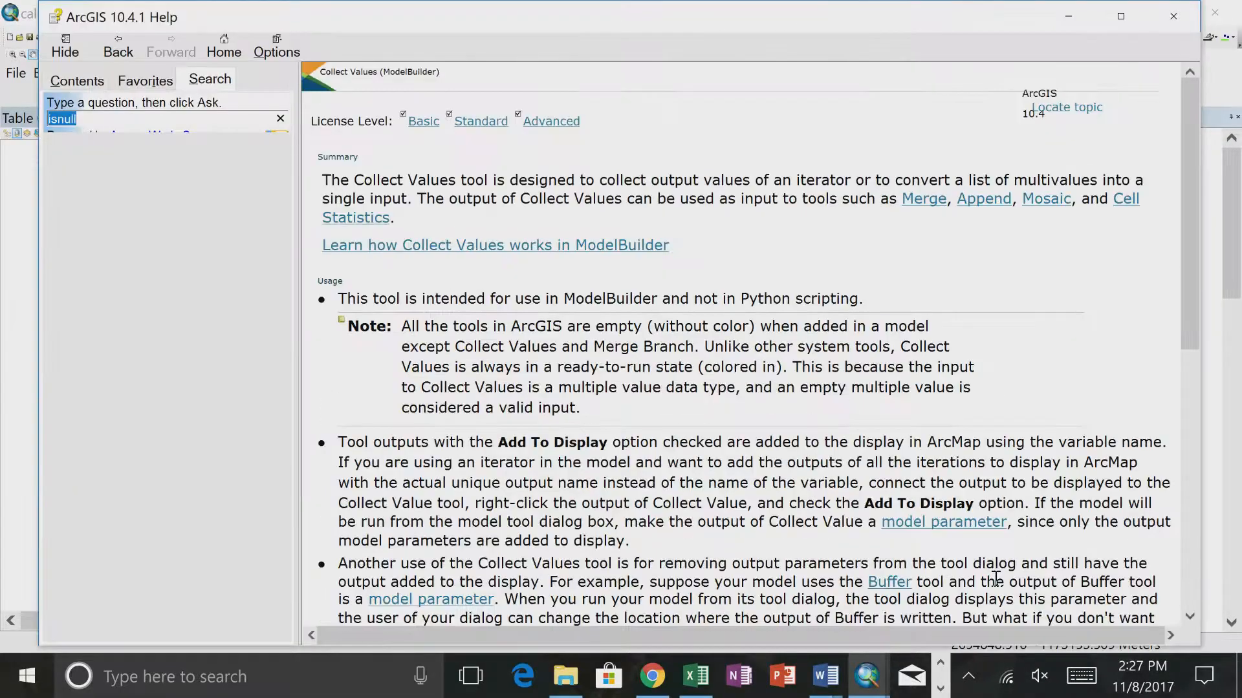
{"action": "scroll", "coordinate": [743, 394], "scroll_direction": "down", "scroll_amount": 4}
{"action": "scroll", "coordinate": [743, 395], "scroll_direction": "up", "scroll_amount": 4}
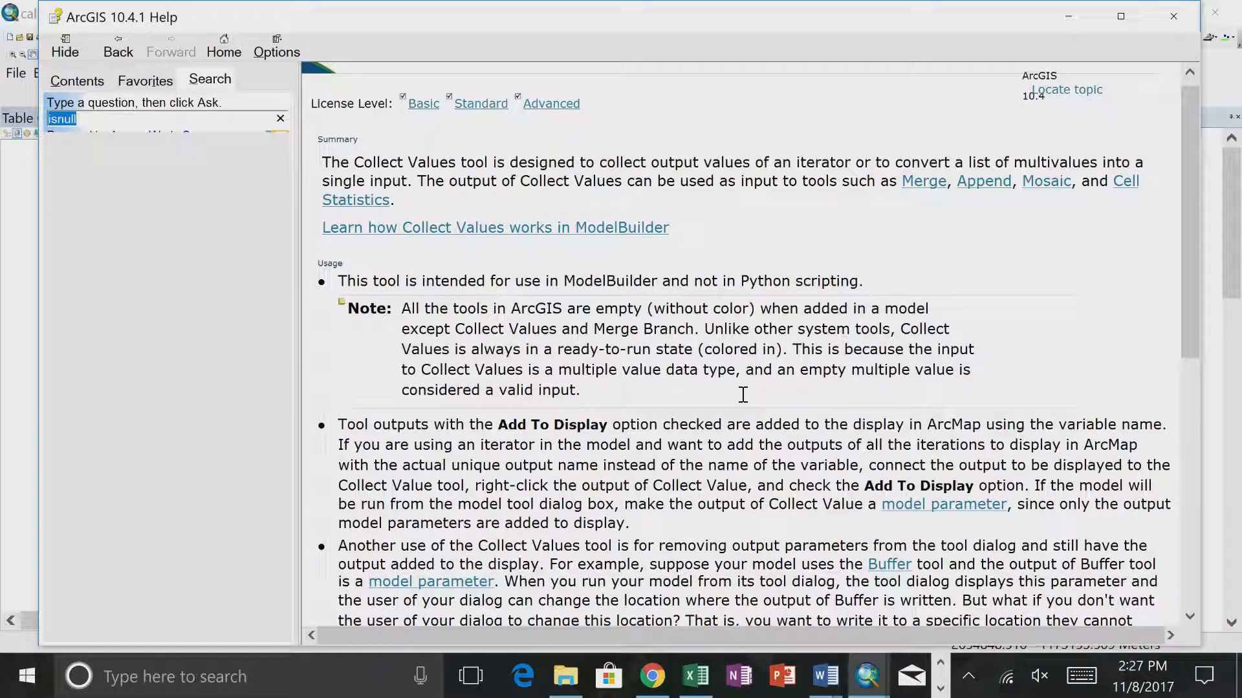
{"action": "left_click", "coordinate": [923, 182]}
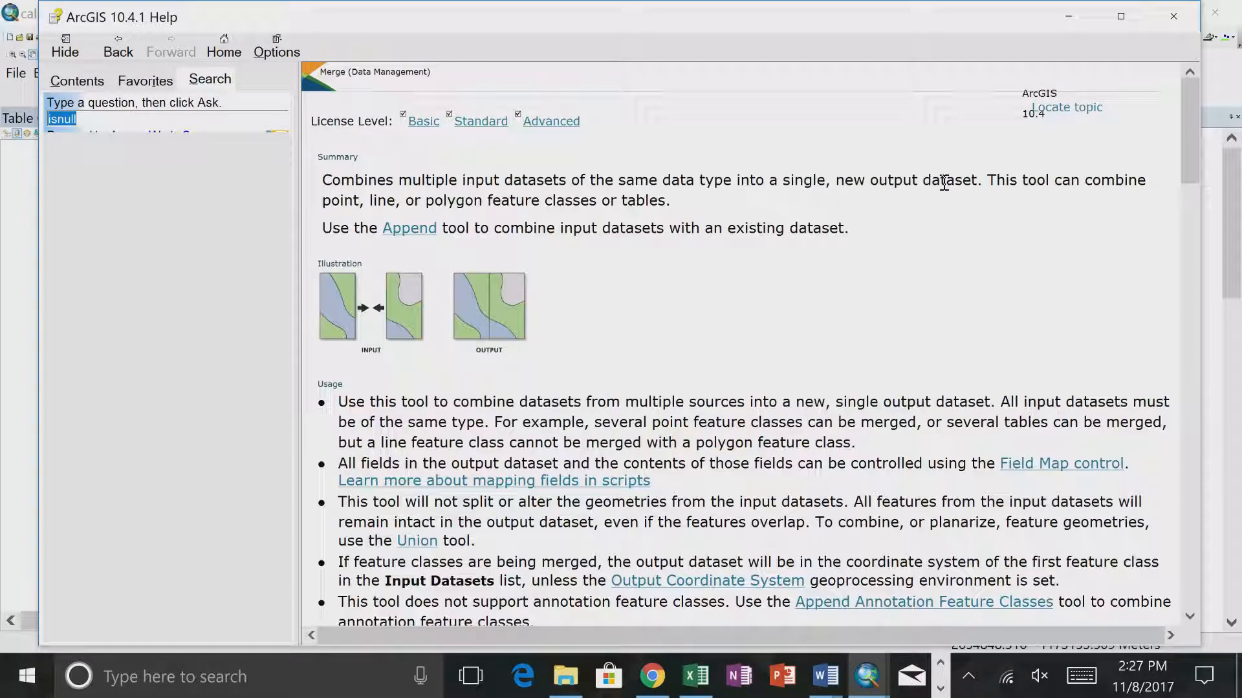
{"action": "scroll", "coordinate": [682, 370], "scroll_direction": "down", "scroll_amount": 20}
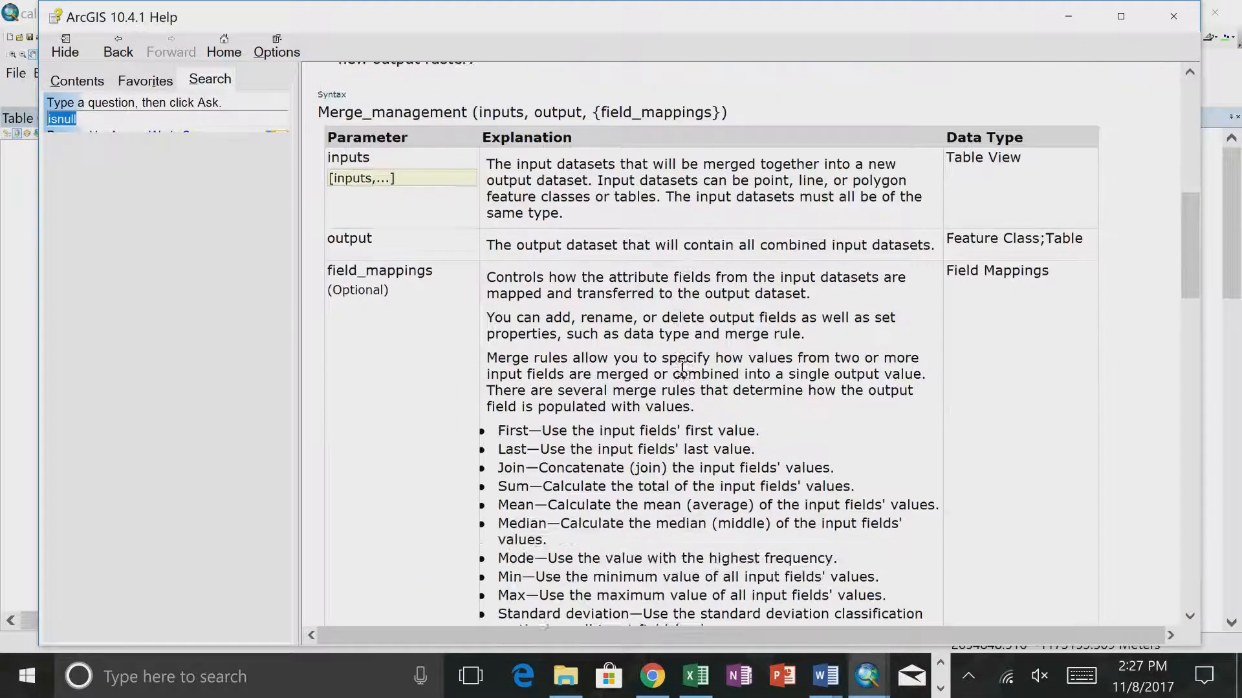
- Review the Merge tool's help page, covering its summary, usage notes, field mapping rules and Python code samples
{"action": "scroll", "coordinate": [683, 370], "scroll_direction": "up", "scroll_amount": 20}
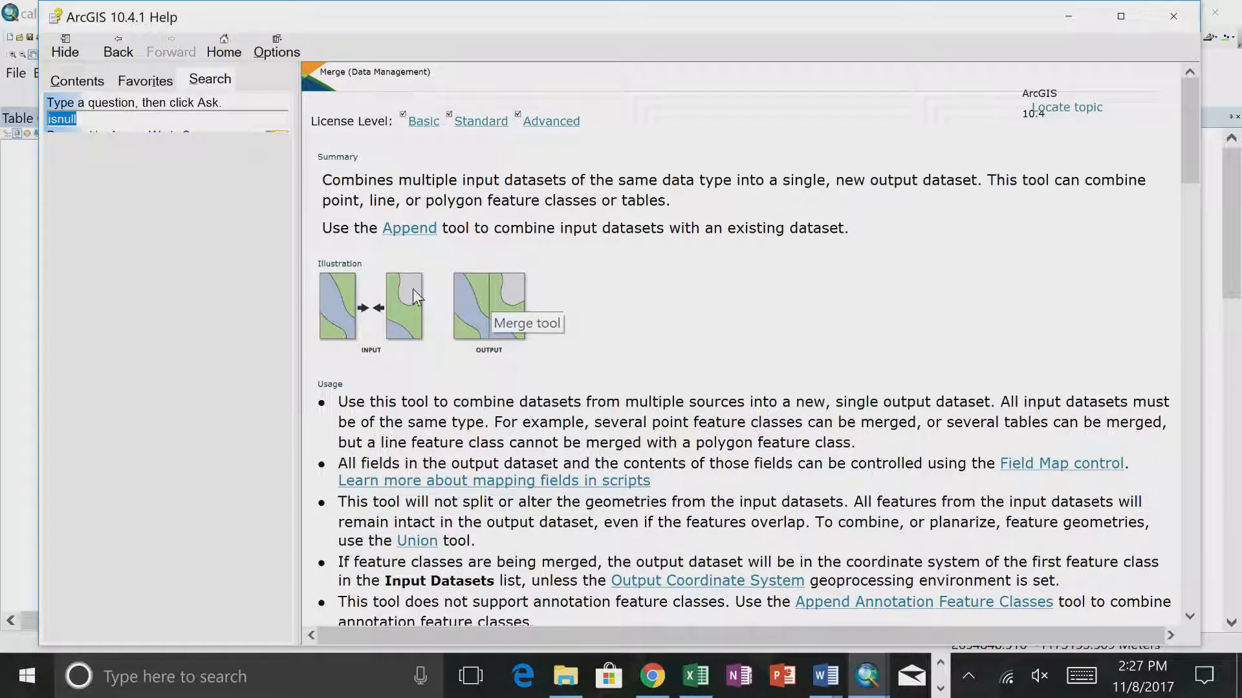
{"action": "scroll", "coordinate": [451, 398], "scroll_direction": "down", "scroll_amount": 1}
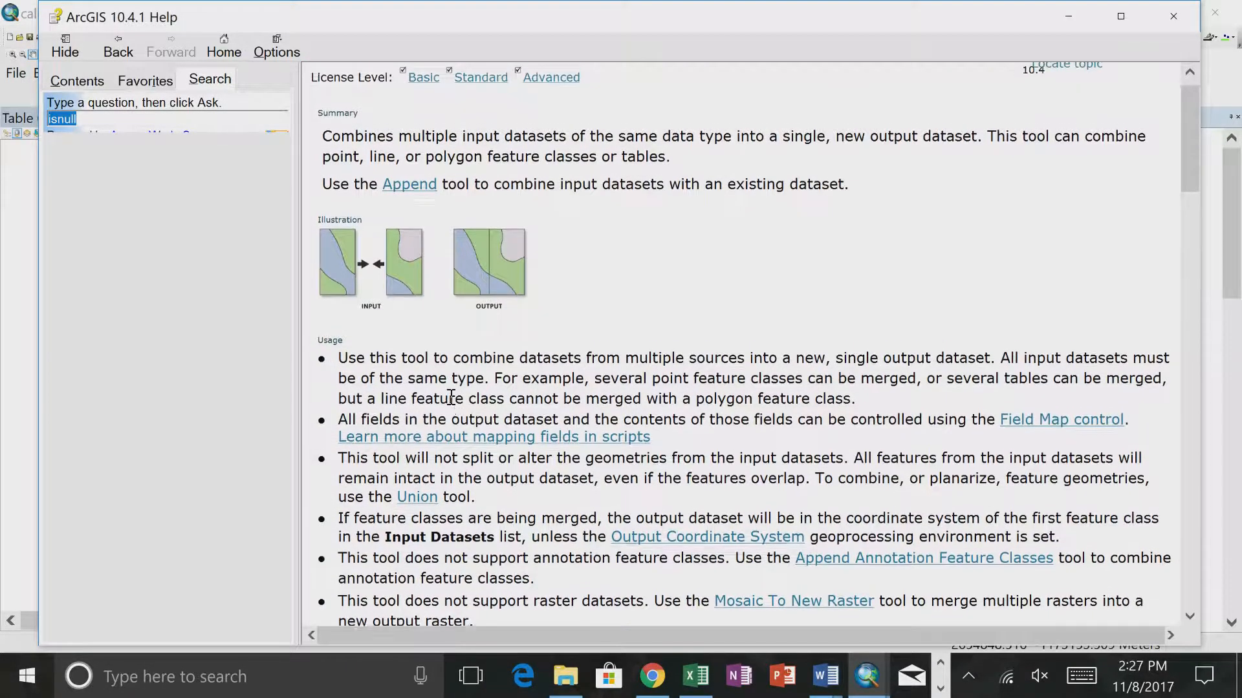
{"action": "scroll", "coordinate": [451, 397], "scroll_direction": "up", "scroll_amount": 1}
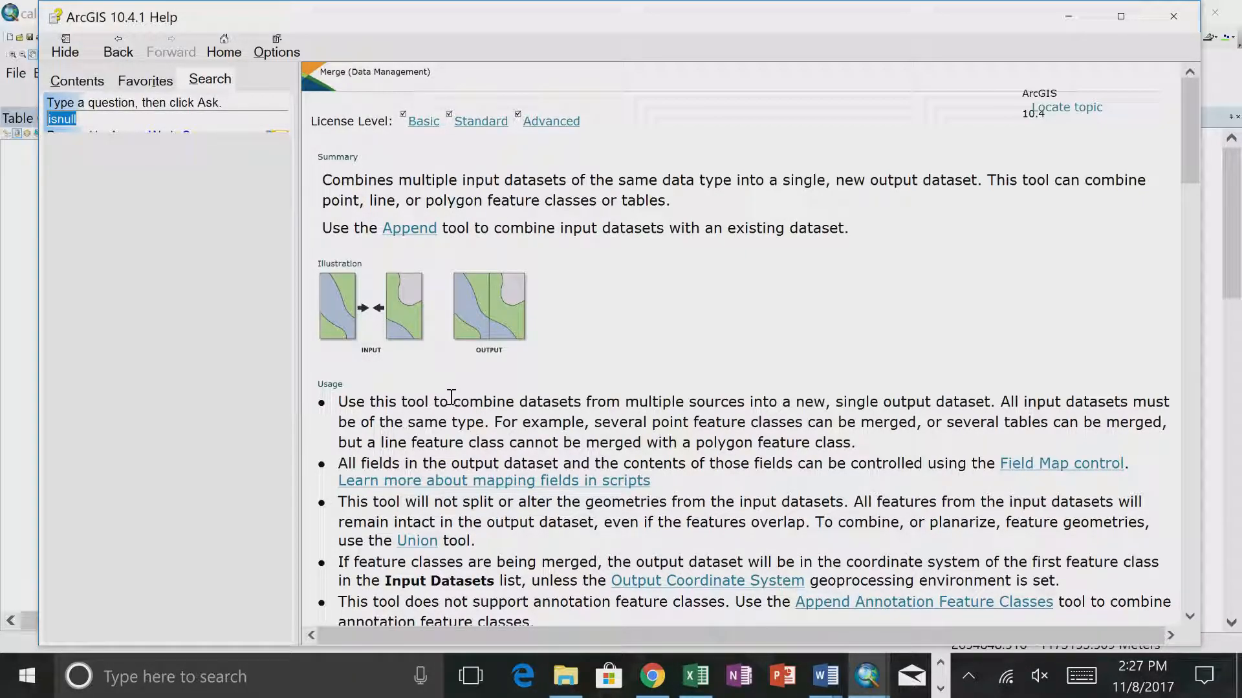
{"action": "scroll", "coordinate": [451, 397], "scroll_direction": "down", "scroll_amount": 10}
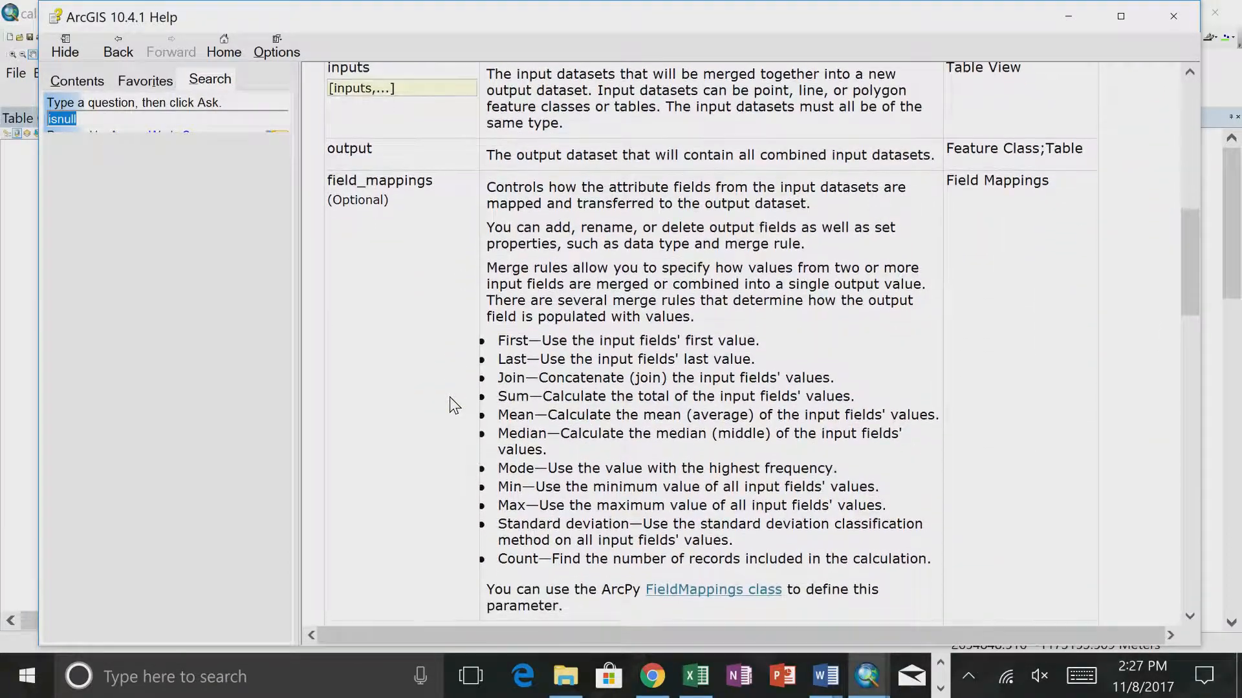
{"action": "scroll", "coordinate": [451, 398], "scroll_direction": "up", "scroll_amount": 2}
{"action": "scroll", "coordinate": [450, 397], "scroll_direction": "down", "scroll_amount": 3}
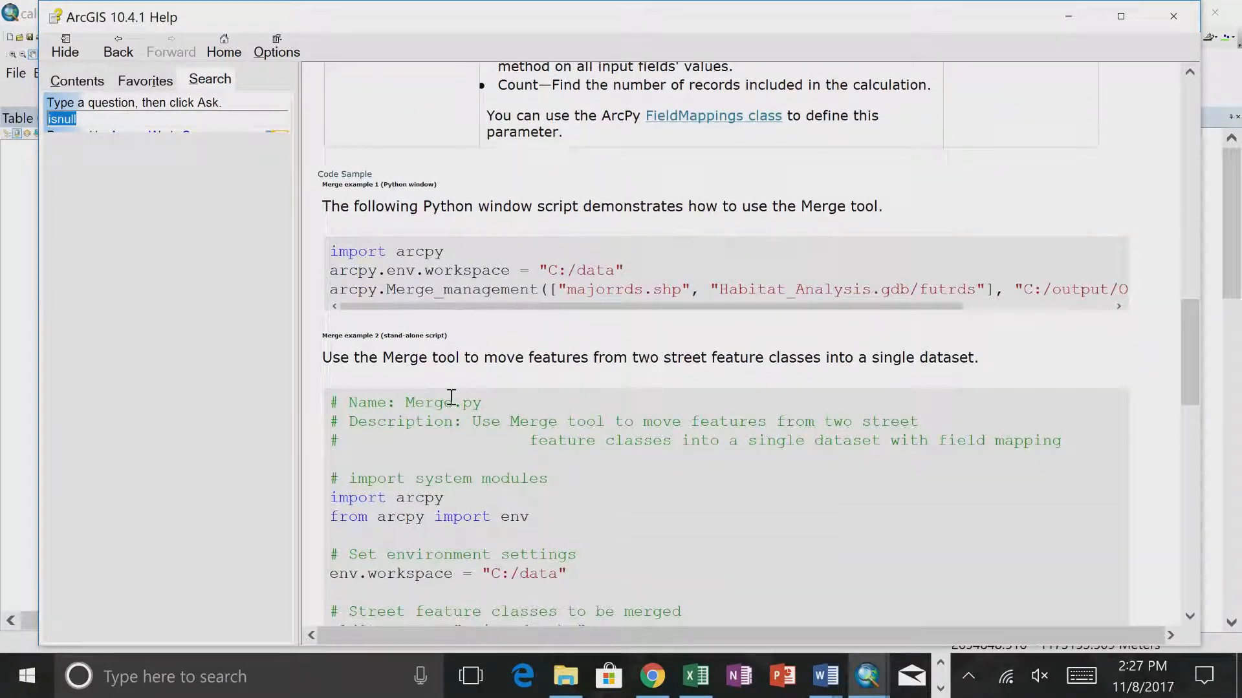
{"action": "scroll", "coordinate": [451, 397], "scroll_direction": "down", "scroll_amount": 20}
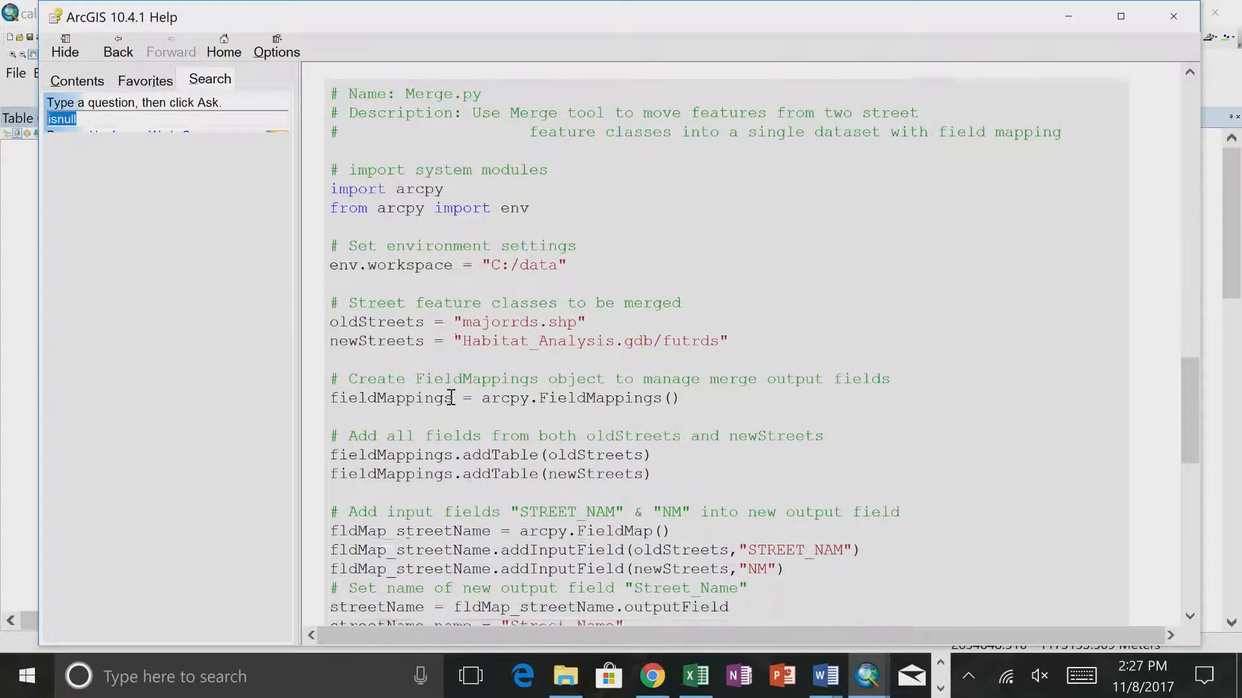
{"action": "scroll", "coordinate": [450, 397], "scroll_direction": "up", "scroll_amount": 20}
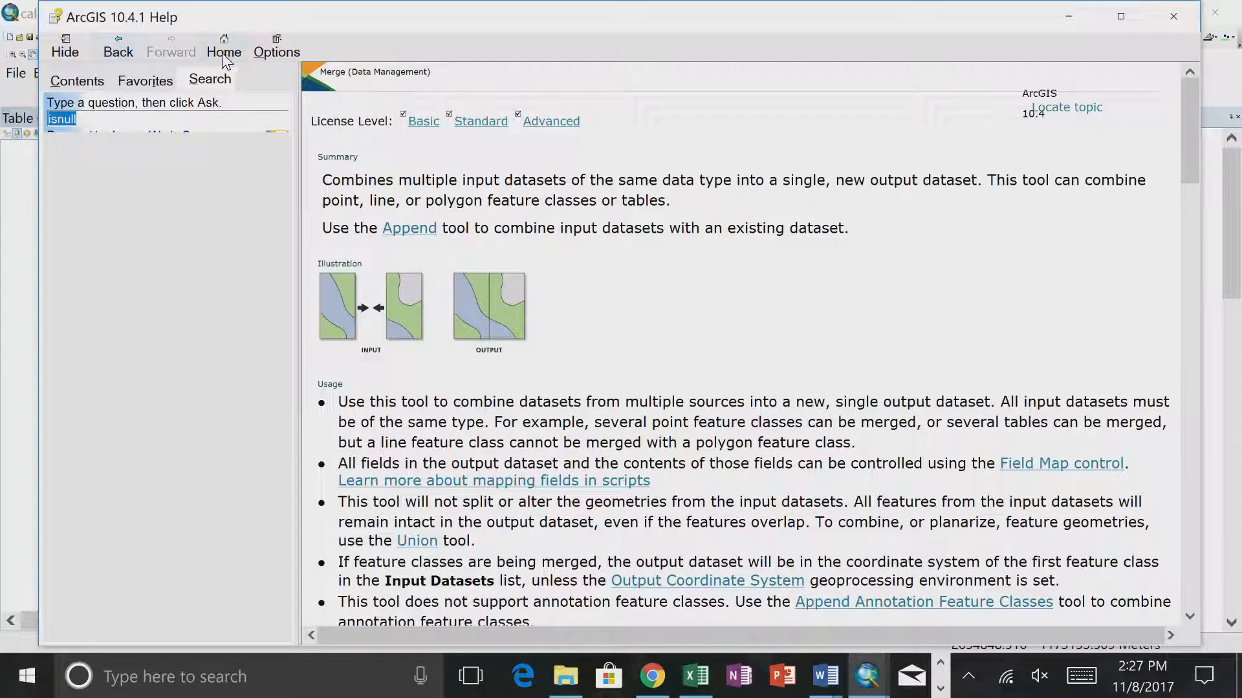
- Return to the Collect Values help page, follow its Append link, and read Append's summary, usage, parameters and code samples
{"action": "right_click", "coordinate": [433, 156]}
{"action": "left_click", "coordinate": [456, 163]}
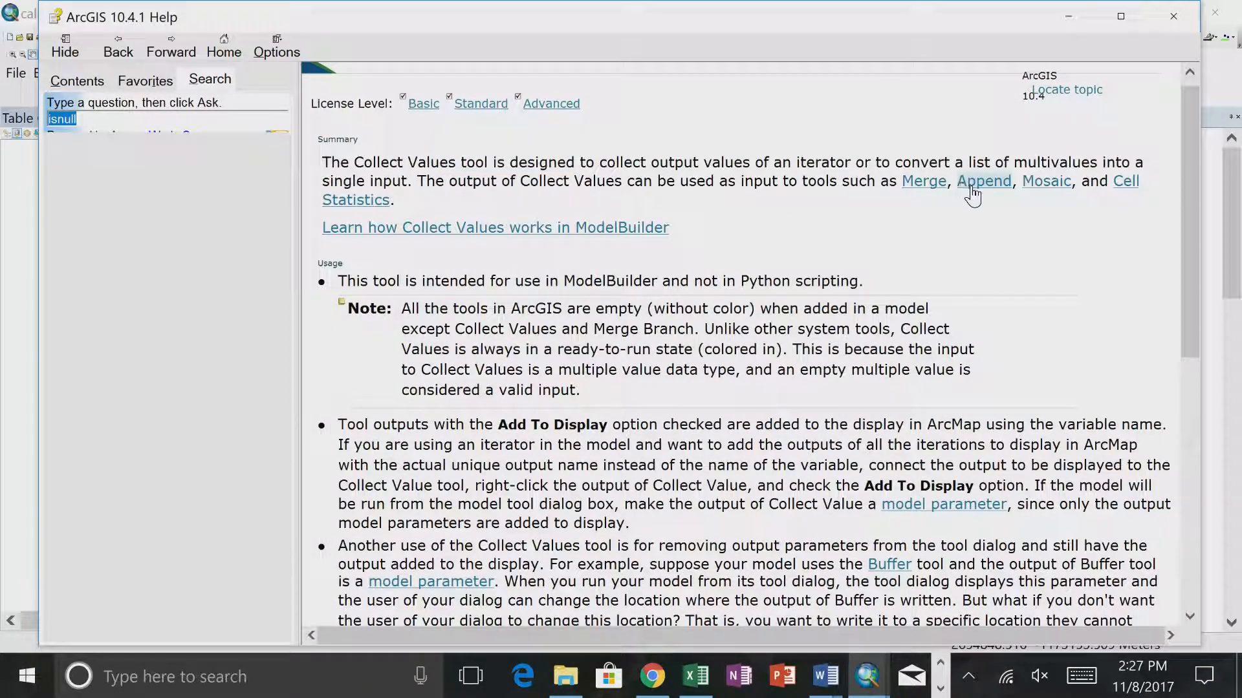
{"action": "left_click", "coordinate": [972, 184]}
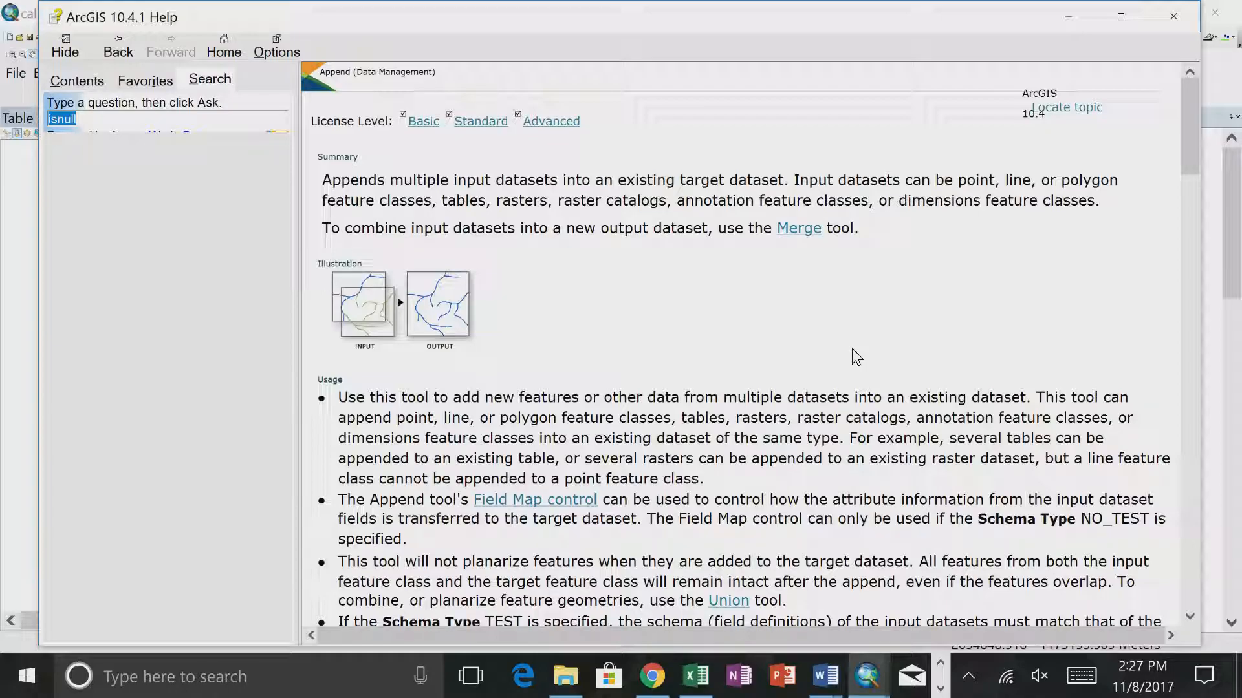
{"action": "scroll", "coordinate": [857, 356], "scroll_direction": "down", "scroll_amount": 10}
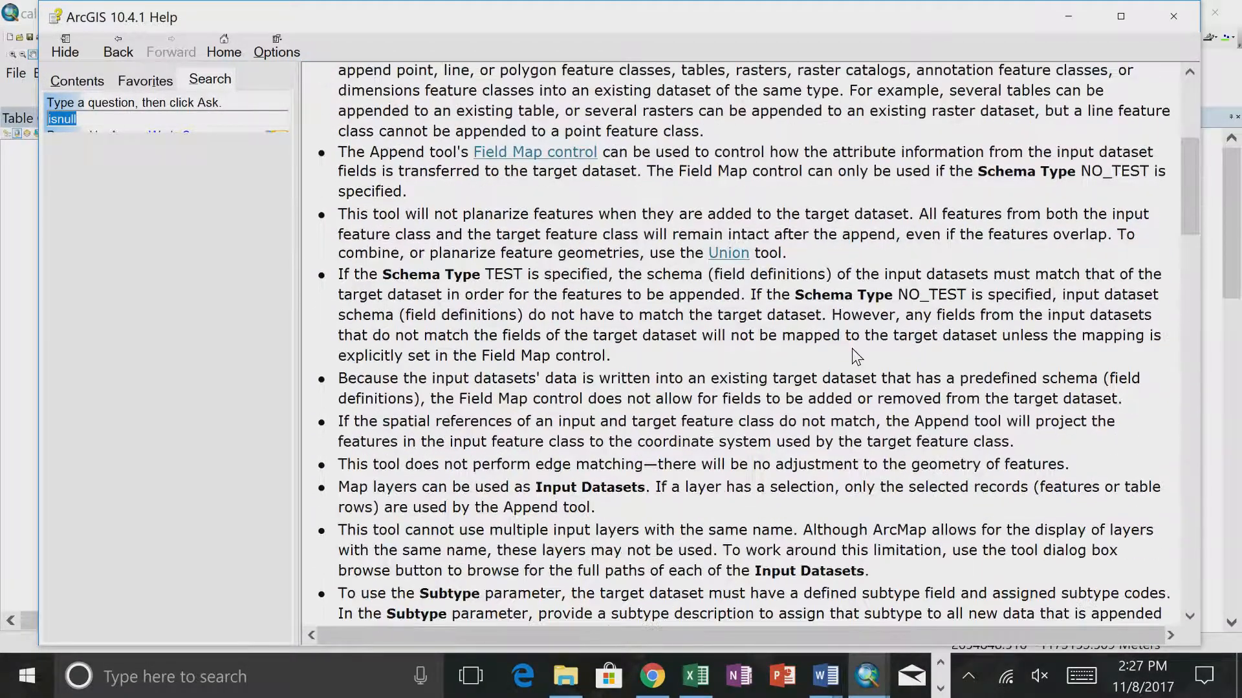
{"action": "scroll", "coordinate": [854, 350], "scroll_direction": "down", "scroll_amount": 5}
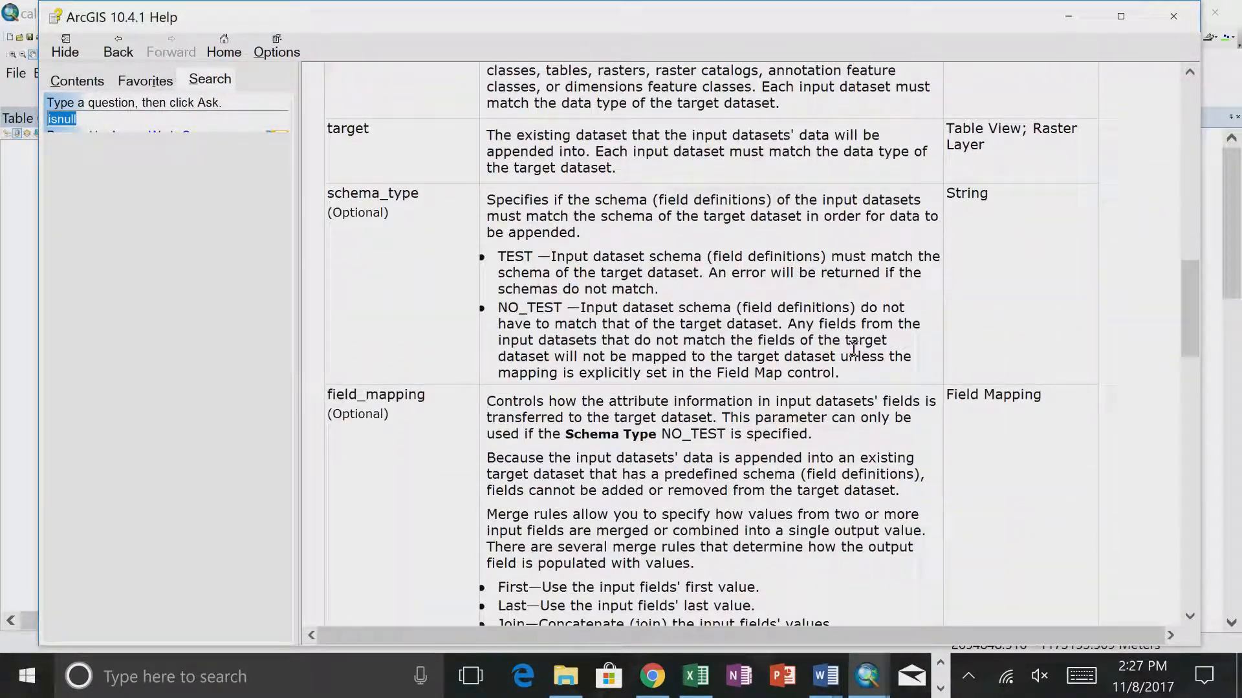
{"action": "scroll", "coordinate": [856, 357], "scroll_direction": "down", "scroll_amount": 4}
{"action": "scroll", "coordinate": [857, 357], "scroll_direction": "down", "scroll_amount": 4}
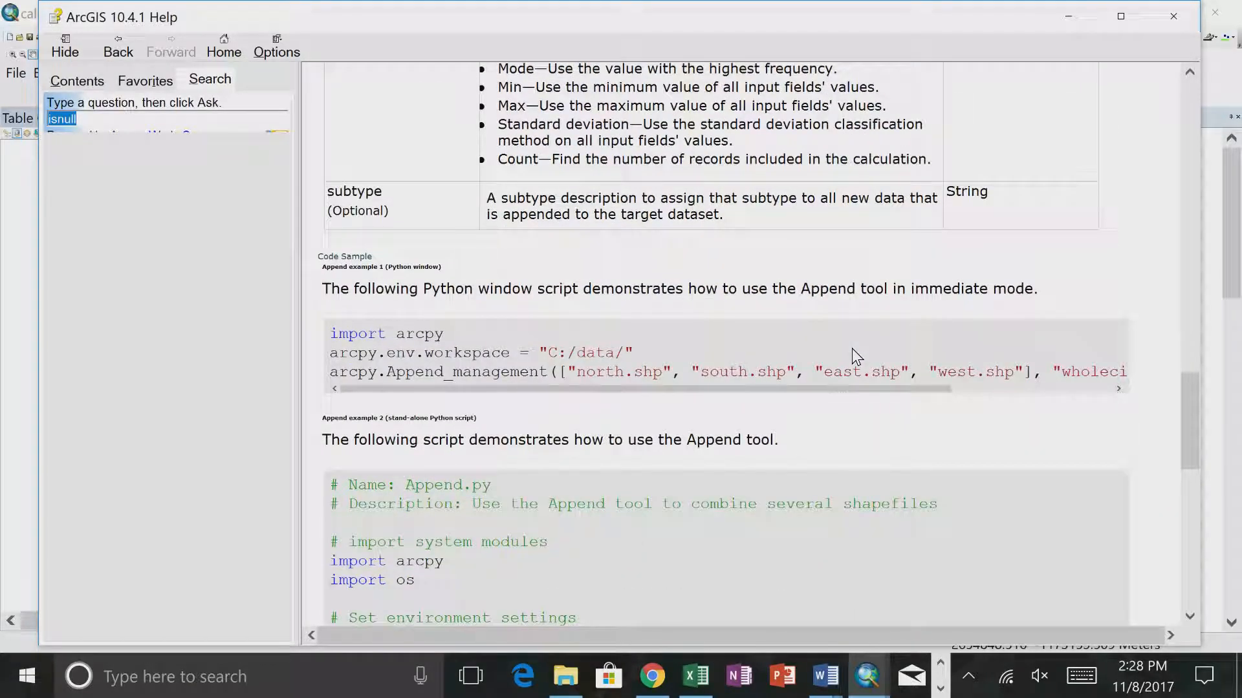
{"action": "scroll", "coordinate": [851, 348], "scroll_direction": "down", "scroll_amount": 1}
{"action": "scroll", "coordinate": [853, 349], "scroll_direction": "up", "scroll_amount": 6}
{"action": "scroll", "coordinate": [853, 349], "scroll_direction": "up", "scroll_amount": 12}
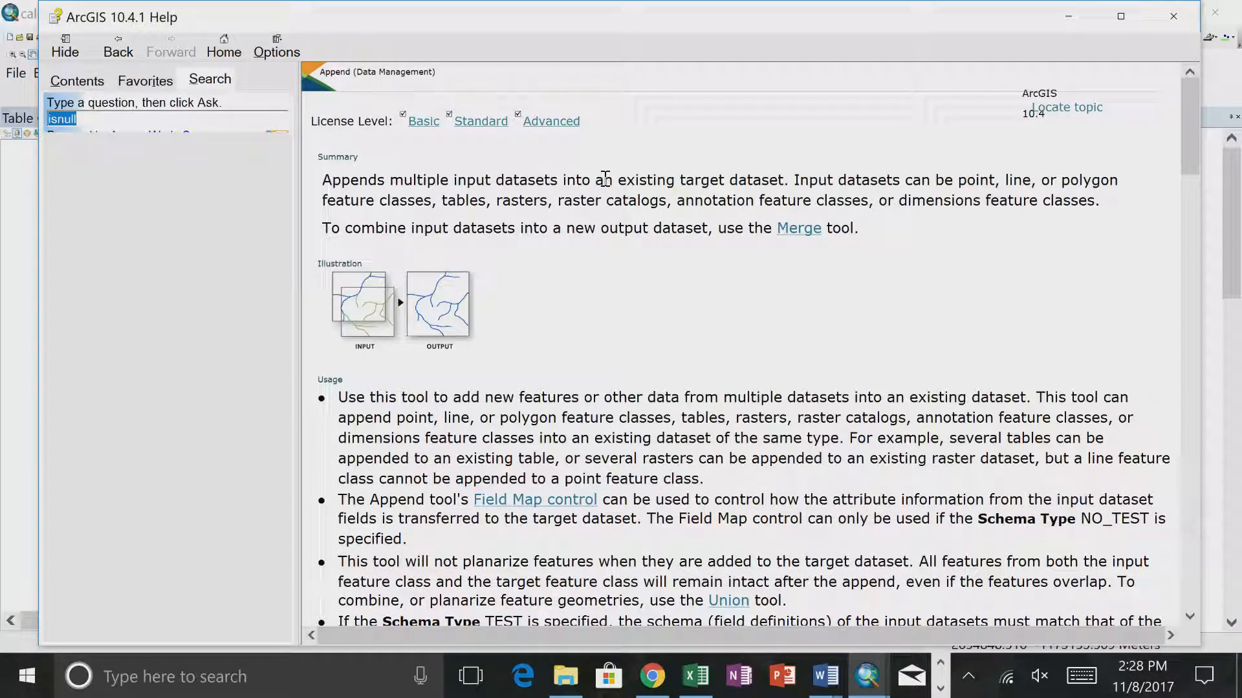
- Close the help window, reopen the tool help for Collect Values, and follow its link to the Merge tool's page
{"action": "left_click", "coordinate": [1178, 16]}
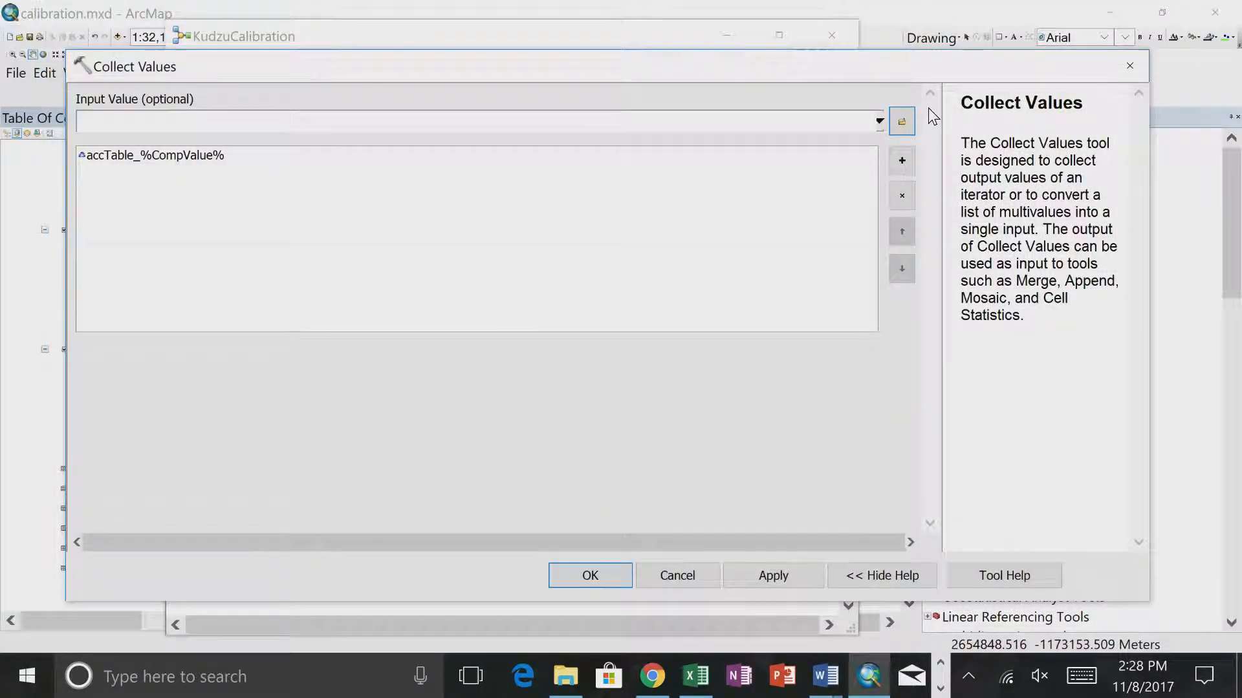
{"action": "left_click", "coordinate": [990, 575]}
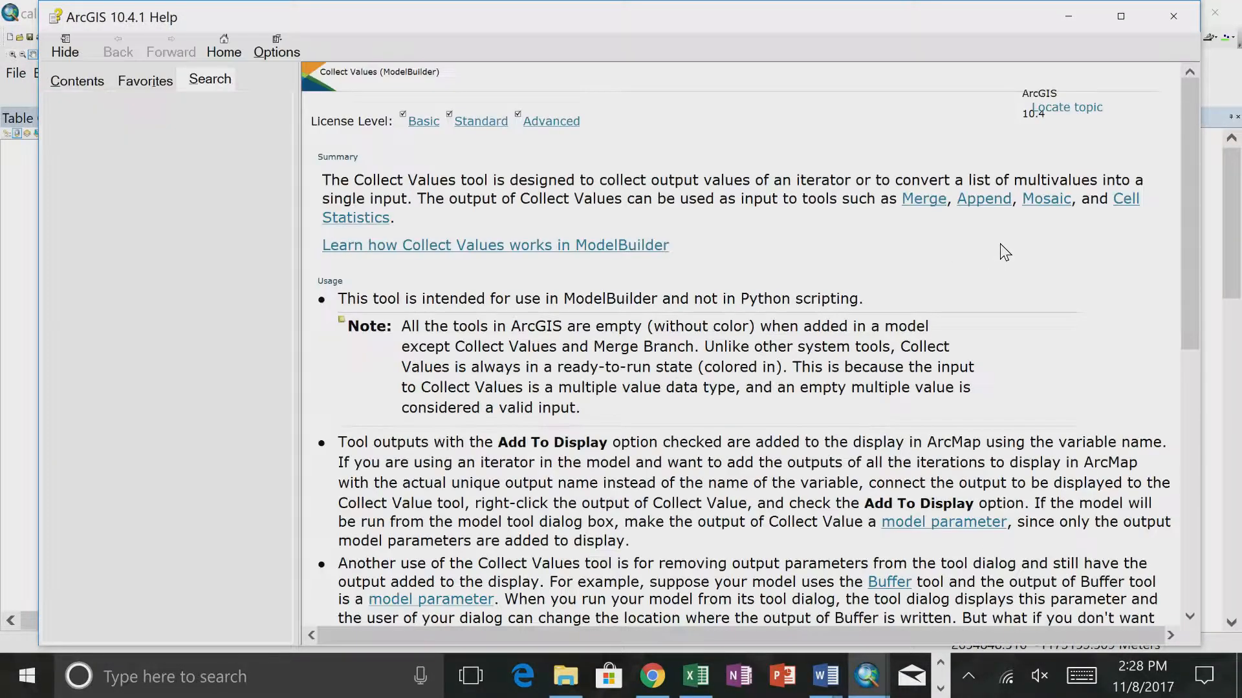
{"action": "left_click", "coordinate": [921, 201]}
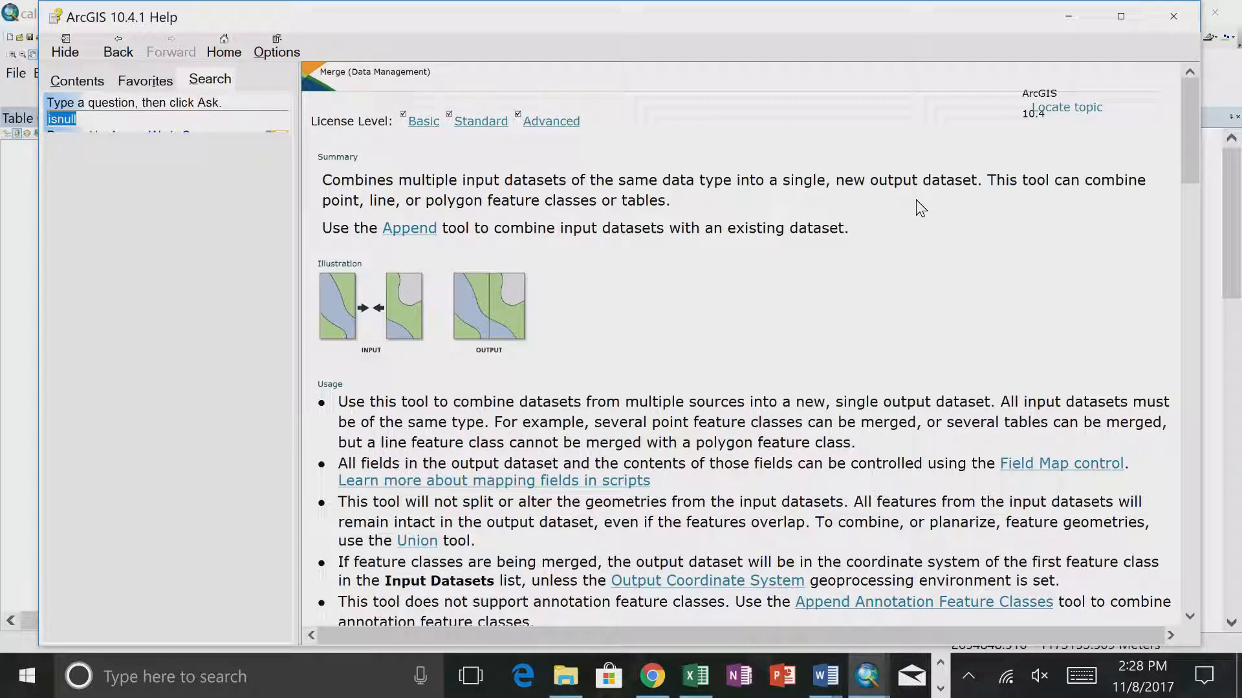
- Close the Merge help page and the Collect Values dialog without changes, and expand the Data Management Tools toolbox
{"action": "left_click", "coordinate": [1173, 15]}
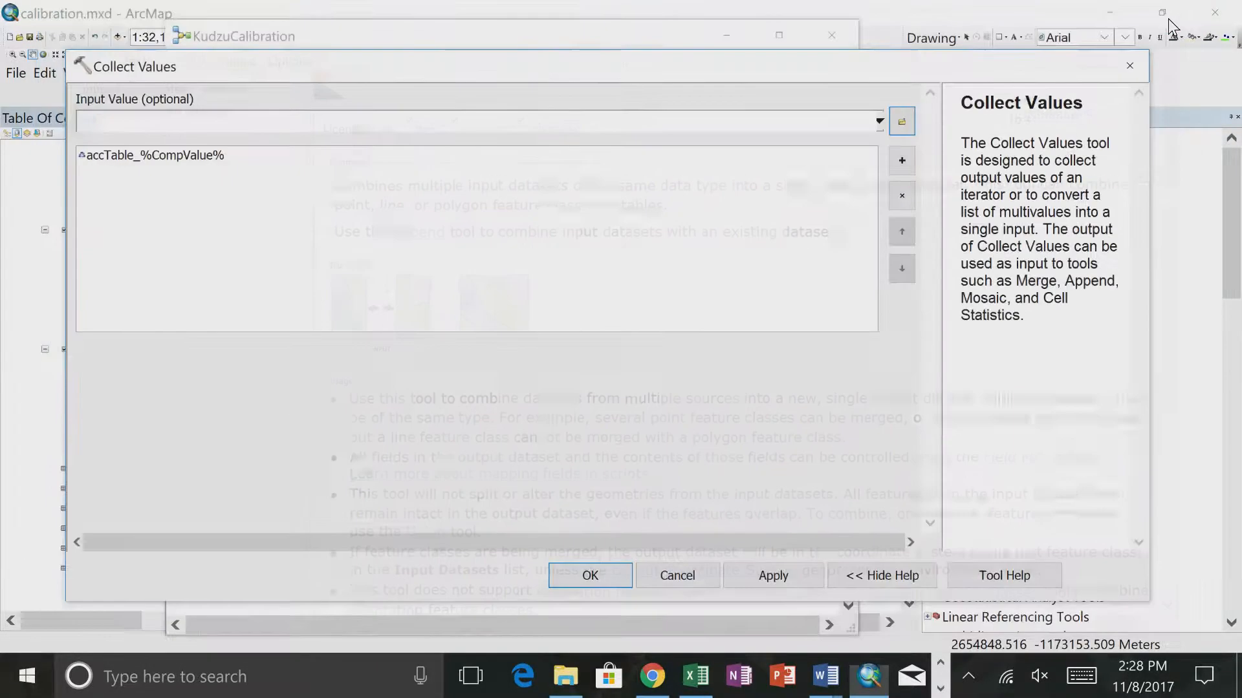
{"action": "left_click", "coordinate": [696, 576]}
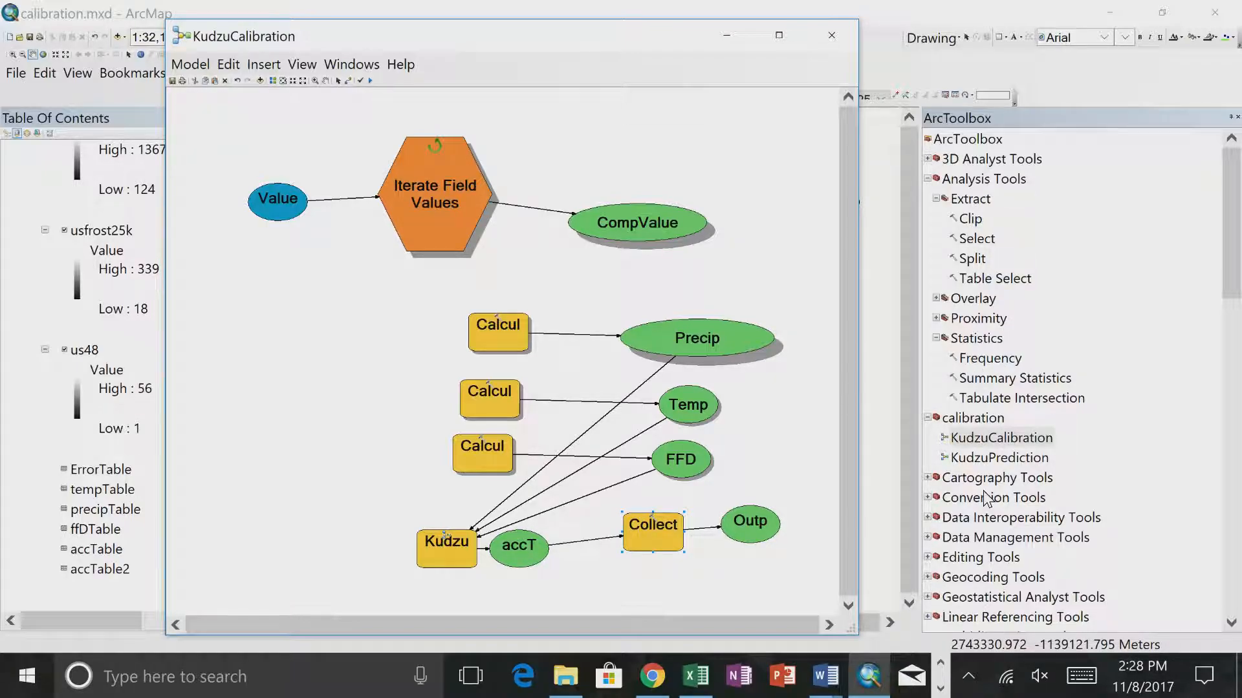
{"action": "left_click", "coordinate": [984, 541]}
{"action": "double_click", "coordinate": [983, 539]}
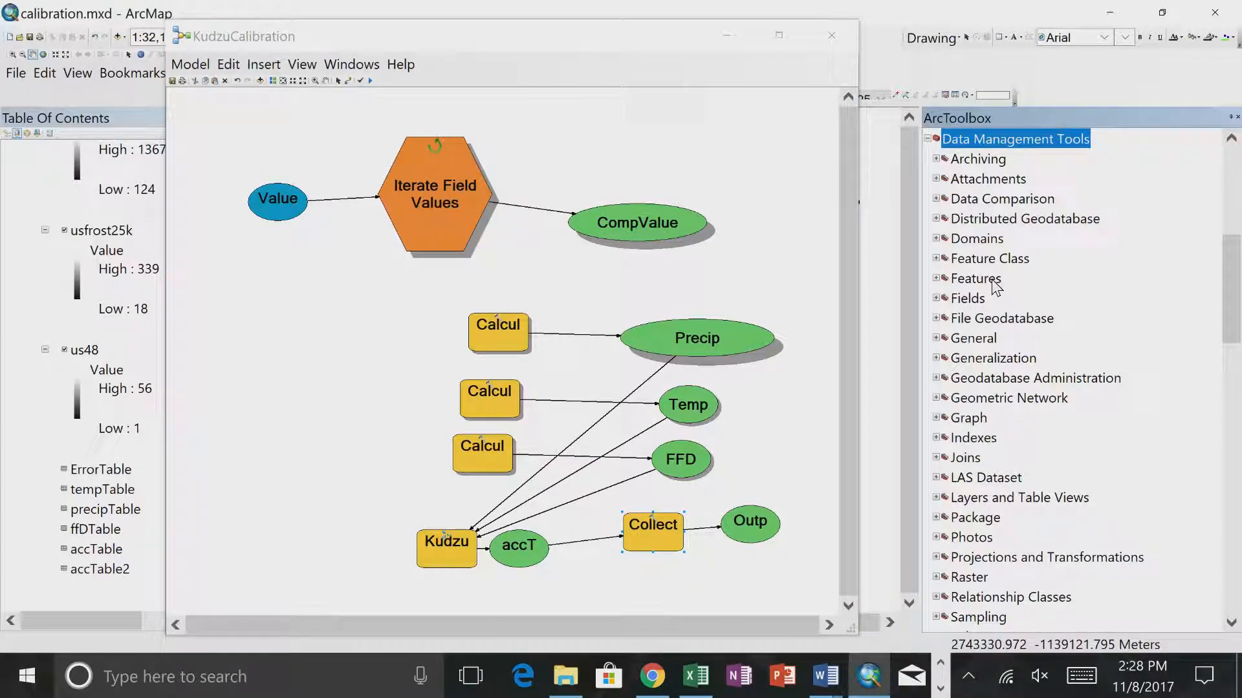
{"action": "scroll", "coordinate": [994, 286], "scroll_direction": "down", "scroll_amount": 1}
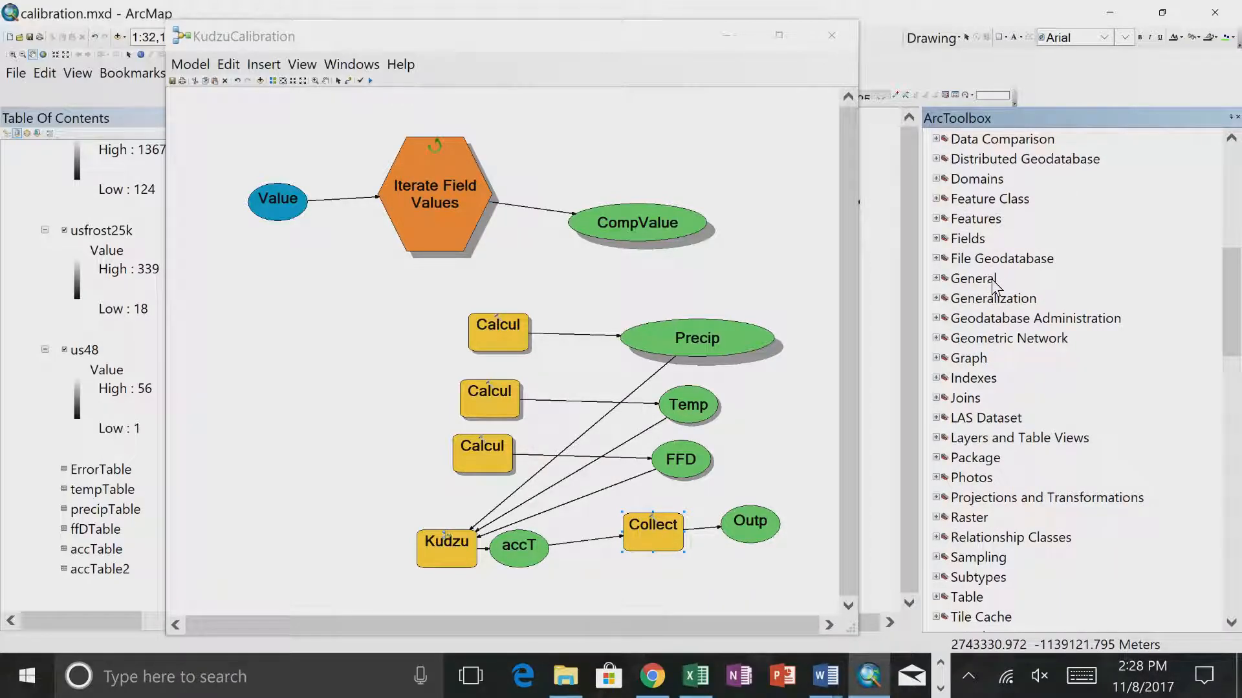
{"action": "scroll", "coordinate": [991, 279], "scroll_direction": "up", "scroll_amount": 1}
- Open the standalone Merge geoprocessing tool and check in its help which toolbox it belongs to, closing both without running it
{"action": "left_click_drag", "start_coordinate": [308, 31], "coordinate": [243, 173]}
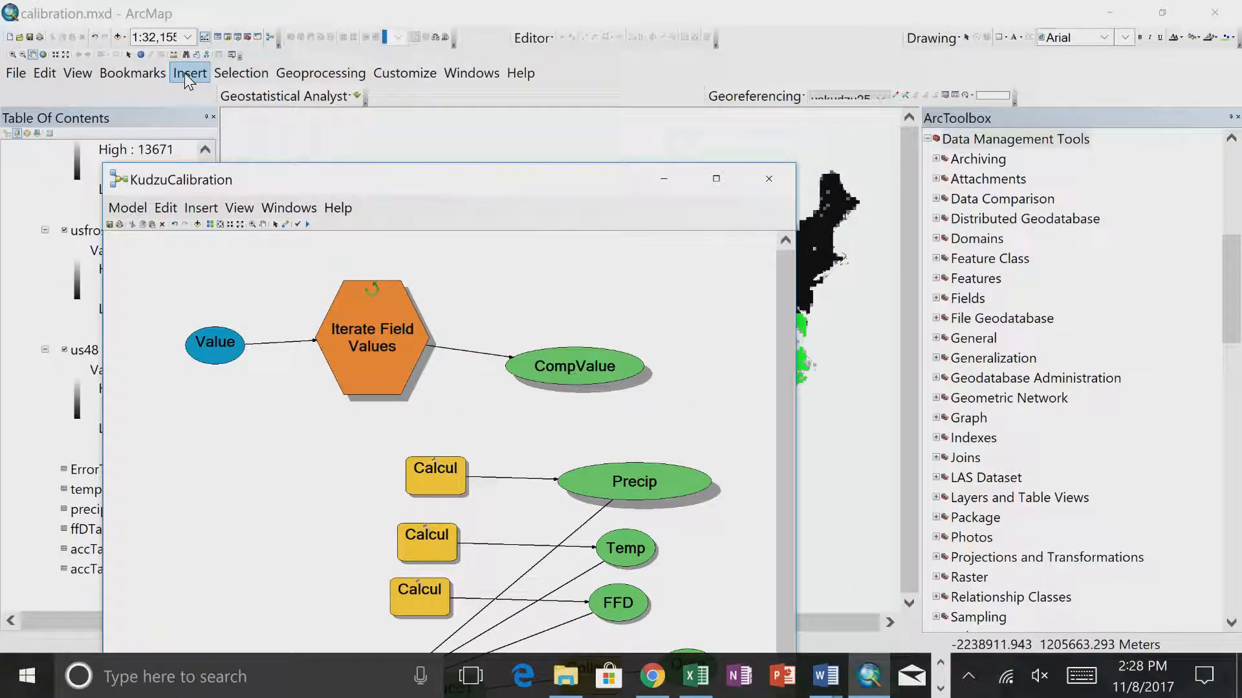
{"action": "left_click", "coordinate": [331, 78]}
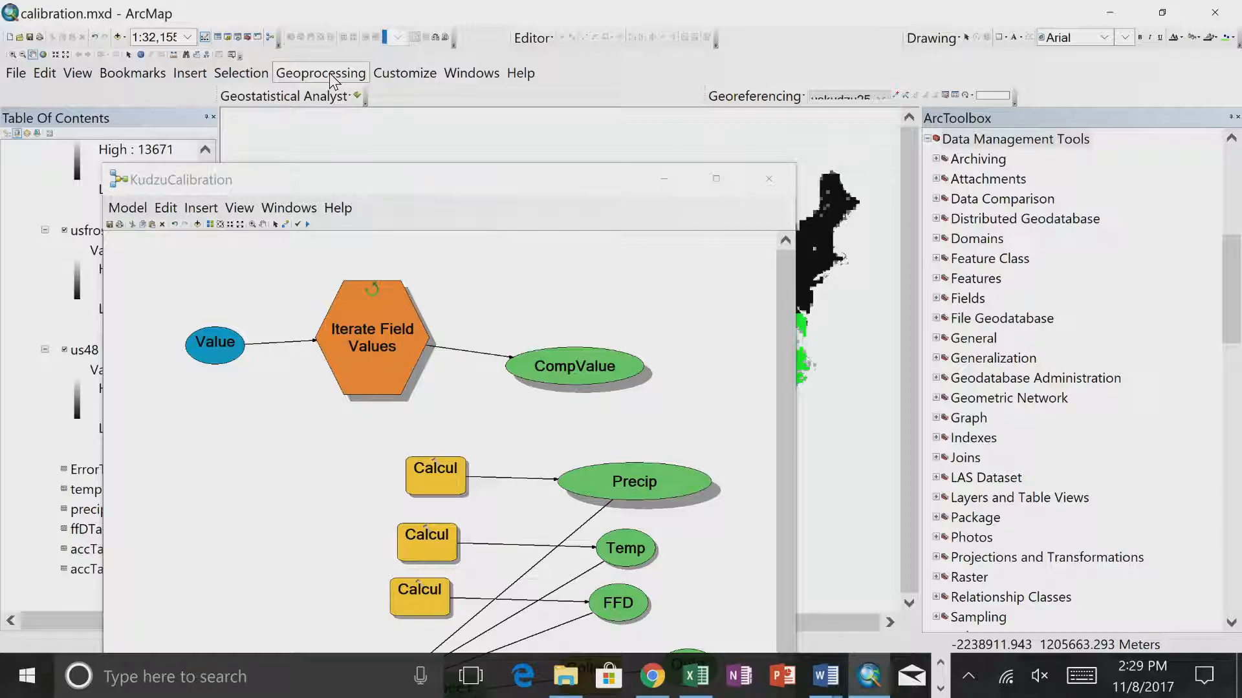
{"action": "left_click", "coordinate": [340, 70]}
{"action": "left_click", "coordinate": [343, 76]}
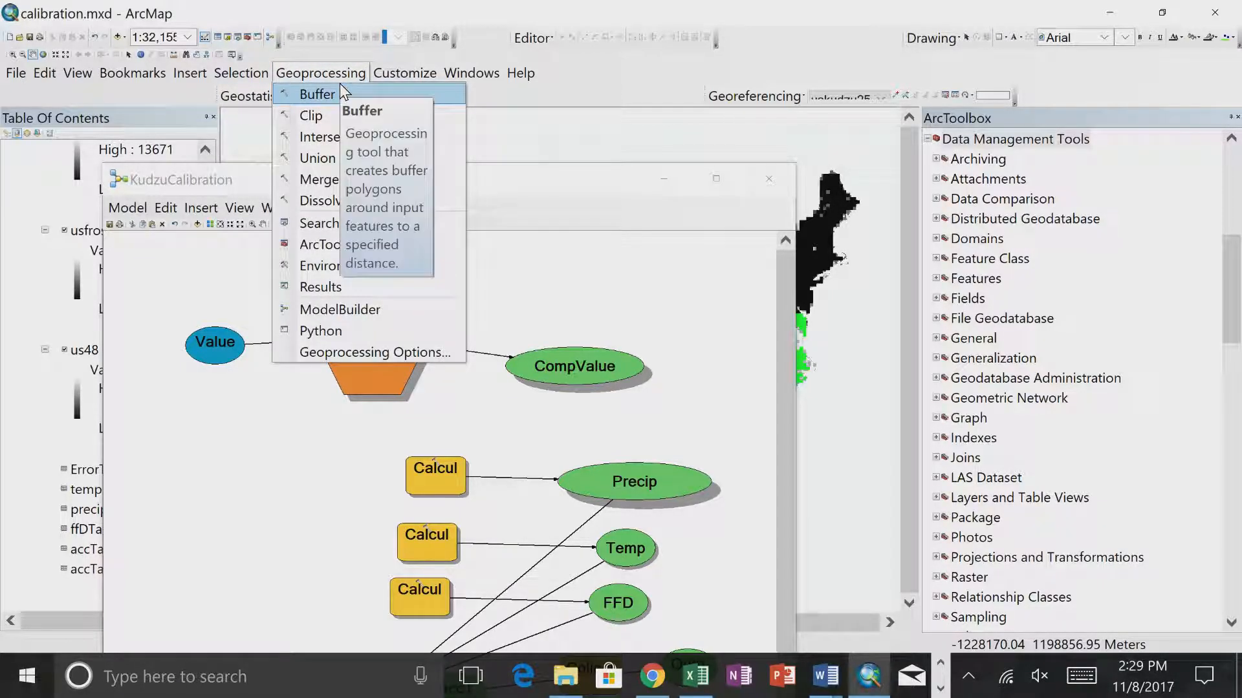
{"action": "left_click", "coordinate": [320, 176]}
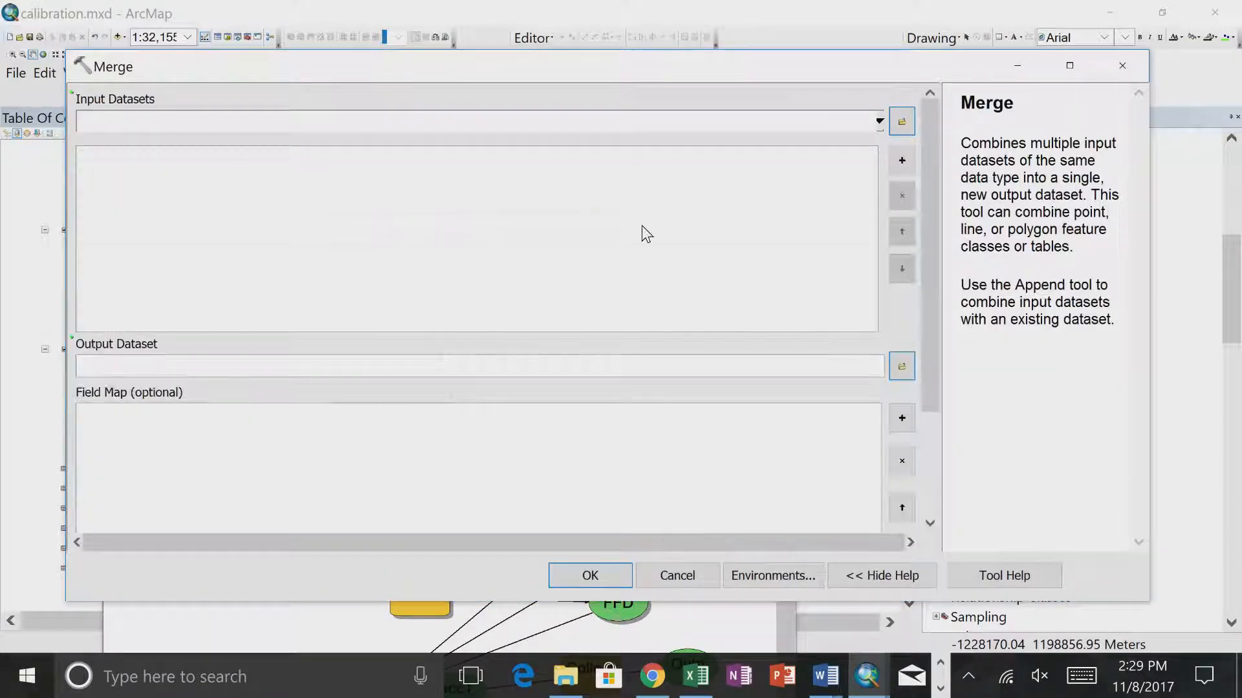
{"action": "left_click", "coordinate": [968, 575]}
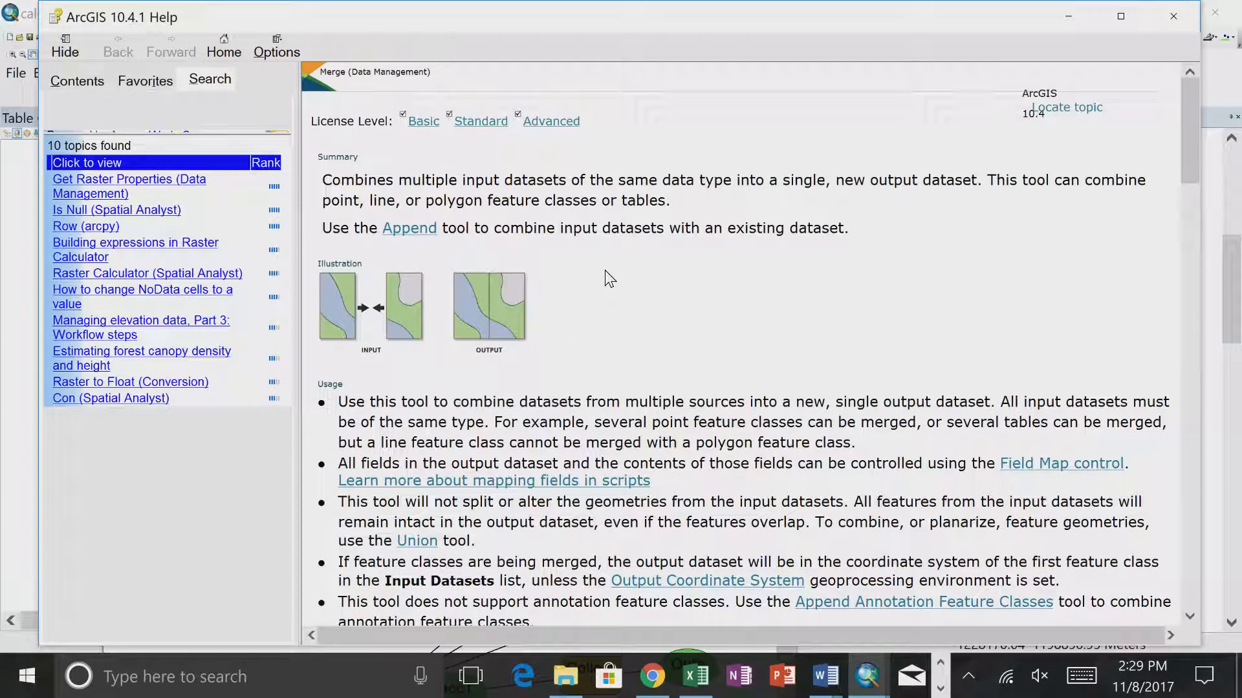
{"action": "left_click", "coordinate": [1178, 18]}
{"action": "left_click", "coordinate": [1131, 64]}
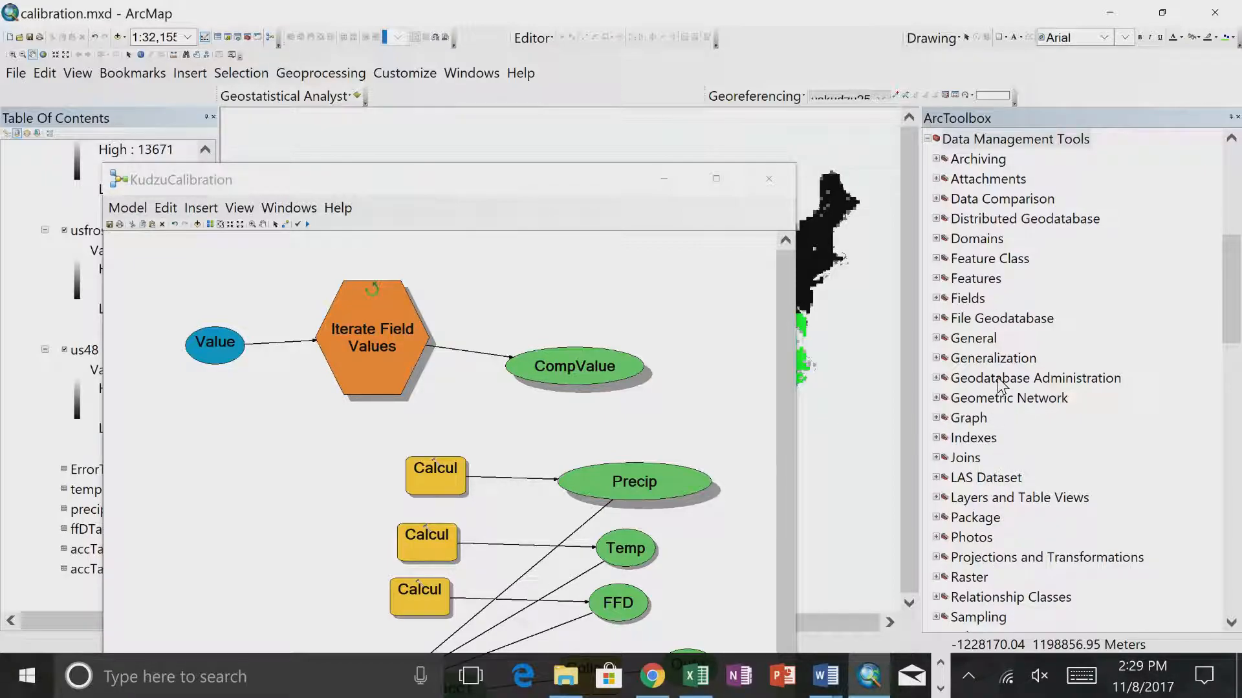
- Add Merge from the General toolset to the KudzuCalibration model and connect the Collect Values output to it as Input Datasets
{"action": "double_click", "coordinate": [974, 338]}
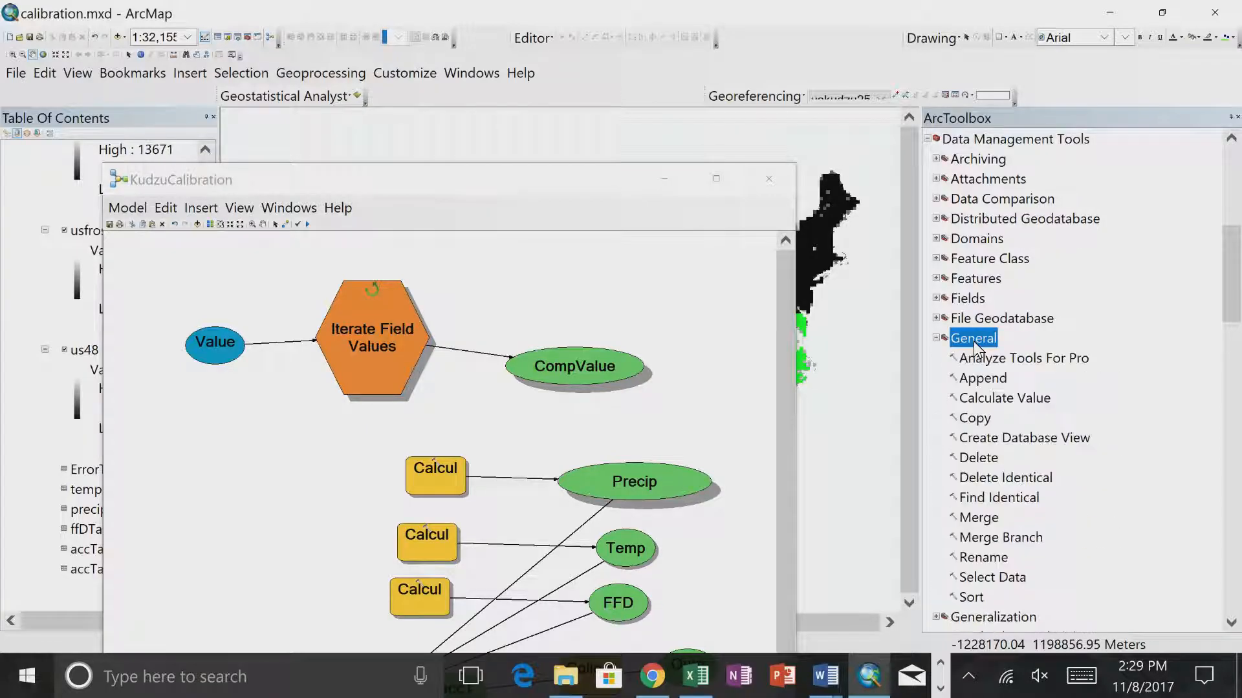
{"action": "left_click_drag", "start_coordinate": [978, 517], "coordinate": [740, 580]}
{"action": "left_click_drag", "start_coordinate": [613, 177], "coordinate": [624, 46]}
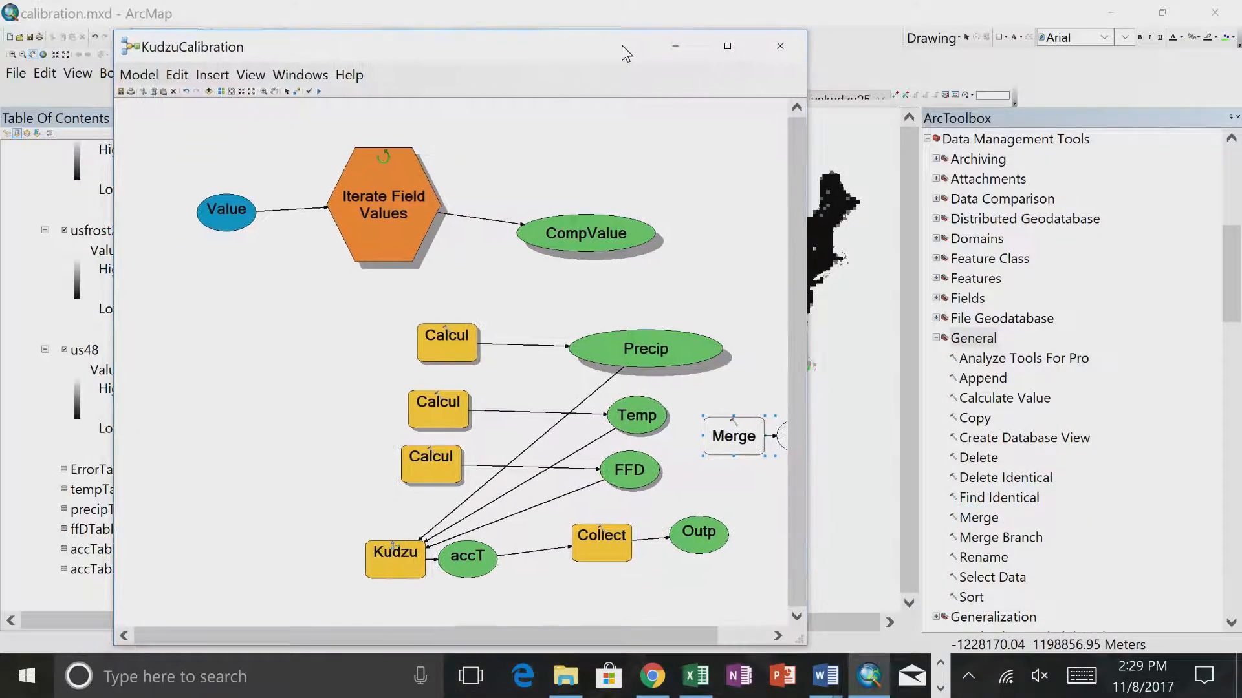
{"action": "left_click", "coordinate": [296, 92]}
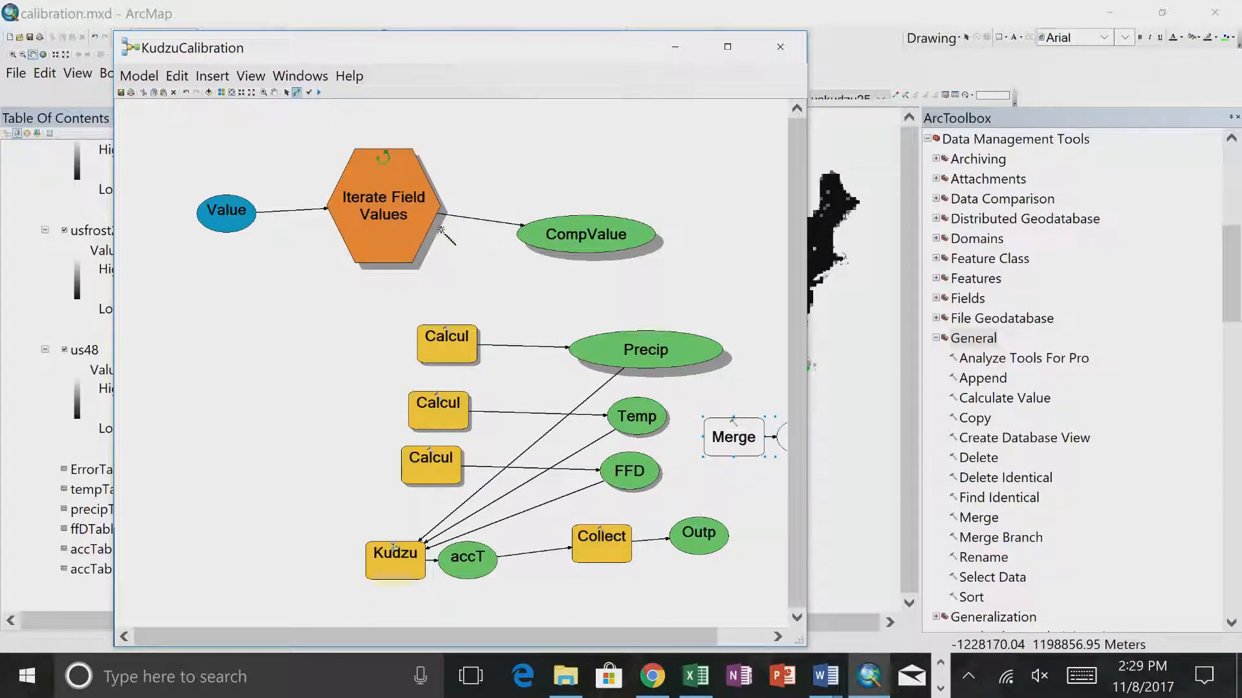
{"action": "left_click_drag", "start_coordinate": [698, 534], "coordinate": [730, 437]}
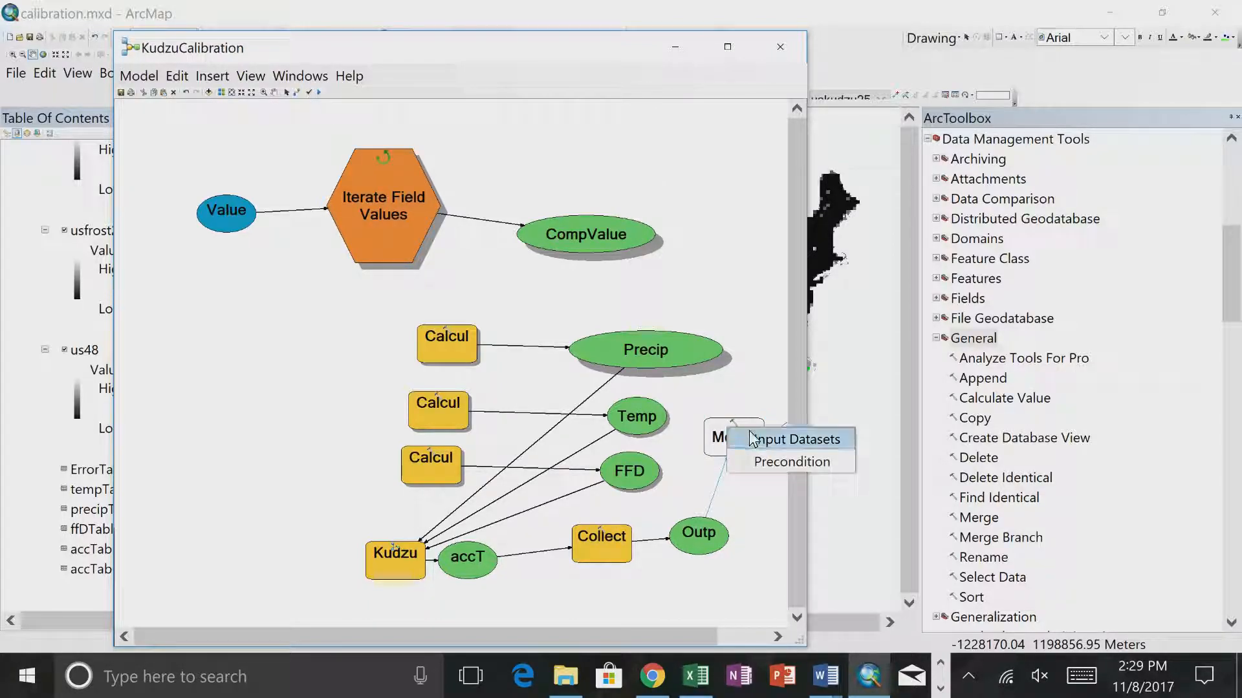
{"action": "left_click", "coordinate": [731, 440]}
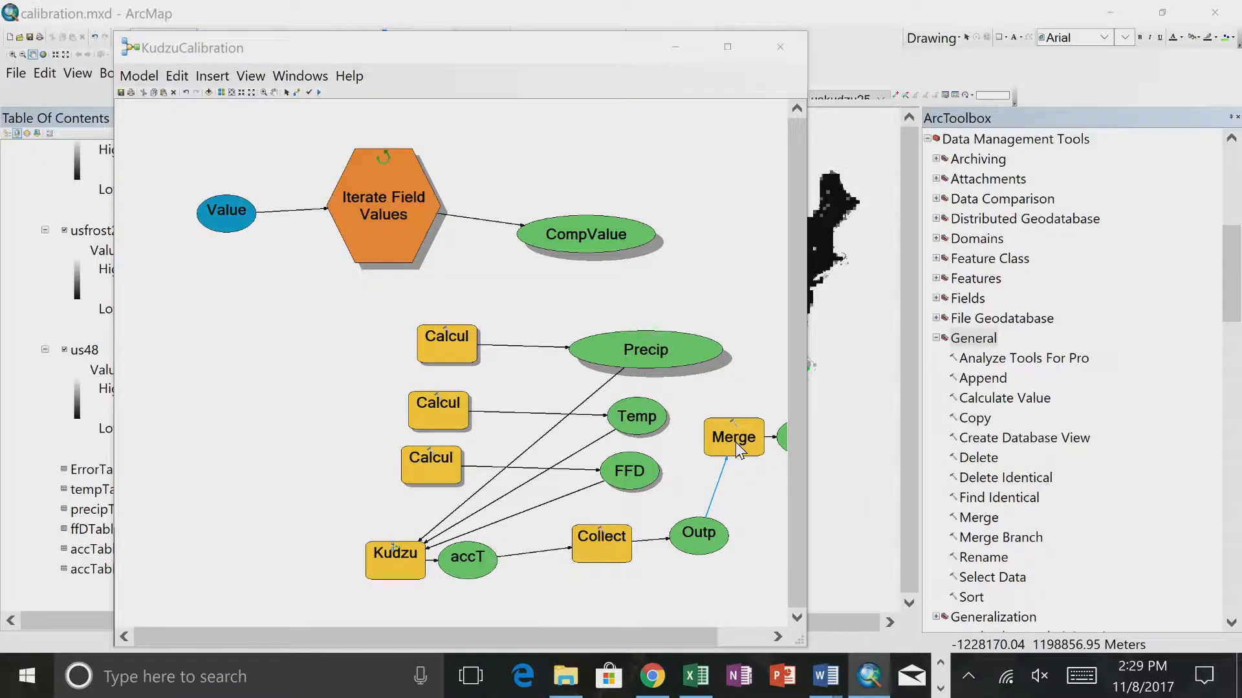
- Open Merge's parameters in the model and rename its output dataset to accTable_Final
{"action": "double_click", "coordinate": [734, 440]}
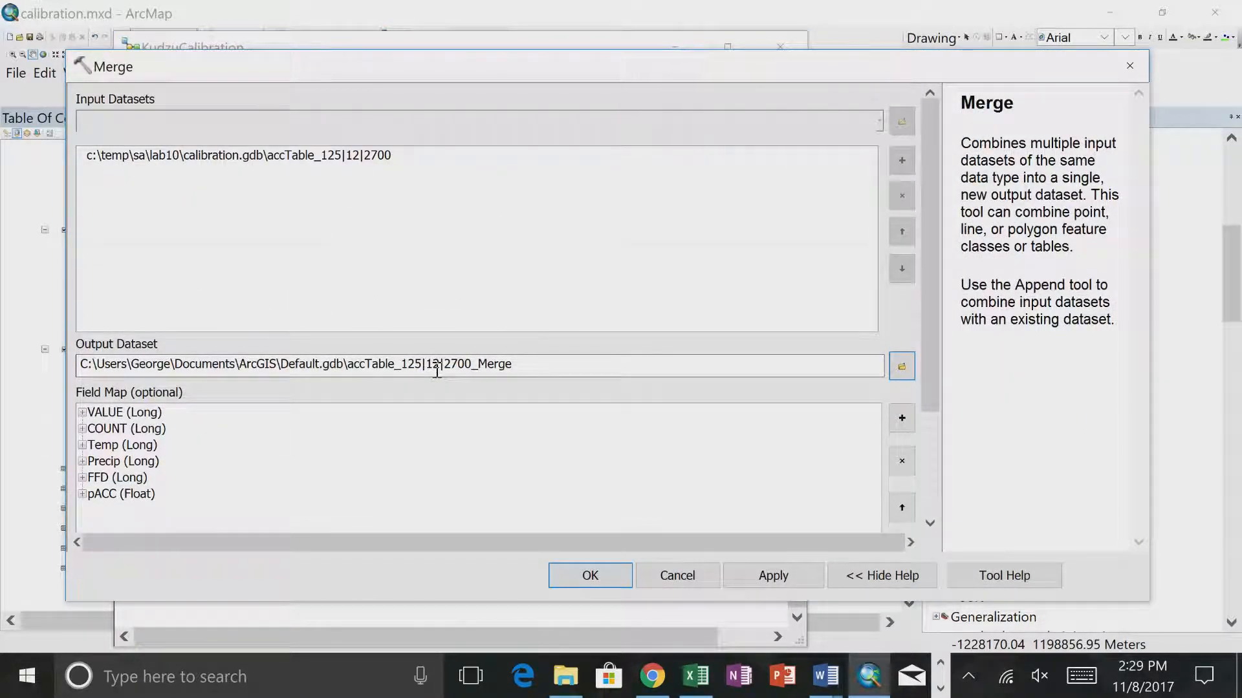
{"action": "left_click", "coordinate": [401, 367]}
{"action": "left_click", "coordinate": [632, 375]}
{"action": "left_click_drag", "start_coordinate": [403, 364], "coordinate": [717, 382]}
{"action": "type", "text": "Final"}
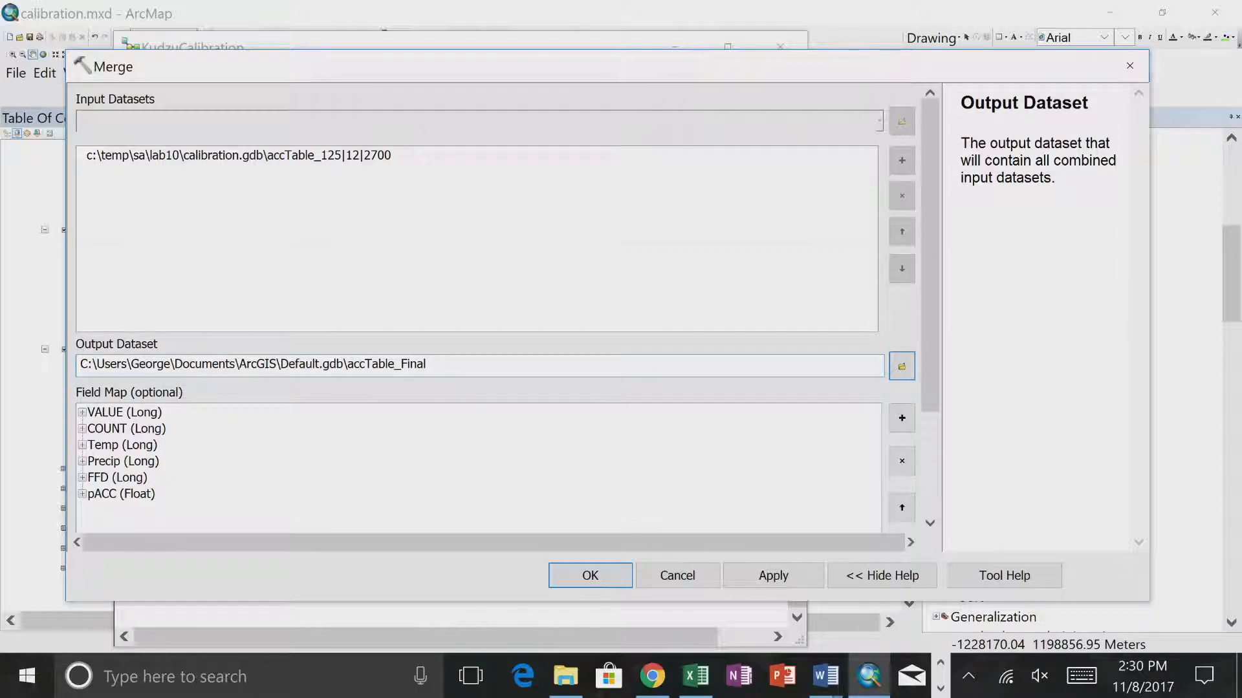
{"action": "left_click", "coordinate": [902, 370]}
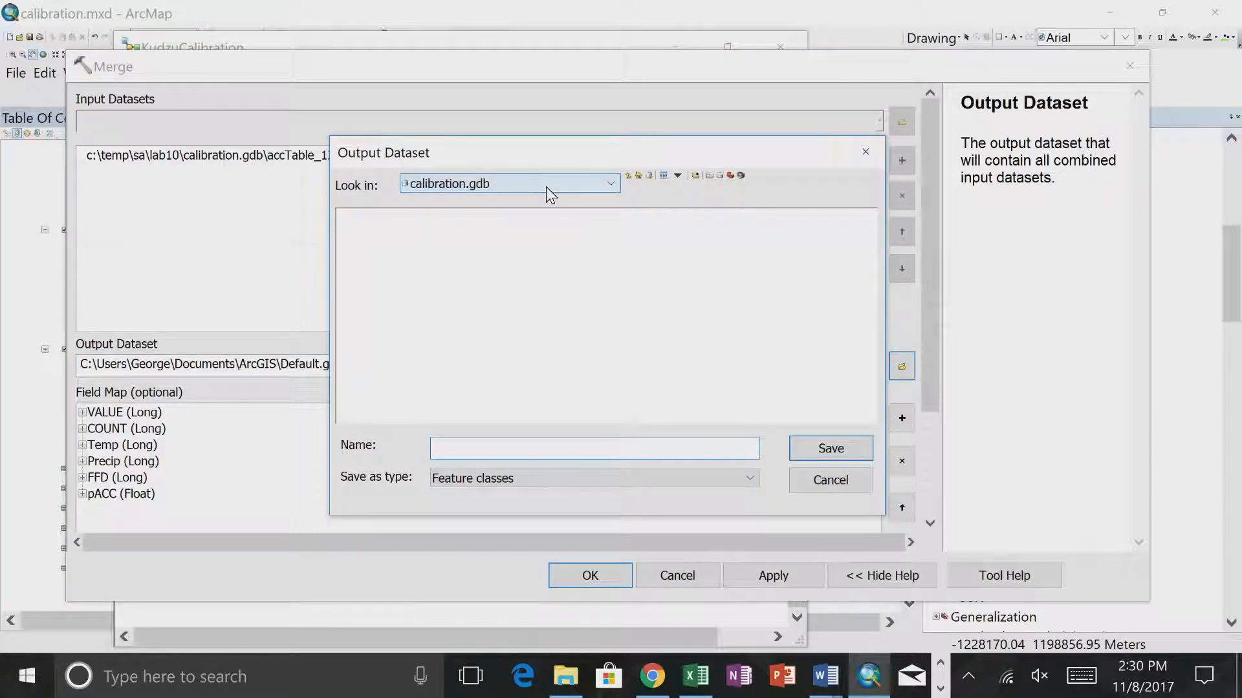
{"action": "left_click", "coordinate": [506, 448]}
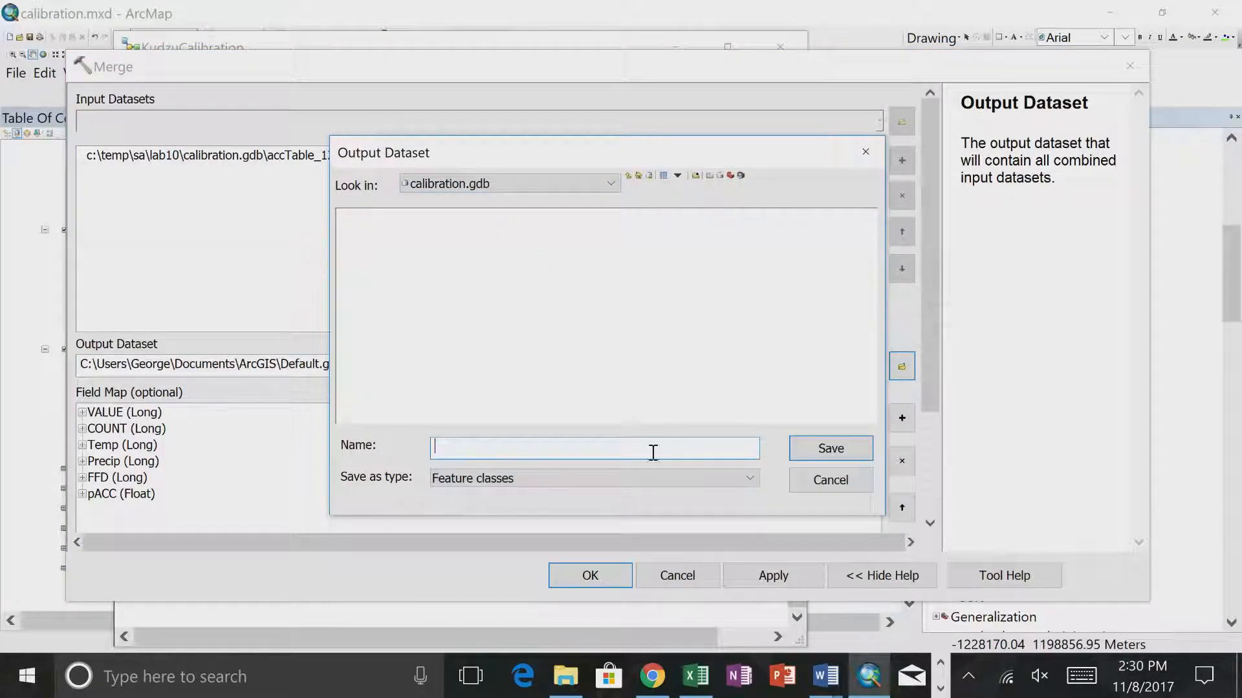
{"action": "left_click", "coordinate": [828, 482]}
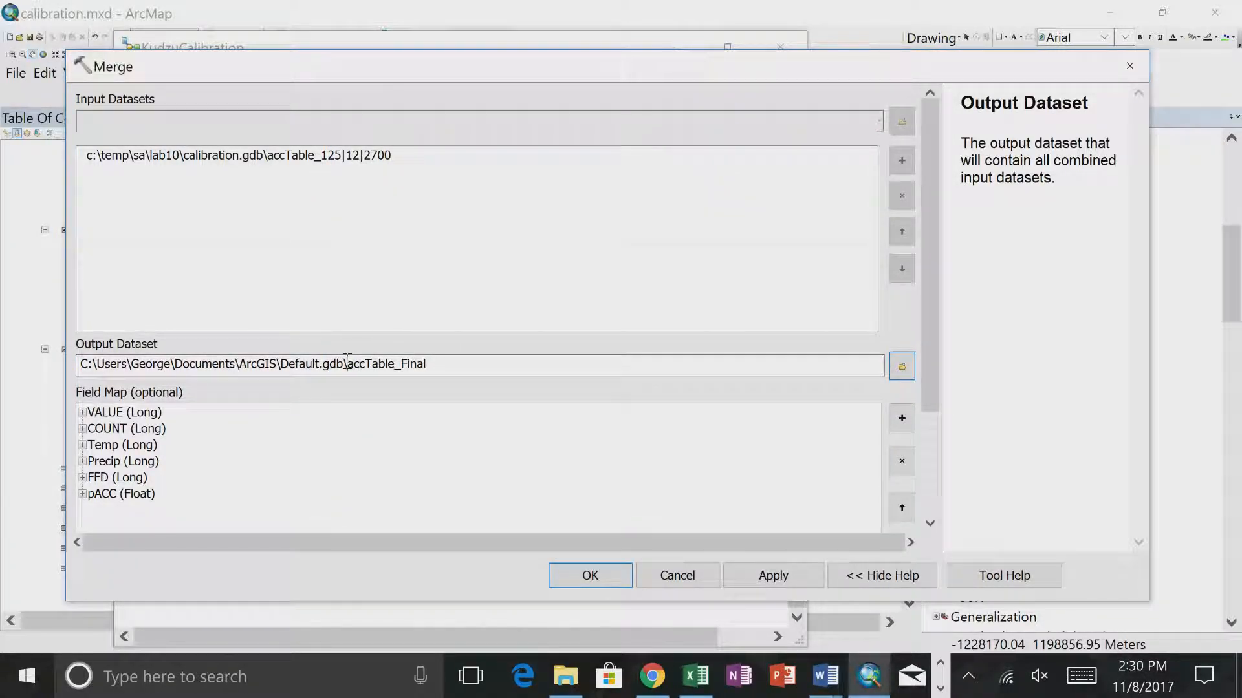
- Save Merge's output dataset as accTable_Final in calibration.gdb and accept the tool's settings
{"action": "left_click_drag", "start_coordinate": [347, 363], "coordinate": [494, 382]}
{"action": "key", "text": "ctrl+c"}
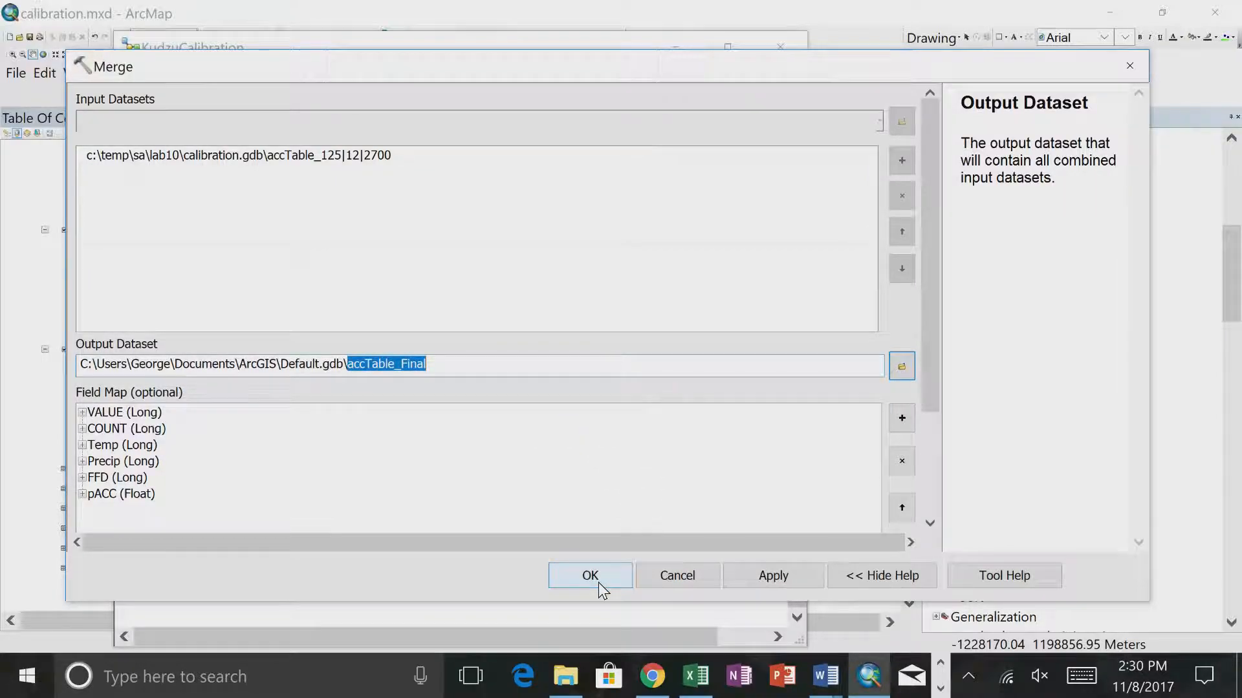
{"action": "left_click", "coordinate": [901, 366]}
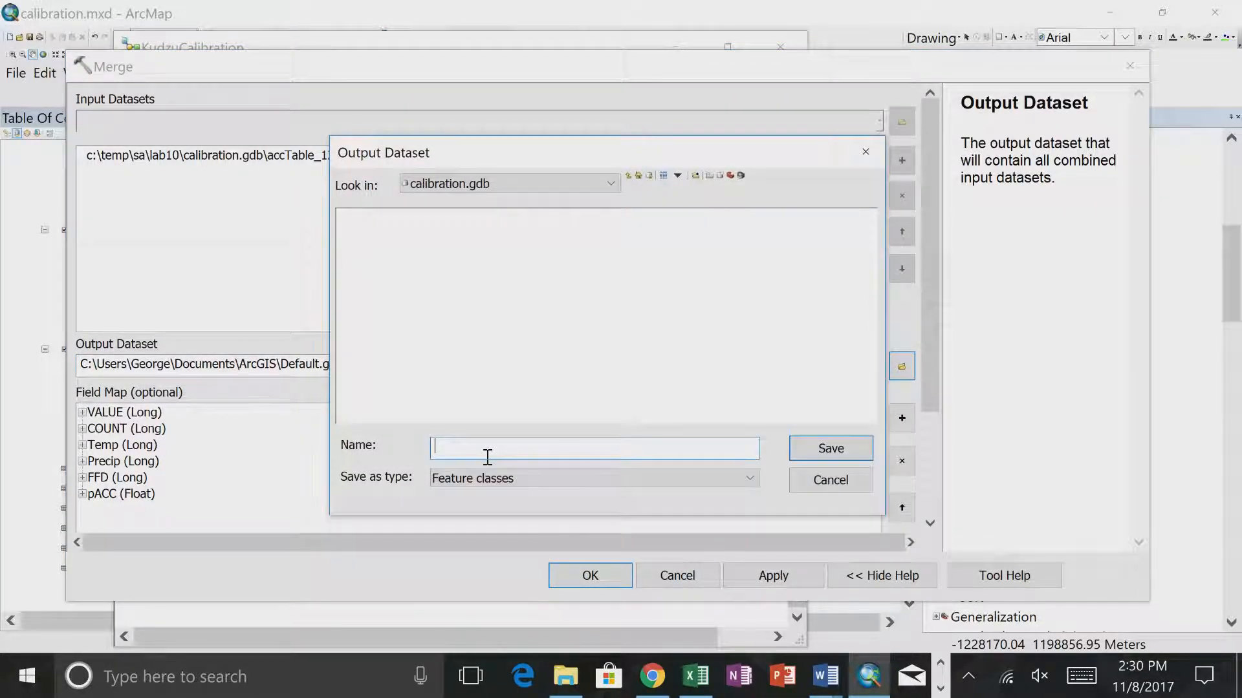
{"action": "key", "text": "ctrl+v"}
{"action": "left_click", "coordinate": [810, 459]}
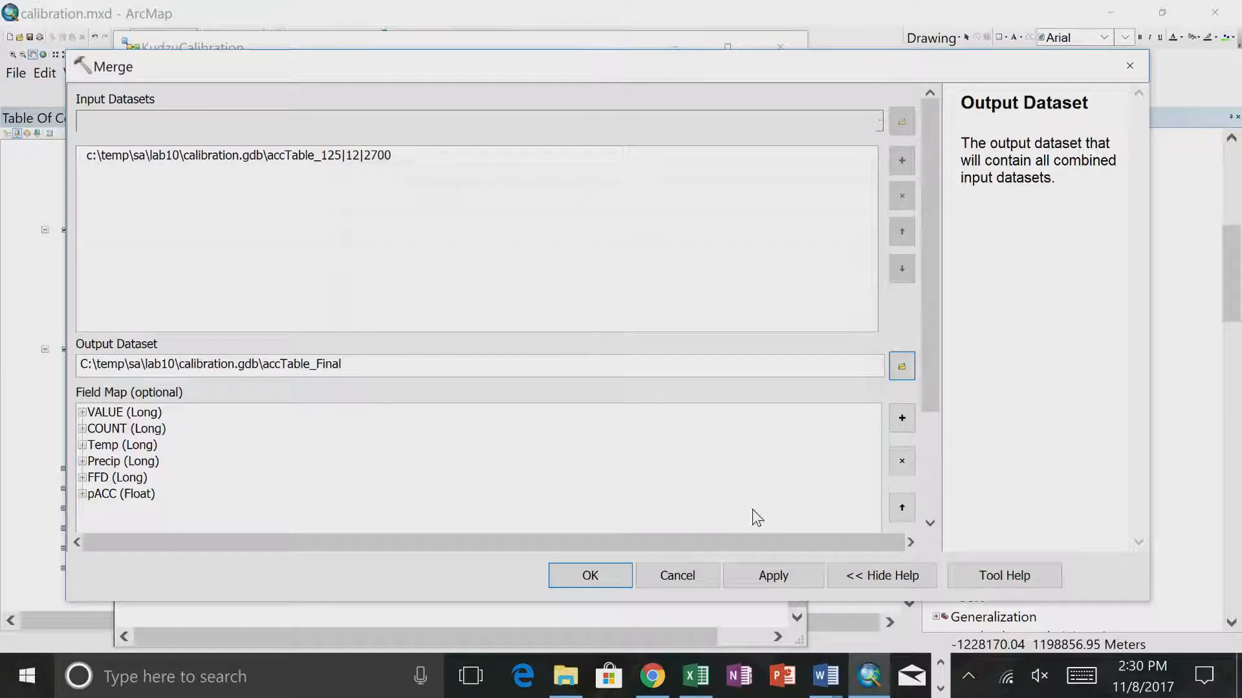
{"action": "left_click", "coordinate": [582, 577]}
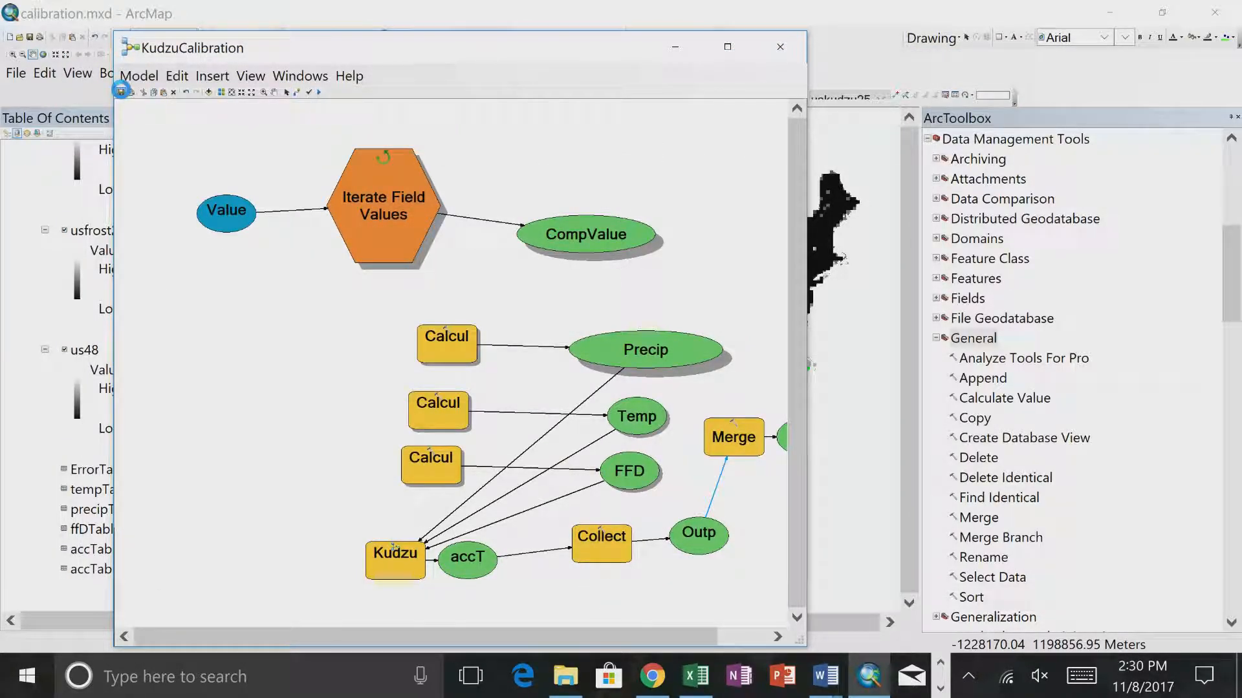
- Auto-arrange the model diagram, fit it to the window, and place the Iterate Field Values chain above the other elements
{"action": "left_click", "coordinate": [221, 93]}
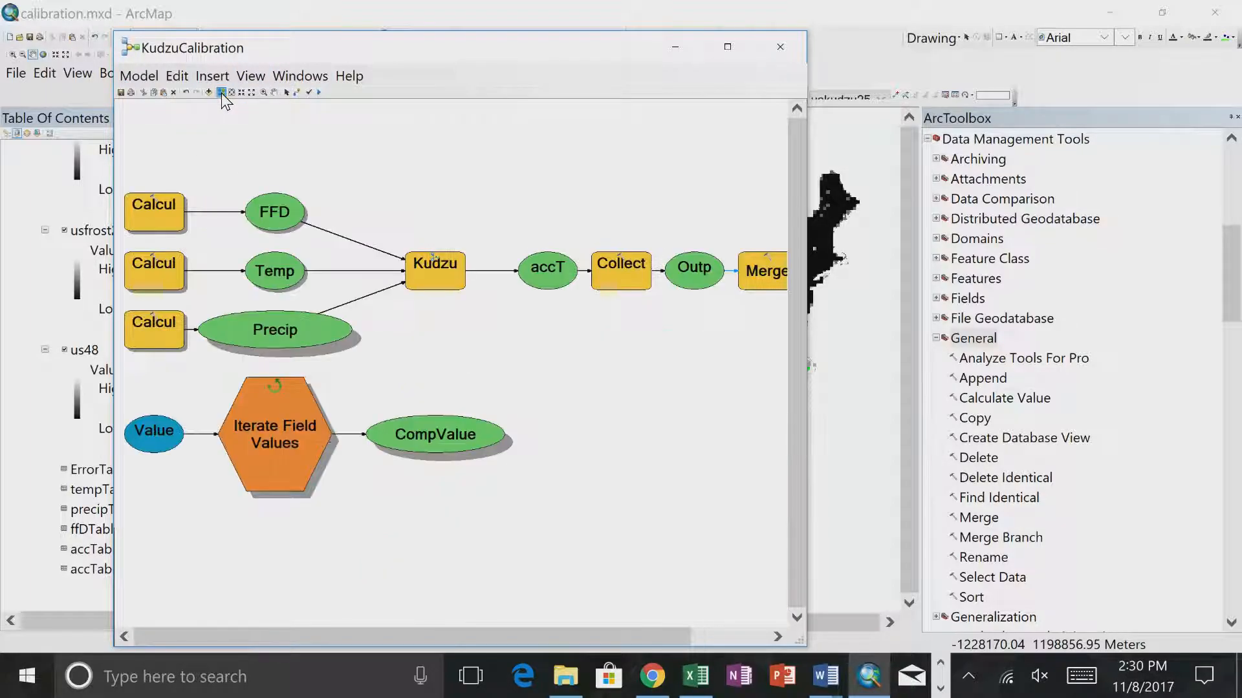
{"action": "left_click", "coordinate": [228, 94]}
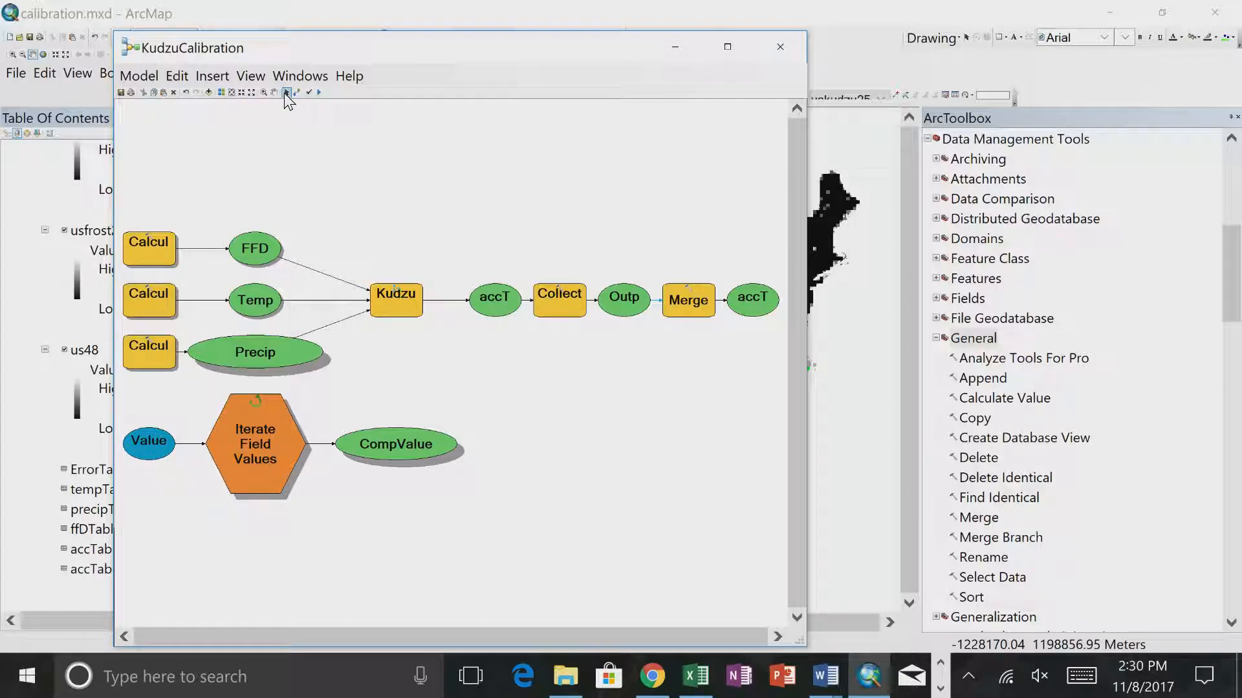
{"action": "left_click_drag", "start_coordinate": [121, 392], "coordinate": [501, 549]}
{"action": "left_click_drag", "start_coordinate": [259, 412], "coordinate": [454, 155]}
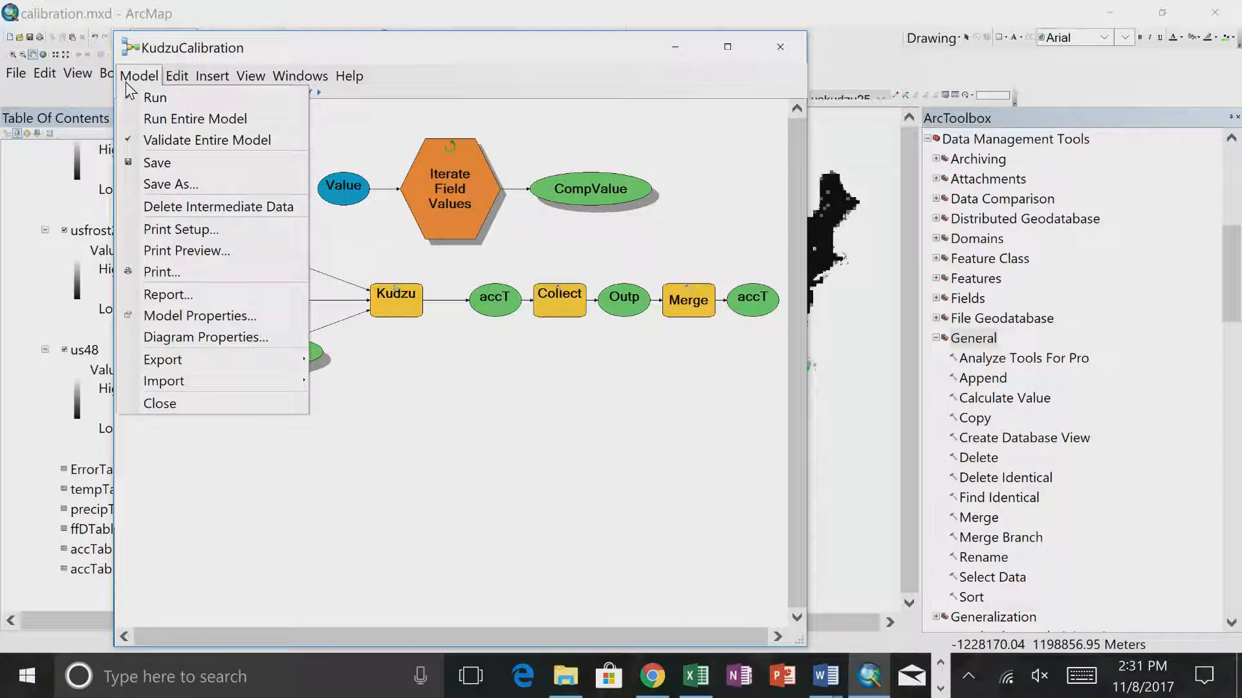
- Save and close the KudzuCalibration model, and run it as a tool from the calibration toolbox
{"action": "left_click", "coordinate": [167, 161]}
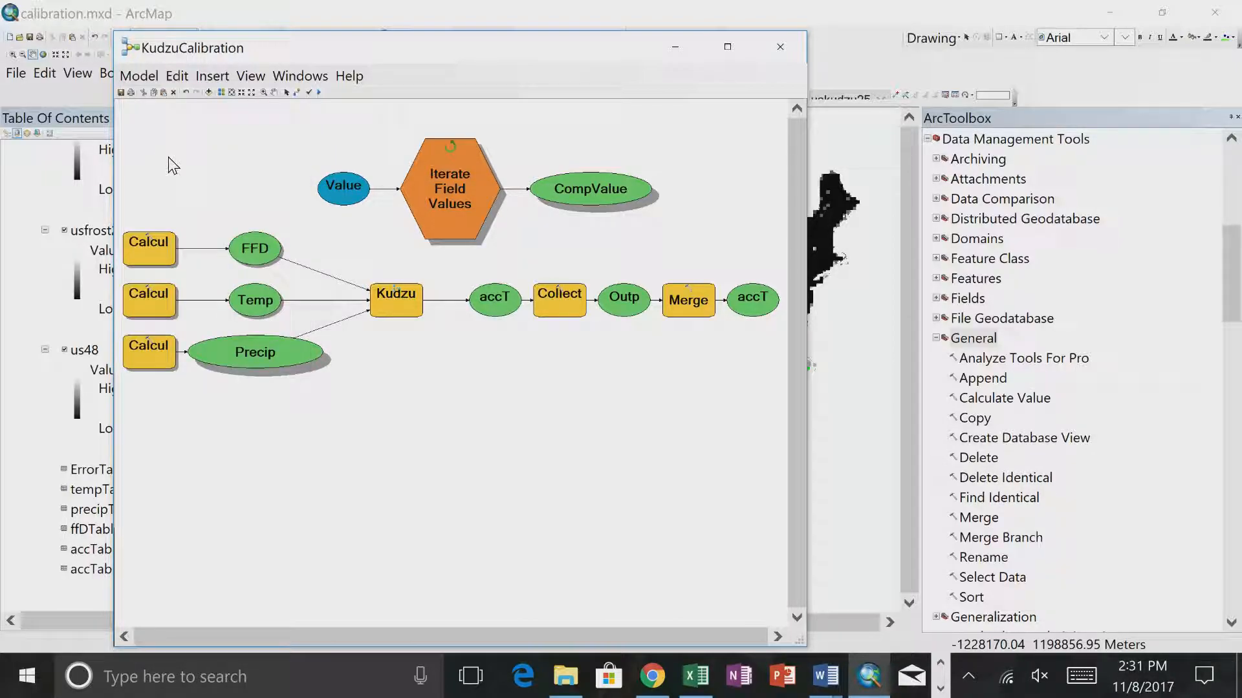
{"action": "left_click", "coordinate": [782, 47]}
{"action": "left_click_drag", "start_coordinate": [1234, 297], "coordinate": [1234, 220]}
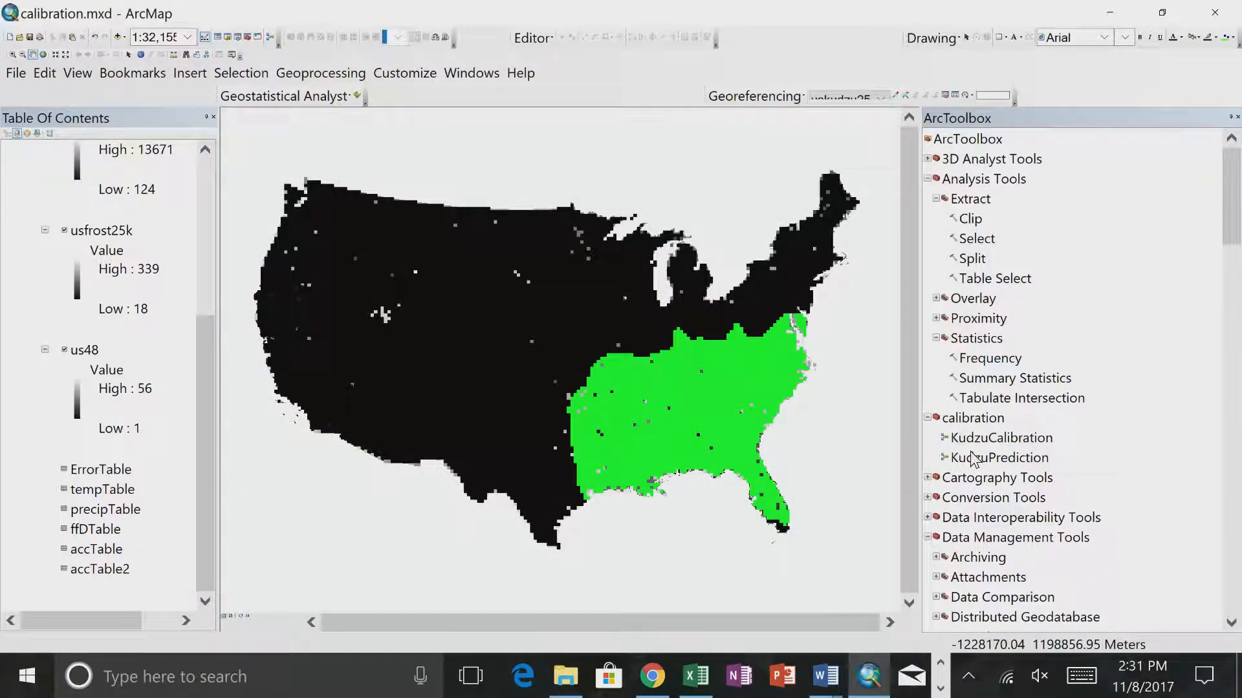
{"action": "double_click", "coordinate": [998, 438]}
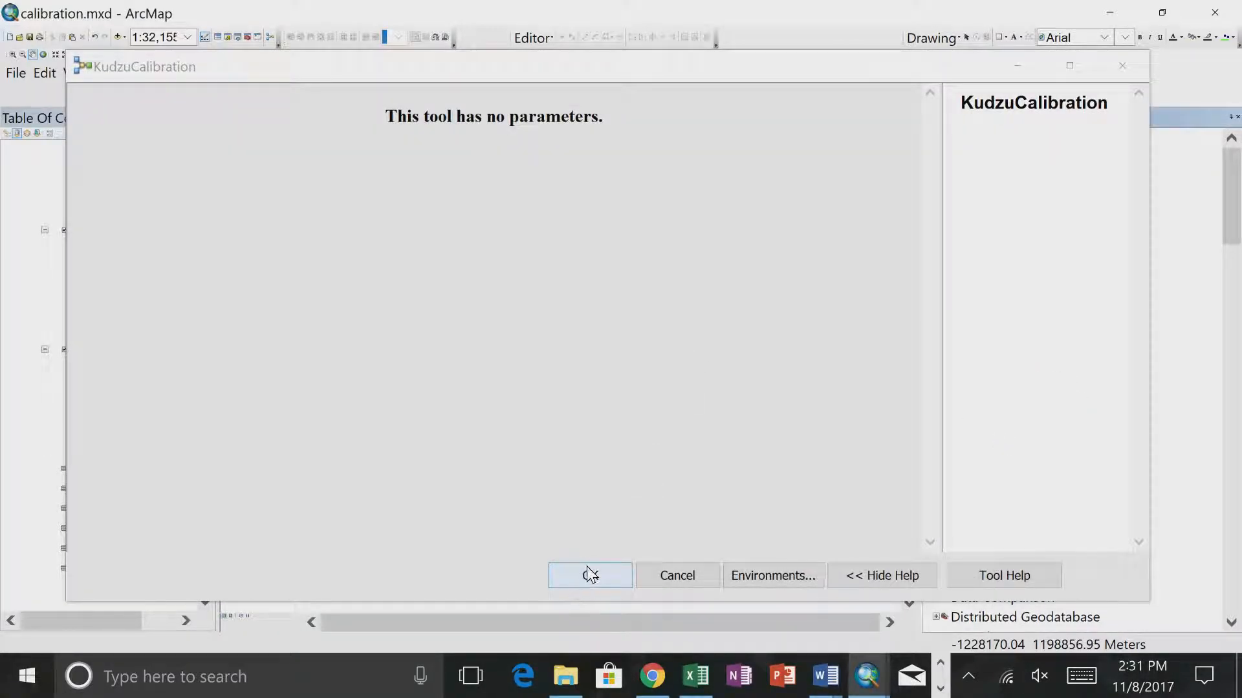
{"action": "left_click", "coordinate": [590, 573]}
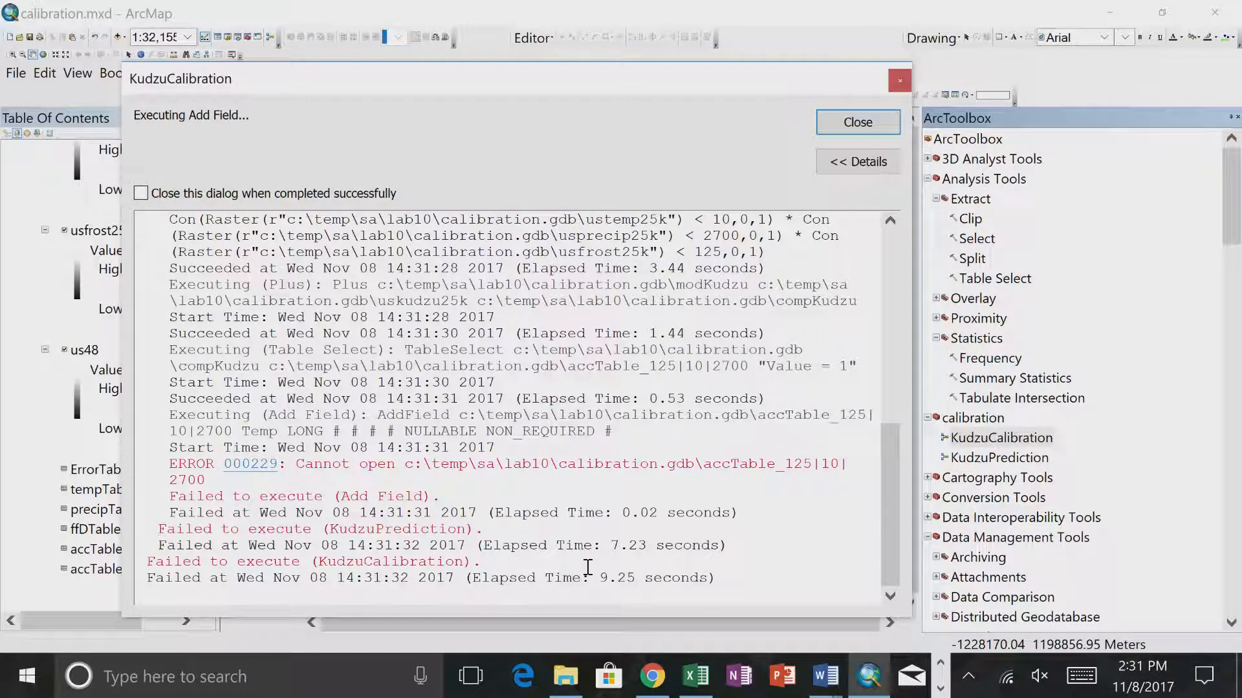
{"action": "left_click", "coordinate": [854, 125]}
- Open the KudzuPrediction model for editing to inspect its workflow, and close it without changes
{"action": "double_click", "coordinate": [996, 438]}
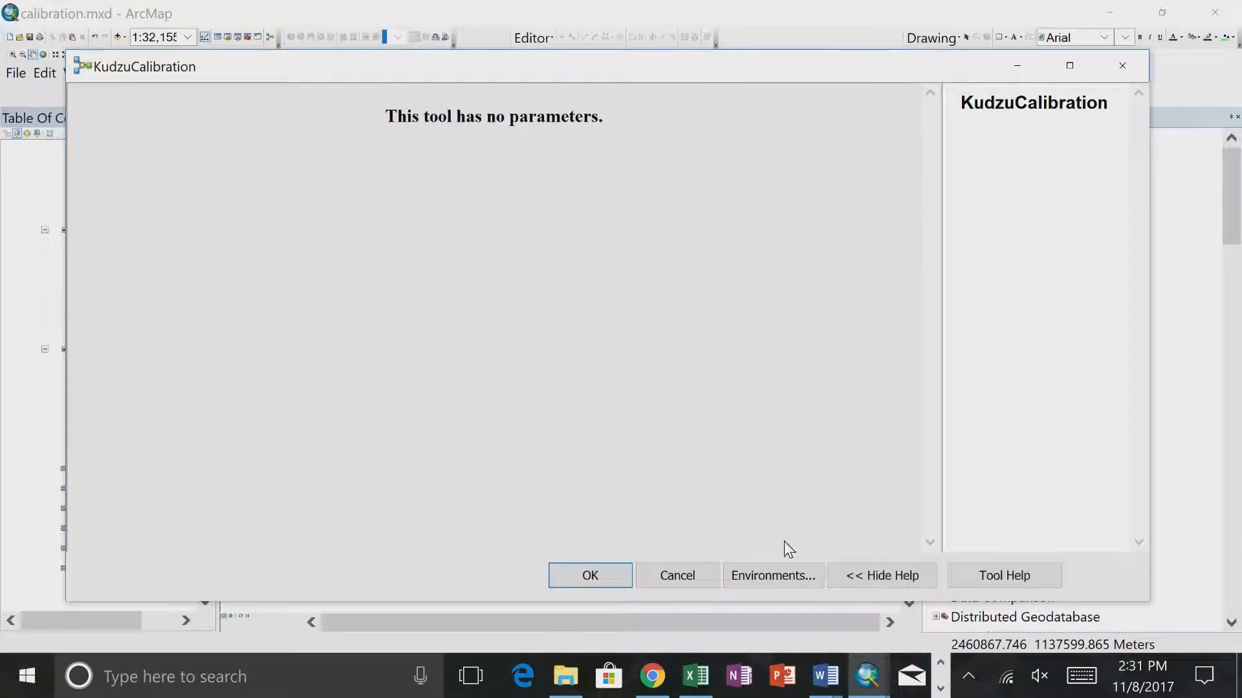
{"action": "left_click", "coordinate": [677, 576]}
{"action": "right_click", "coordinate": [1014, 457]}
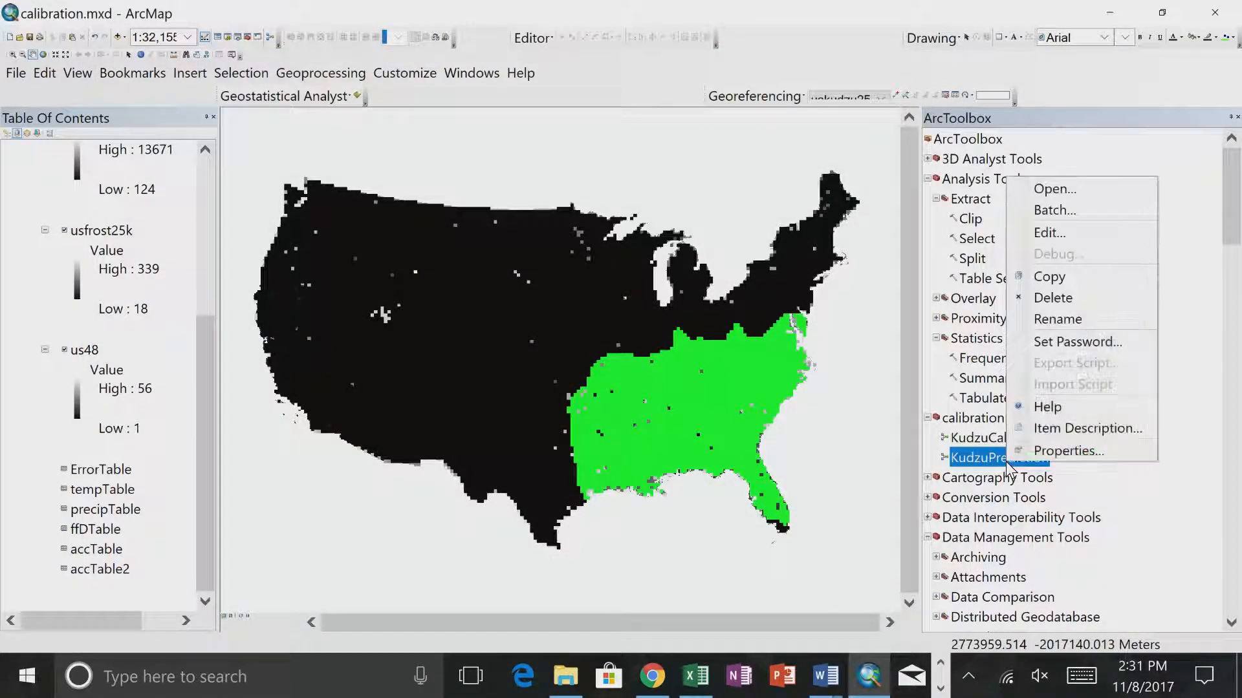
{"action": "left_click", "coordinate": [1074, 234]}
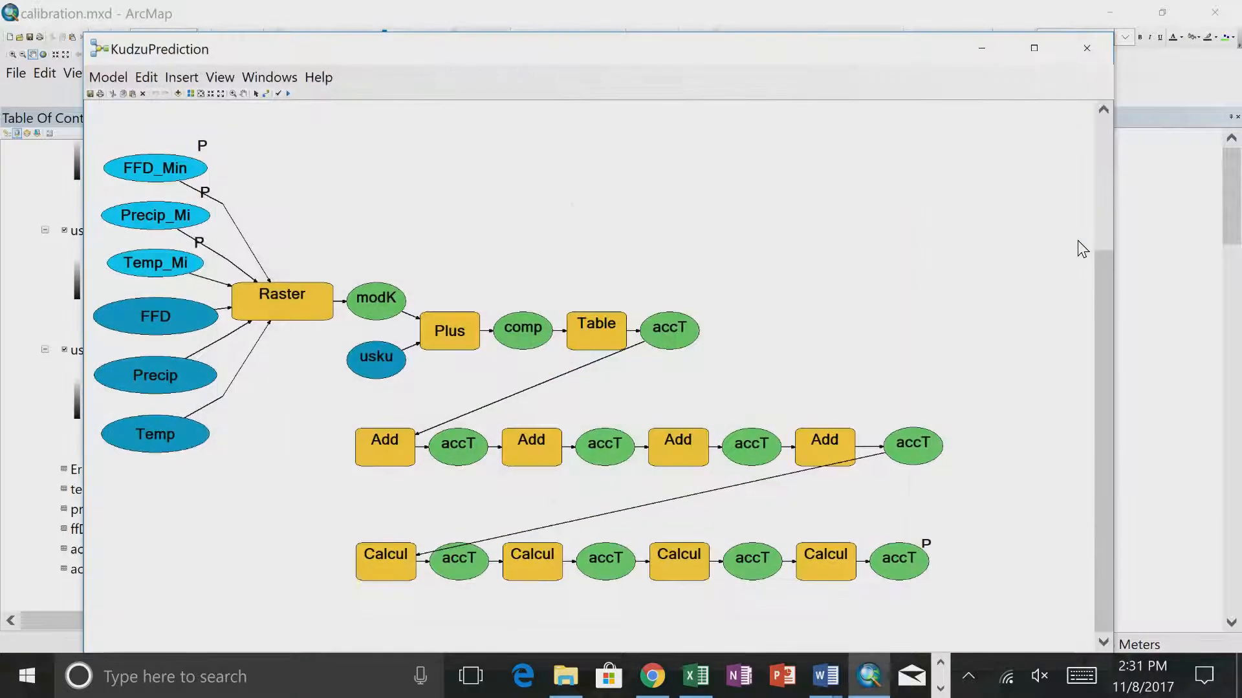
{"action": "left_click", "coordinate": [1085, 48]}
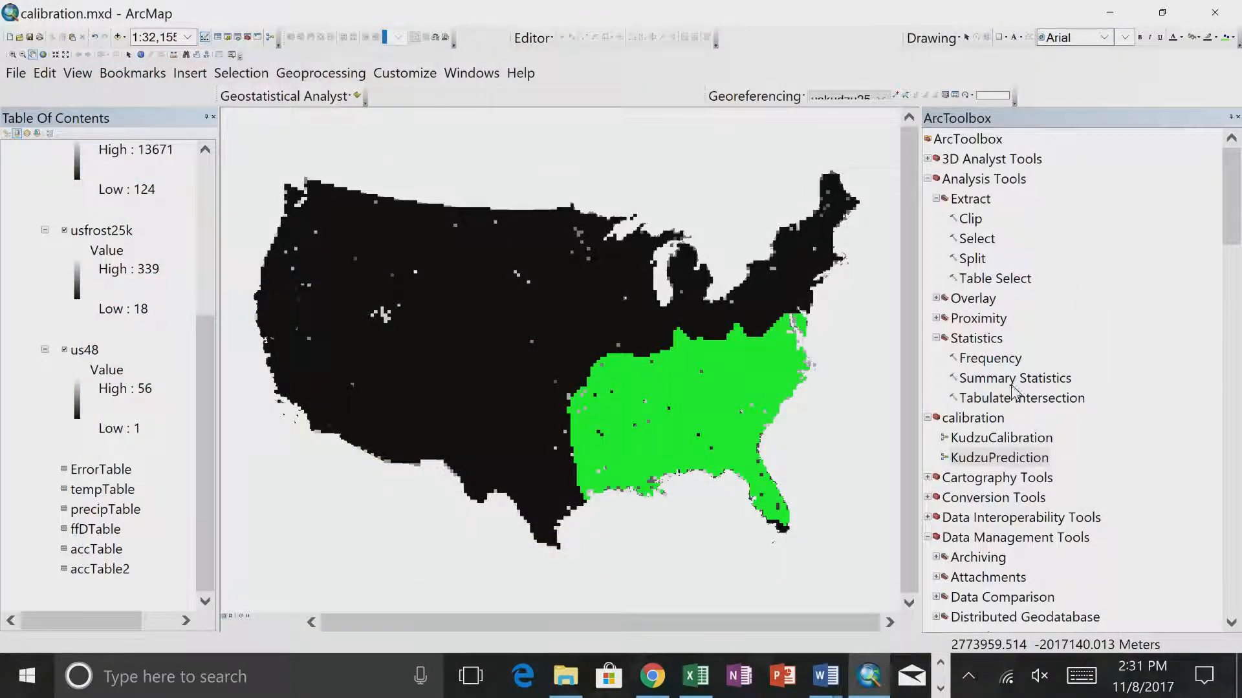
- Open the KudzuCalibration model from the calibration toolbox for editing
{"action": "left_click", "coordinate": [1000, 439]}
{"action": "right_click", "coordinate": [1000, 441]}
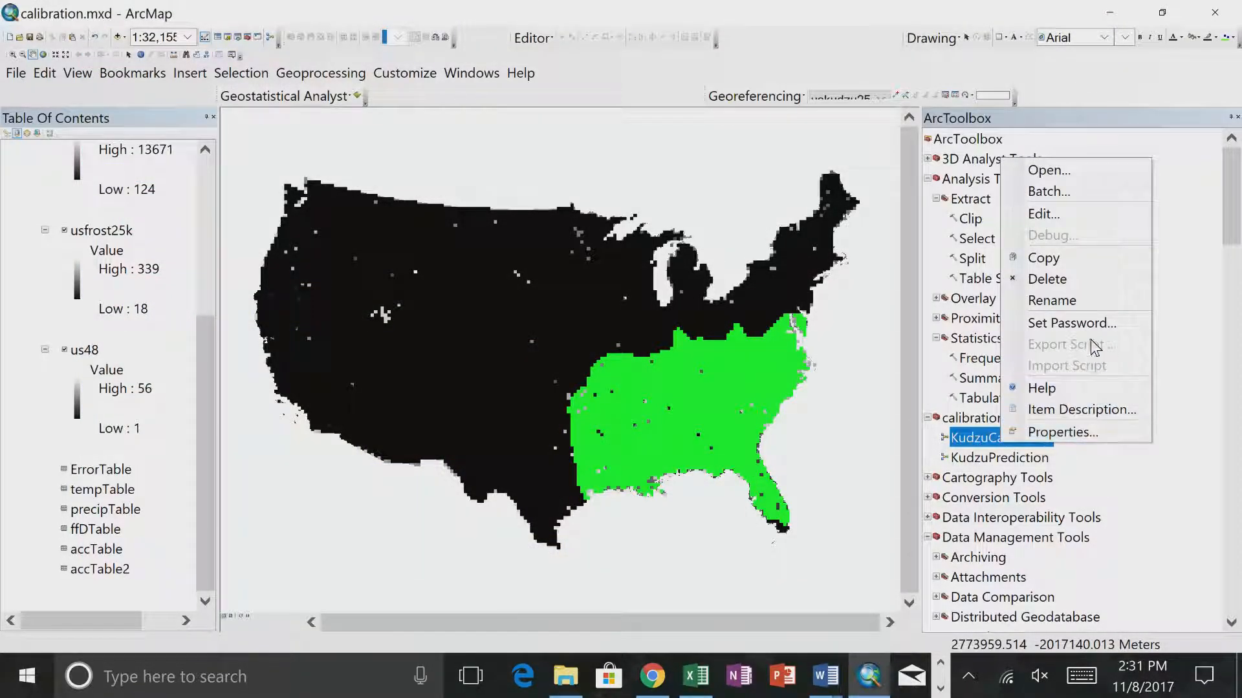
{"action": "left_click", "coordinate": [1065, 220]}
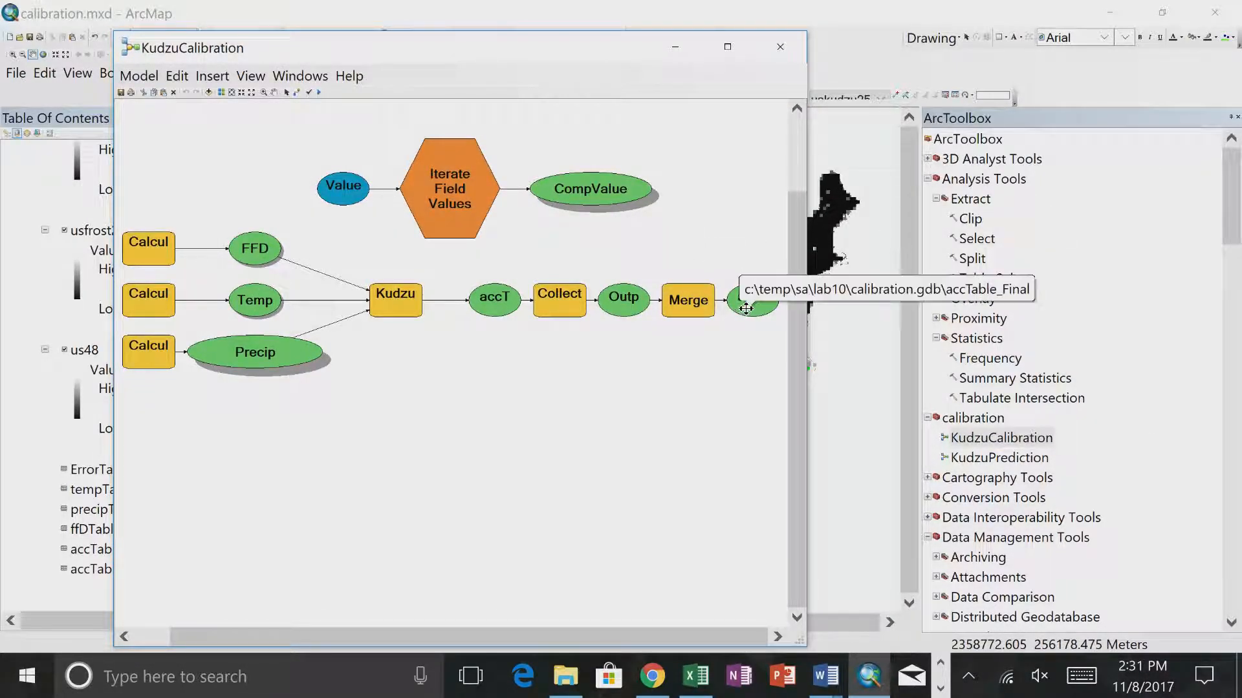
- Set the Kudzu tool's output table to c:\temp\sa\lab10\calibration.gdb\accTable_%n% and accept it, allowing the ActiveX interaction
{"action": "left_click", "coordinate": [478, 302]}
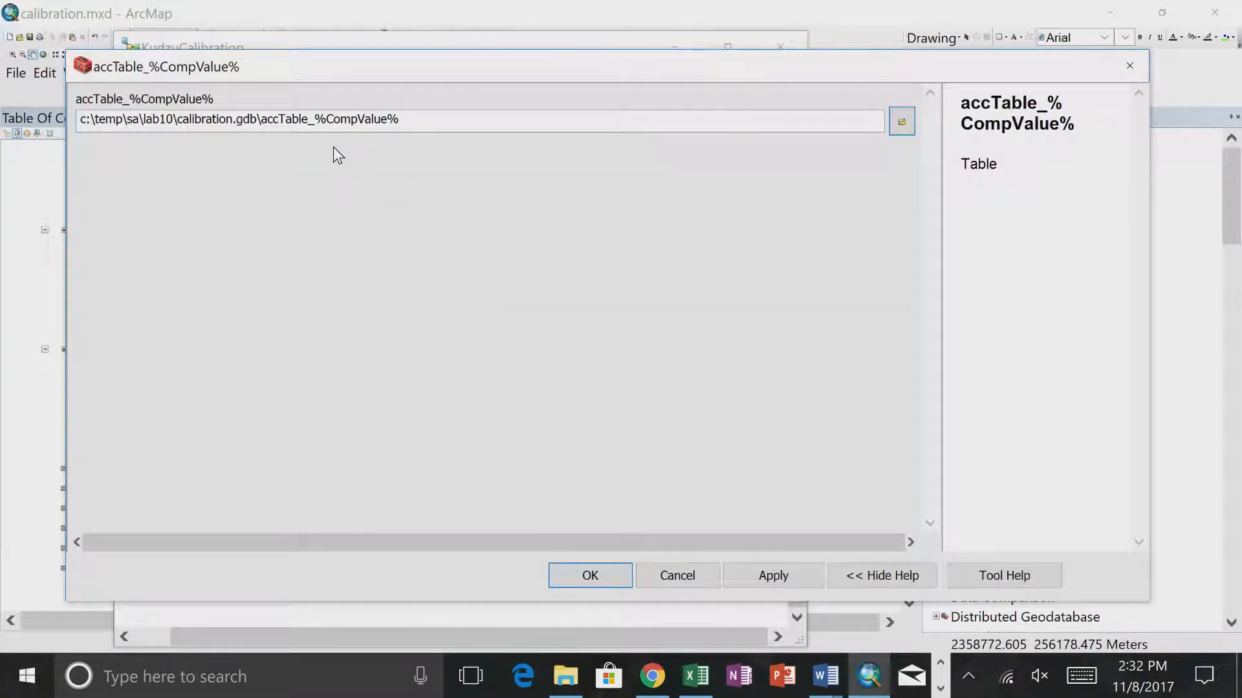
{"action": "left_click", "coordinate": [325, 123]}
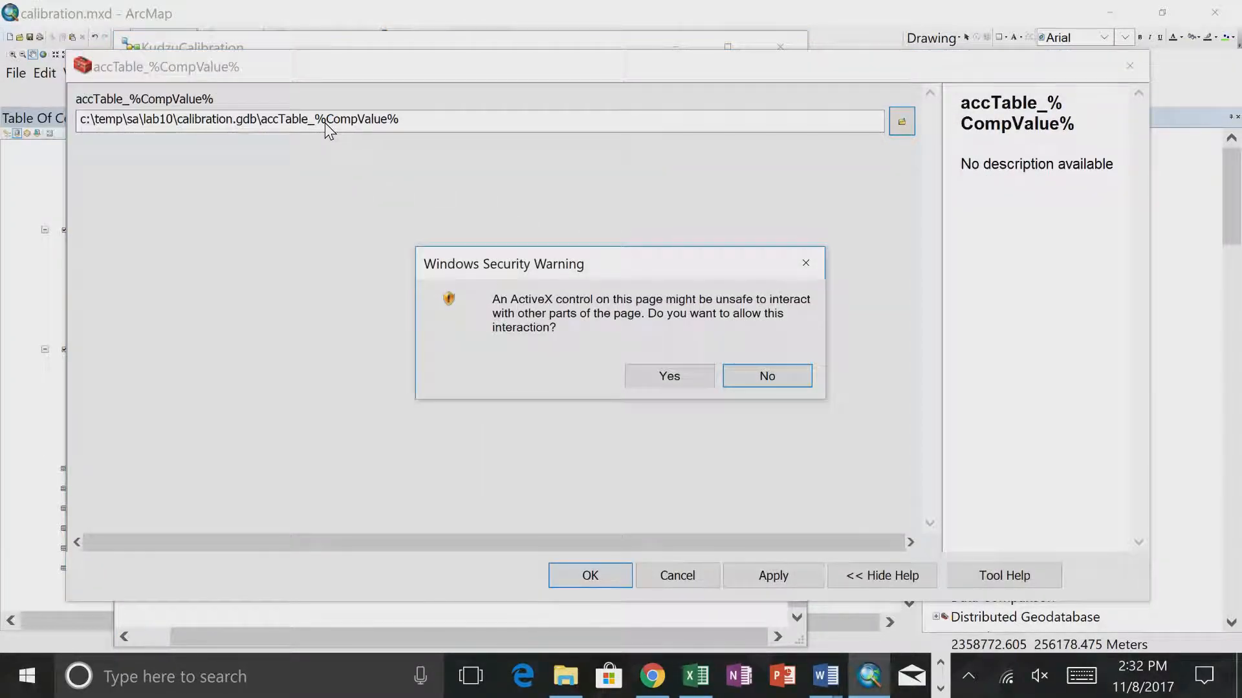
{"action": "left_click", "coordinate": [646, 372]}
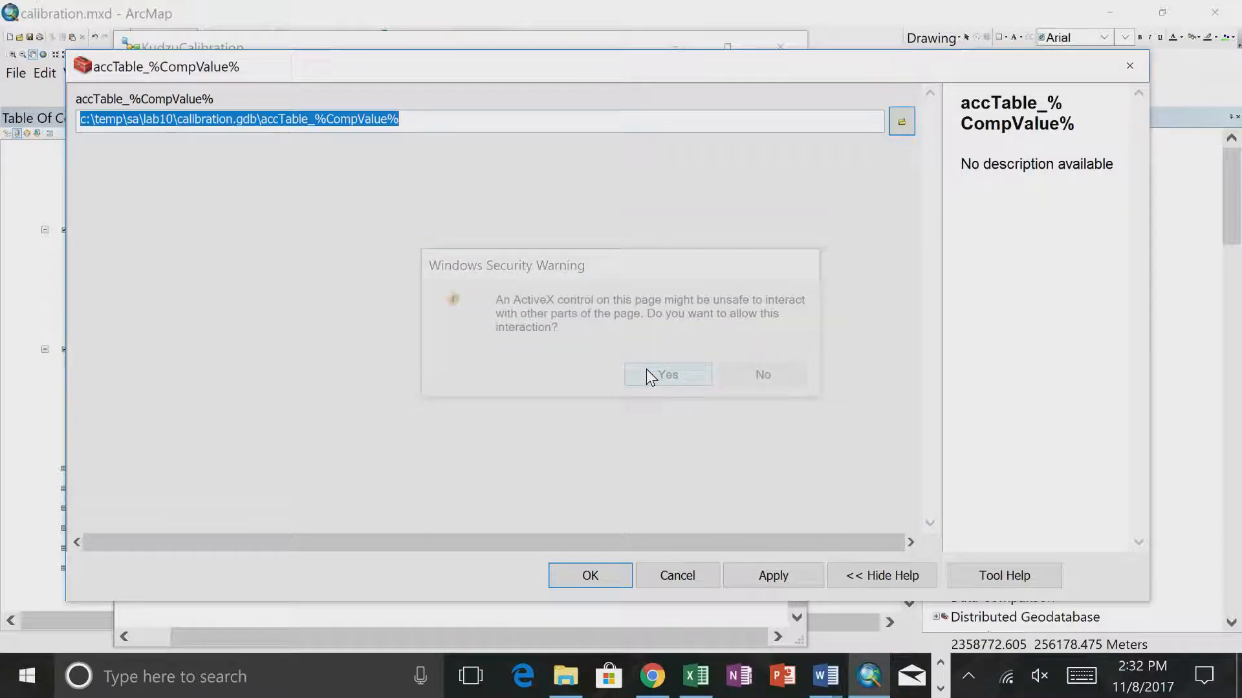
{"action": "left_click", "coordinate": [392, 120]}
{"action": "key", "text": "BackSpace"}
{"action": "key", "text": "BackSpace"}
{"action": "key", "text": "BackSpace"}
{"action": "key", "text": "BackSpace"}
{"action": "key", "text": "BackSpace"}
{"action": "key", "text": "BackSpace"}
{"action": "key", "text": "BackSpace"}
{"action": "key", "text": "BackSpace"}
{"action": "key", "text": "BackSpace"}
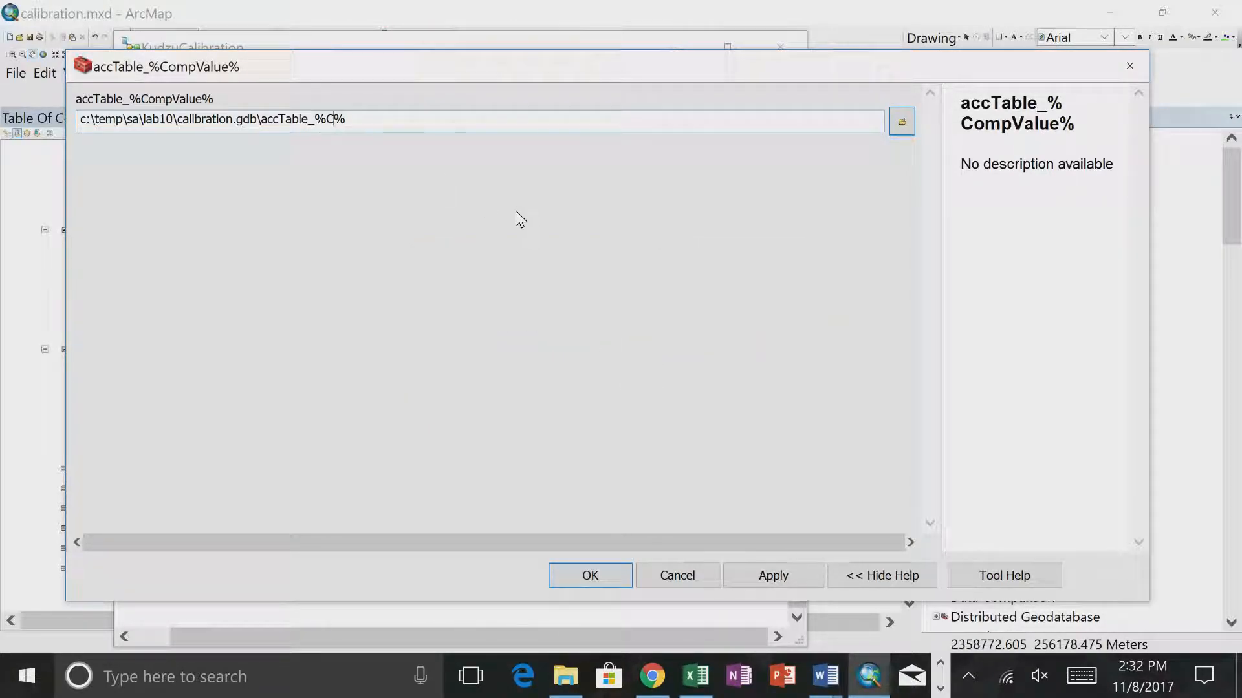
{"action": "type", "text": "n"}
{"action": "left_click", "coordinate": [562, 576]}
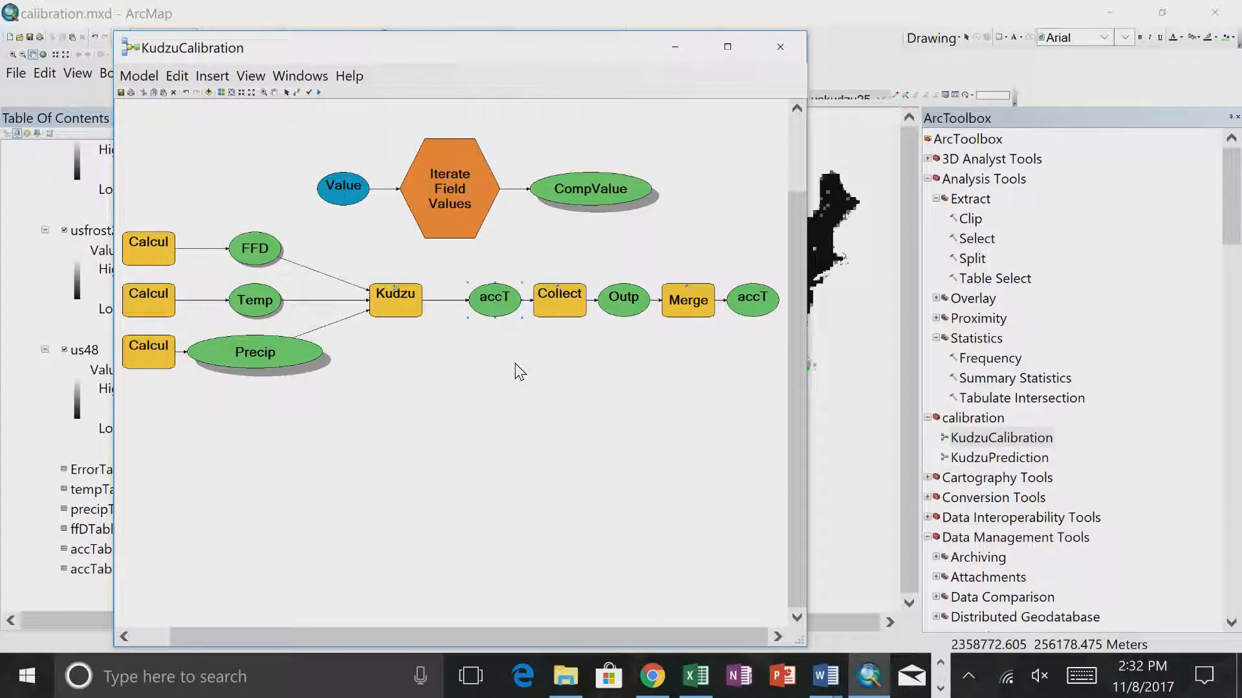
- Review the accTable_%n% output path beside the diagram, accept it, and close the KudzuCalibration model
{"action": "double_click", "coordinate": [502, 301]}
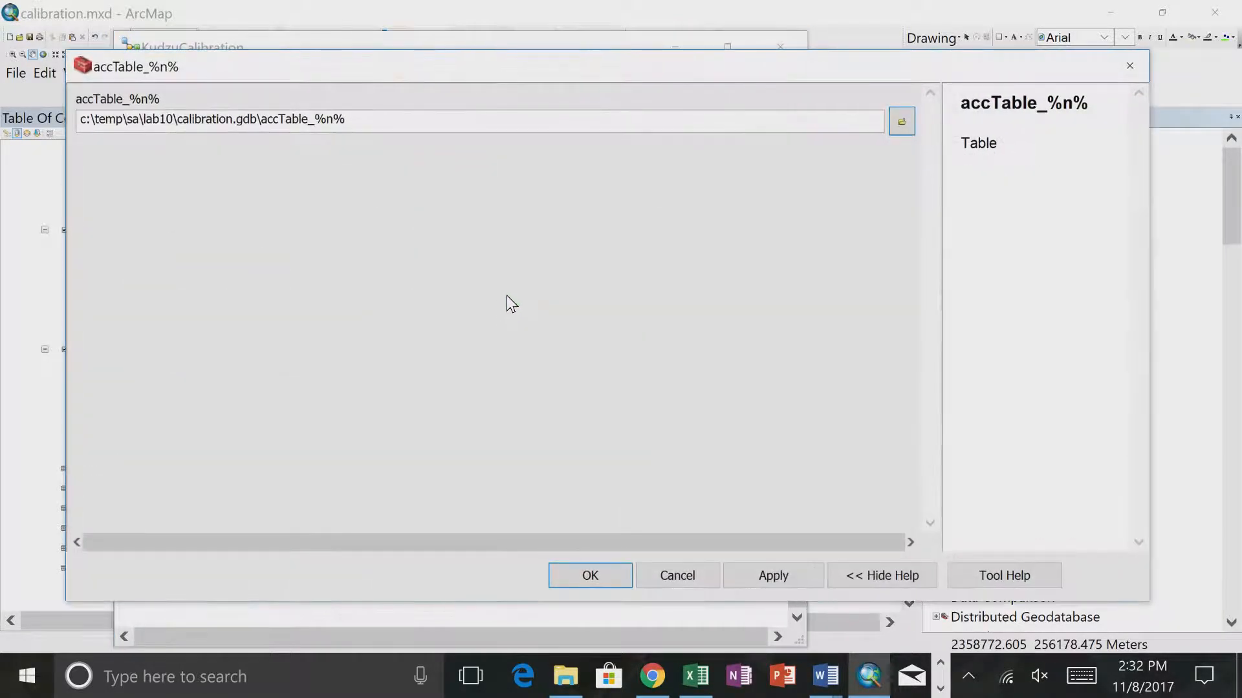
{"action": "left_click_drag", "start_coordinate": [502, 64], "coordinate": [660, 444]}
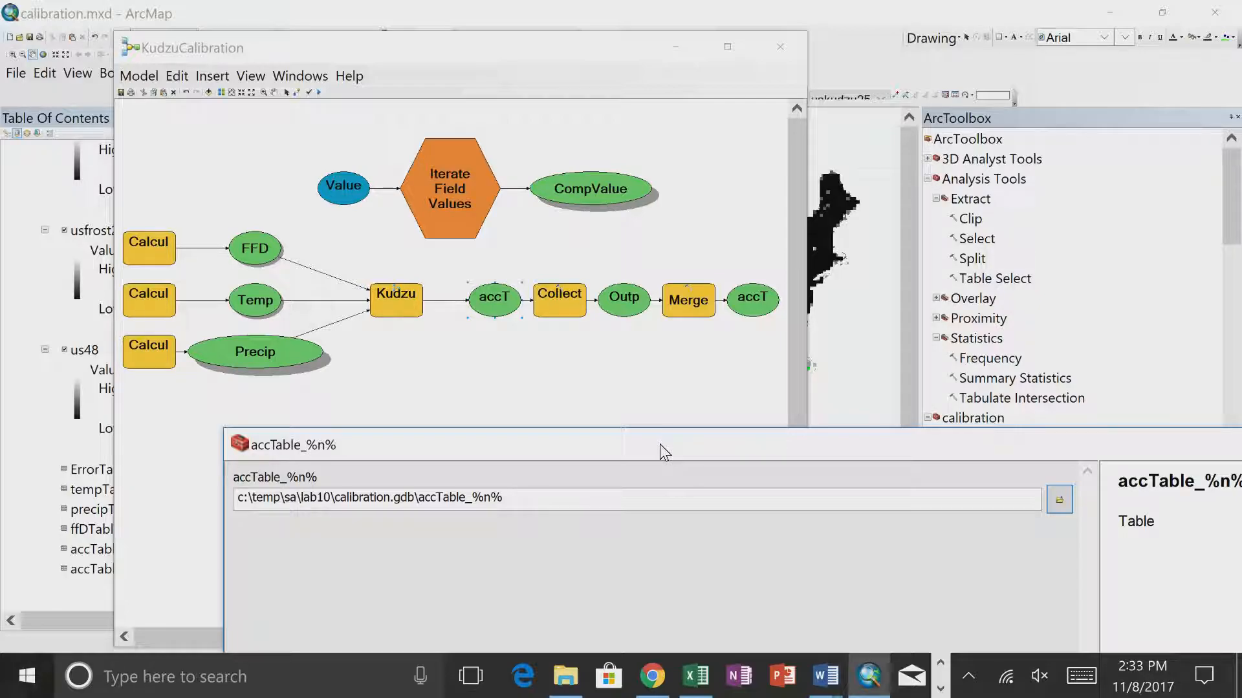
{"action": "left_click_drag", "start_coordinate": [660, 444], "coordinate": [539, 64]}
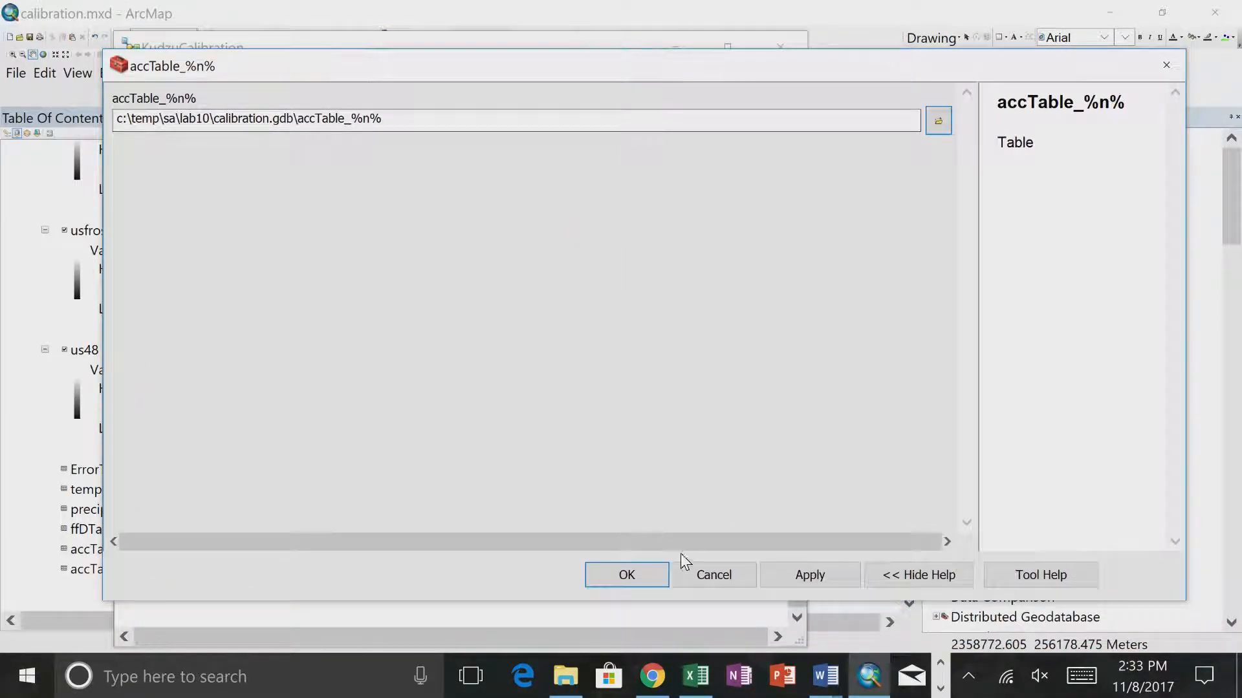
{"action": "left_click", "coordinate": [639, 572]}
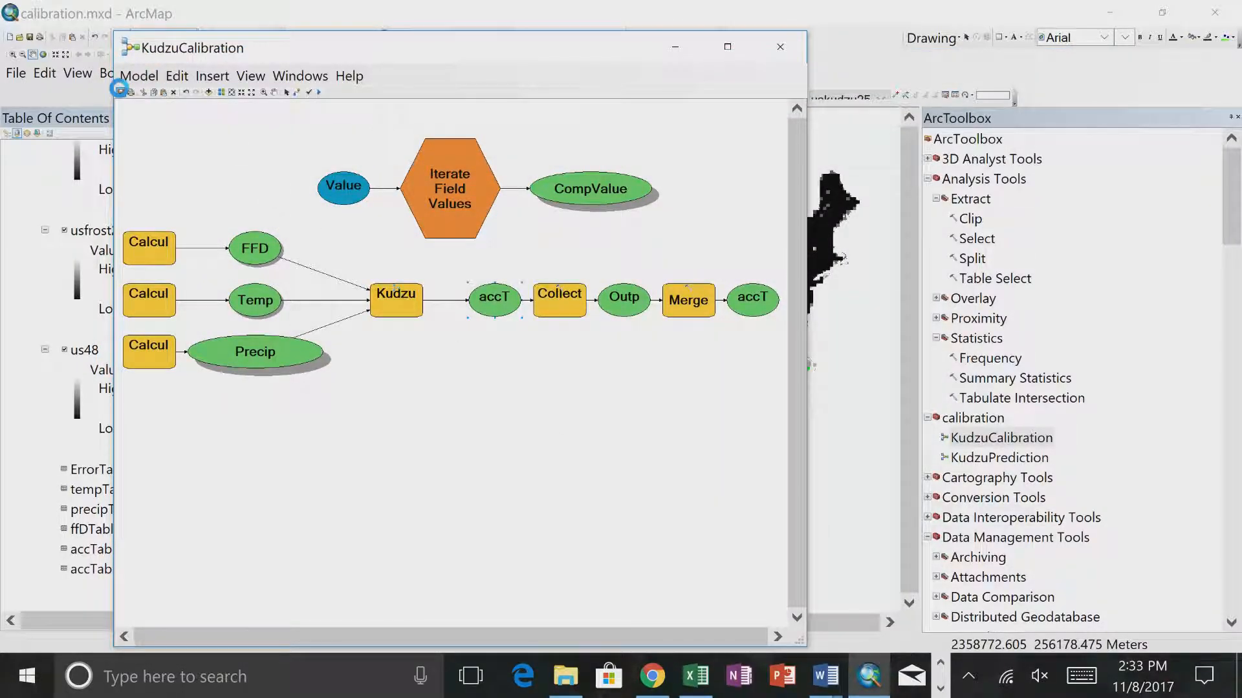
{"action": "left_click", "coordinate": [774, 49]}
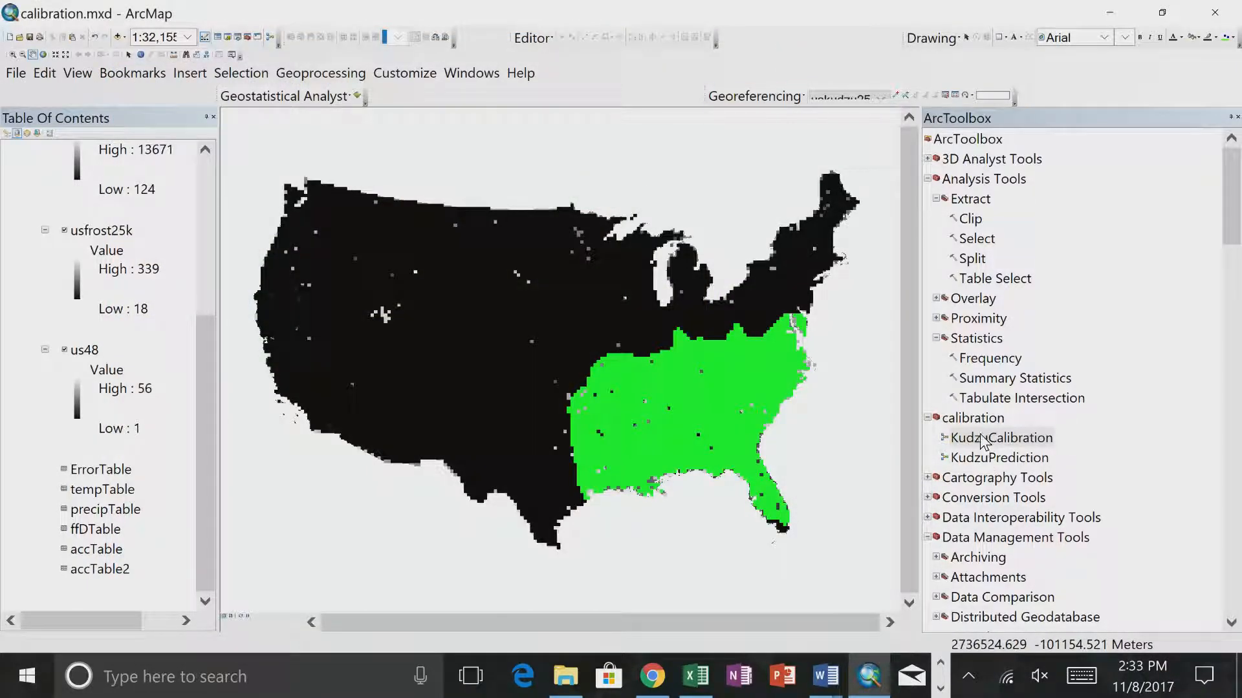
- Reopen KudzuCalibration for editing, examine the inputs of Collect Values and Merge without changing them, and close the model
{"action": "left_click", "coordinate": [981, 440]}
{"action": "right_click", "coordinate": [981, 440]}
{"action": "right_click", "coordinate": [973, 442]}
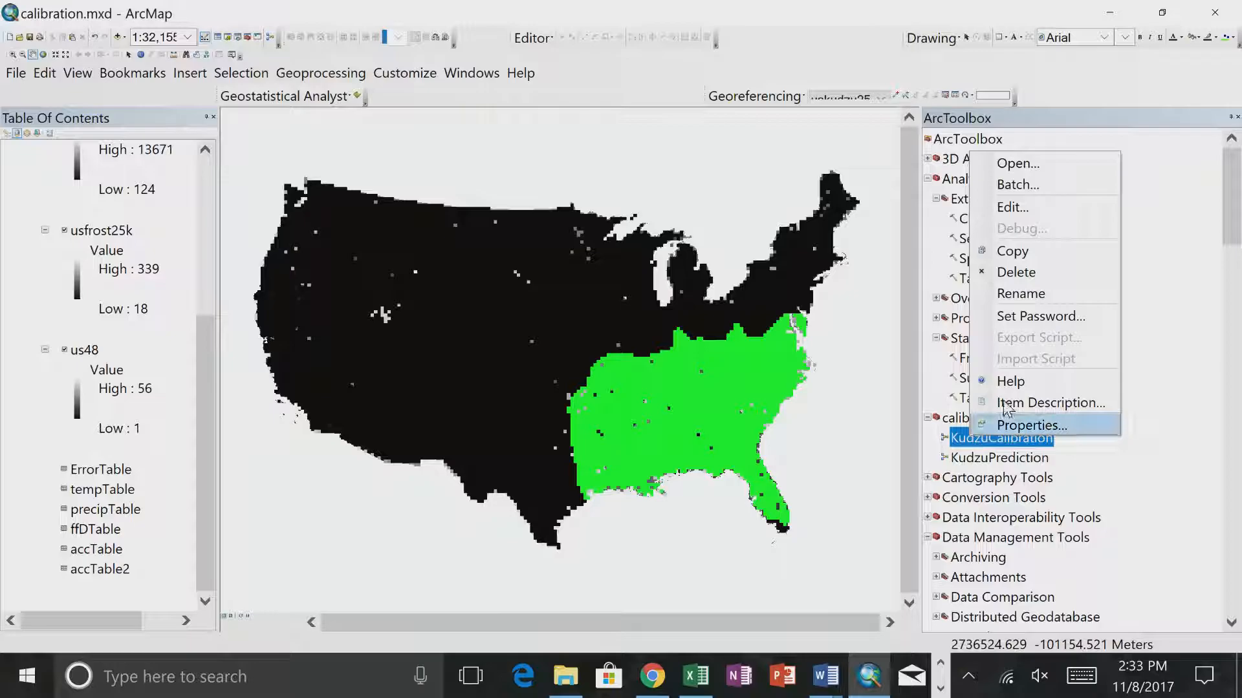
{"action": "left_click", "coordinate": [1008, 207]}
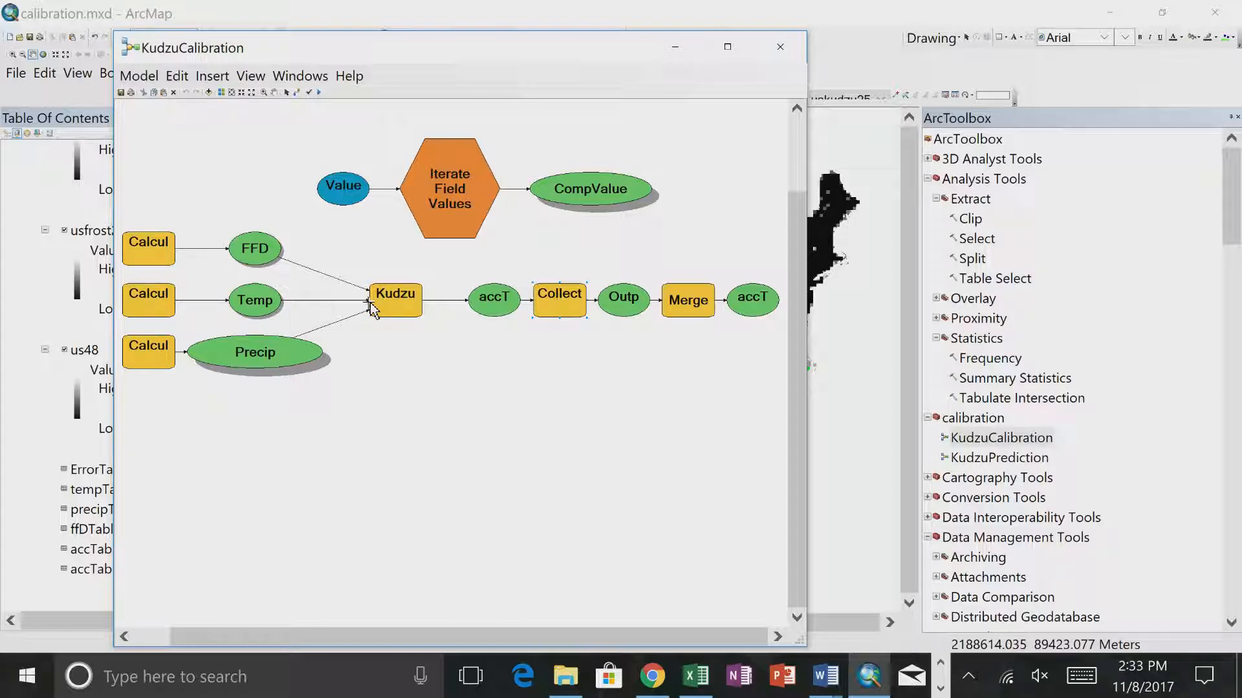
{"action": "double_click", "coordinate": [542, 307]}
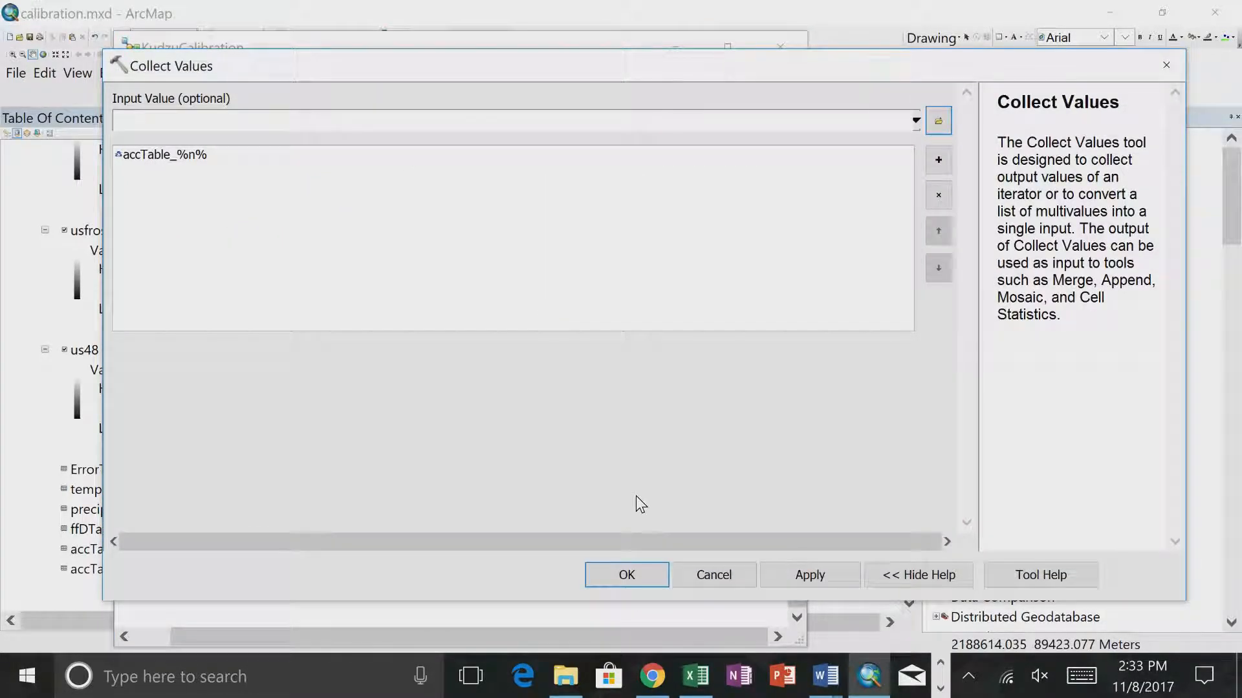
{"action": "left_click", "coordinate": [694, 576]}
{"action": "double_click", "coordinate": [679, 298]}
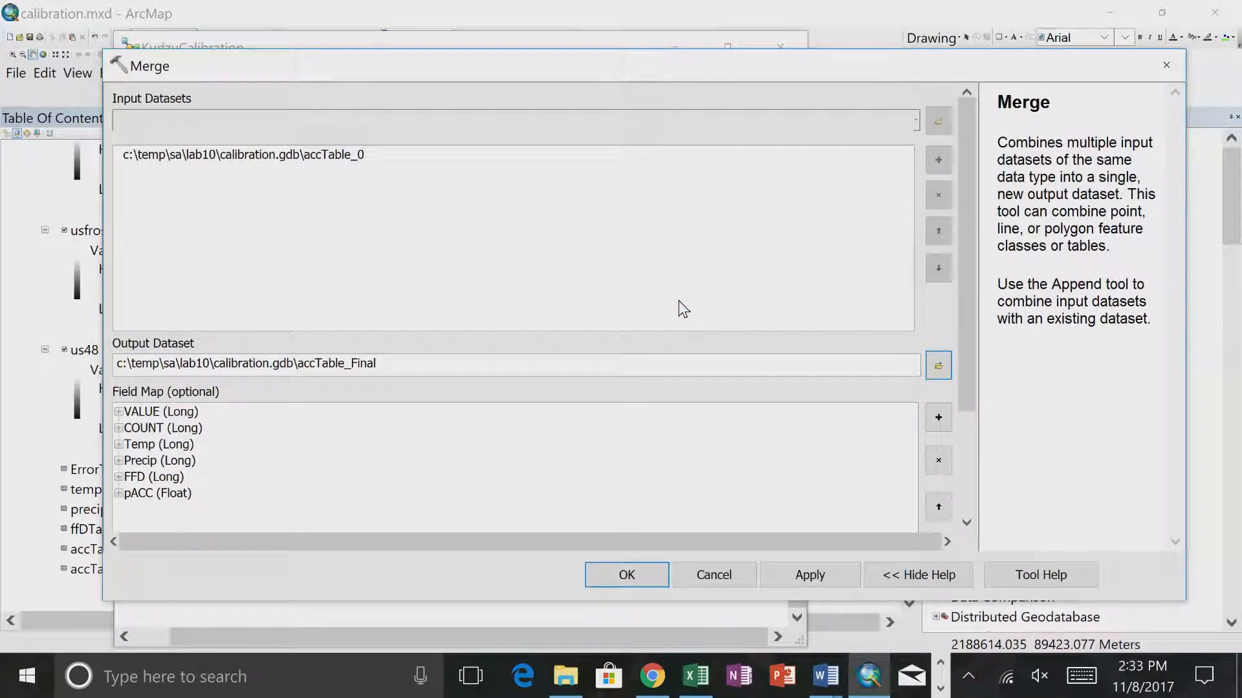
{"action": "left_click", "coordinate": [714, 575]}
{"action": "left_click", "coordinate": [711, 579]}
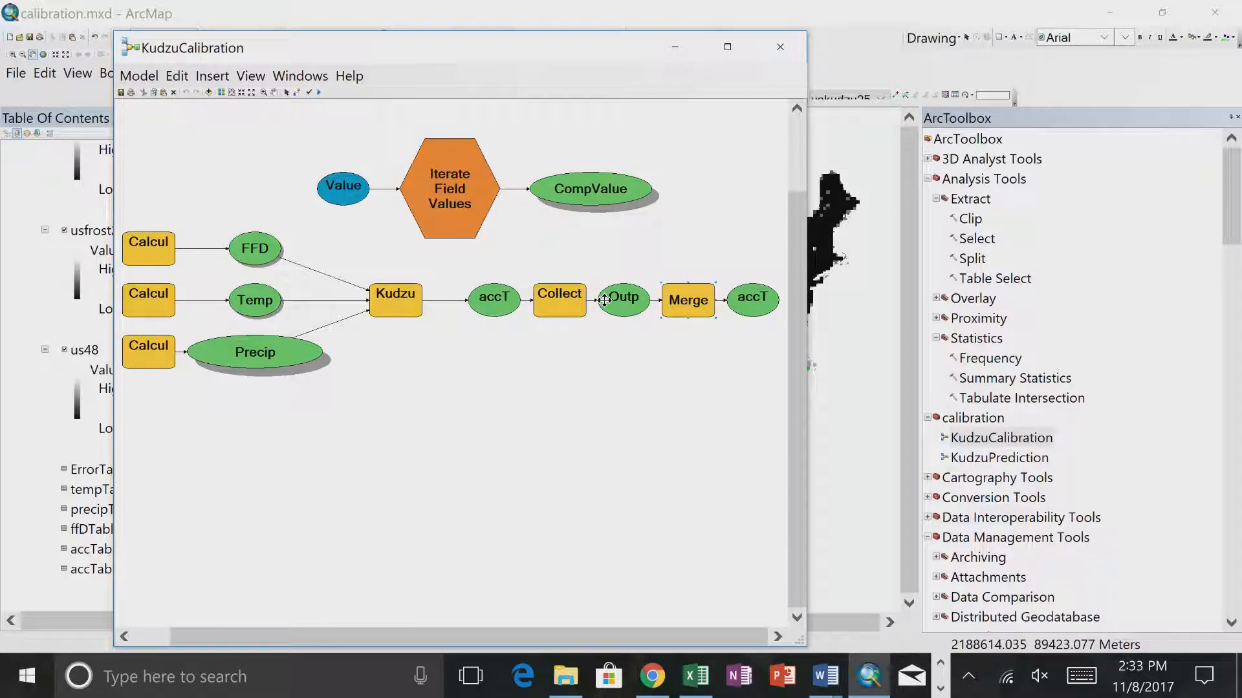
{"action": "left_click", "coordinate": [782, 46]}
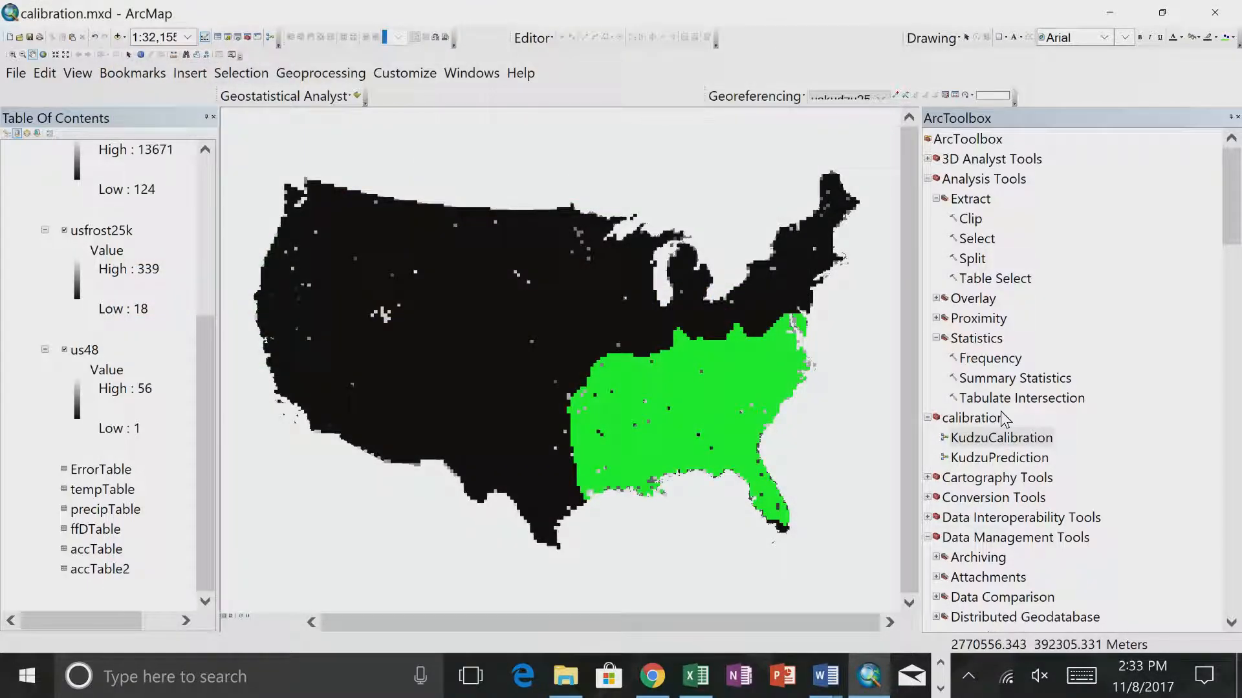
- Run KudzuCalibration as a tool from the calibration toolbox, and close its progress report and tool dialog
{"action": "right_click", "coordinate": [1011, 445]}
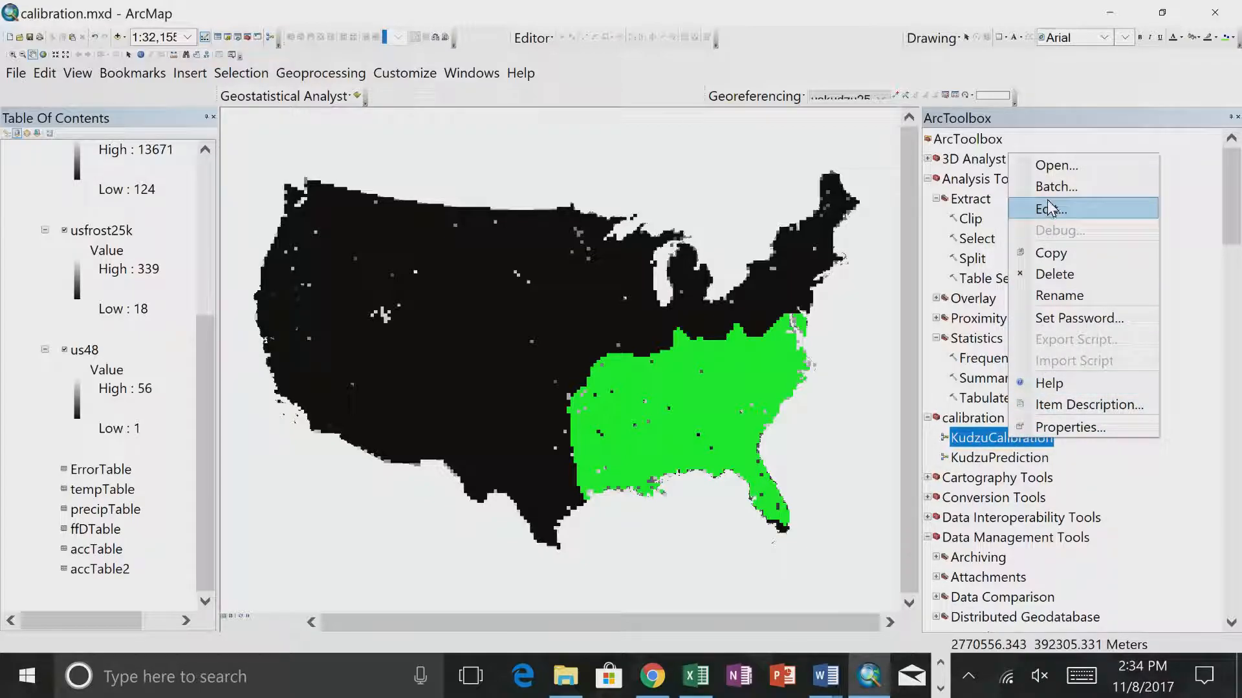
{"action": "left_click", "coordinate": [1048, 167]}
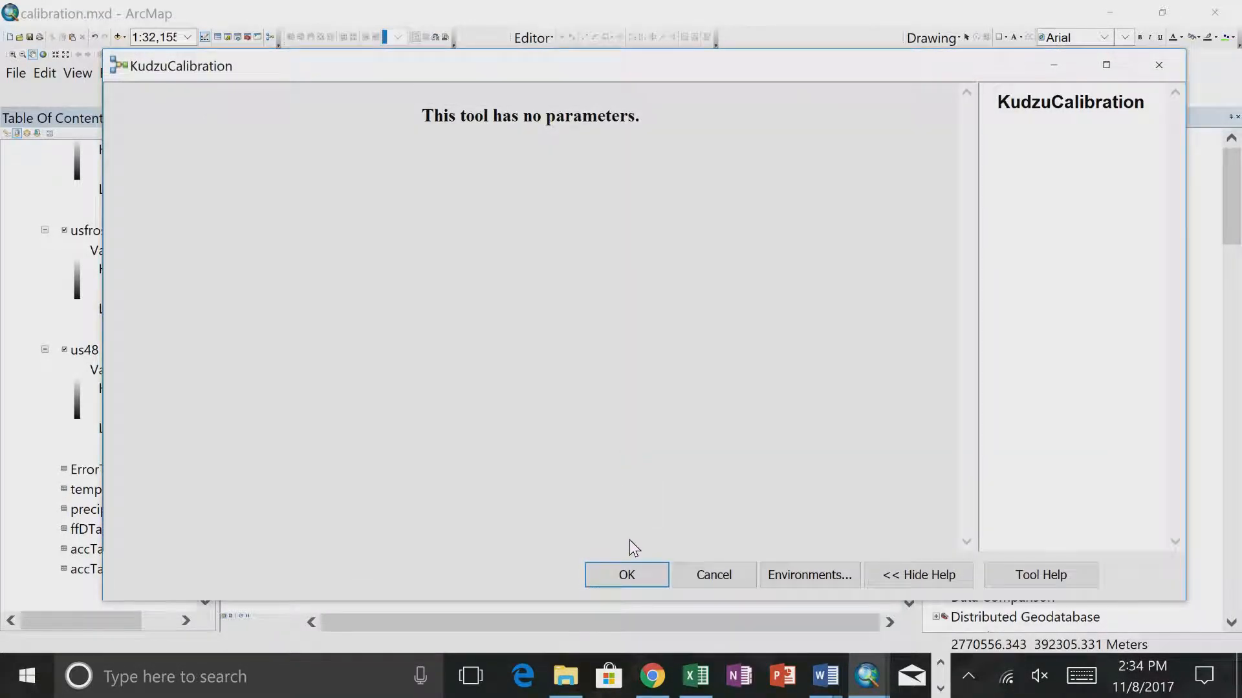
{"action": "left_click", "coordinate": [618, 573]}
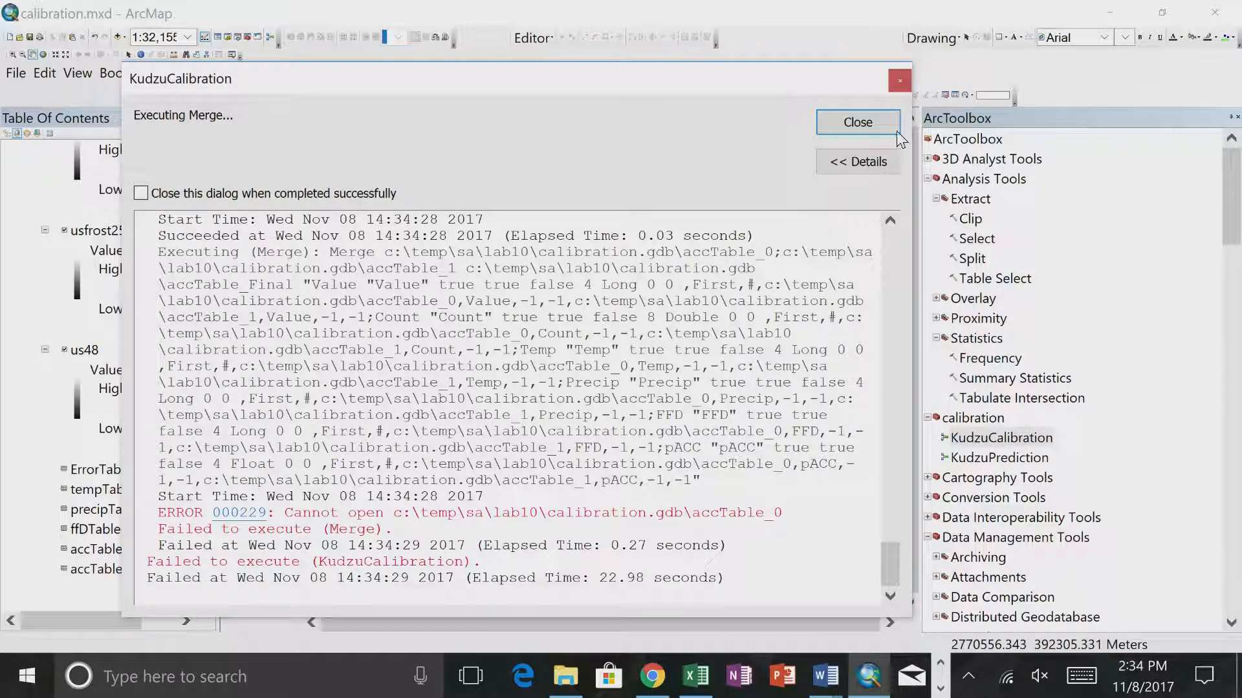
{"action": "left_click", "coordinate": [870, 120]}
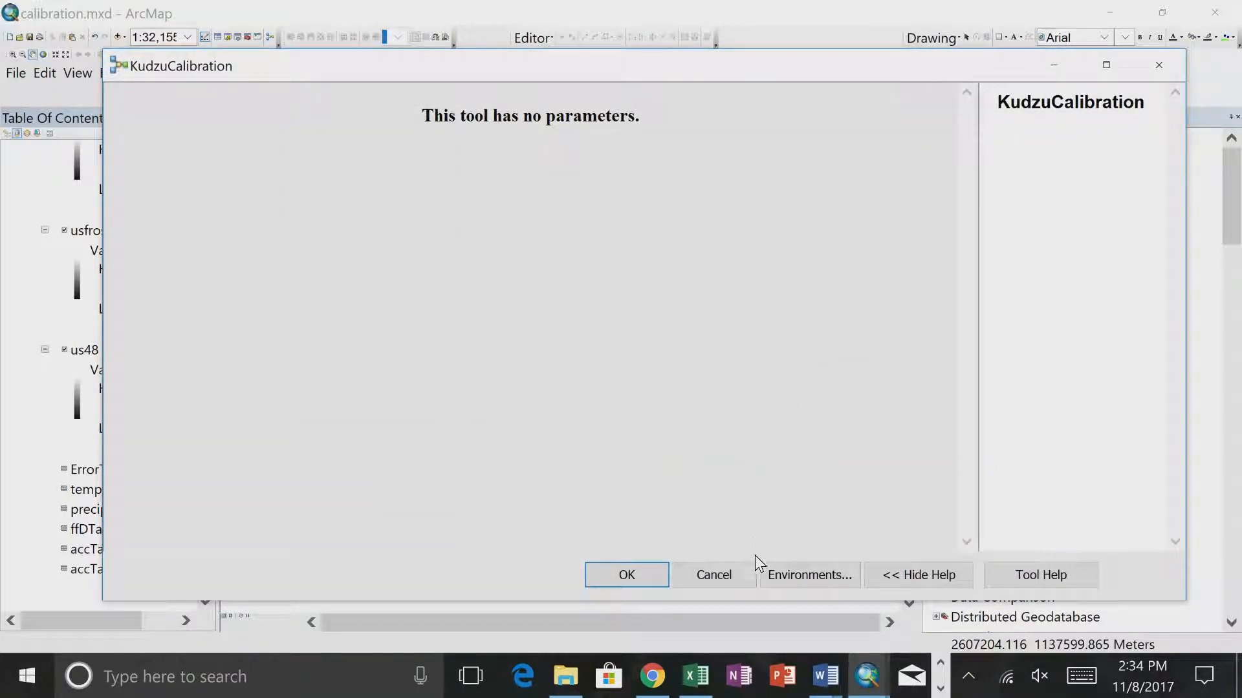
{"action": "left_click", "coordinate": [711, 573]}
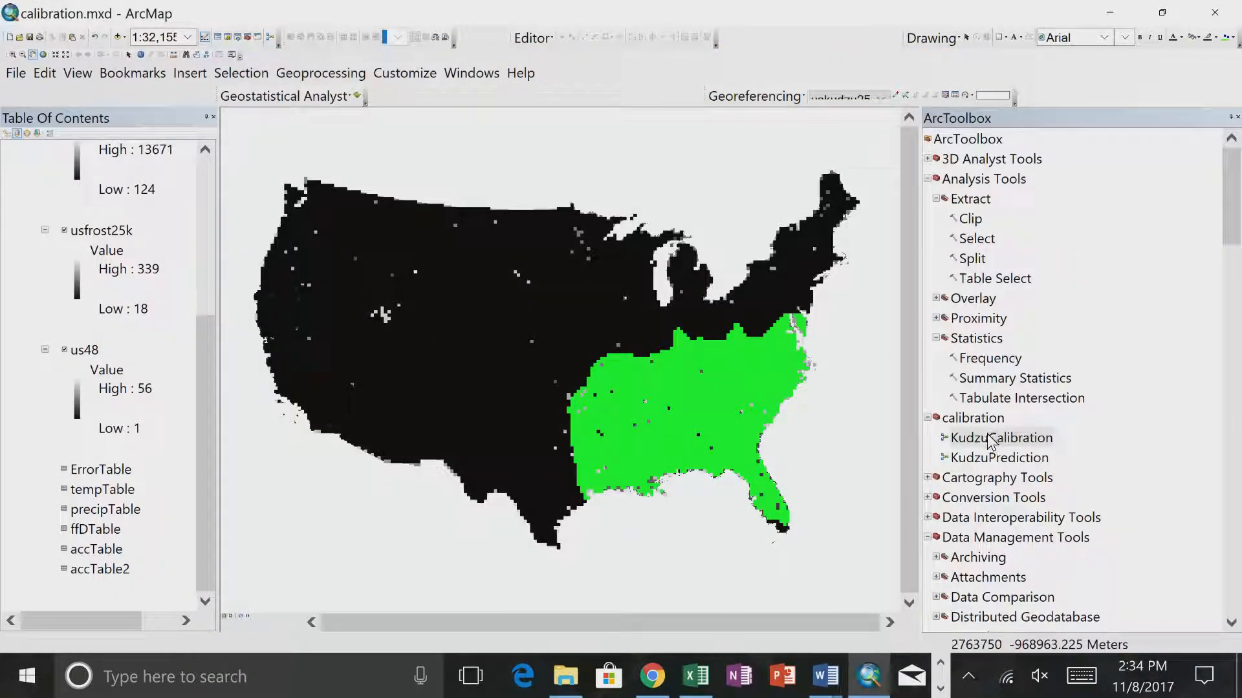
- Open KudzuCalibration for editing and examine the KudzuPrediction parameters and the Collect Values output list without changing them
{"action": "left_click", "coordinate": [989, 442]}
{"action": "right_click", "coordinate": [996, 441]}
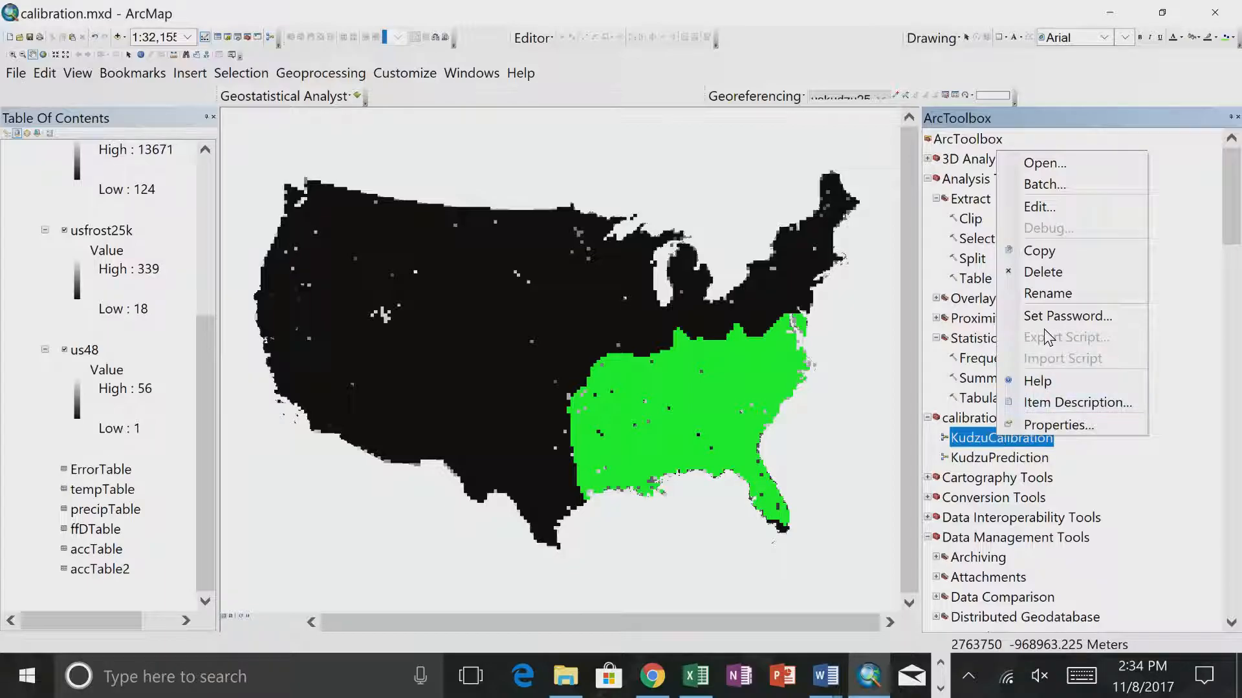
{"action": "left_click", "coordinate": [1047, 204]}
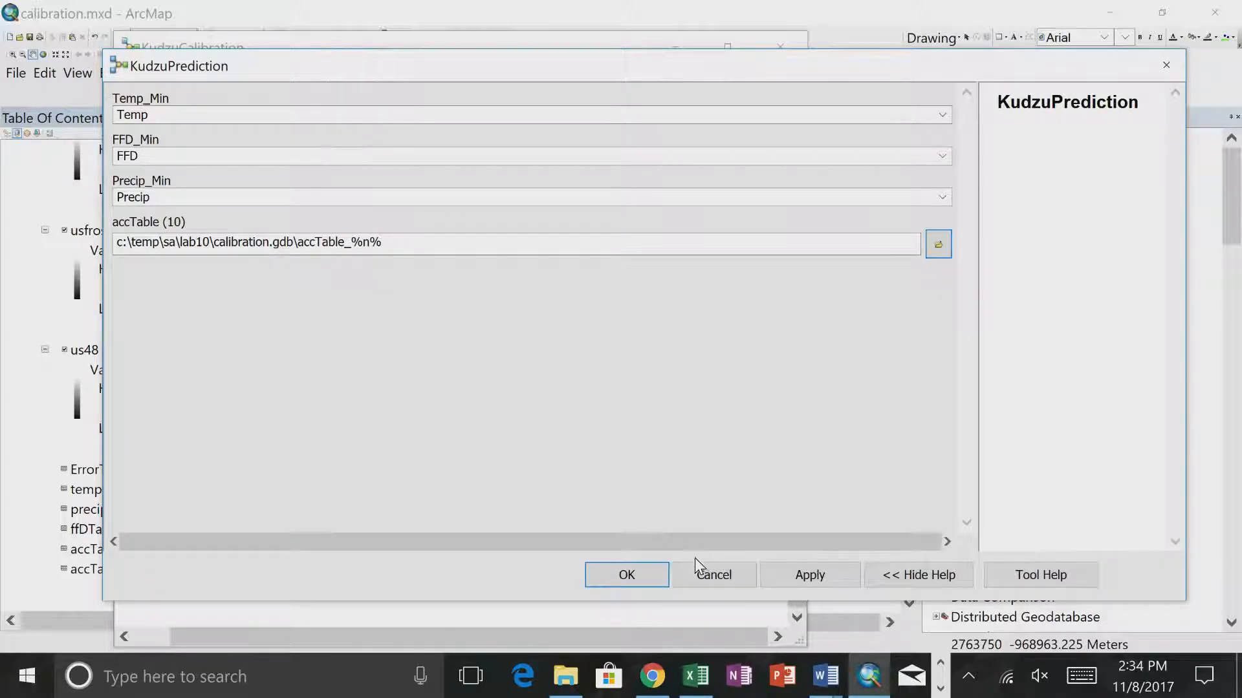
{"action": "left_click", "coordinate": [698, 578]}
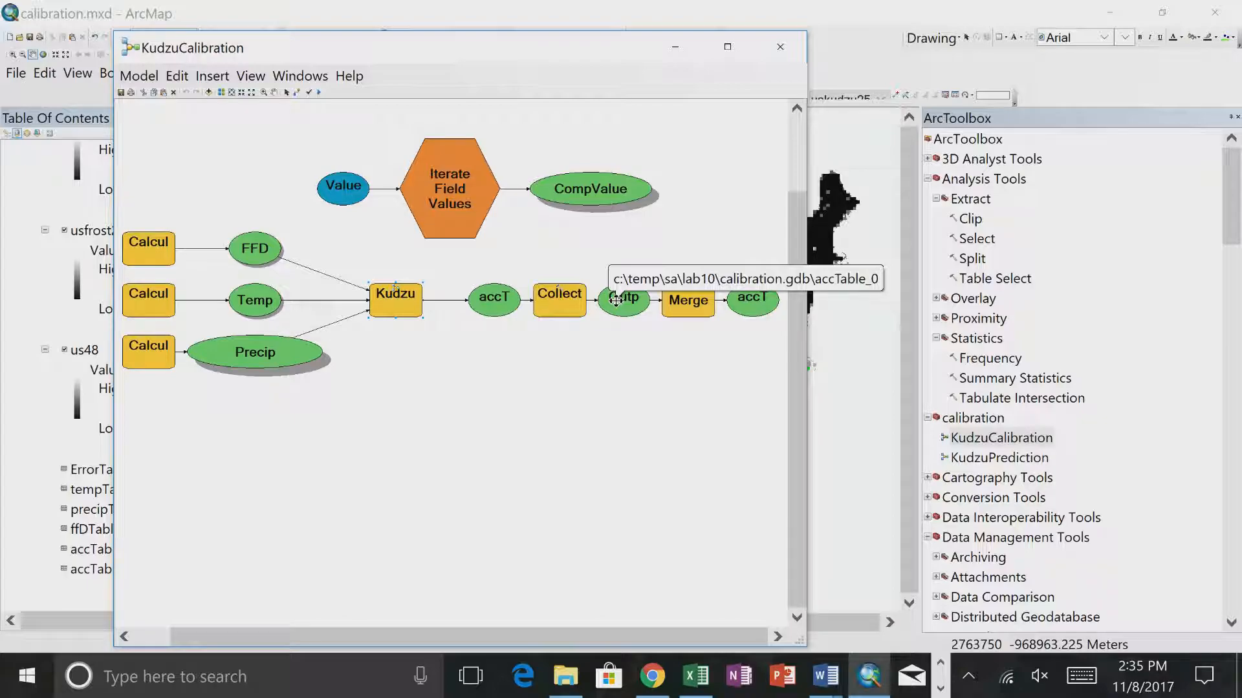
{"action": "double_click", "coordinate": [615, 299]}
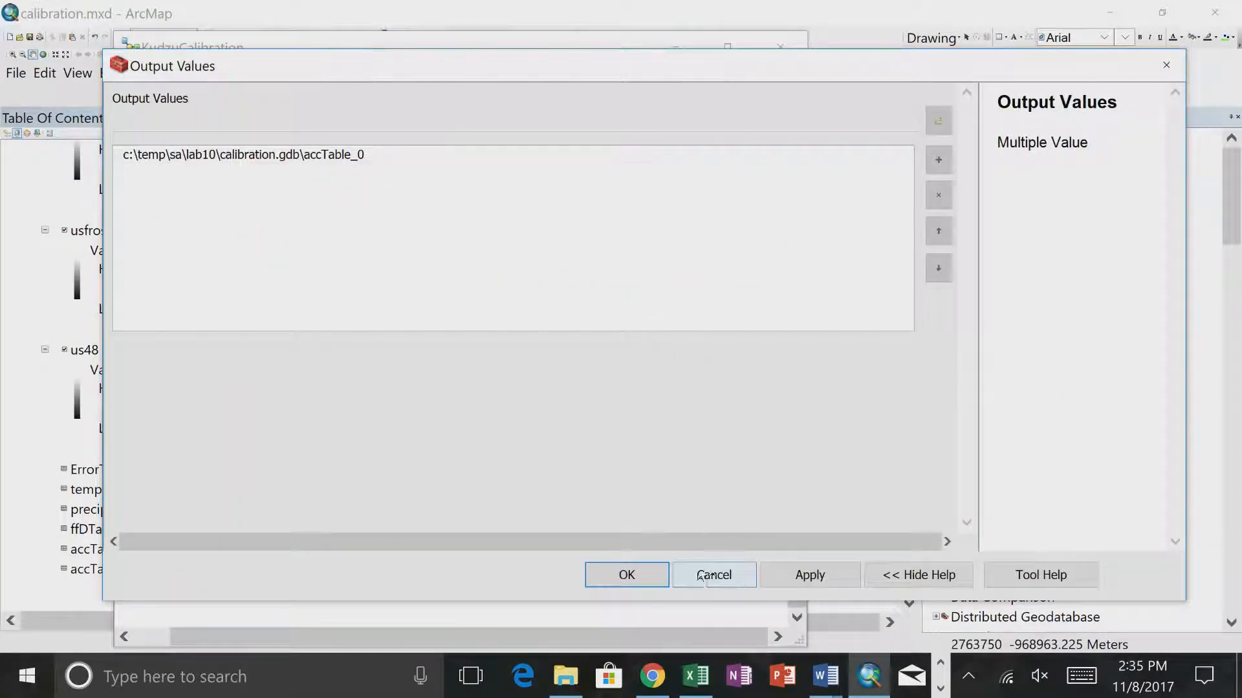
{"action": "left_click", "coordinate": [714, 578]}
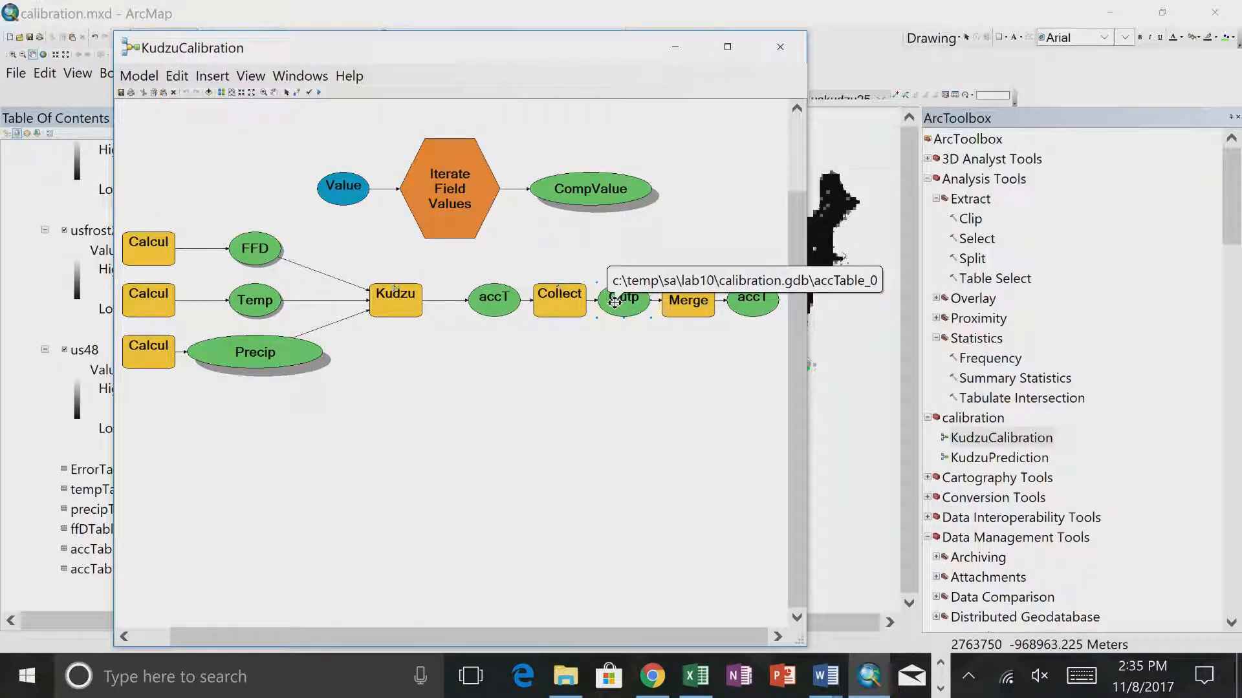
- Delete the Collect Values and Merge tools together with their outputs from the KudzuCalibration model
{"action": "key", "text": "Delete"}
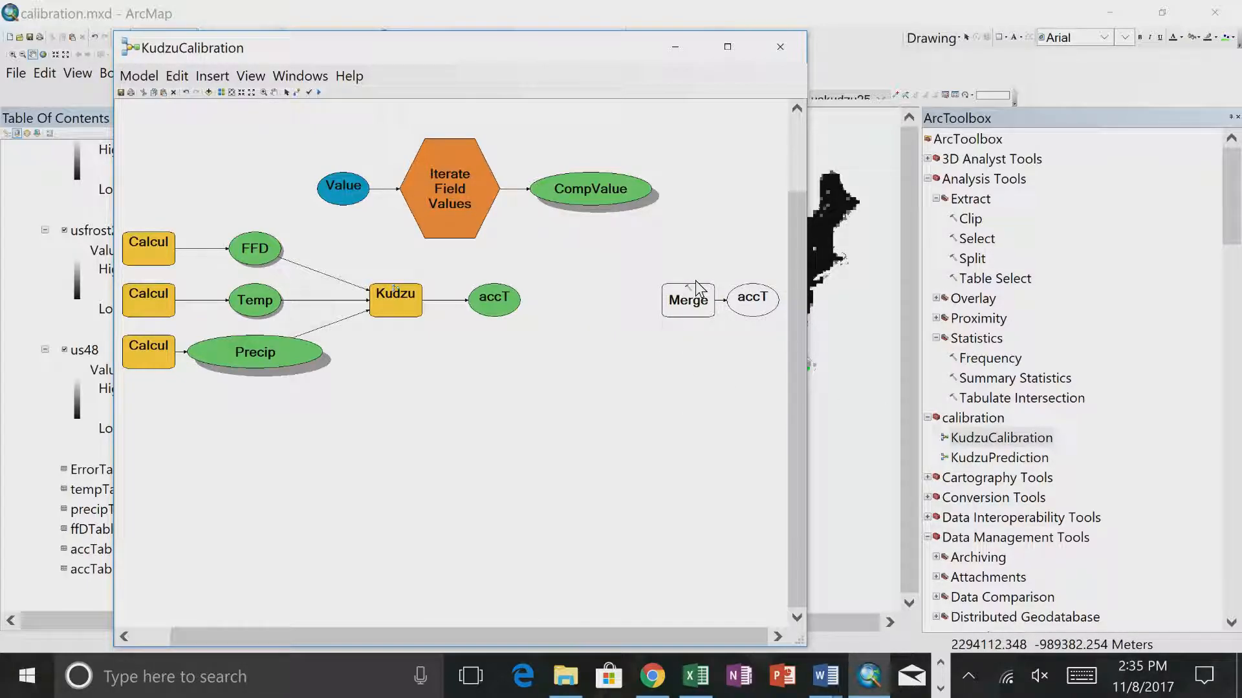
{"action": "key", "text": "Delete"}
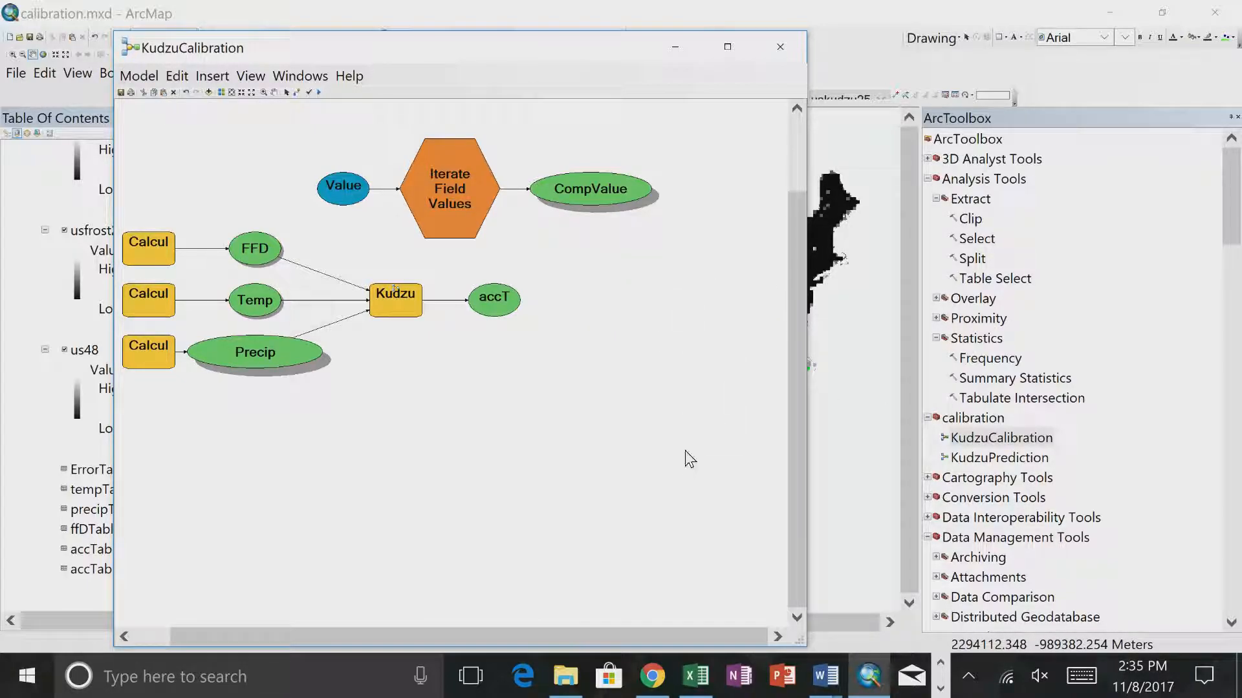
{"action": "right_click", "coordinate": [680, 466]}
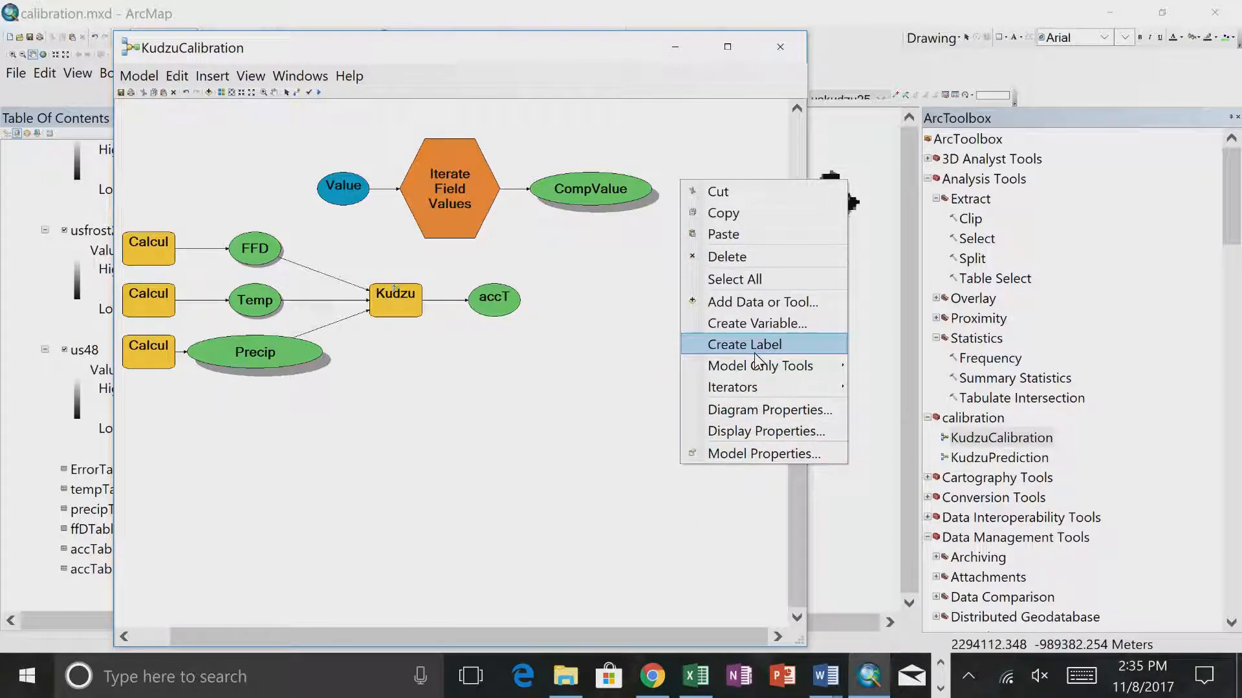
{"action": "right_click", "coordinate": [640, 412]}
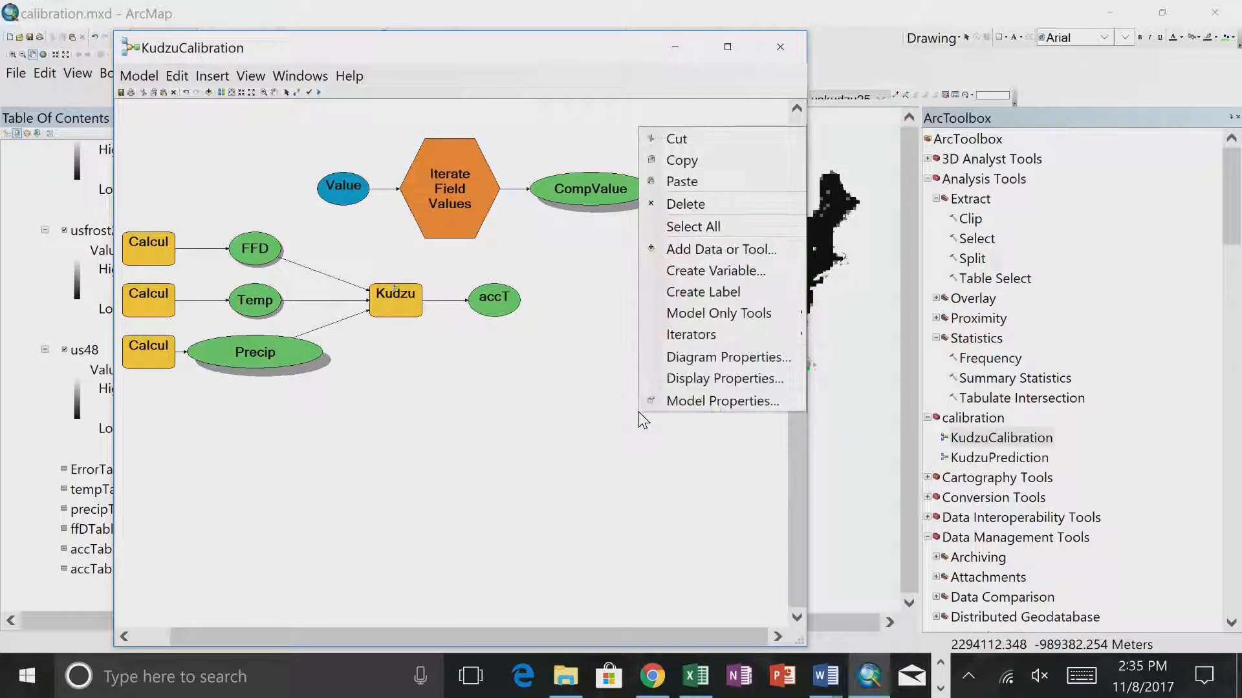
{"action": "mouse_move", "coordinate": [717, 315]}
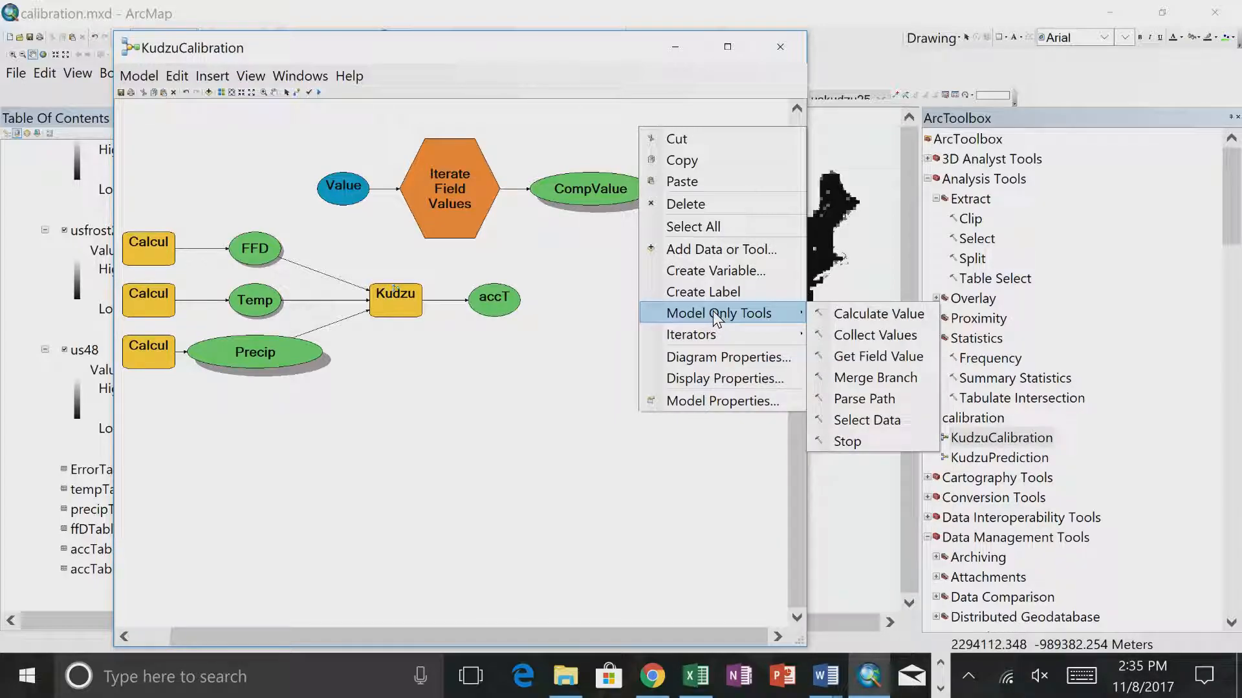
{"action": "left_click", "coordinate": [849, 316]}
{"action": "key", "text": "Delete"}
- Add a Collect Values tool to the model, connect the KudzuPrediction accuracy table to it, and arrange both elements beside that table
{"action": "right_click", "coordinate": [642, 408]}
{"action": "mouse_move", "coordinate": [770, 313]}
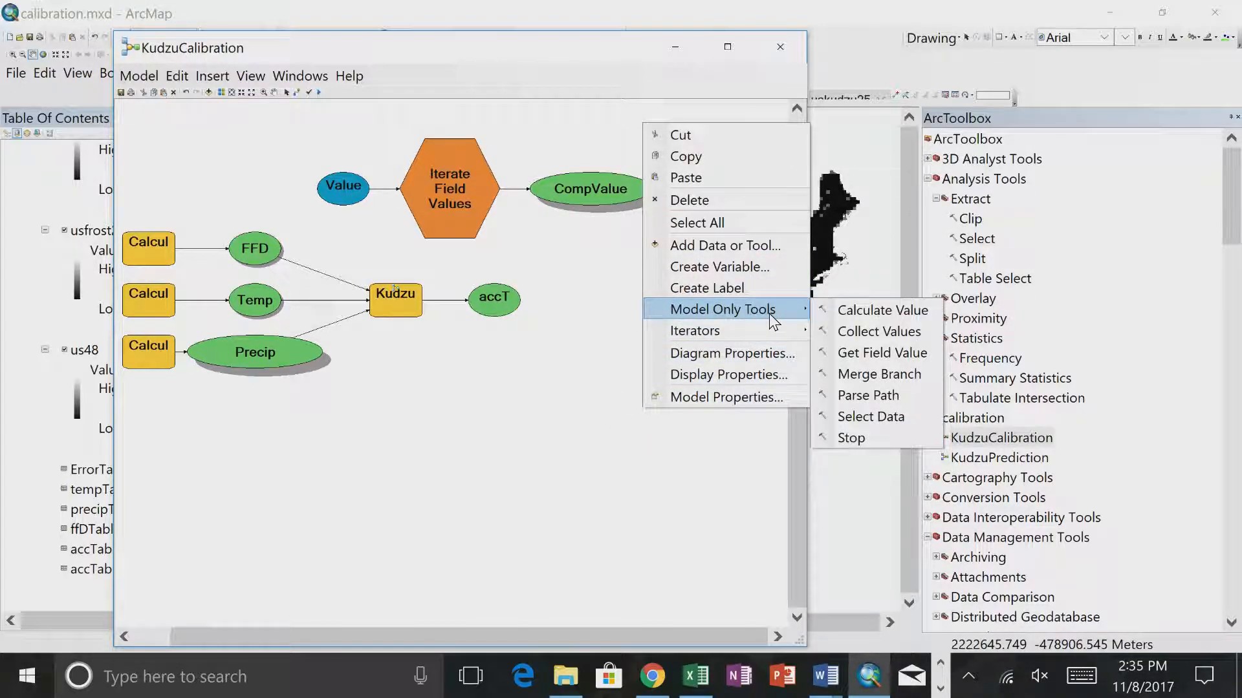
{"action": "left_click", "coordinate": [856, 327]}
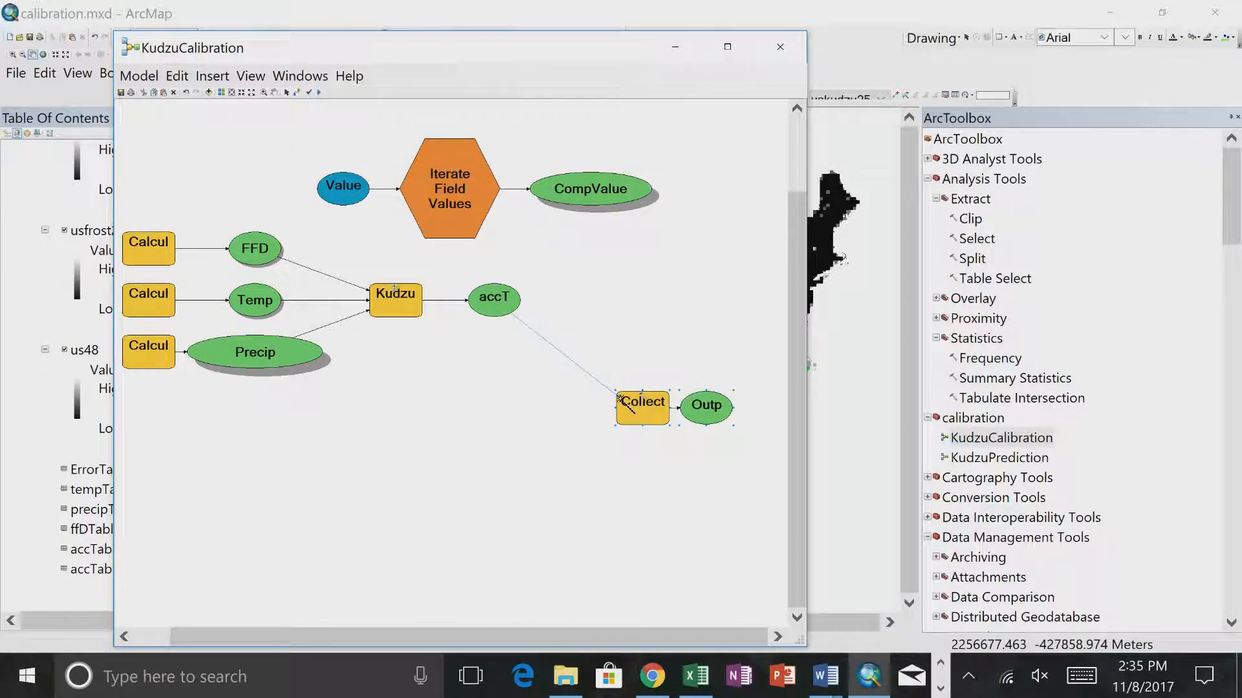
{"action": "left_click_drag", "start_coordinate": [622, 402], "coordinate": [624, 402]}
{"action": "left_click", "coordinate": [683, 410]}
{"action": "left_click_drag", "start_coordinate": [621, 405], "coordinate": [553, 310]}
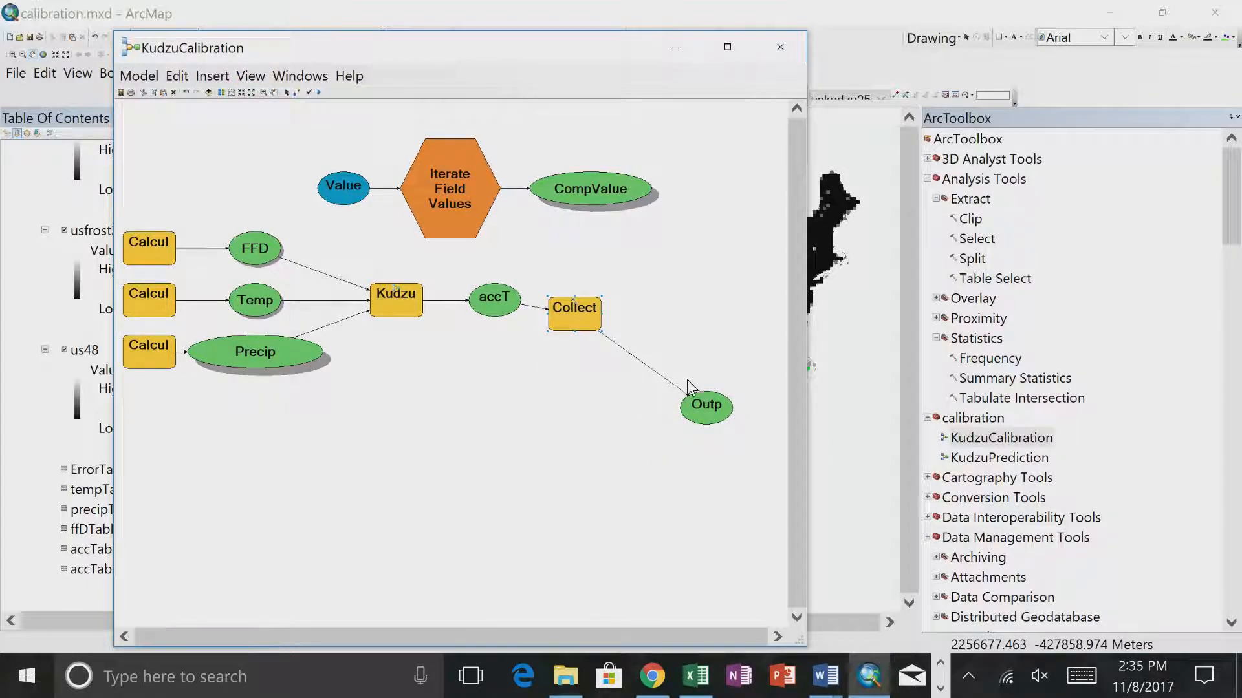
{"action": "left_click_drag", "start_coordinate": [696, 404], "coordinate": [642, 320]}
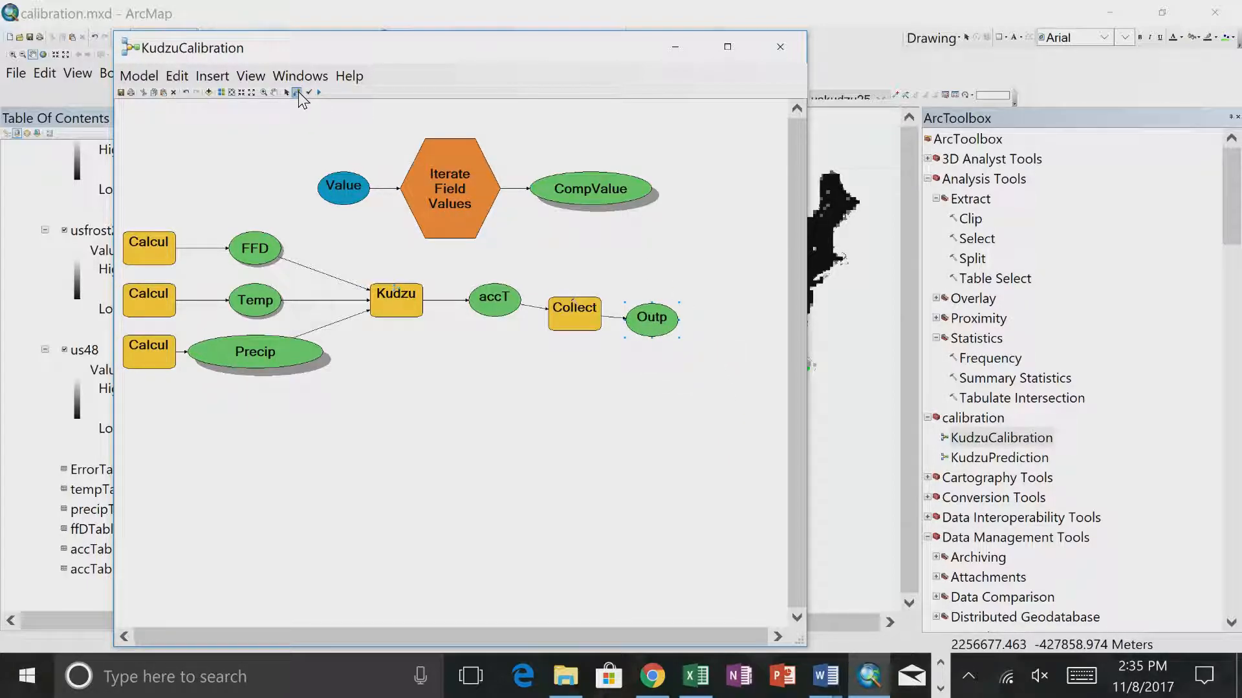
- Connect CompValue to the Calculate Value tool that feeds FFD as a precondition
{"action": "left_click_drag", "start_coordinate": [586, 204], "coordinate": [160, 241]}
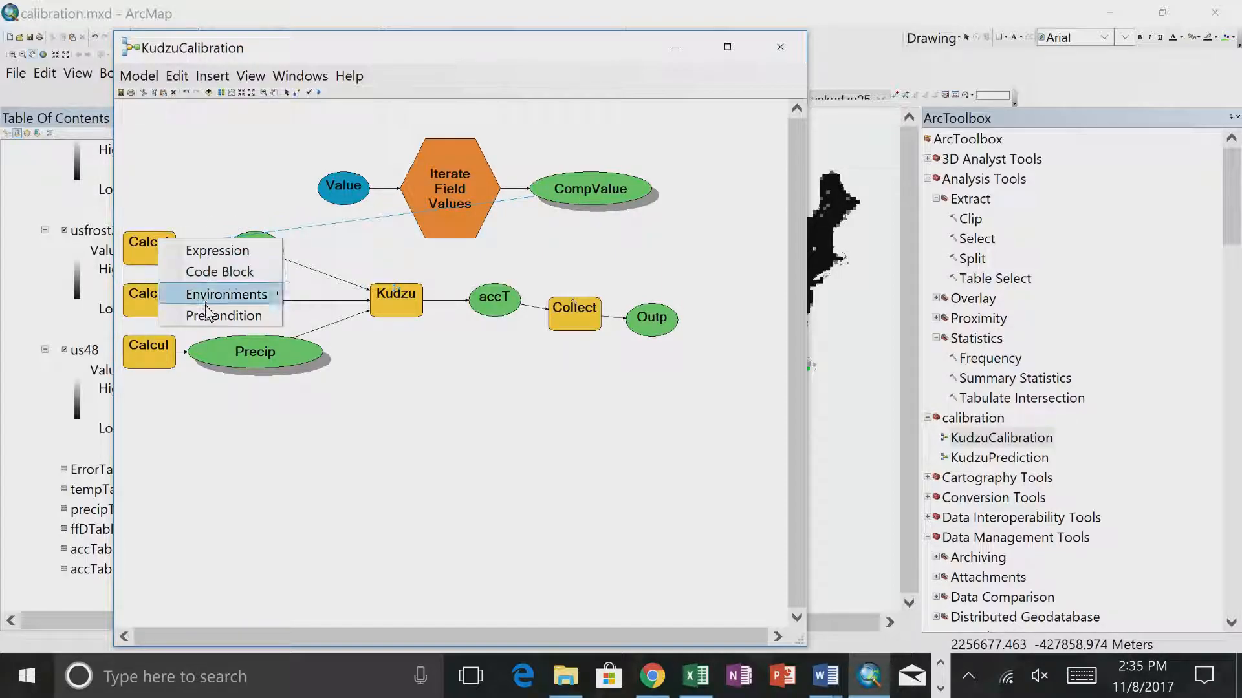
{"action": "left_click", "coordinate": [194, 251]}
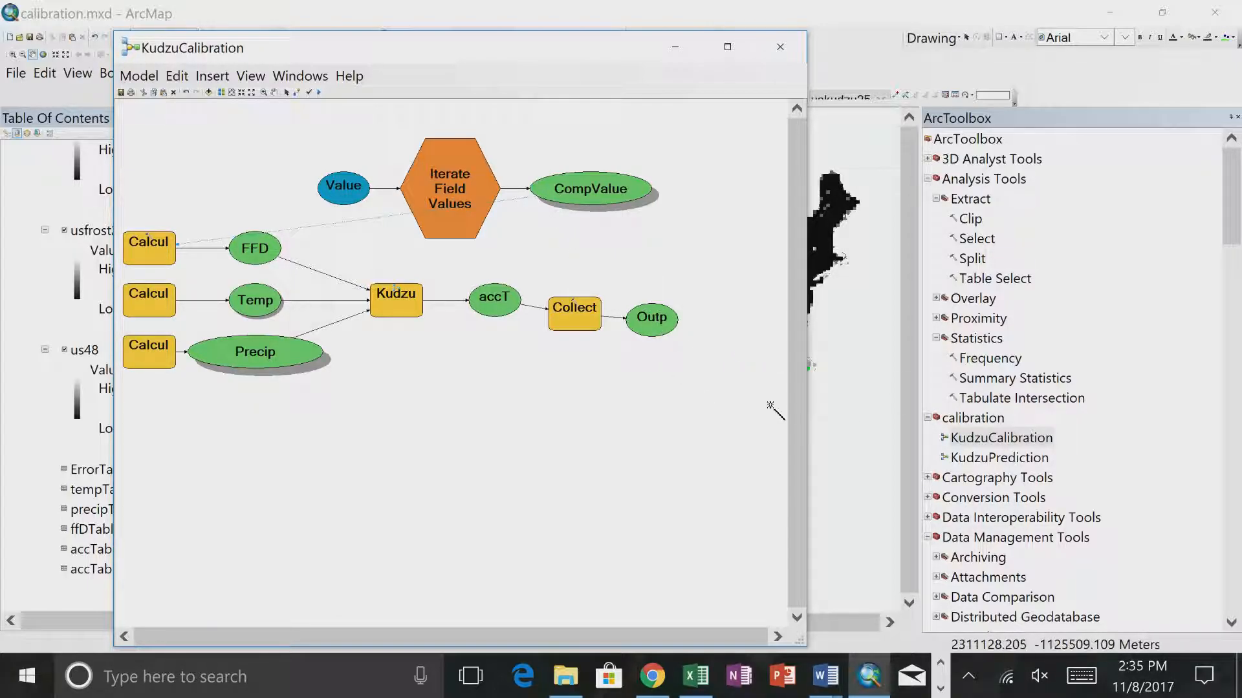
- Add the Merge tool to the model, connect Output Values as its Input Datasets, and check the Output Values list without changing it
{"action": "scroll", "coordinate": [995, 301], "scroll_direction": "down", "scroll_amount": 8}
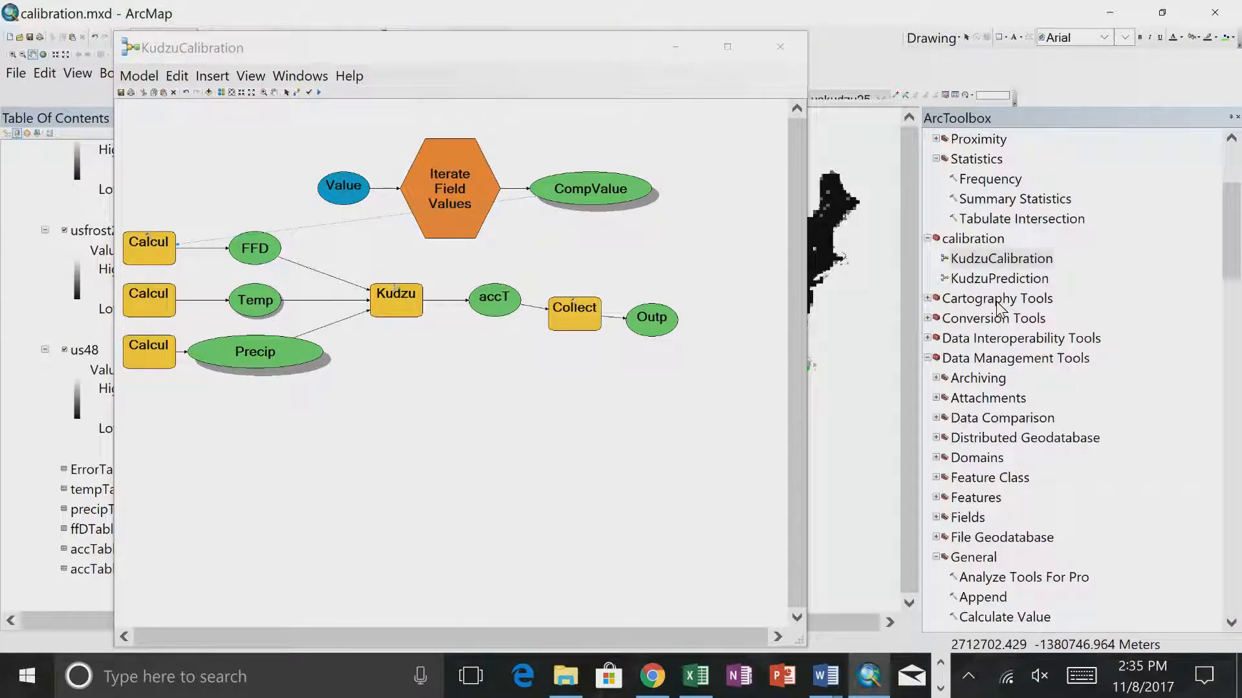
{"action": "scroll", "coordinate": [996, 301], "scroll_direction": "down", "scroll_amount": 1}
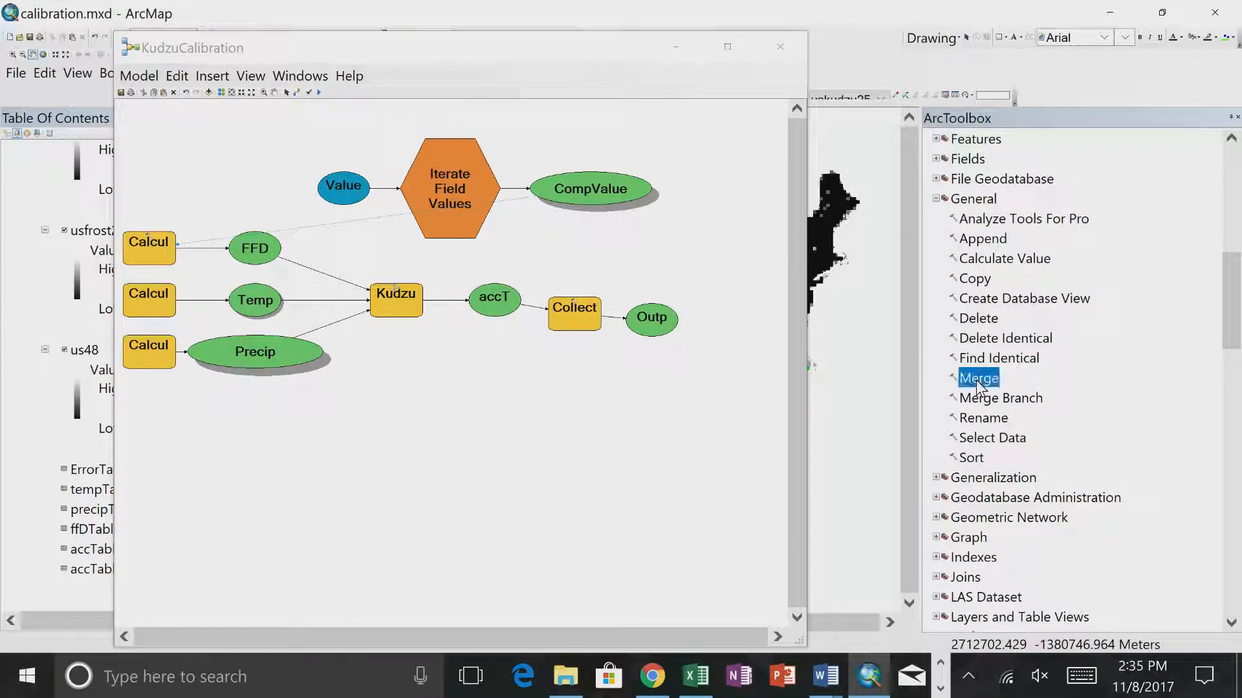
{"action": "left_click_drag", "start_coordinate": [670, 409], "coordinate": [622, 420]}
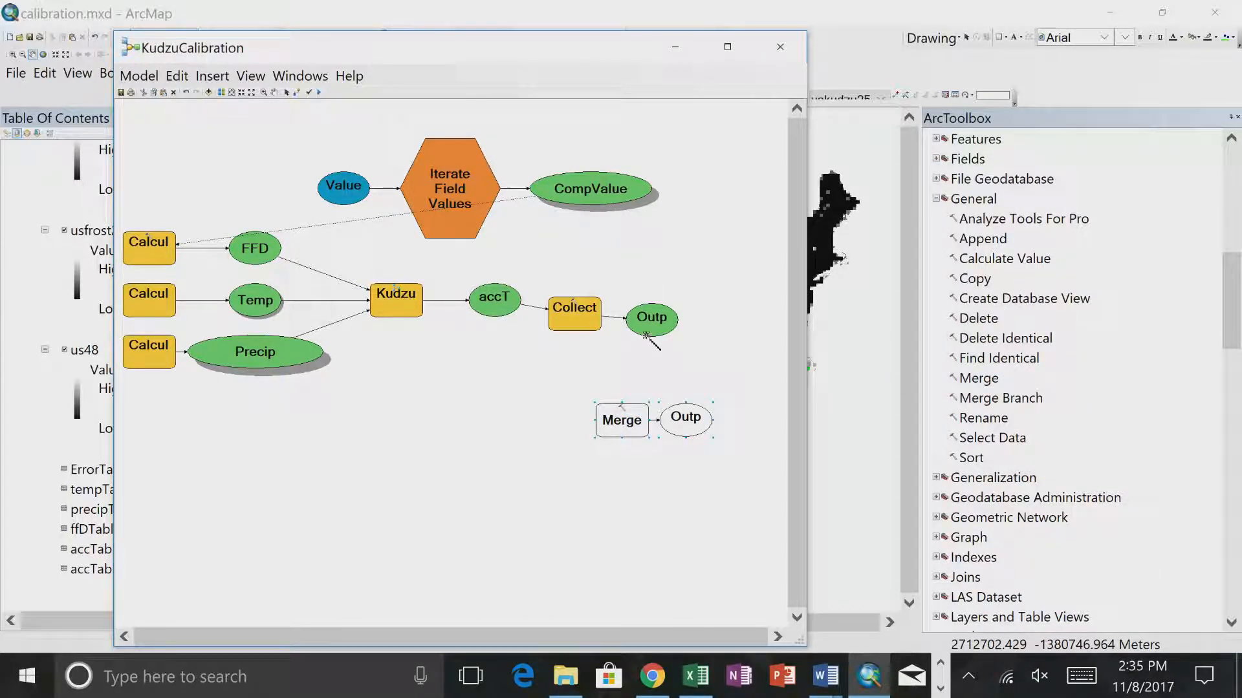
{"action": "left_click", "coordinate": [611, 420]}
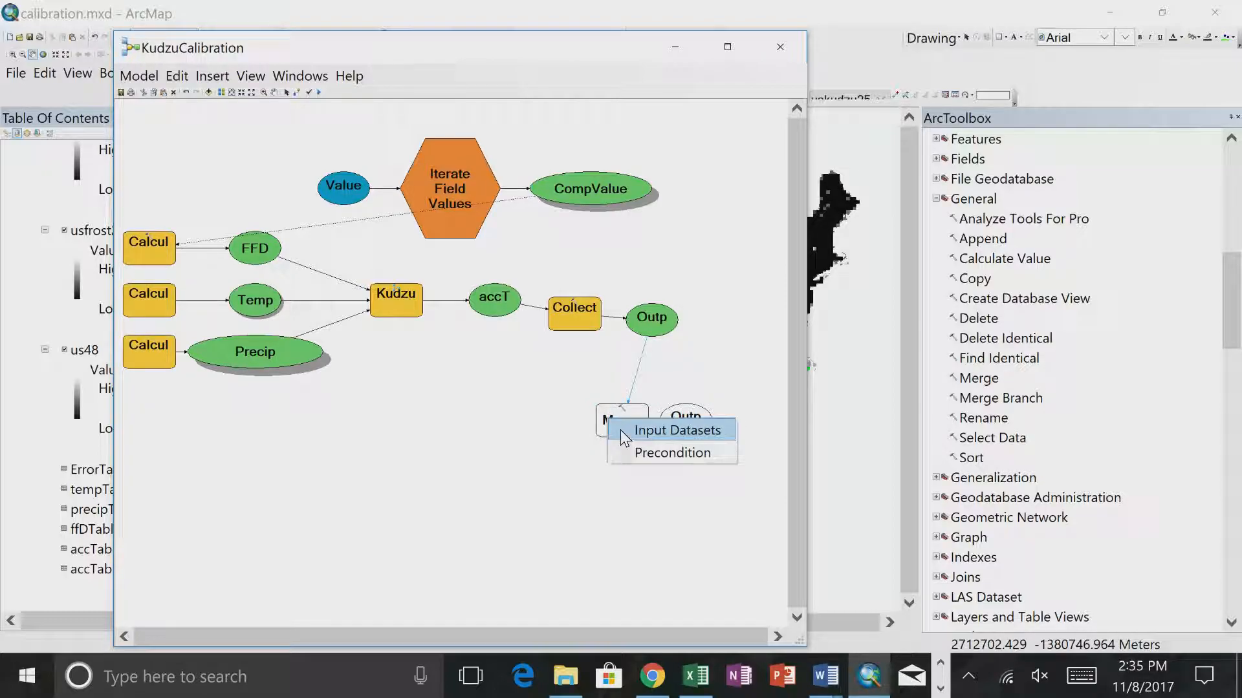
{"action": "left_click", "coordinate": [620, 430]}
{"action": "double_click", "coordinate": [645, 324]}
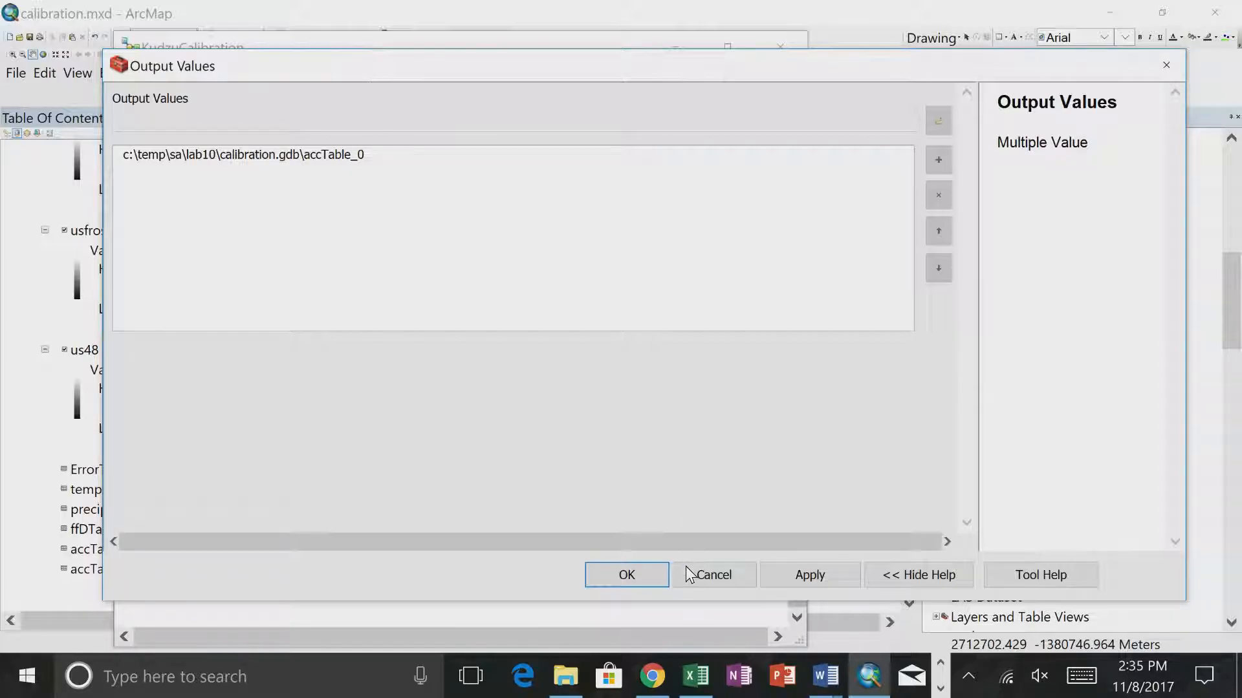
{"action": "left_click", "coordinate": [689, 574]}
- Try to run the entire KudzuCalibration model and close its progress report
{"action": "left_click", "coordinate": [138, 76]}
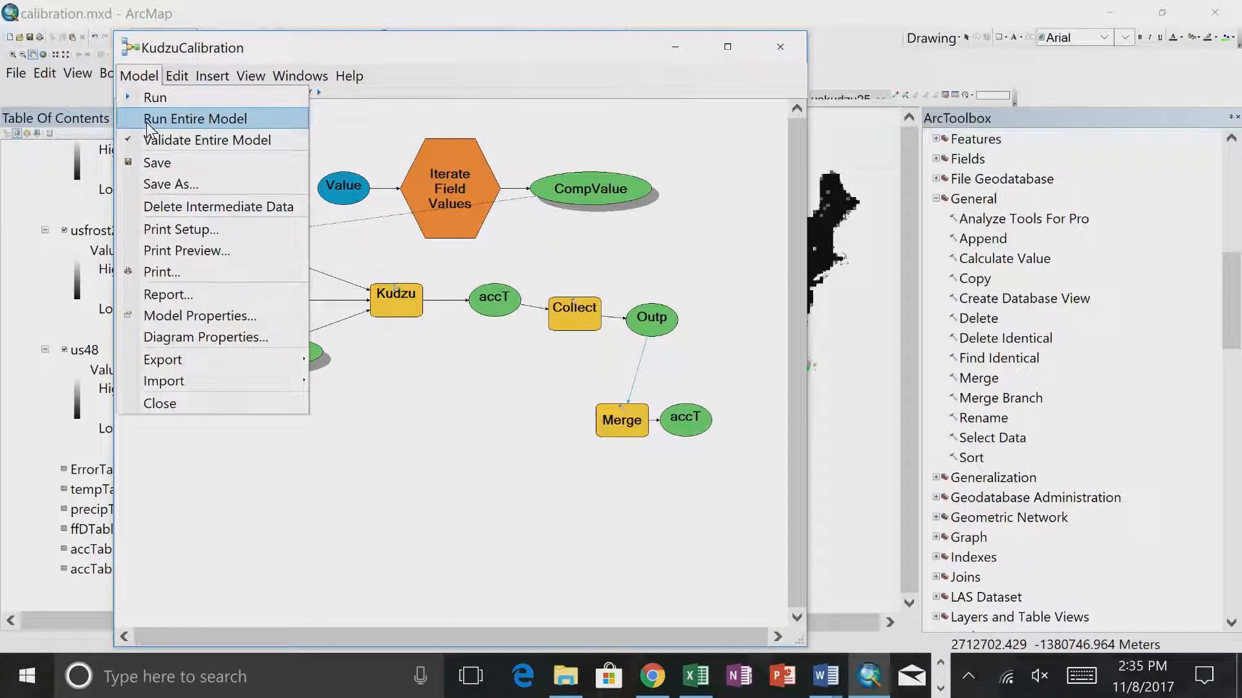
{"action": "left_click", "coordinate": [148, 120]}
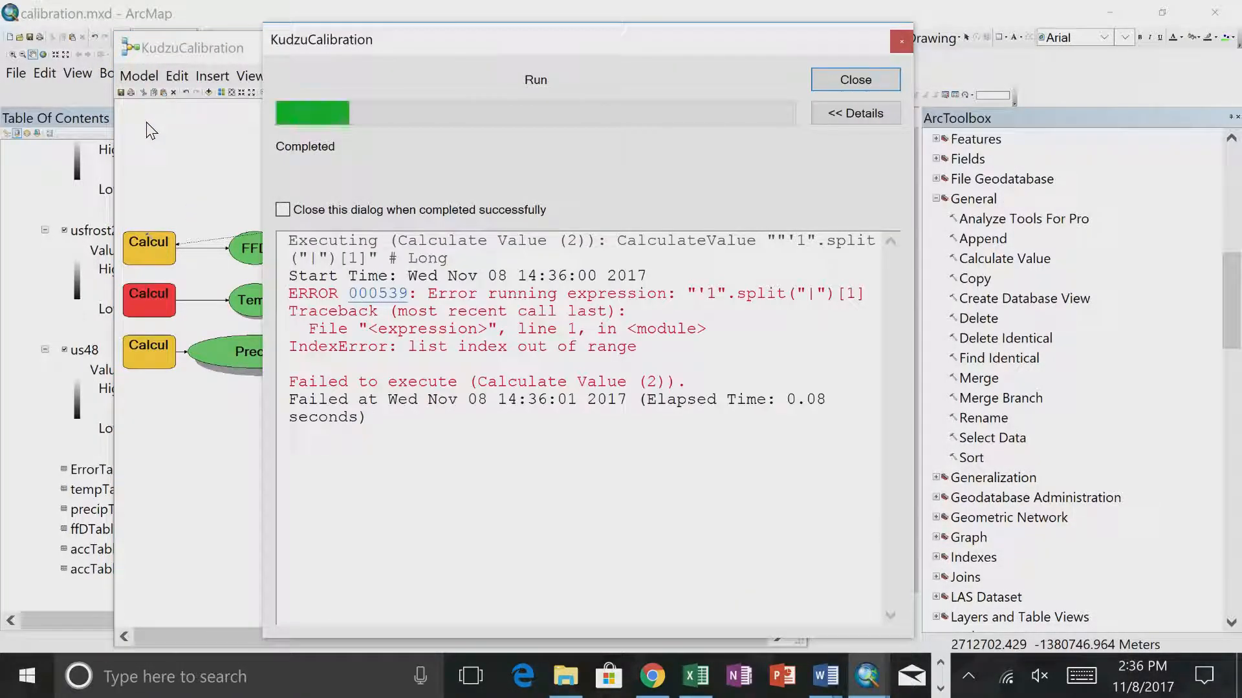
{"action": "left_click", "coordinate": [844, 80]}
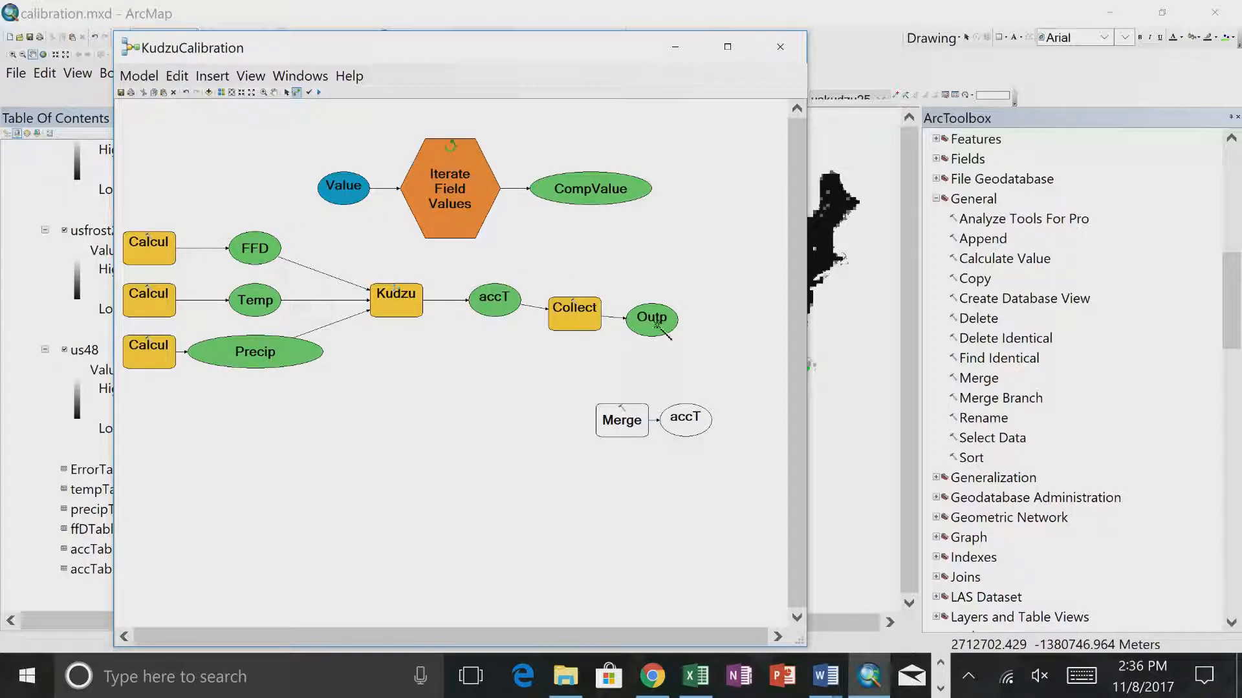
- Reconnect Output Values to Merge as Input Datasets and run the entire KudzuCalibration model
{"action": "left_click", "coordinate": [606, 438]}
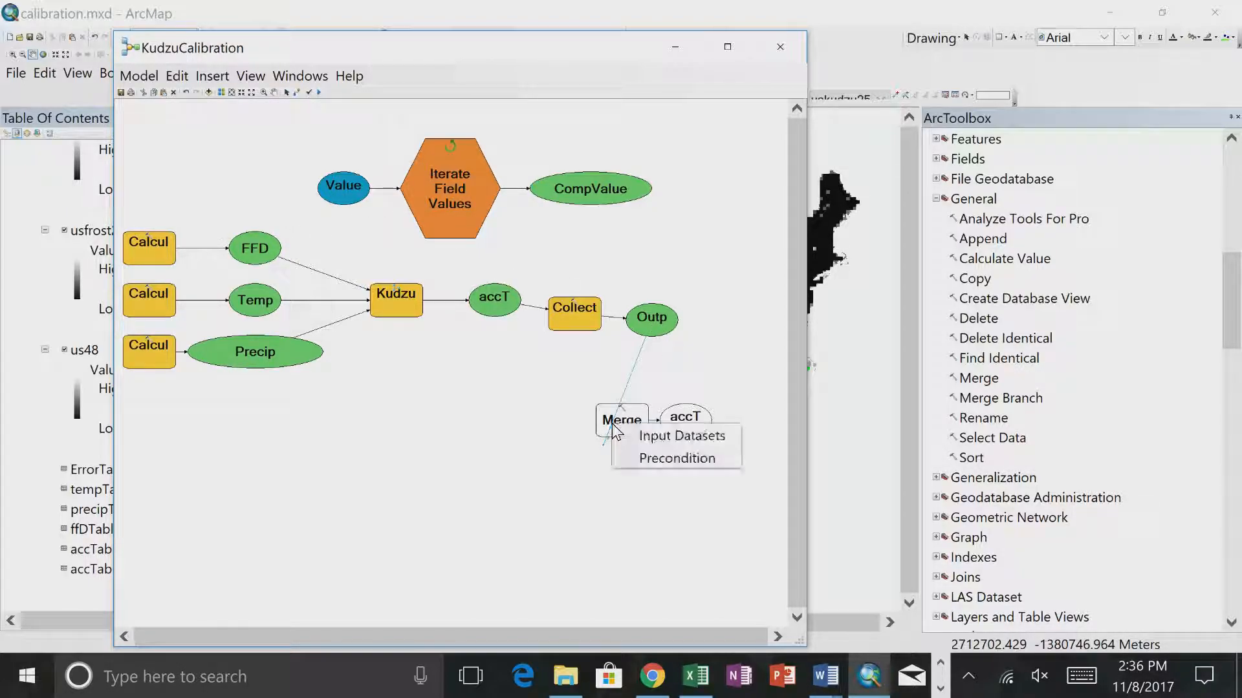
{"action": "left_click", "coordinate": [659, 440]}
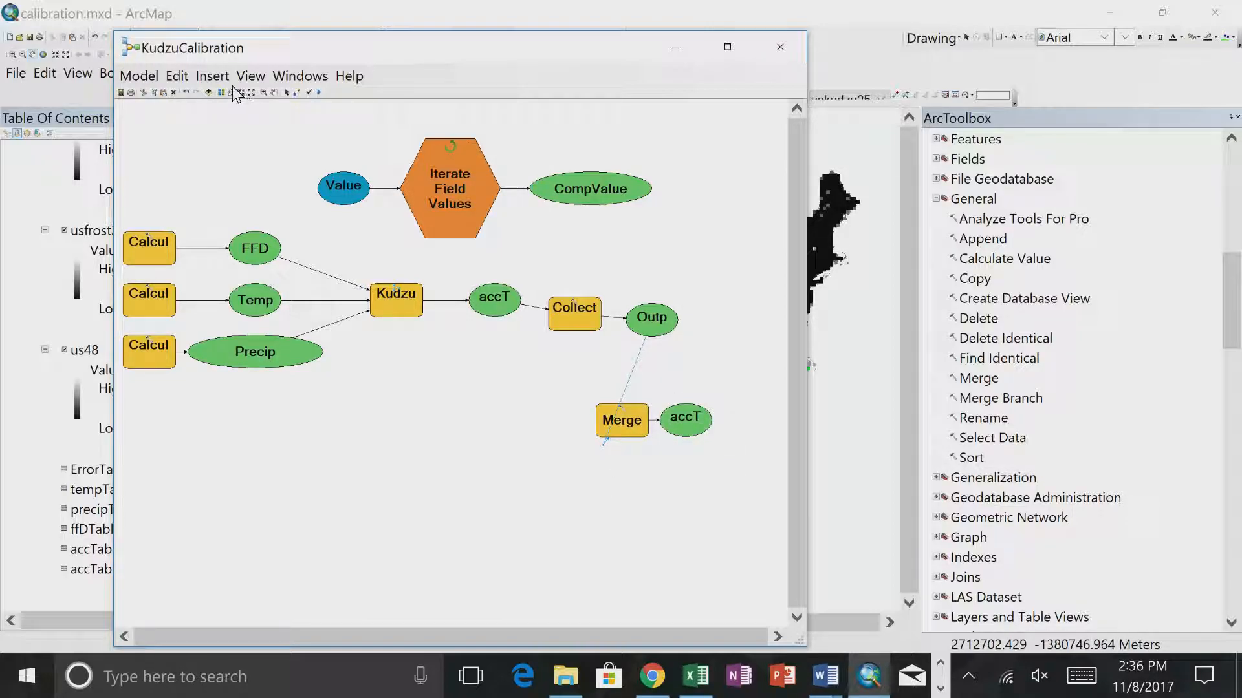
{"action": "left_click", "coordinate": [148, 77]}
{"action": "left_click", "coordinate": [150, 116]}
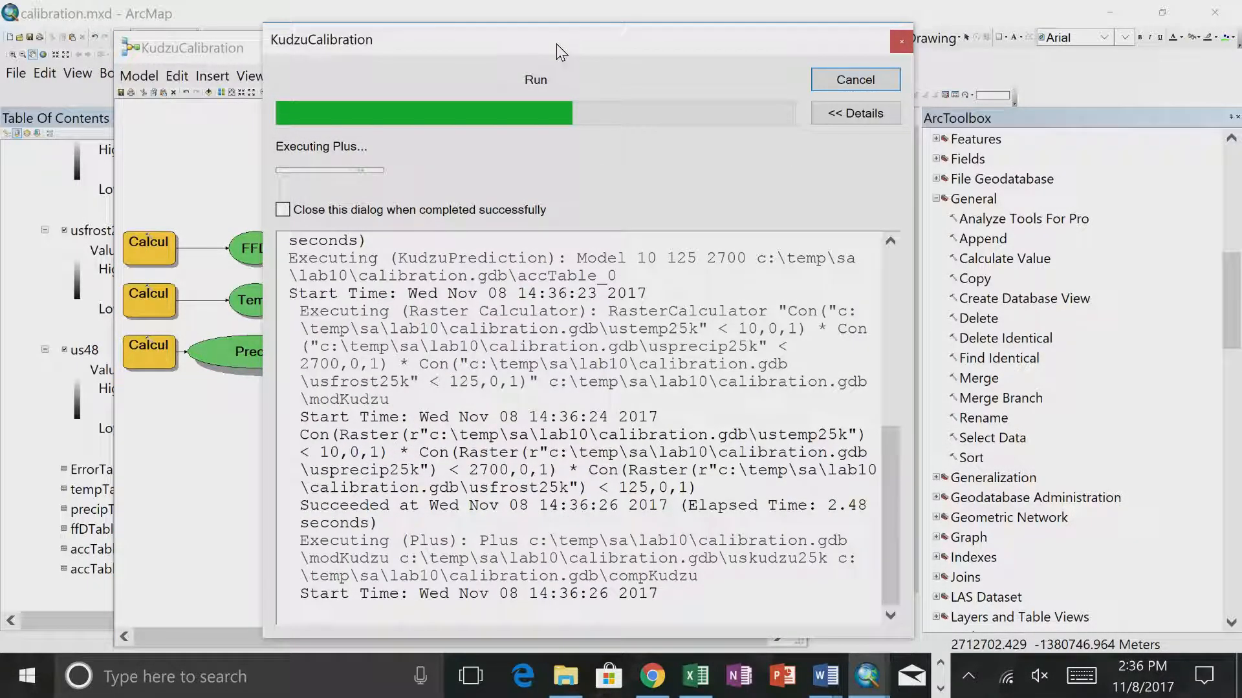
- Reposition and enlarge the run's progress report to follow the execution messages of the iterations
{"action": "left_click_drag", "start_coordinate": [556, 44], "coordinate": [984, 95]}
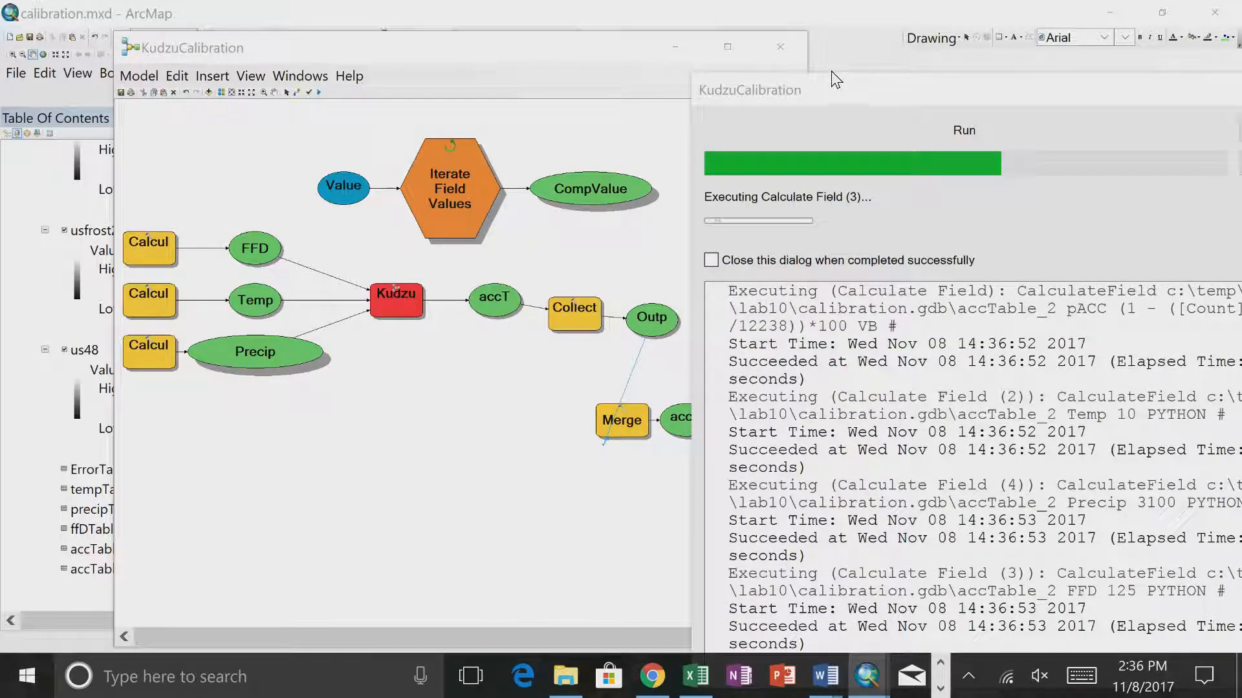
{"action": "left_click_drag", "start_coordinate": [834, 84], "coordinate": [353, 78]}
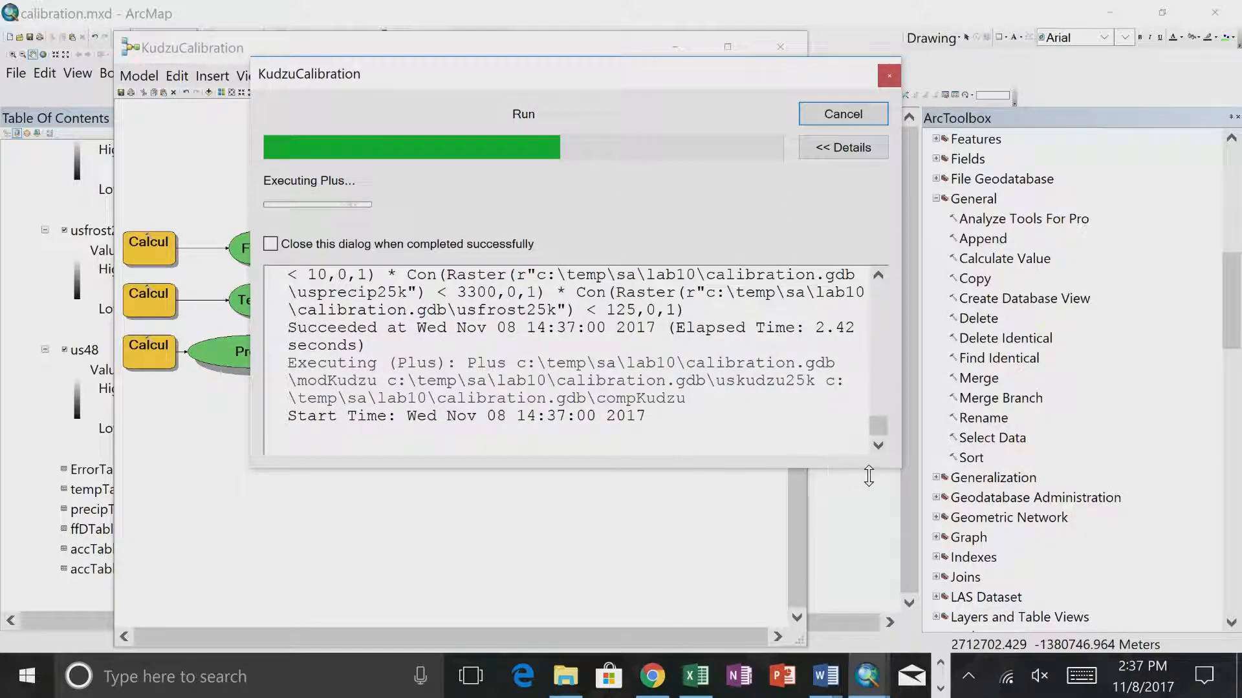
{"action": "left_click_drag", "start_coordinate": [898, 468], "coordinate": [1095, 621]}
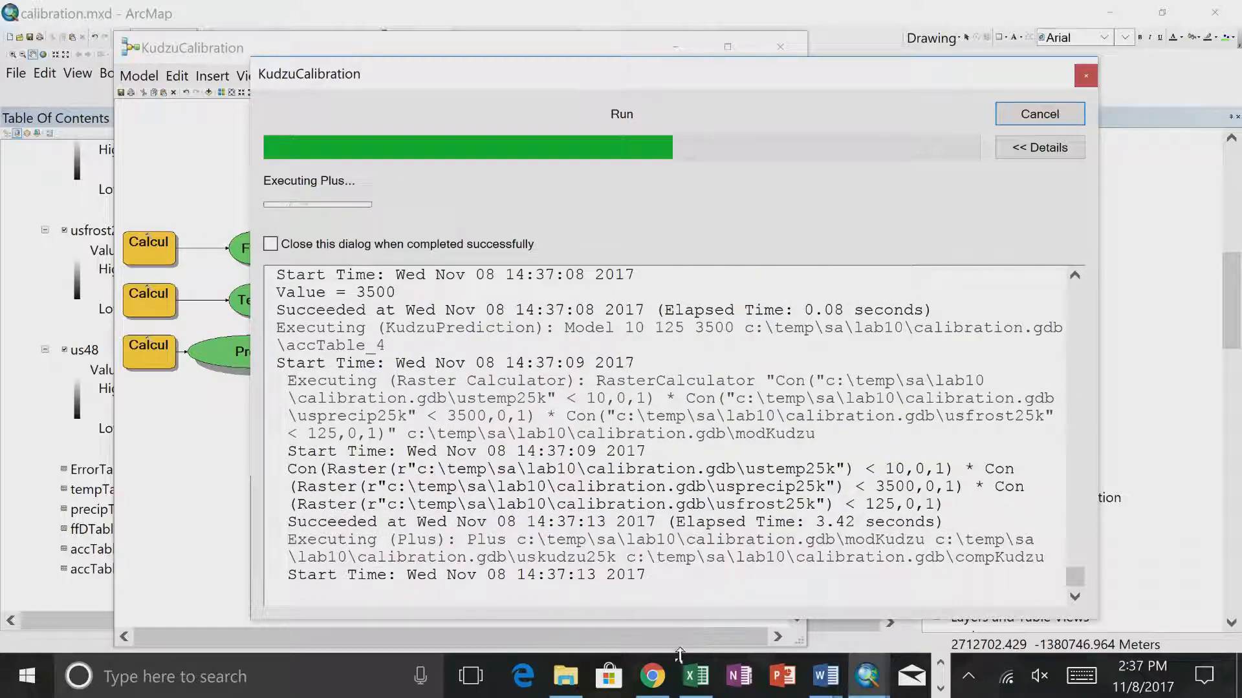
{"action": "left_click", "coordinate": [867, 675]}
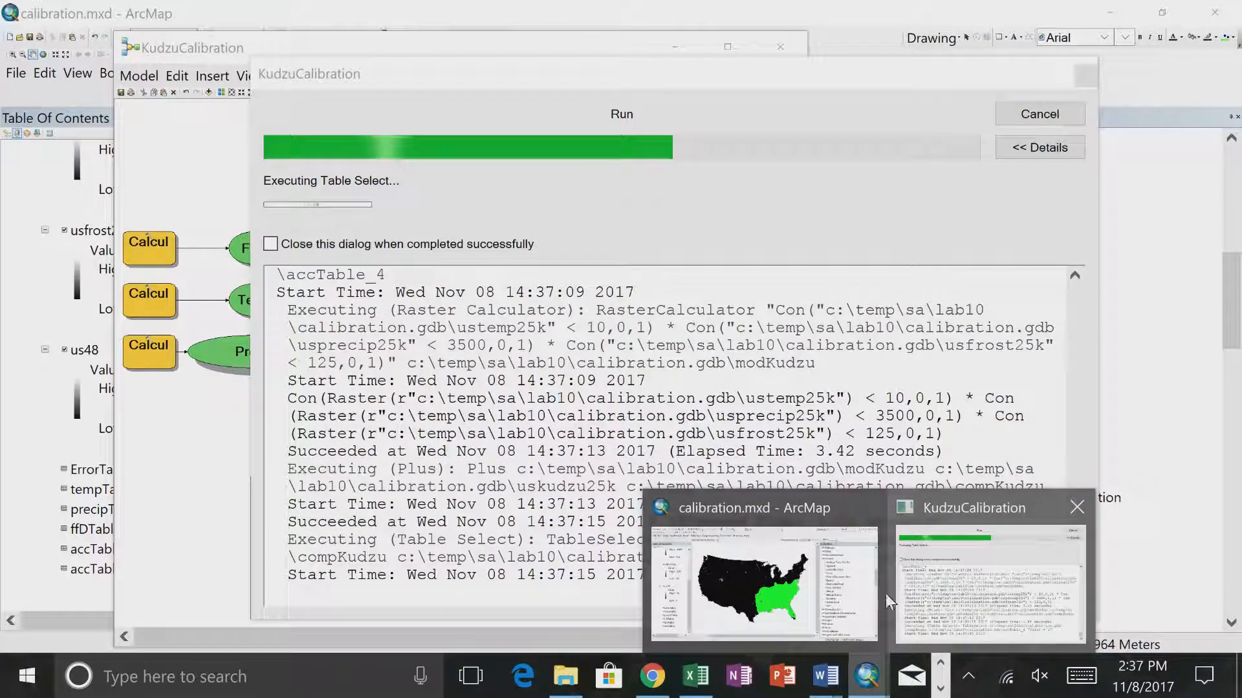
{"action": "left_click", "coordinate": [798, 588]}
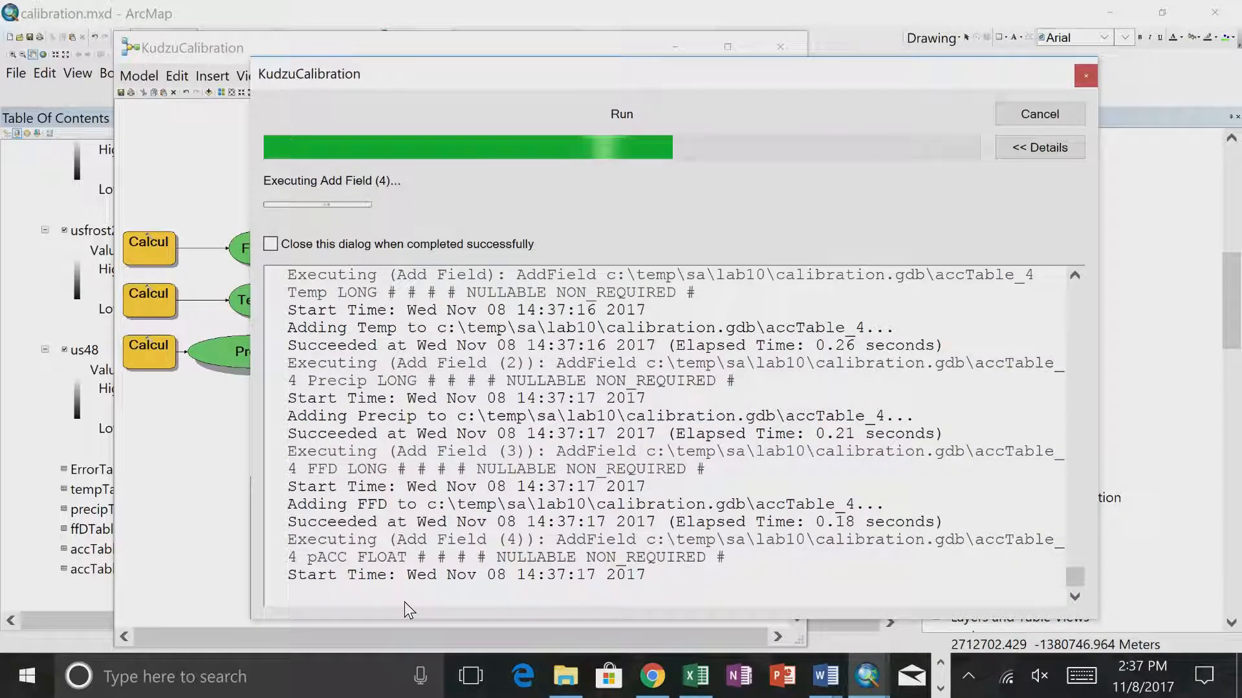
- Launch ArcCatalog 10.4.1 while the model is running
{"action": "key", "text": "super"}
{"action": "type", "text": "arc"}
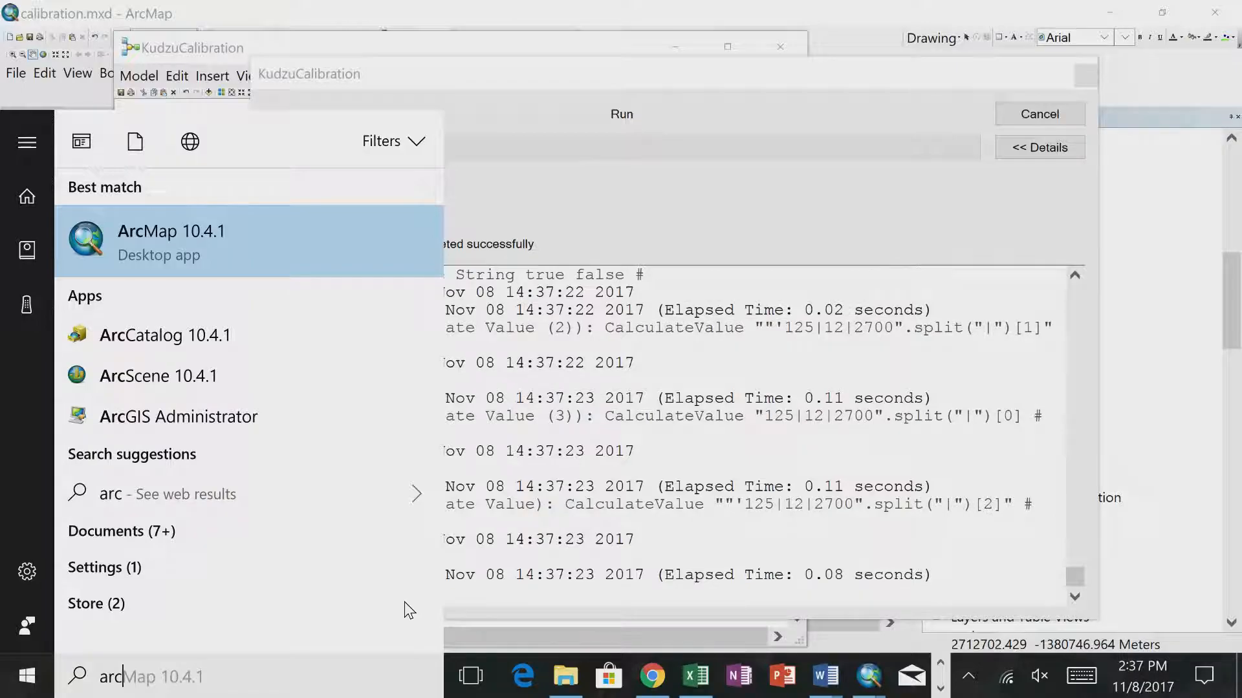
{"action": "key", "text": "Down"}
{"action": "key", "text": "Down"}
{"action": "key", "text": "Return"}
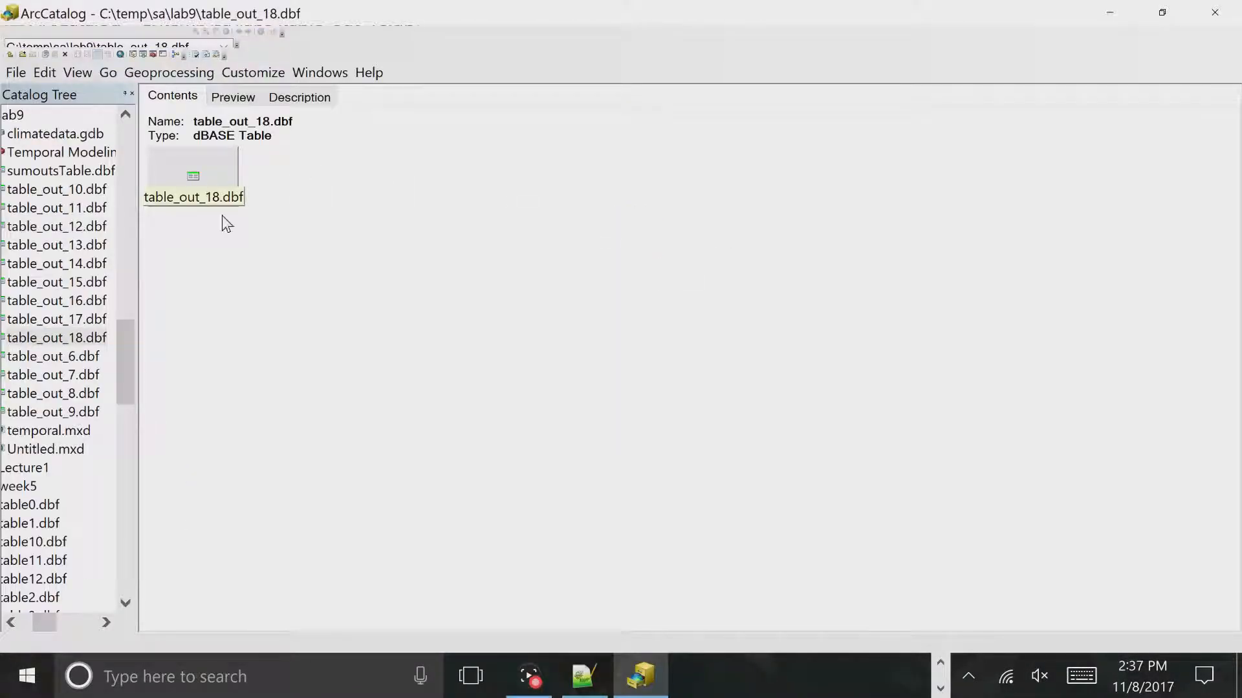
- Widen the catalog tree, collapse lab9, and examine the tables in calibration.gdb inside the lab10 folder
{"action": "left_click_drag", "start_coordinate": [130, 352], "coordinate": [119, 269]}
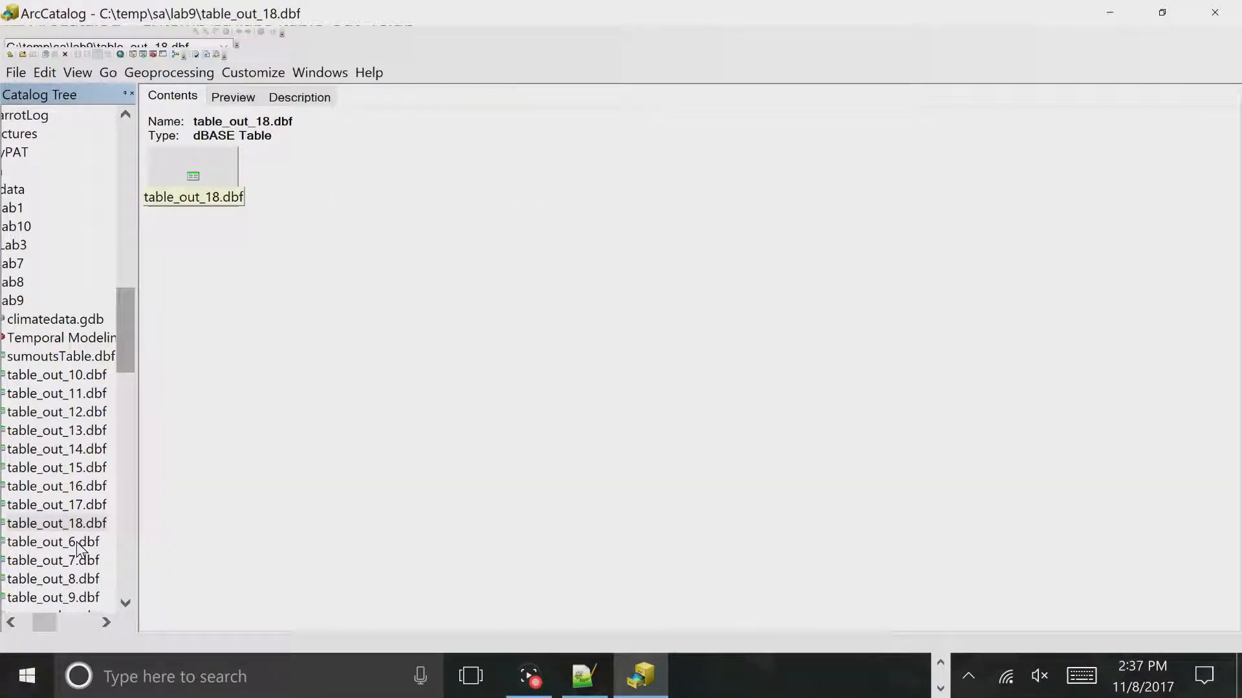
{"action": "left_click_drag", "start_coordinate": [138, 512], "coordinate": [355, 486]}
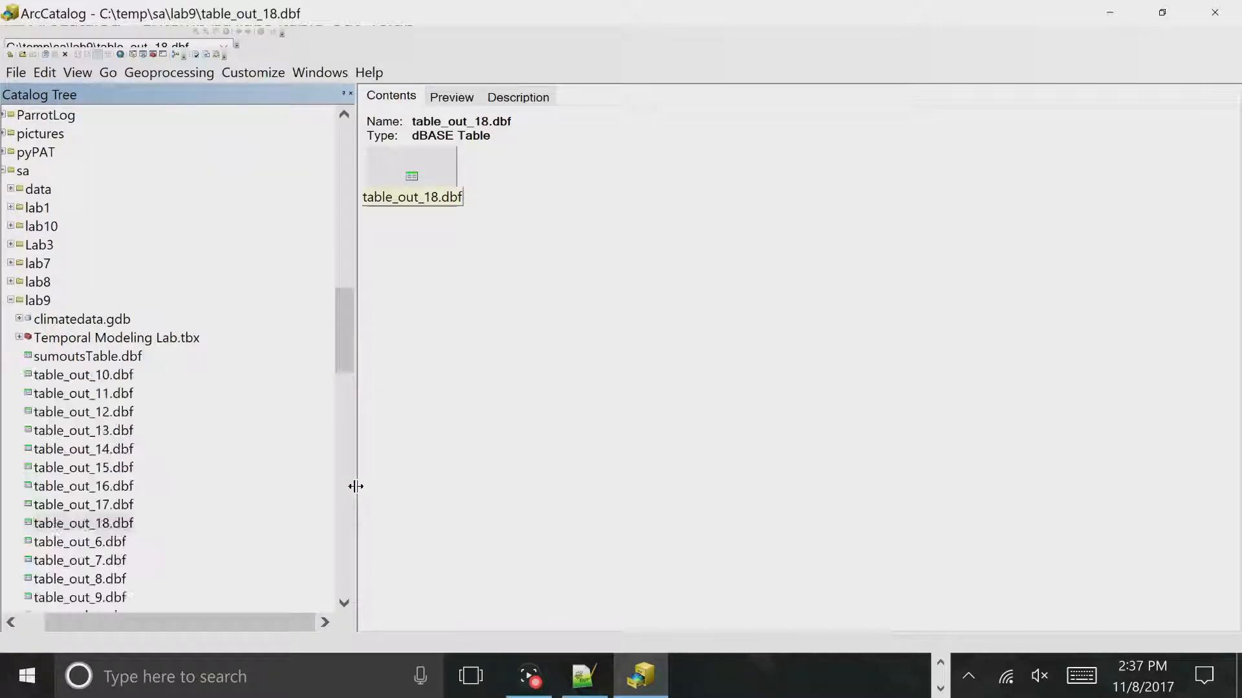
{"action": "left_click", "coordinate": [11, 300]}
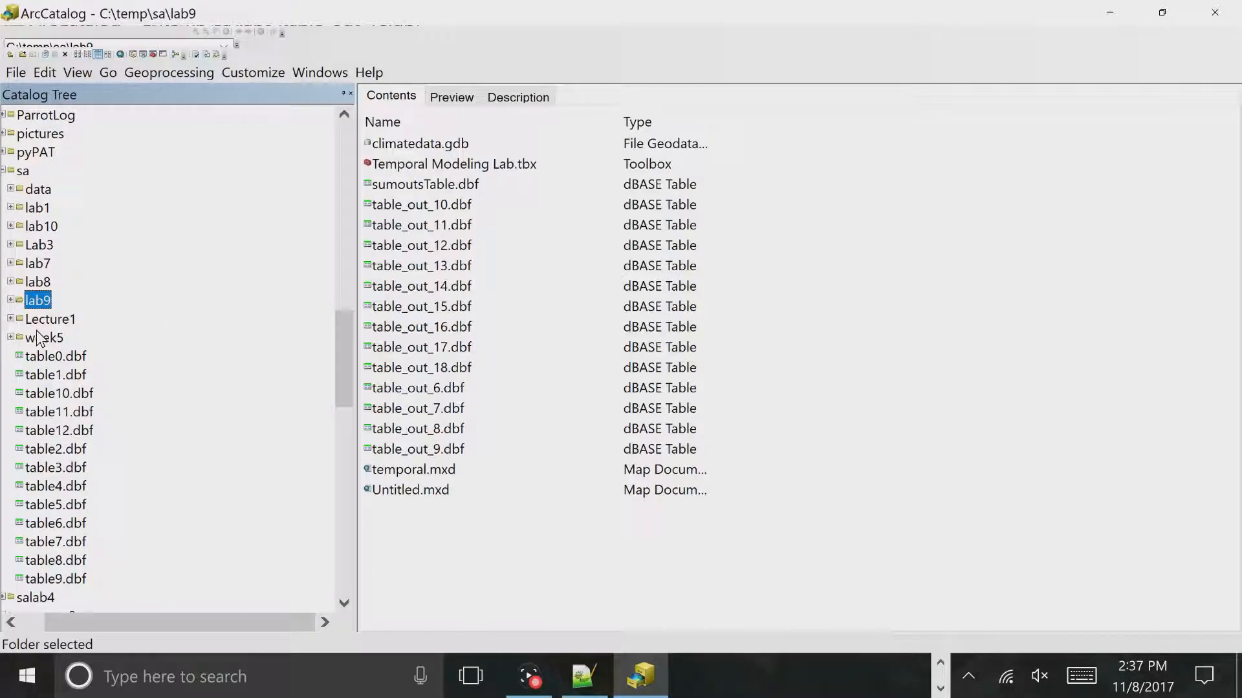
{"action": "scroll", "coordinate": [65, 338], "scroll_direction": "down", "scroll_amount": 1}
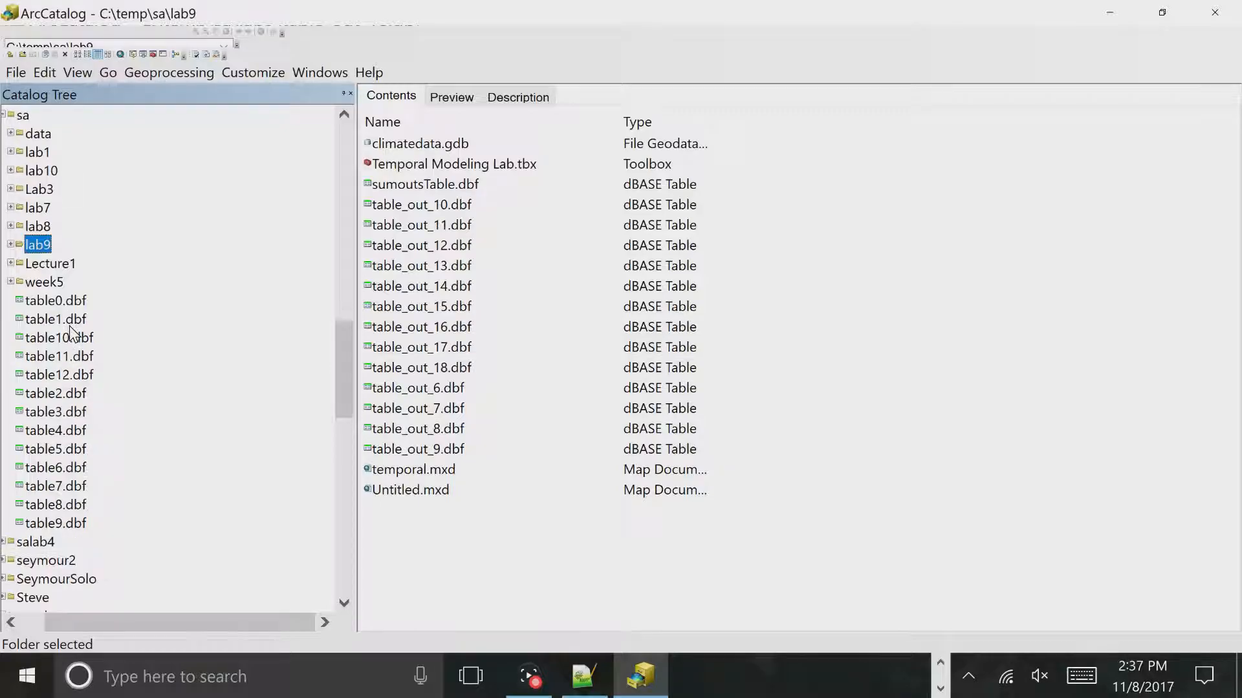
{"action": "double_click", "coordinate": [48, 171]}
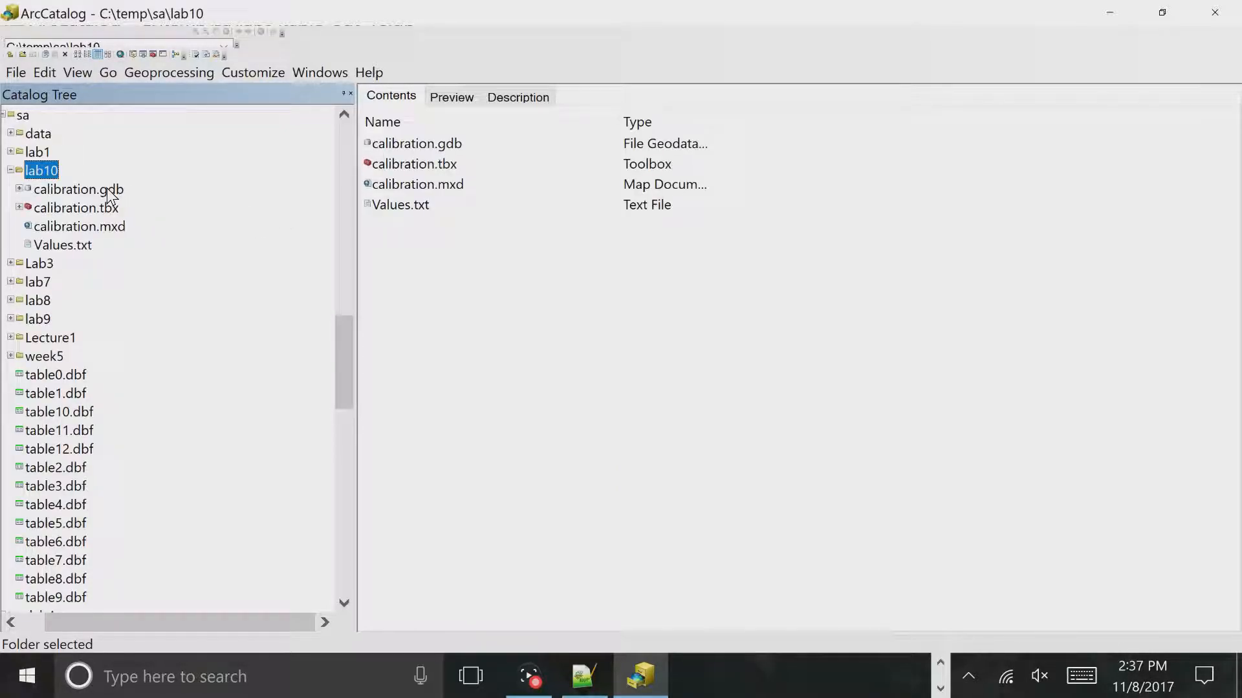
{"action": "left_click", "coordinate": [108, 190]}
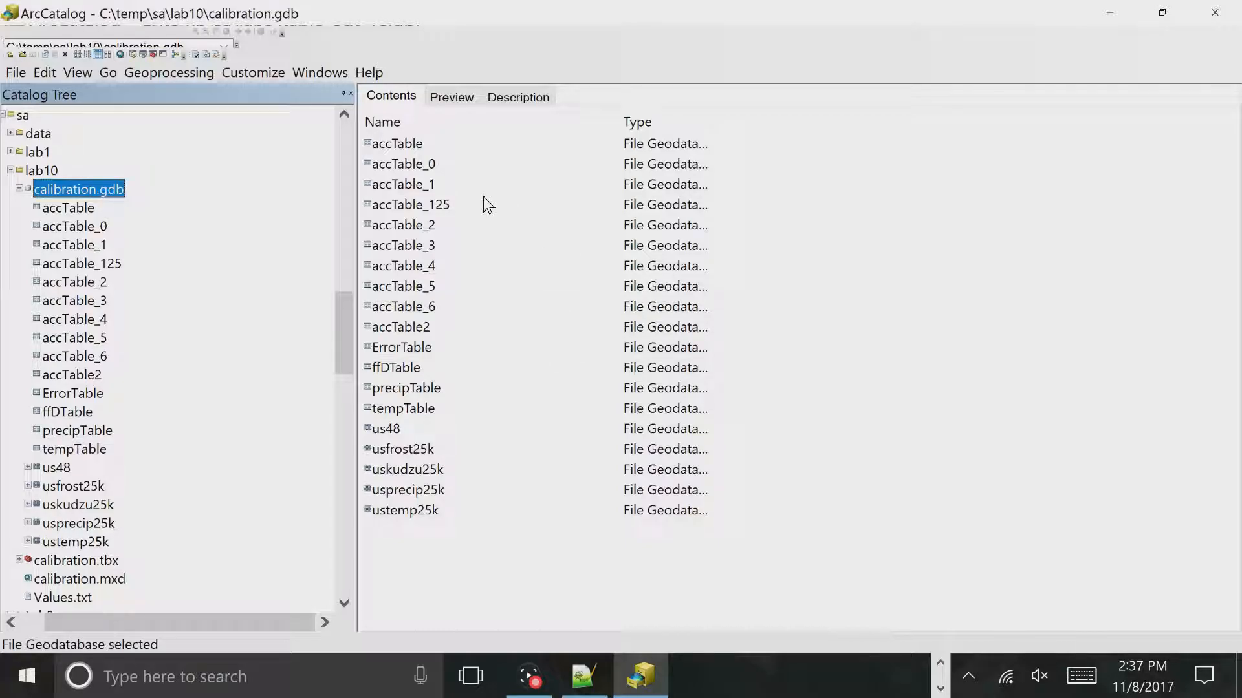
- Switch from ArcCatalog back to the KudzuCalibration progress report in ArcMap and follow the run
{"action": "left_click", "coordinate": [644, 682]}
{"action": "left_click", "coordinate": [650, 679]}
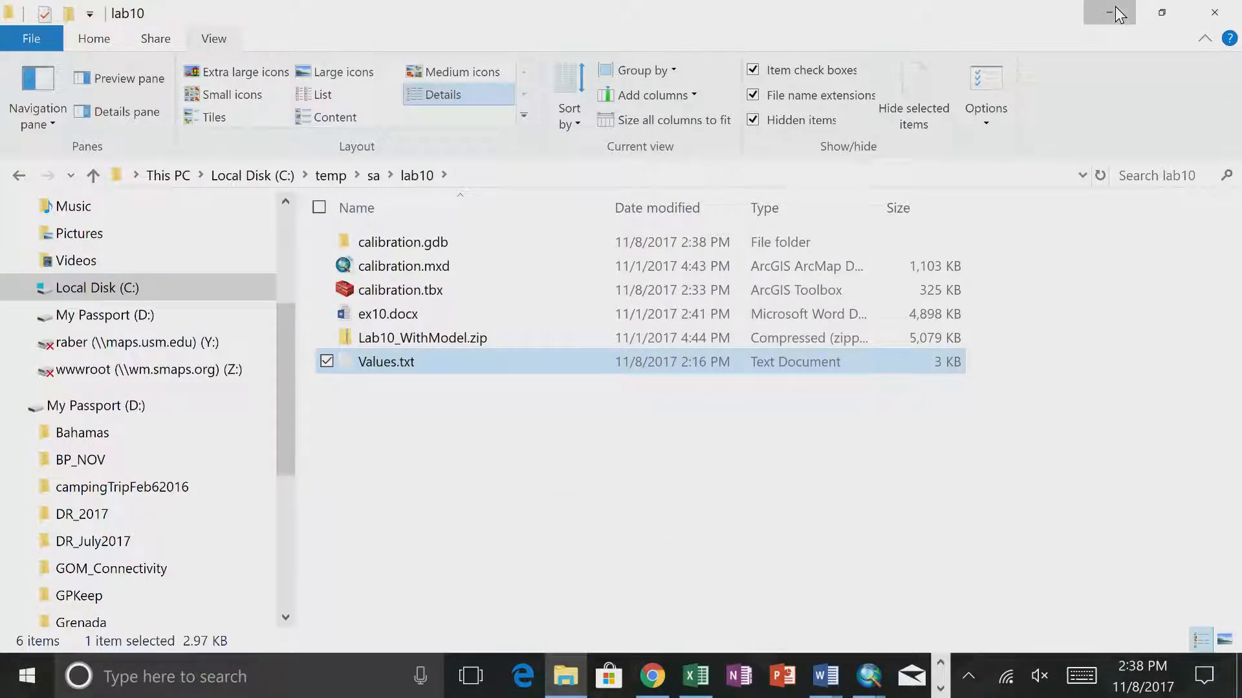
{"action": "left_click", "coordinate": [1107, 9]}
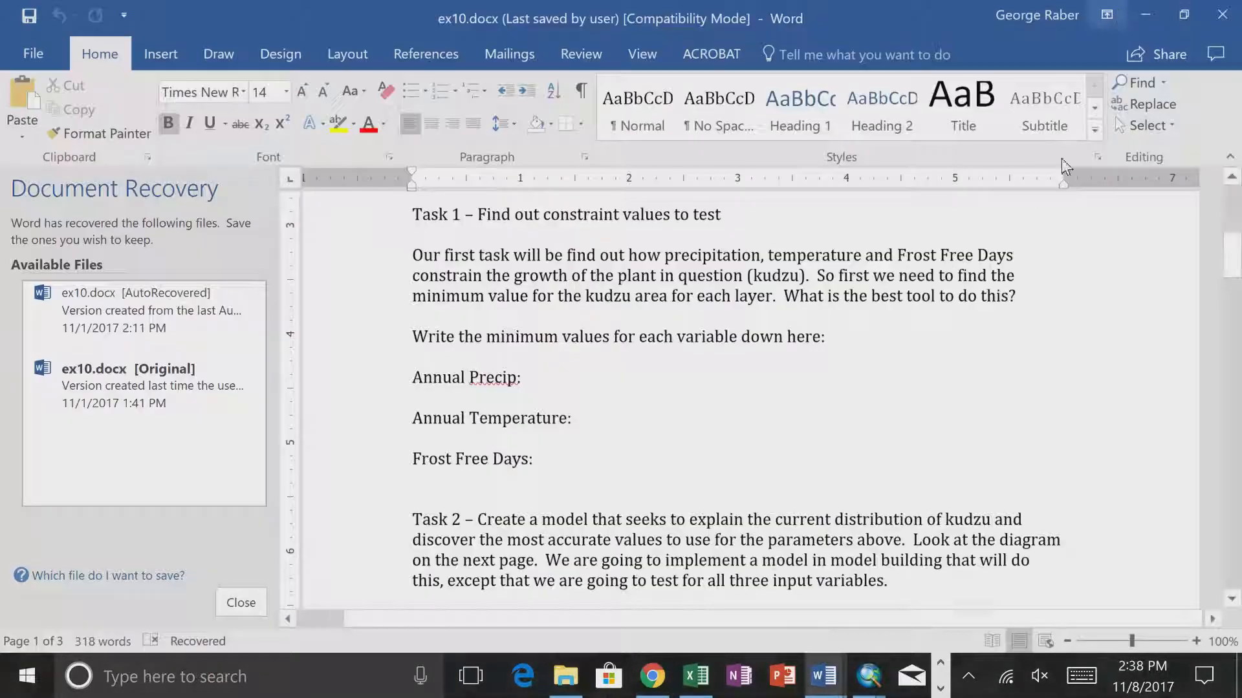
{"action": "mouse_move", "coordinate": [865, 673]}
{"action": "left_click", "coordinate": [919, 599]}
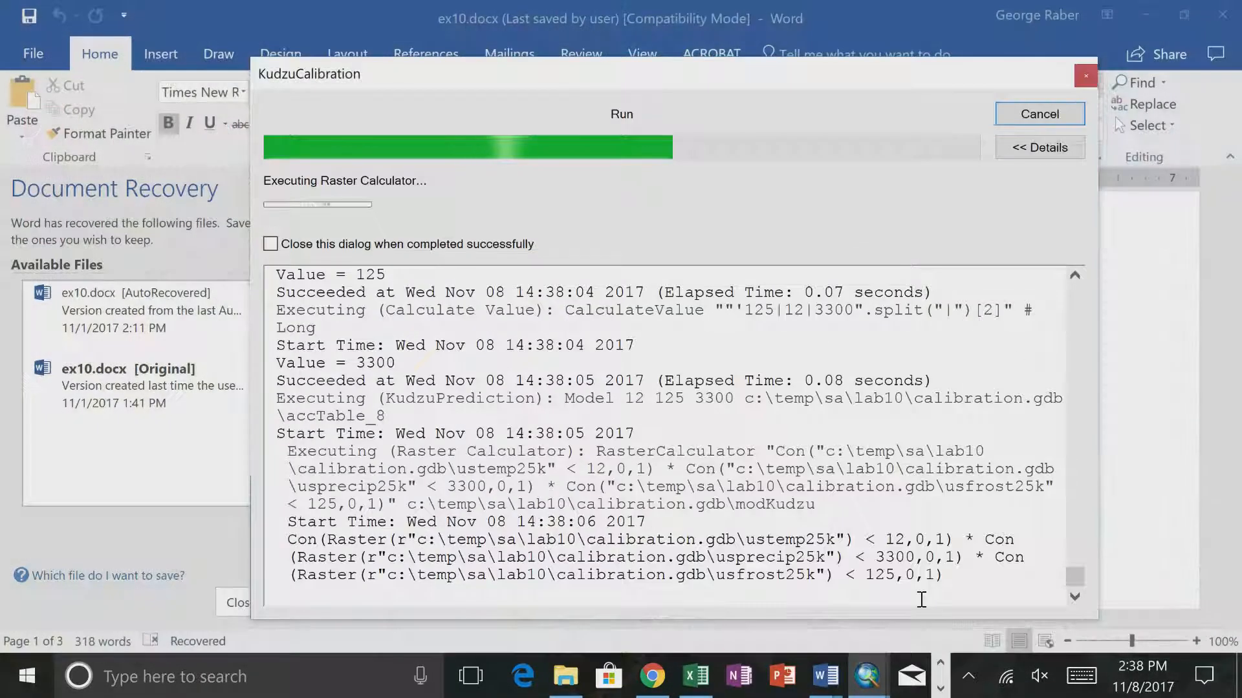
{"action": "left_click", "coordinate": [790, 616]}
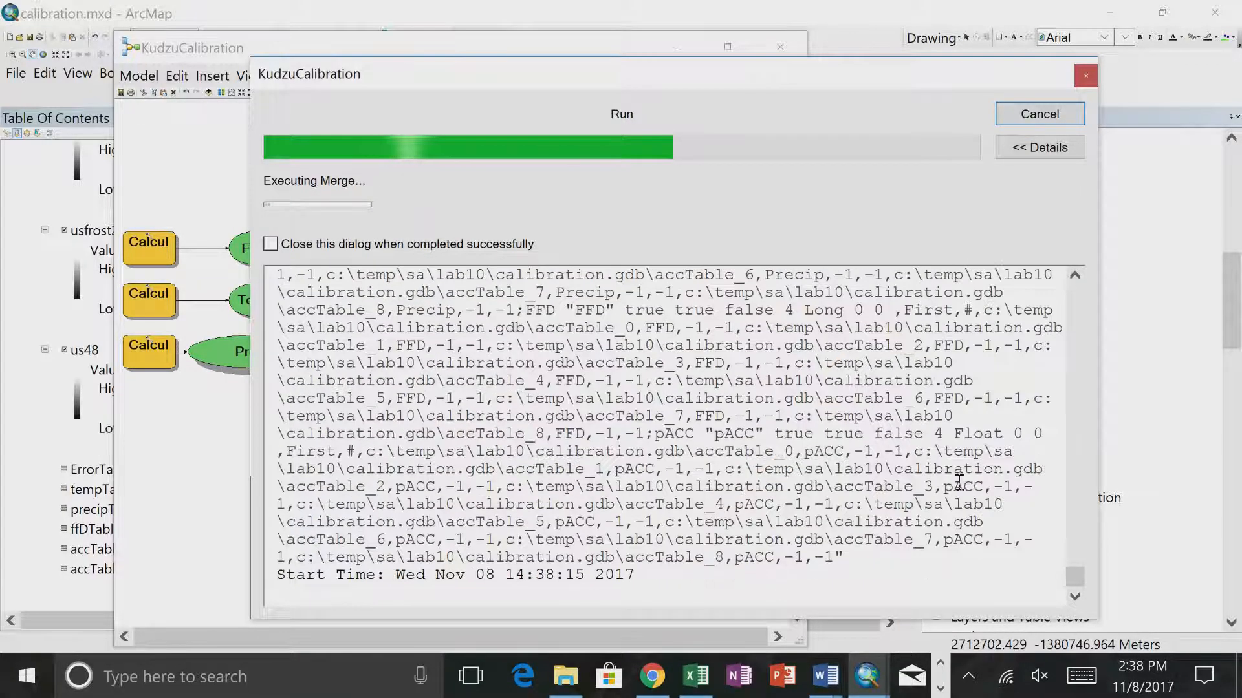
- Switch to ArcCatalog and preview the contents of accTable_125 in calibration.gdb
{"action": "key", "text": "alt+Tab"}
{"action": "key", "text": "Tab"}
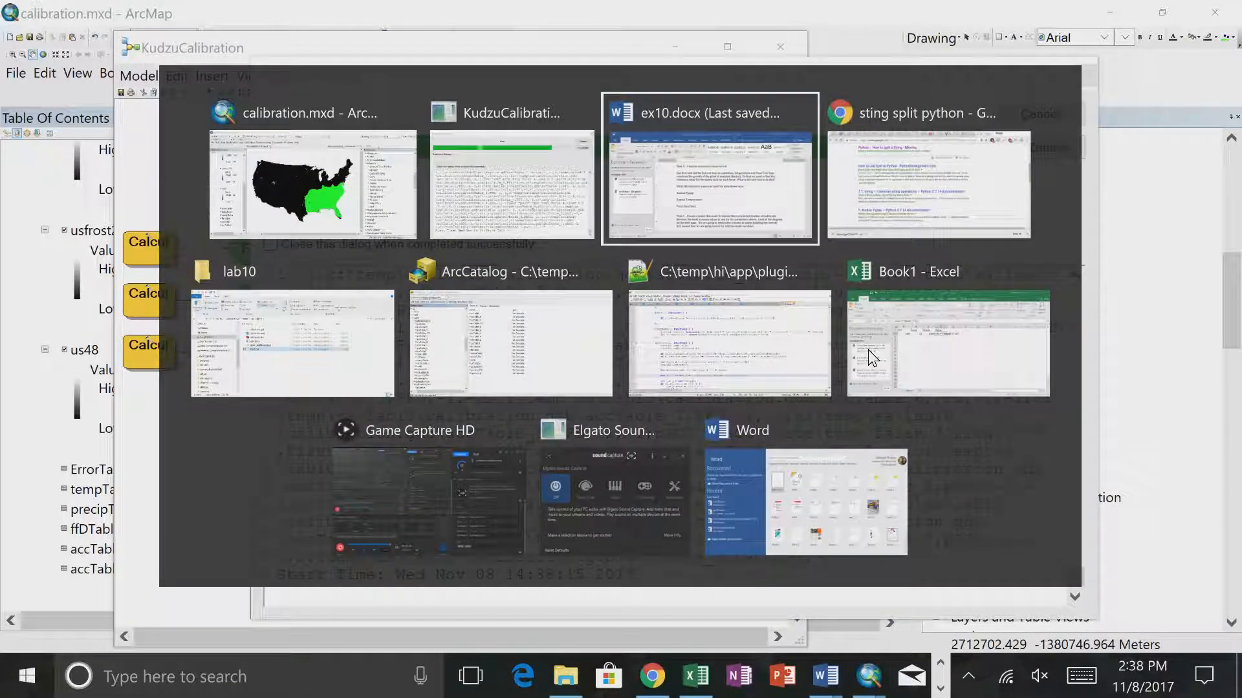
{"action": "key", "text": "Tab"}
{"action": "key", "text": "Tab"}
{"action": "key", "text": "Tab"}
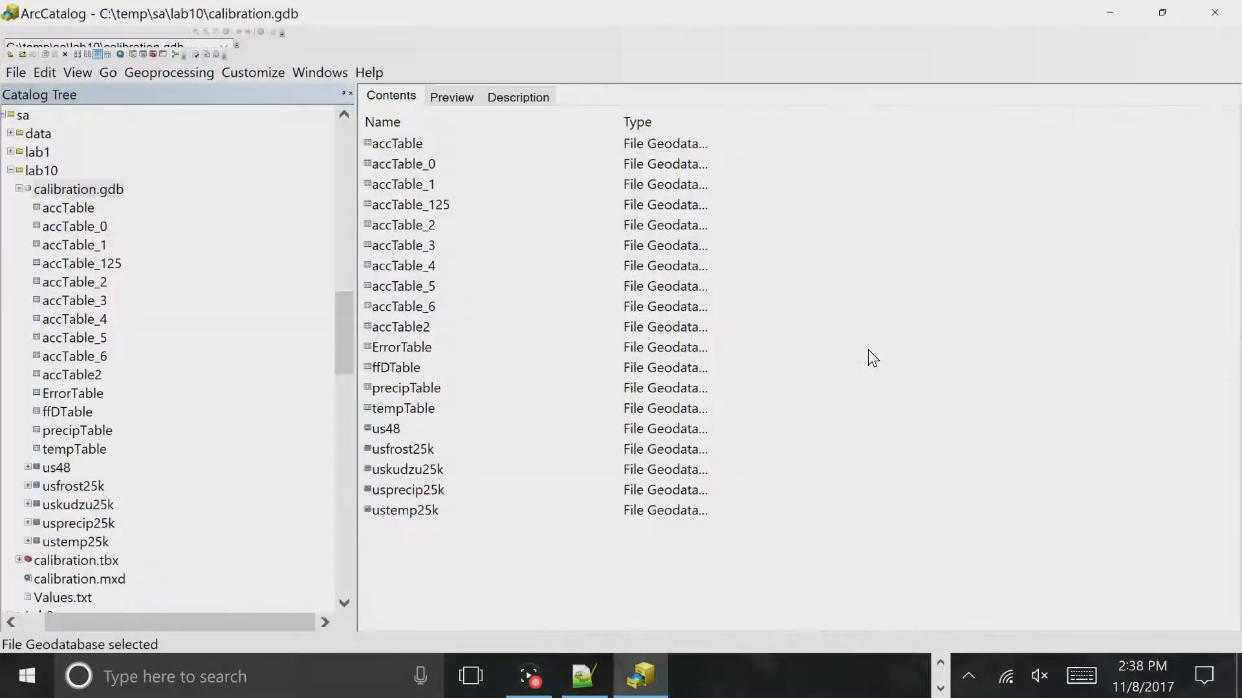
{"action": "left_click", "coordinate": [423, 205]}
{"action": "left_click", "coordinate": [446, 98]}
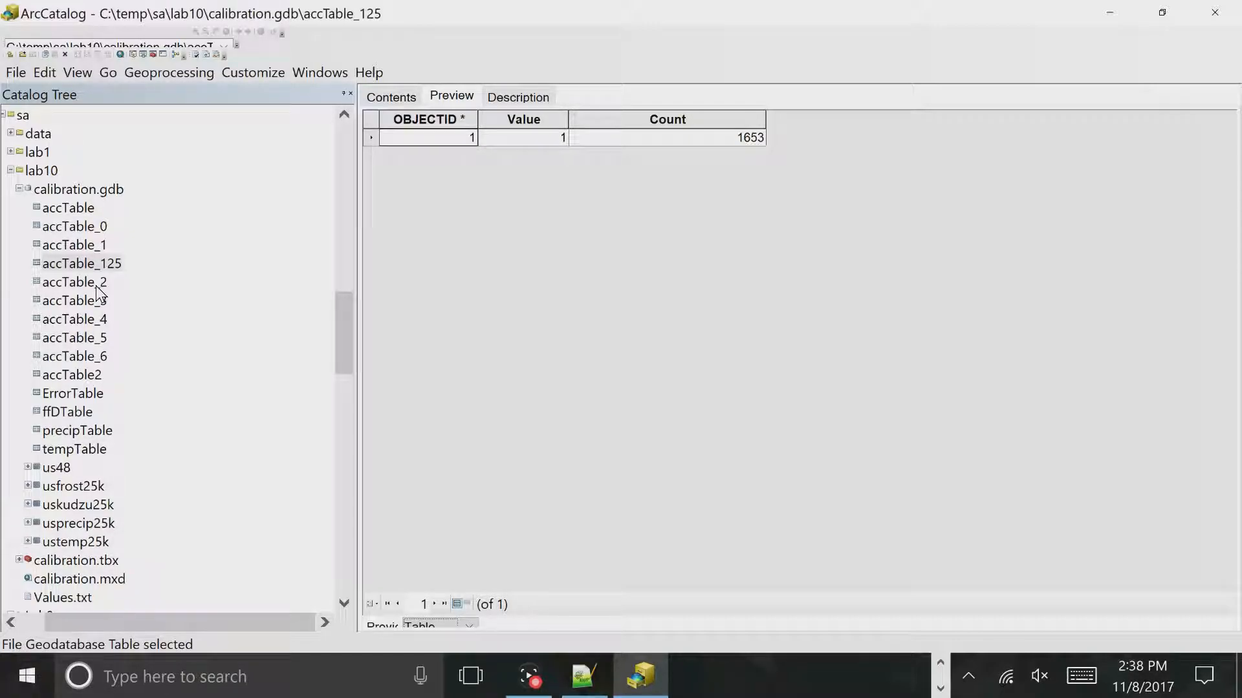
- Preview accTable_2 through accTable_6 one by one, comparing their Temp, Precip, FFD and pACC values
{"action": "left_click", "coordinate": [97, 285]}
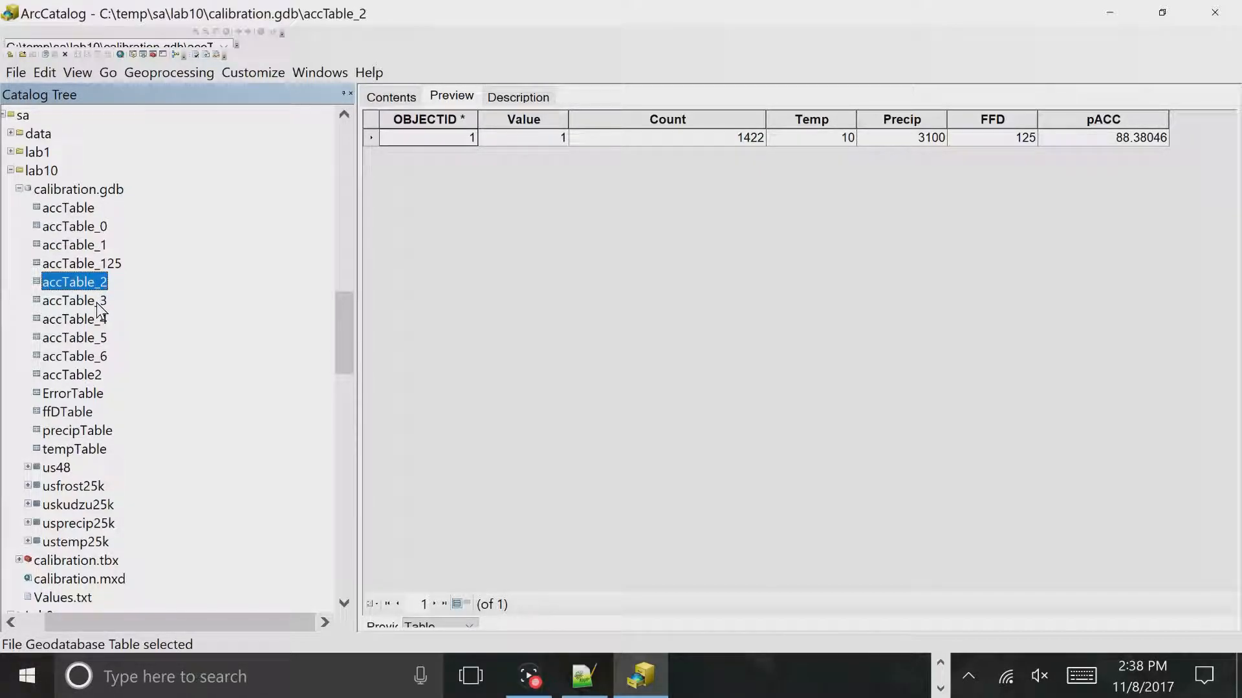
{"action": "left_click", "coordinate": [96, 301]}
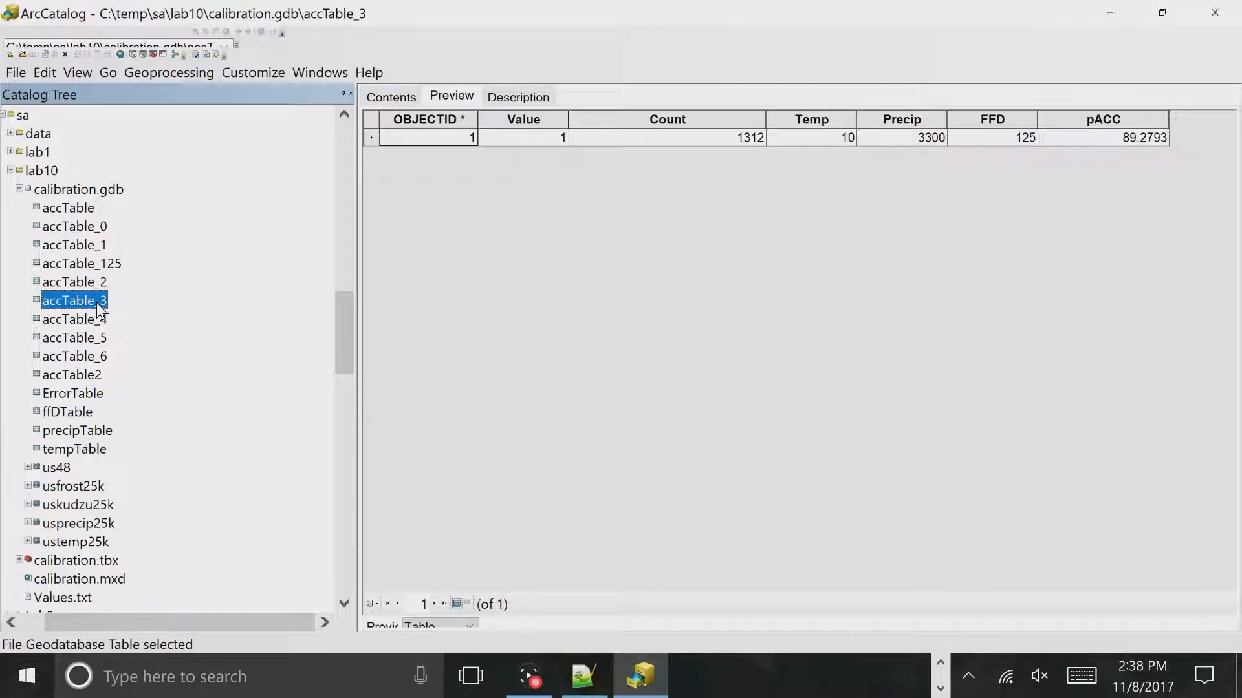
{"action": "key", "text": "Up"}
{"action": "key", "text": "Down"}
{"action": "key", "text": "Up"}
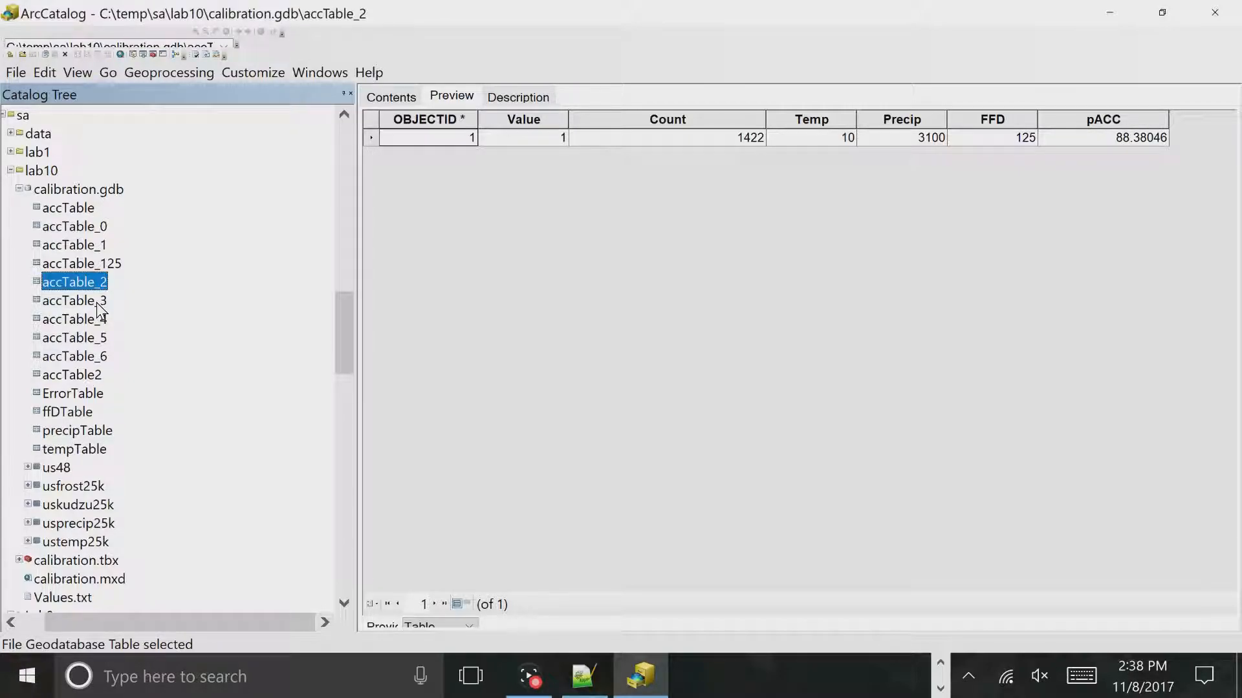
{"action": "key", "text": "Down"}
{"action": "key", "text": "Down"}
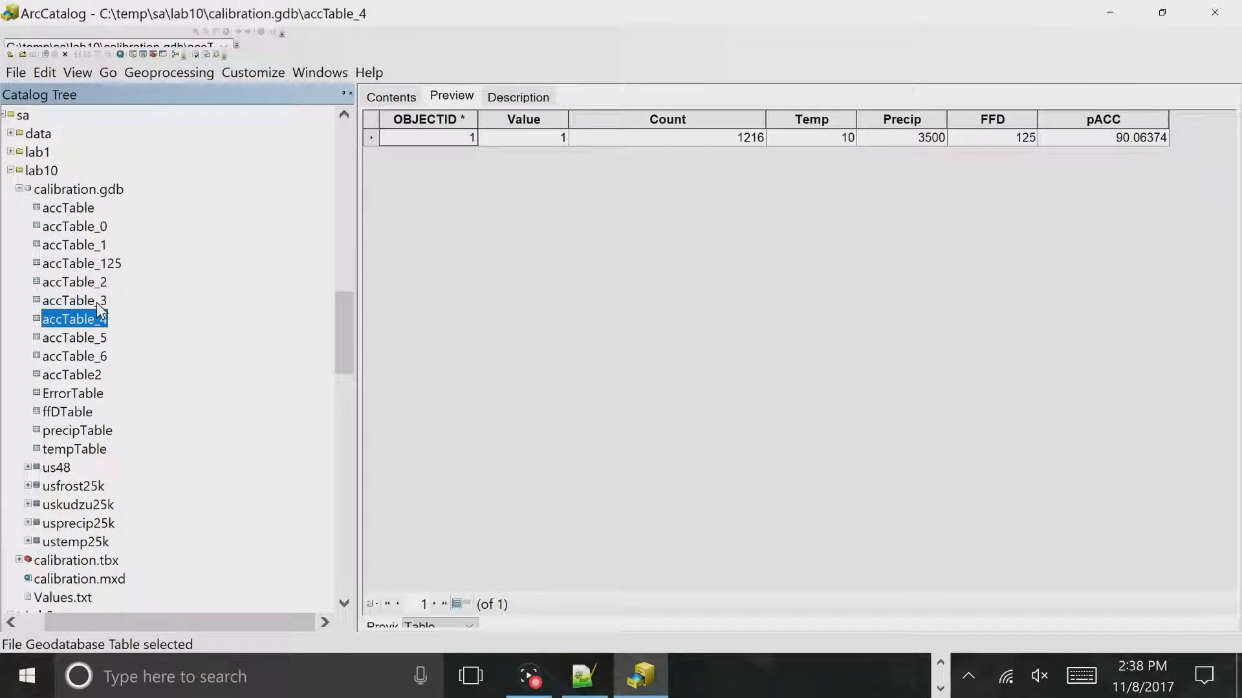
{"action": "key", "text": "Down"}
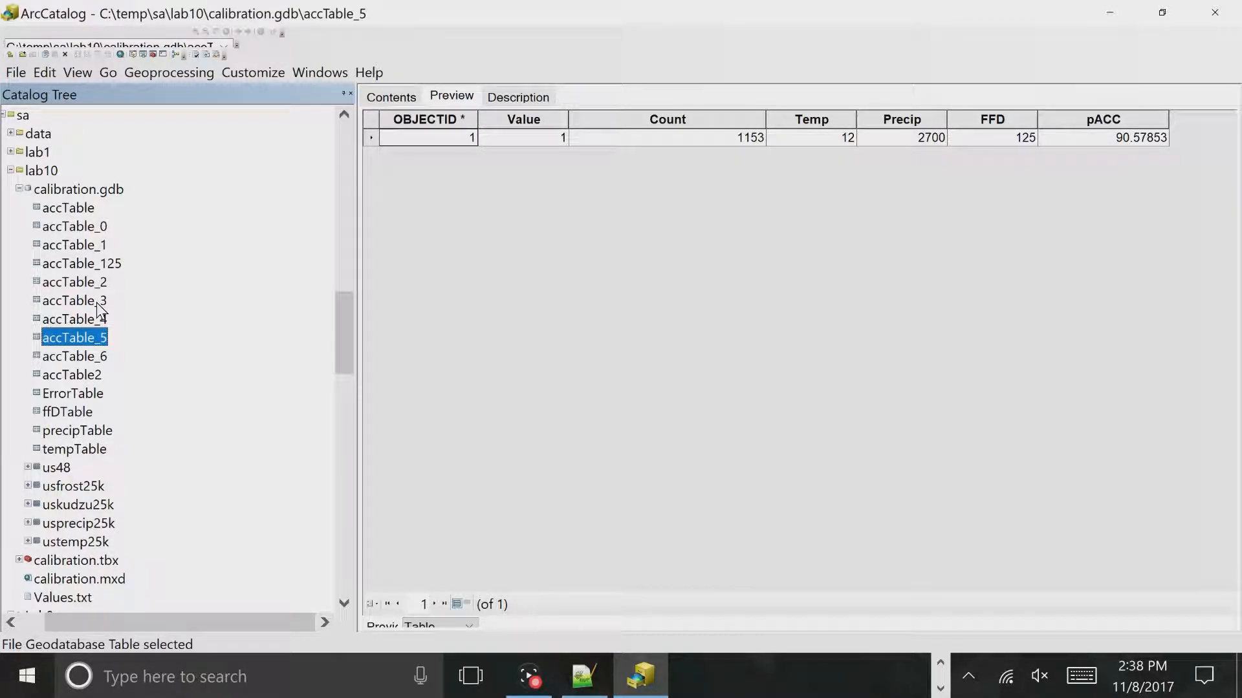
{"action": "key", "text": "Down"}
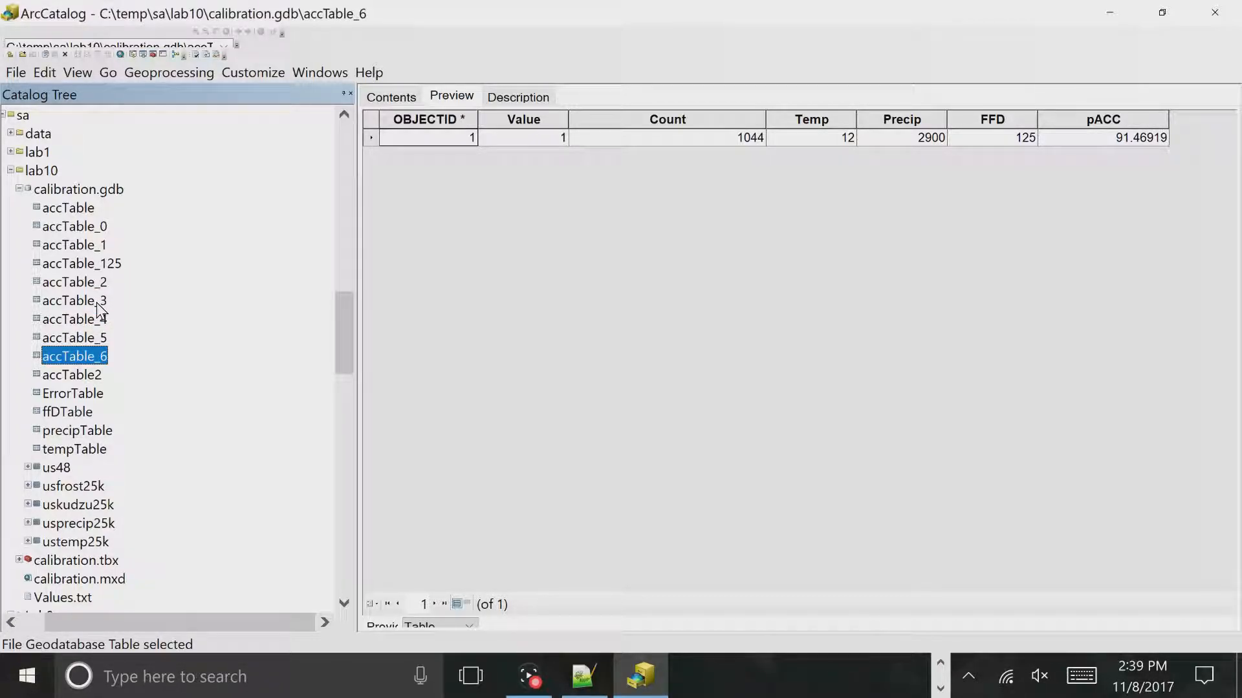
- Return to ArcMap and move the KudzuCalibration progress report down to uncover the model diagram
{"action": "left_click", "coordinate": [653, 659]}
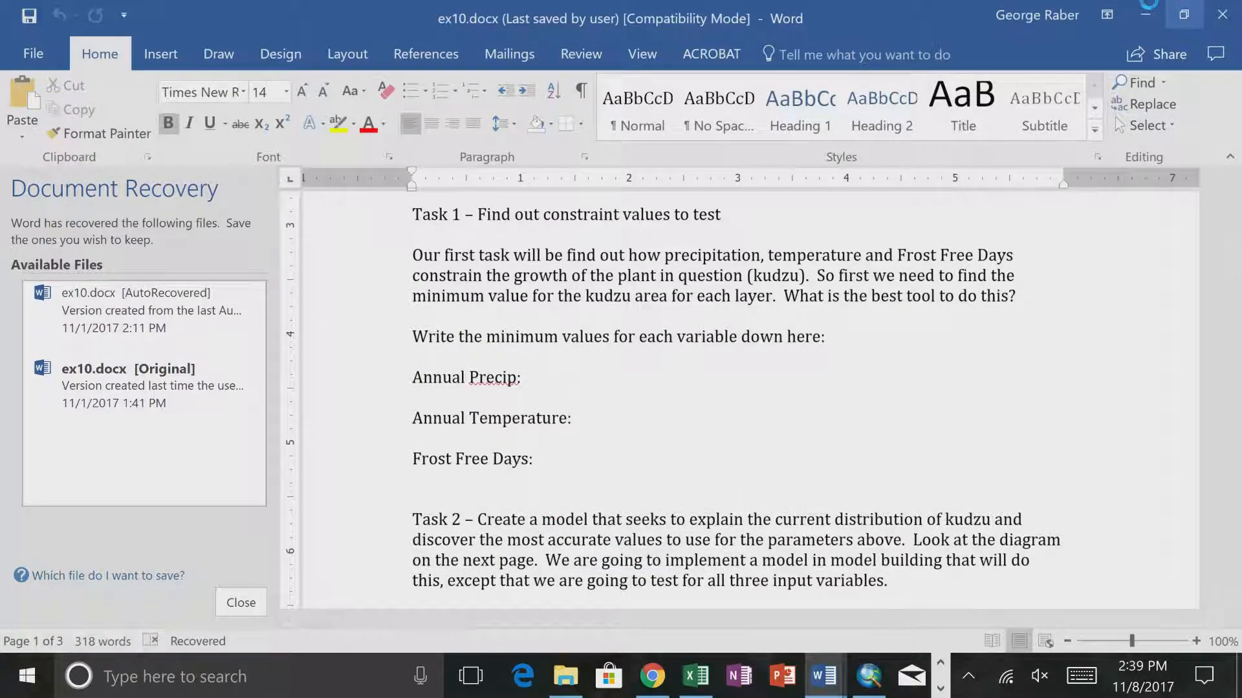
{"action": "left_click", "coordinate": [870, 685]}
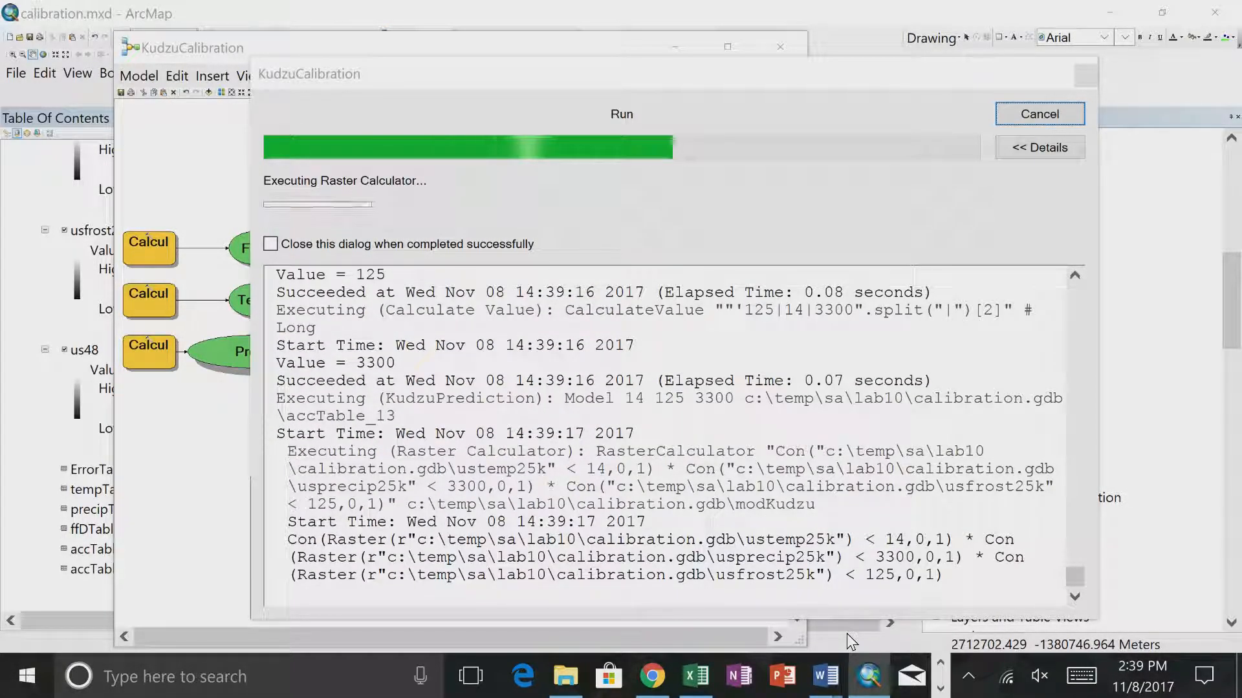
{"action": "left_click", "coordinate": [698, 69]}
{"action": "left_click_drag", "start_coordinate": [701, 76], "coordinate": [742, 498]}
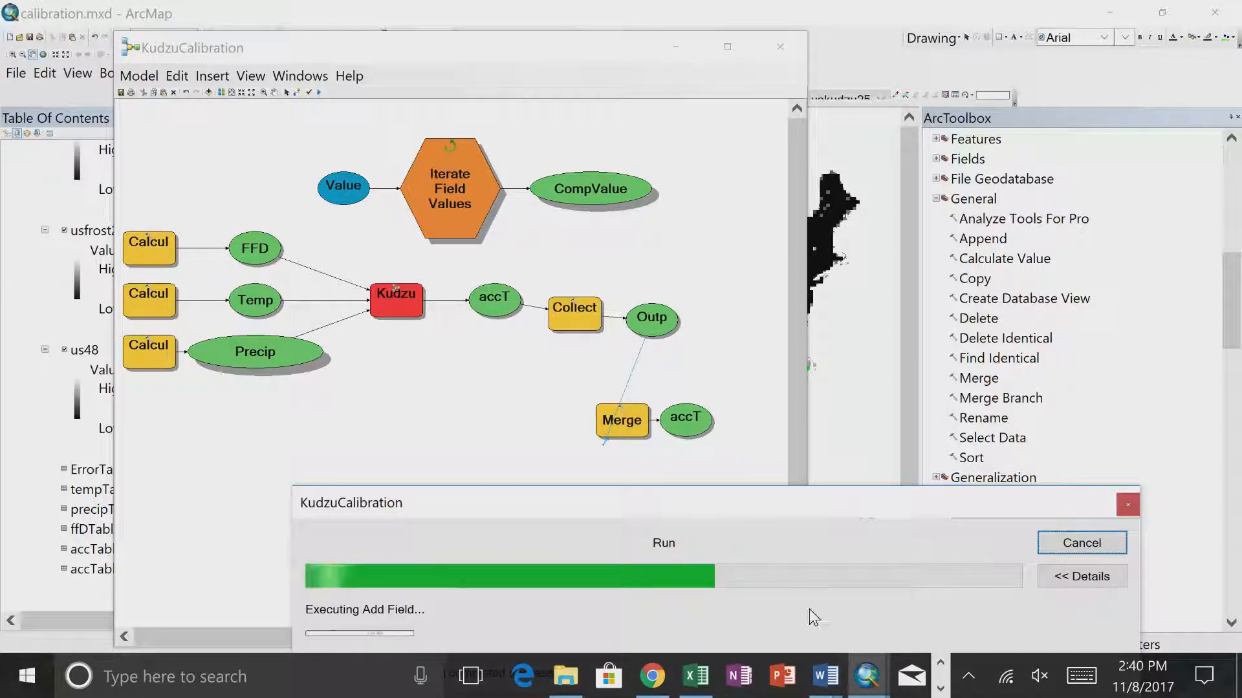
- Switch to ArcCatalog and refresh calibration.gdb to list the newly created accuracy tables
{"action": "key", "text": "alt+Tab"}
{"action": "key", "text": "alt+Tab"}
{"action": "key", "text": "alt+Tab"}
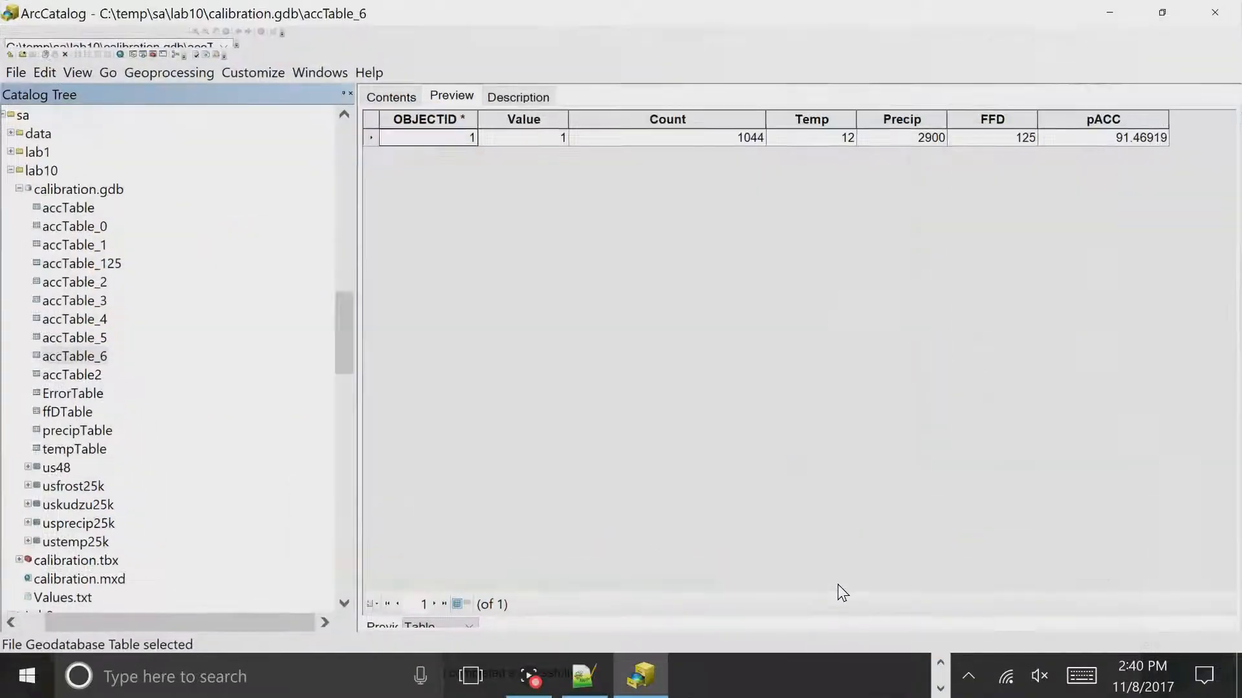
{"action": "left_click", "coordinate": [76, 188]}
{"action": "right_click", "coordinate": [73, 185]}
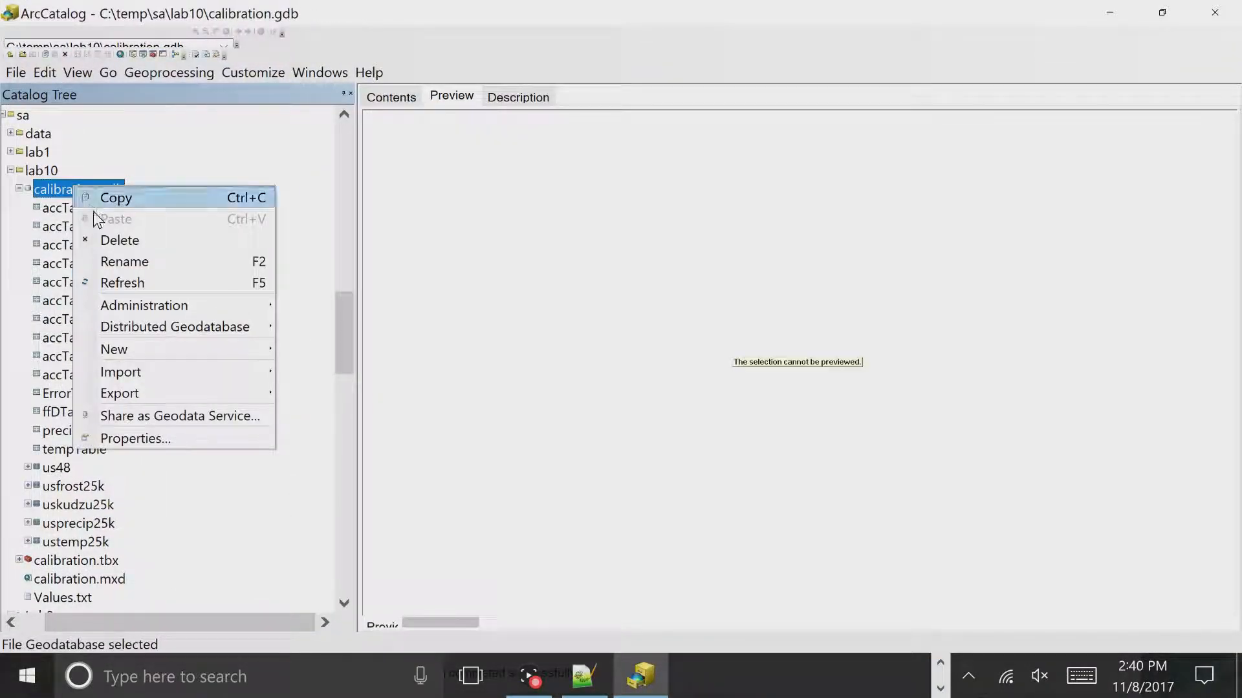
{"action": "left_click", "coordinate": [118, 280]}
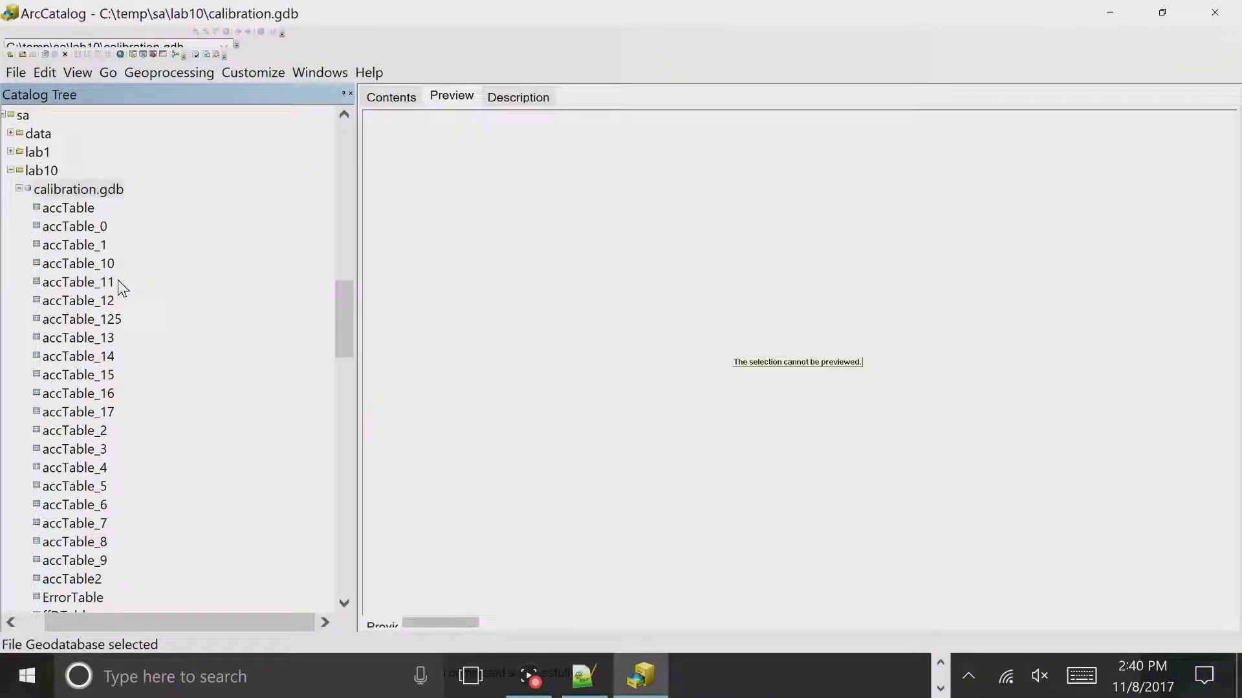
- Preview several of the new accuracy tables, including accTable_16, accTable_15, accTable_13 and accTable_11, to examine their parameter and pACC values
{"action": "left_click", "coordinate": [104, 394]}
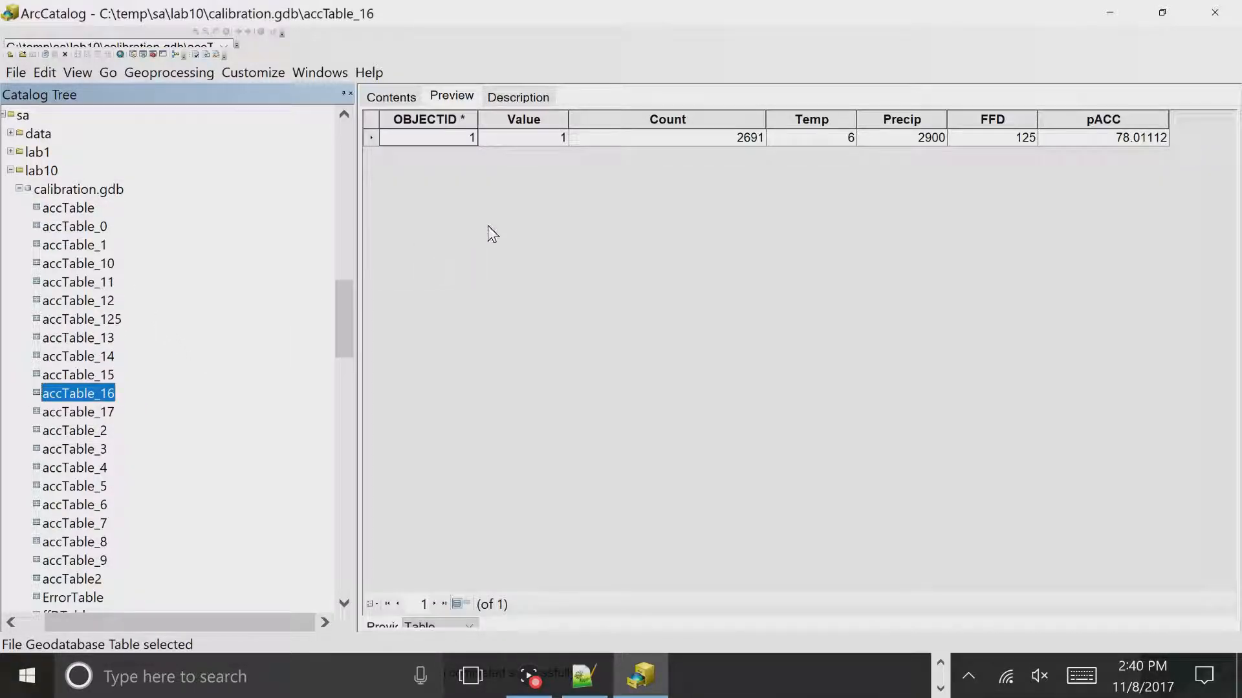
{"action": "left_click", "coordinate": [101, 413]}
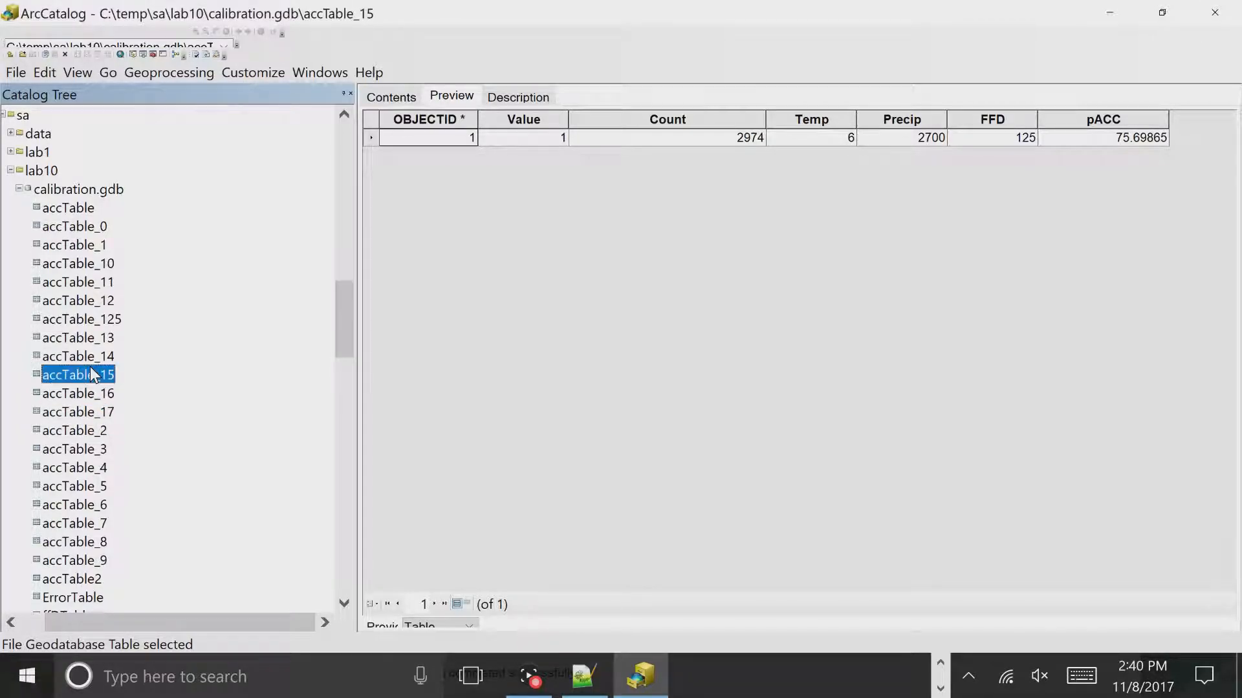
{"action": "left_click", "coordinate": [84, 339]}
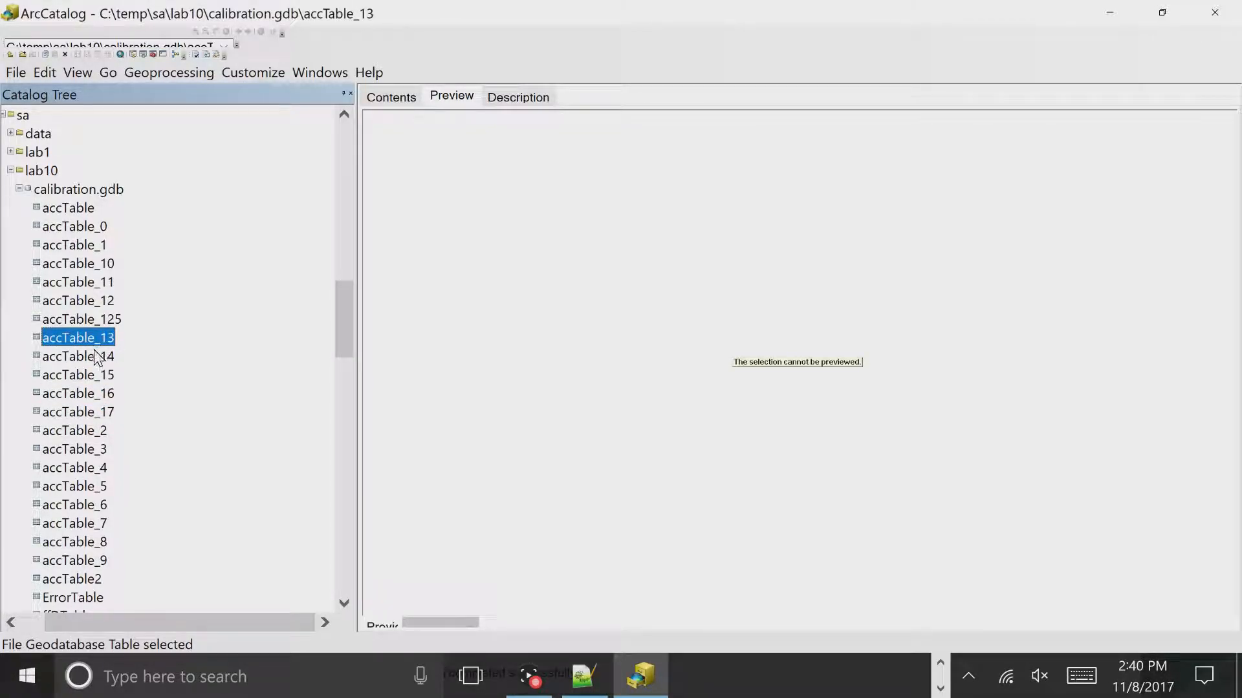
{"action": "left_click", "coordinate": [96, 357]}
{"action": "left_click", "coordinate": [97, 284]}
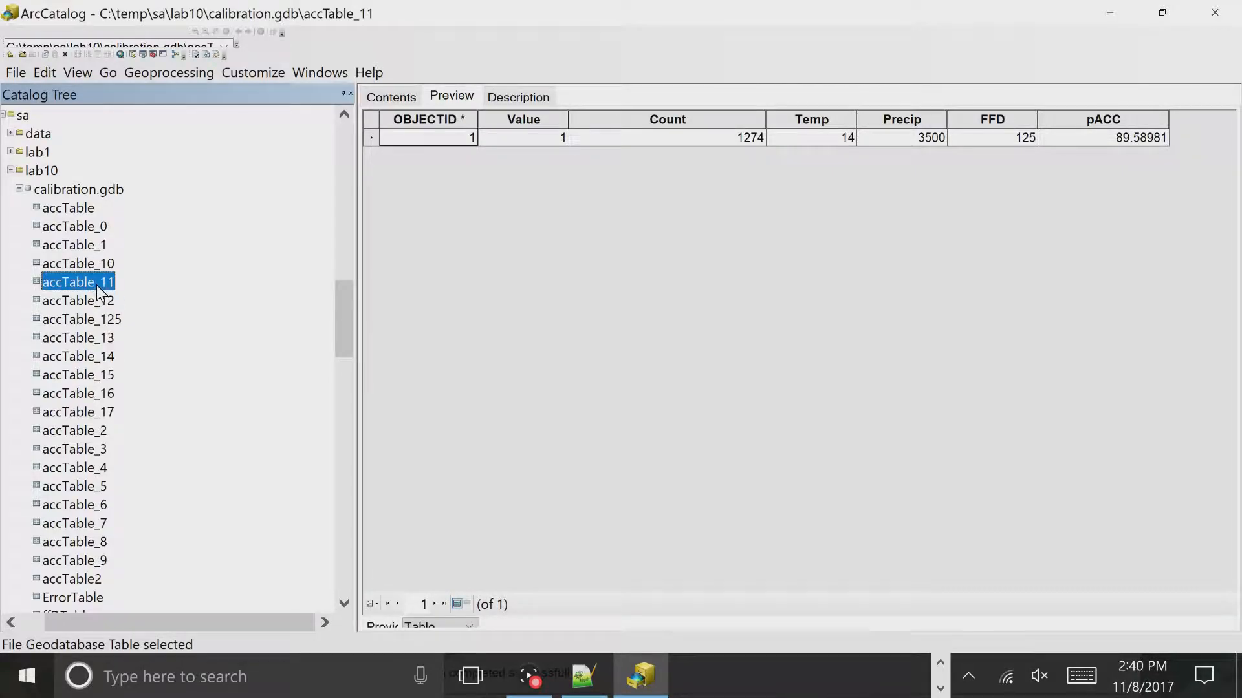
{"action": "left_click", "coordinate": [1111, 12]}
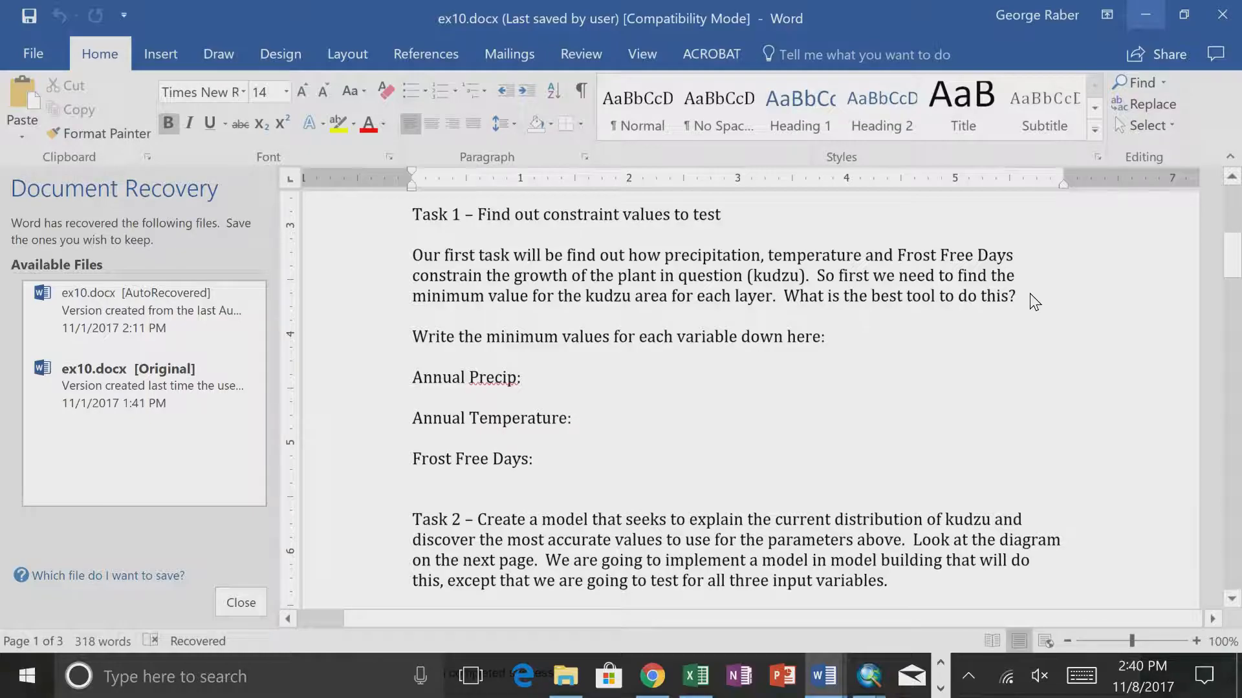
{"action": "key", "text": "alt+Tab"}
{"action": "left_click", "coordinate": [641, 675]}
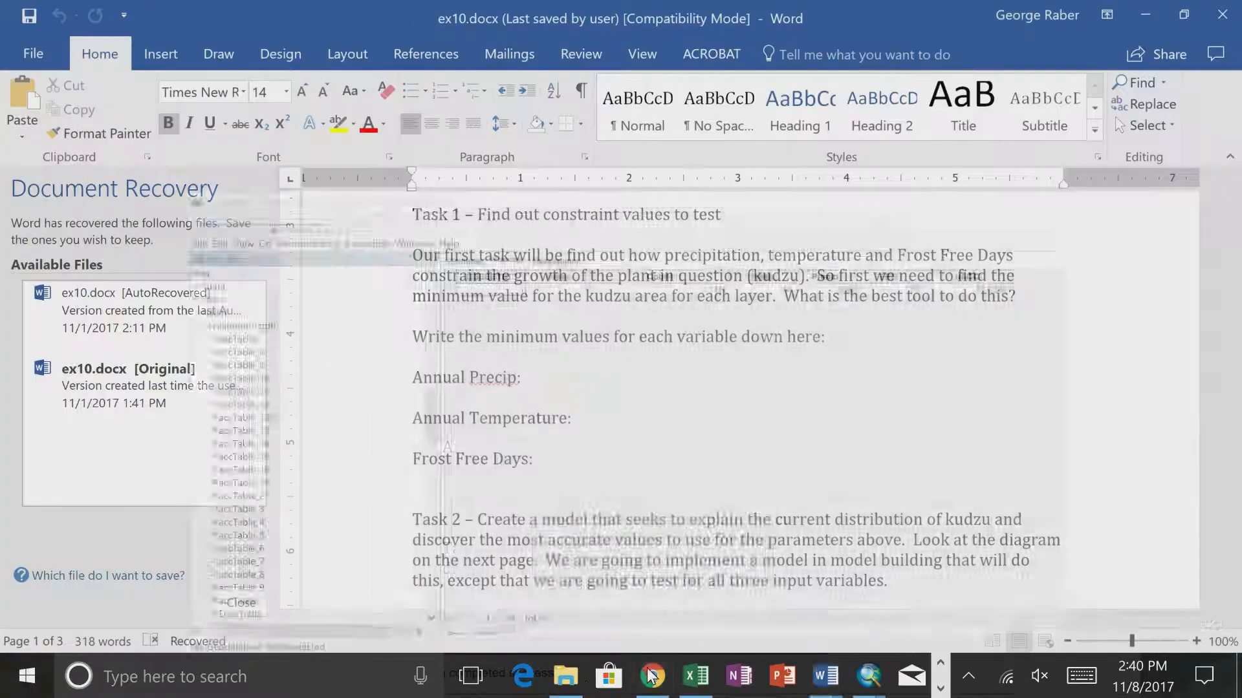
{"action": "key", "text": "alt+Tab"}
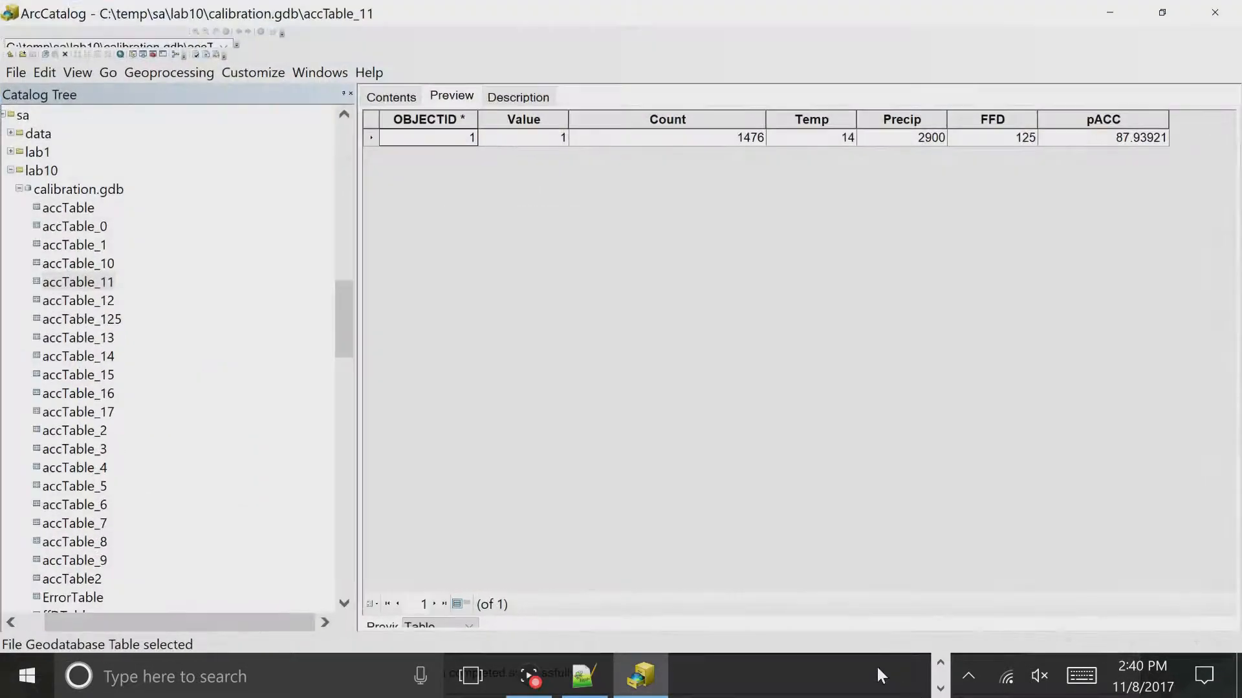